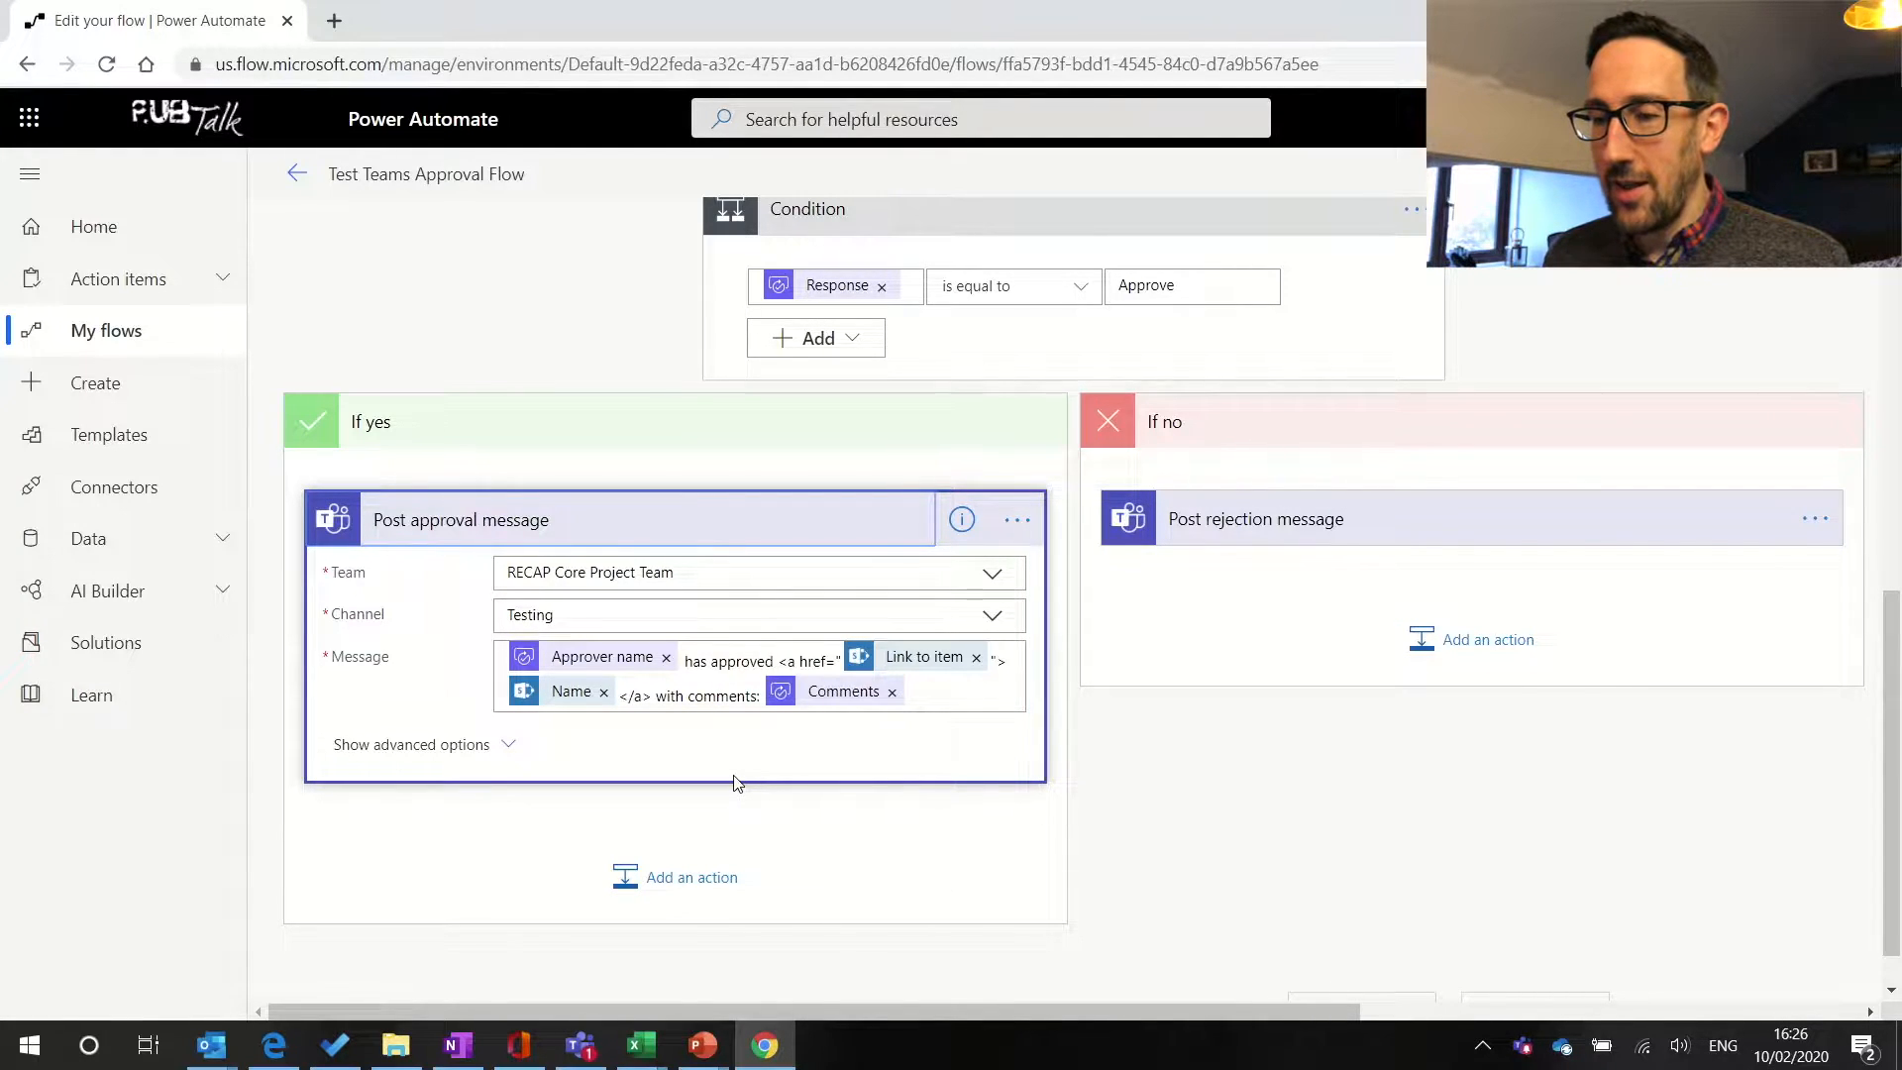
- Add Planner's Create a task action after Post approval message in the If yes branch
scroll(733, 782, "down", 1)
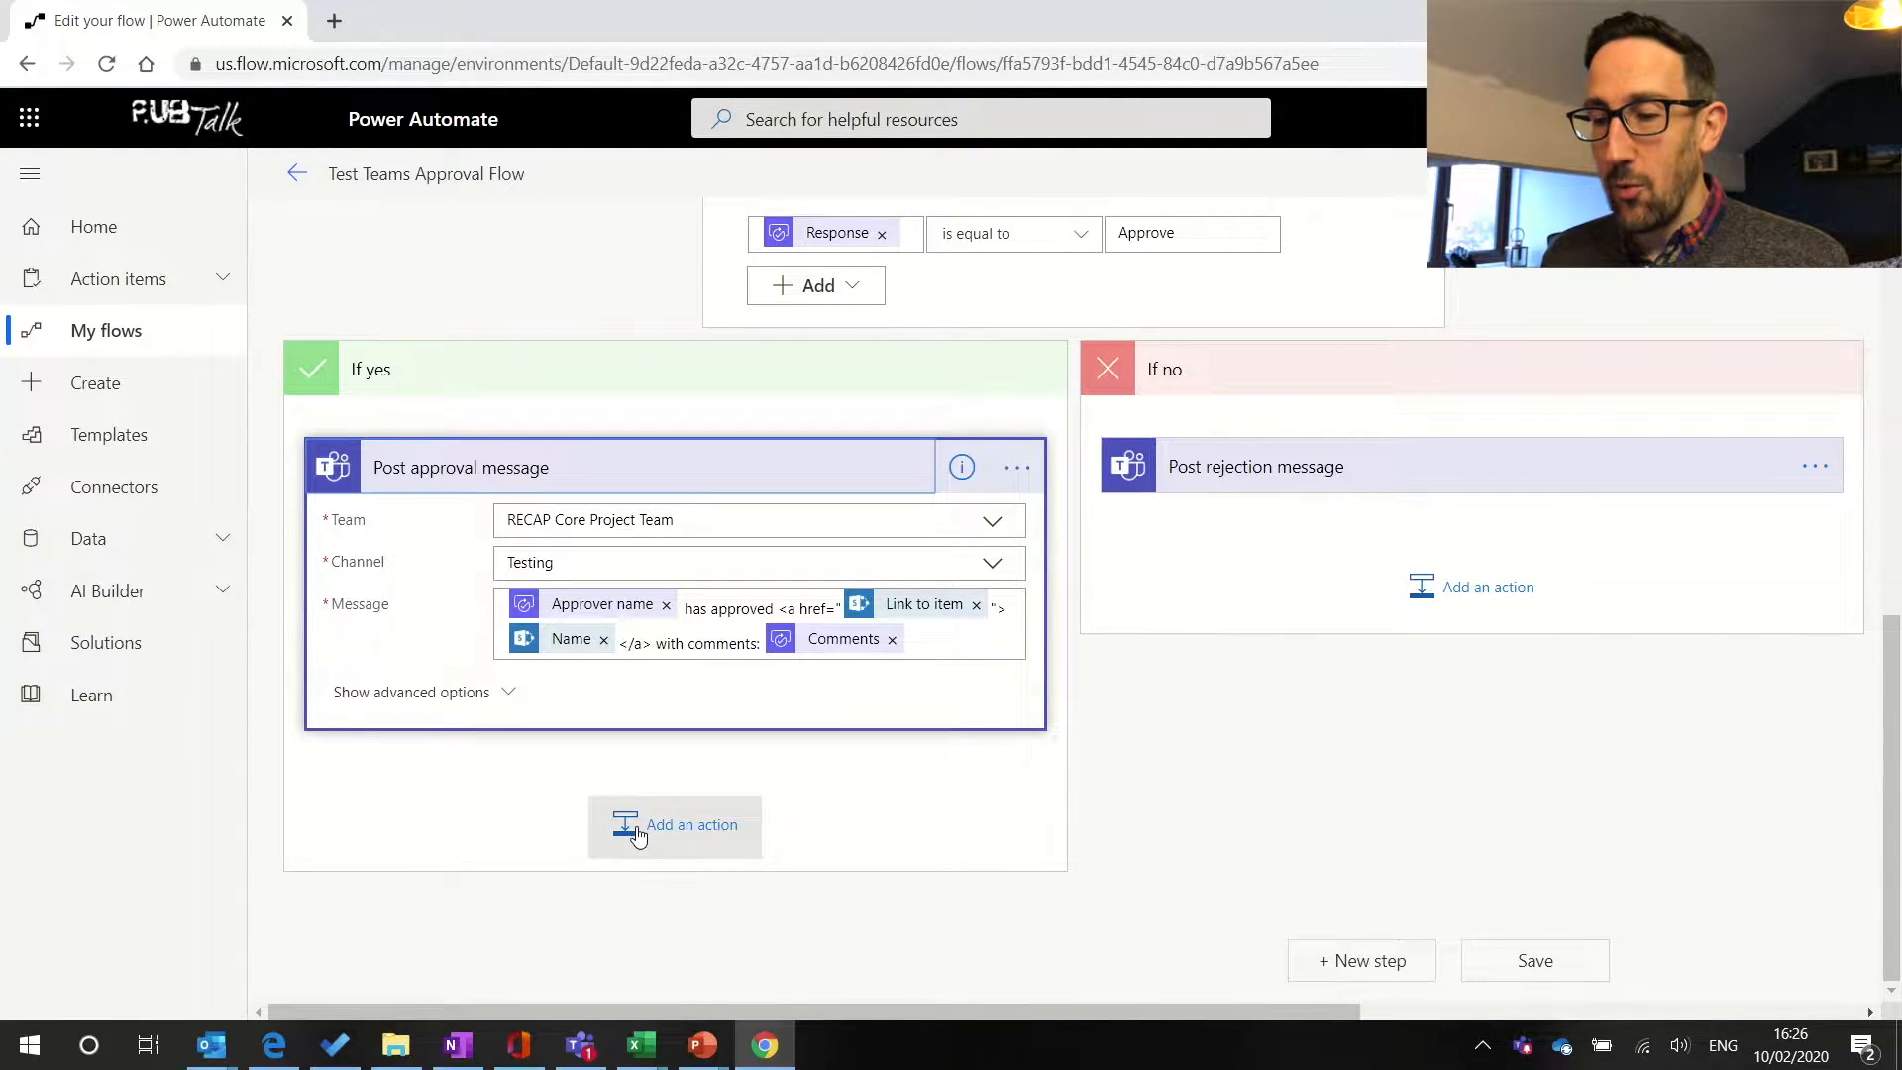
left_click(750, 830)
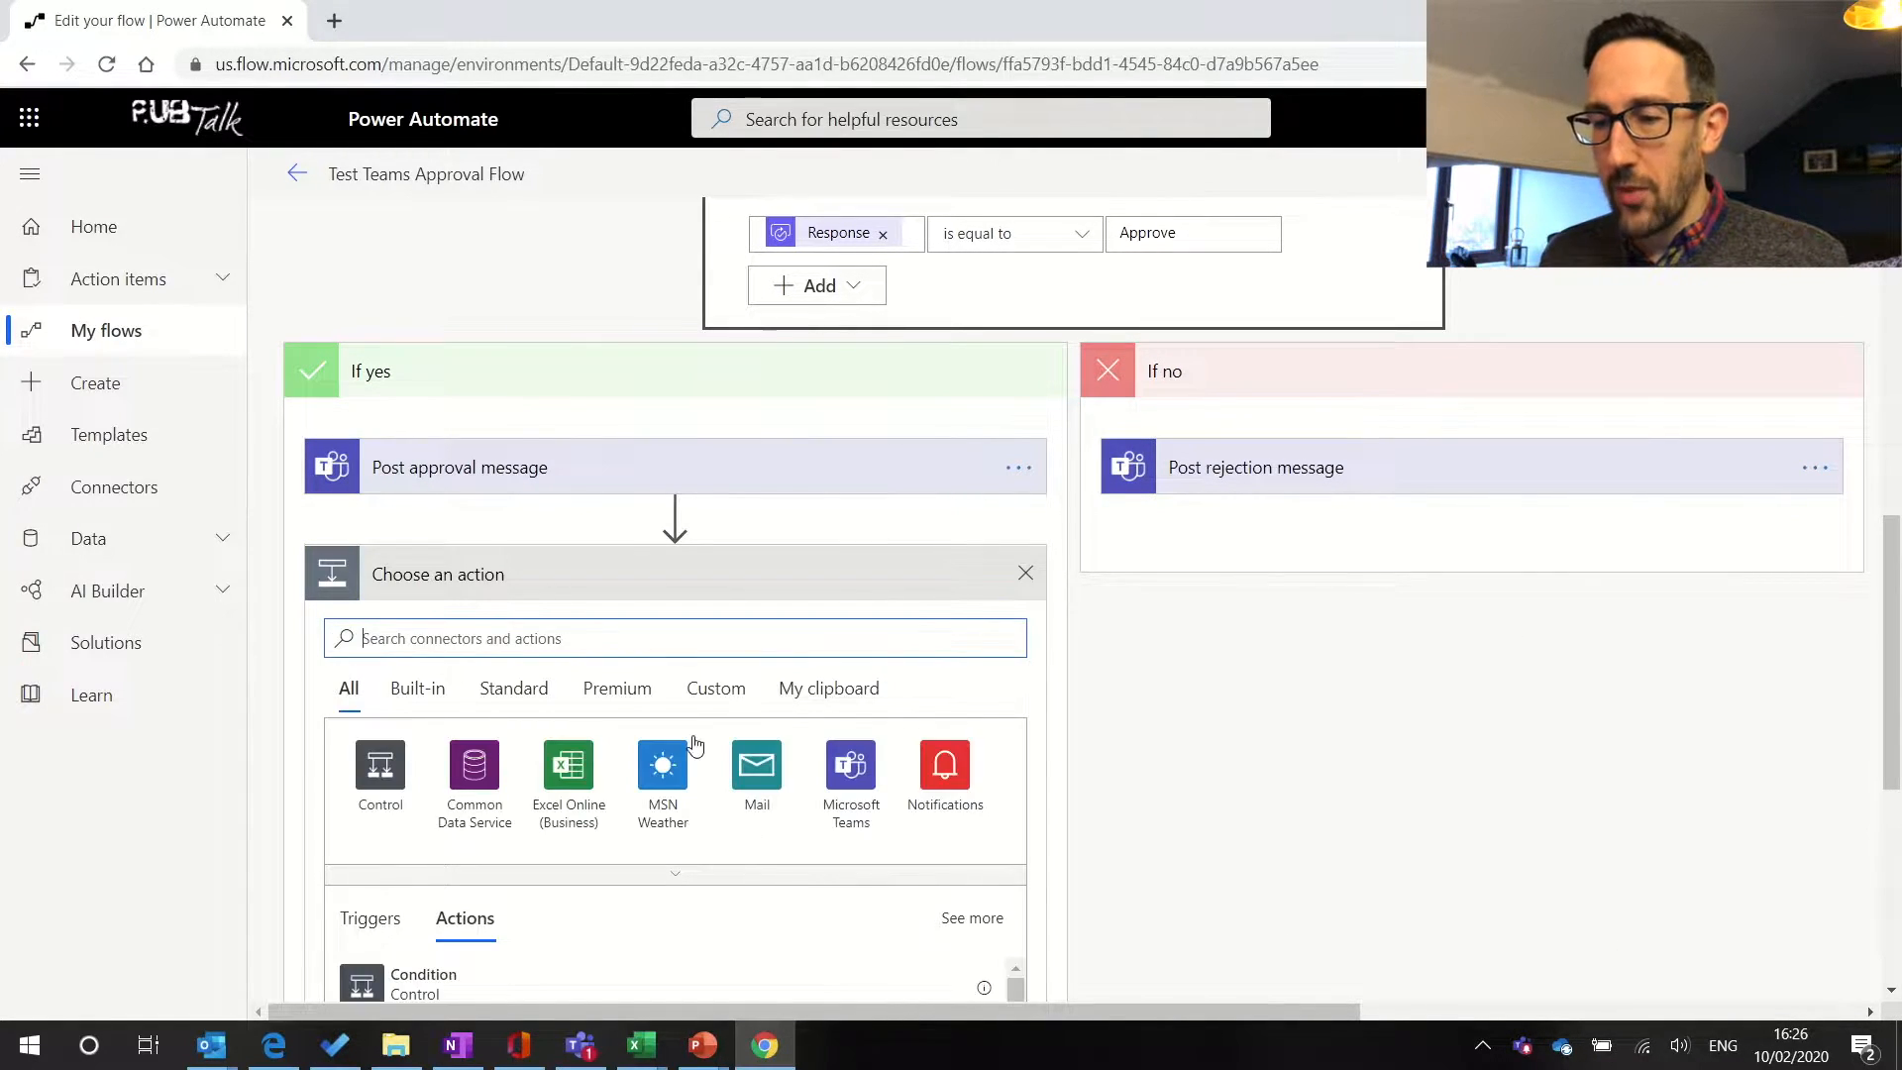
left_click(552, 645)
type("planner")
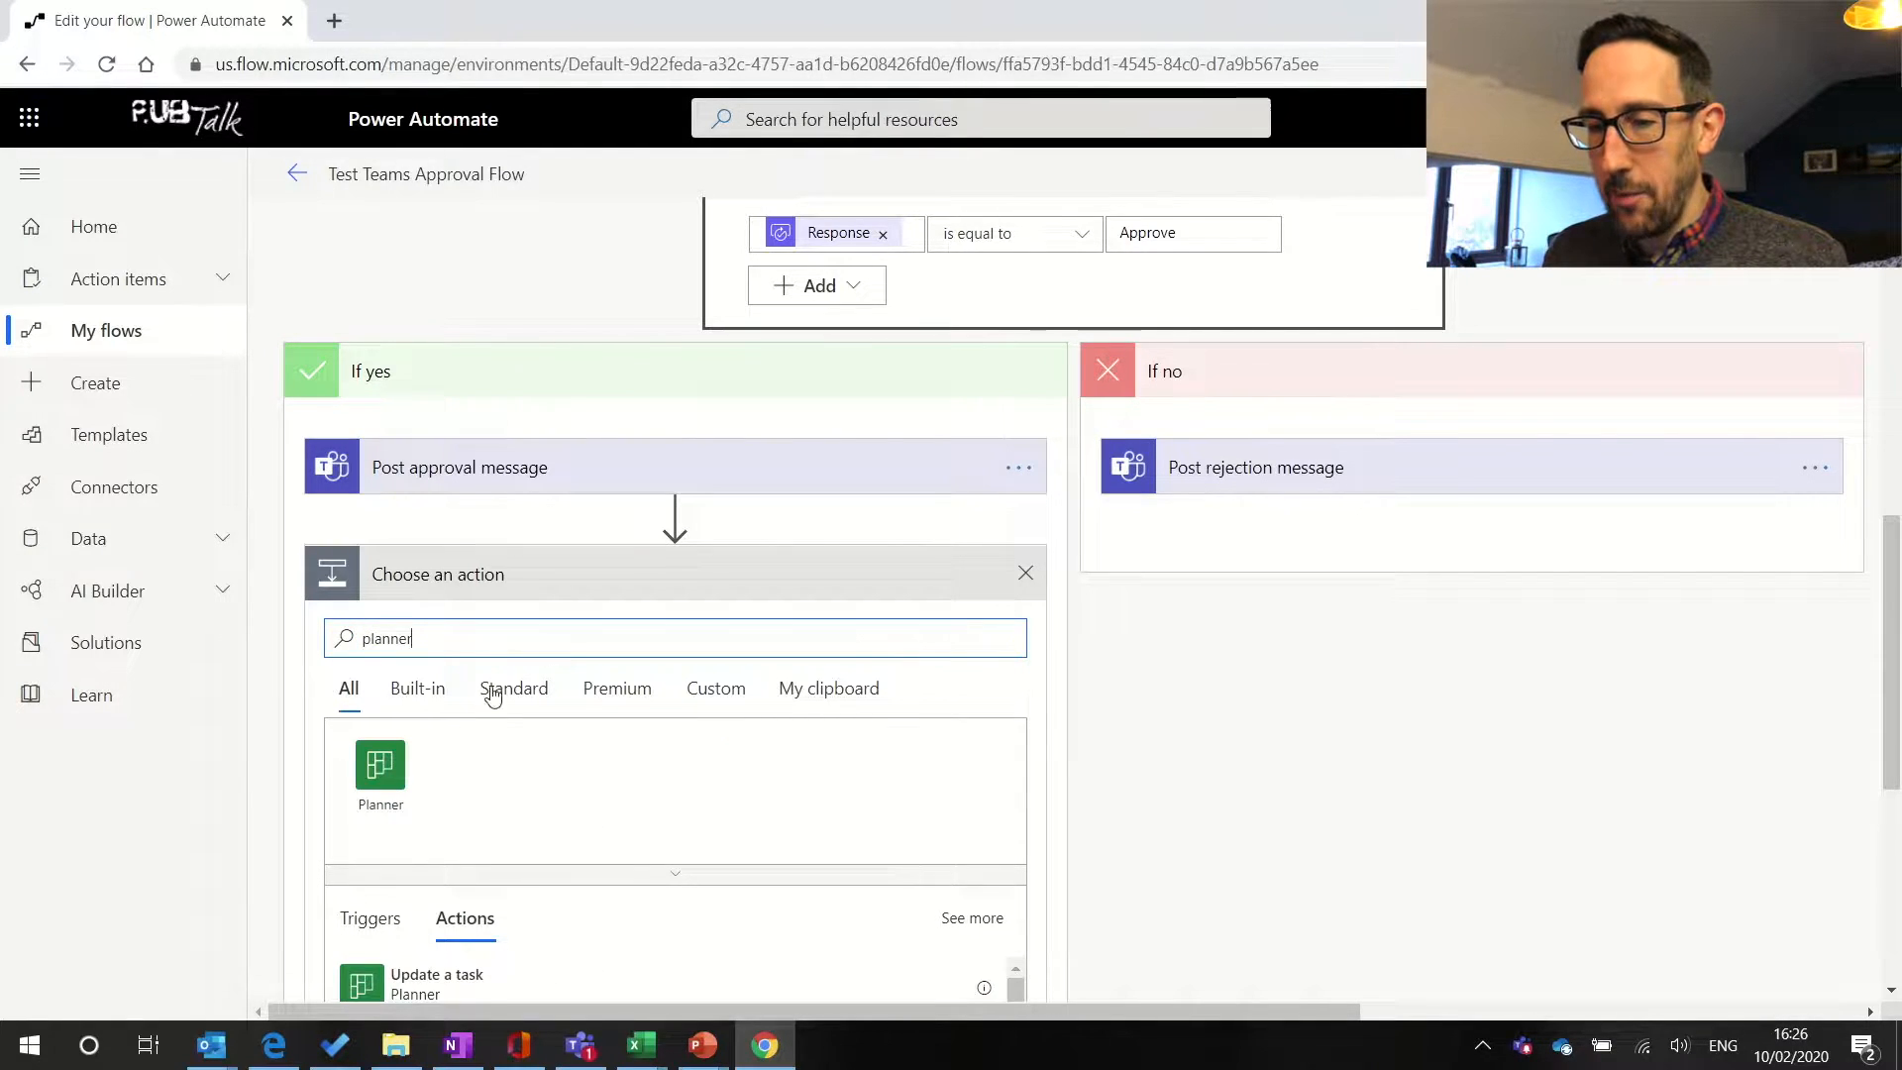
left_click(380, 766)
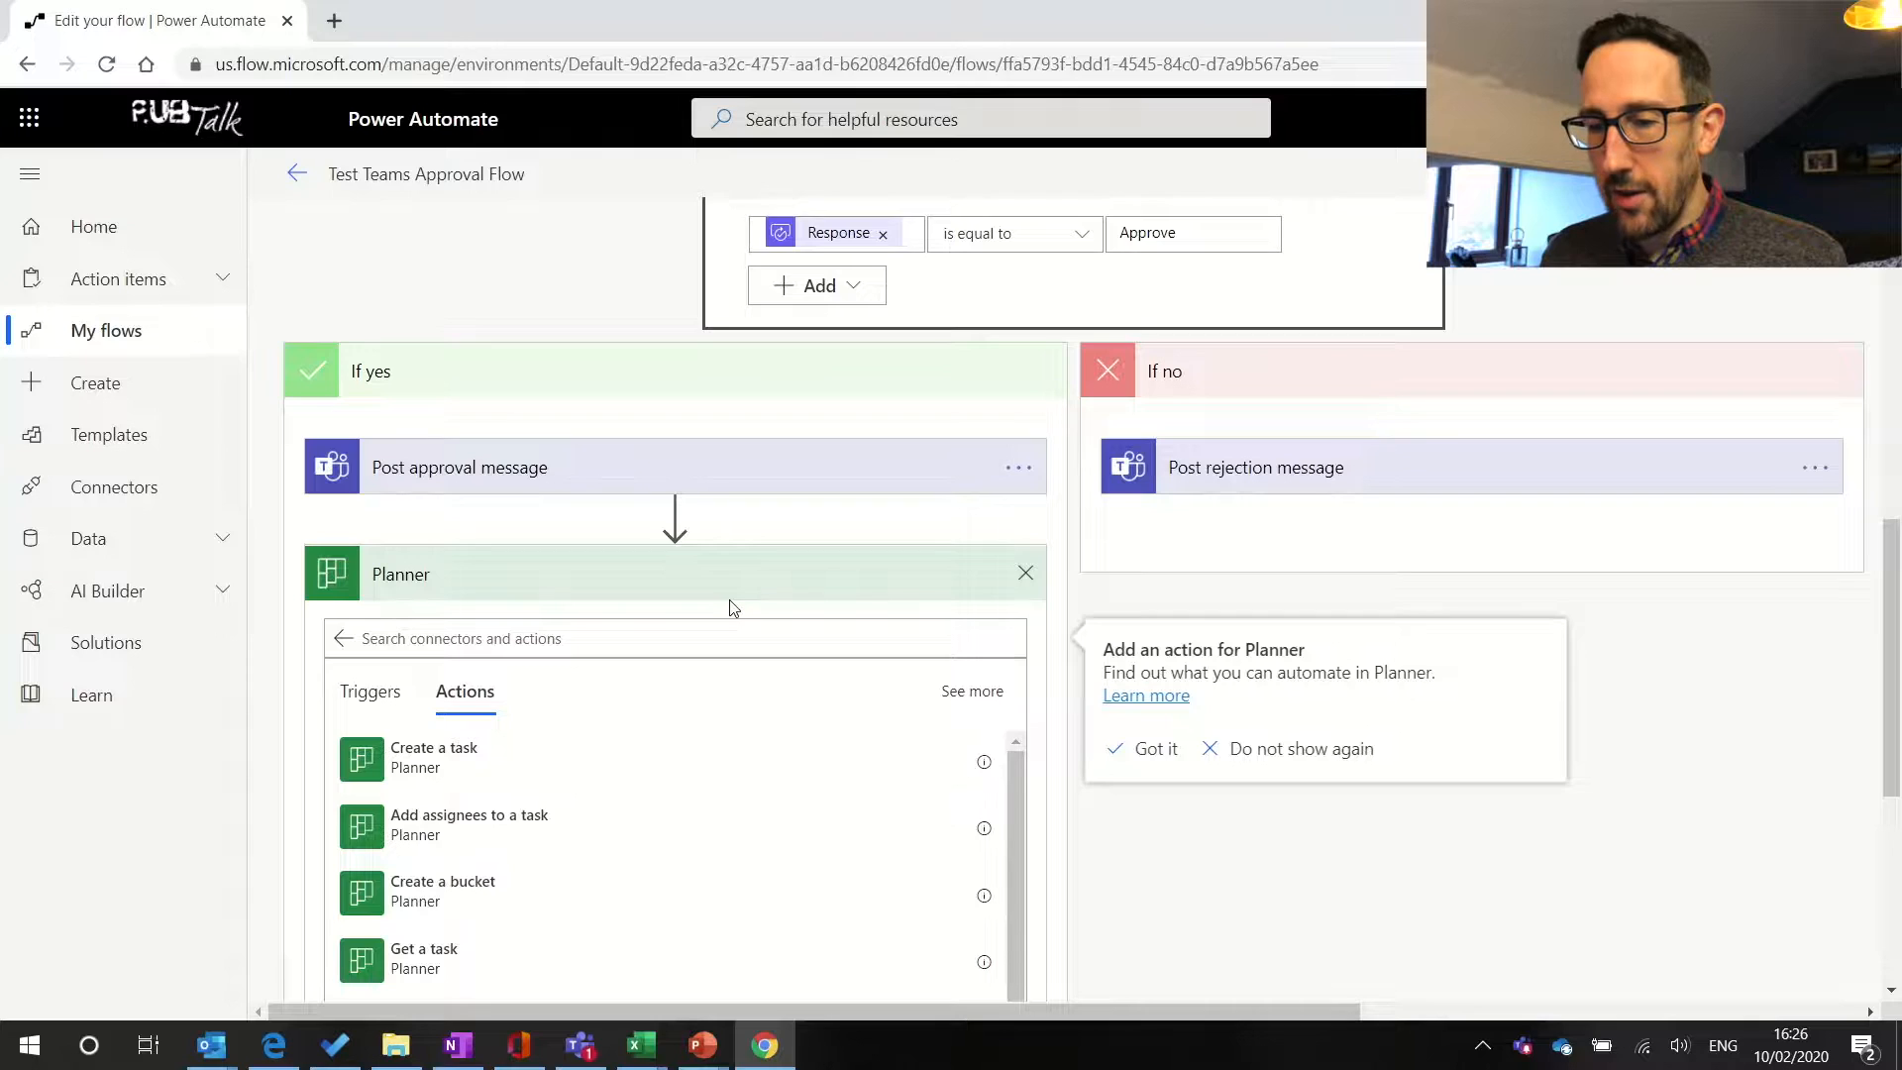
scroll(728, 607, "down", 2)
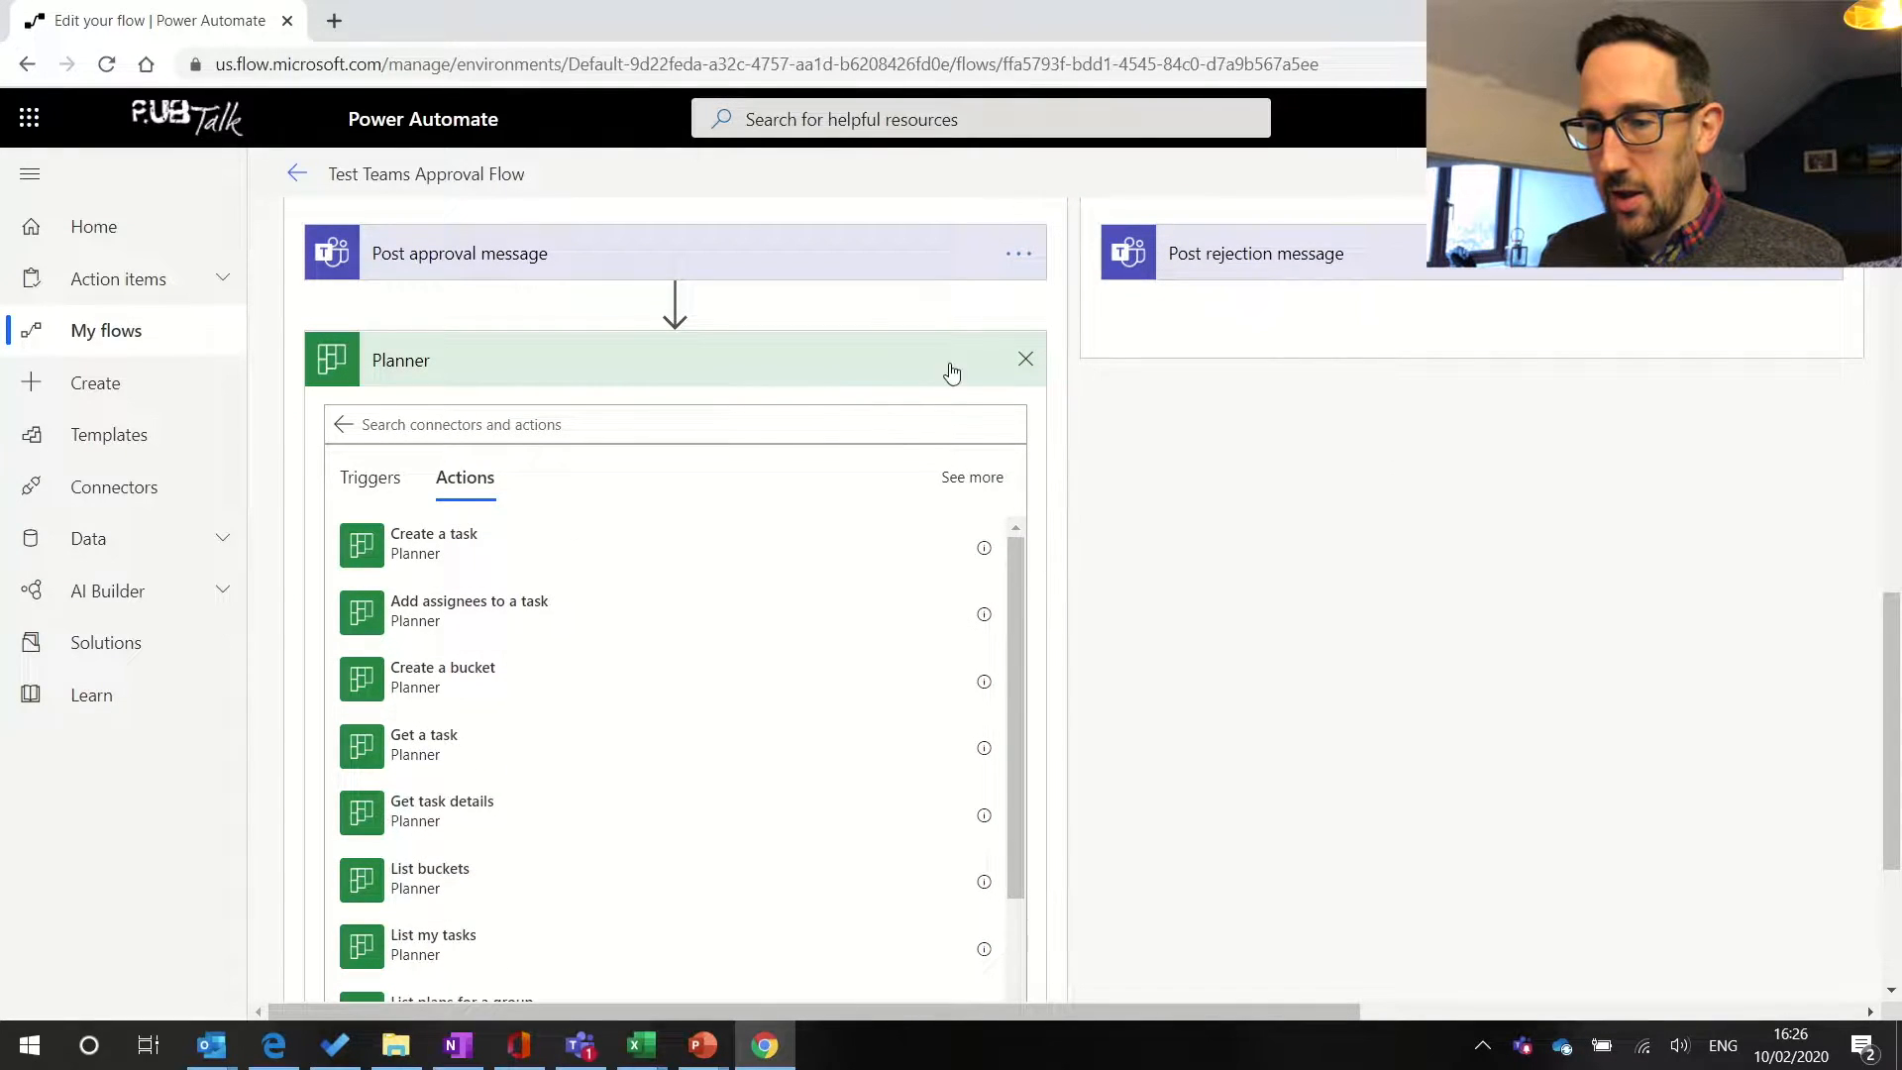
left_click(448, 548)
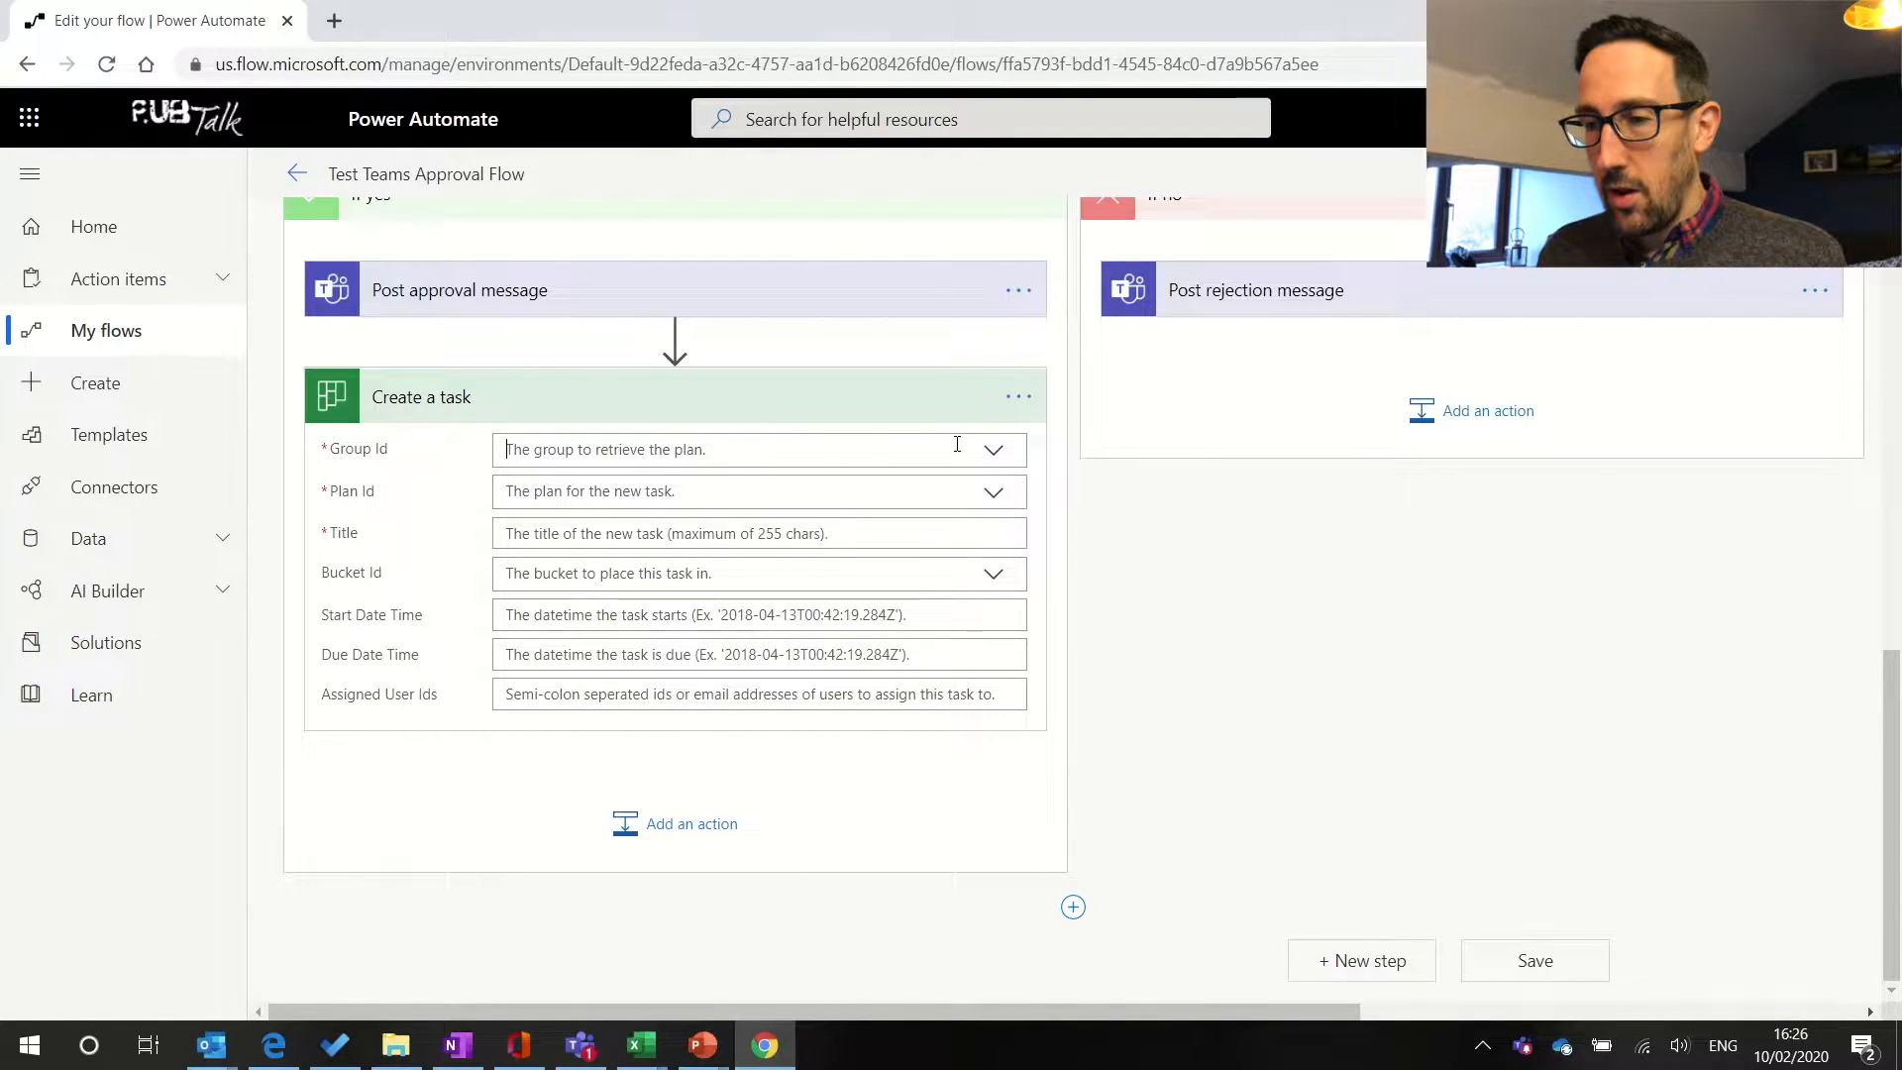
- Set the Create a task action's group to RECAP Core Project Team and its plan to Testing Planner
left_click(992, 450)
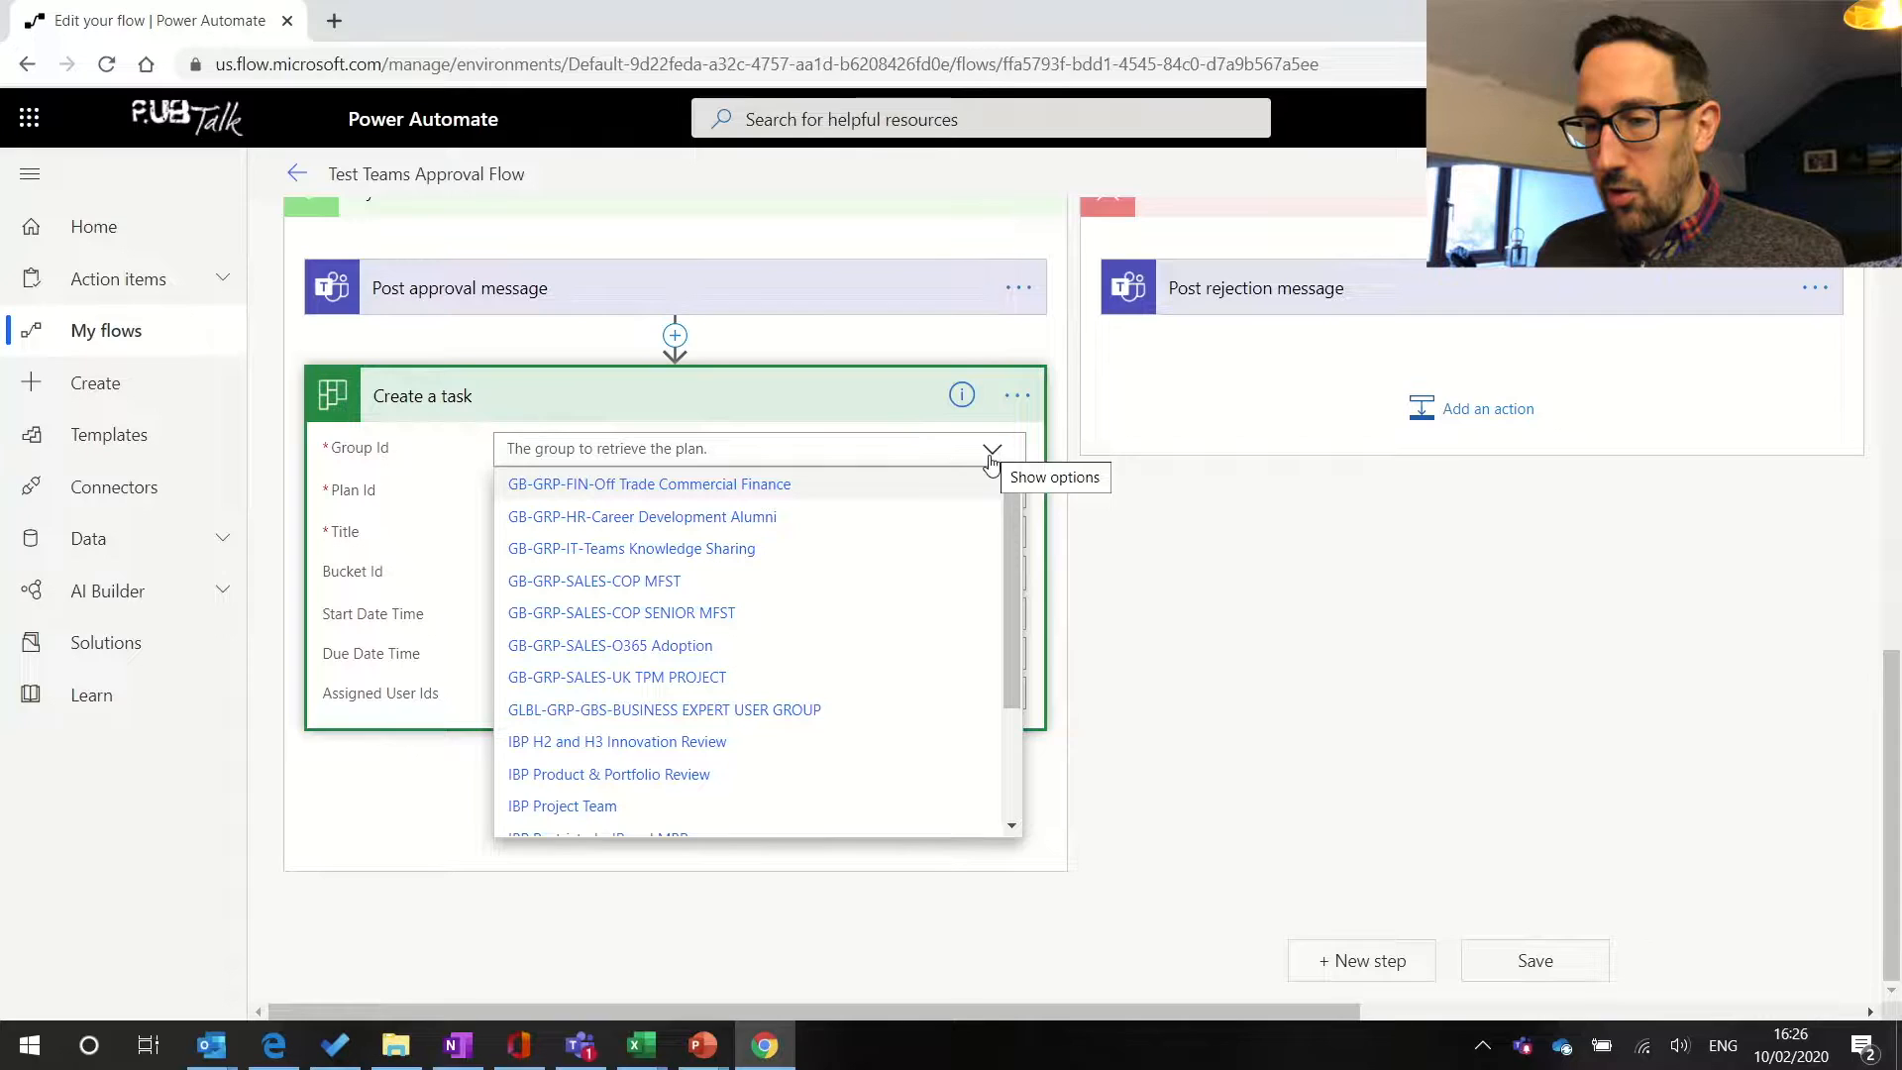
left_click_drag(1014, 527, 1009, 634)
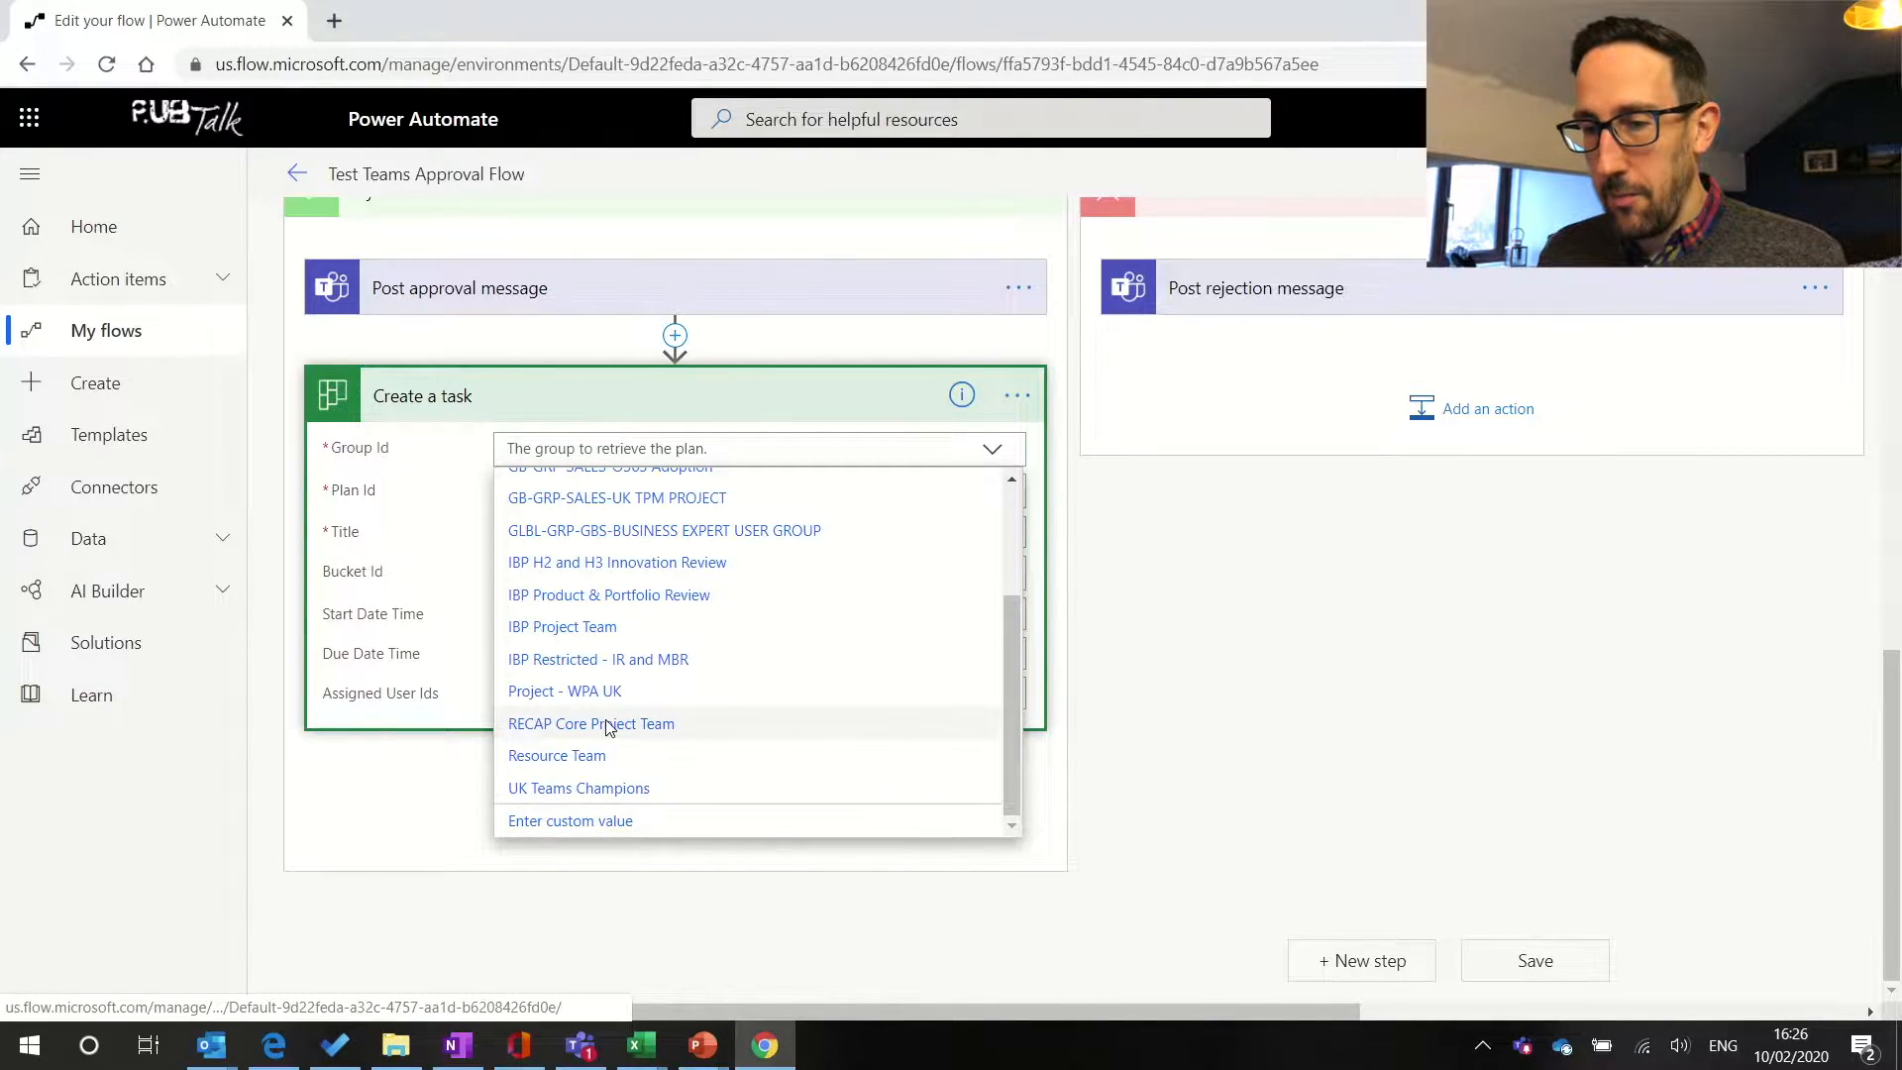
left_click(608, 728)
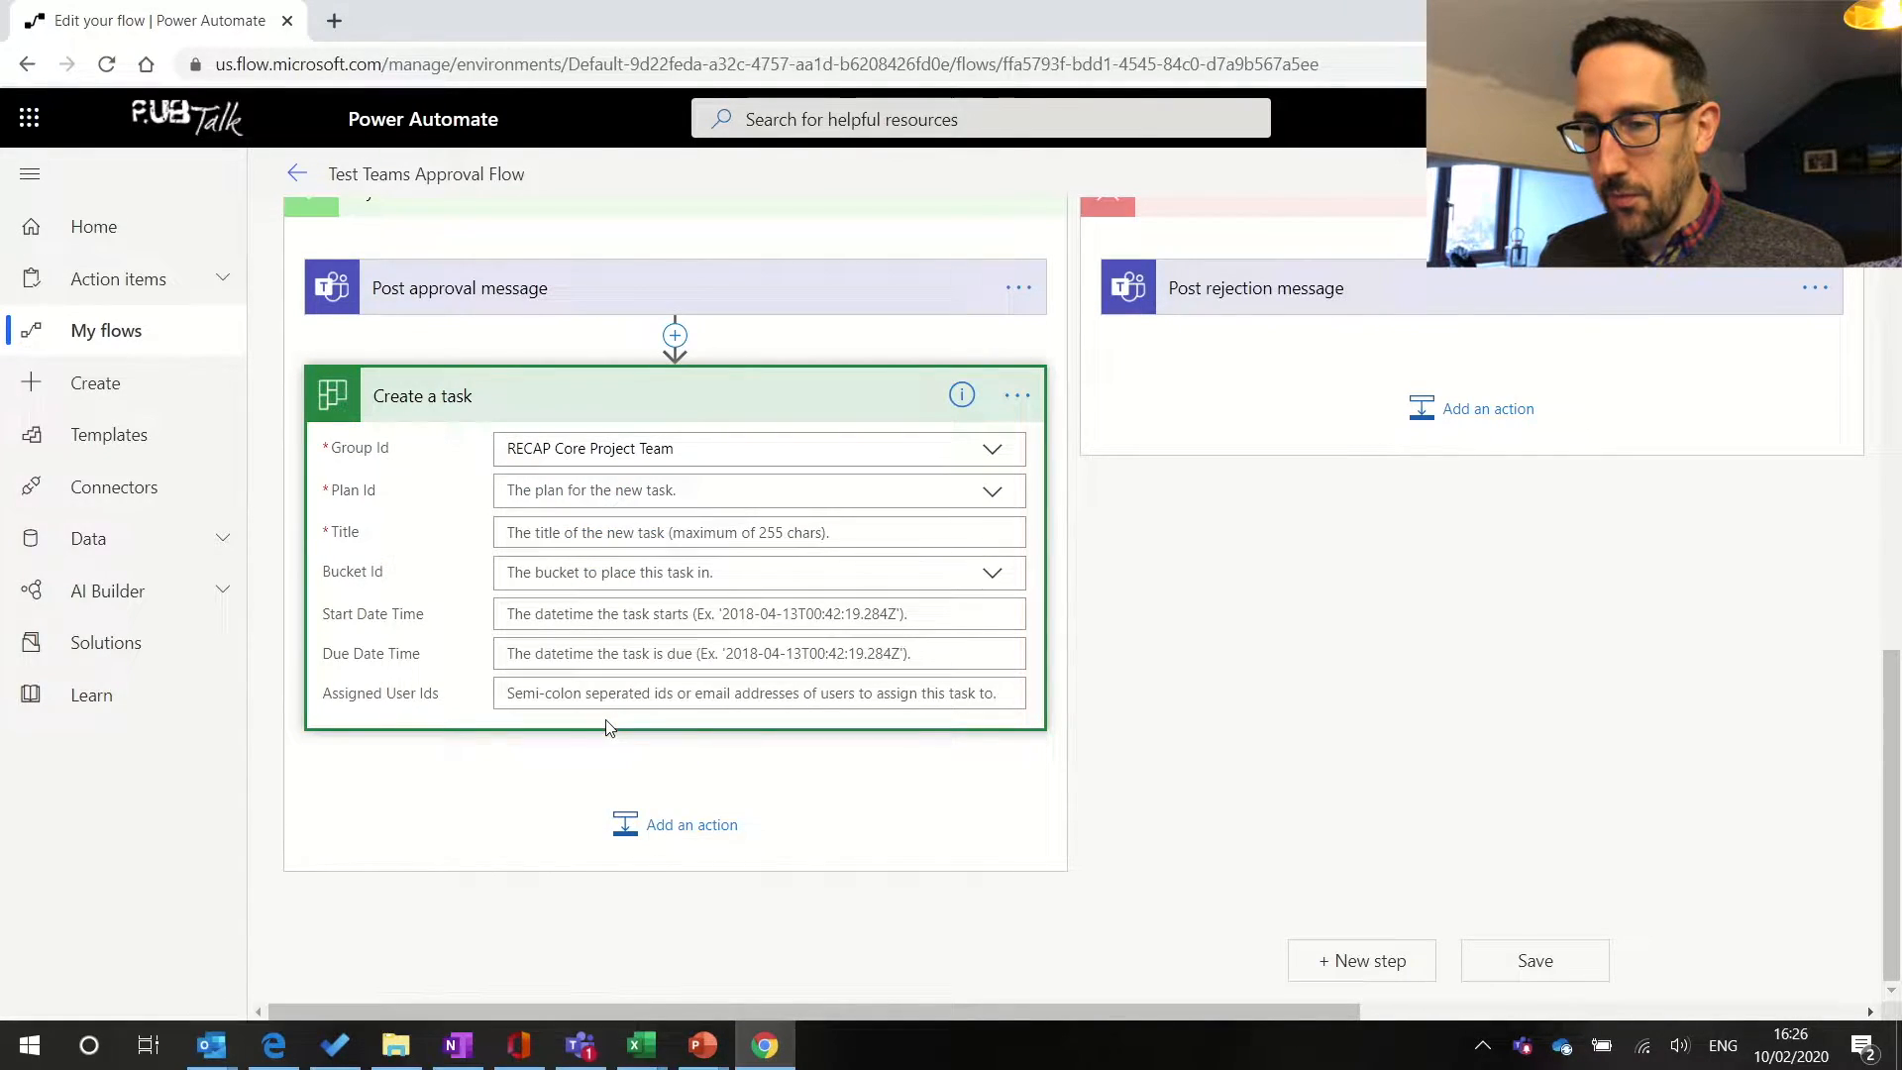
left_click(991, 492)
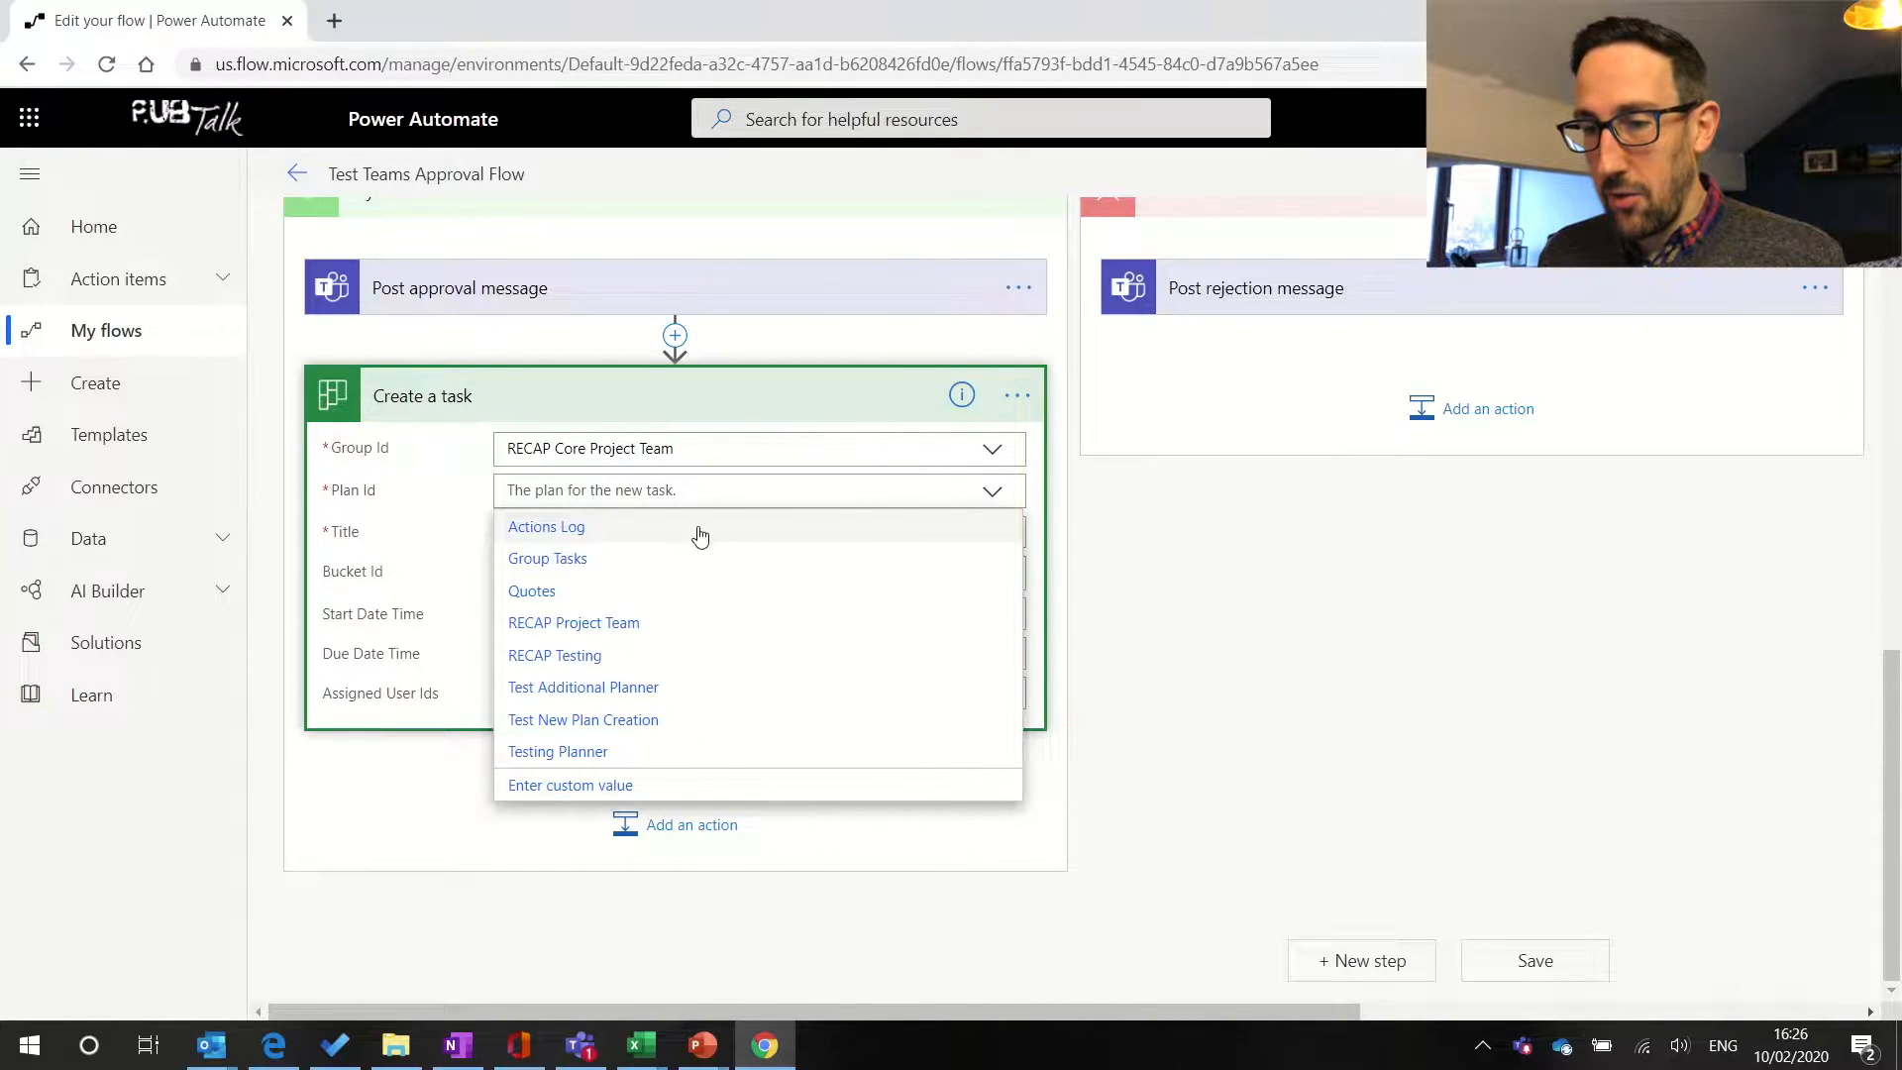
left_click(563, 753)
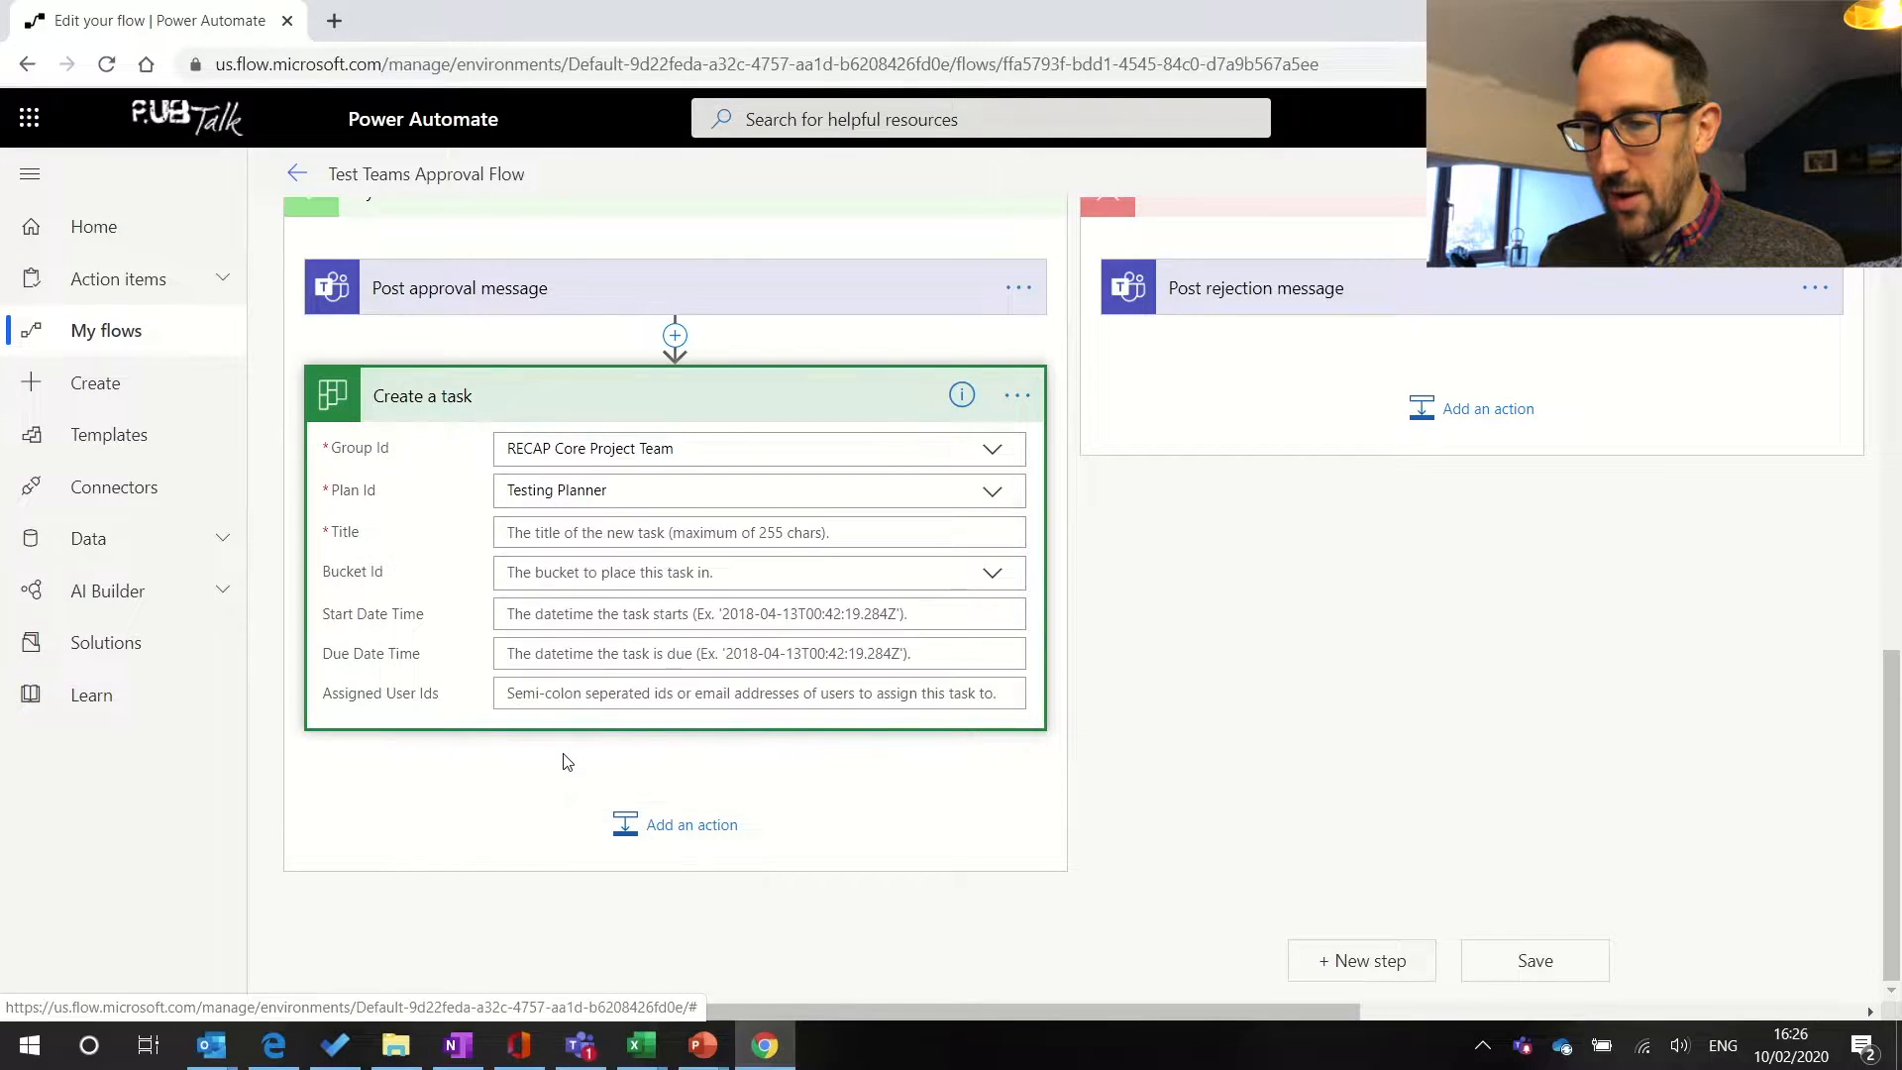
- Switch to Microsoft Teams to look at the Testing channel's Testing Planner board, and return to the flow
left_click(579, 1045)
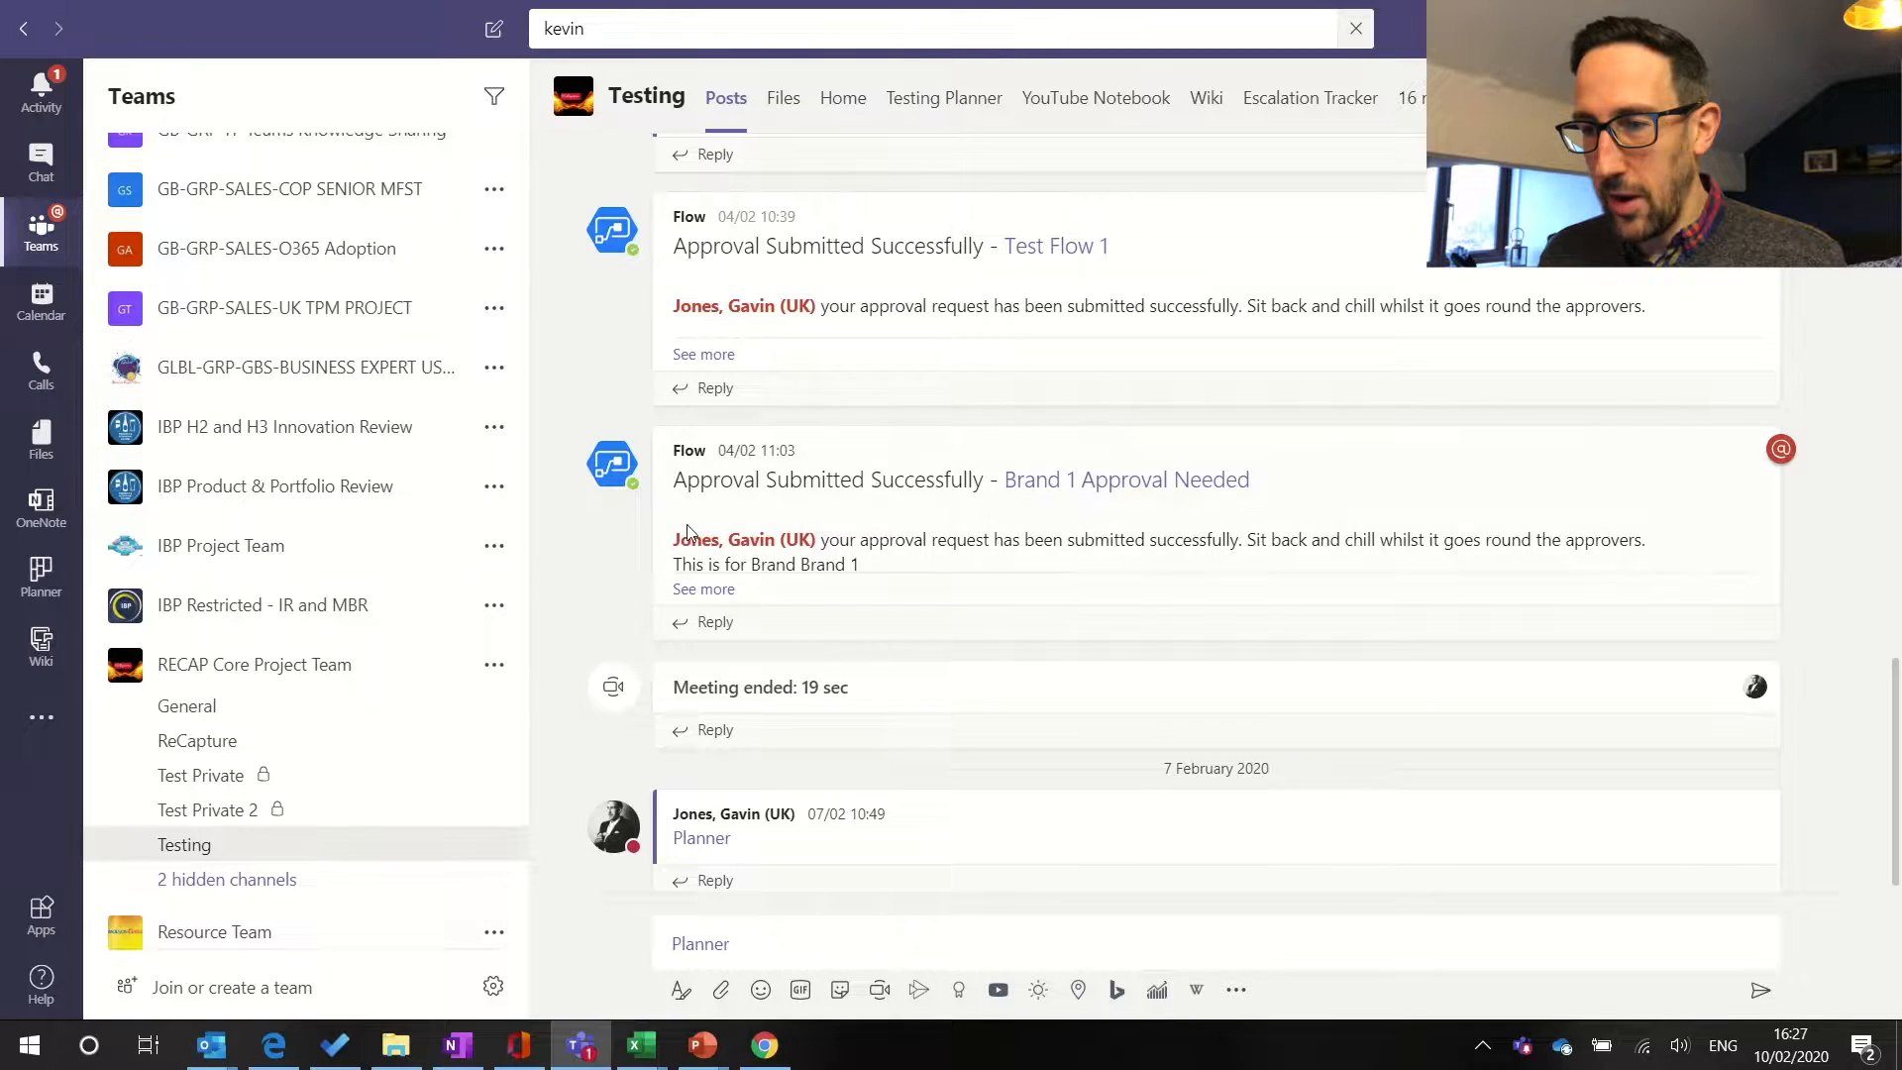
left_click(921, 97)
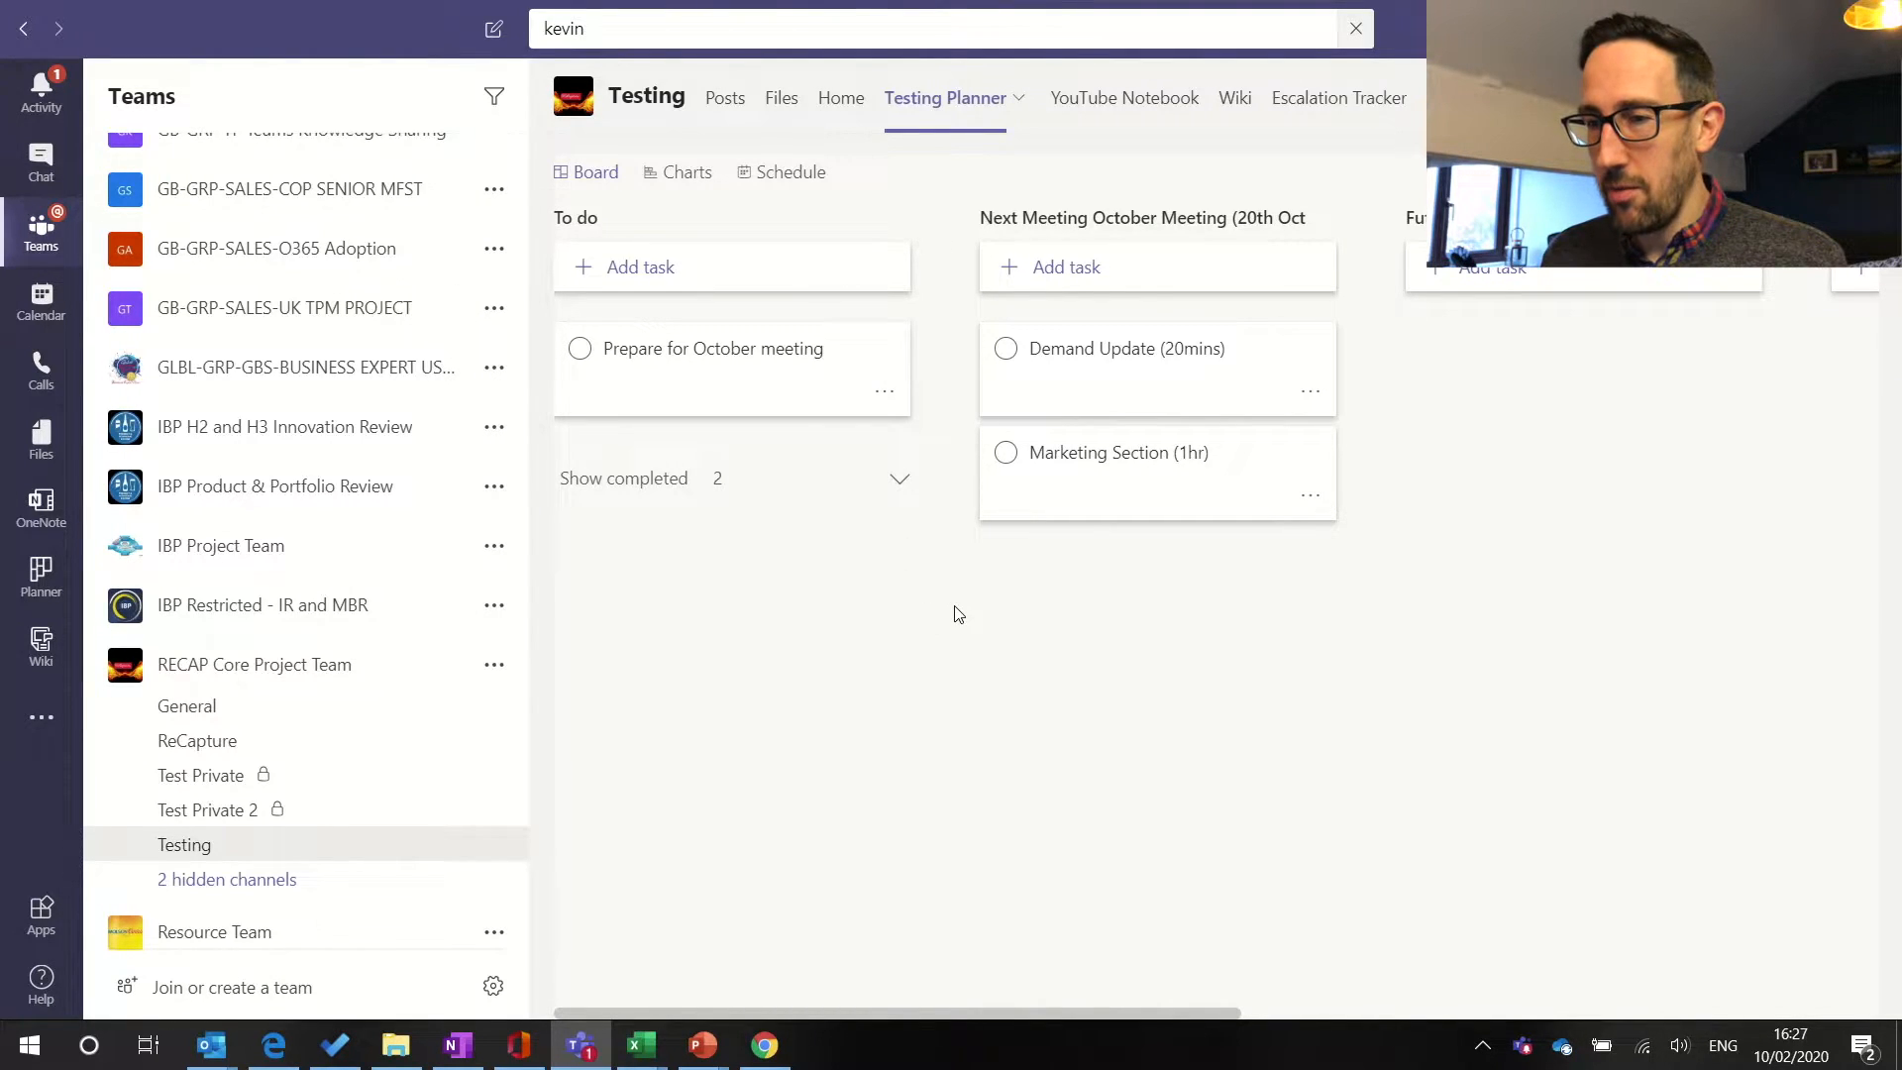
key("alt+Tab")
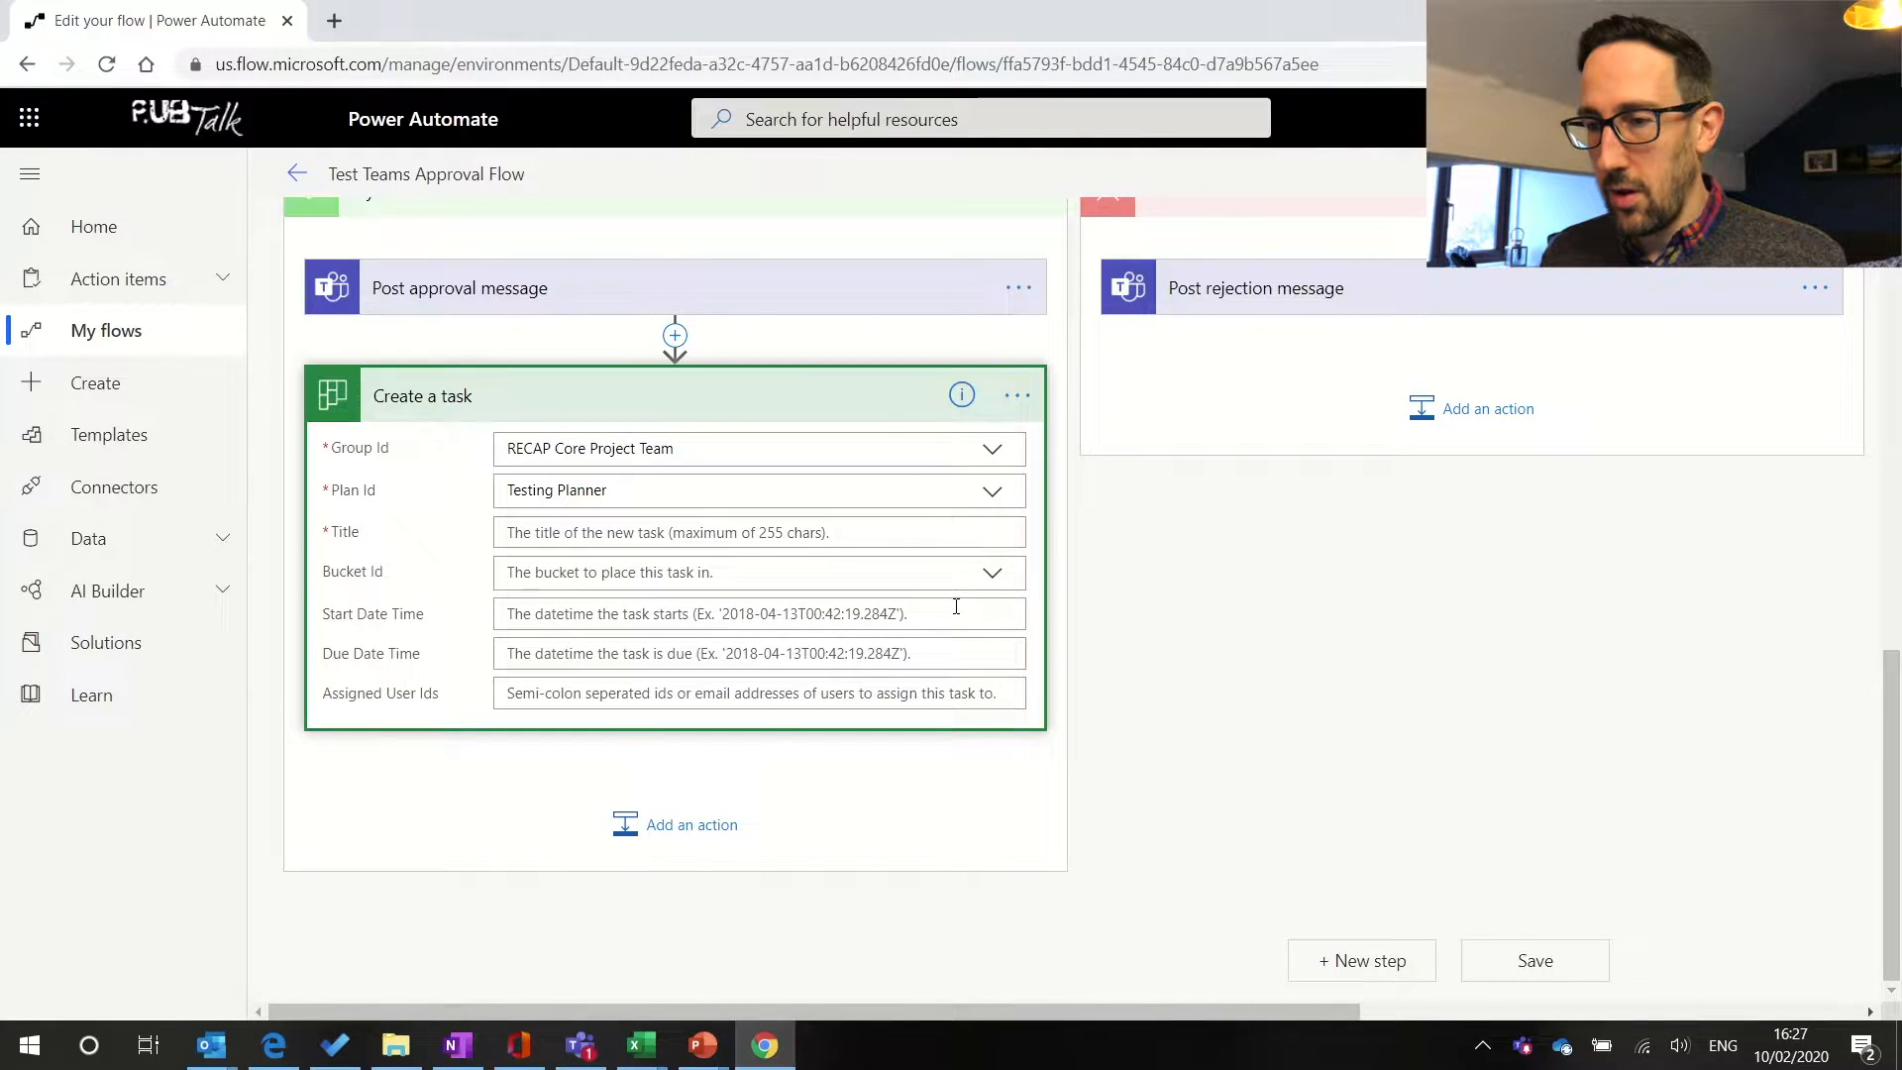
- Enter "Take Action On" as the opening text of the task's title
left_click(600, 532)
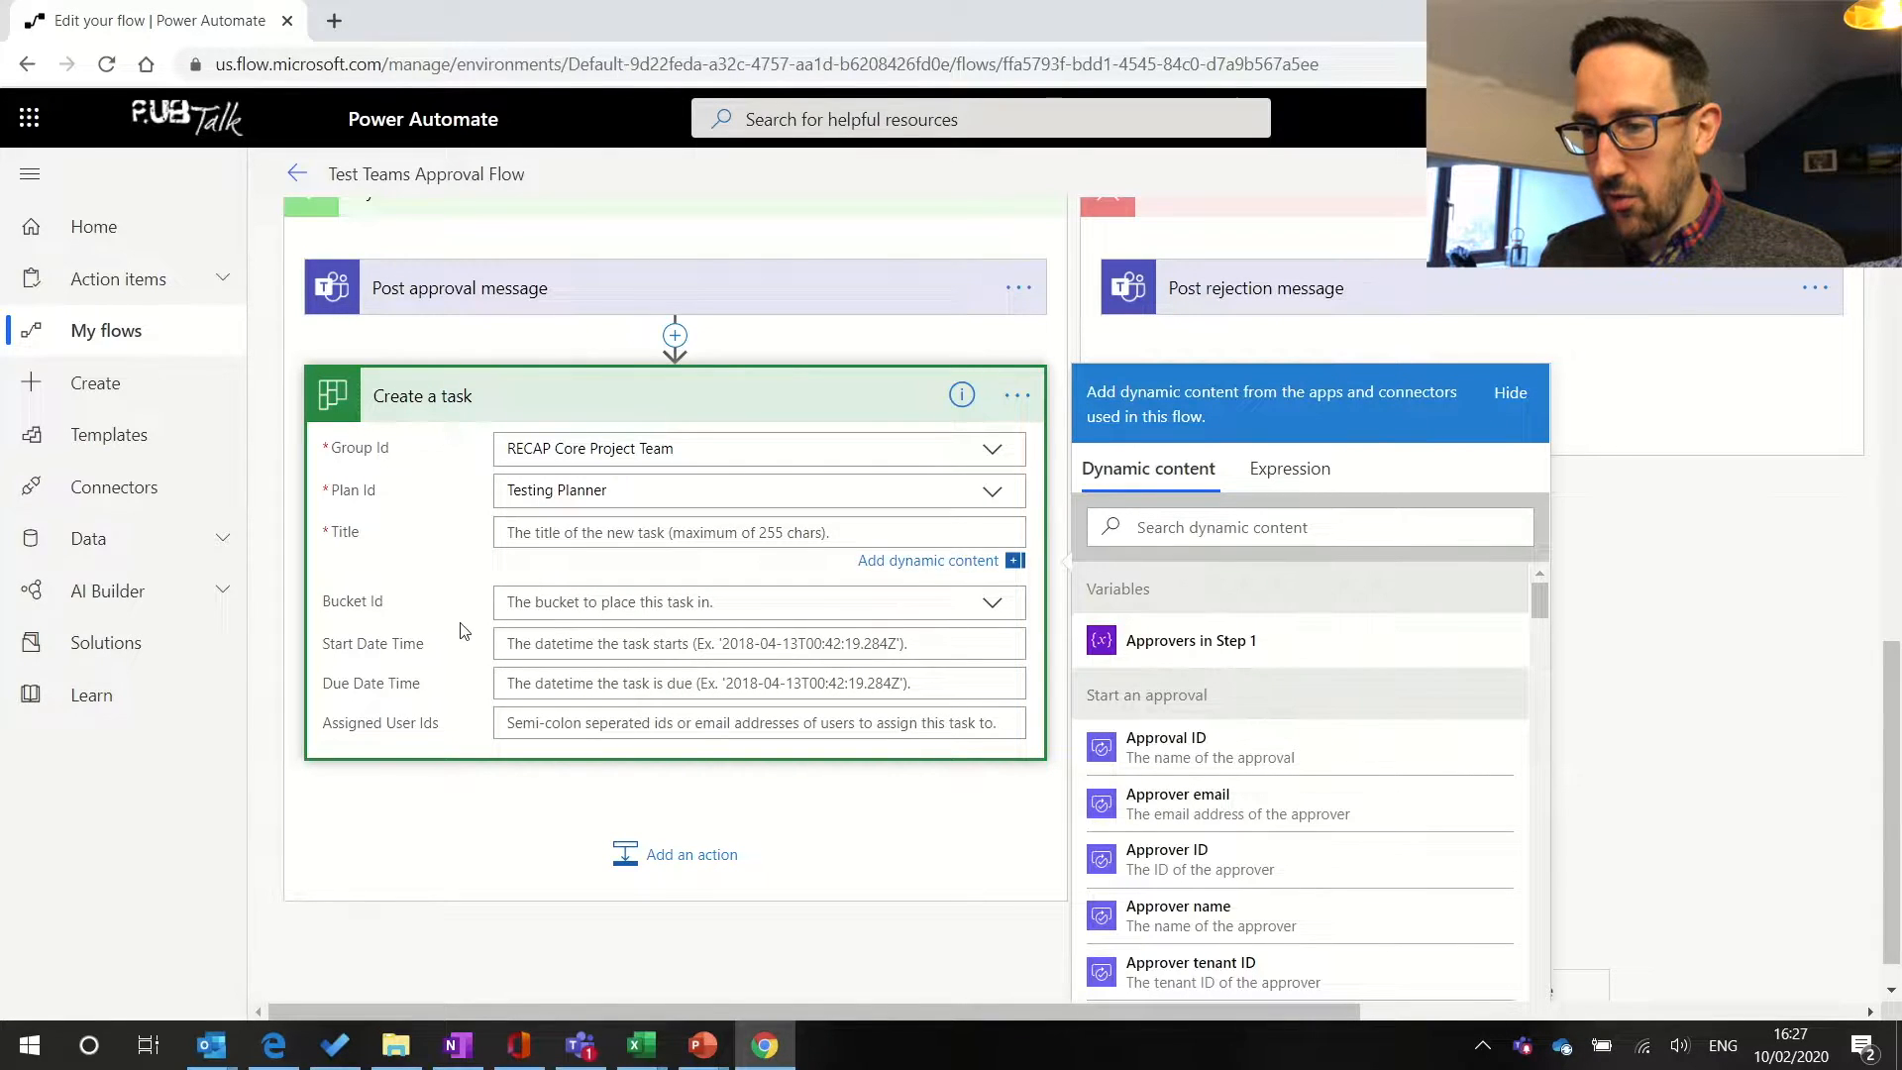
scroll(470, 613, "up", 1)
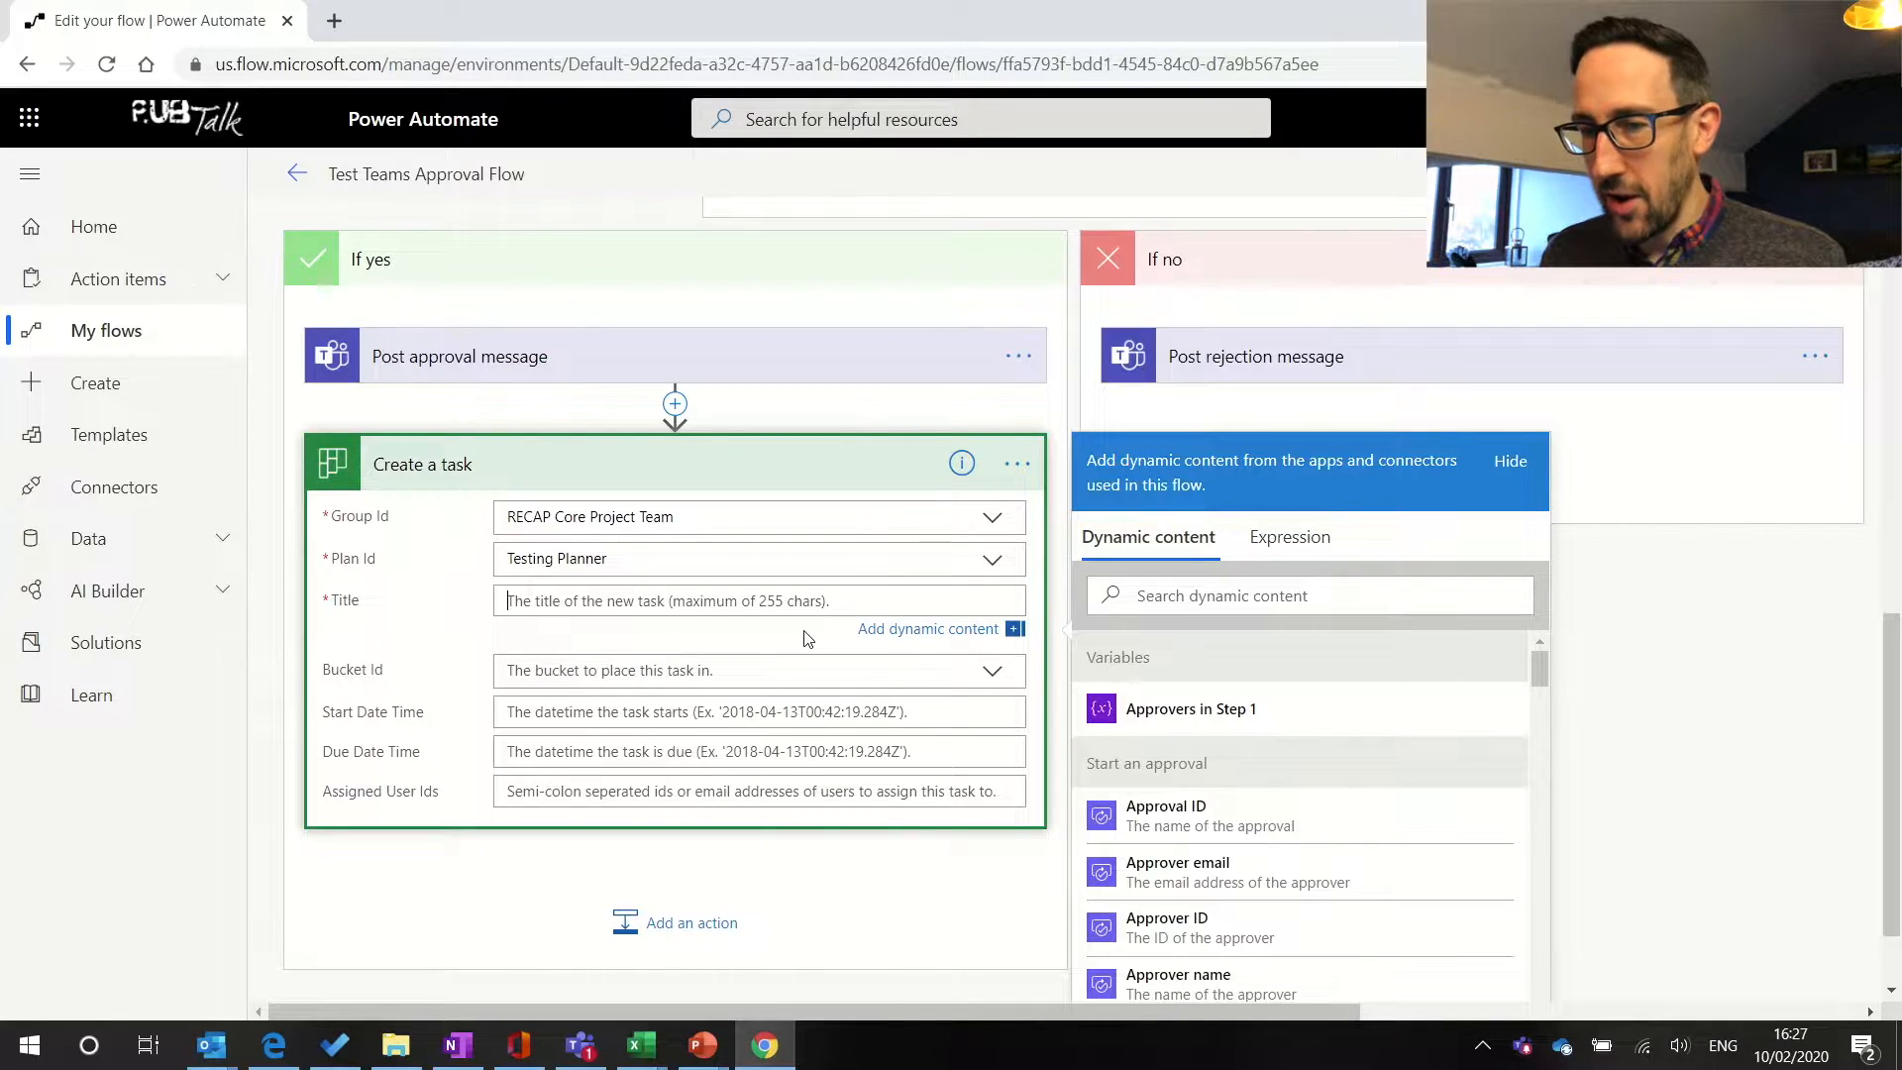
scroll(803, 638, "up", 2)
scroll(803, 637, "up", 2)
scroll(804, 638, "down", 4)
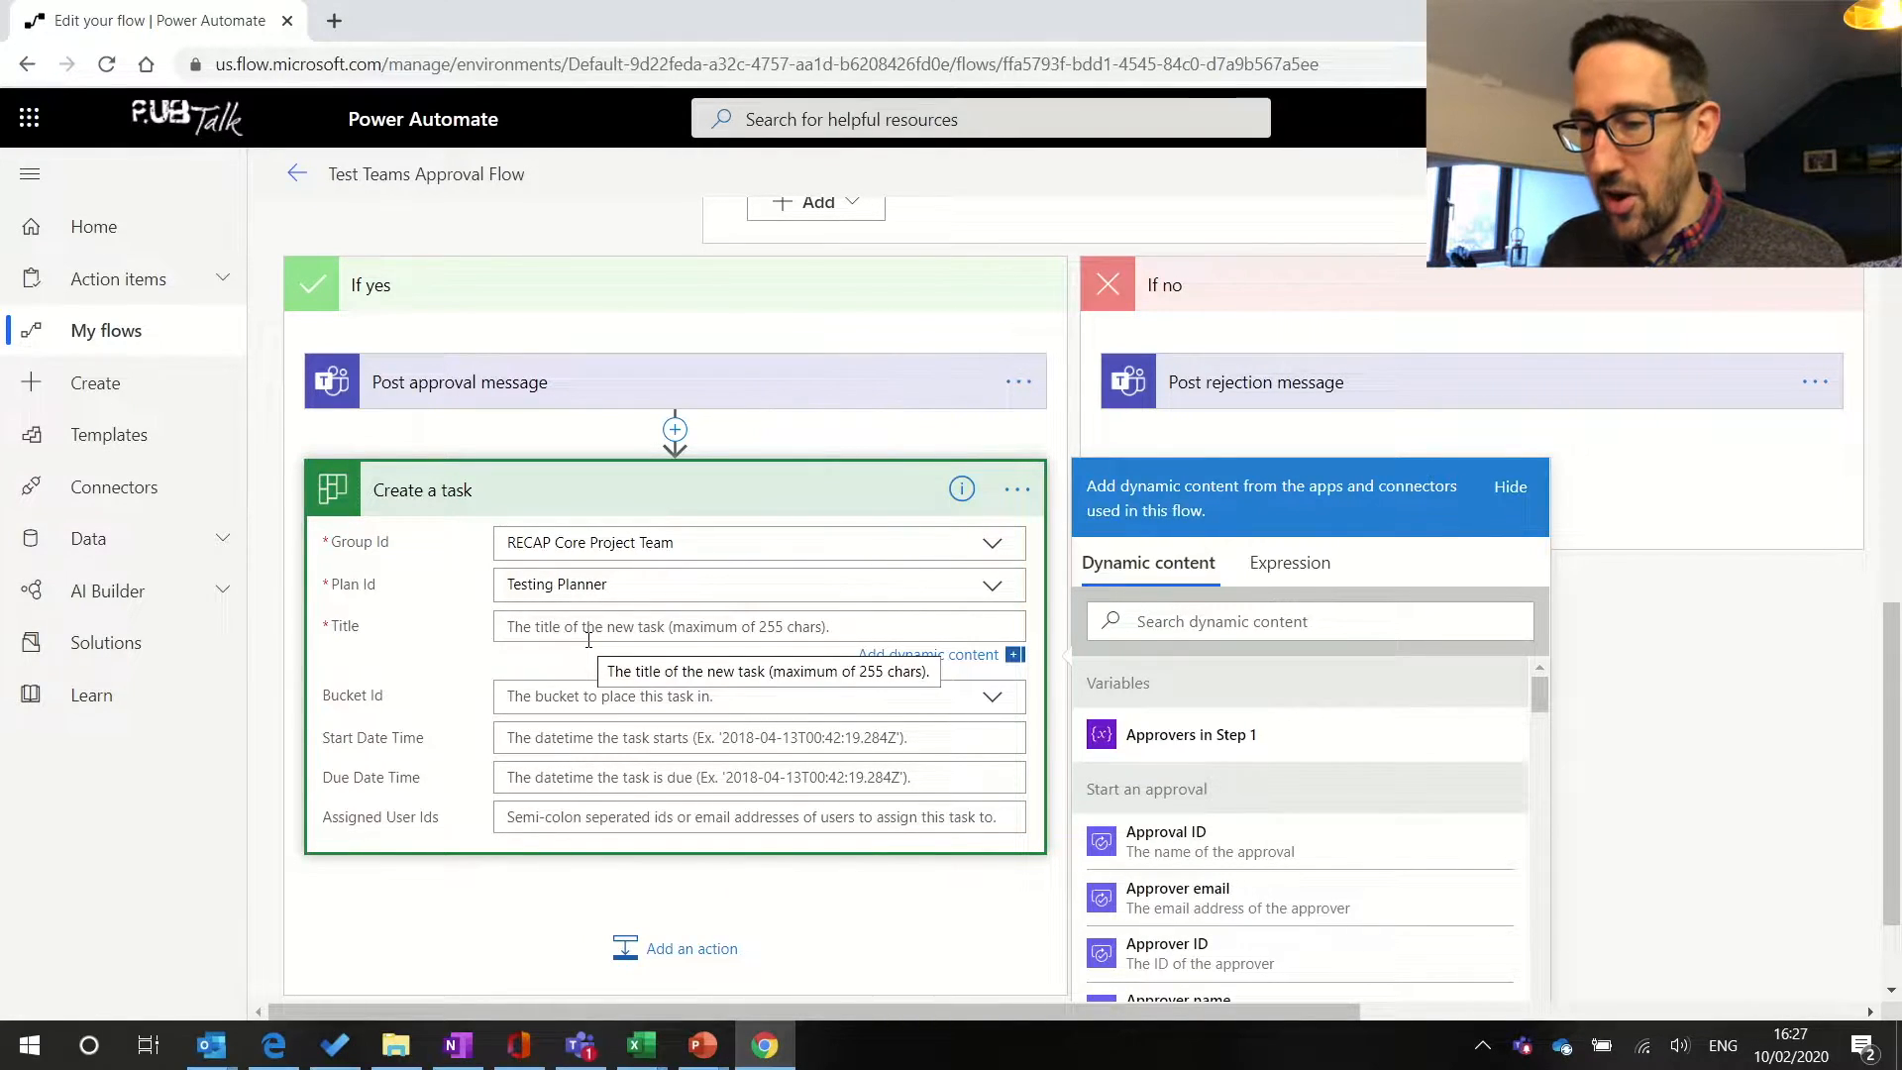
type("Take ACti")
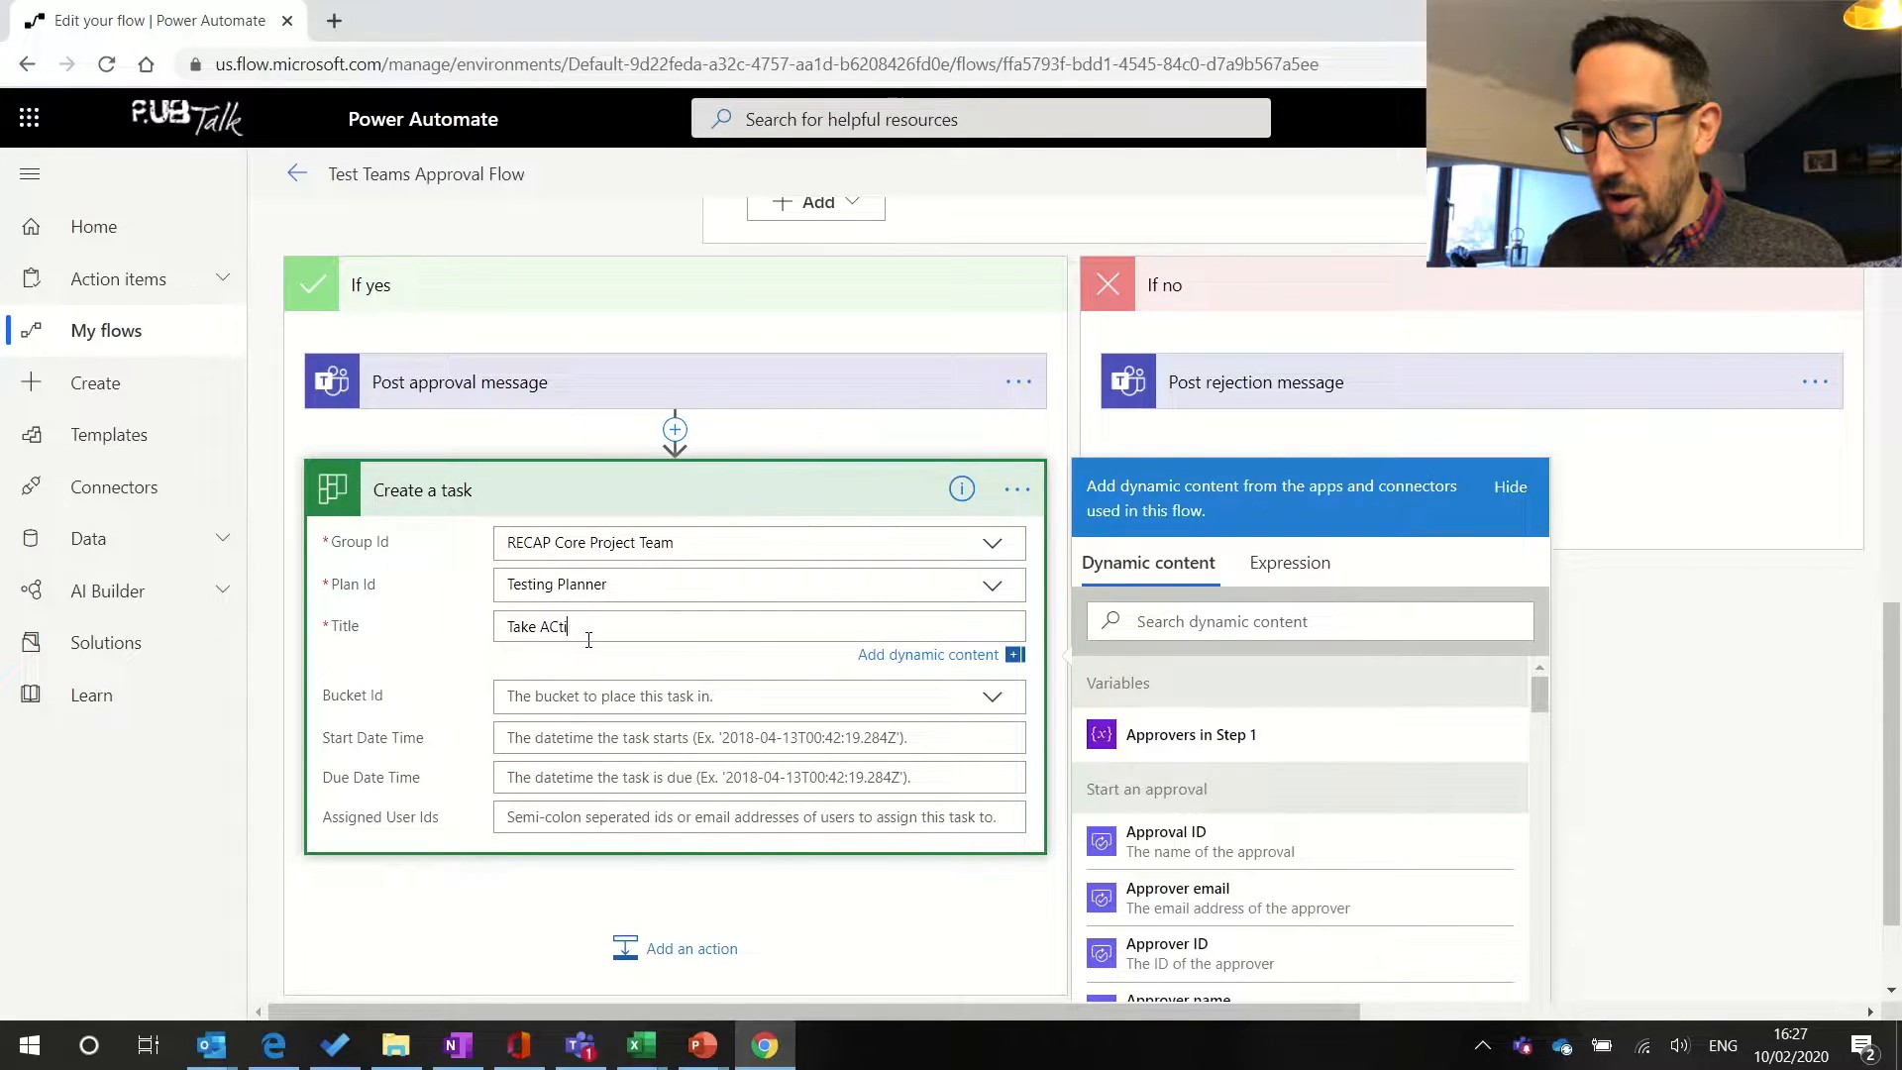
type("on On")
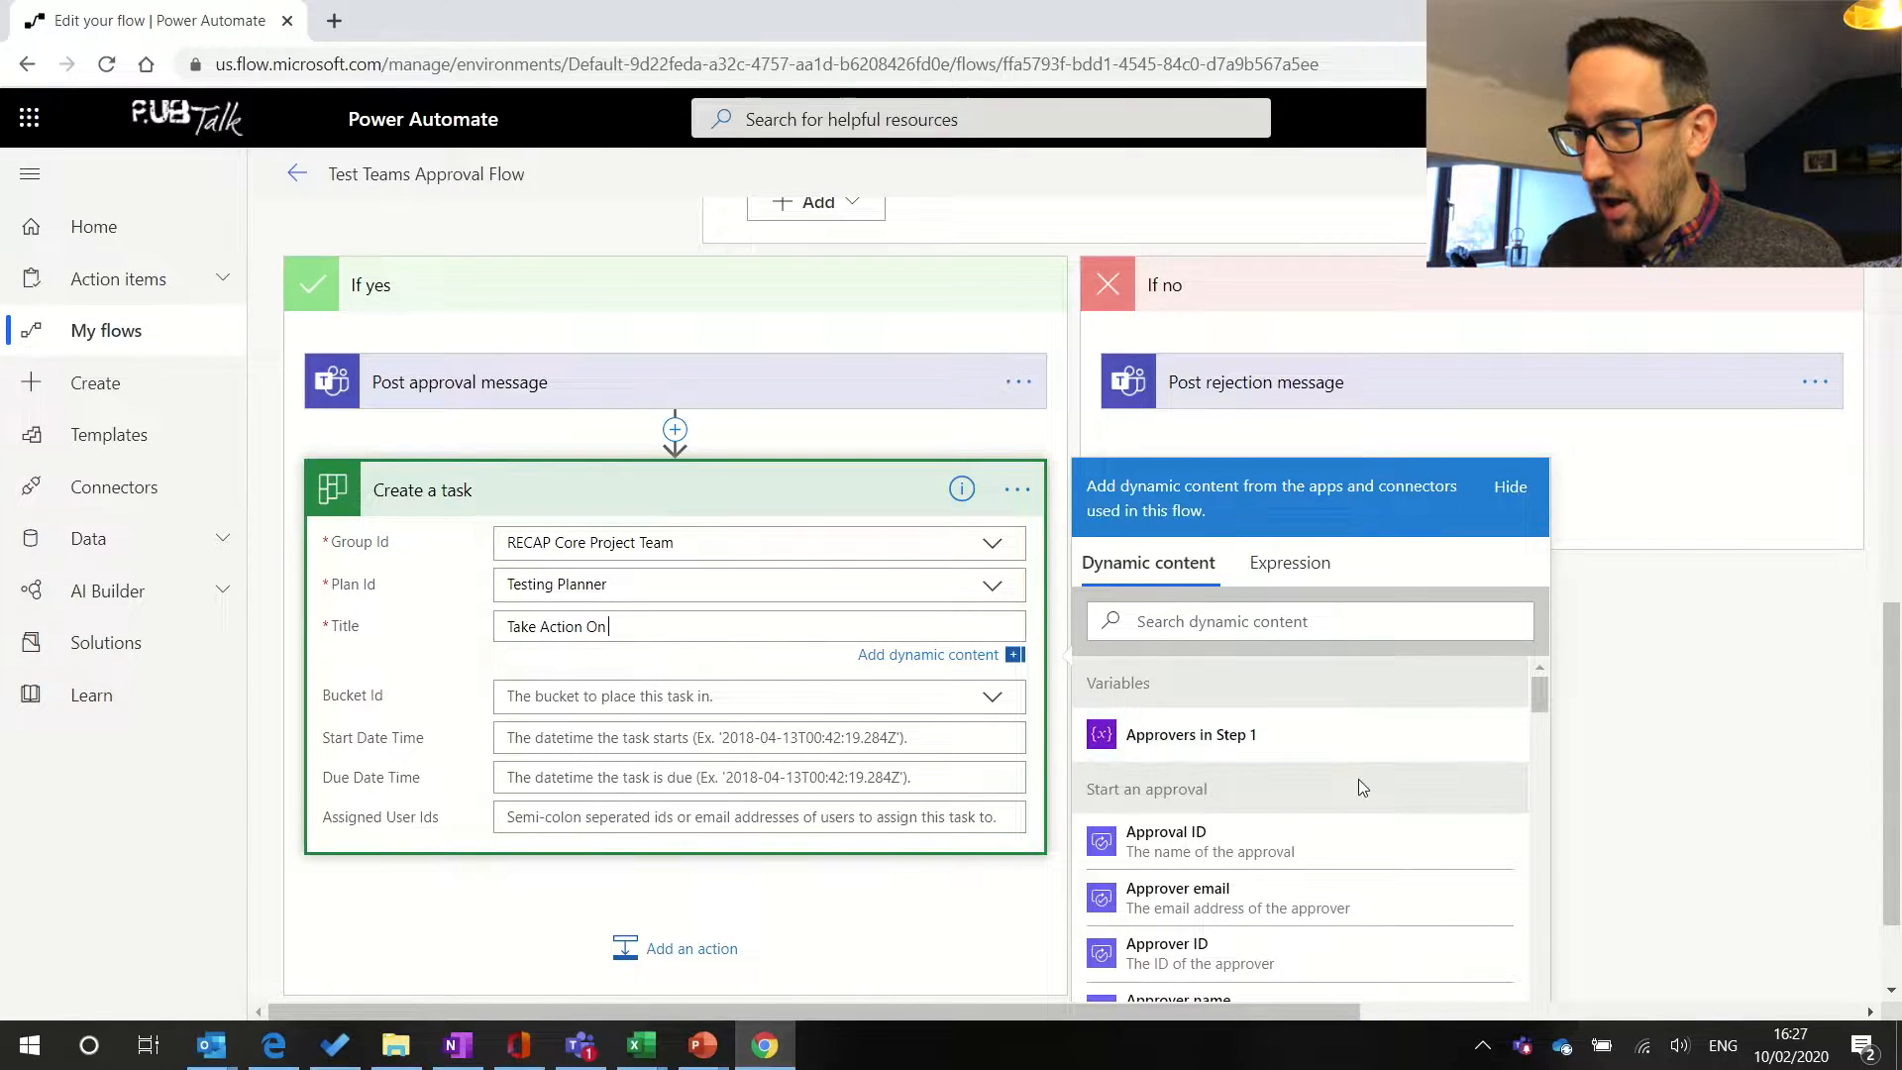
- Append the Name dynamic content from "When a file is created (properties only)" to the task title and set the bucket to To do
scroll(1358, 783, "down", 4)
scroll(1360, 788, "down", 6)
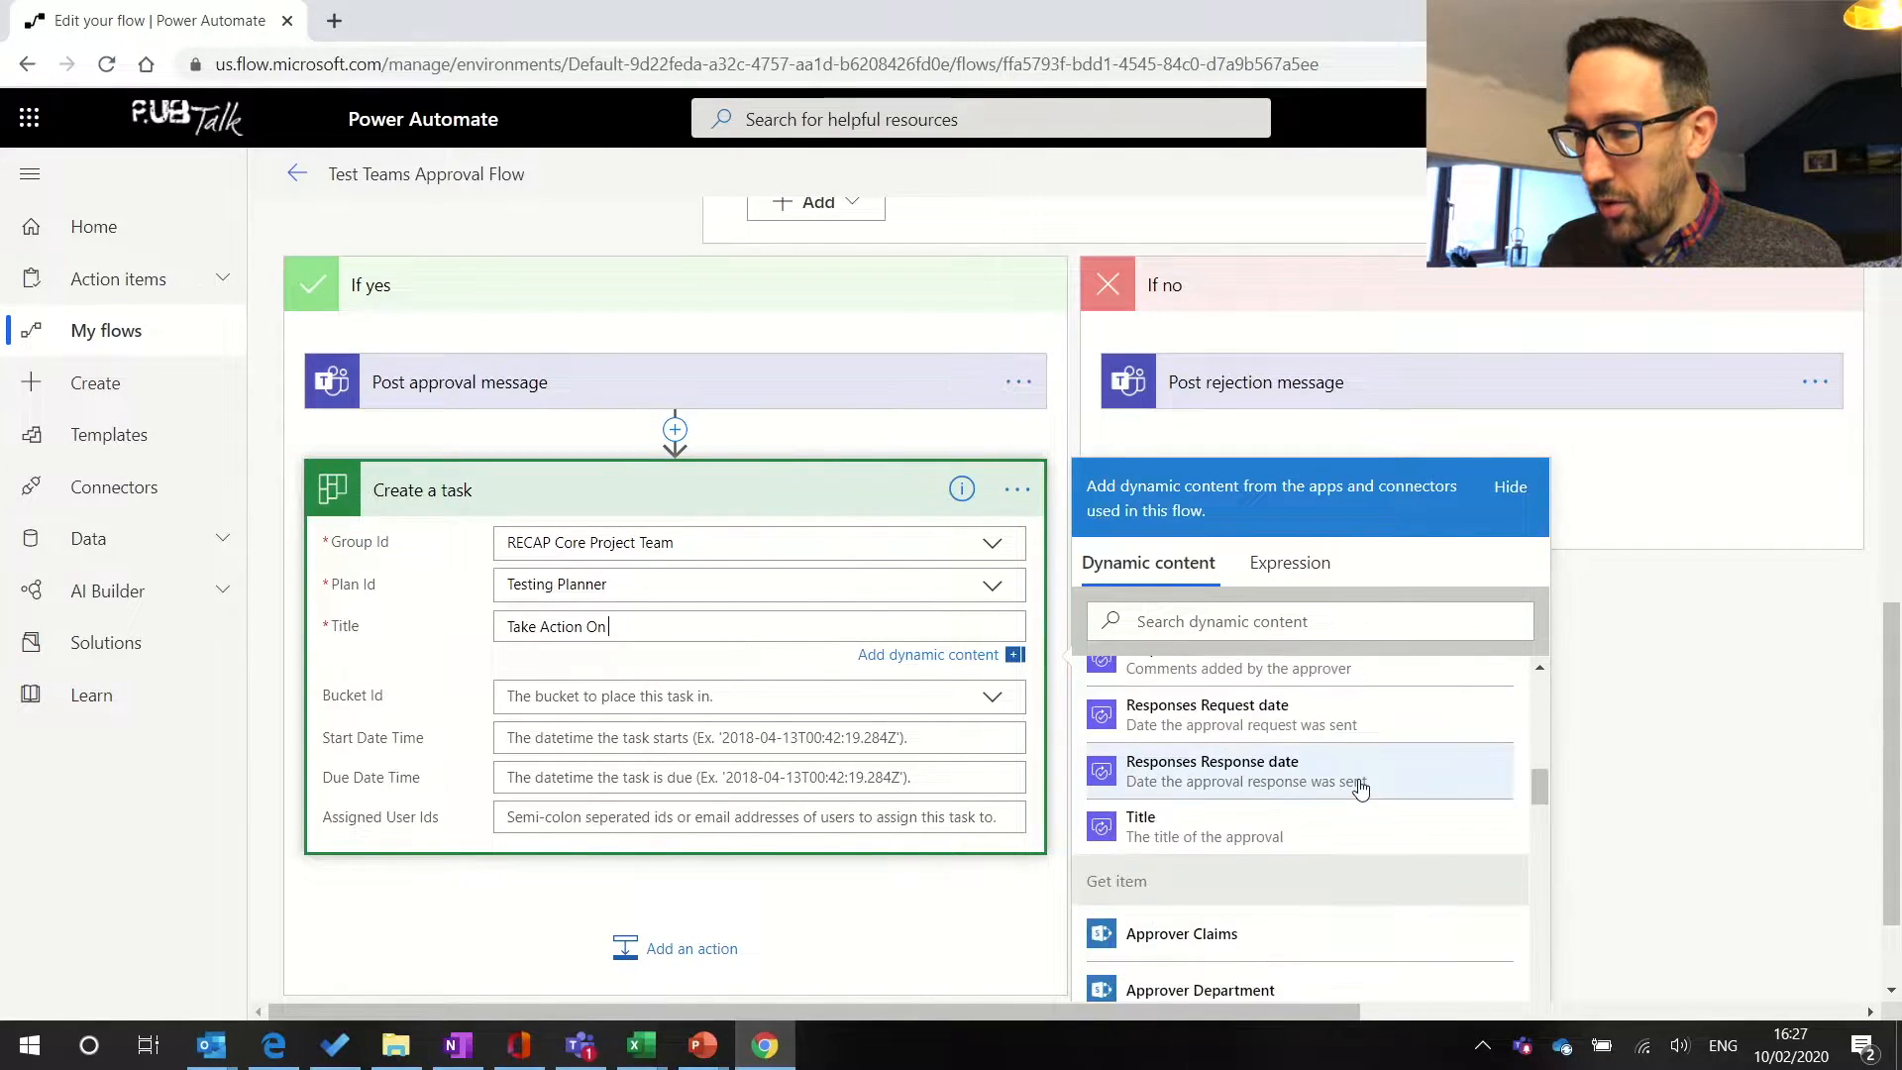
scroll(1360, 788, "down", 1)
scroll(1359, 787, "up", 2)
scroll(1644, 757, "up", 5)
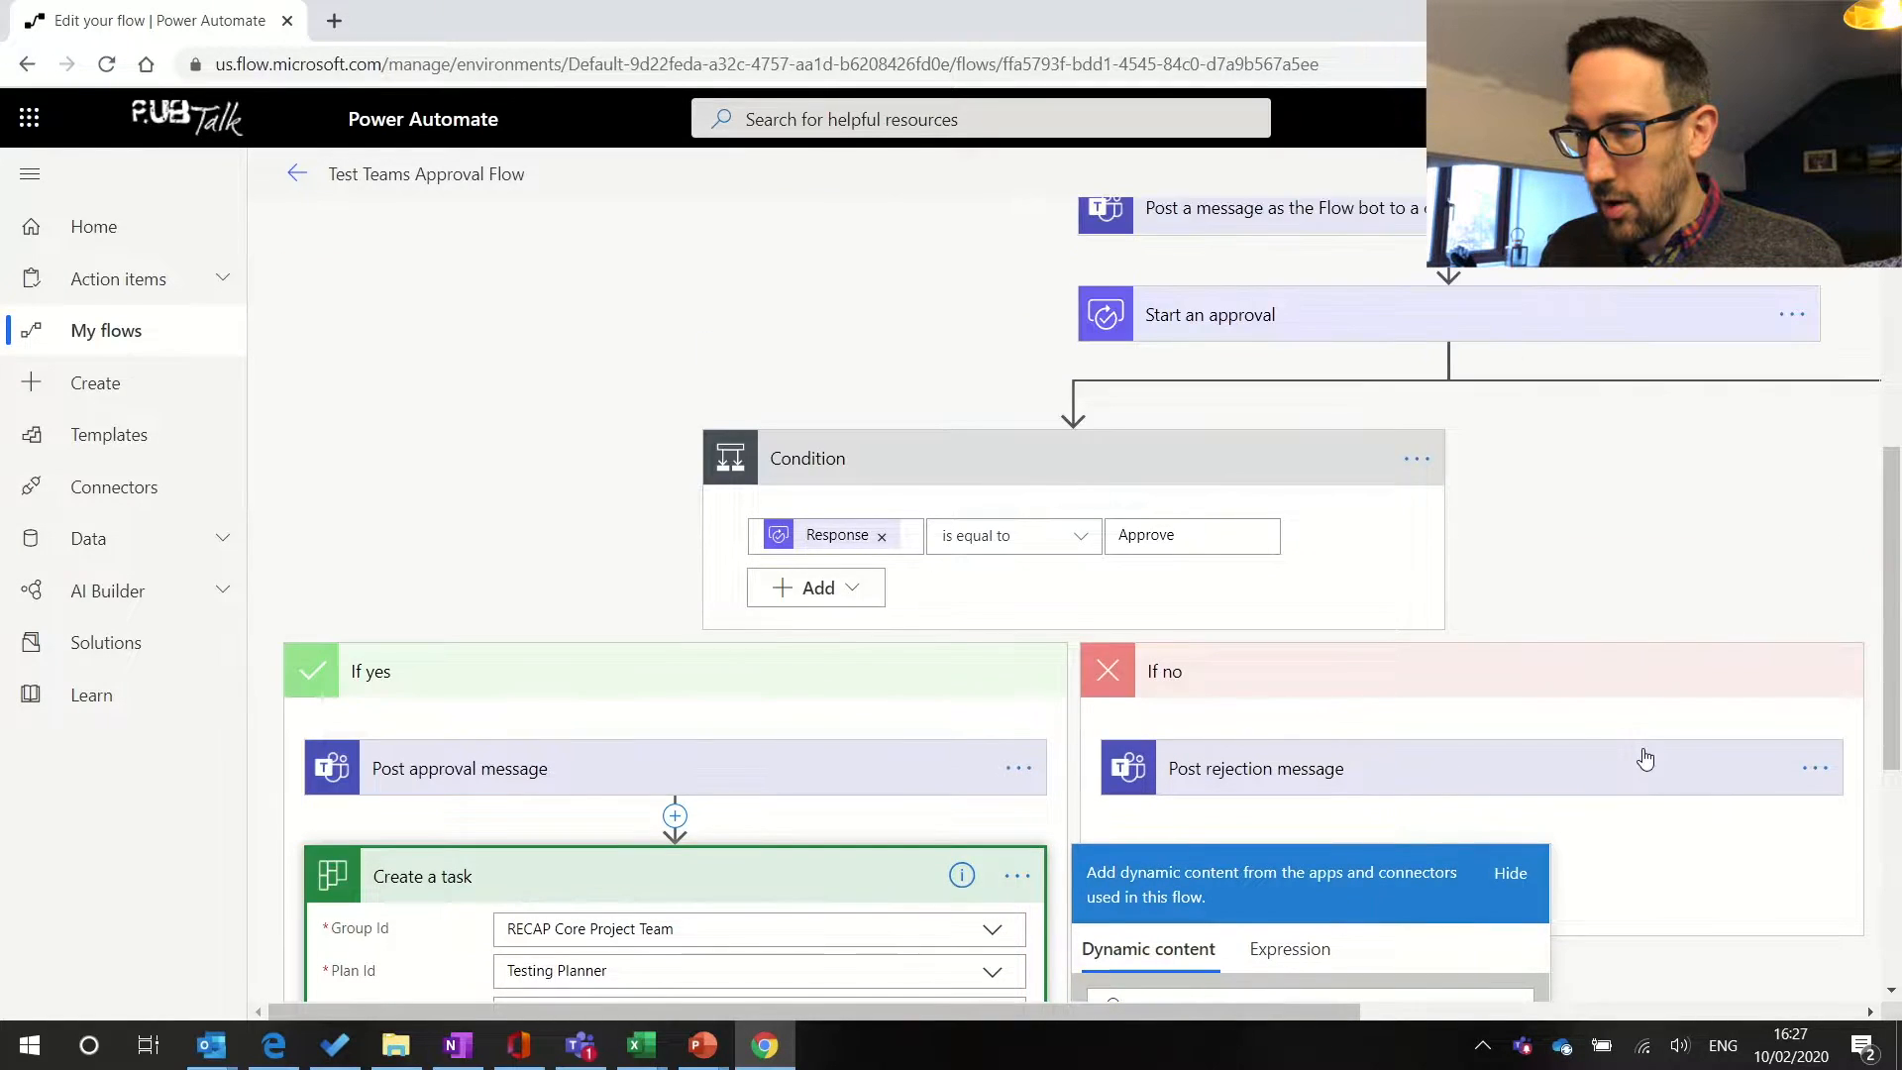
scroll(1644, 758, "up", 4)
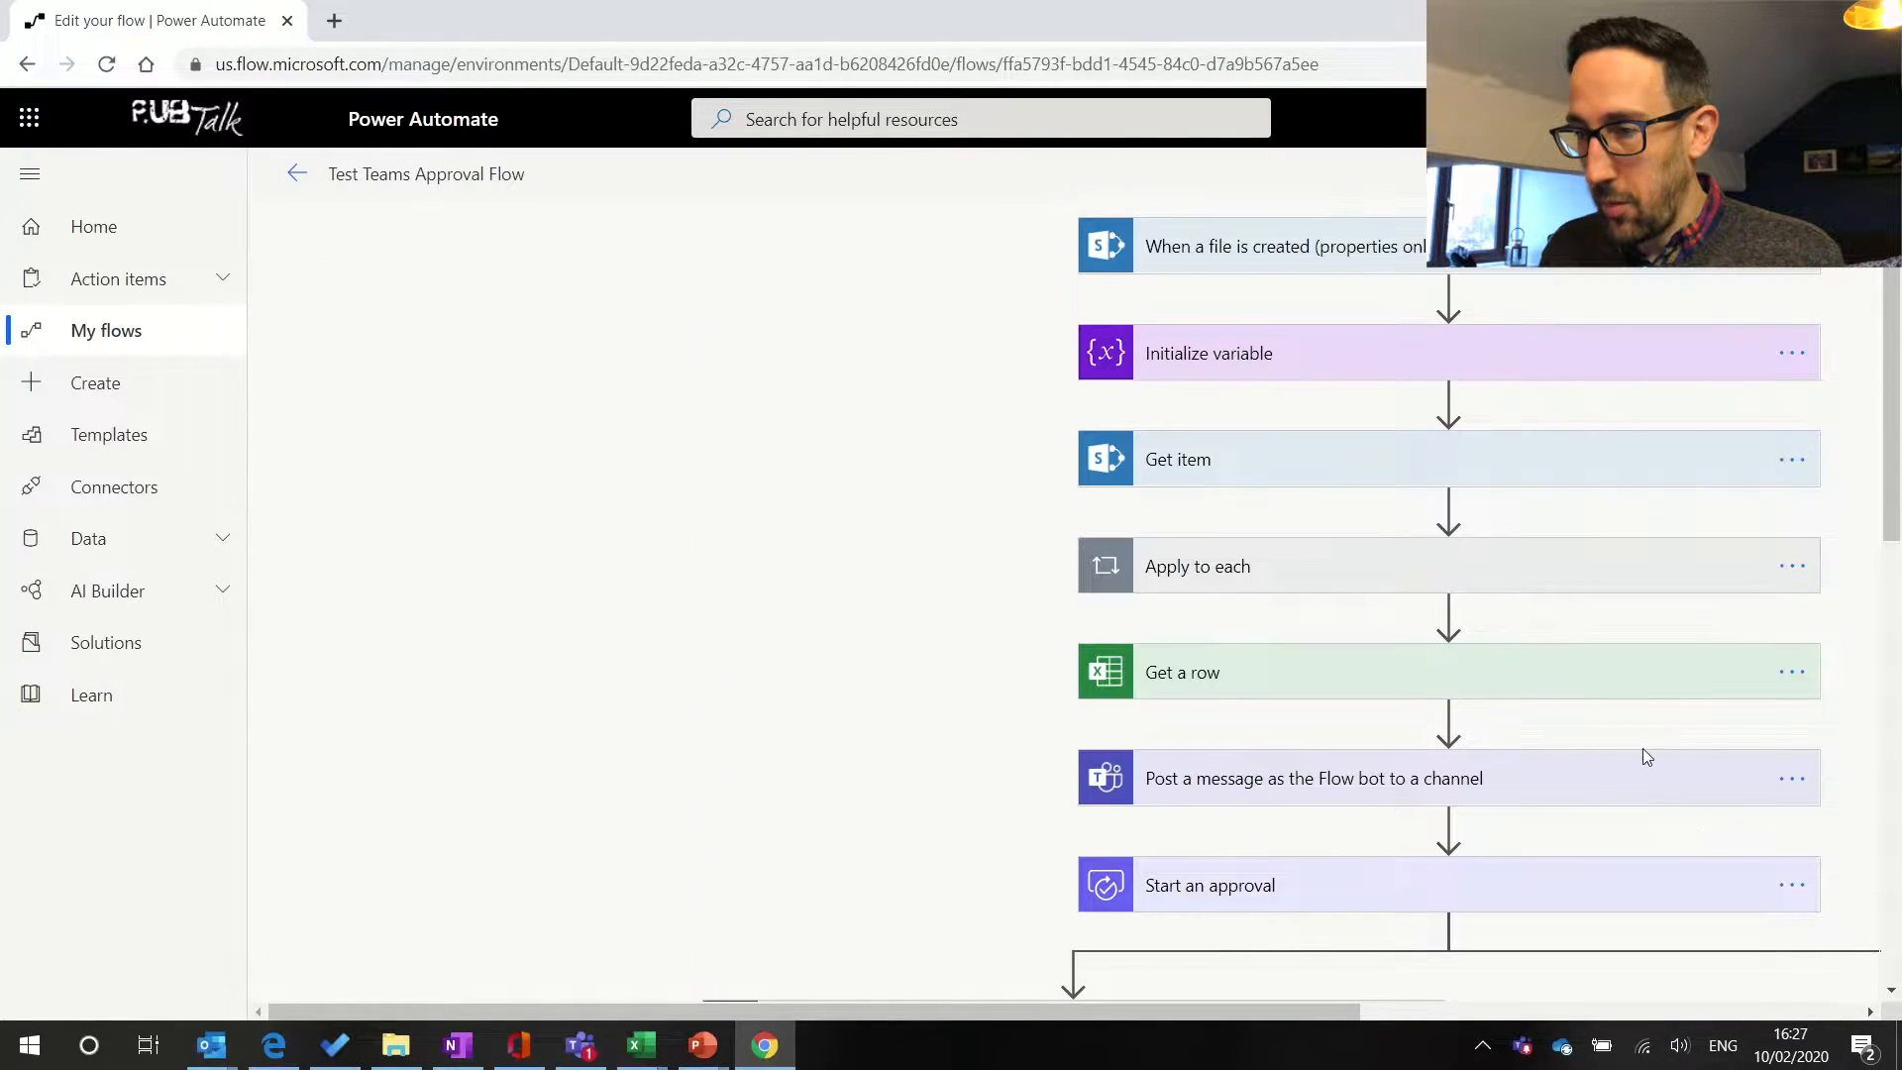
scroll(1644, 758, "down", 9)
scroll(1382, 800, "down", 8)
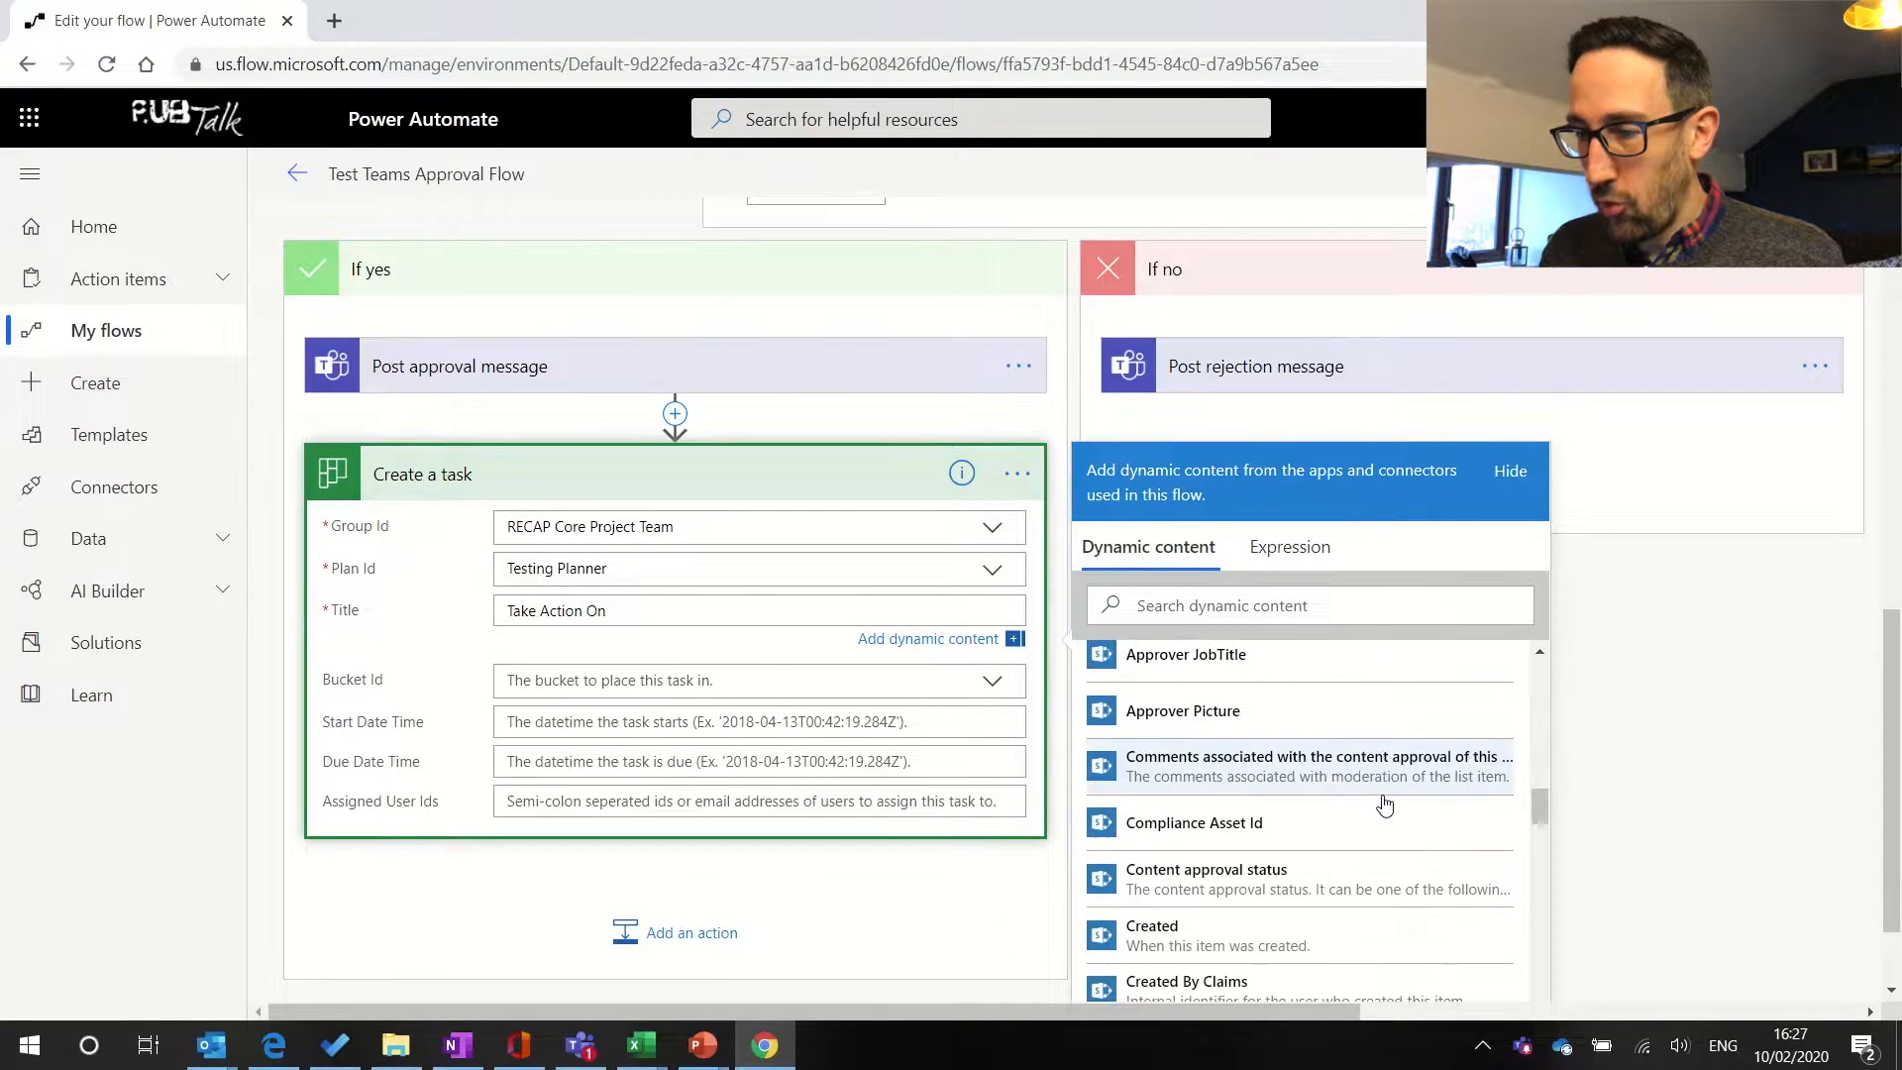
scroll(1384, 804, "down", 10)
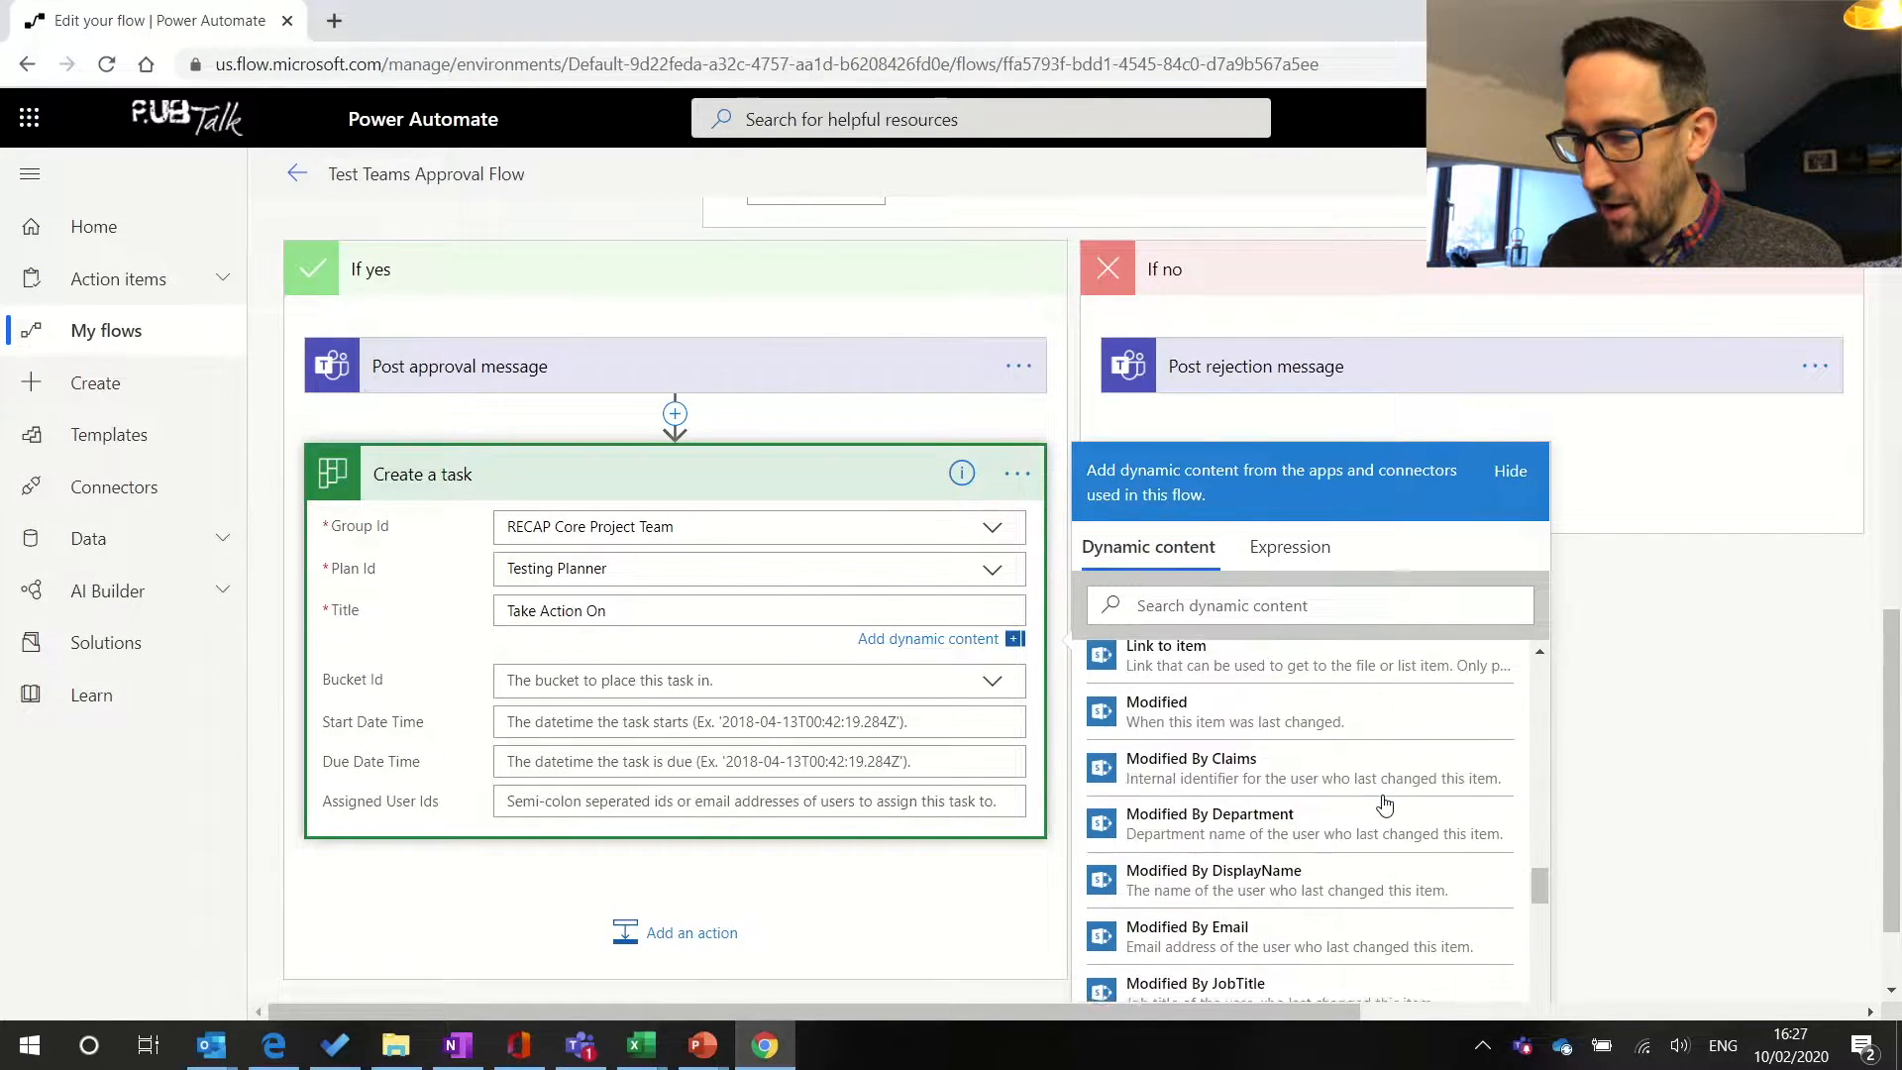
scroll(1383, 804, "down", 5)
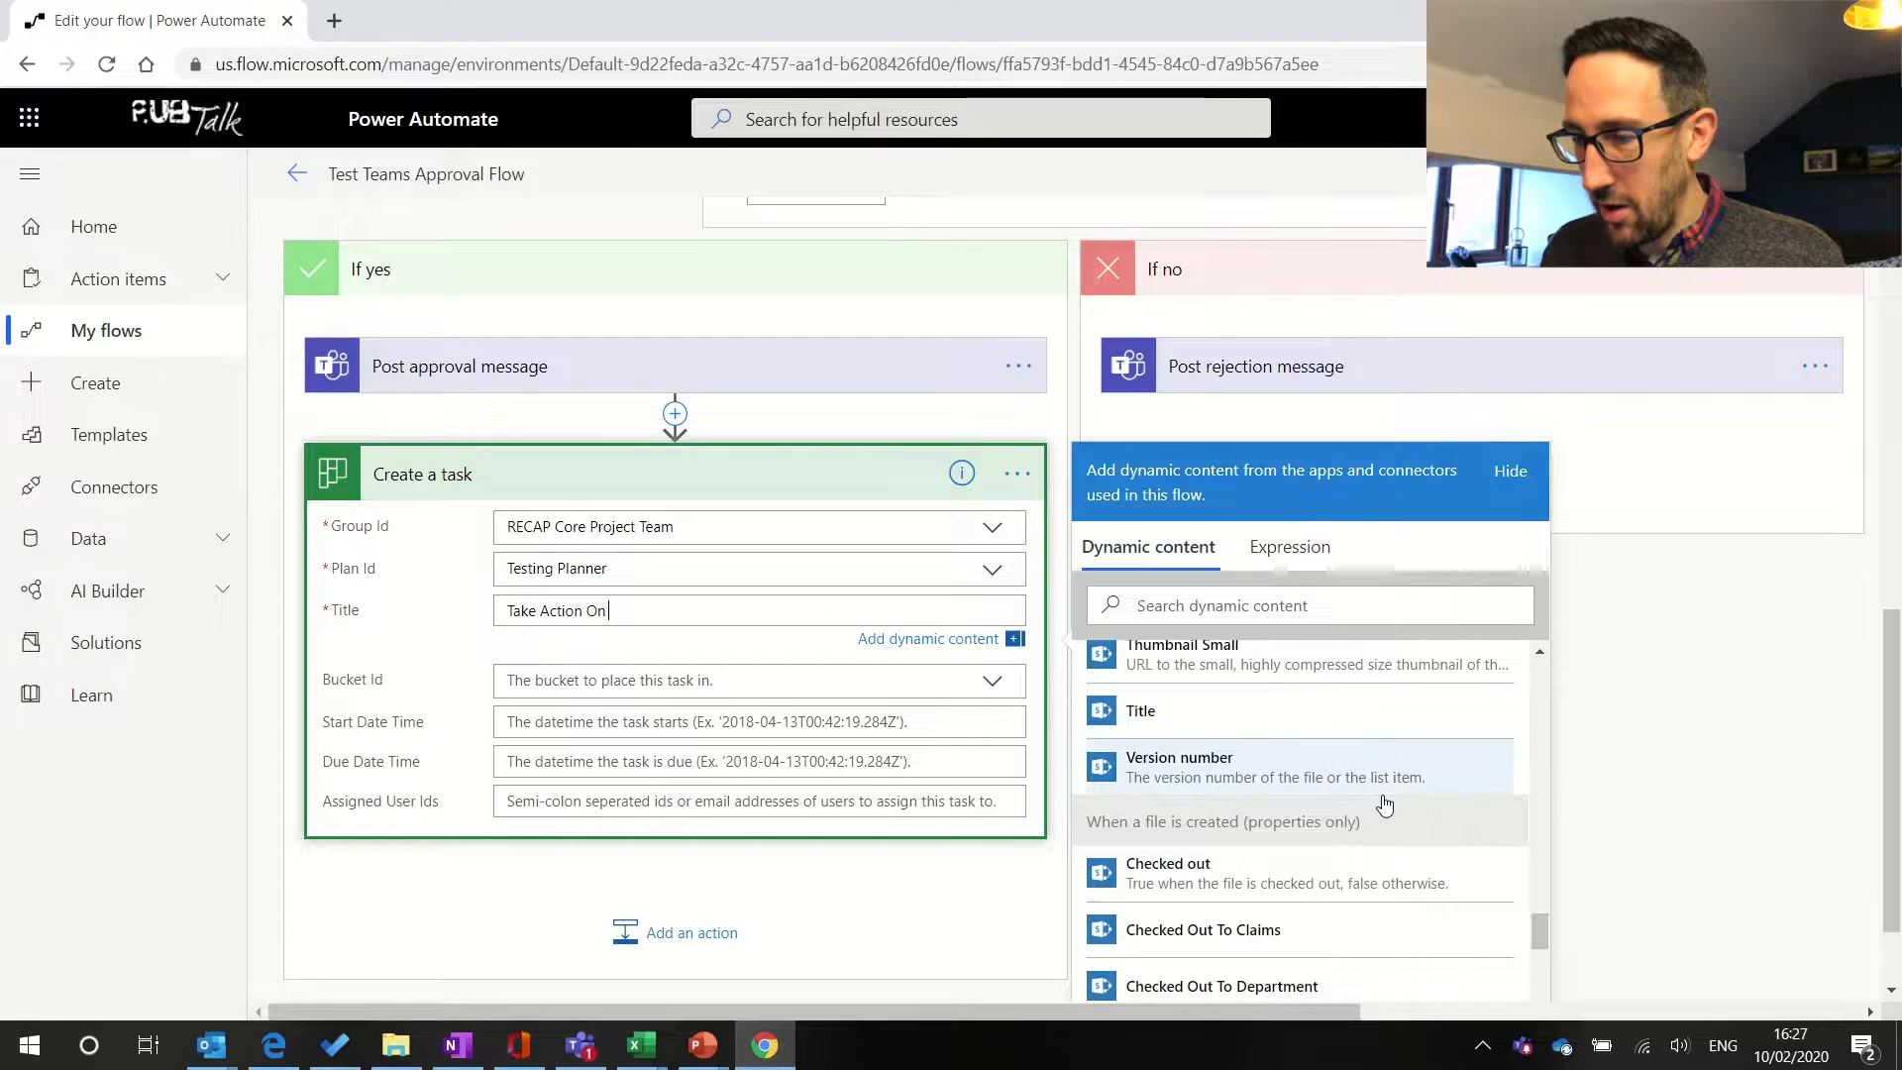
scroll(1384, 805, "down", 5)
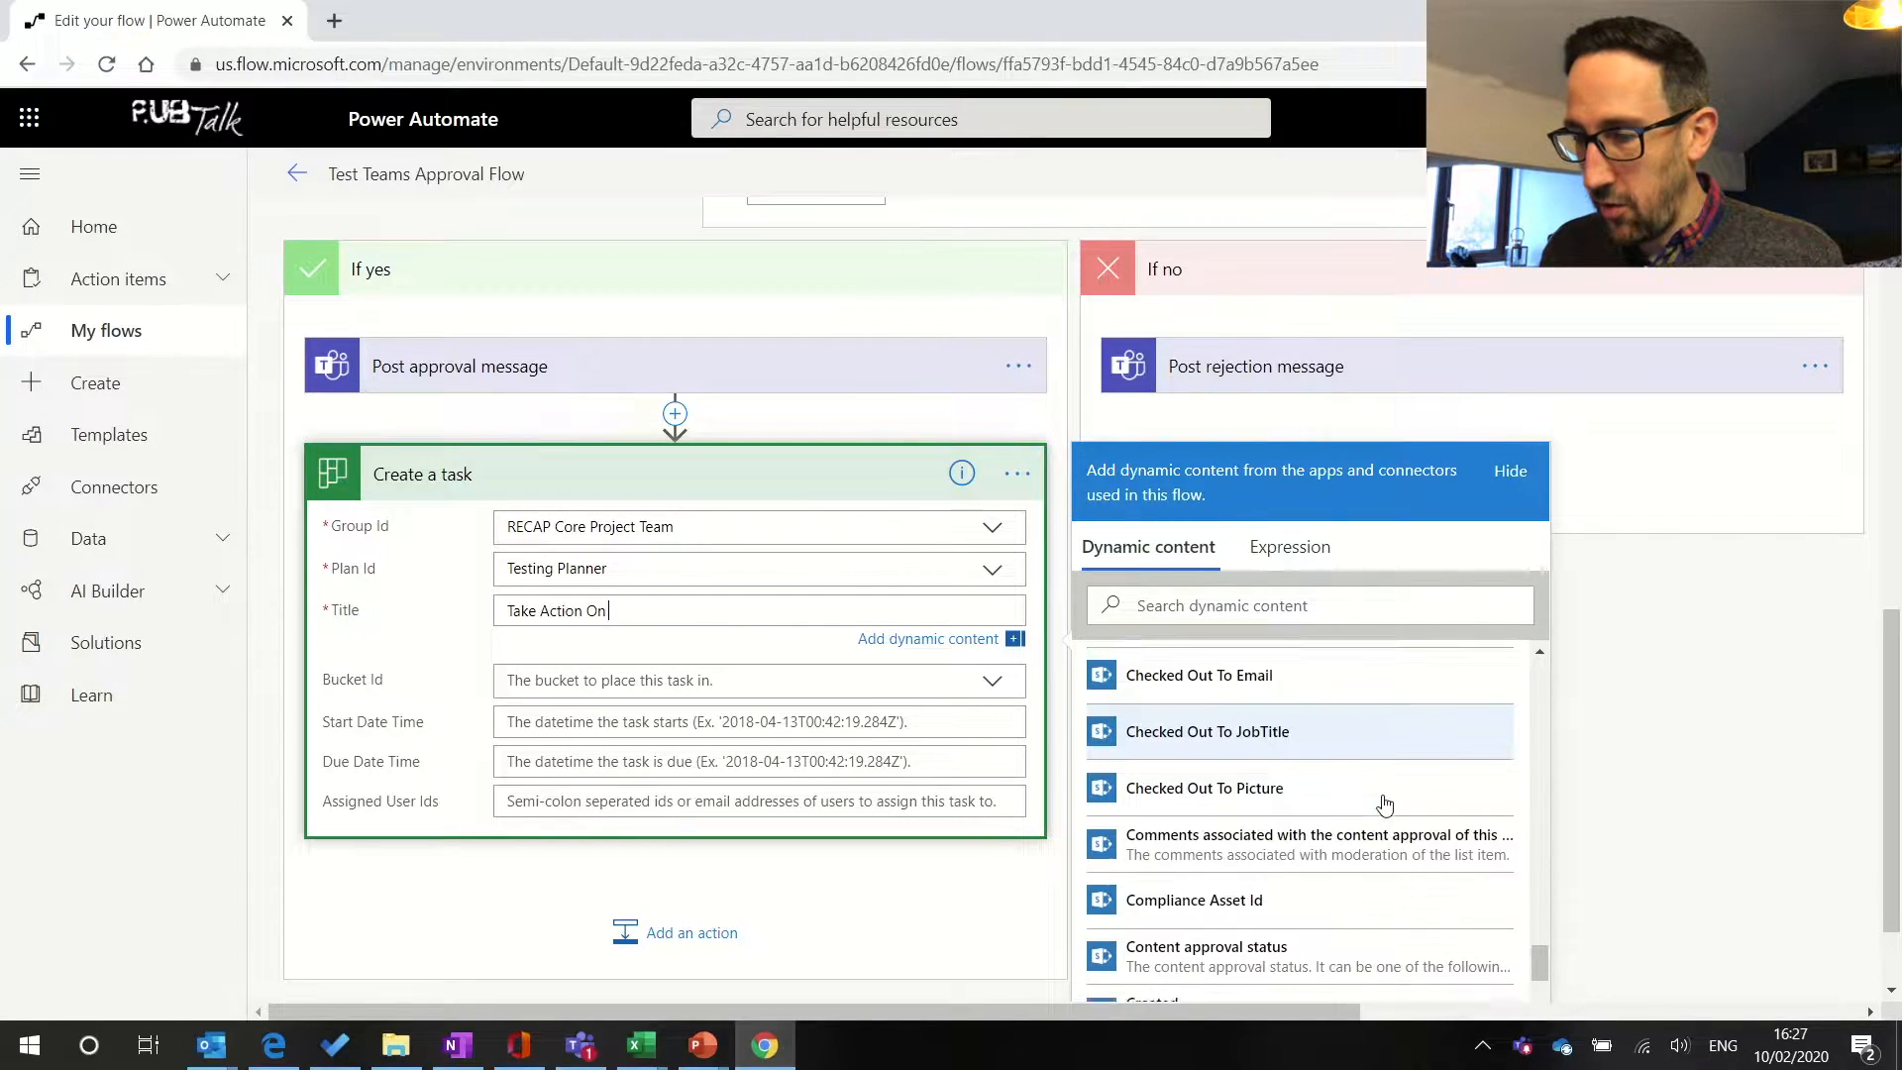
scroll(1383, 804, "down", 3)
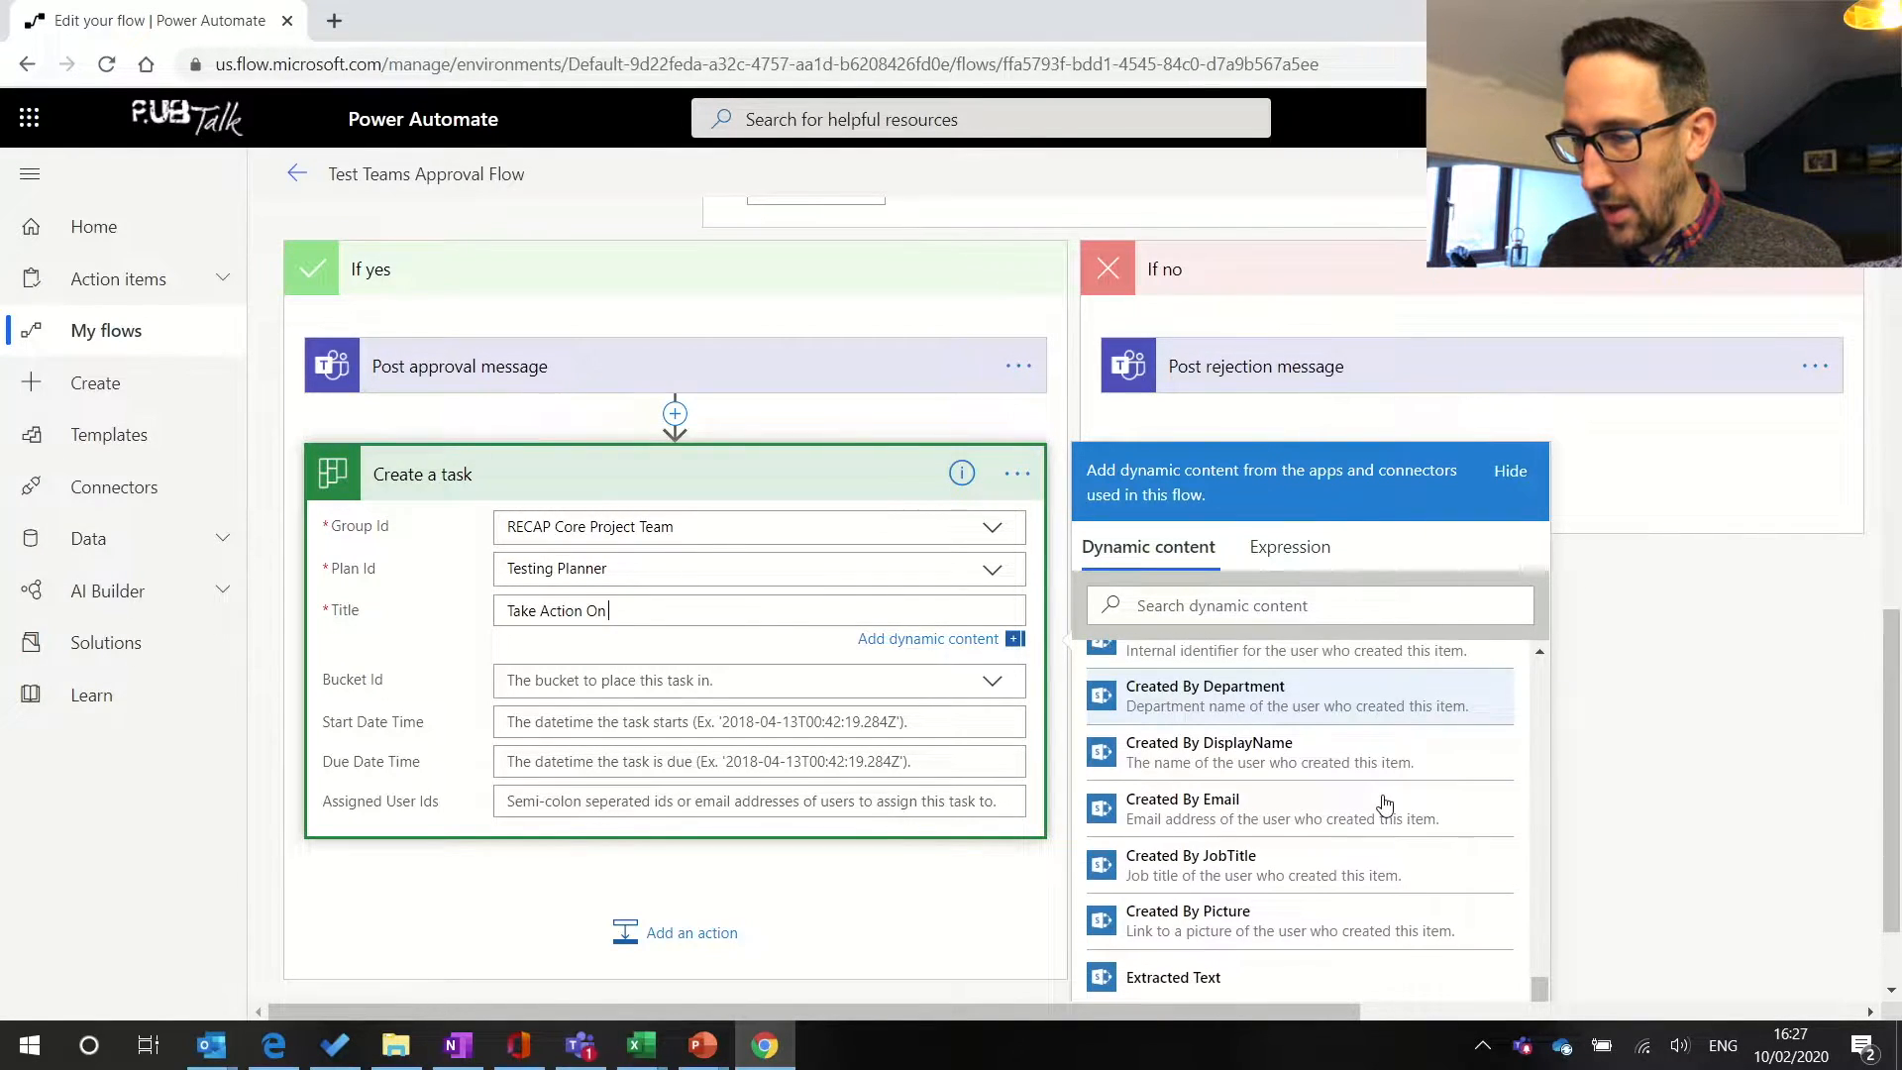
scroll(1383, 804, "down", 2)
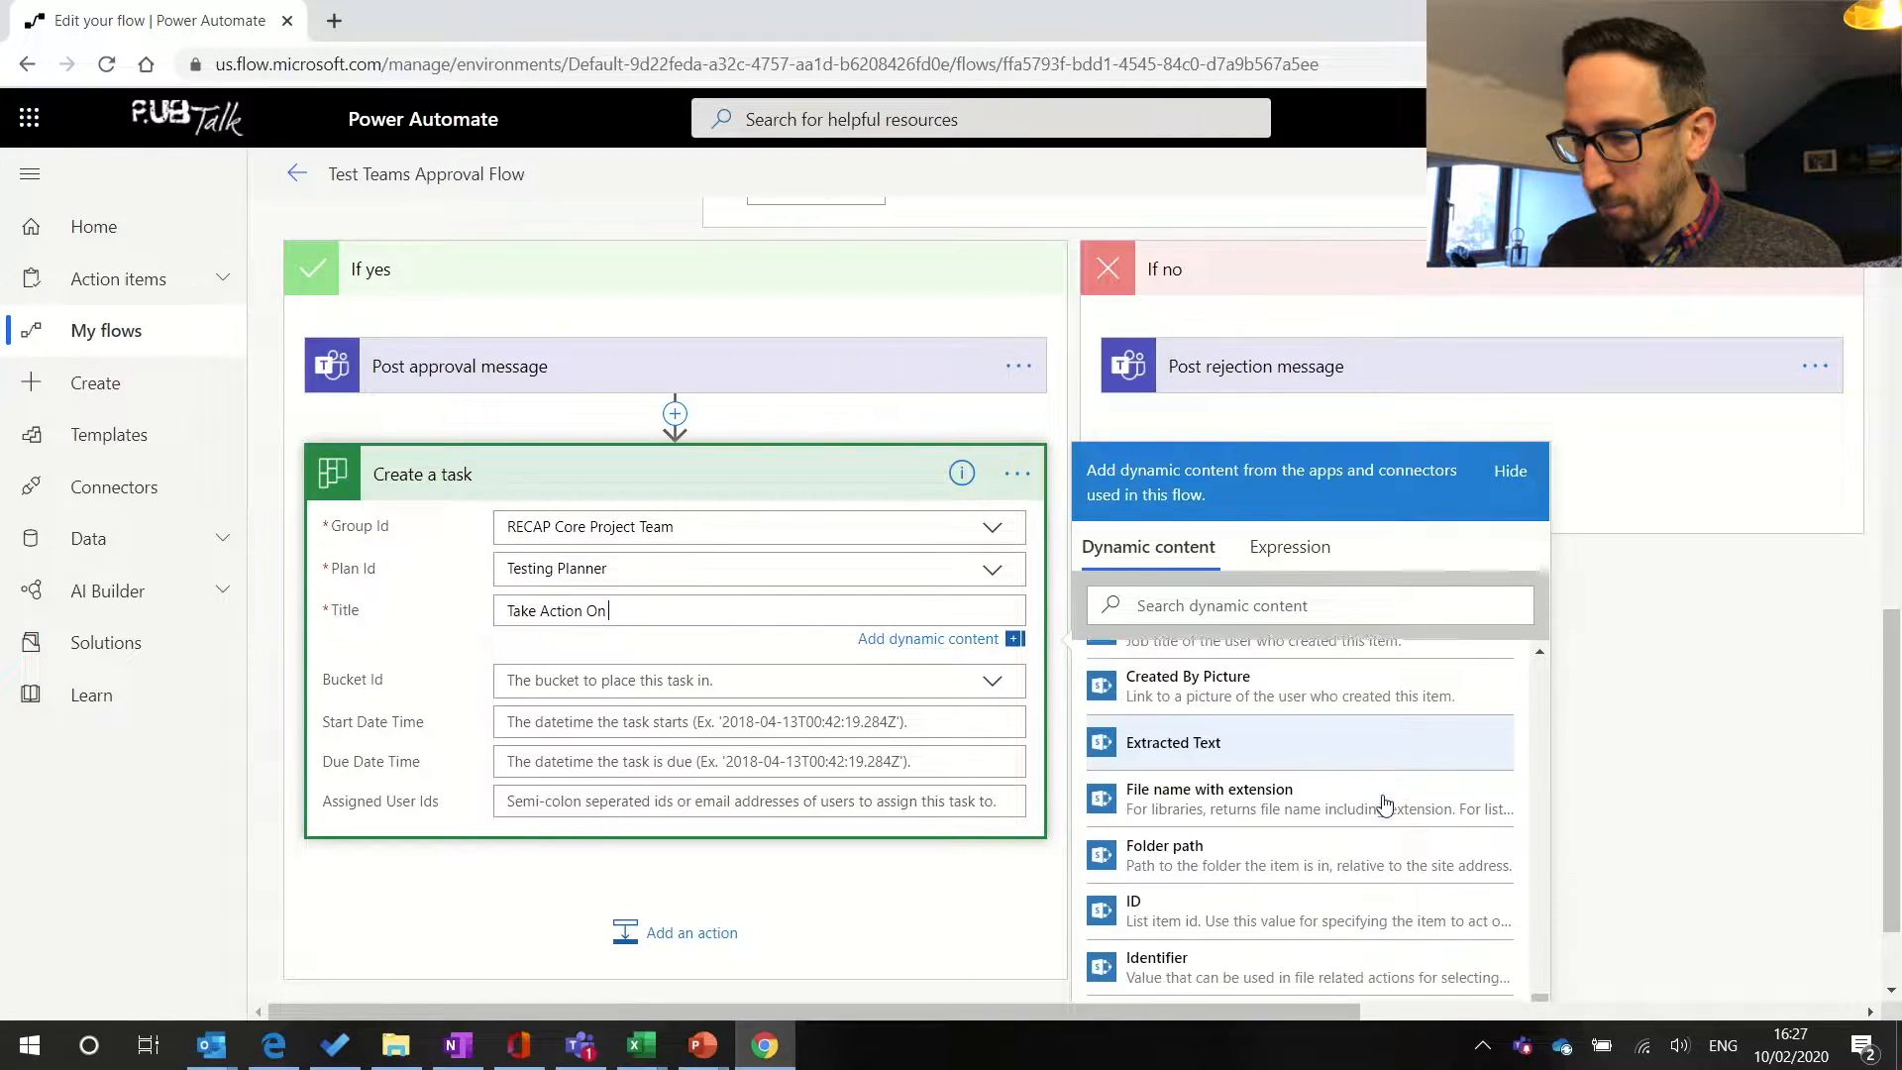
scroll(1384, 804, "down", 3)
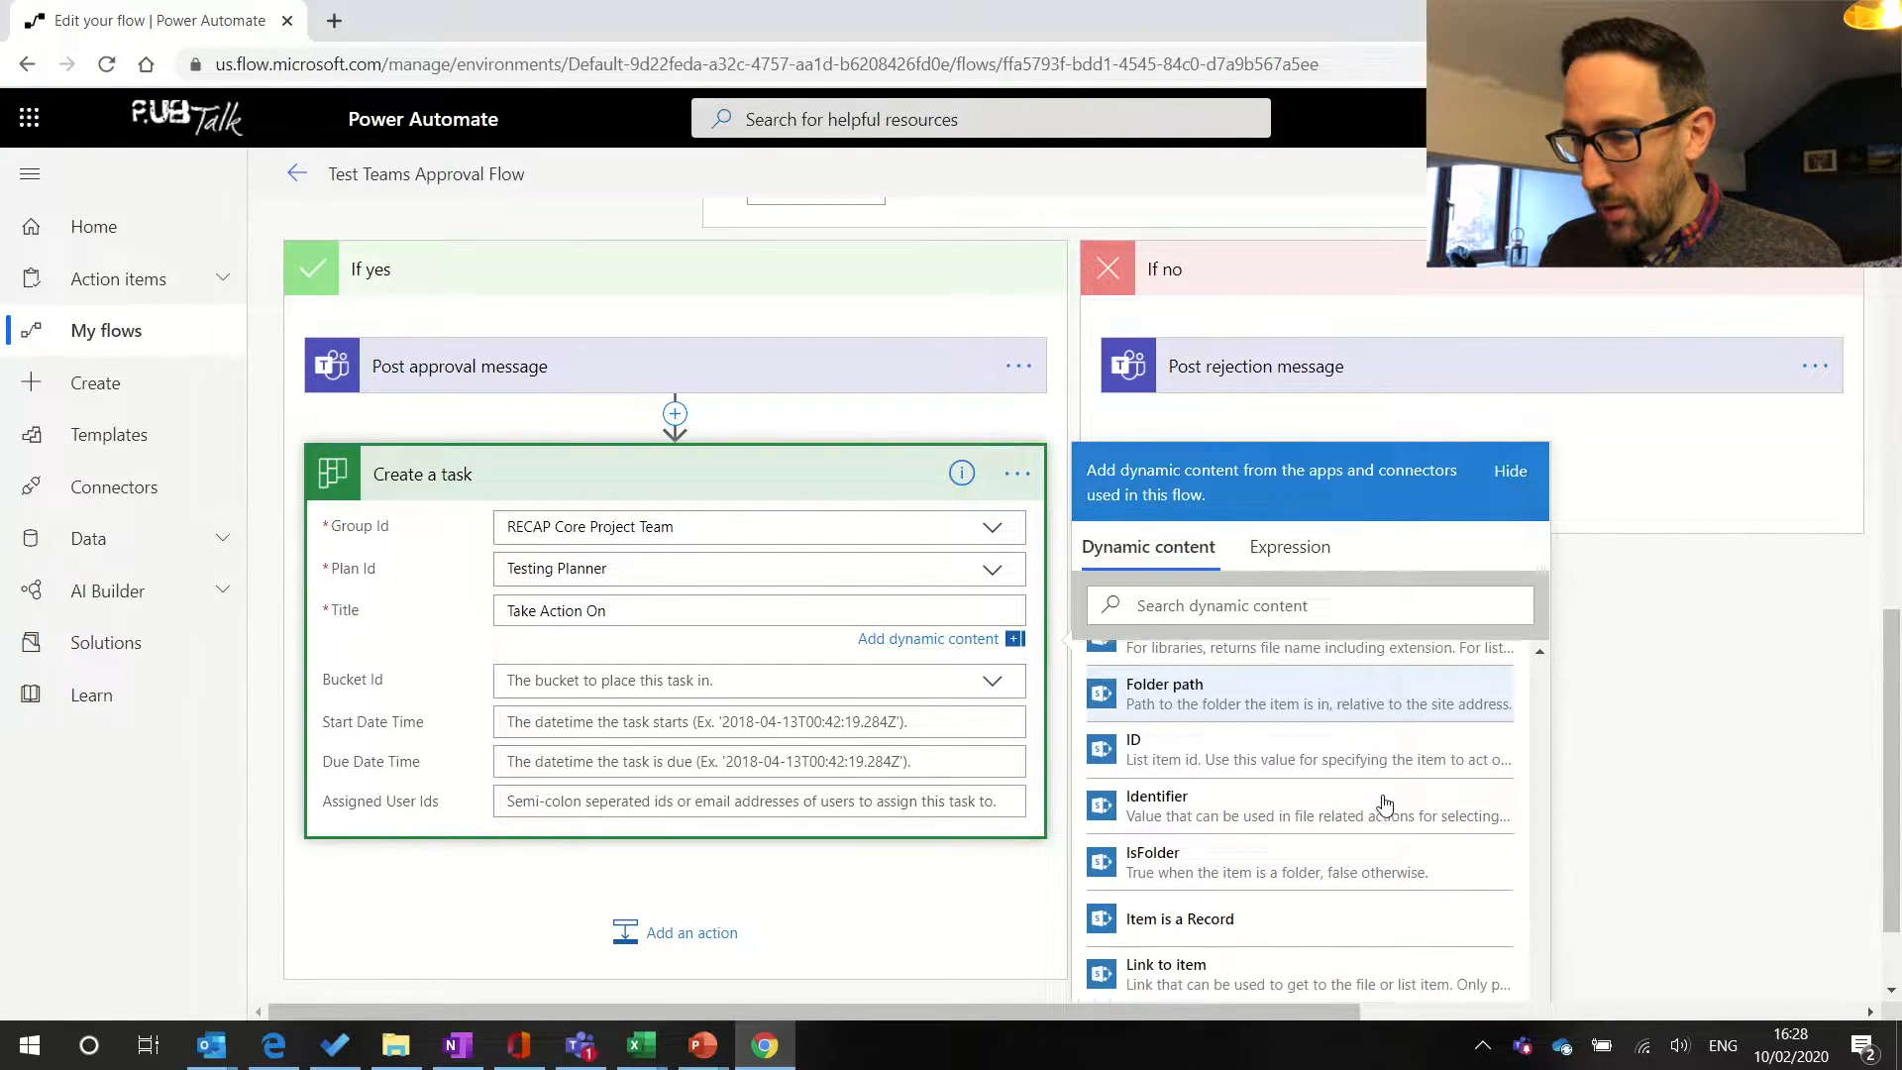
scroll(1383, 804, "down", 5)
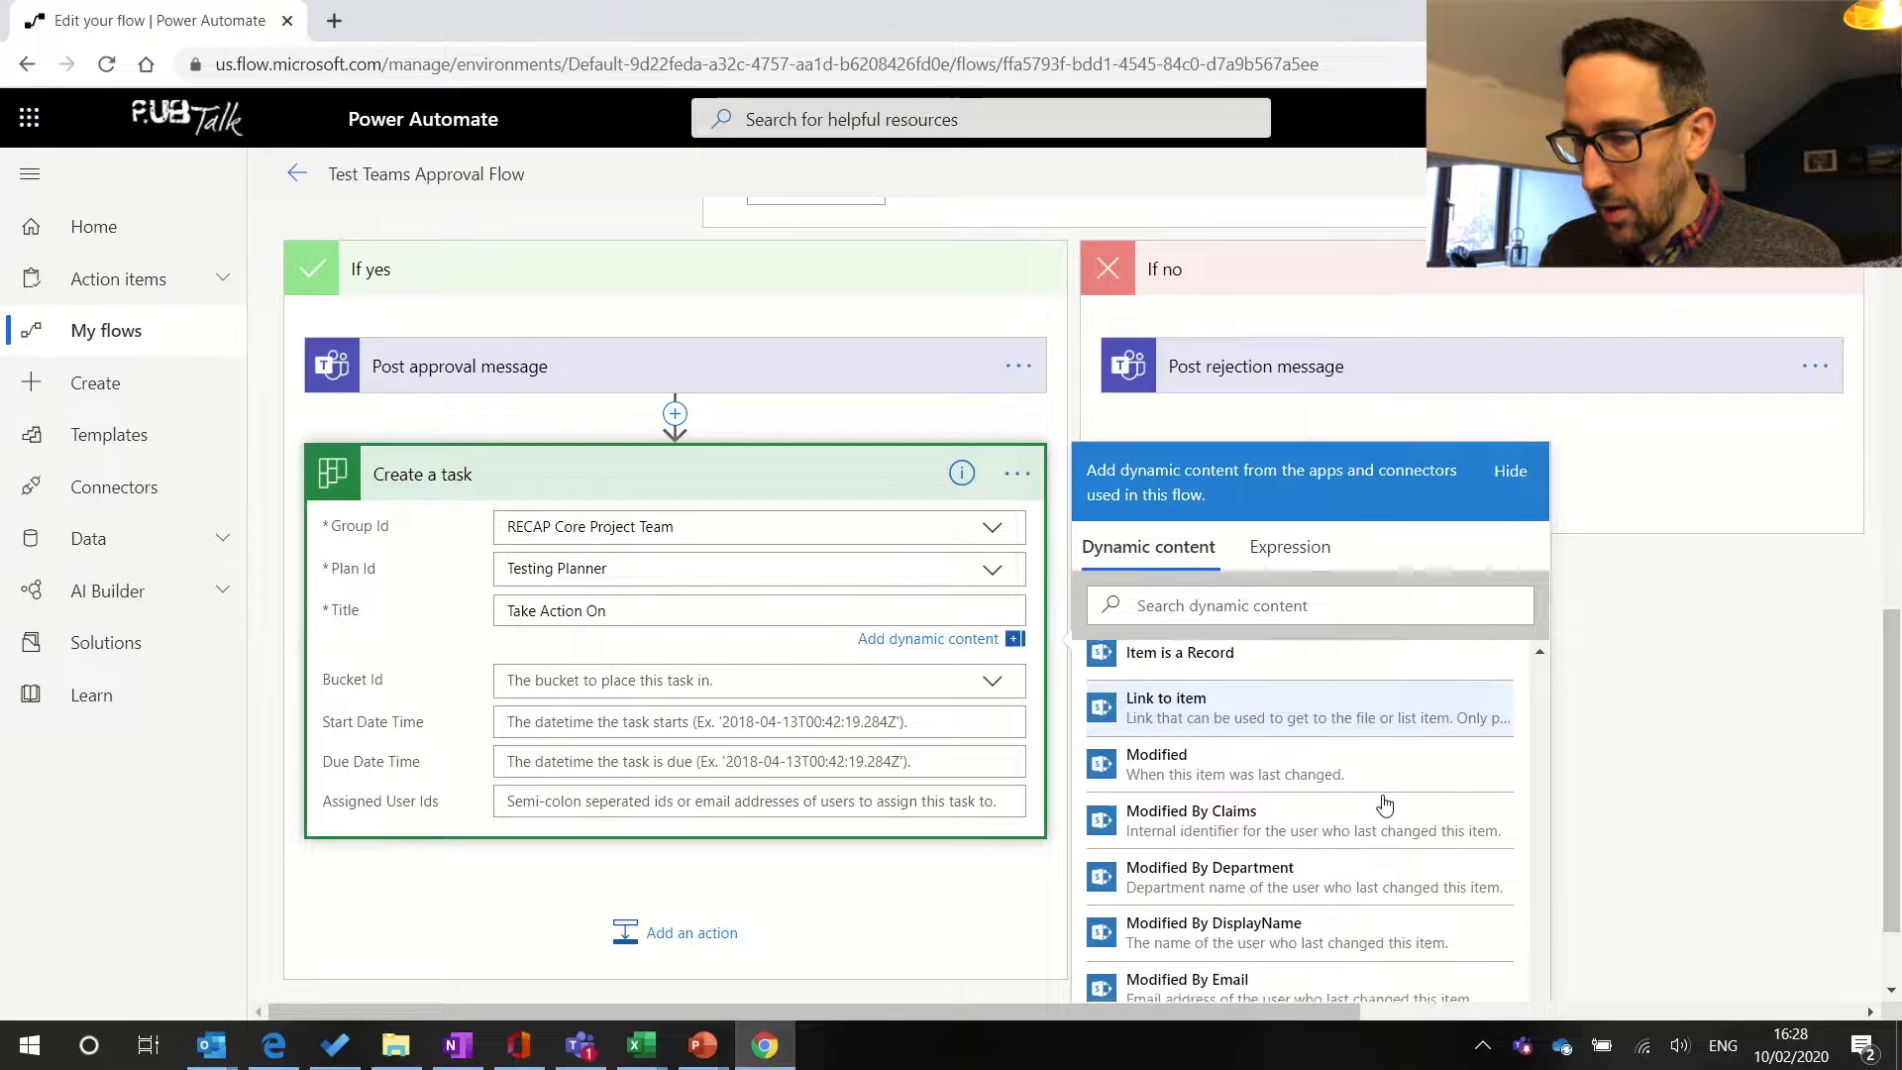
scroll(1384, 804, "down", 2)
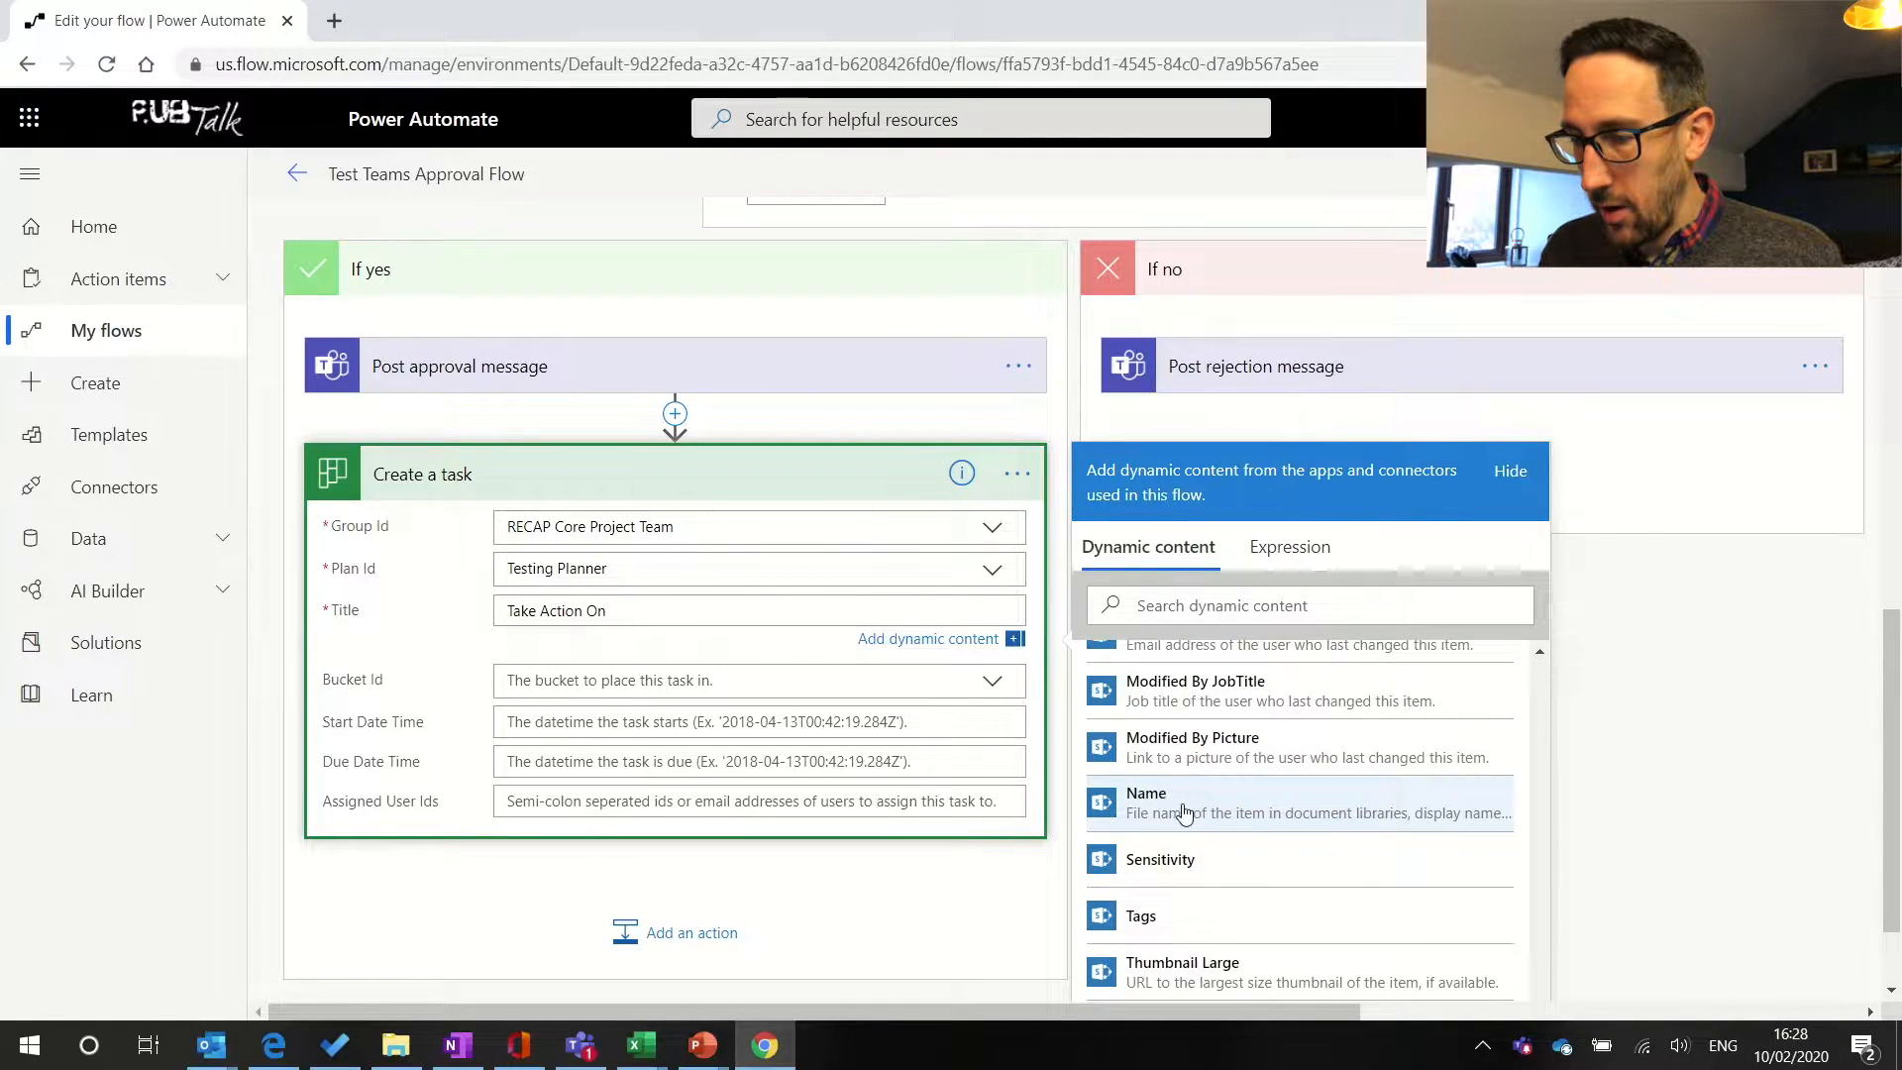
left_click(1258, 804)
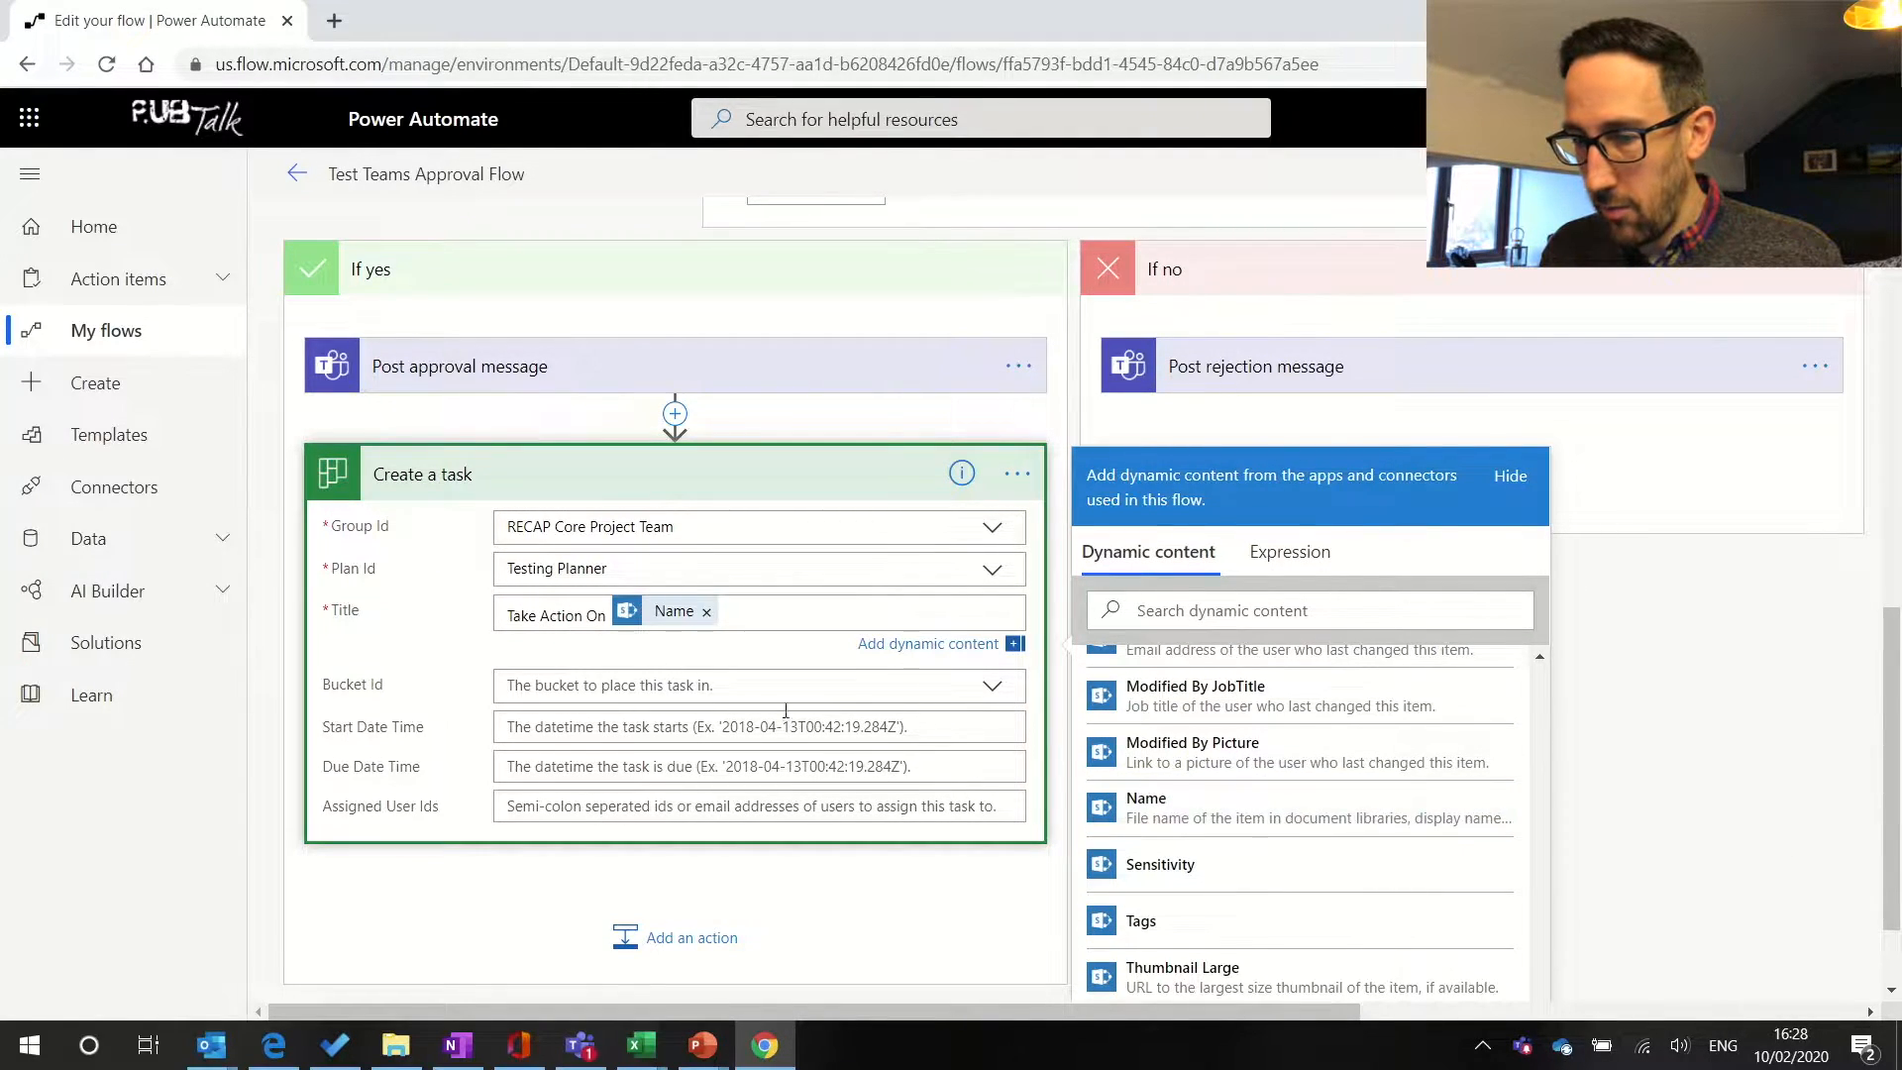
left_click(629, 685)
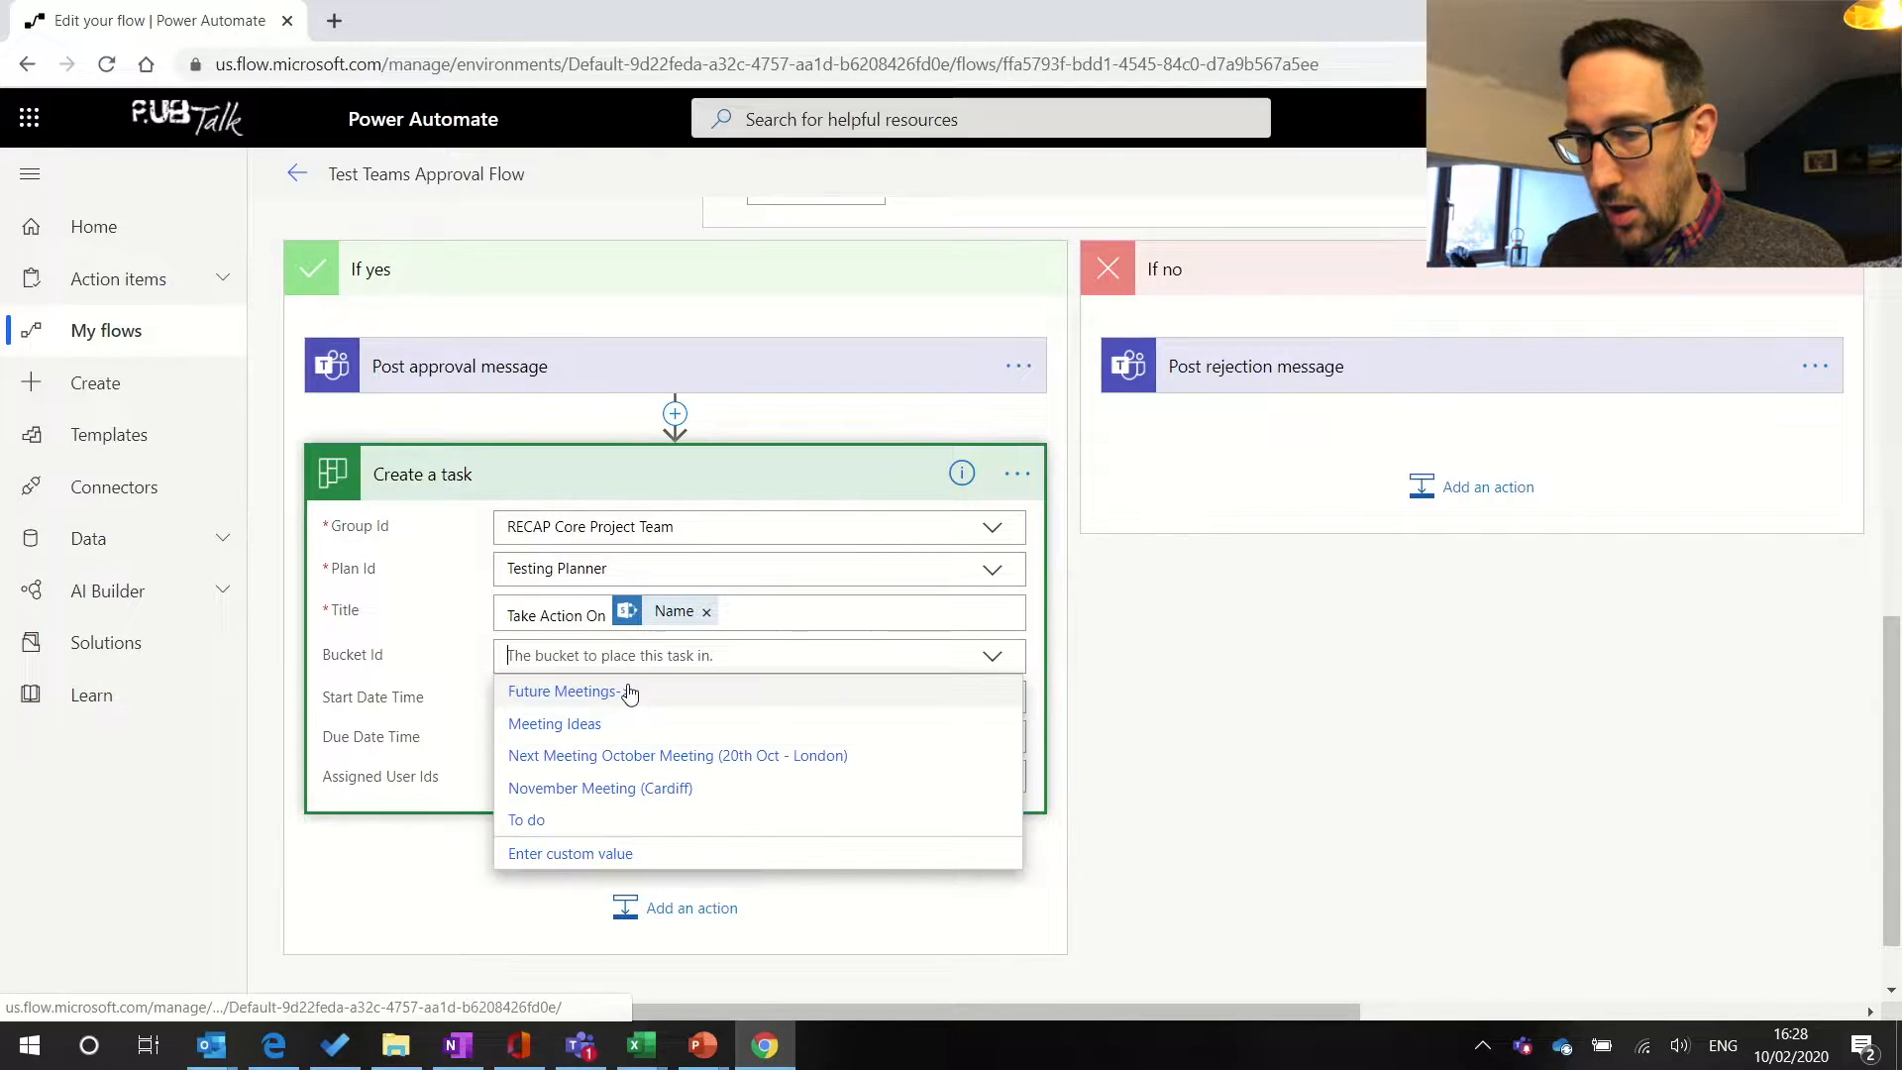
left_click(538, 820)
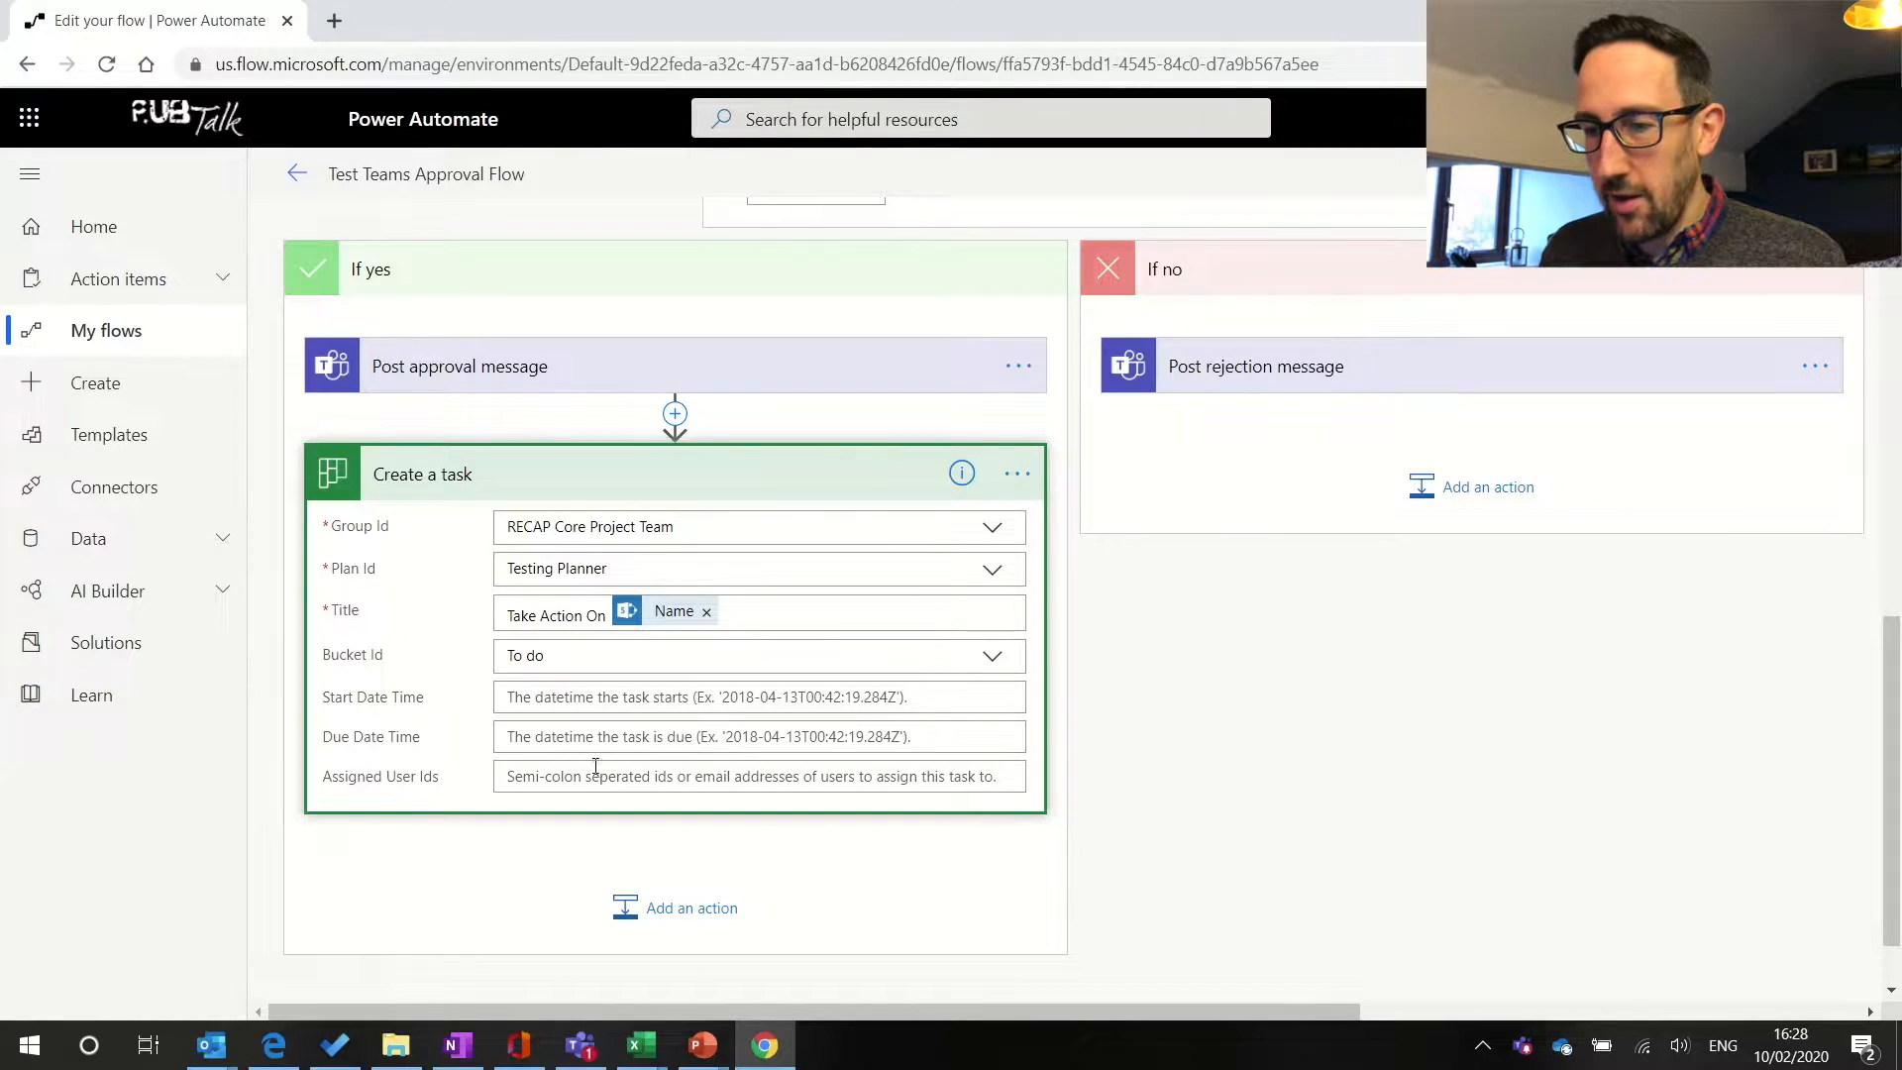
- Insert a Date Time "Add to time" action between Post approval message and Create a task in the If yes branch
left_click(676, 416)
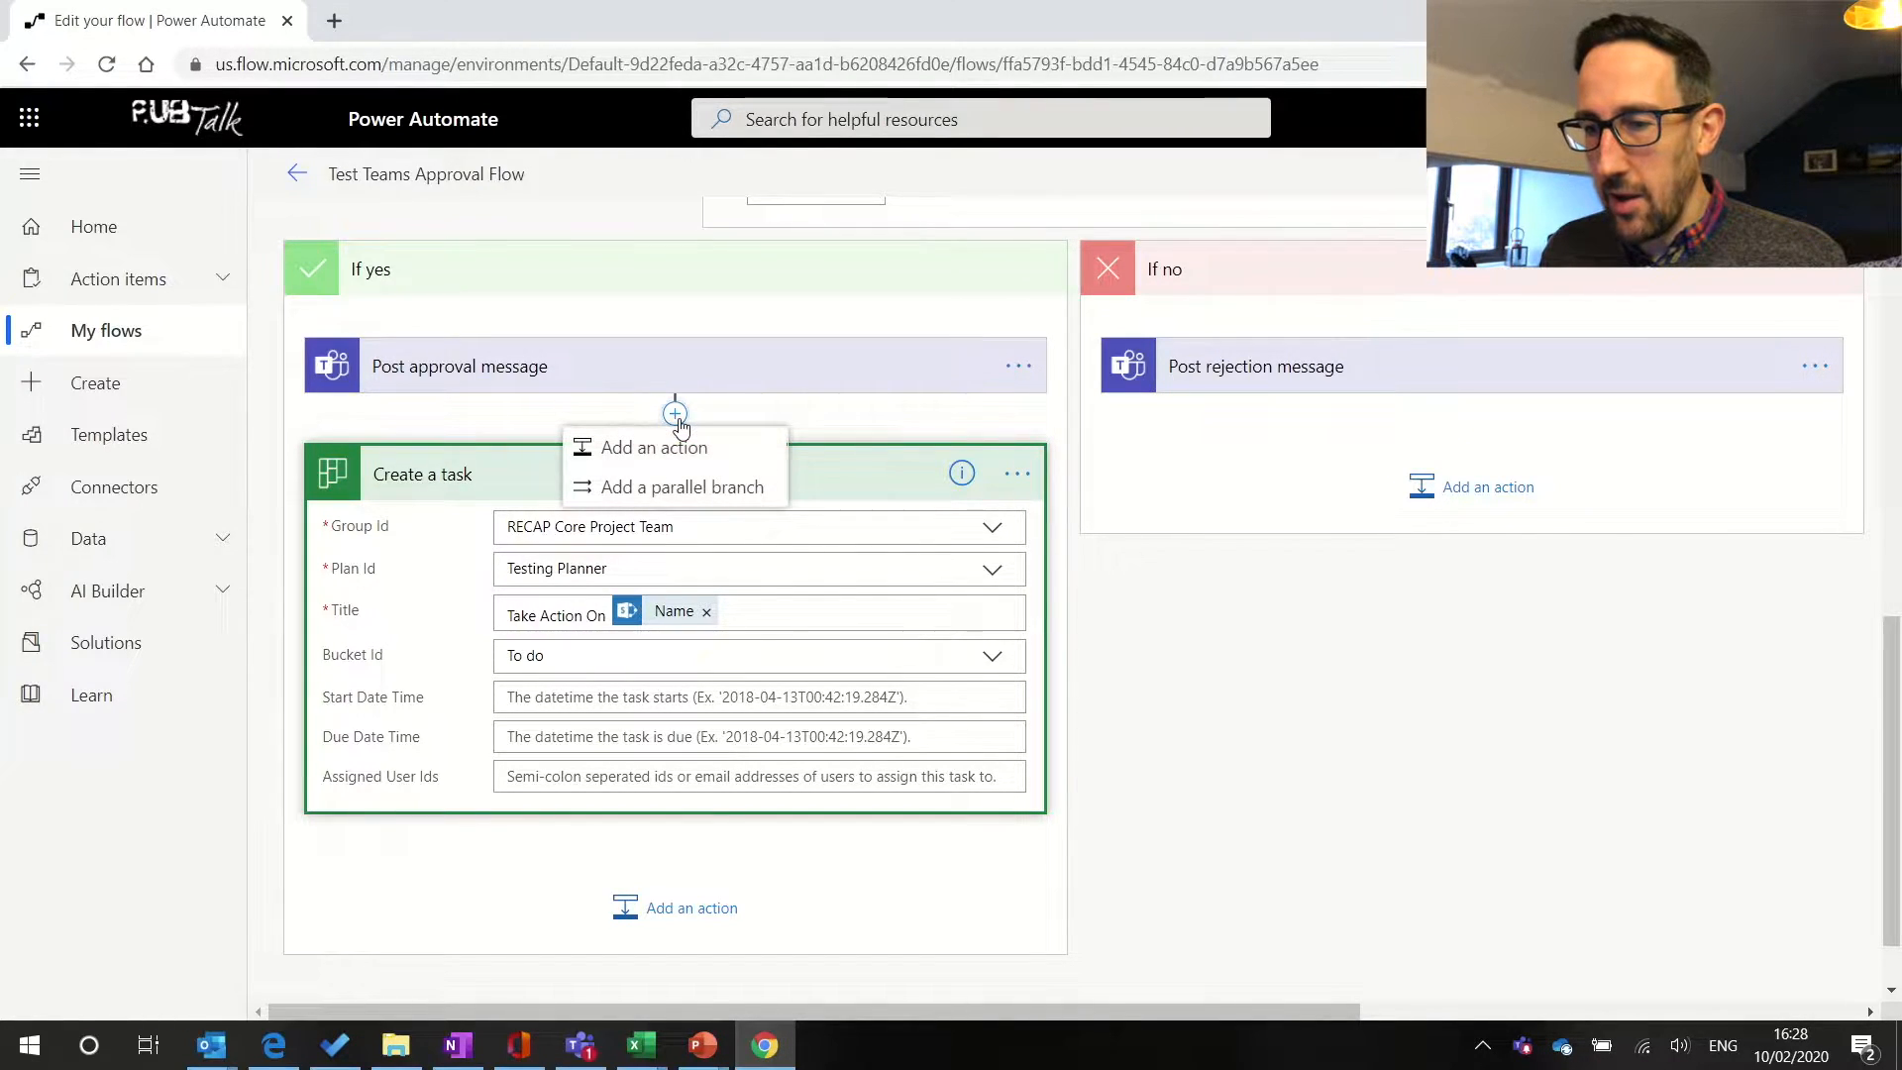
left_click(651, 451)
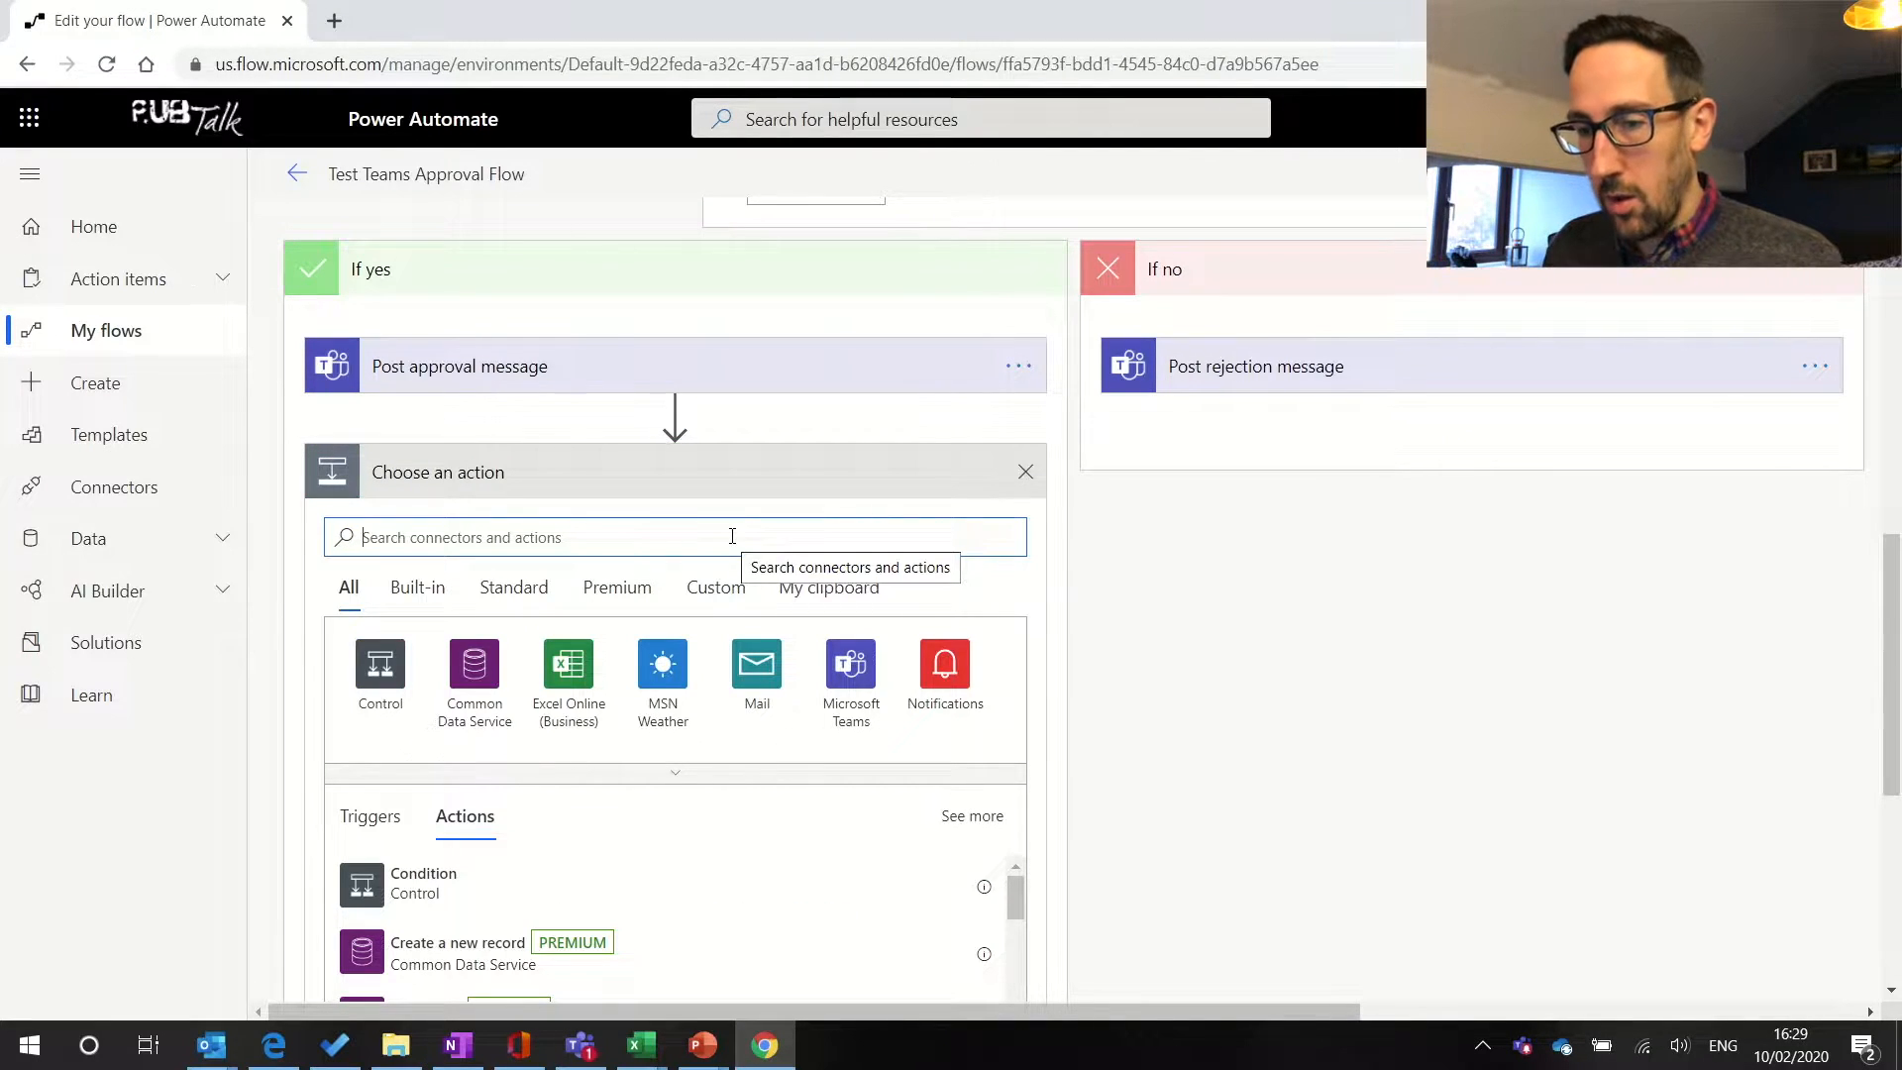
type("add")
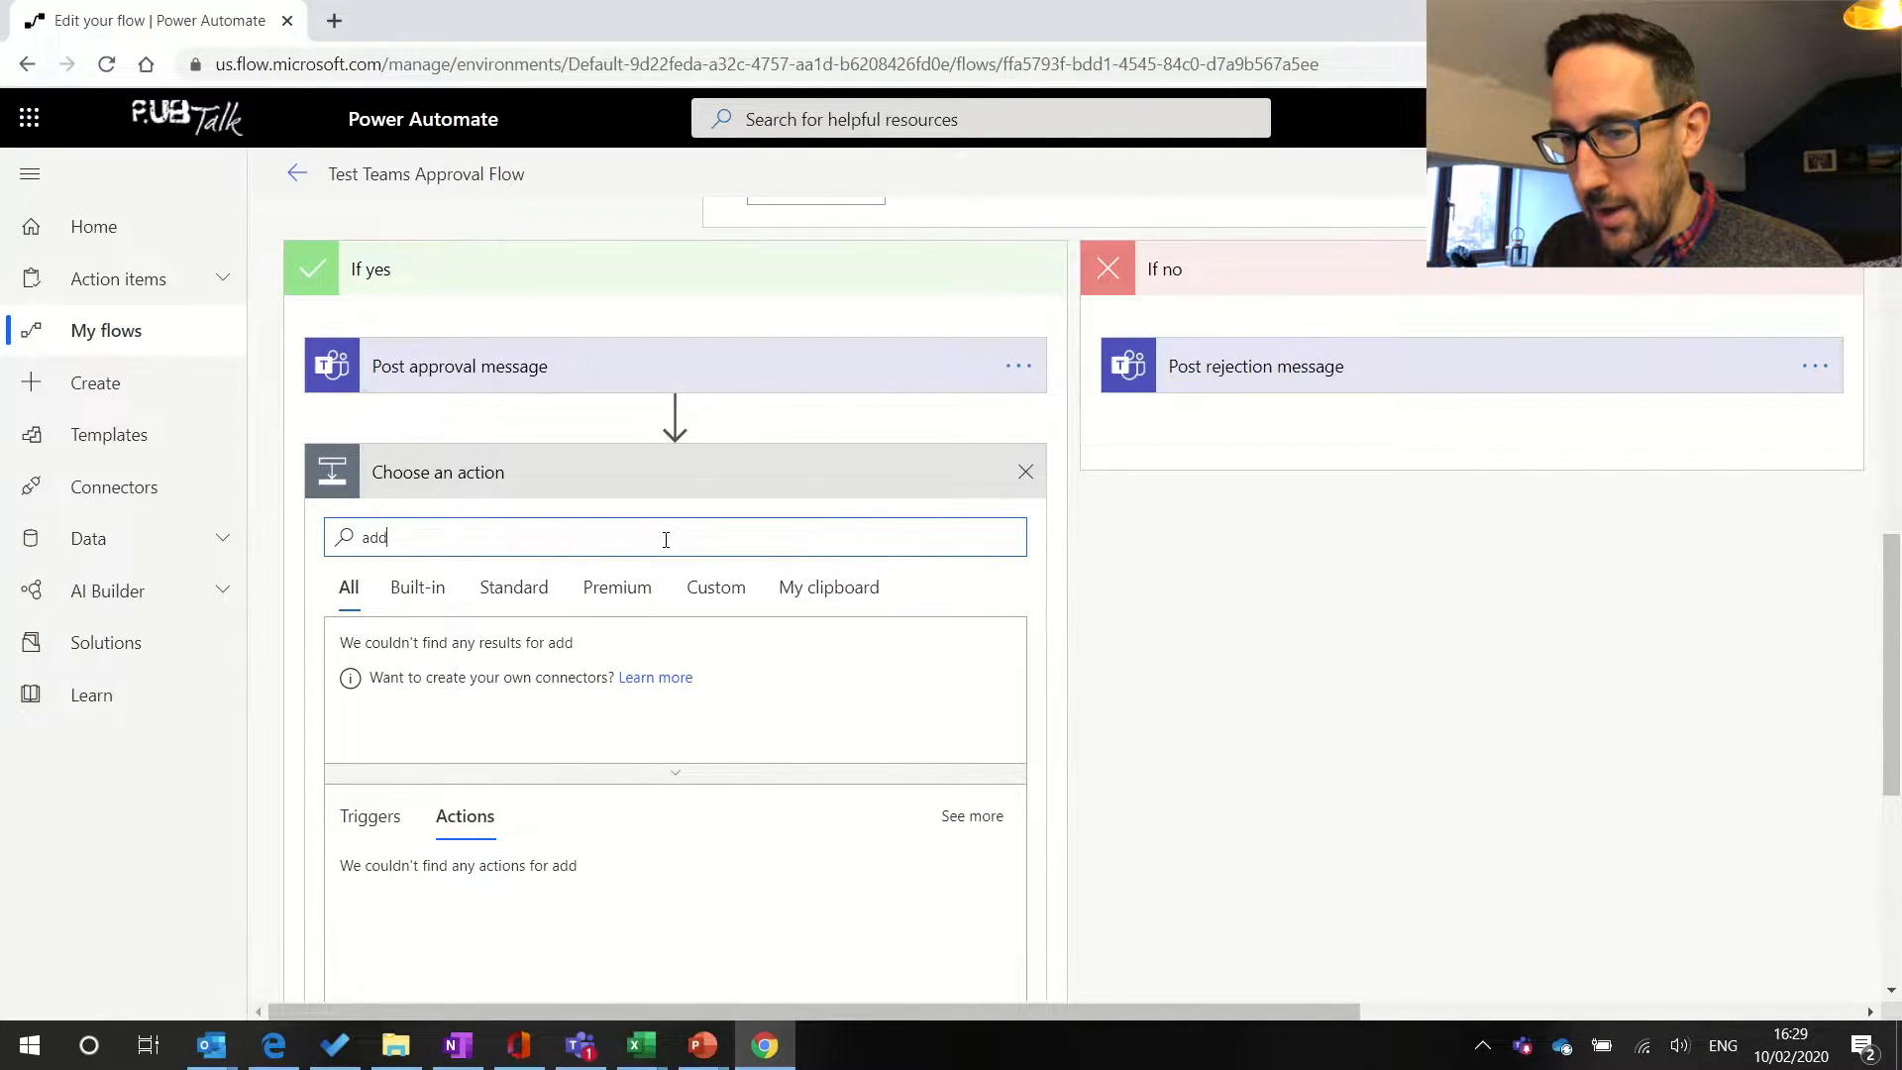
type(" to time")
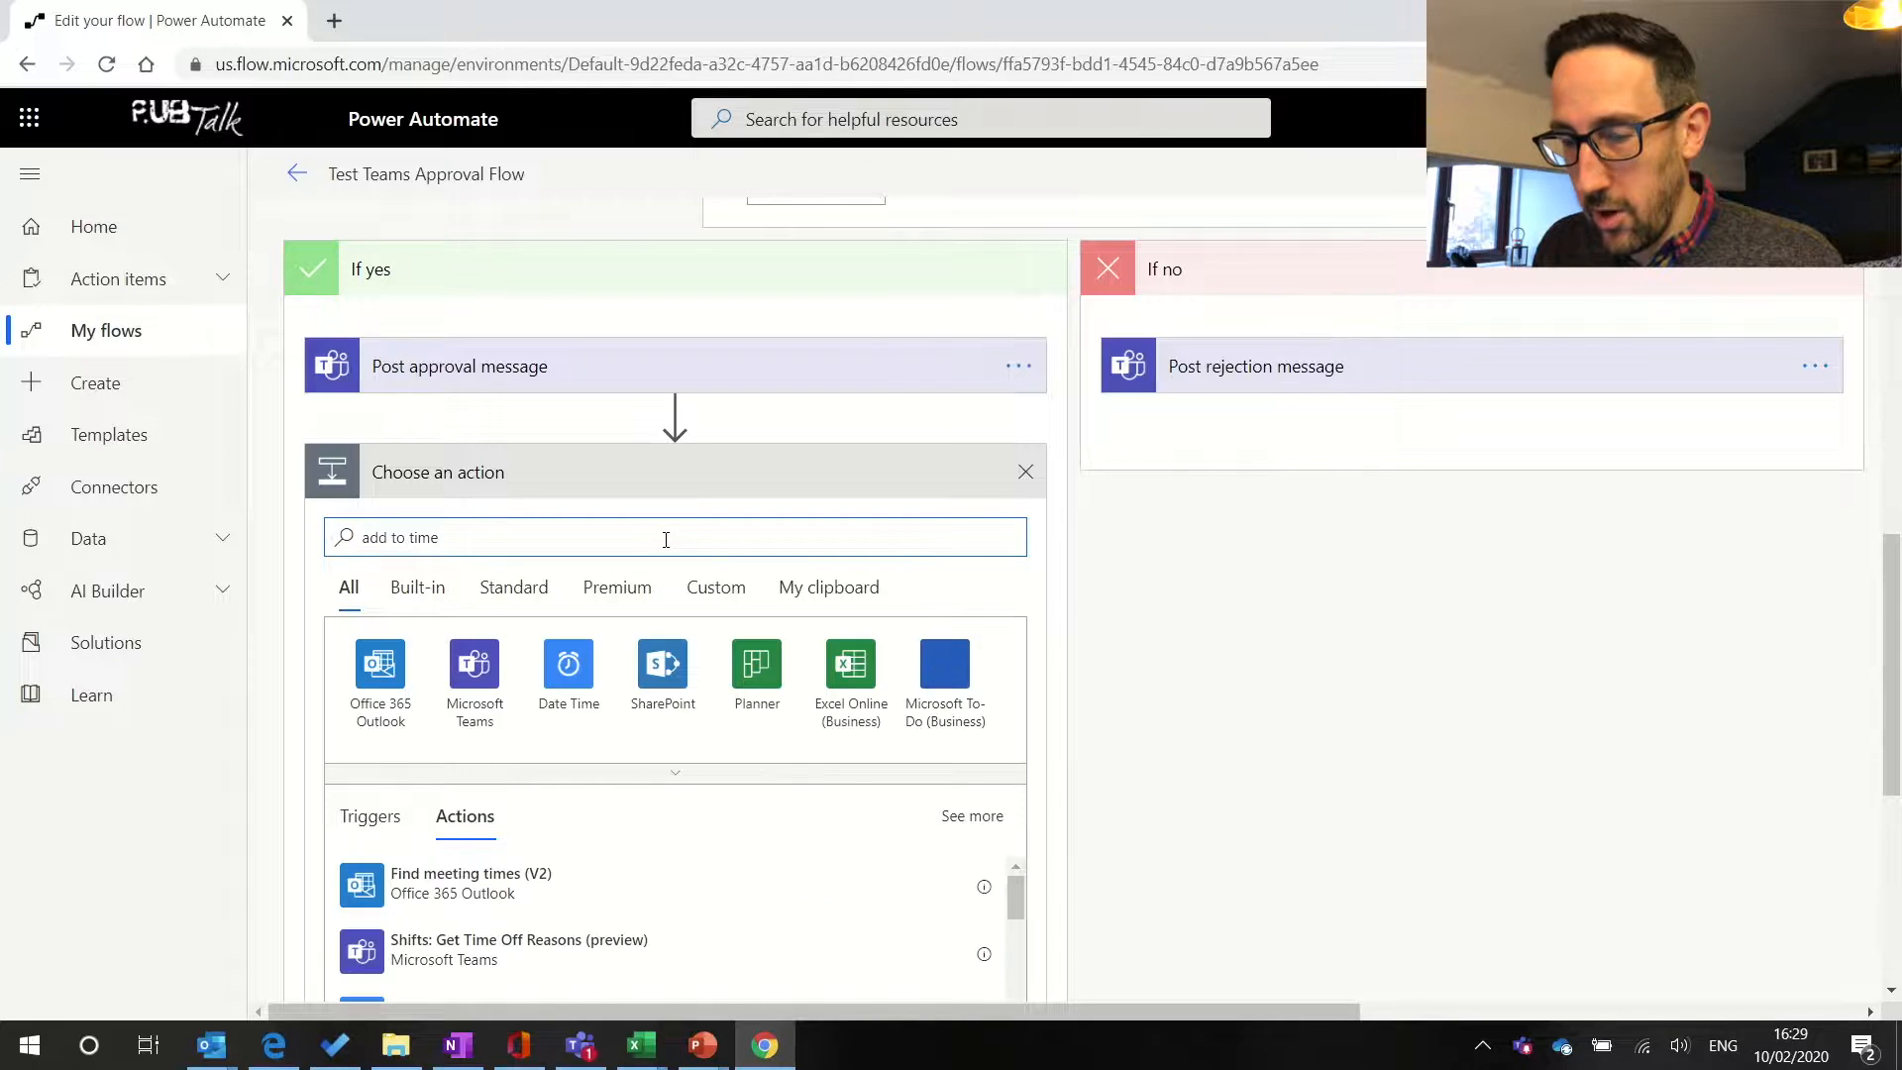
left_click(570, 690)
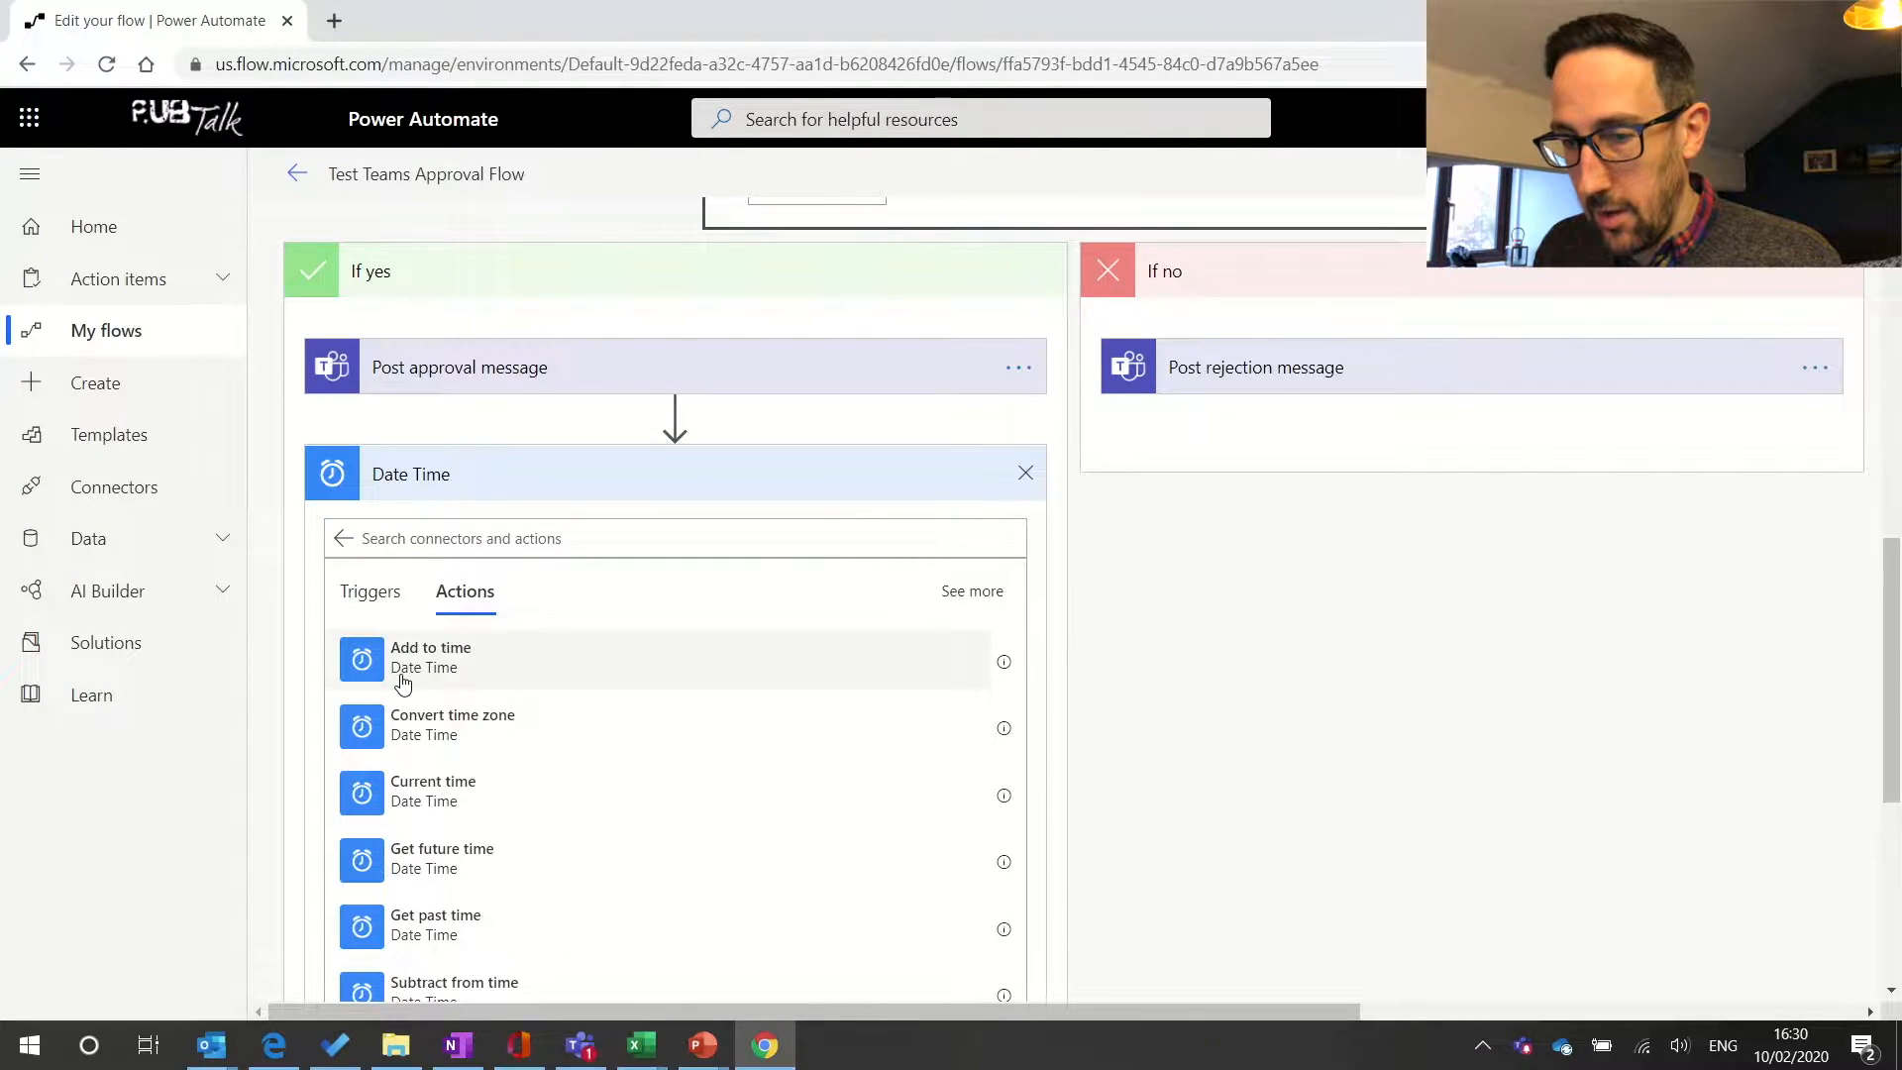
left_click(448, 673)
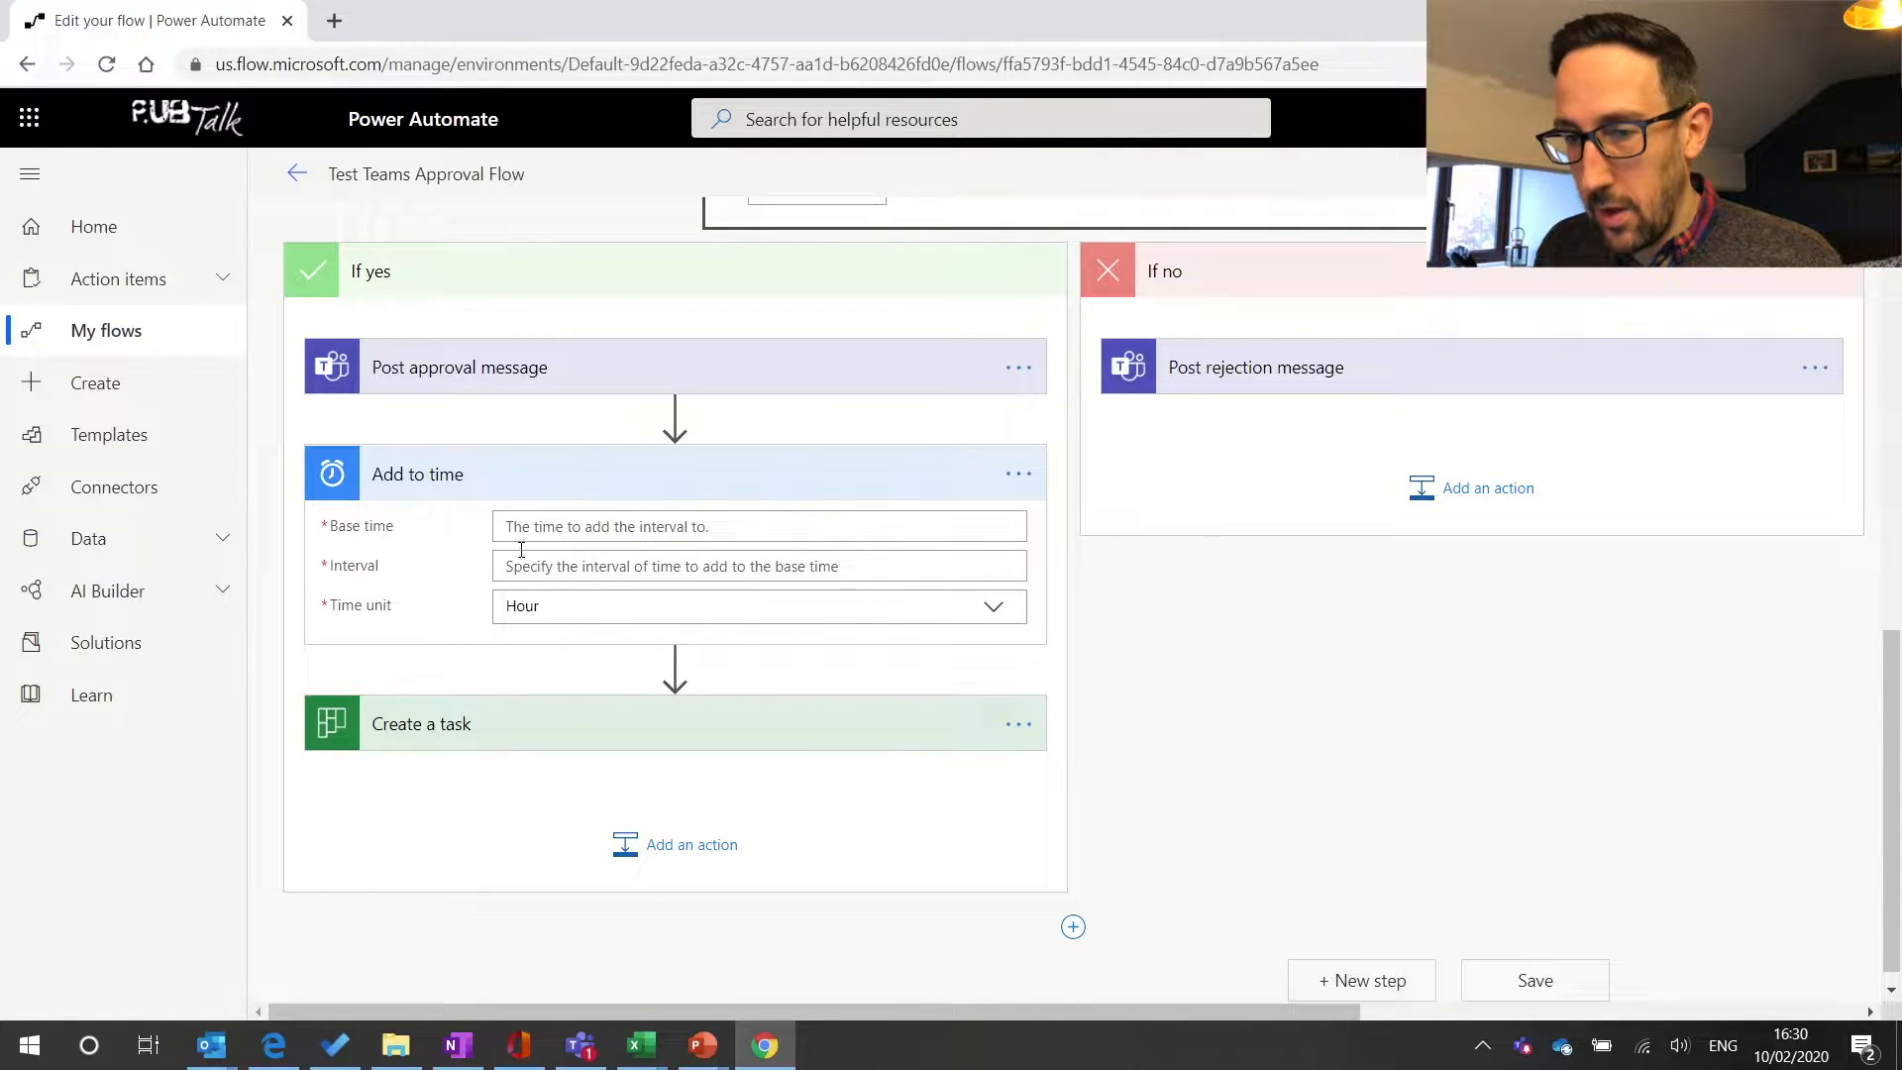
- Set the Add to time action's base time to the Response date dynamic content from "Start an approval"
left_click(561, 531)
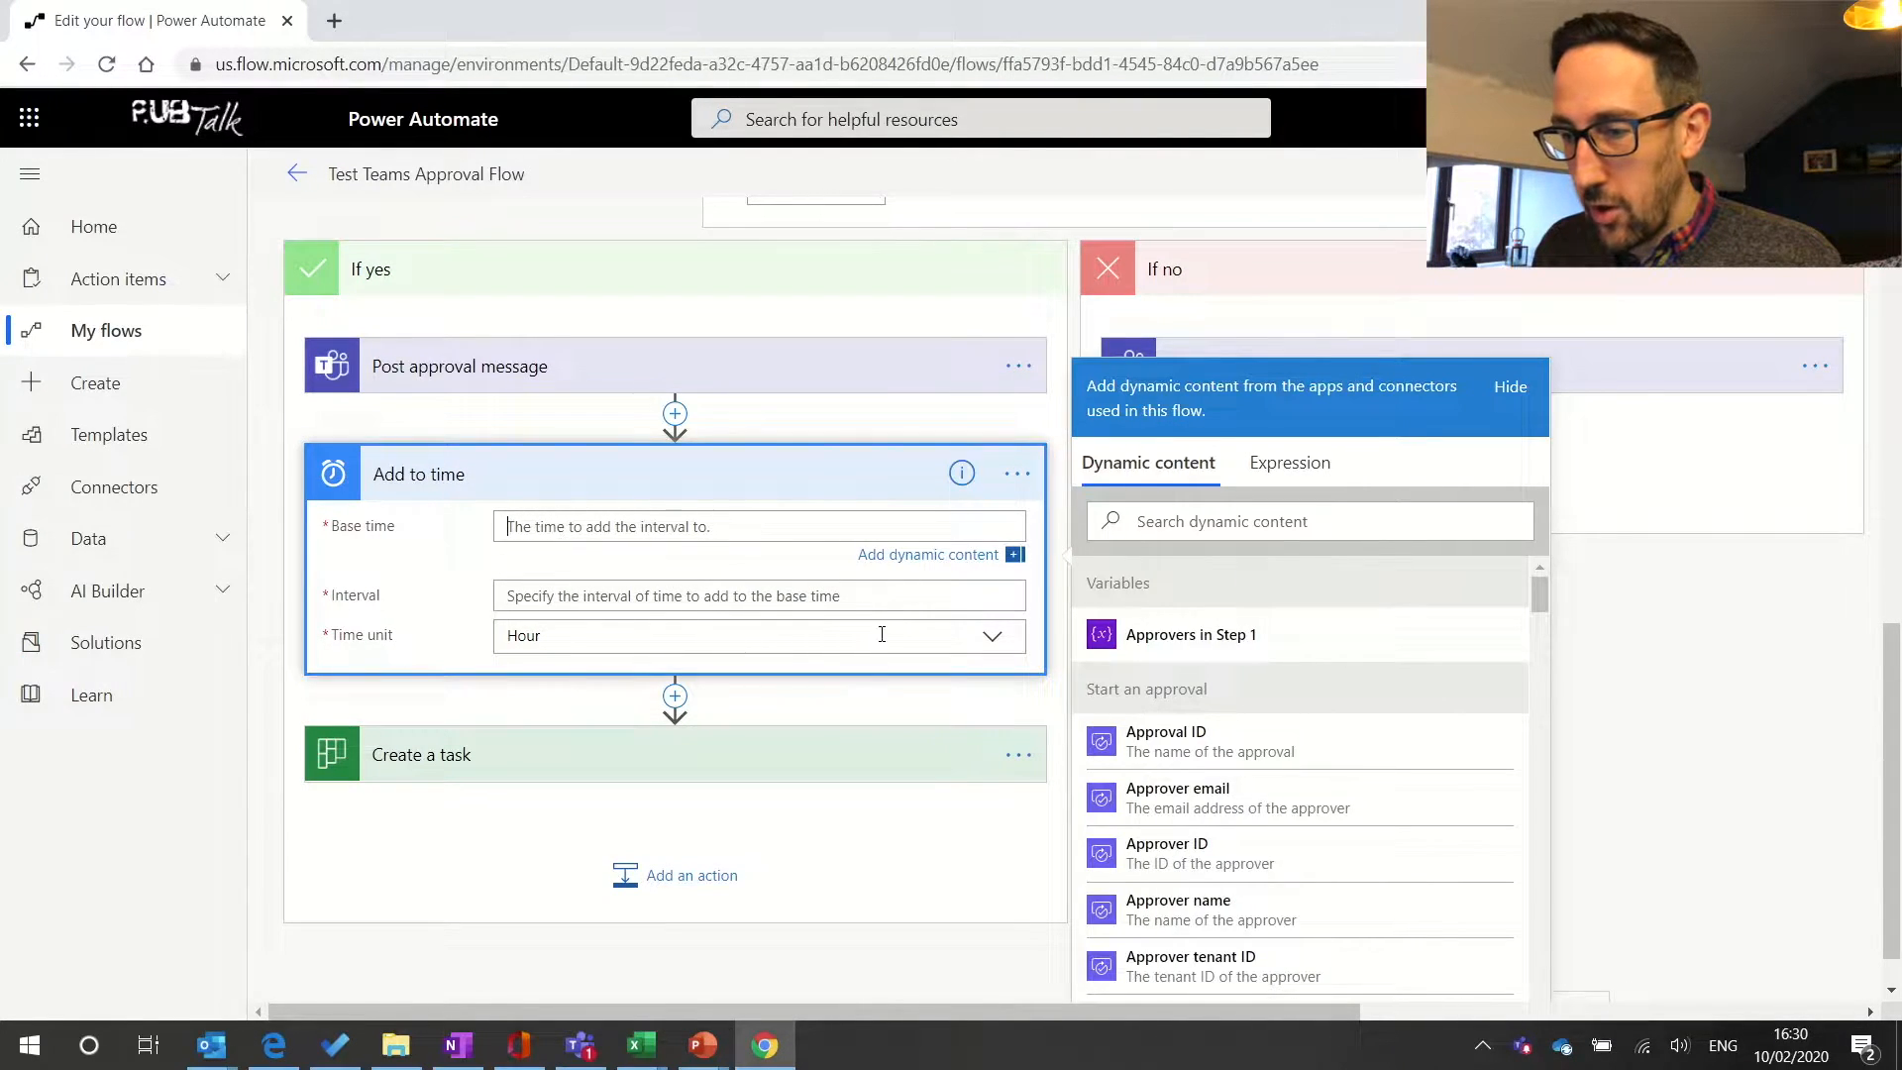
scroll(1408, 784, "down", 1)
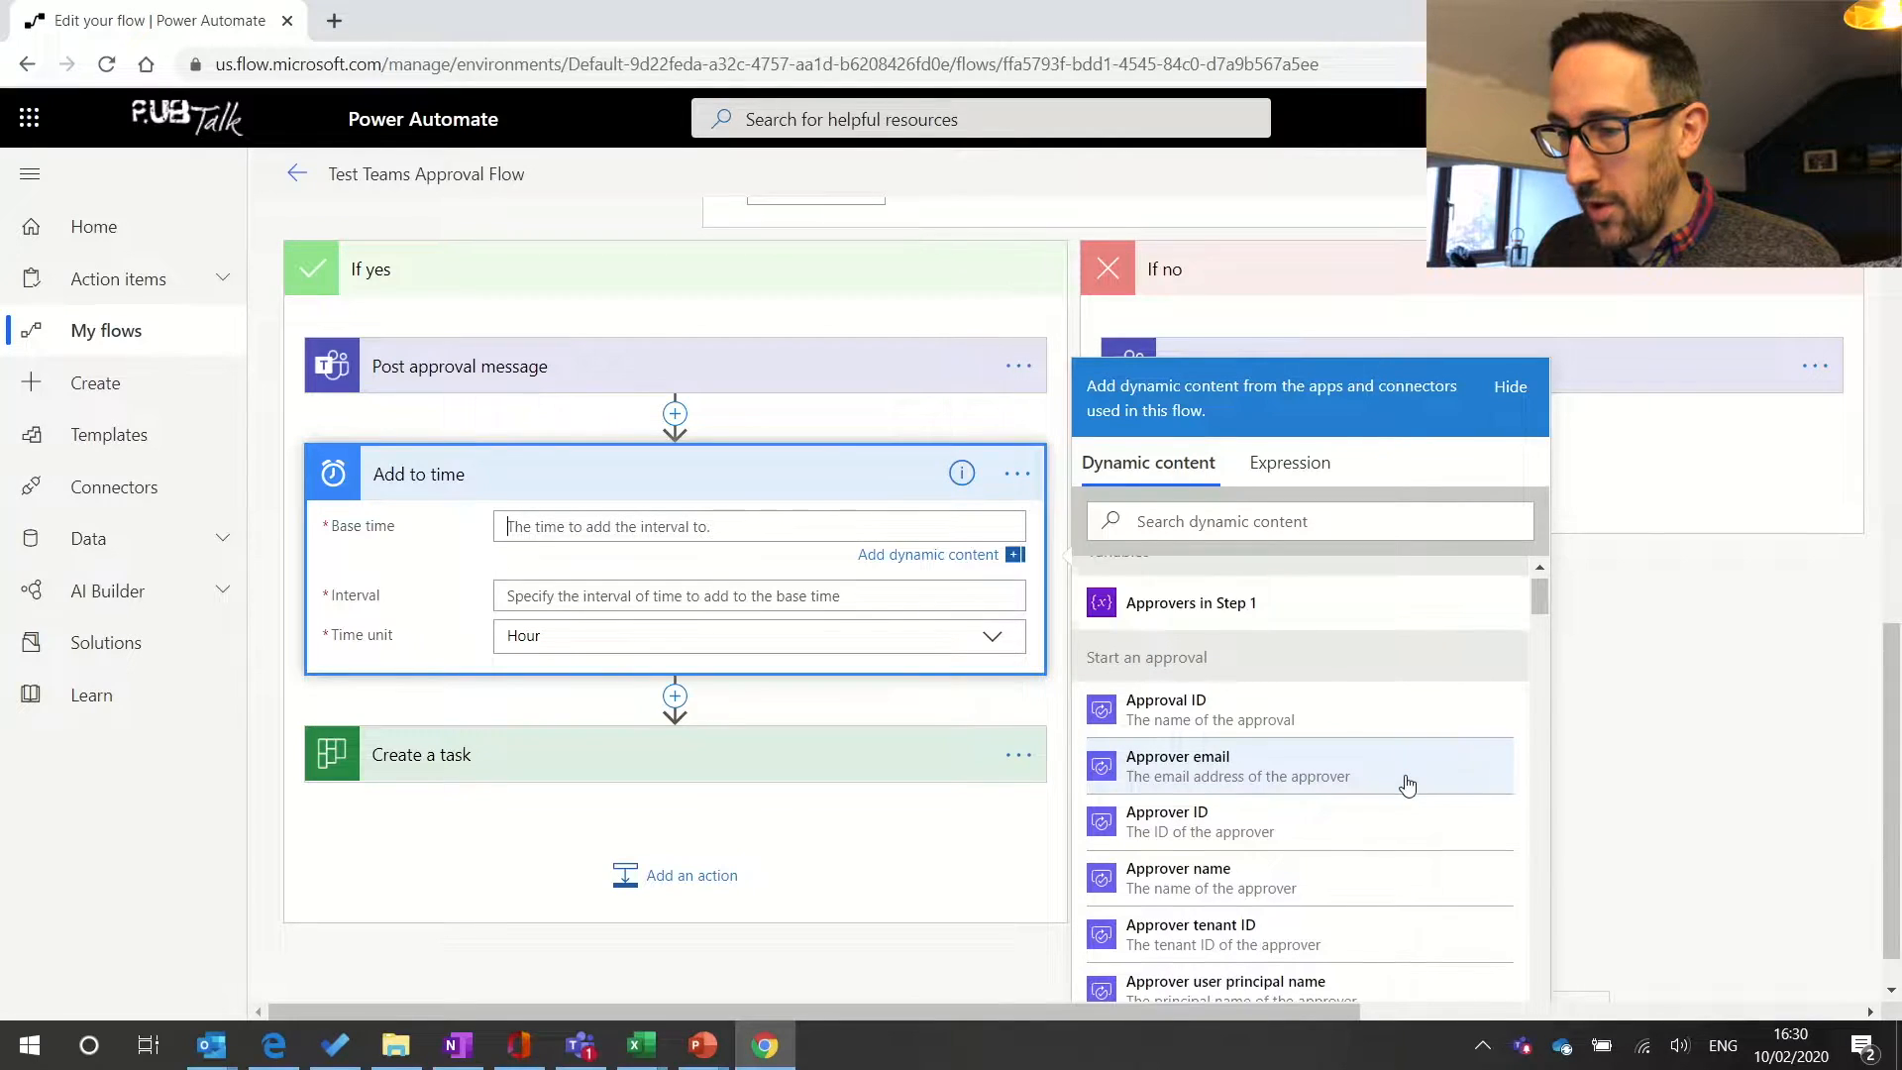
scroll(1408, 784, "down", 2)
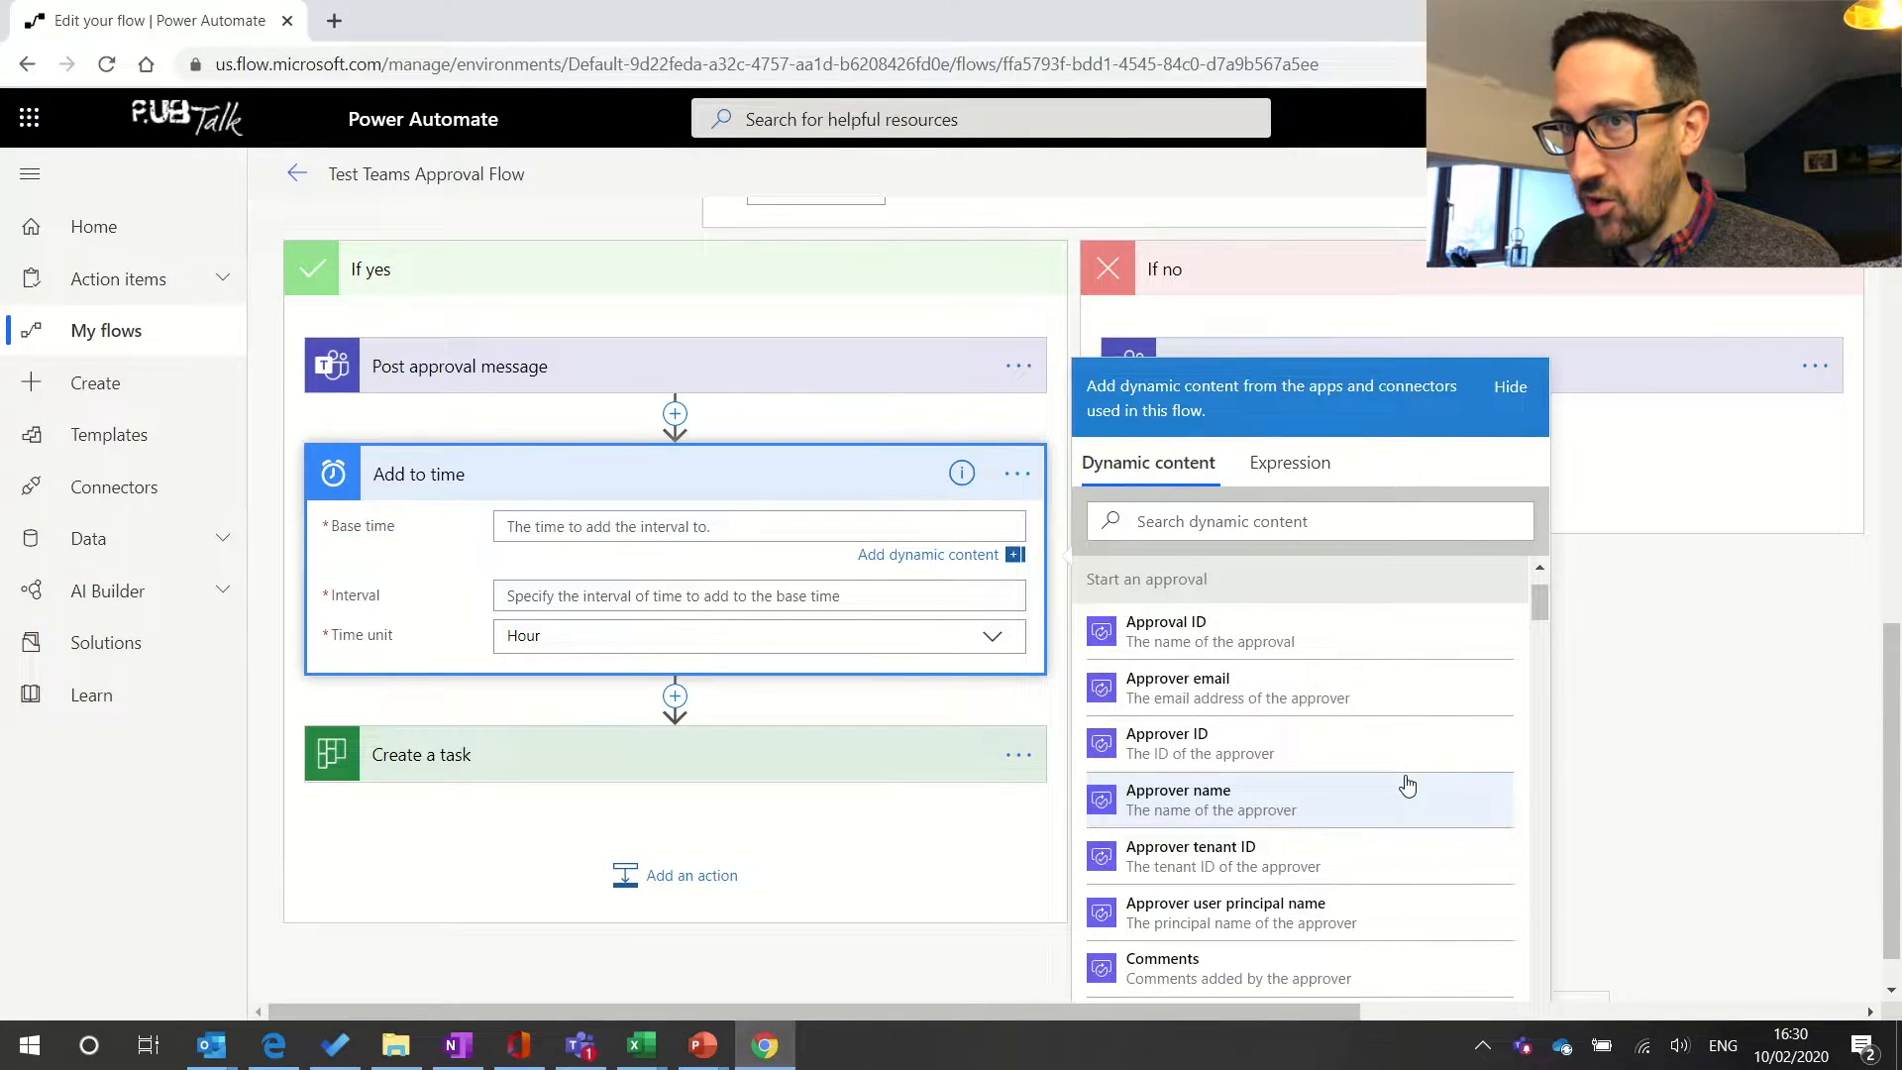
scroll(1408, 784, "down", 7)
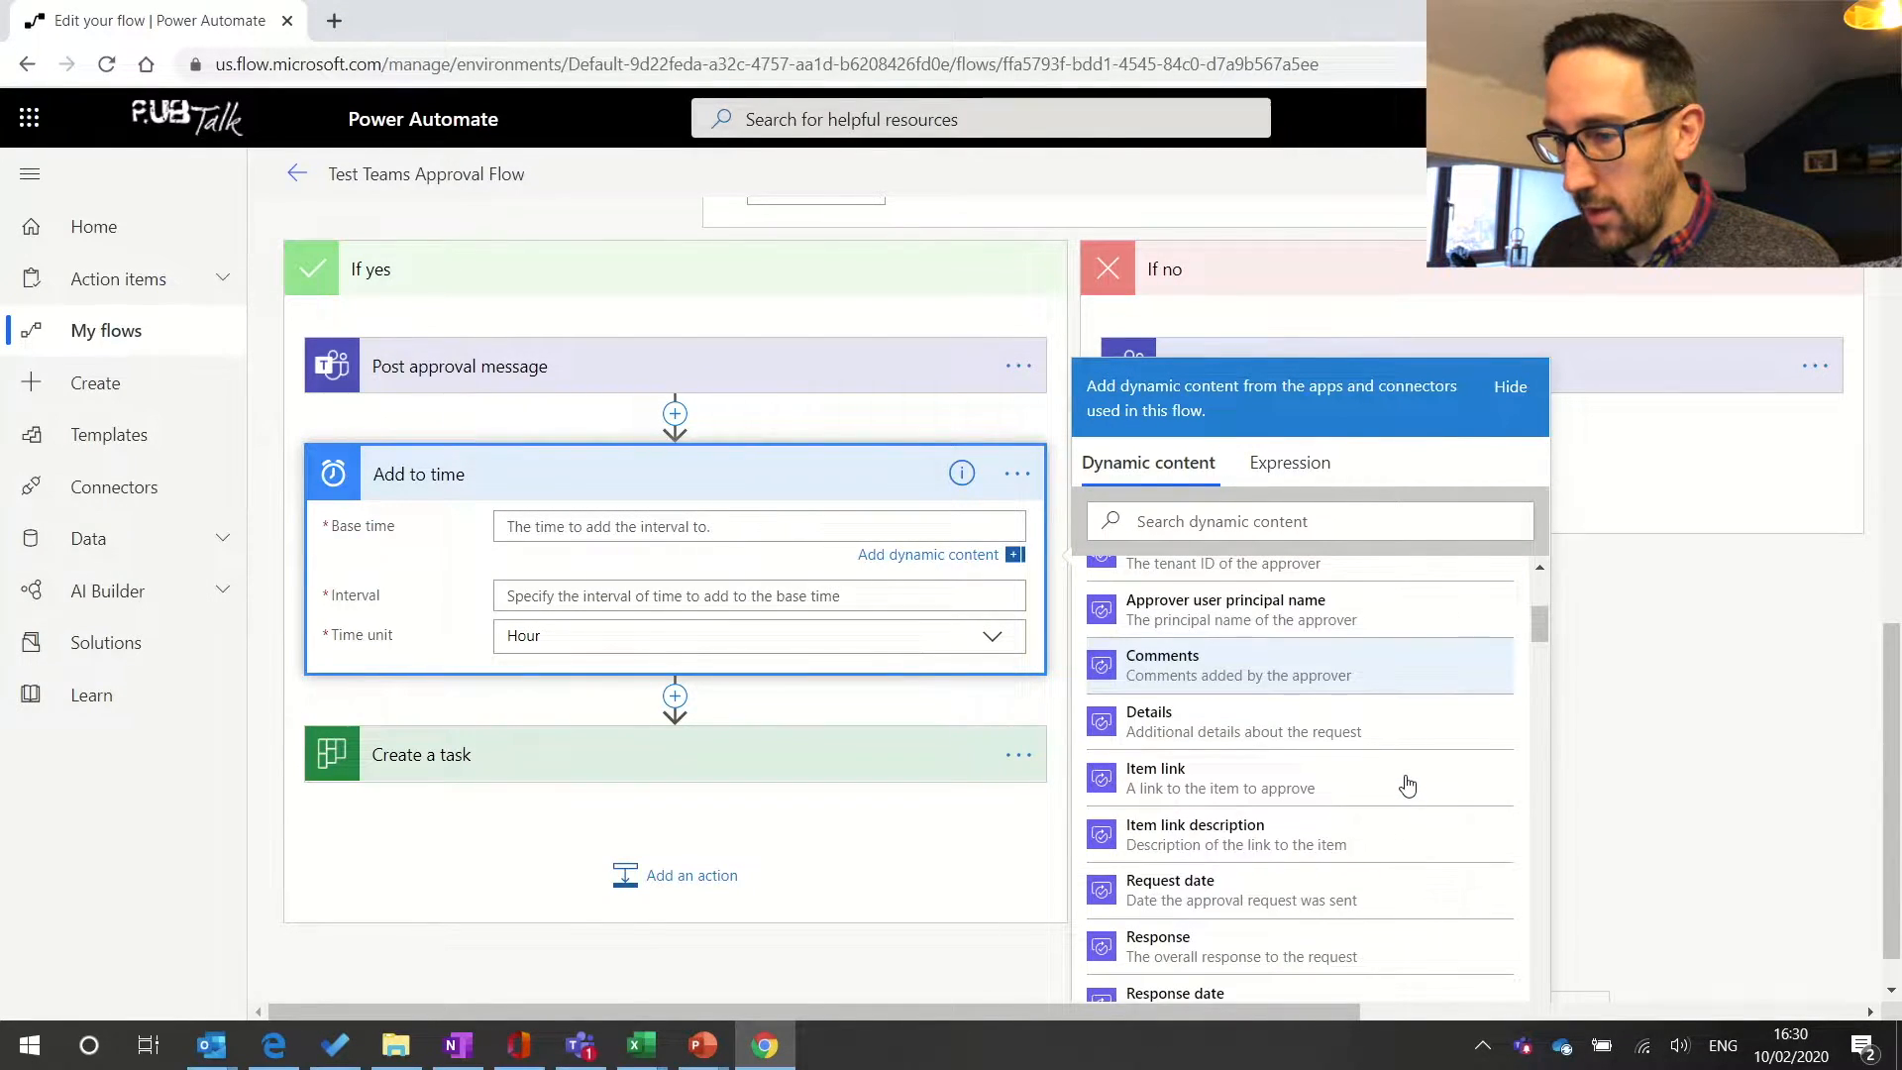
scroll(1408, 785, "down", 5)
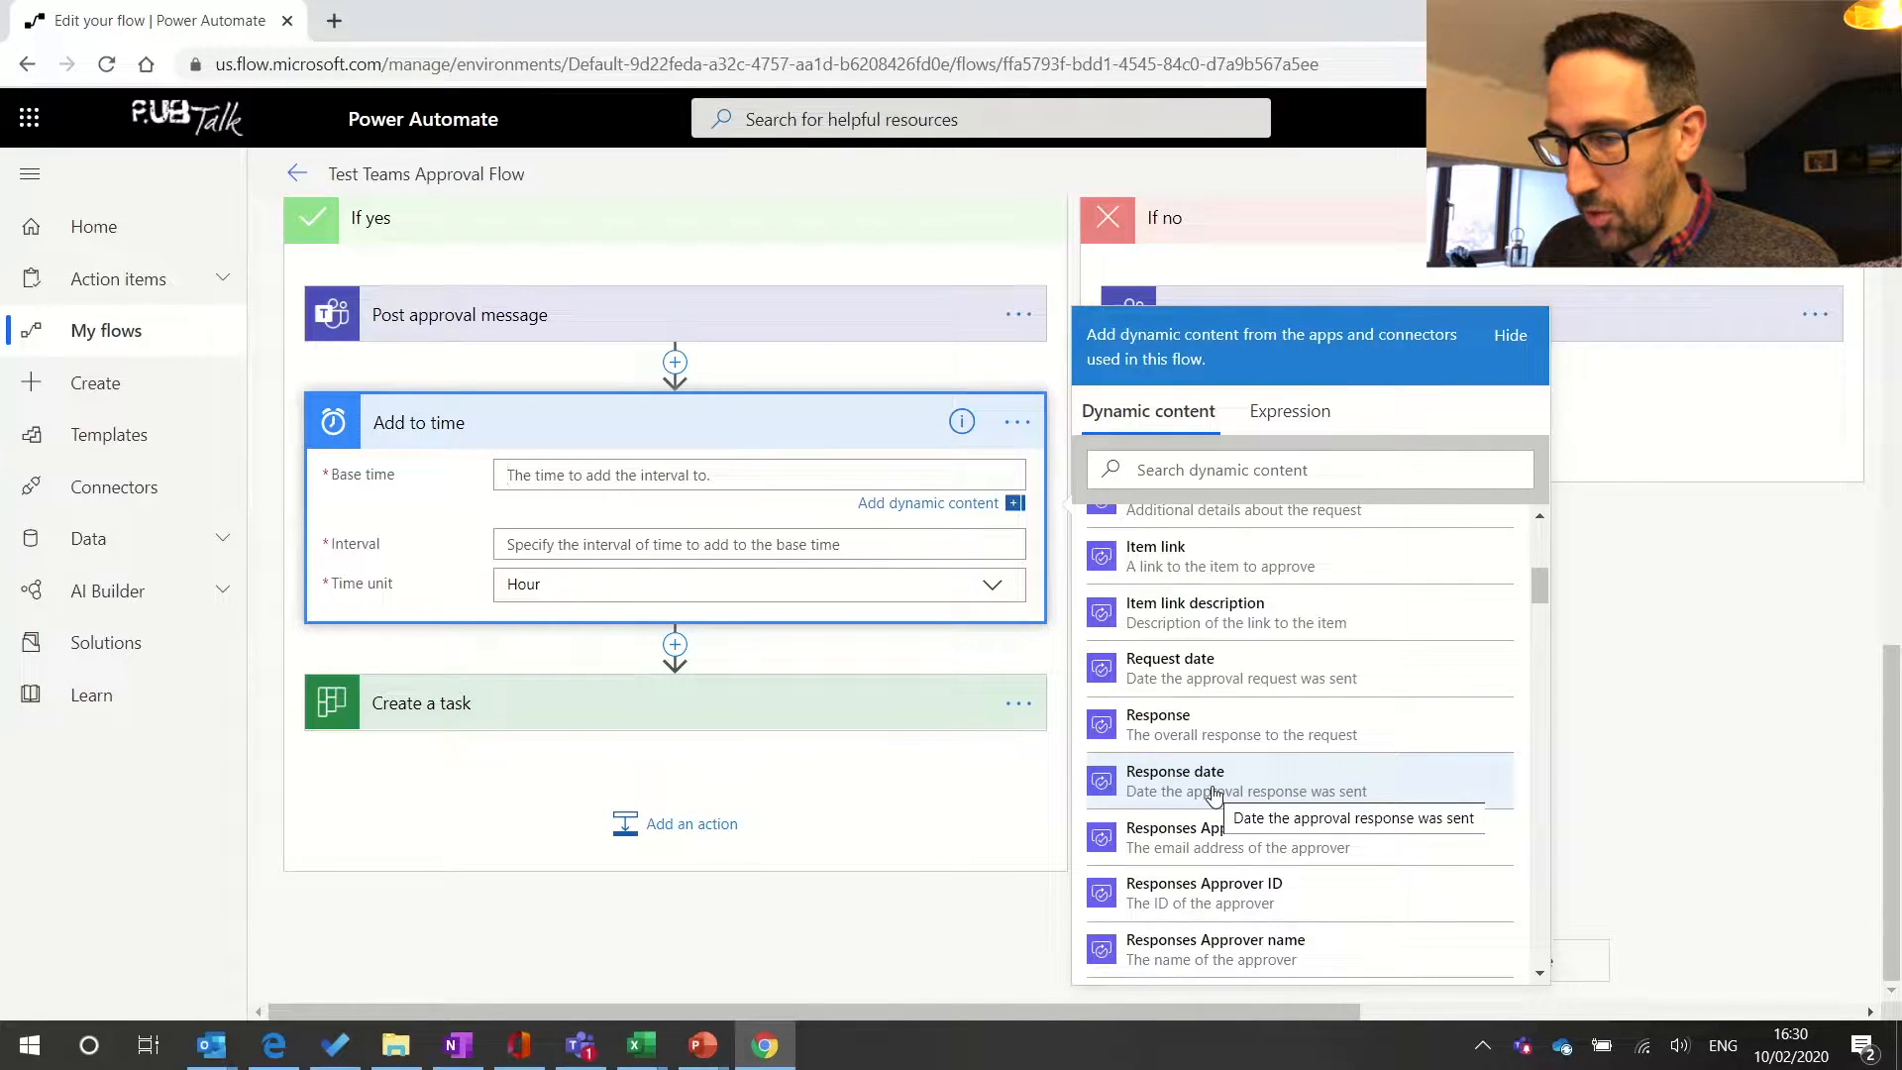
left_click(1213, 792)
scroll(1214, 793, "up", 5)
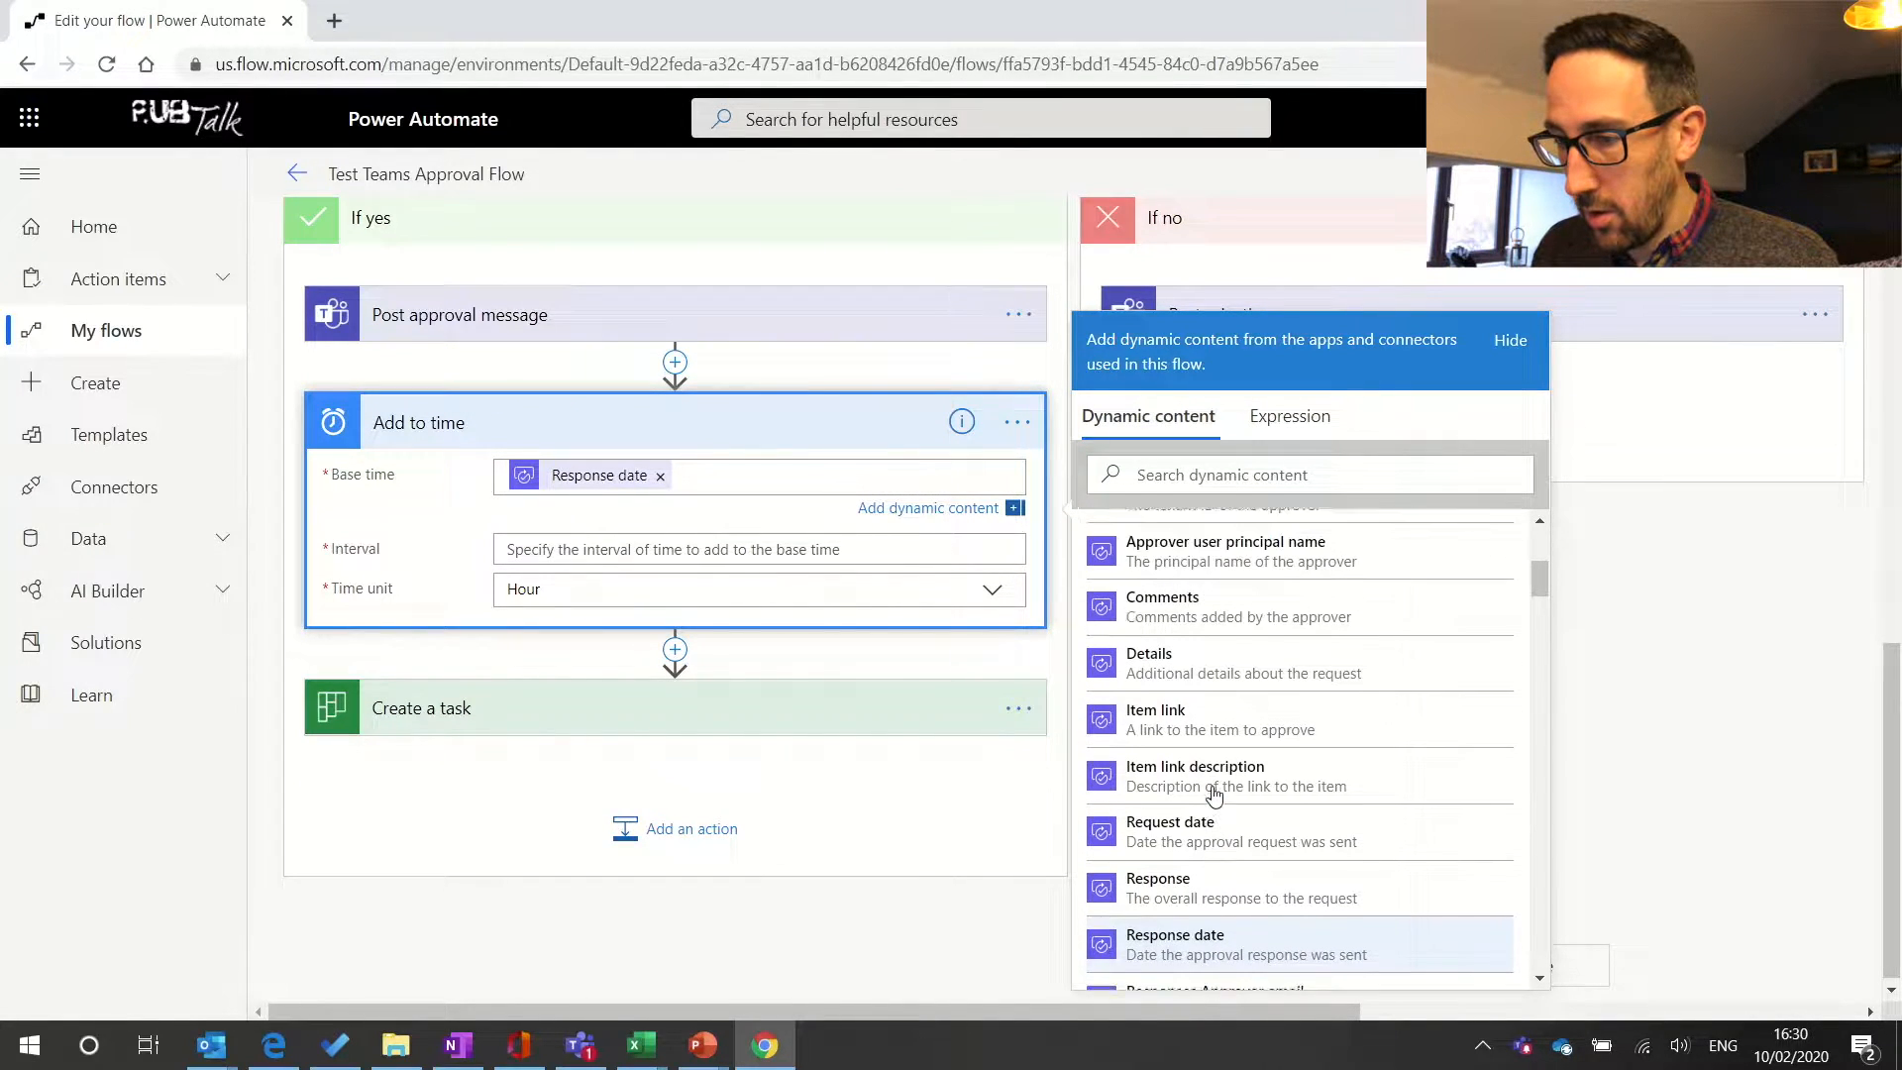
scroll(1213, 794, "up", 5)
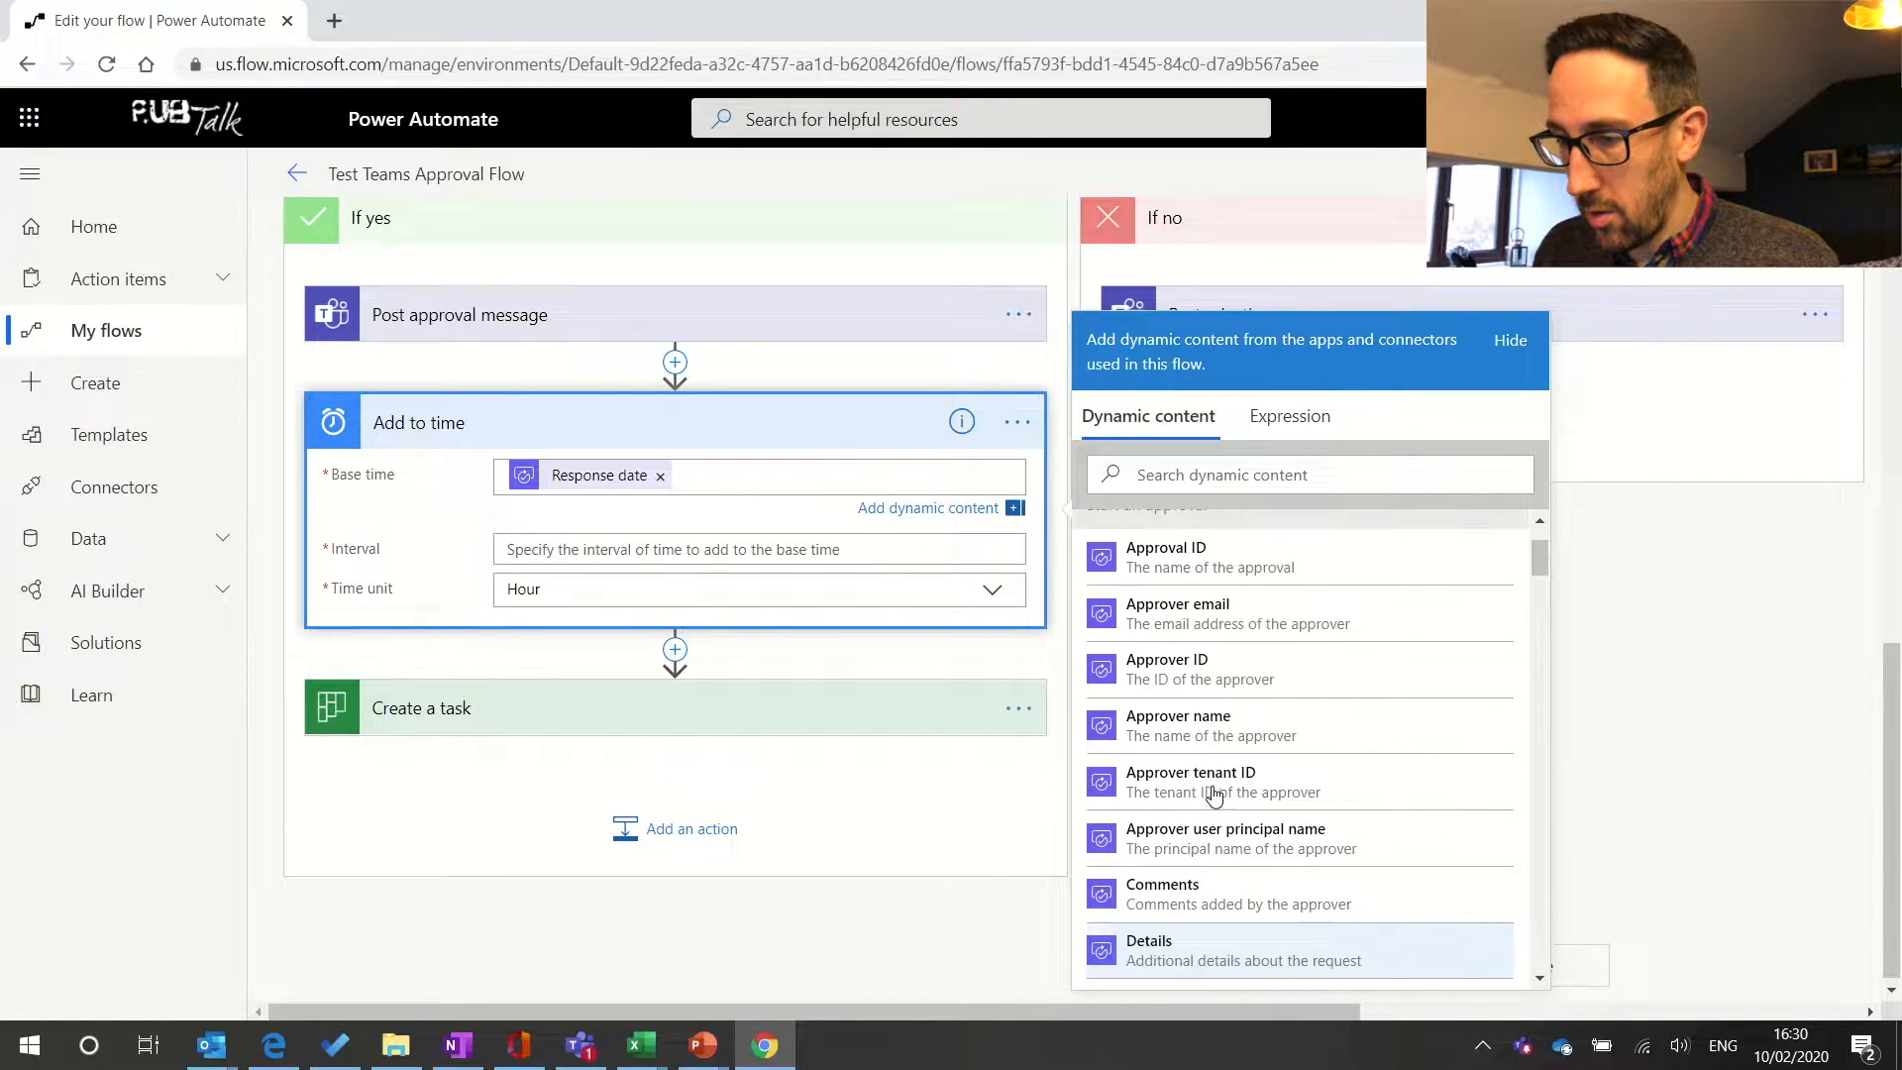
- Set the Add to time action's interval to 3 and its time unit to Day
left_click(585, 553)
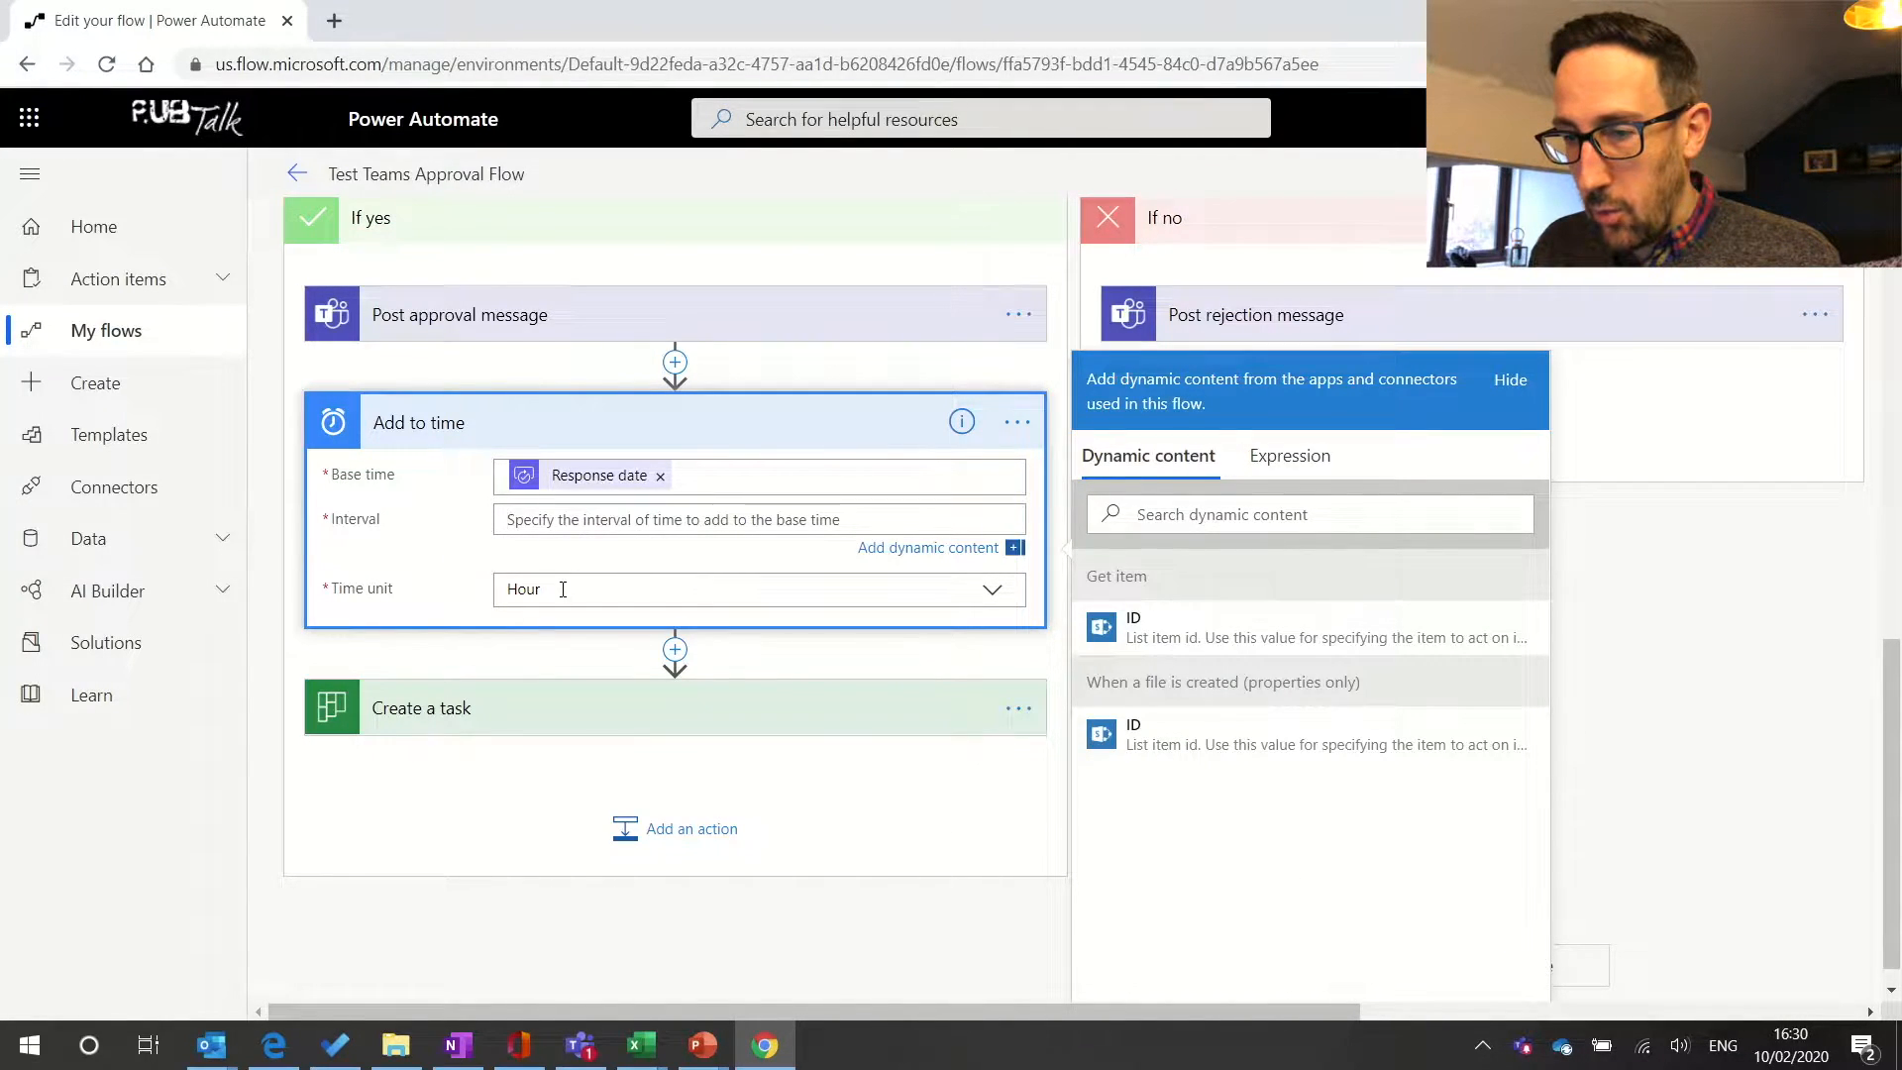
left_click(563, 590)
left_click(530, 684)
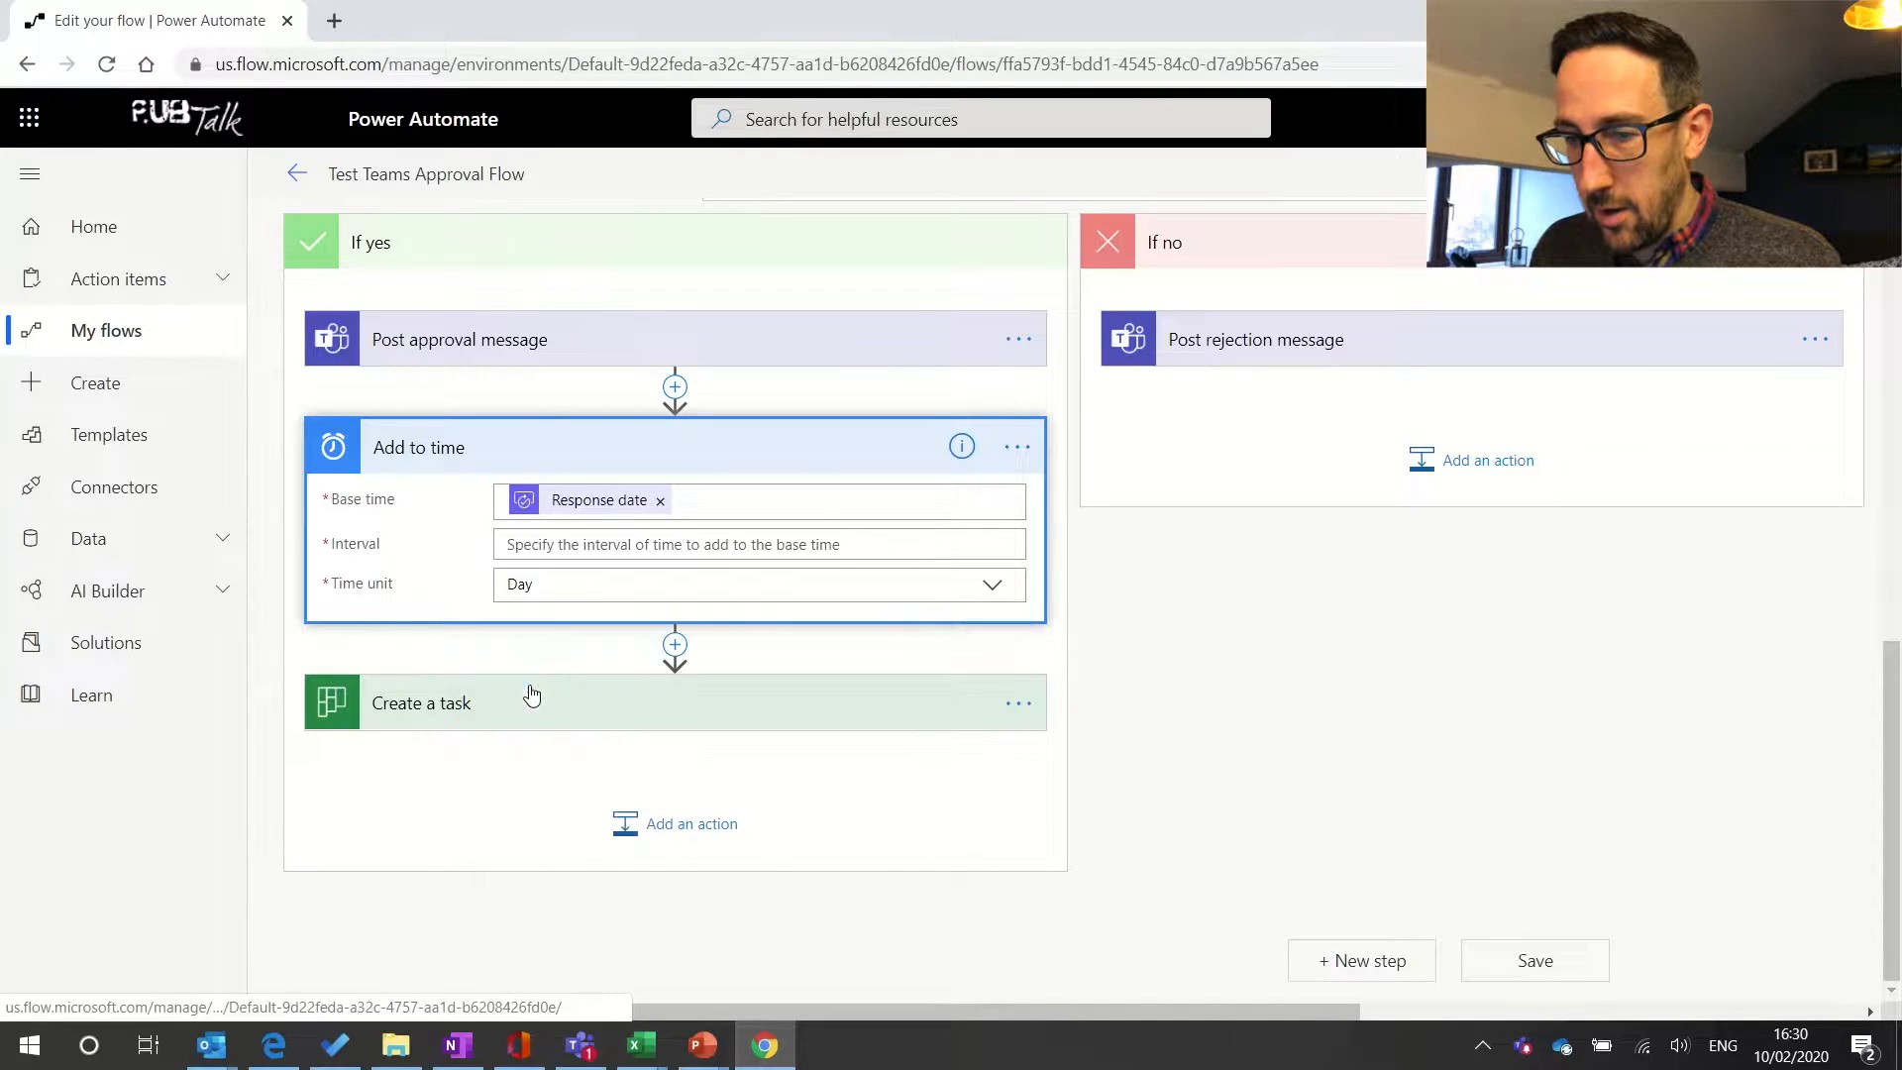
left_click(545, 544)
type("3")
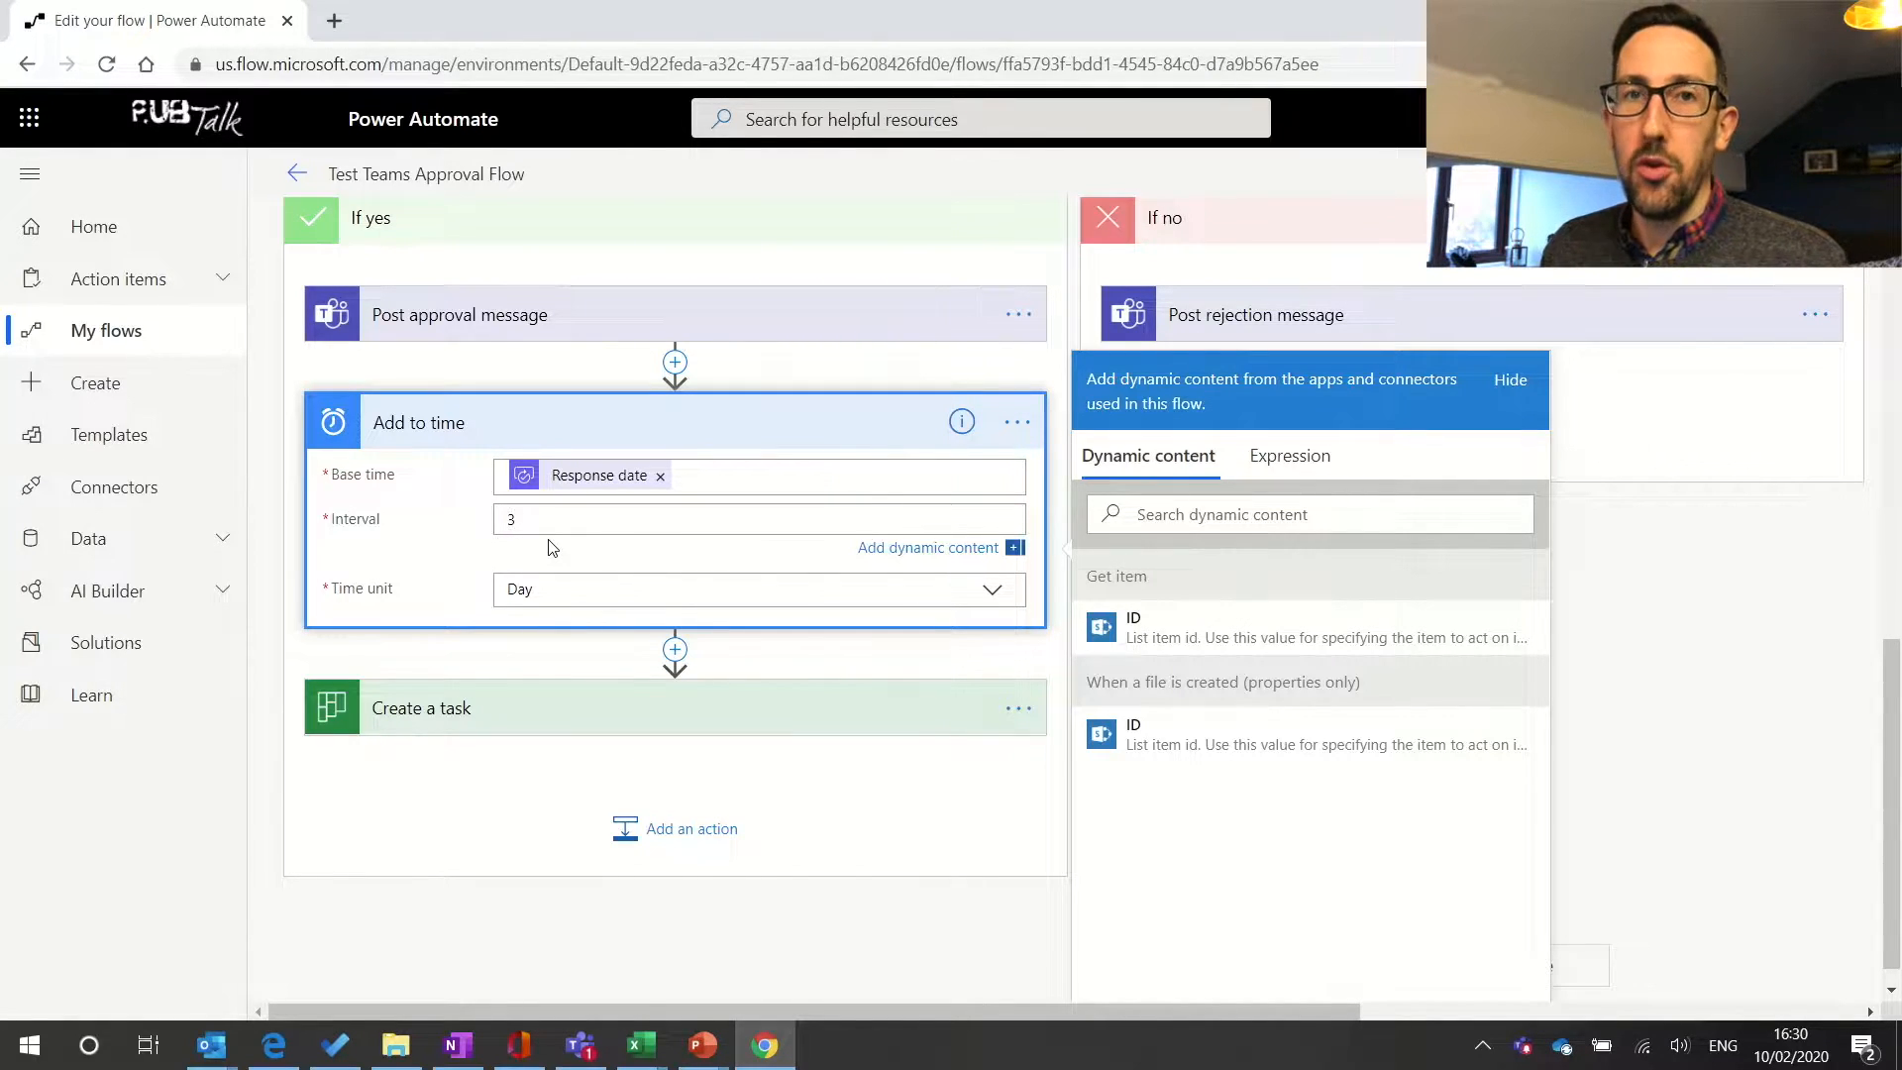
- Set the due date of the Create a task action to the Calculated time dynamic content from Add to time
left_click(543, 728)
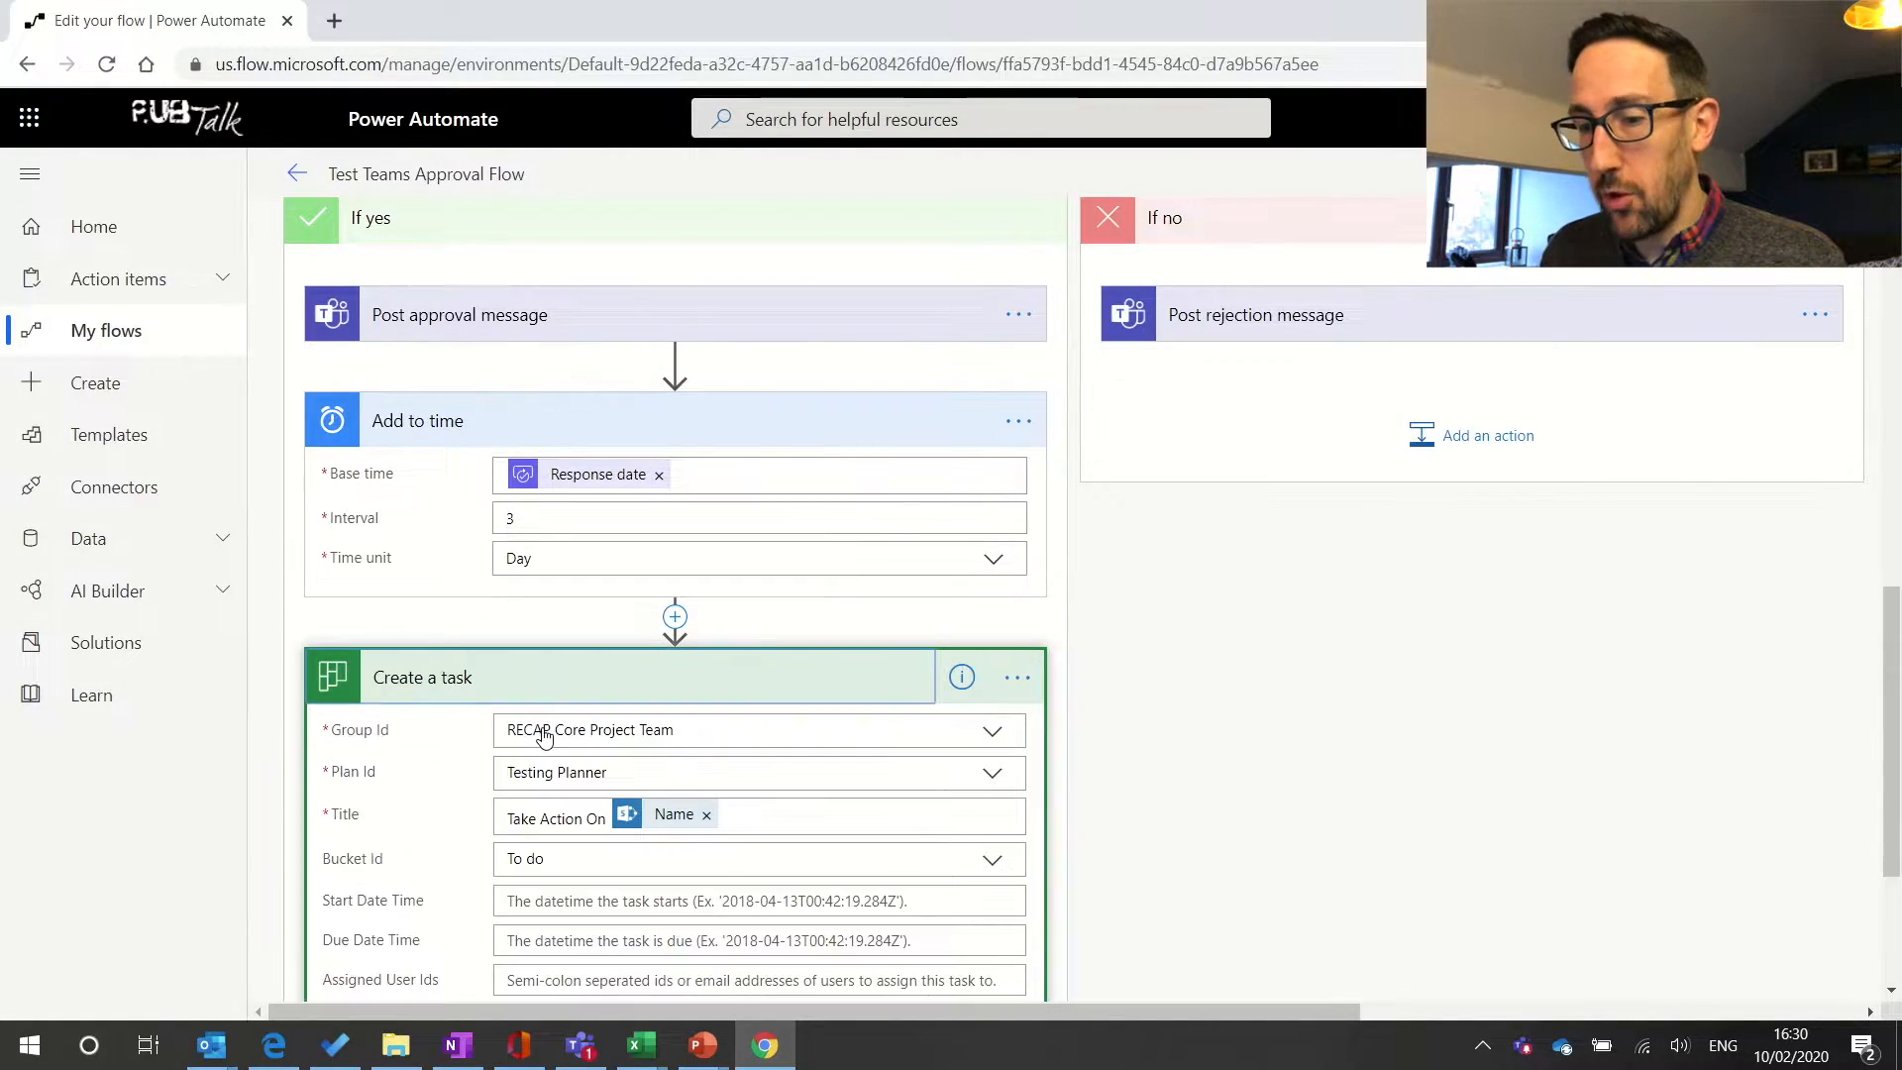
scroll(552, 700, "down", 2)
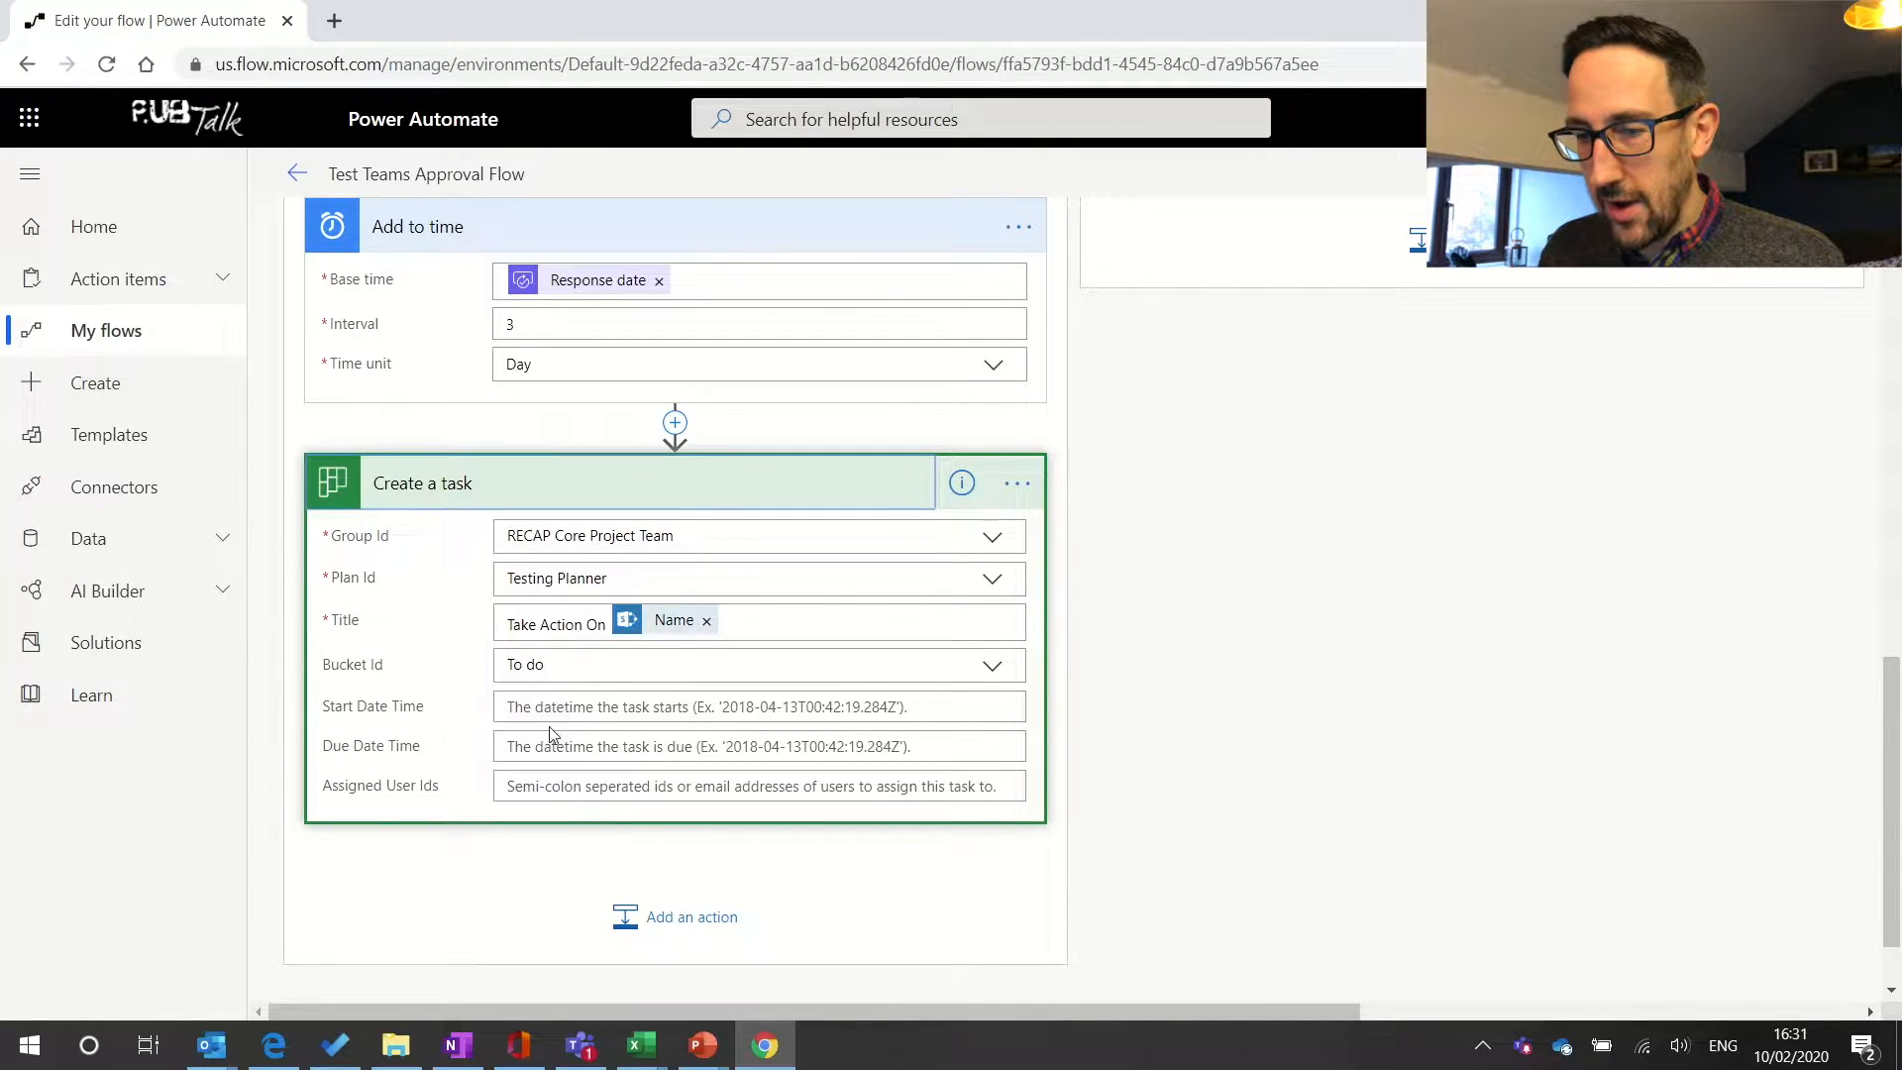
left_click(582, 751)
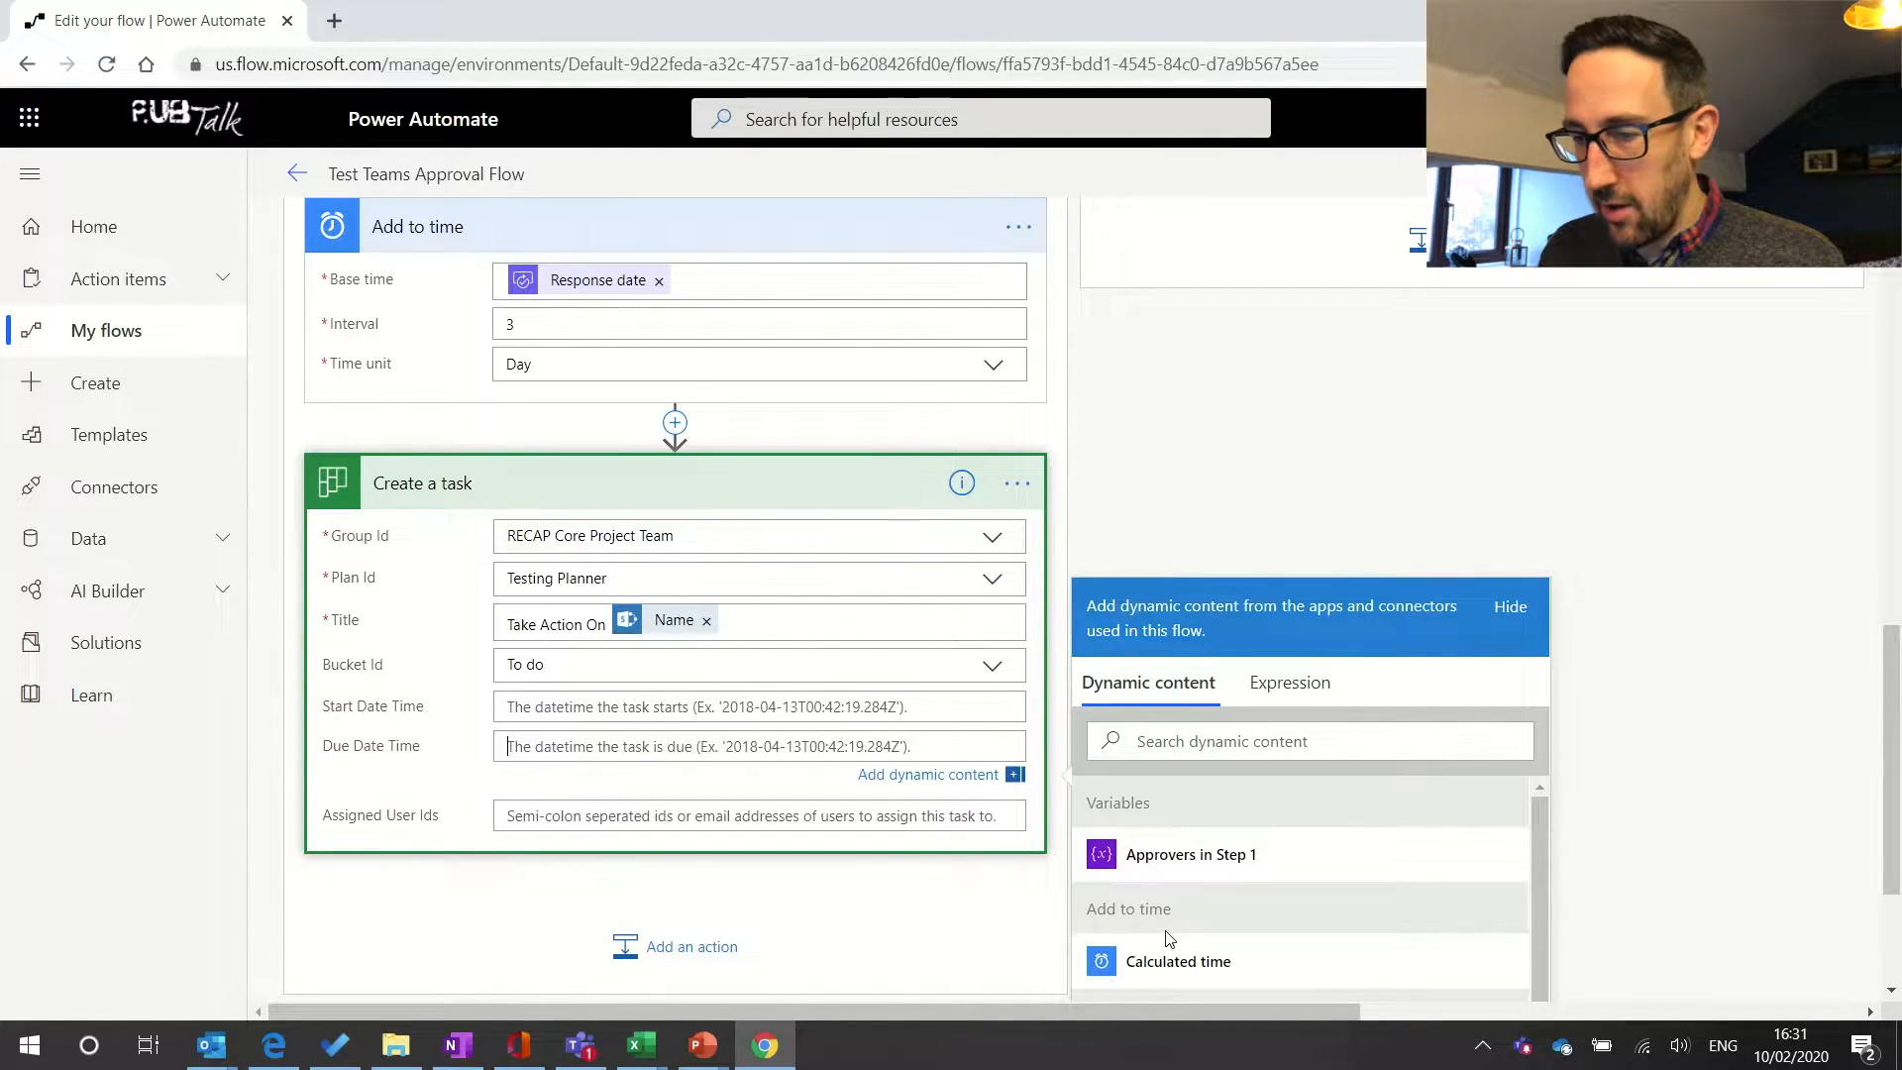
scroll(1256, 853, "down", 1)
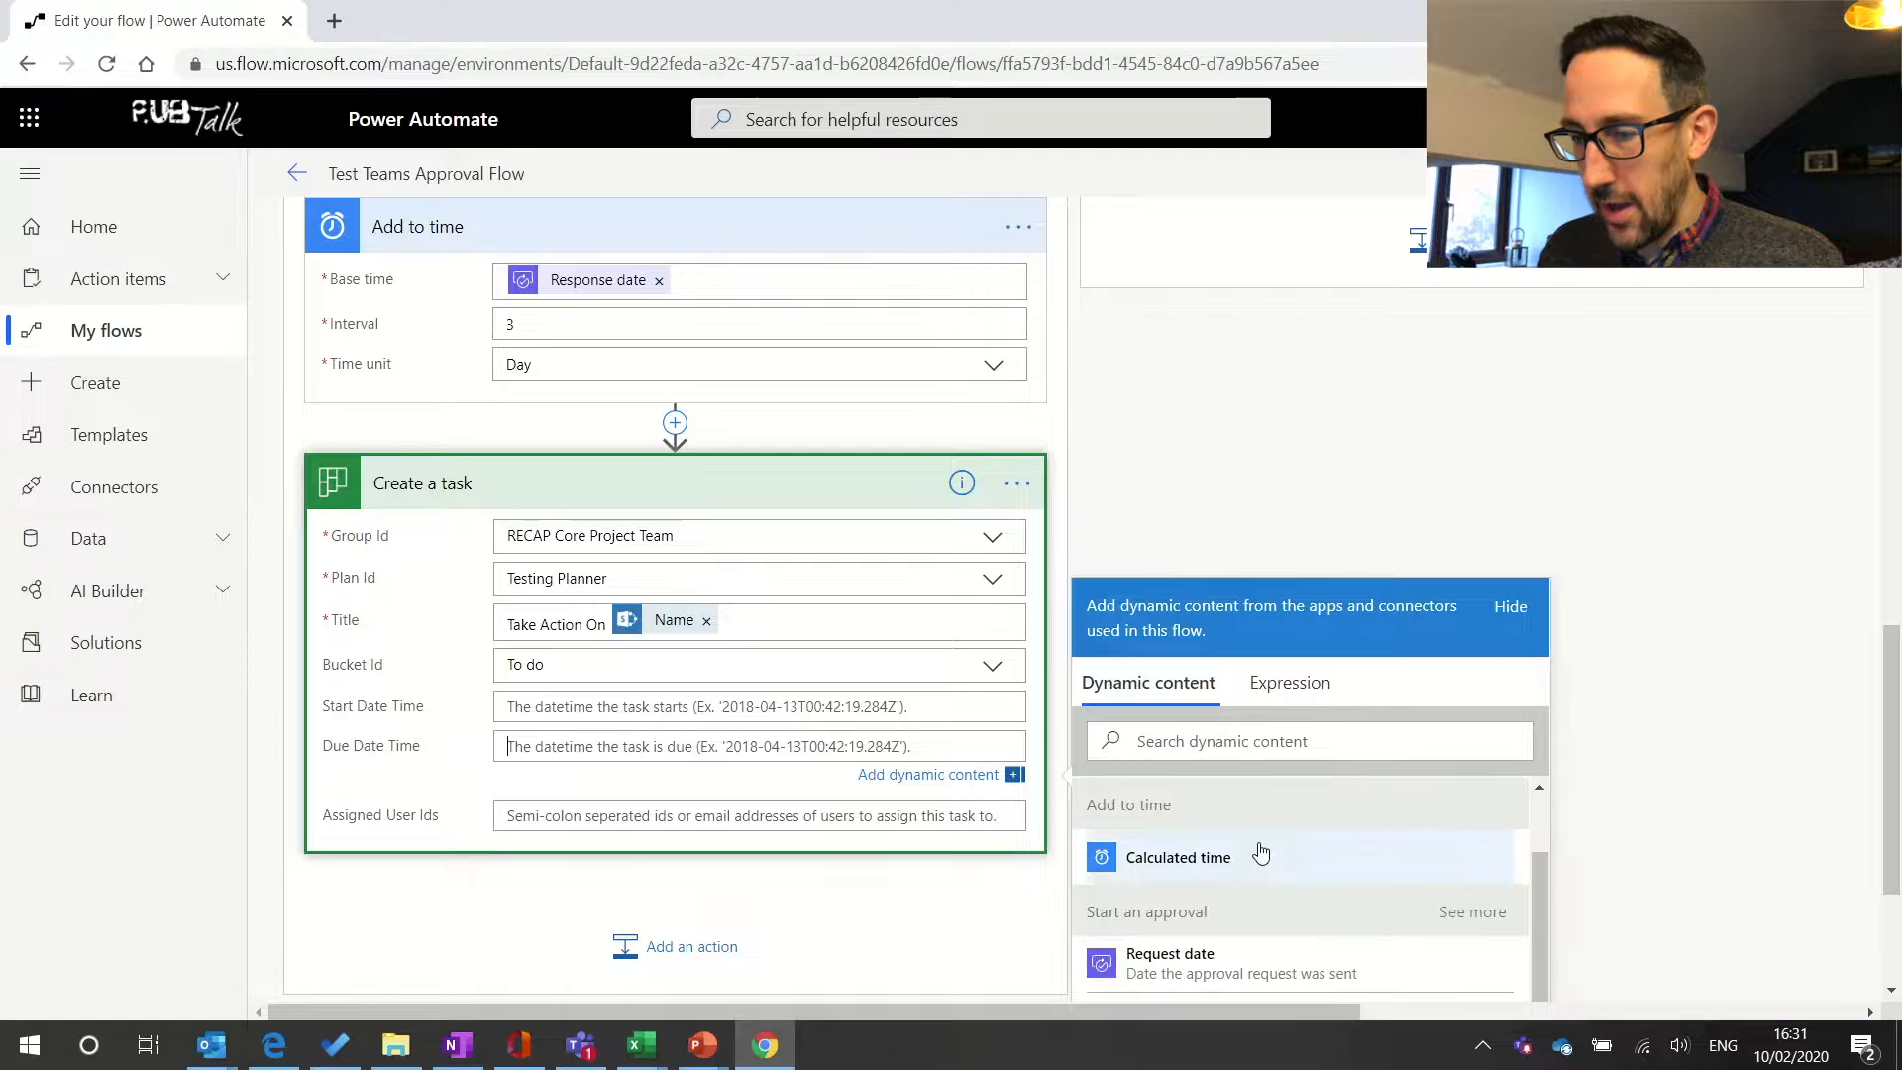
left_click(1178, 857)
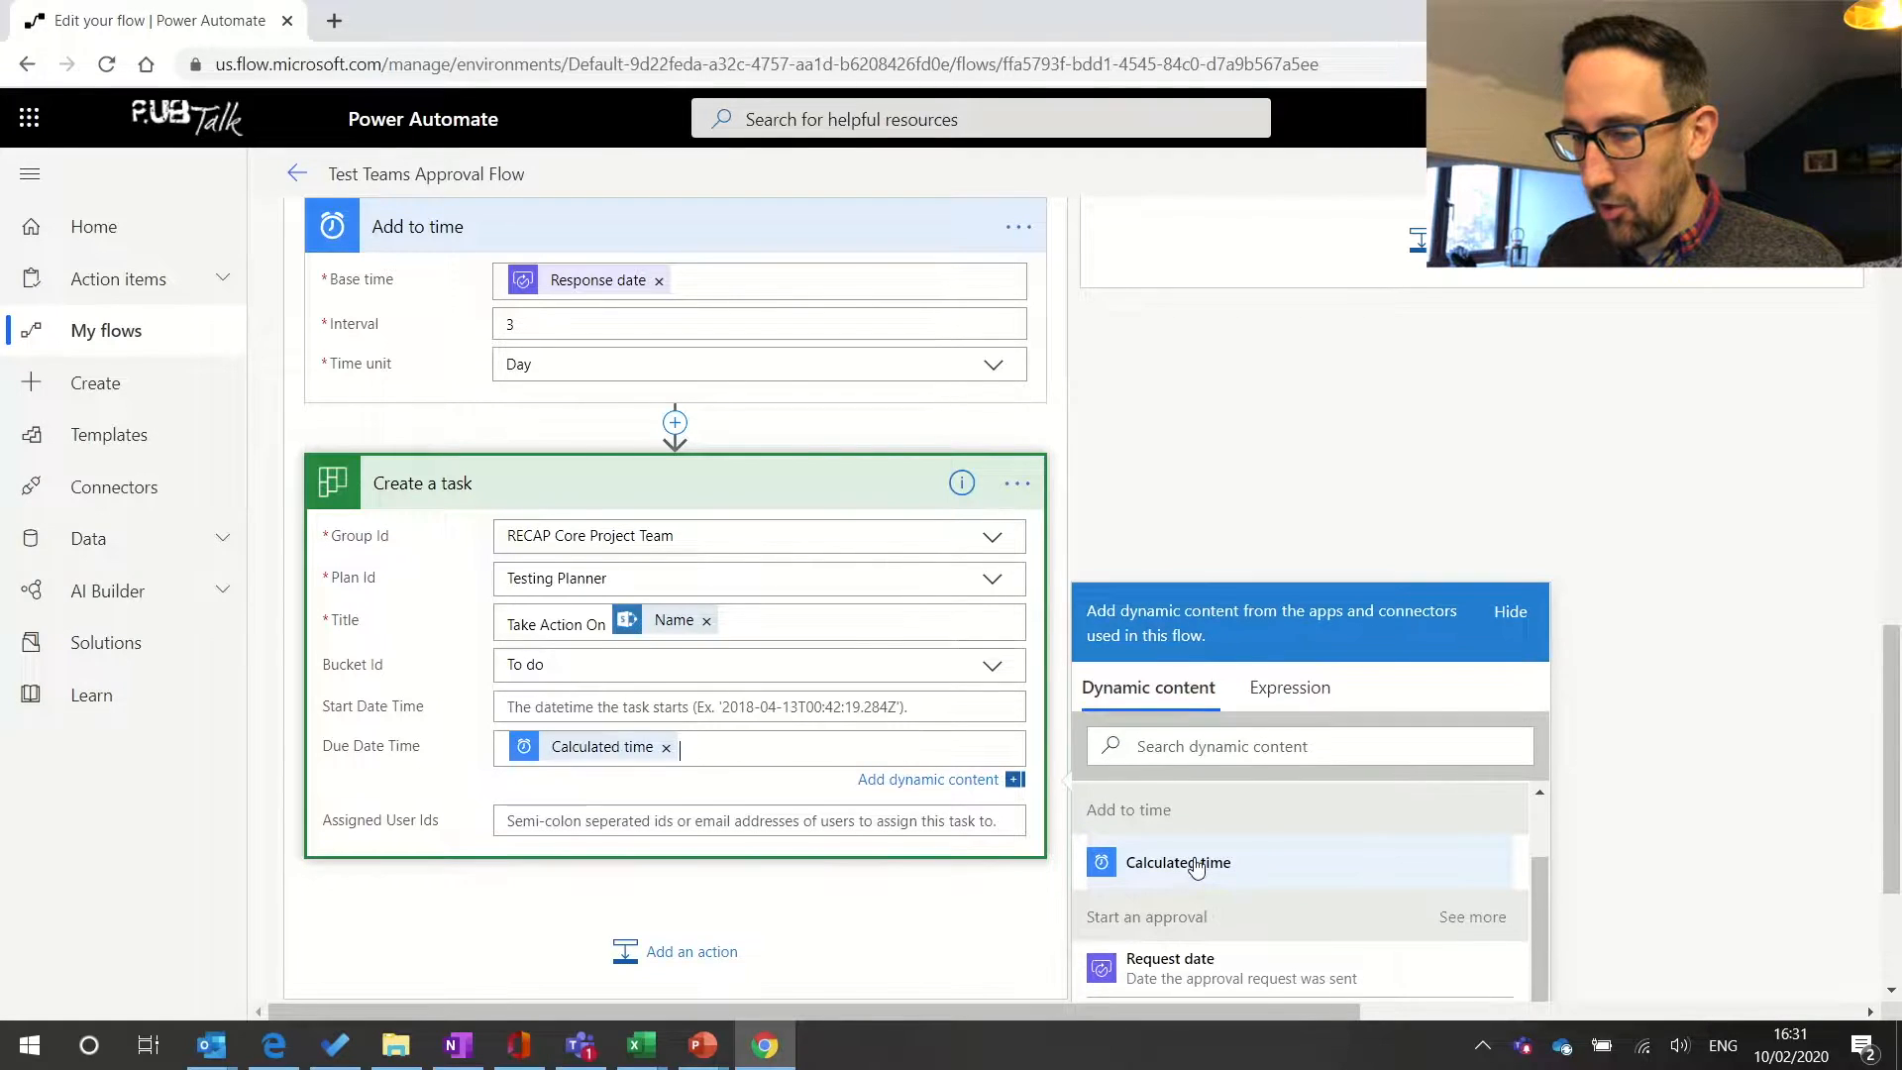
- Assign the task to the person given by the Modified By Email dynamic content
left_click(584, 820)
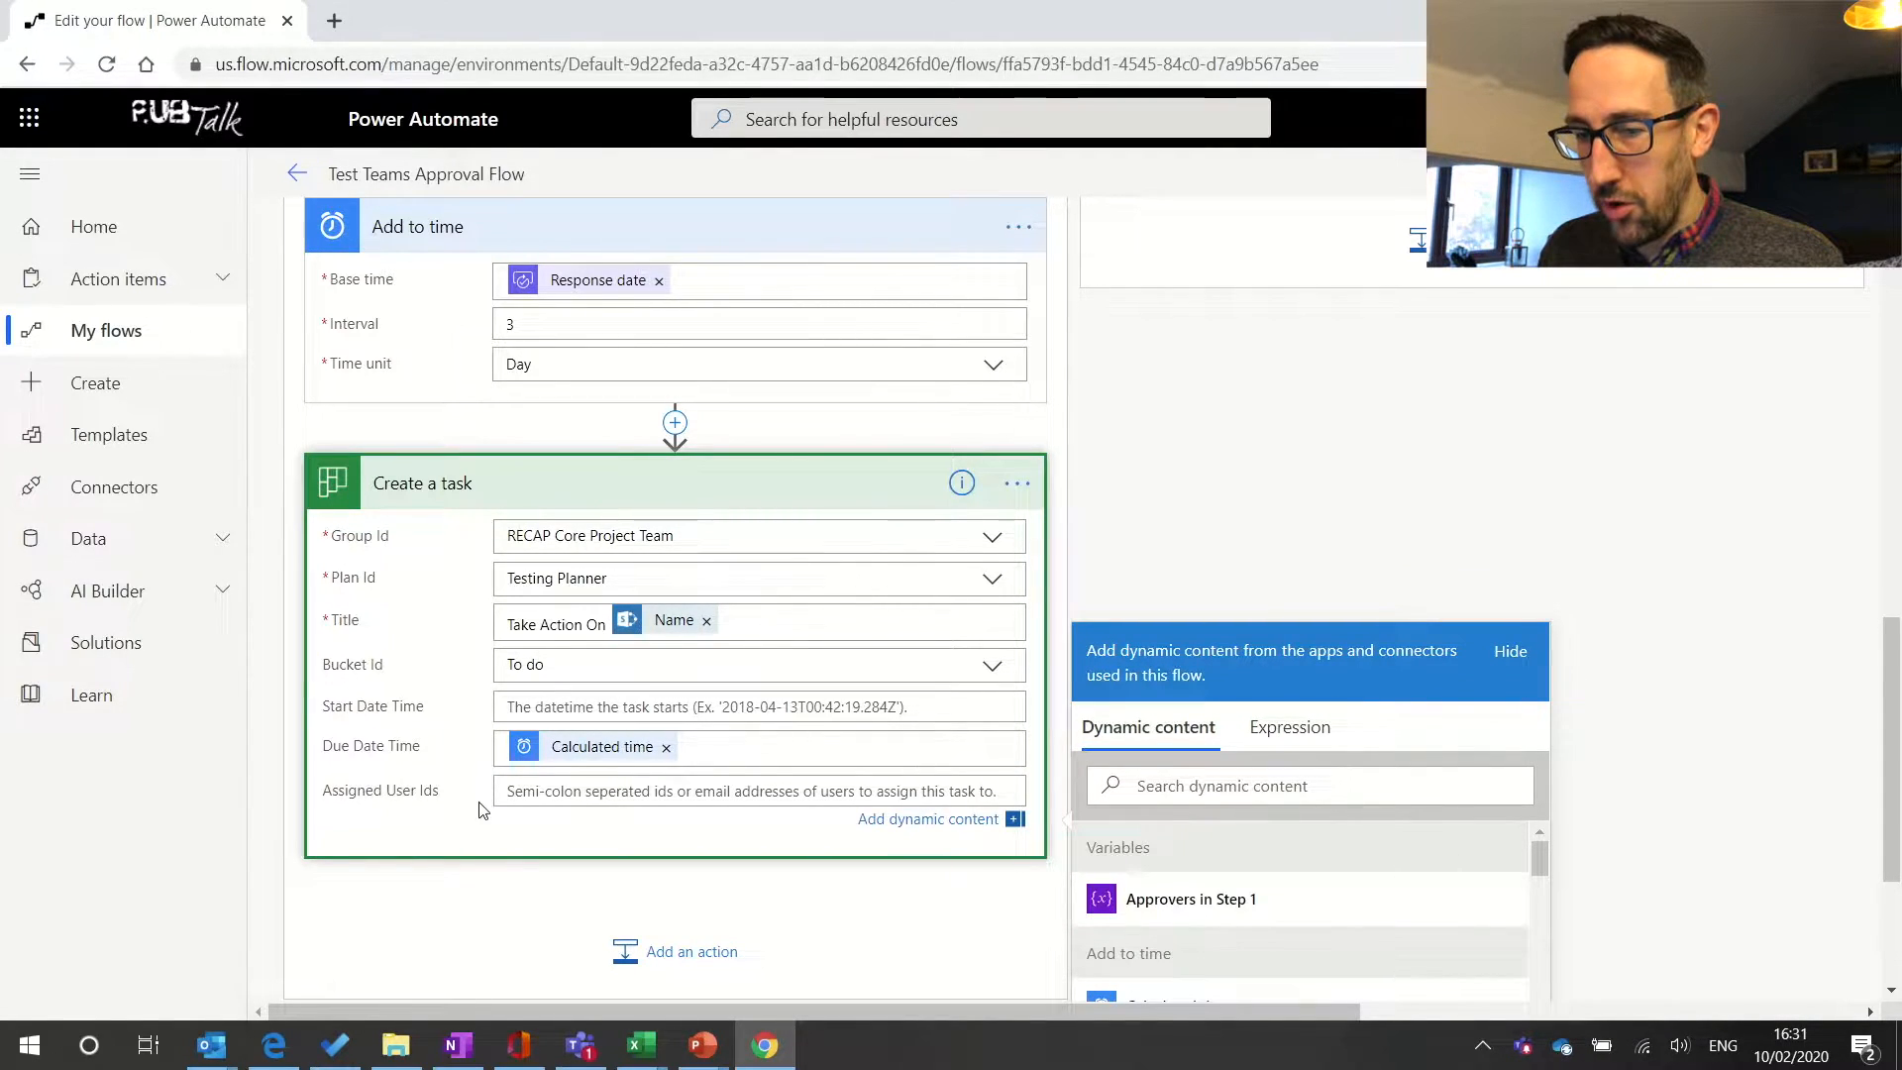
scroll(1352, 396, "down", 3)
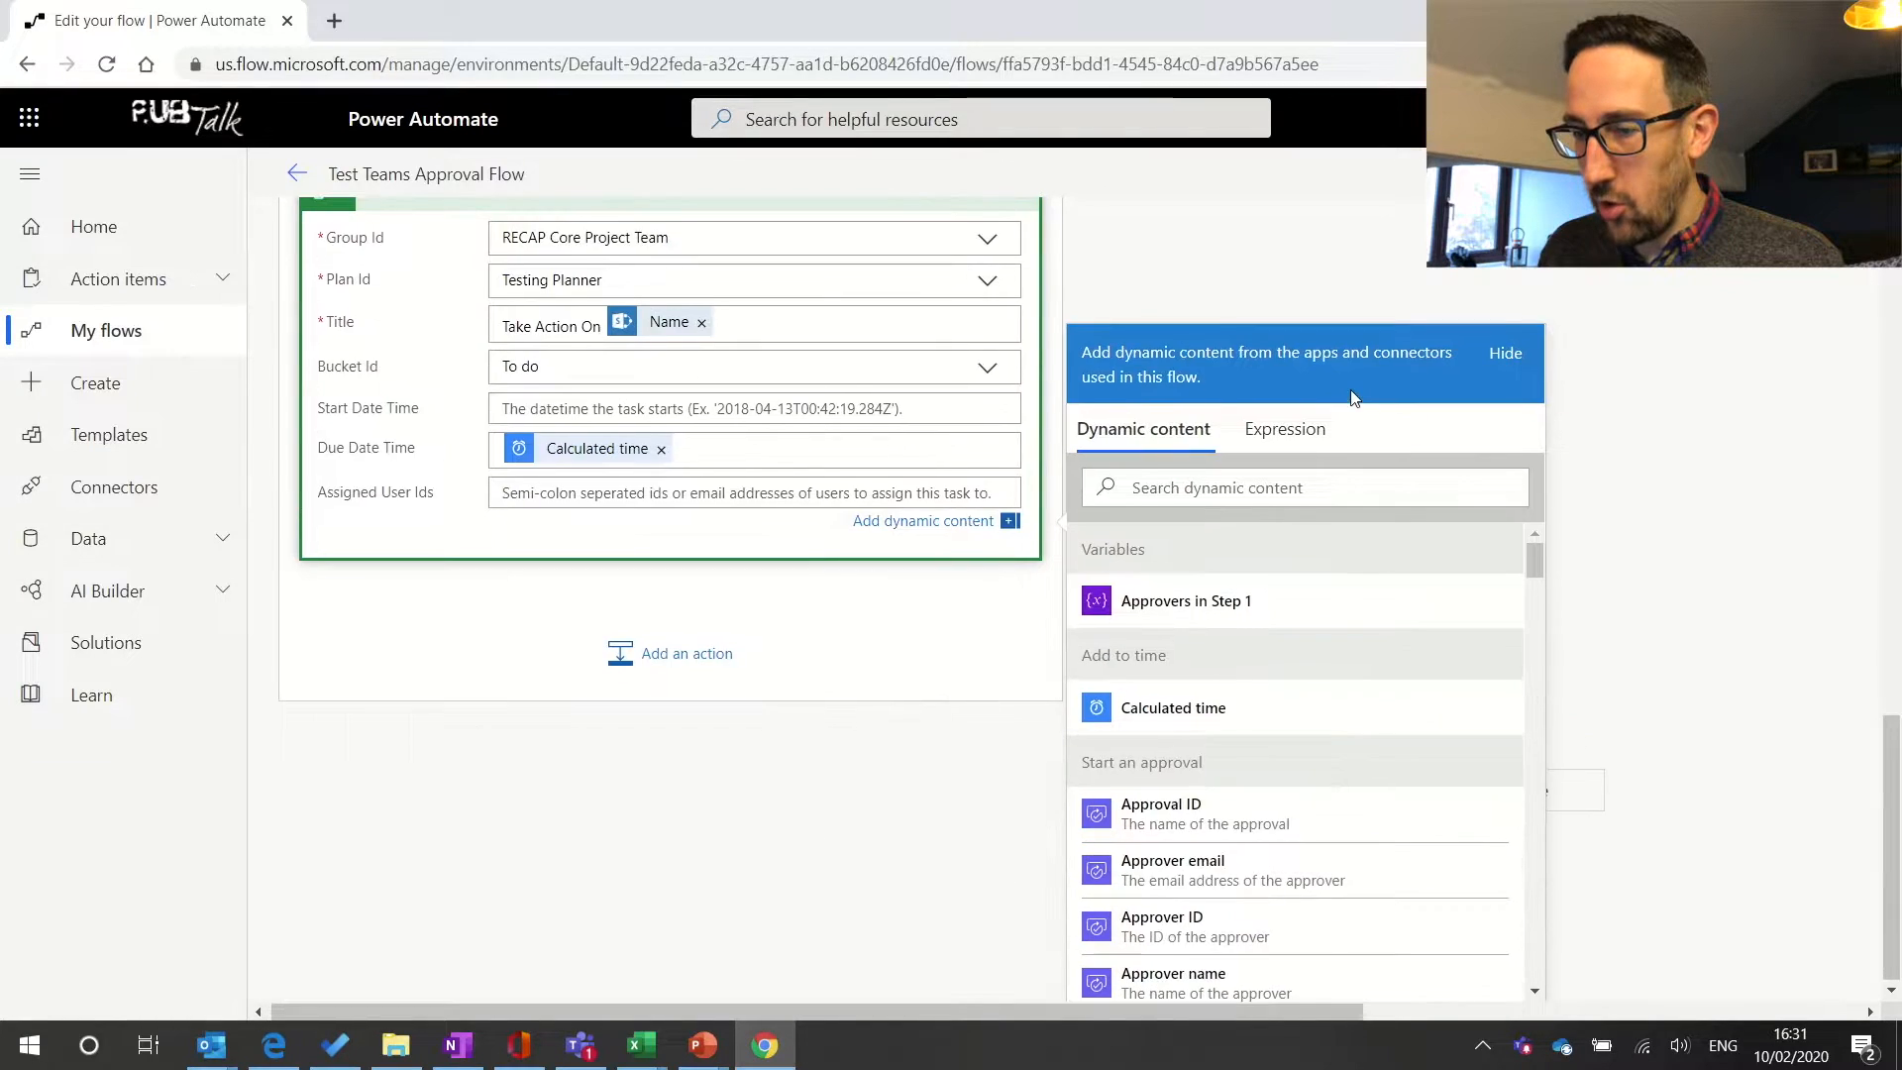
left_click_drag(1537, 555, 1553, 931)
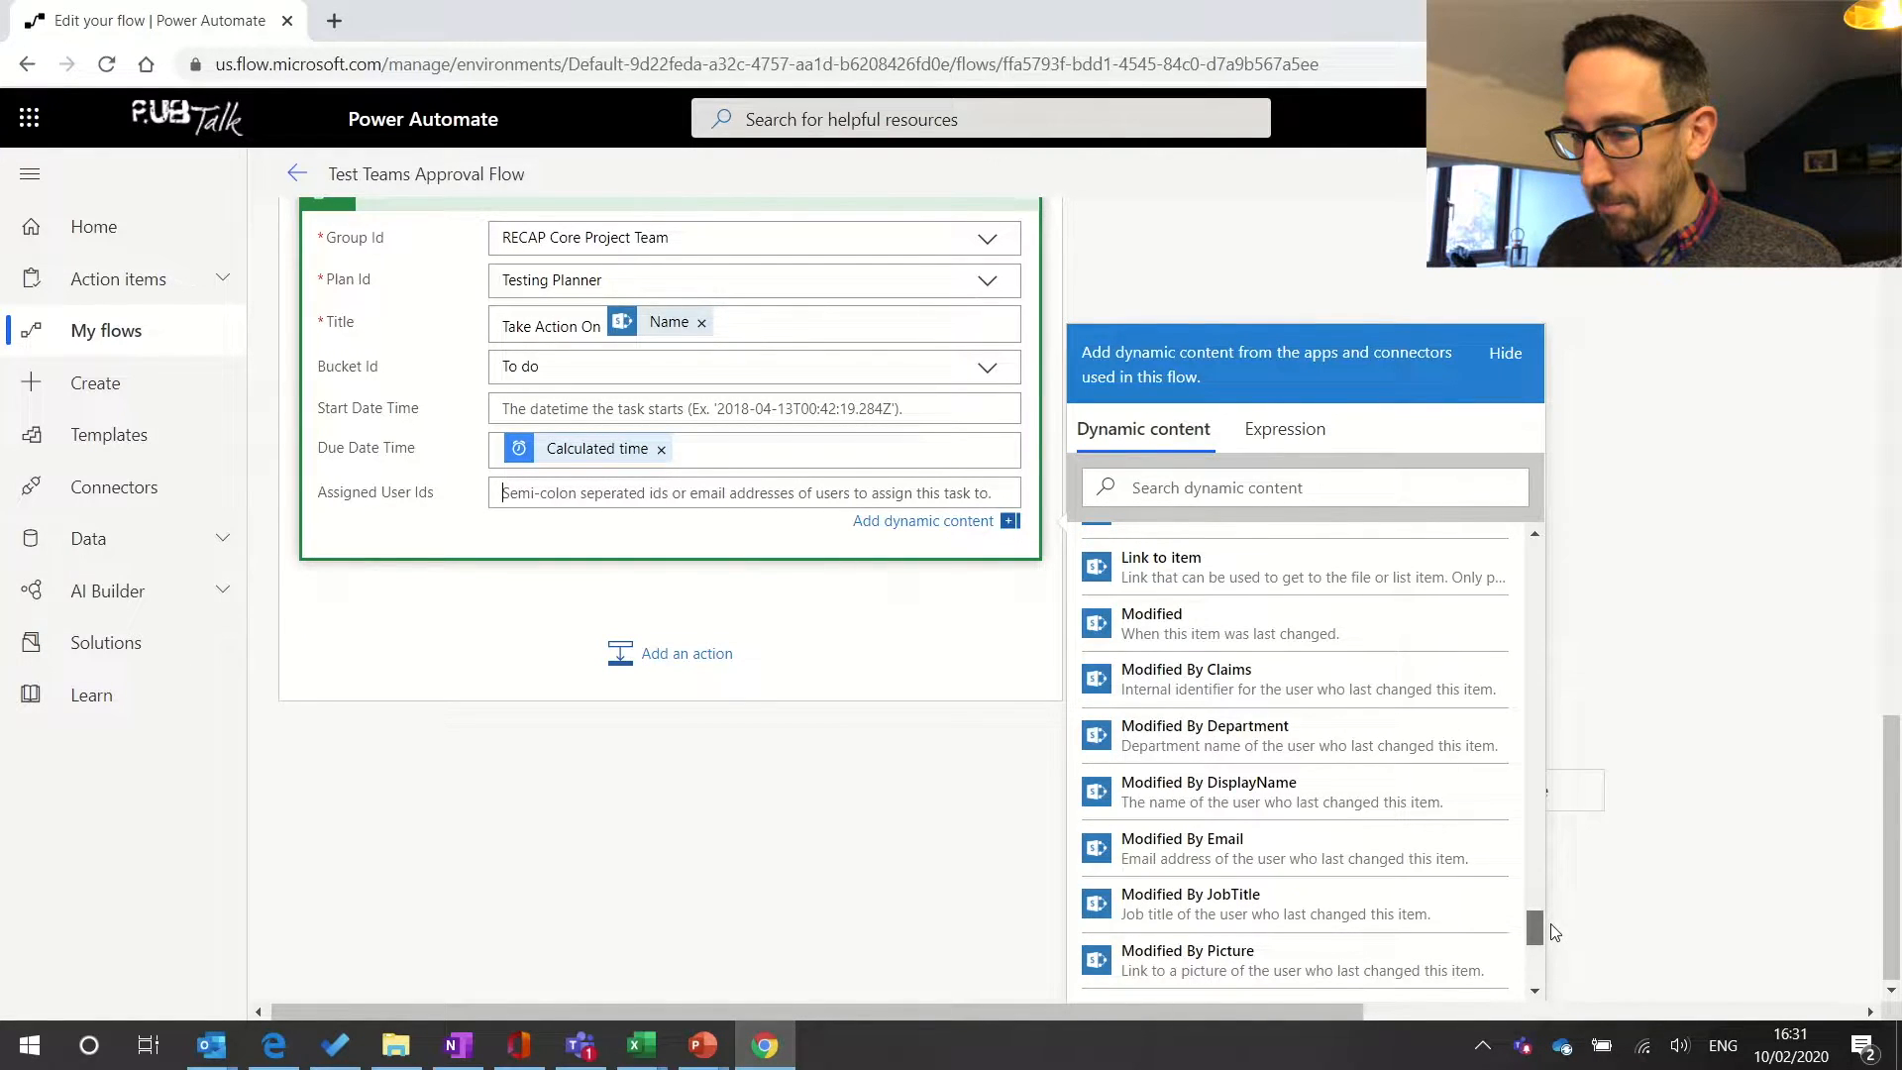
left_click(1245, 849)
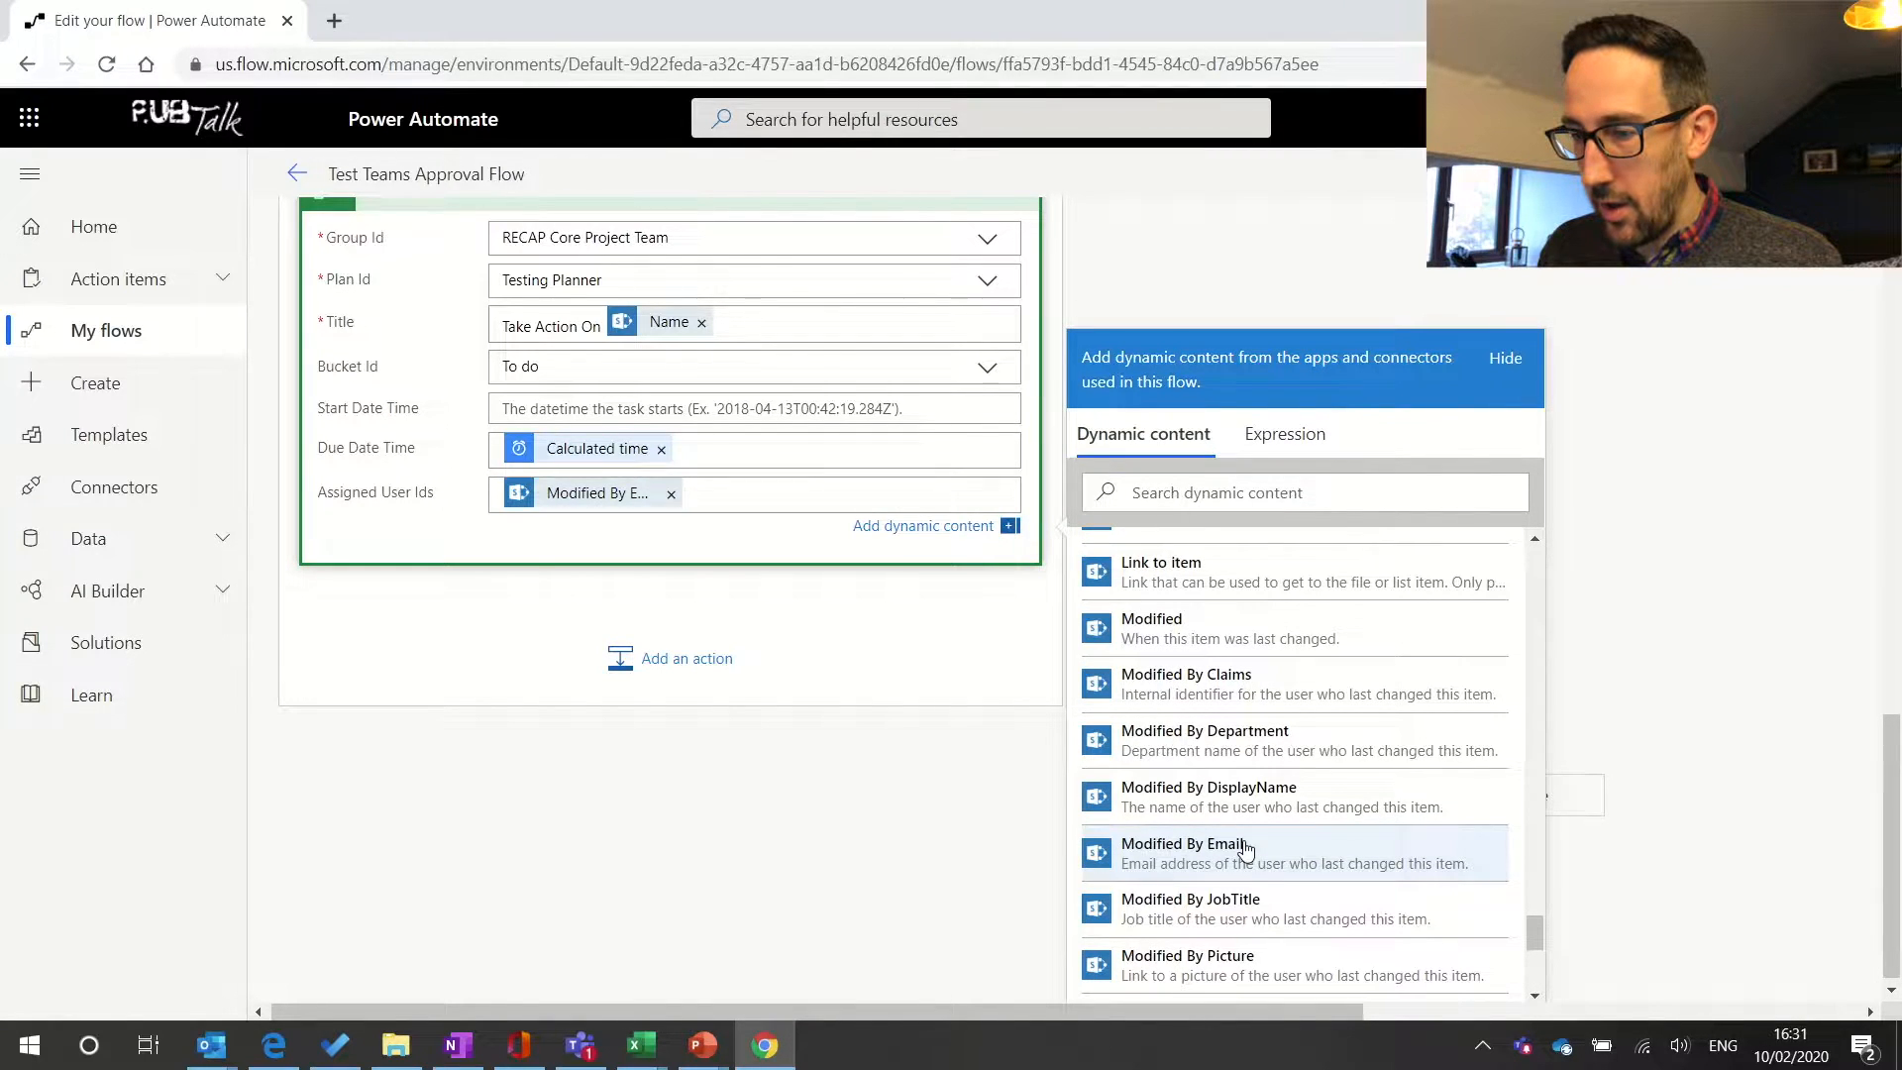
scroll(807, 565, "up", 5)
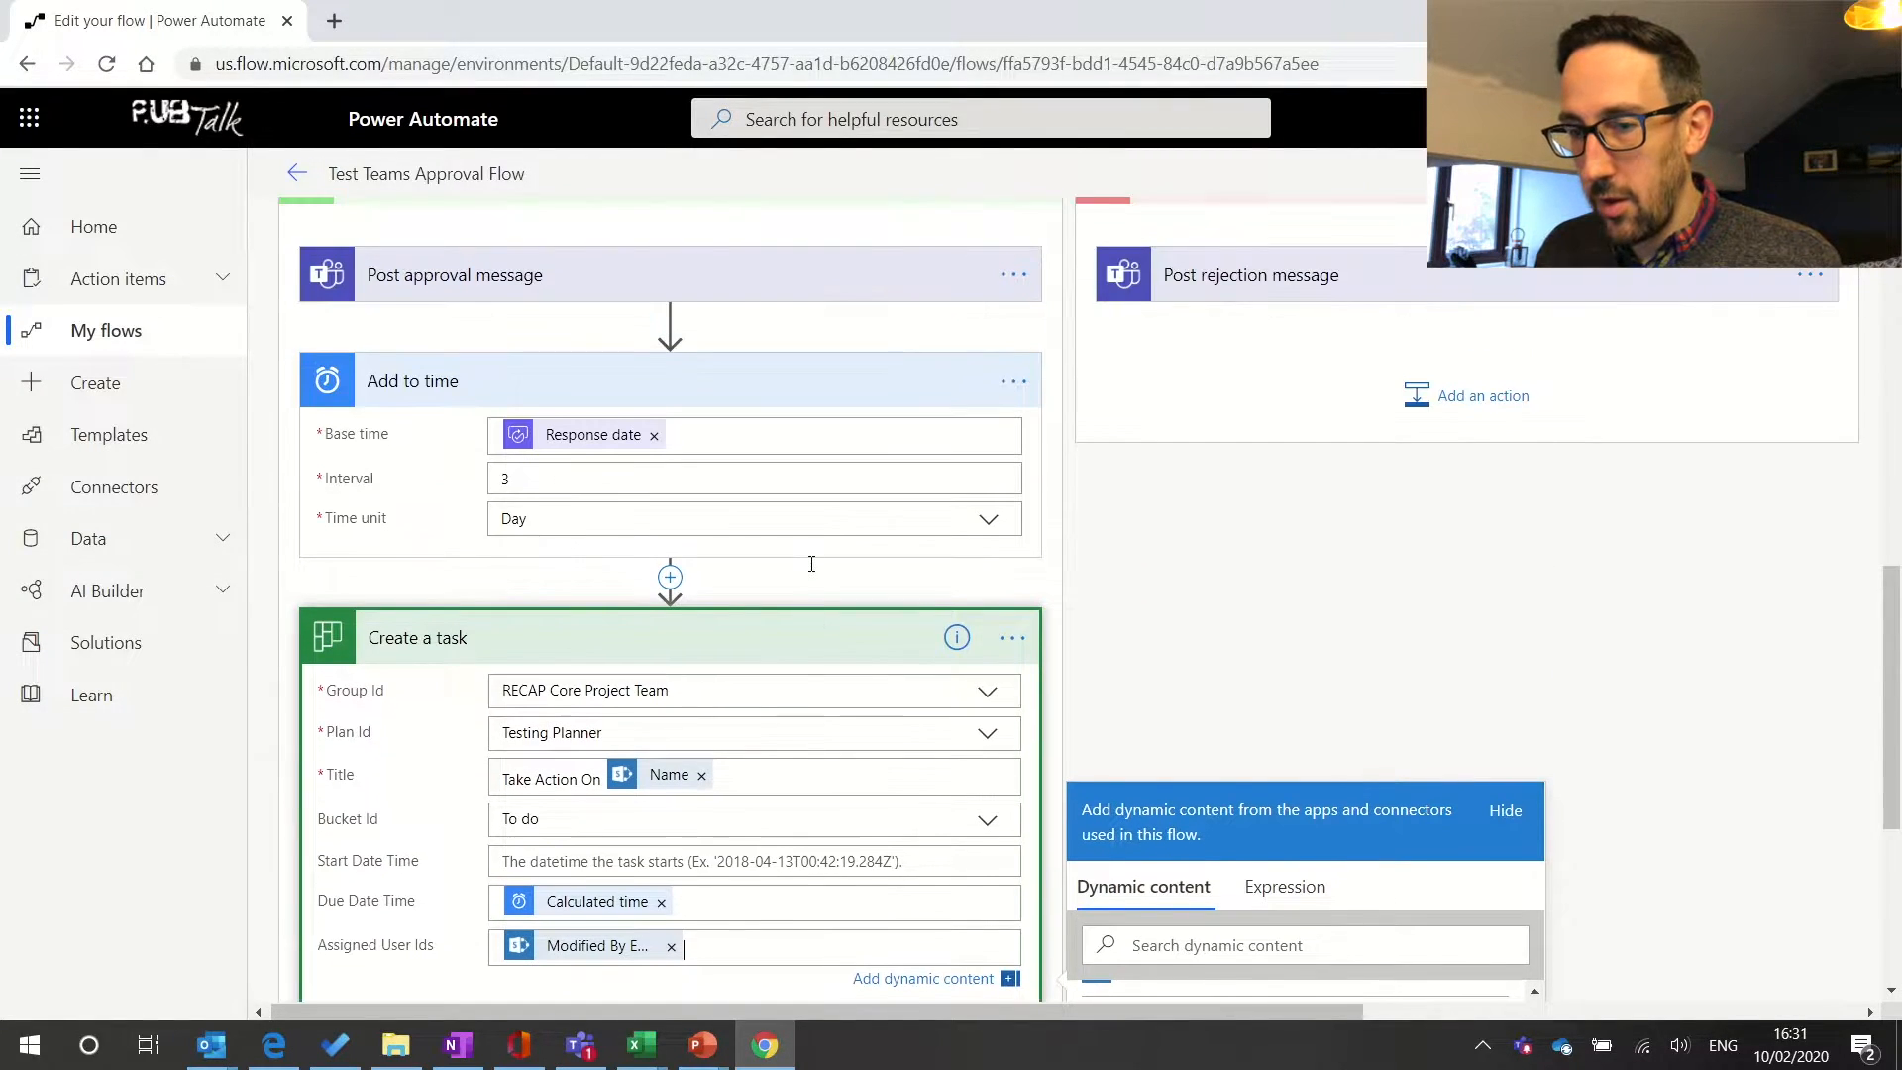
- Add a Planner "Update task details" action after Create a task in the If yes branch
scroll(758, 590, "down", 3)
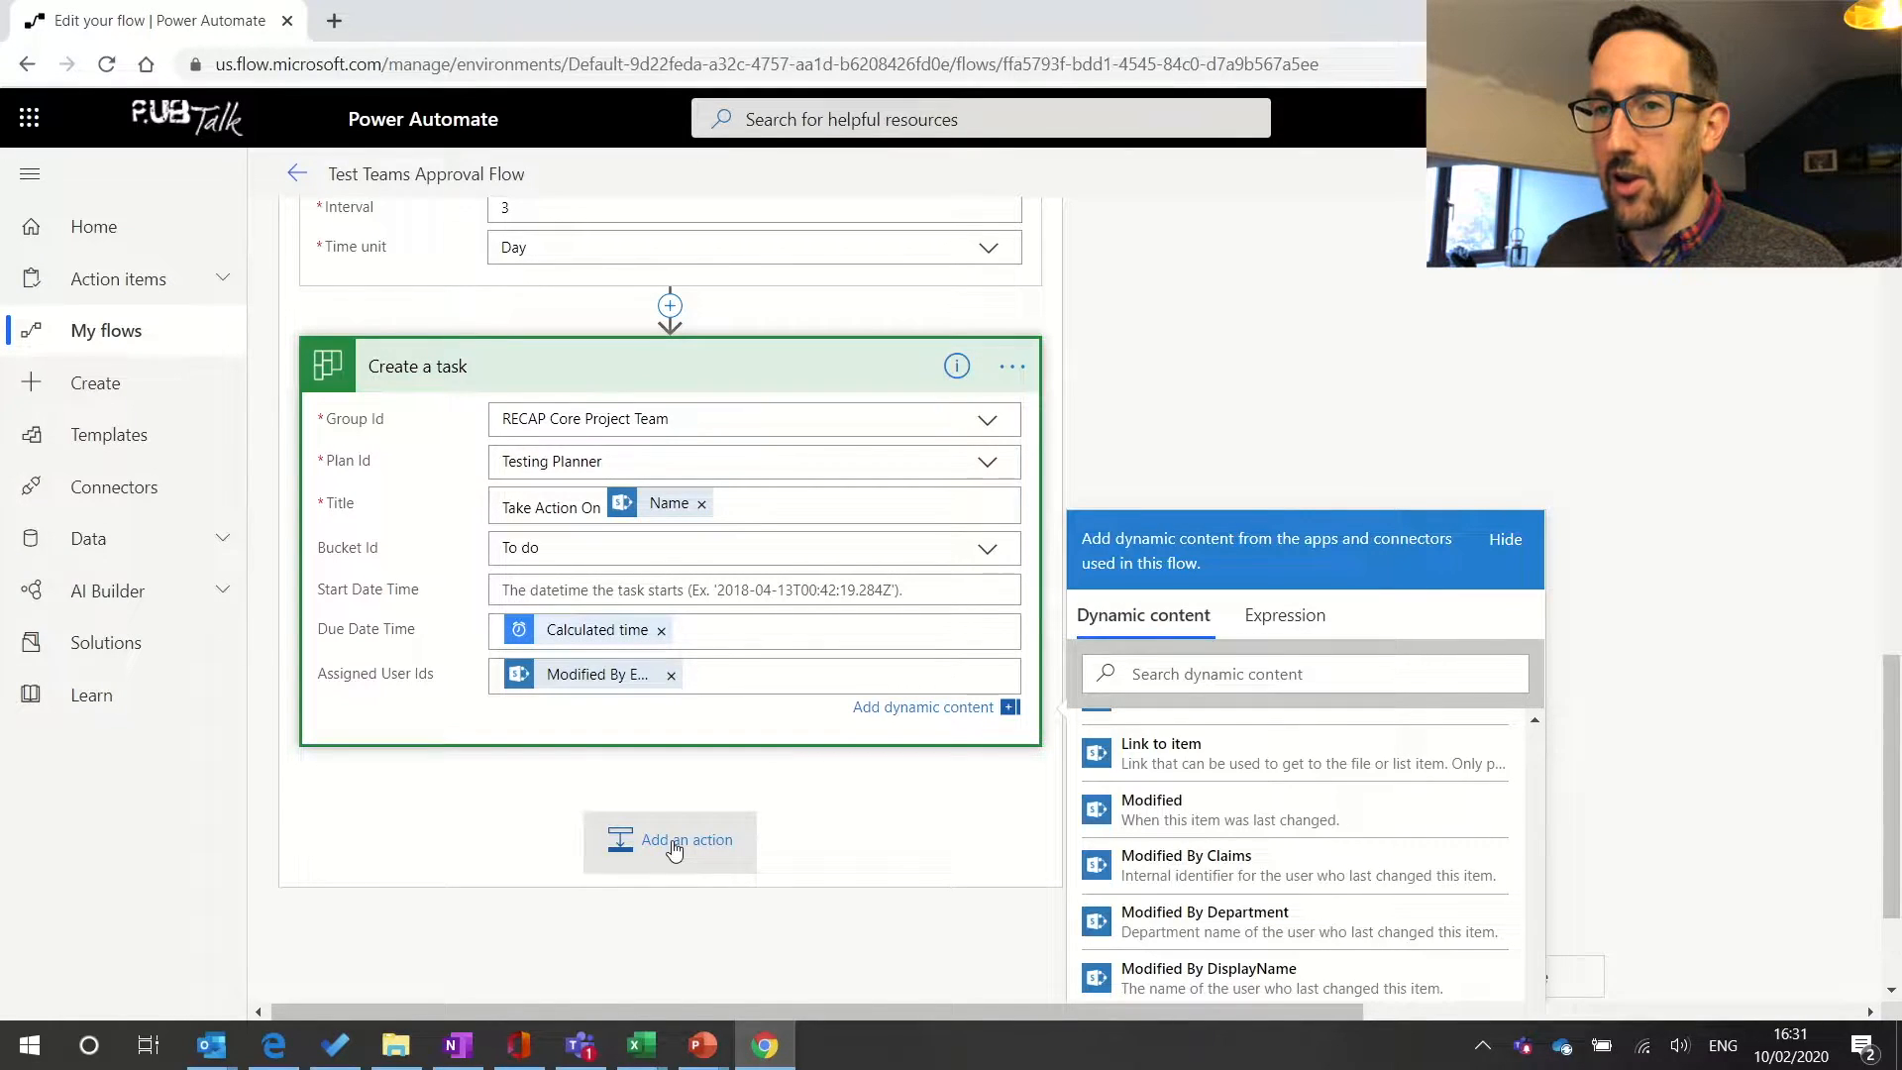
scroll(674, 851, "down", 1)
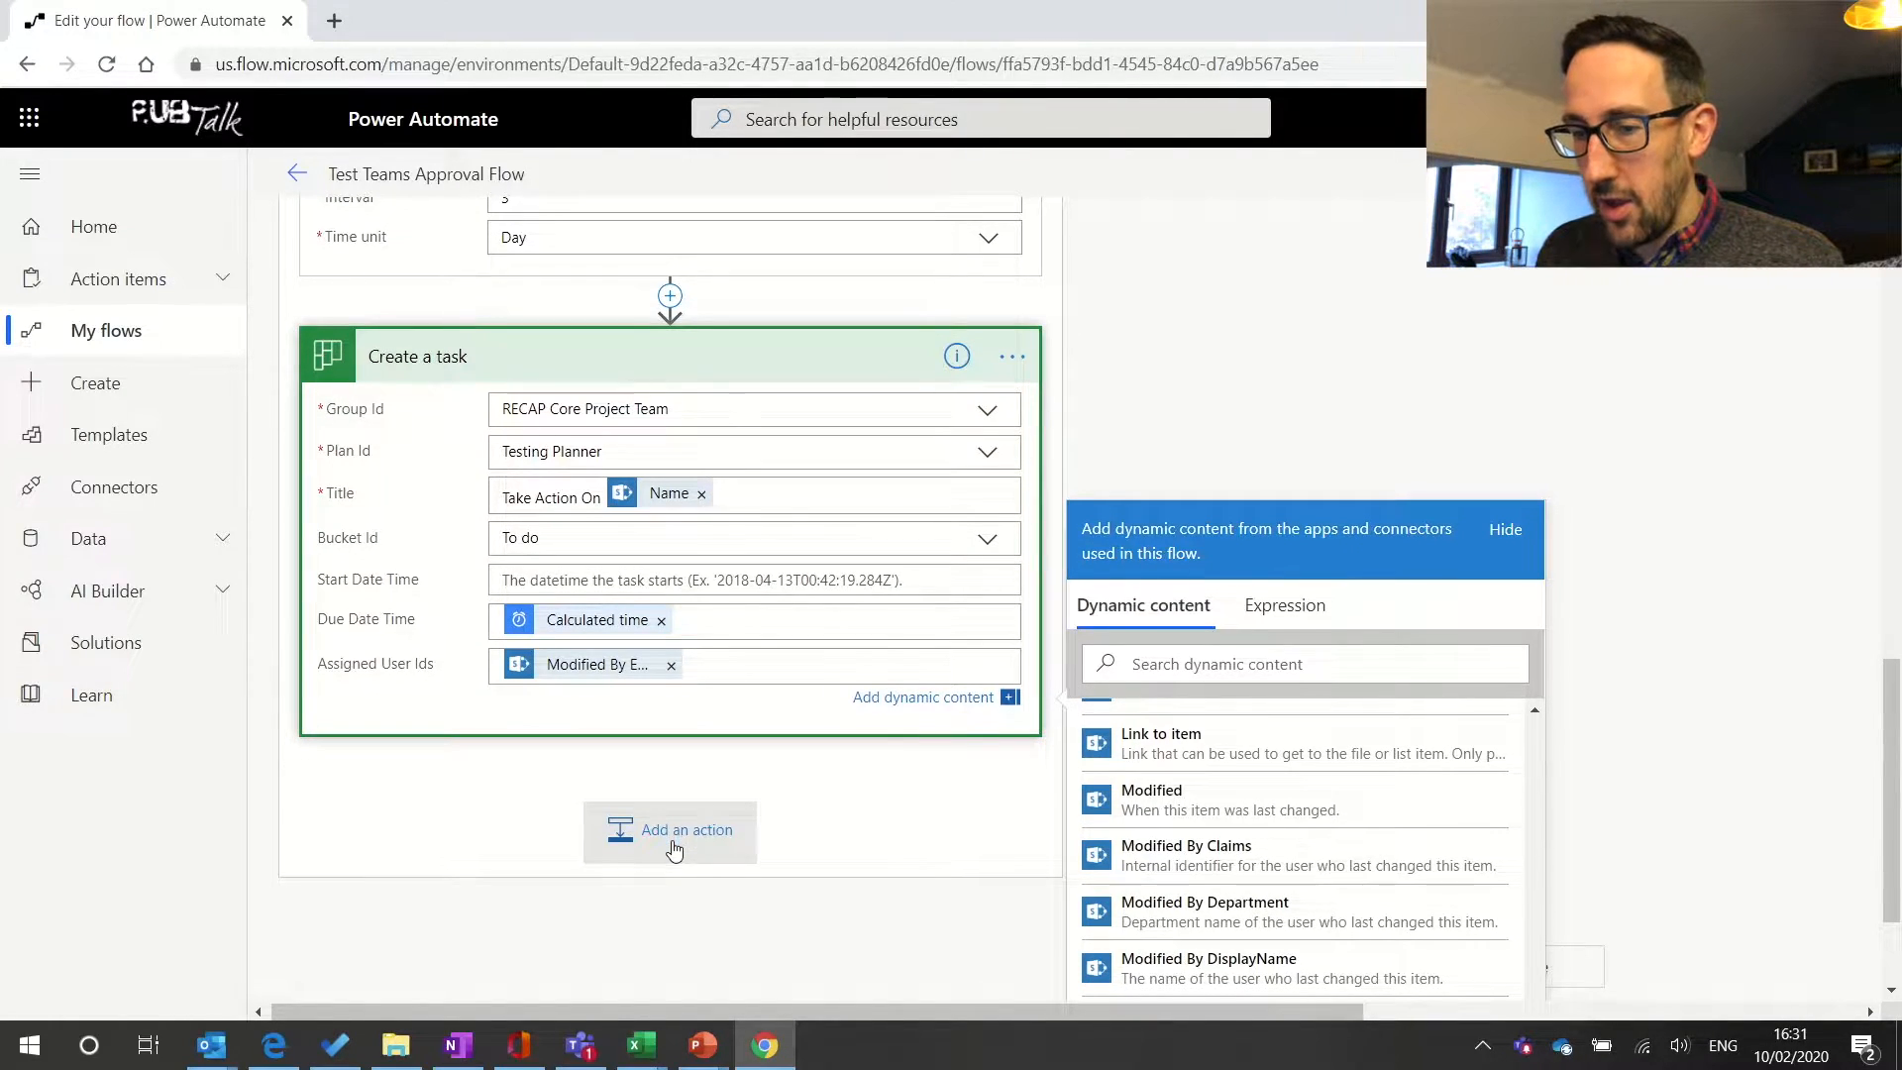
left_click(673, 840)
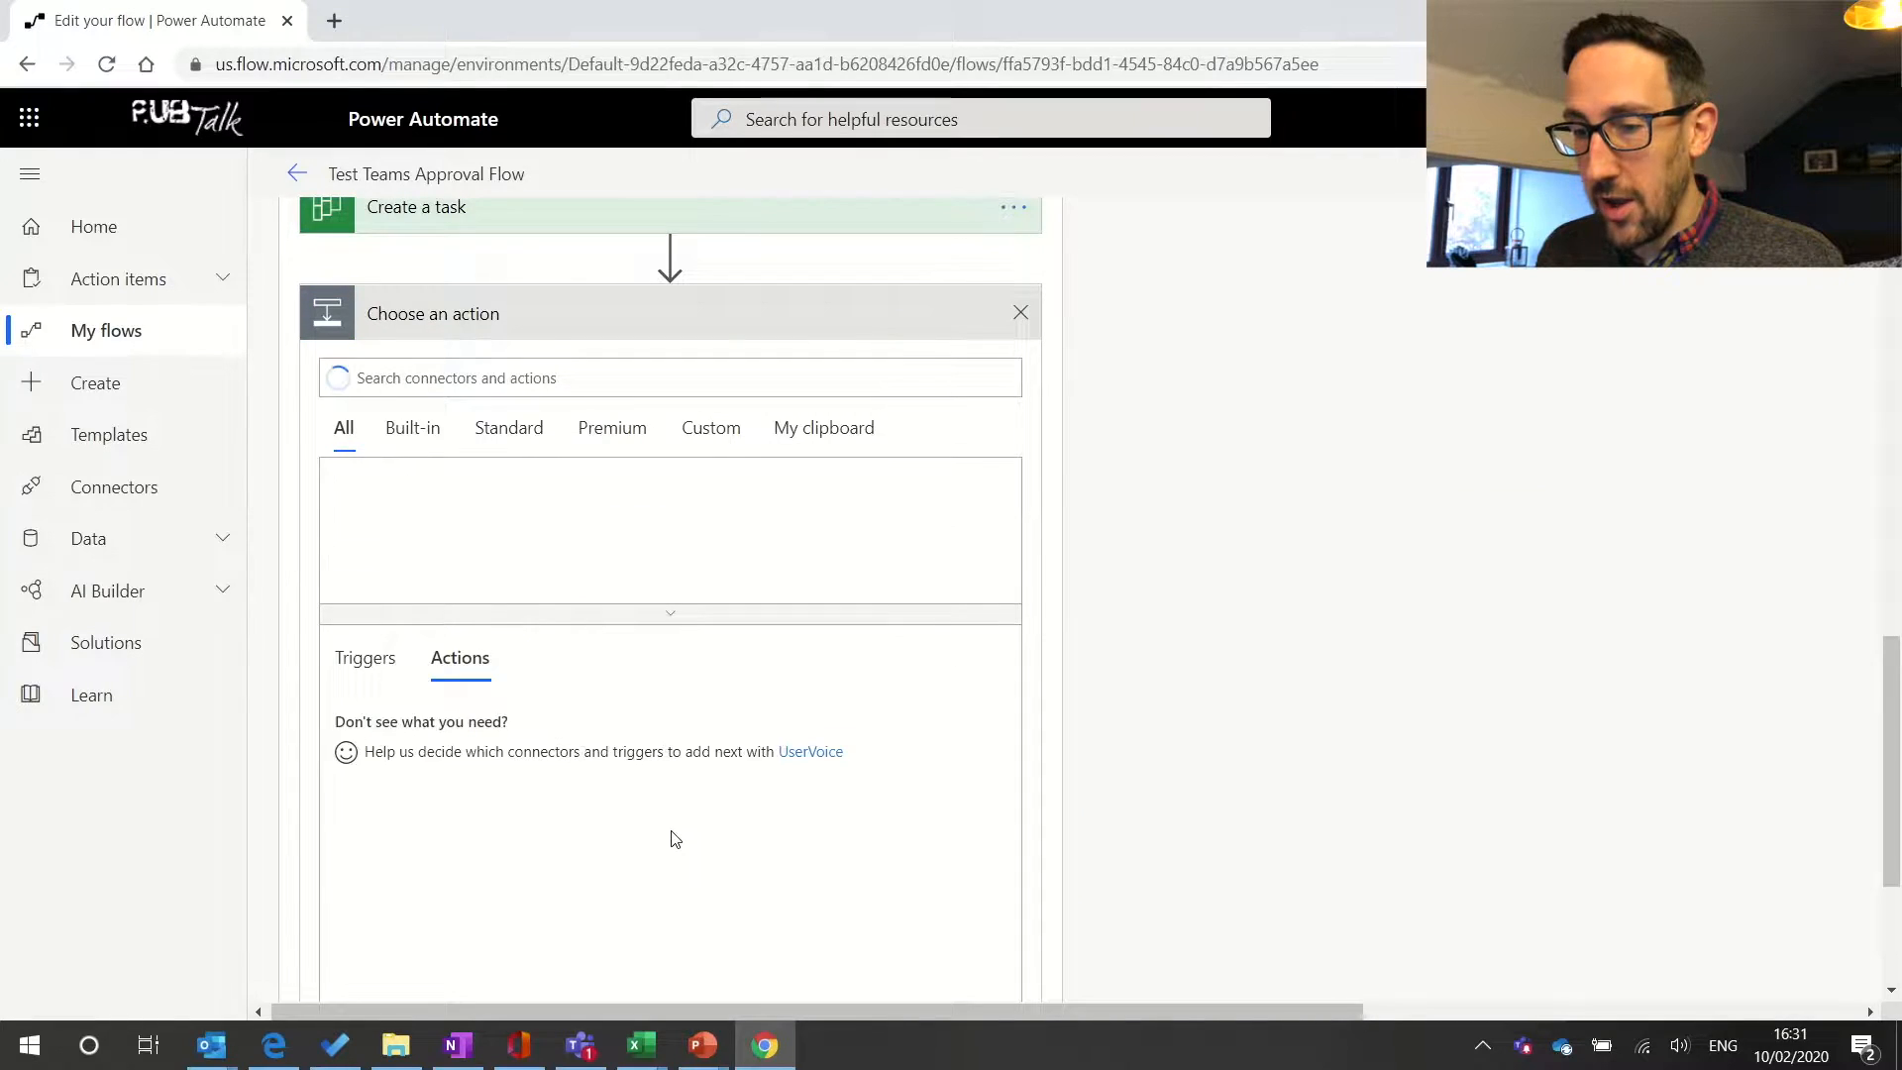
type("planner")
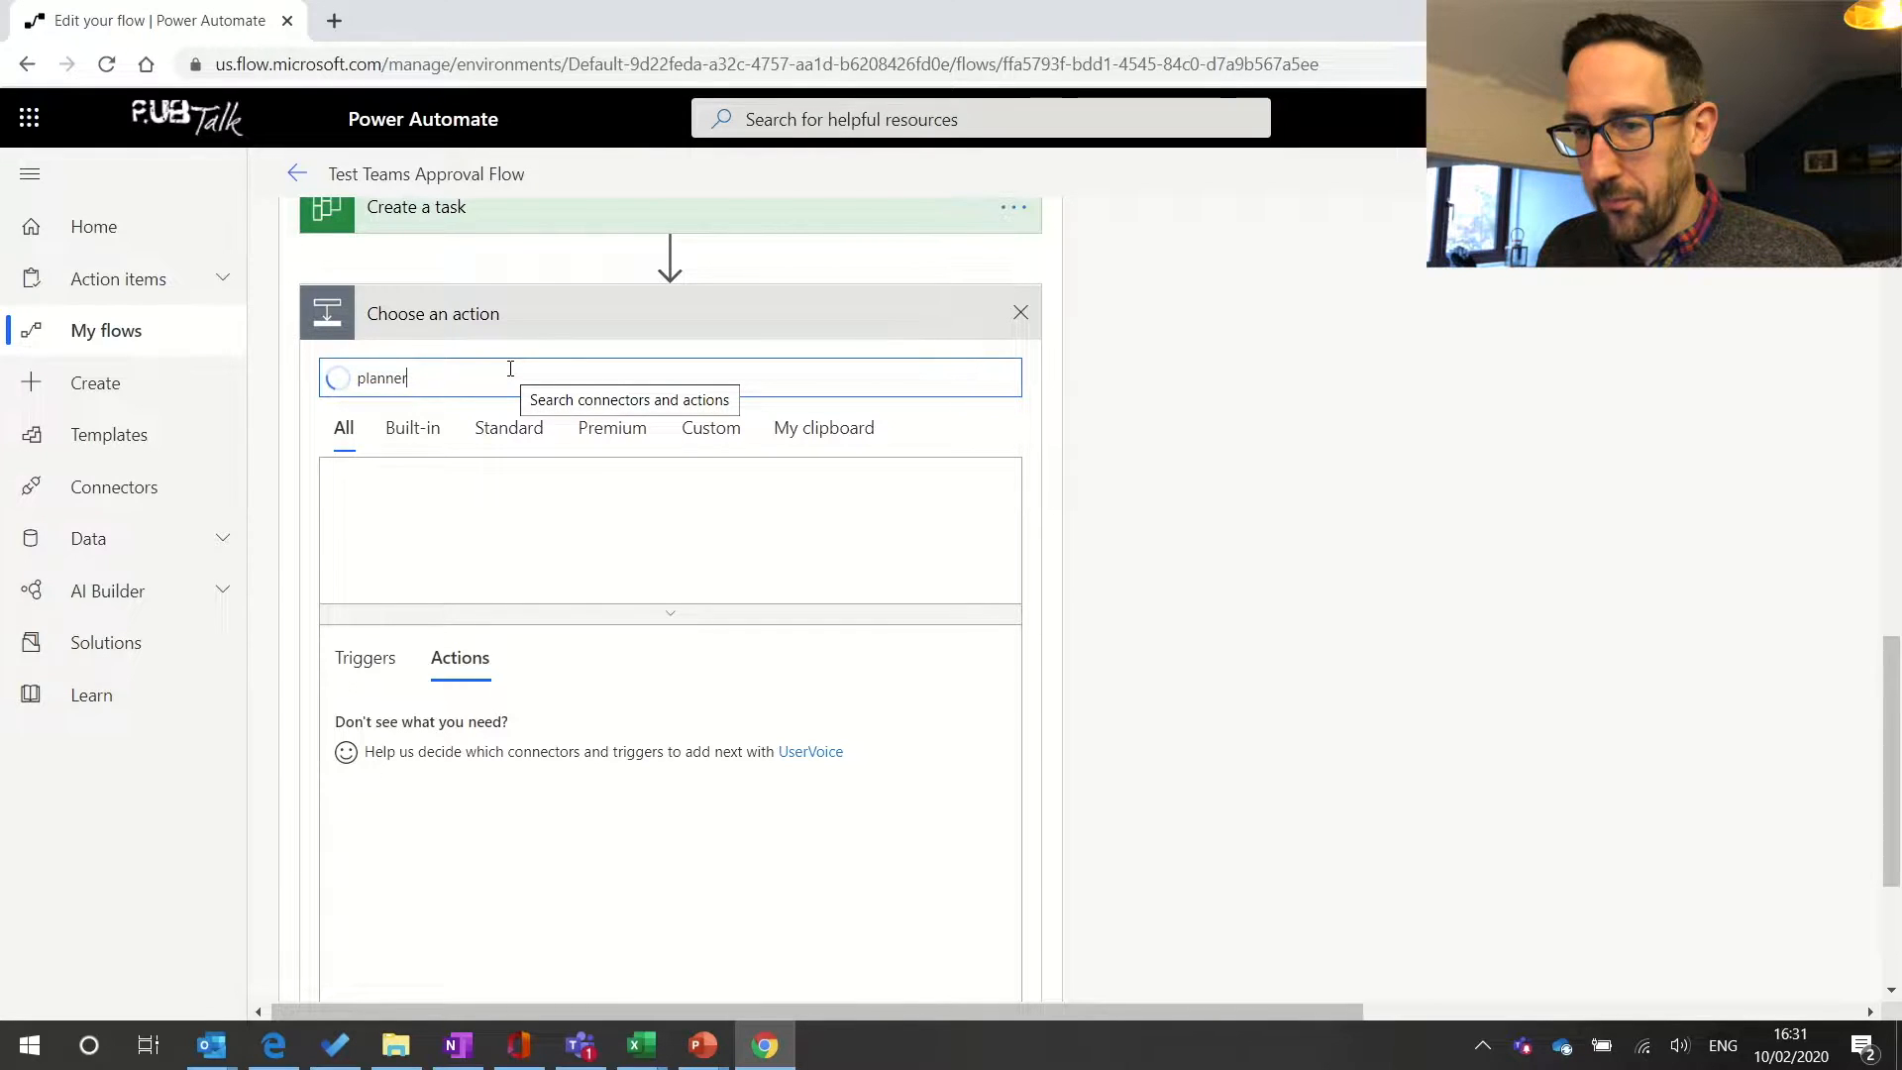
left_click(382, 515)
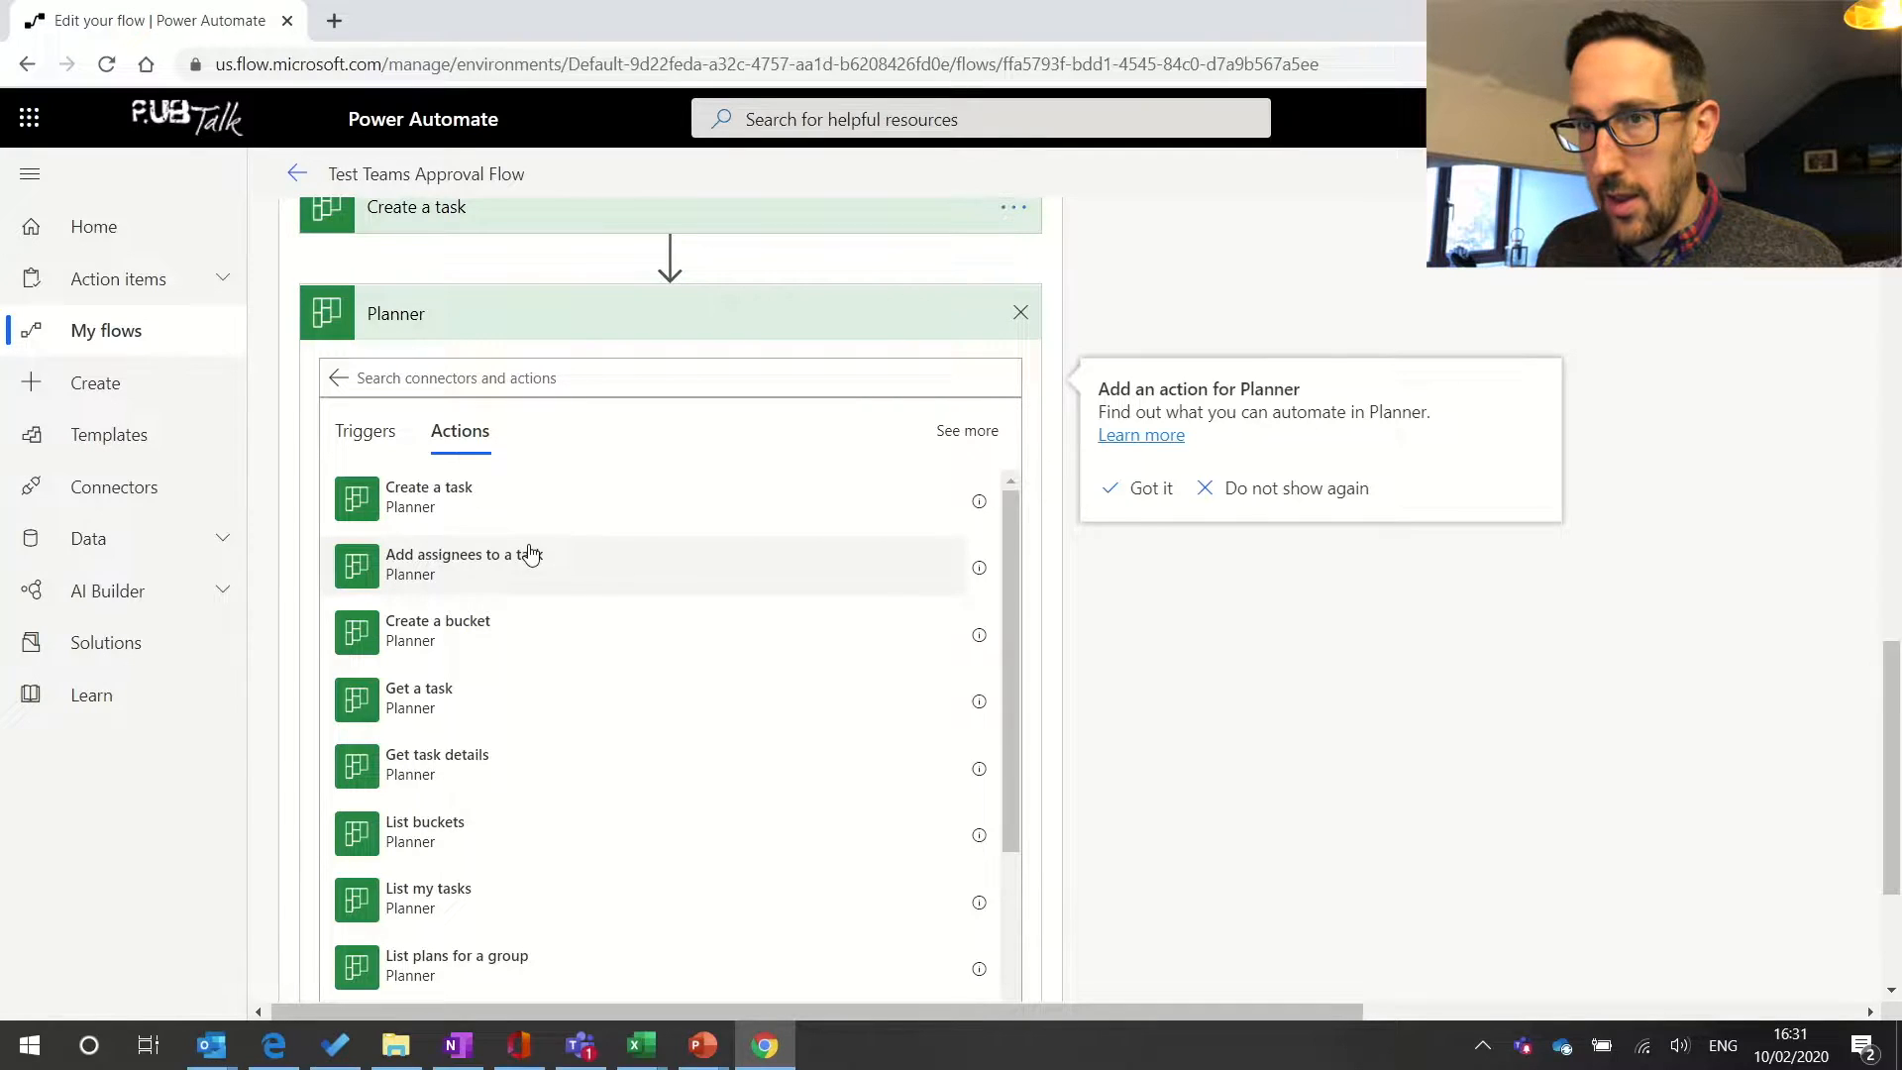
scroll(531, 554, "down", 5)
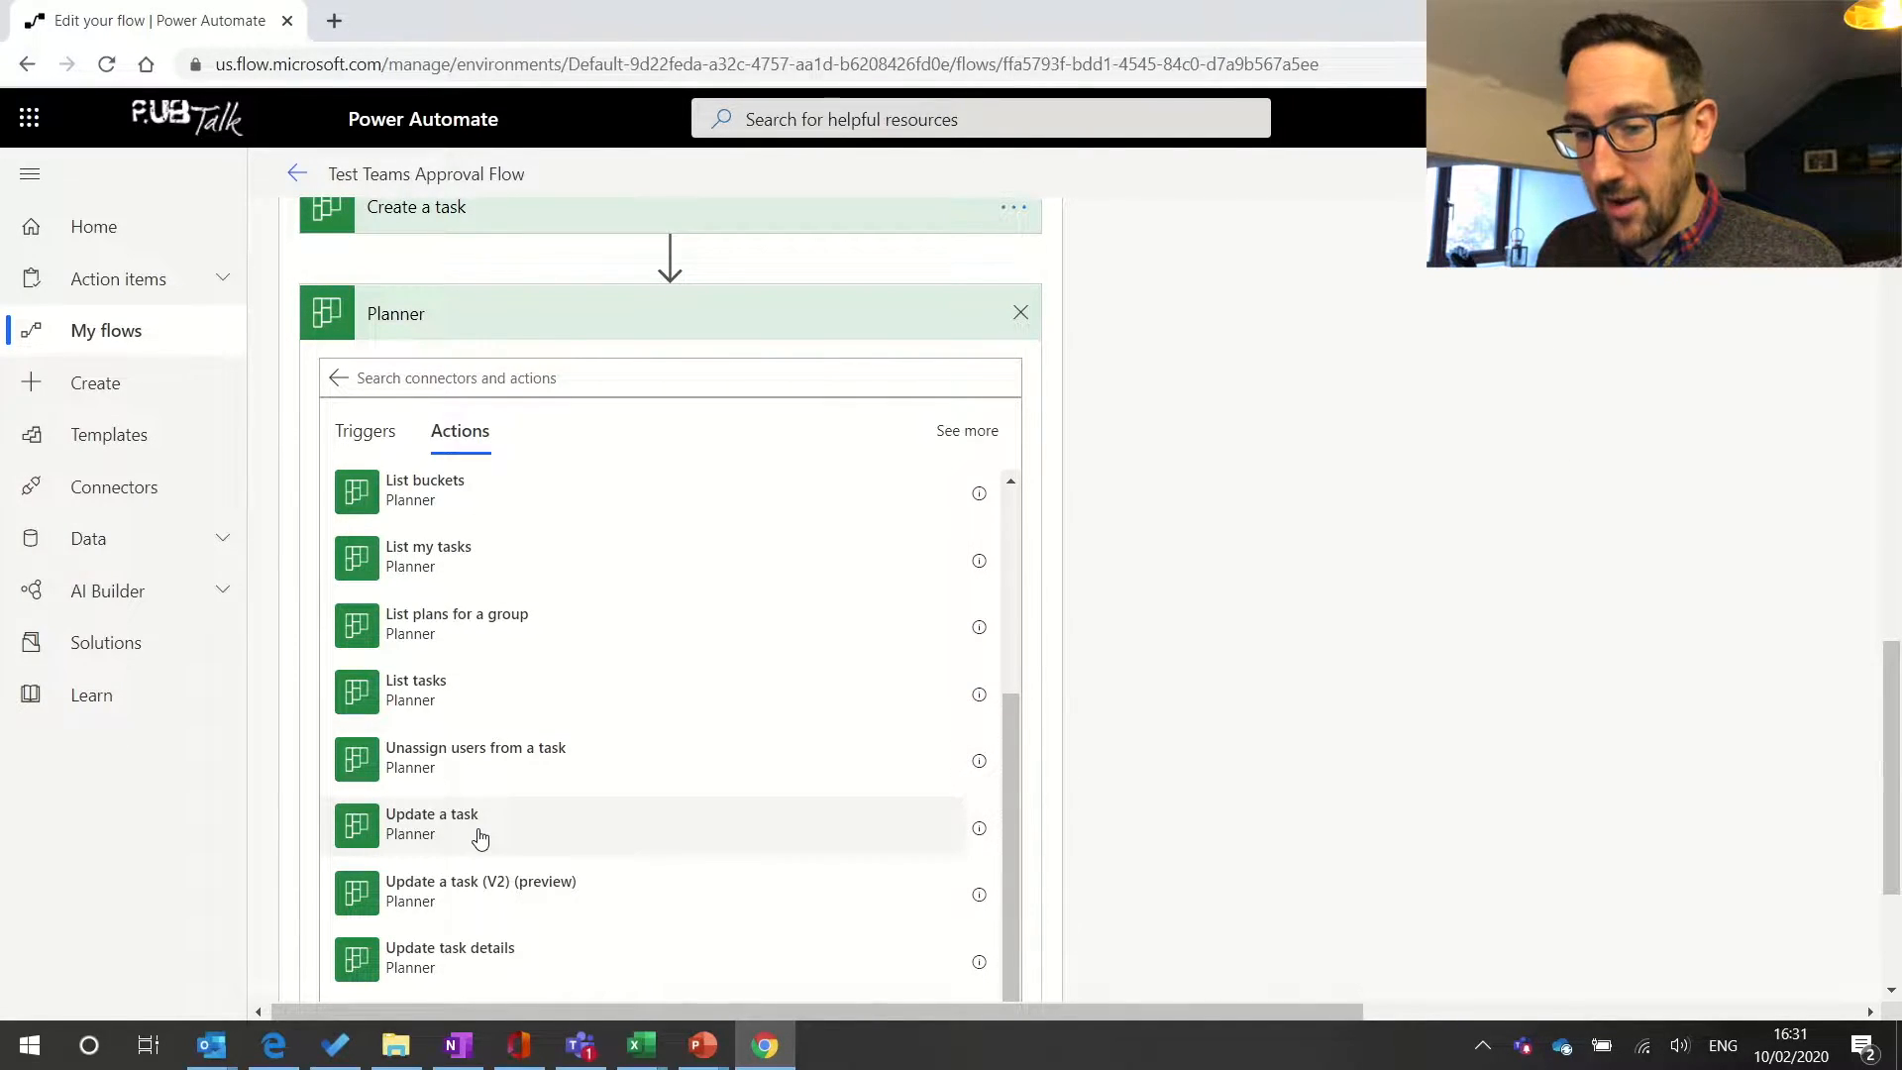
scroll(479, 836, "down", 1)
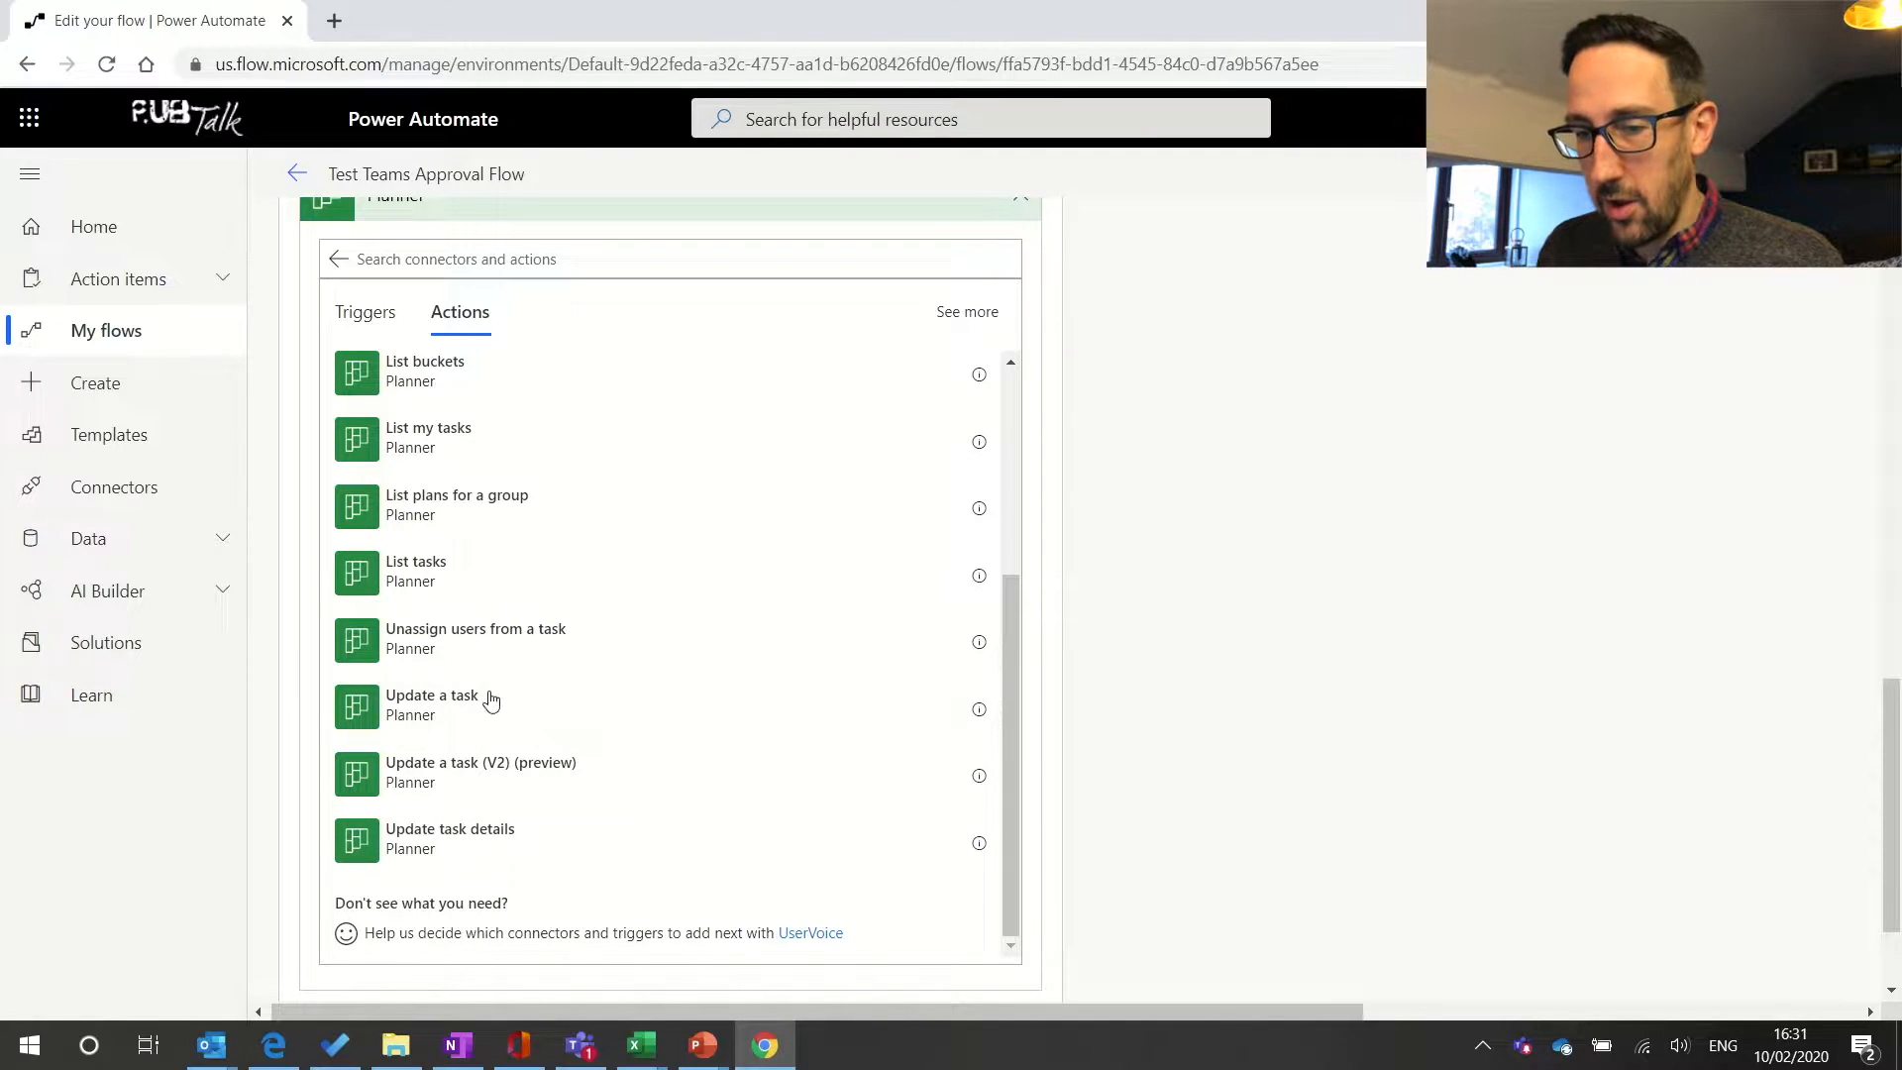
left_click(488, 849)
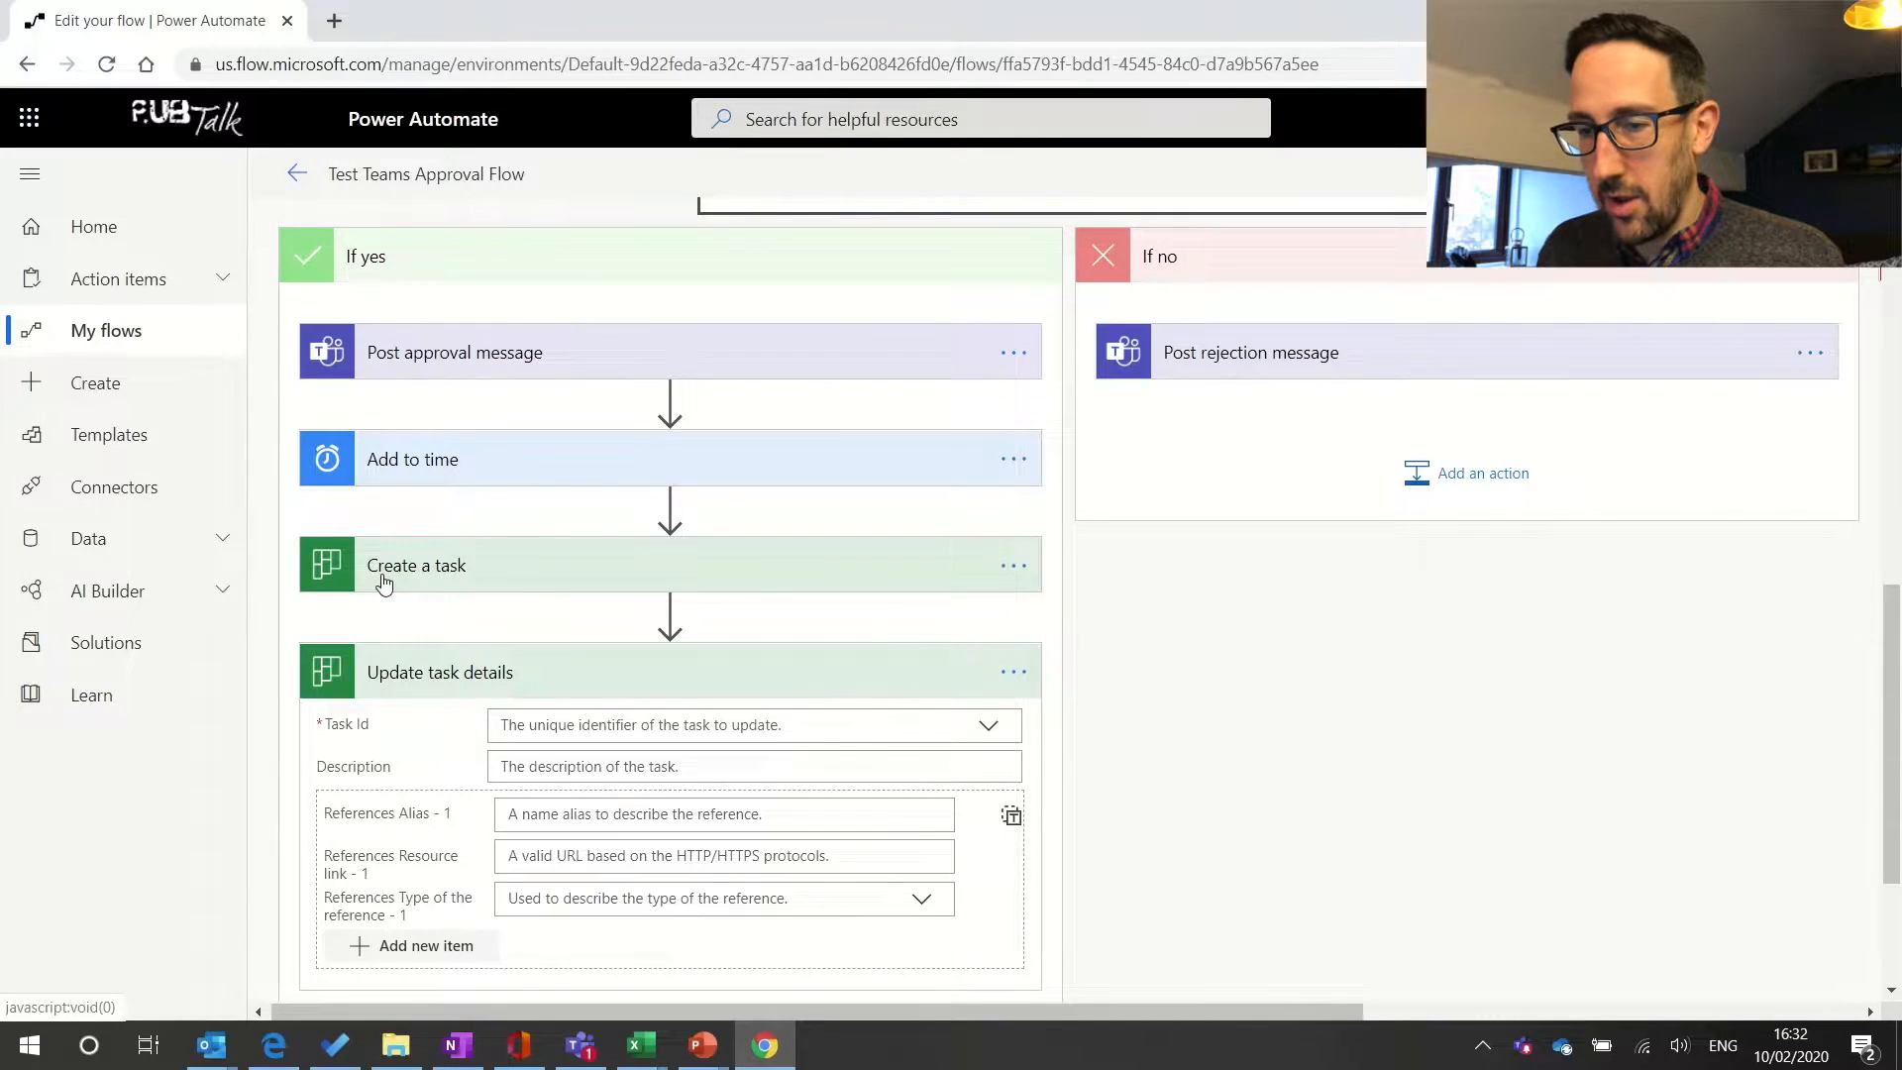
- Set the Task Id of Update task details to a custom value using the Id dynamic content from Create a task
scroll(383, 581, "down", 2)
left_click(724, 471)
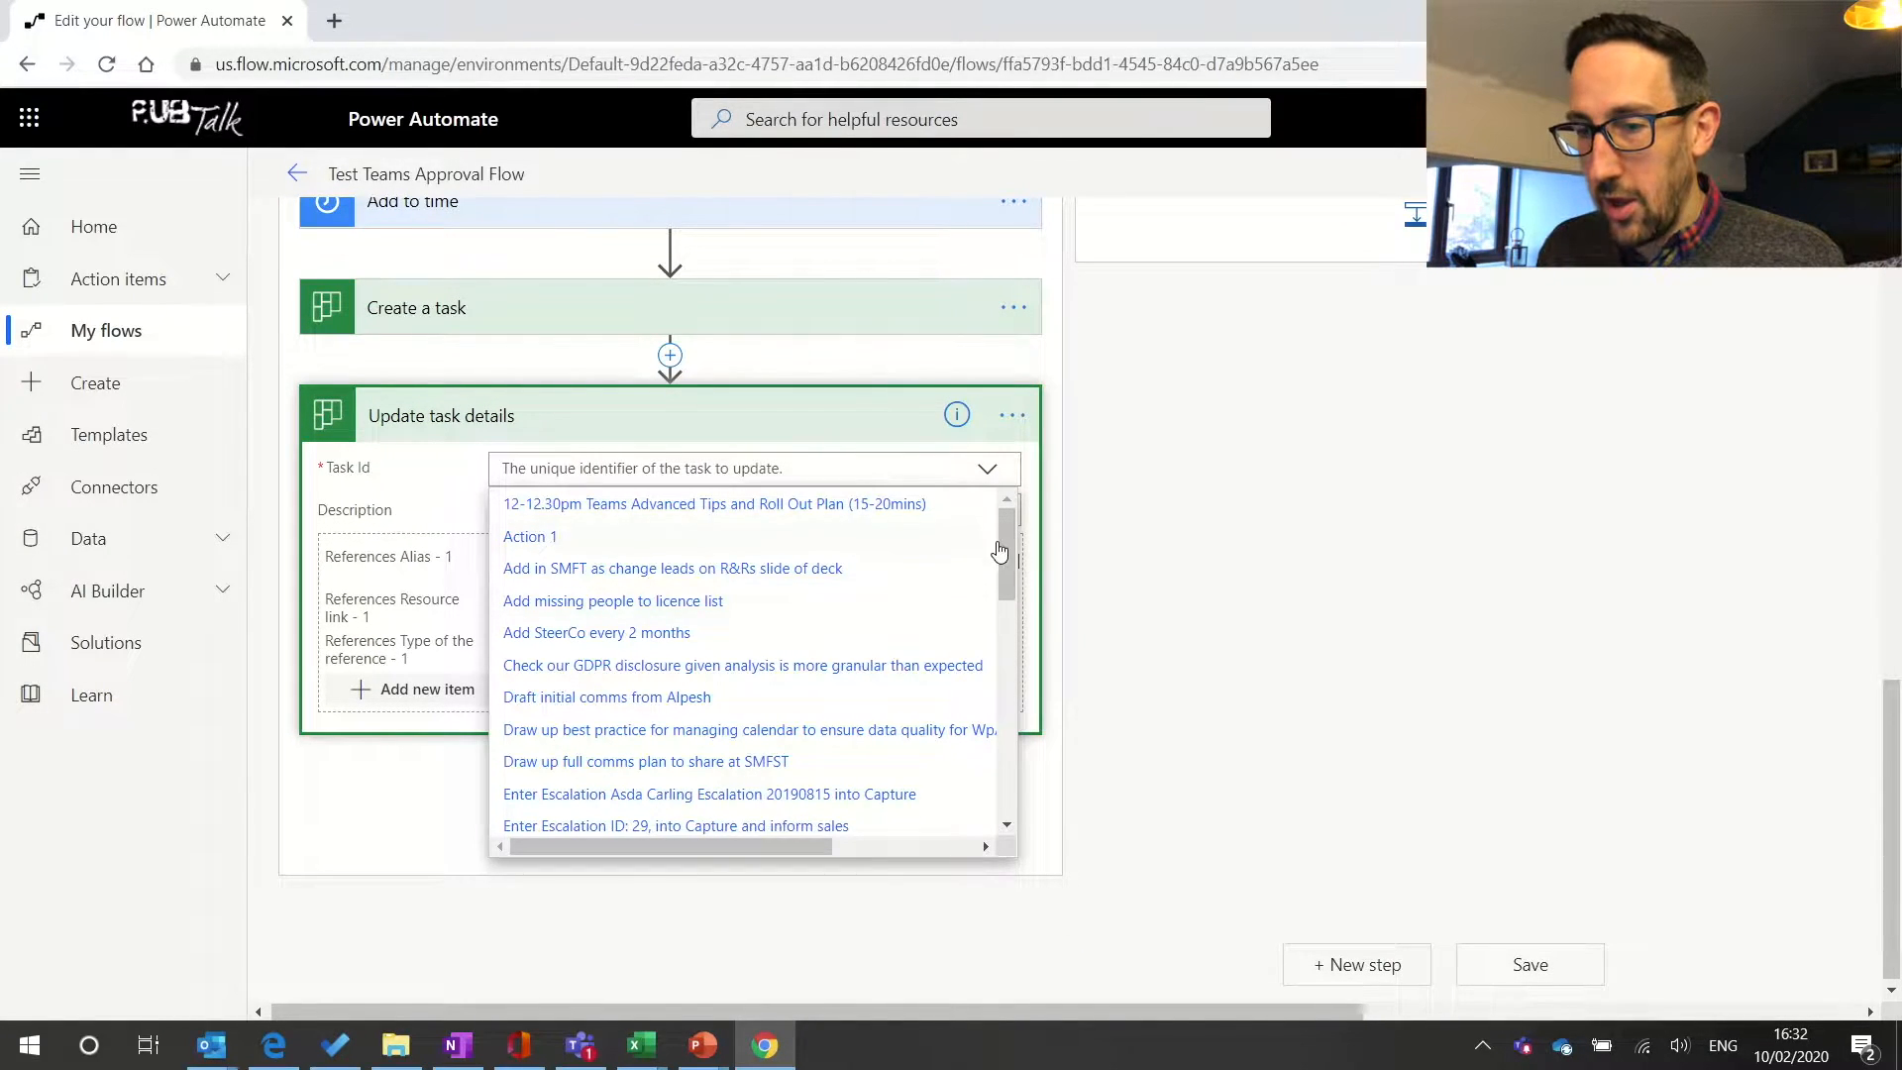
left_click_drag(1006, 538, 1002, 762)
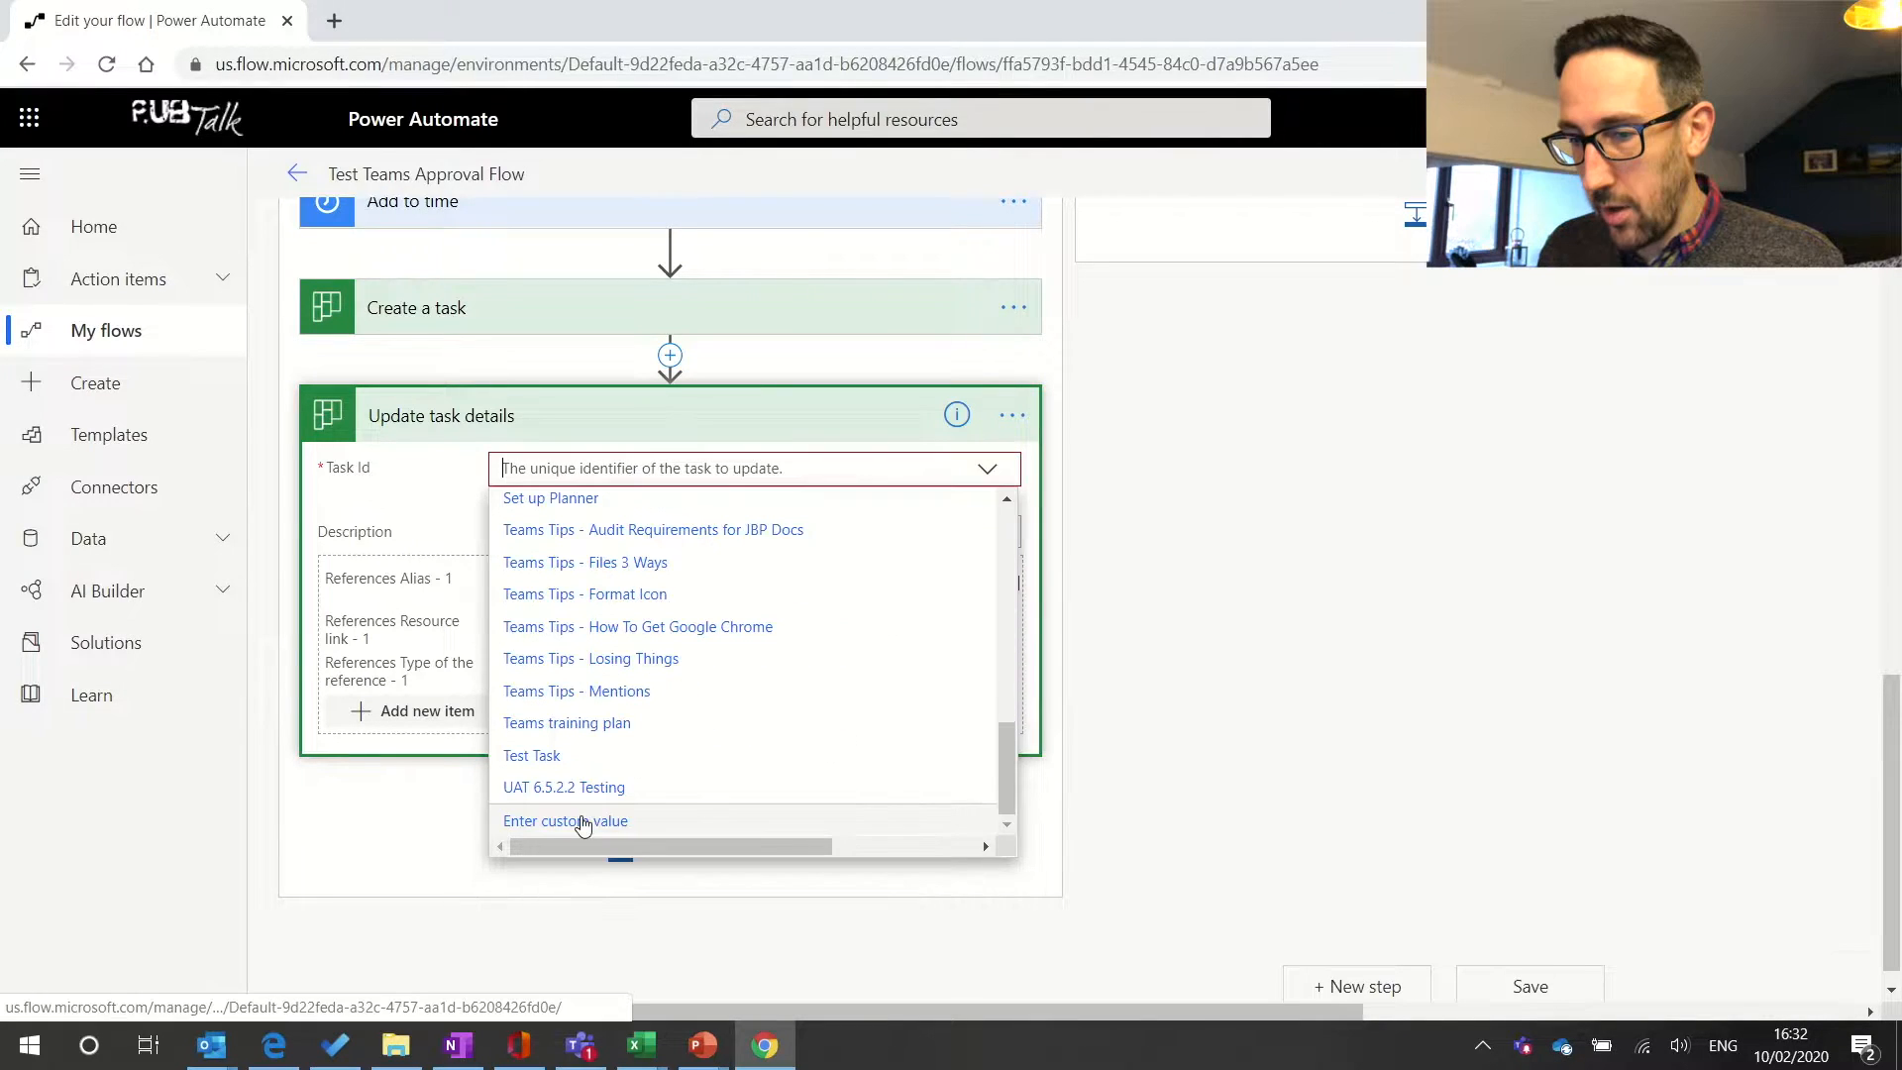
left_click(582, 824)
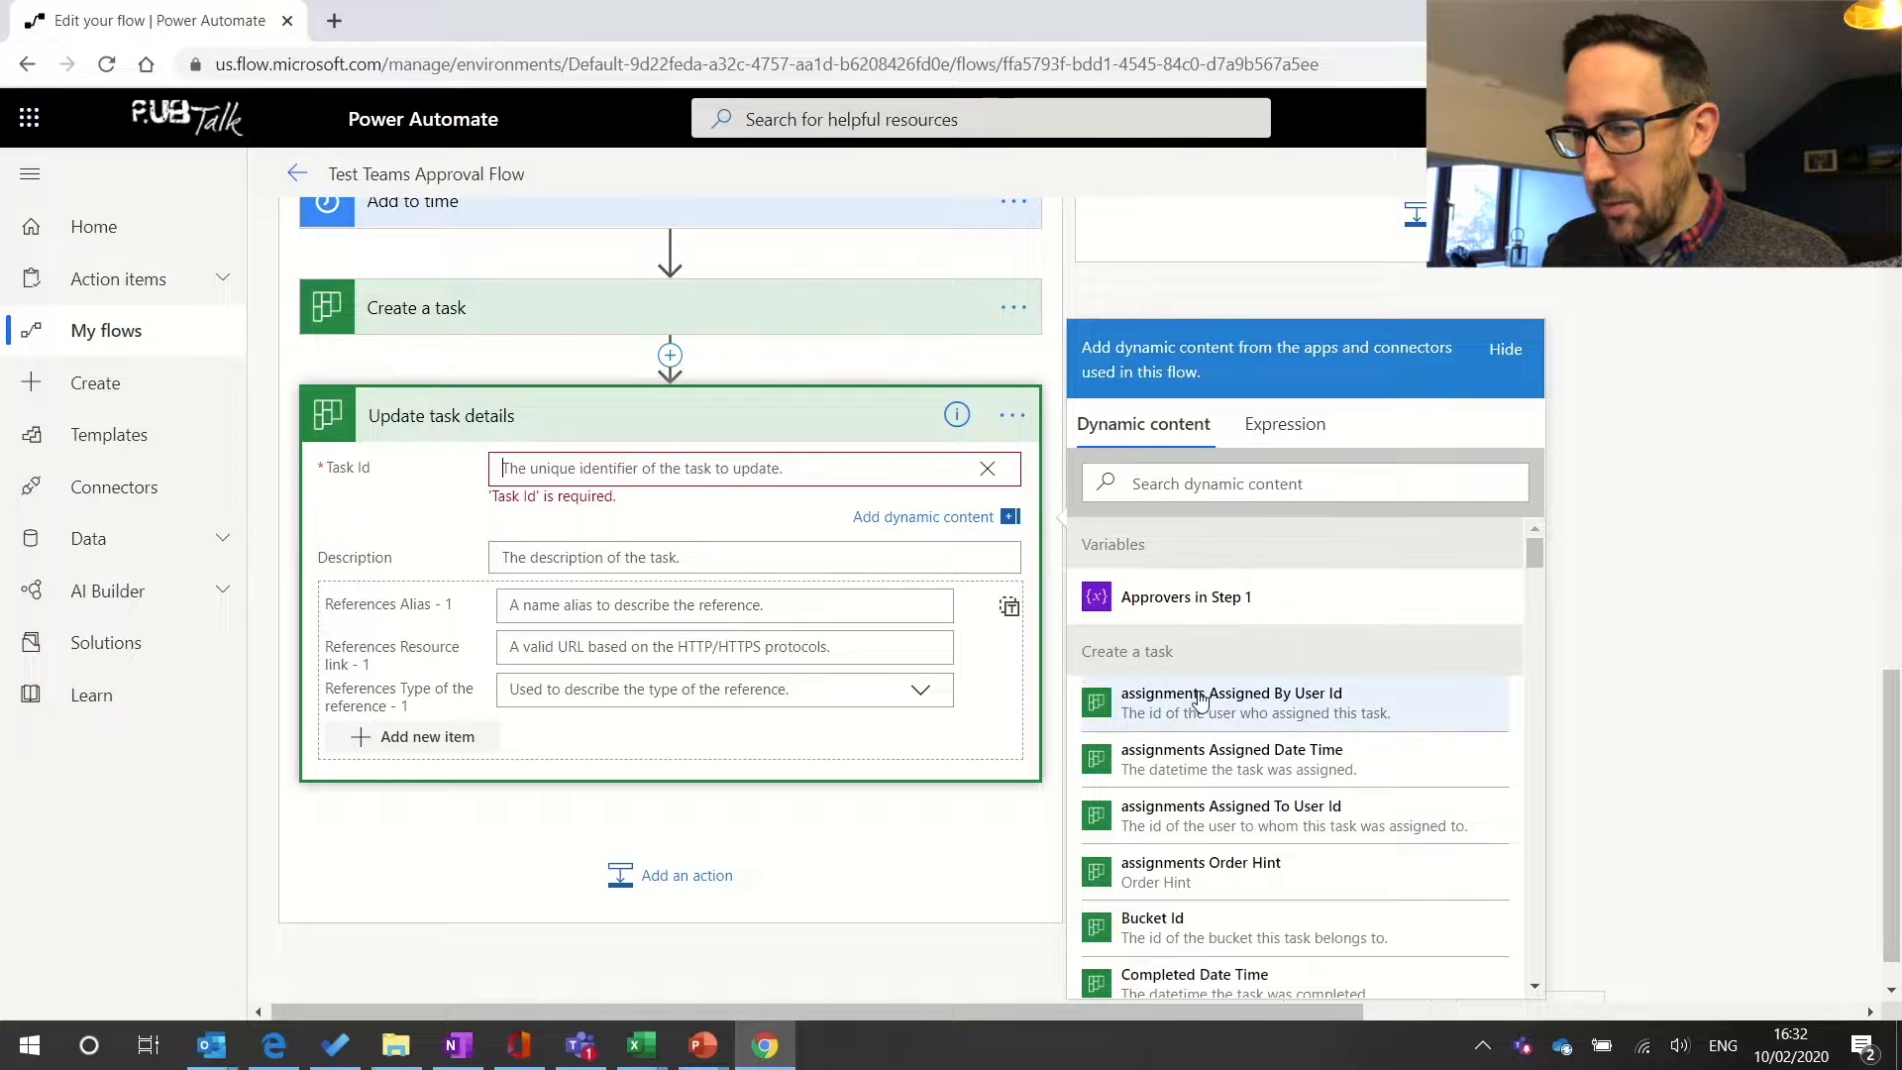
scroll(1282, 713, "down", 1)
scroll(1282, 713, "down", 1)
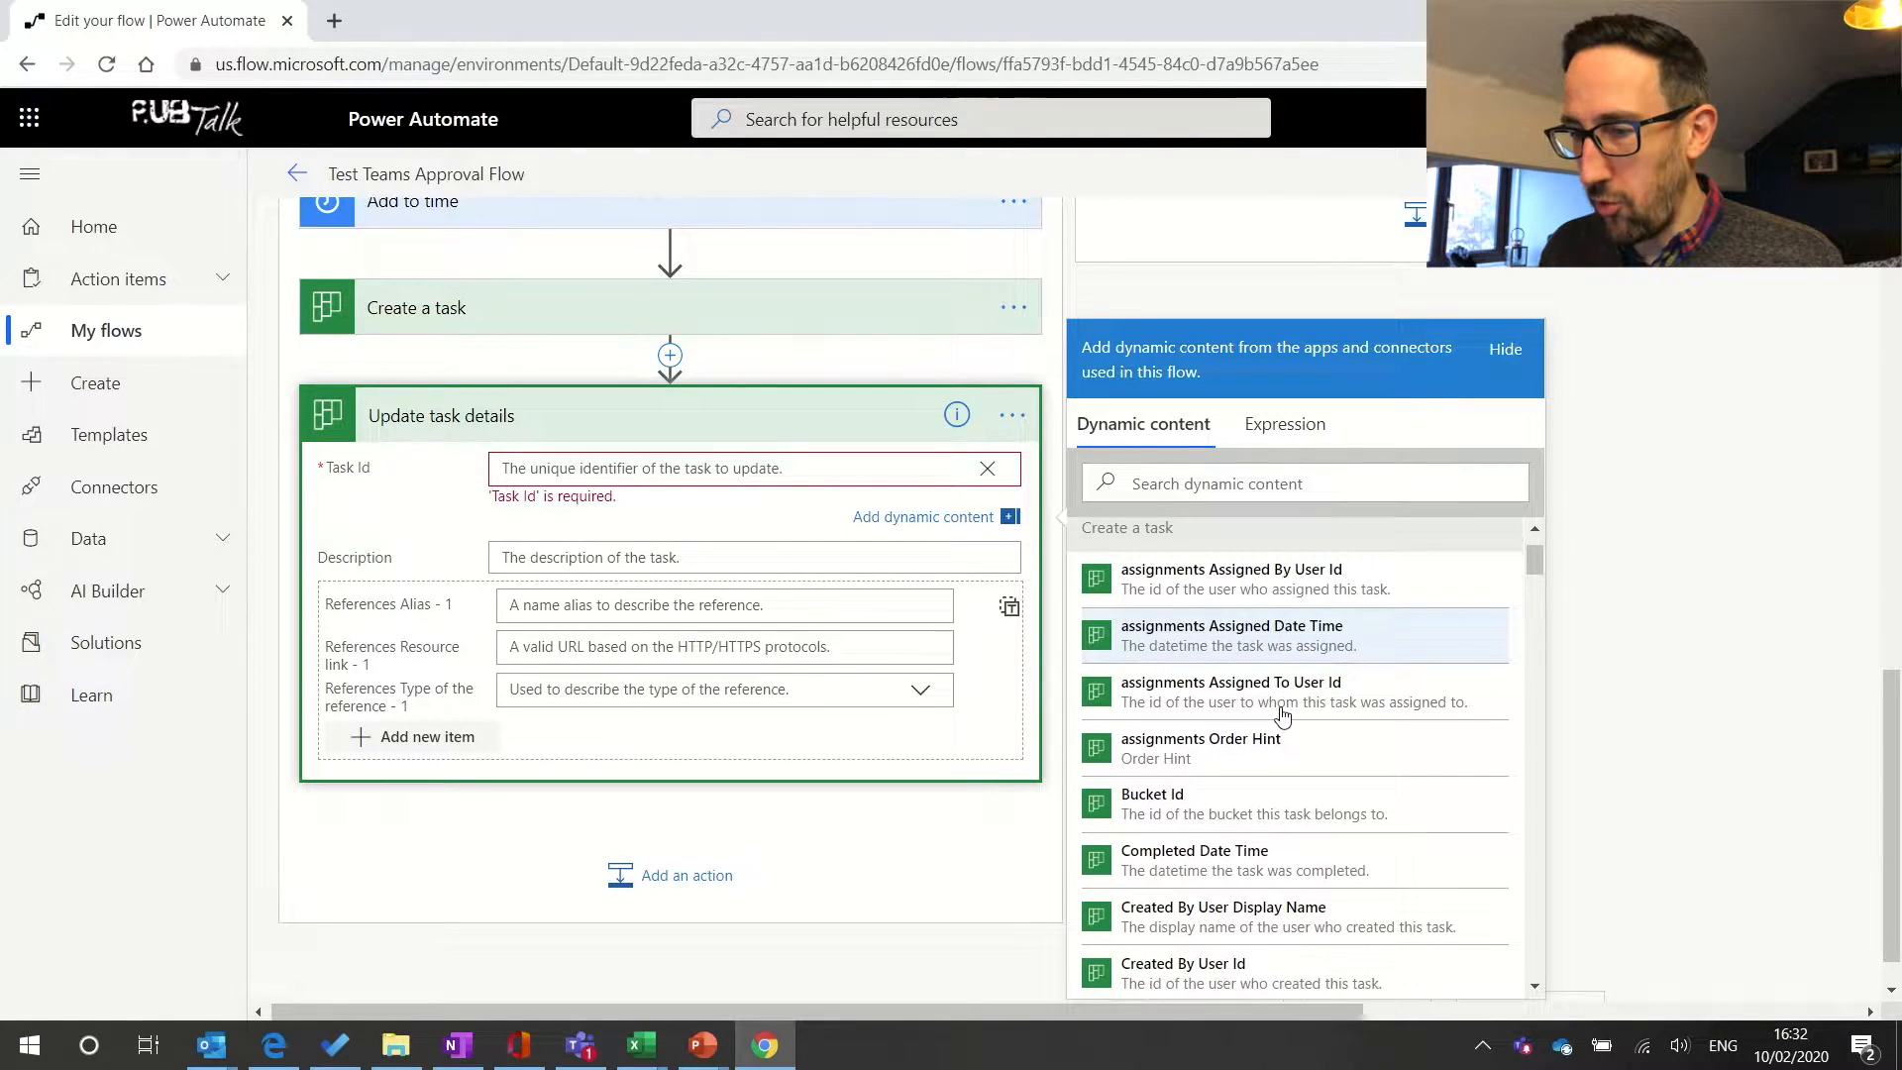
scroll(1281, 714, "down", 5)
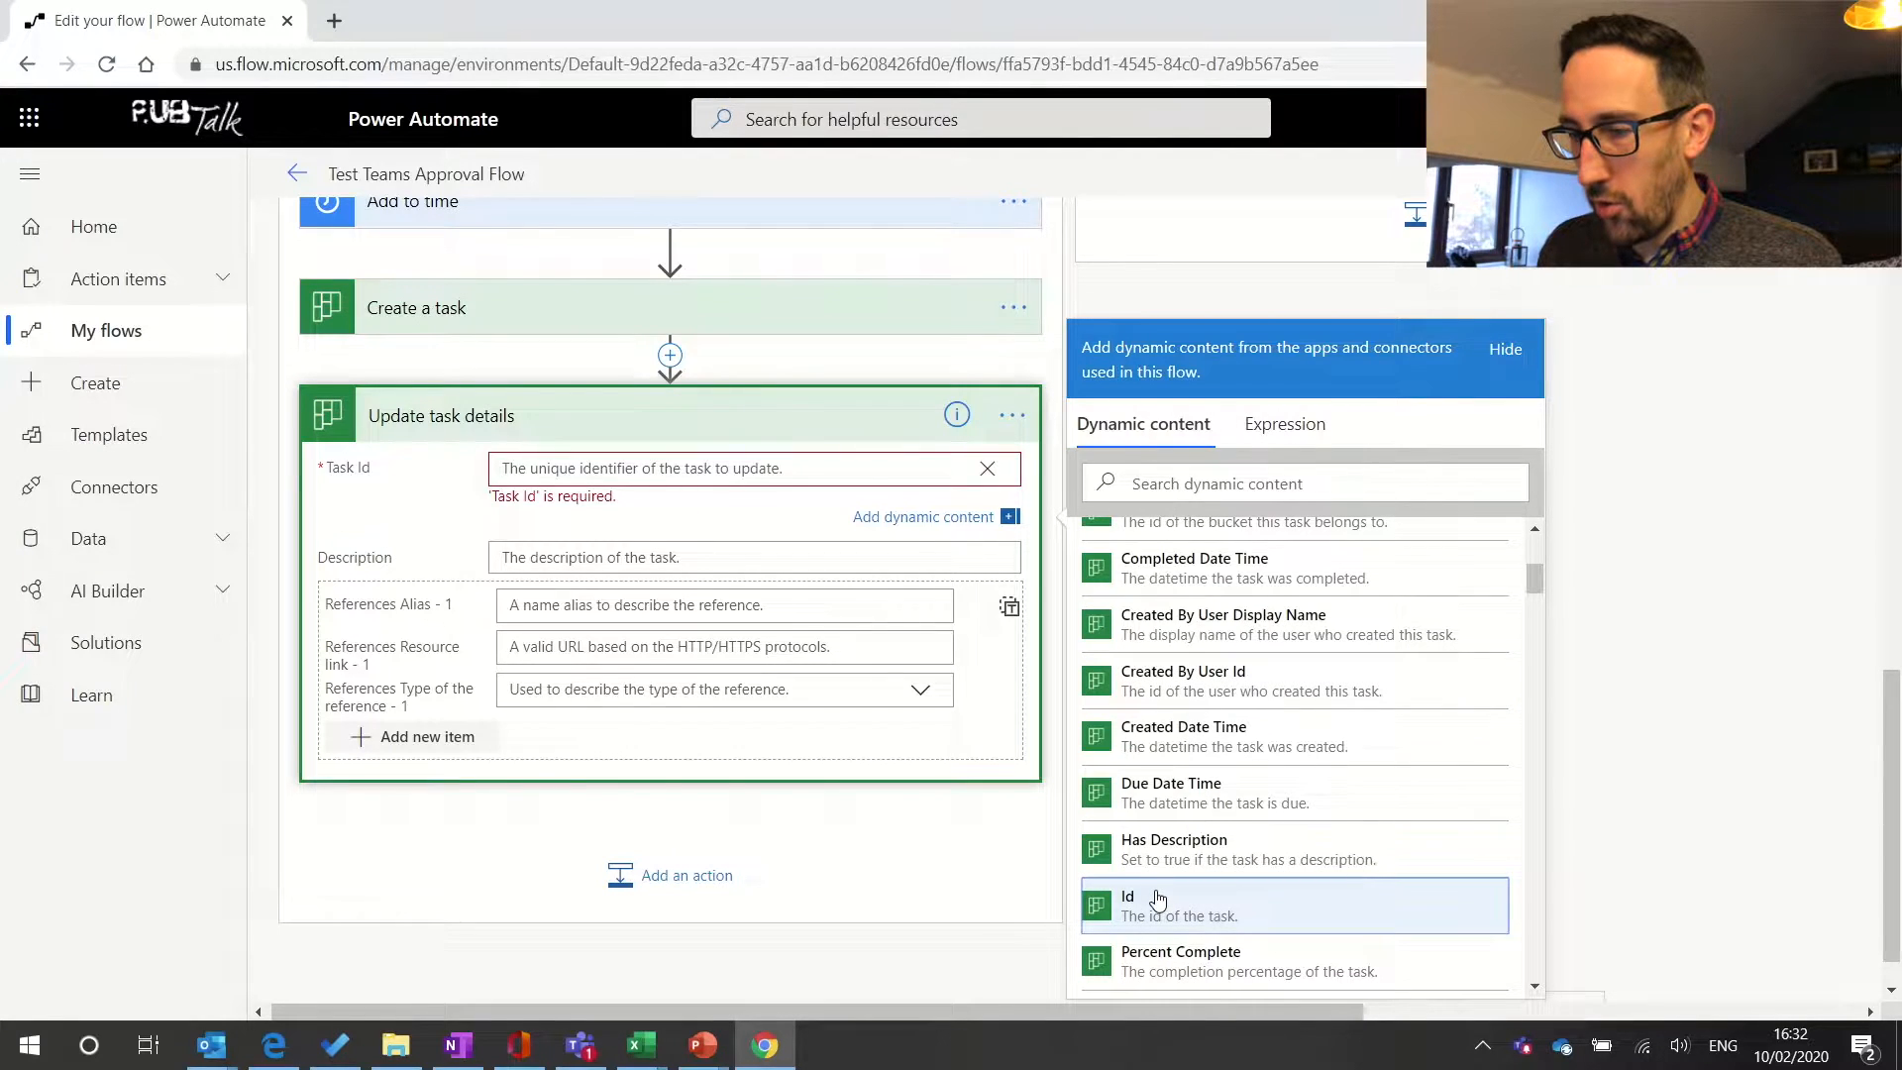
left_click(1157, 899)
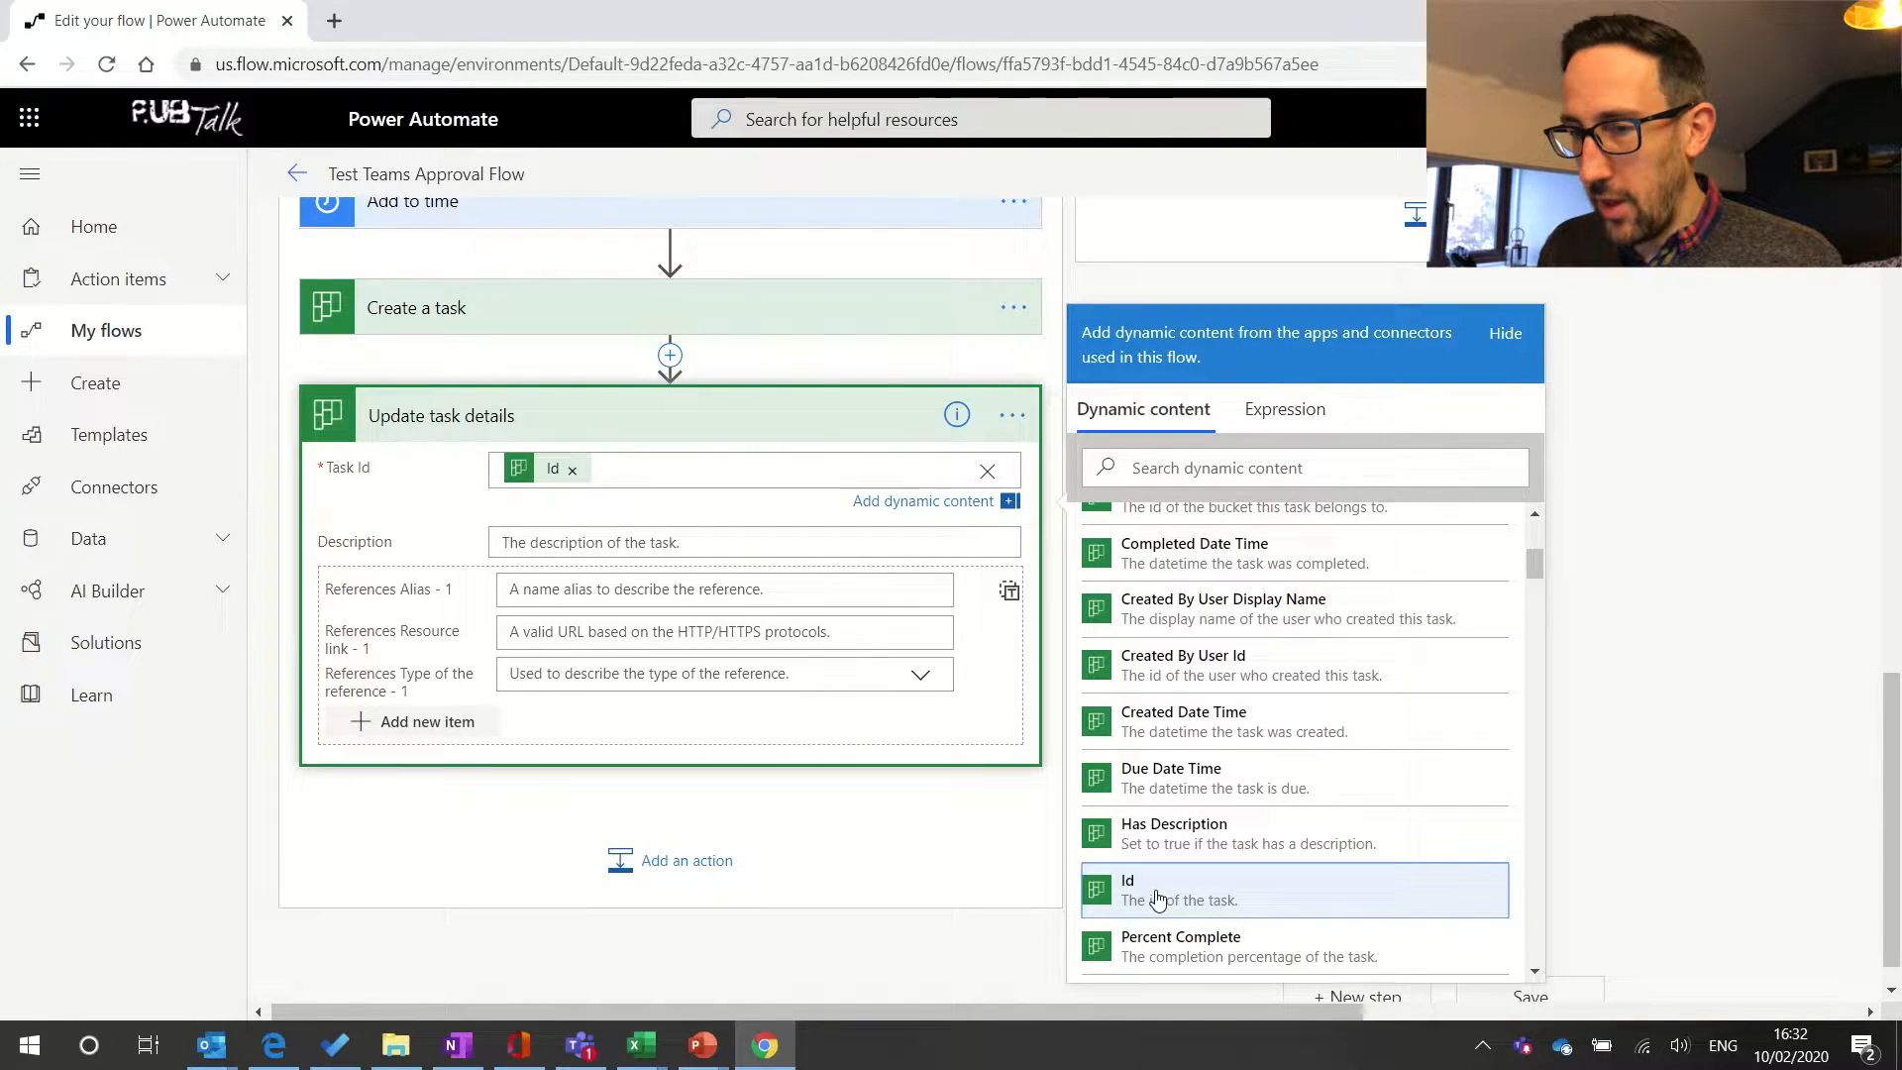
- Enter the task description "This was approved so go and take the necessary actions needed"
left_click(573, 550)
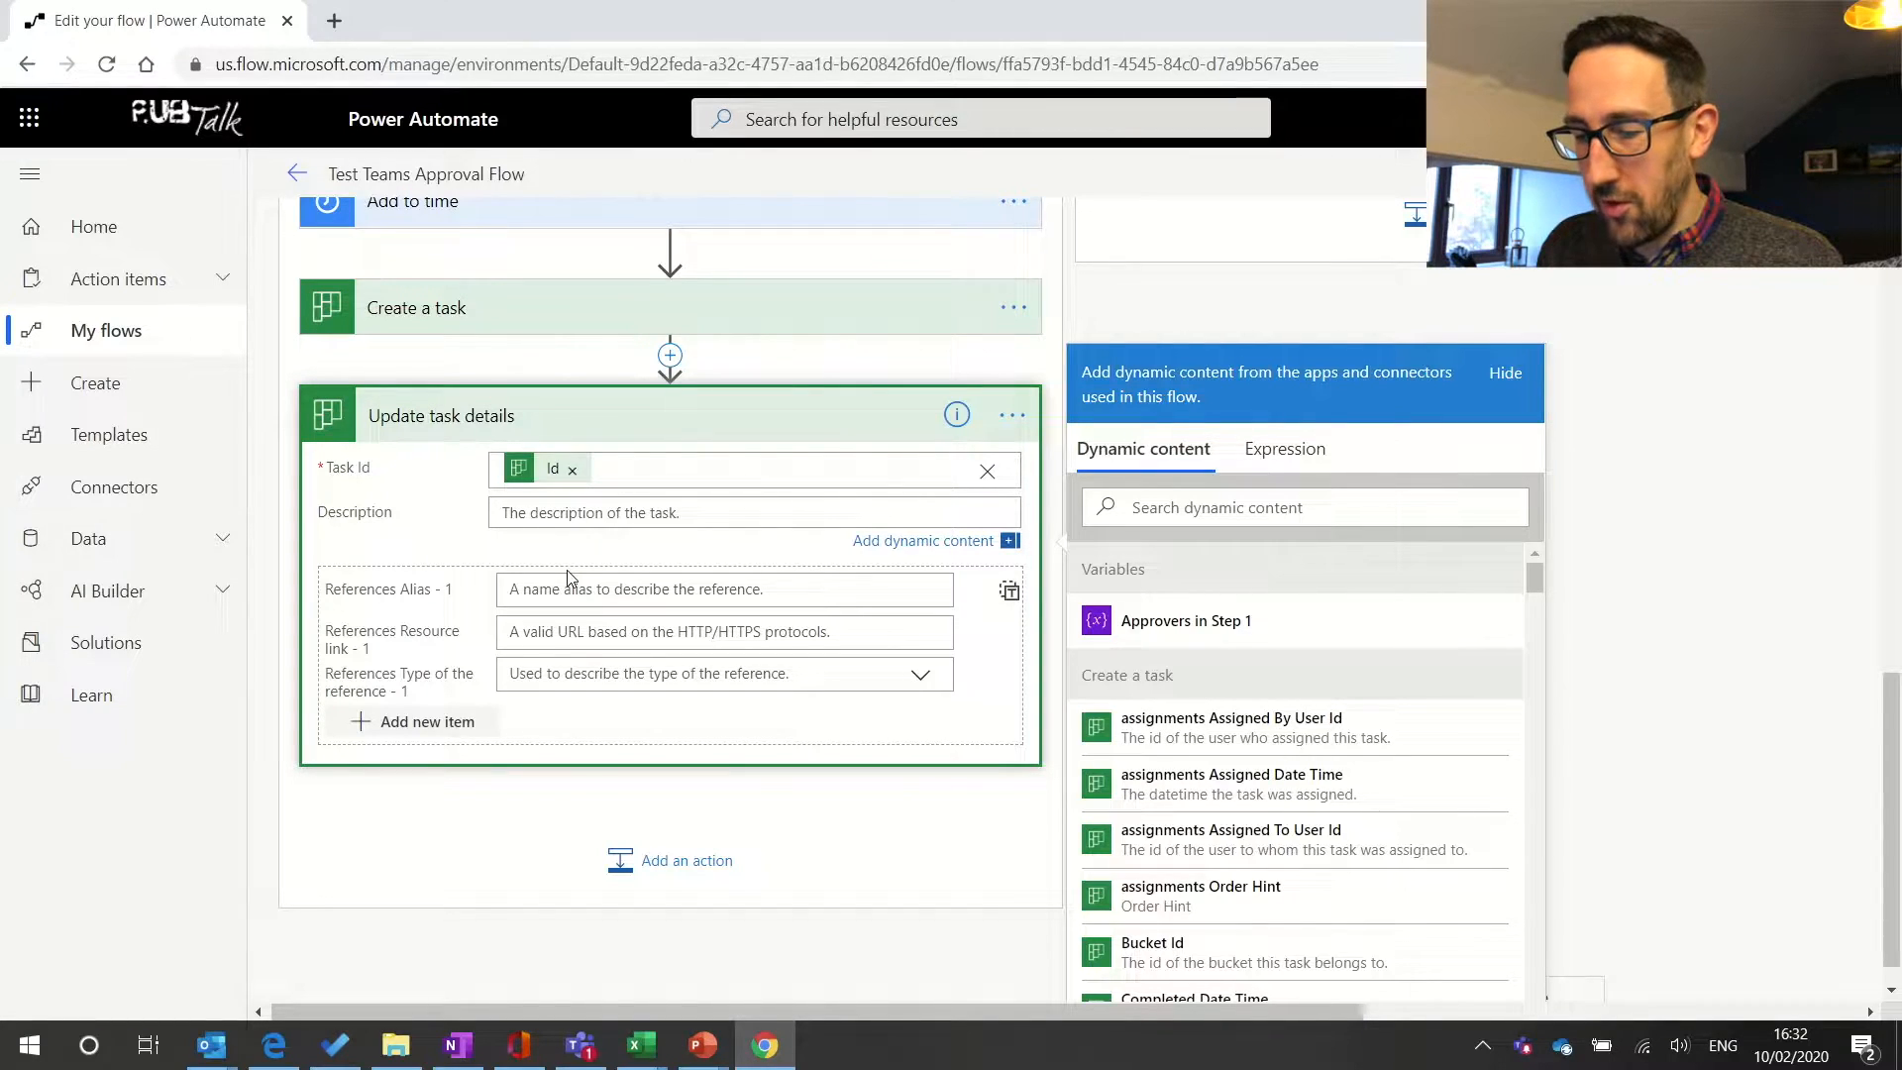
type("THis")
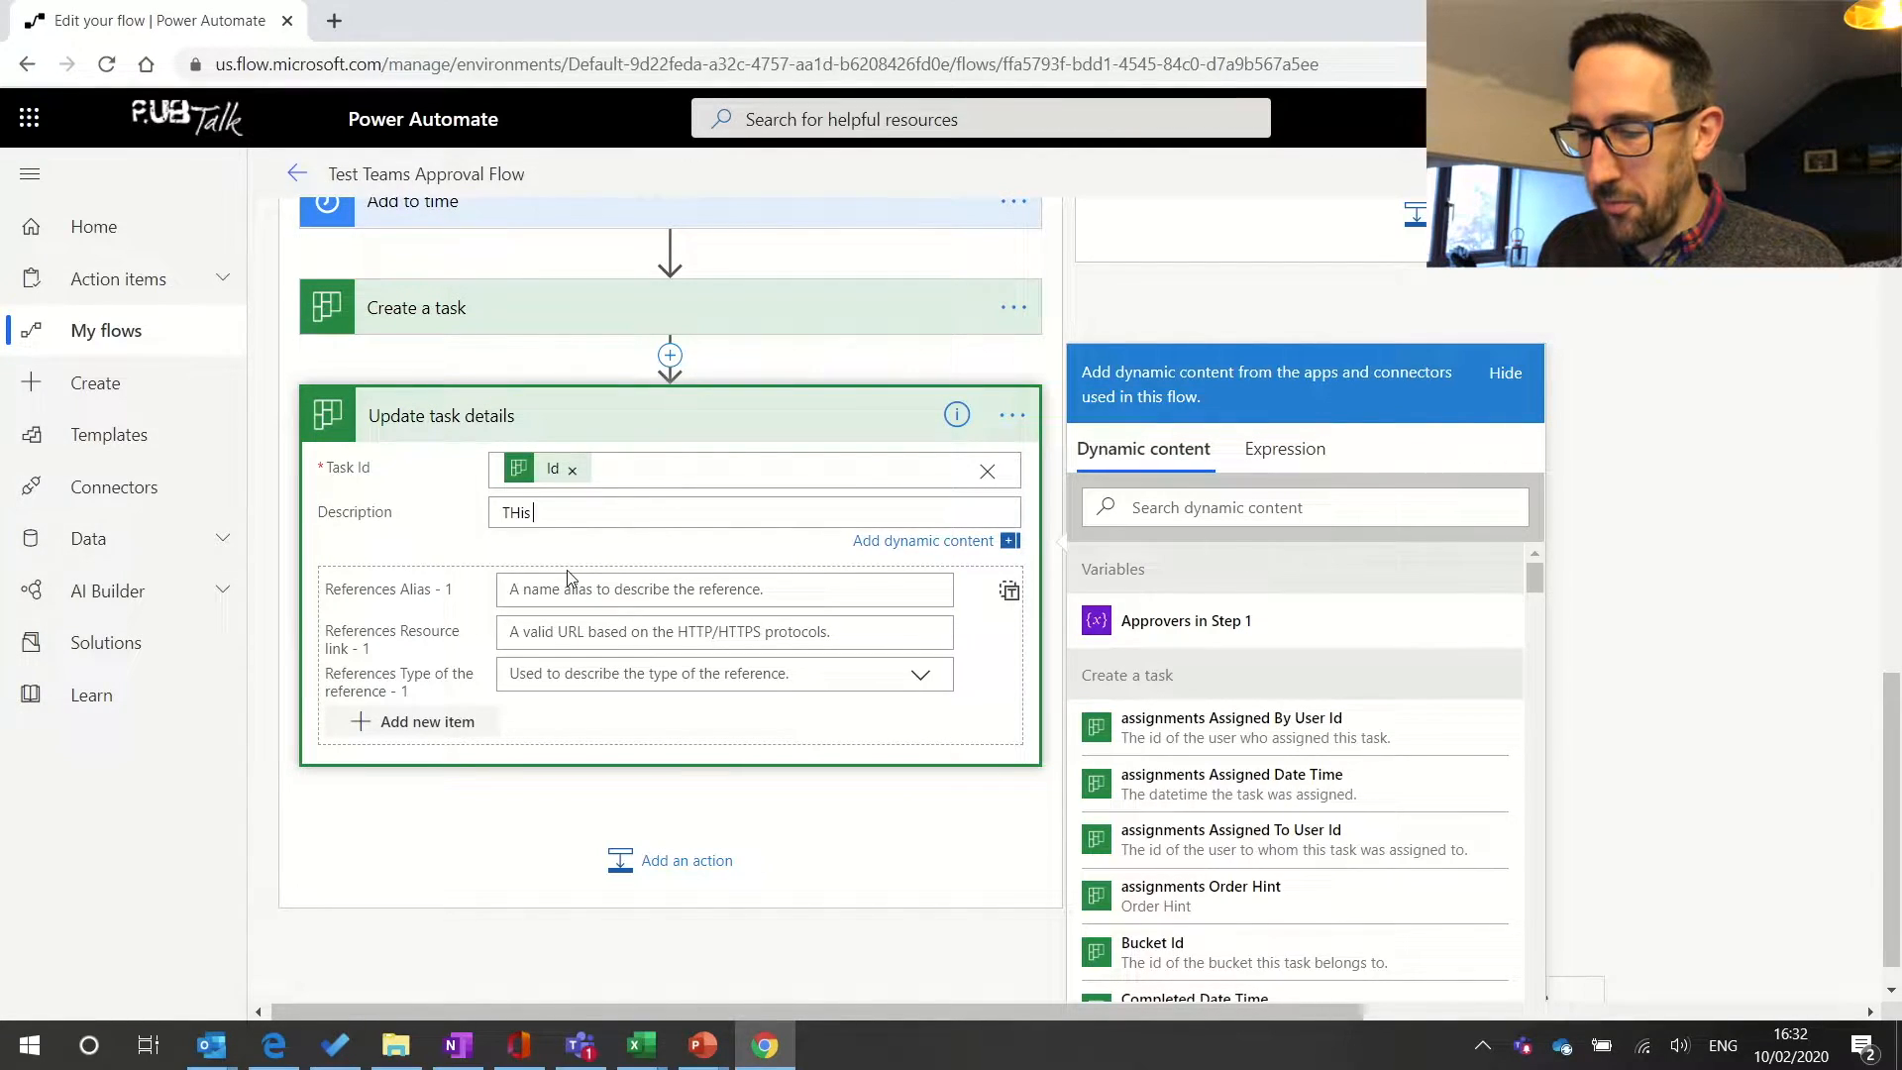
key("BackSpace")
type("his wa")
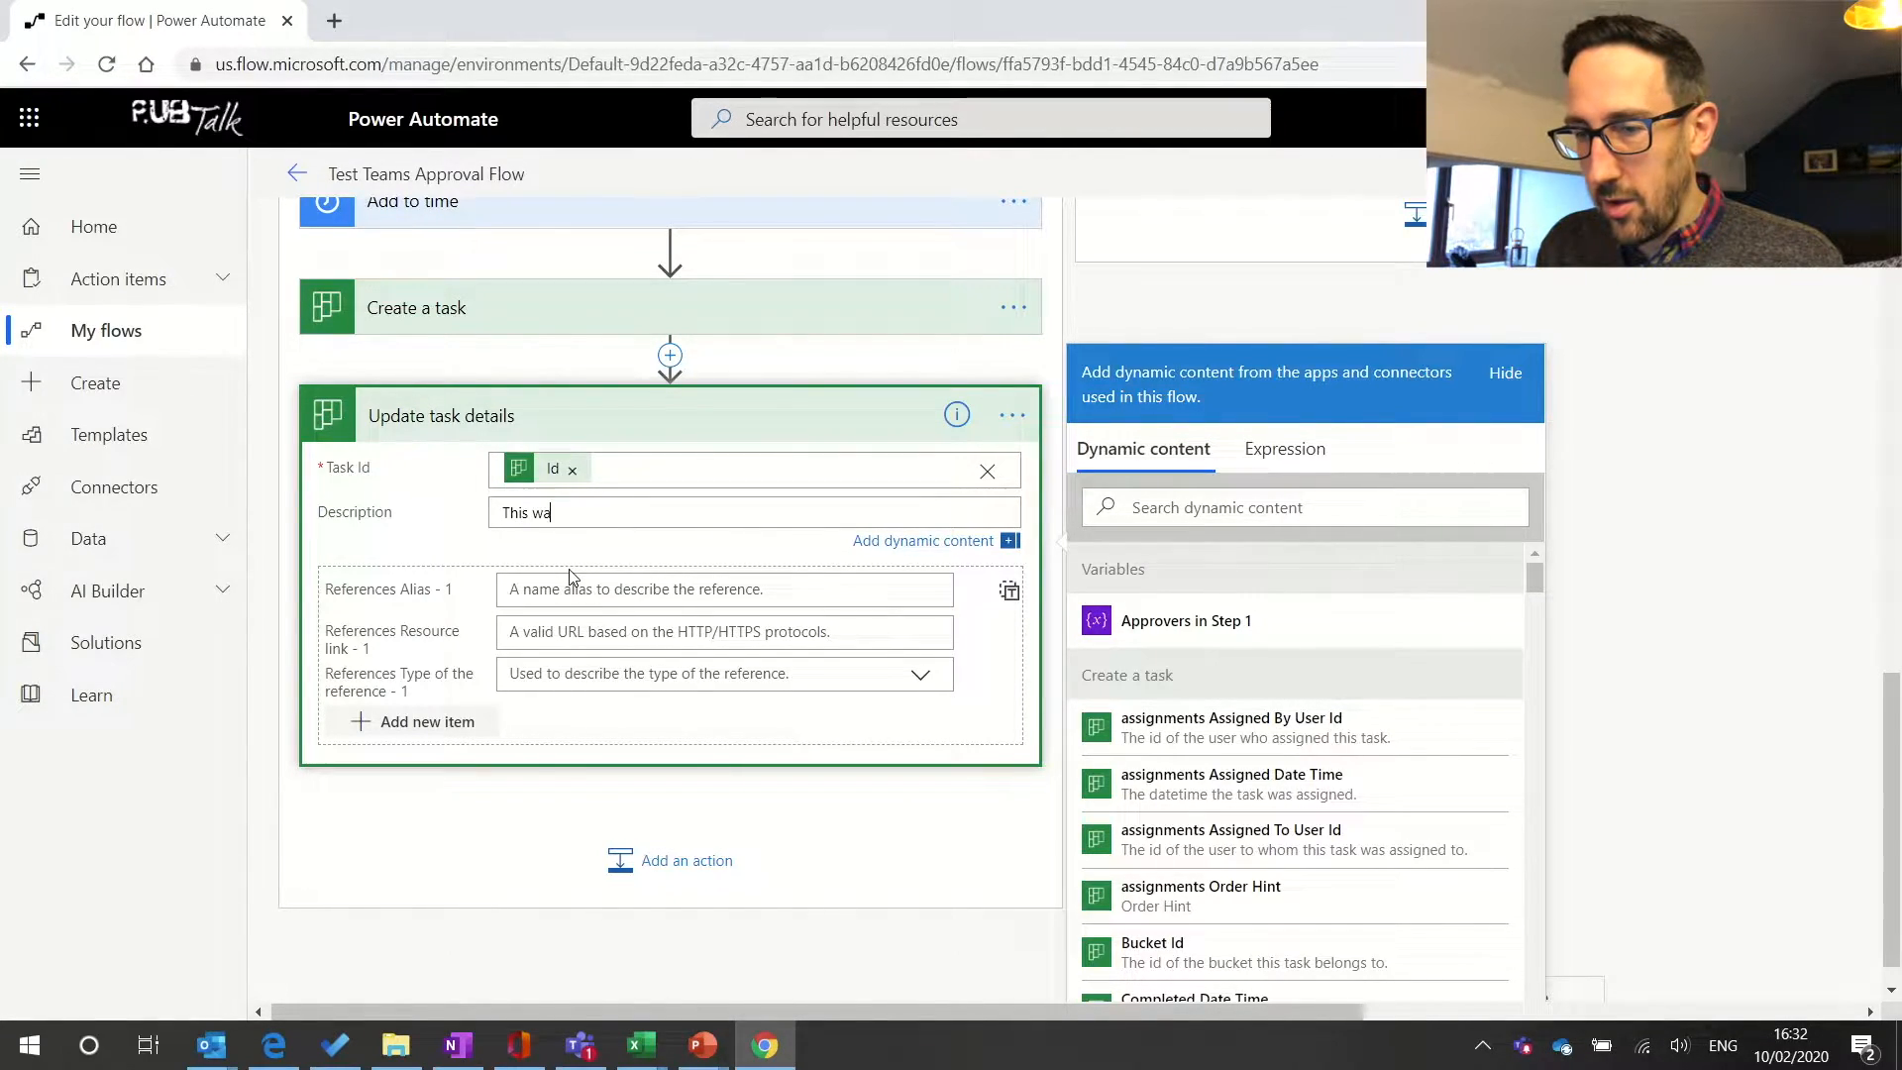
type("s approved so")
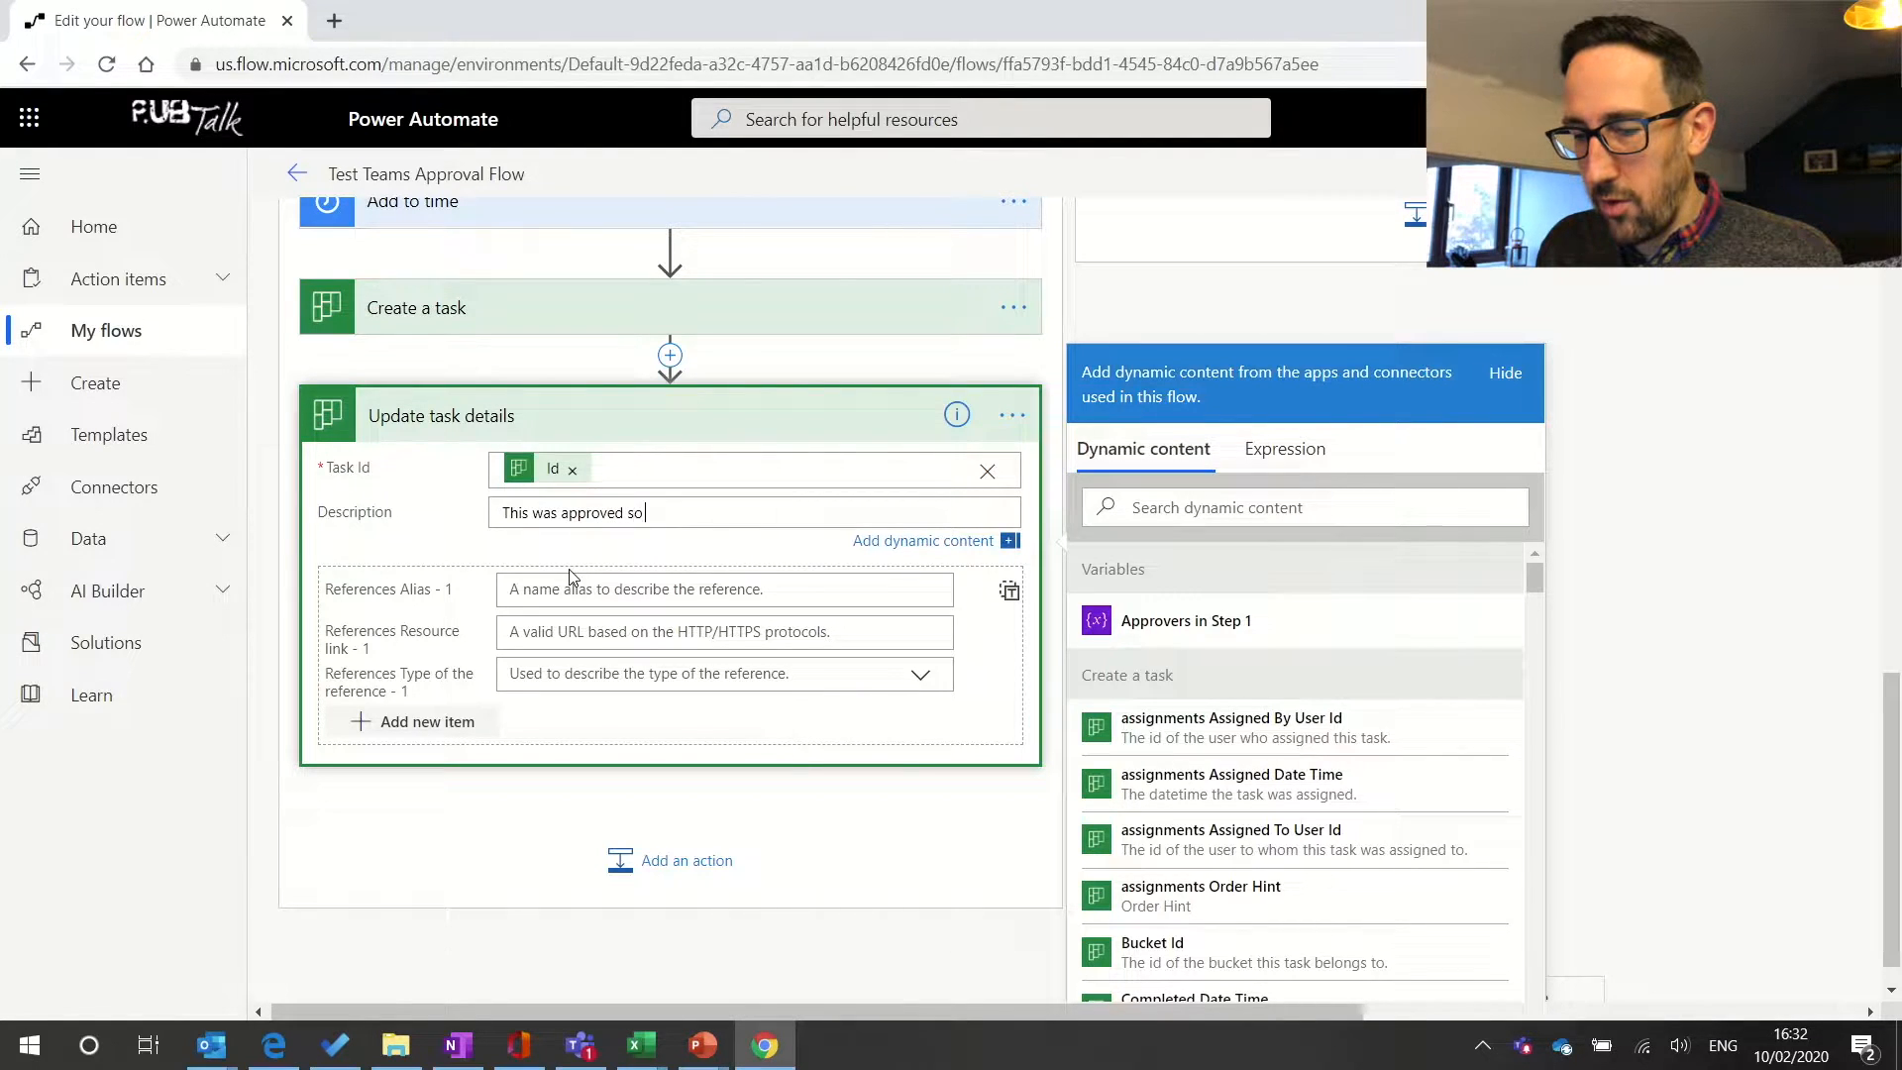
type(" go any")
key("BackSpace")
type("d")
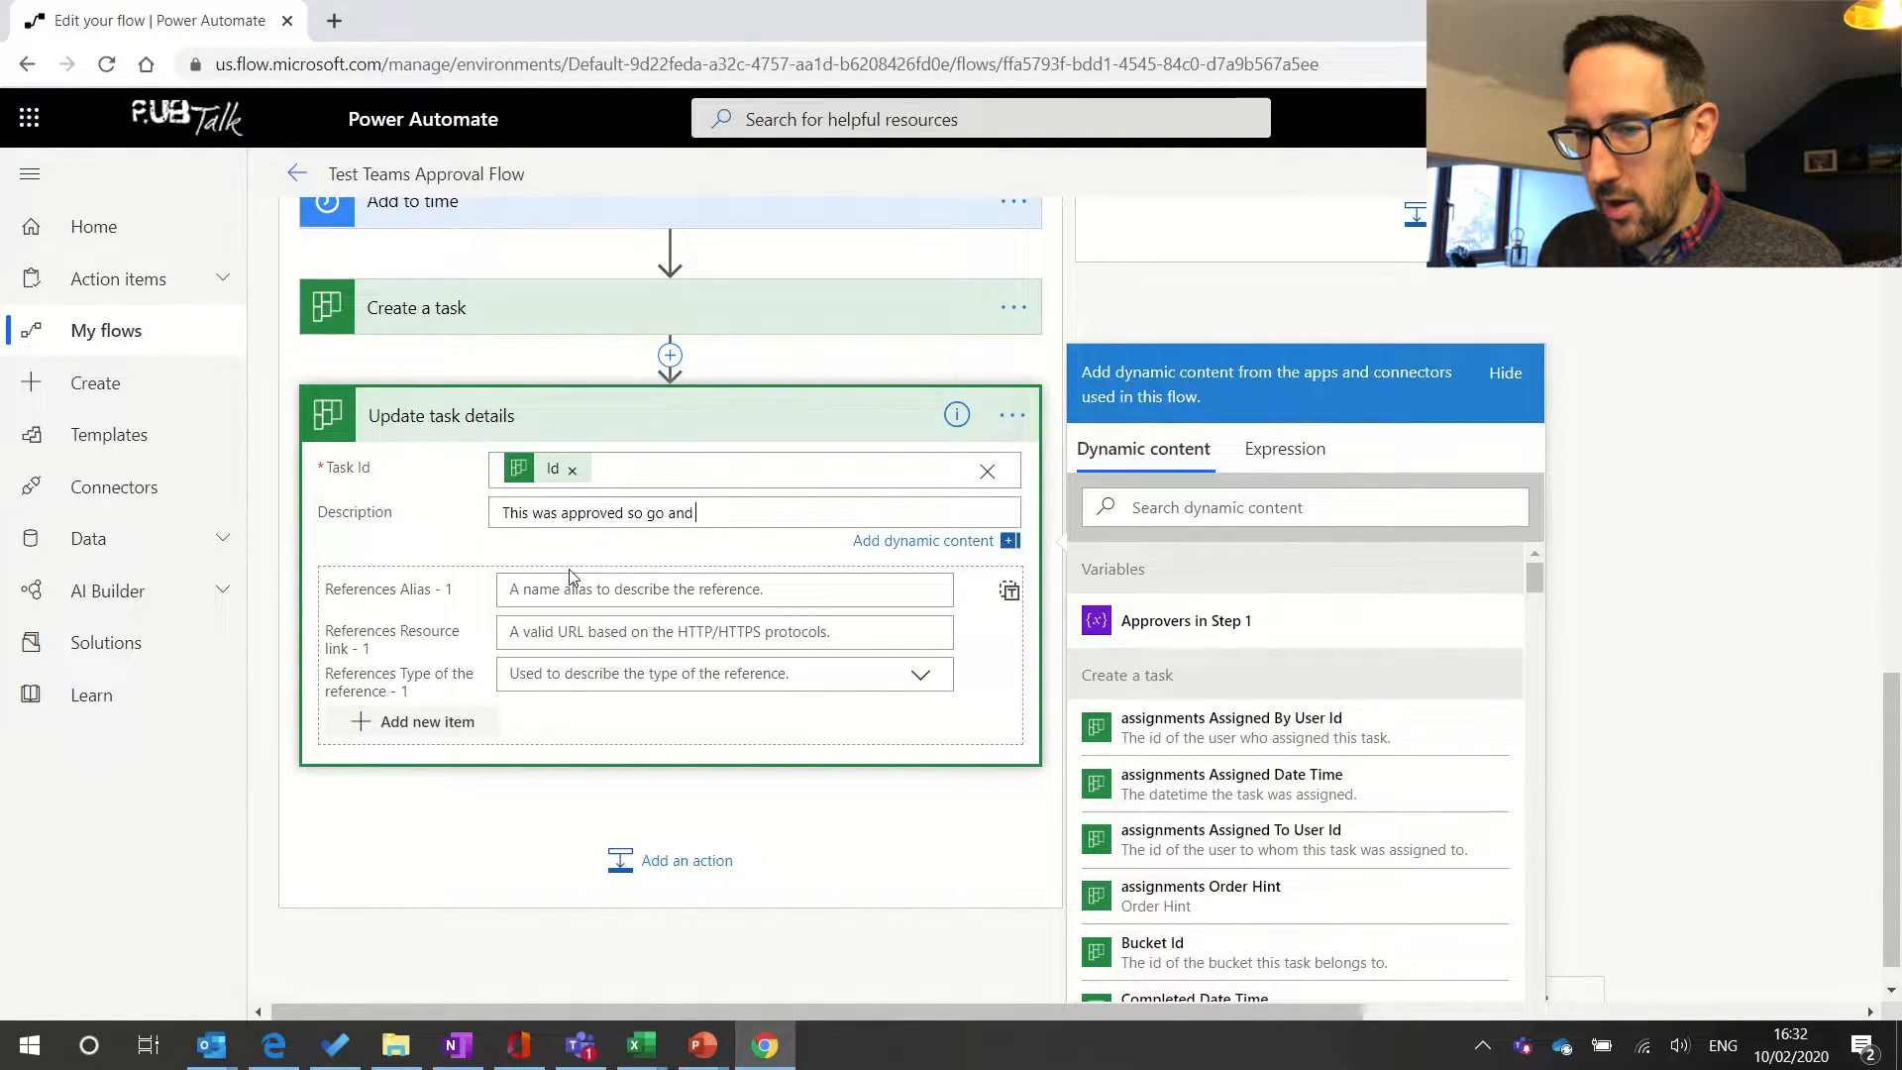
type(" take the nexc")
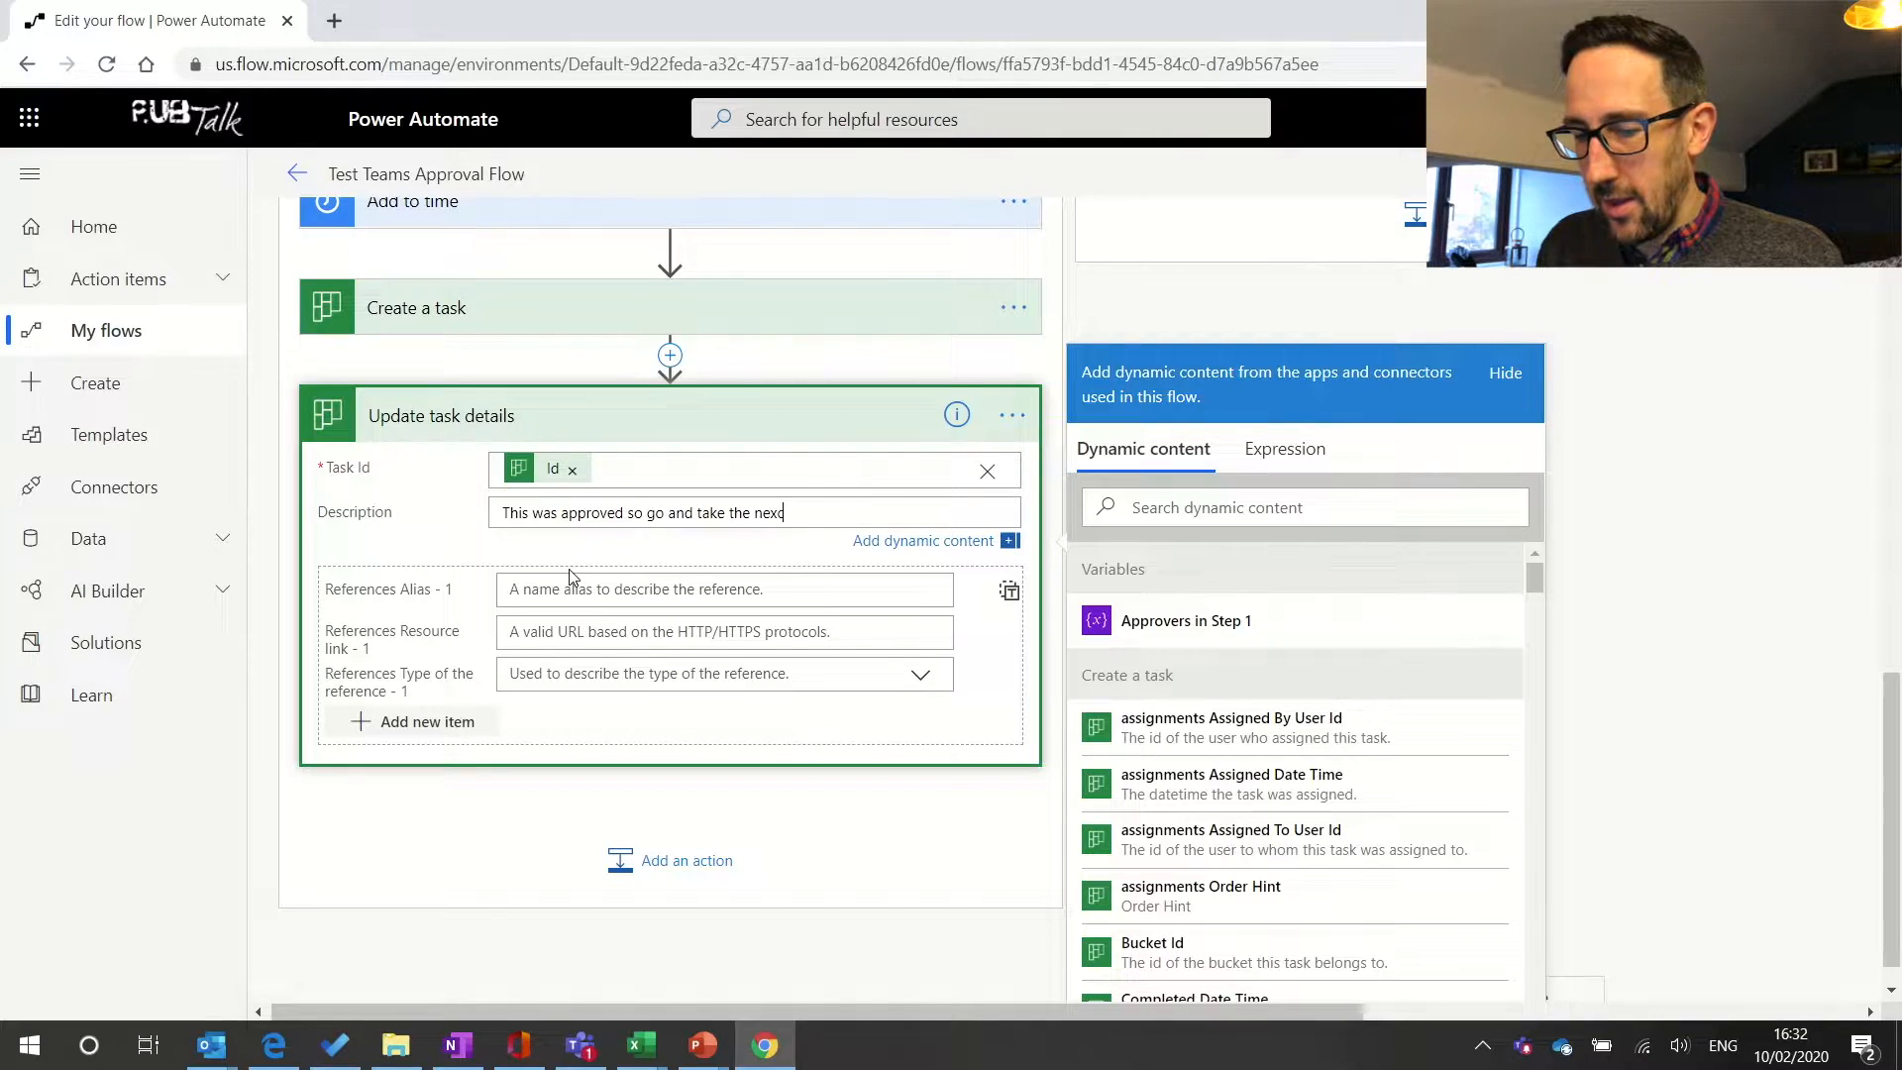
key("BackSpace")
key("BackSpace")
type("cessary")
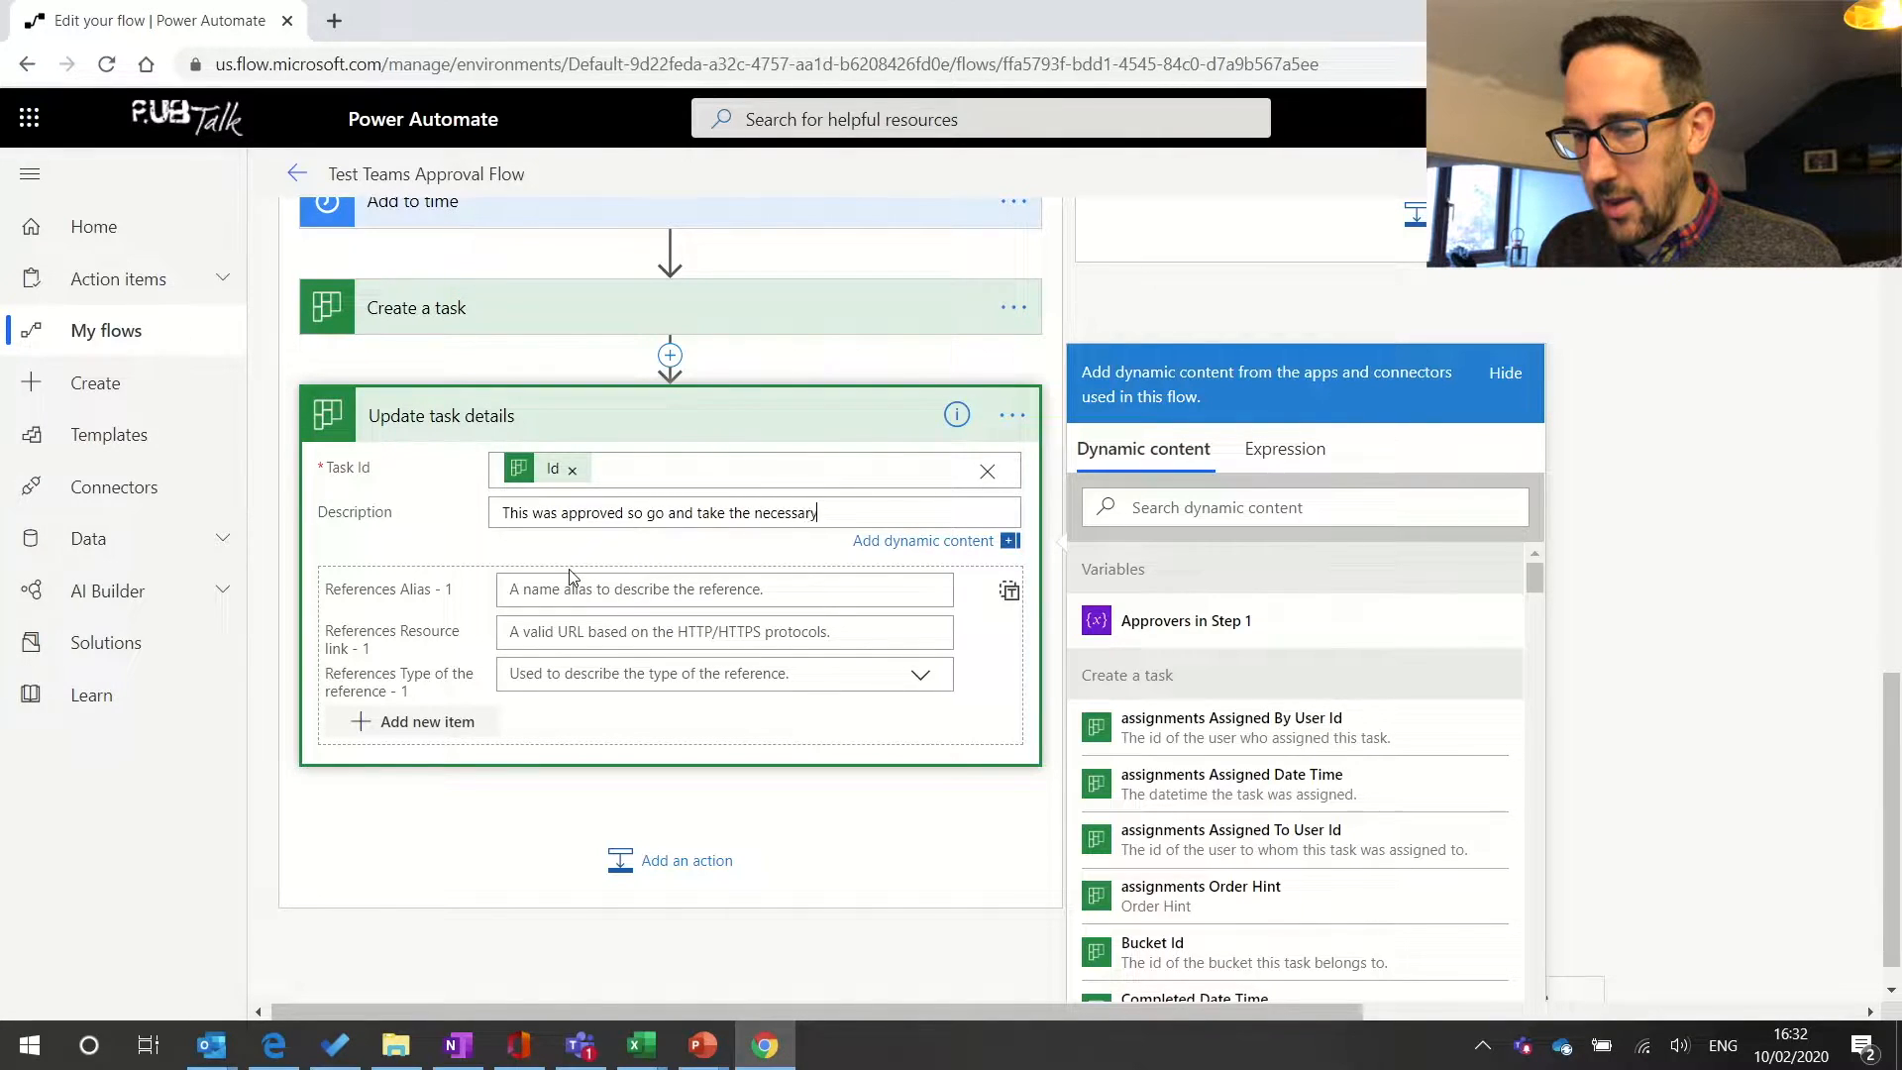
type(" actions needed")
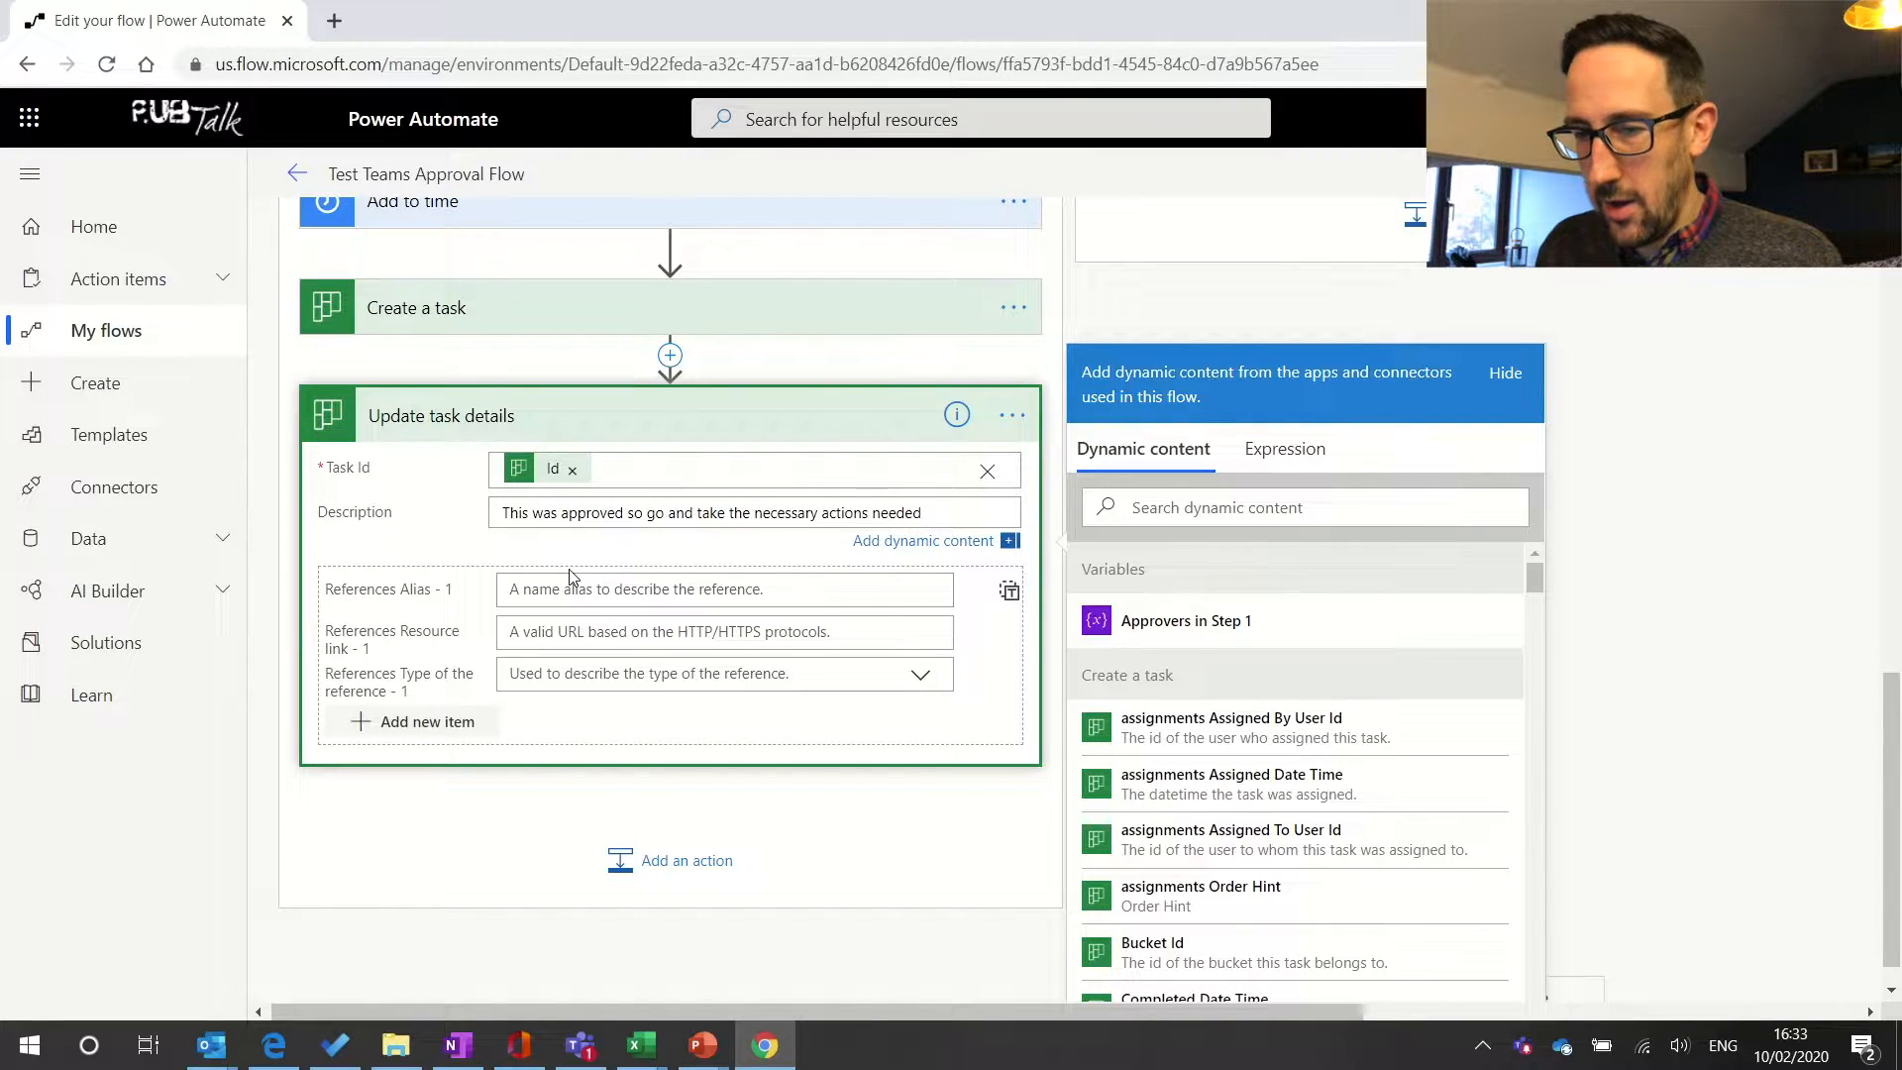
- Set the first reference's alias to the file's Name dynamic content
left_click(572, 587)
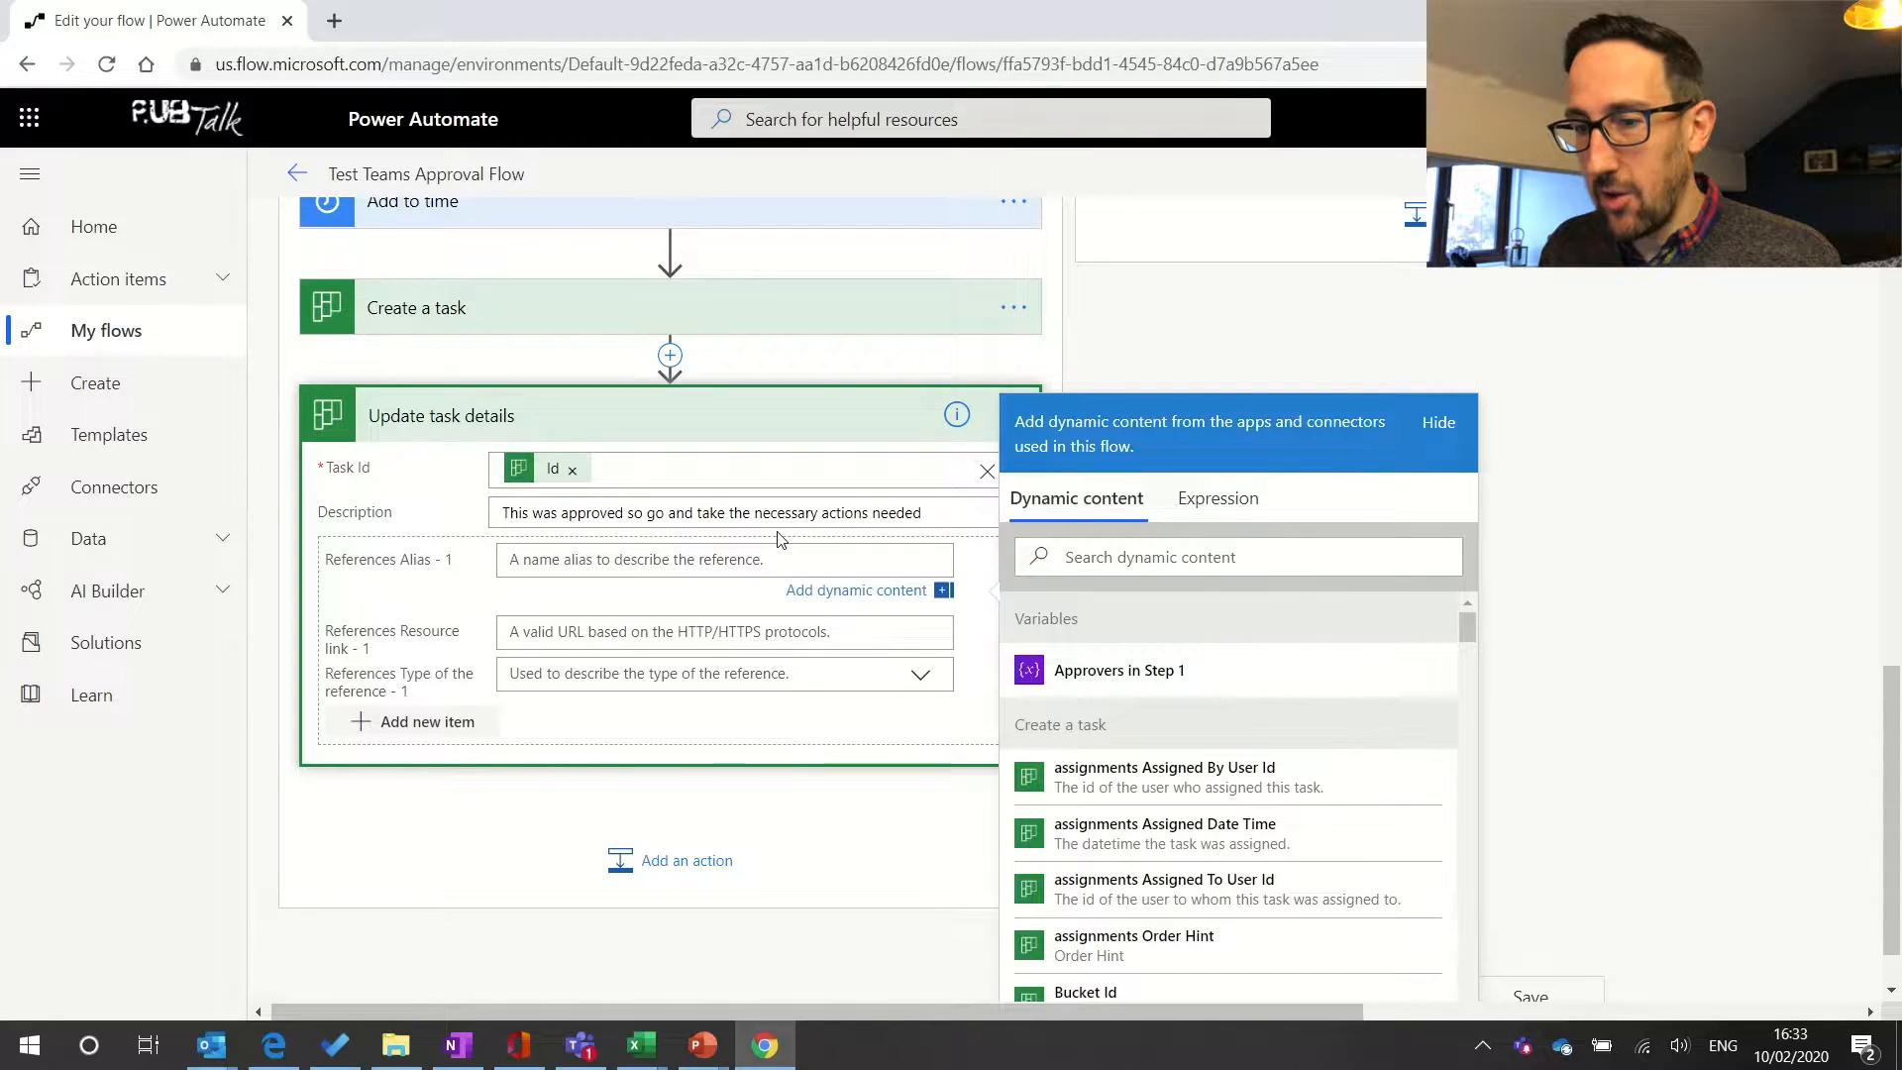
left_click_drag(1465, 626, 1466, 941)
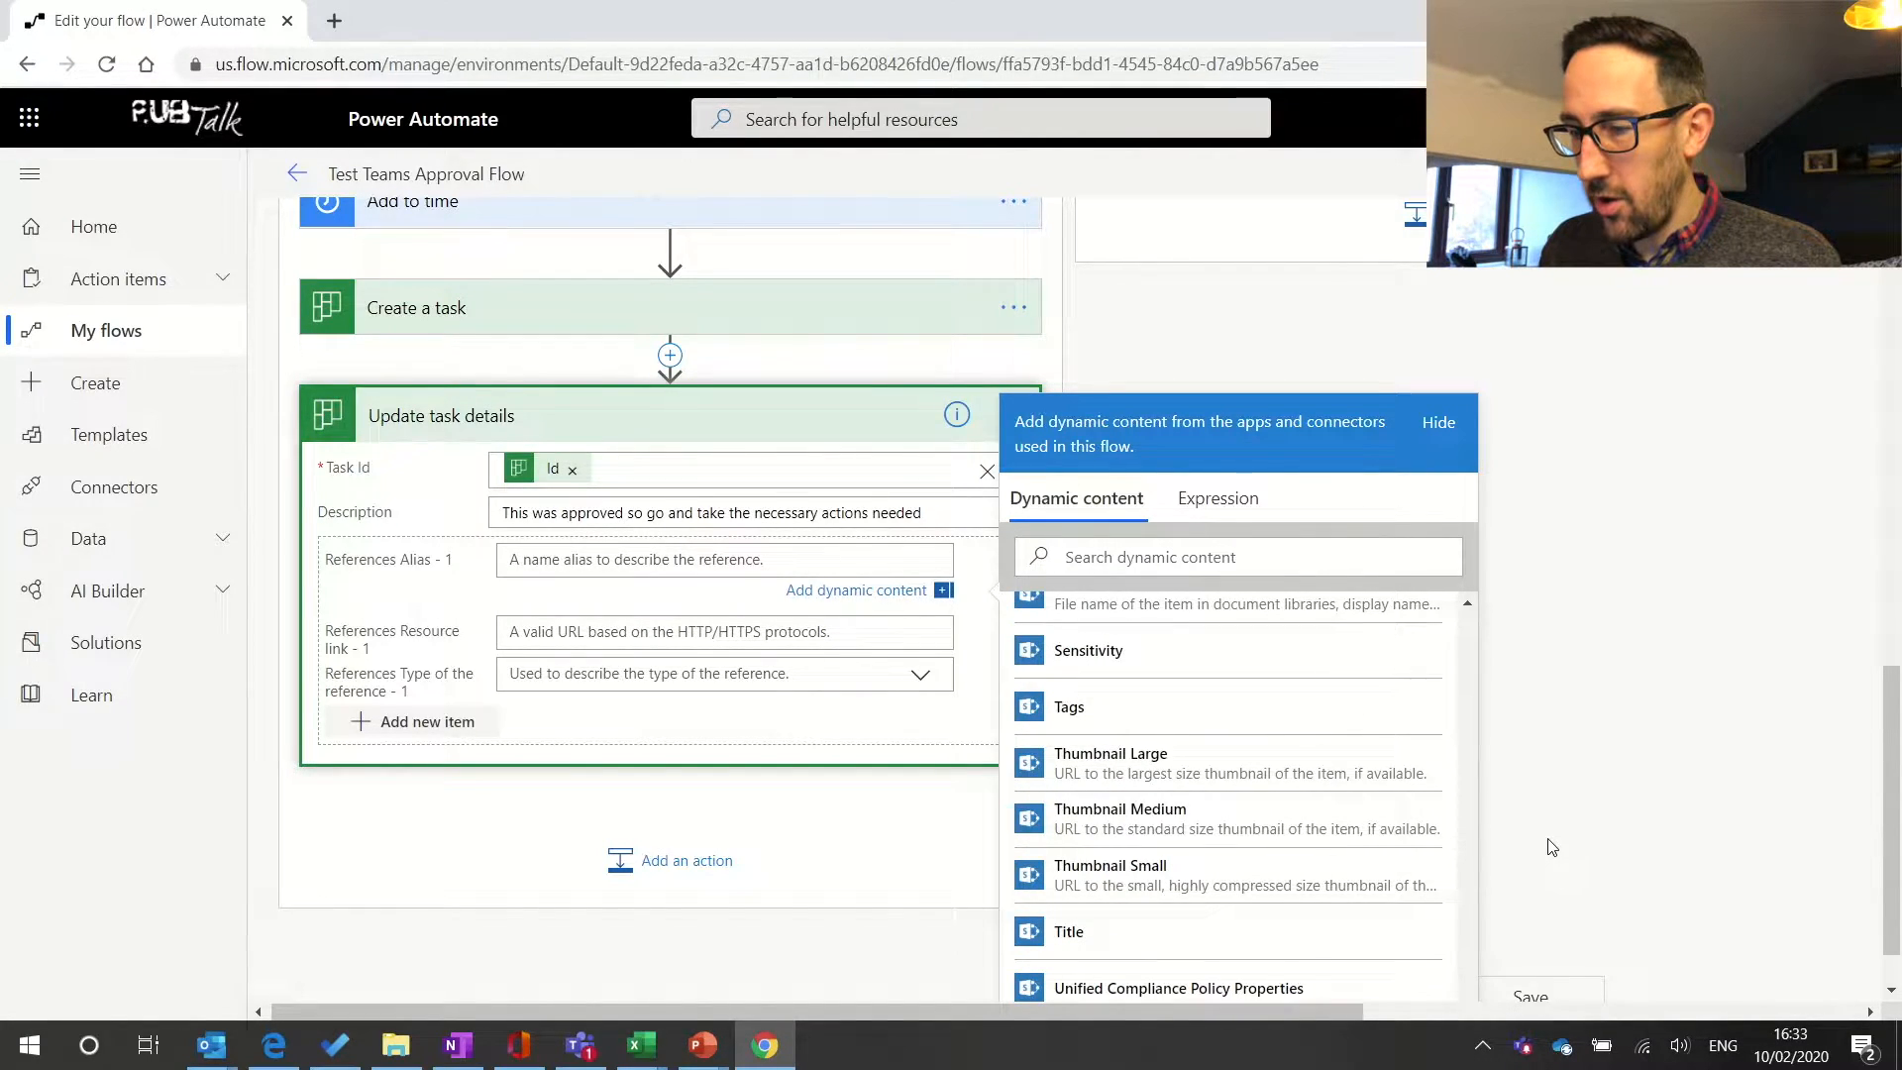
scroll(1553, 828, "down", 2)
mouse_move(1468, 971)
left_mouse_down()
mouse_move(1472, 917)
mouse_move(1460, 958)
left_mouse_up()
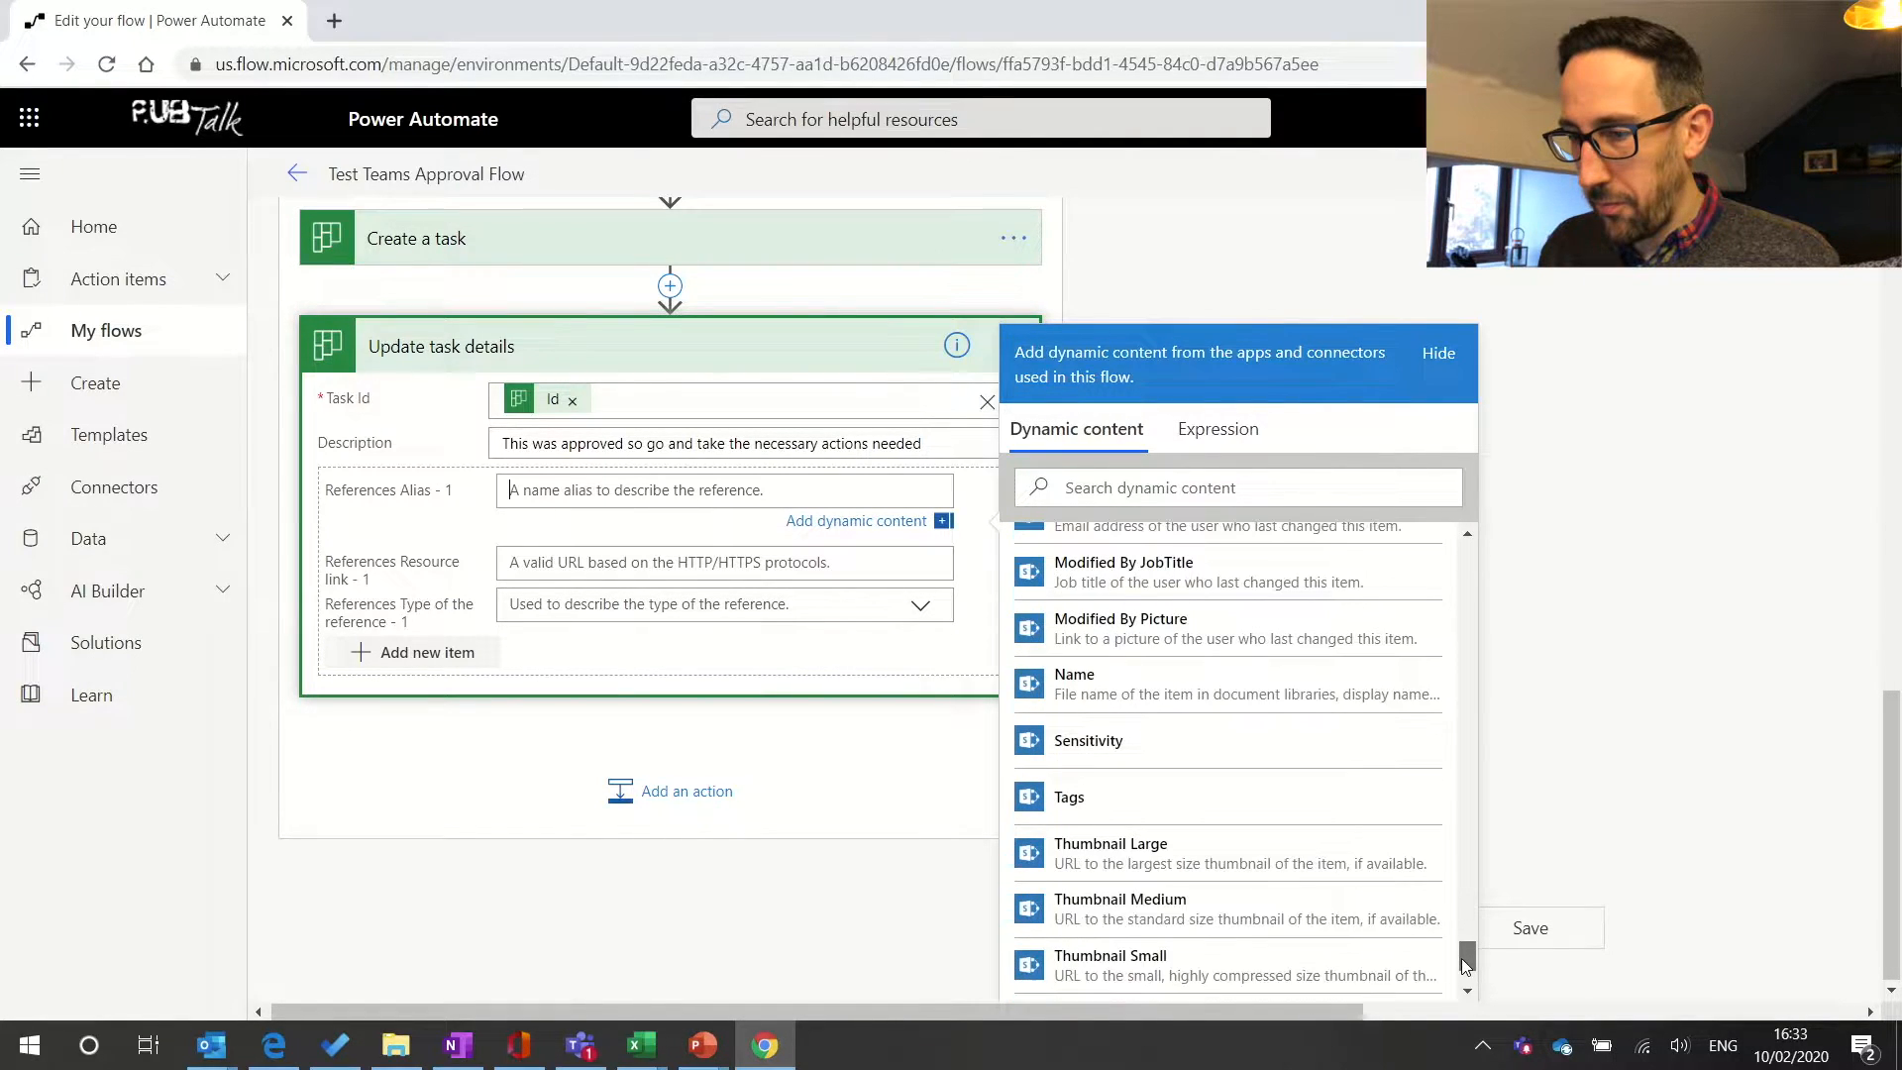
left_click(1127, 681)
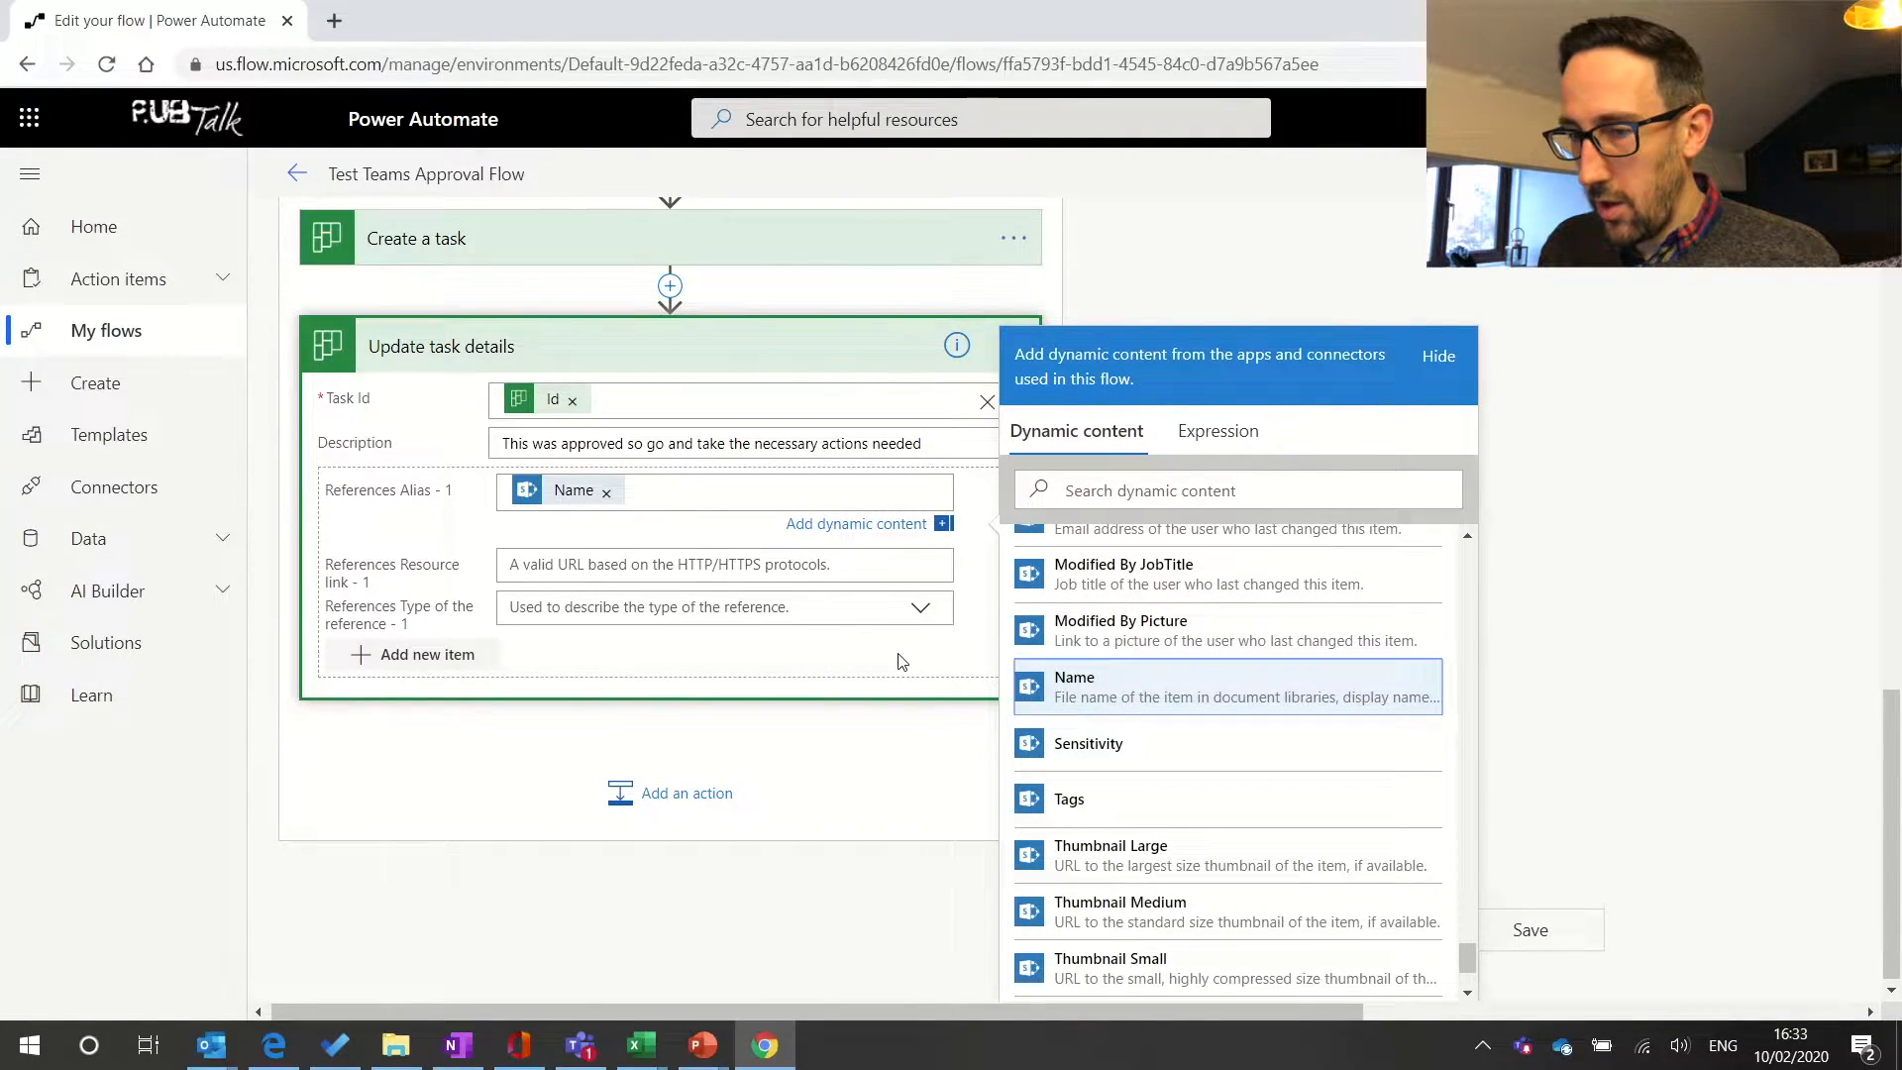
- Set the first reference's resource link to the Link to item dynamic content from When a file is created (properties only)
left_click(572, 561)
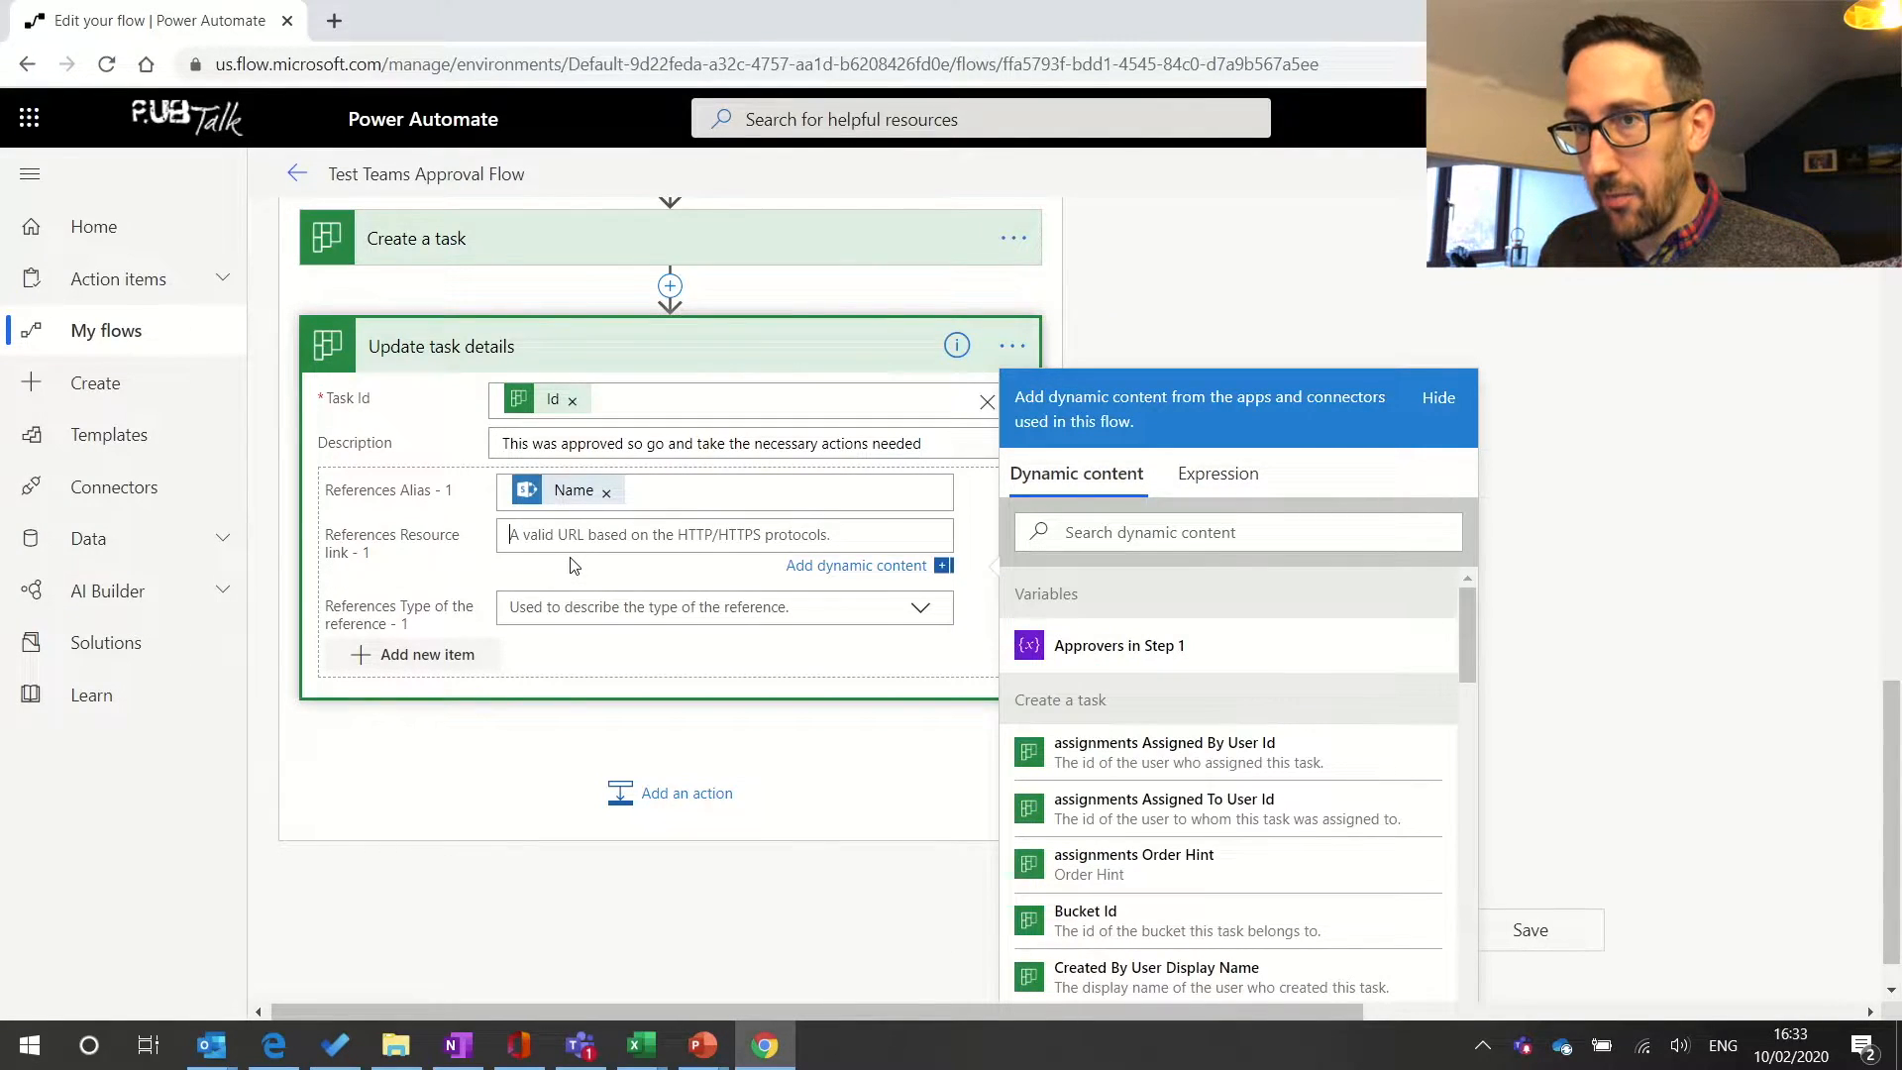
scroll(1468, 677, "down", 2)
left_click_drag(1468, 683, 1471, 1013)
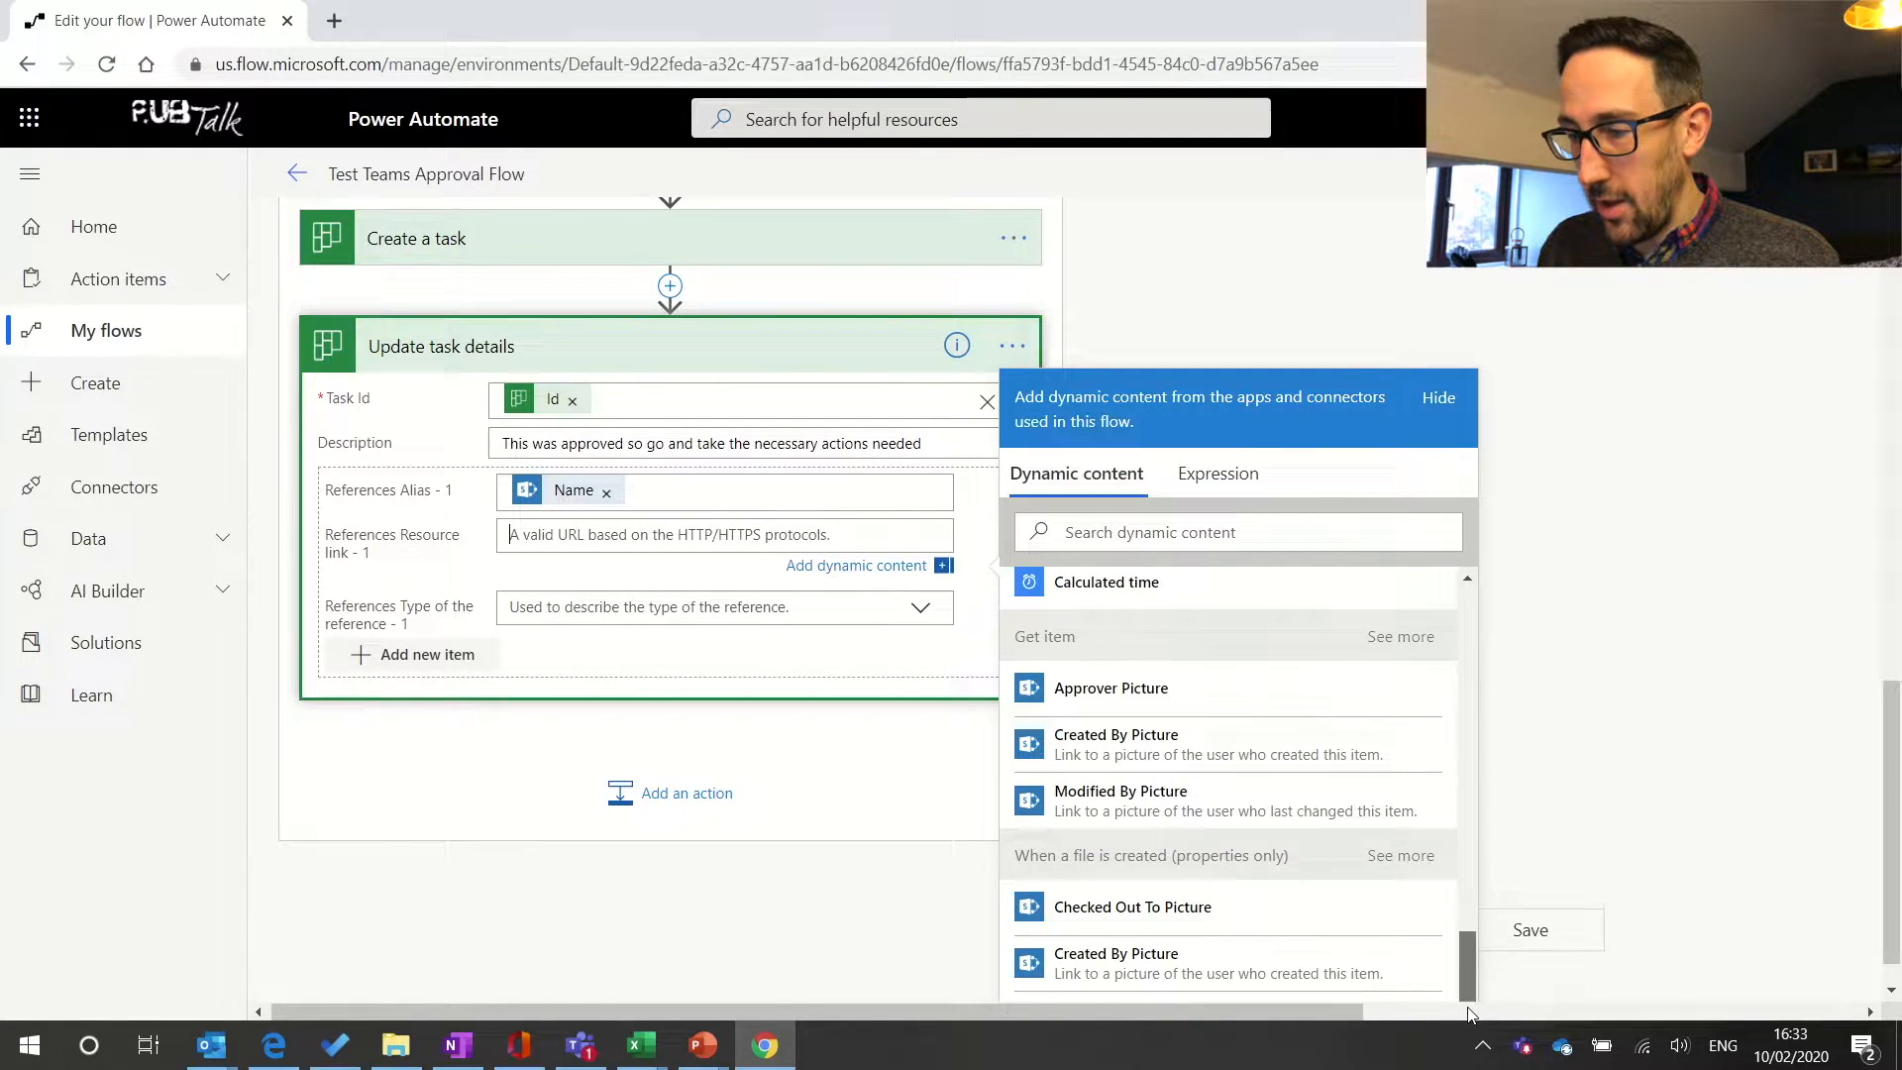
scroll(1214, 835, "down", 1)
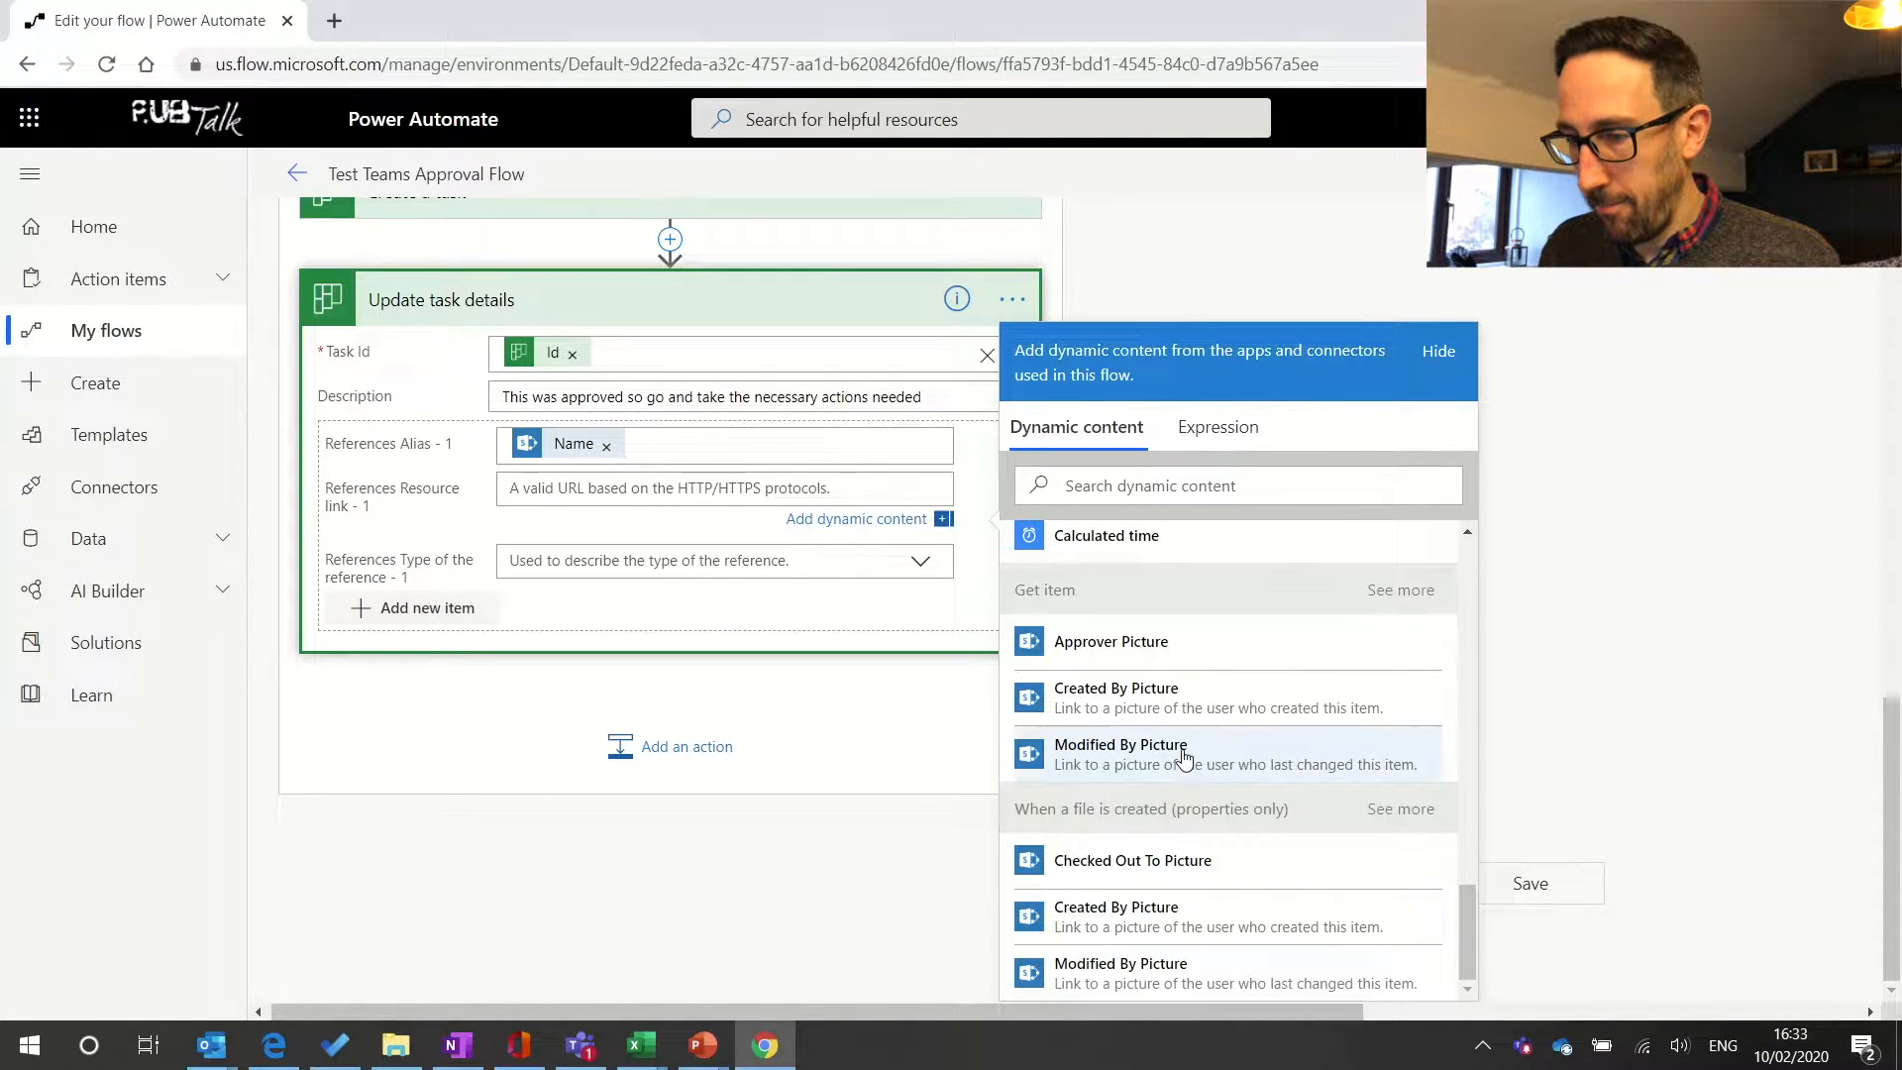
scroll(1180, 756, "up", 3)
left_click(1139, 486)
type("link")
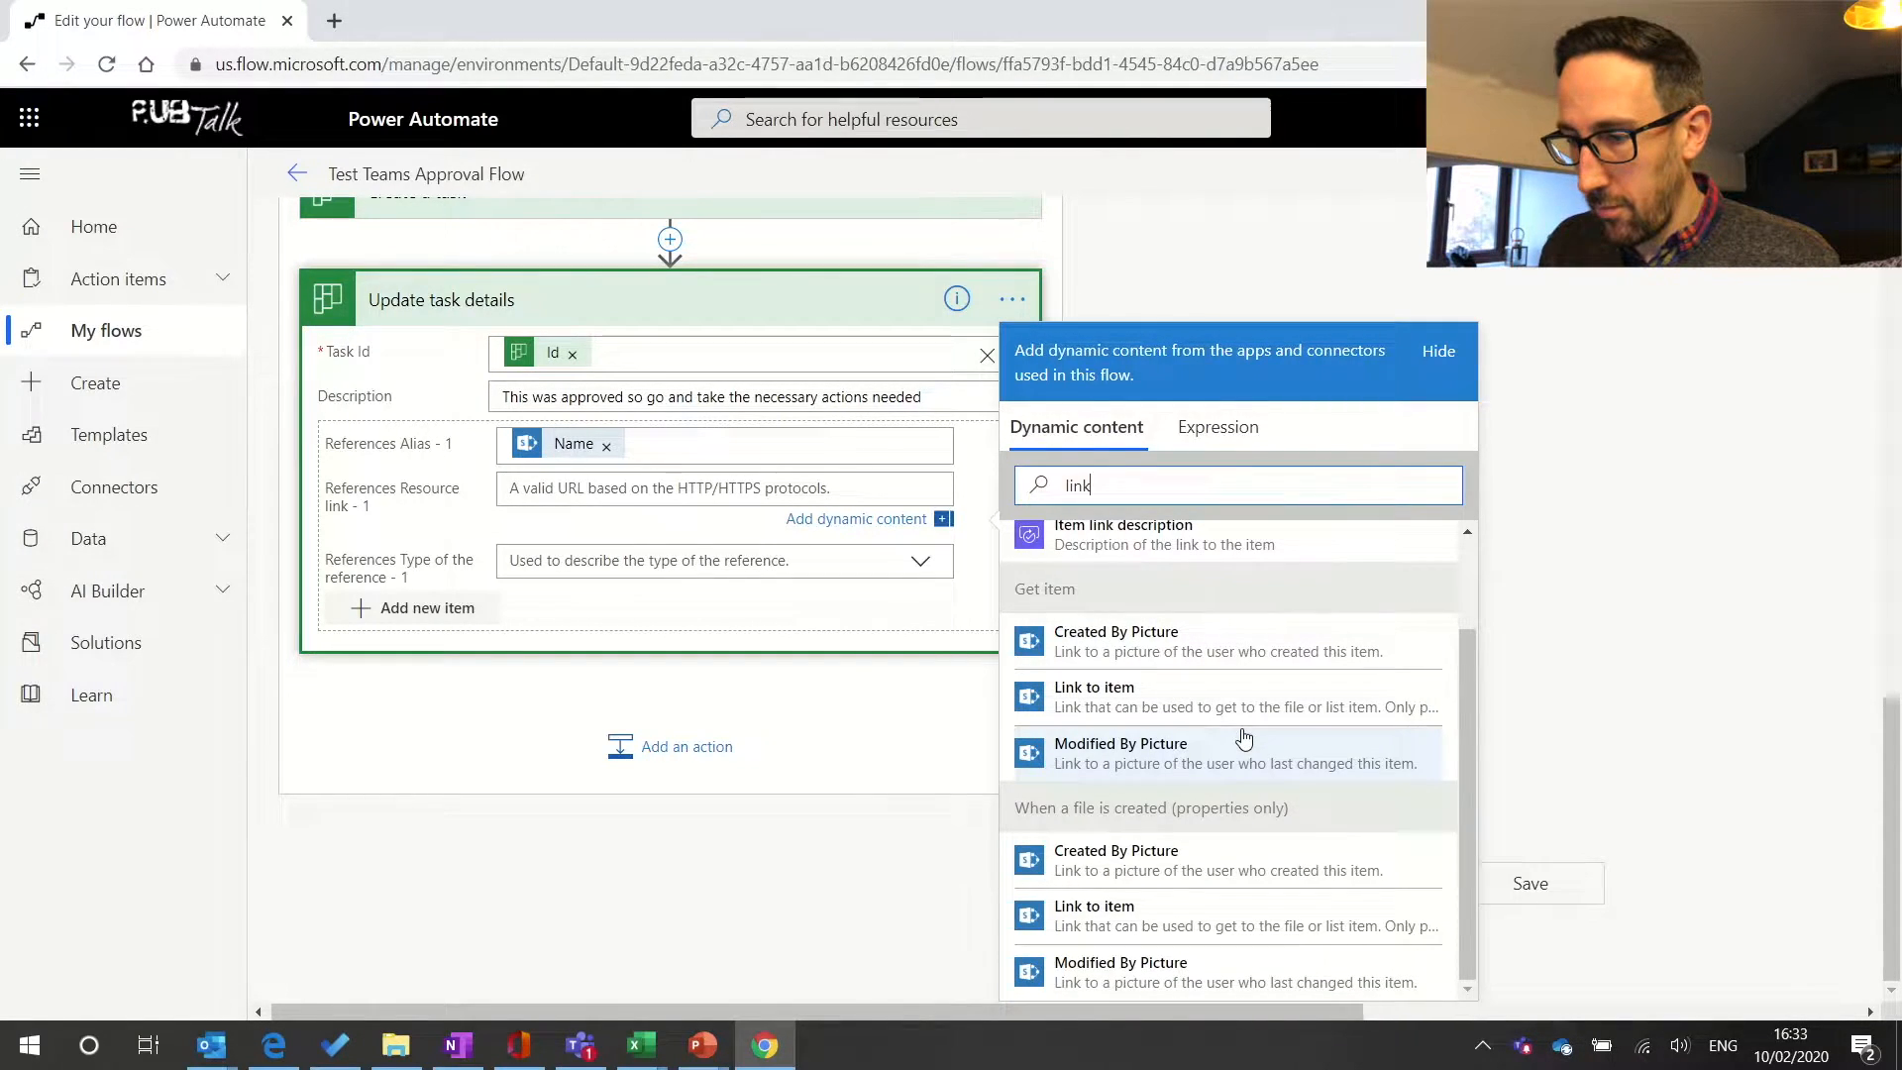
left_click(1159, 927)
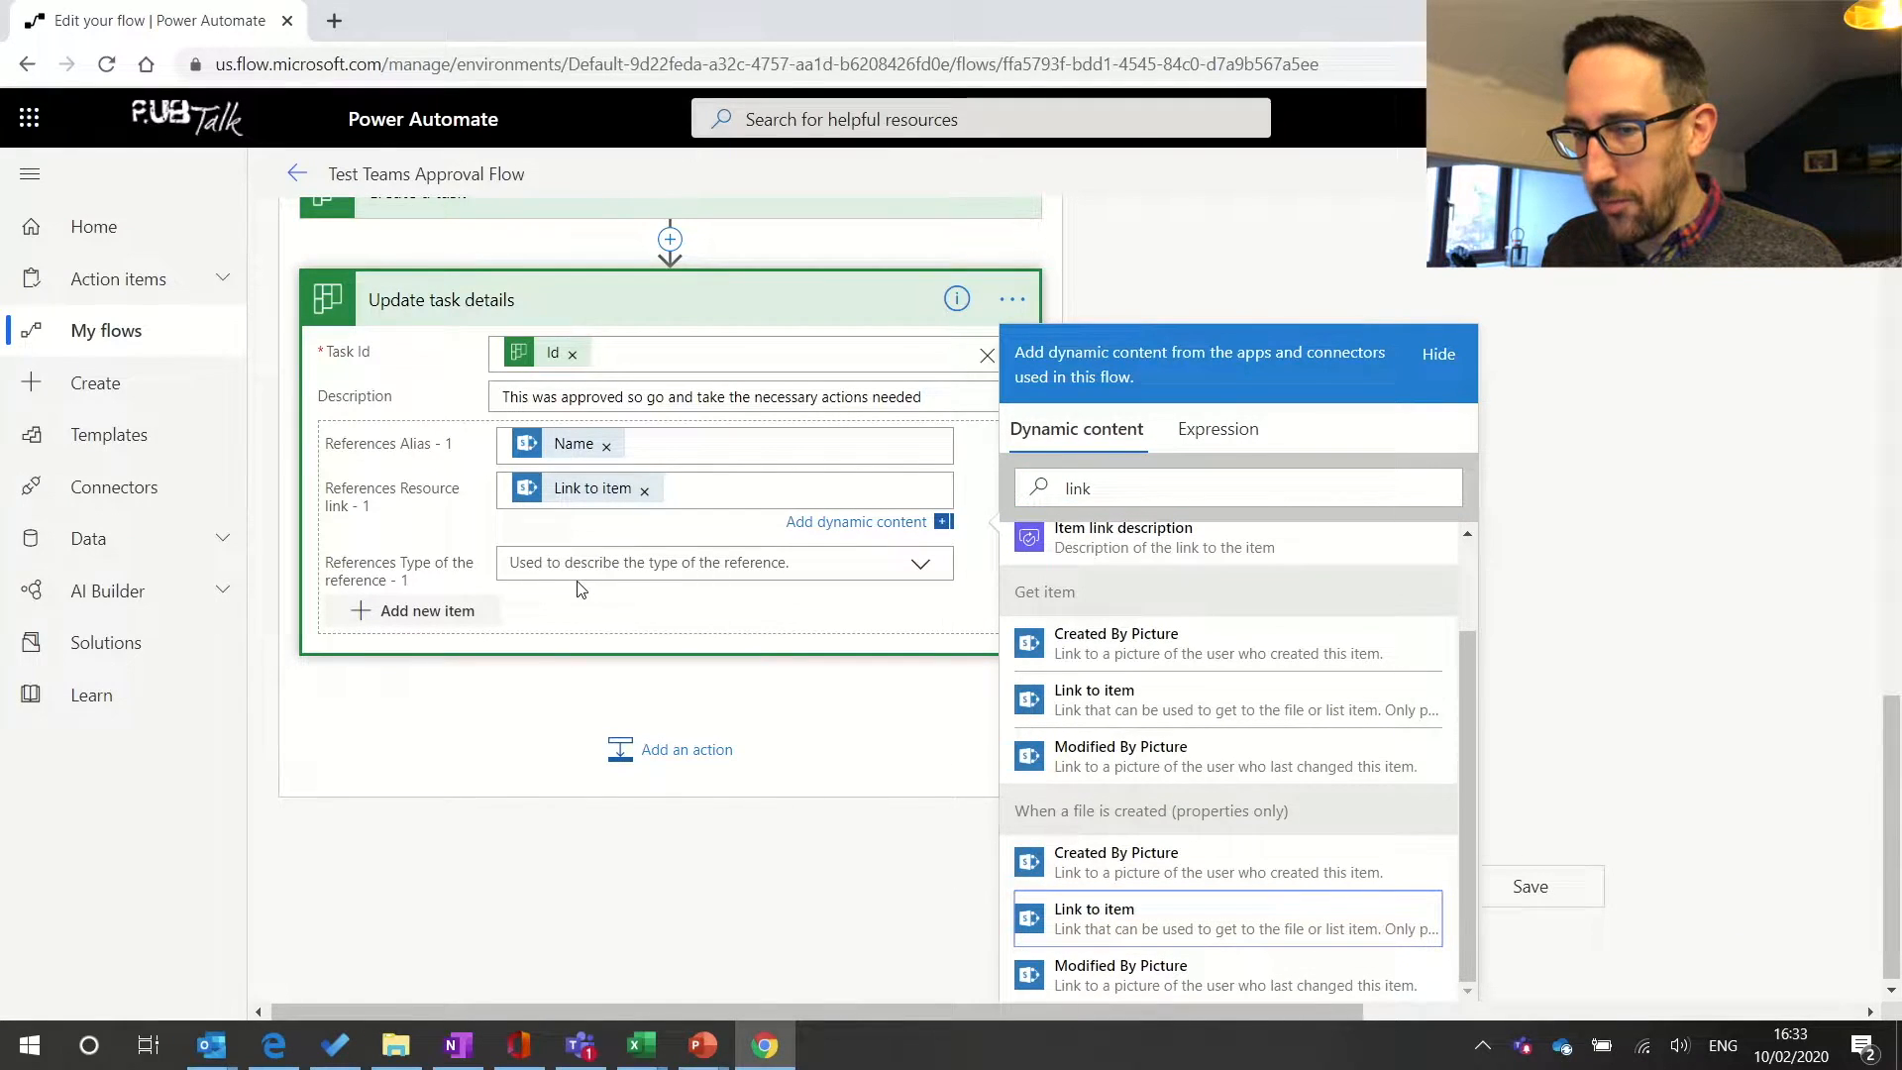
- Set the type of the first reference to Excel
left_click(920, 574)
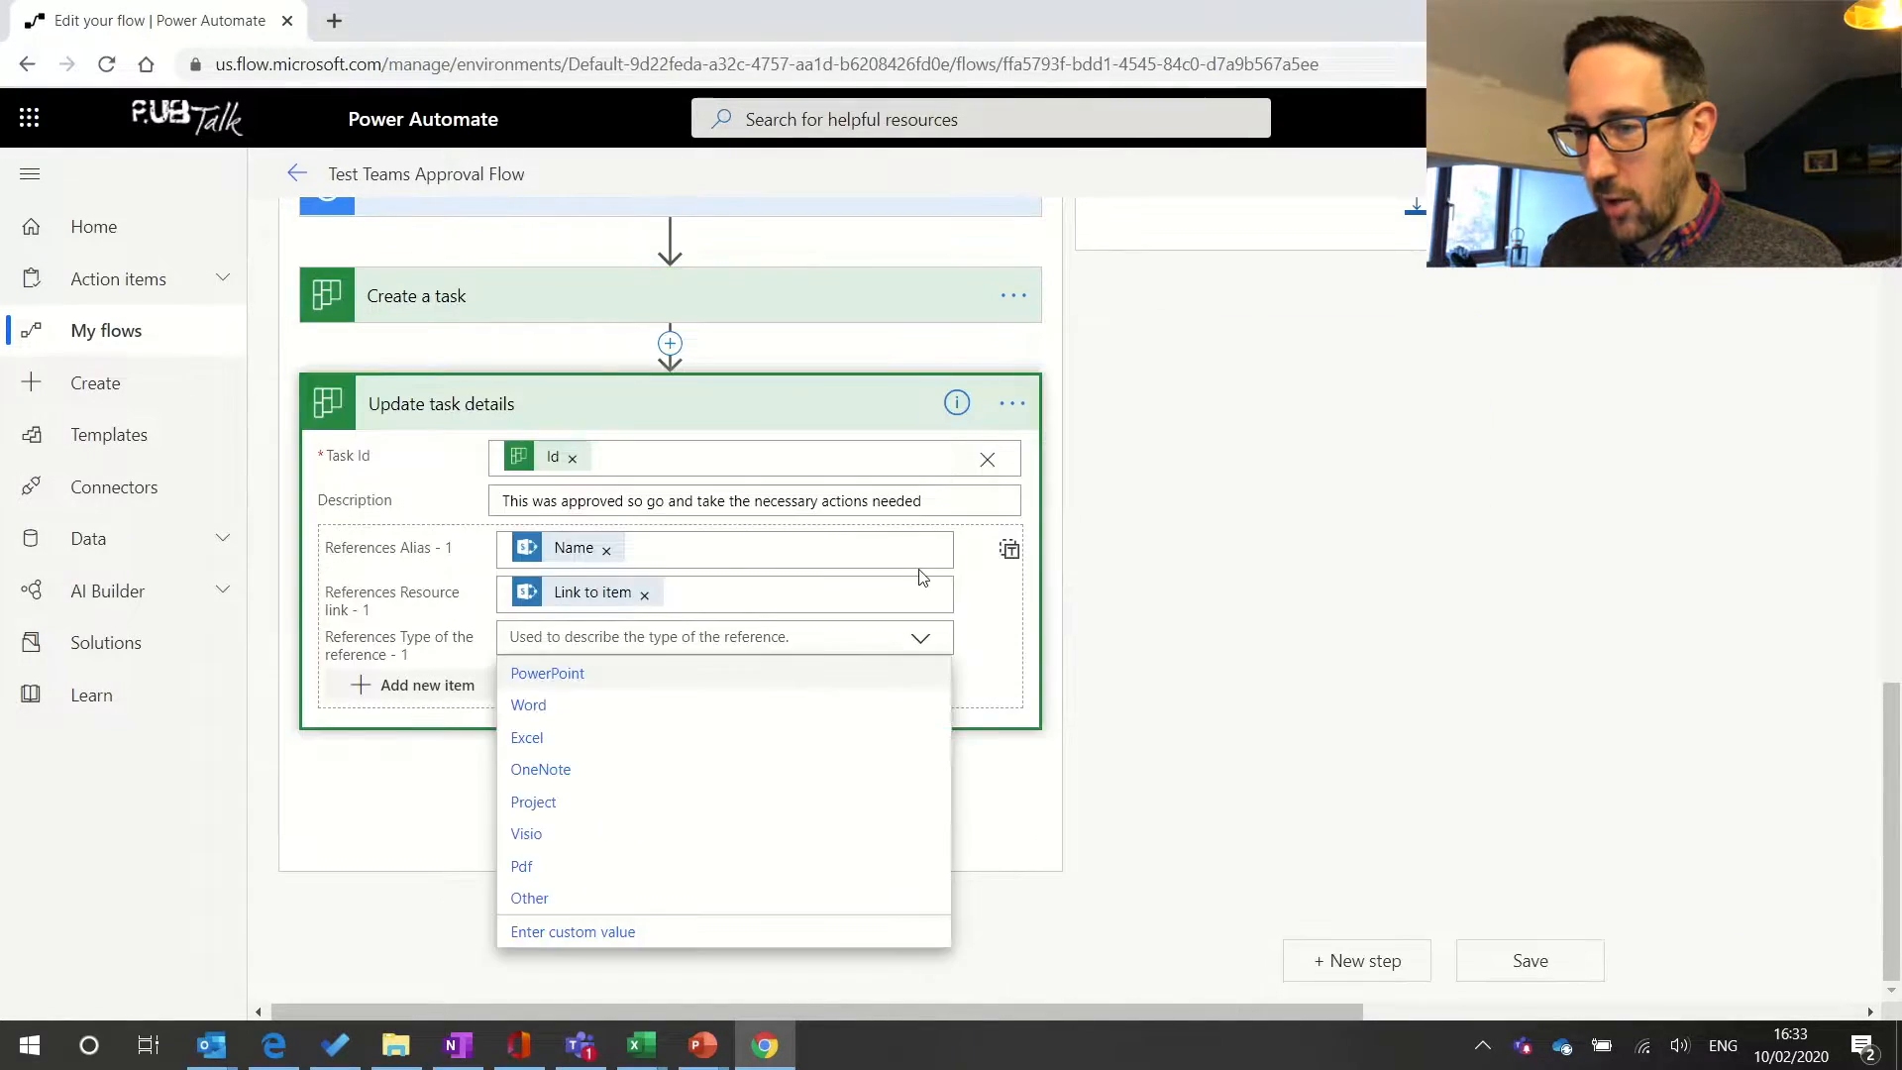
left_click(535, 741)
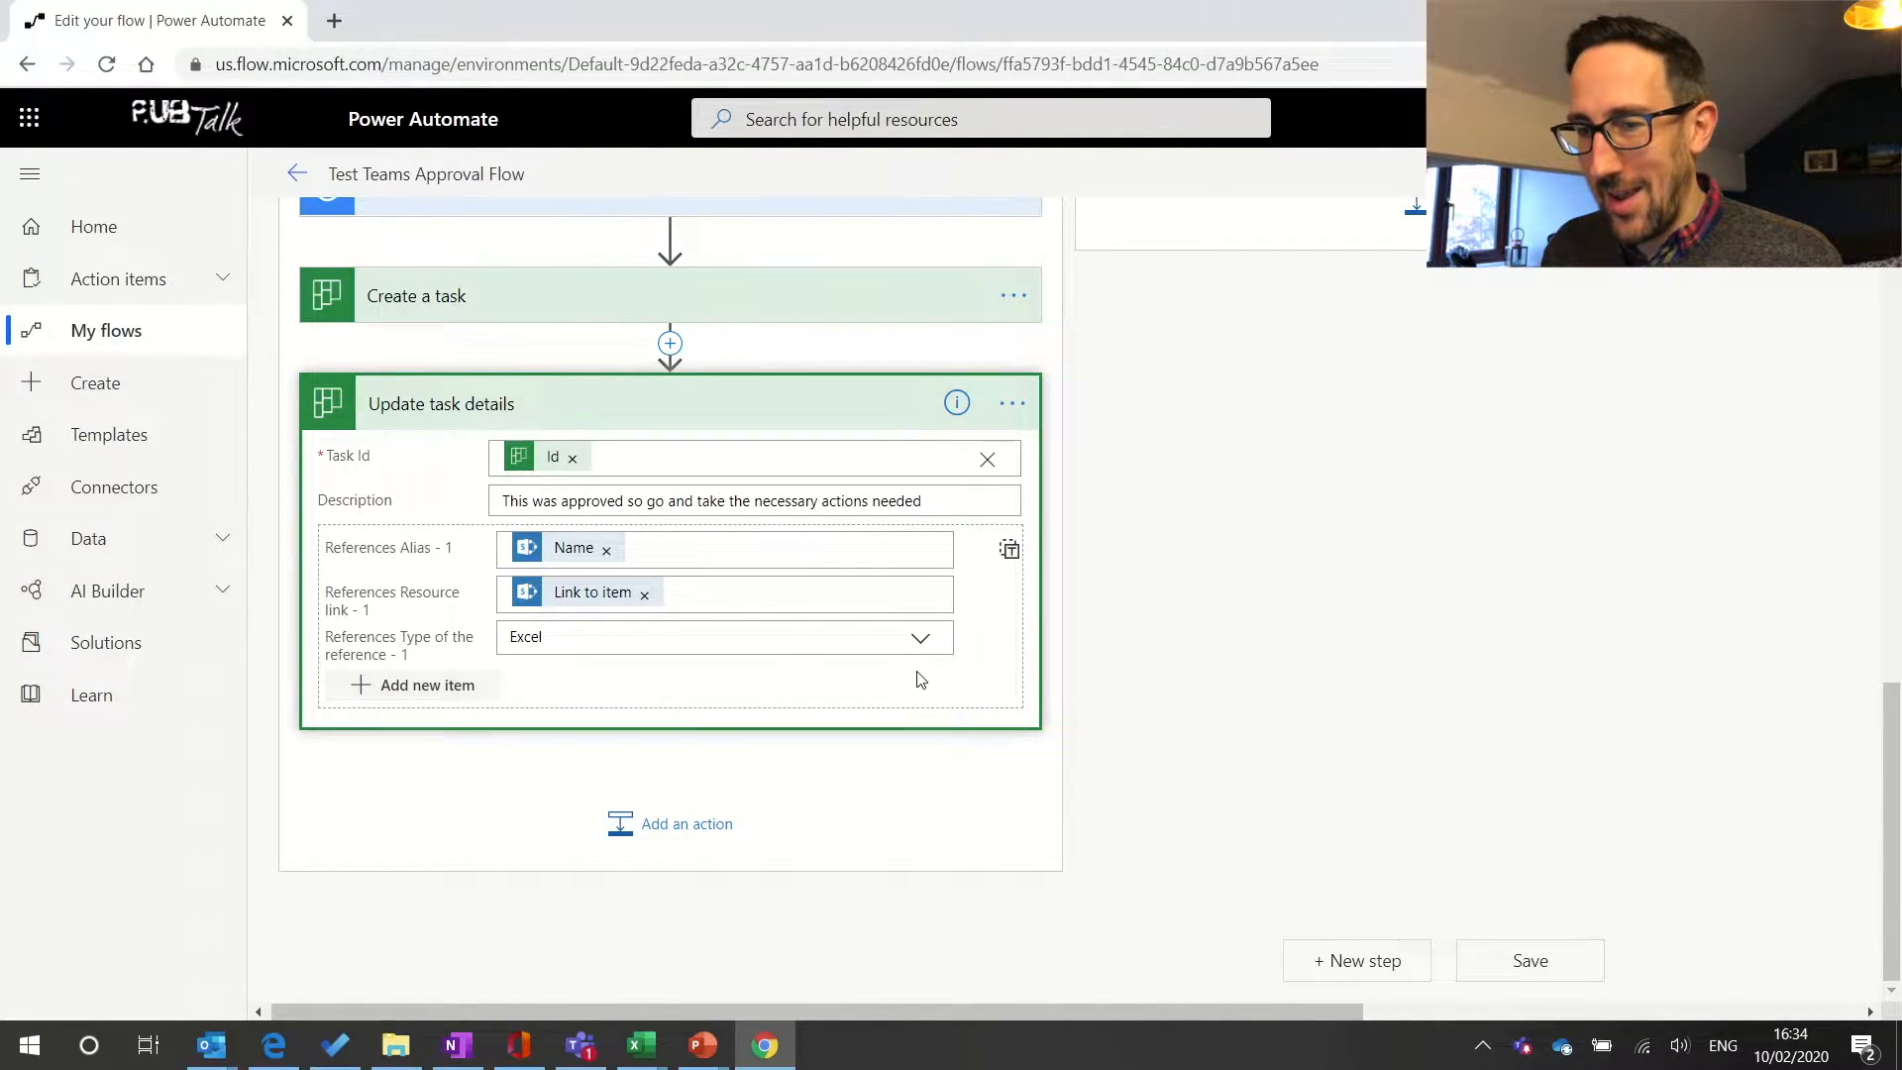
scroll(920, 680, "up", 2)
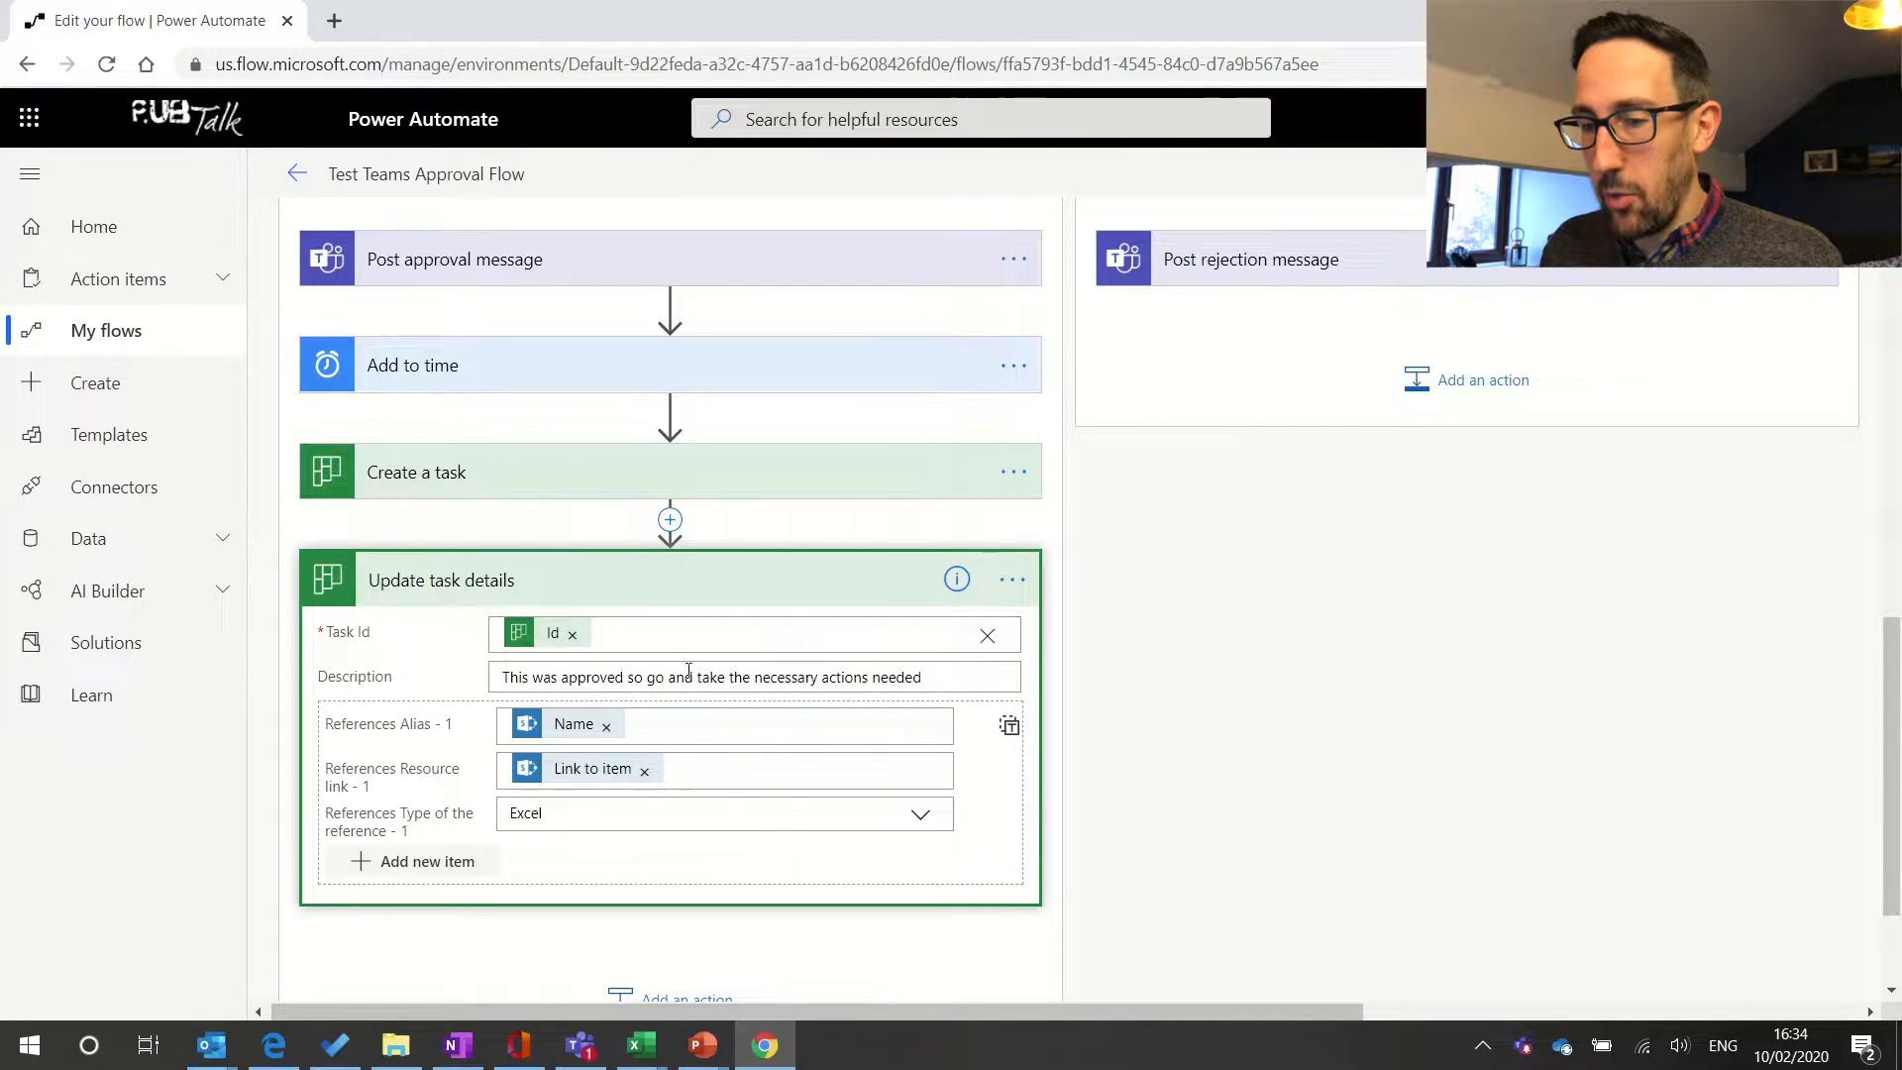
- Switch to Teams and examine the notes and attachments areas of the "Prepare for October meeting" task in Testing Planner
key("alt+Tab")
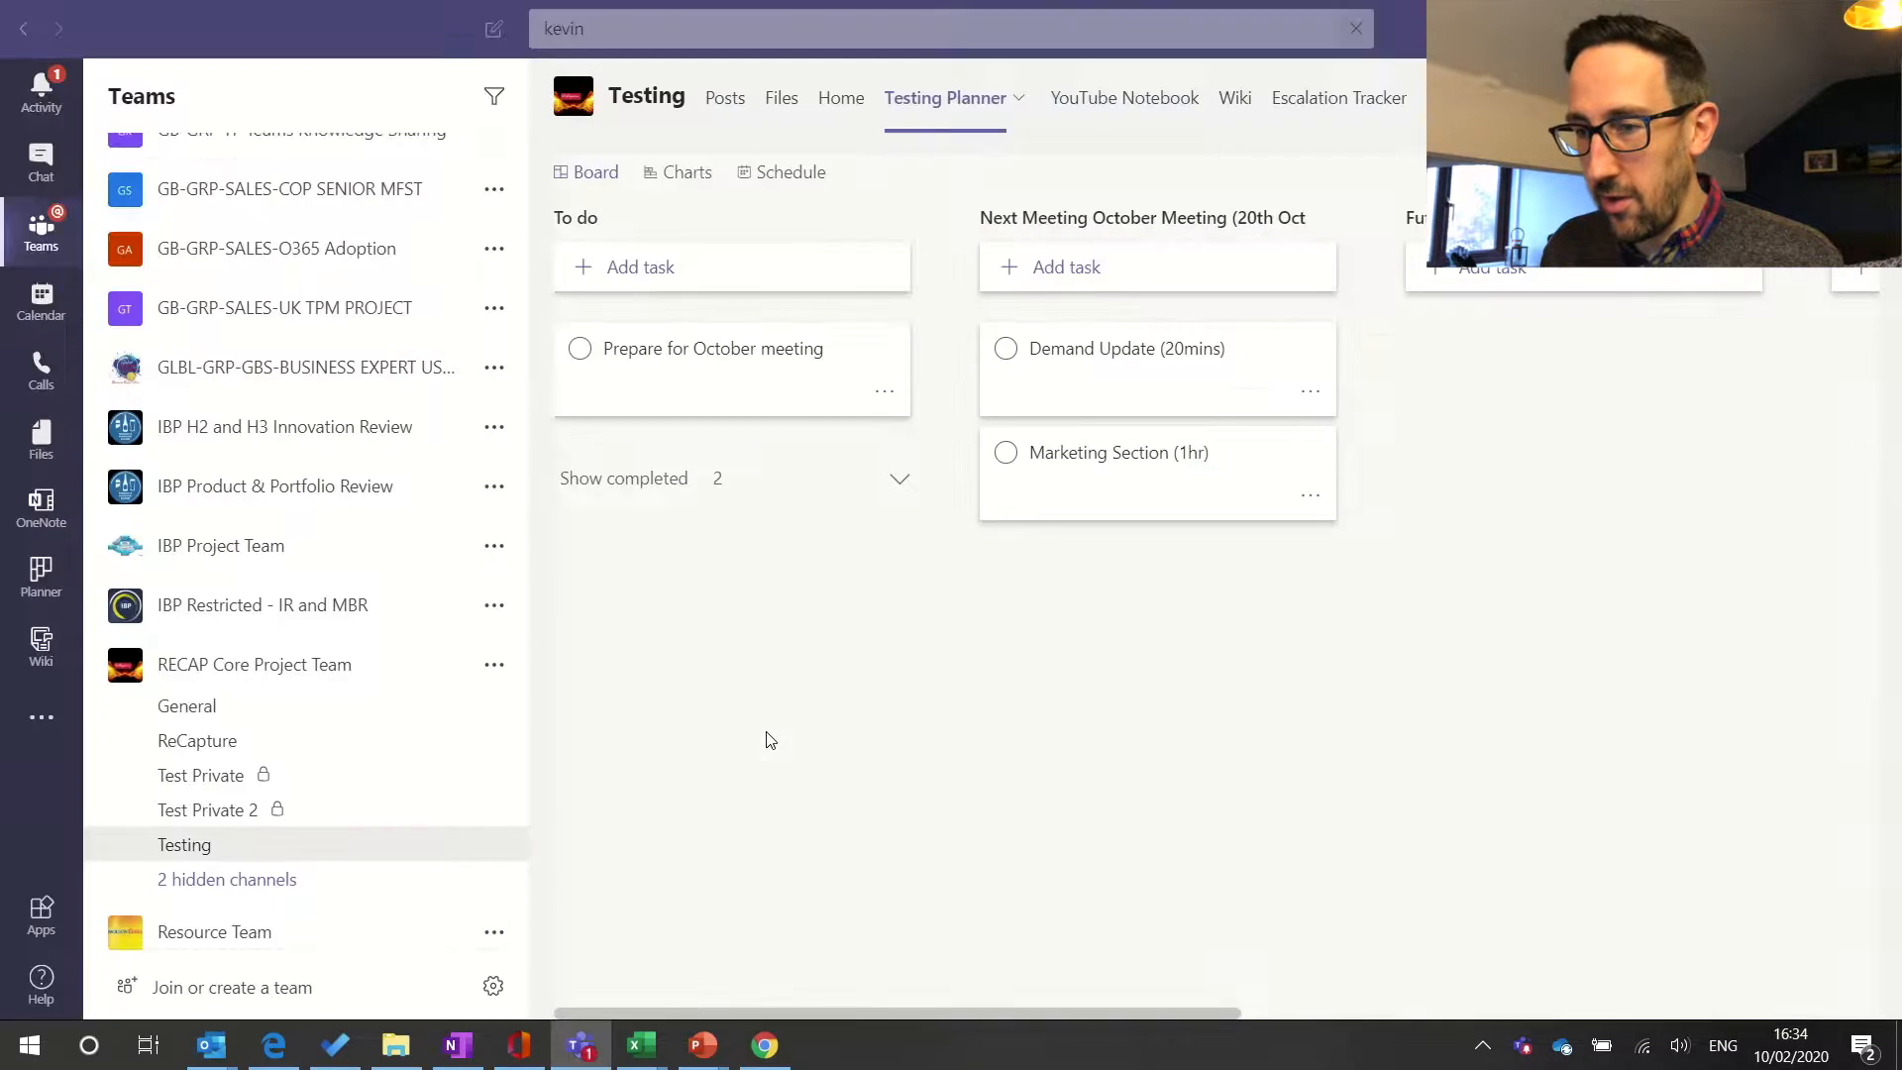
left_click(726, 361)
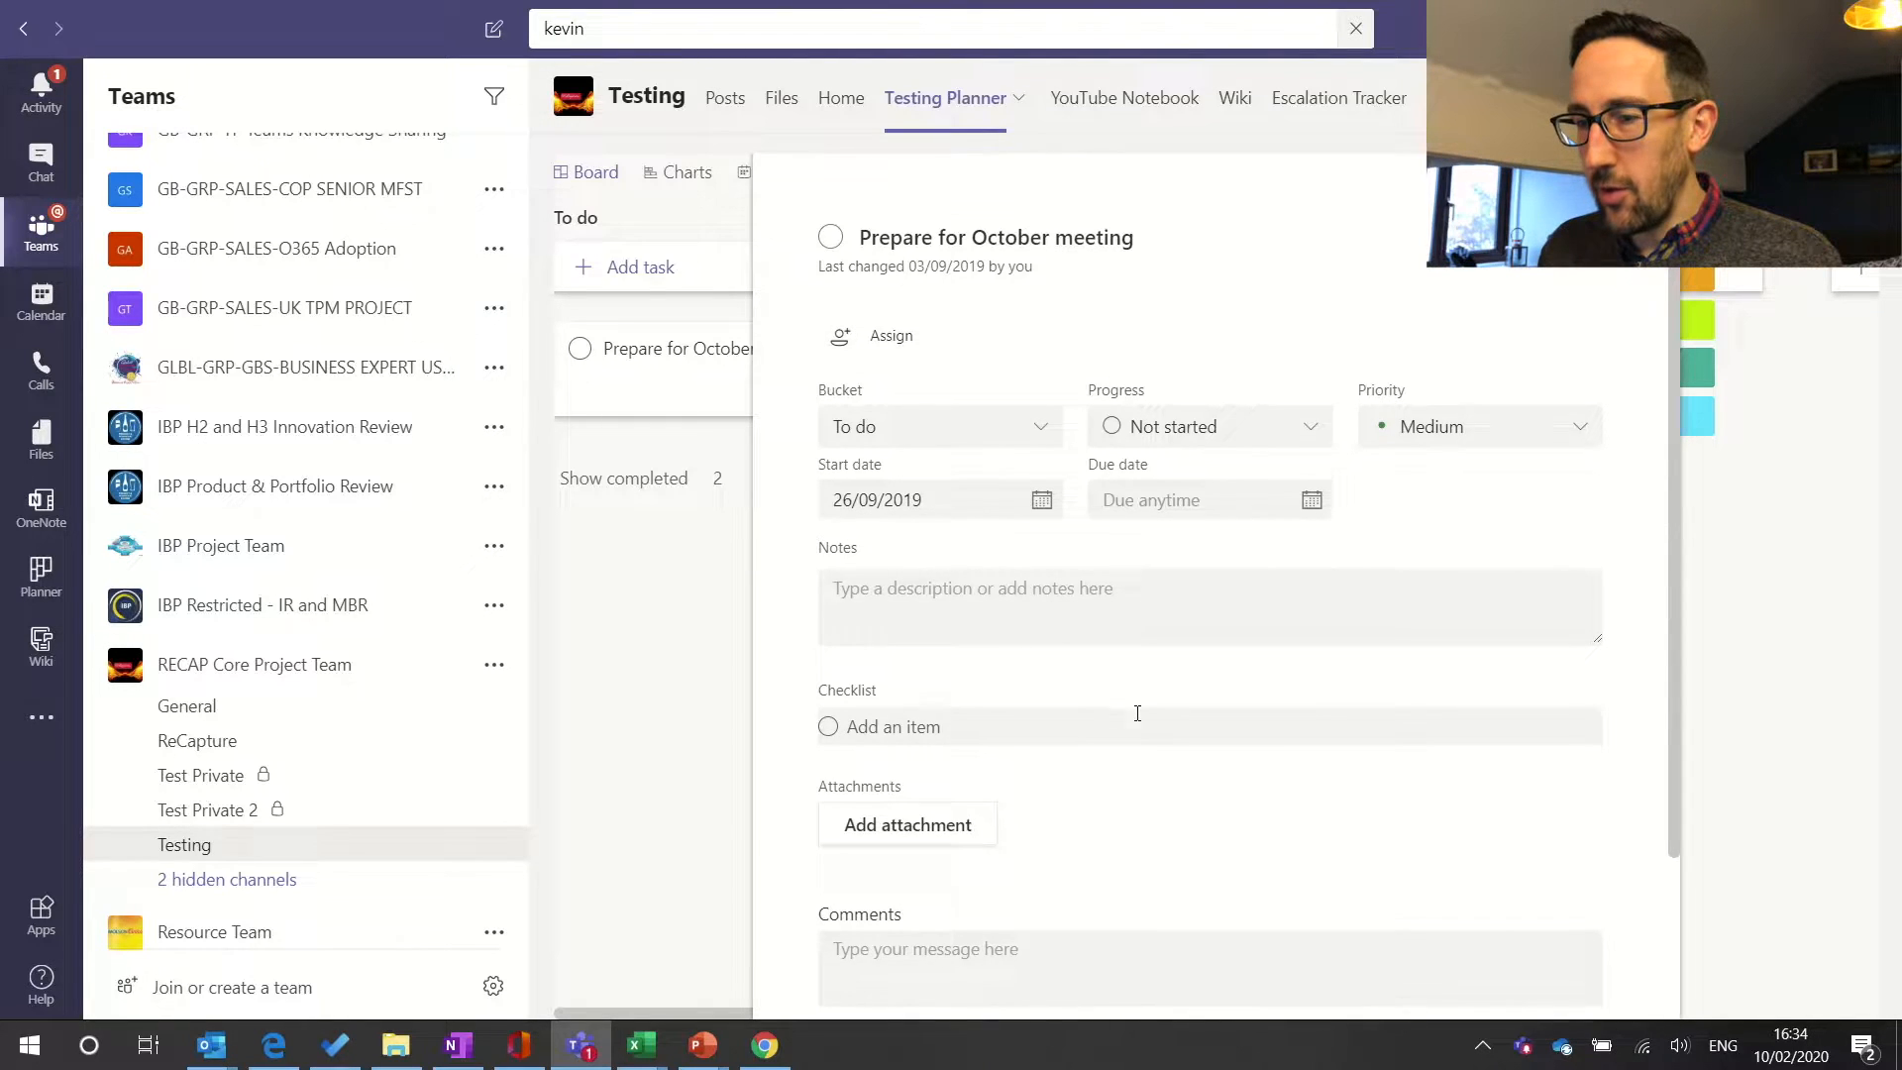
scroll(1139, 717, "down", 2)
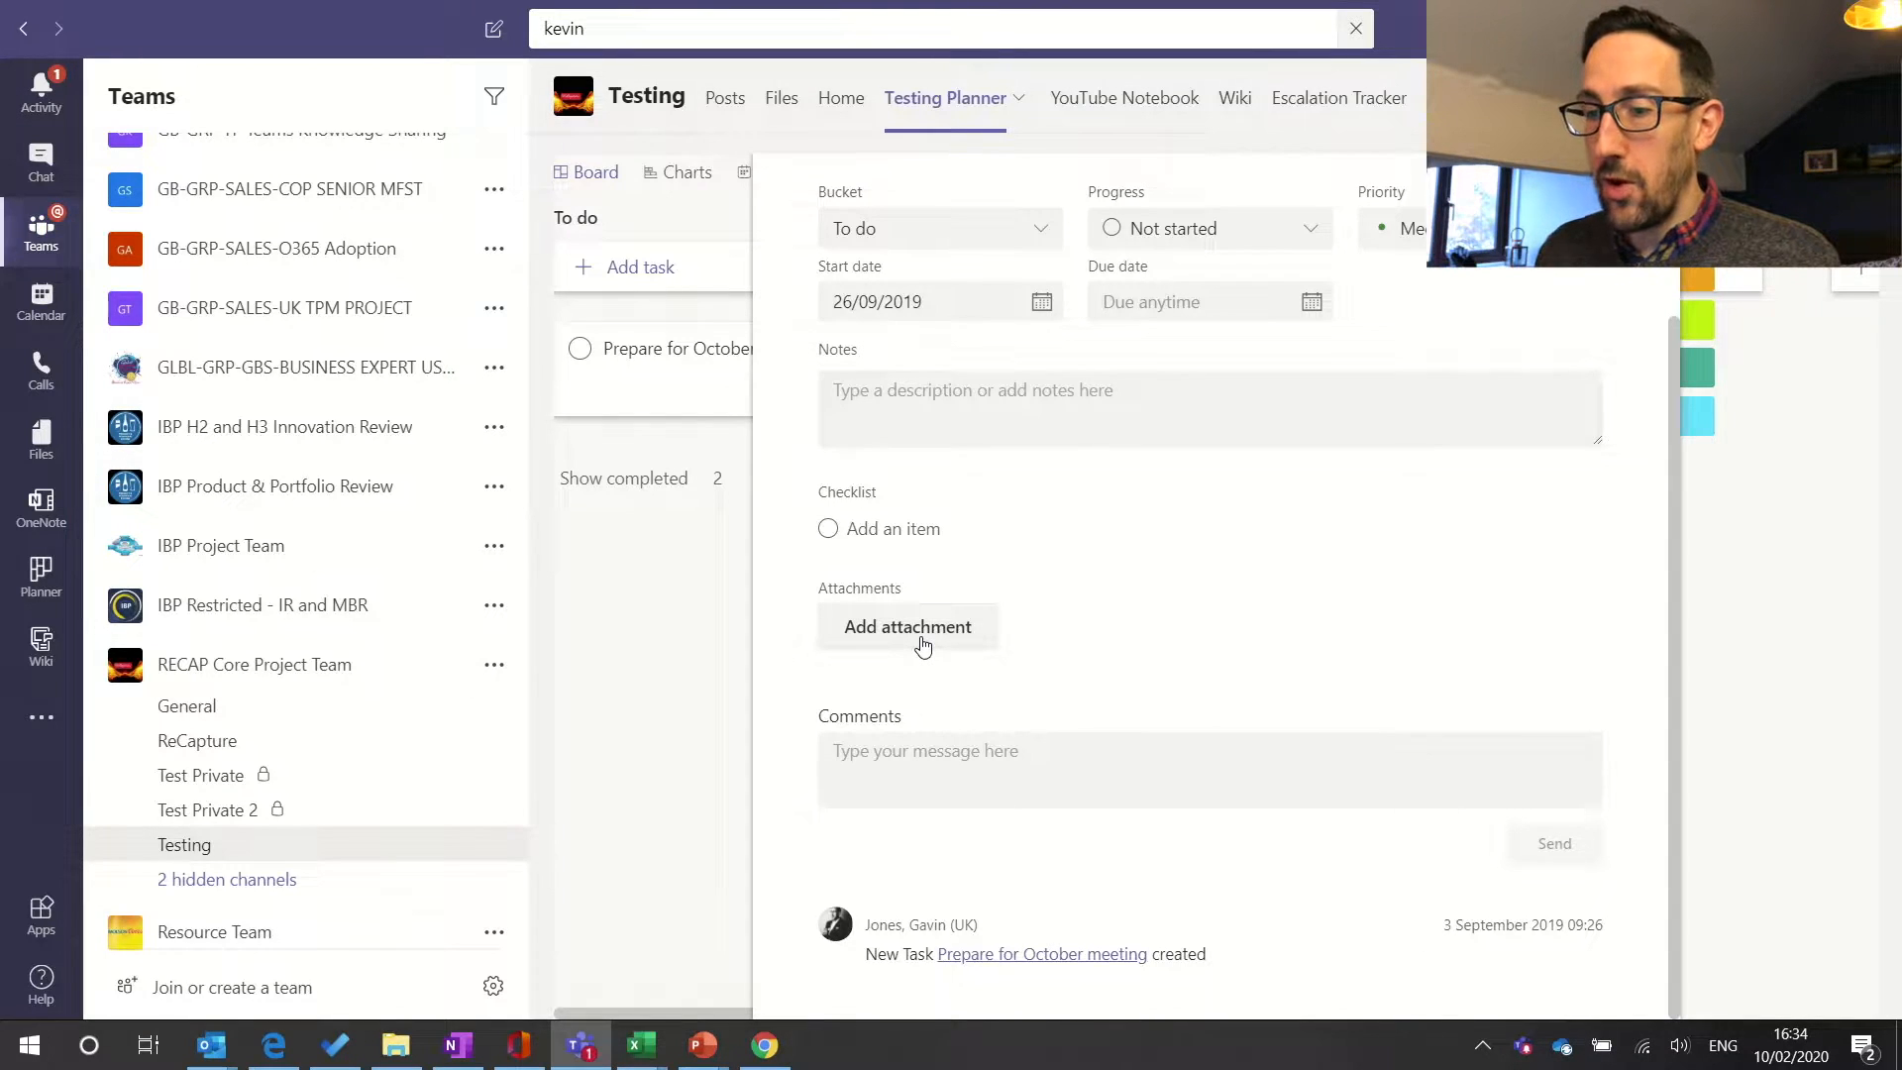
- Switch back to Power Automate and save the Test Teams Approval Flow
key("alt+Tab")
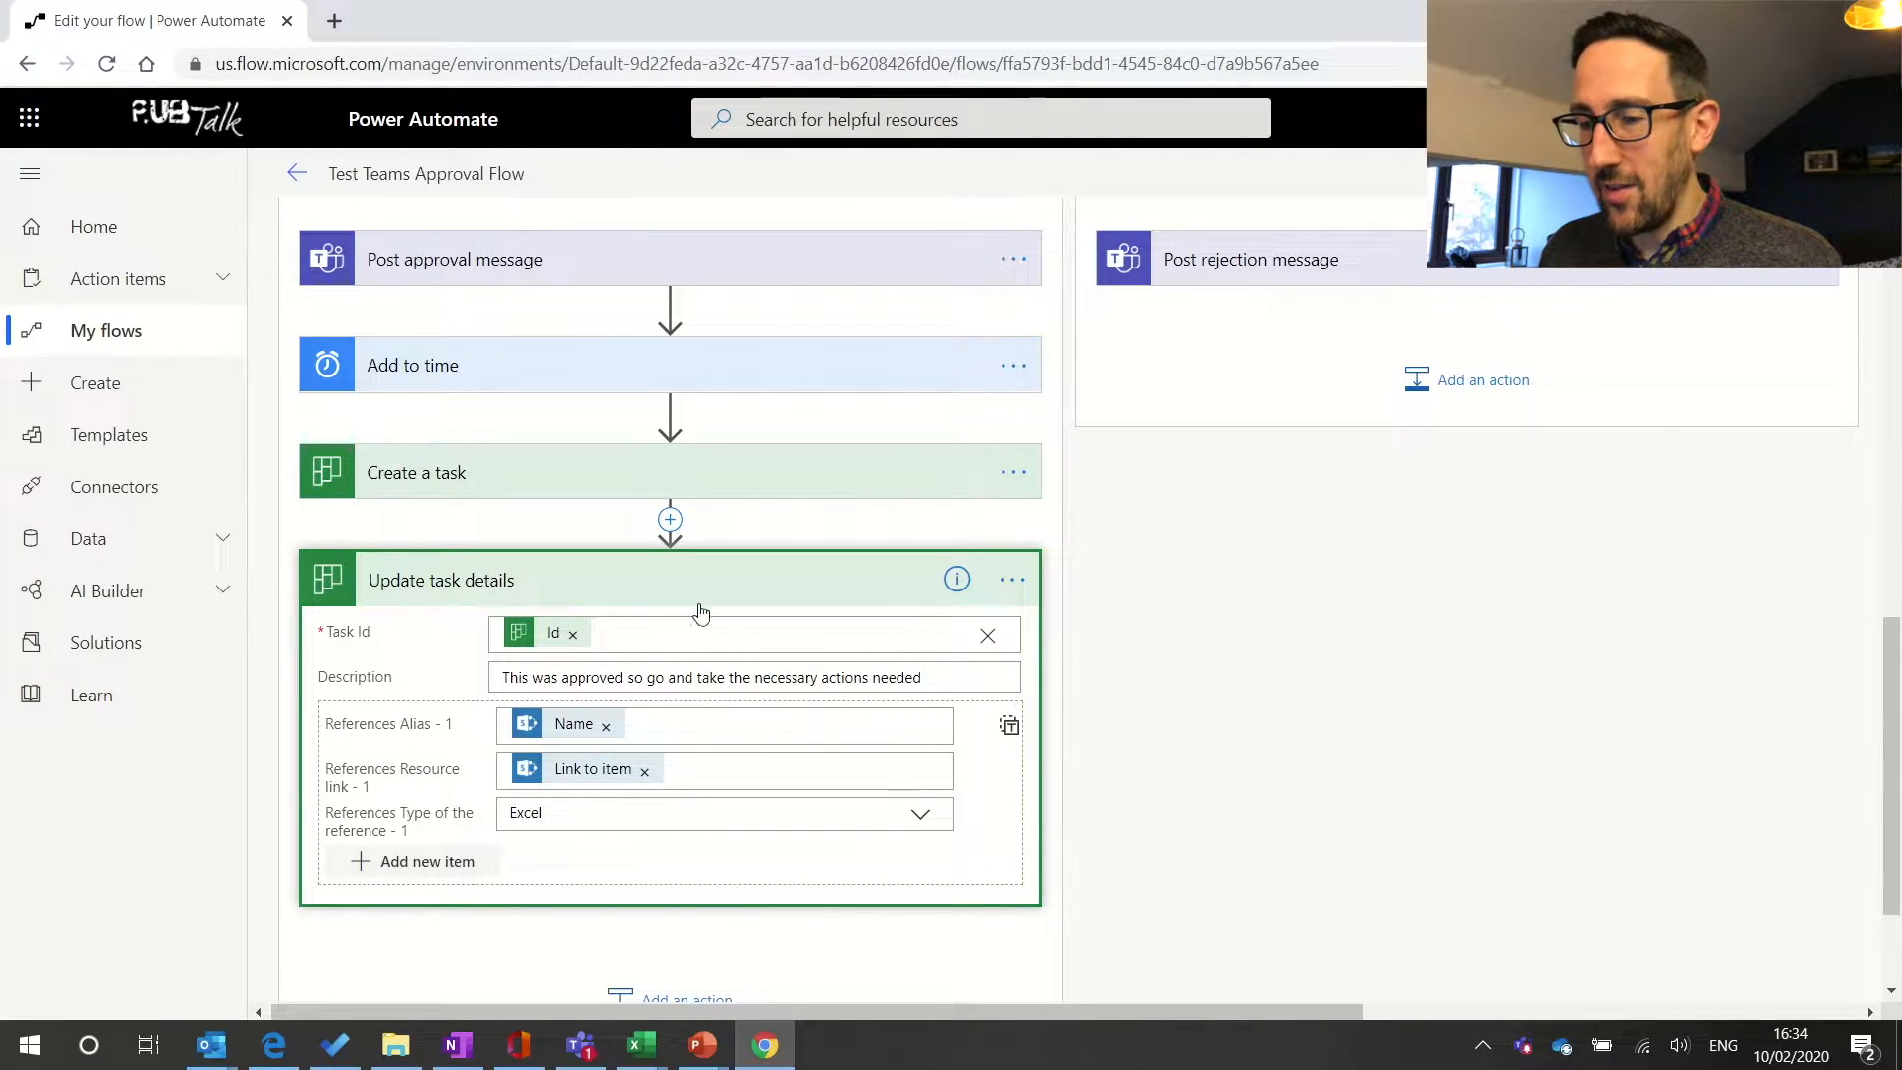
scroll(865, 669, "up", 10)
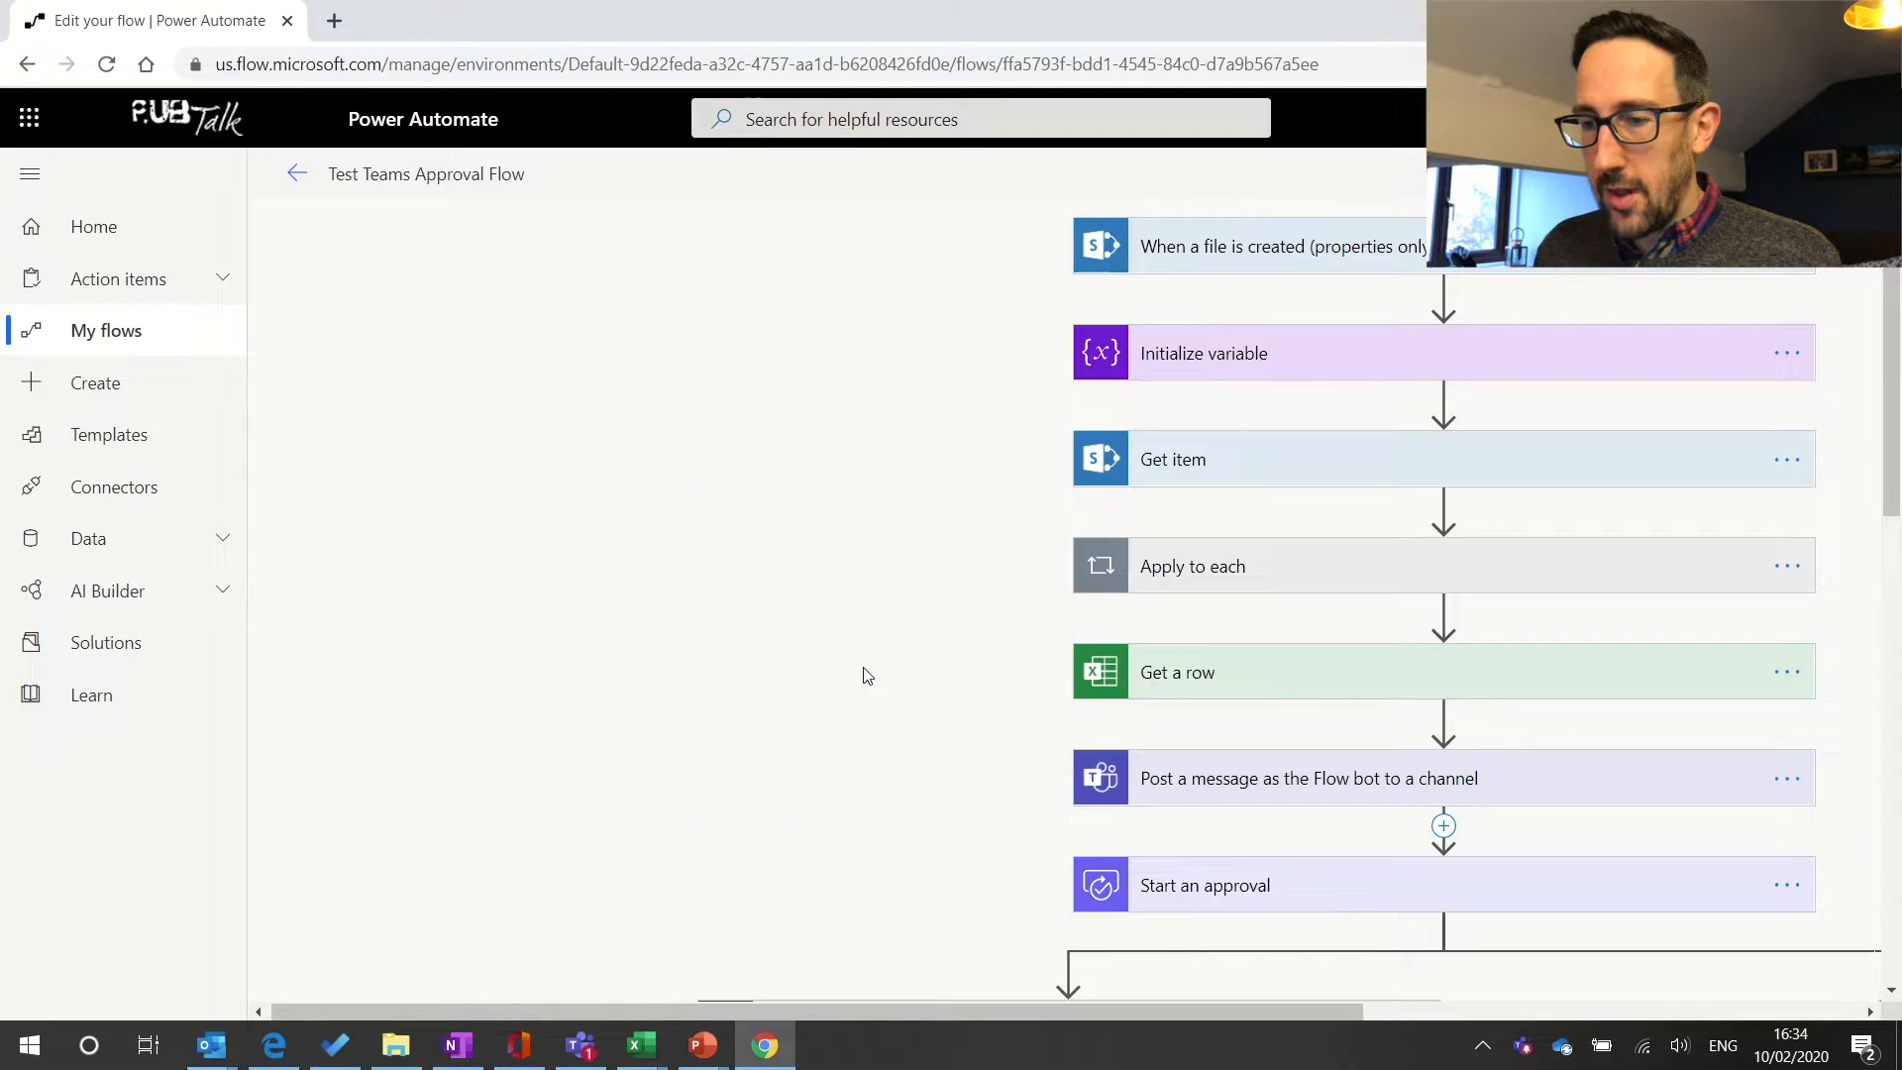
left_click(1594, 173)
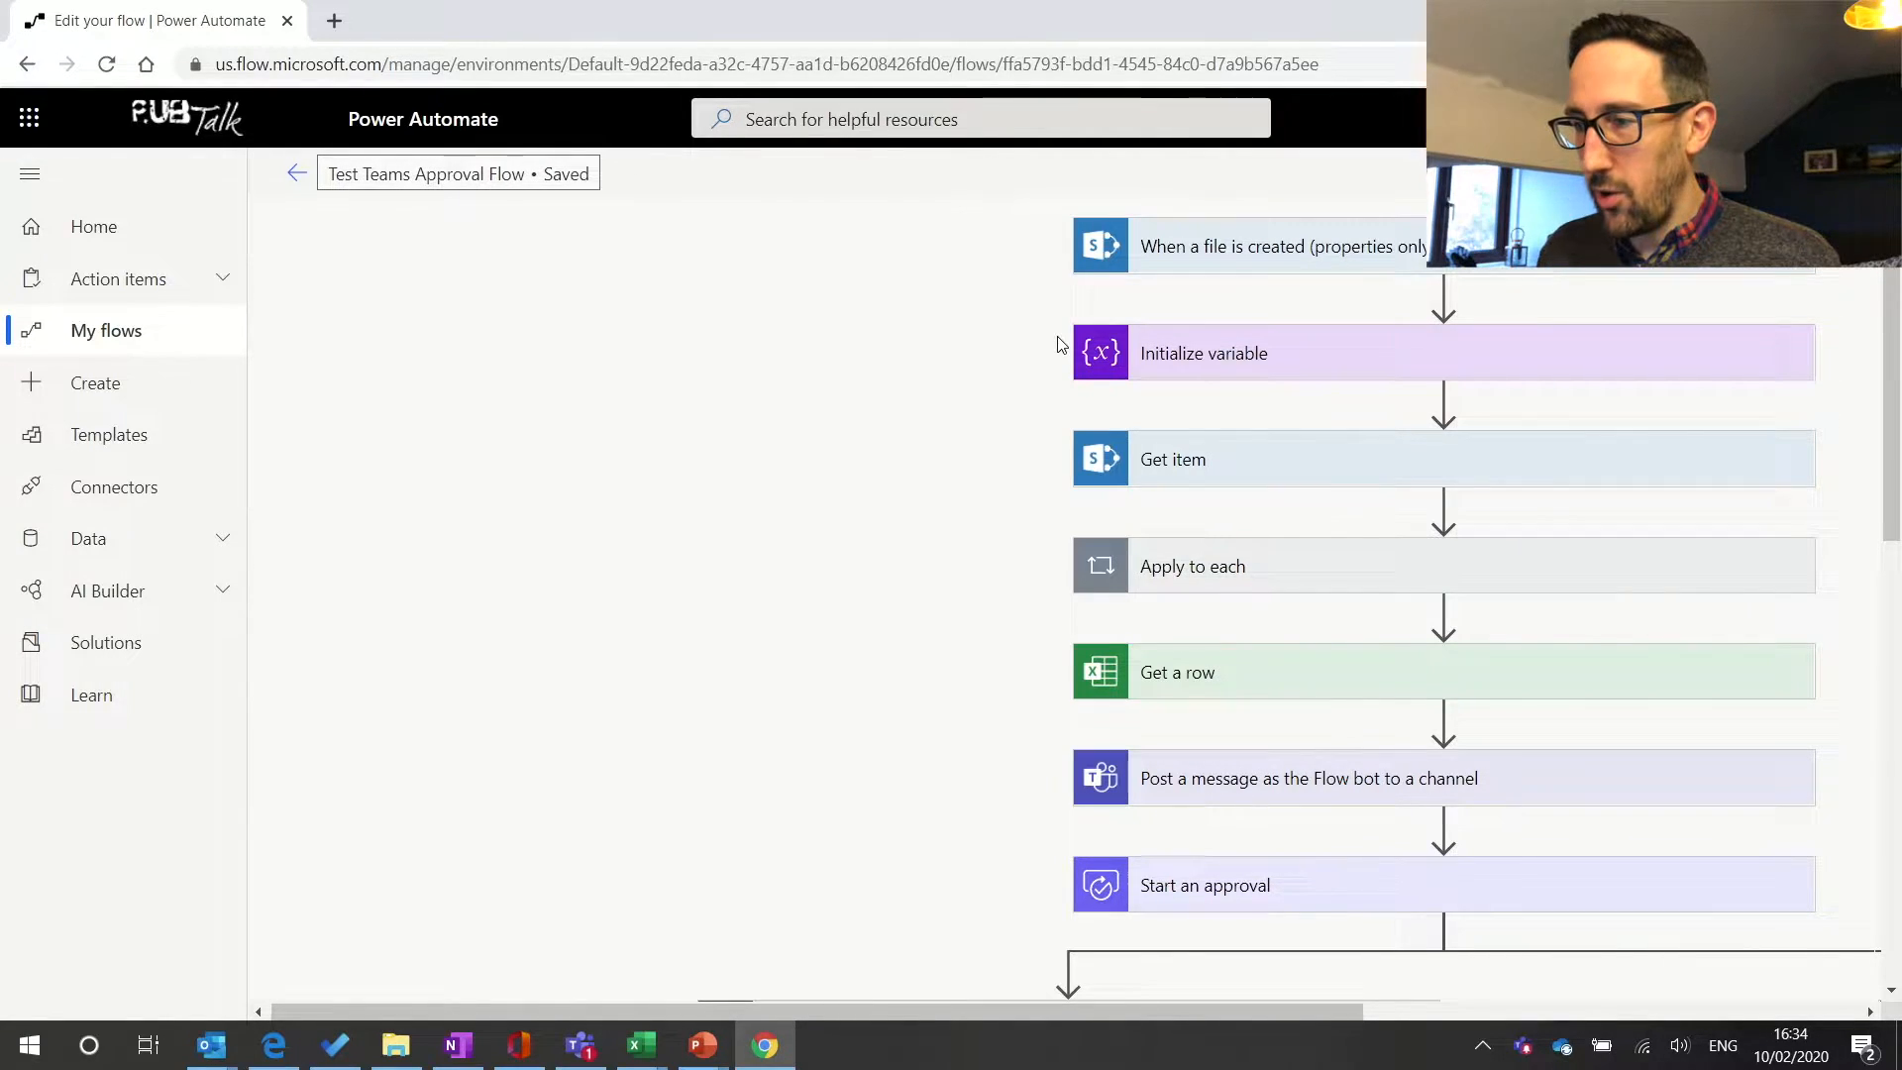
- Test the flow using data from its most recent previous run and follow its progress to the Start an approval action
left_click(1837, 173)
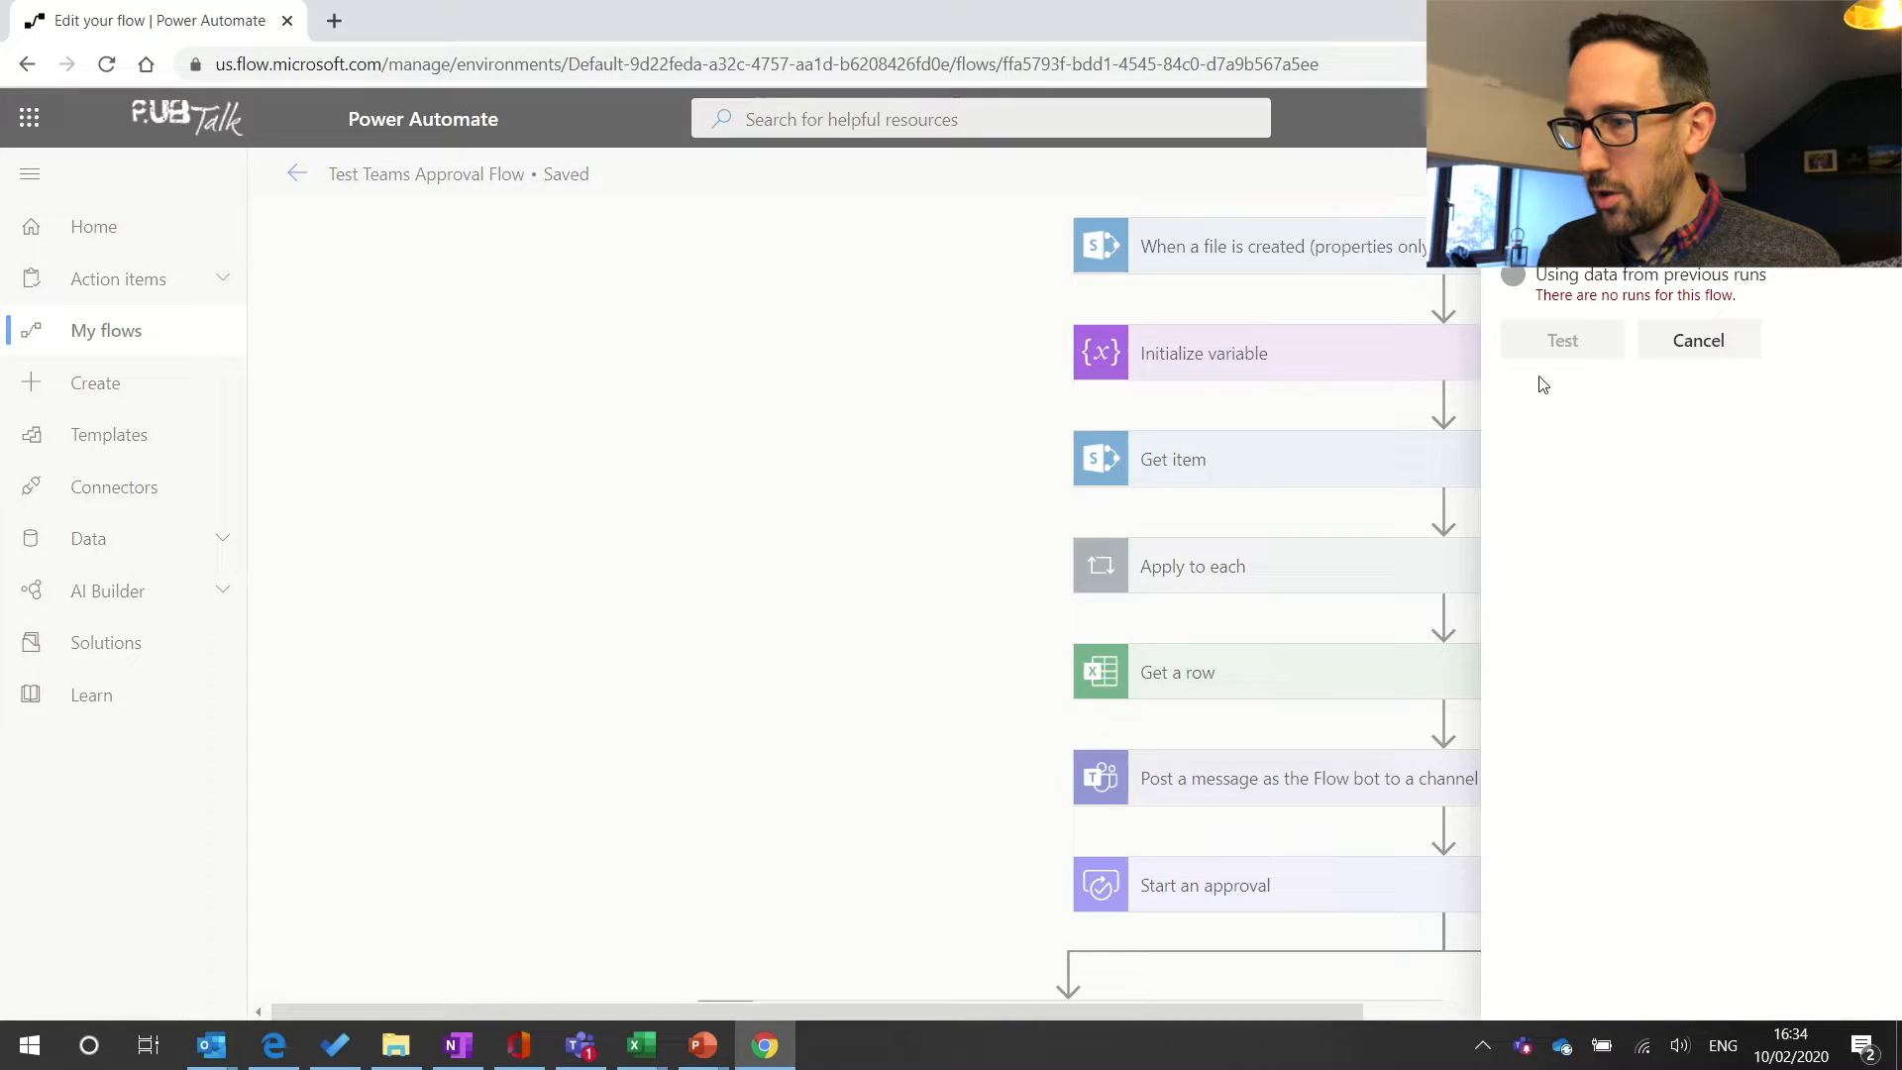
left_click(1515, 277)
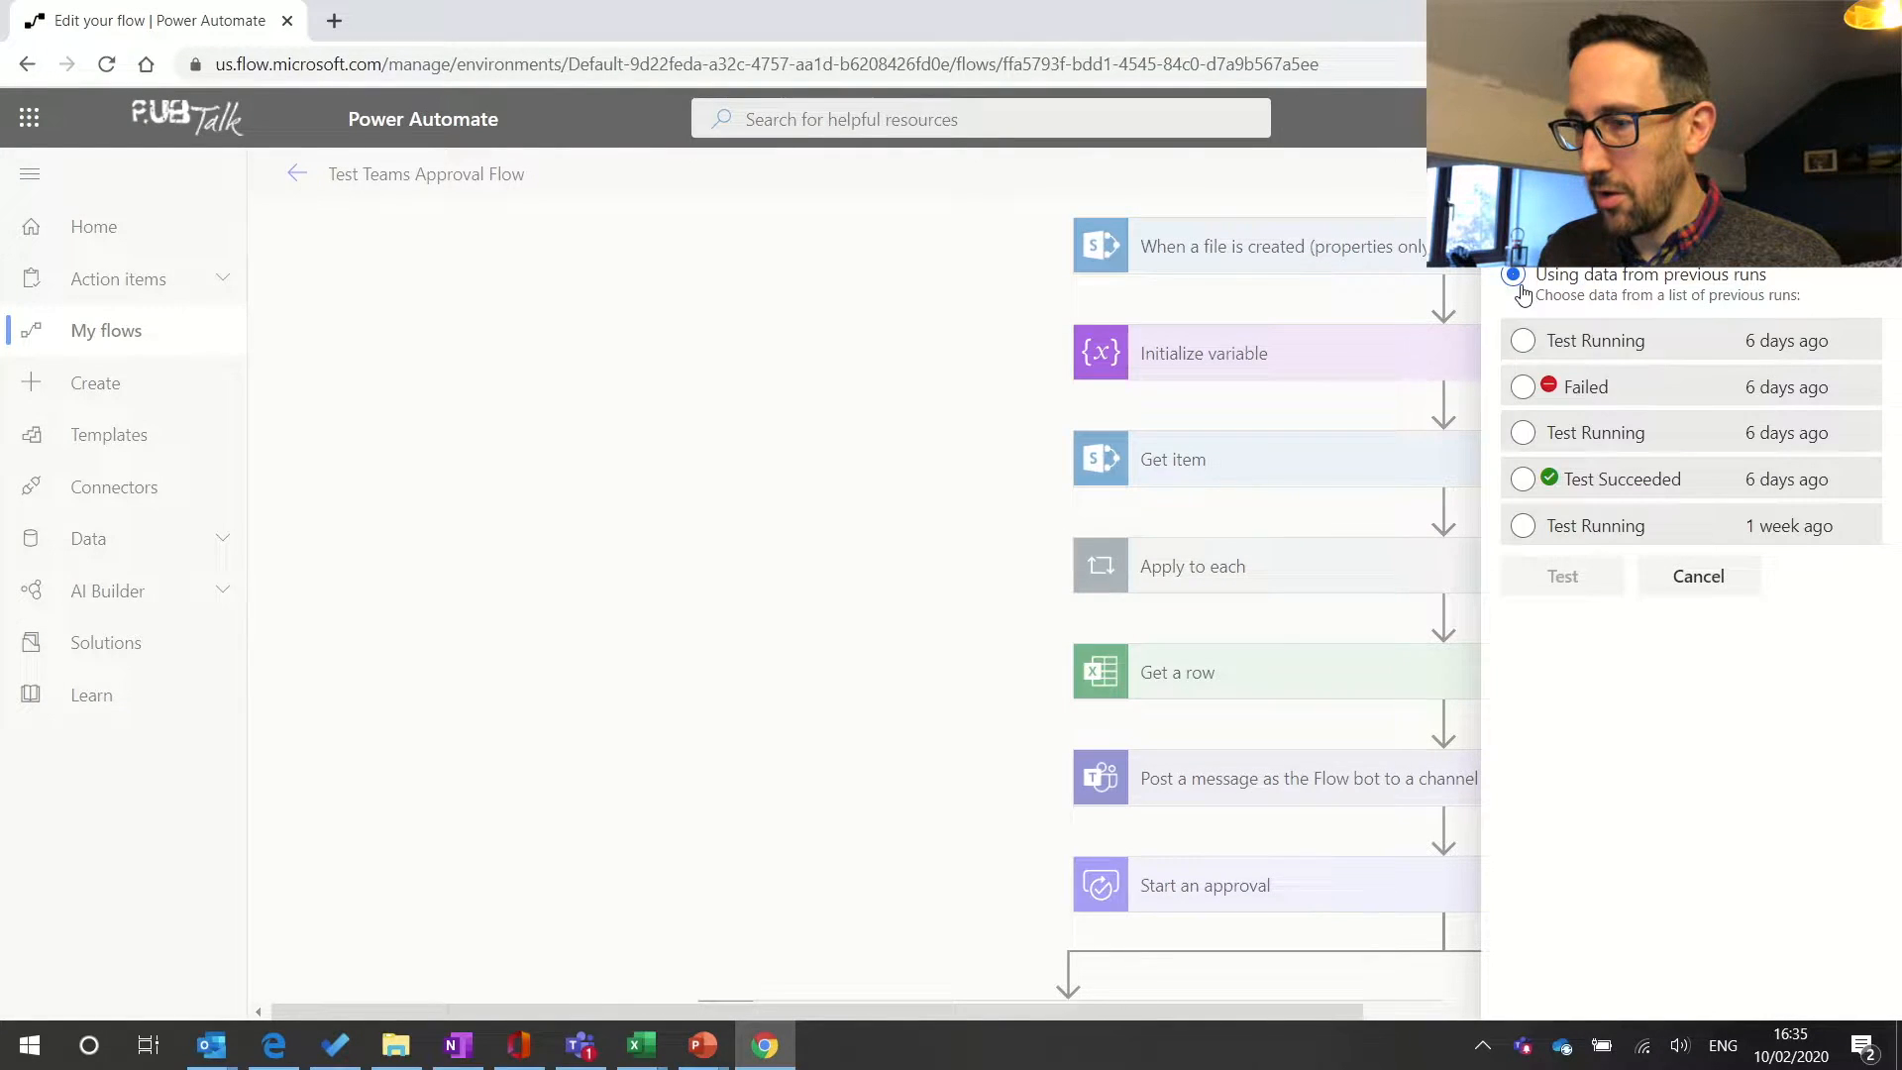
left_click(1522, 341)
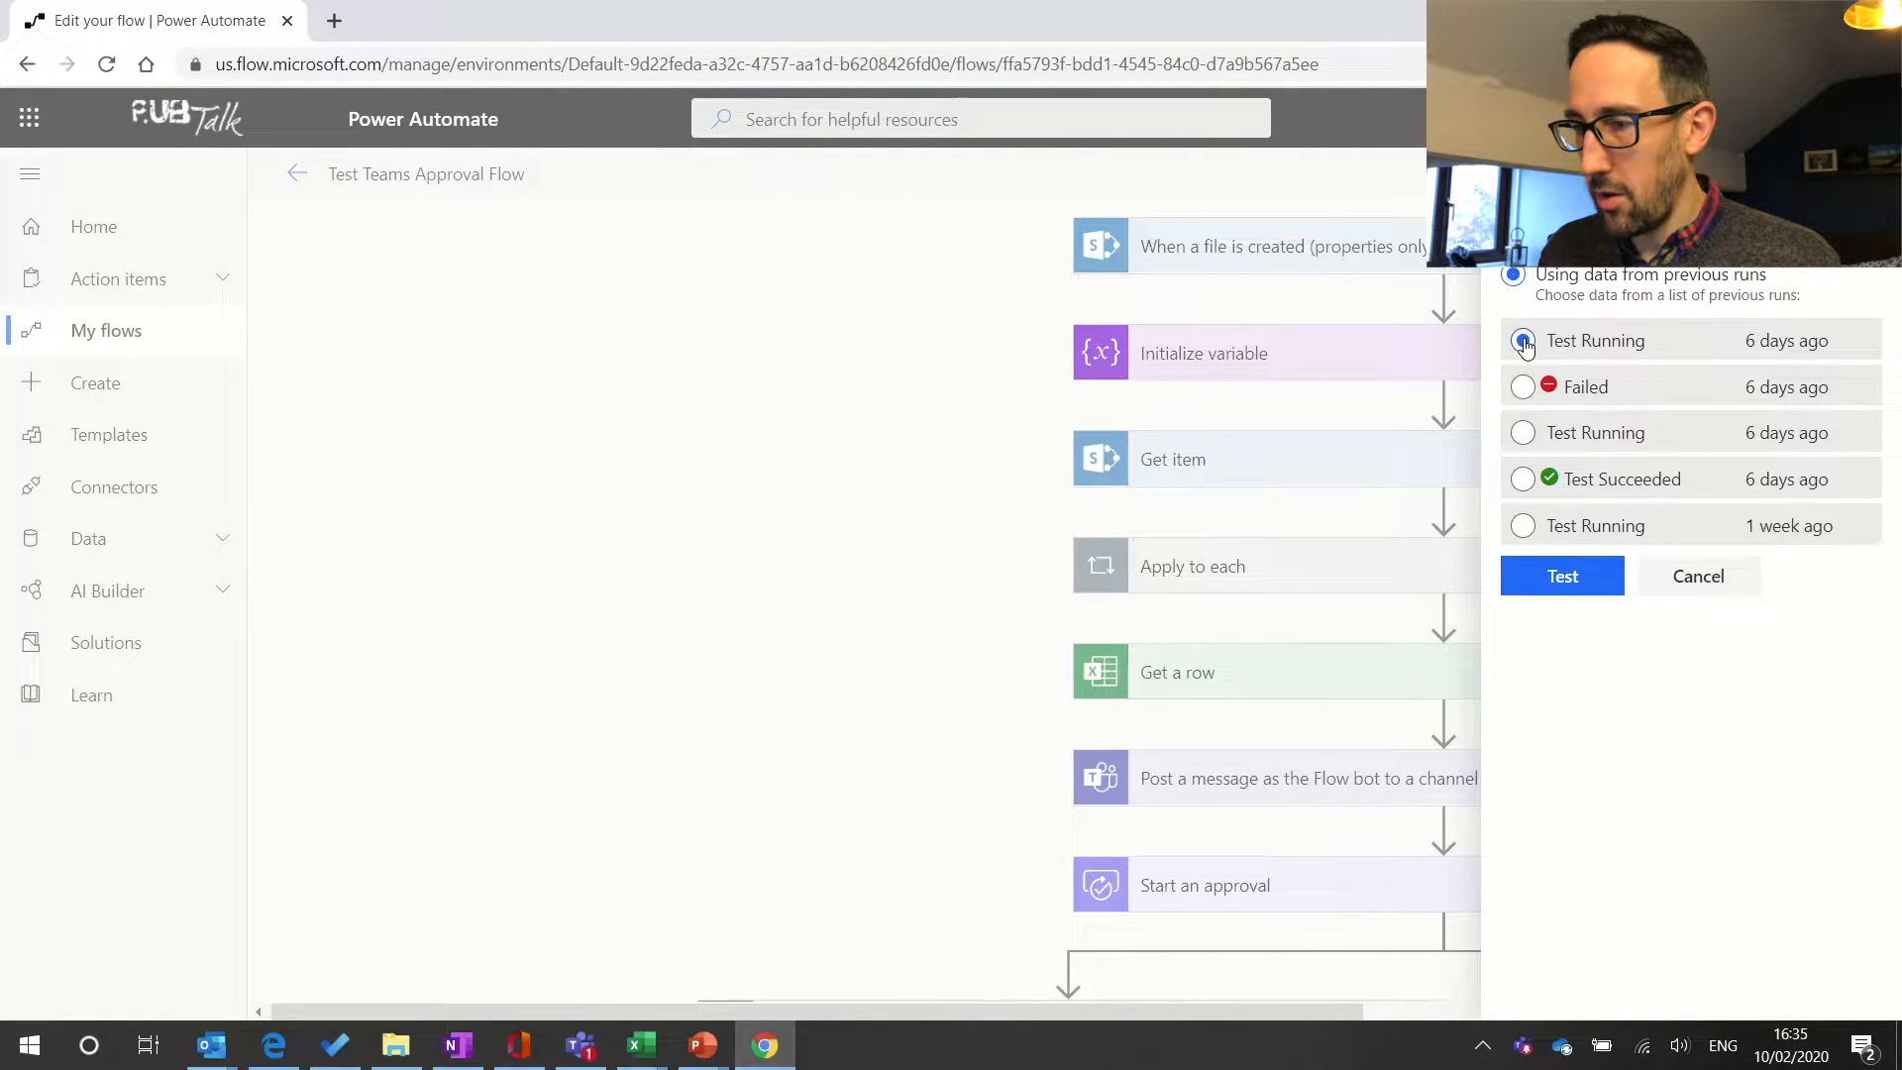
left_click(1561, 582)
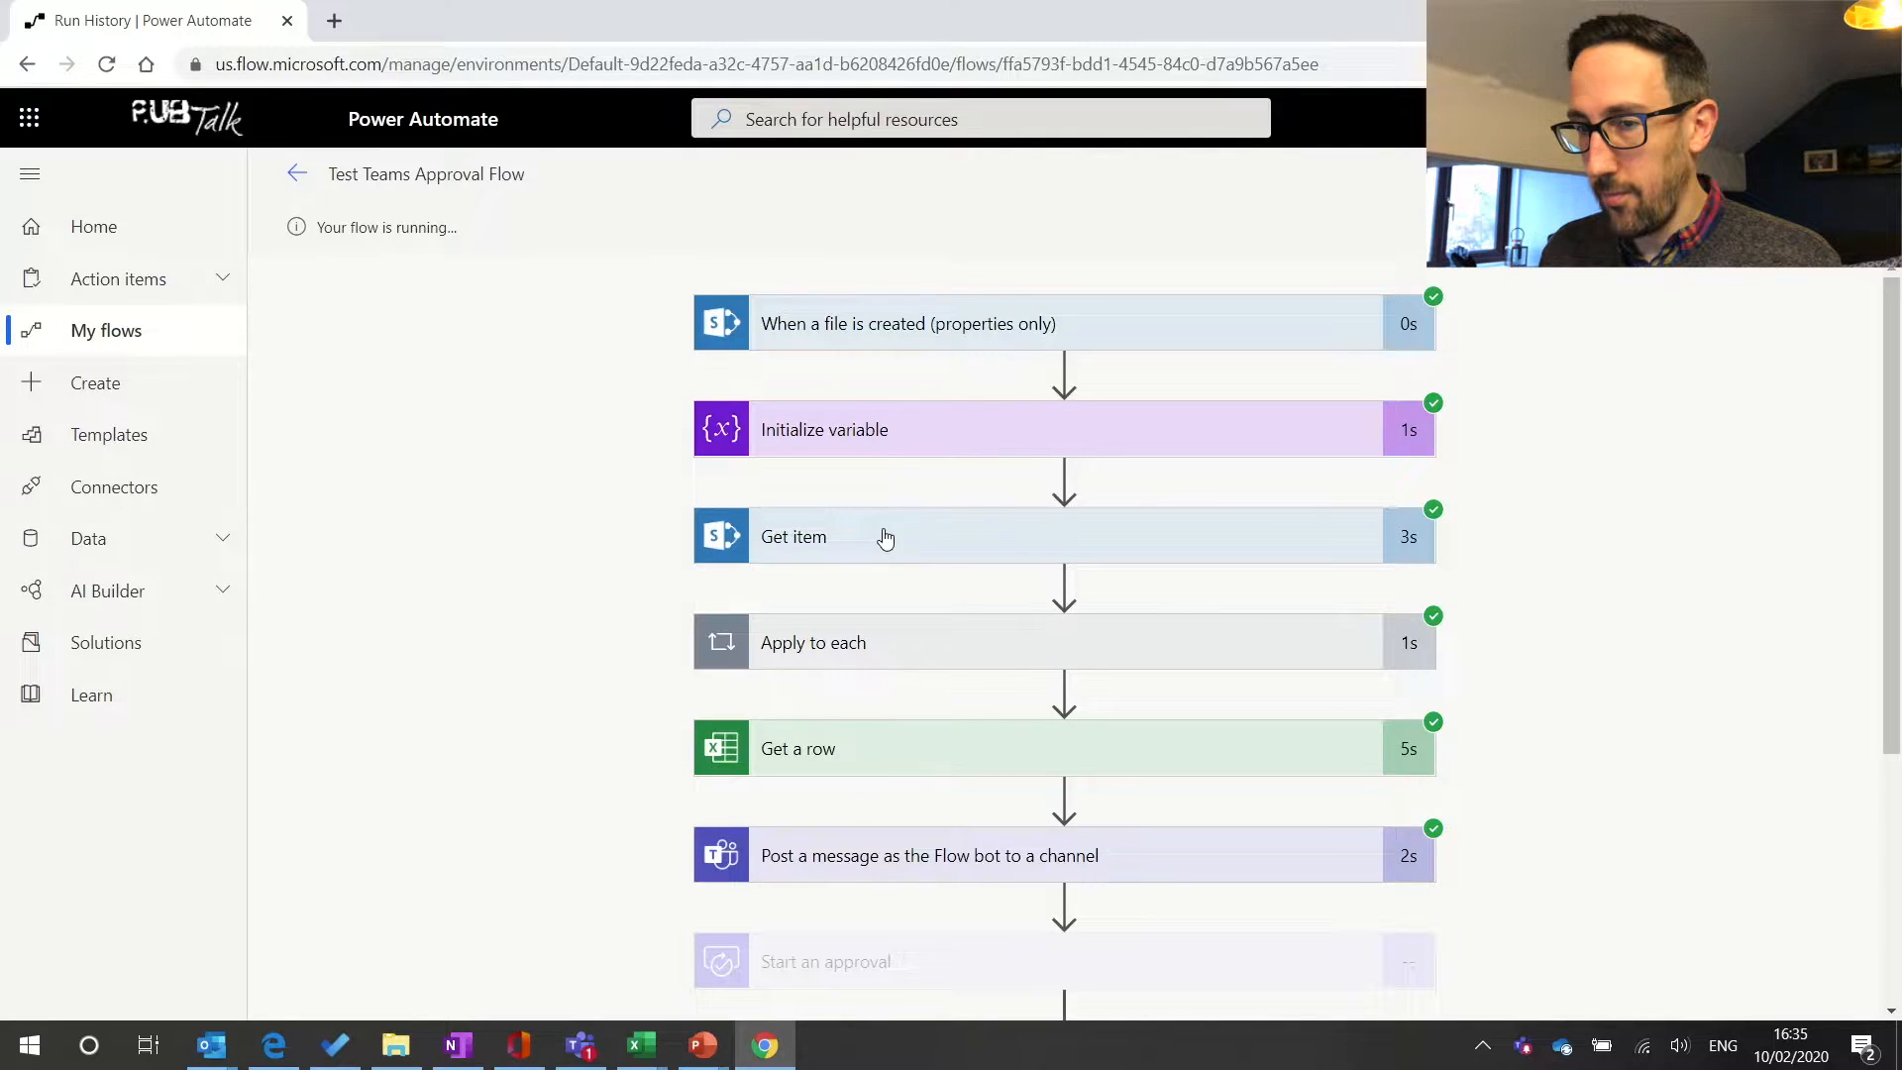
scroll(885, 537, "down", 4)
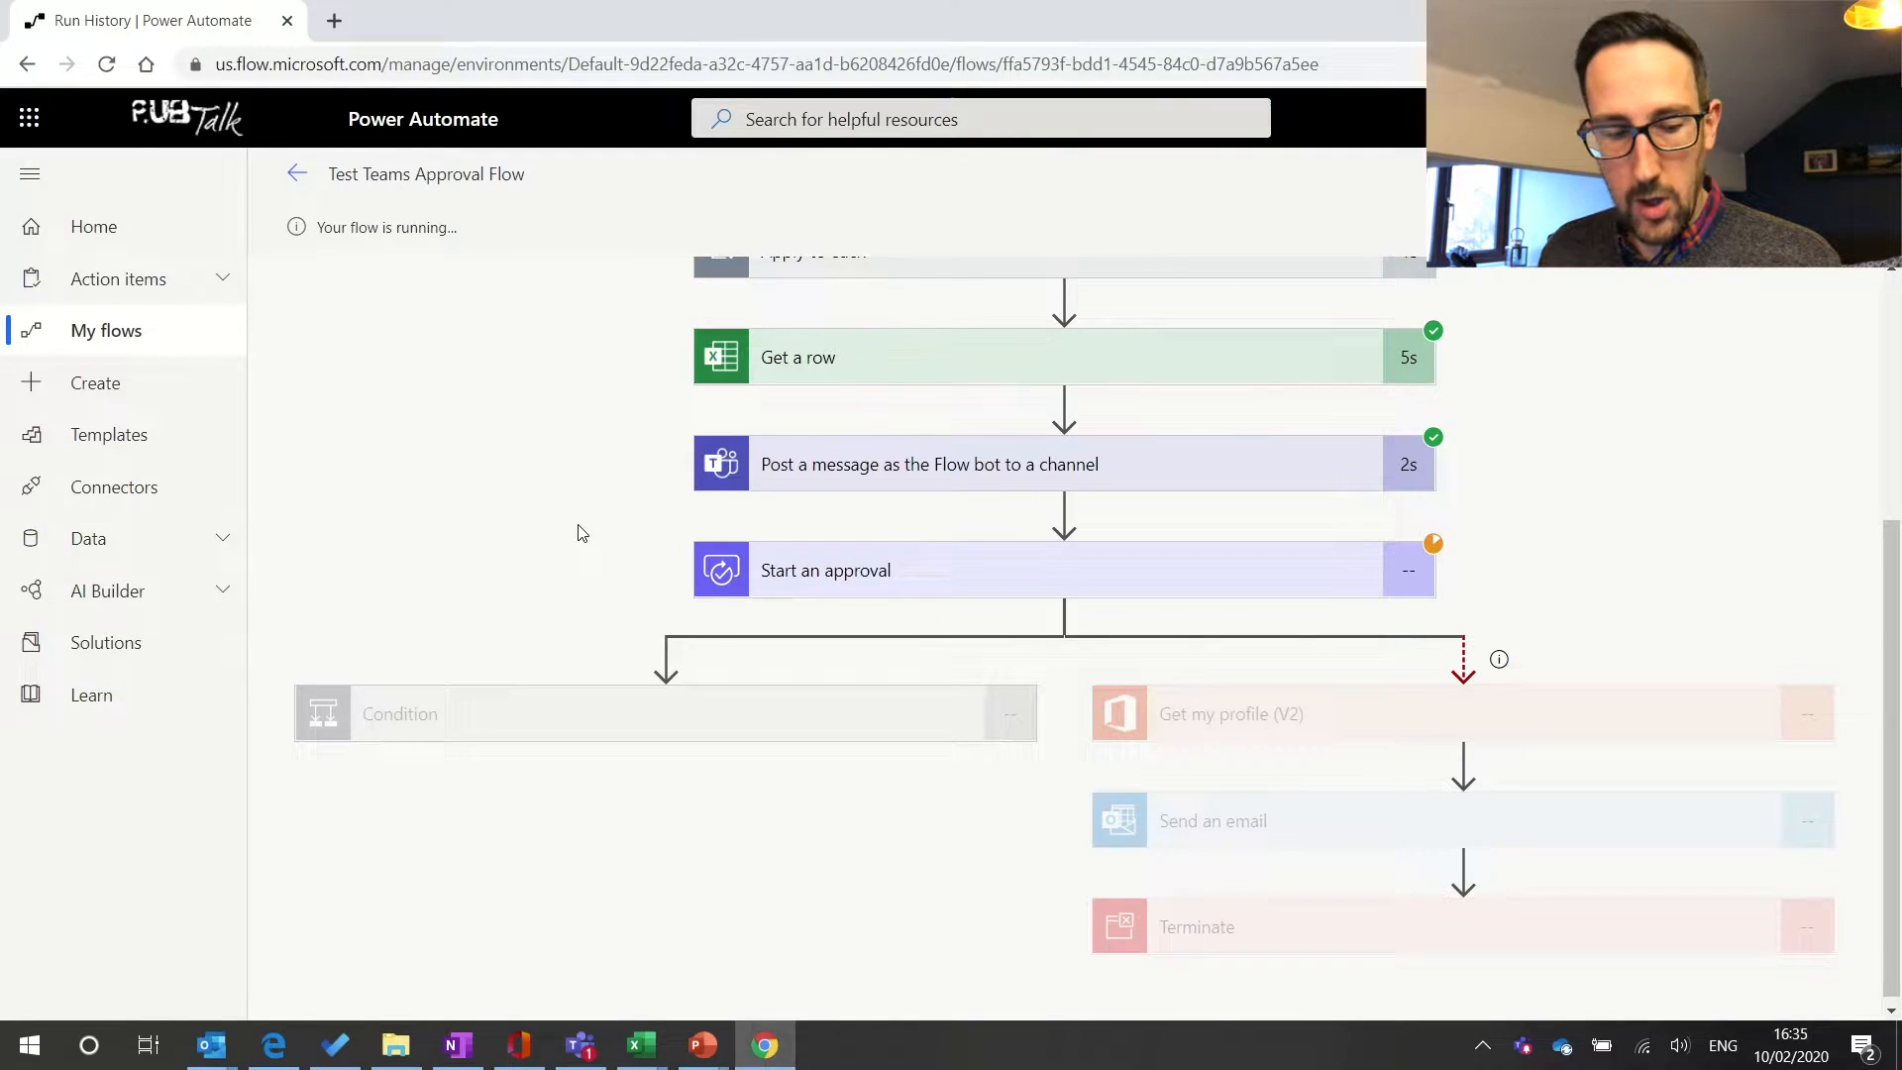
- Switch to Teams, pin the Flow app to the app bar and open it
key("alt+Tab")
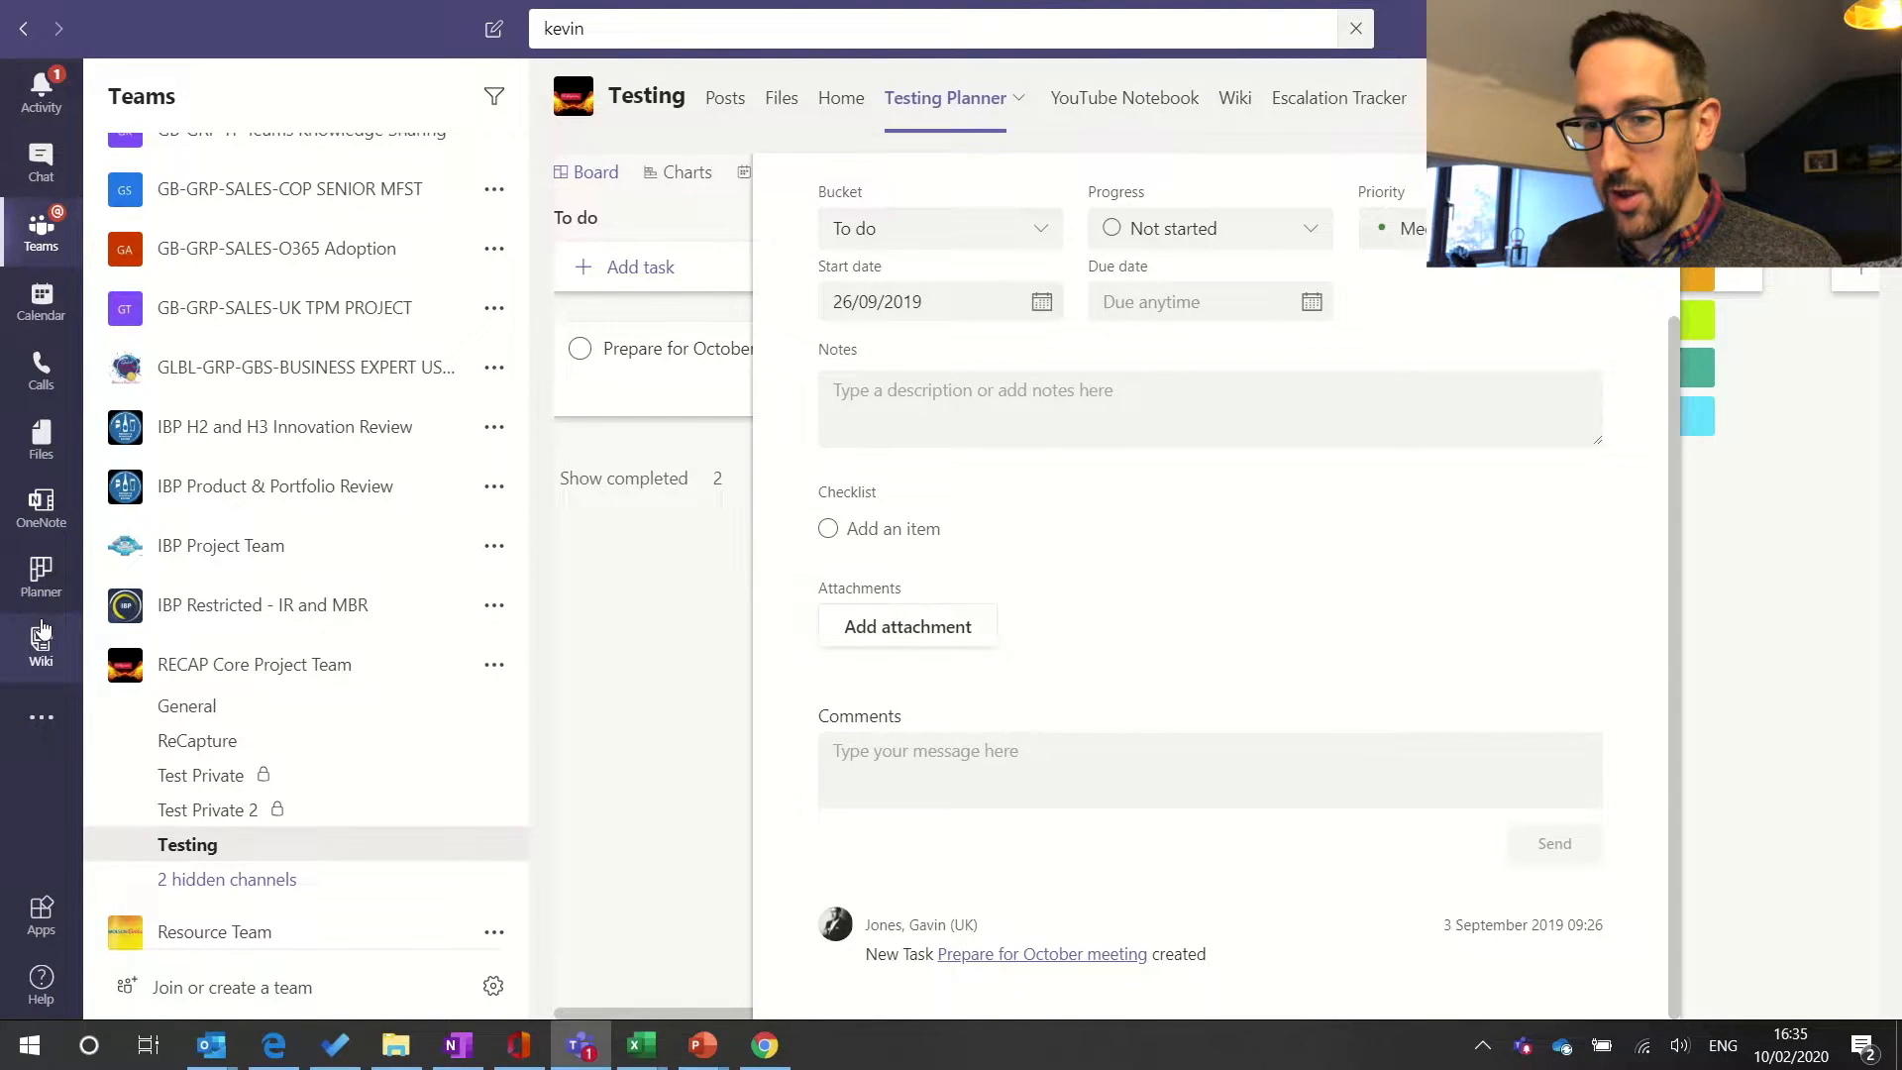
left_click(44, 719)
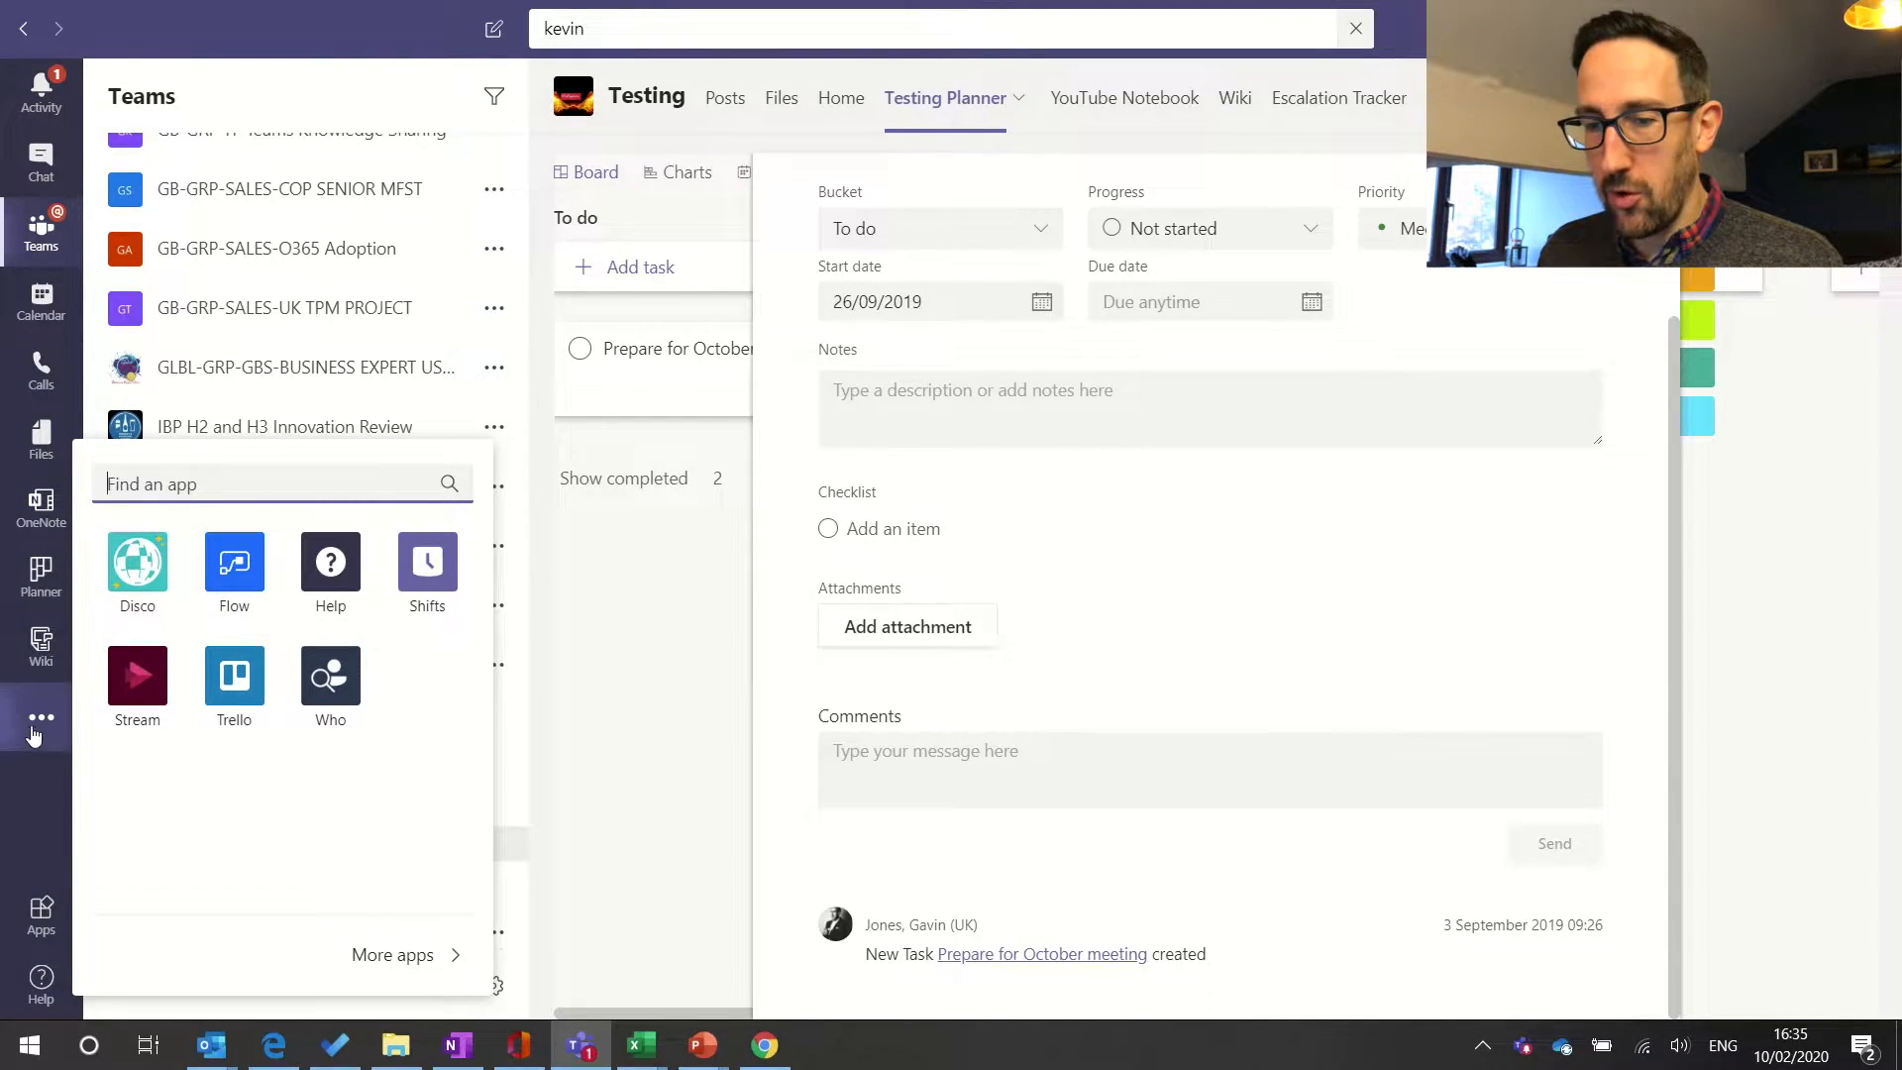
right_click(236, 585)
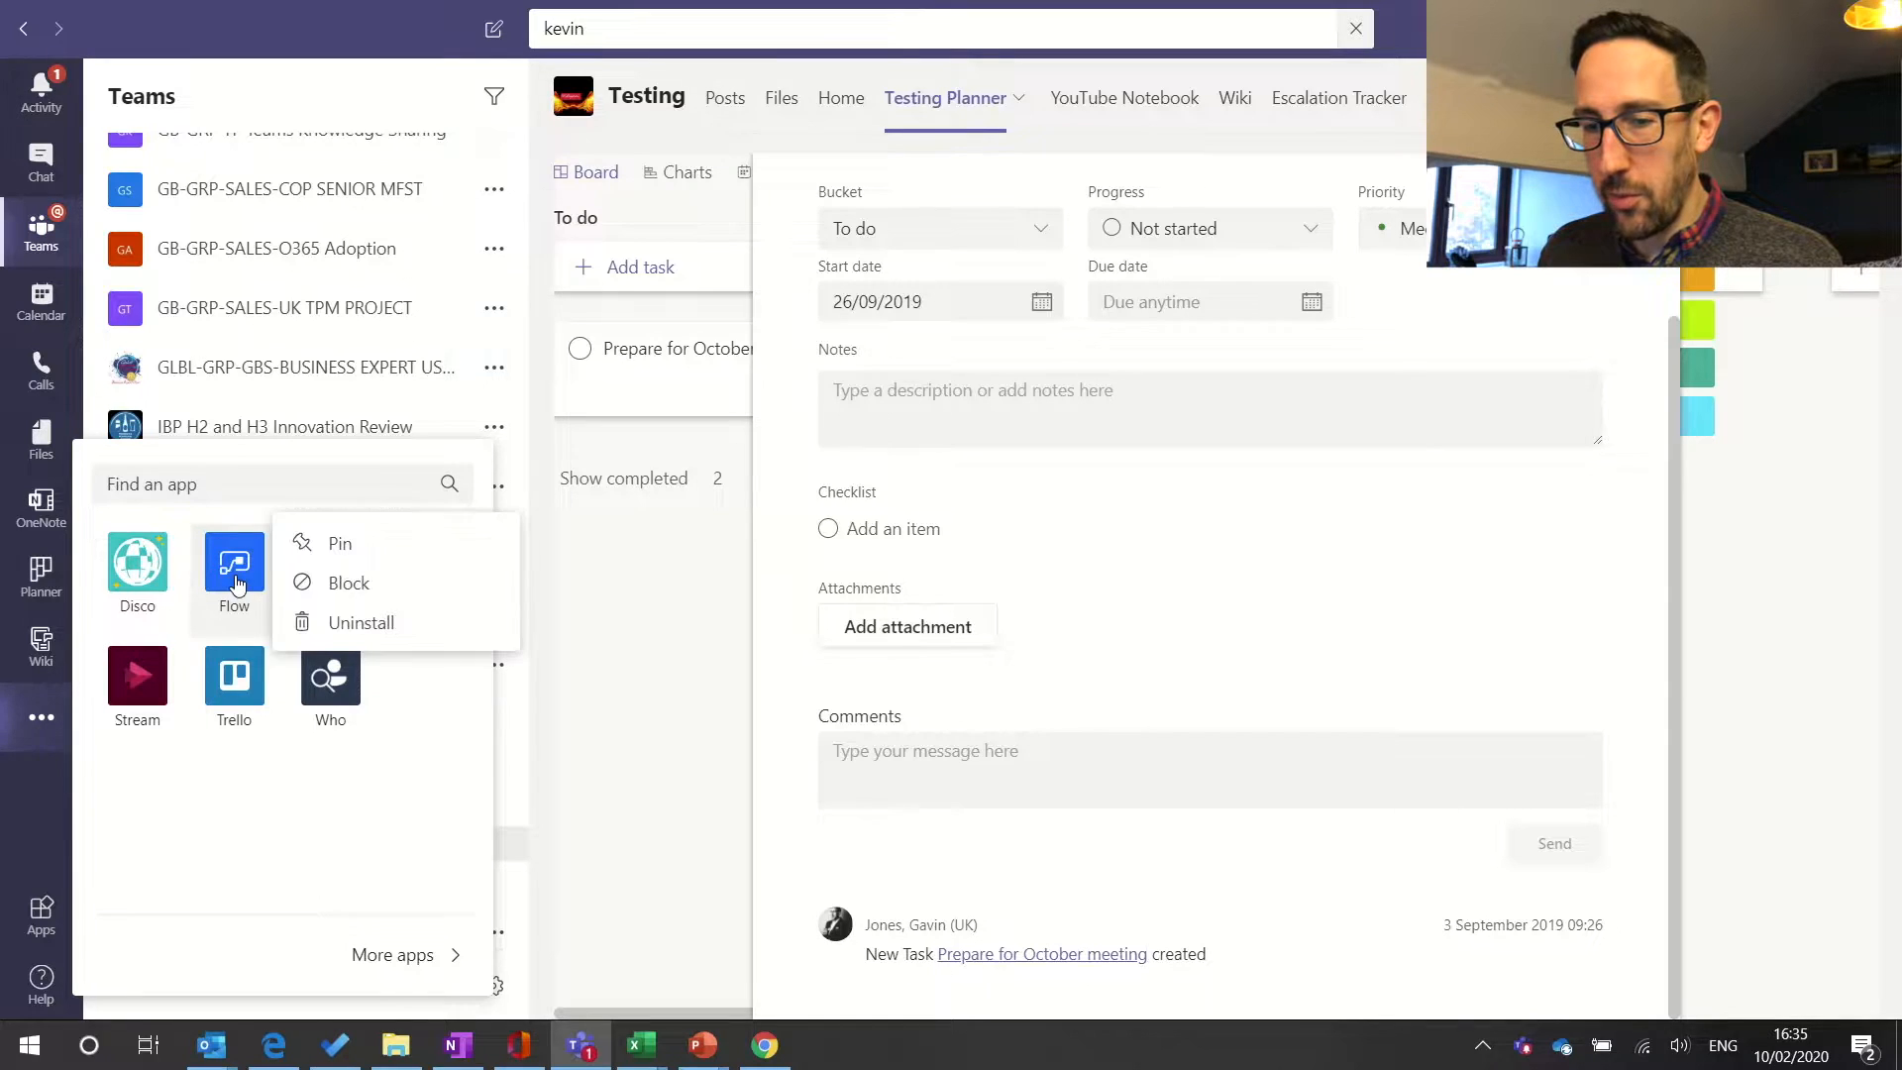
left_click(321, 544)
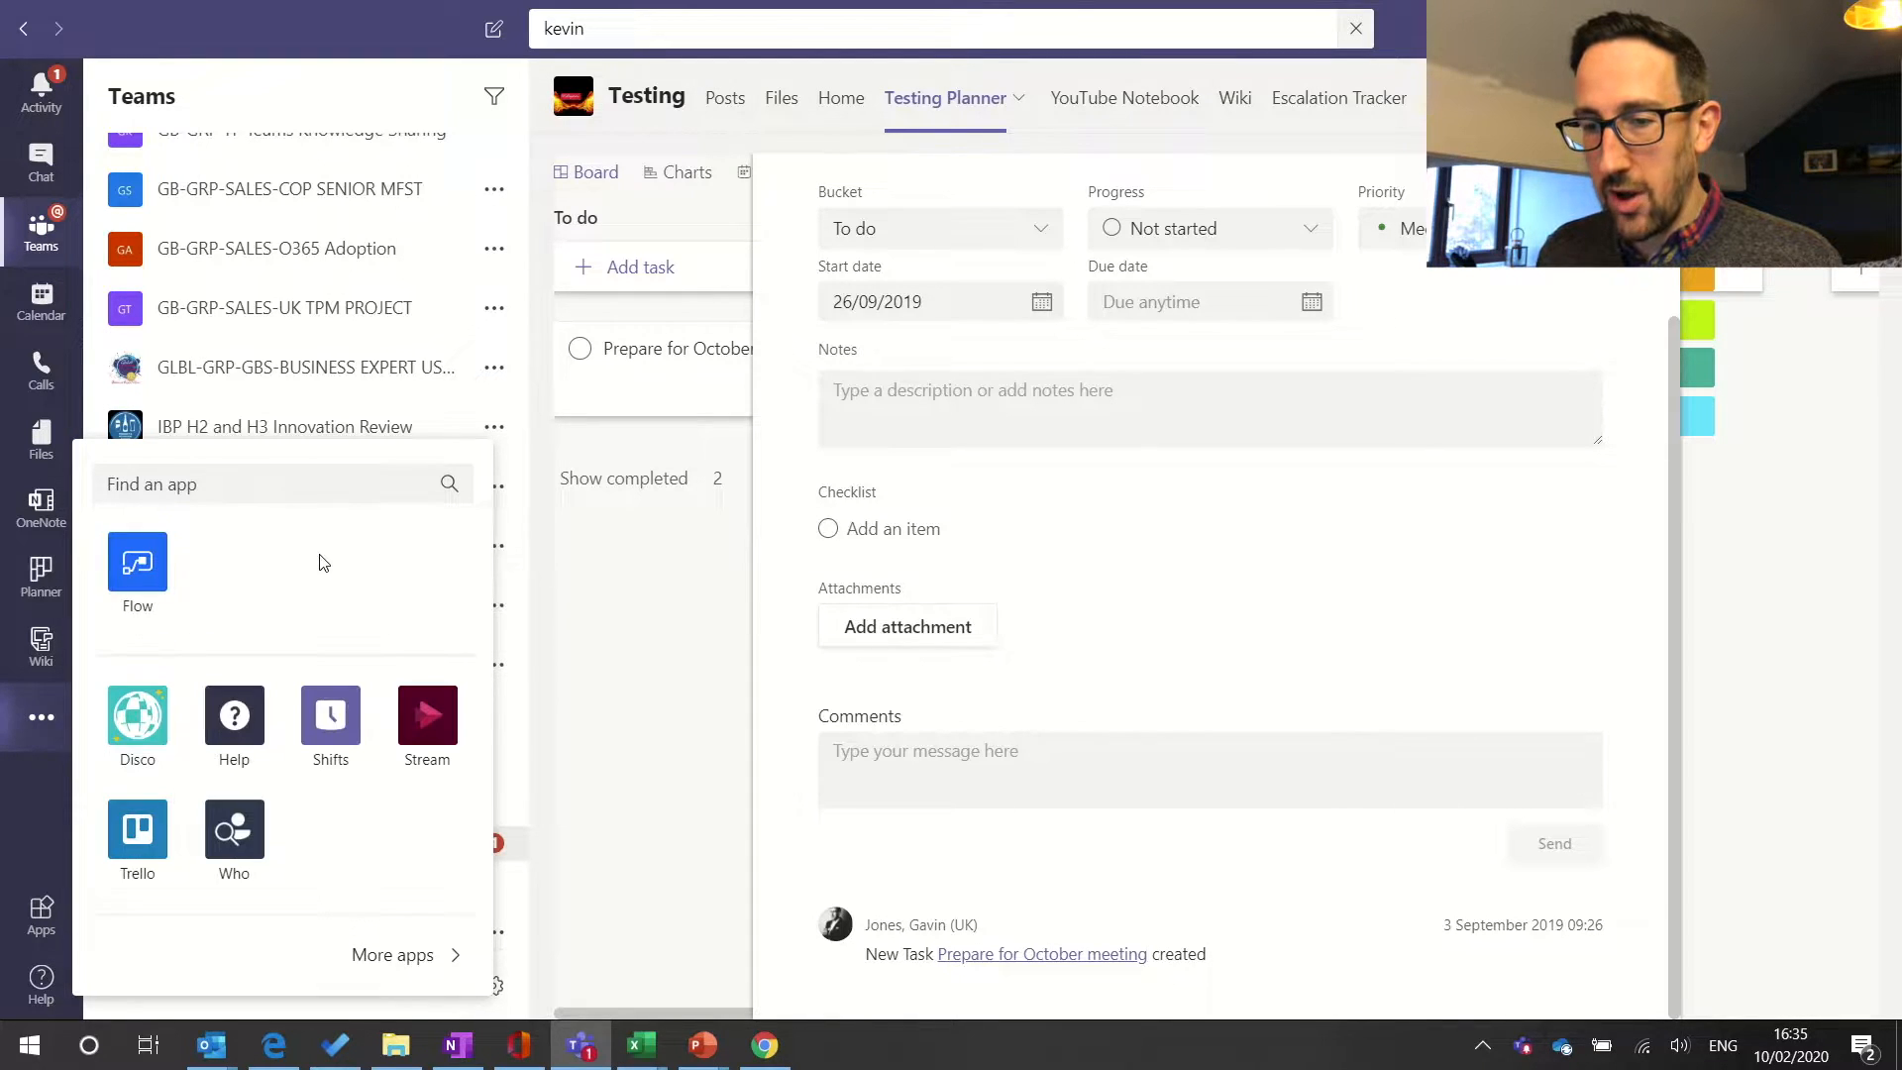
left_click(139, 584)
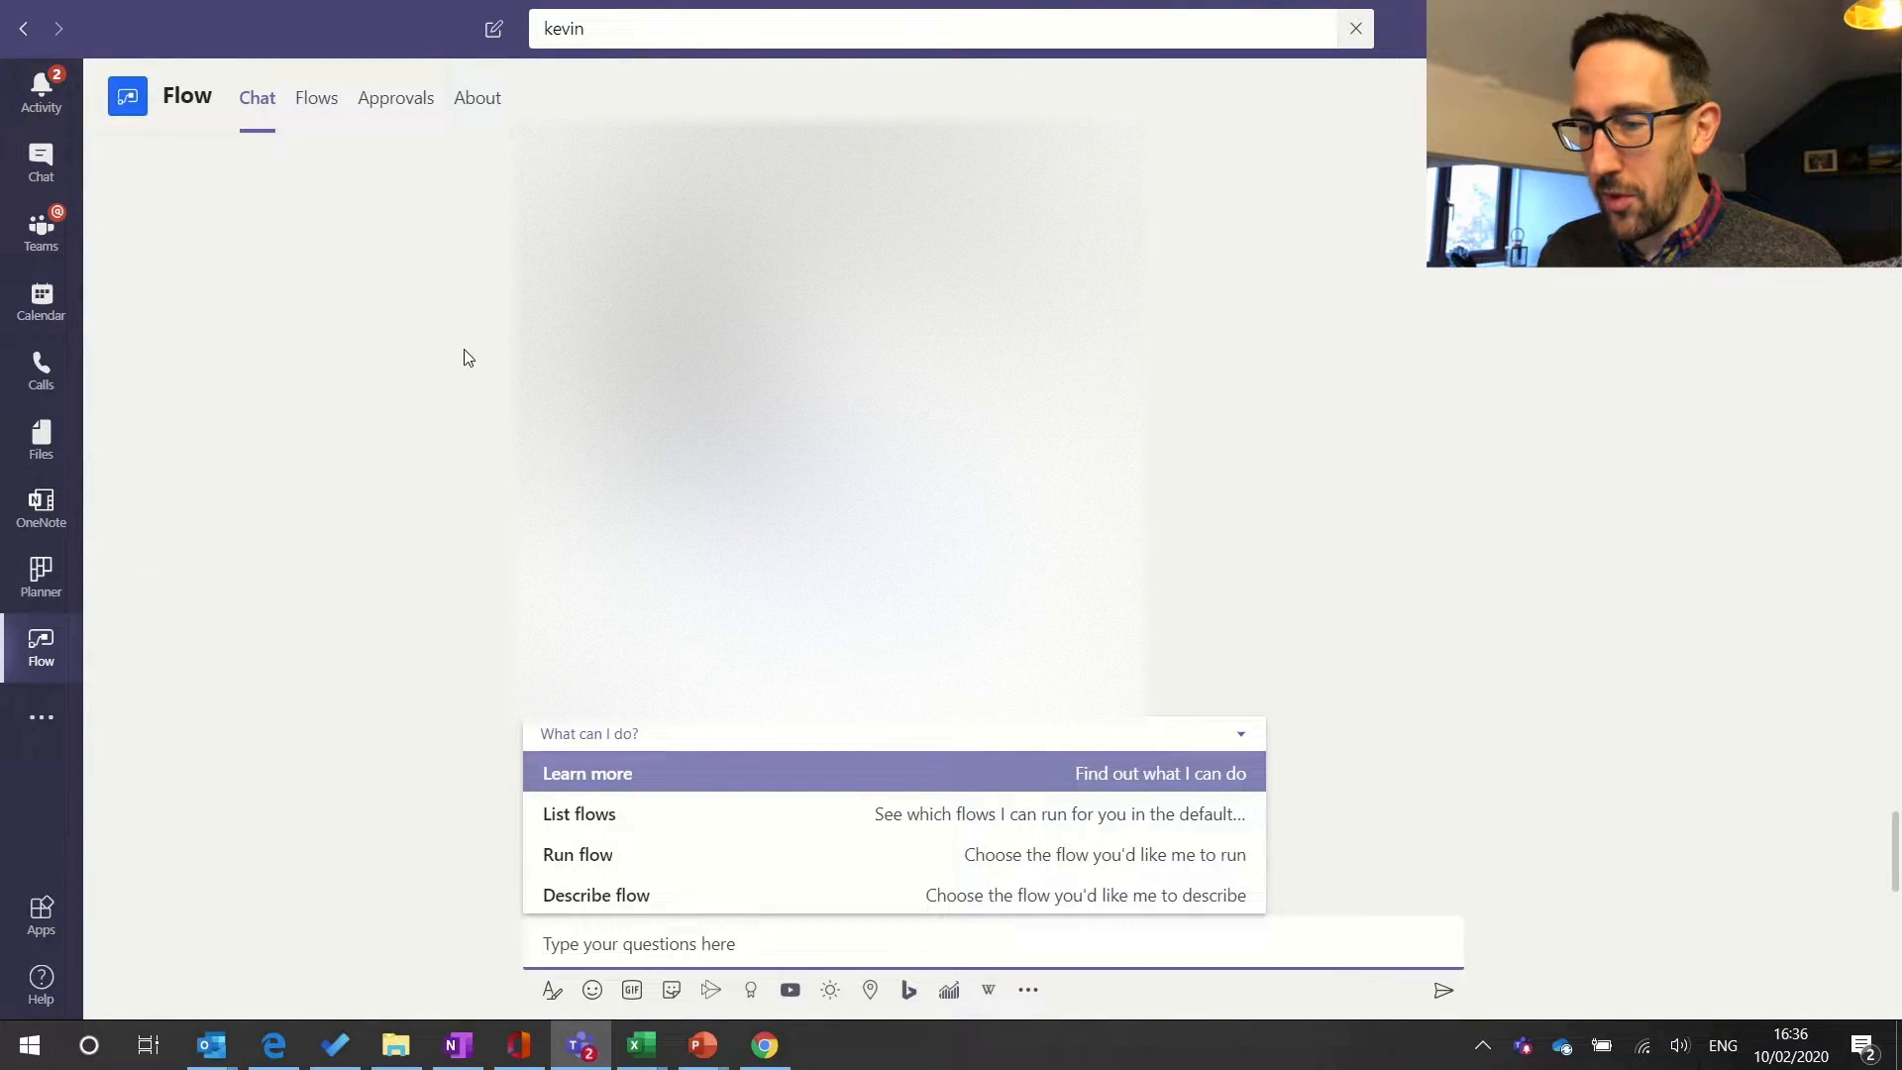
- Approve the newest "Review Brand 1 Approval Needed for Brand 1" request among the received approvals with the comment "Approved by me"
left_click(322, 113)
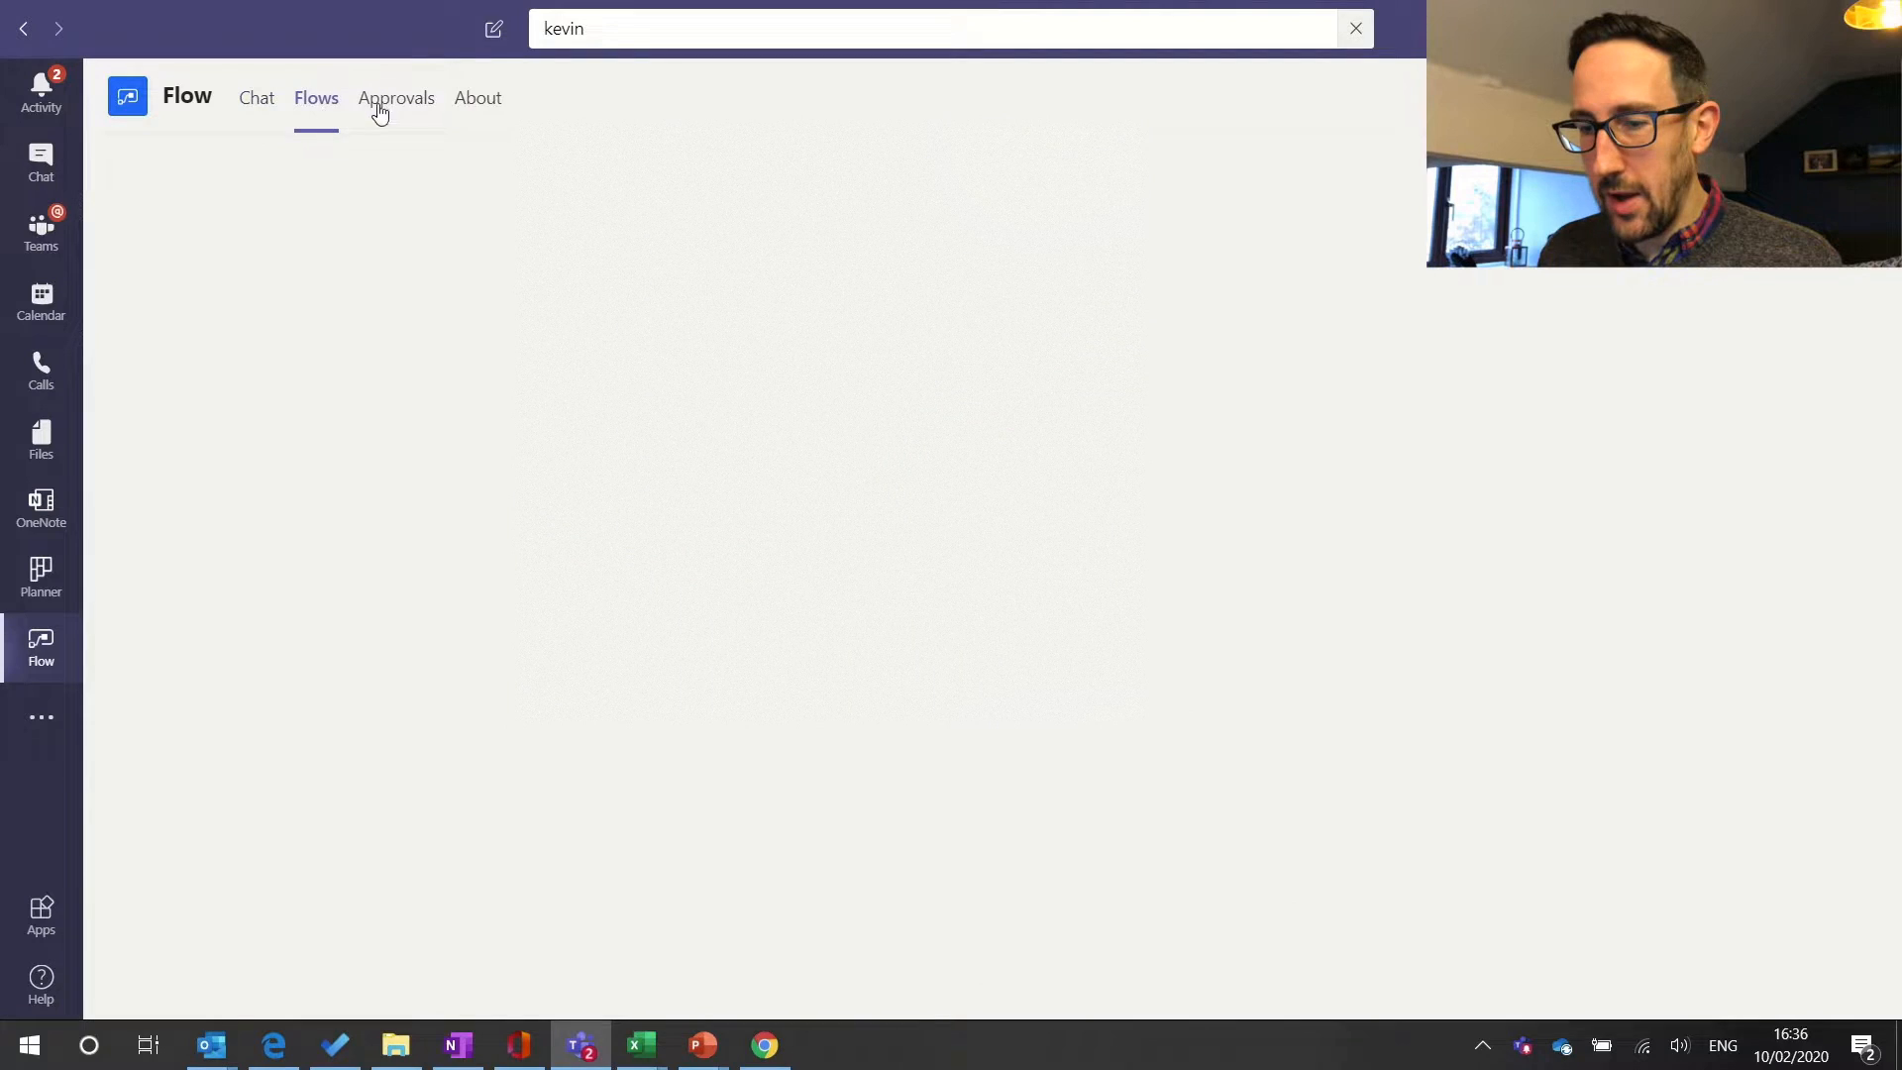
left_click(401, 110)
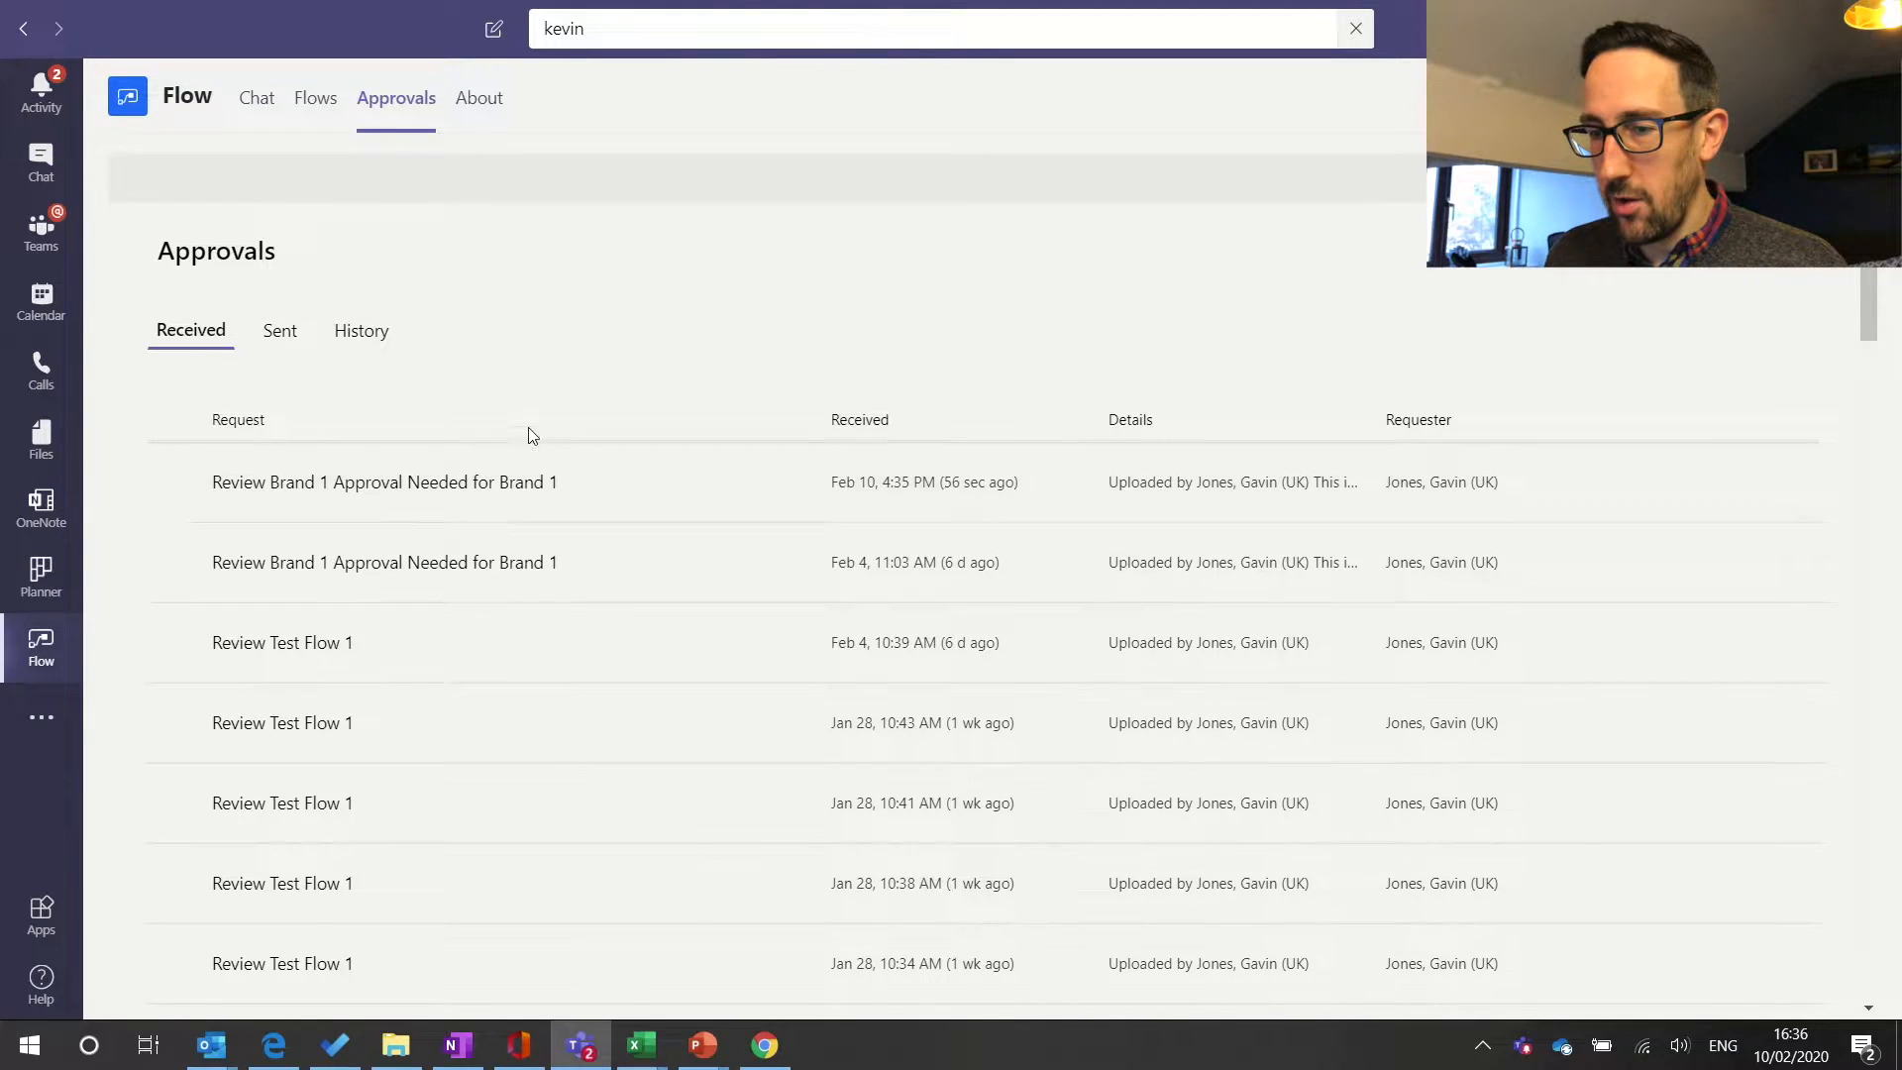
left_click(693, 484)
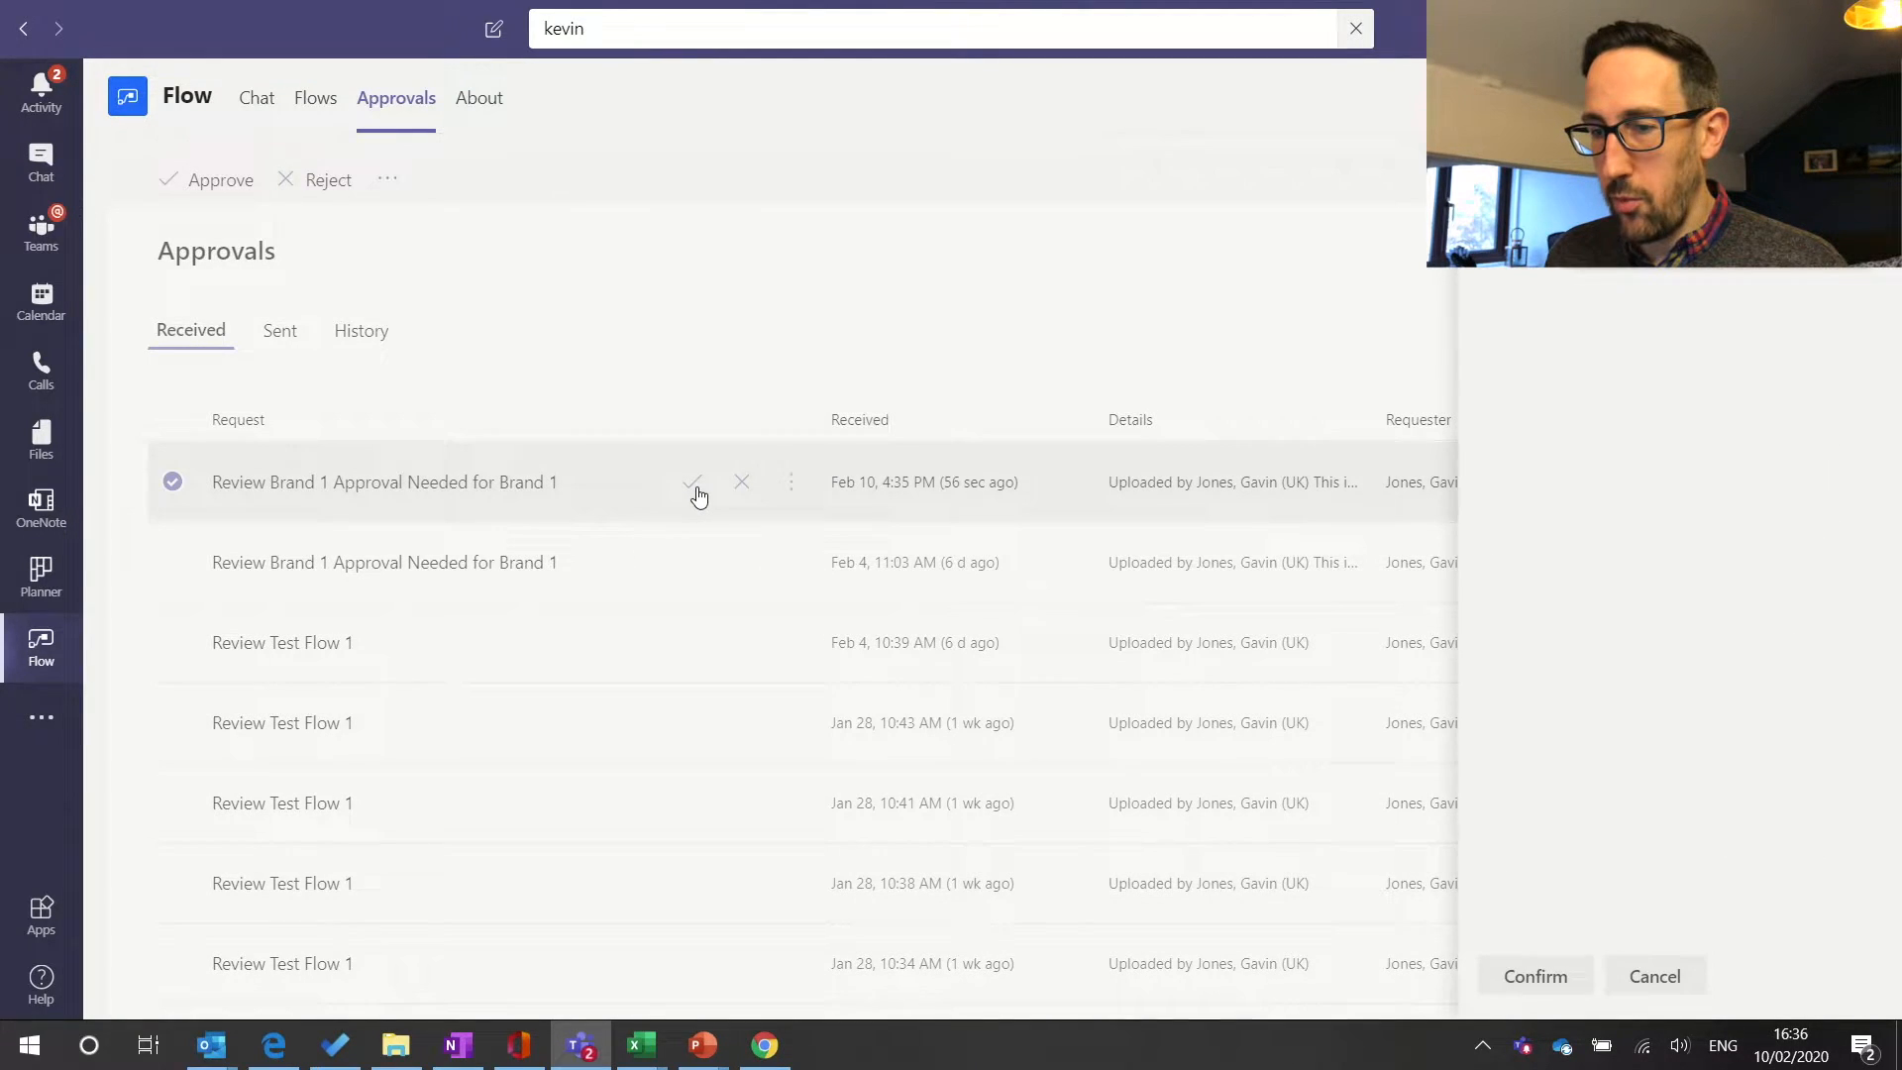
scroll(1618, 821, "down", 1)
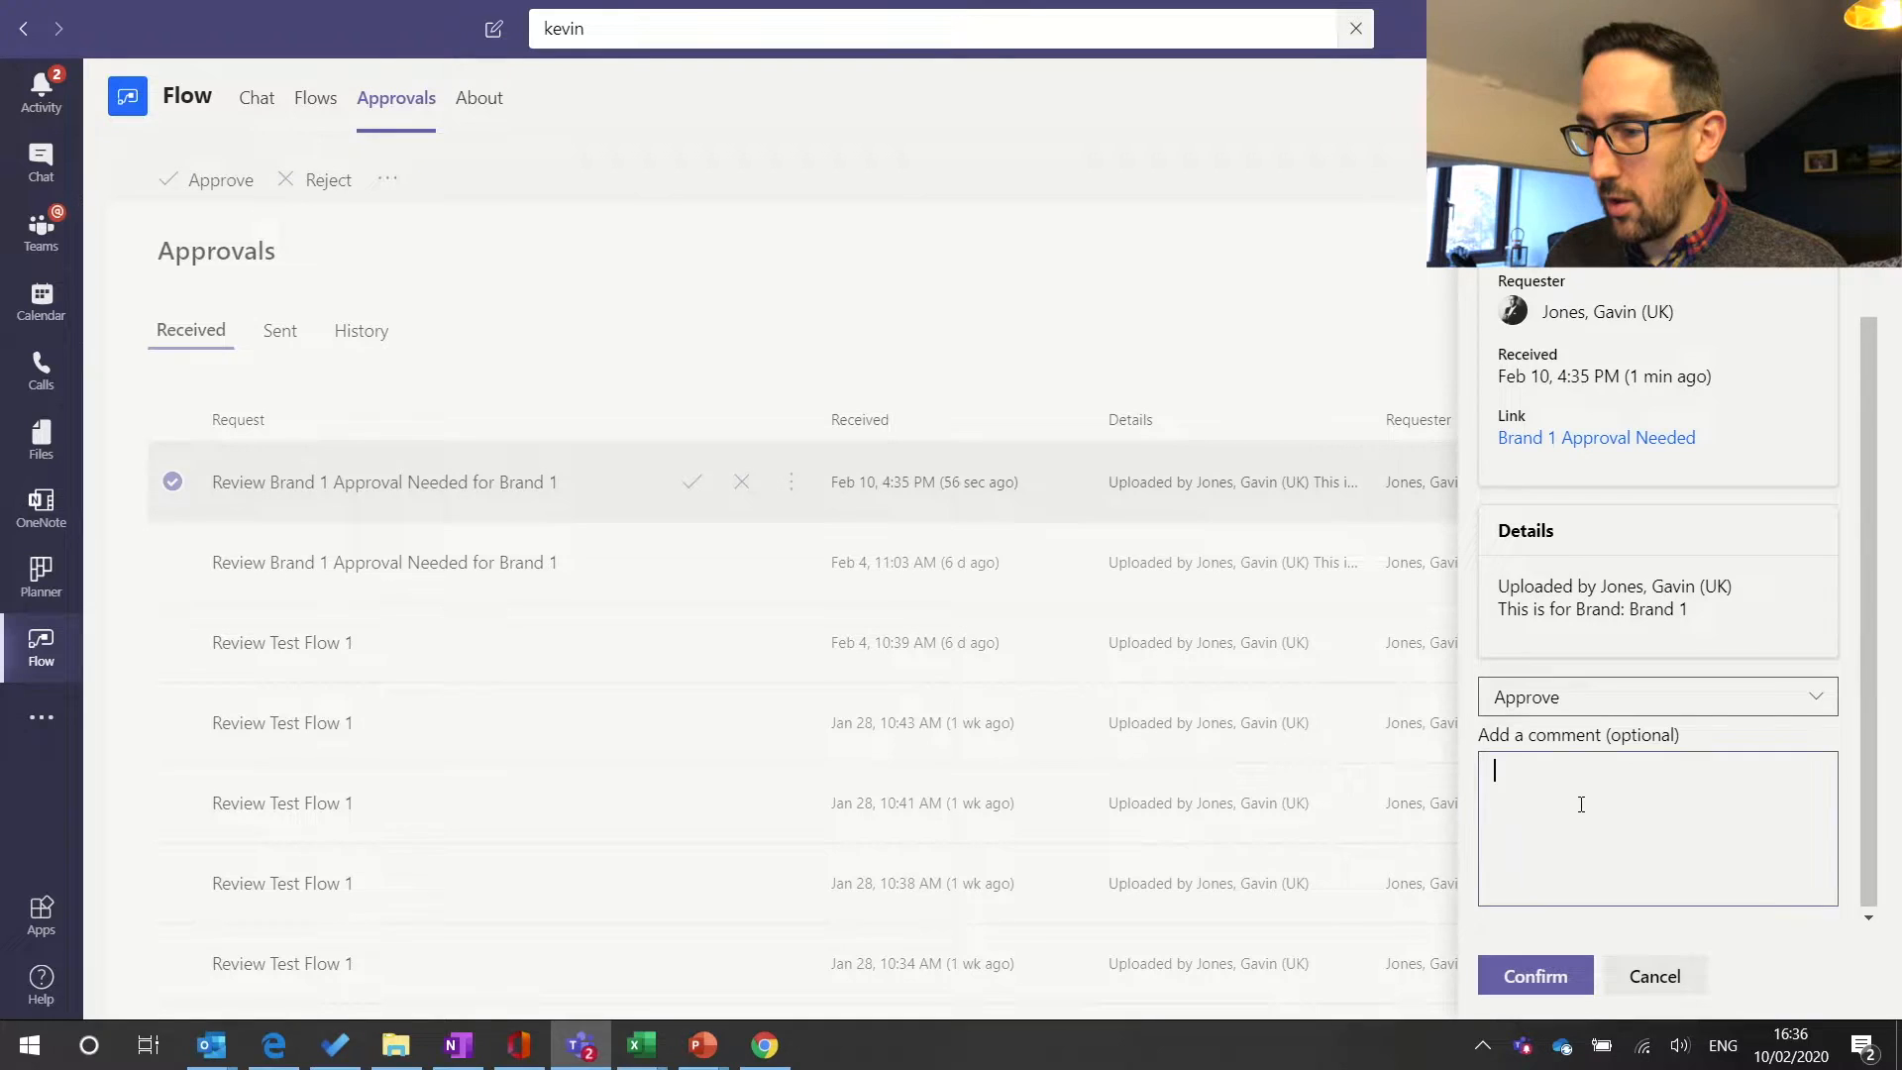
left_click(1580, 804)
type("Ap")
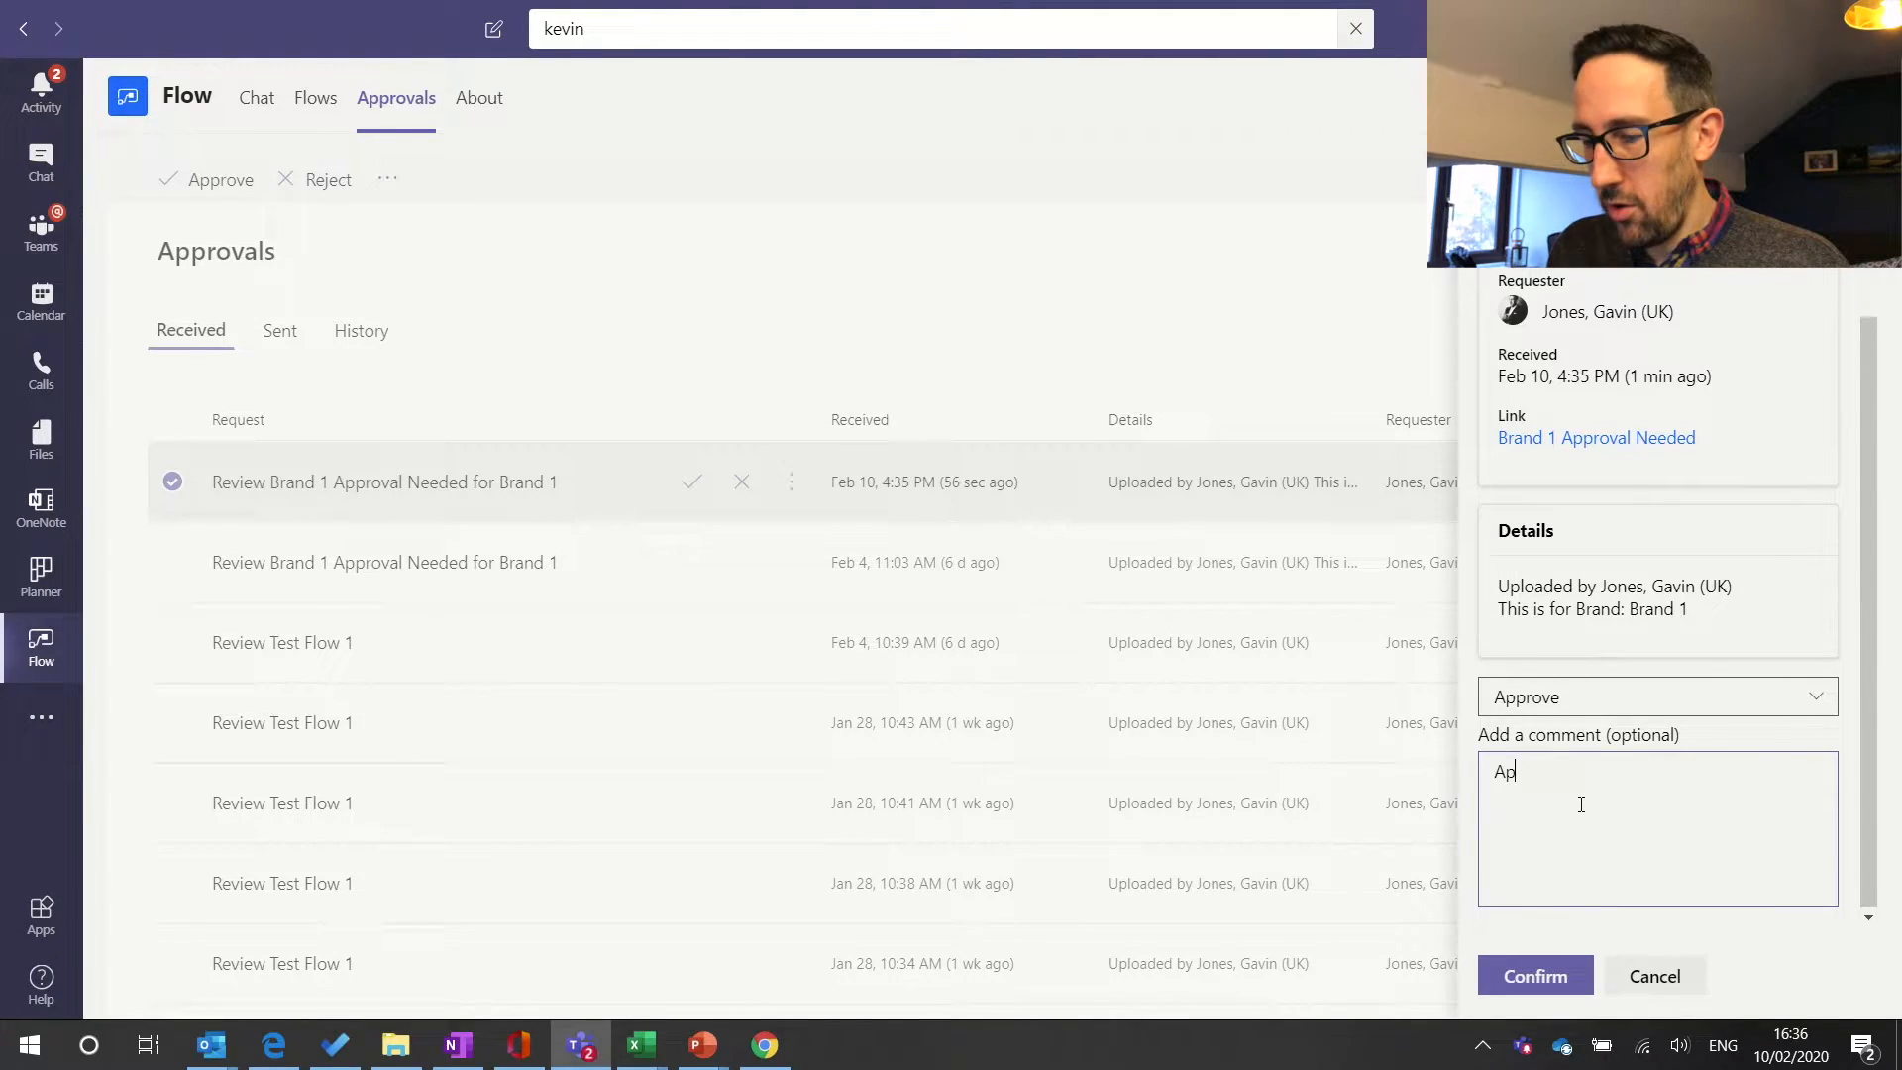
type("proved by me")
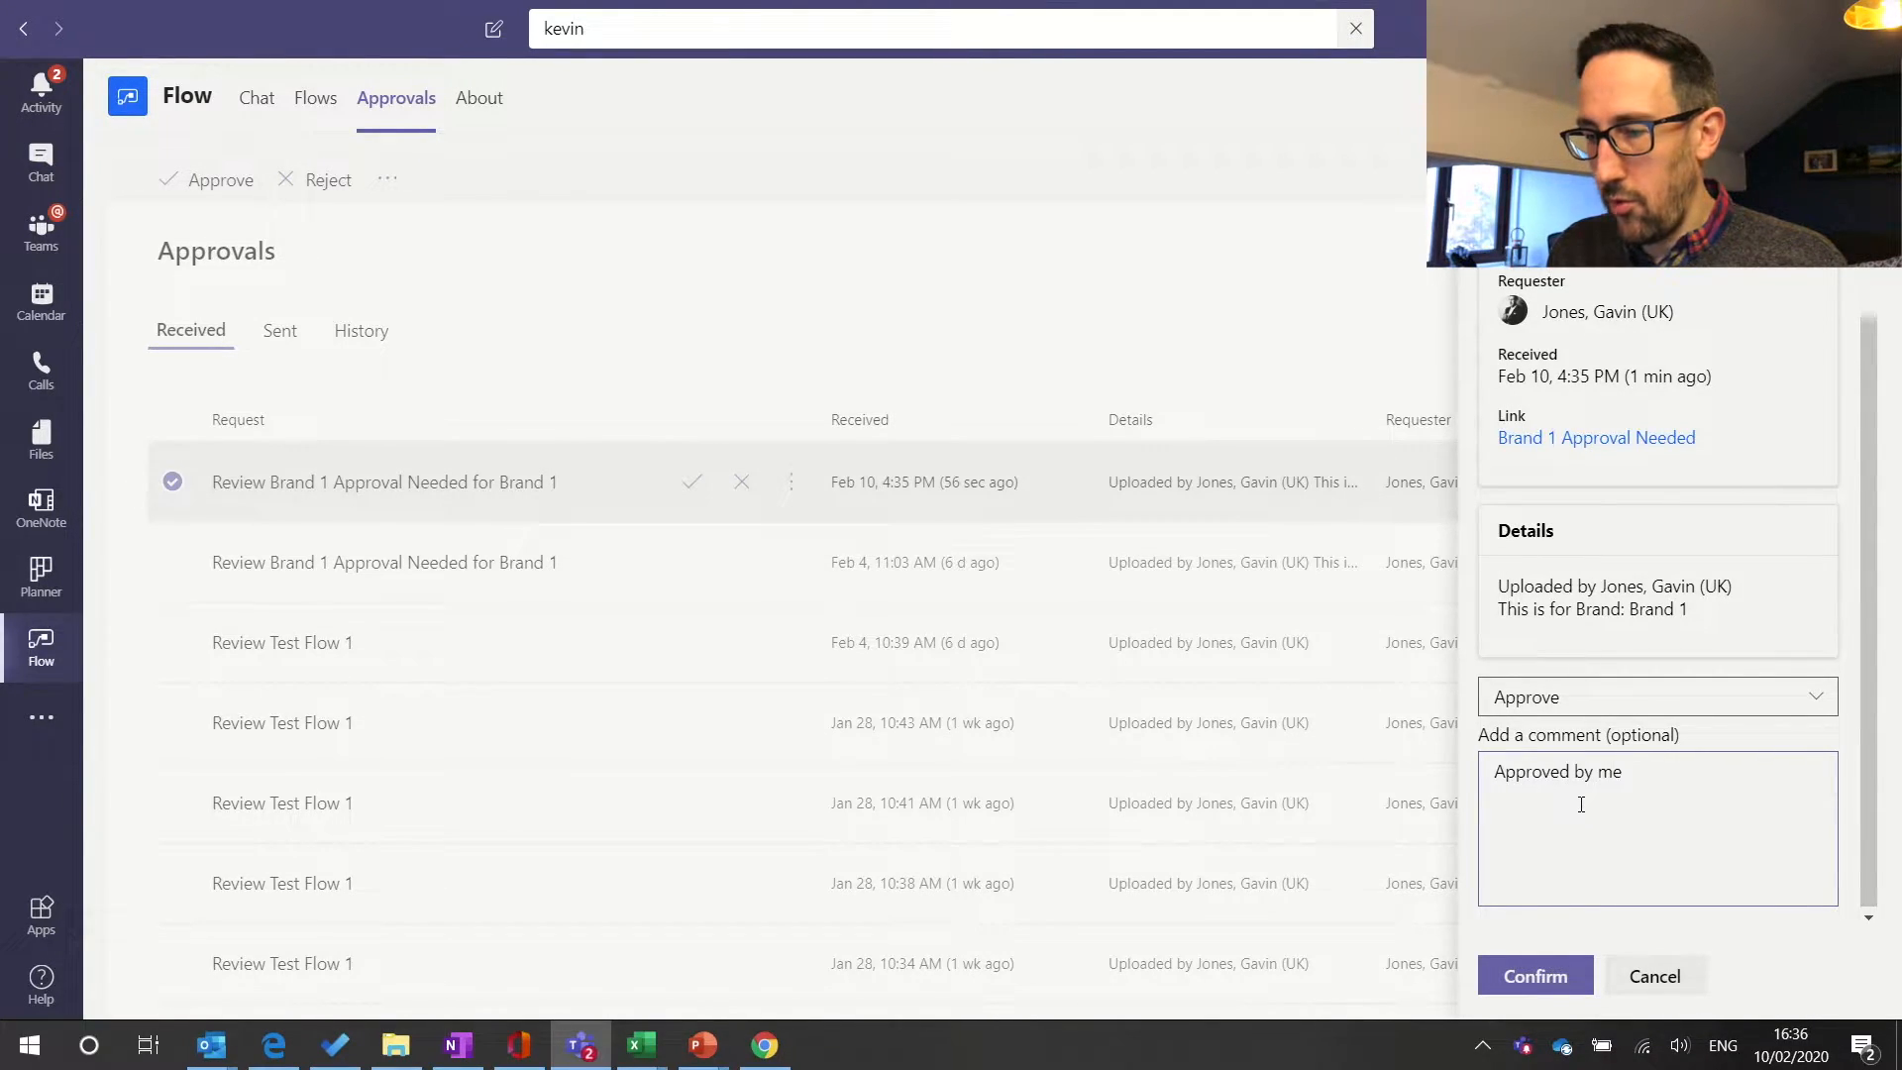
left_click(1541, 981)
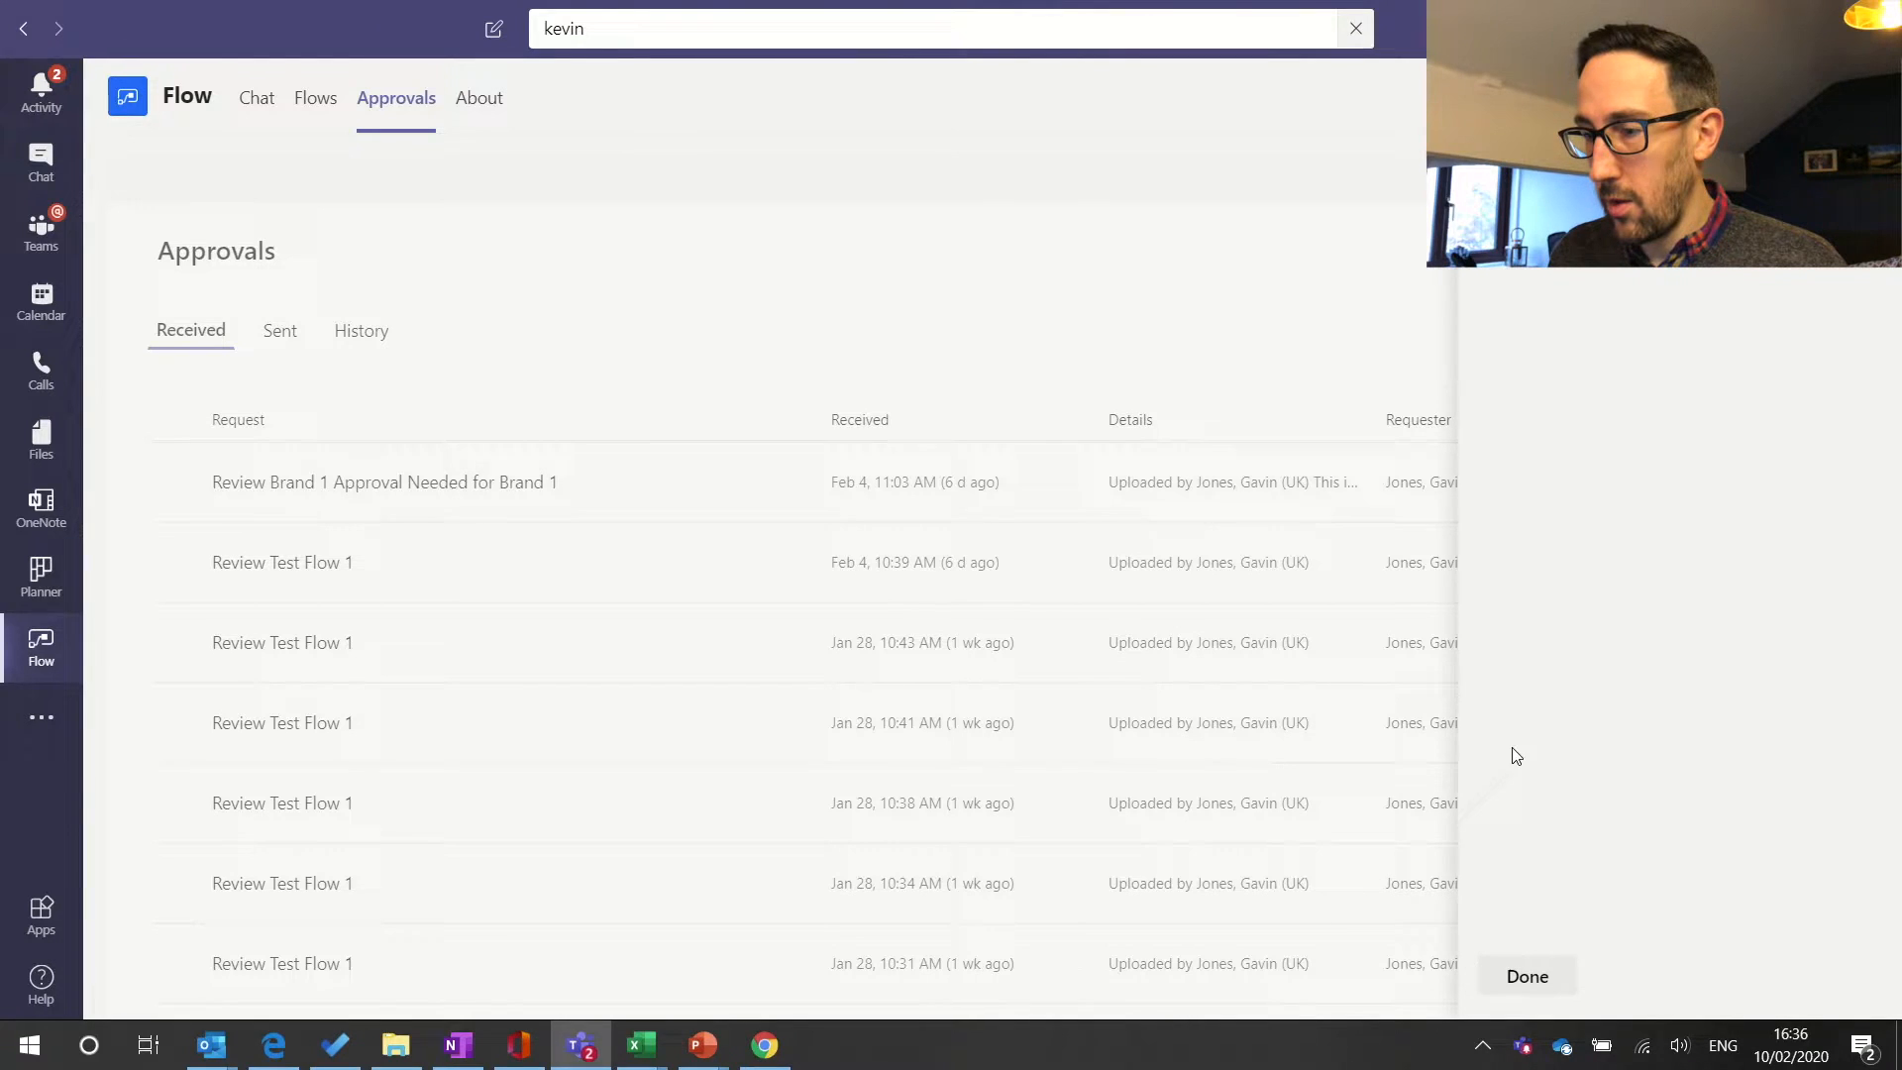
left_click(1520, 973)
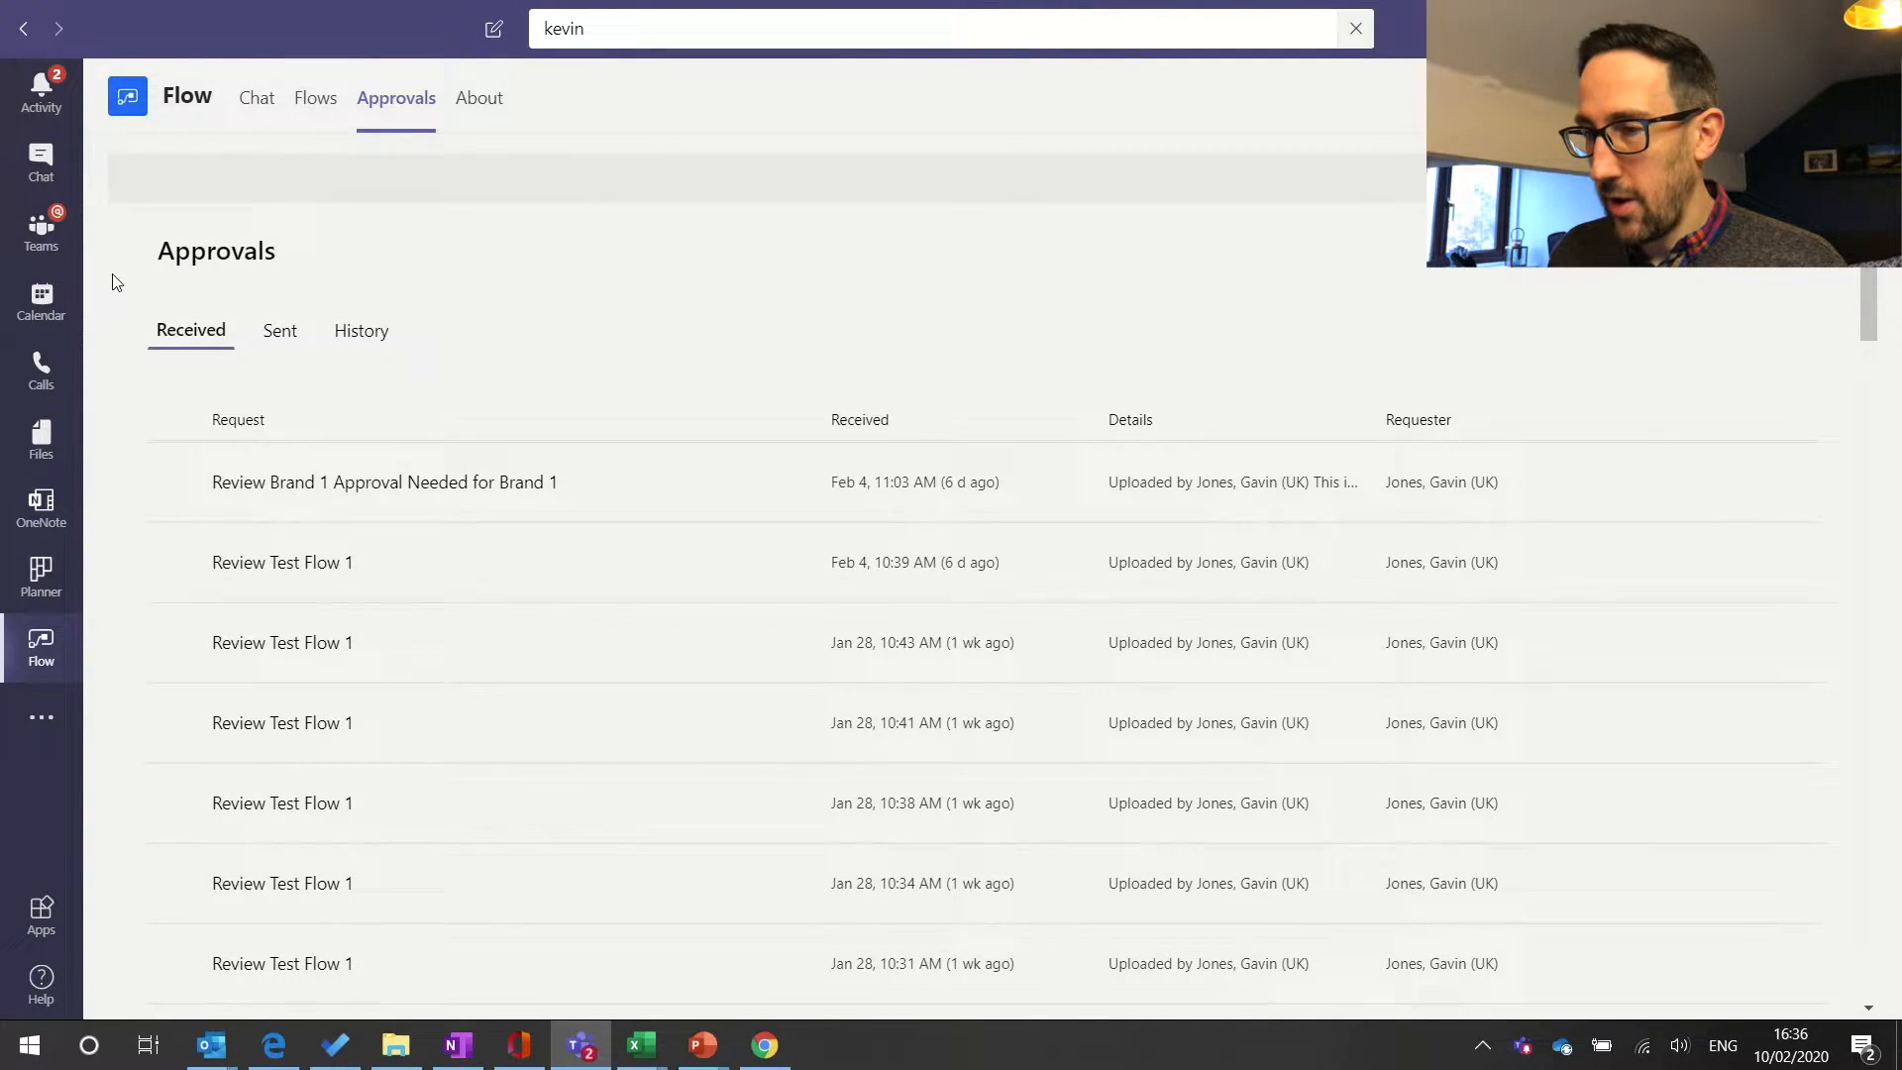
- Open the "Take Action On Brand 1 Approval Needed" task in the Testing channel's planner and mark it as completed
left_click(52, 242)
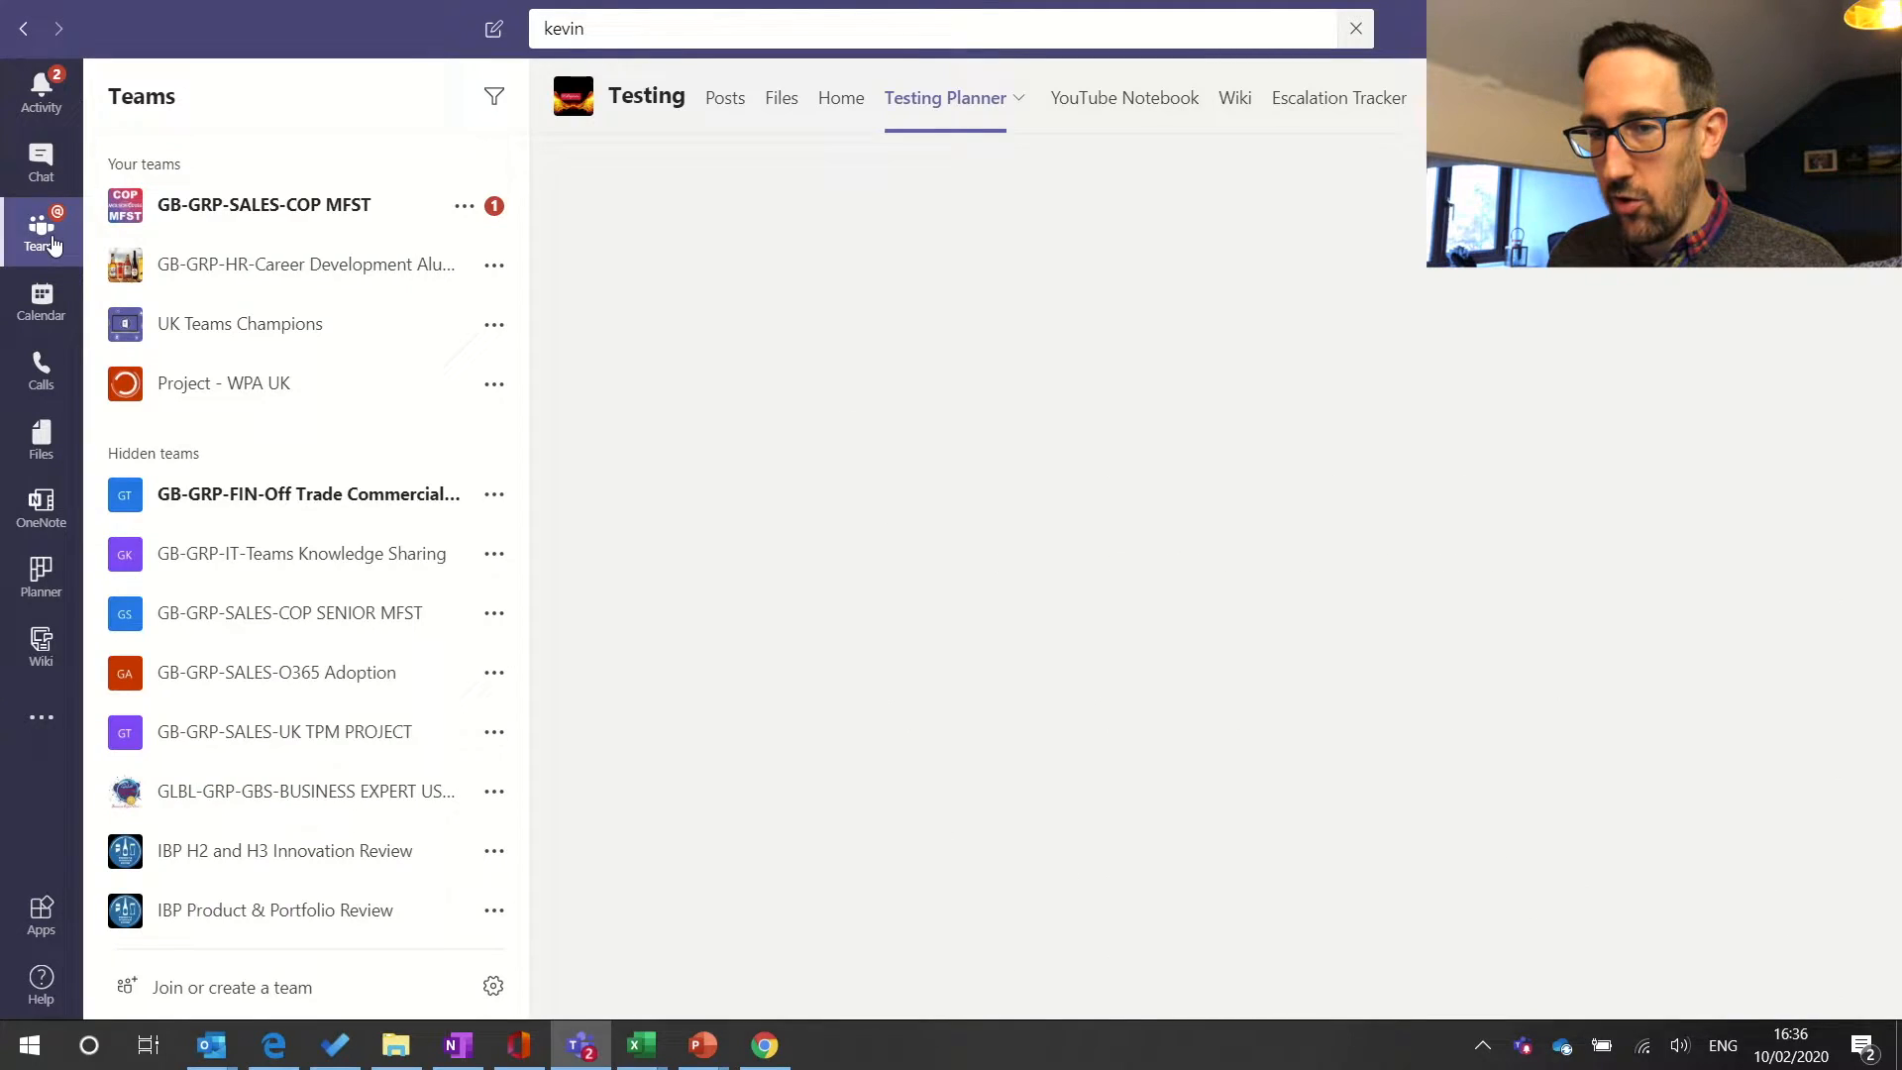
scroll(239, 711, "down", 4)
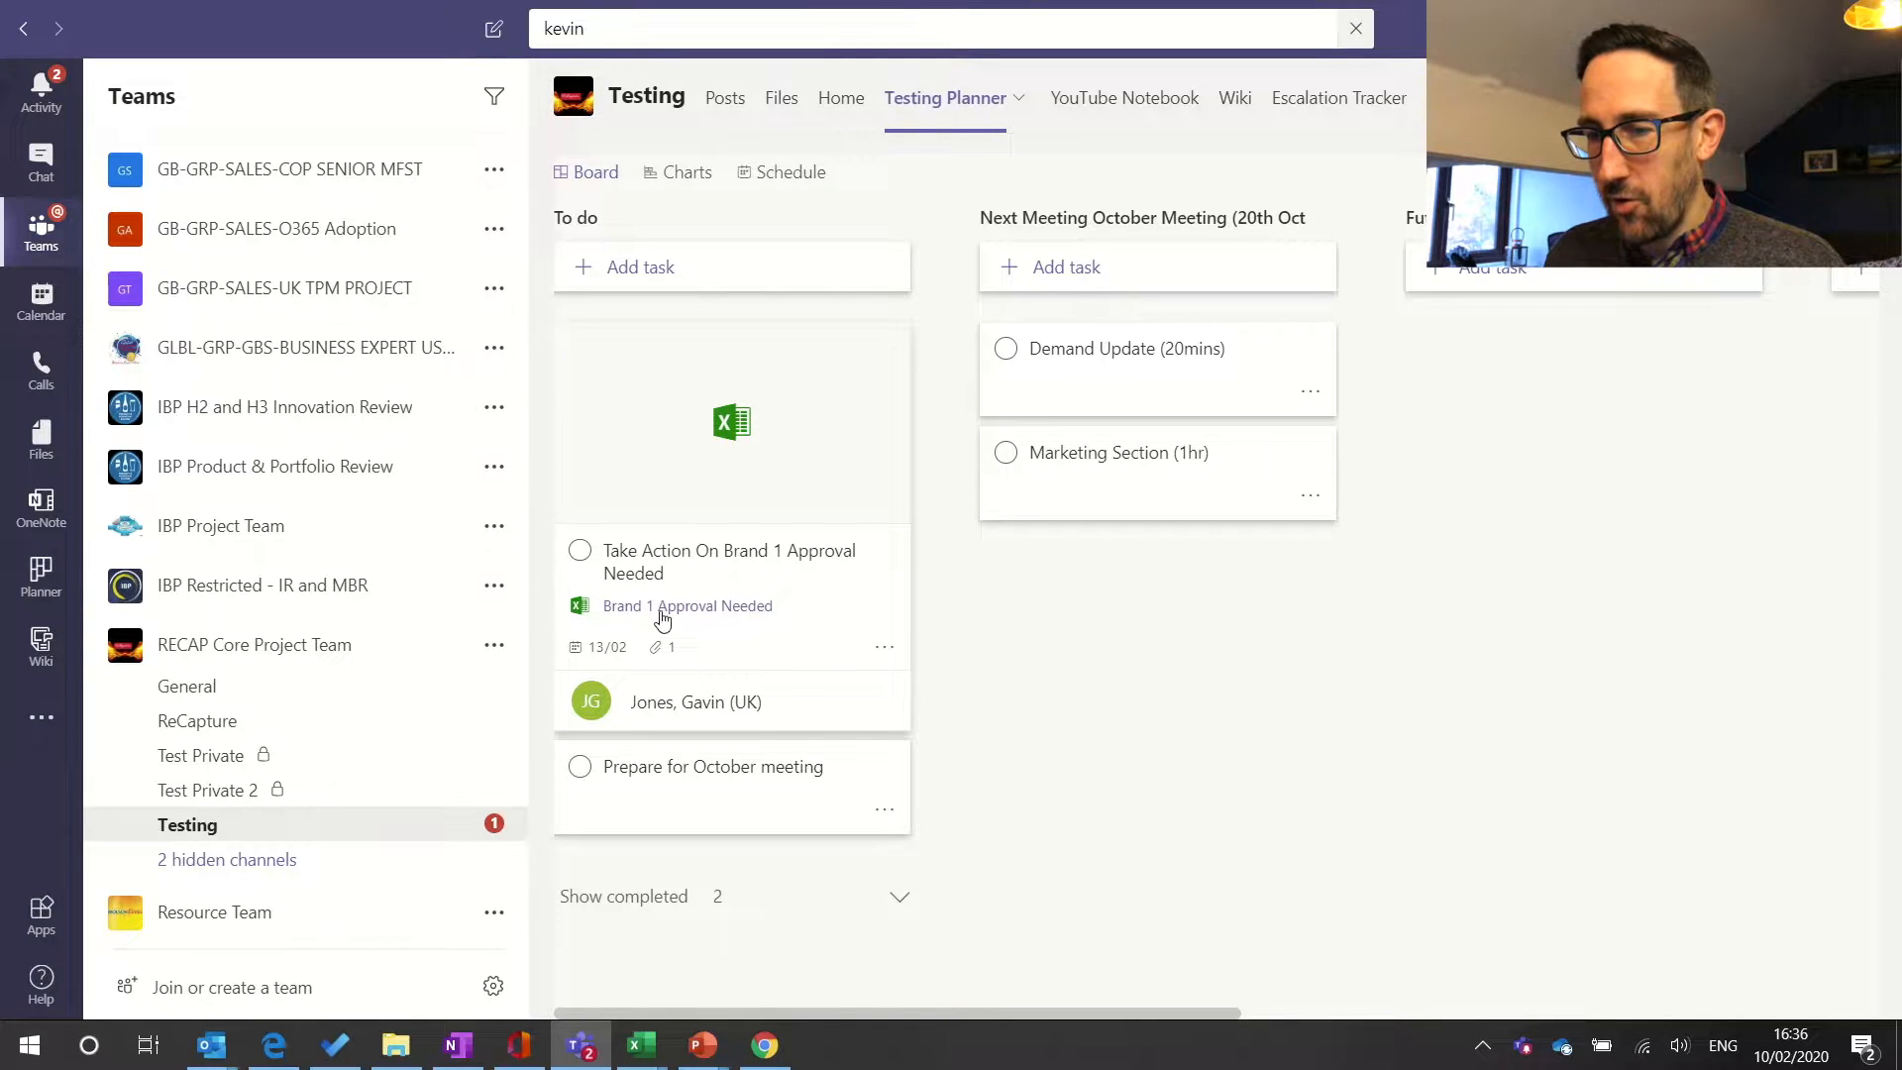
left_click(830, 592)
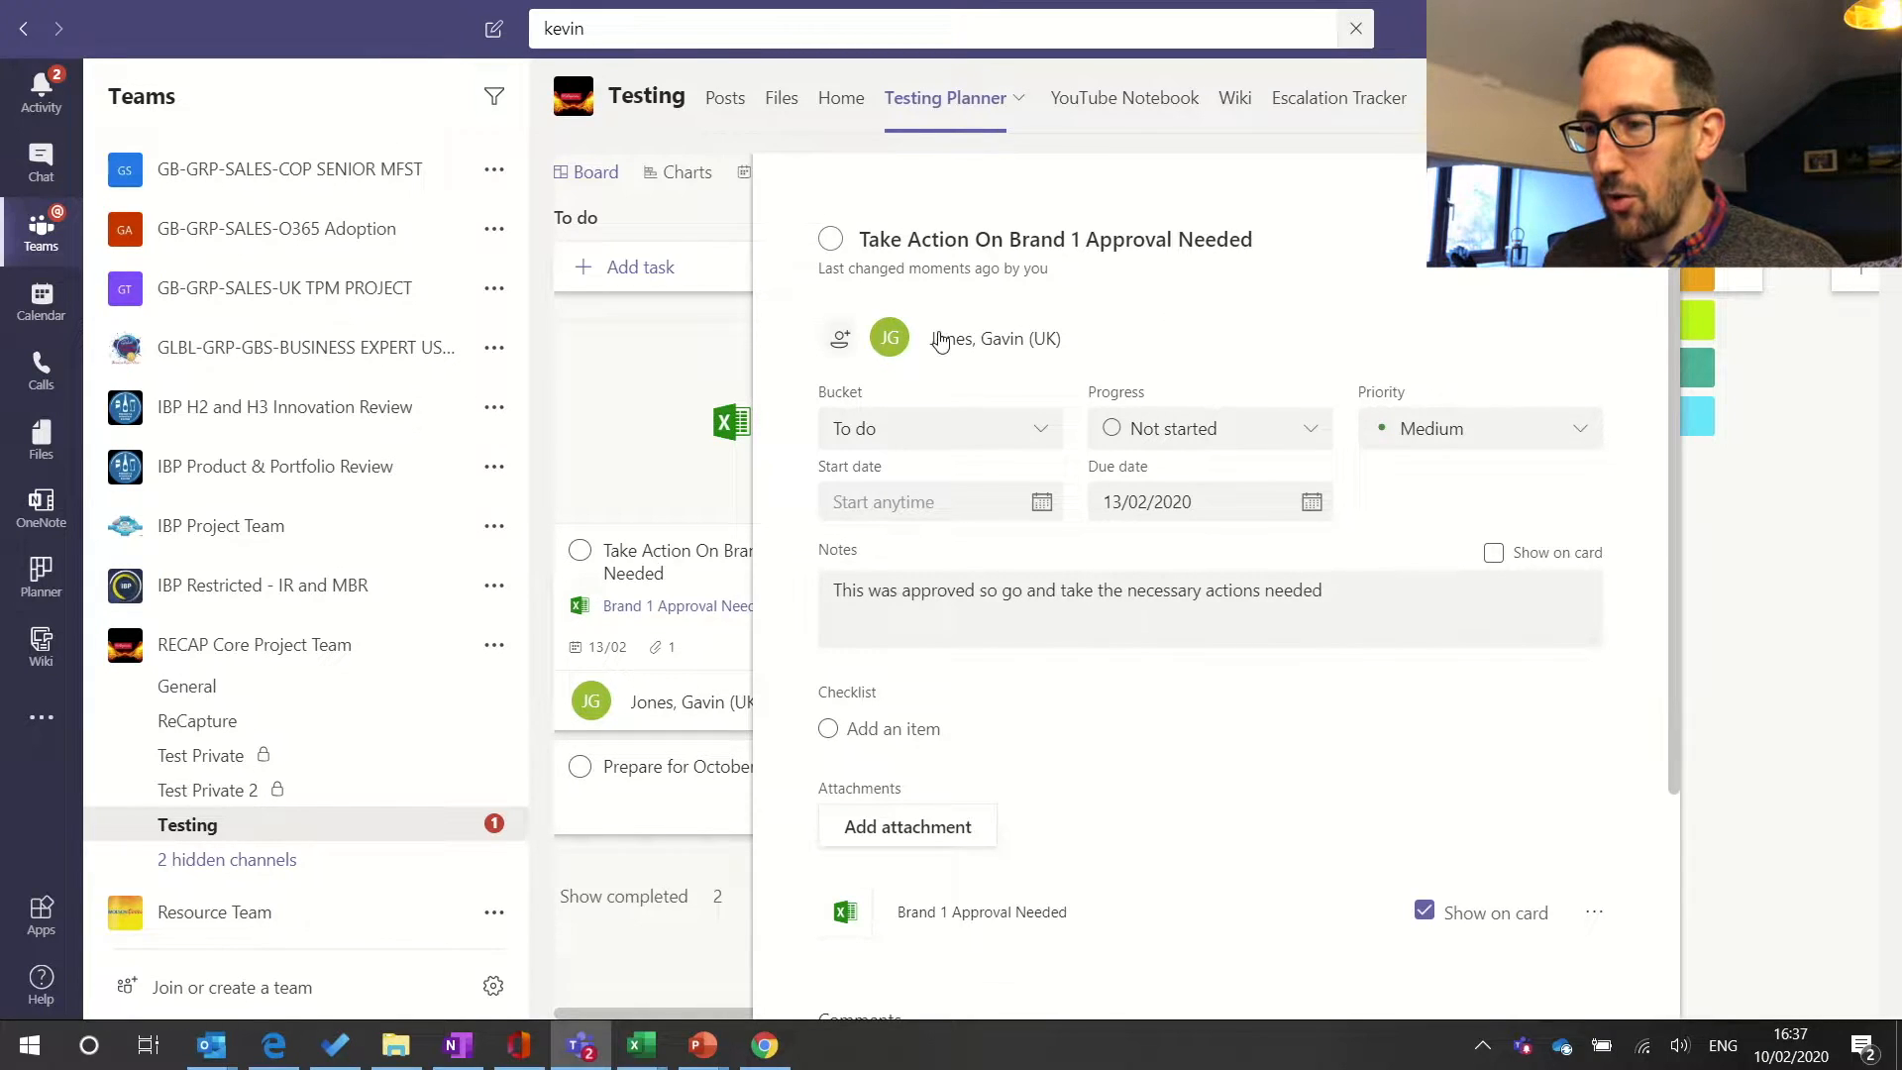
left_click(830, 242)
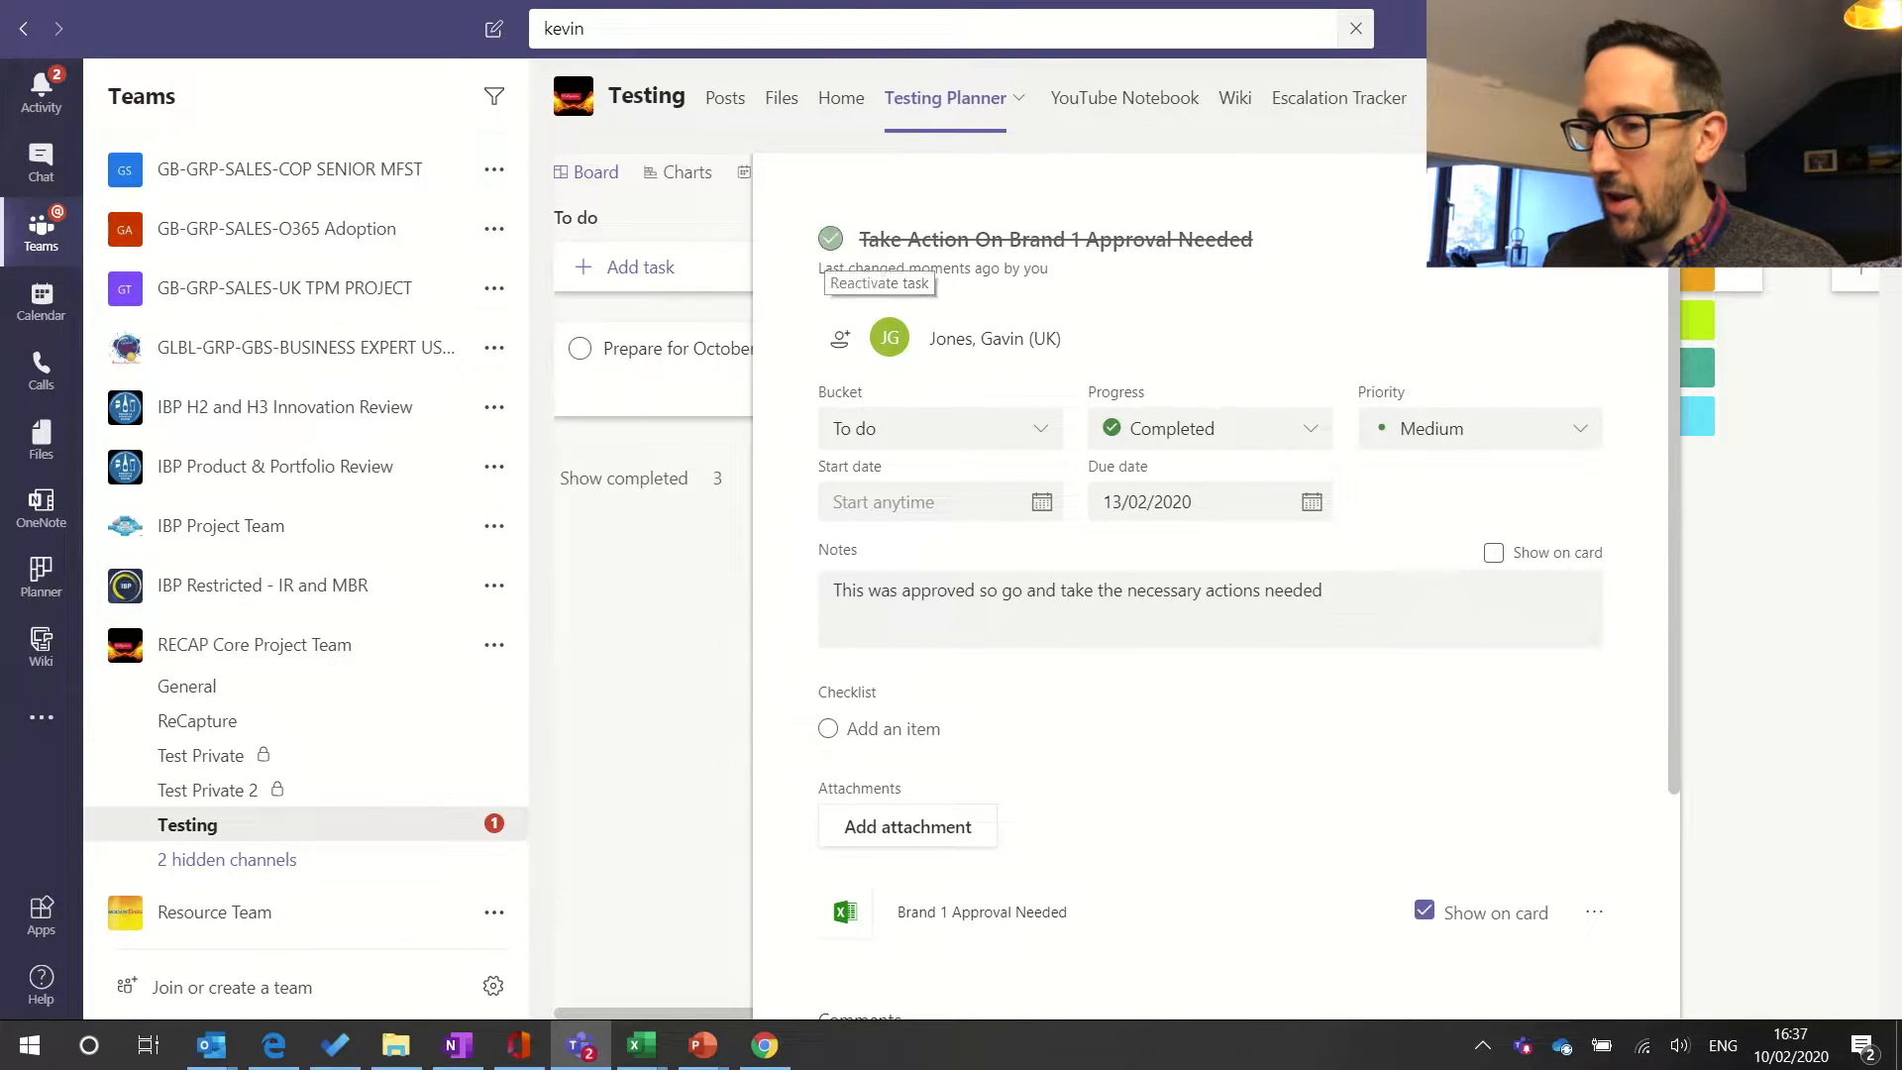
key("Escape")
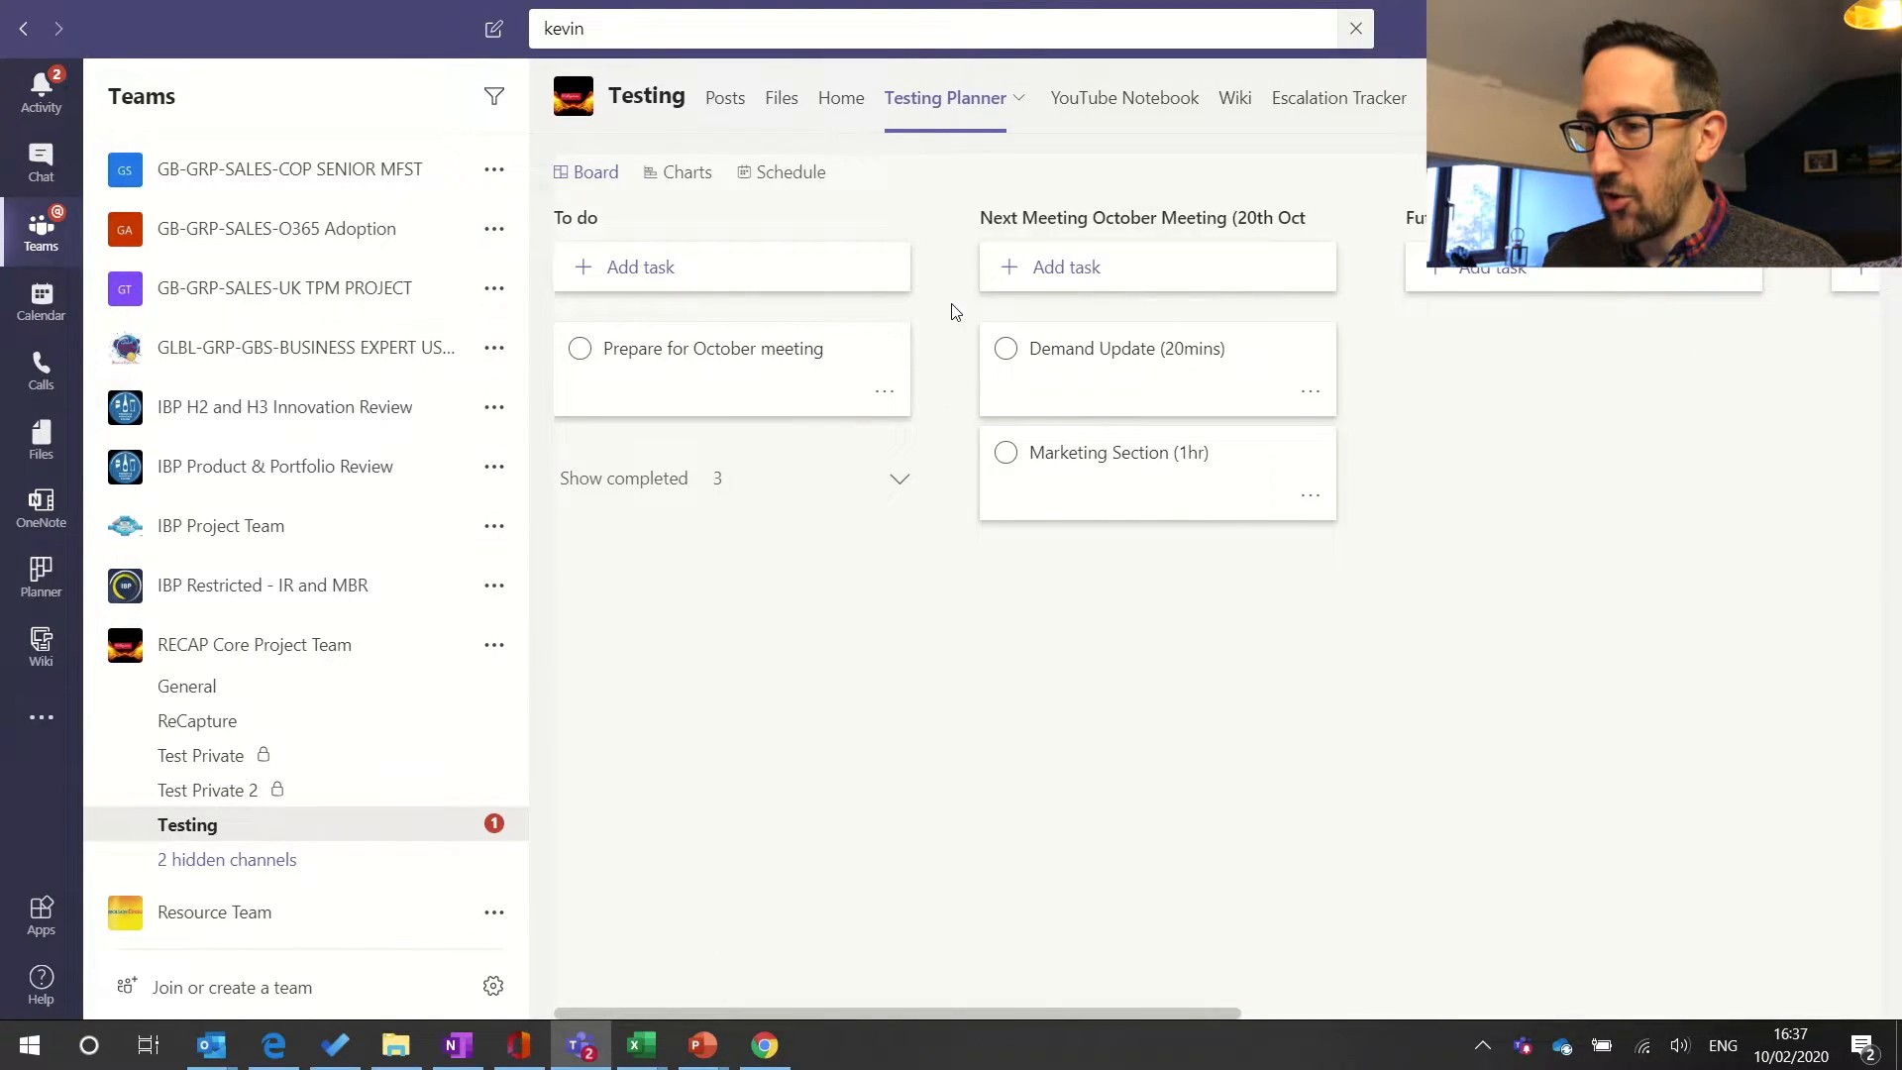
- Examine the latest approval messages in the Testing channel's posts
left_click(723, 104)
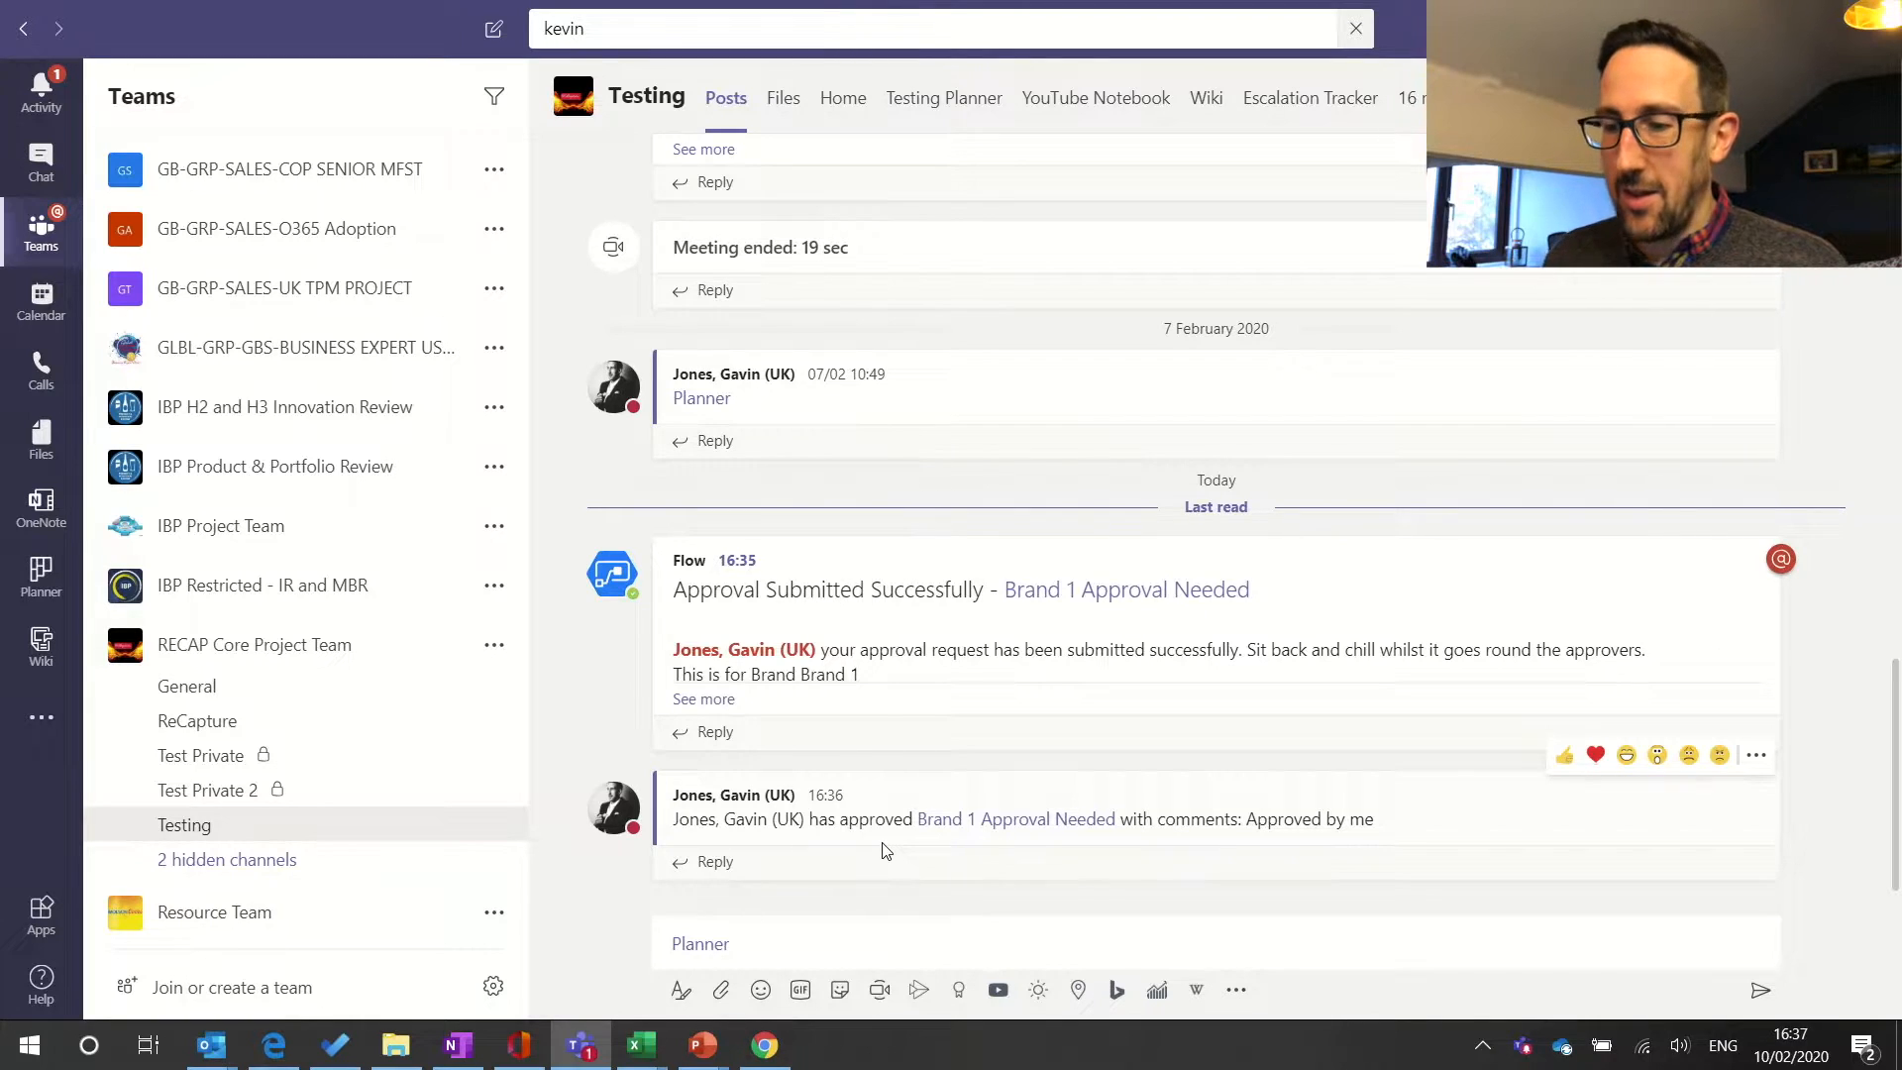
- Switch back to Power Automate and review the flow from its file-created trigger through both condition branches to Update task details
key("alt+Tab")
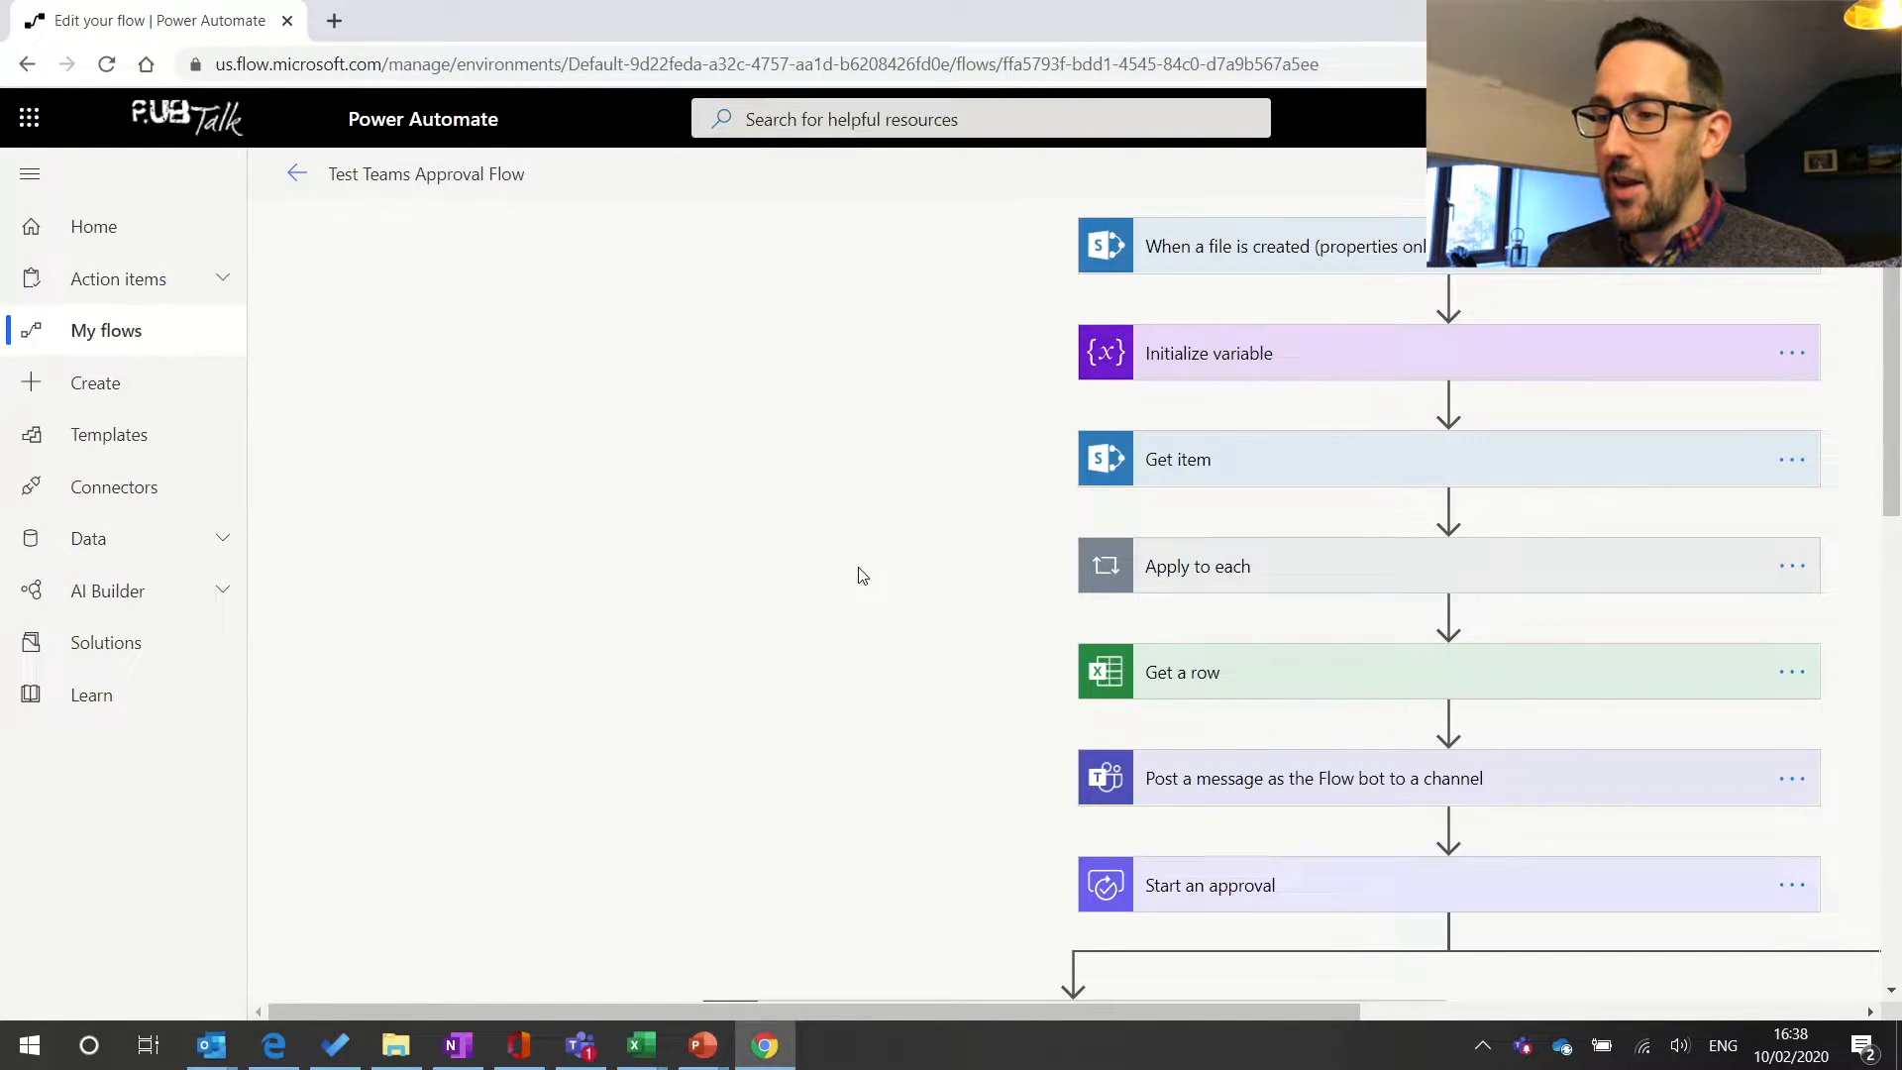
scroll(862, 574, "down", 4)
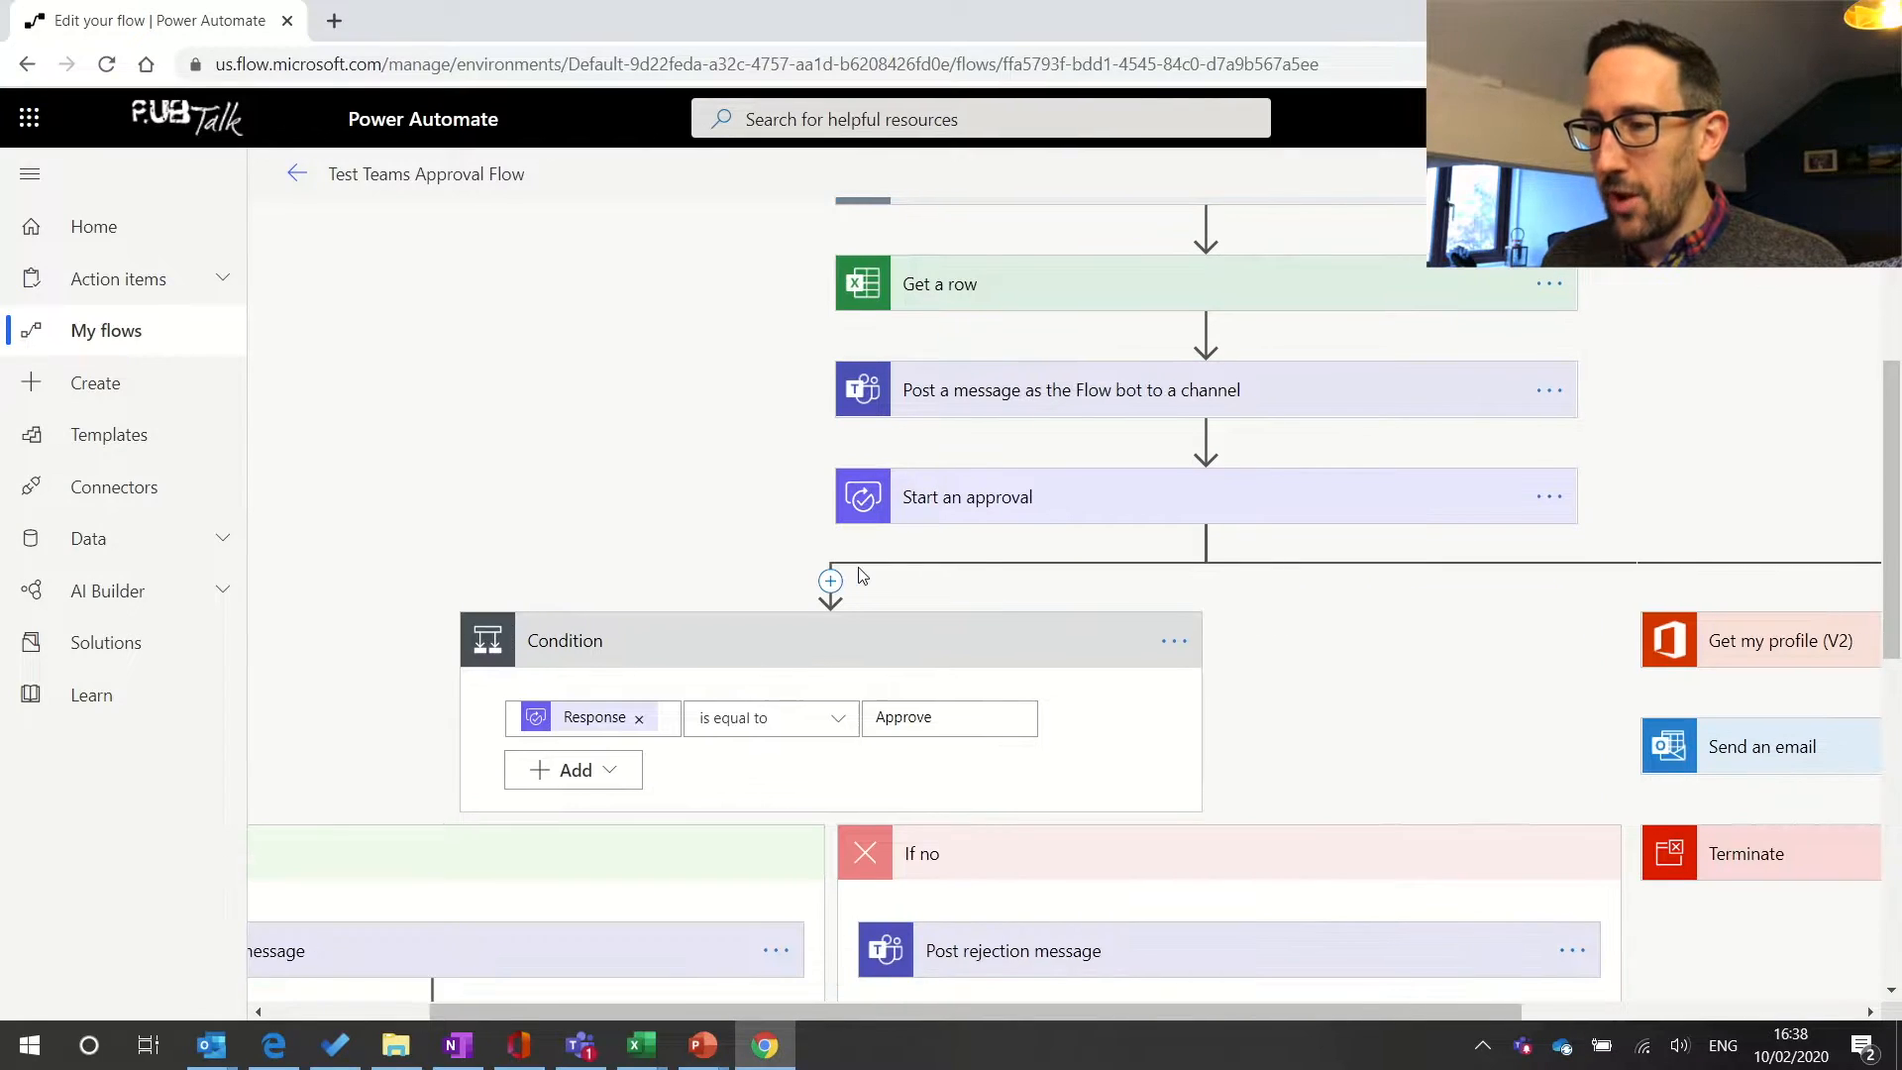
scroll(857, 573, "down", 5)
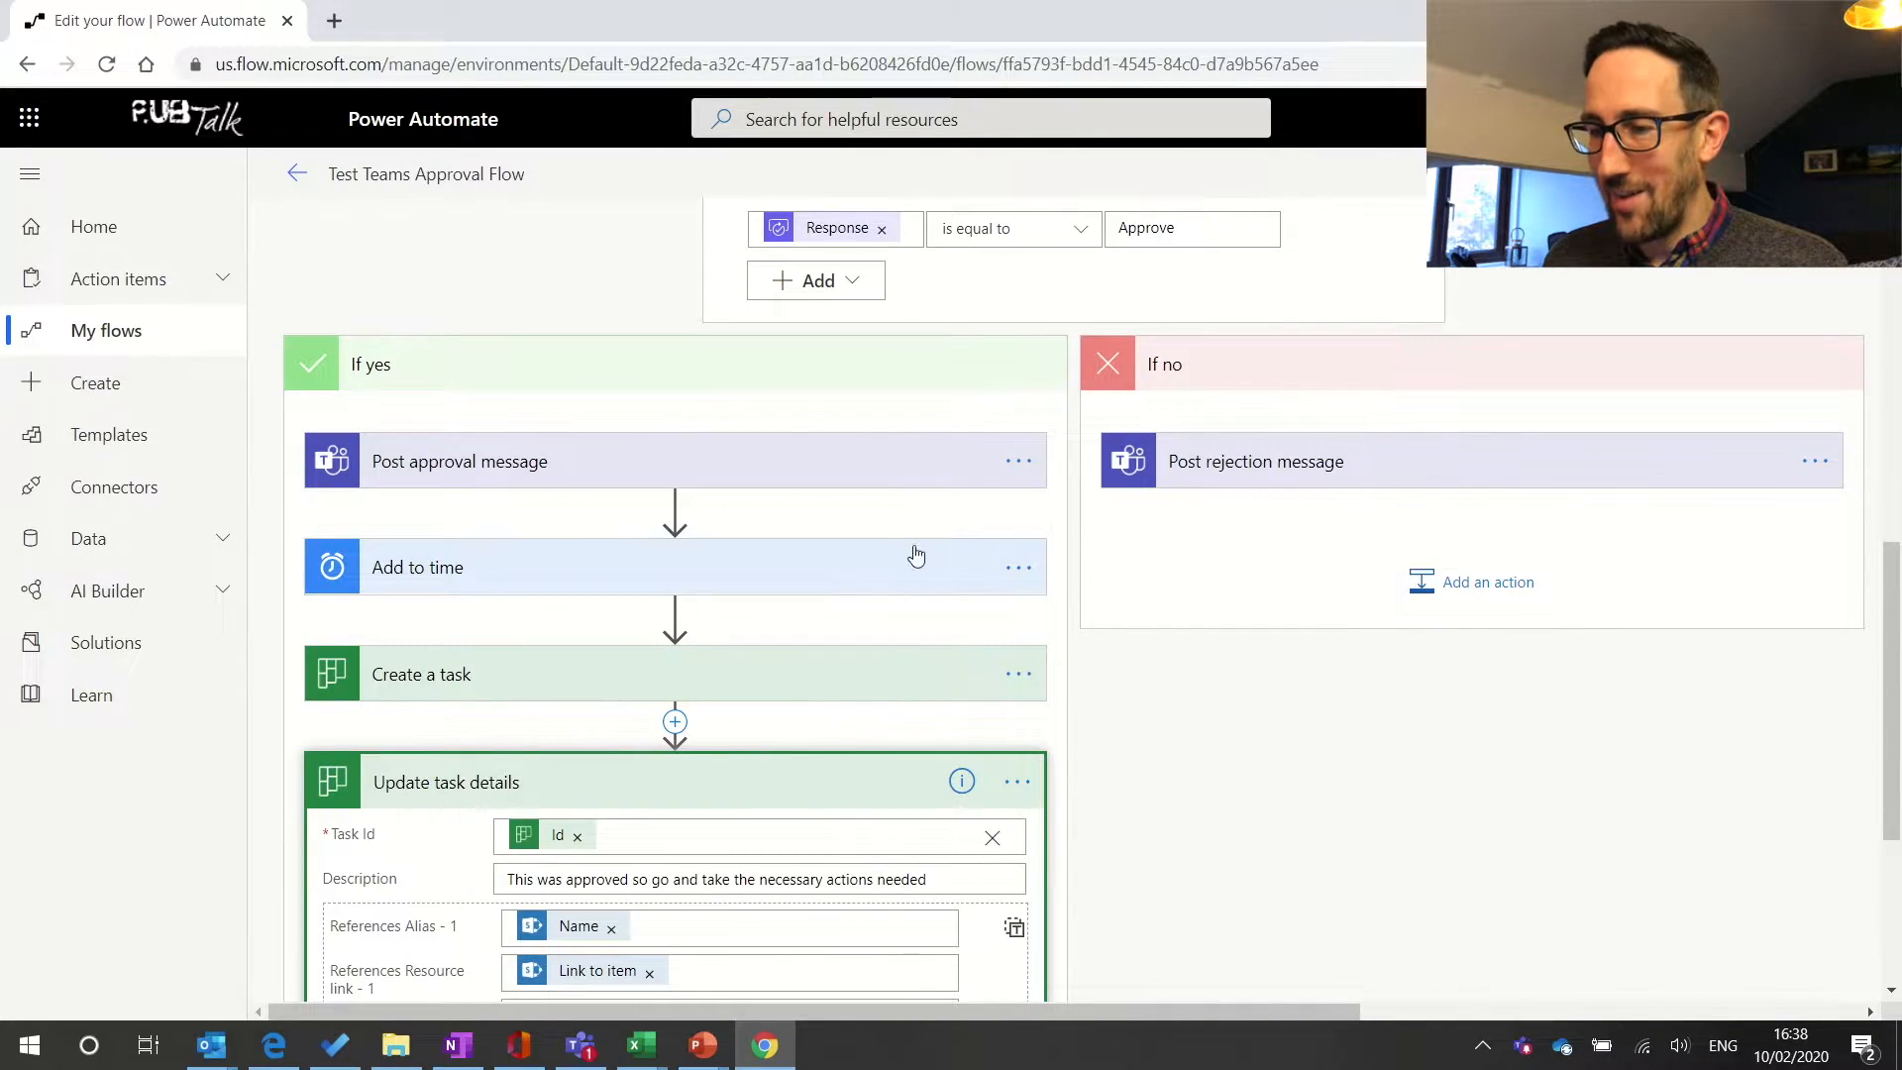
scroll(913, 552, "up", 4)
scroll(915, 555, "up", 5)
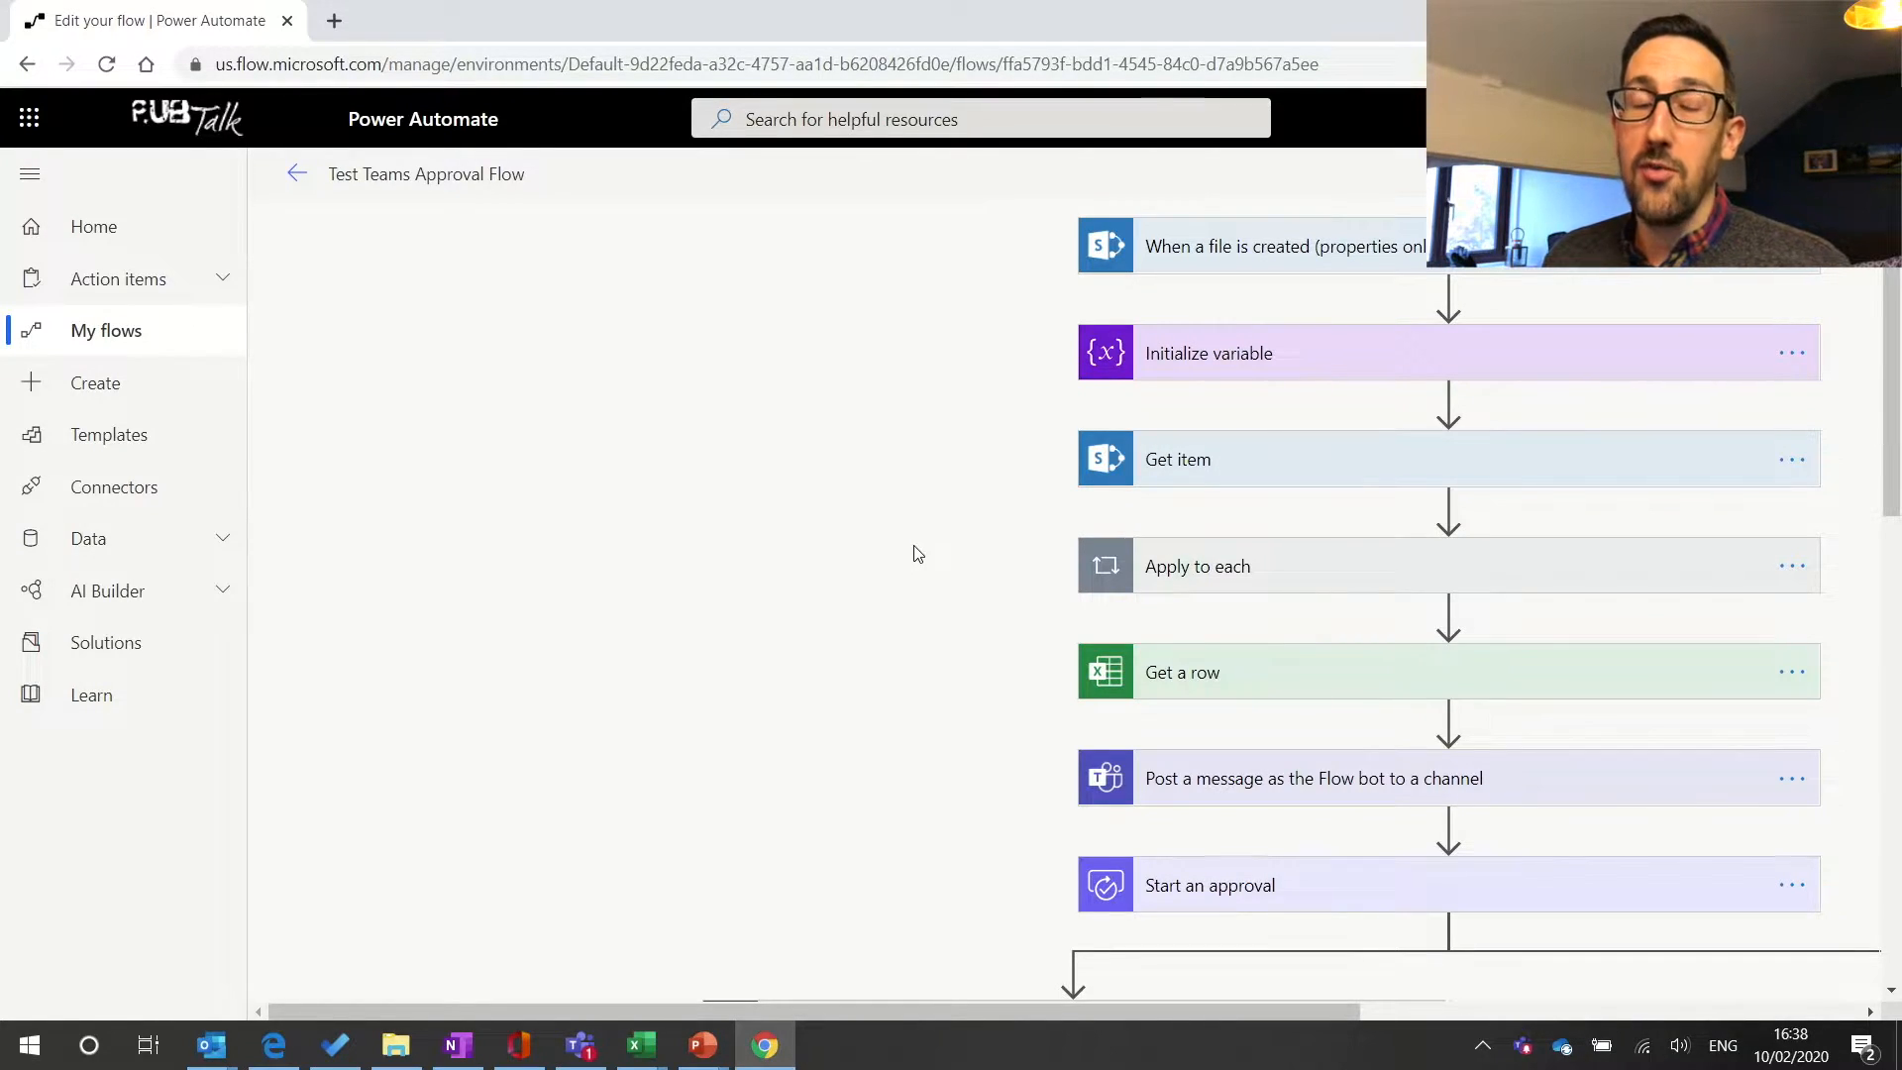
scroll(918, 555, "down", 3)
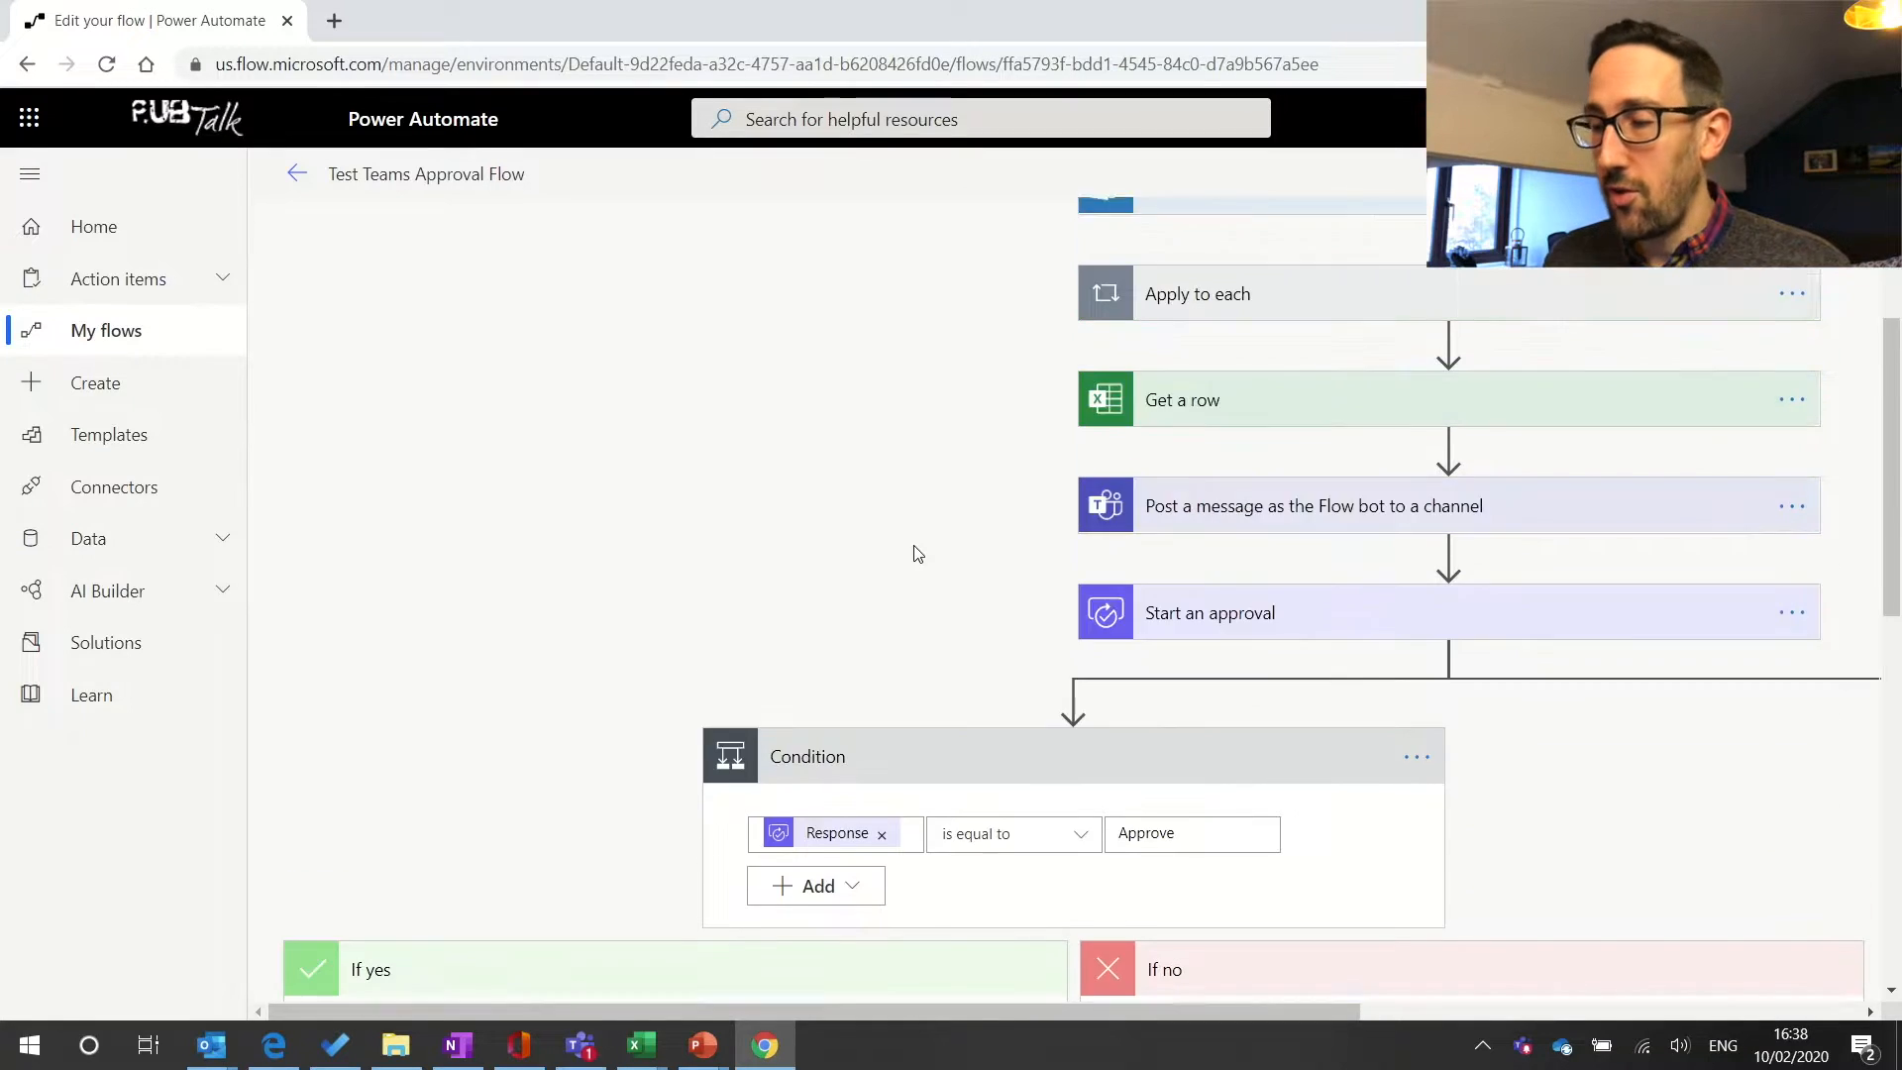
scroll(920, 560, "up", 3)
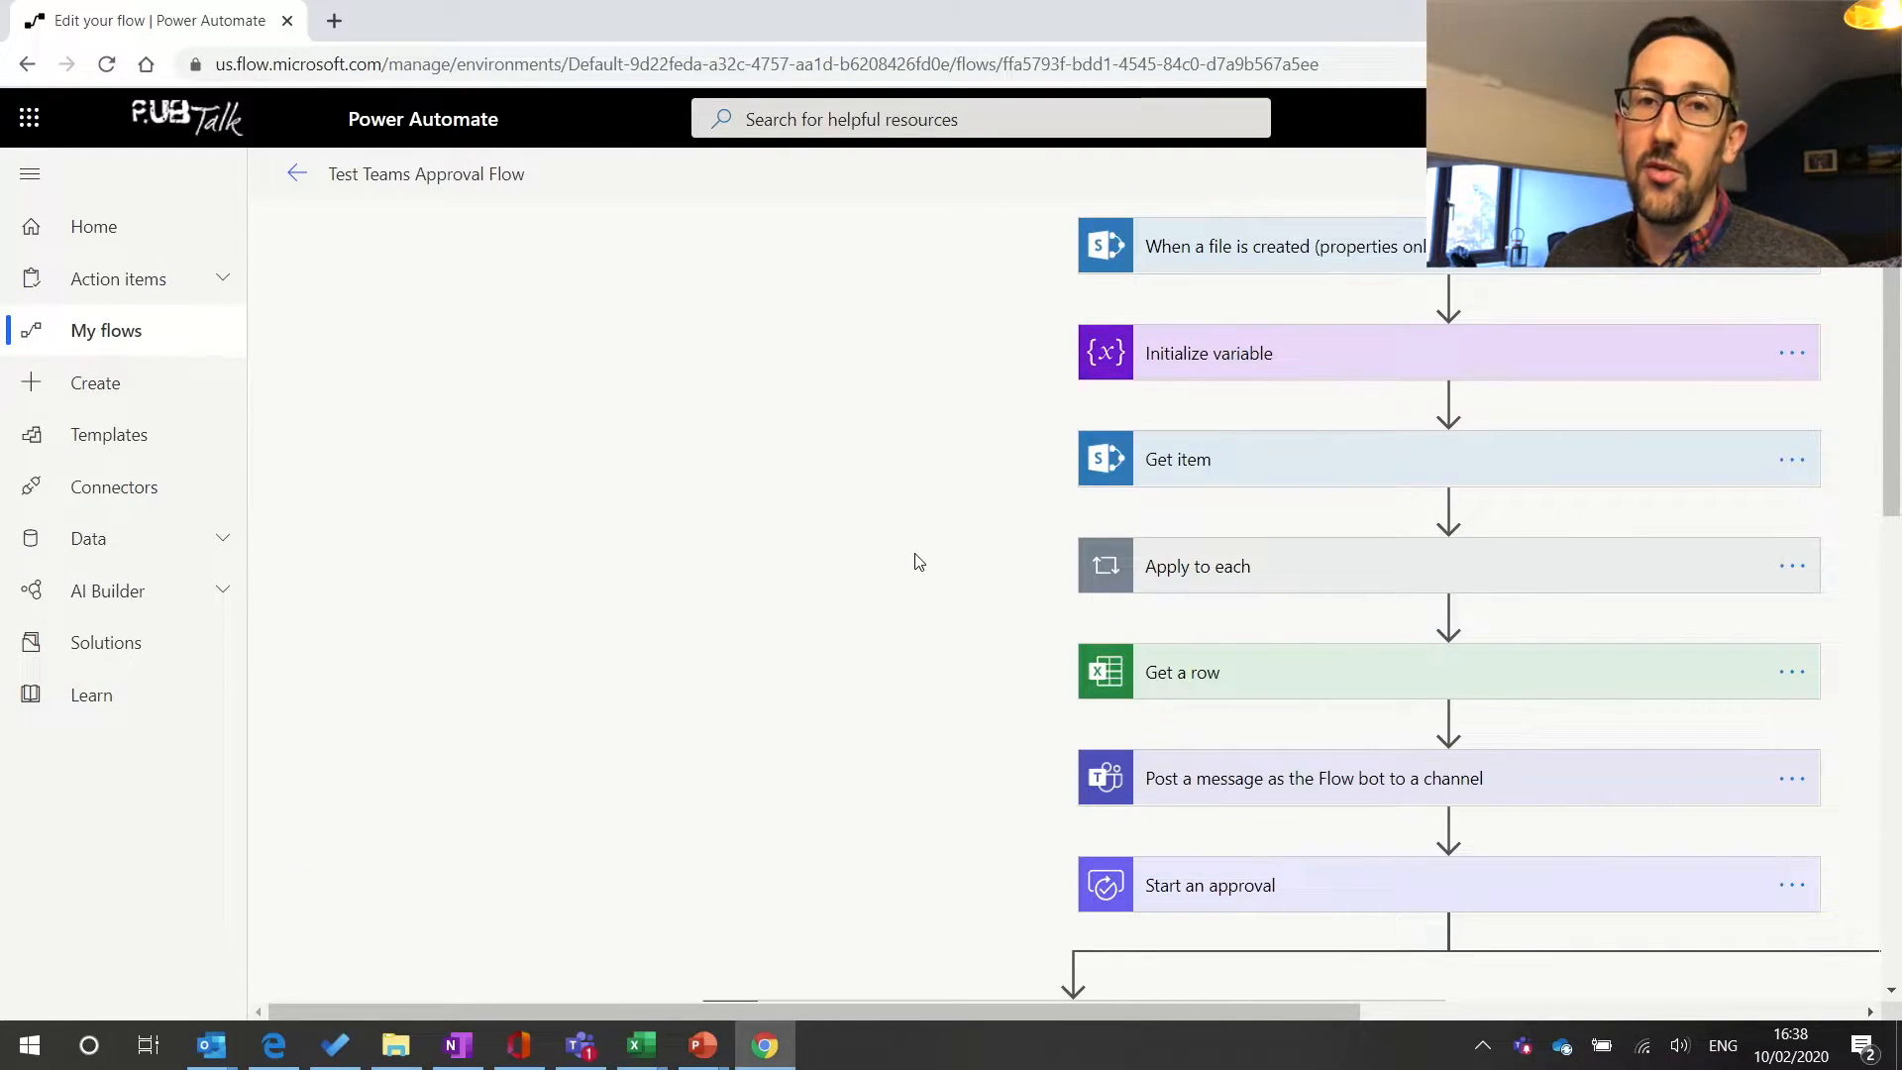
scroll(918, 561, "down", 4)
scroll(918, 562, "up", 3)
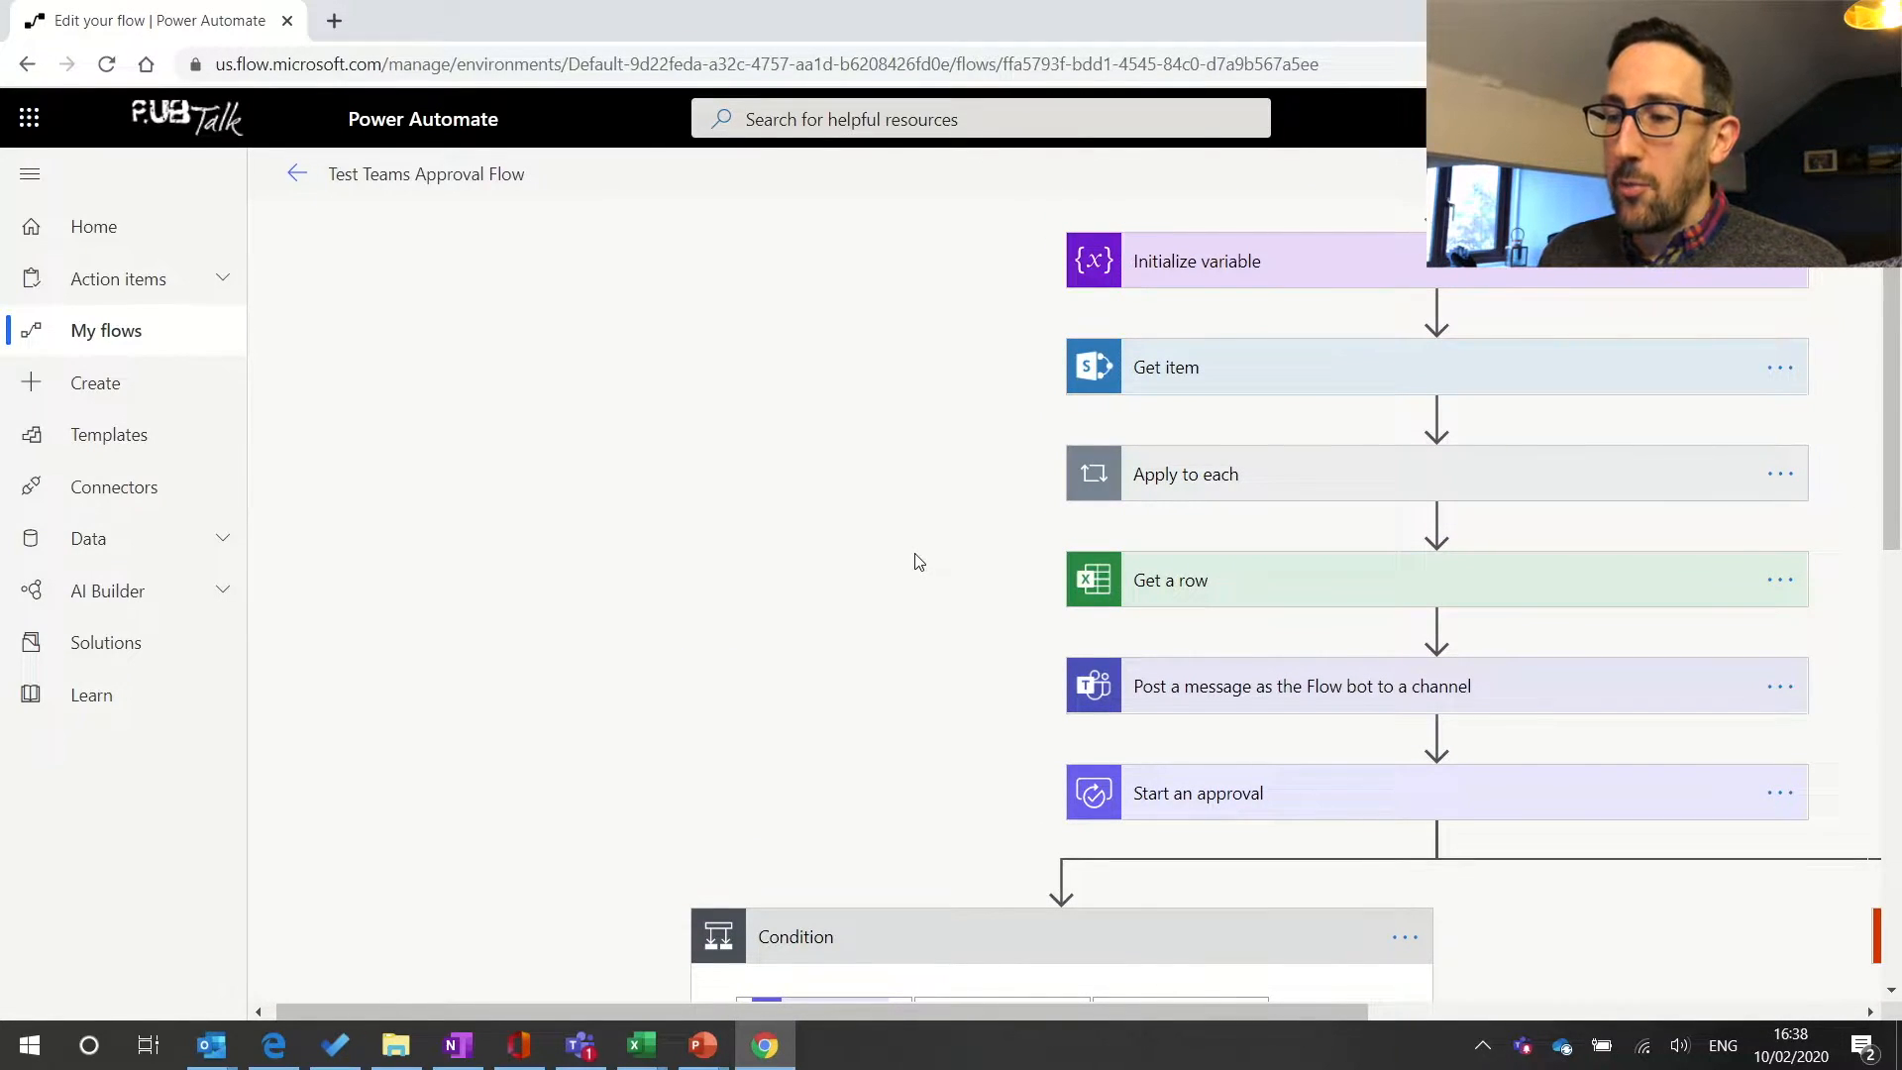
scroll(918, 562, "down", 6)
scroll(918, 561, "up", 3)
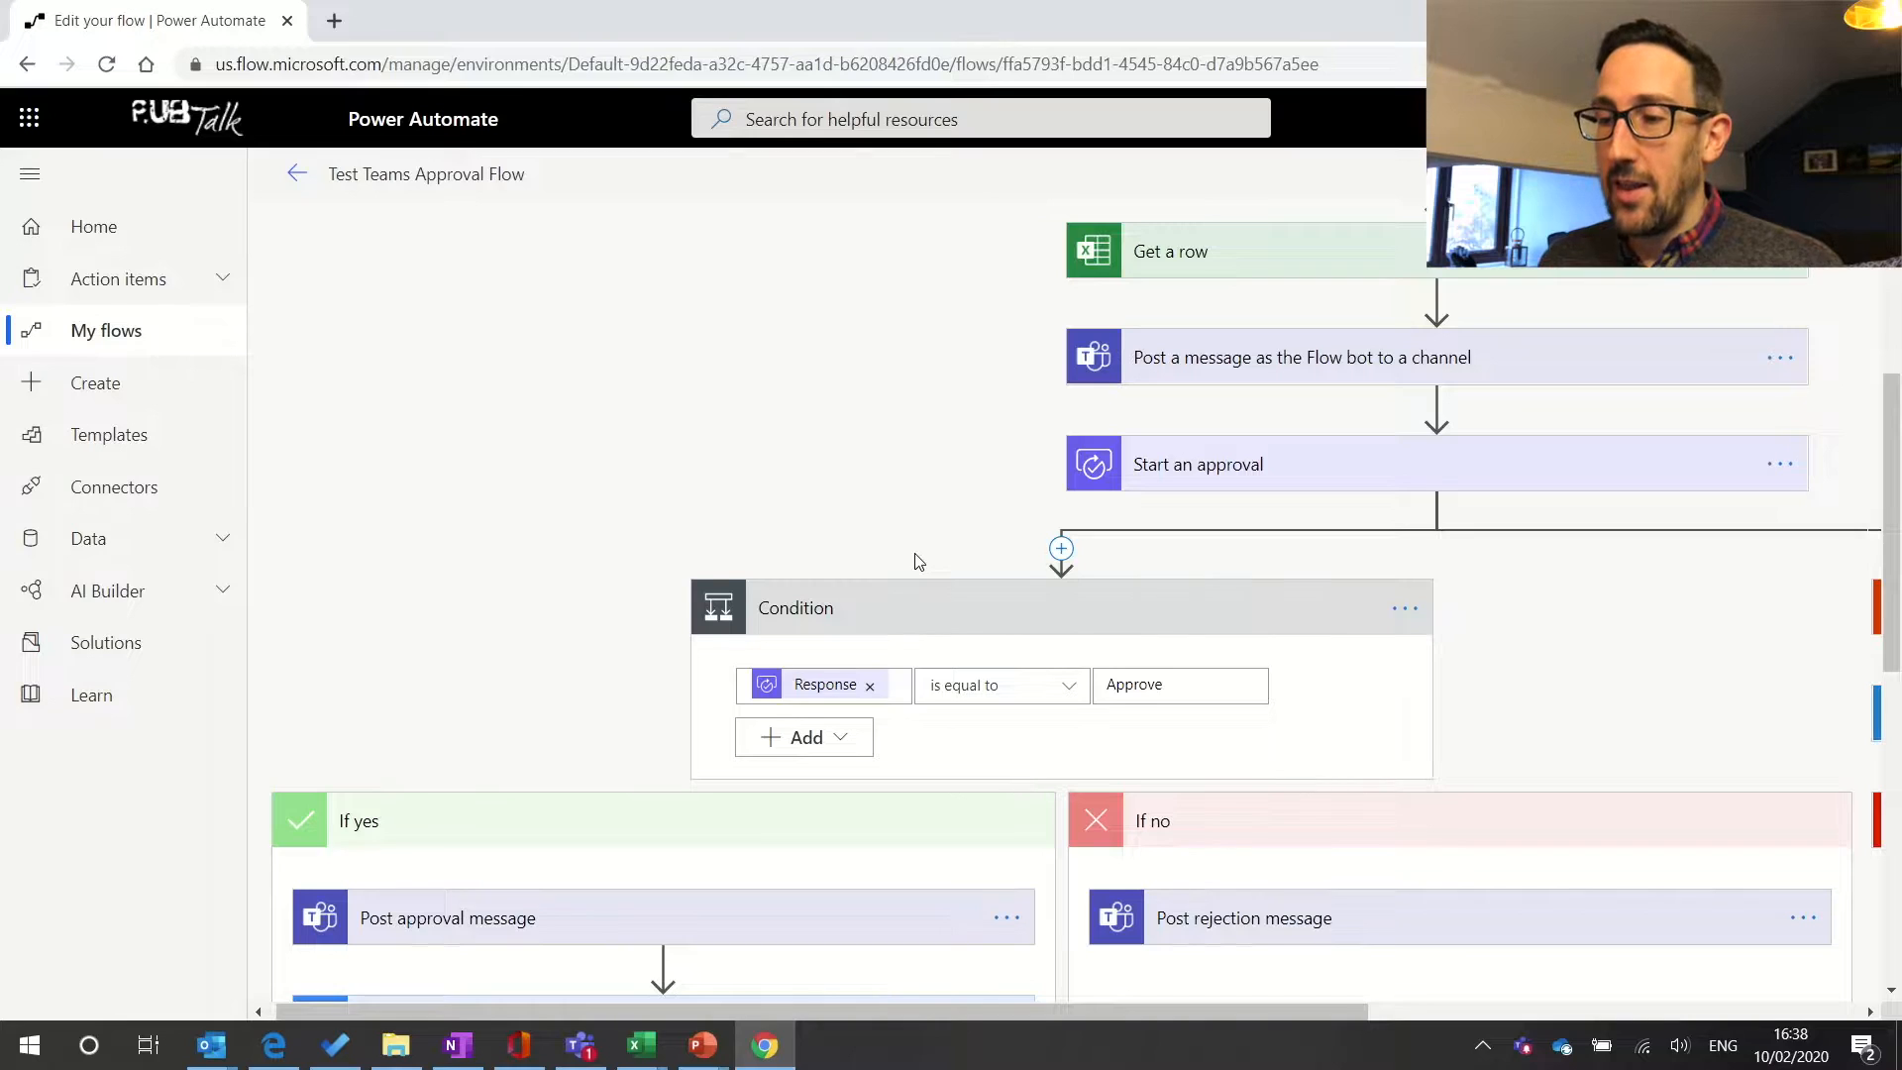
scroll(918, 561, "right", 5)
scroll(918, 560, "down", 3)
scroll(916, 561, "left", 5)
scroll(917, 560, "down", 4)
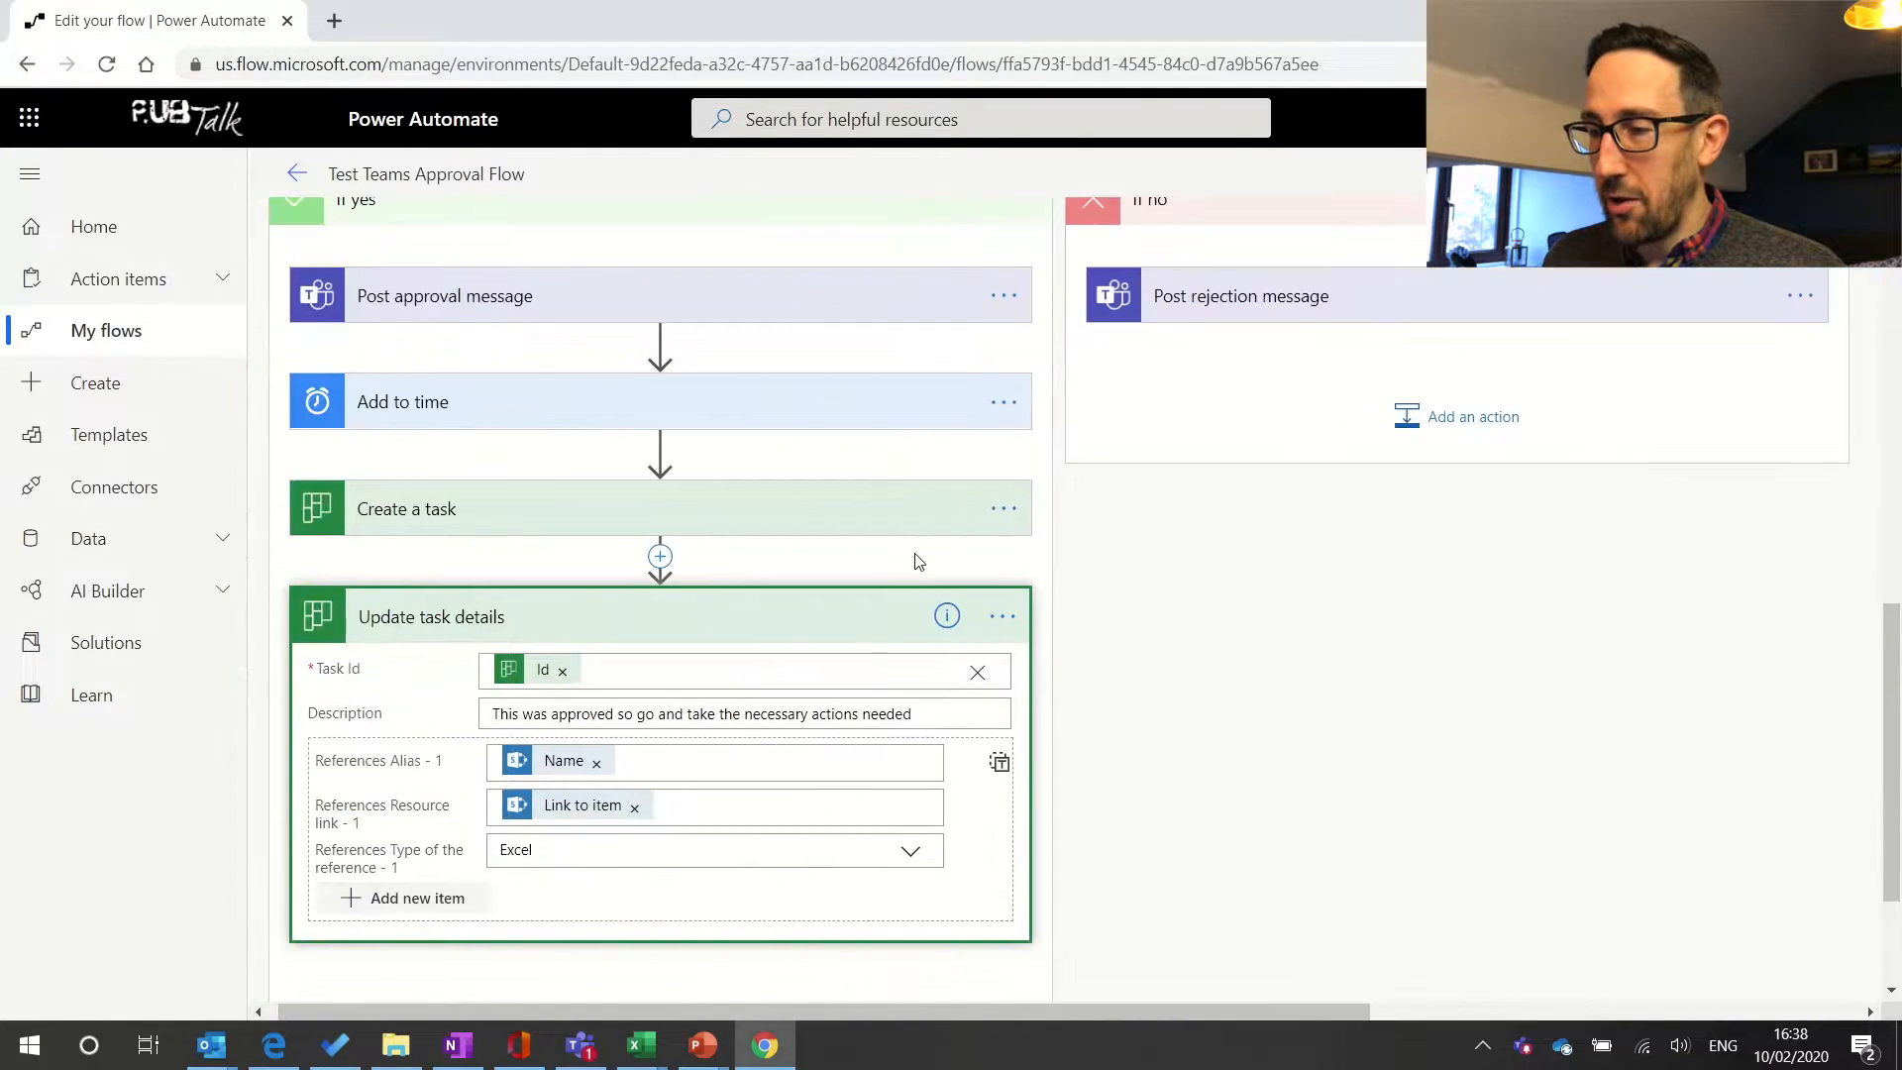
scroll(918, 562, "right", 1)
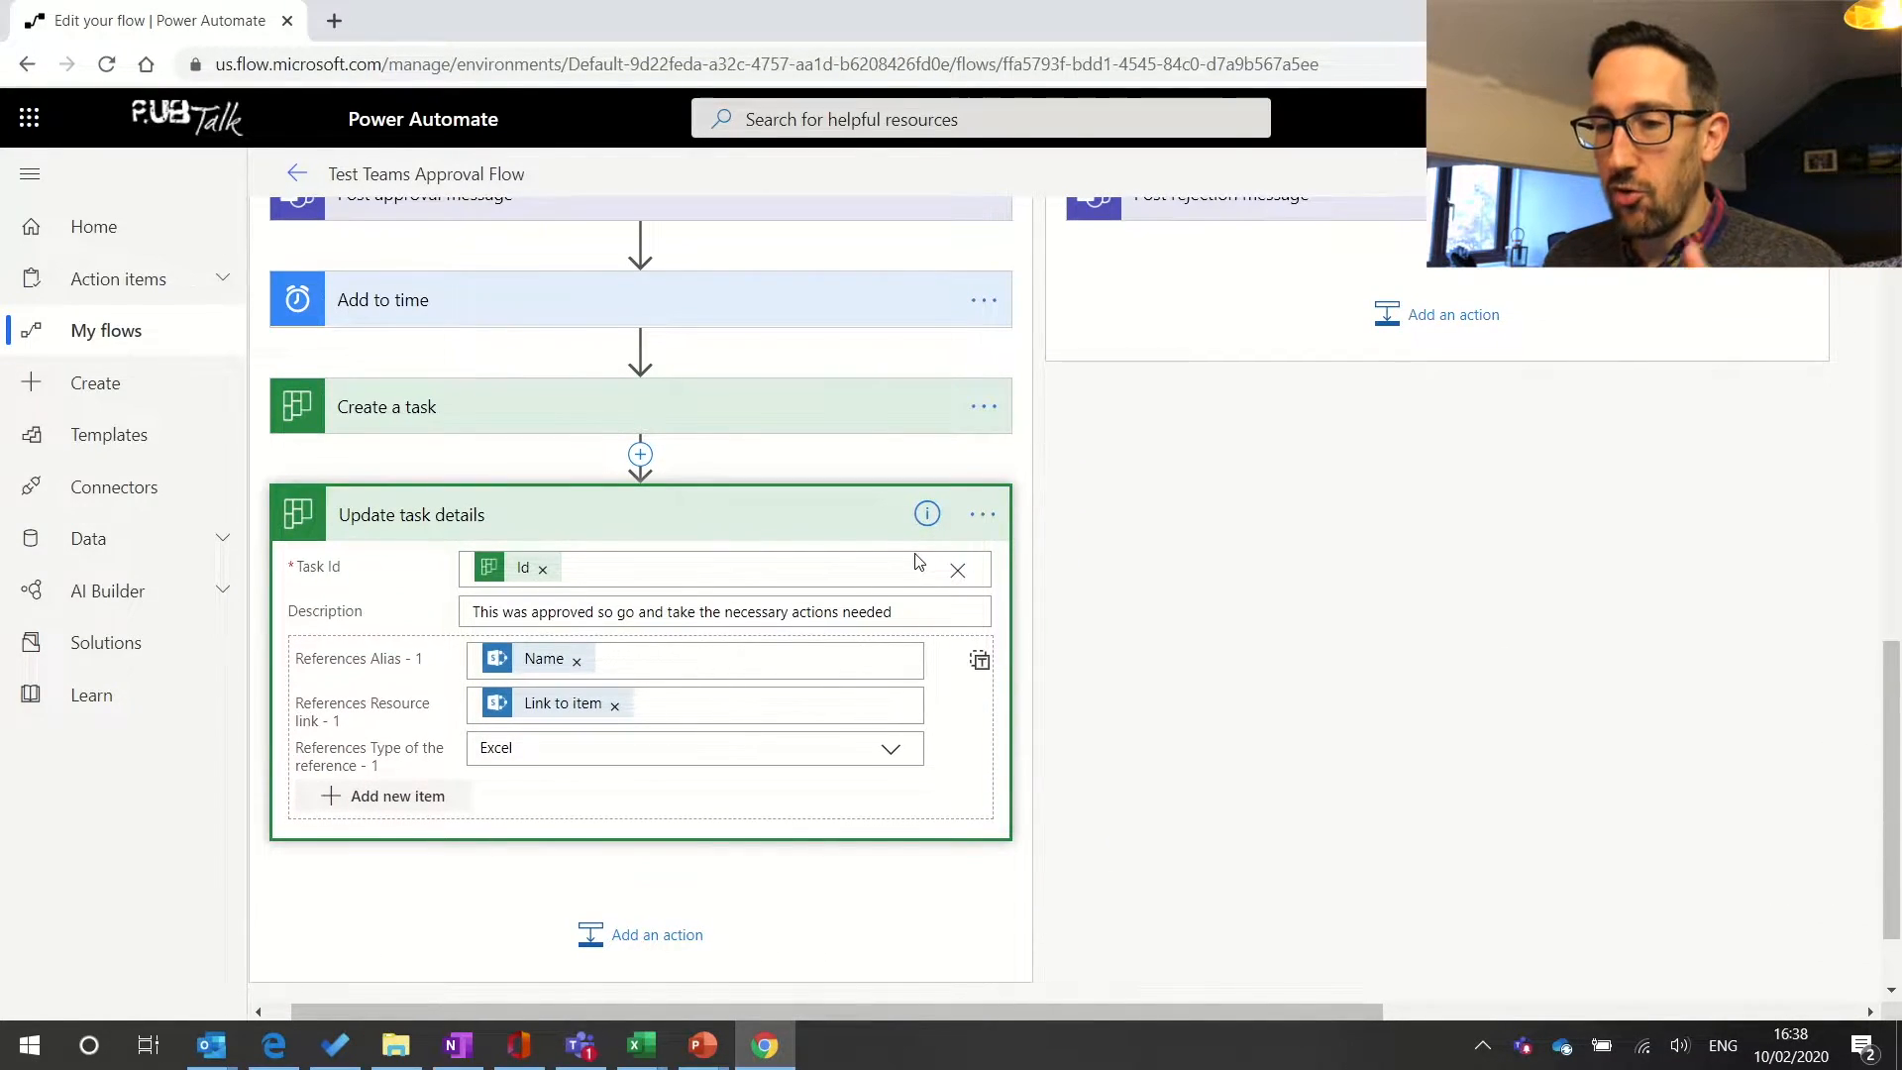
scroll(916, 553, "up", 10)
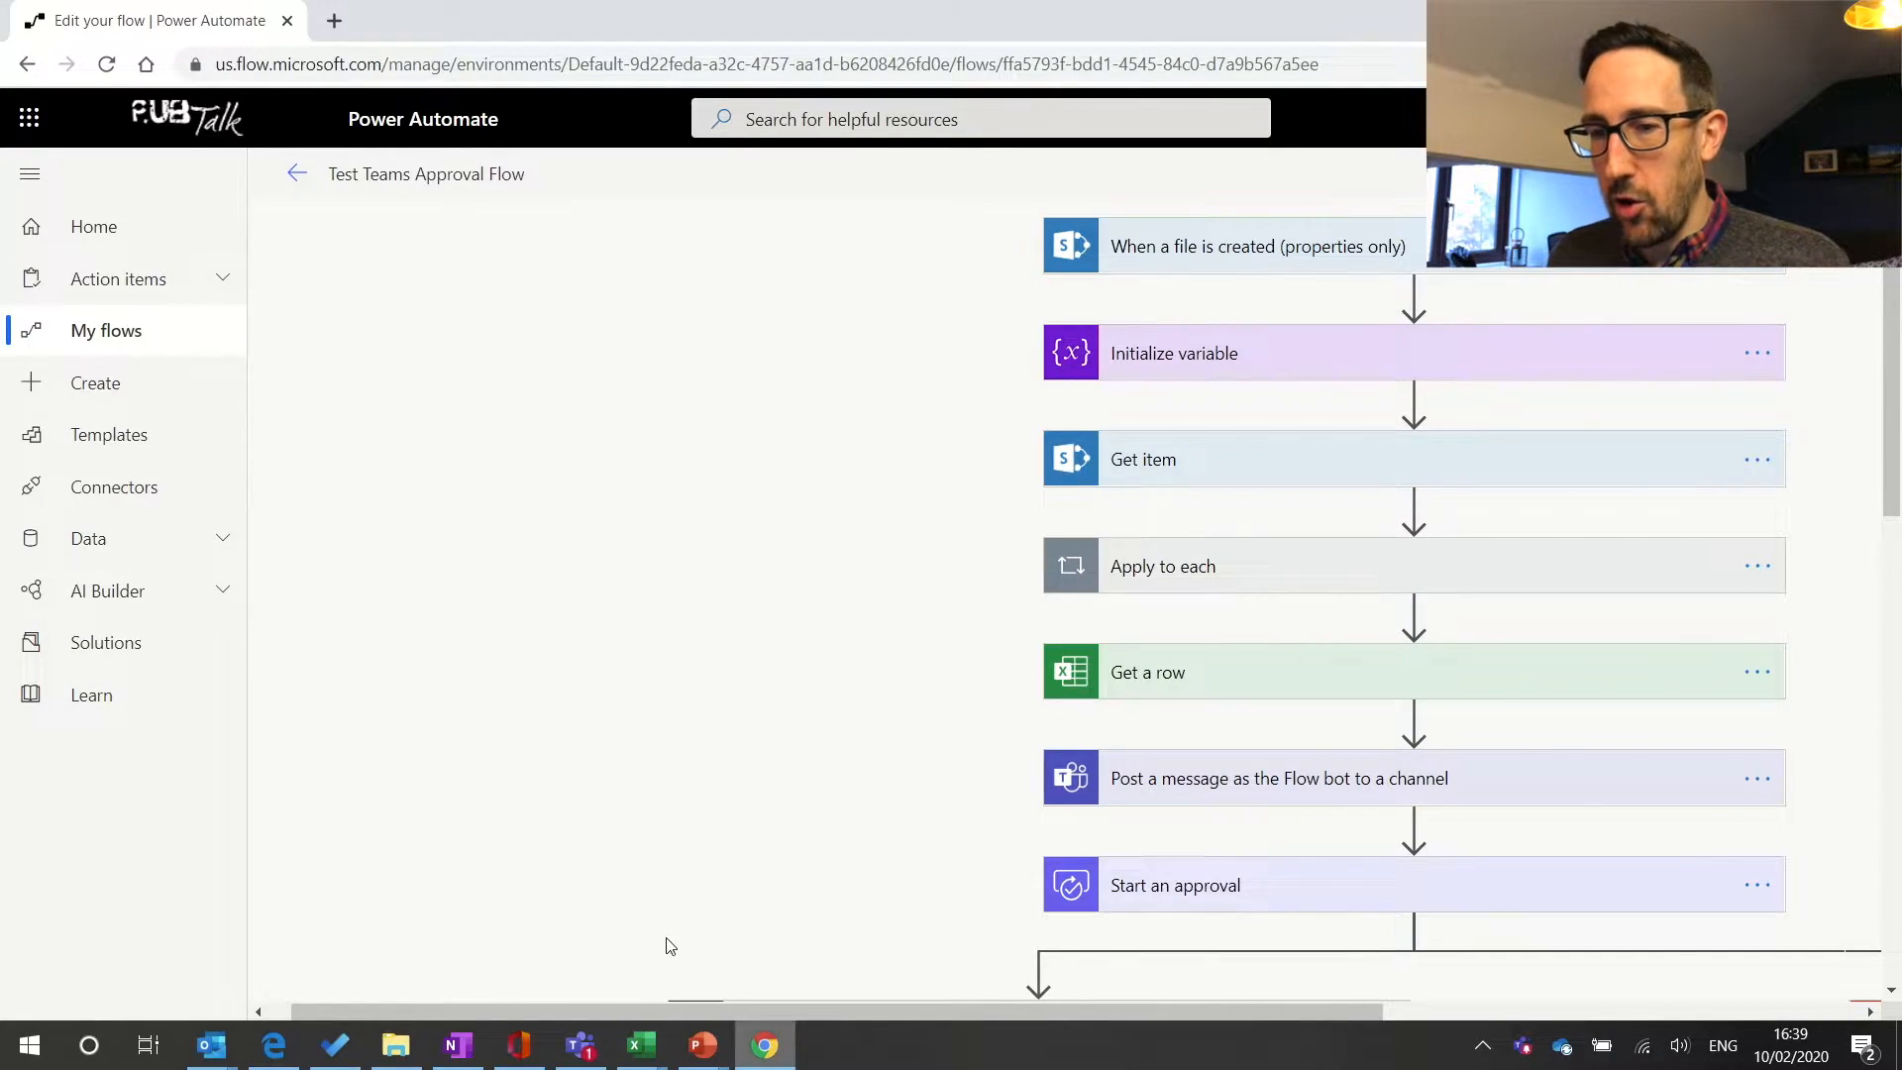
- Switch to Teams, open the Testing channel's files in SharePoint, and go to the team site's contents
left_click(581, 1046)
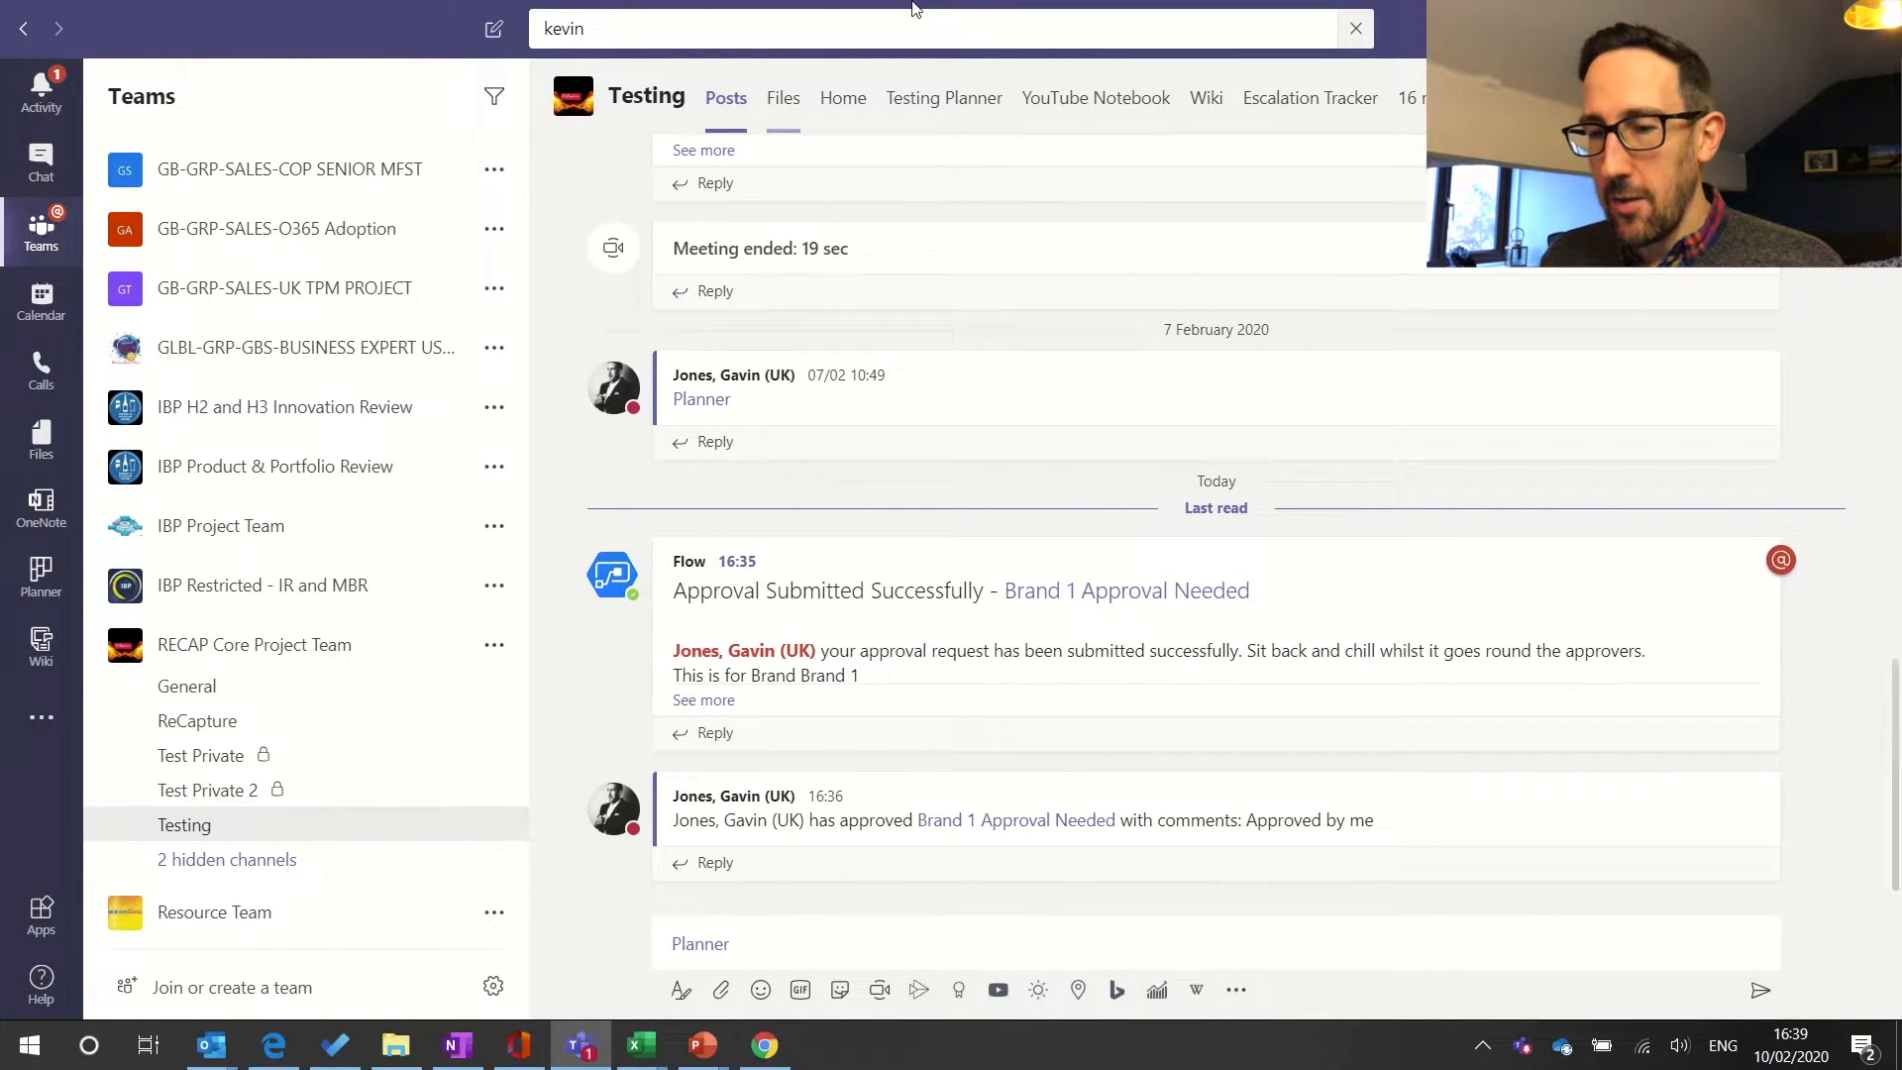
left_click(794, 104)
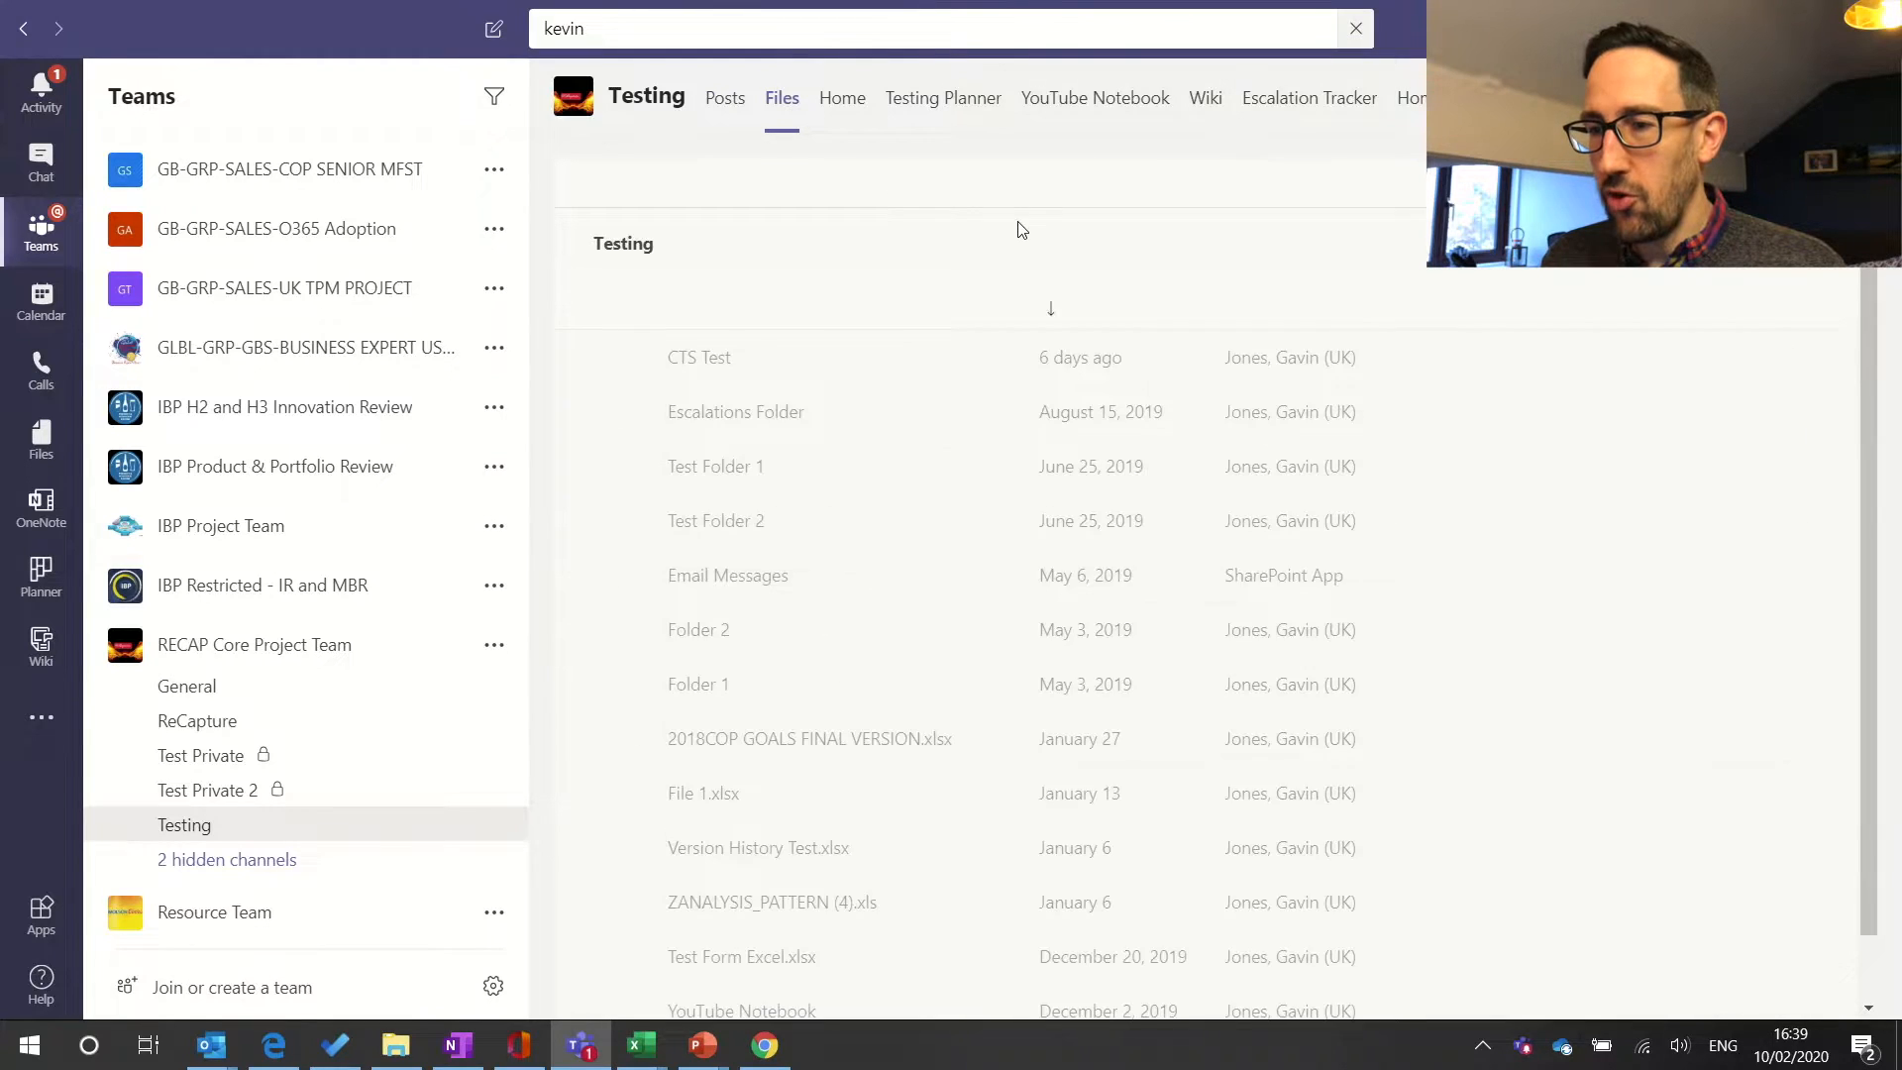
left_click(1416, 183)
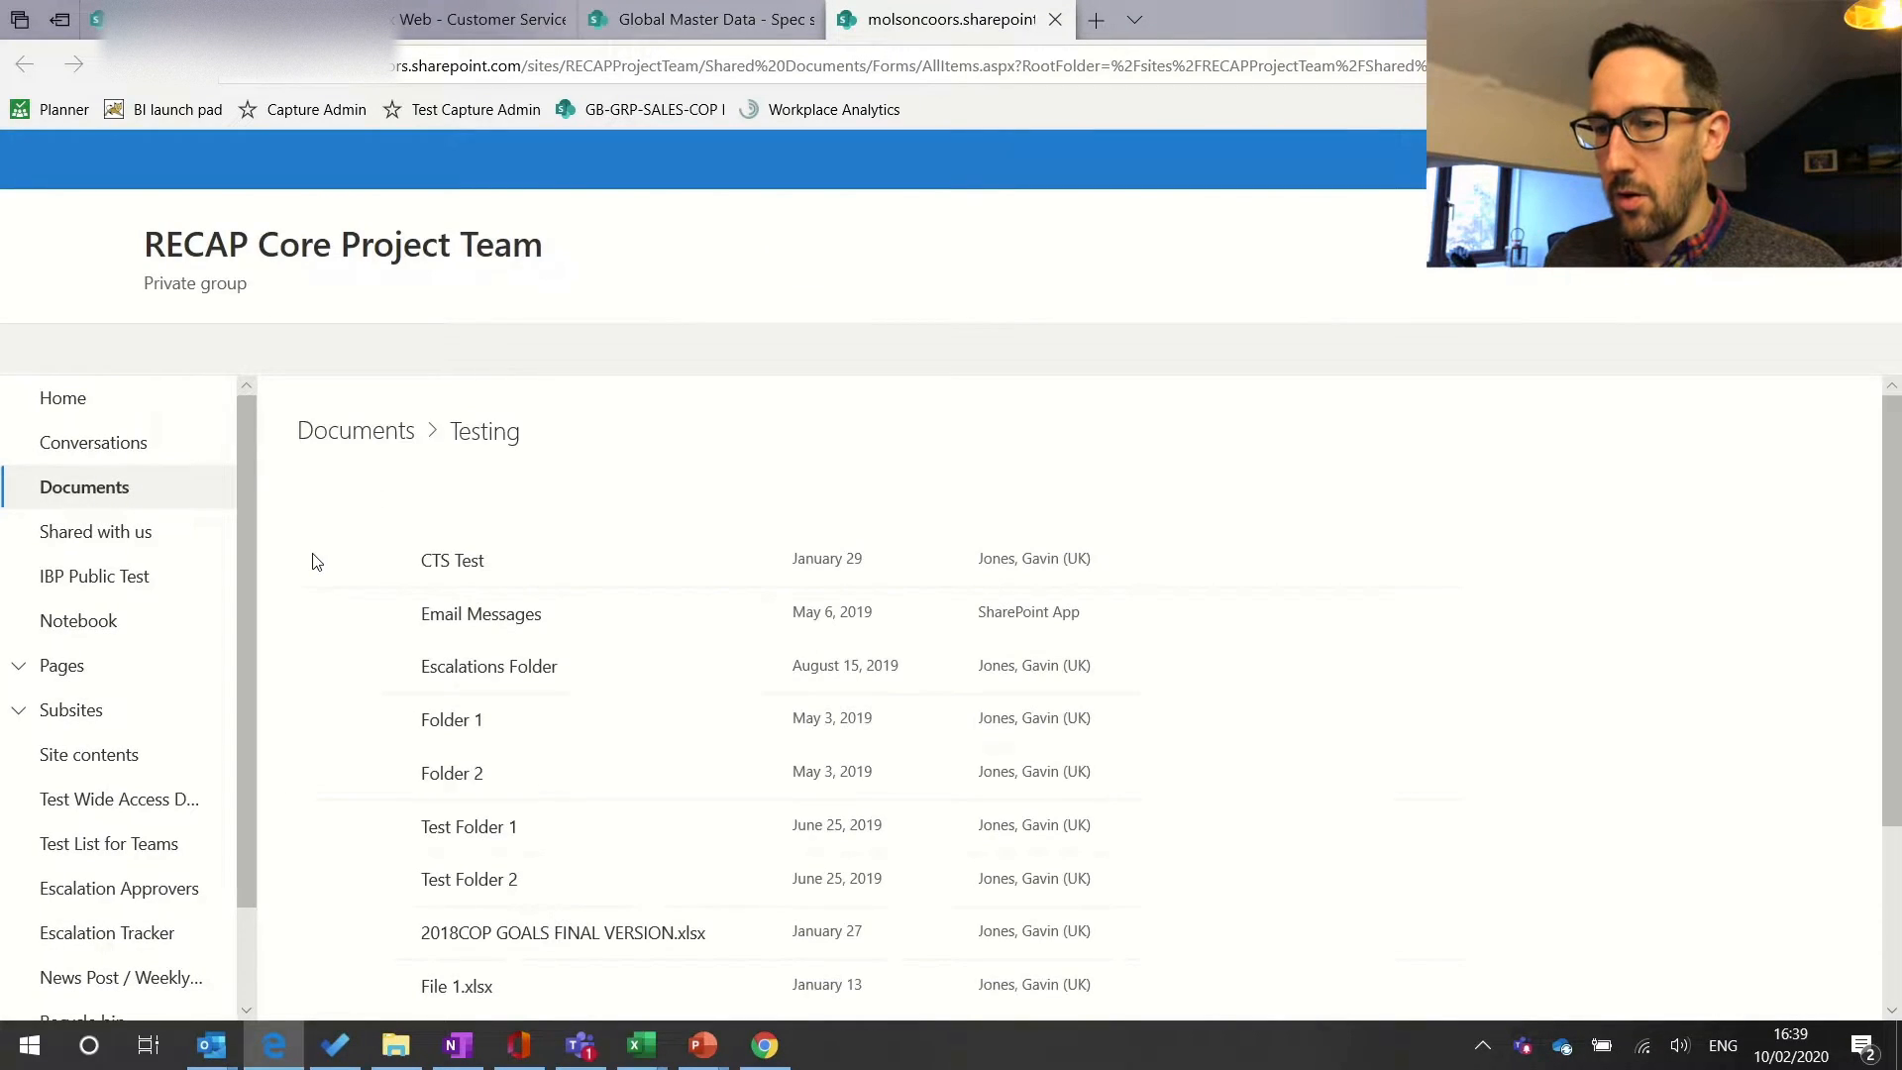
left_click_drag(248, 612, 247, 729)
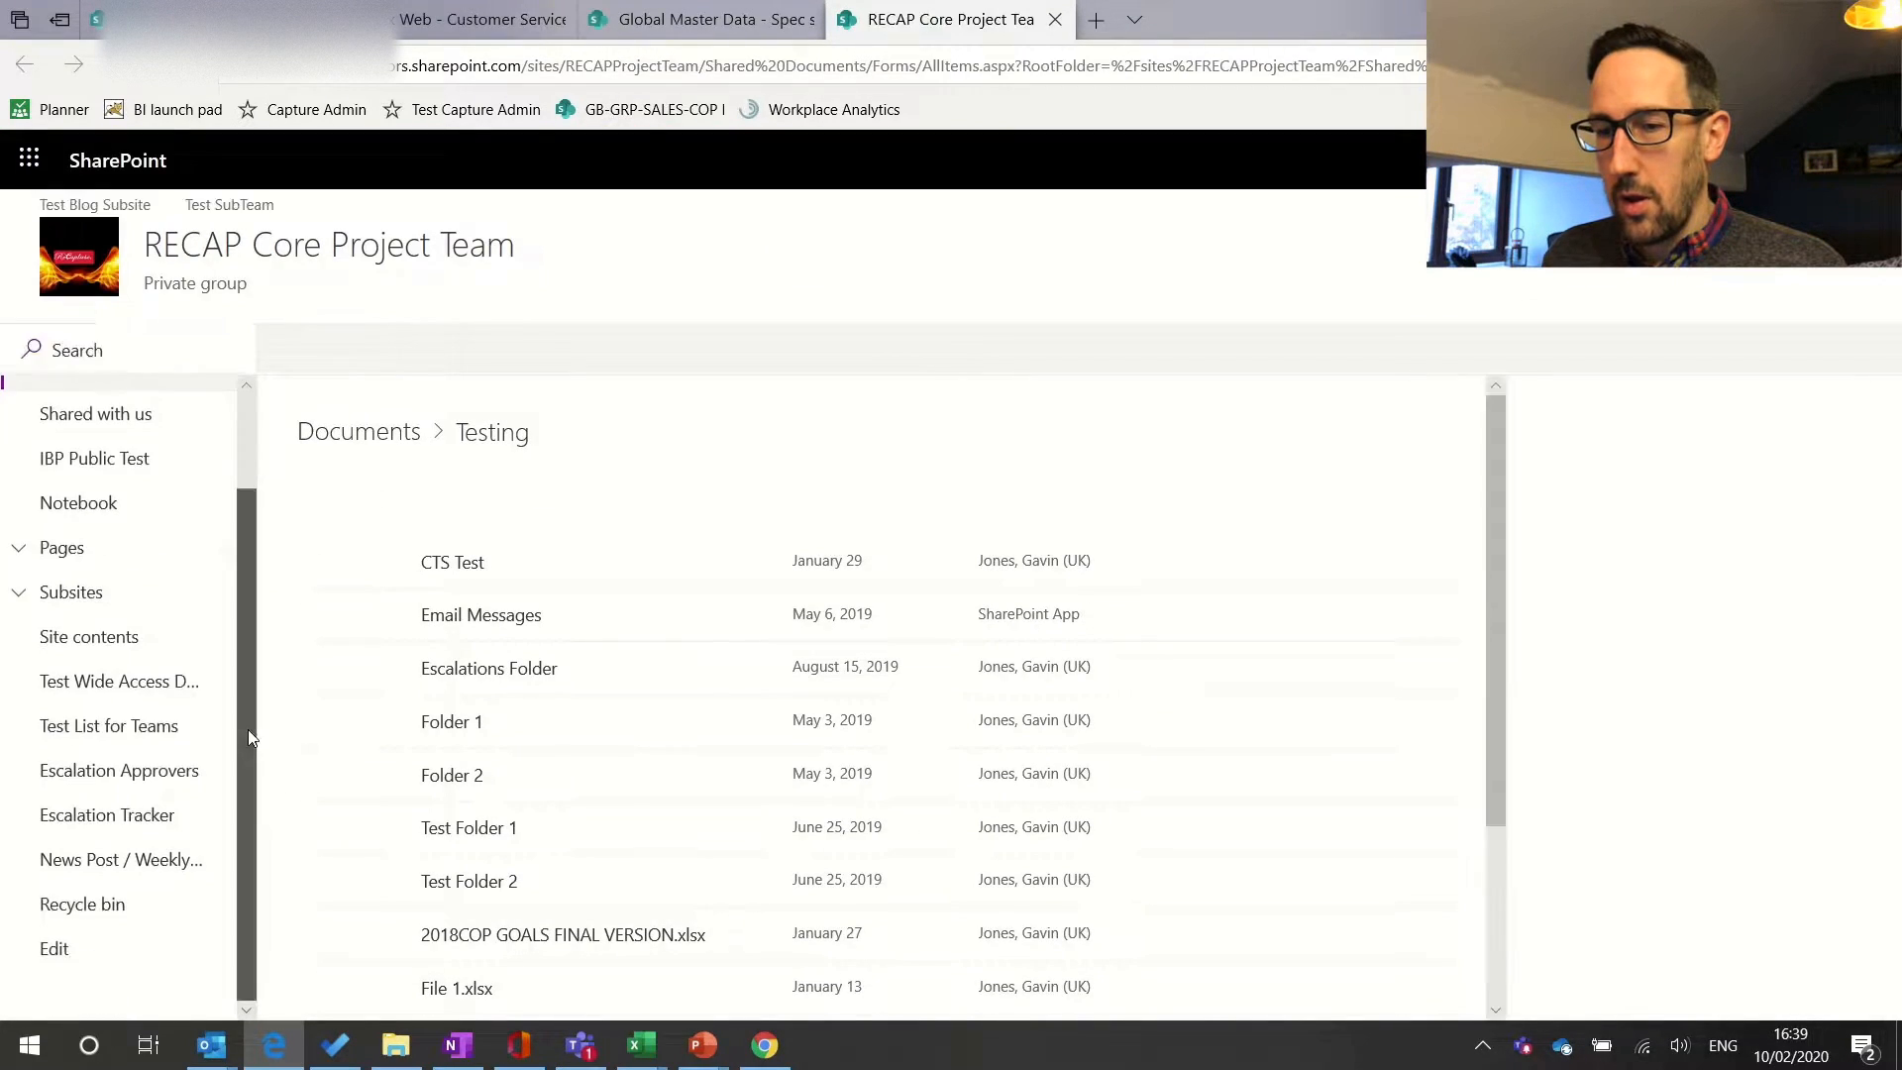
left_click(121, 644)
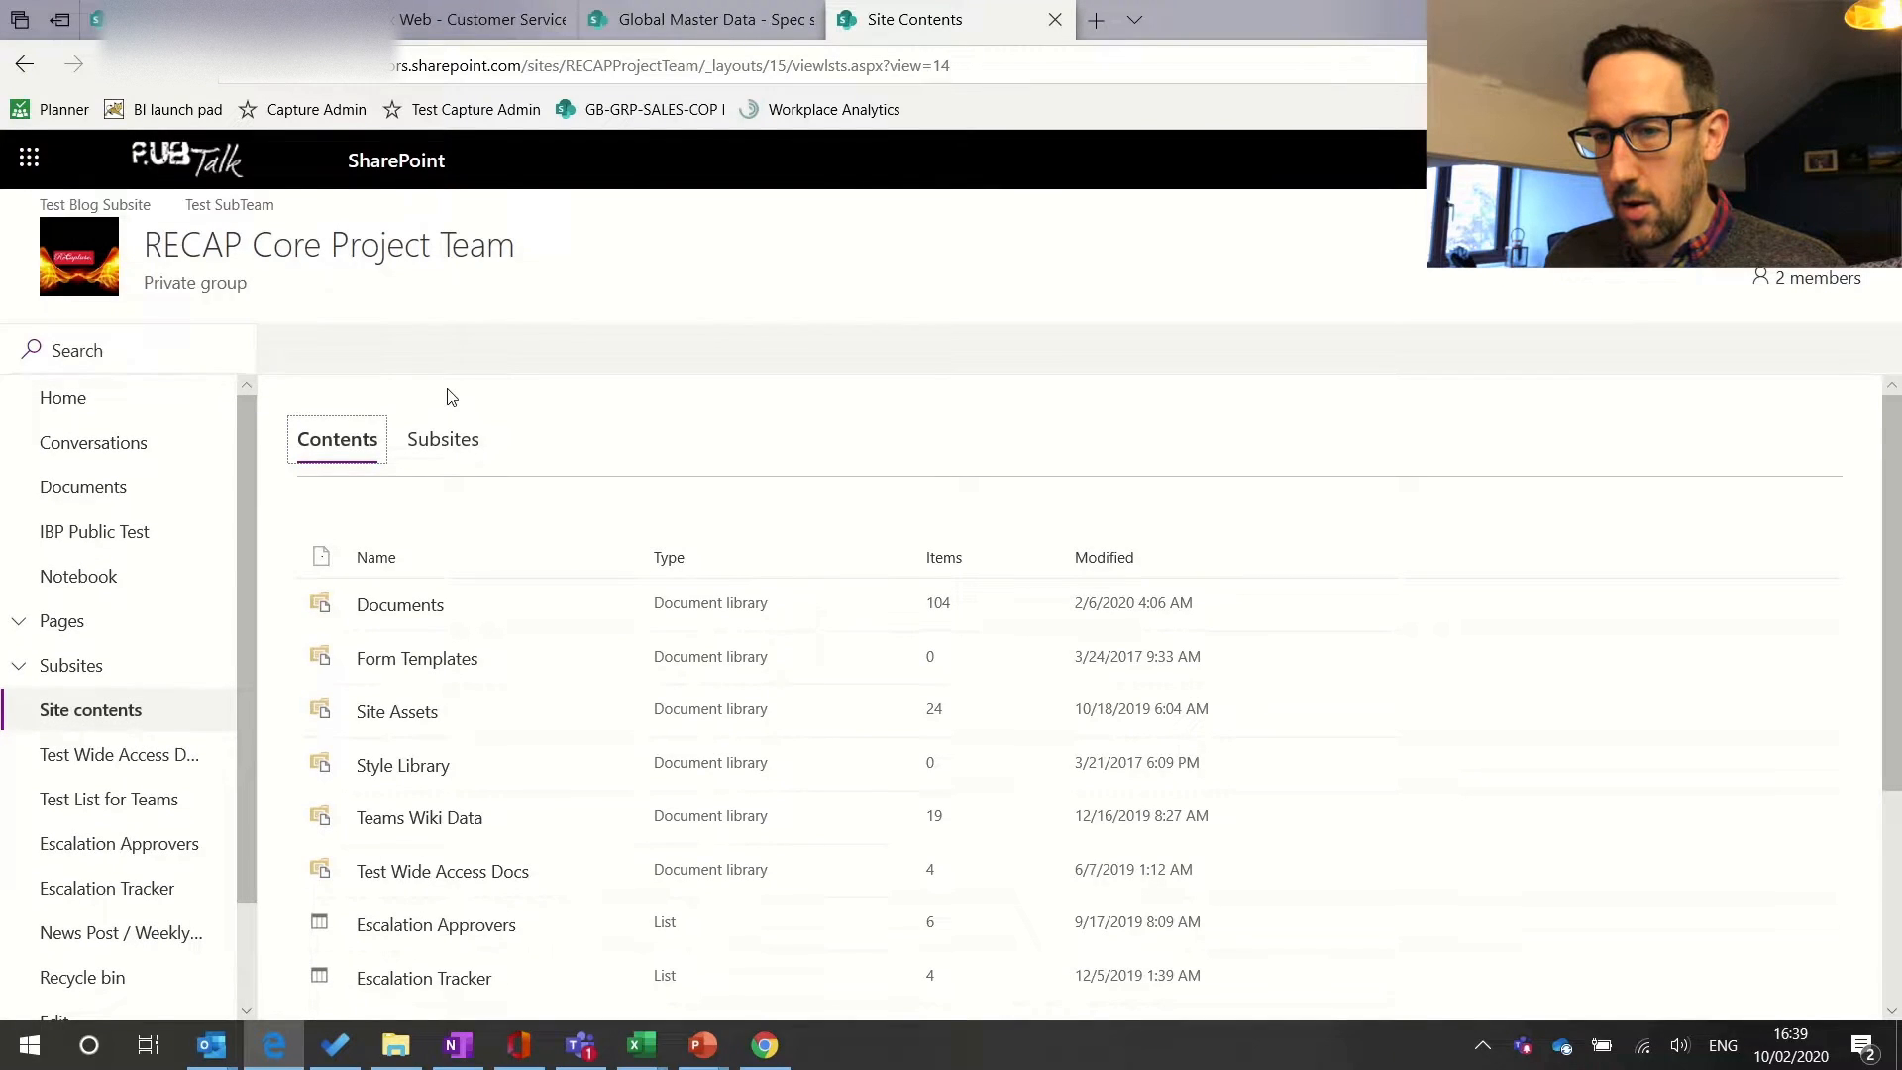
- Create a new list named "Approval Tracker Test" on the RECAP Core Project Team site
left_click(364, 355)
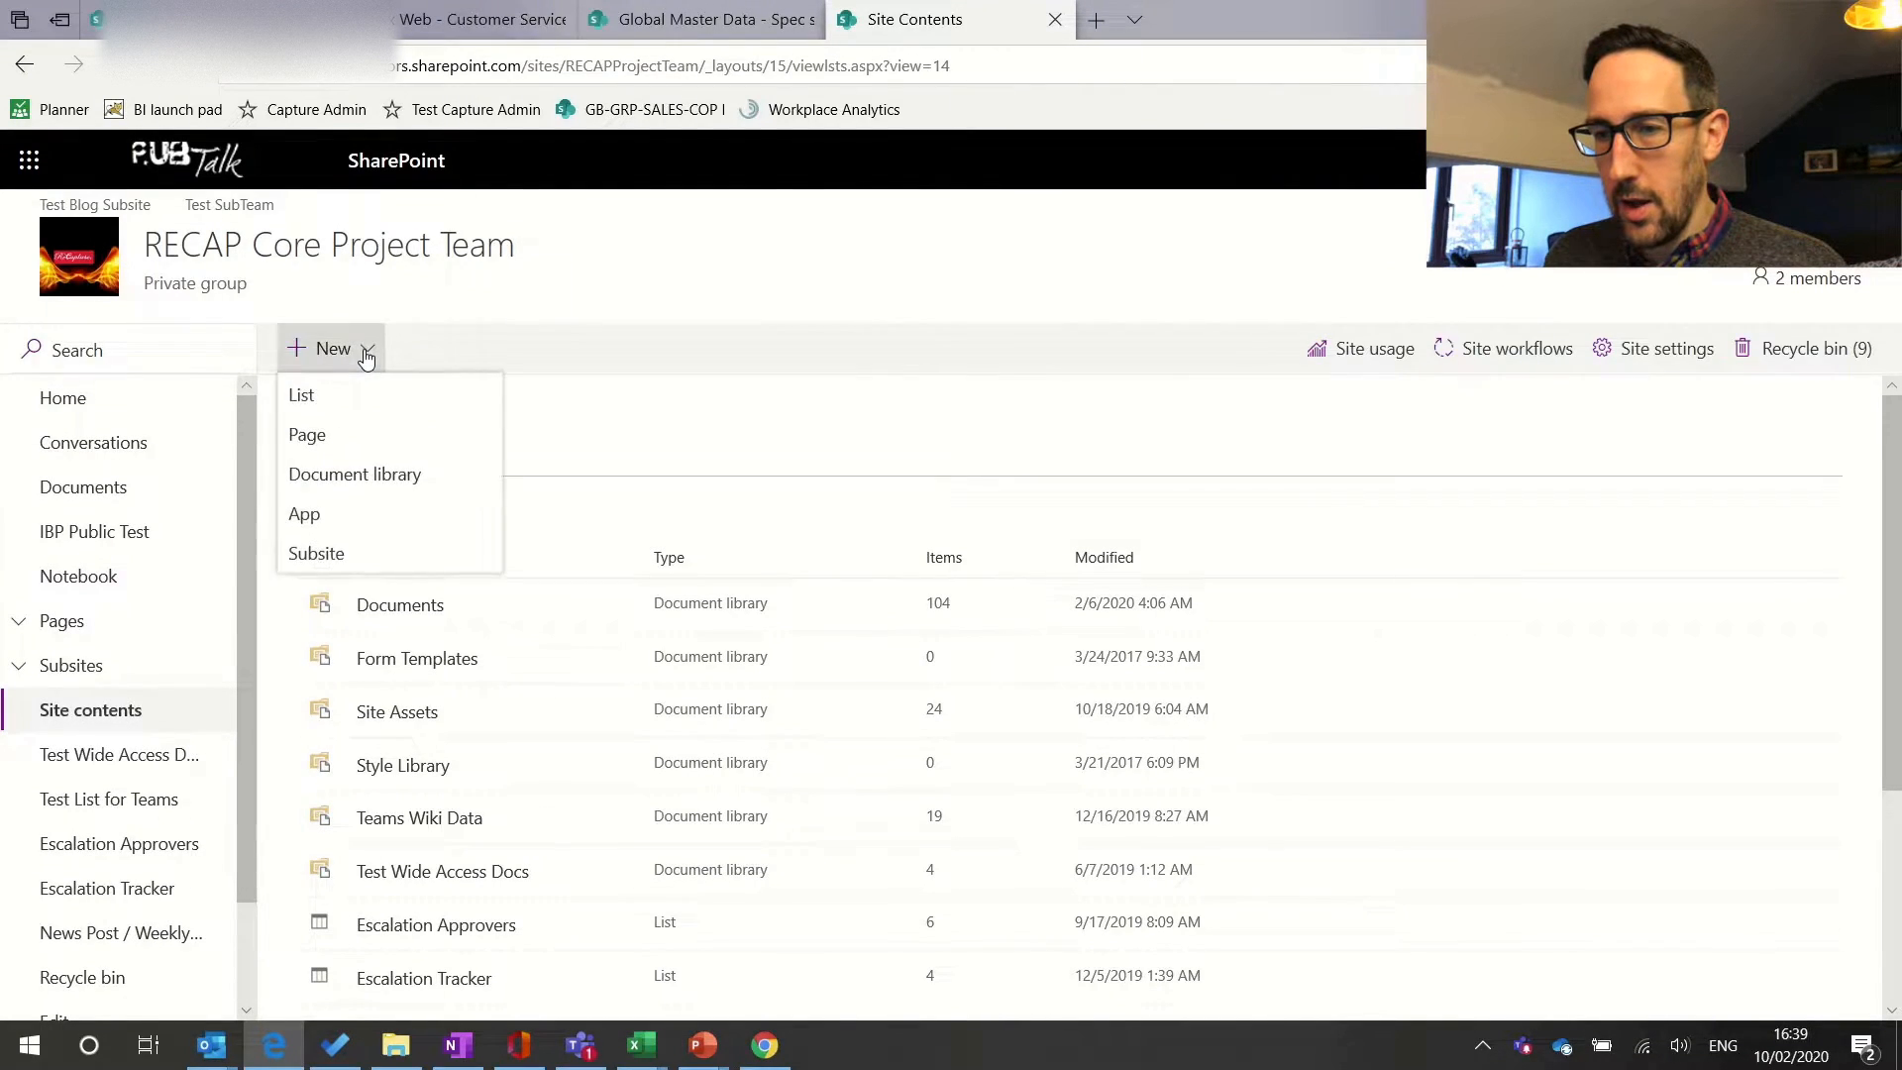
left_click(314, 396)
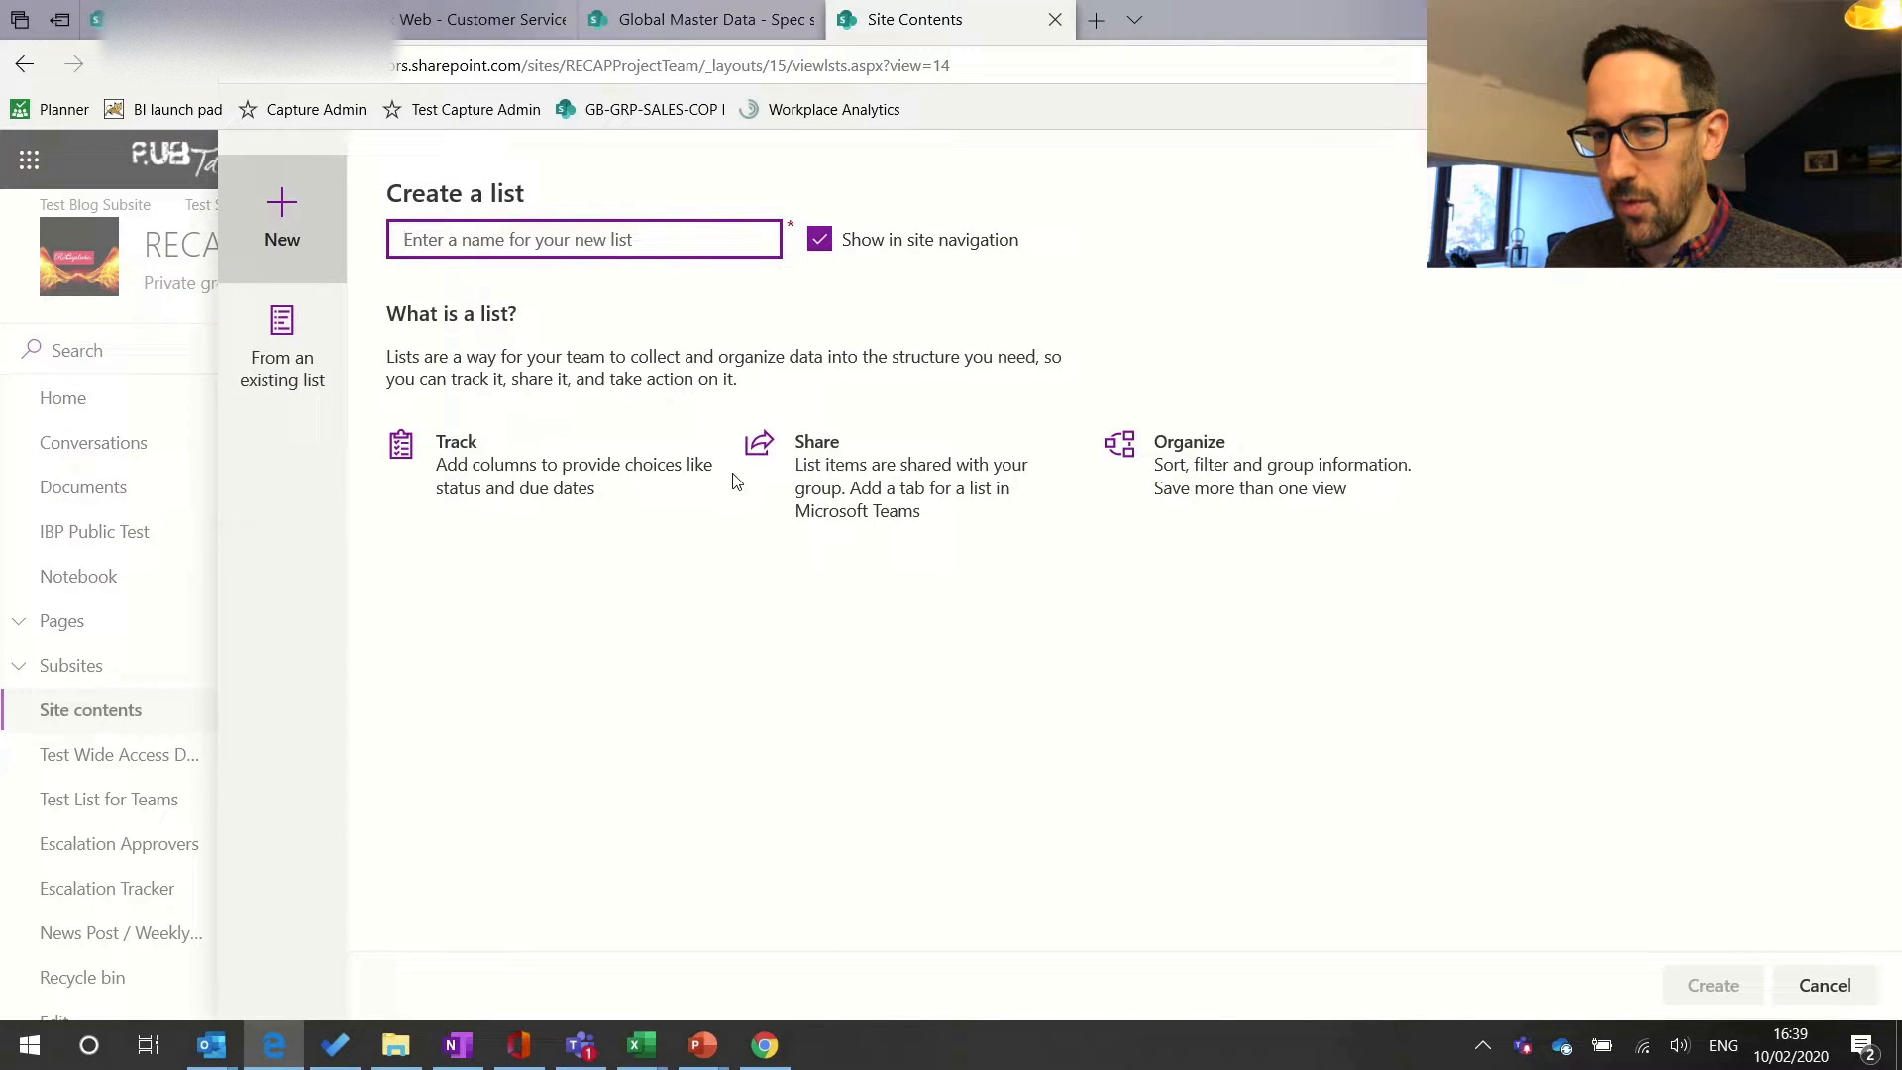
type("Approval Tracker Test")
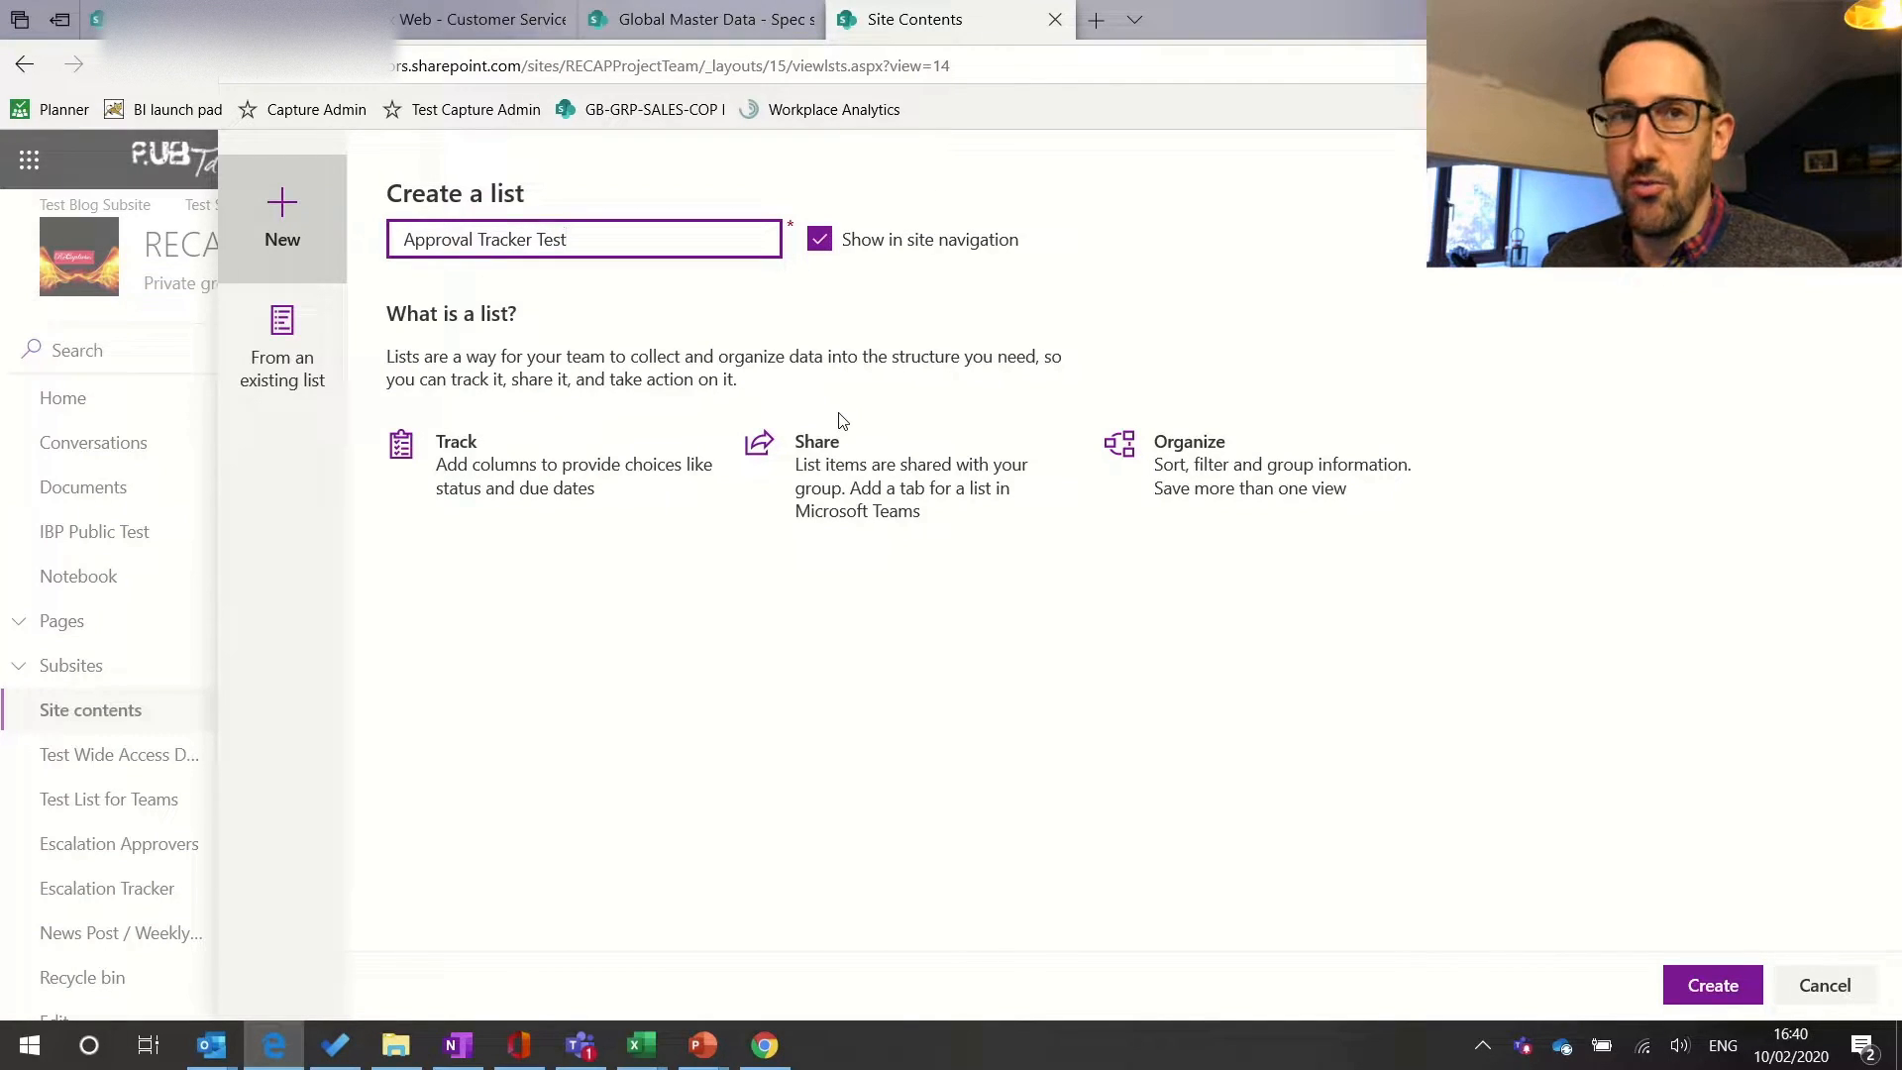
left_click(1701, 1008)
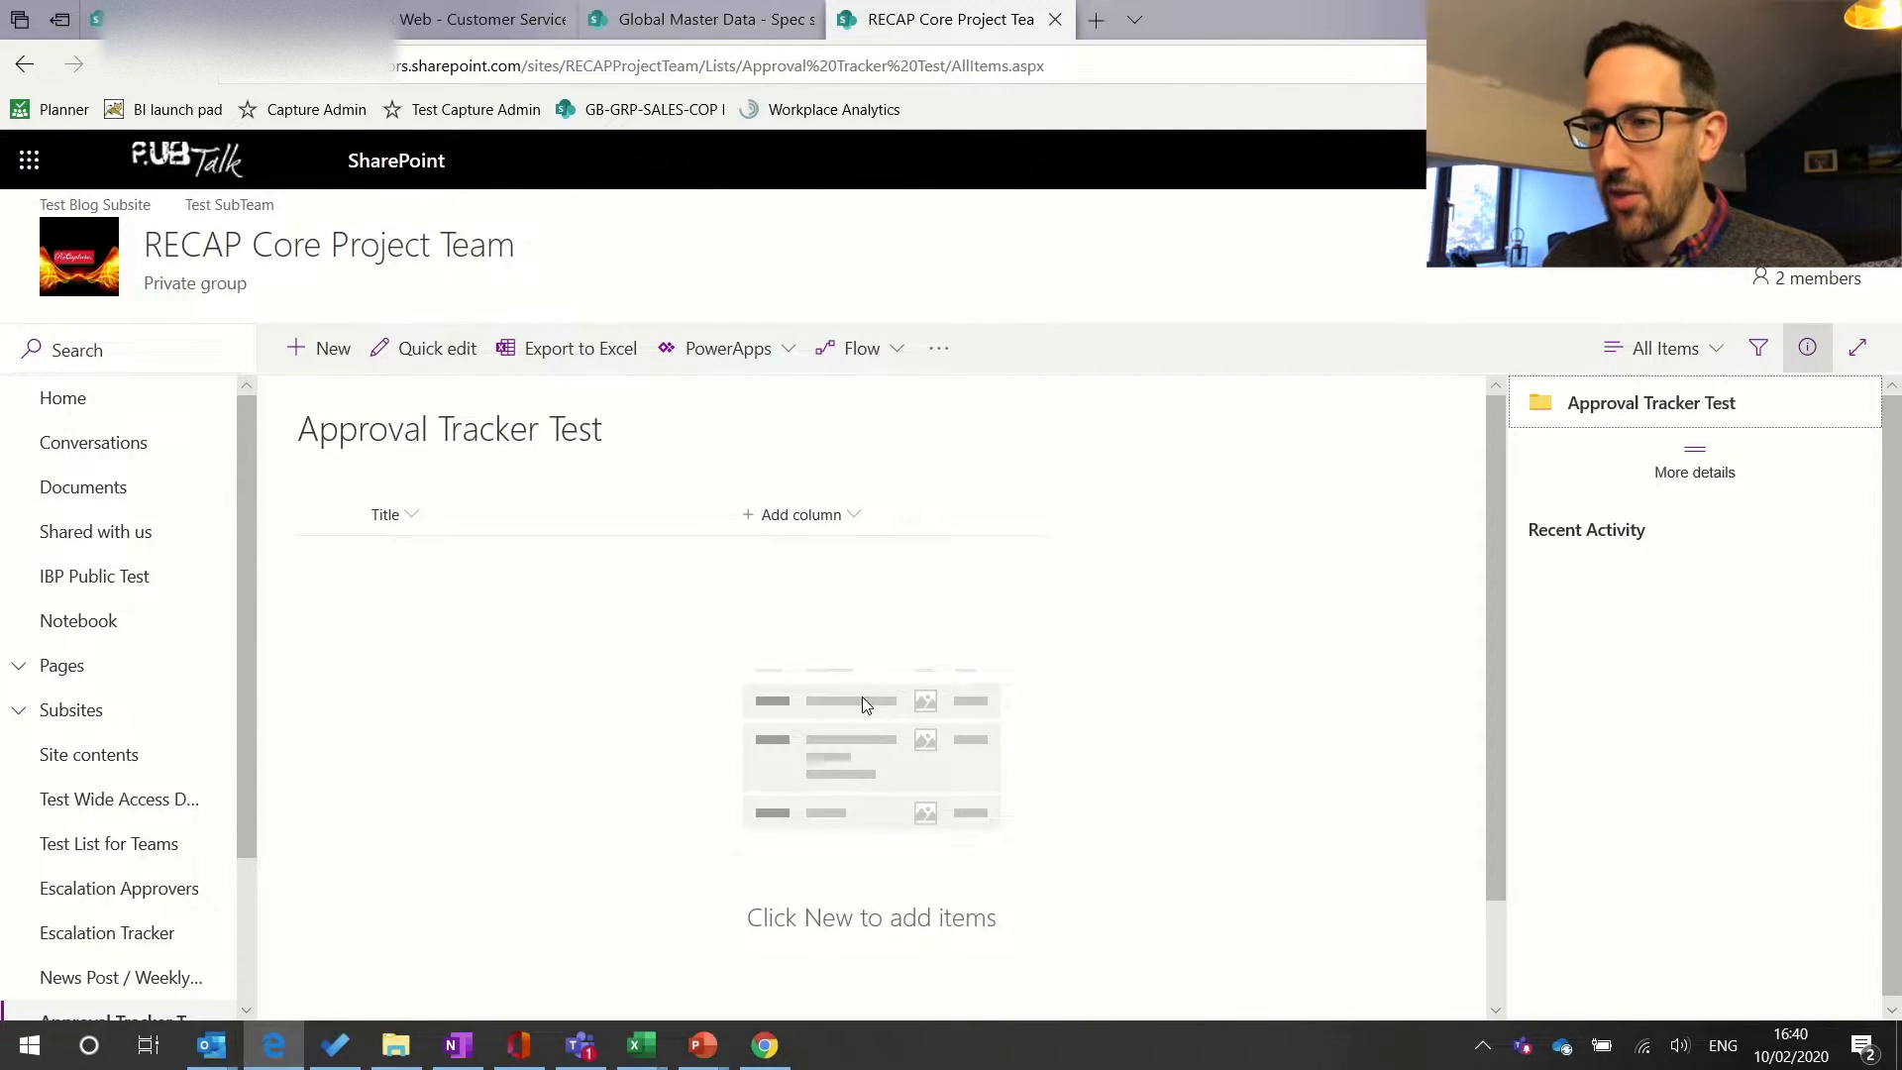
- Switch to Teams, open the workbook in the Testing channel's Escalations Folder, and compare its category rows with the new SharePoint list
key("alt+Tab")
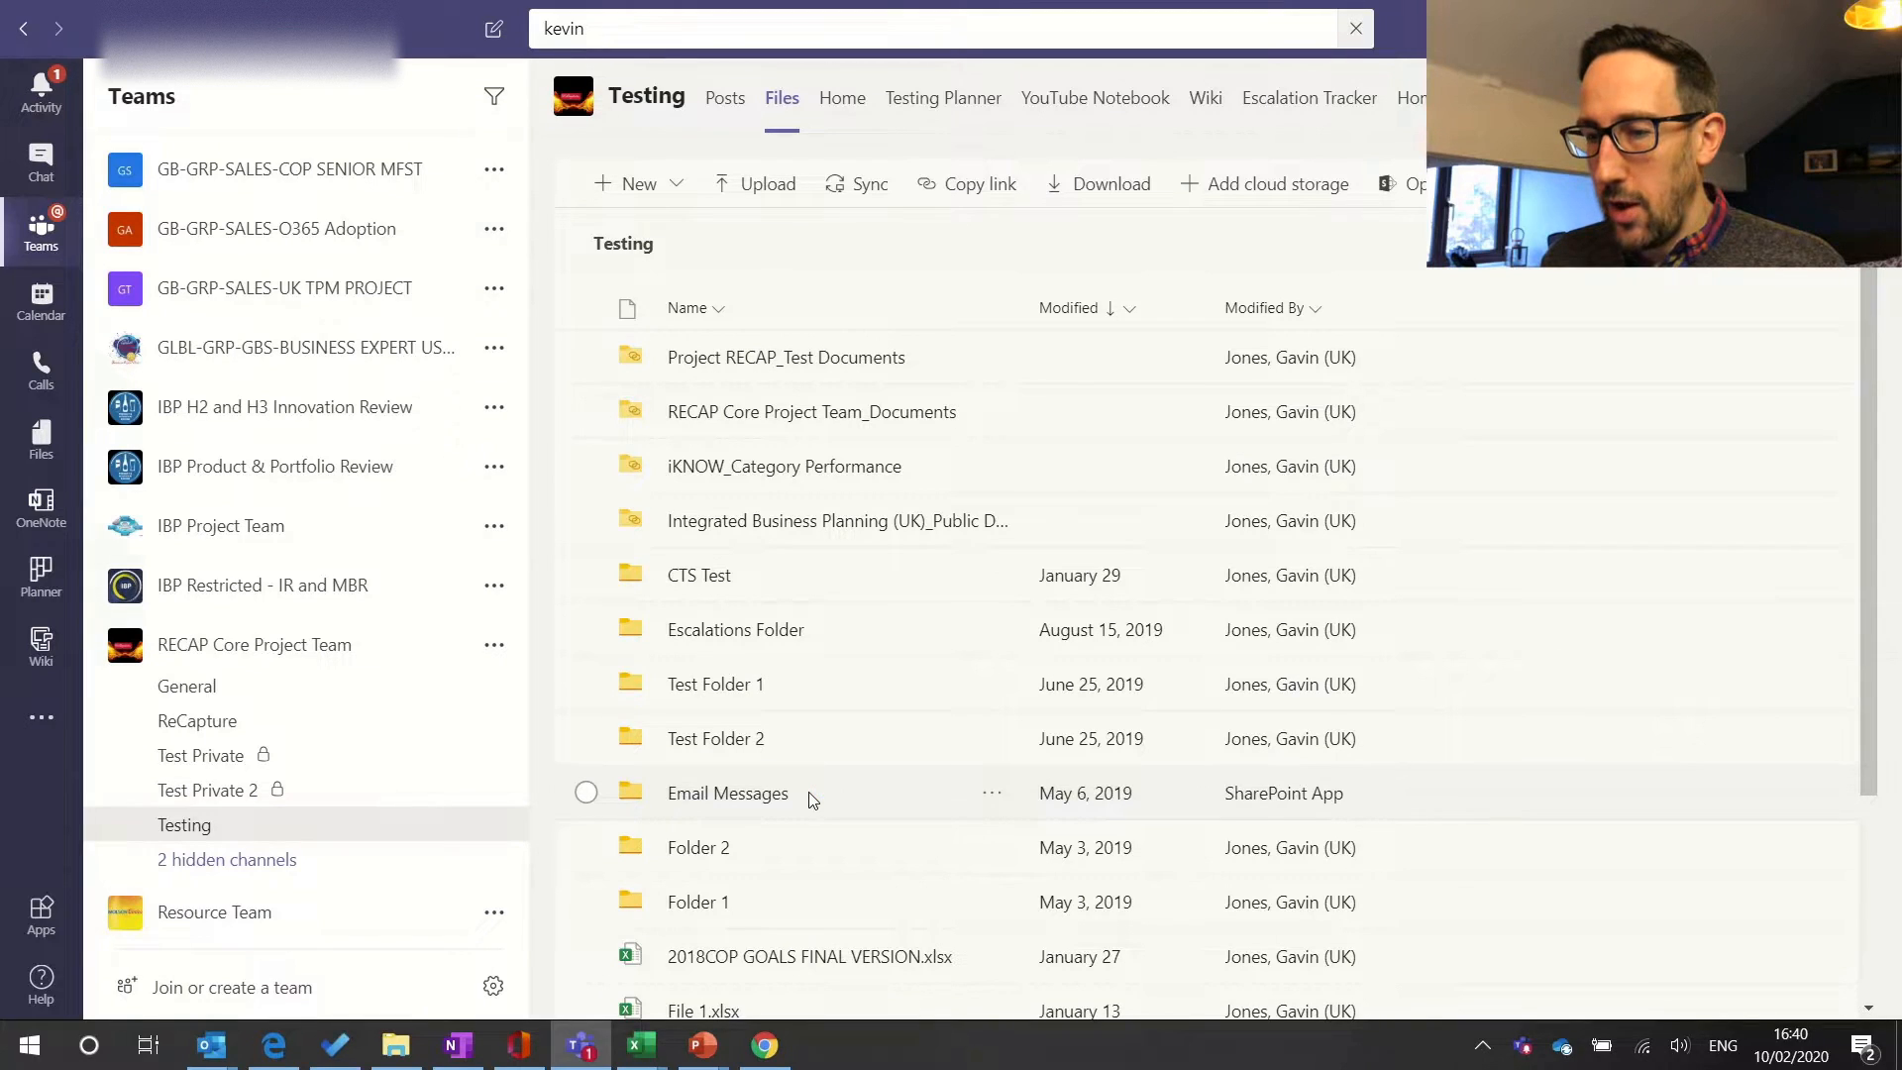
left_click(736, 632)
left_click(784, 581)
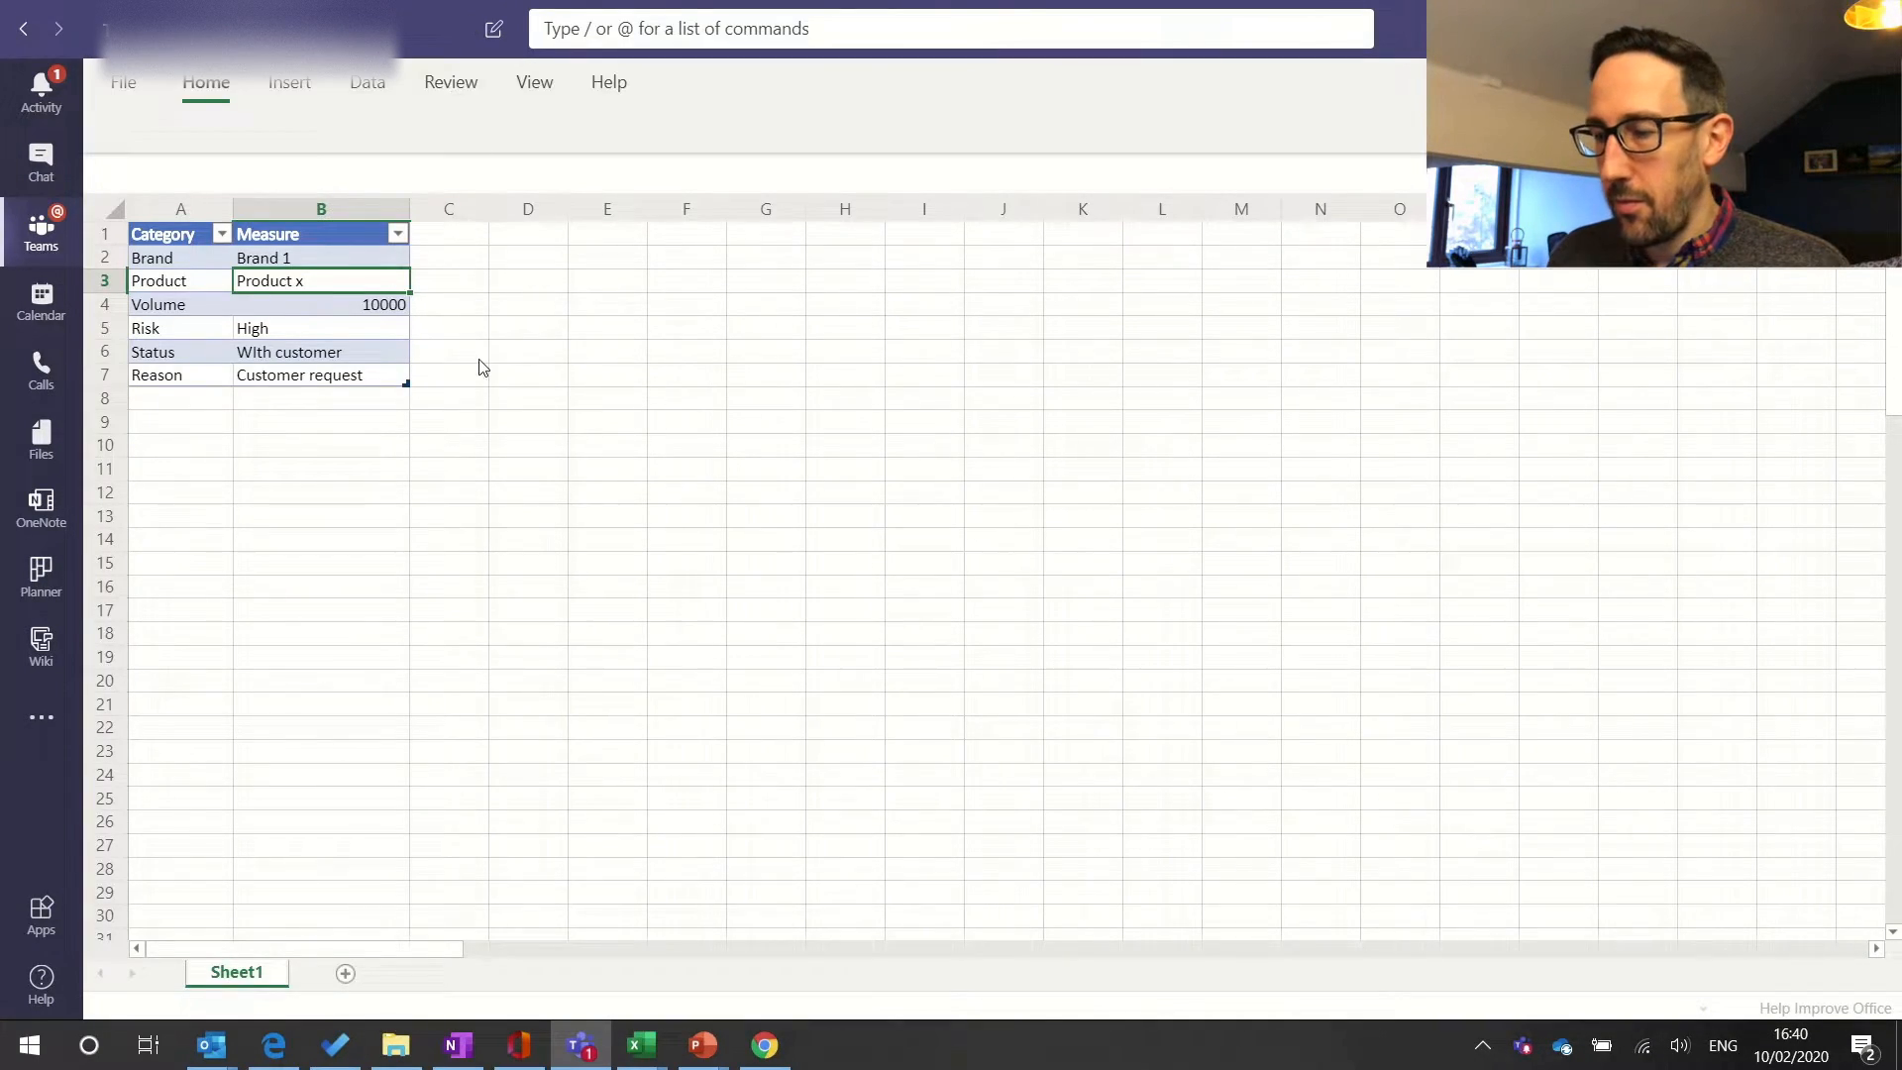
left_click(479, 331)
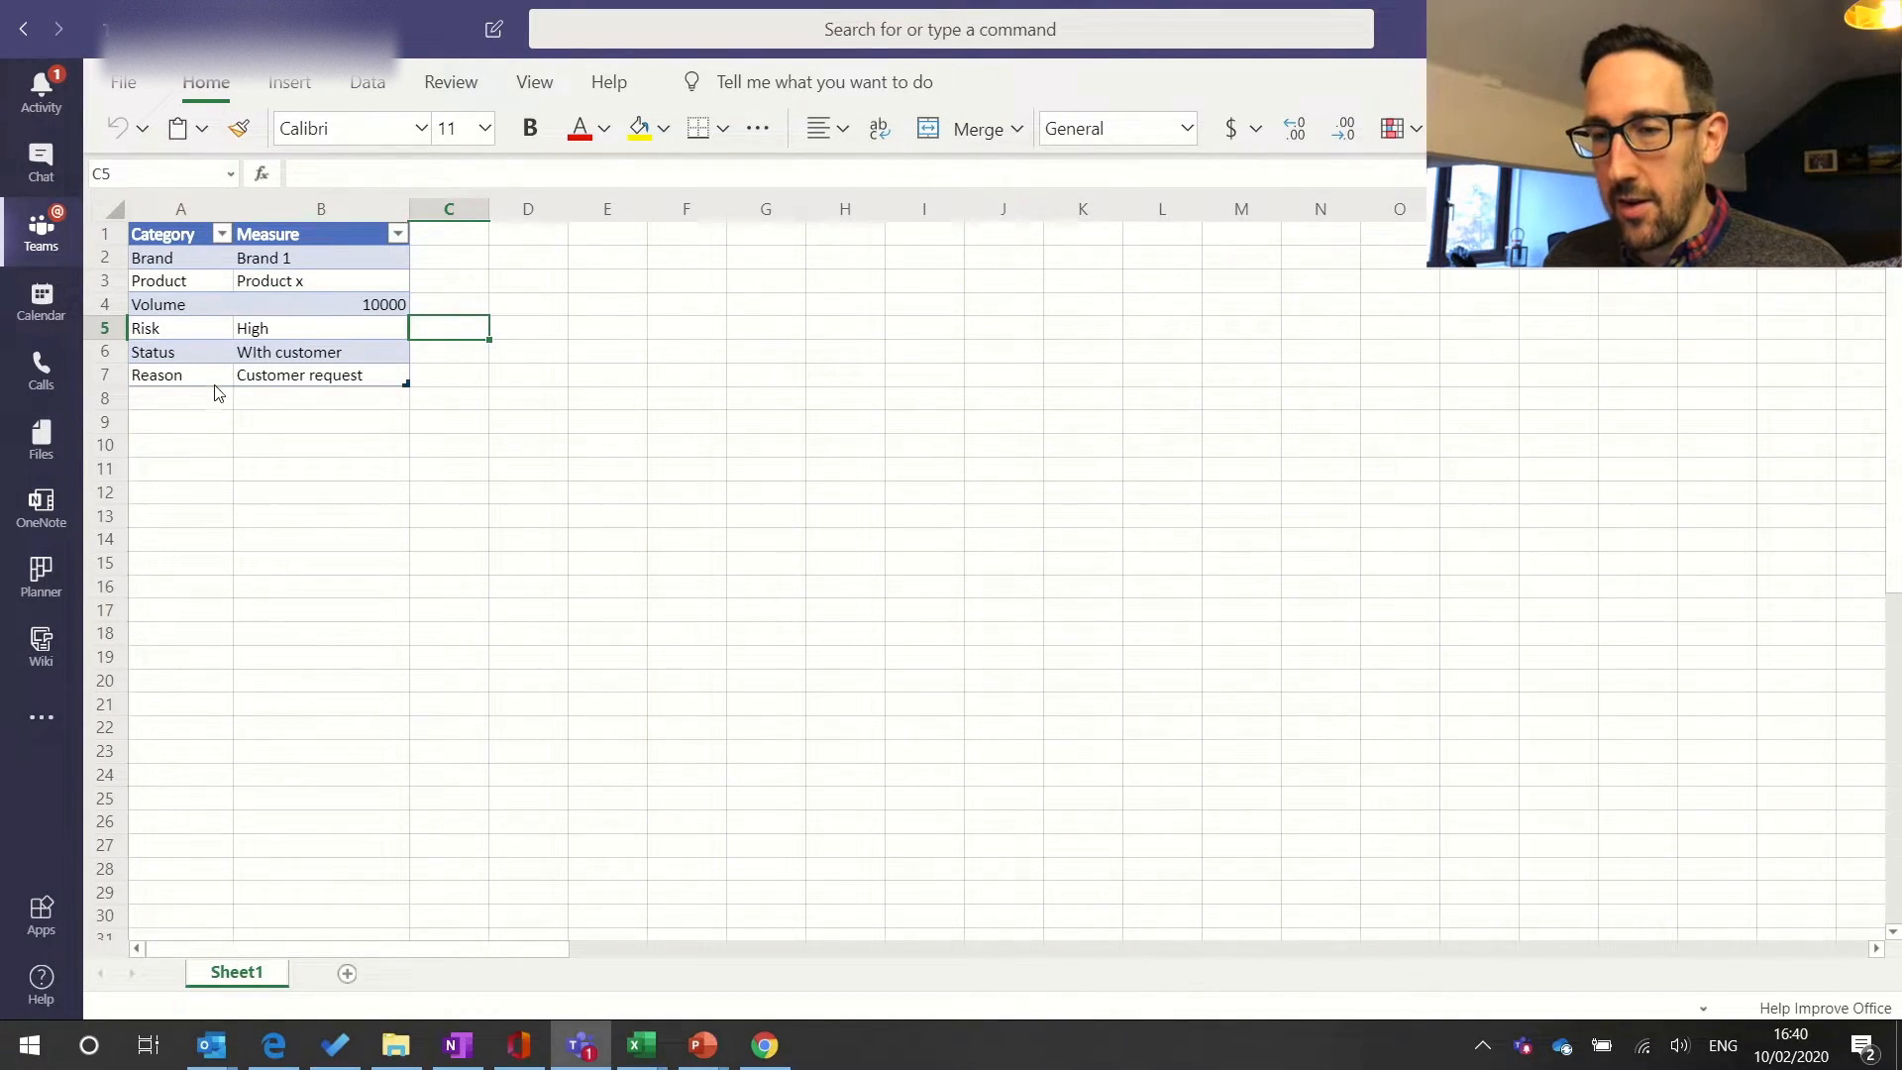
key("alt+Tab")
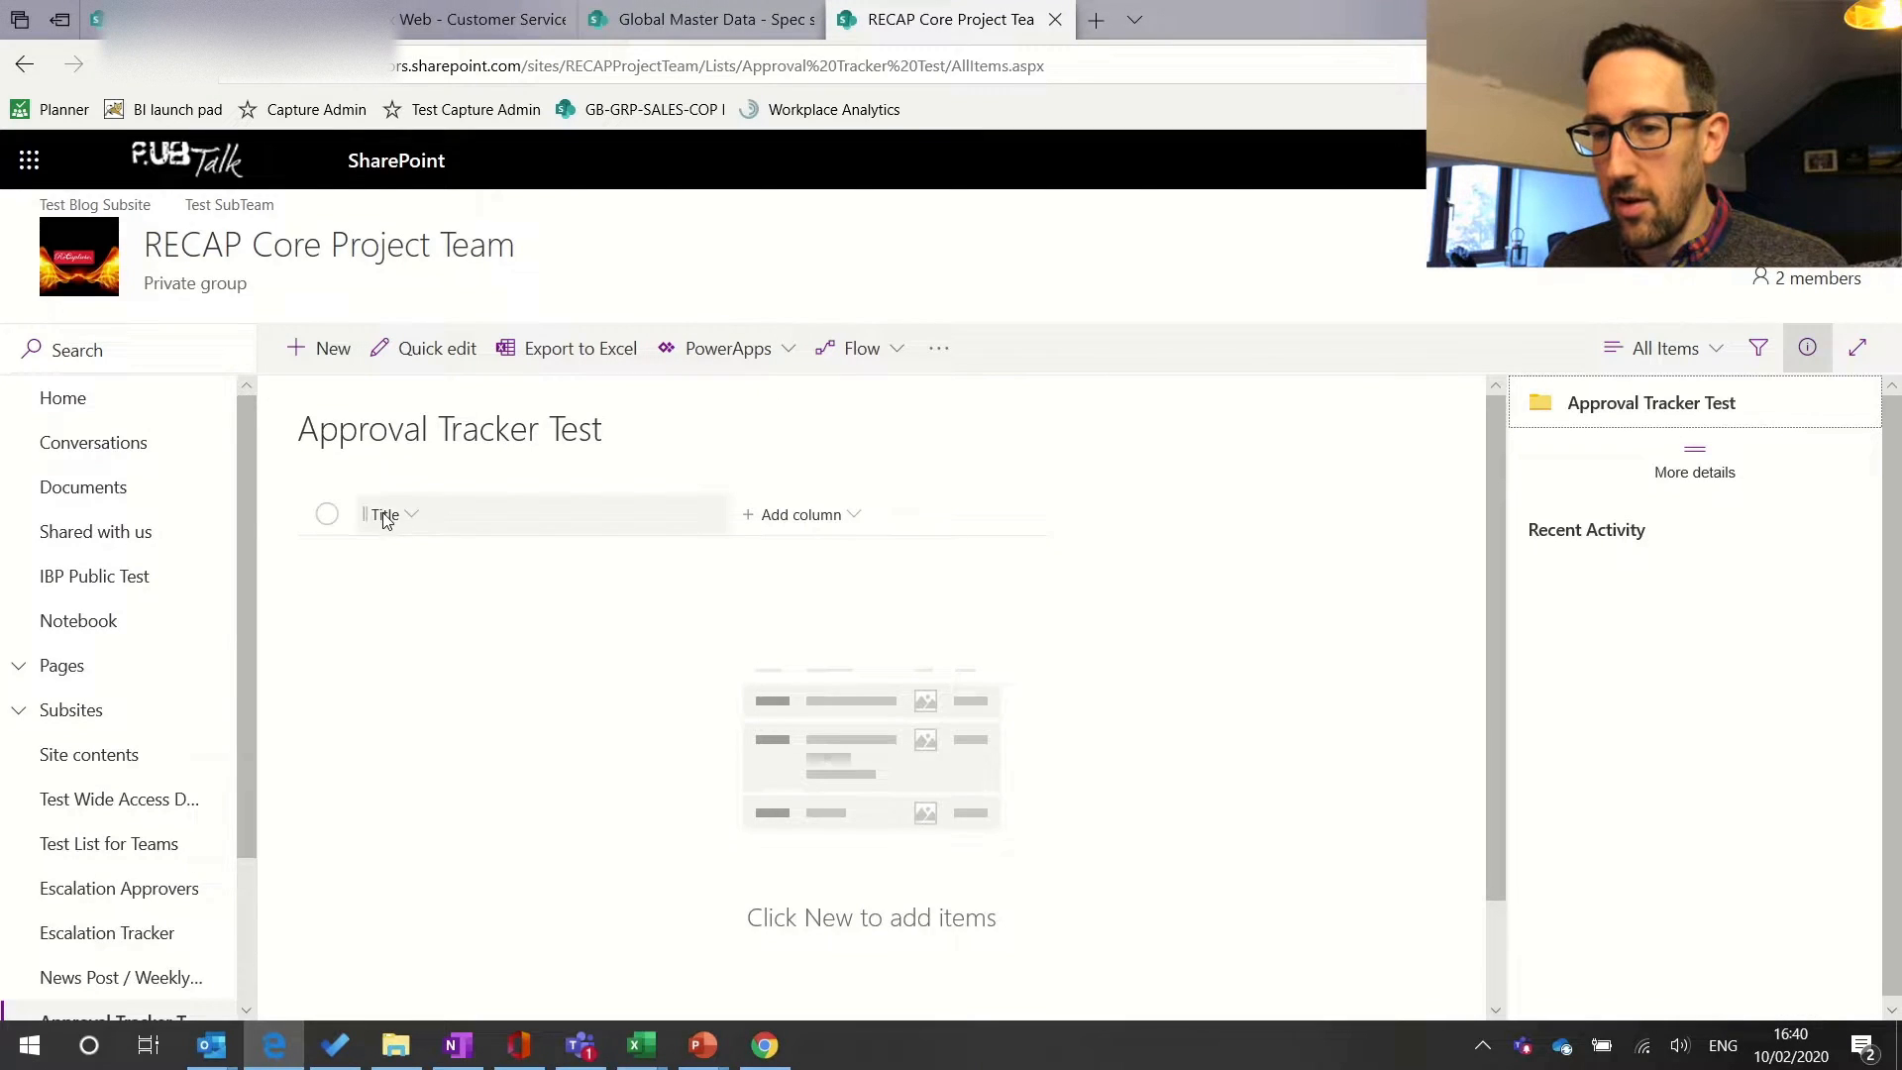
key("alt+Tab")
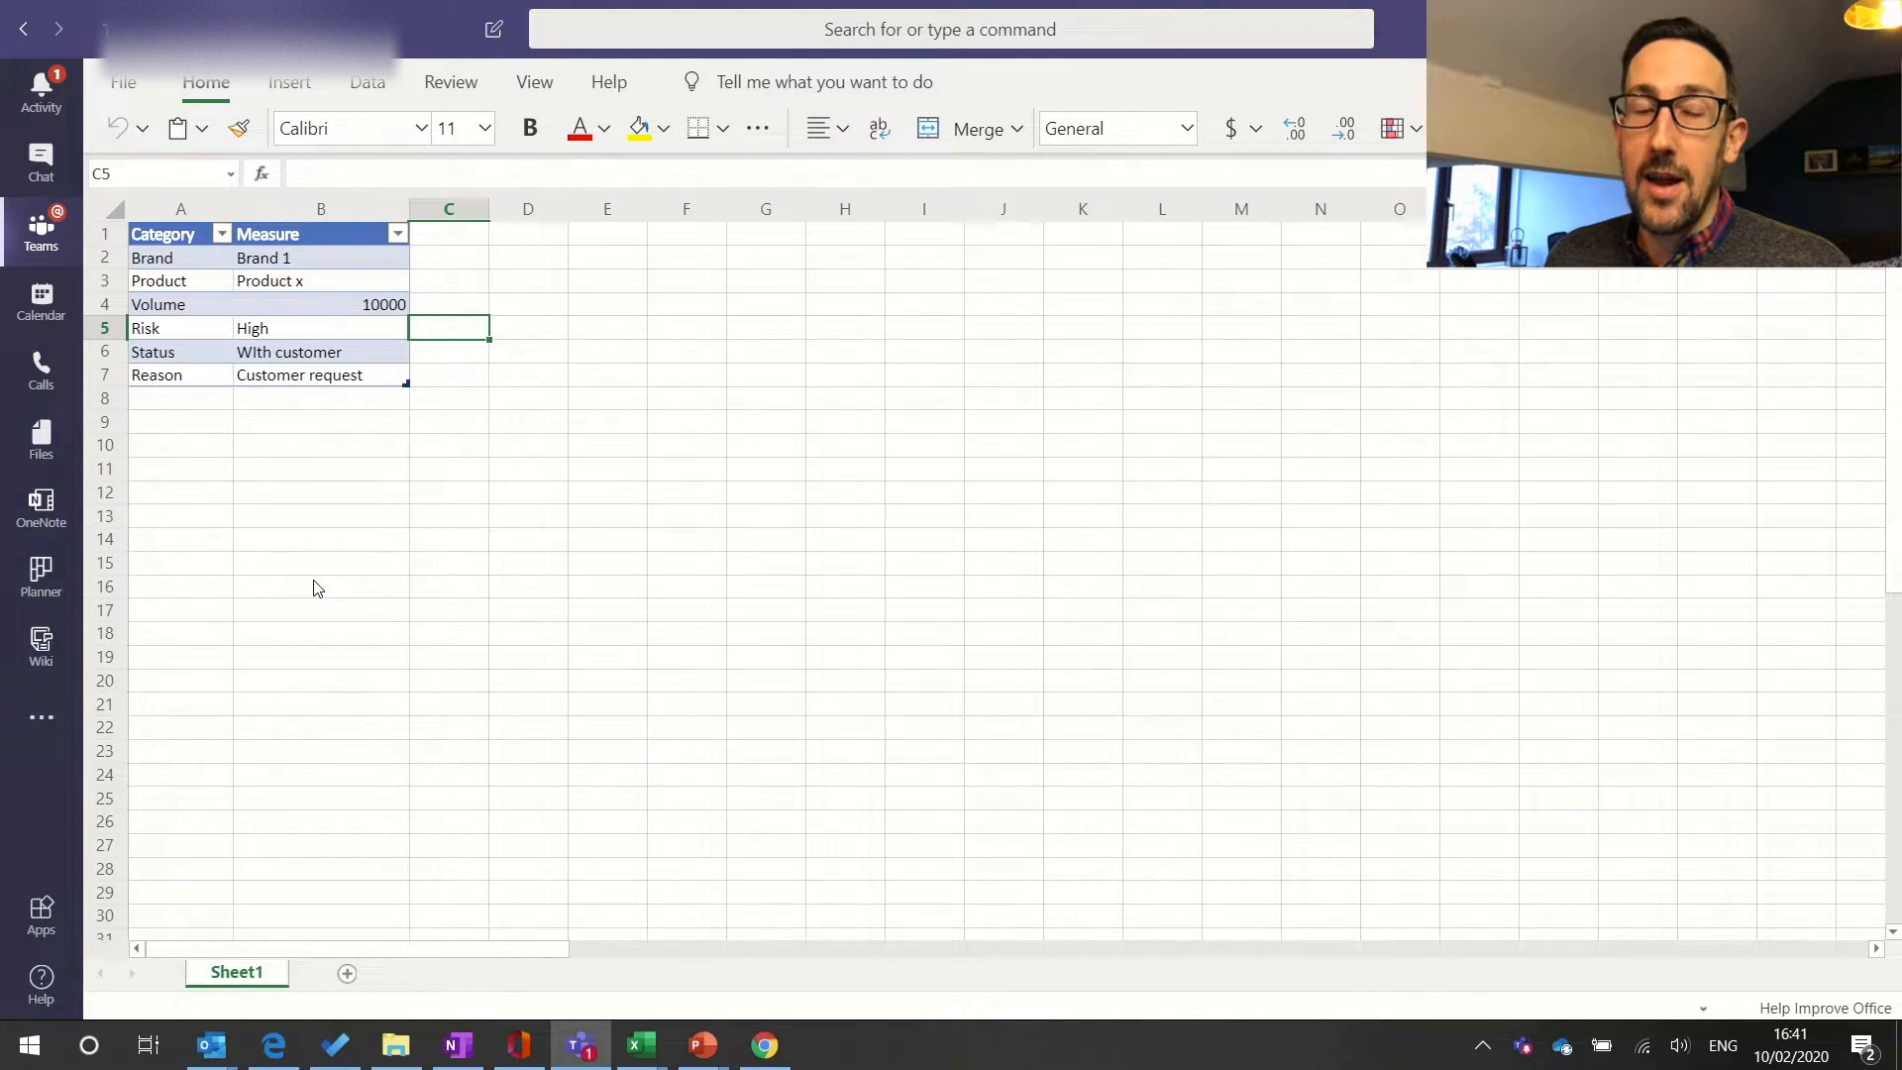
key("alt+Tab")
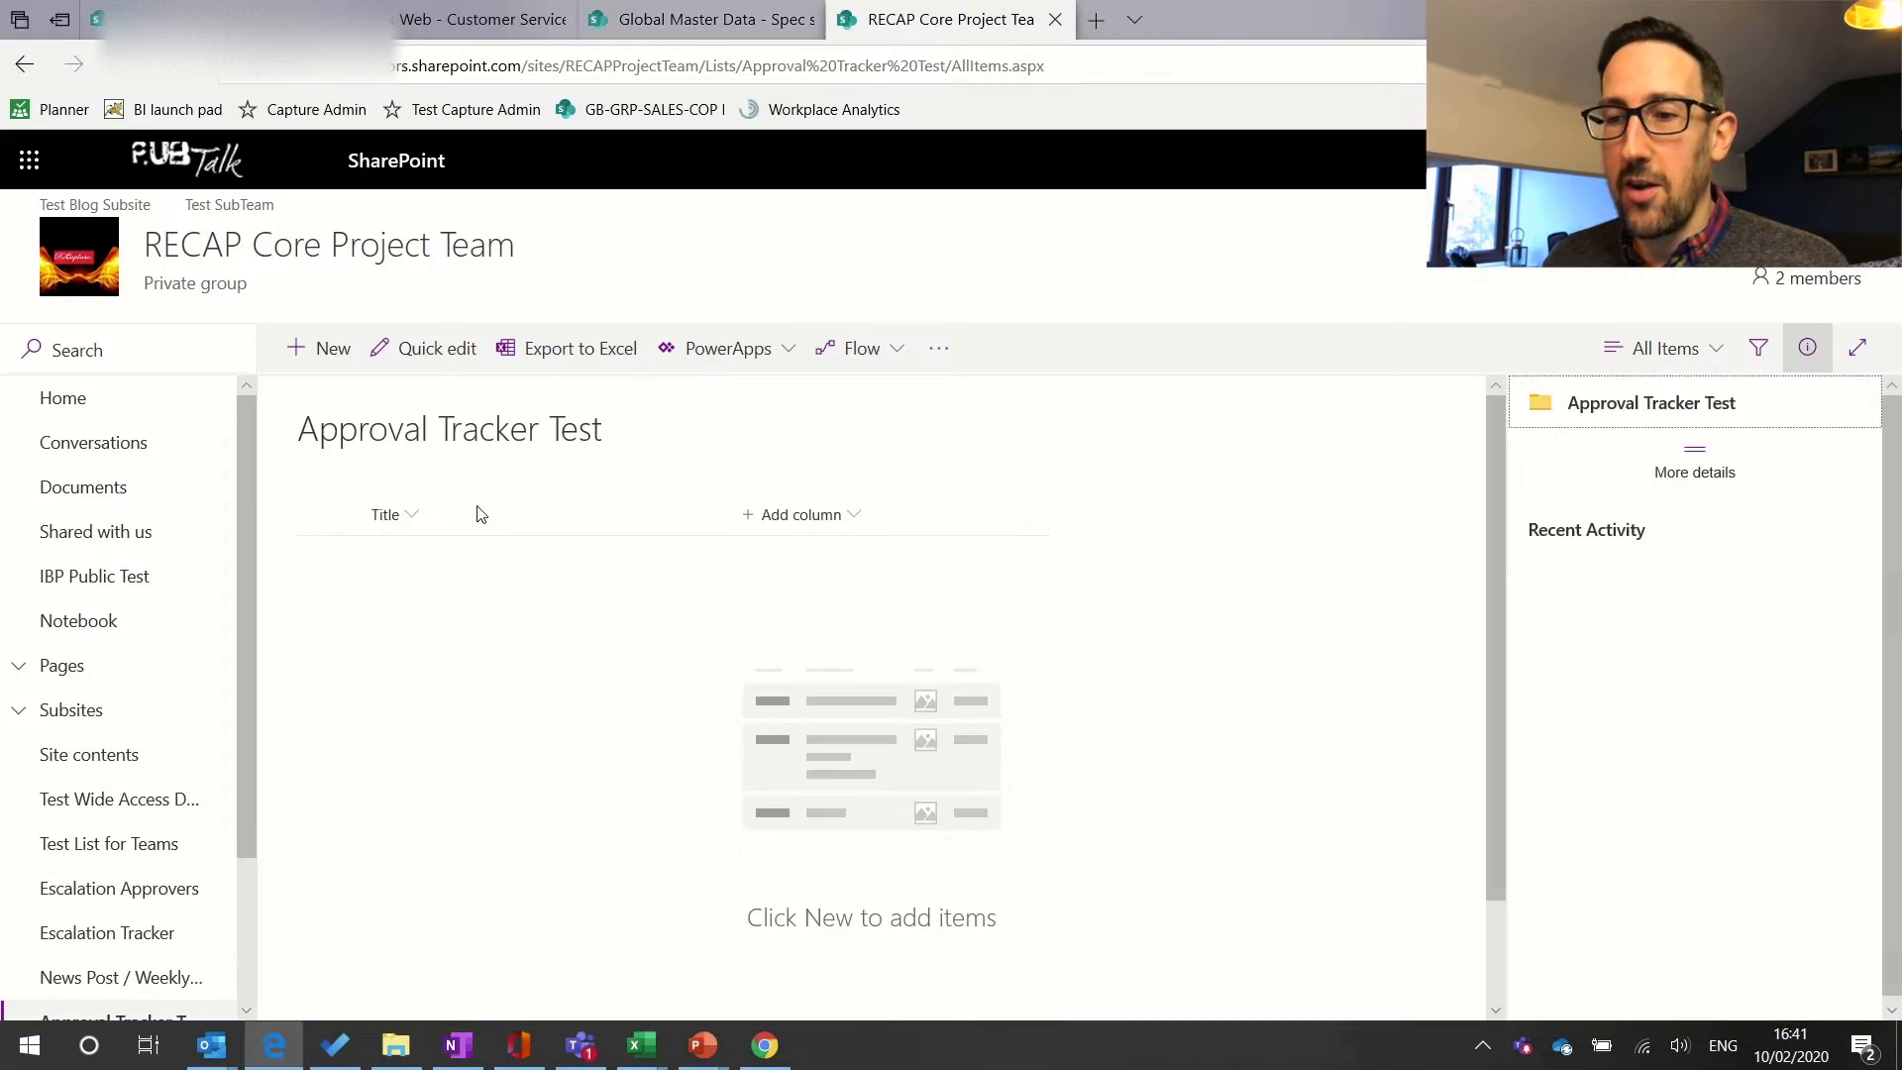
- Show the ID and Created columns in the Approval Tracker Test list view and place ID before Title
left_click(823, 517)
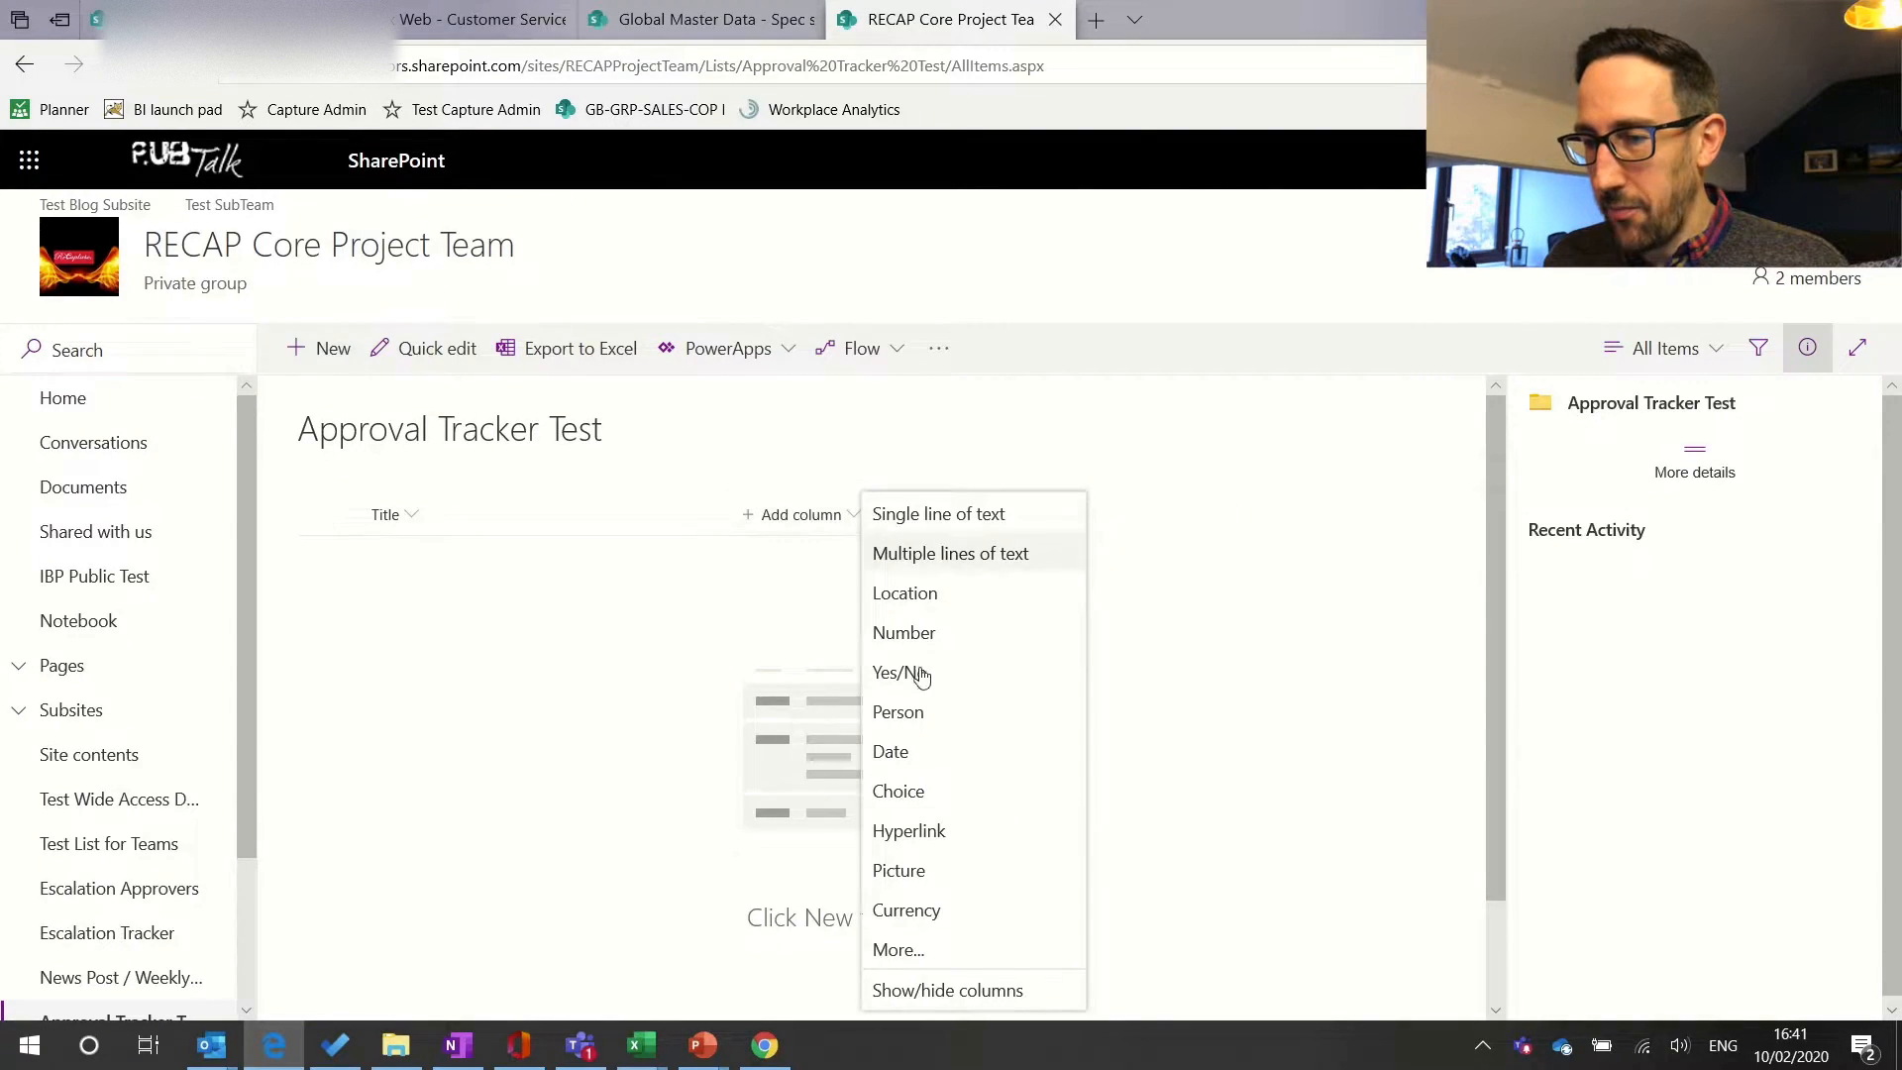
left_click(918, 985)
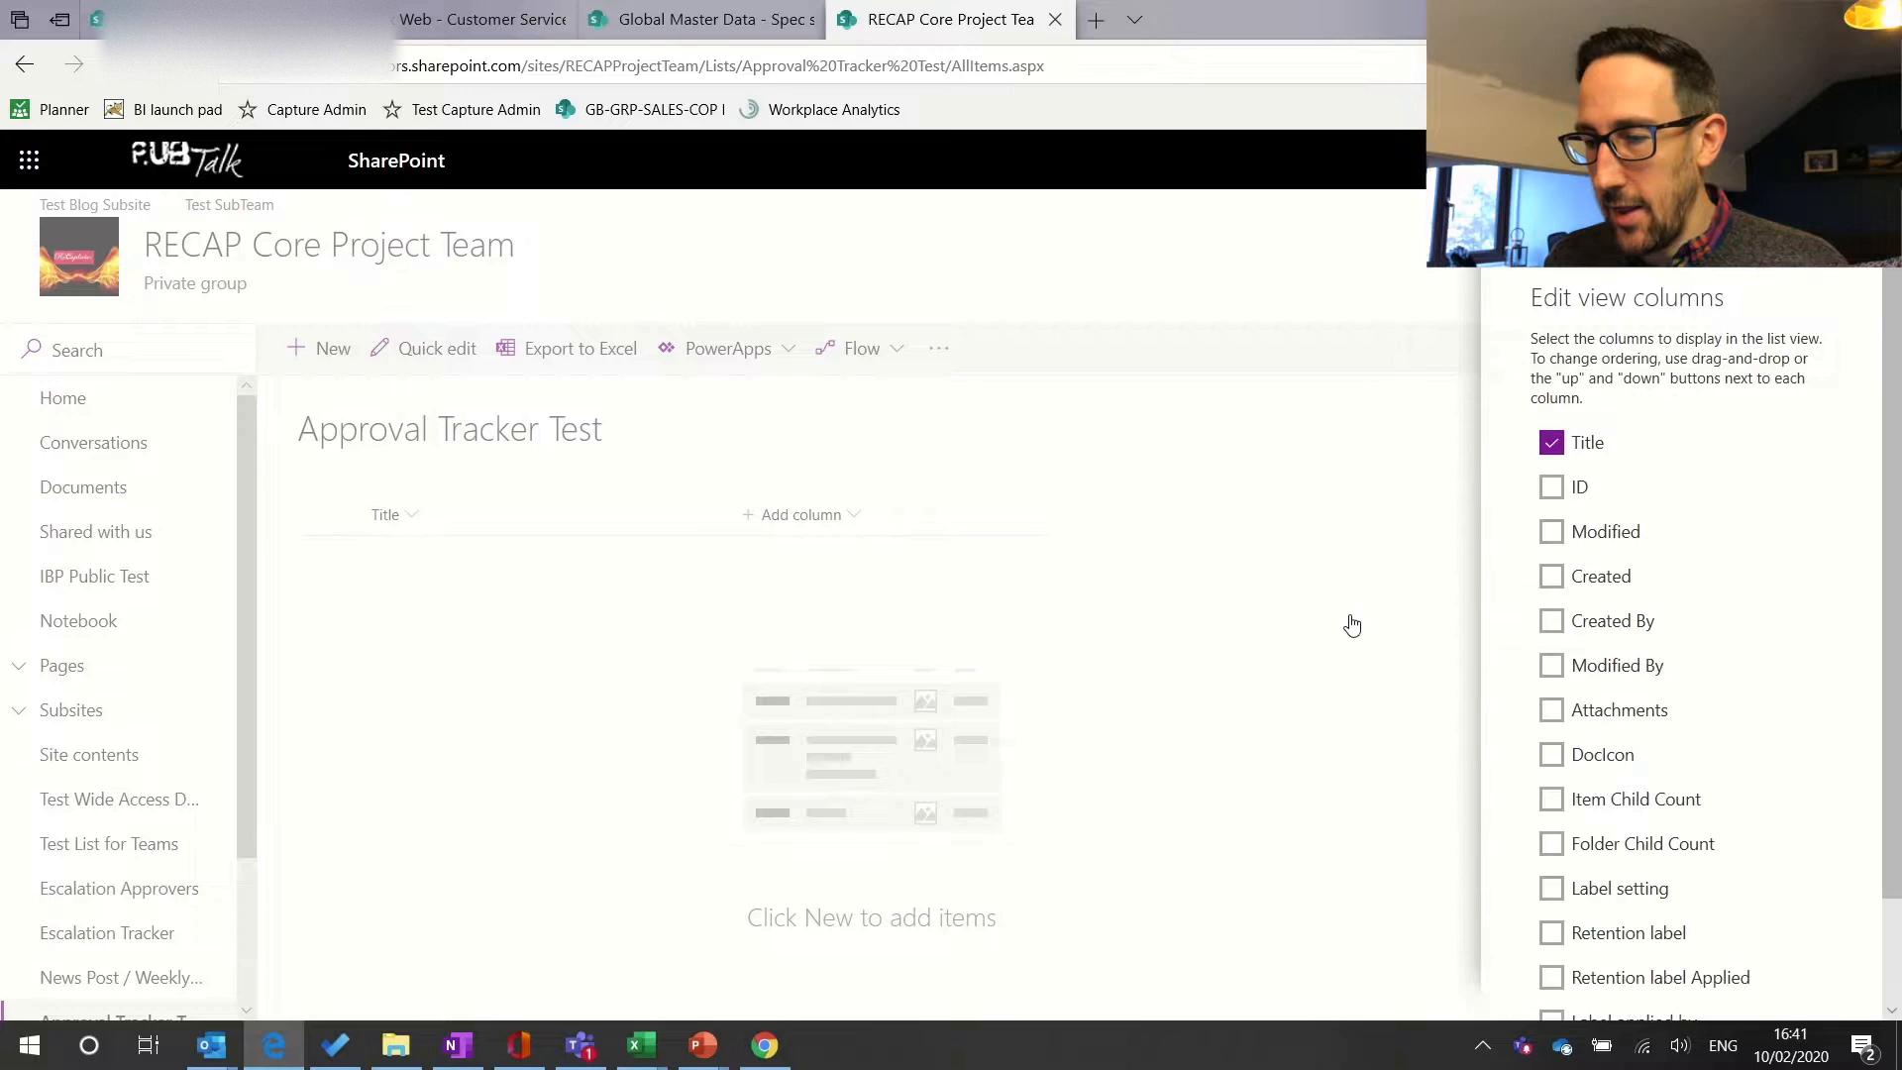
left_click(1551, 488)
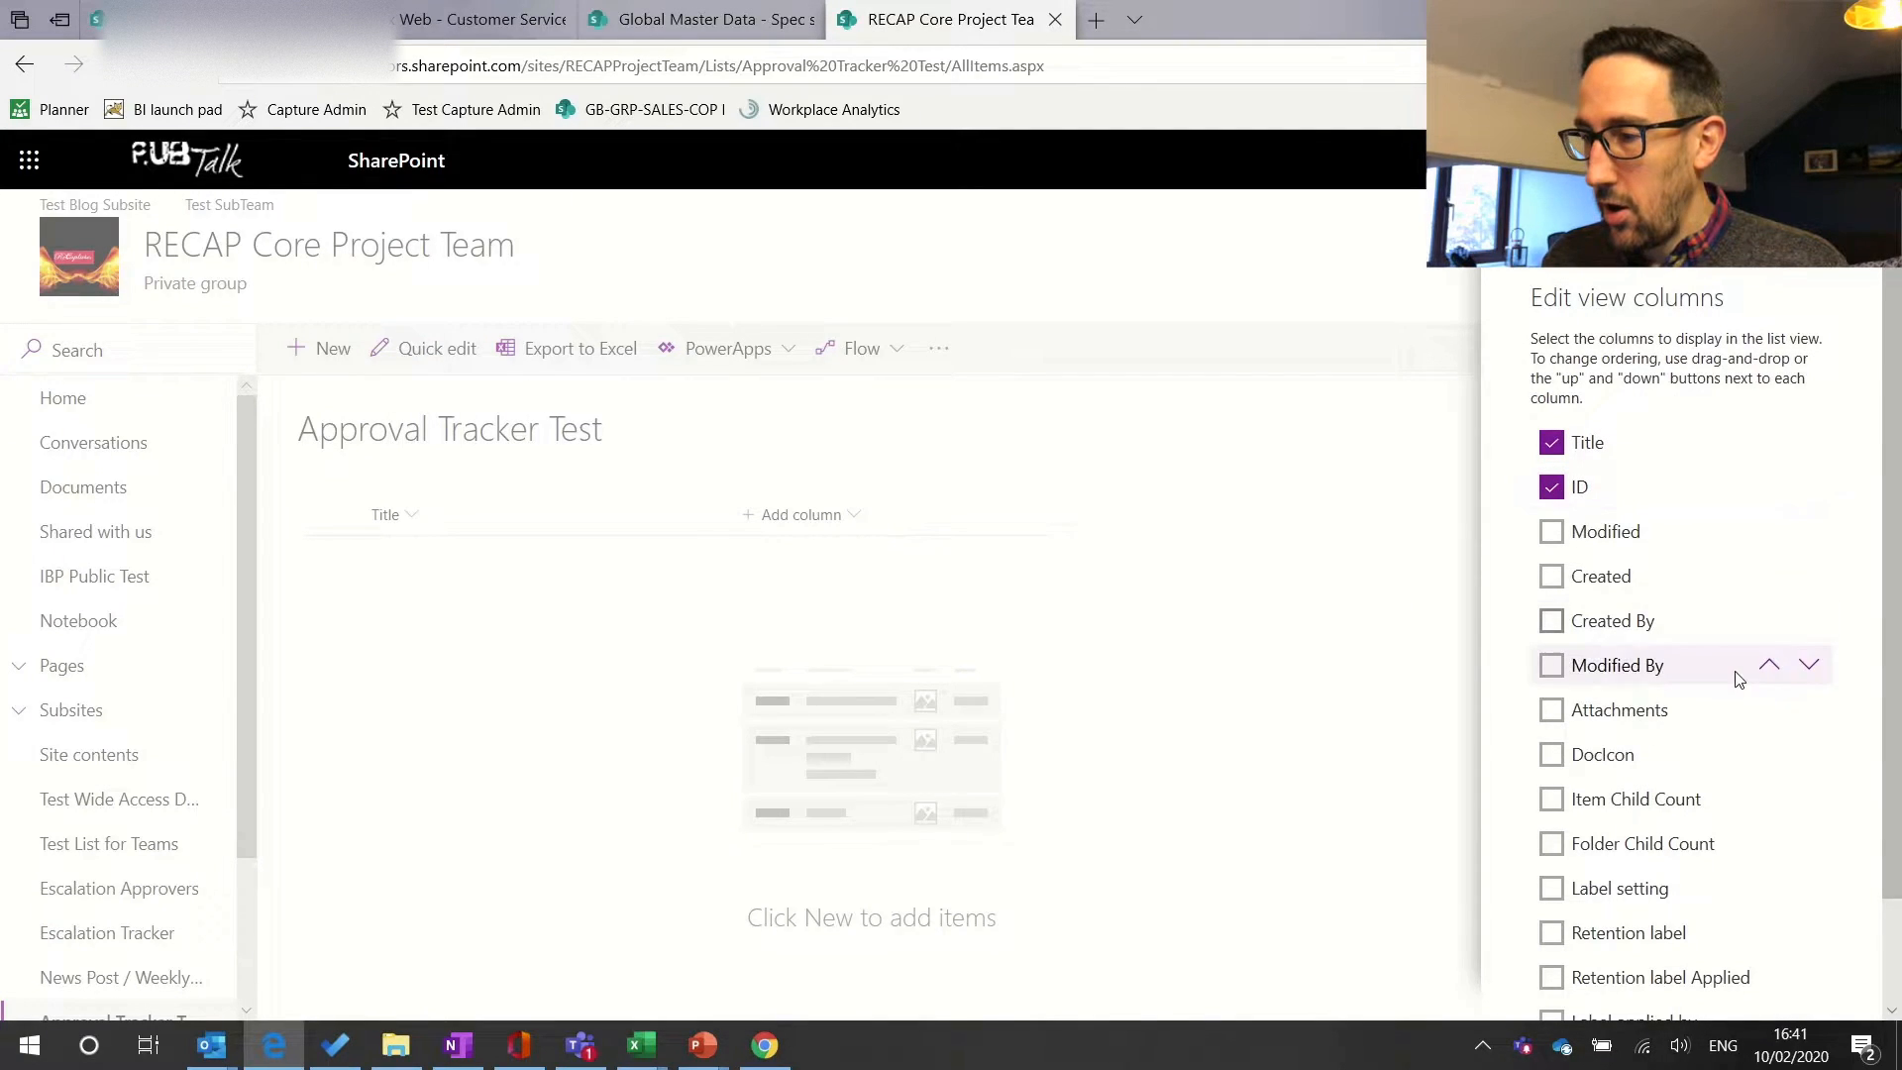
scroll(1733, 674, "down", 1)
scroll(1736, 676, "up", 1)
scroll(1732, 674, "down", 2)
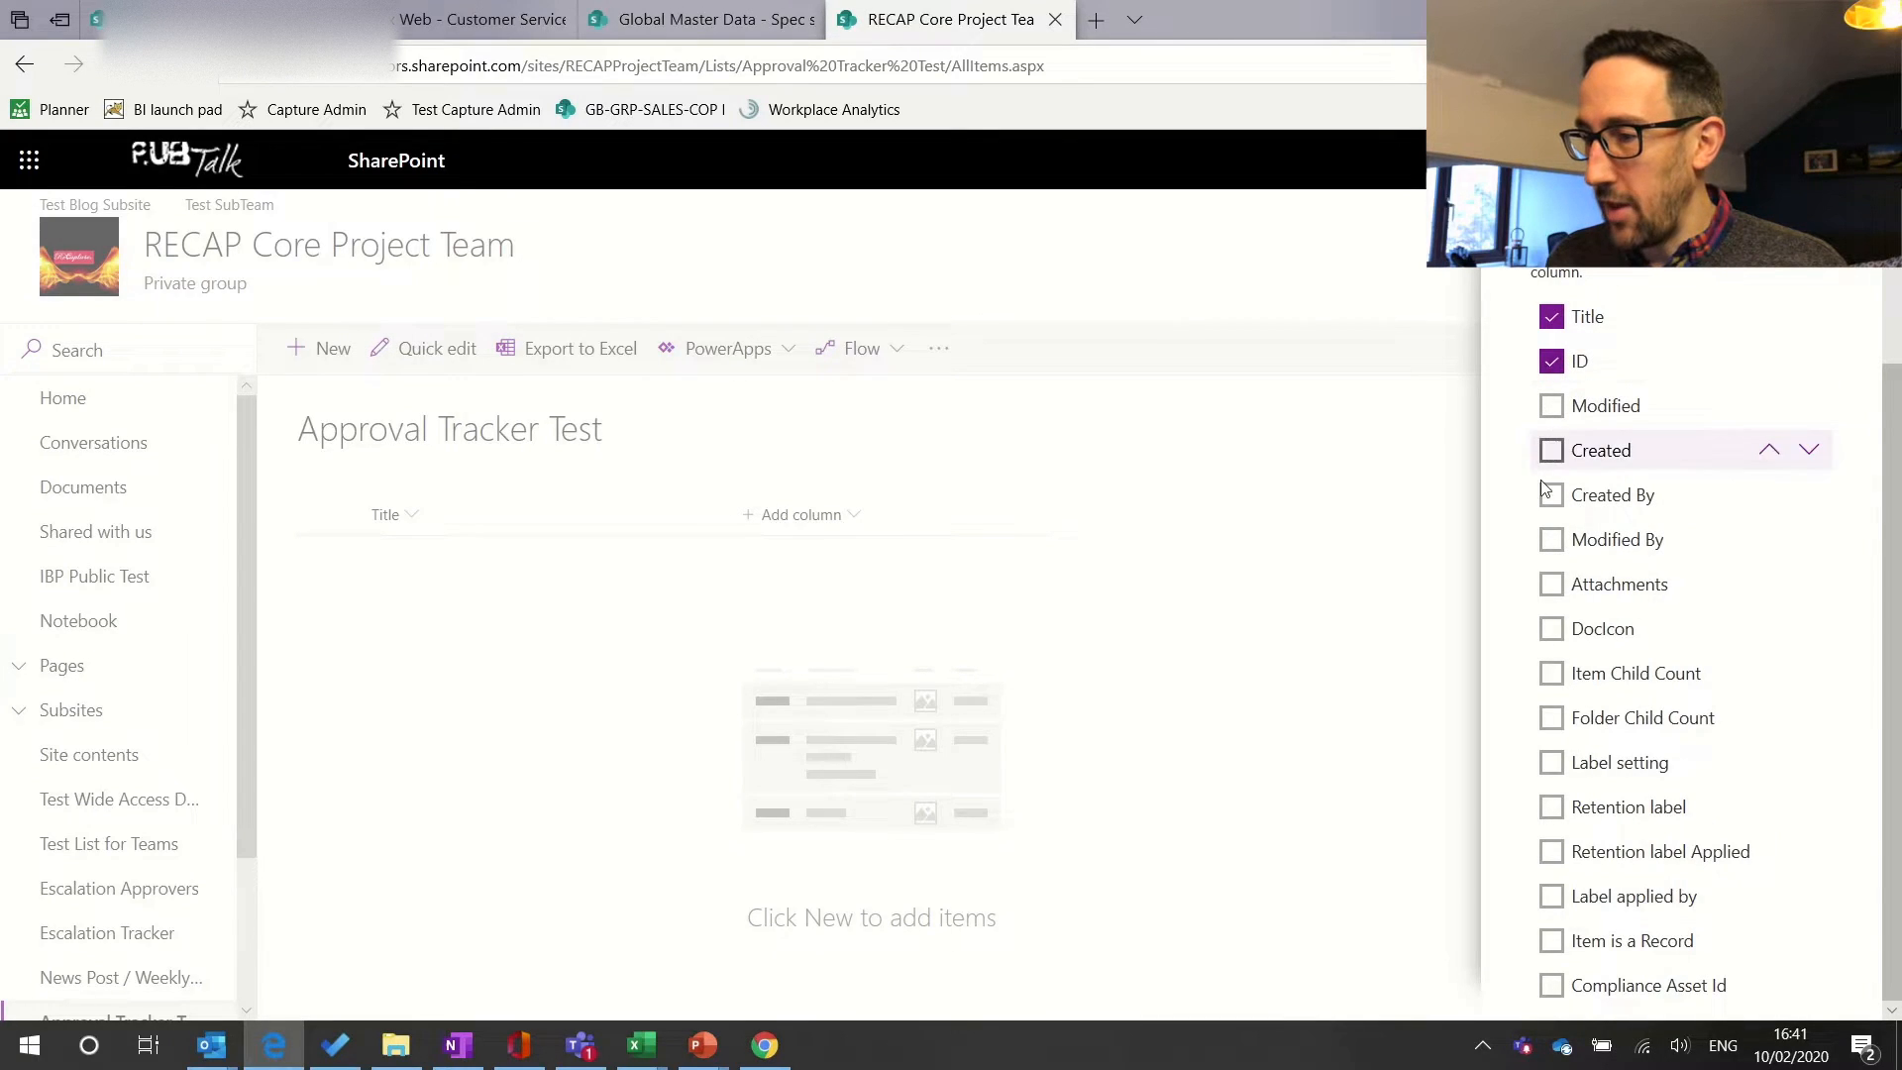
left_click(1555, 453)
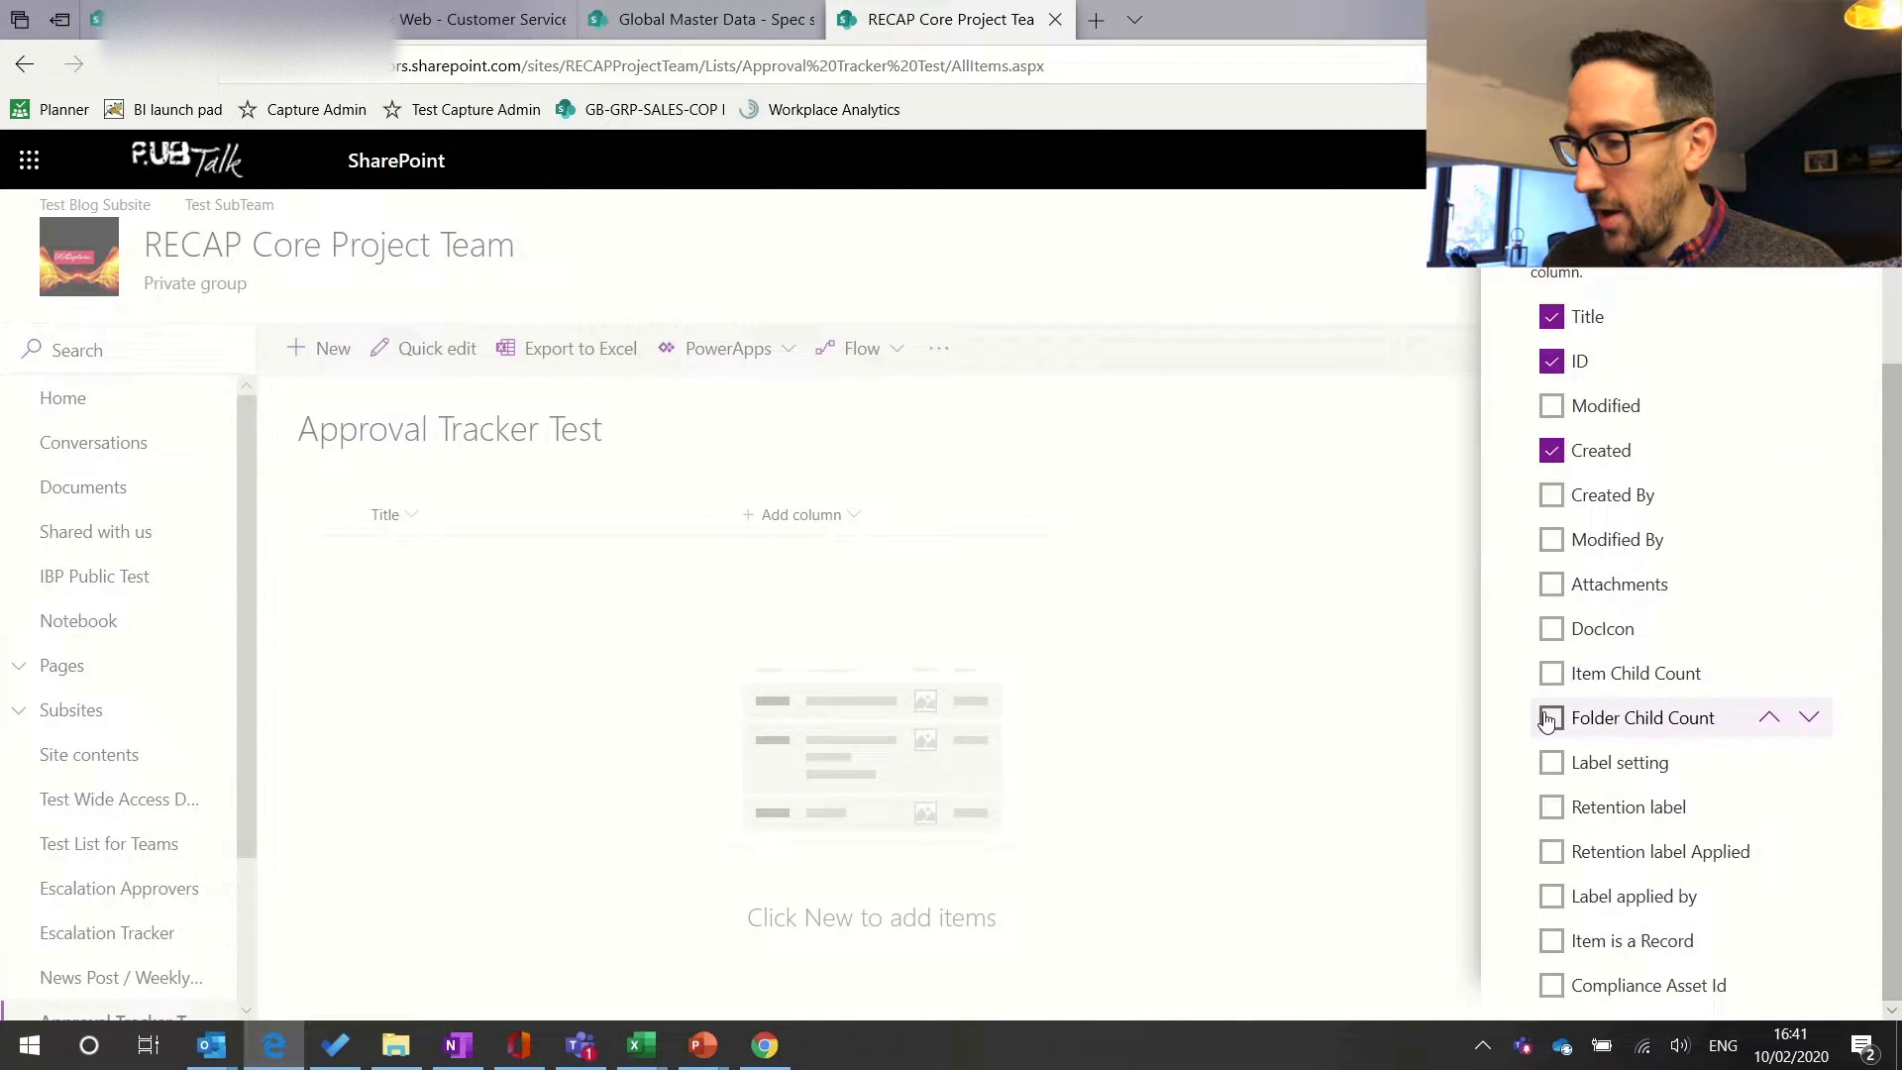
scroll(1563, 954, "down", 1)
scroll(1563, 955, "up", 2)
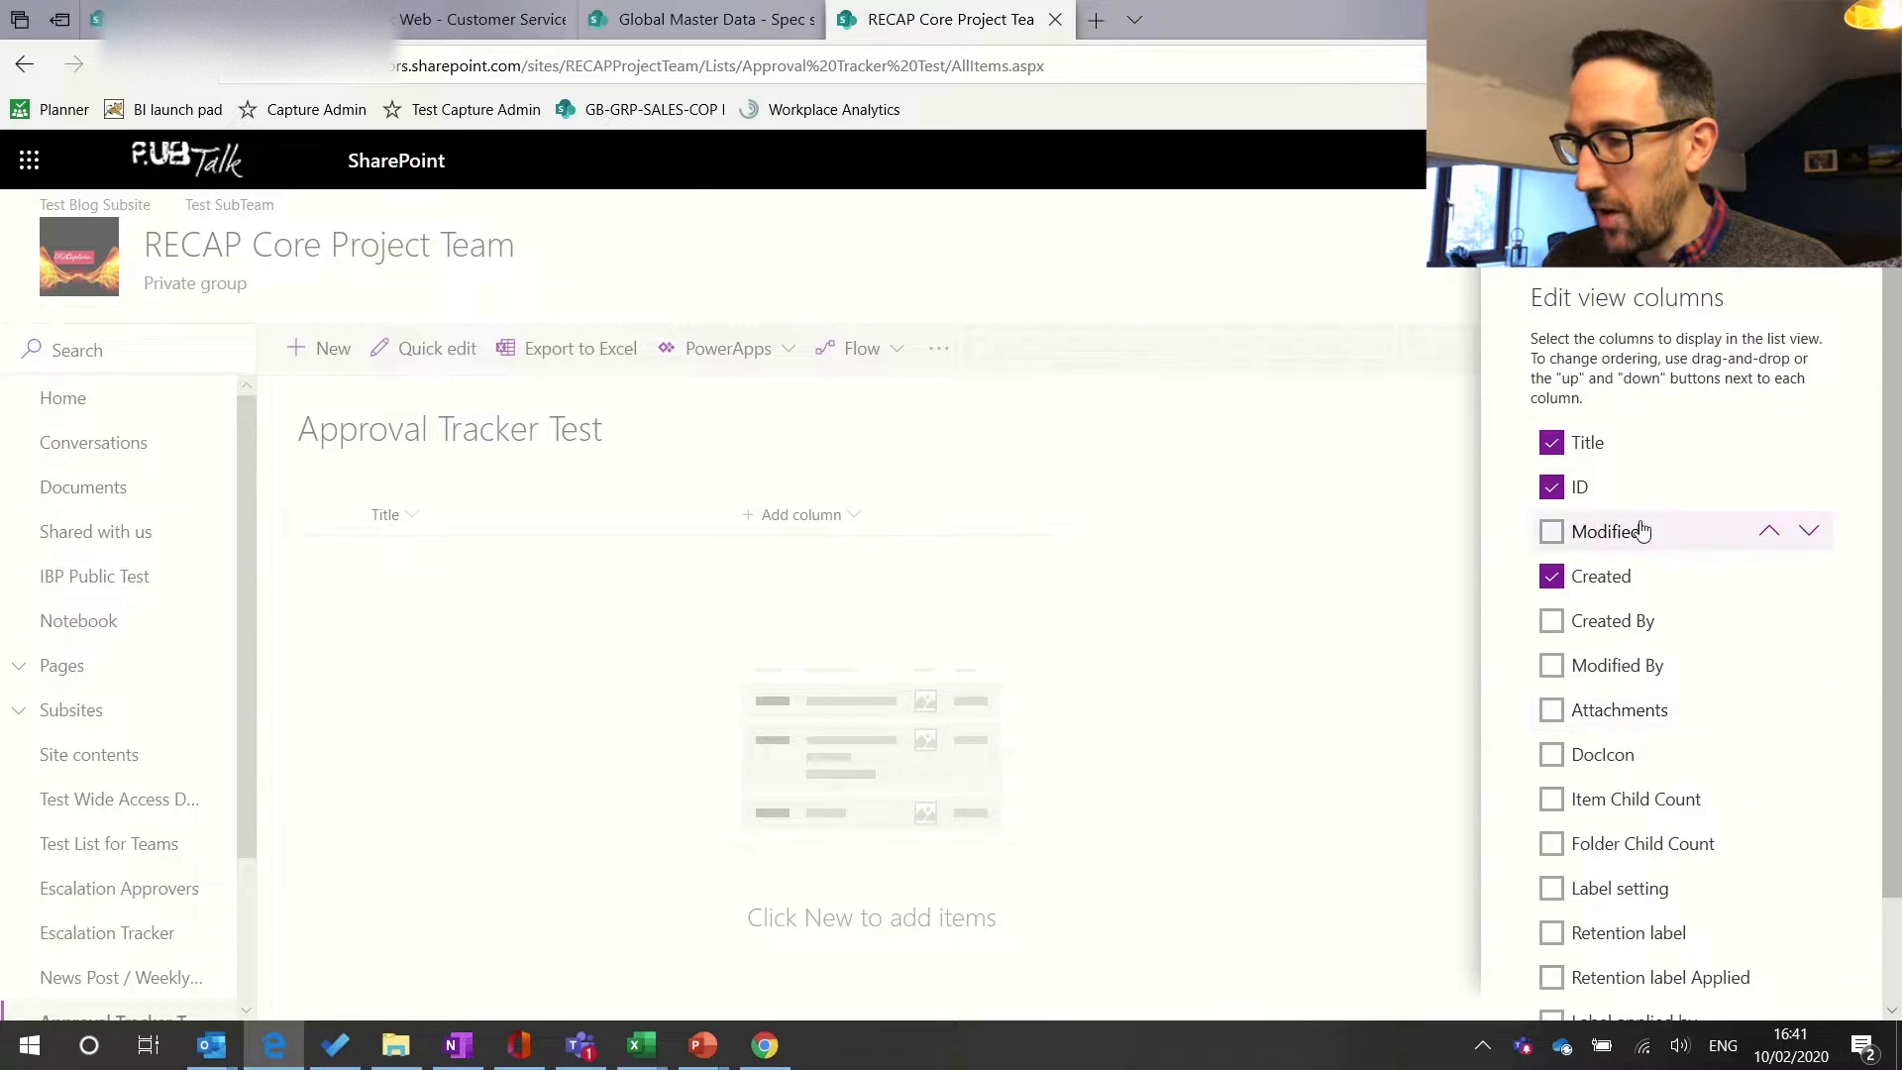
left_click(1573, 224)
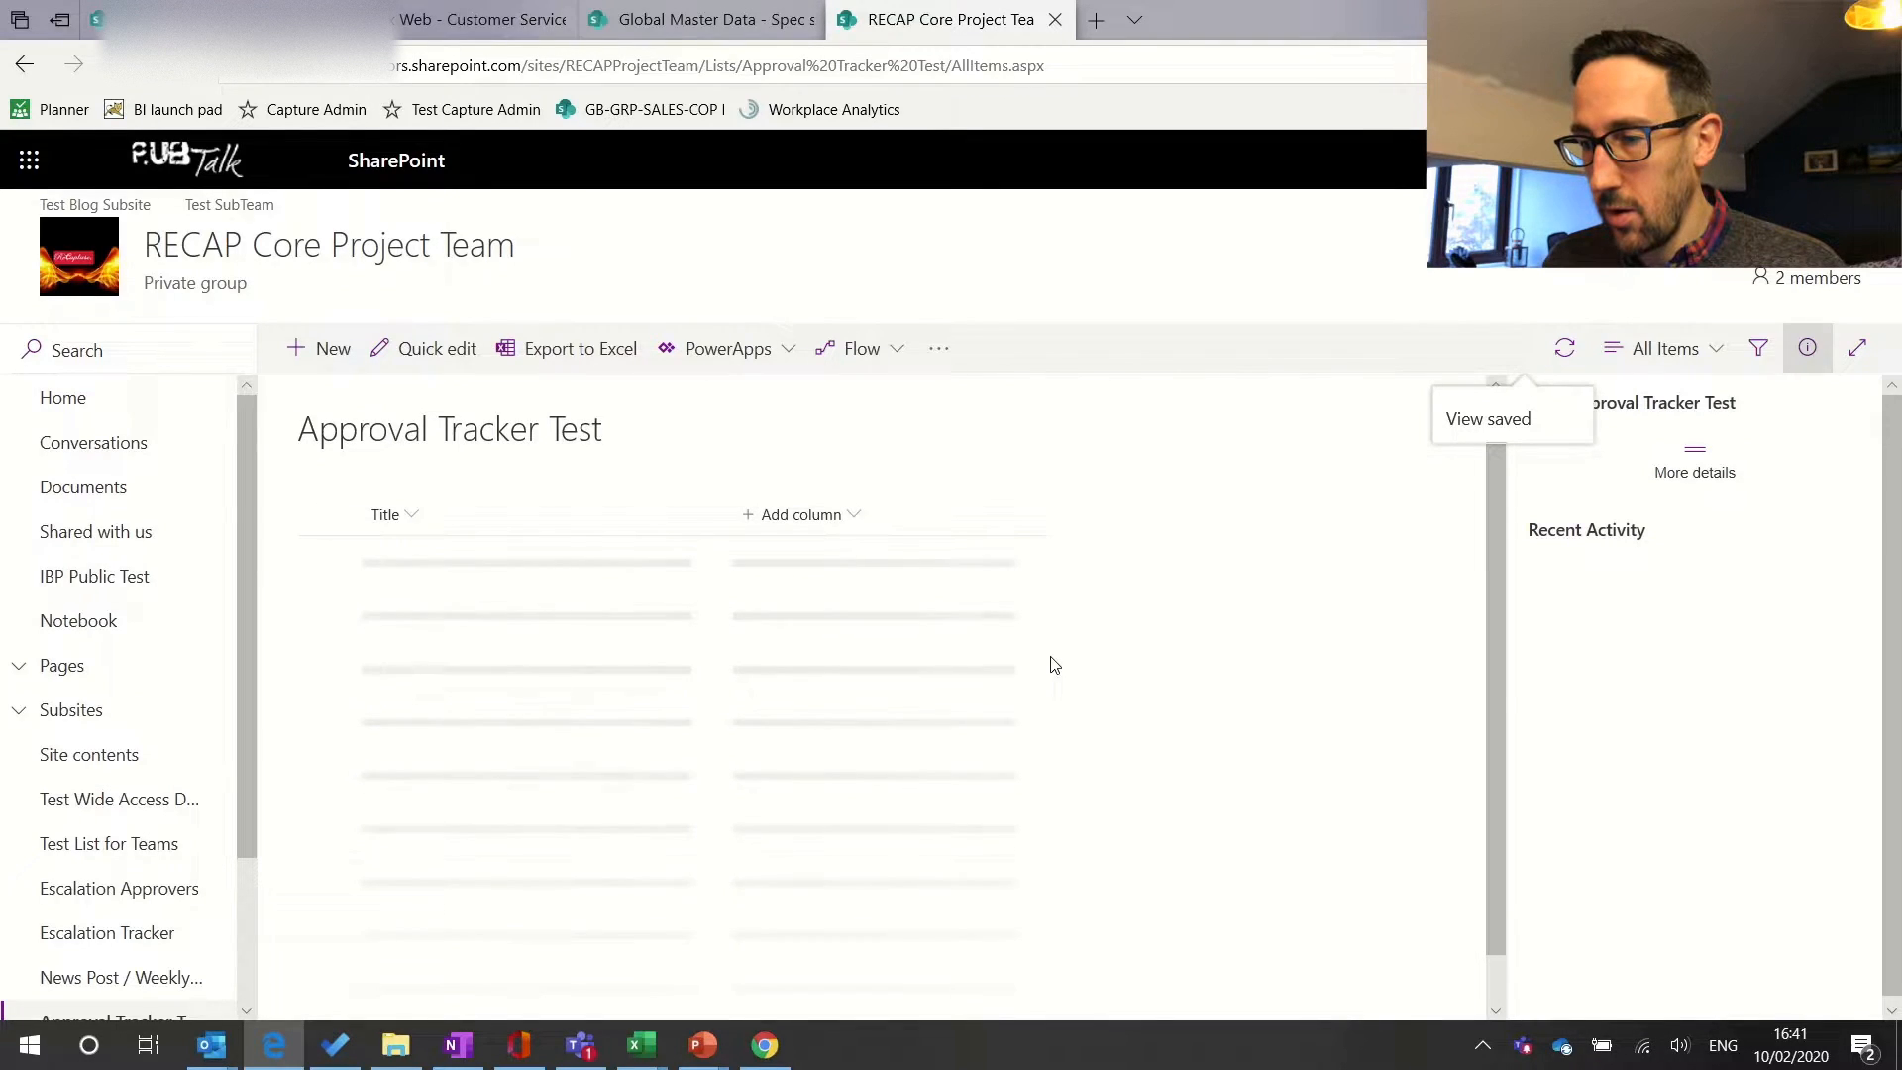
left_click_drag(749, 514, 403, 518)
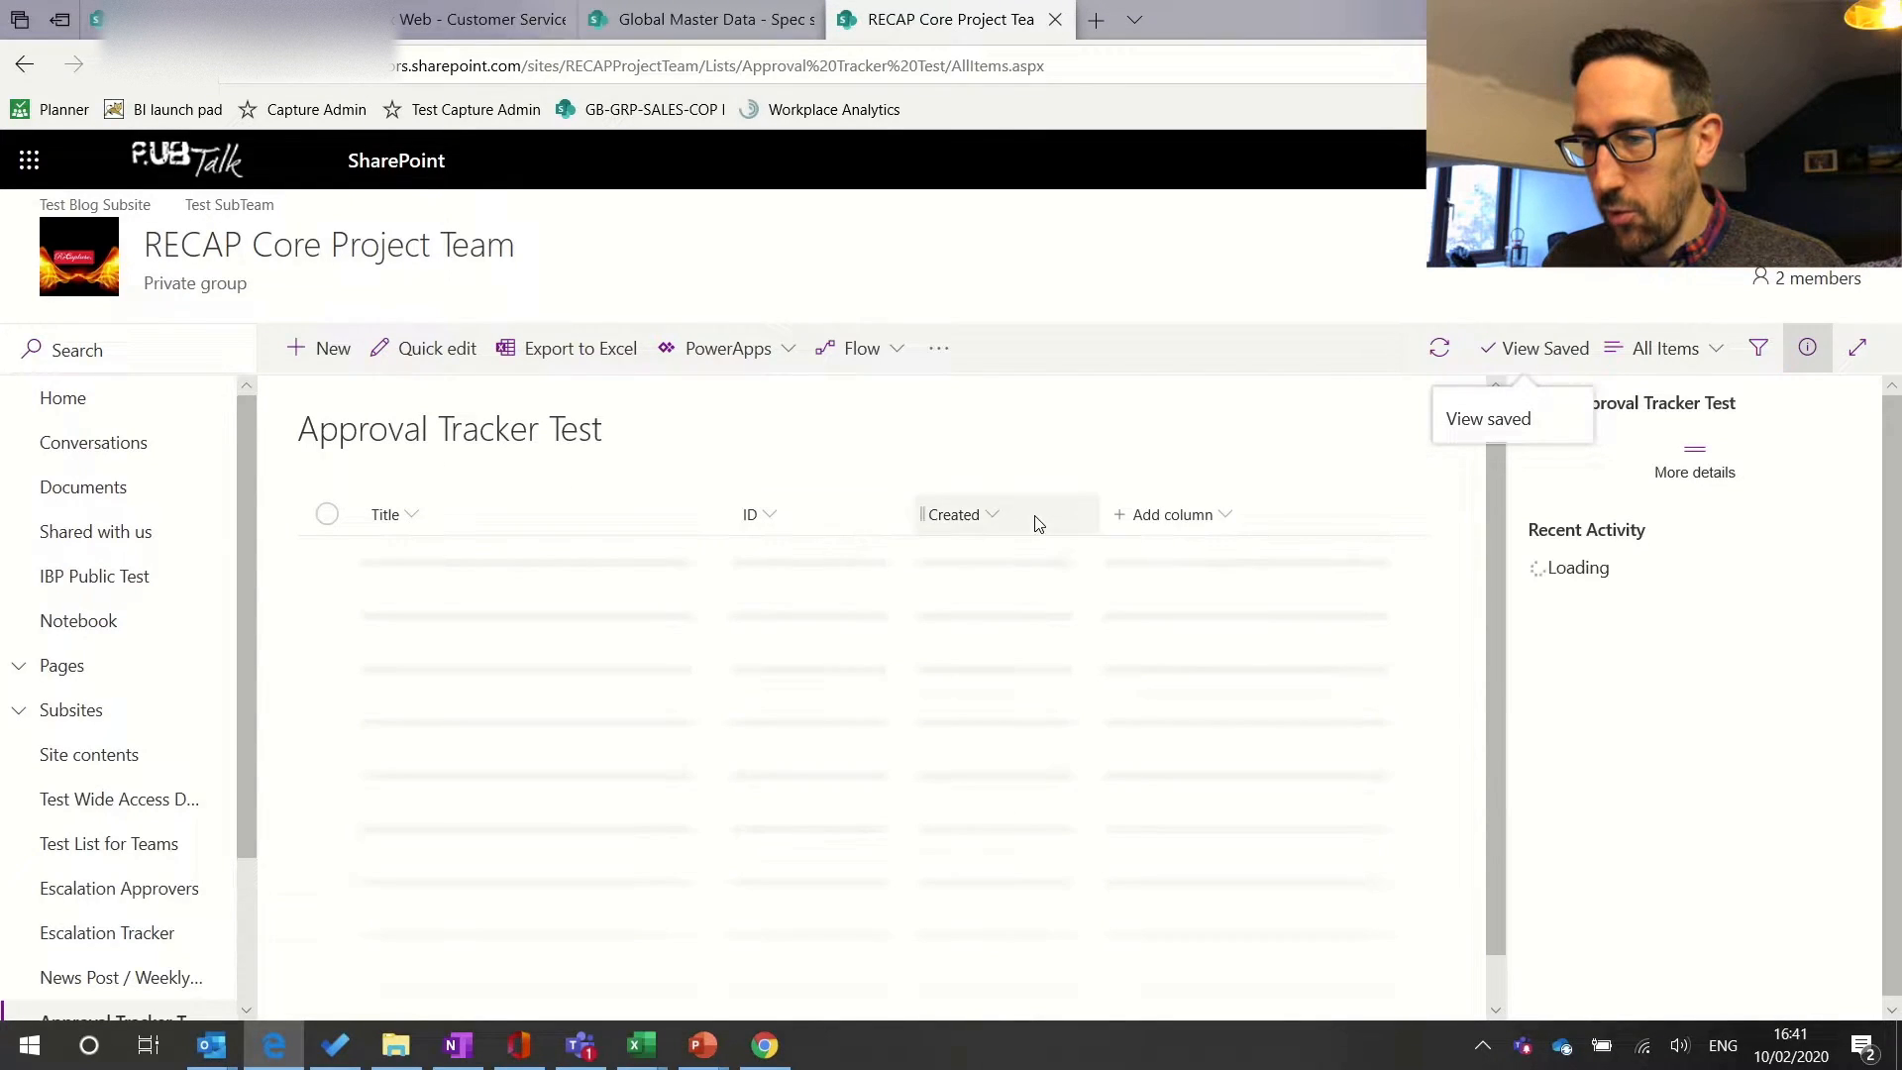
- Add a single line of text column named "Brand" to the list
left_click(1205, 516)
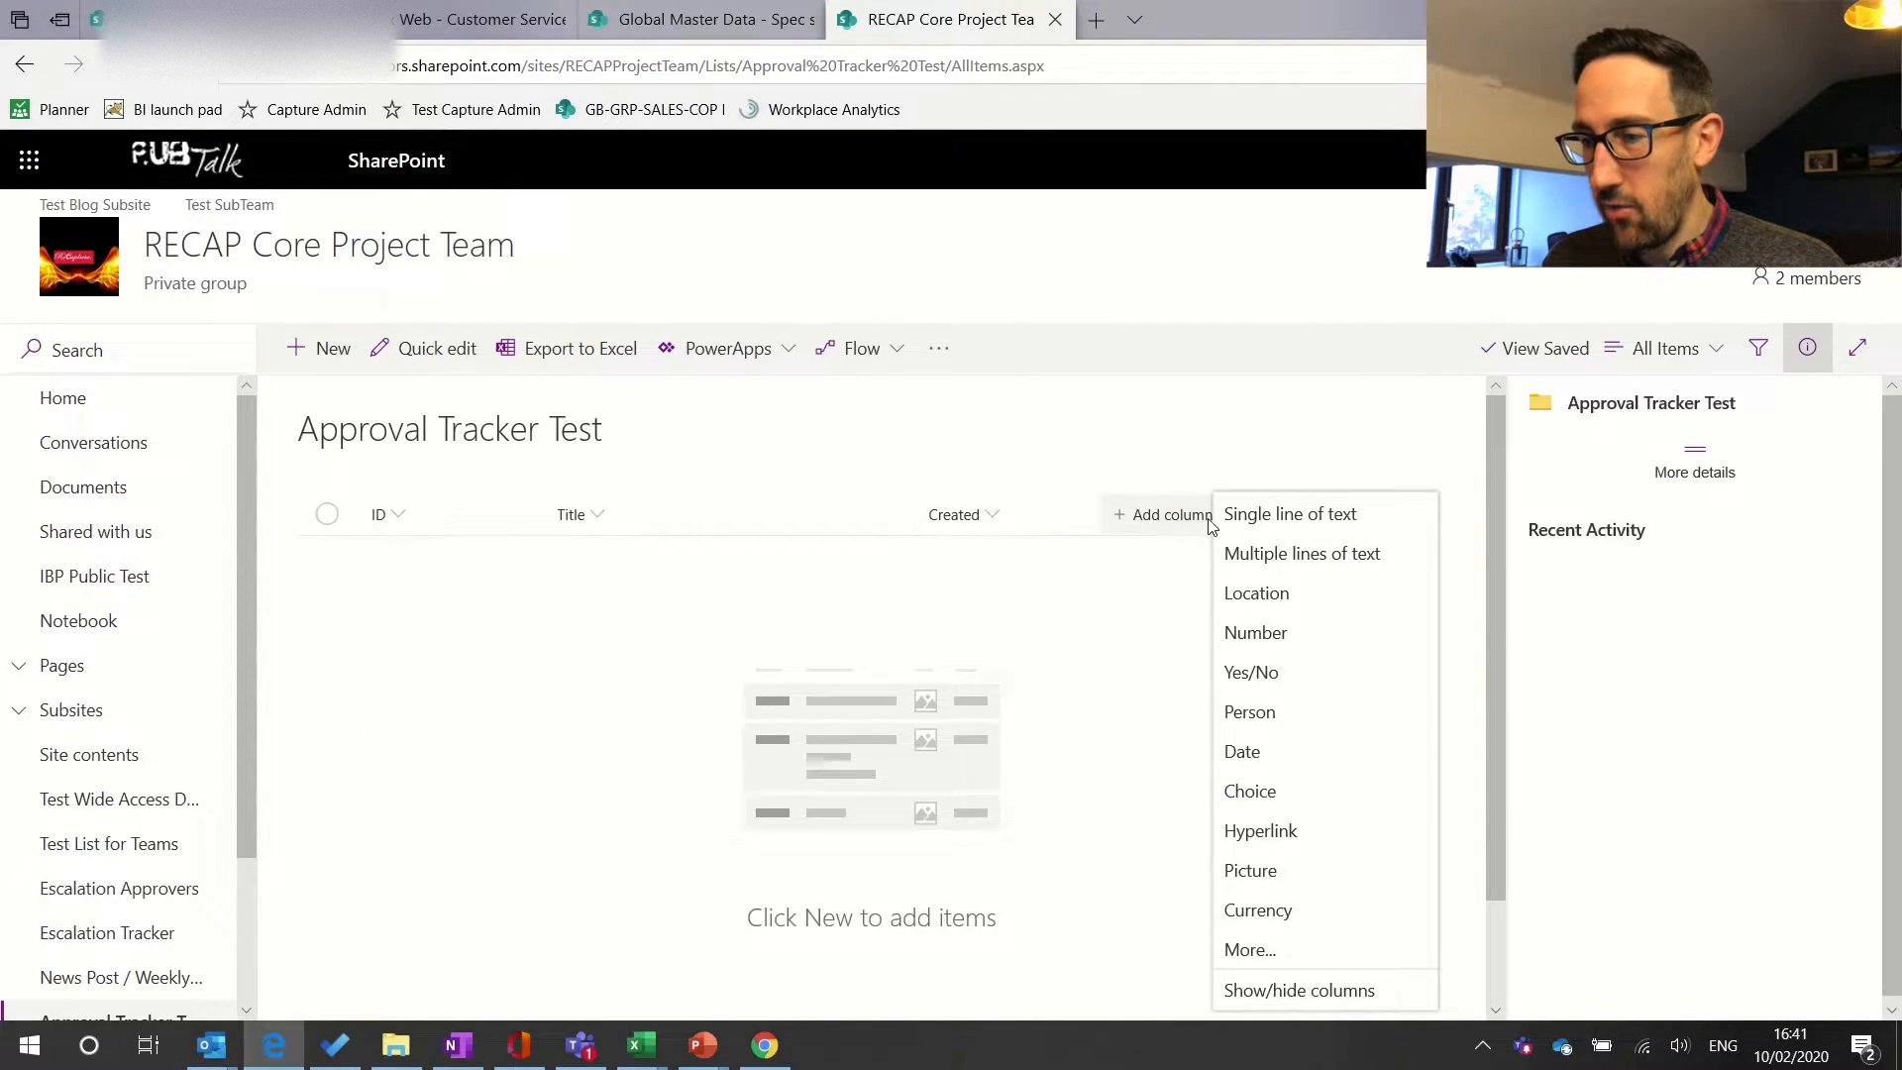
left_click(1275, 515)
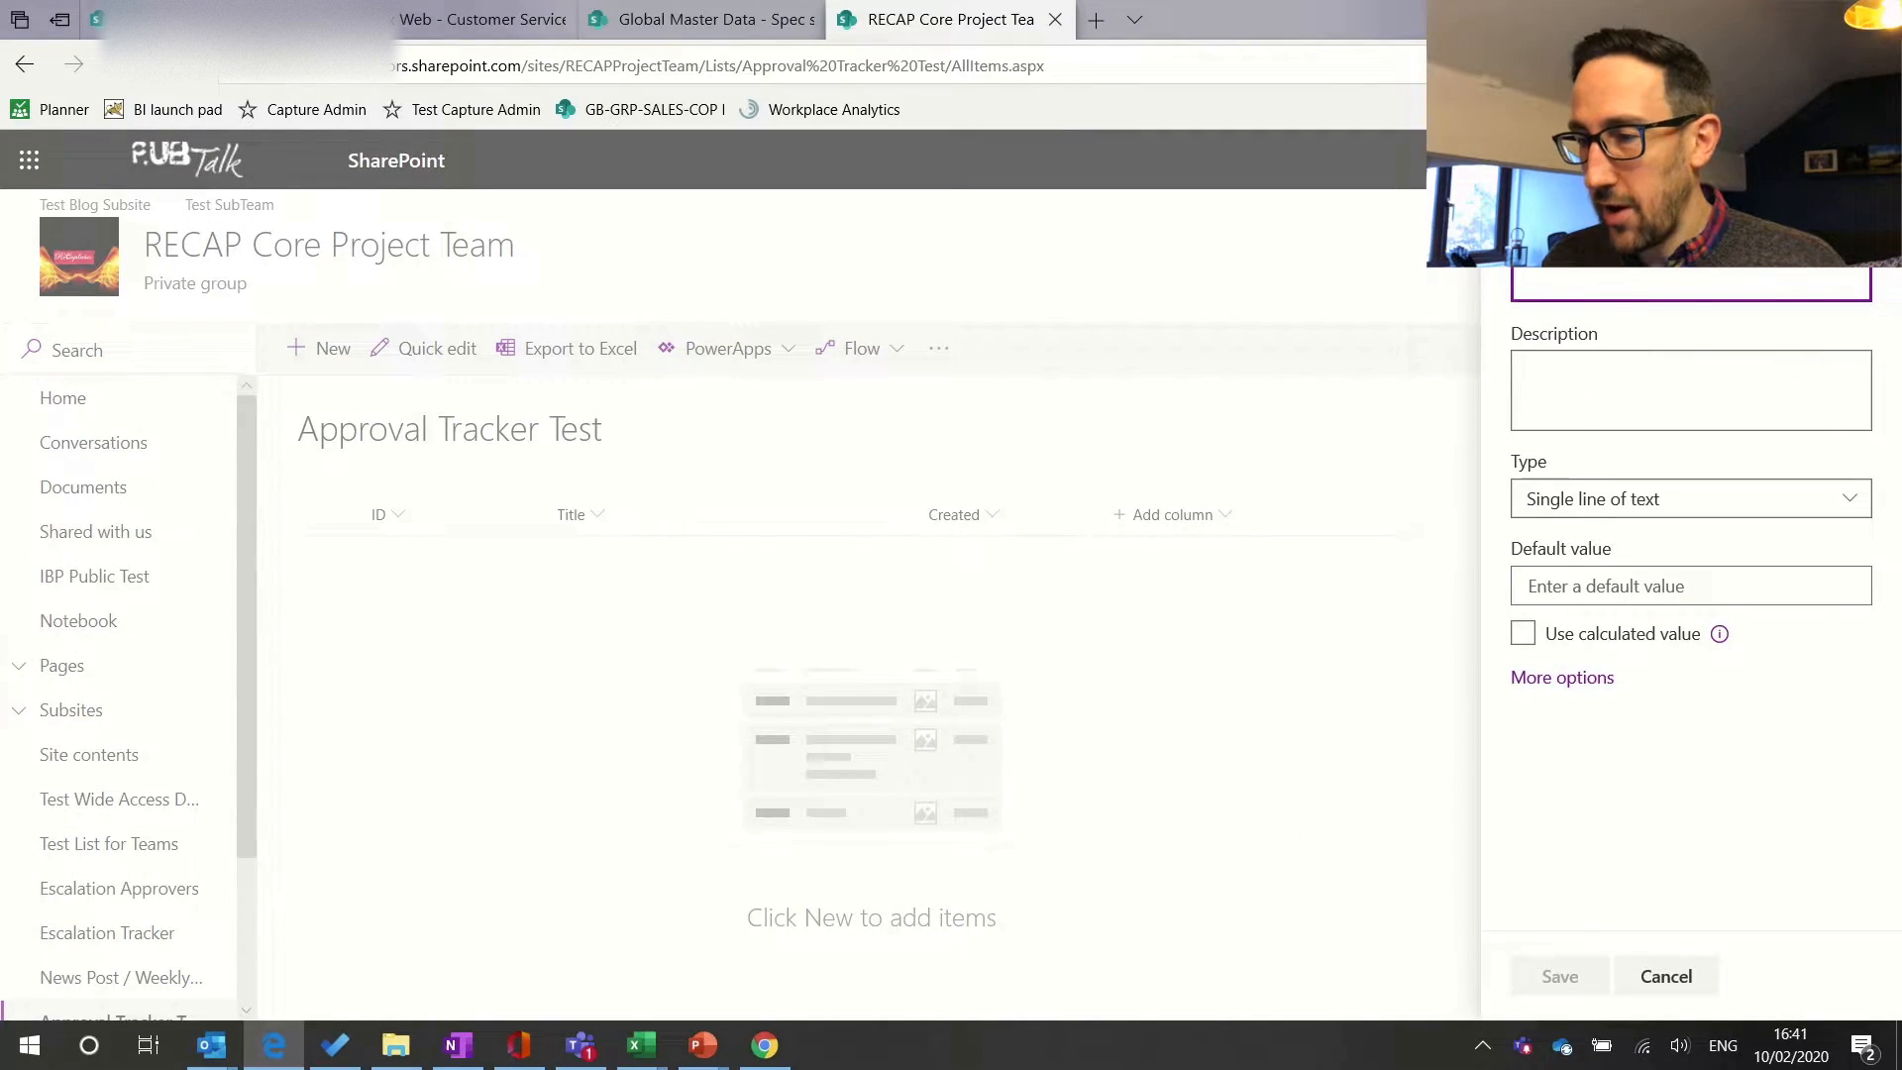
type("Brand")
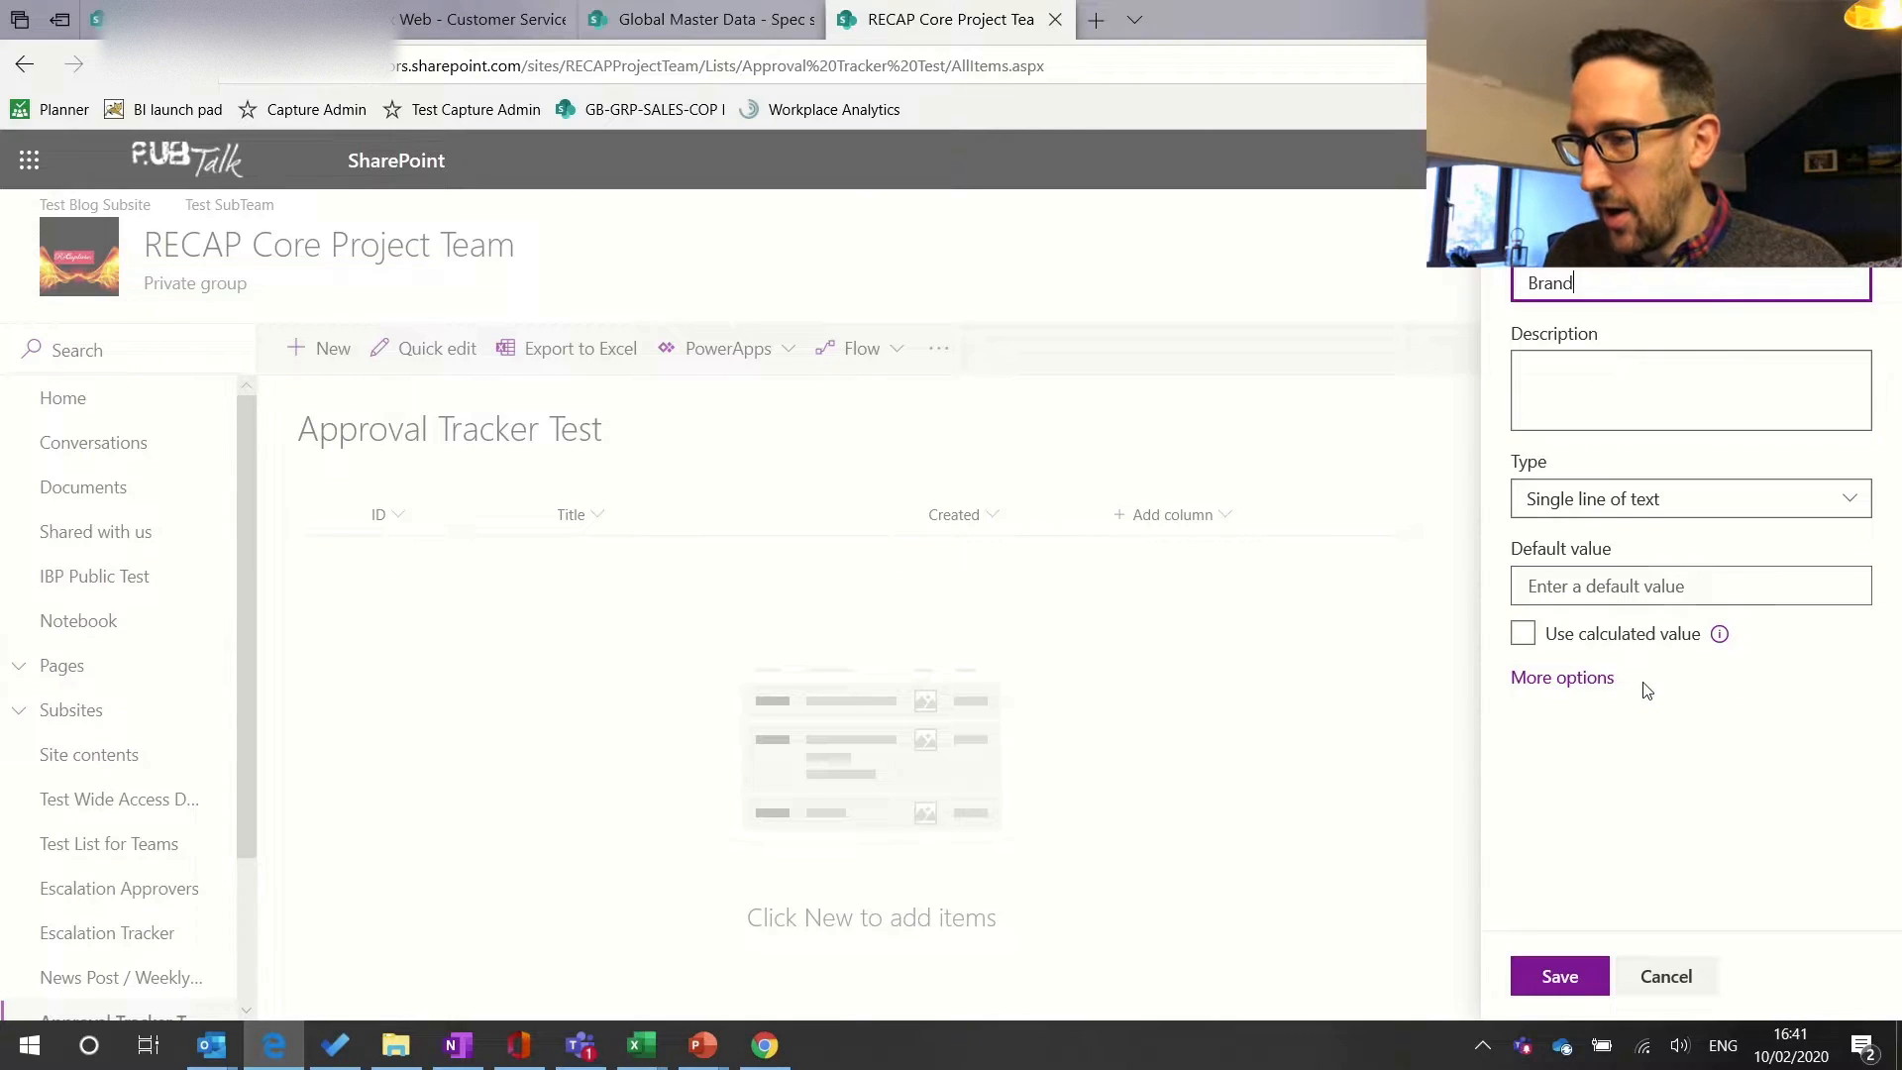
left_click(1567, 979)
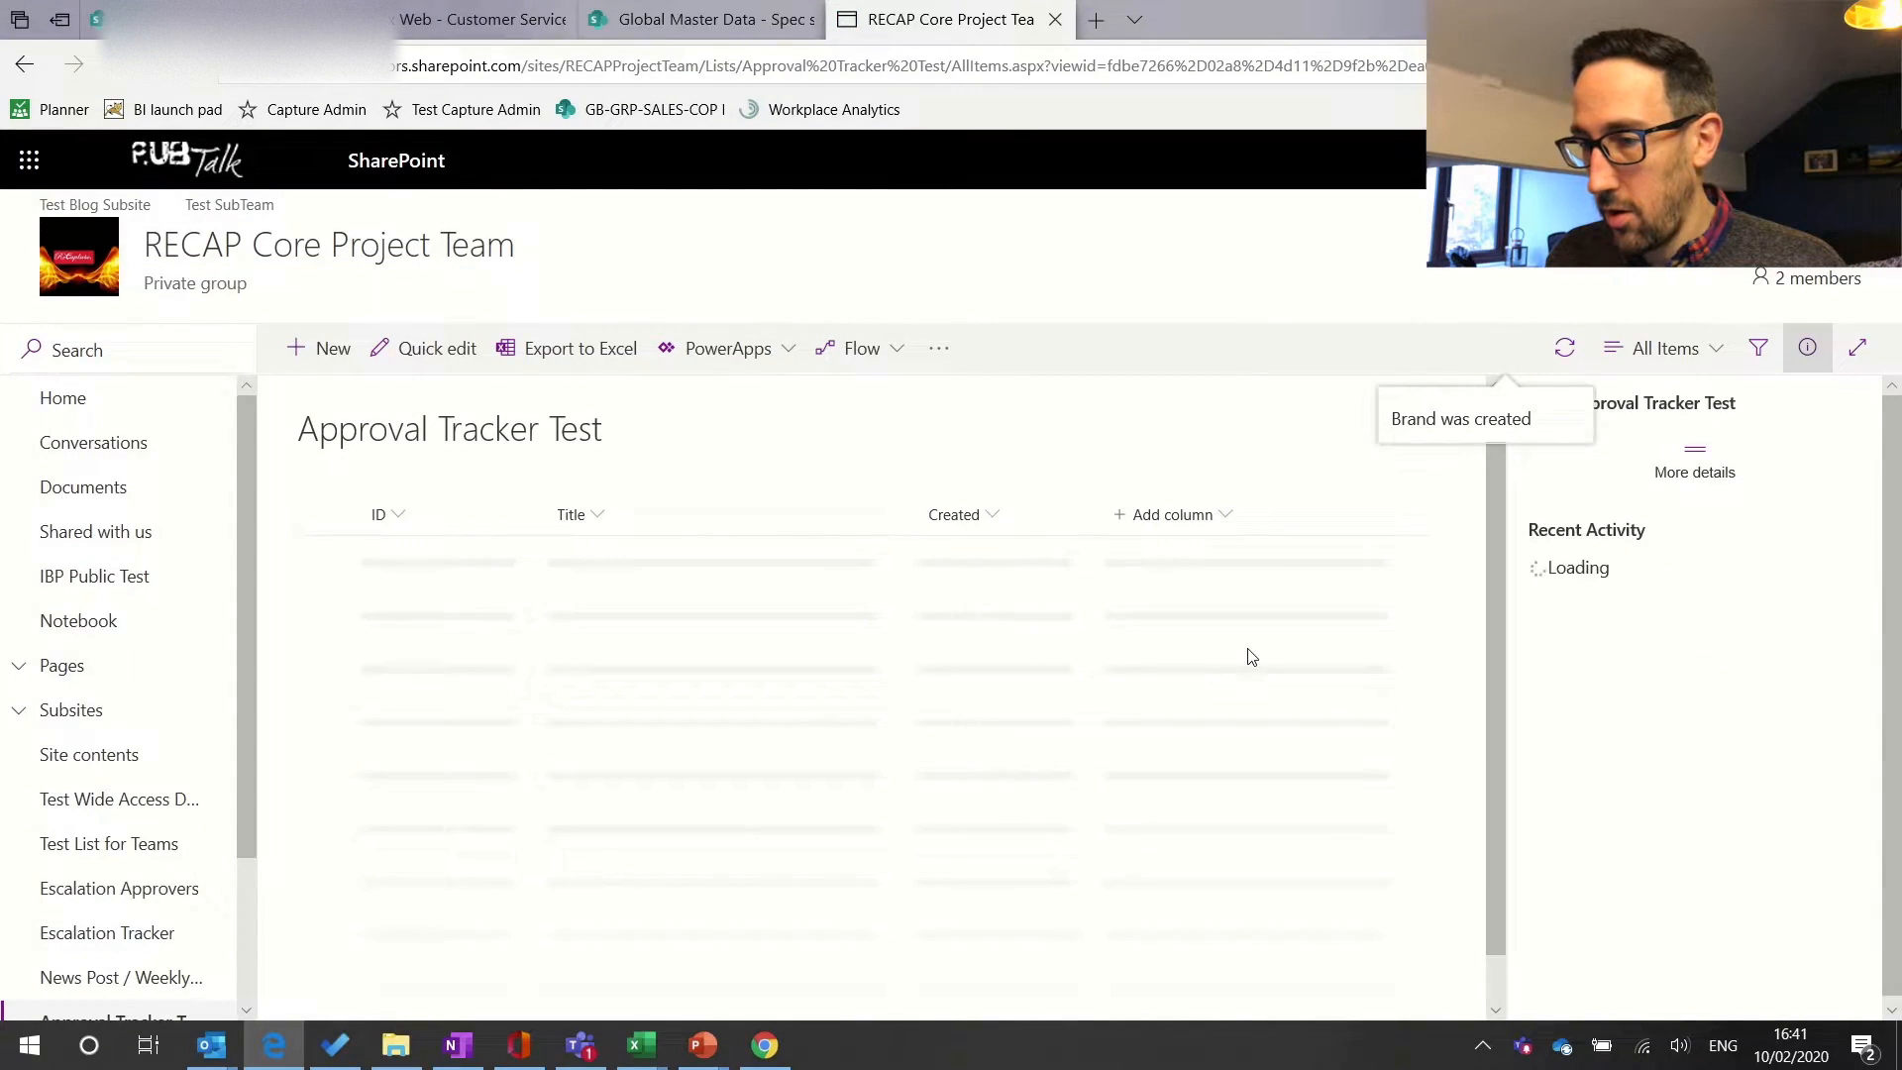
- Check the categories in the Teams workbook and add a single line of text column named "Product" to the SharePoint list
key("alt+Tab")
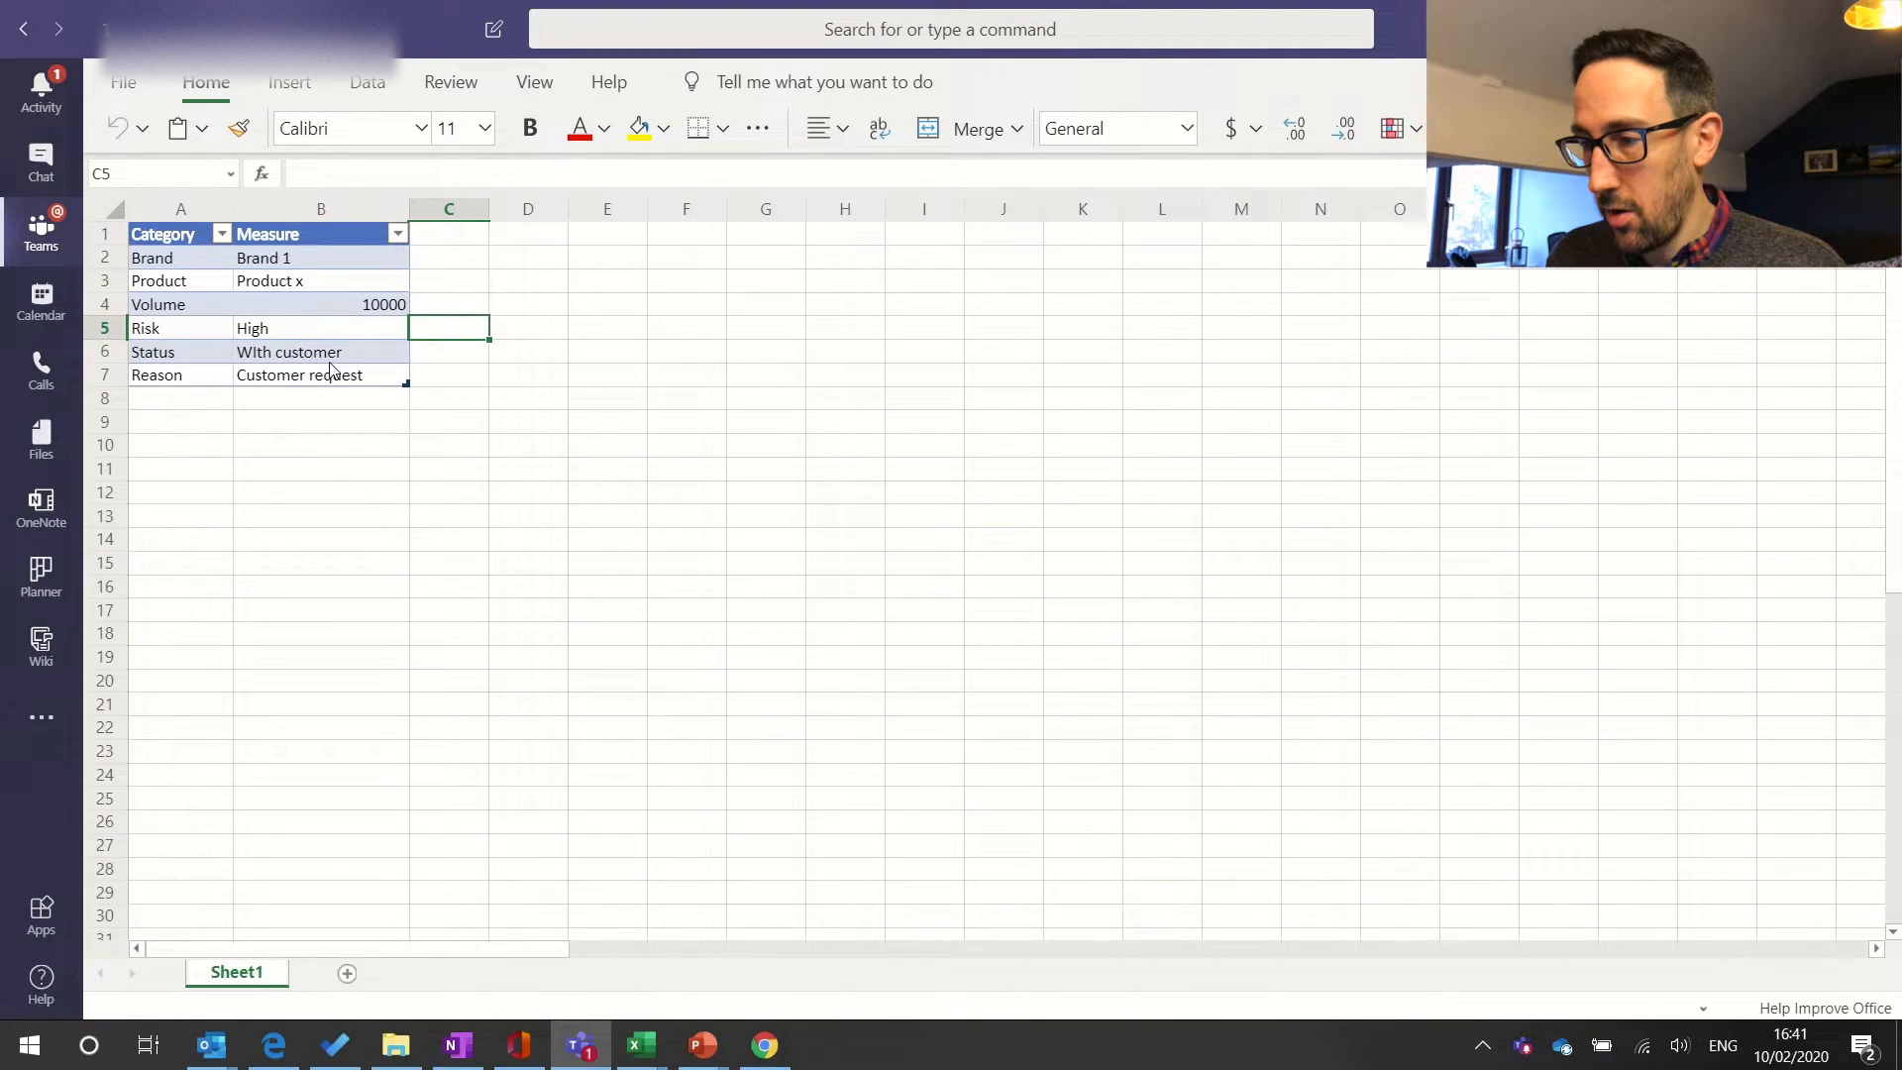
key("alt+Tab")
left_click(1386, 516)
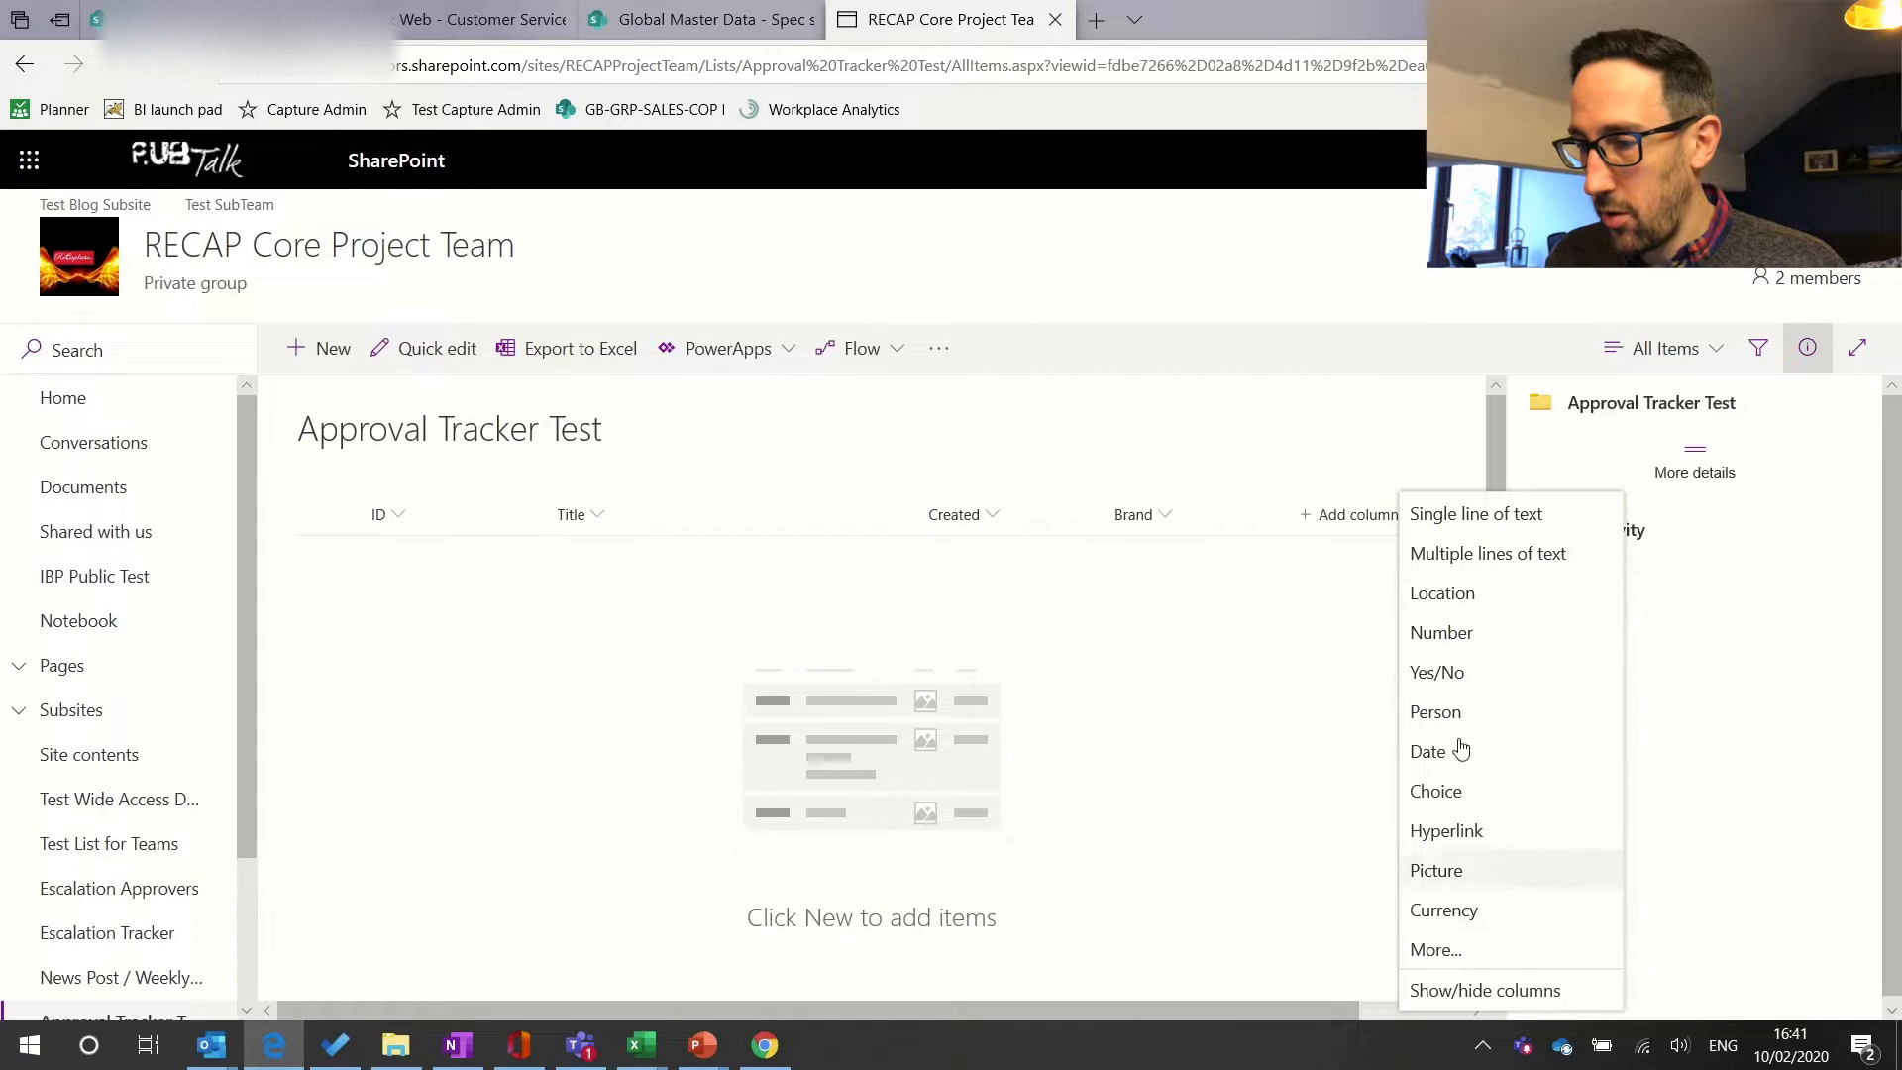
left_click(1451, 511)
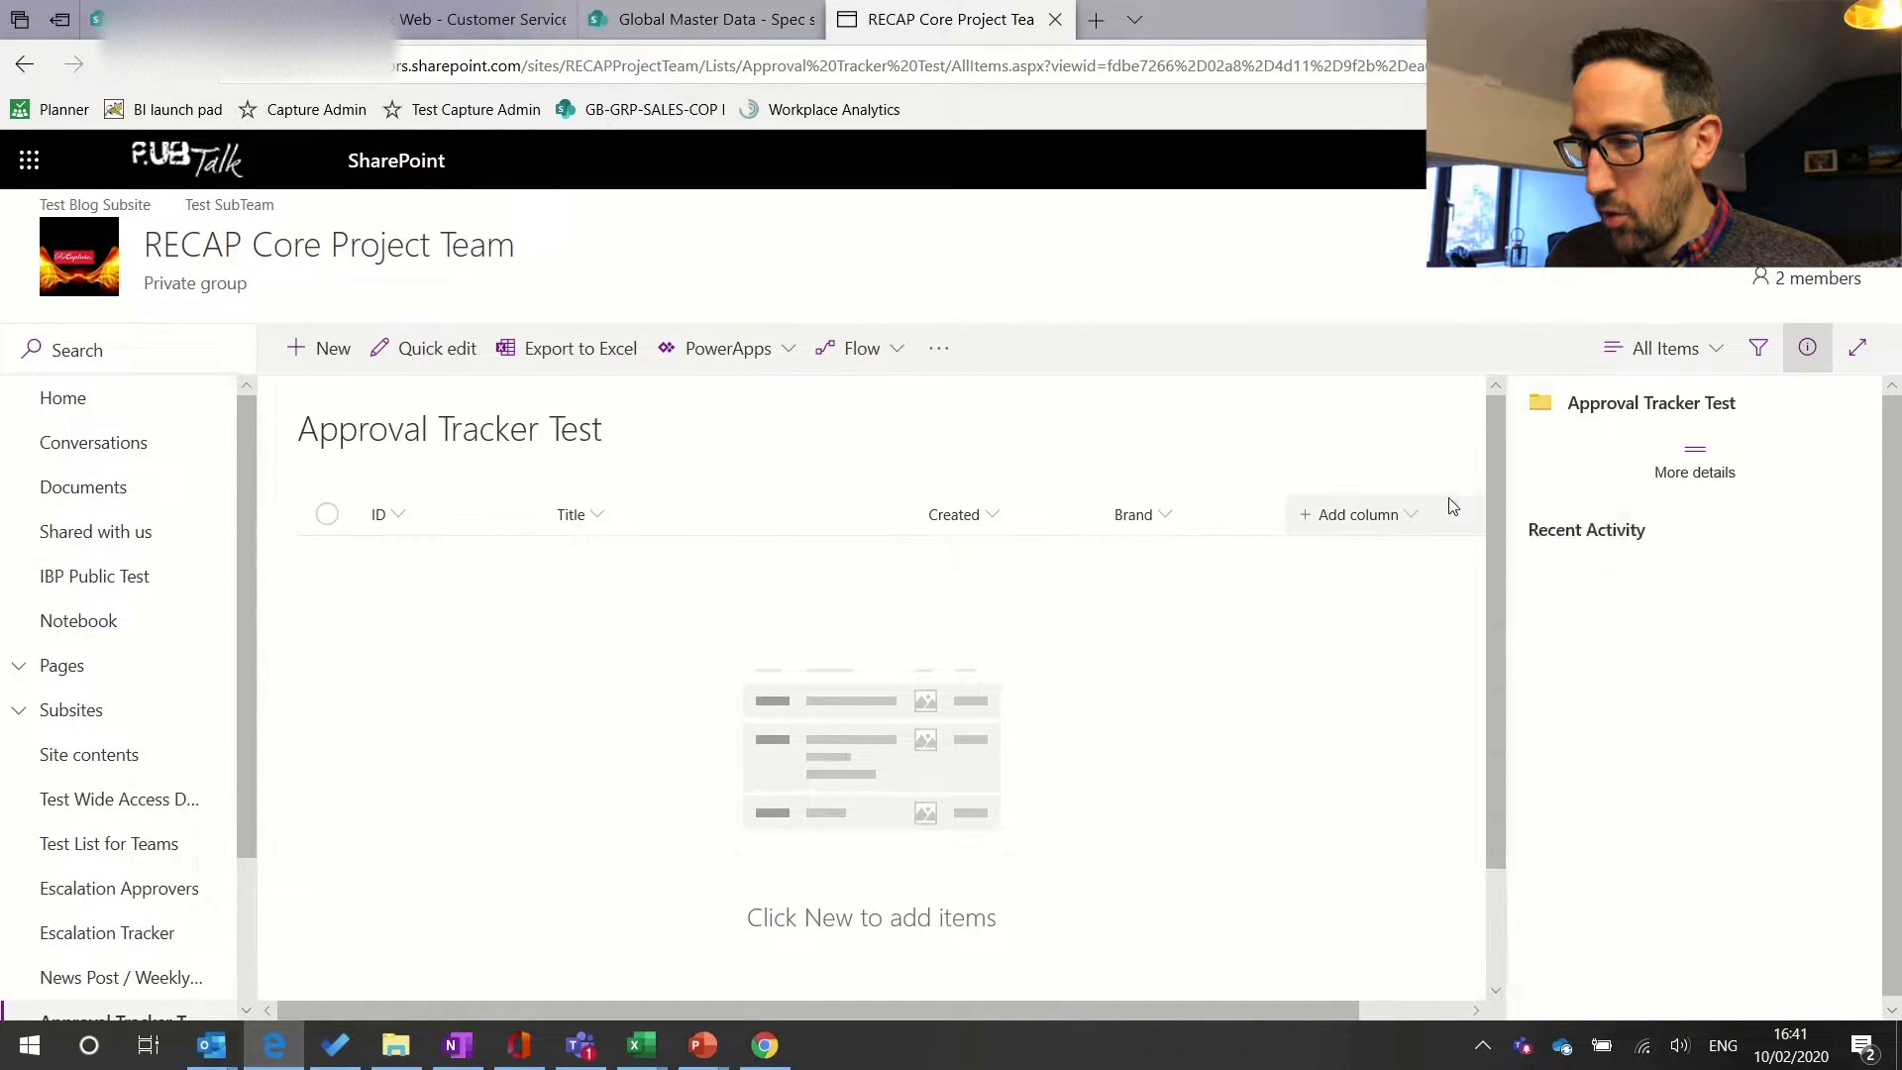
type("Product")
left_click(1550, 976)
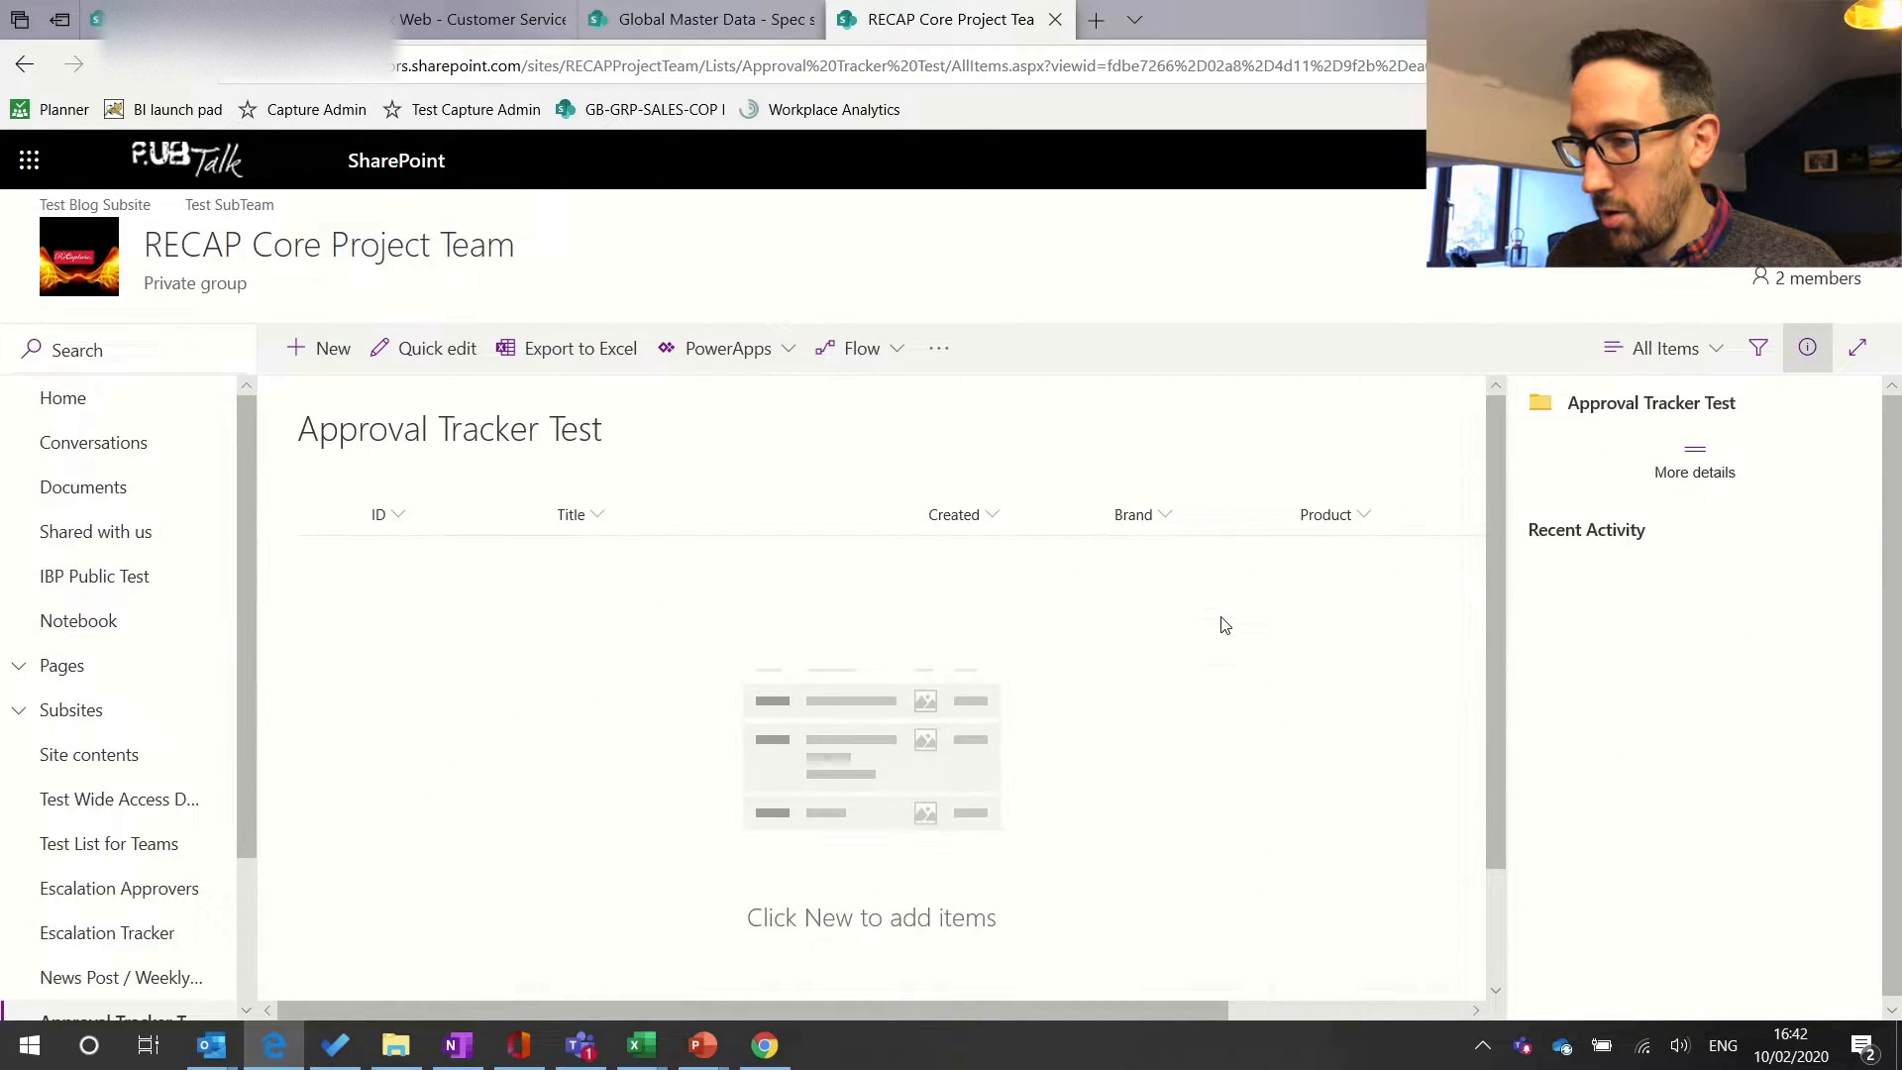
- Check the workbook's next category in Teams and add a single line of text column named "Volume" to the SharePoint list
key("alt+Tab")
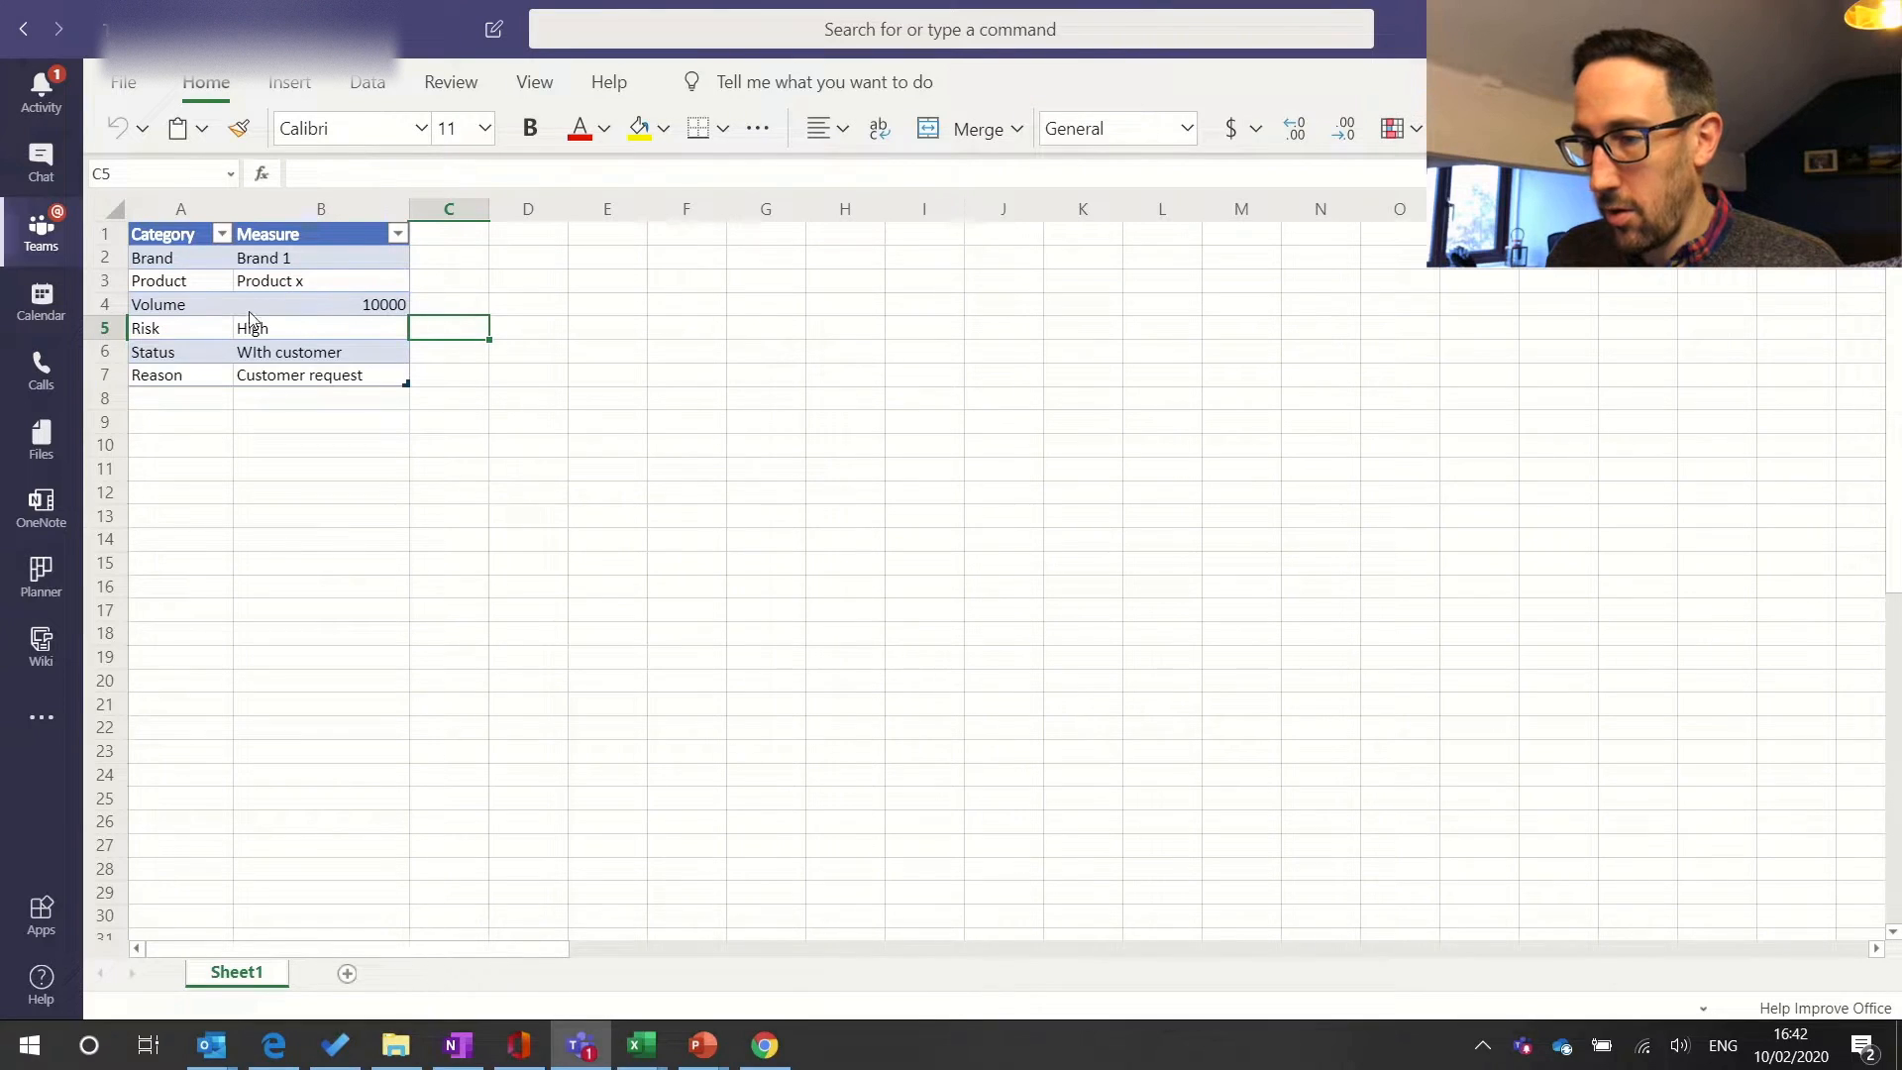
key("alt+Tab")
left_click(1213, 514)
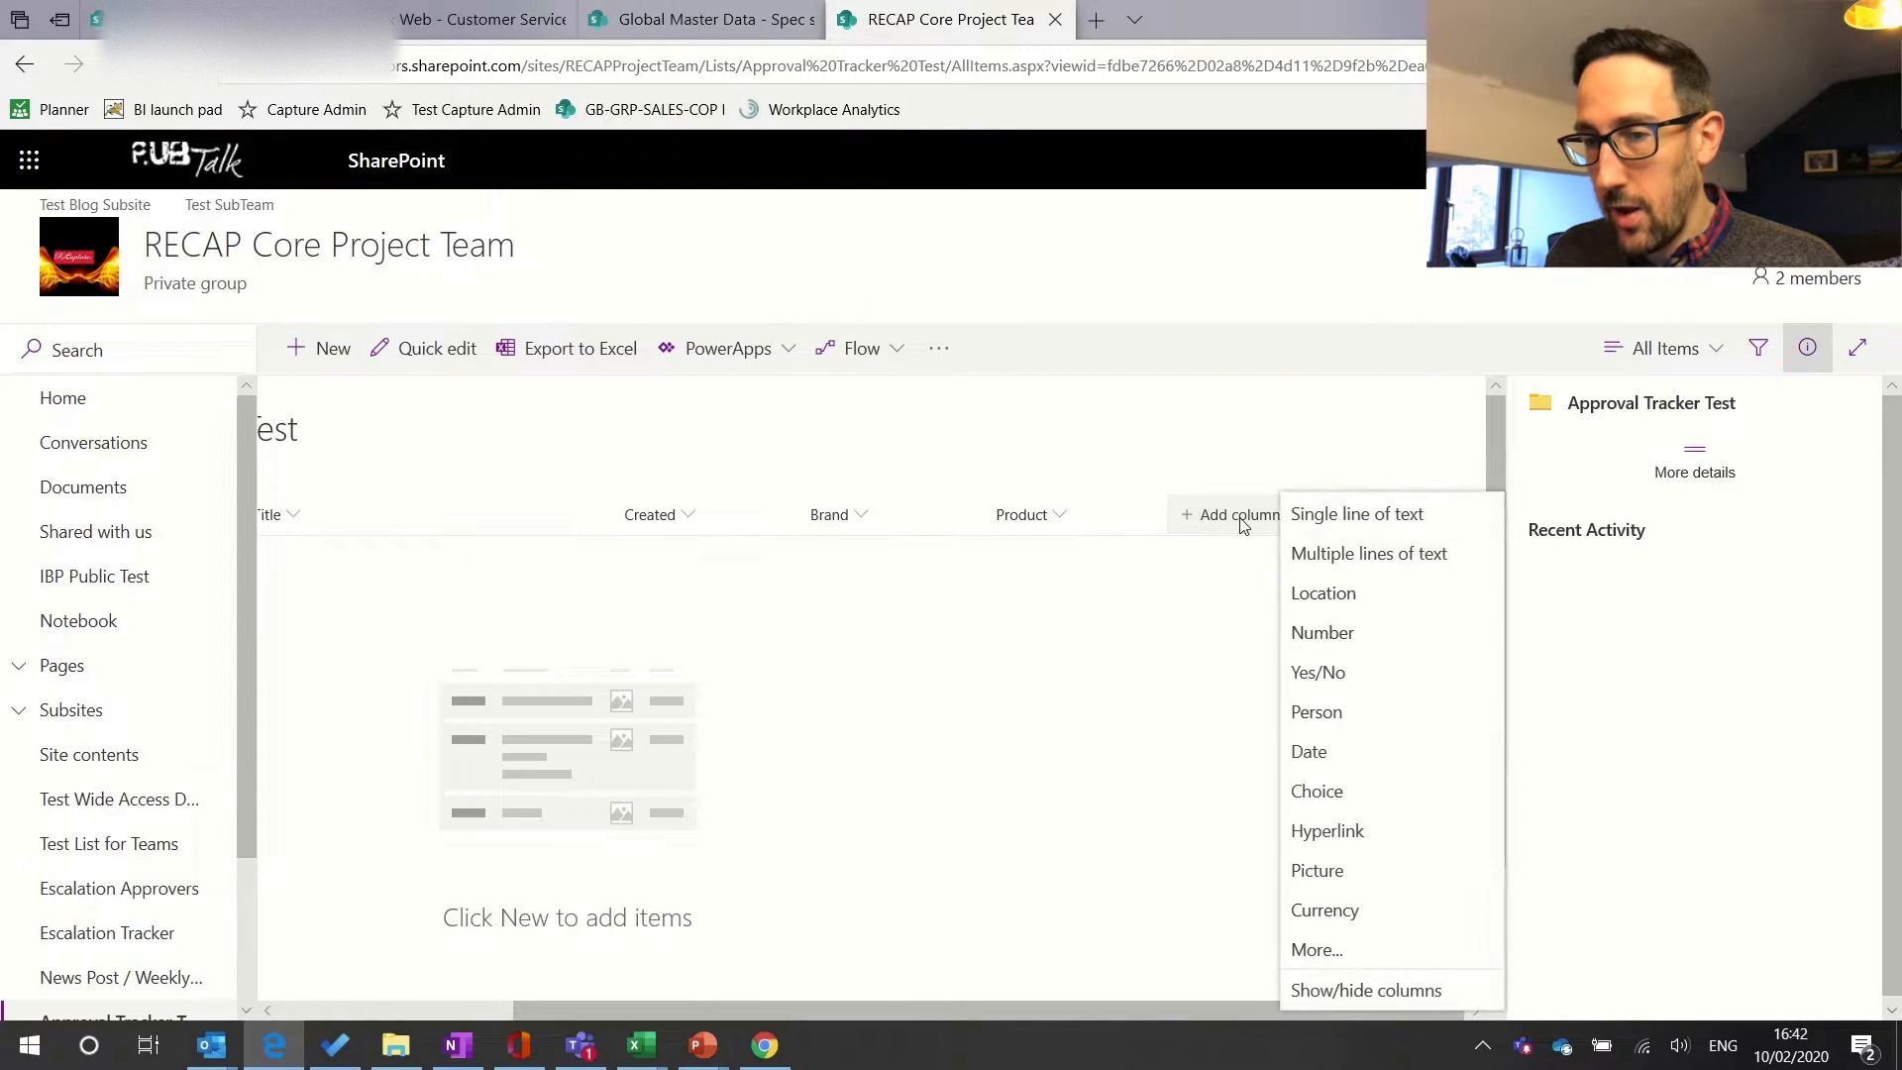
left_click(1333, 517)
type("Volume")
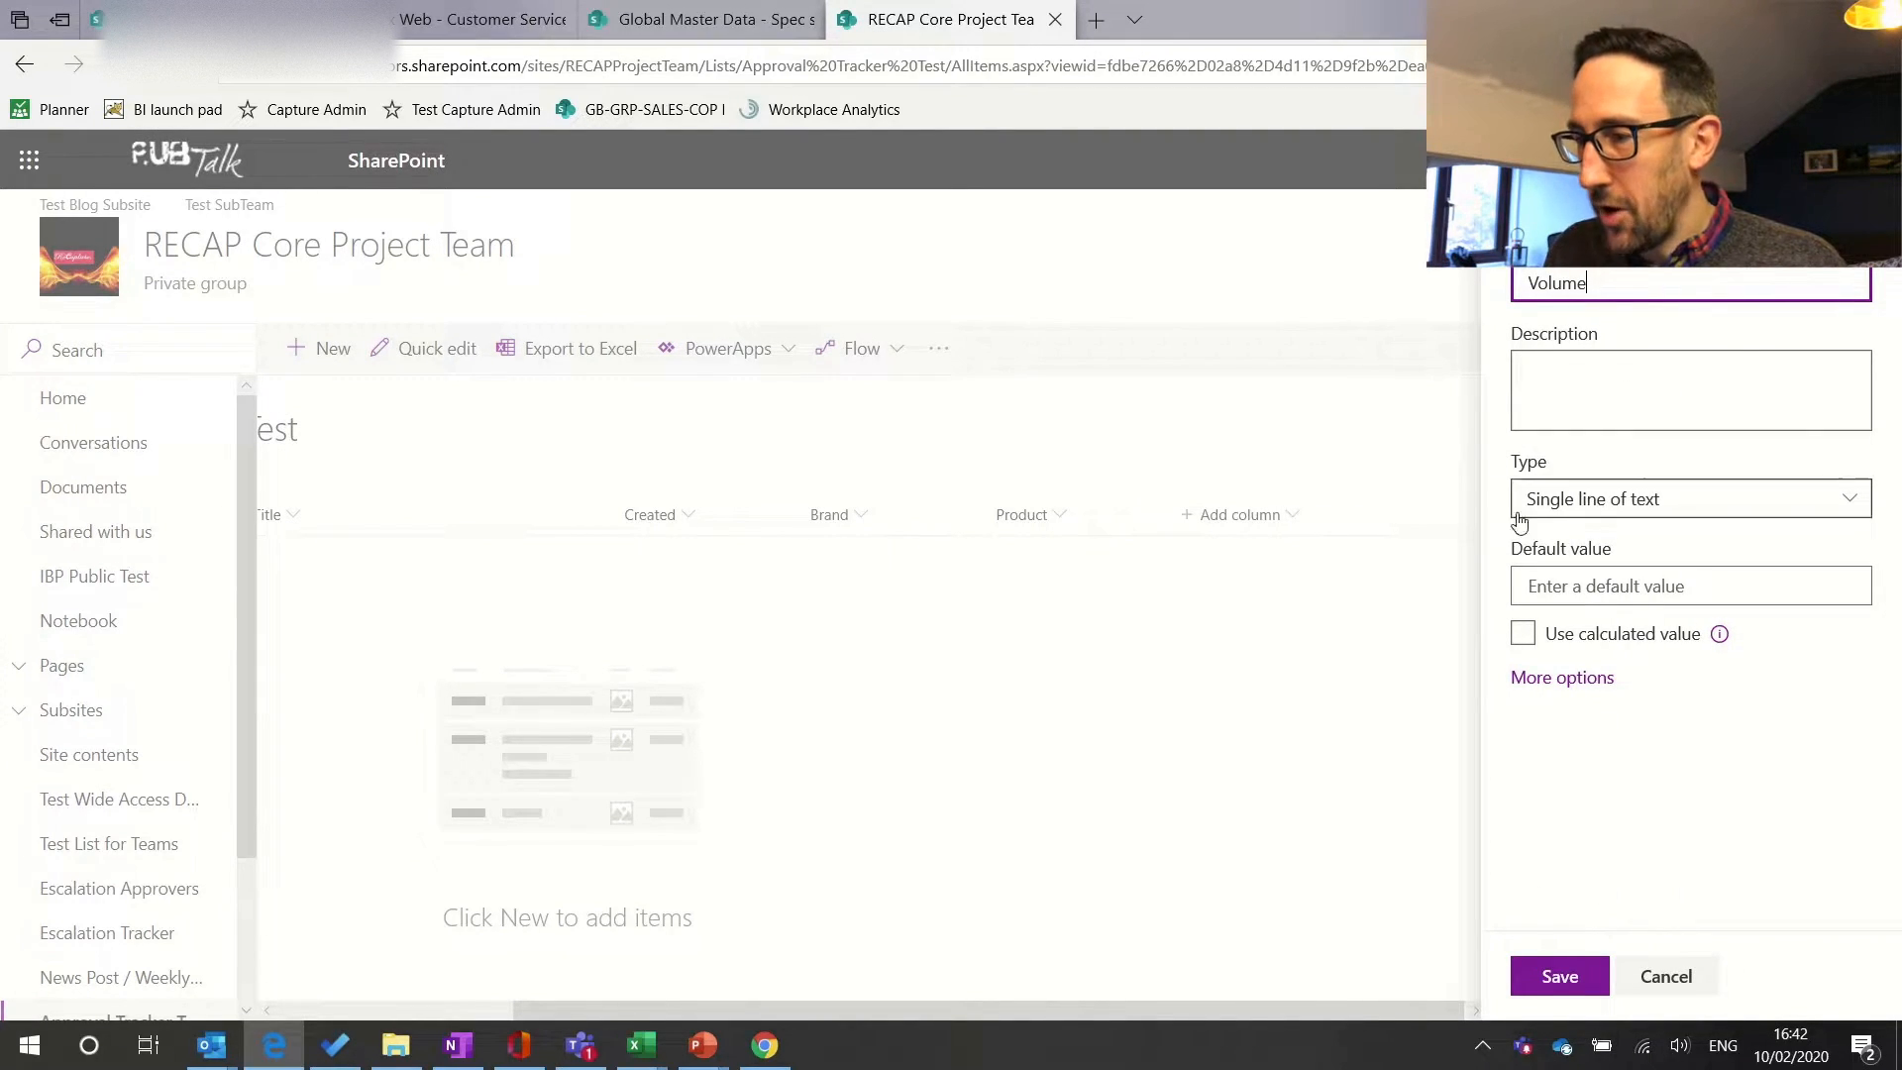
left_click(1561, 977)
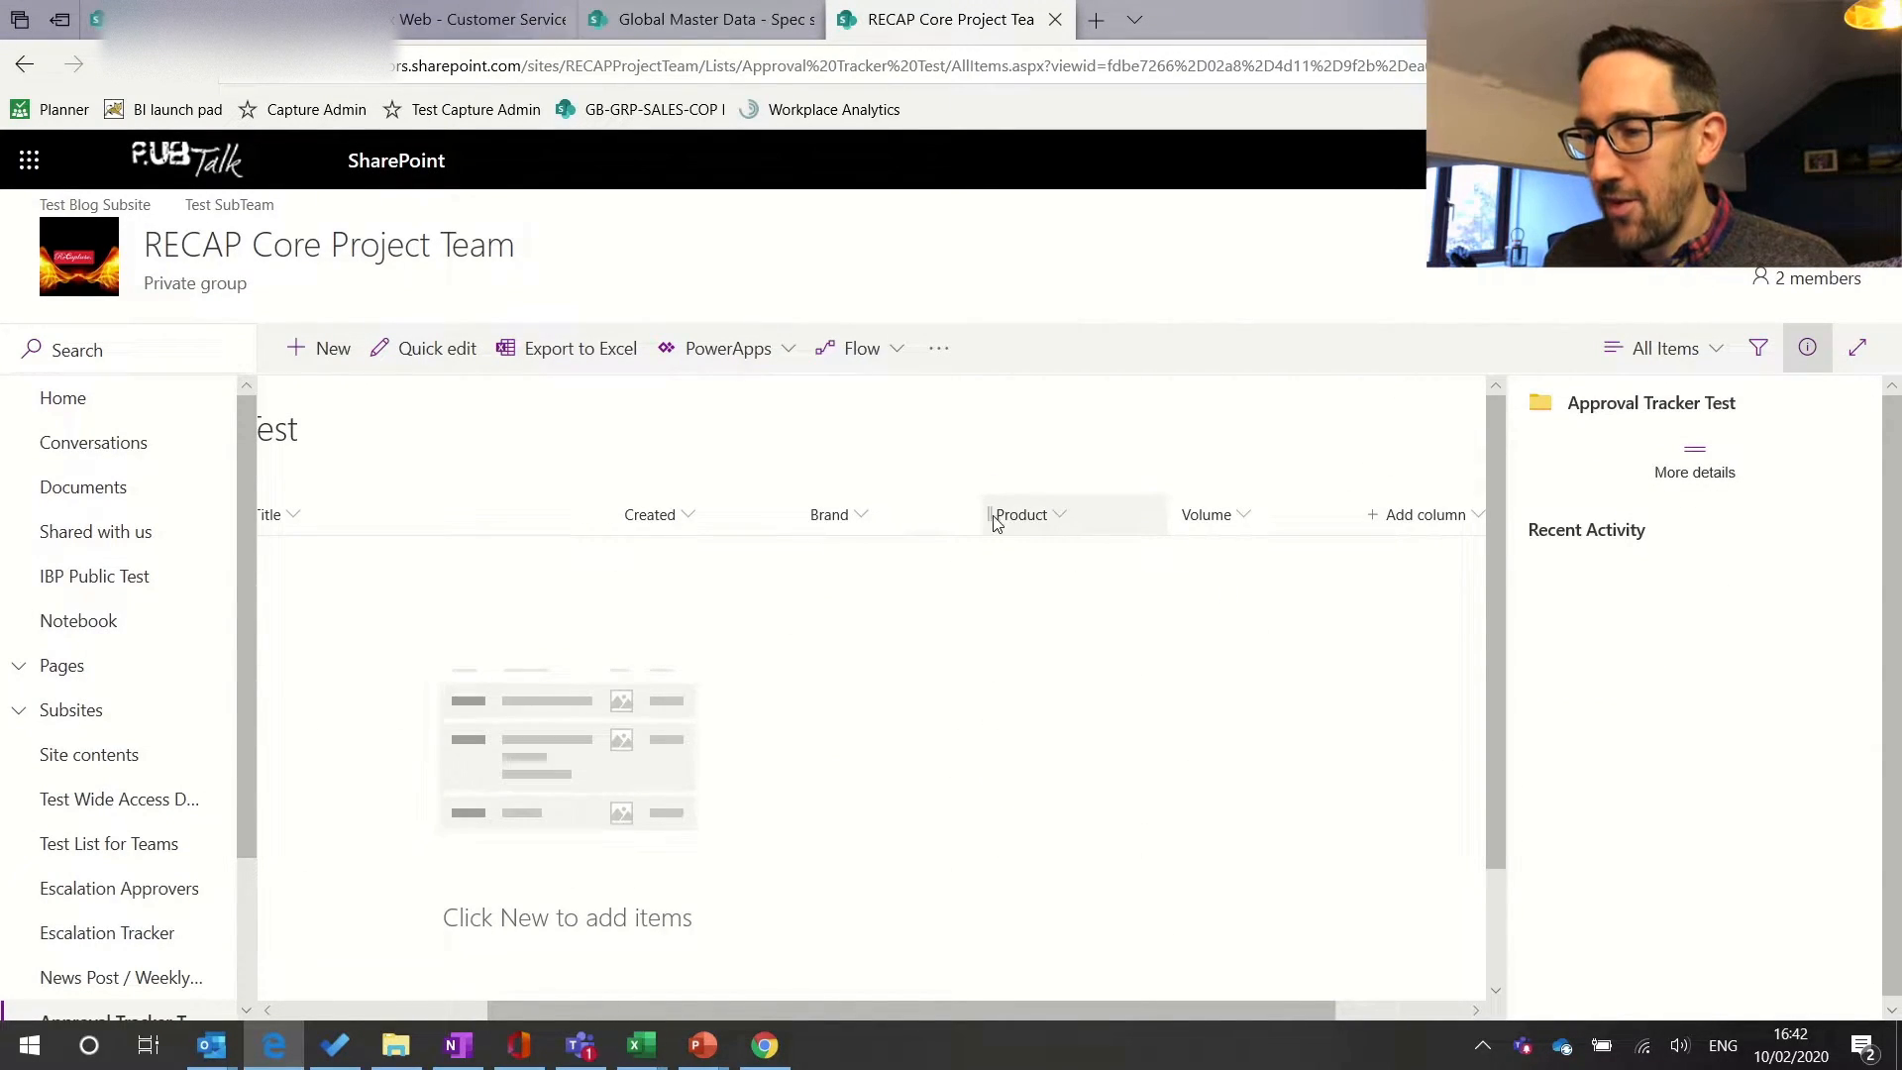
left_click(1242, 517)
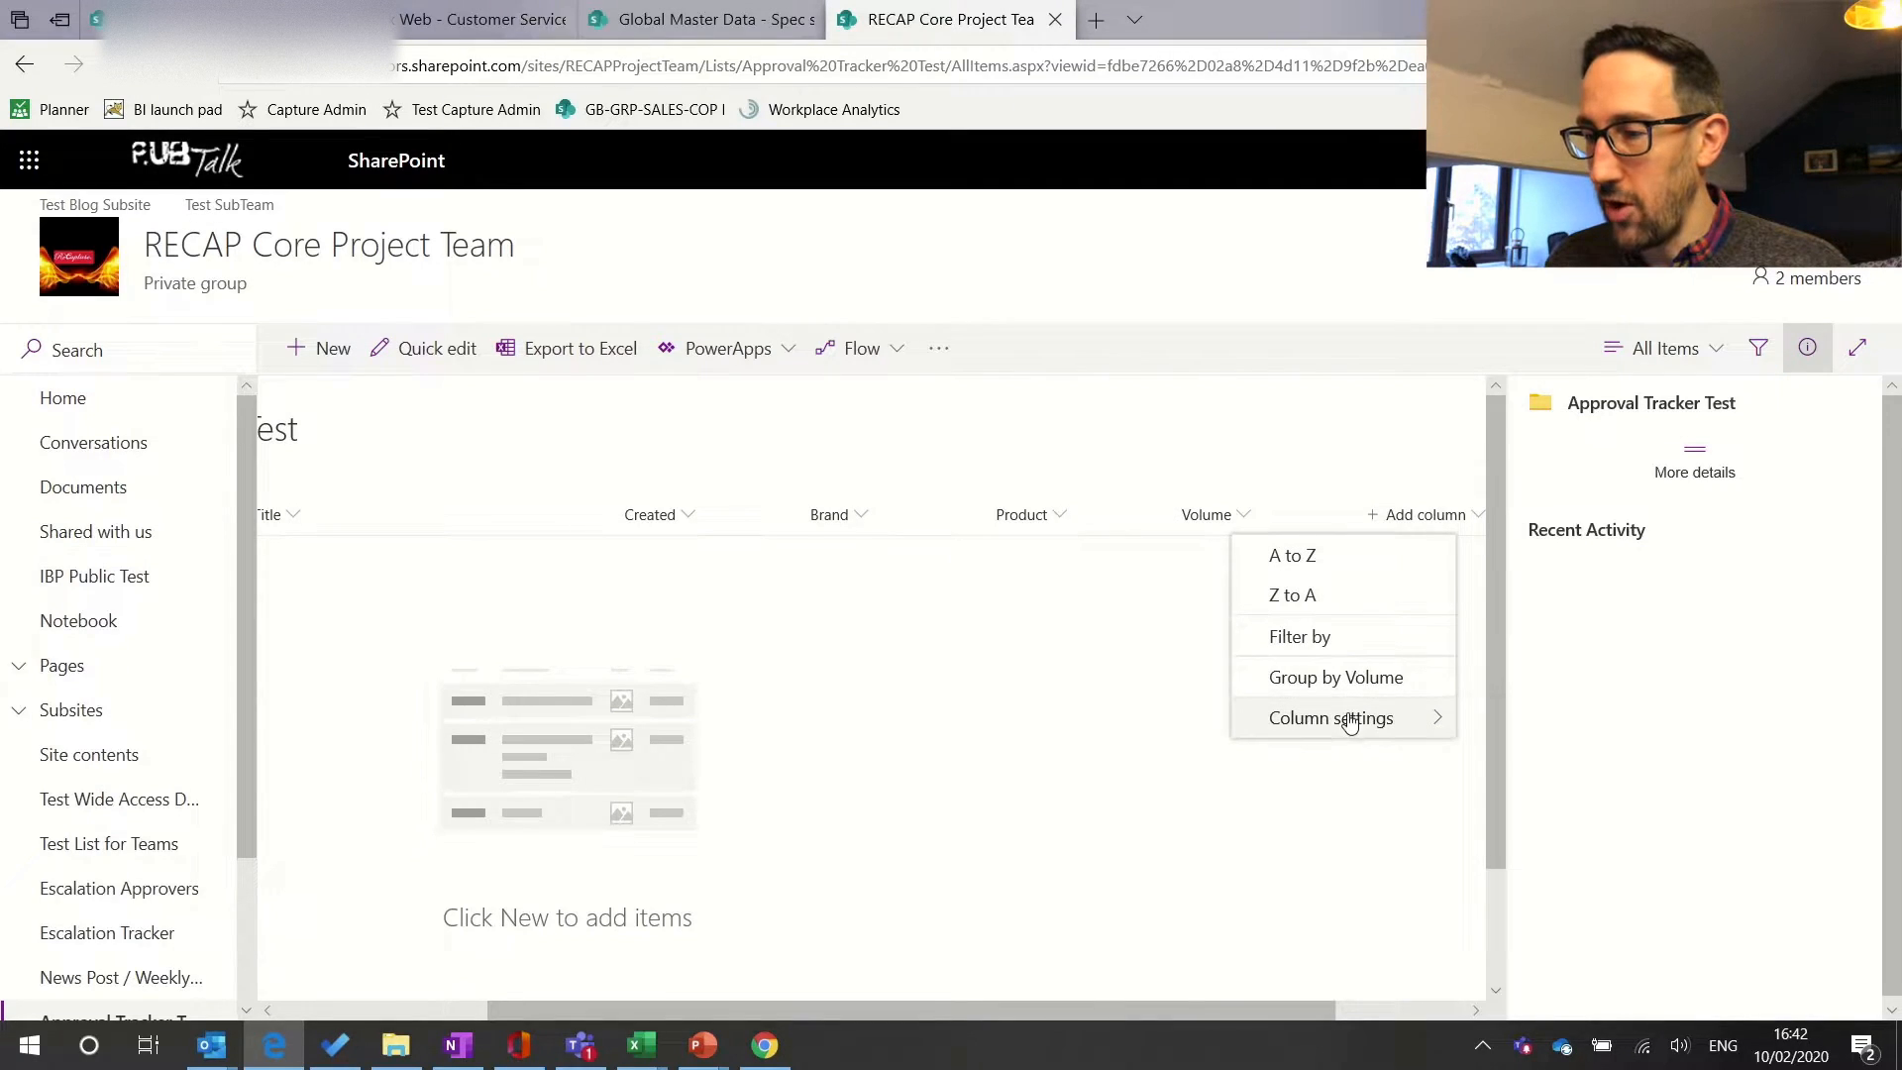
mouse_move(1350, 723)
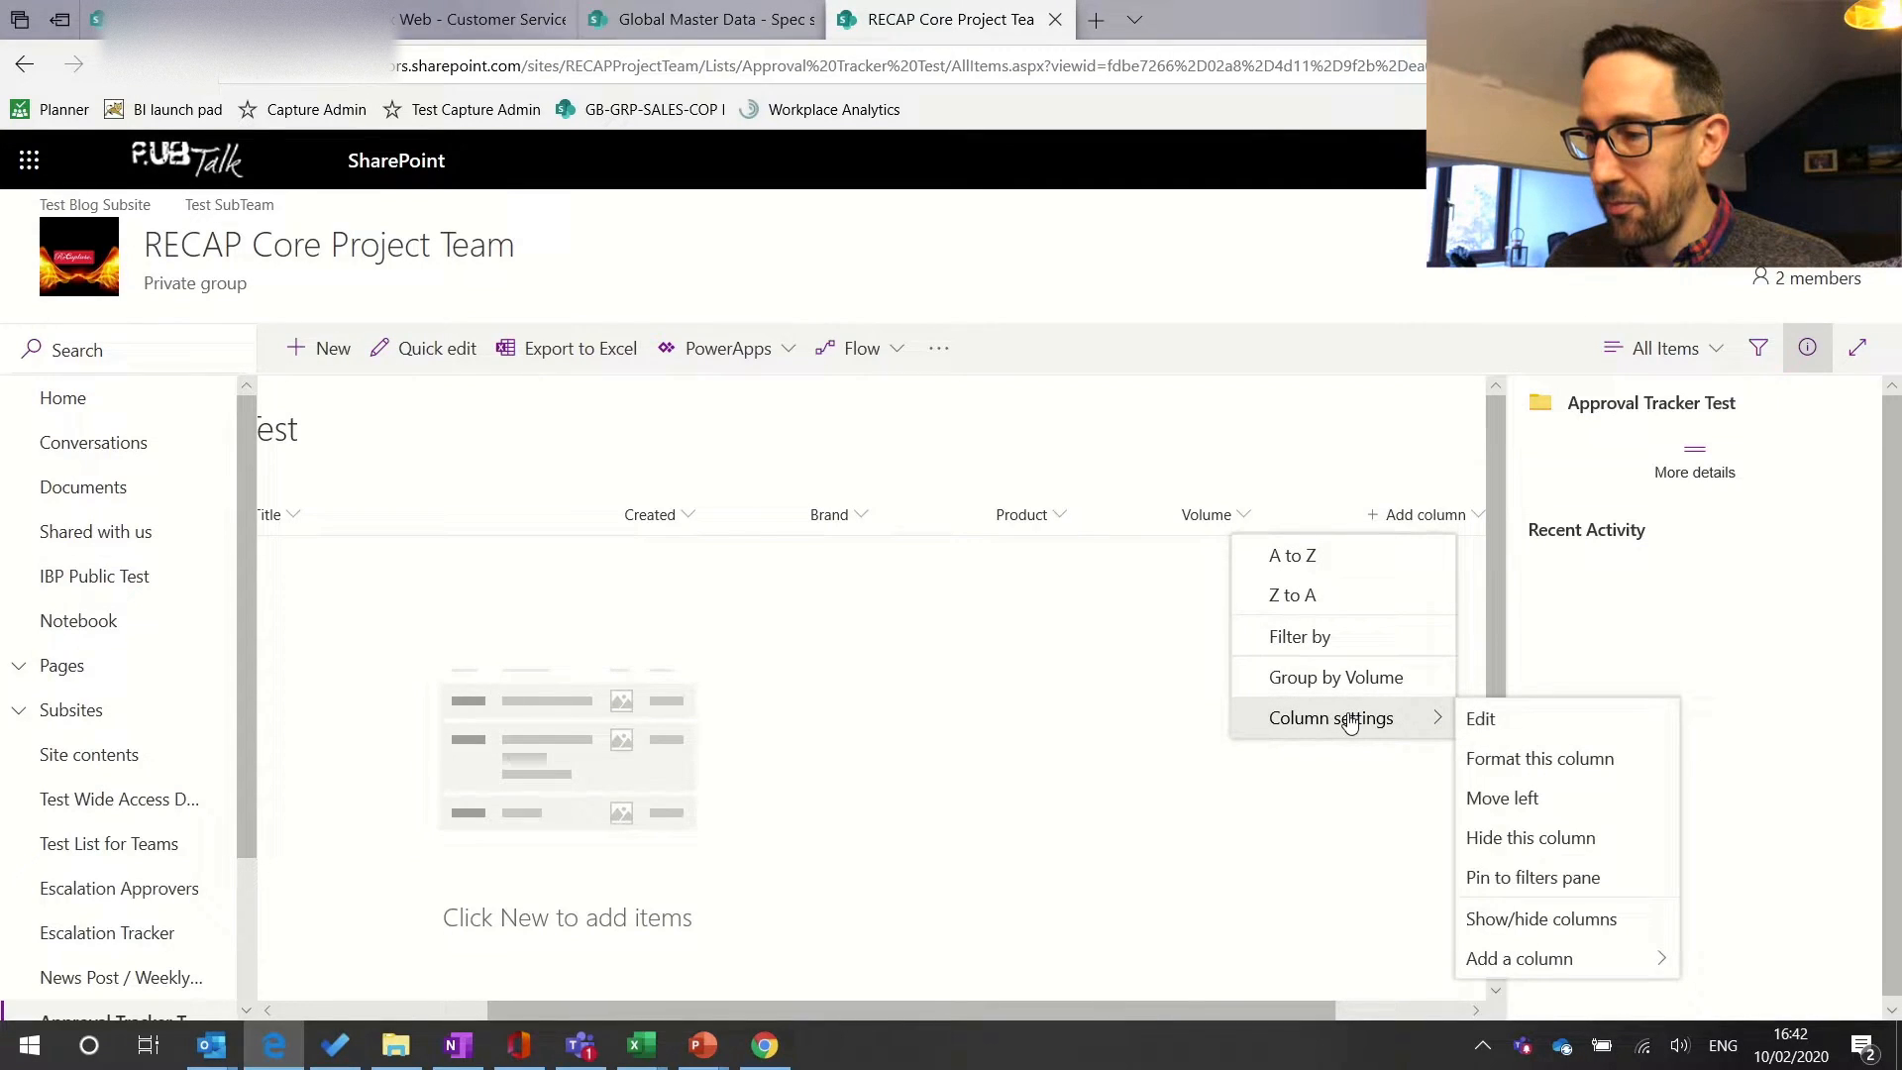
left_click(1436, 532)
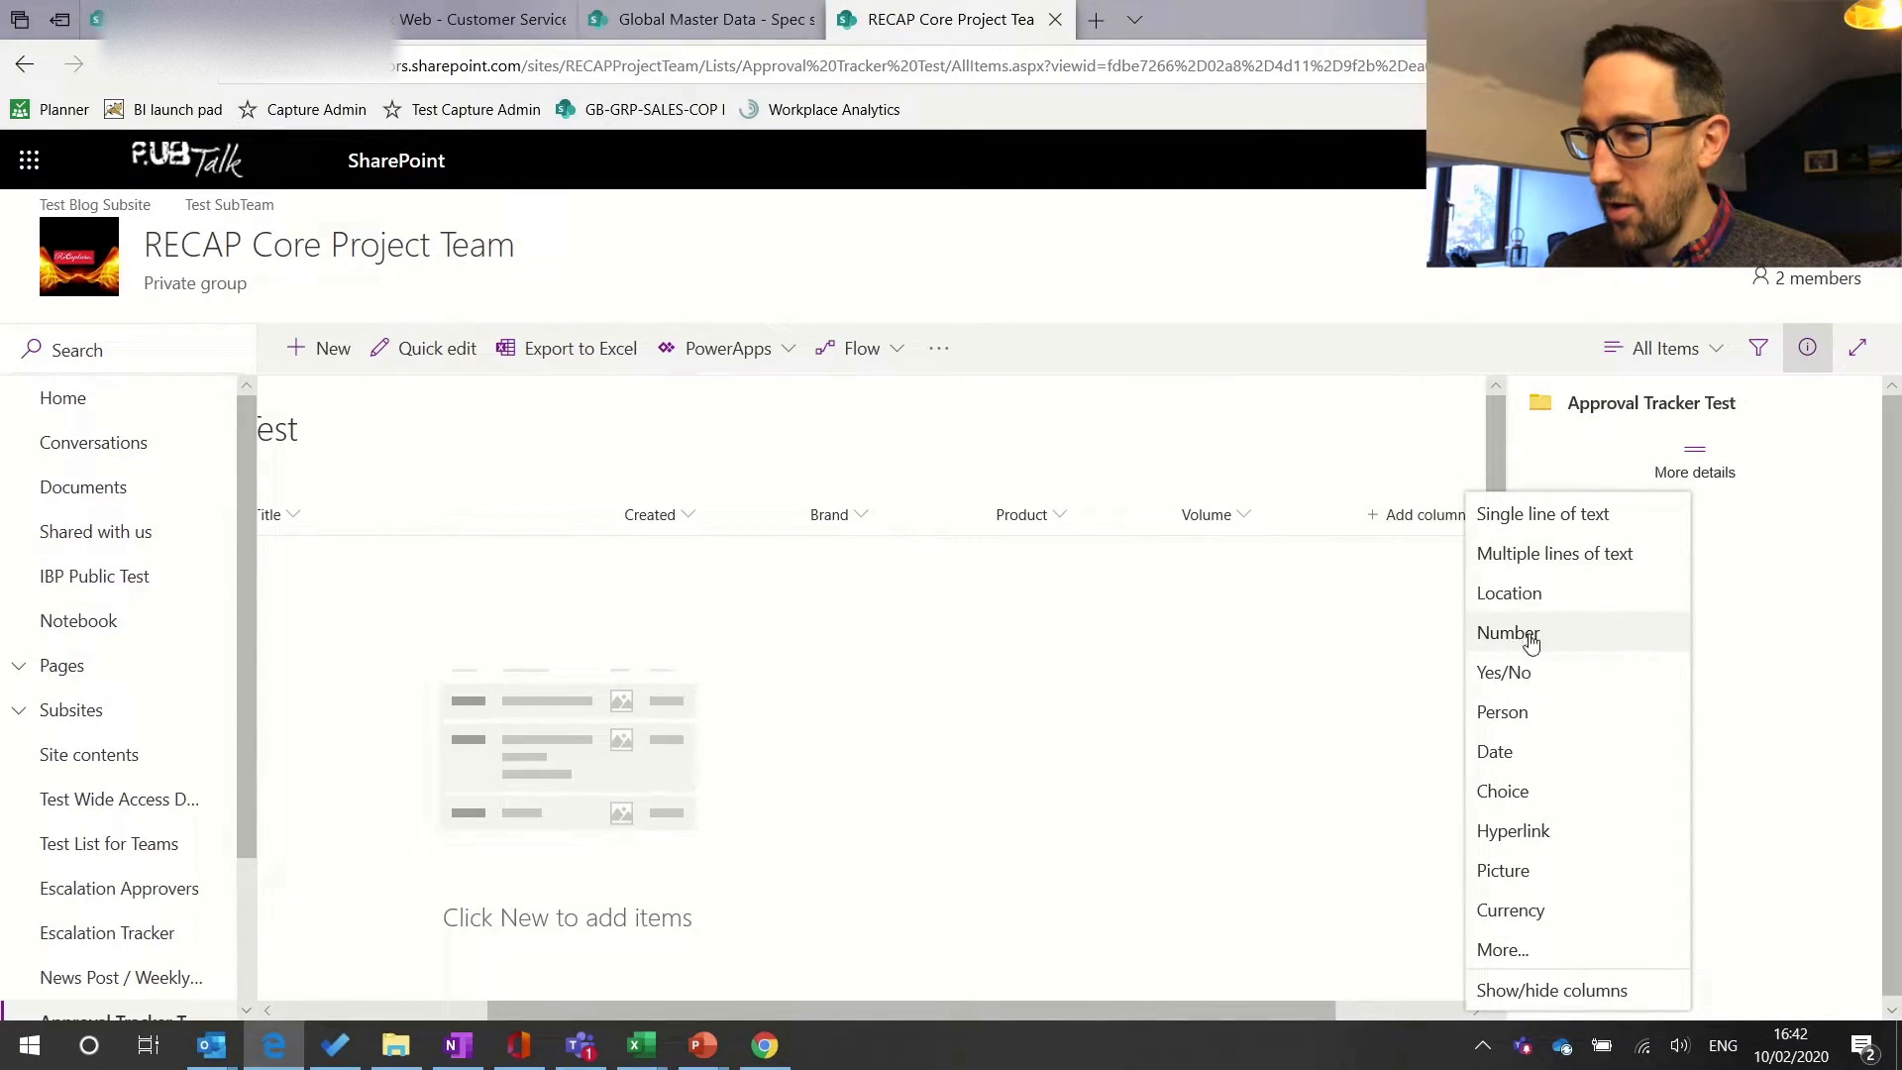
left_click(1212, 672)
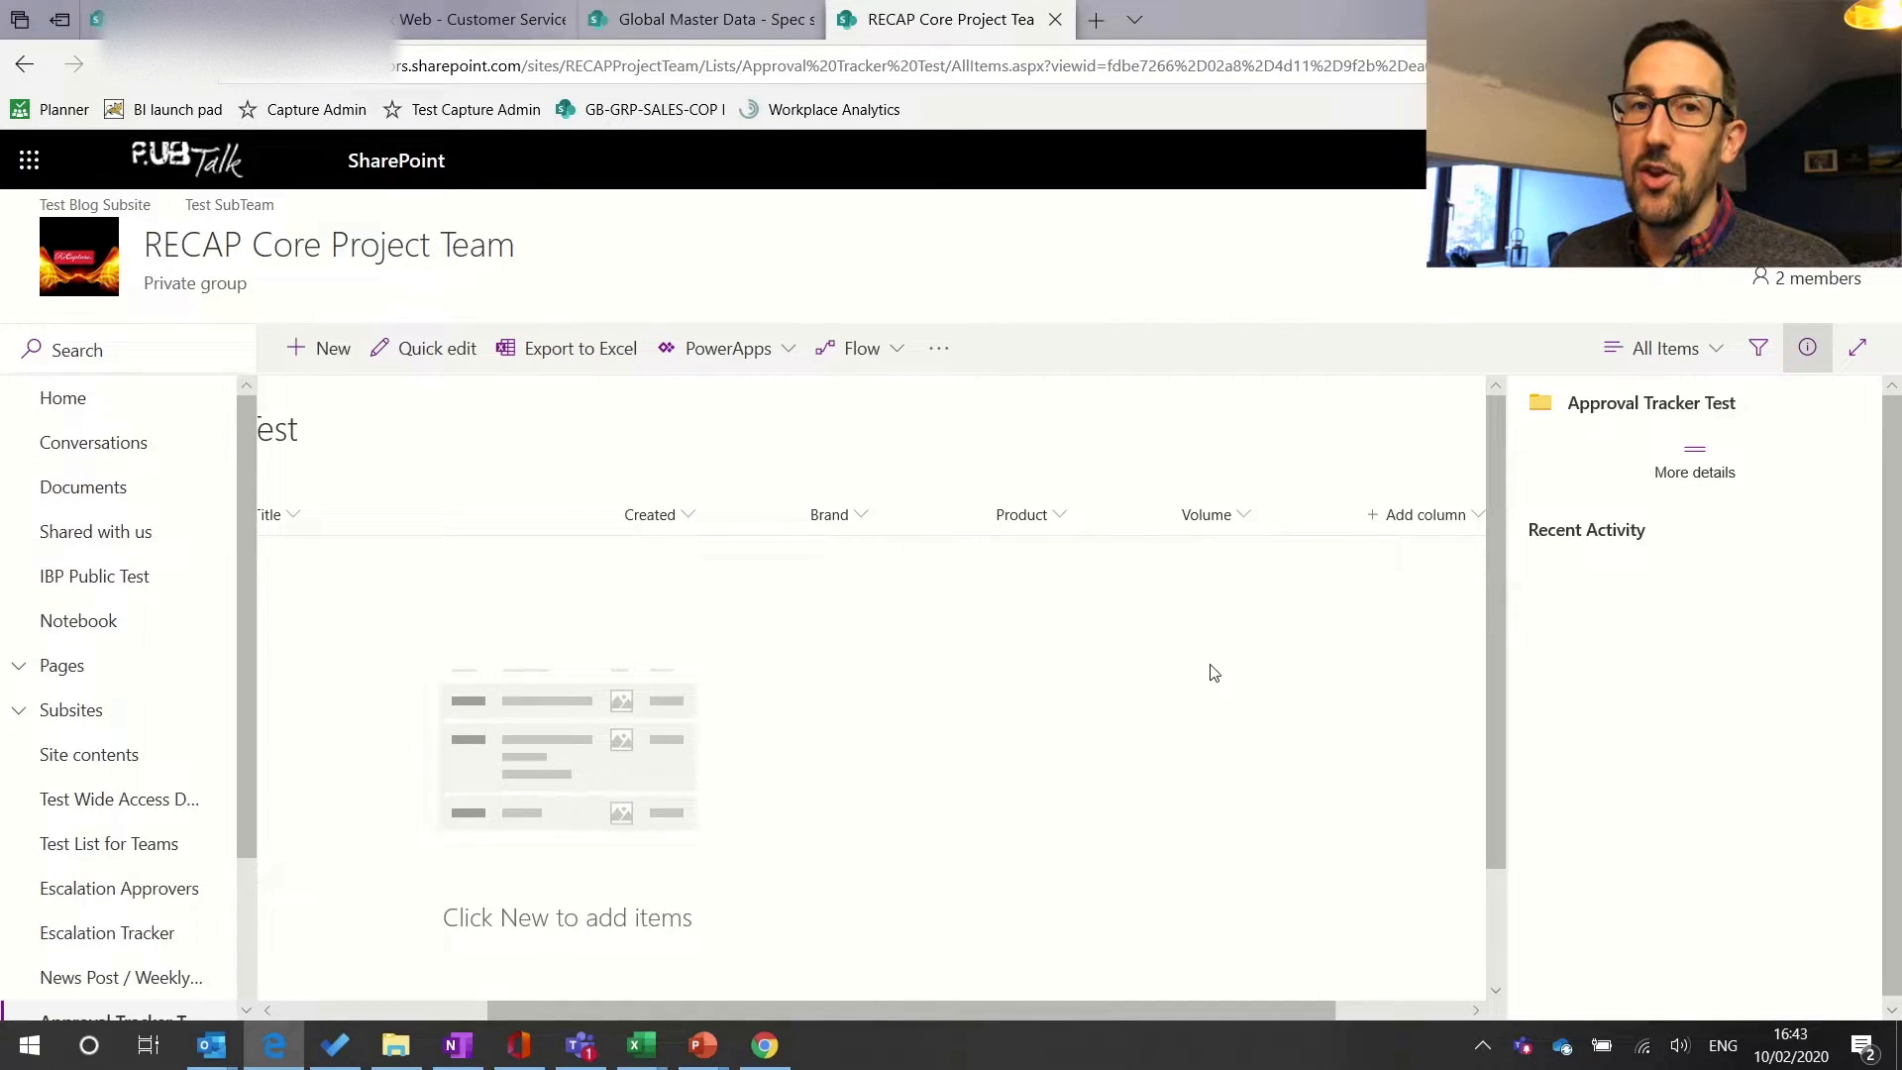
left_click(1238, 514)
left_click(1241, 462)
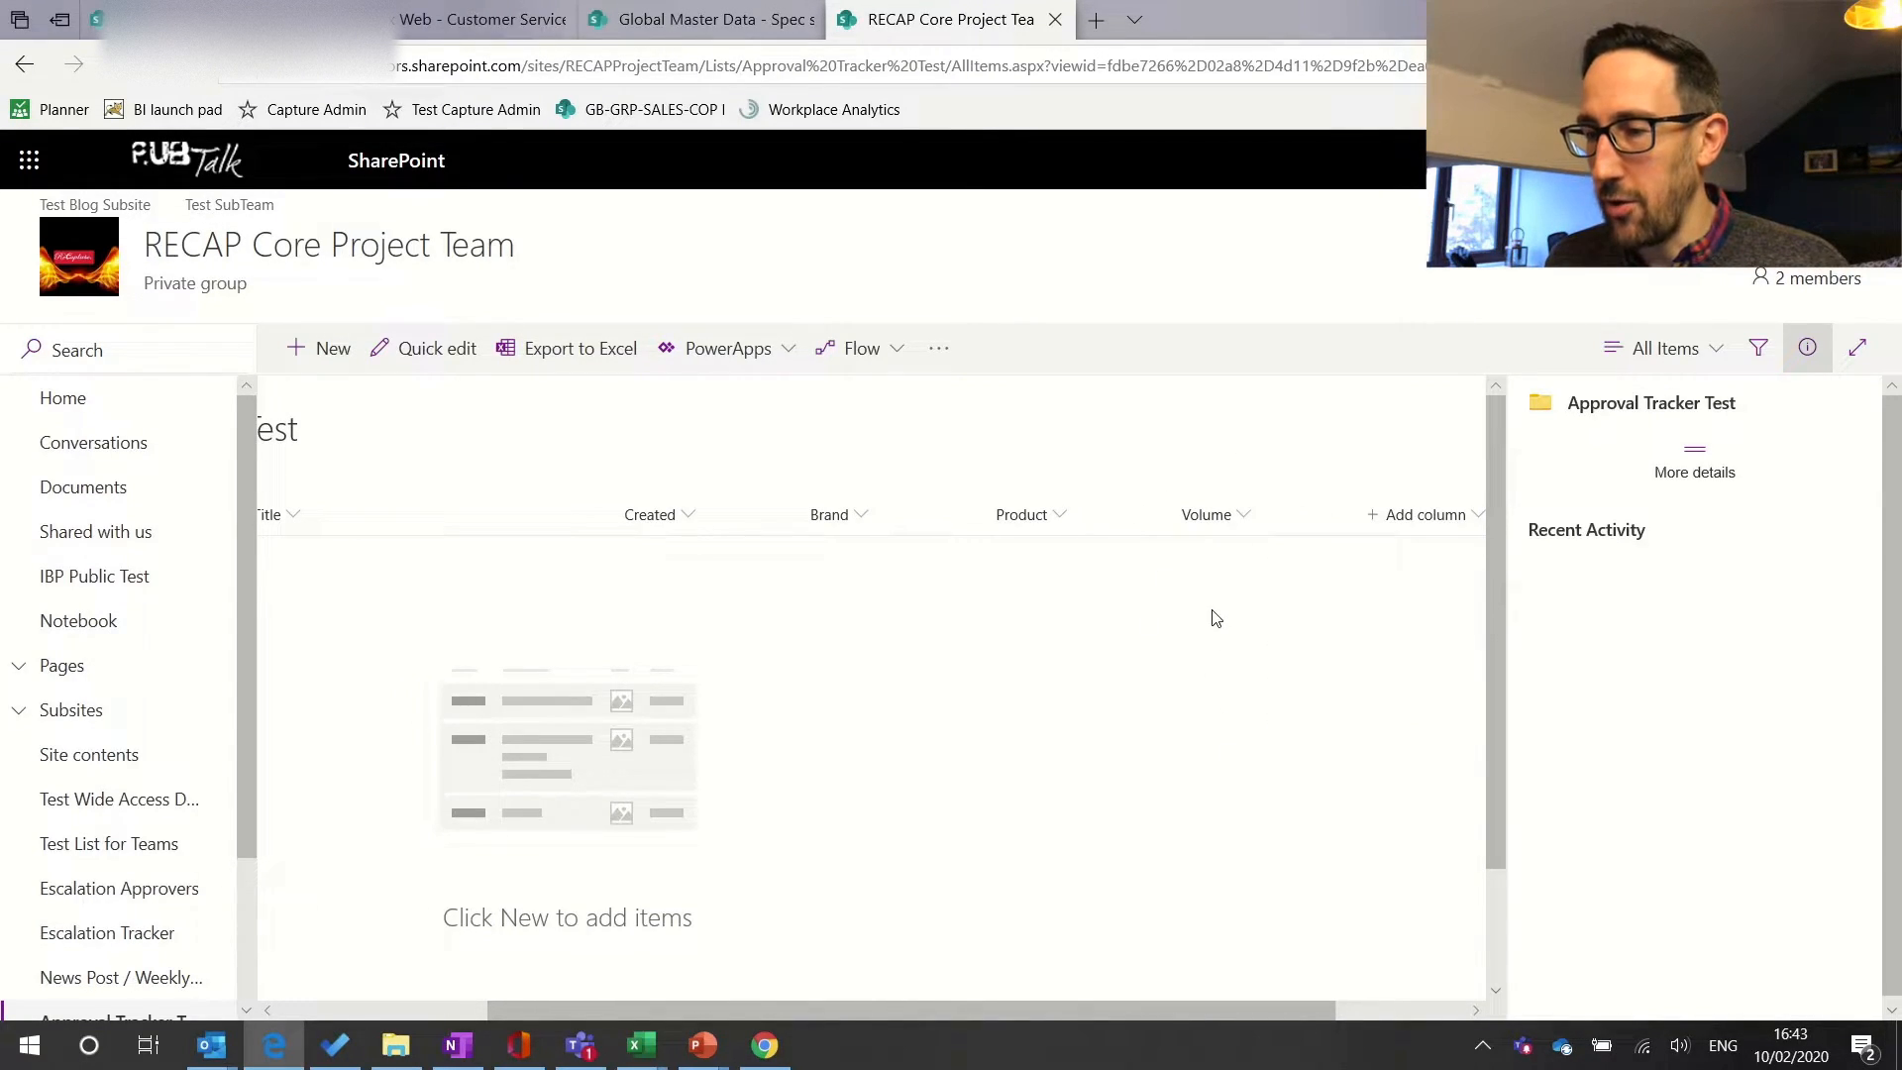
- Check the workbook's remaining categories in Teams and add a single line of text column named "Progress" to the SharePoint list
key("alt+Tab")
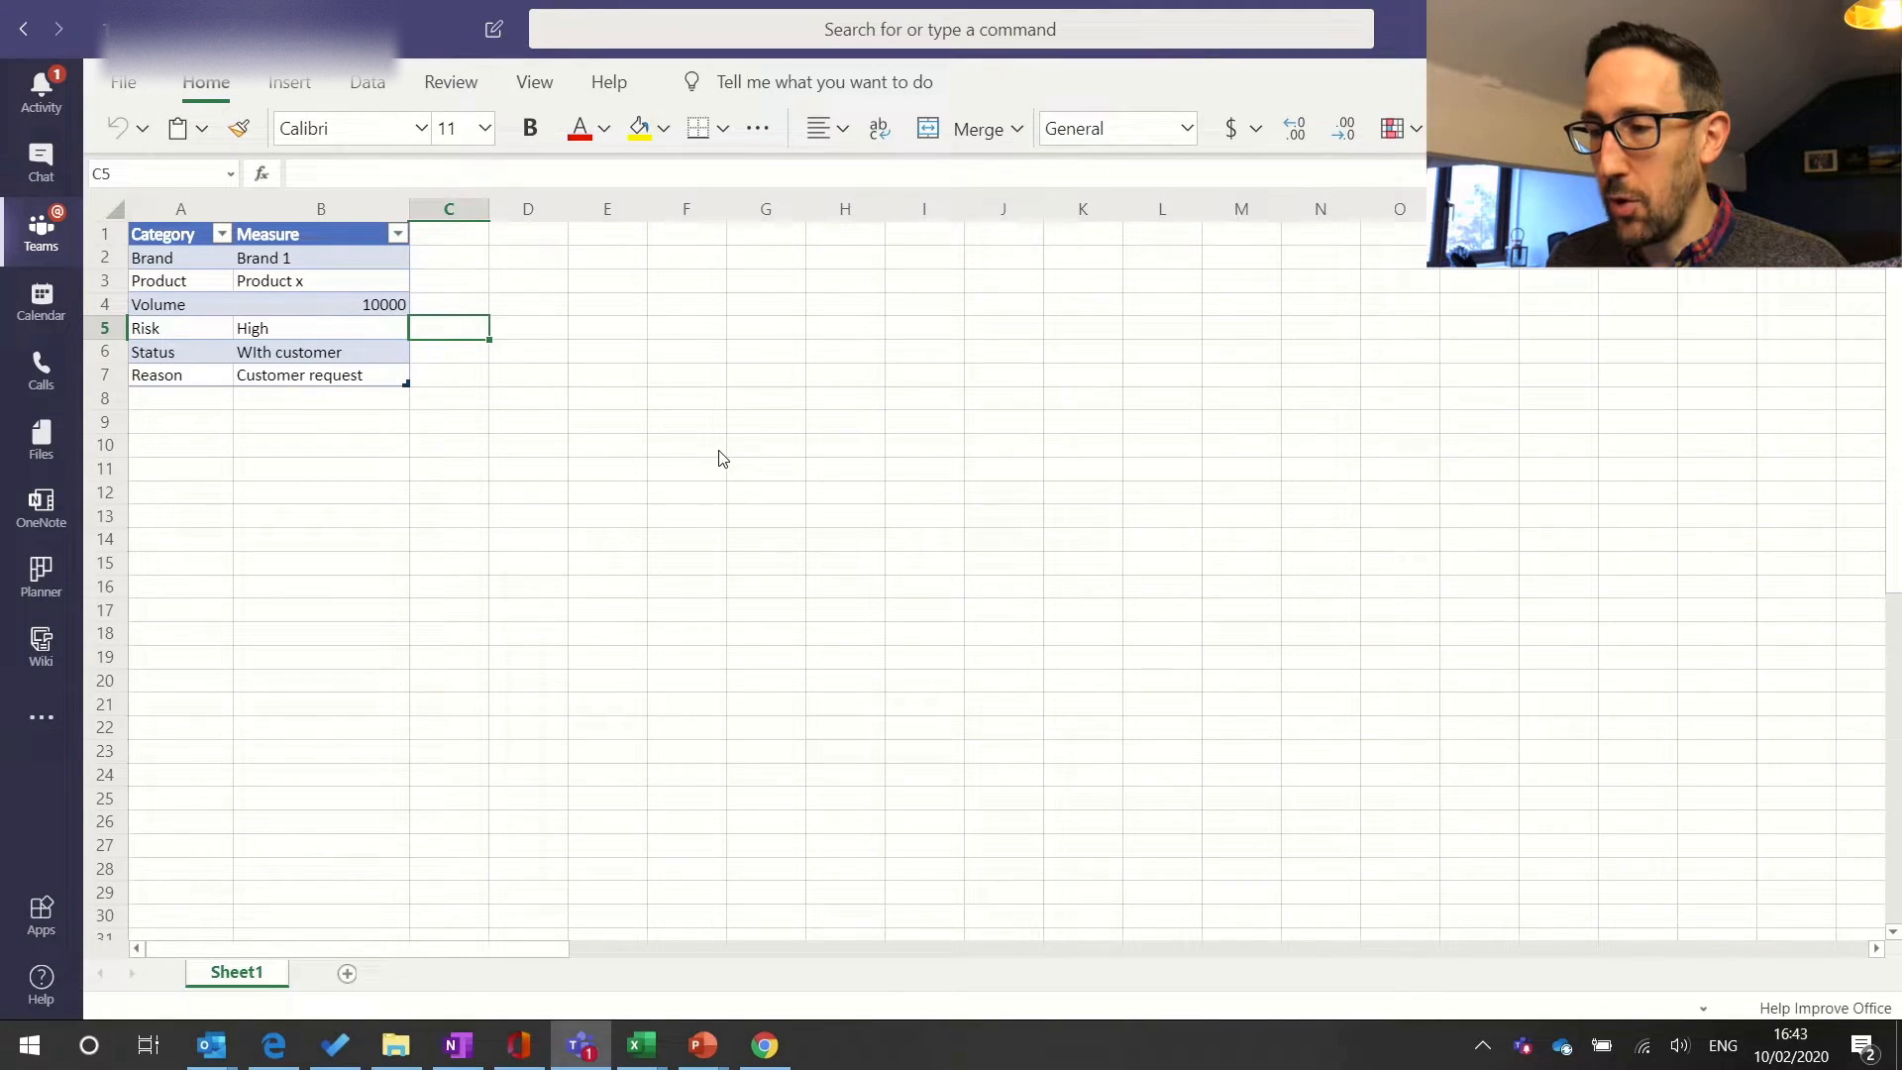
key("alt+Tab")
left_click(1411, 516)
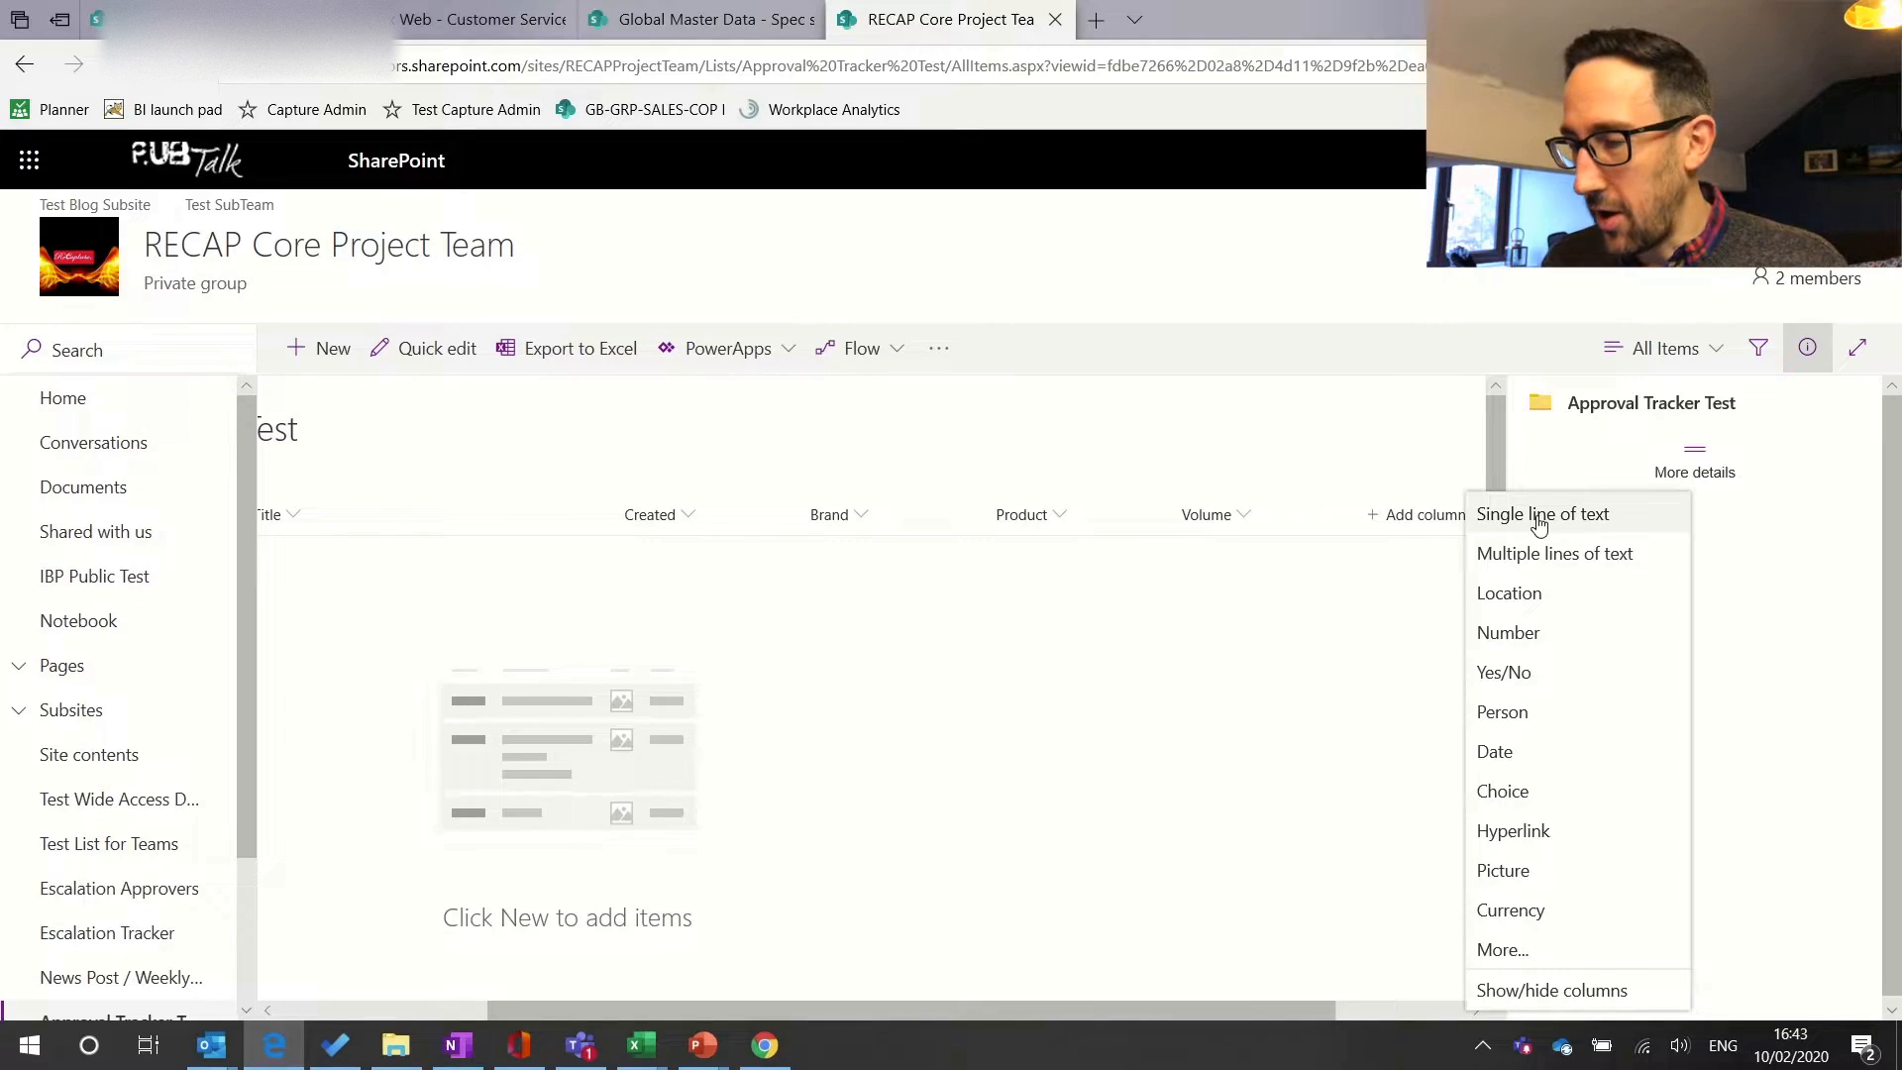
left_click(1538, 515)
type("Progress")
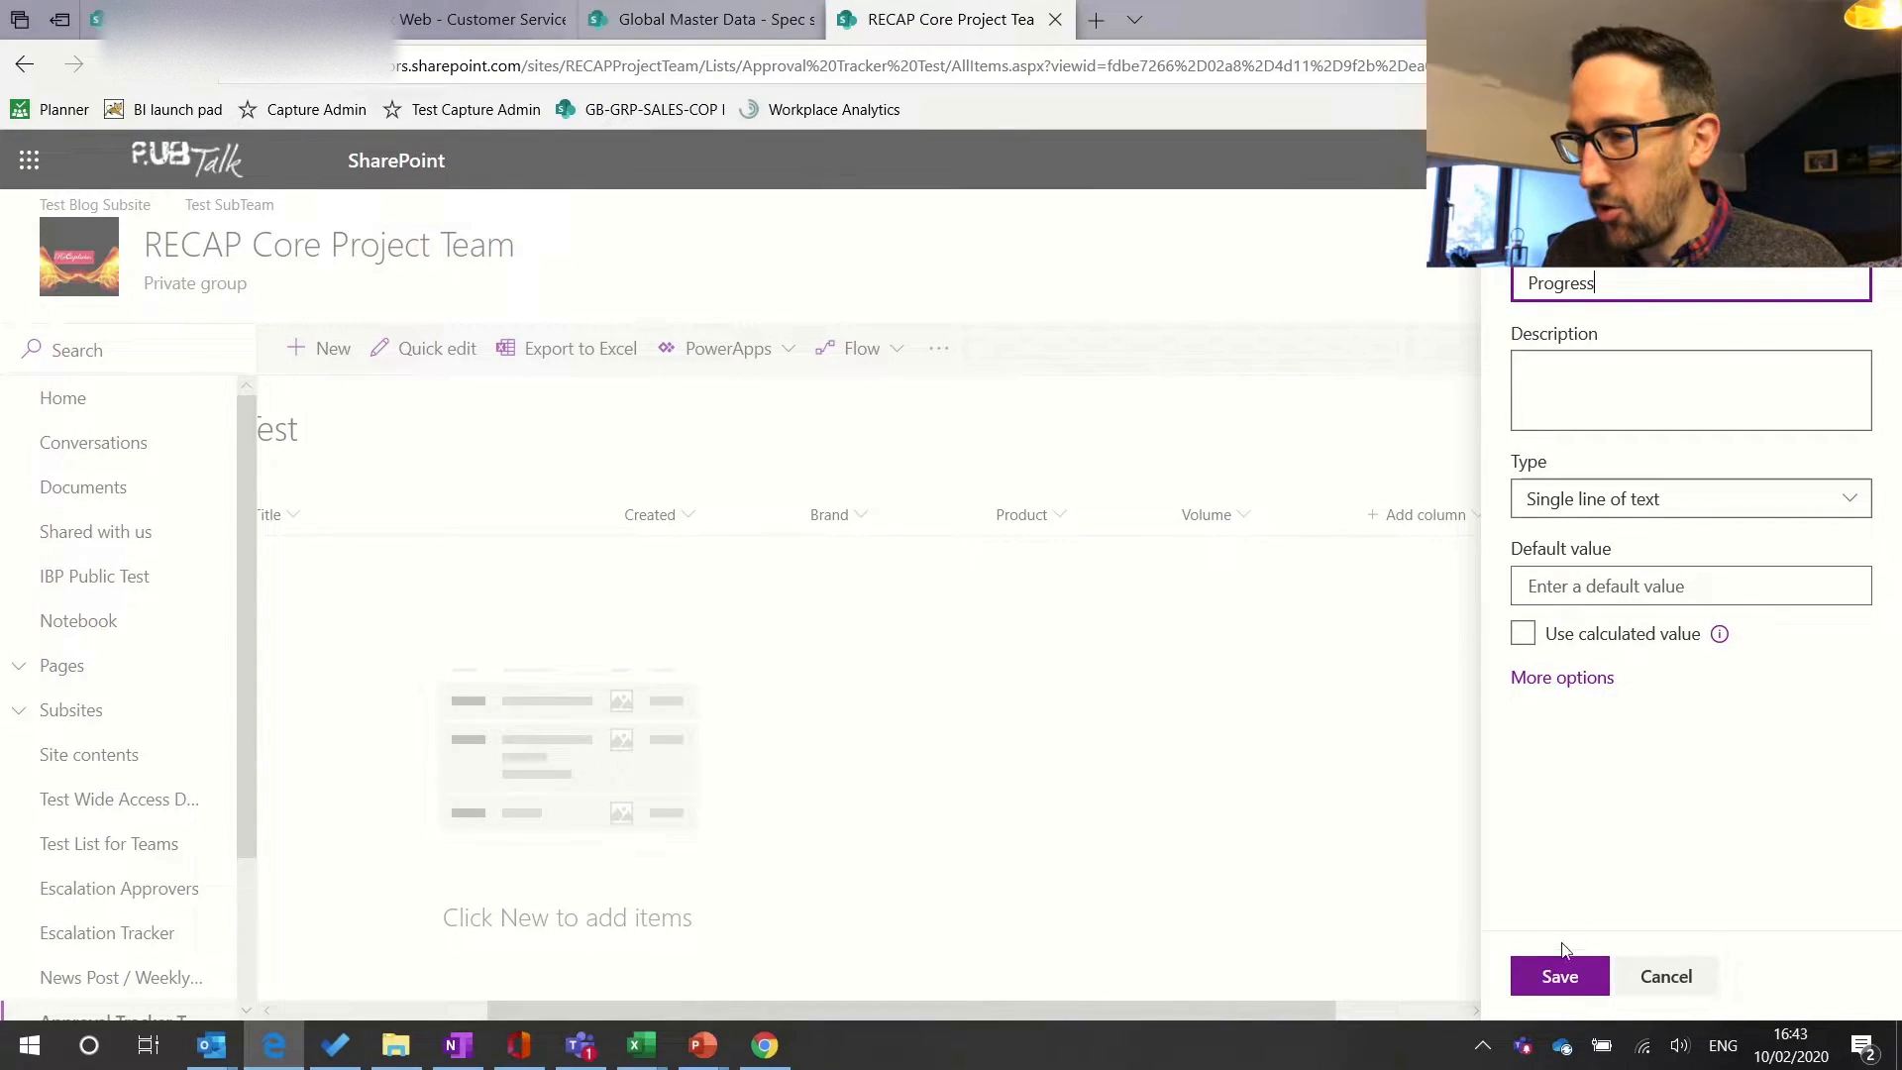
left_click(1560, 975)
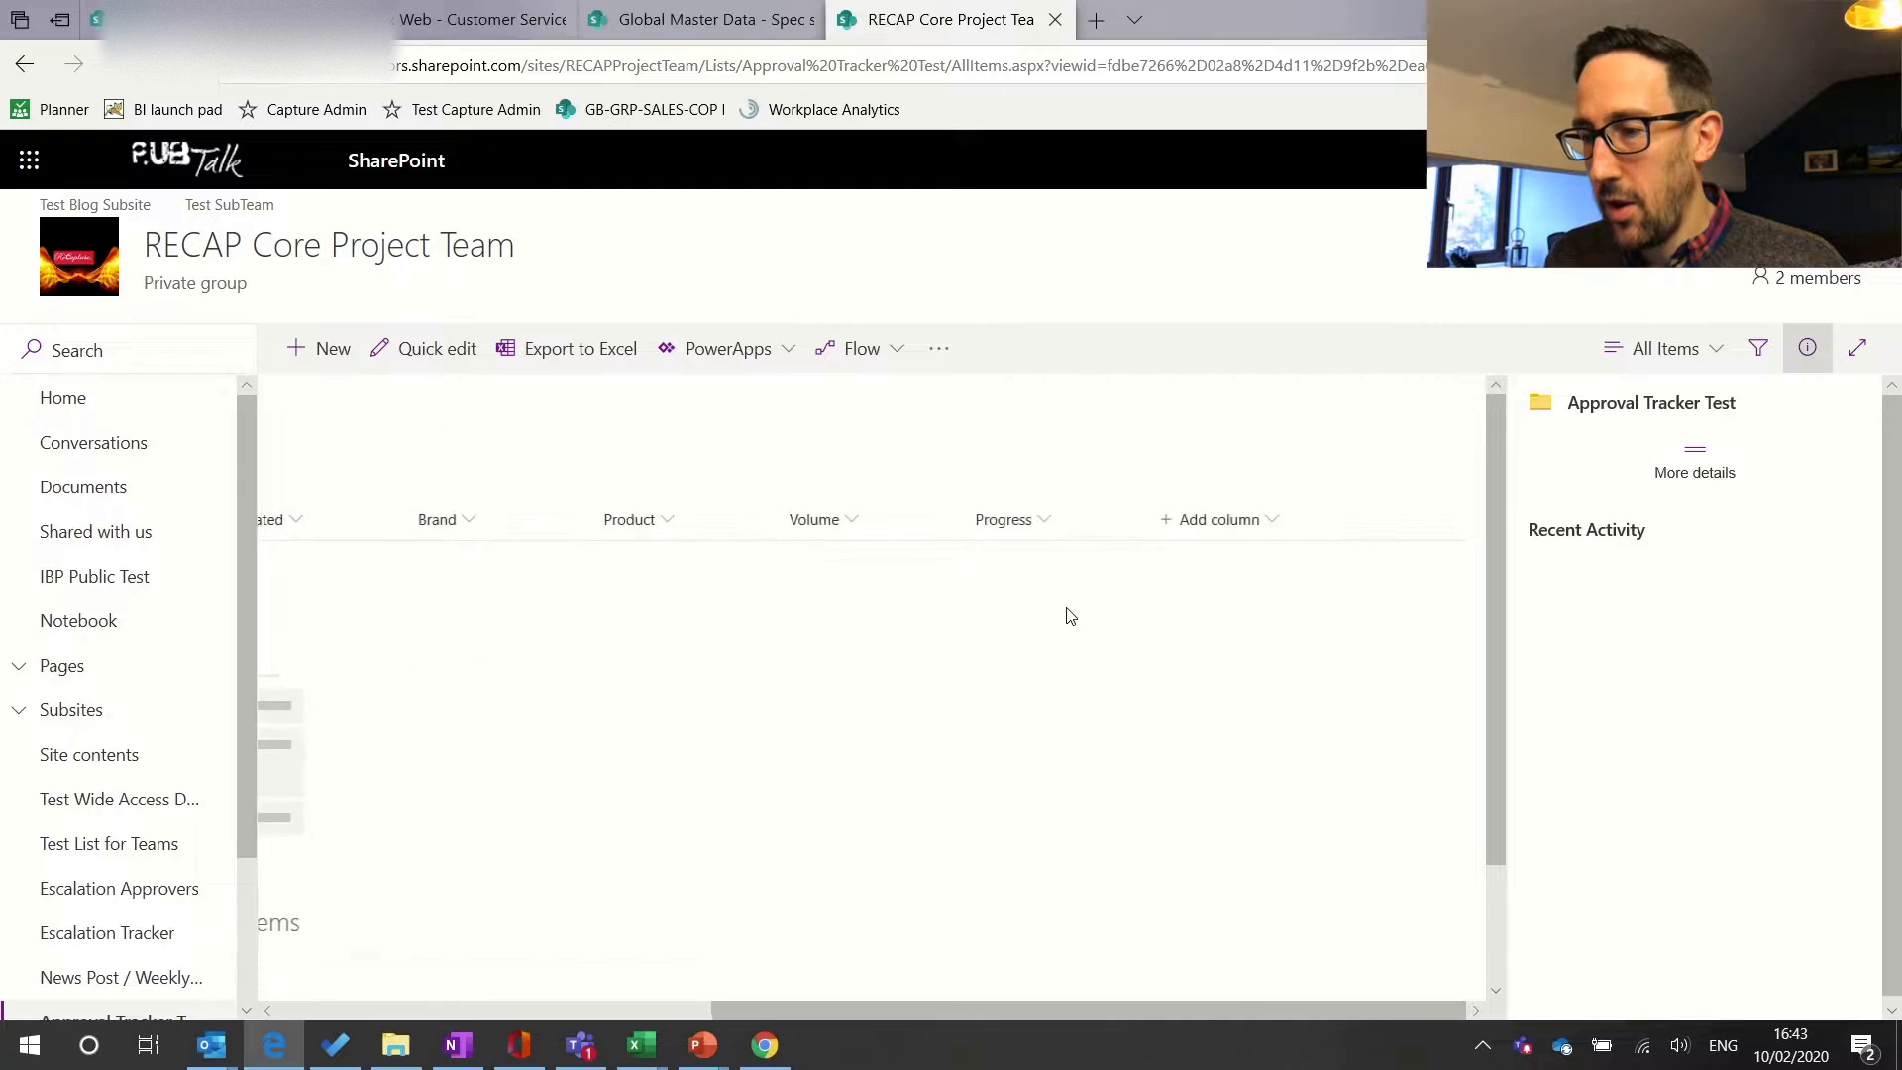
- Save the current view of the Approval Tracker Test list as All Items
left_click(1664, 350)
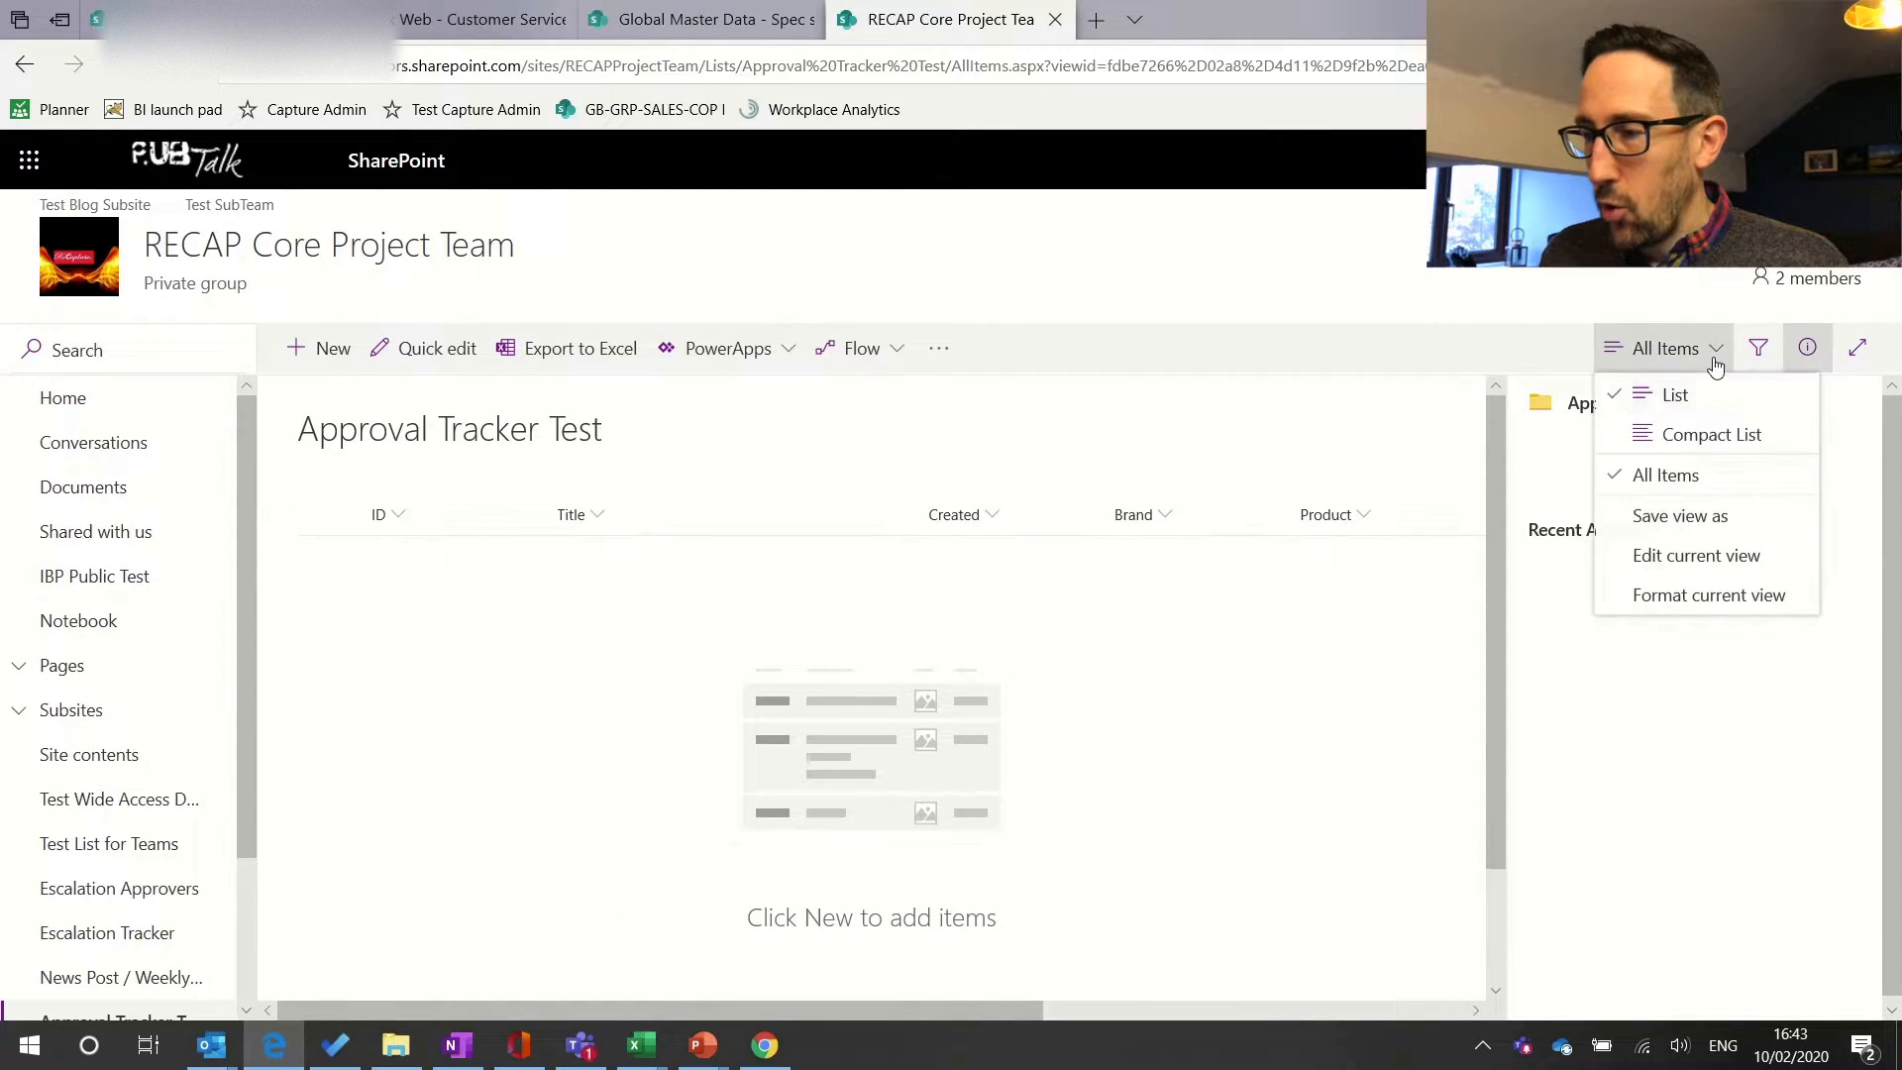
left_click(1673, 514)
left_click(935, 672)
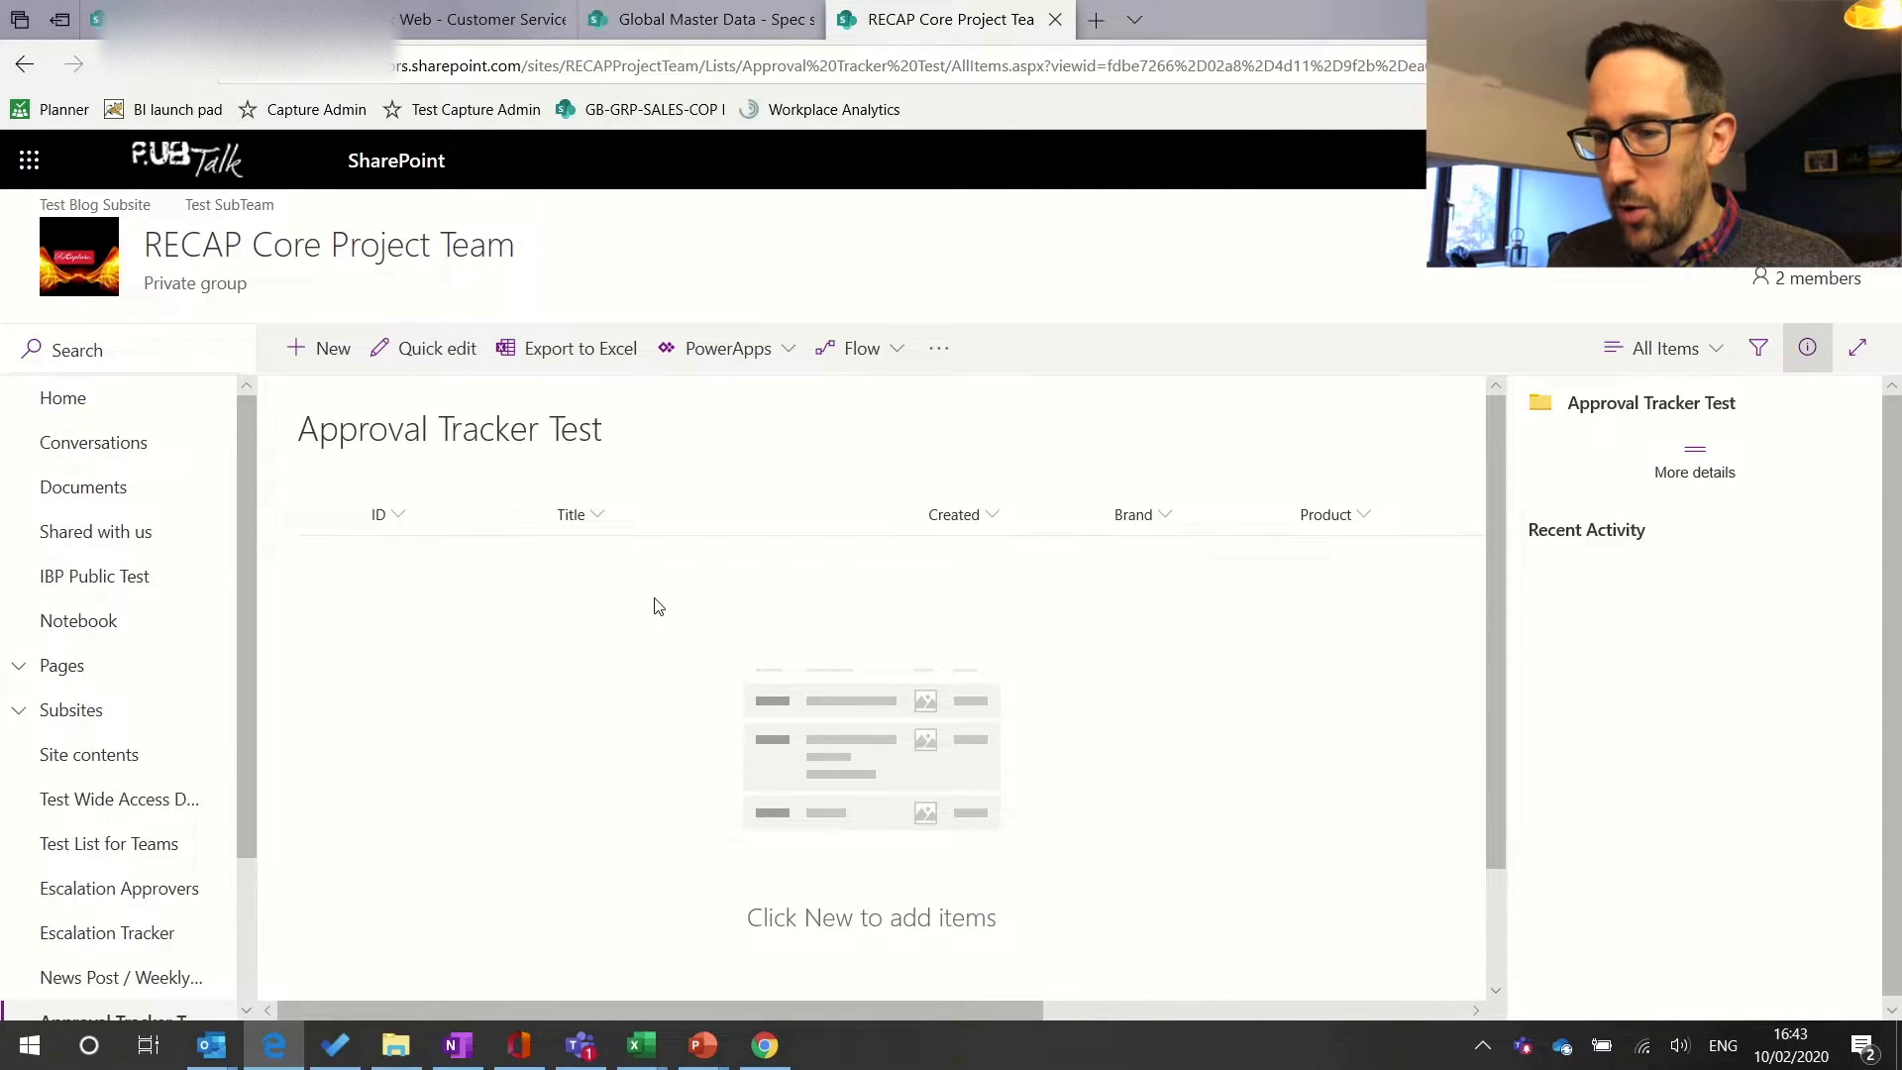
- In Teams, add the Approval Tracker Test SharePoint list as a tab in the Testing channel and place it directly after Files
key("alt+Tab")
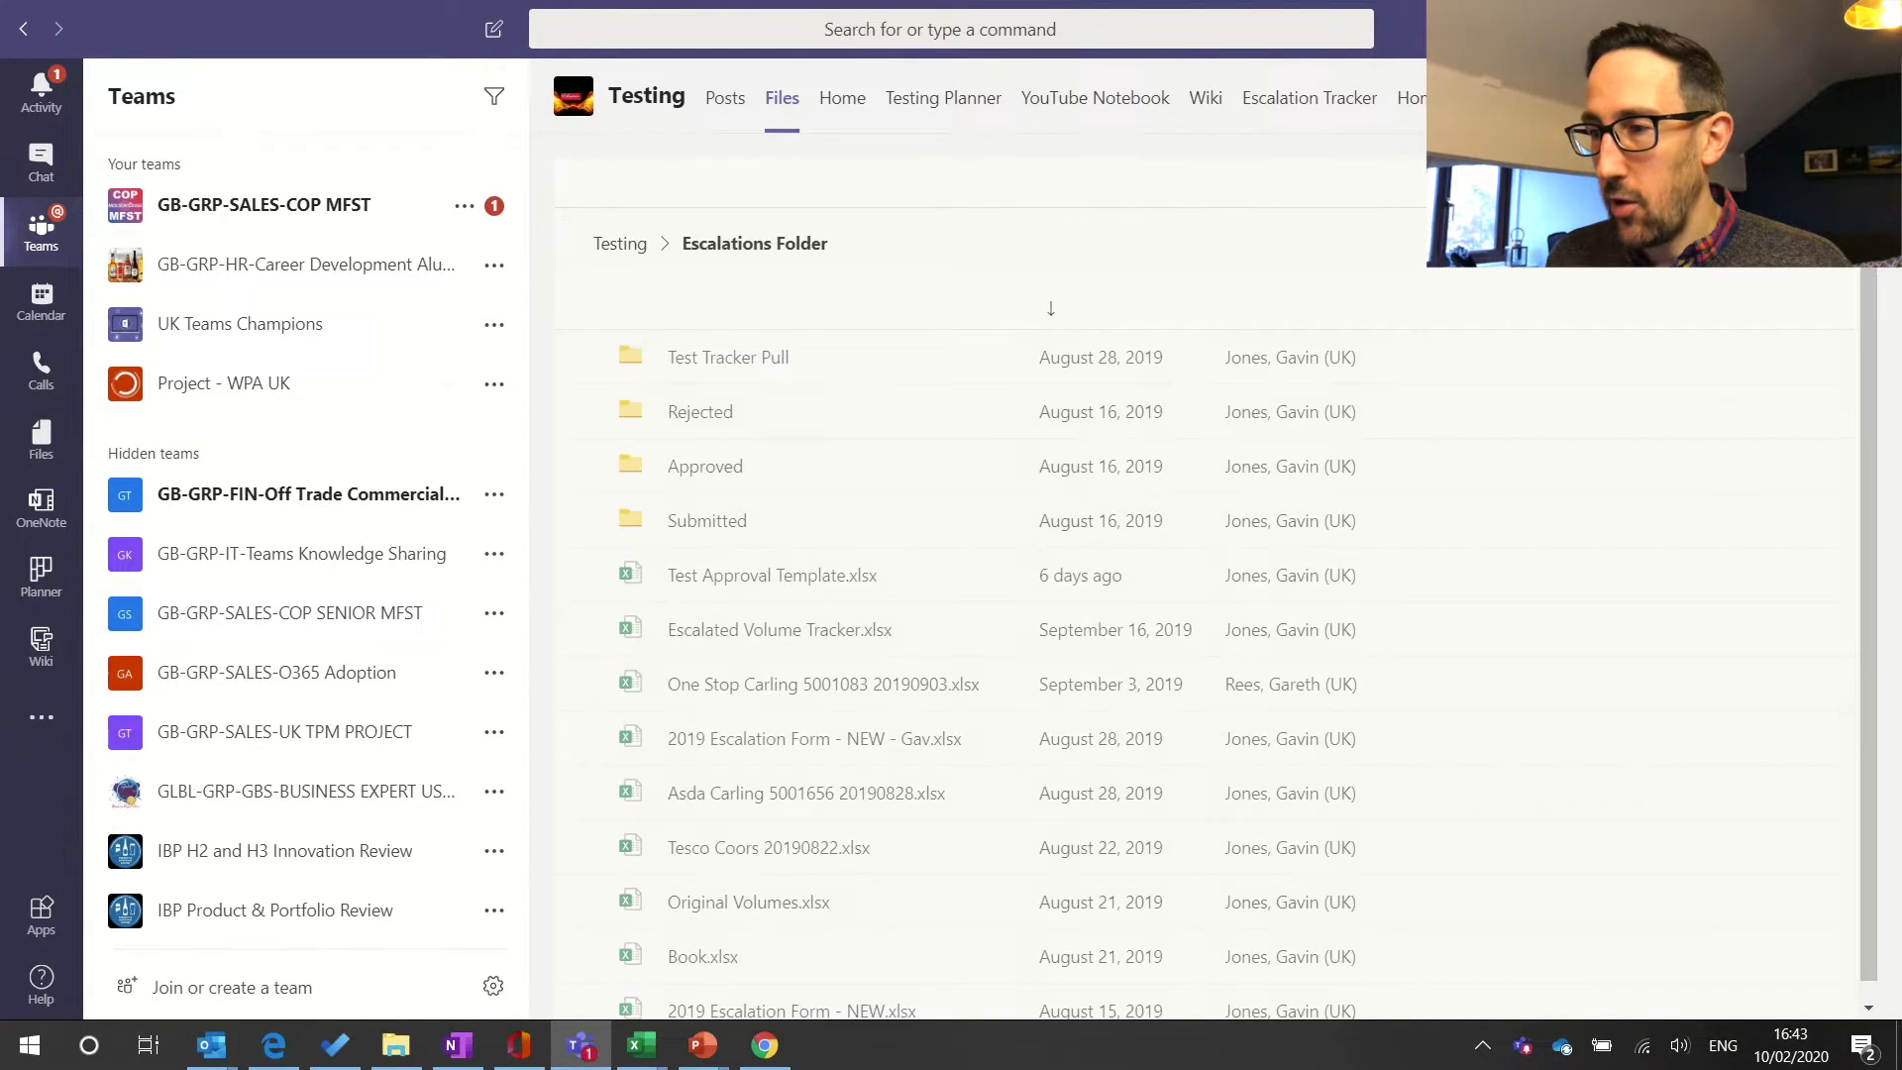
left_click(1585, 97)
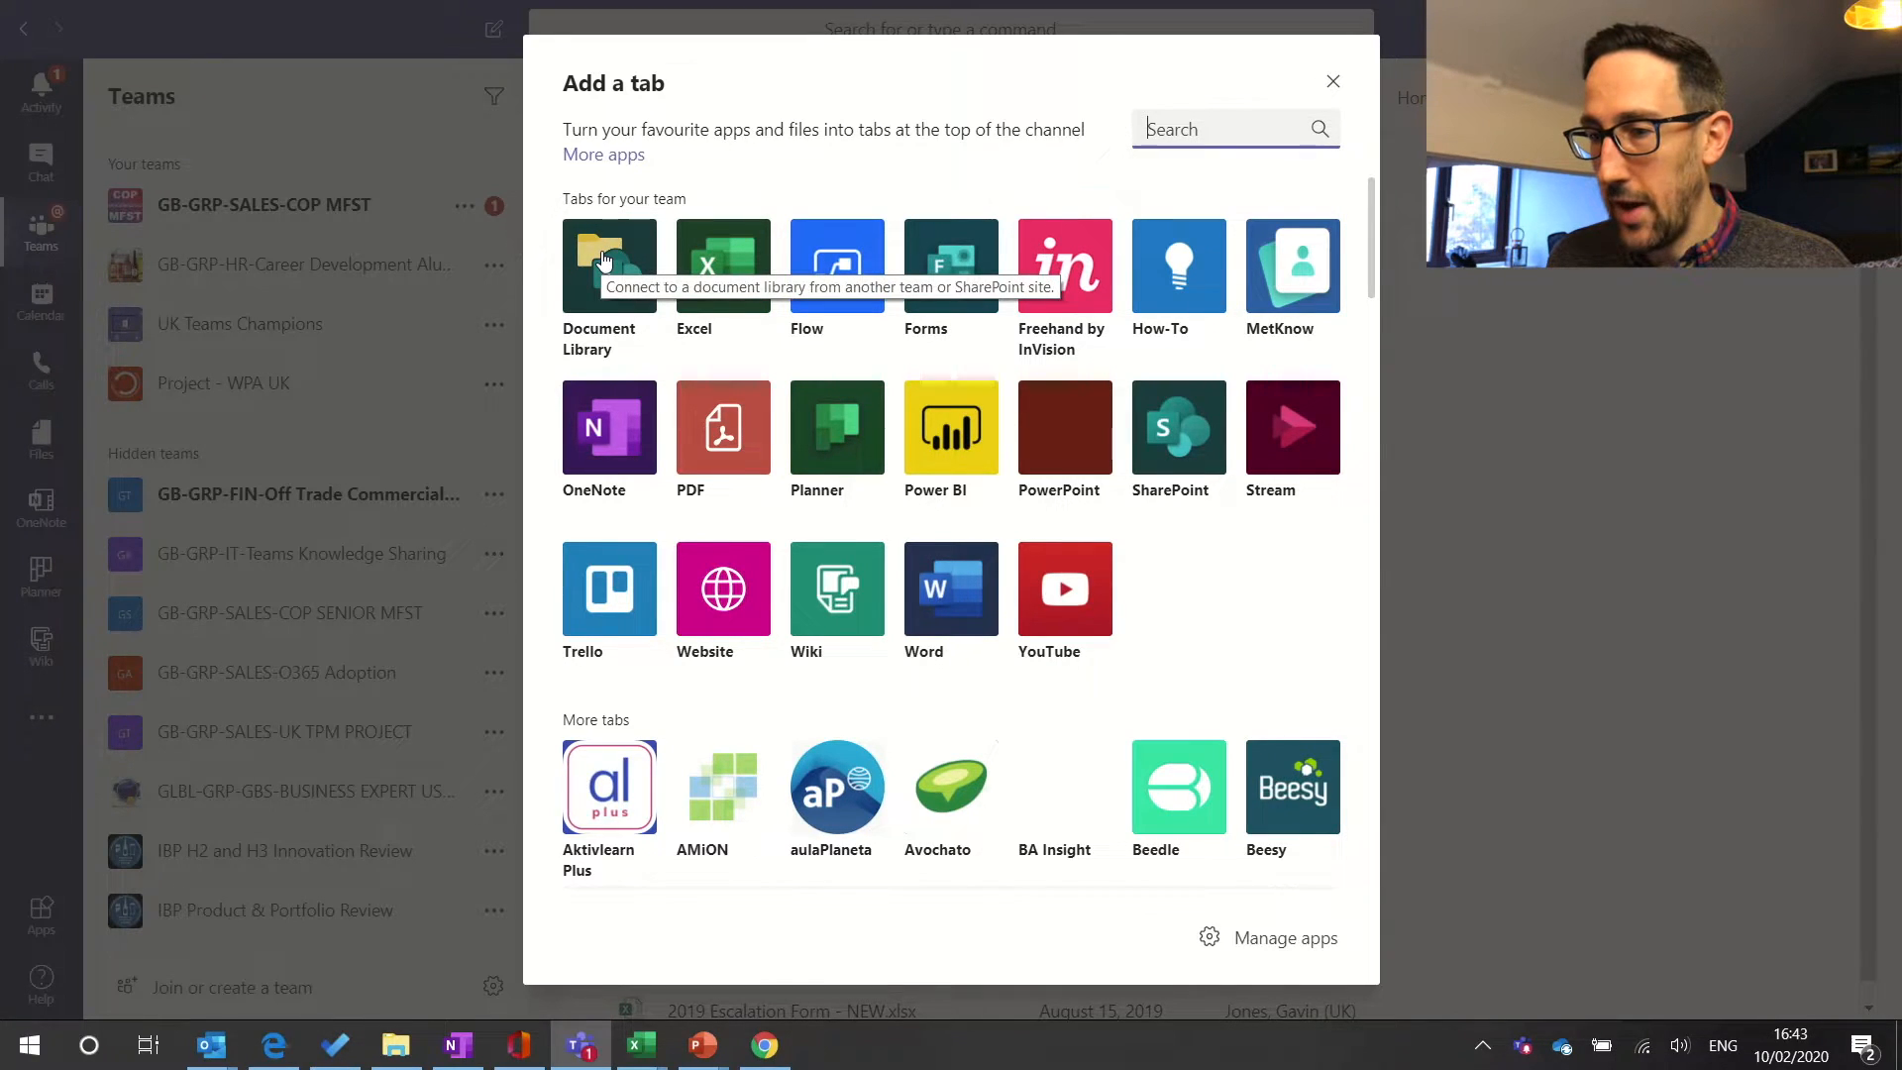
left_click(1178, 427)
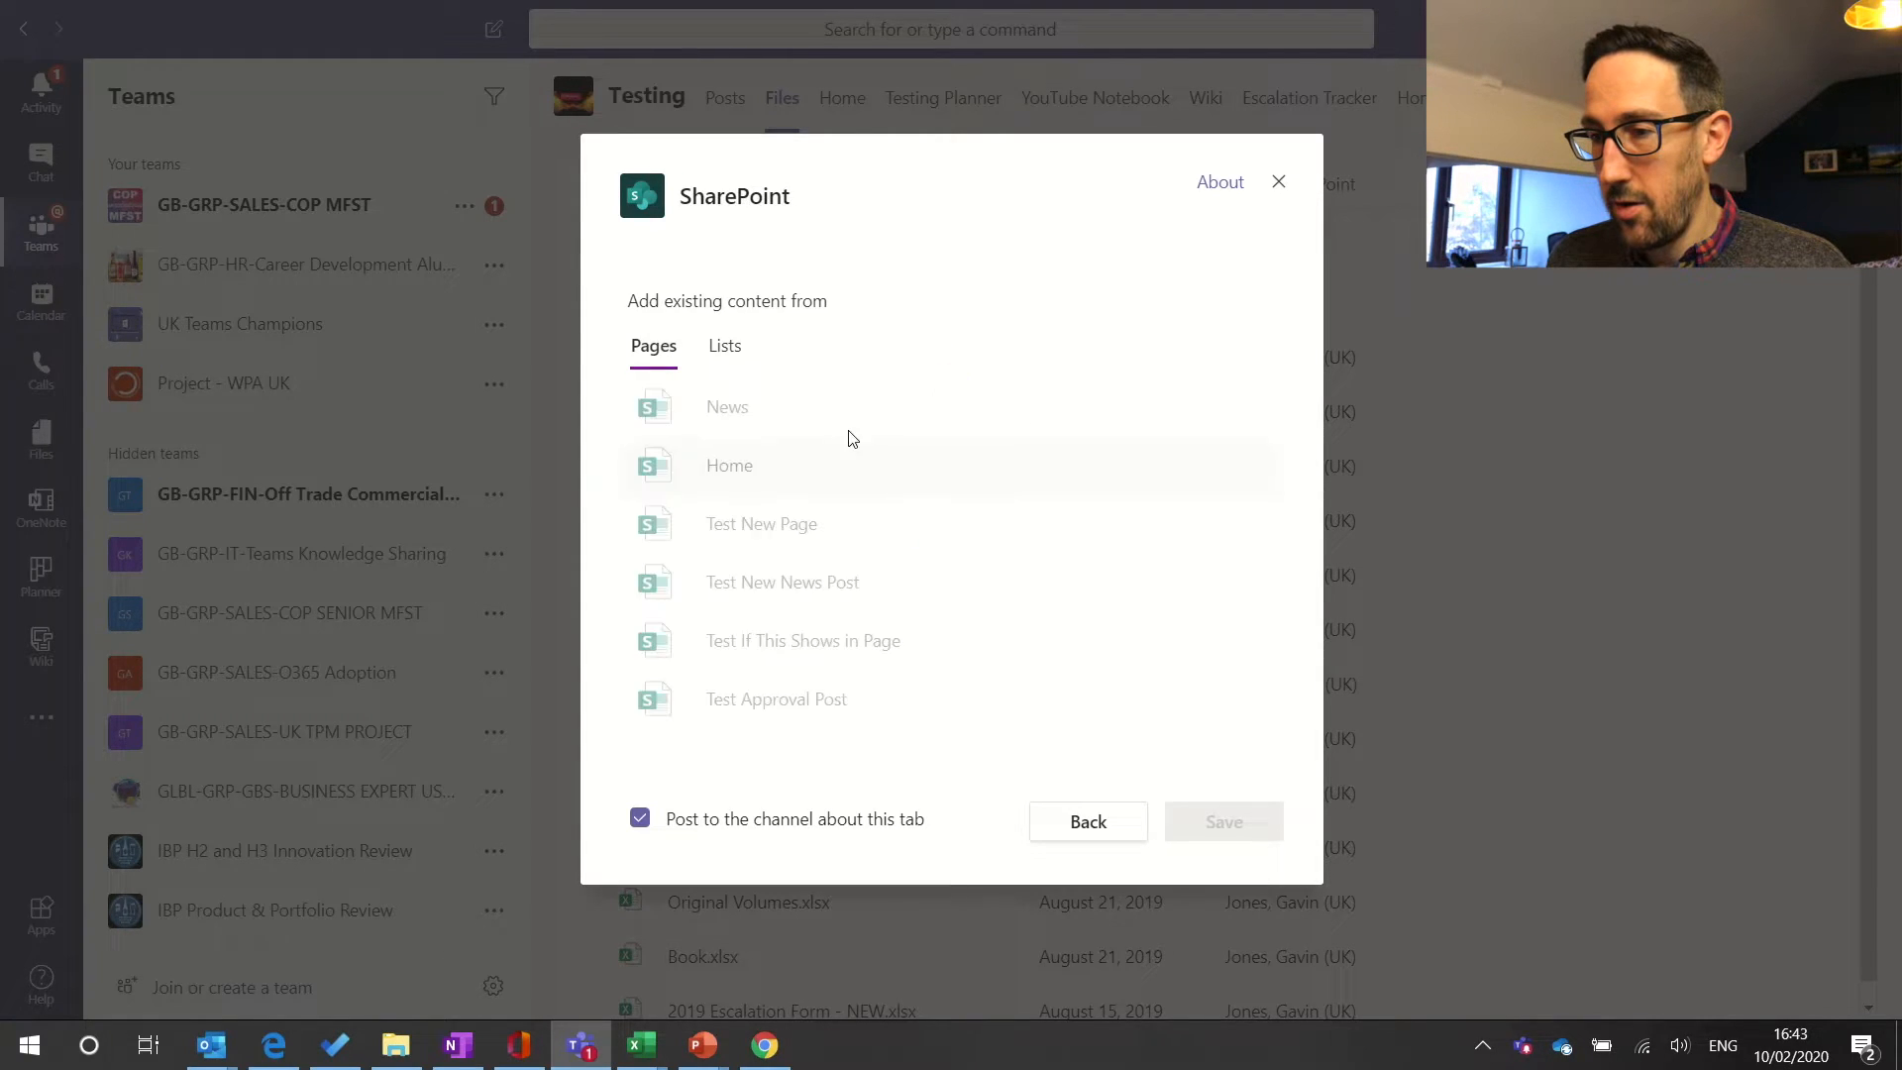
left_click(726, 345)
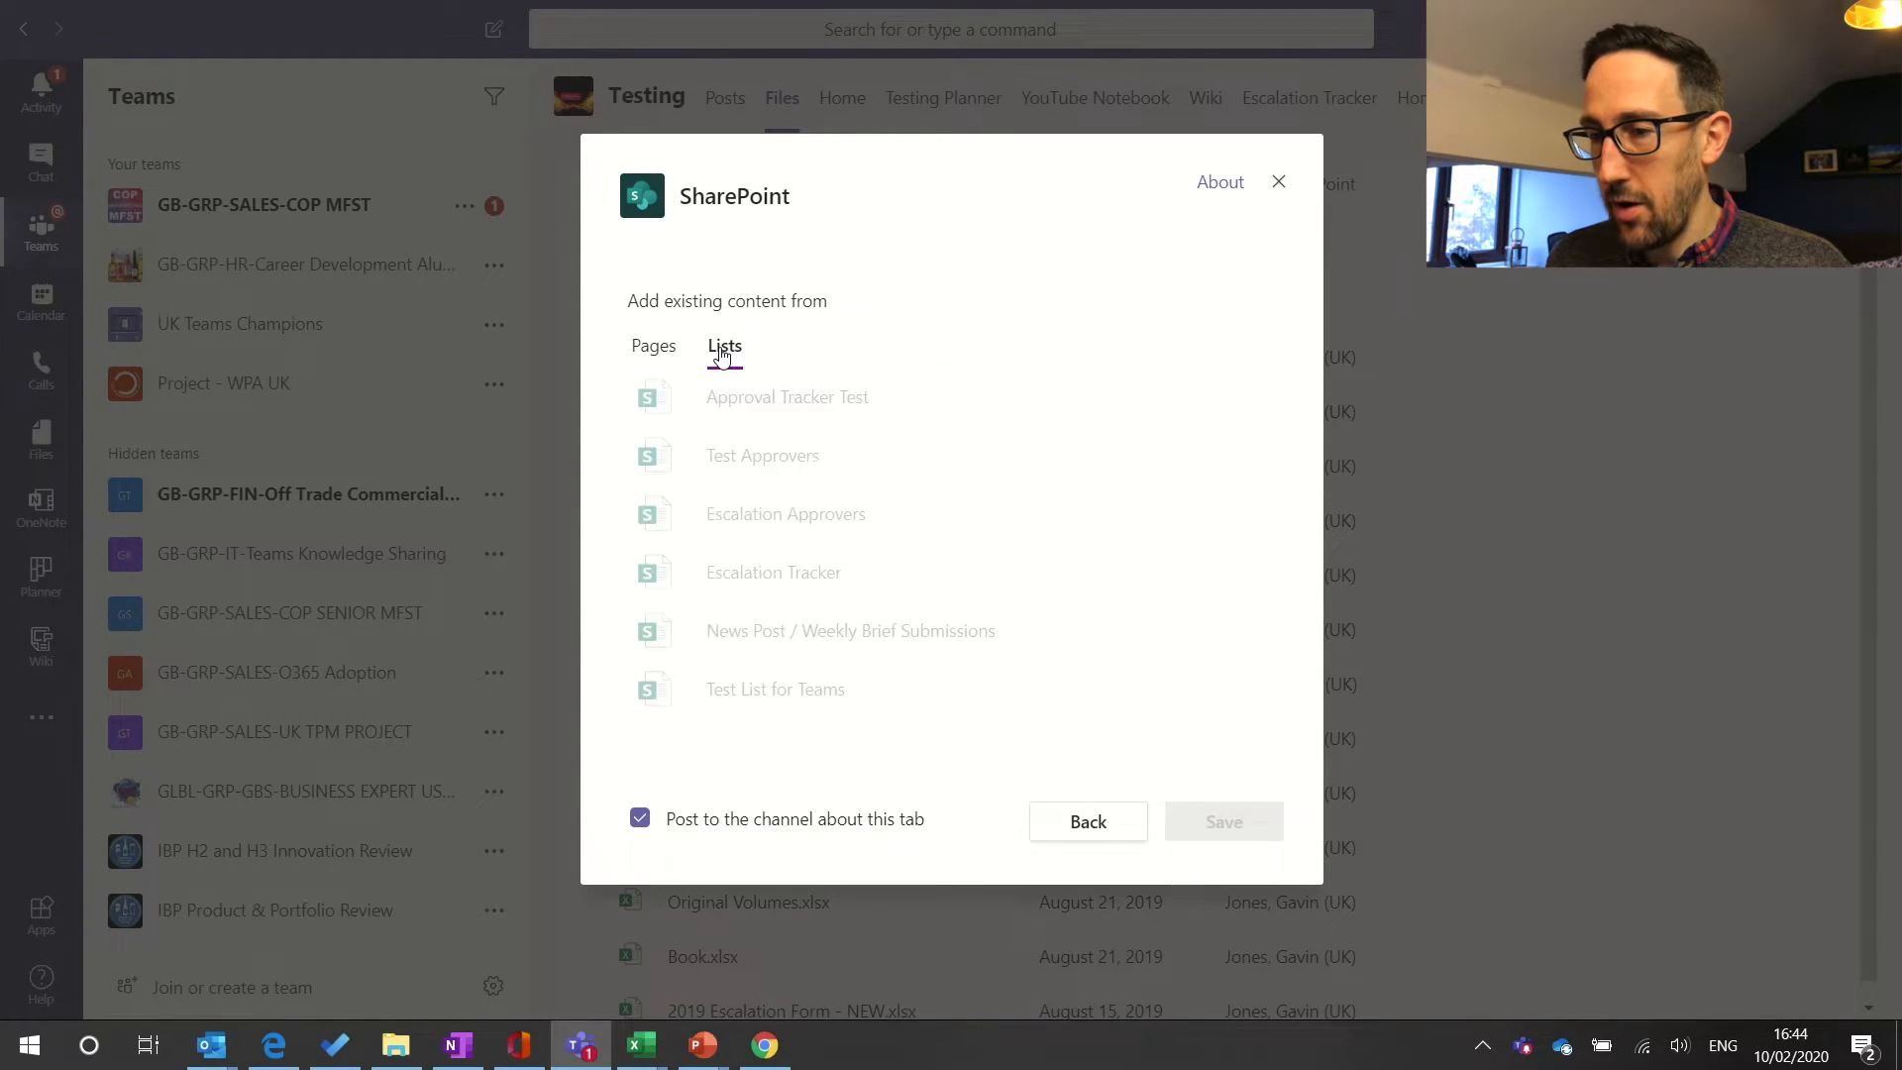
left_click(913, 408)
left_click(1204, 824)
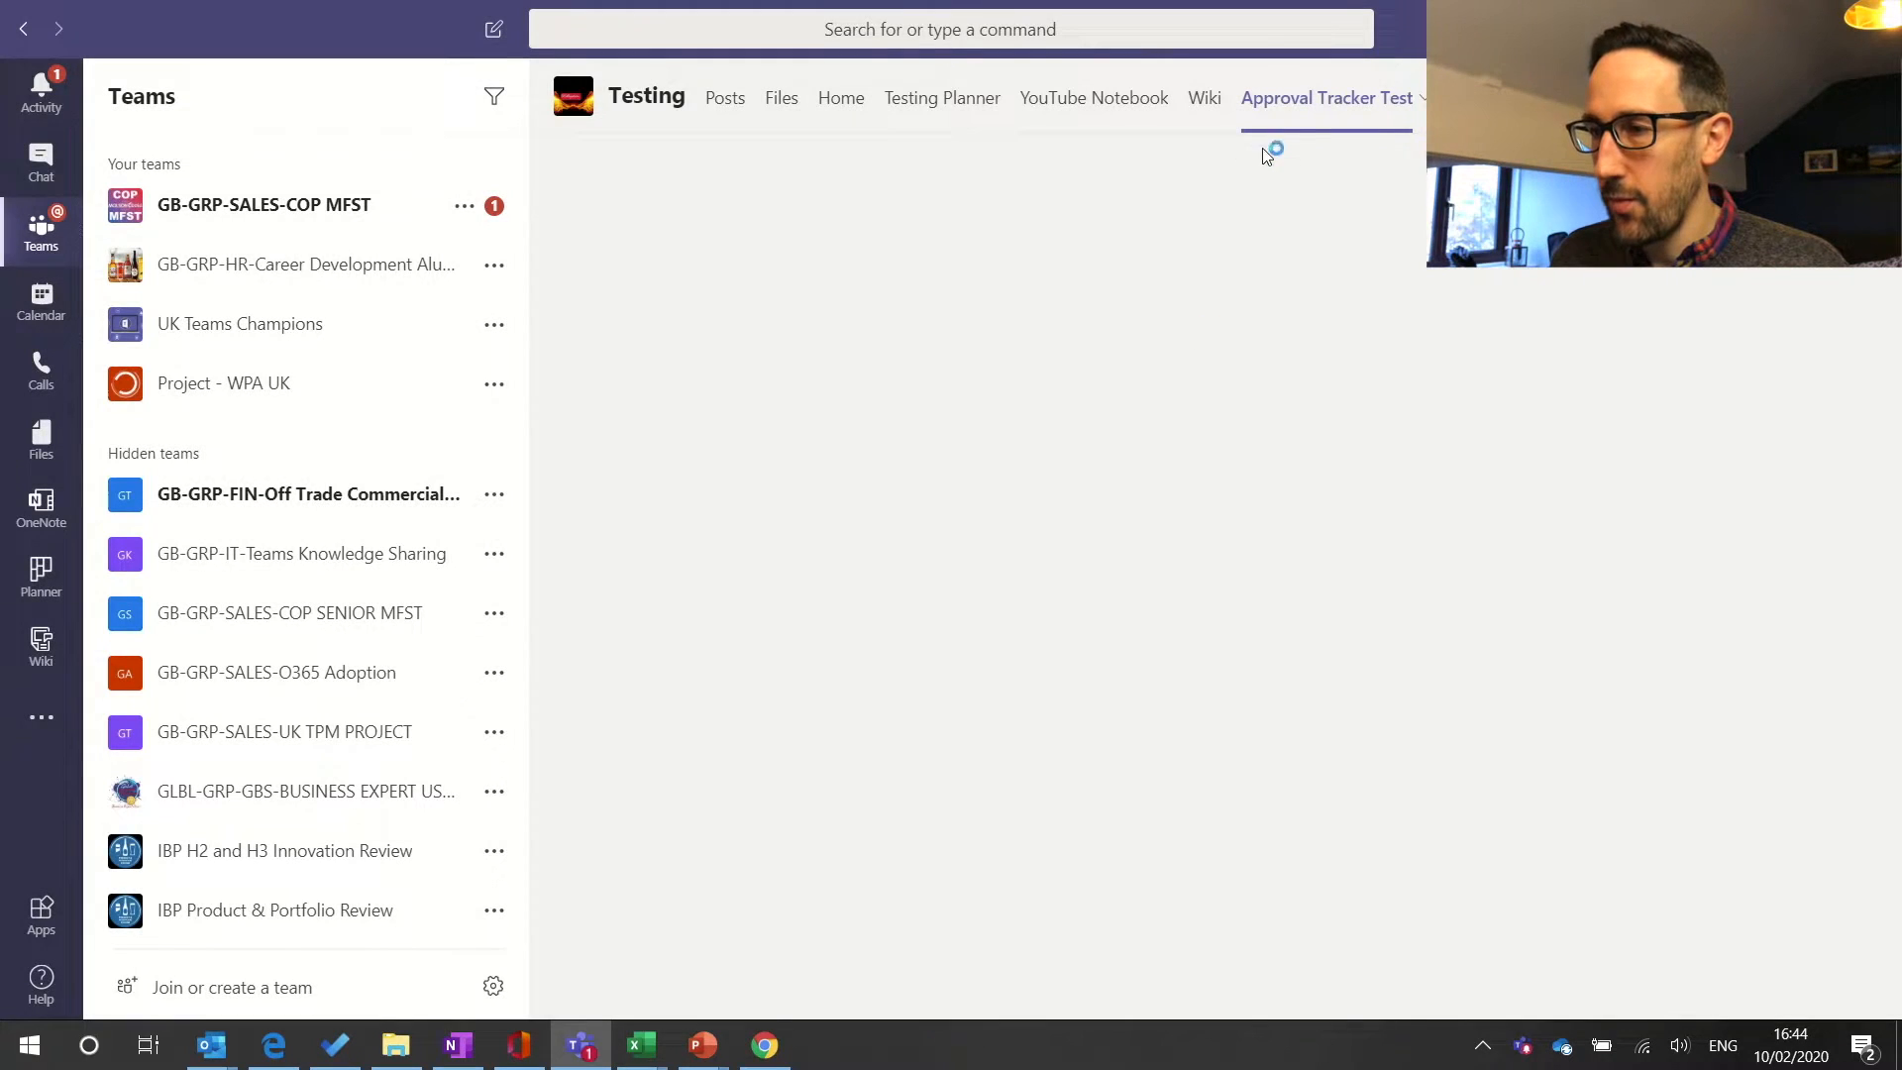
left_click_drag(1307, 115, 842, 115)
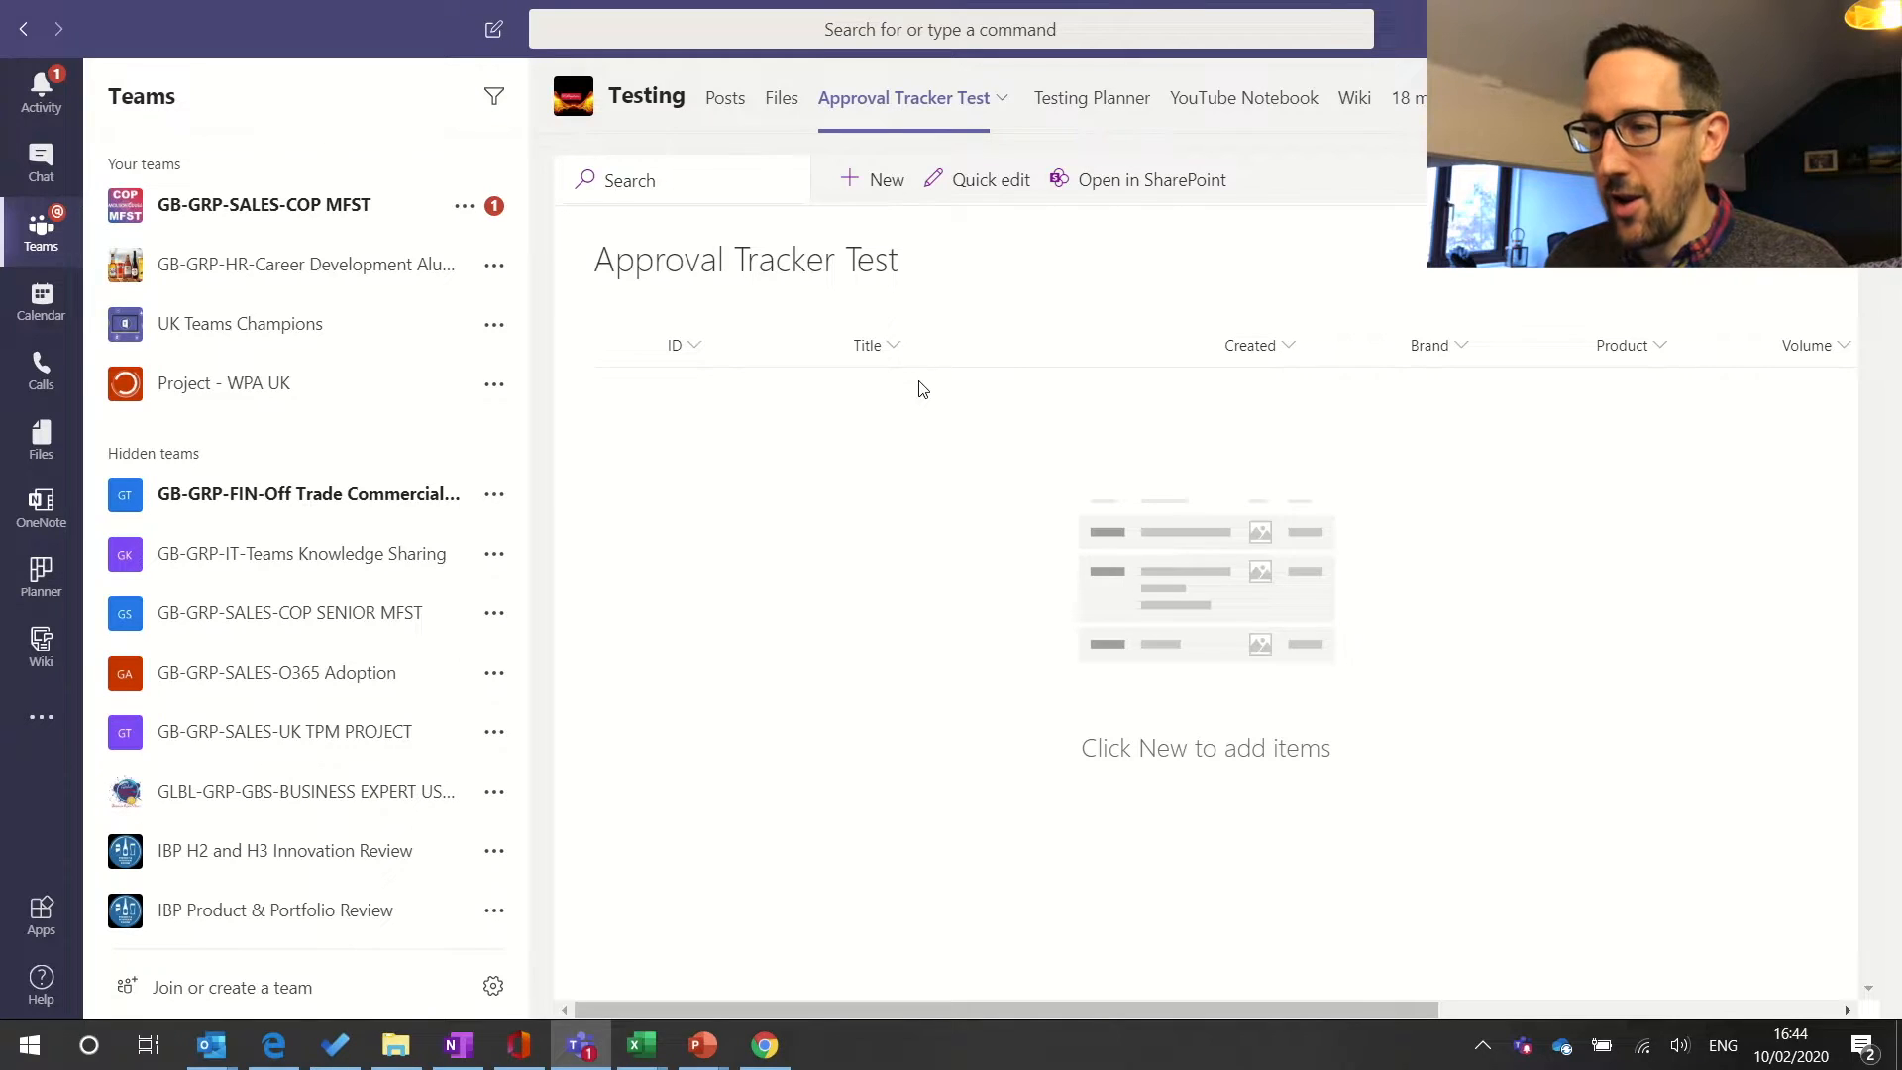
- View the Approval Tracker Test tab expanded in Teams and restore the normal channel layout
left_click(1771, 97)
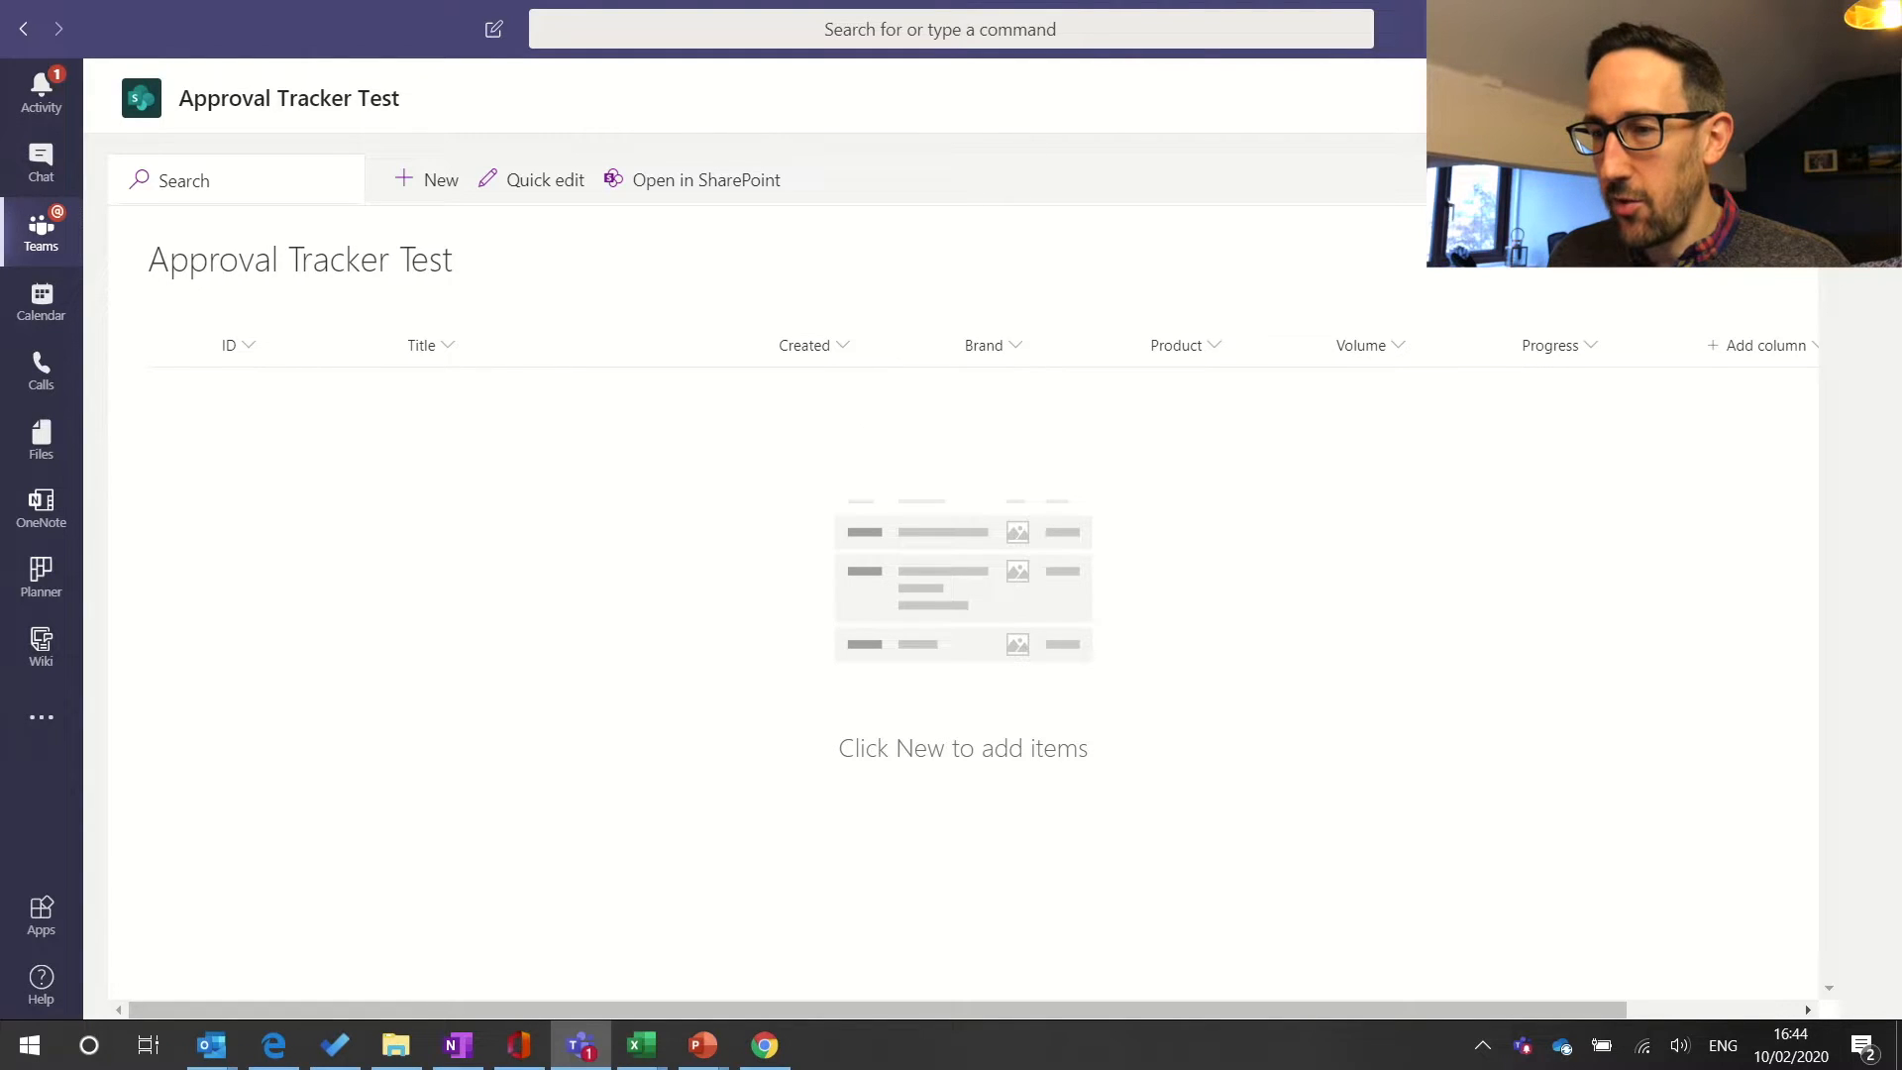
left_click(1771, 97)
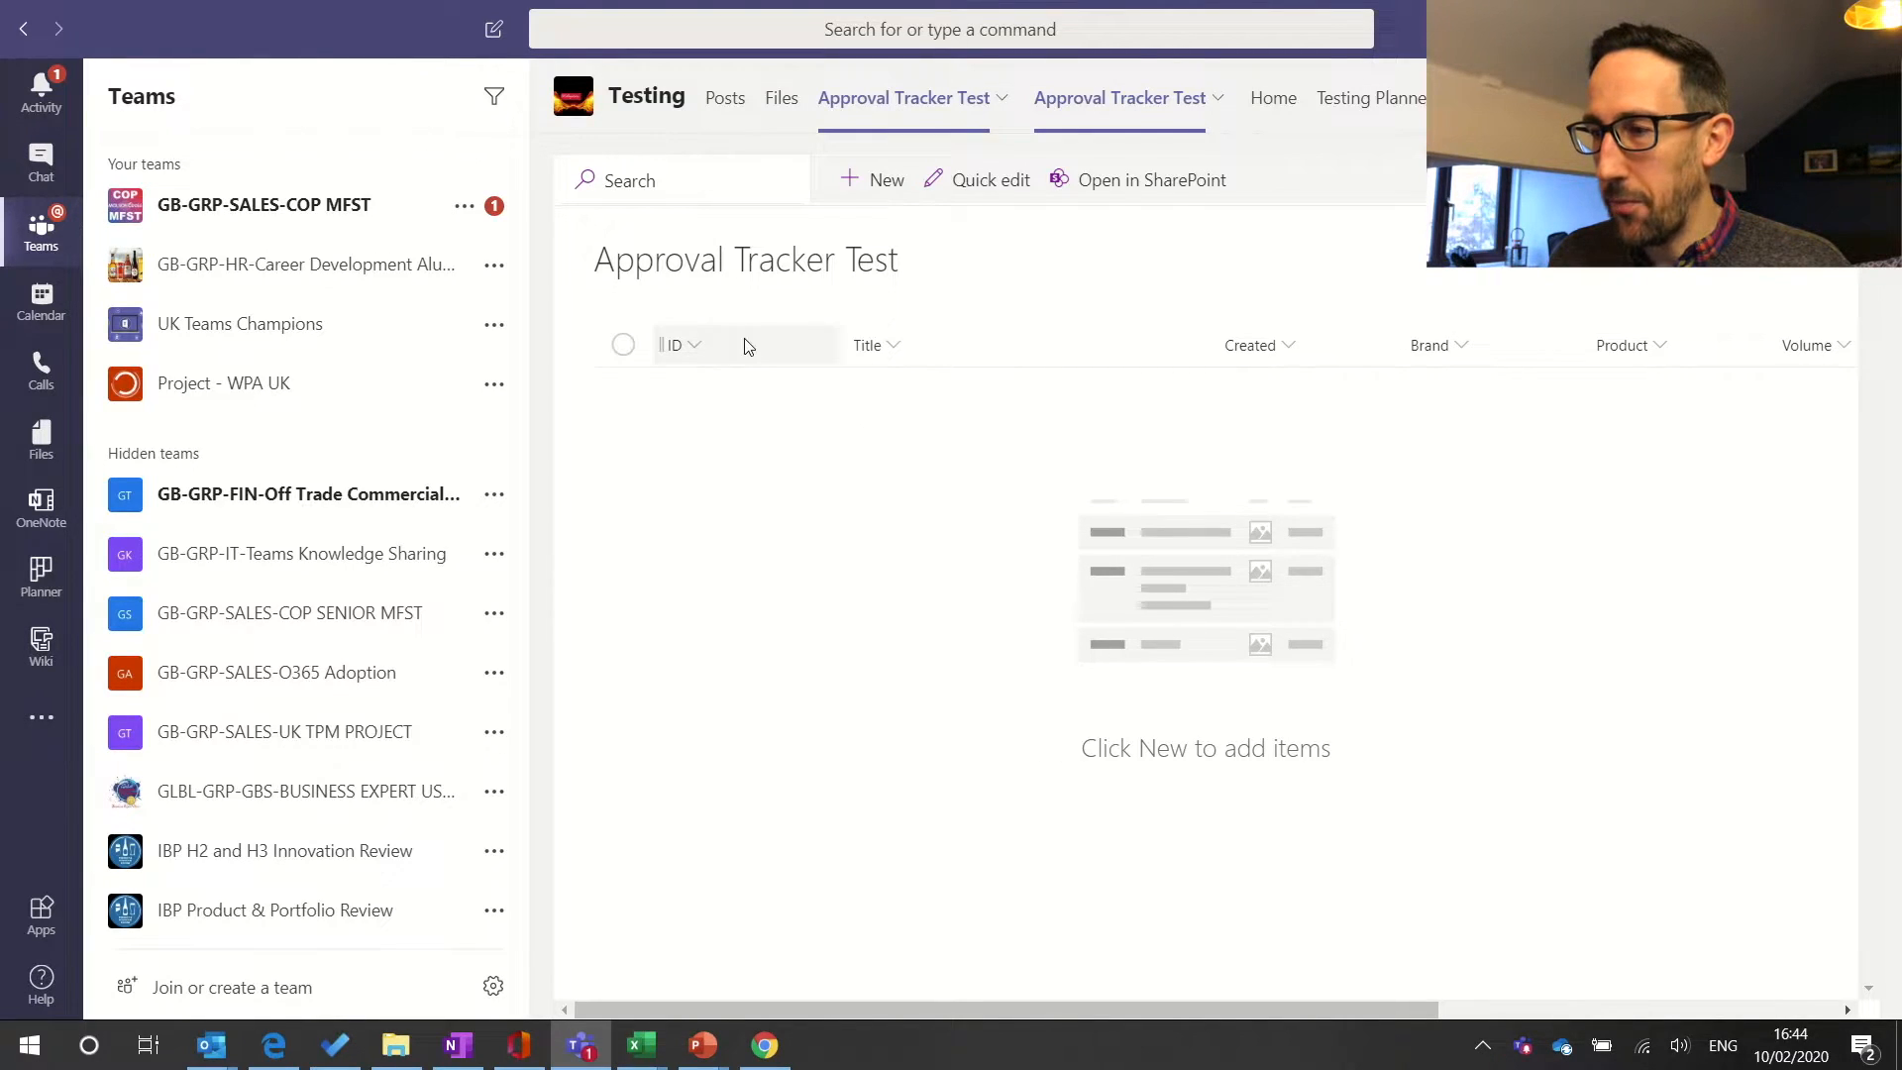
left_click(1072, 485)
- Switch to the Test Teams Approval Flow in Power Automate and expand the Get a row action to review its settings
key("alt+Tab")
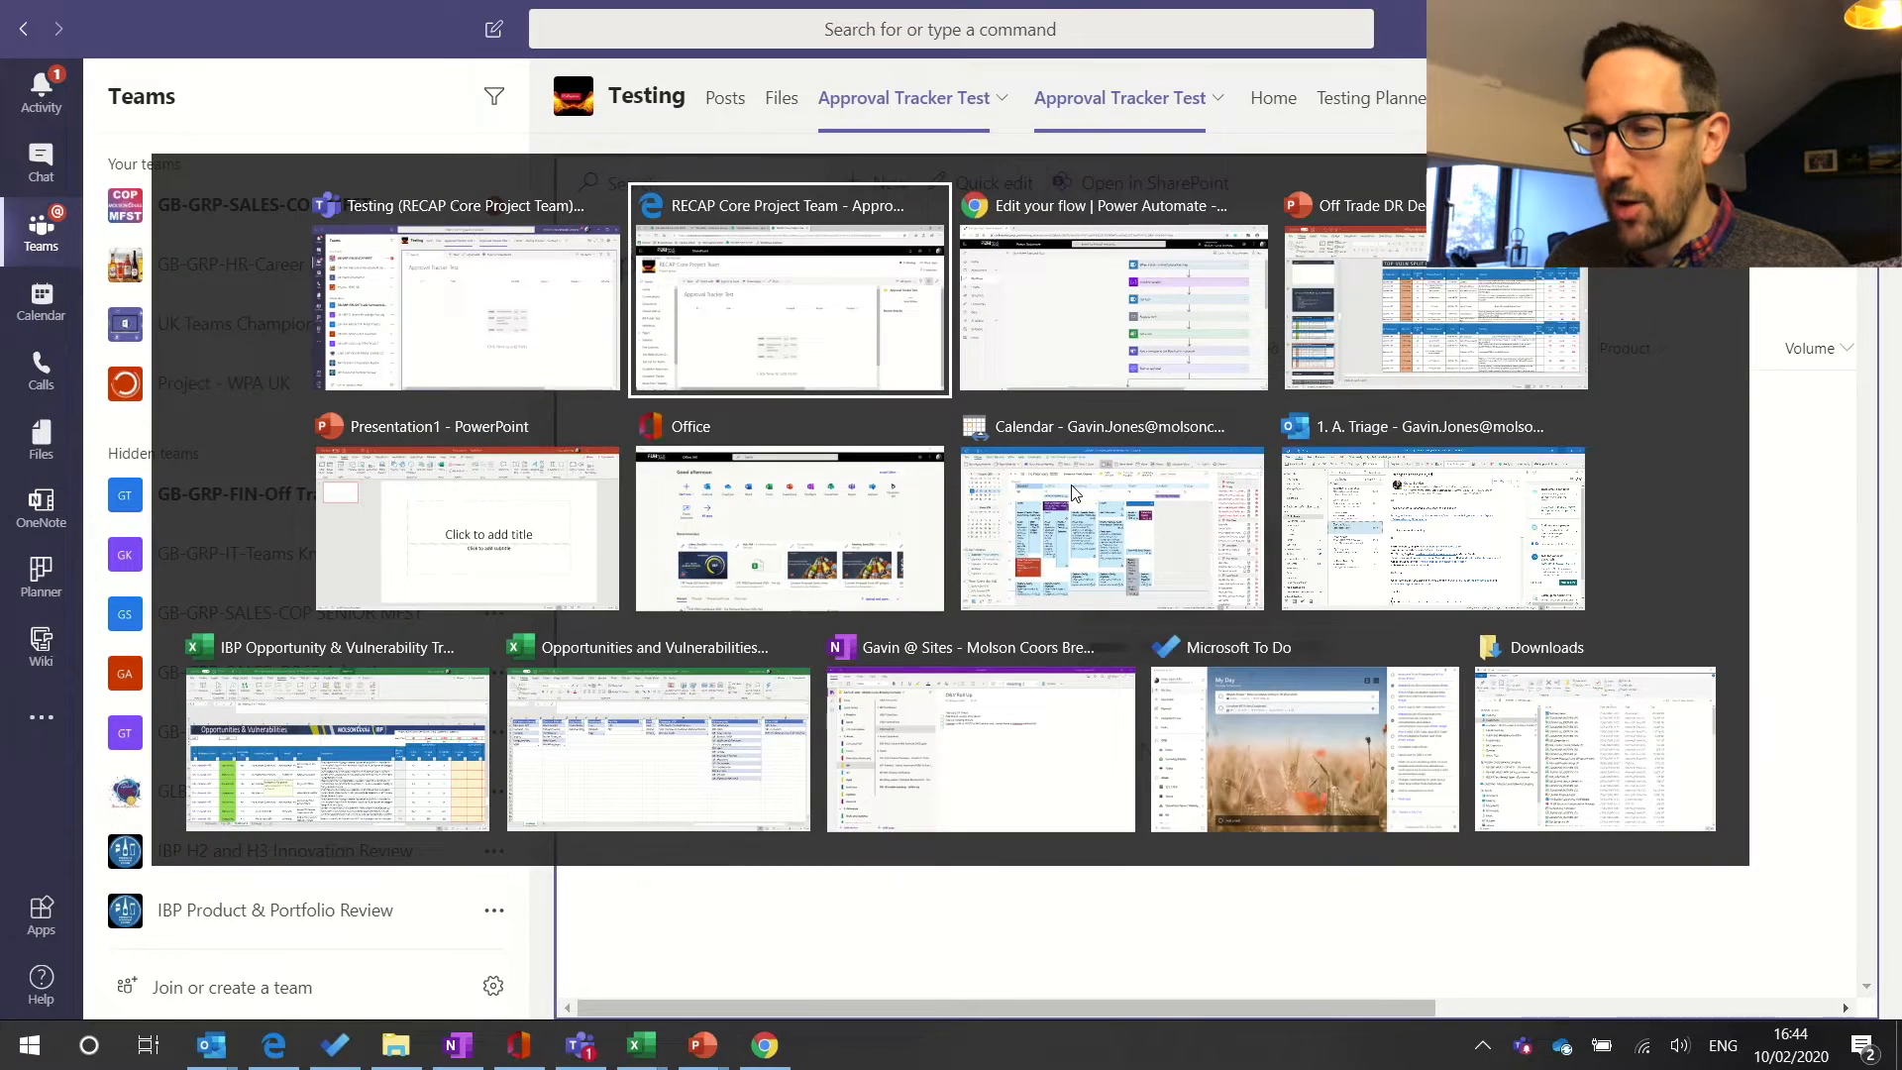
key("alt+Tab")
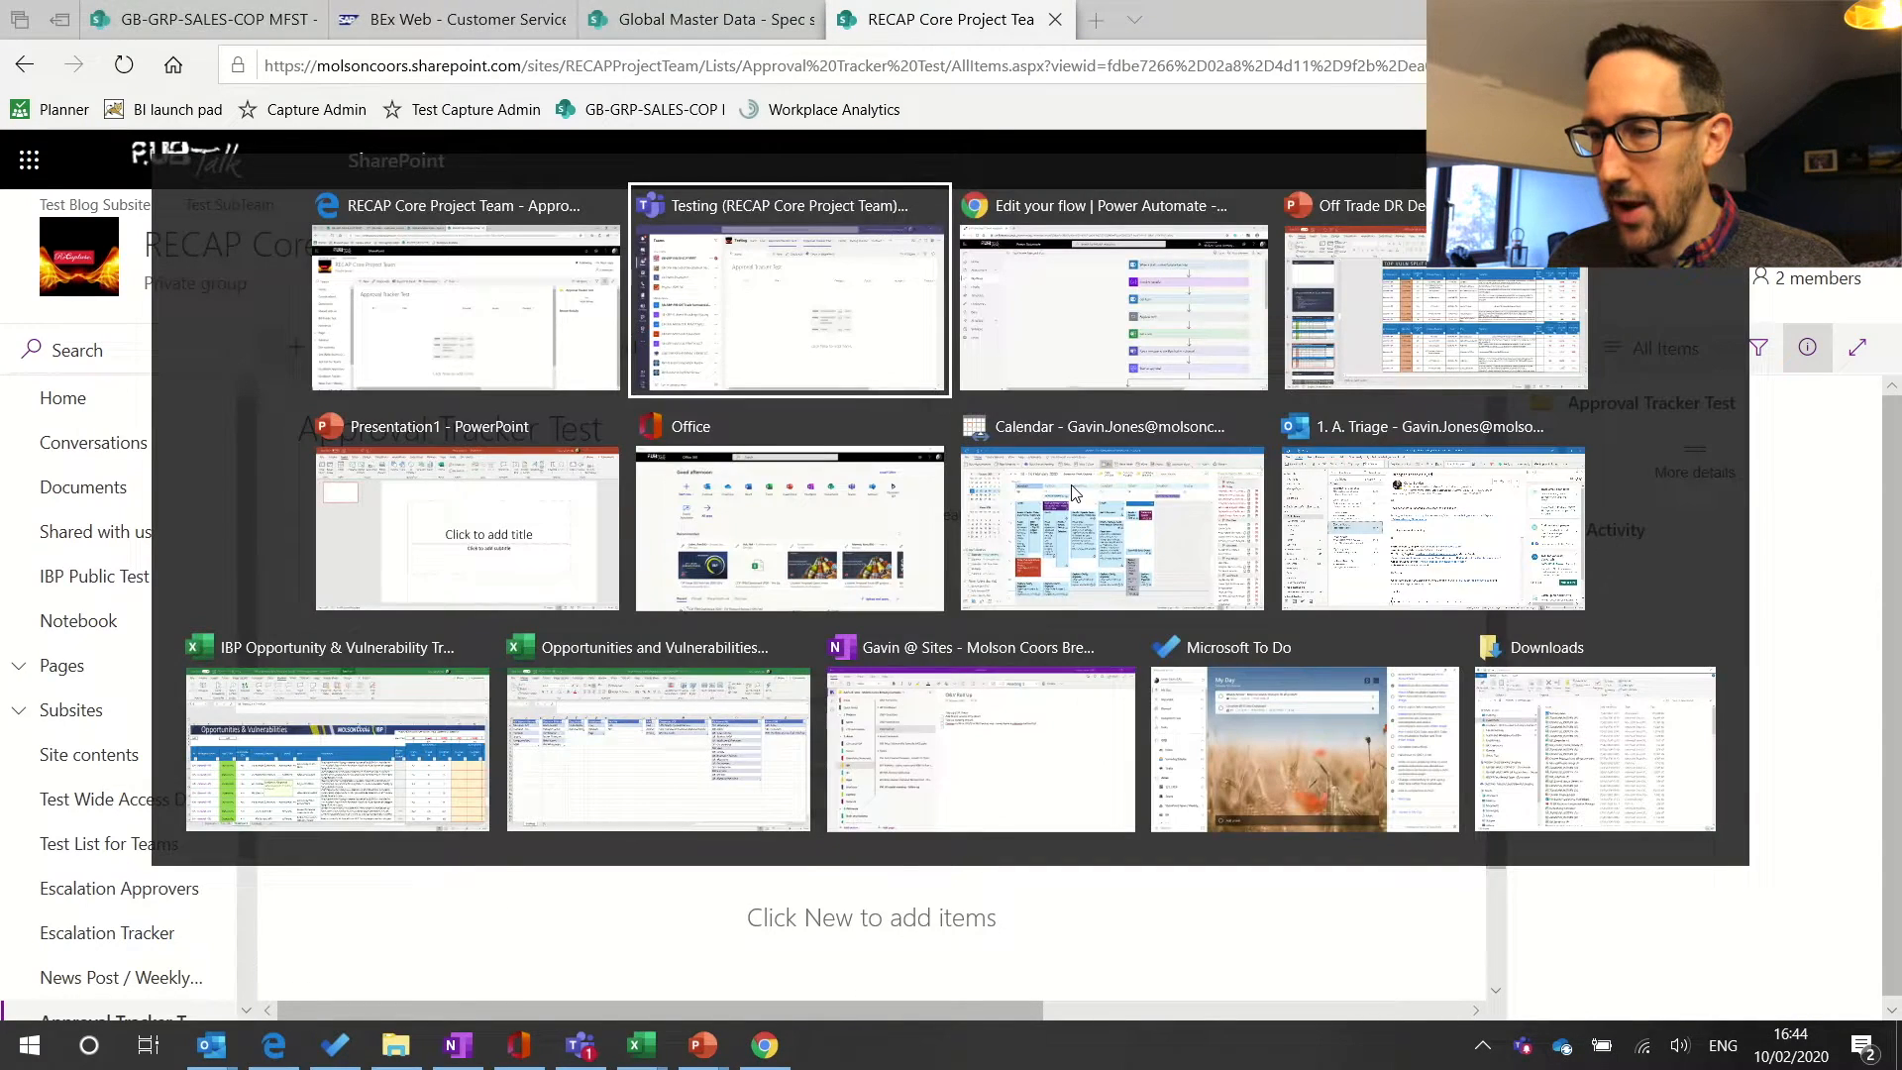
key("Tab")
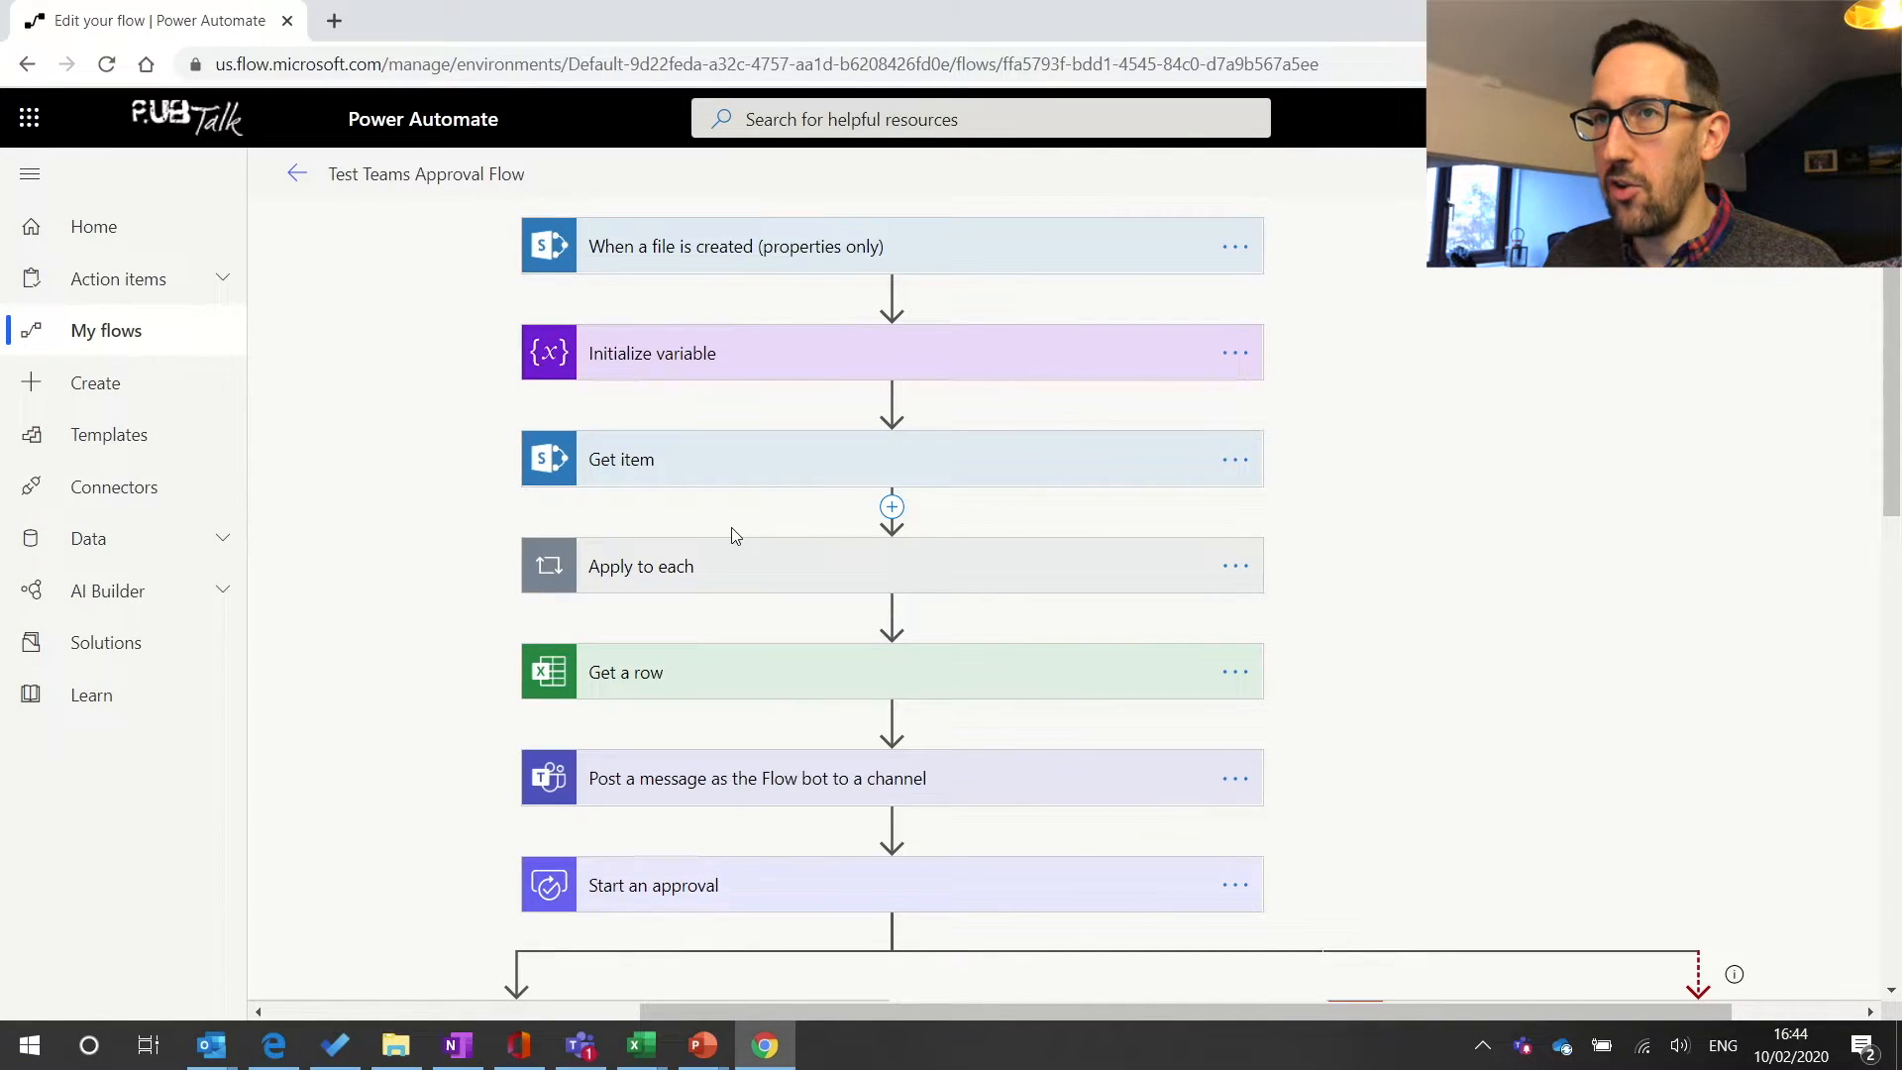
scroll(730, 527, "down", 2)
left_click(783, 475)
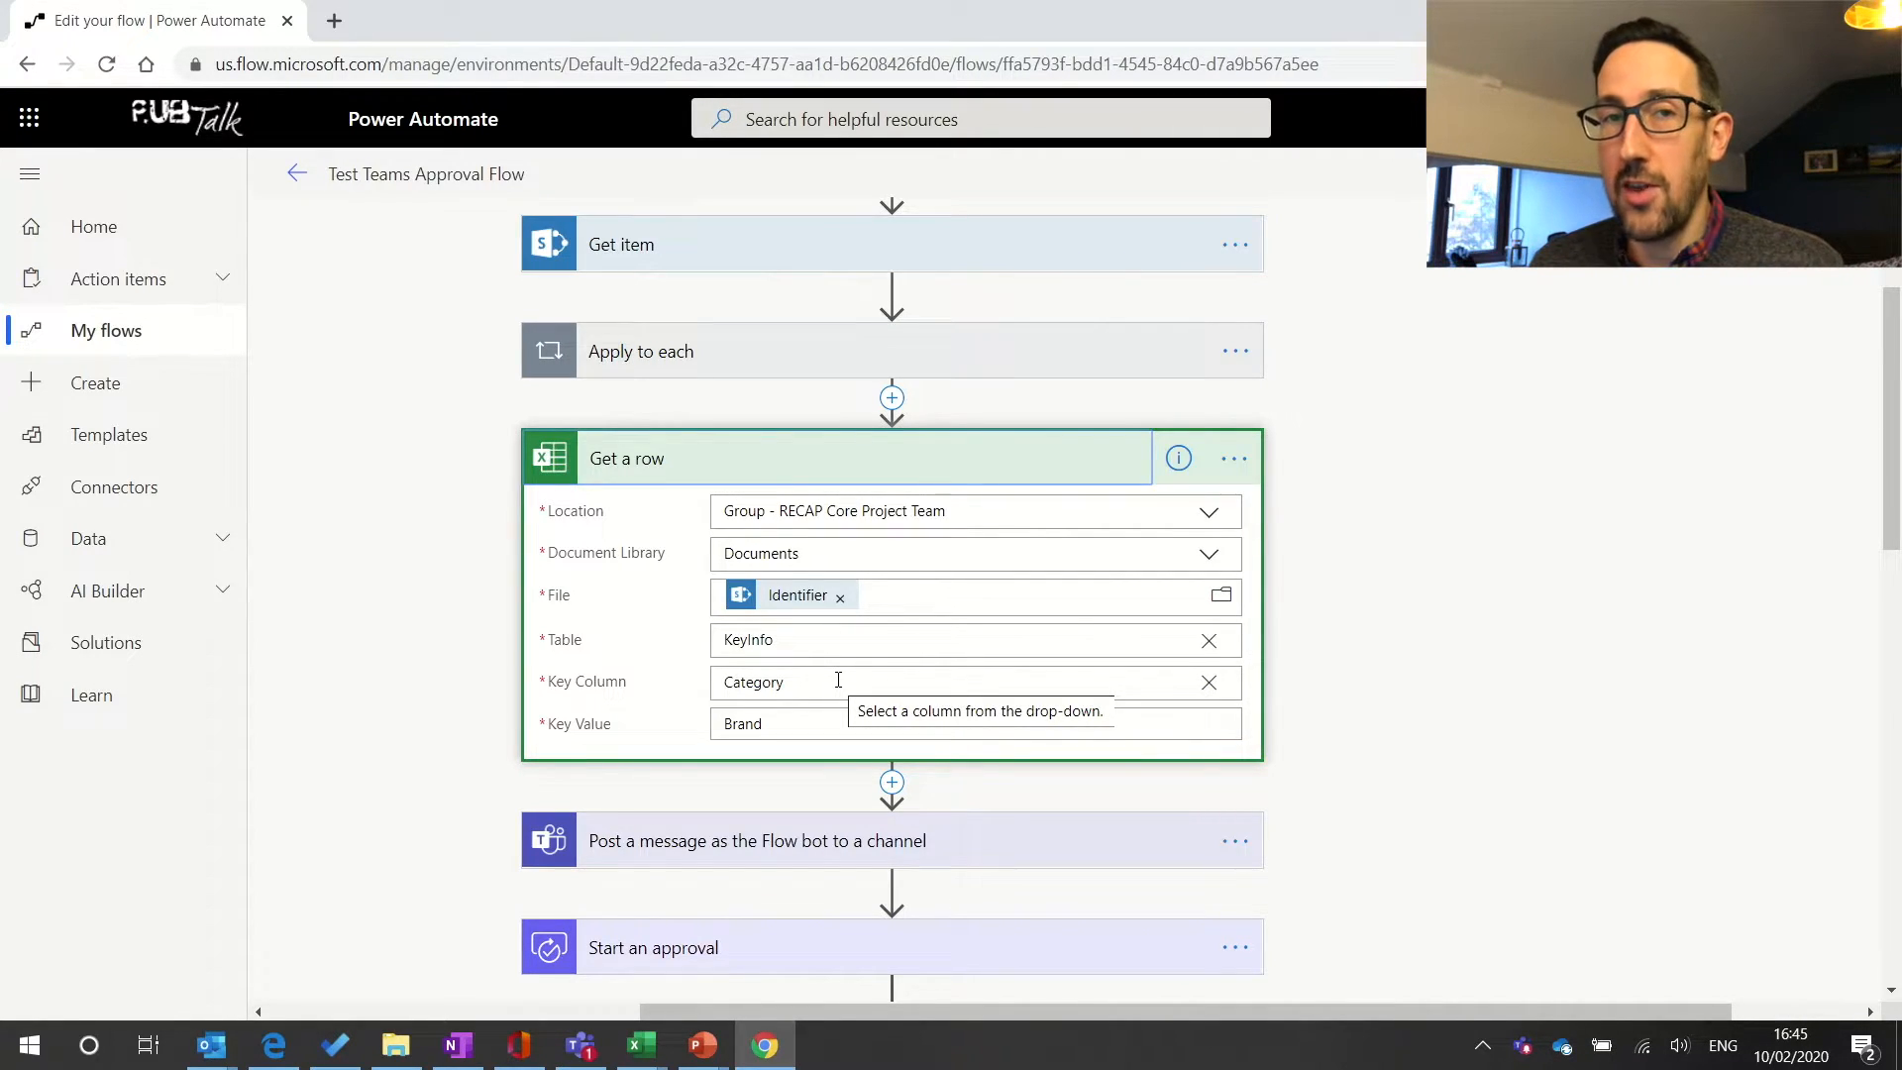
- Insert a SharePoint Create item action between Get a row and Post a message as the Flow bot to a channel
left_click(893, 784)
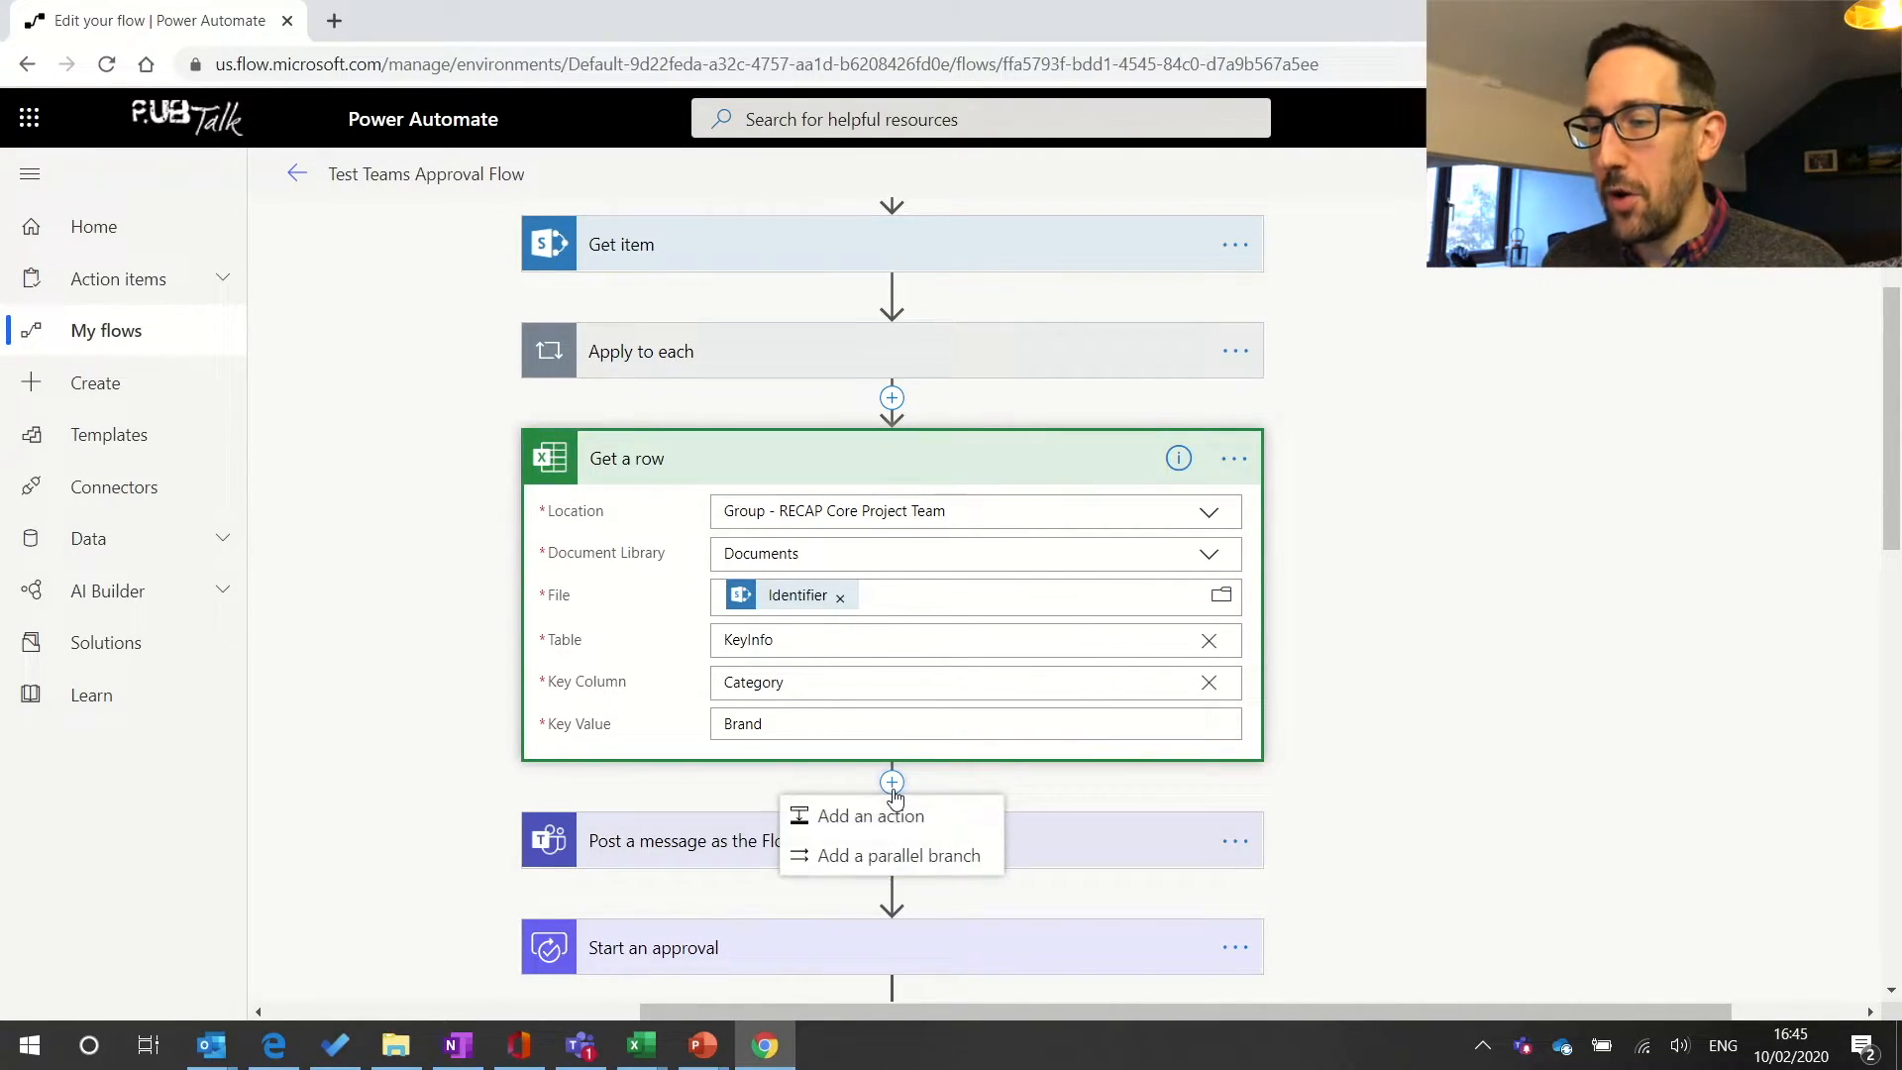
left_click(870, 825)
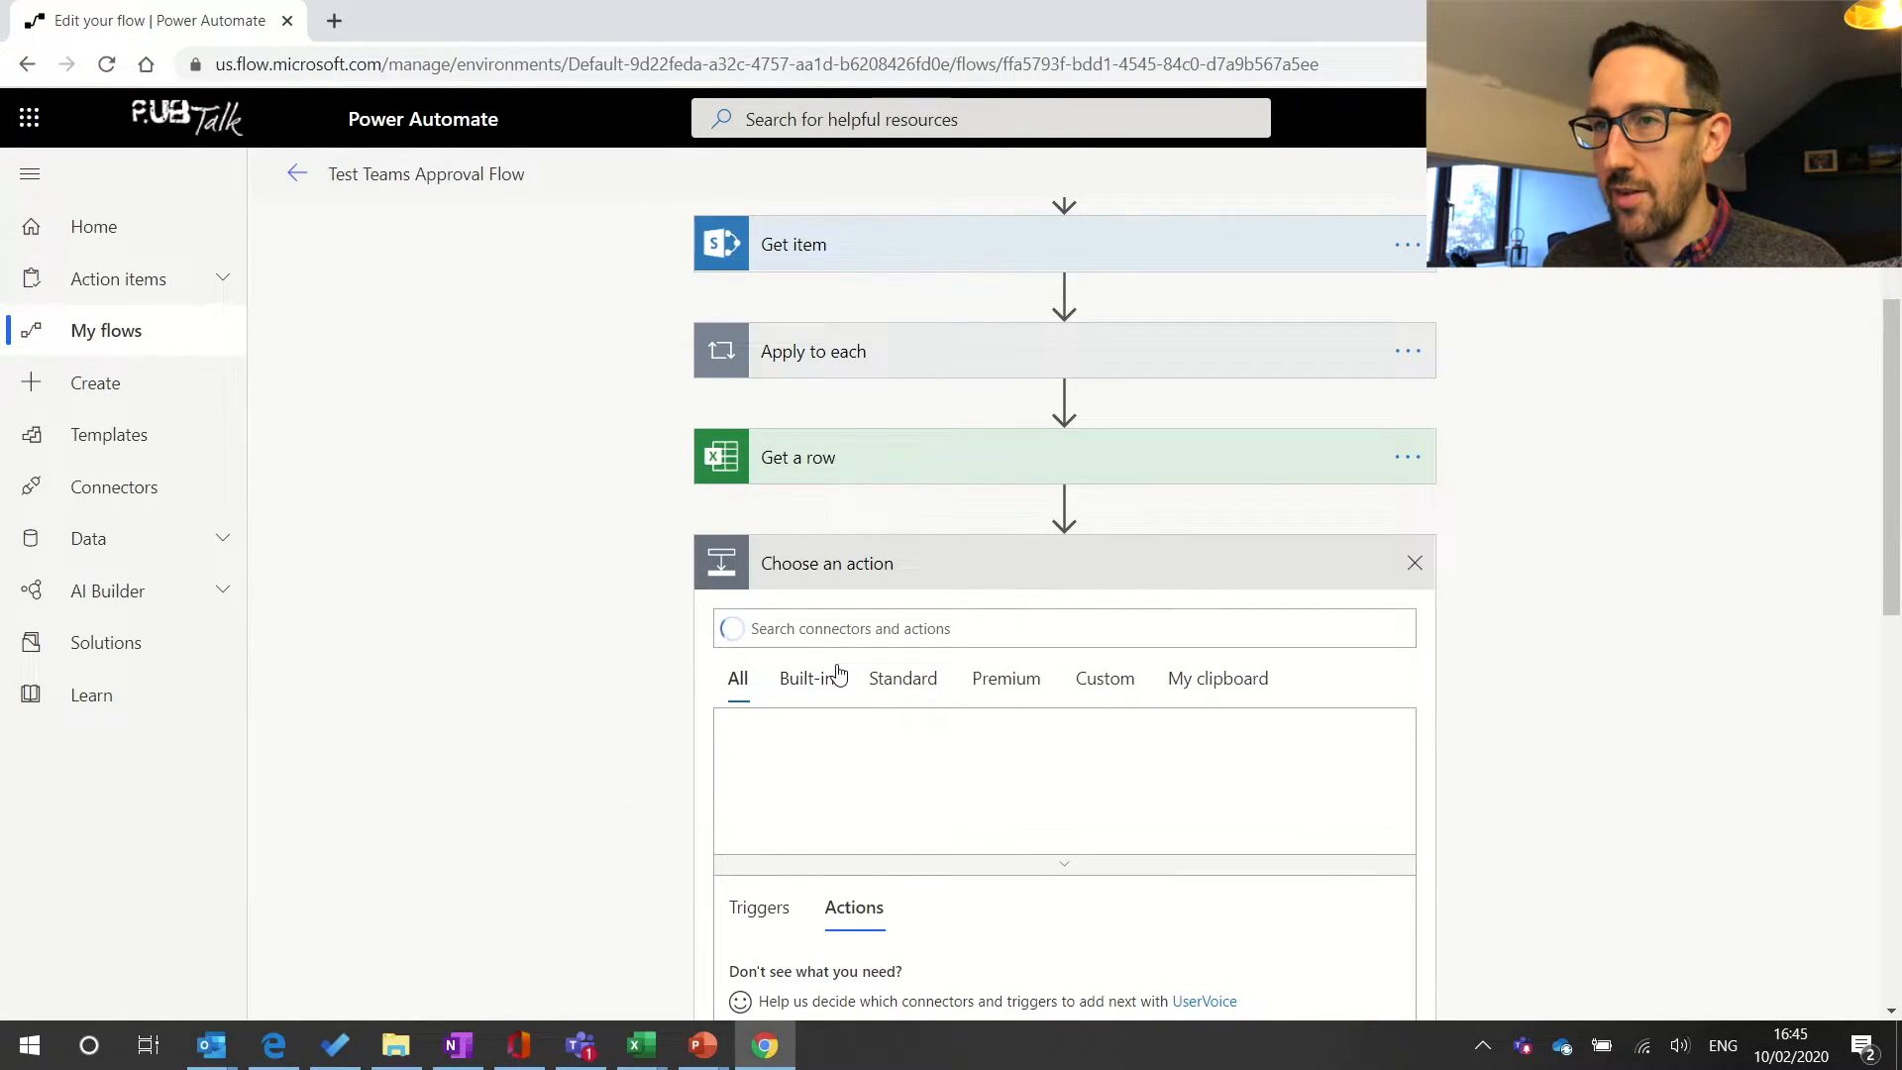
left_click(850, 631)
type("sha")
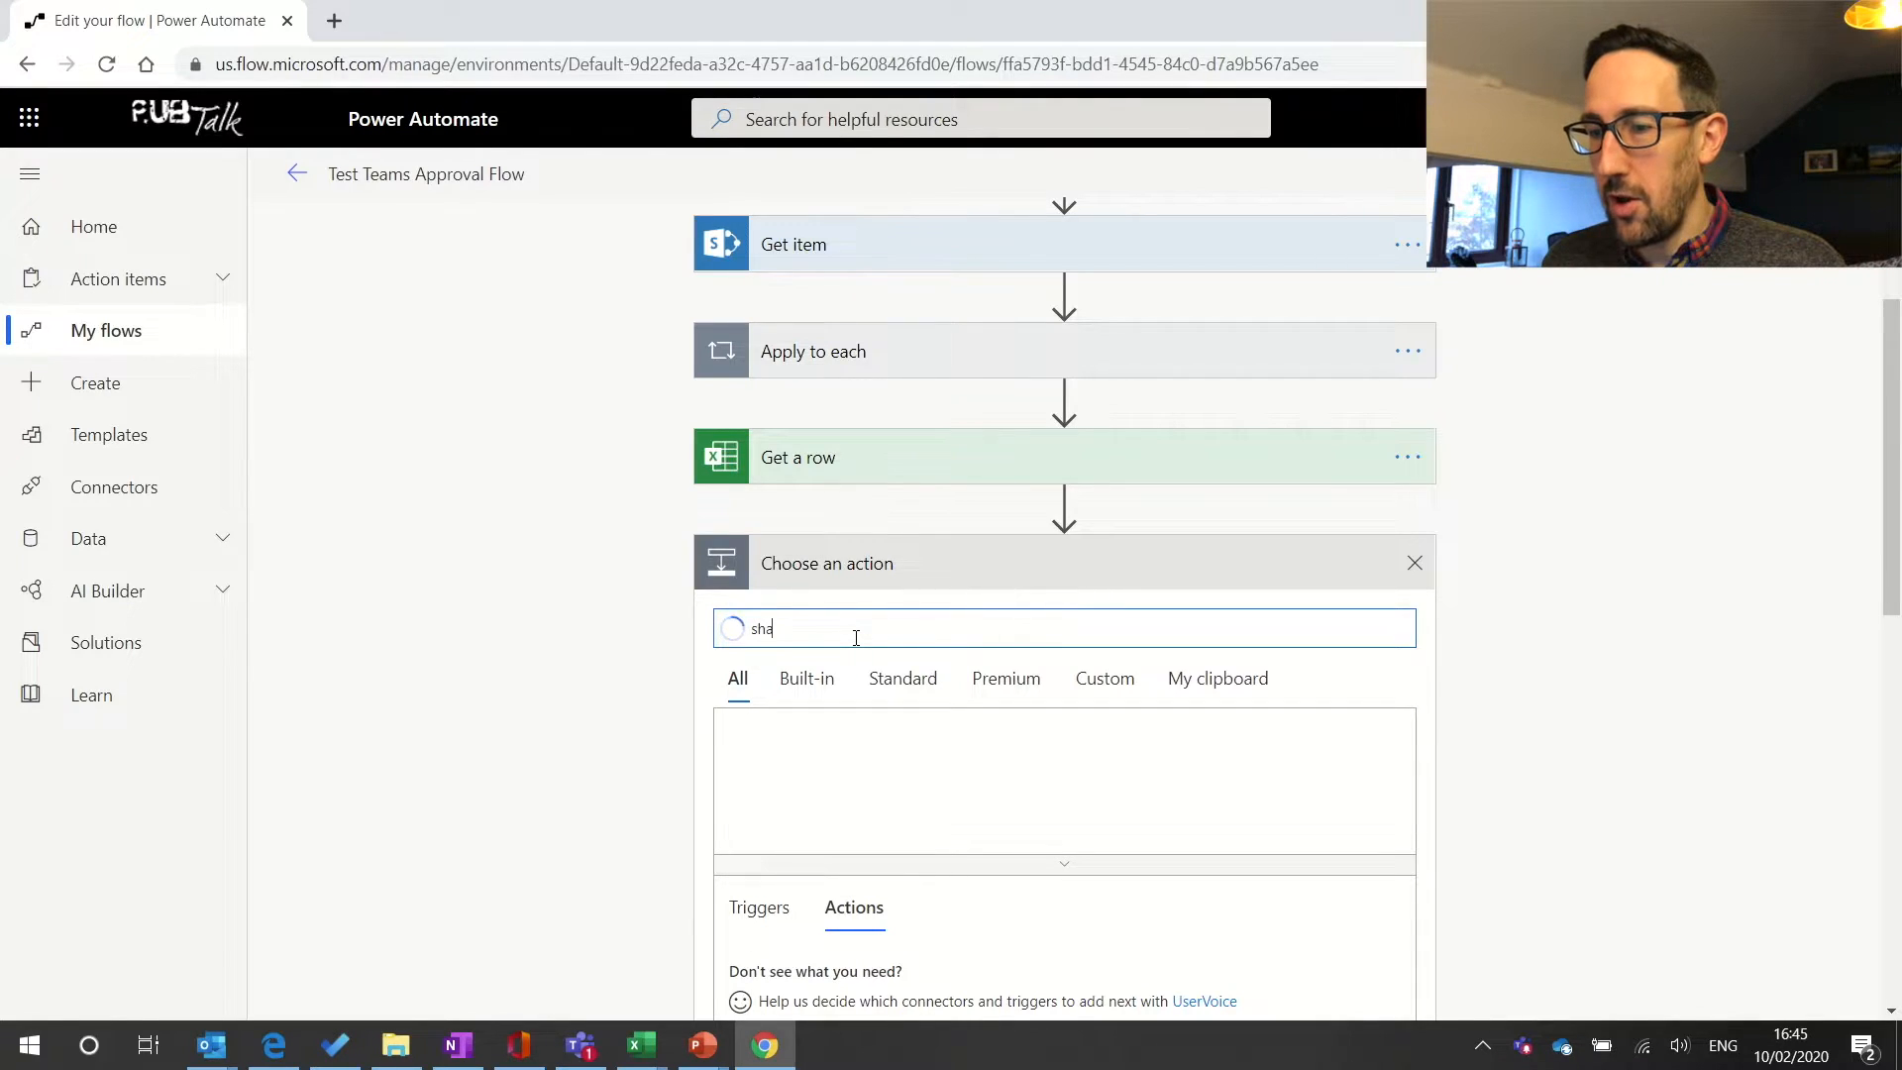
type("repoint")
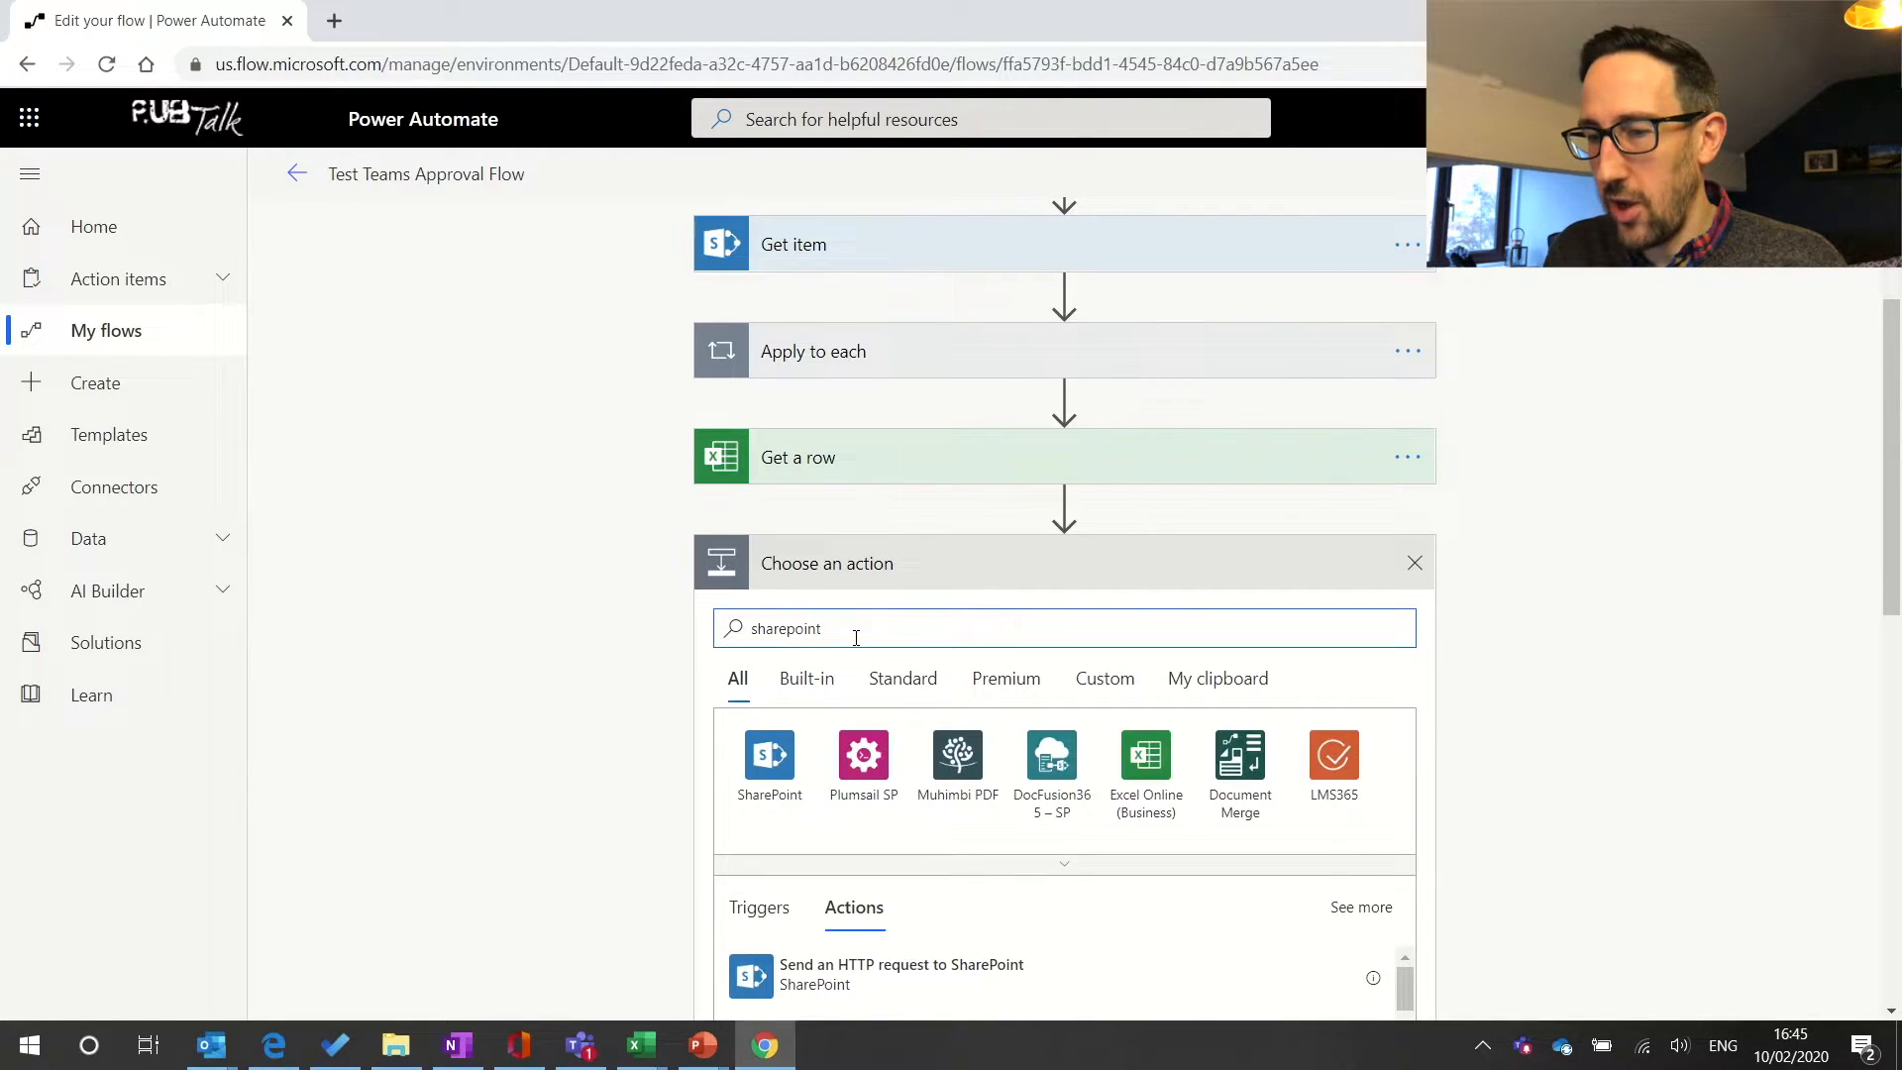
left_click(773, 754)
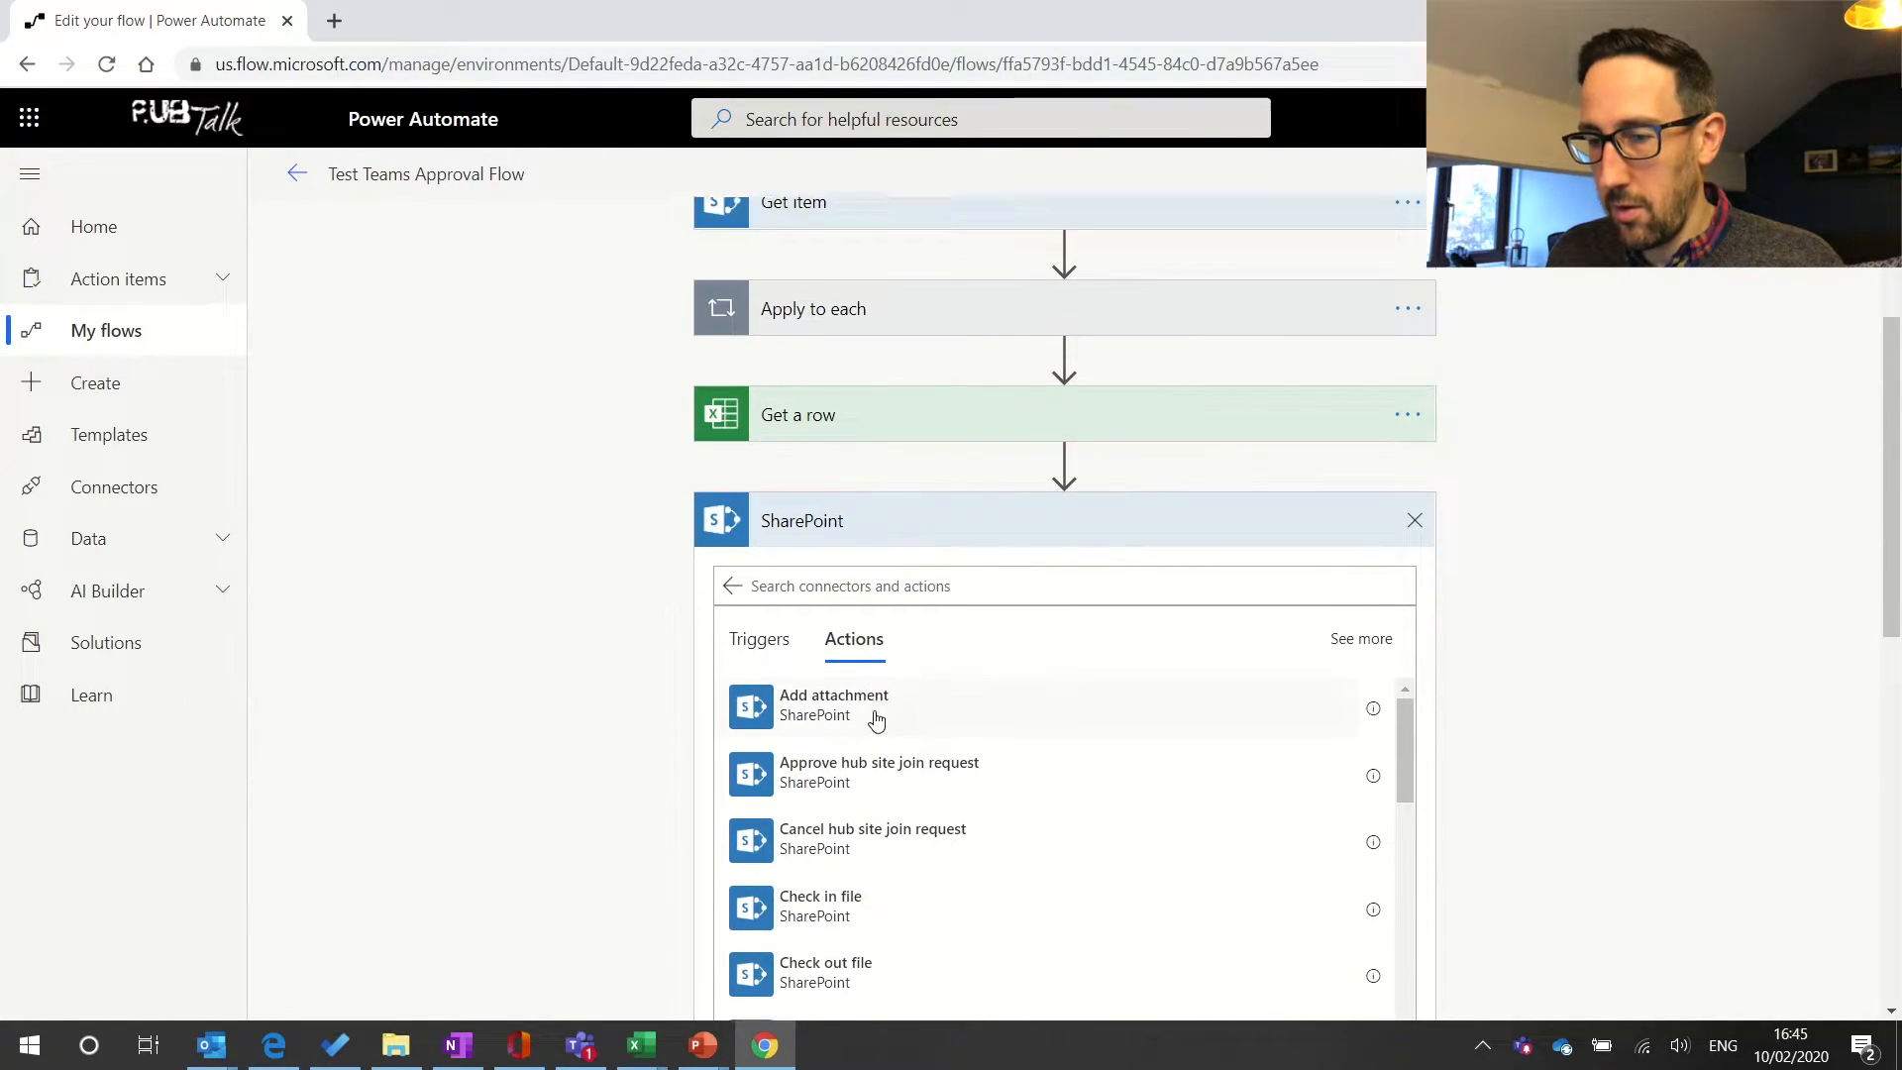
left_click(863, 447)
type("create")
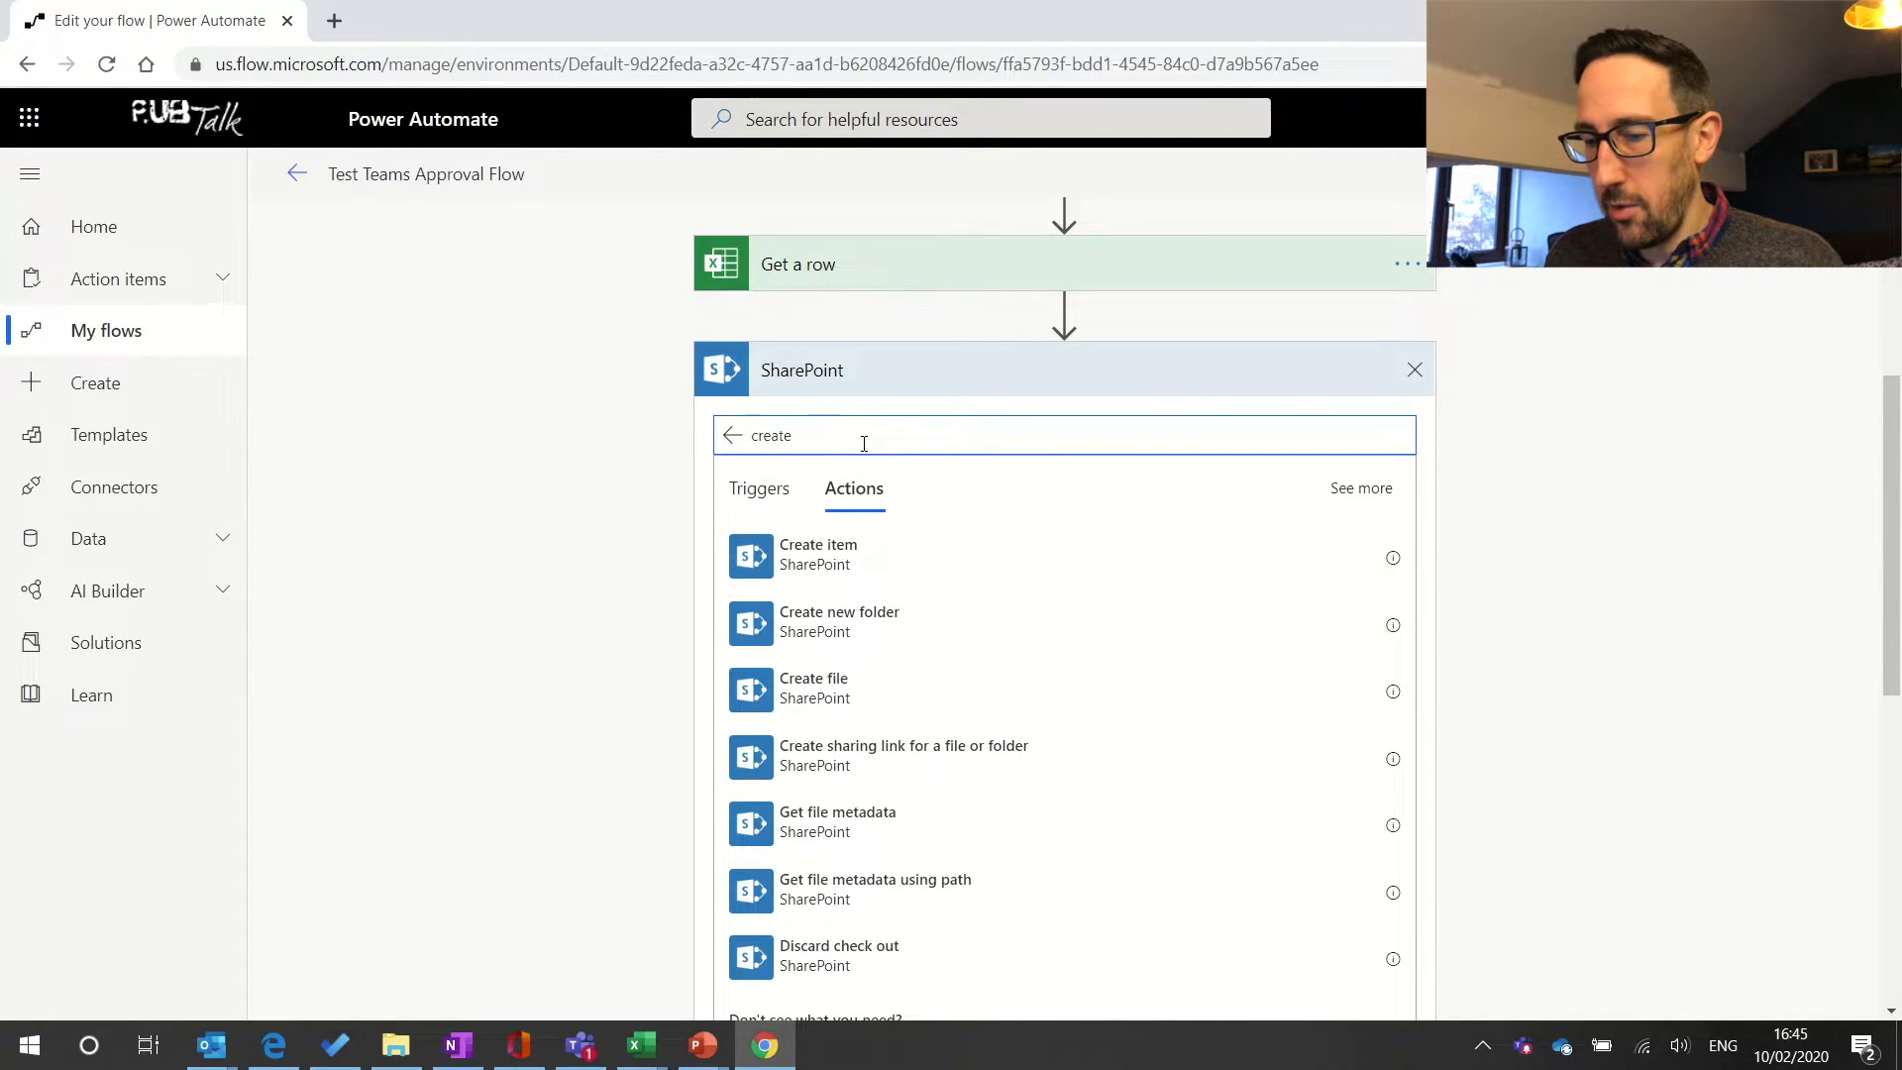
left_click(857, 565)
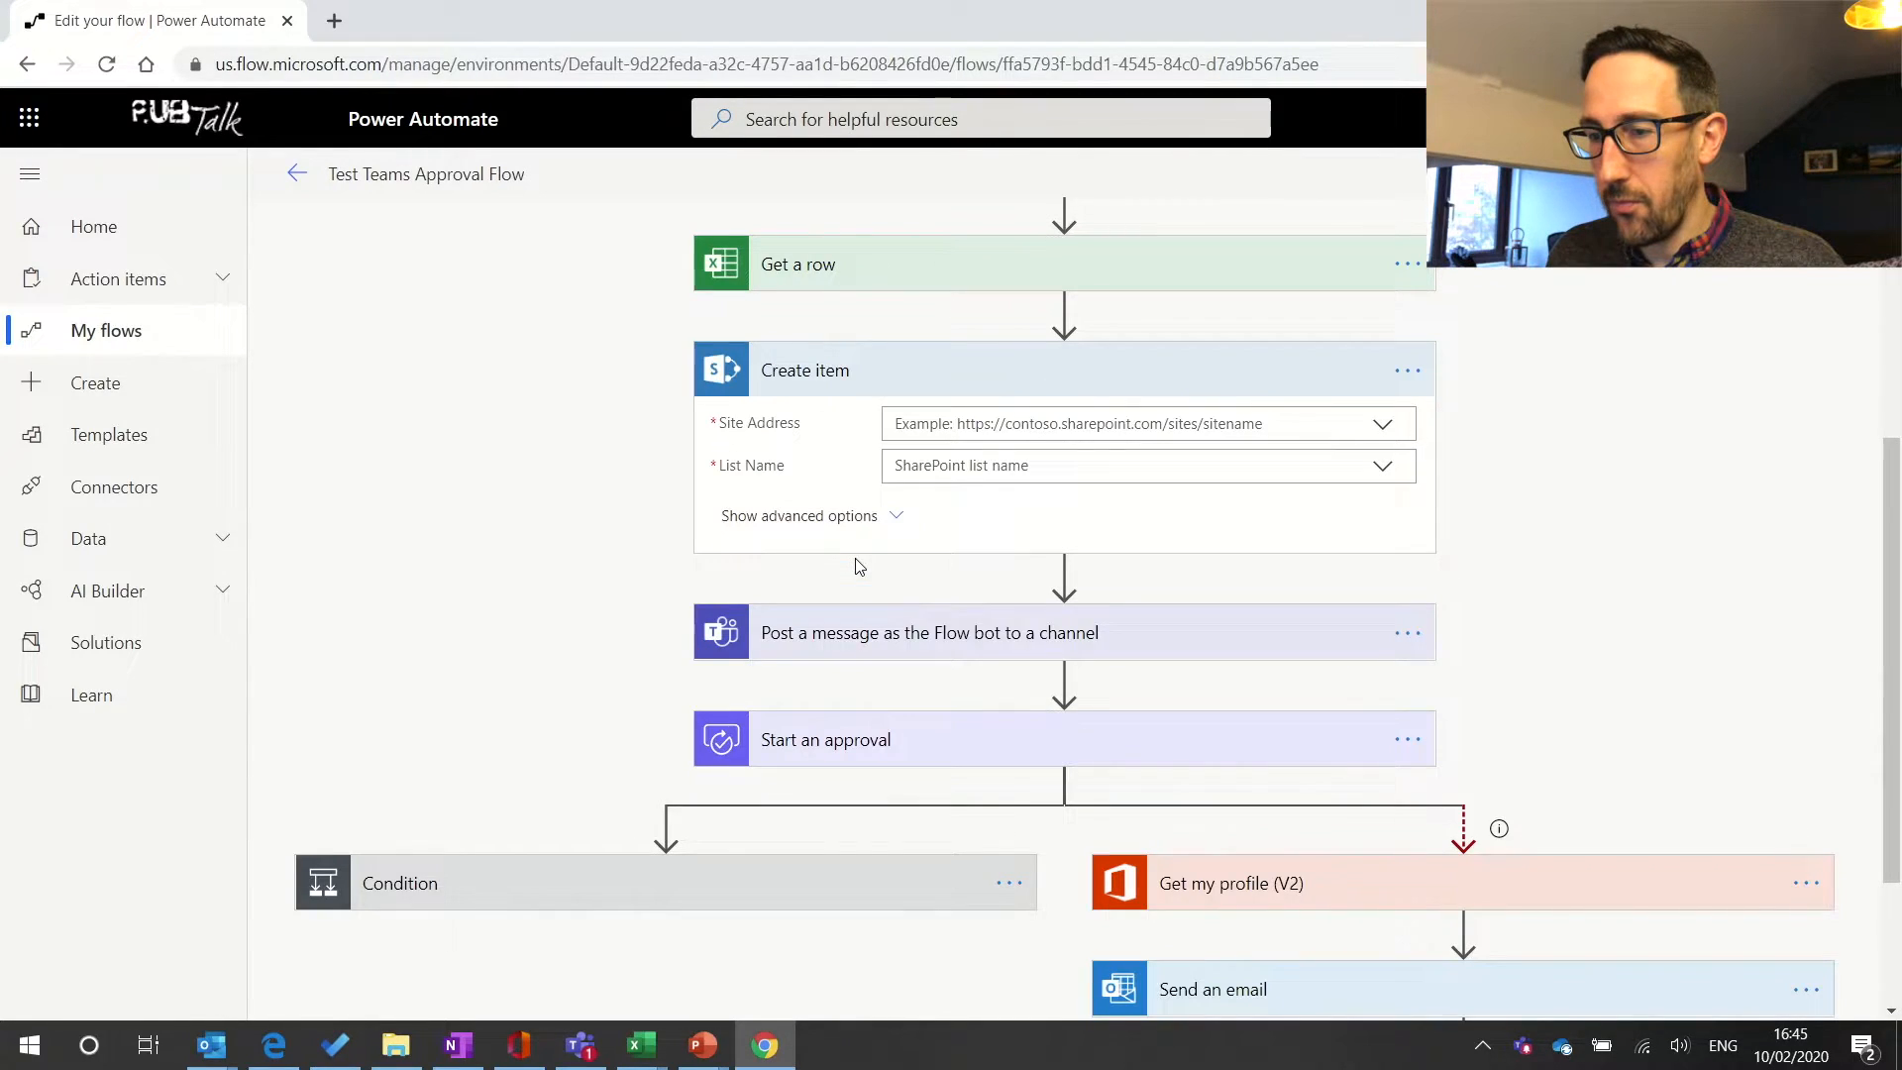
- Set the Create item action's site address to RECAP Core Project Team
left_click(1381, 424)
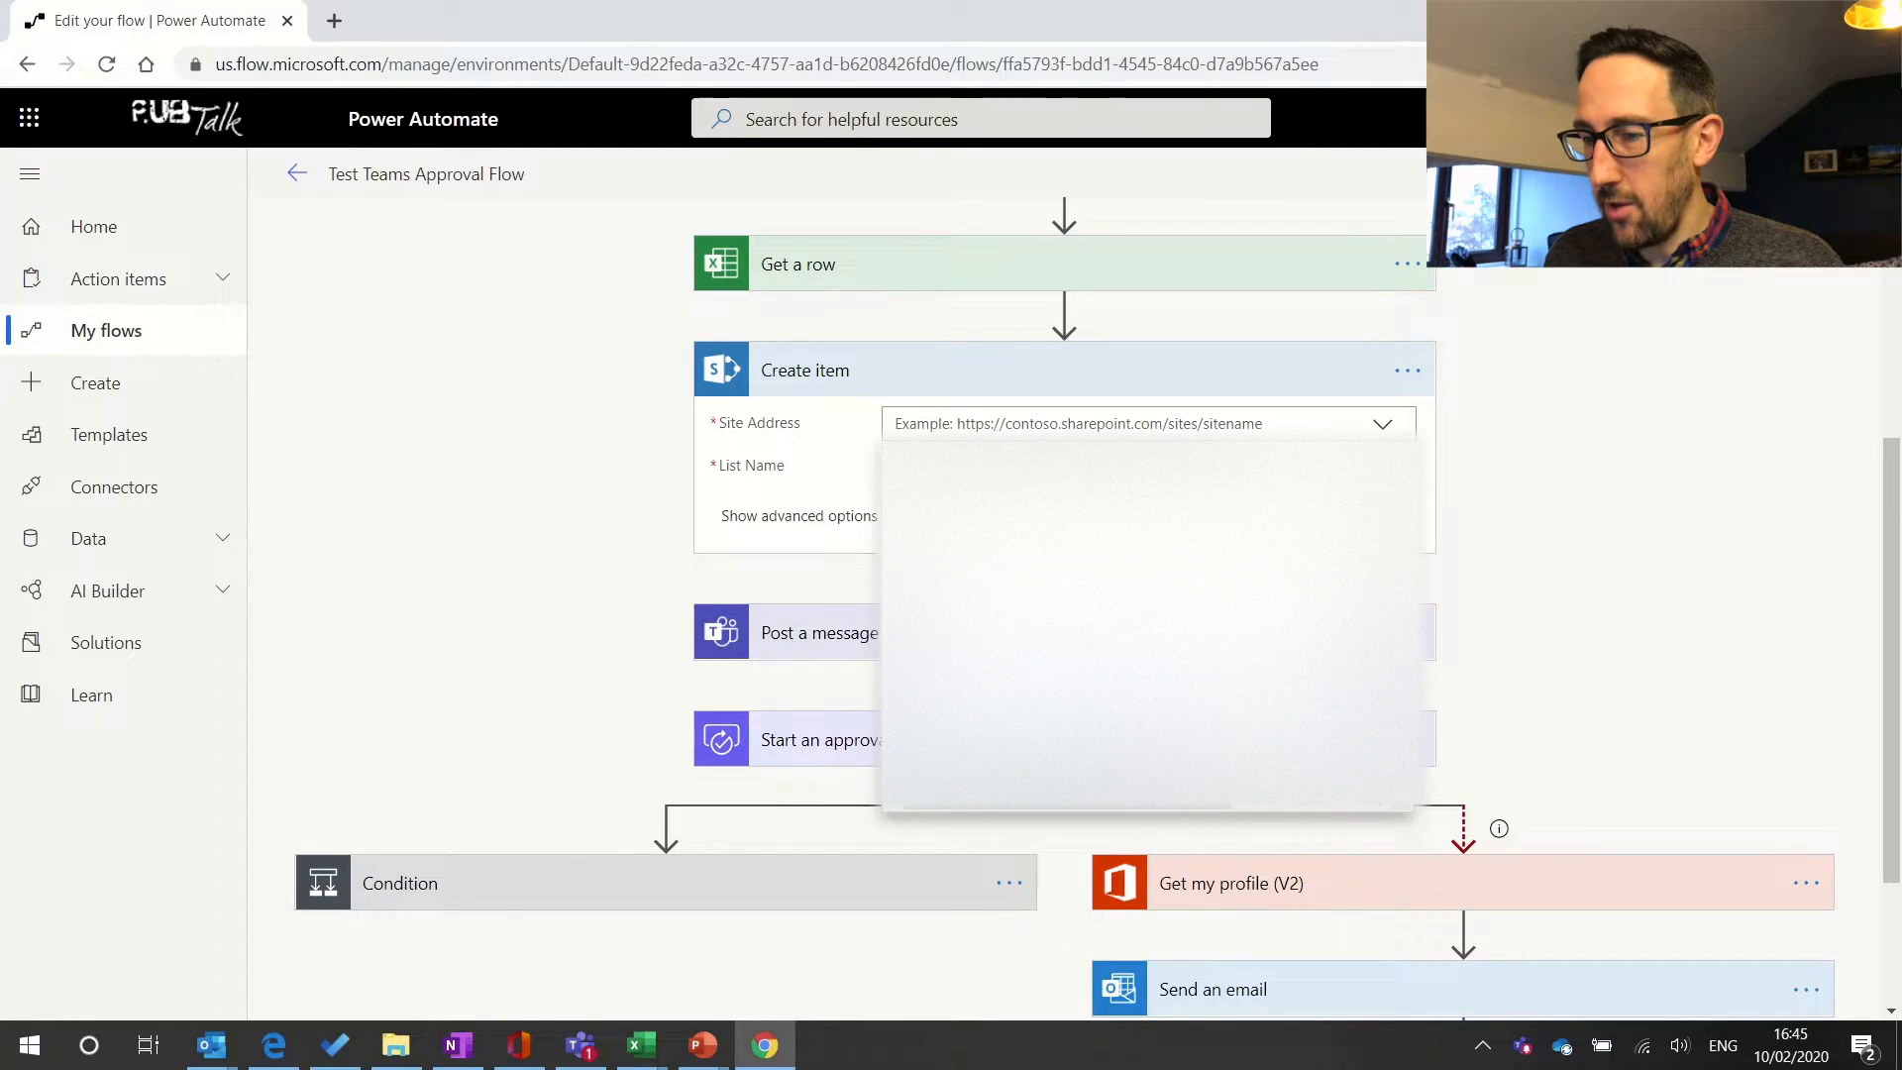
left_click(1139, 740)
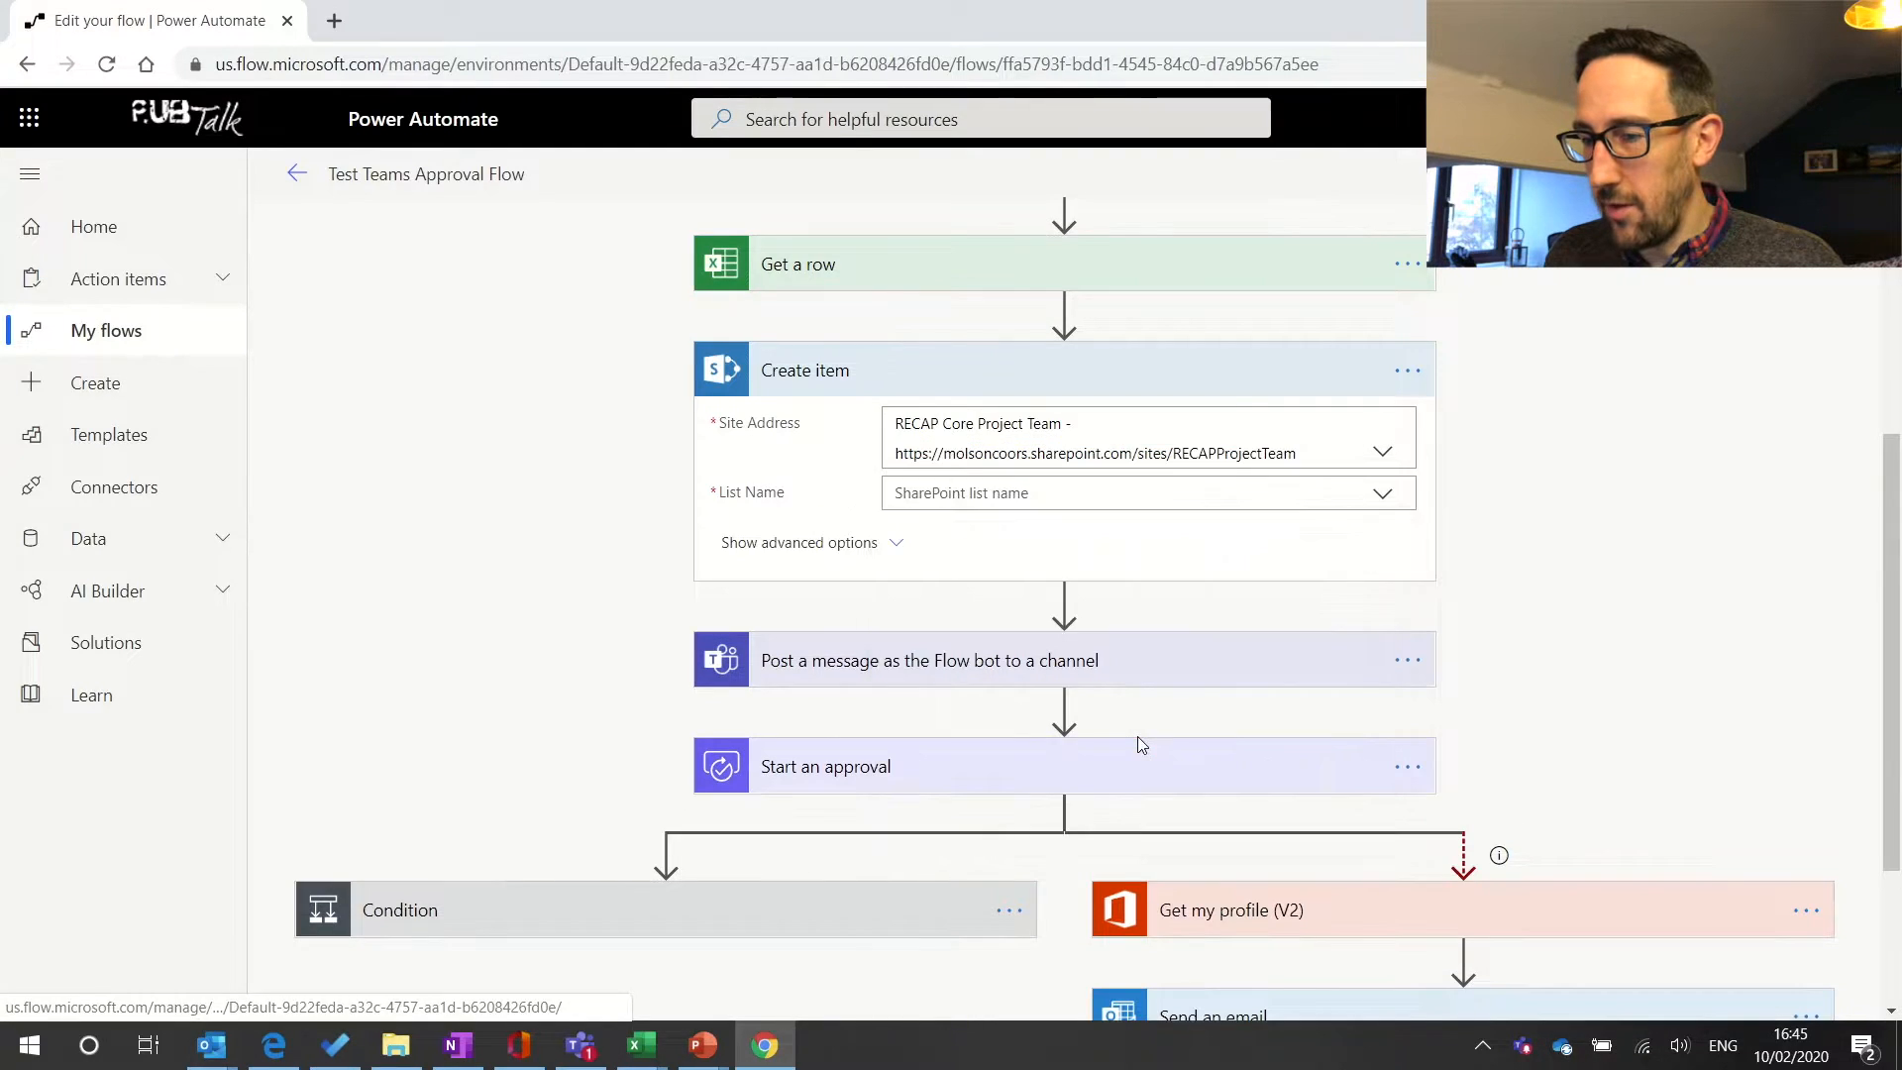
- In the Create item action, select the Approval Tracker Test list and set Title to the Name of the newly created file
left_click(1382, 500)
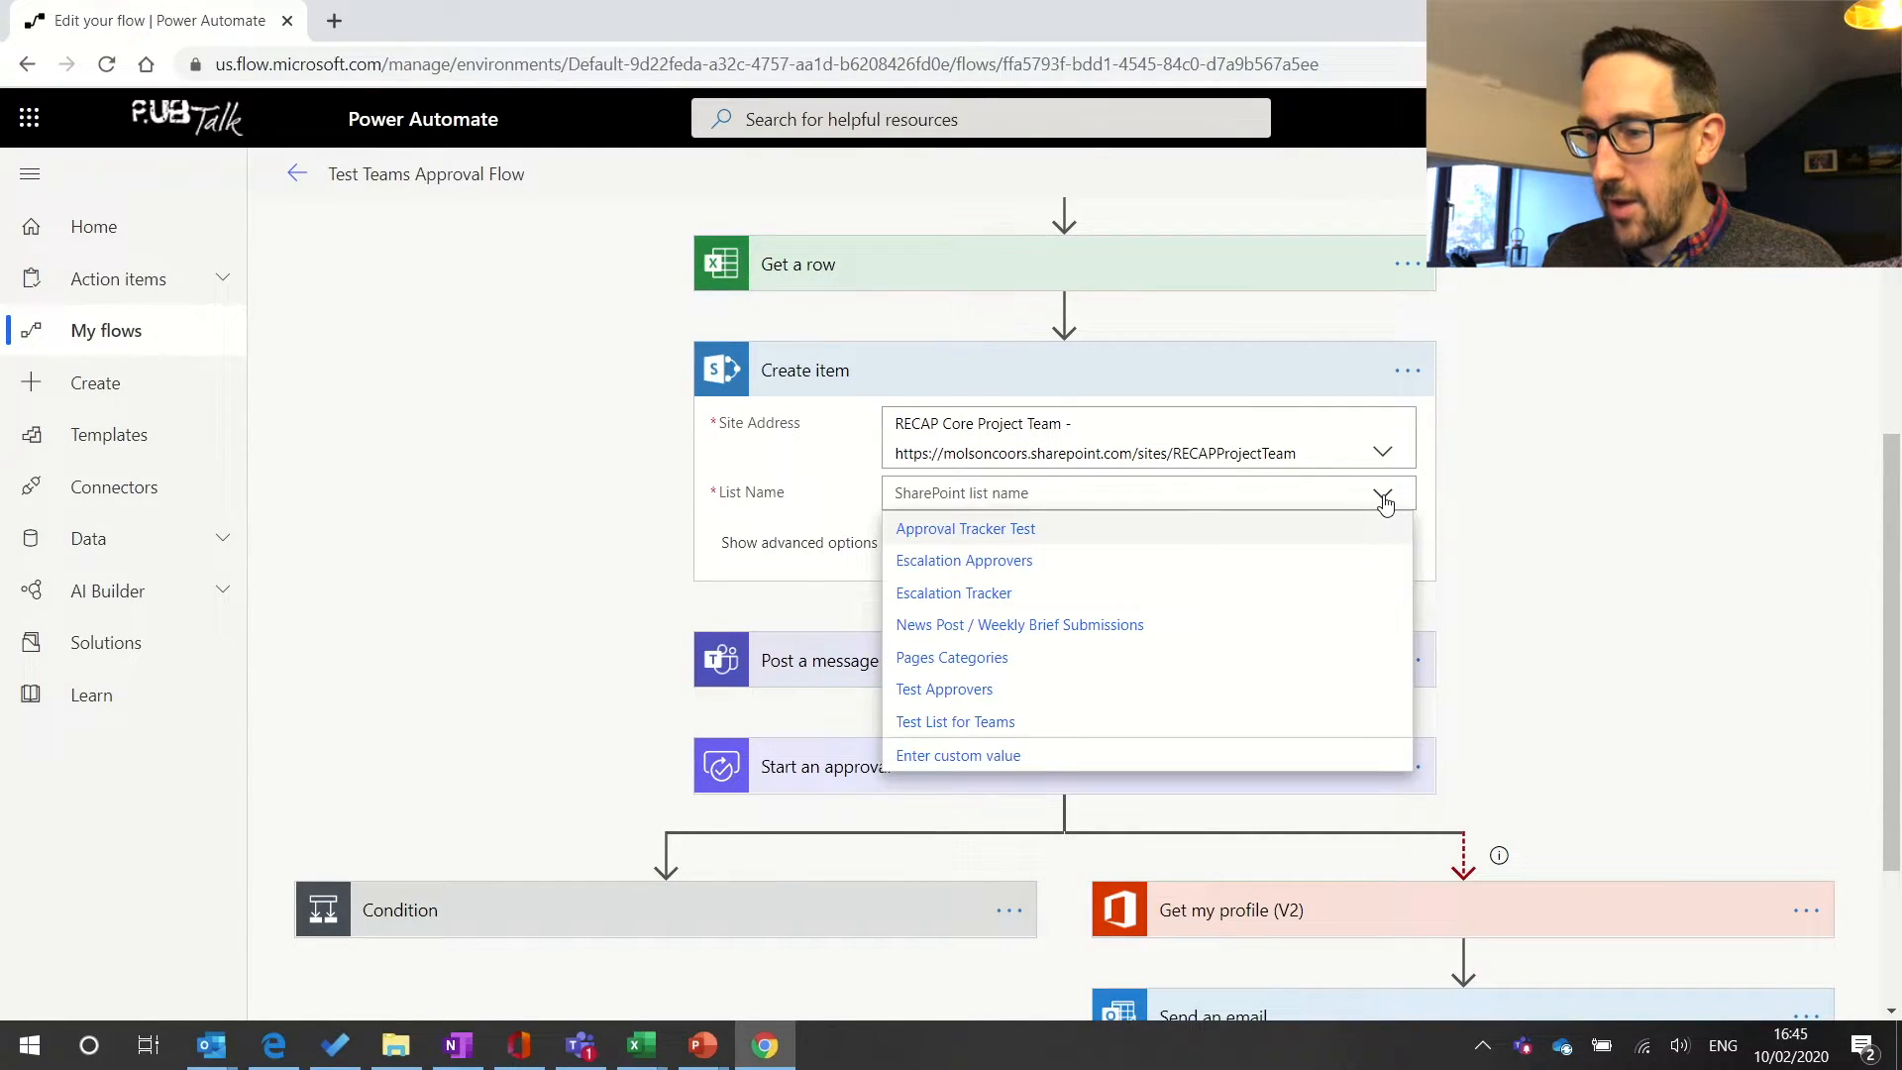
left_click(1050, 536)
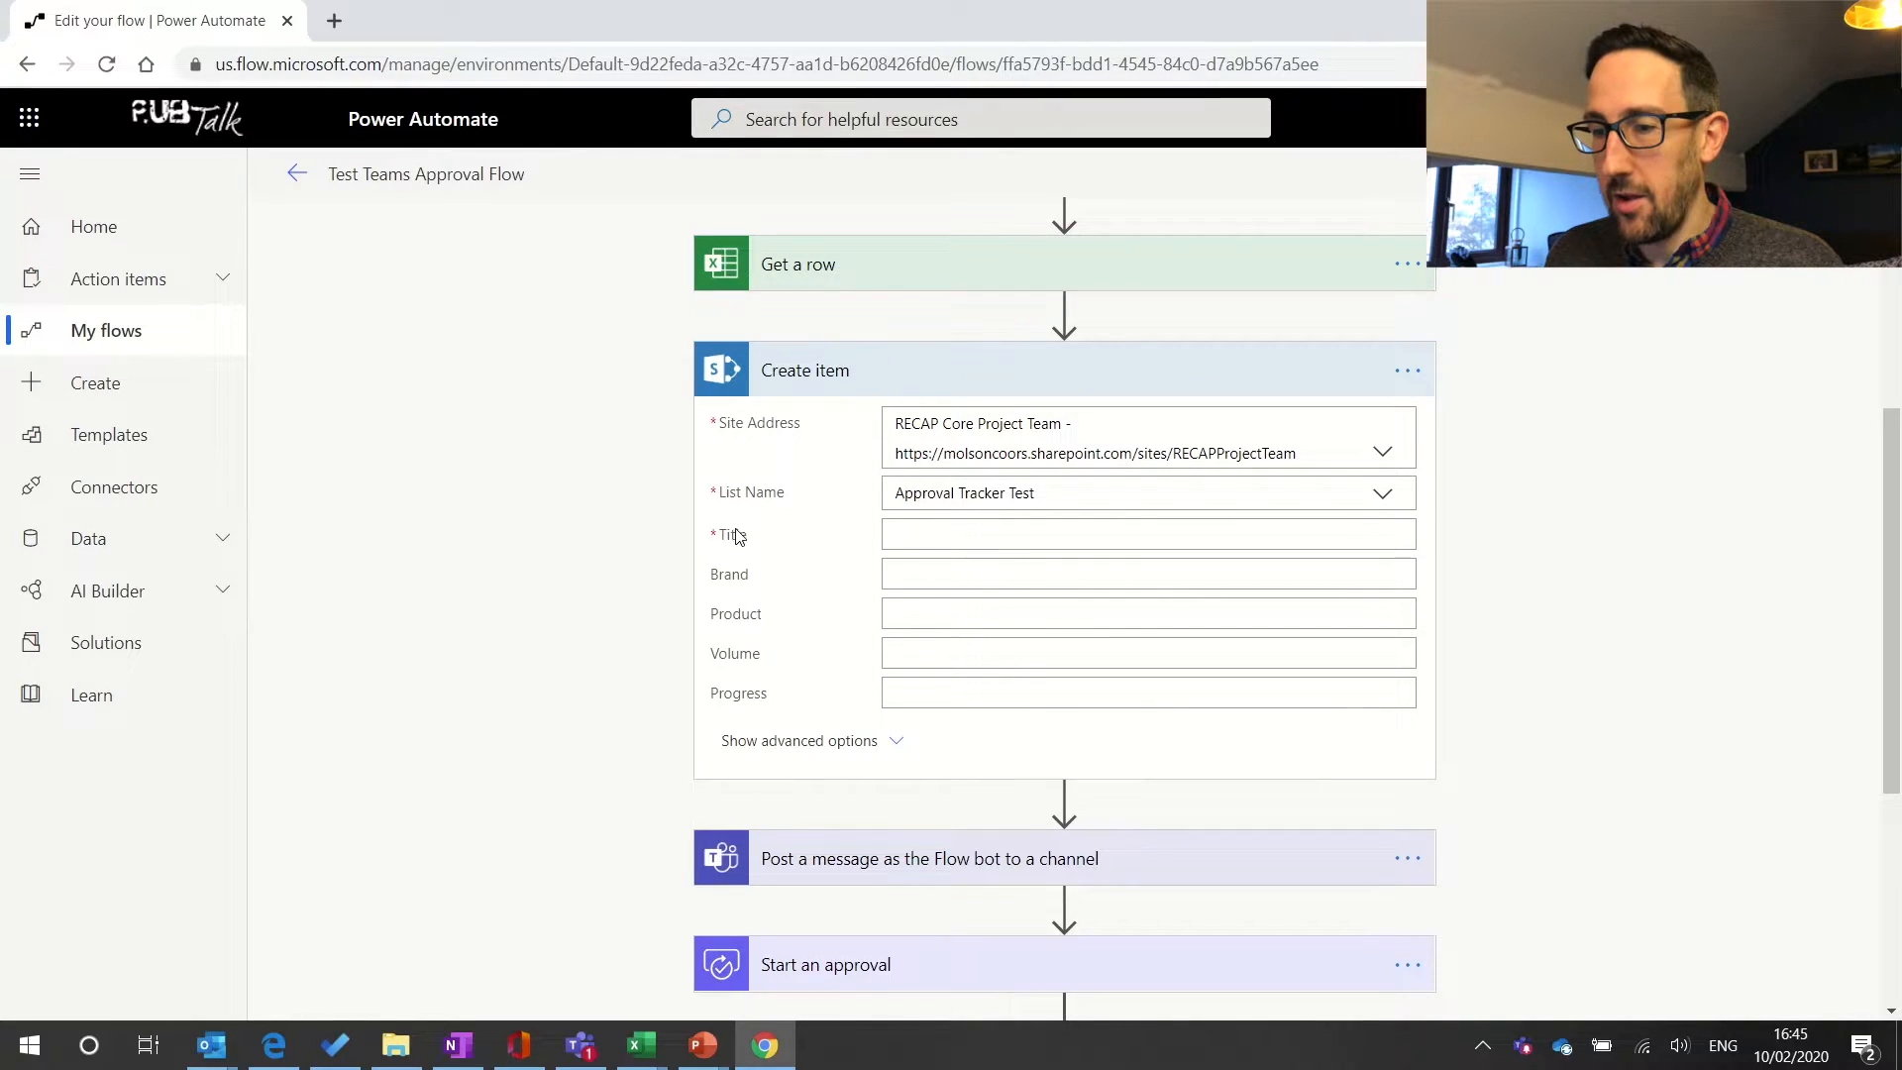
left_click(938, 534)
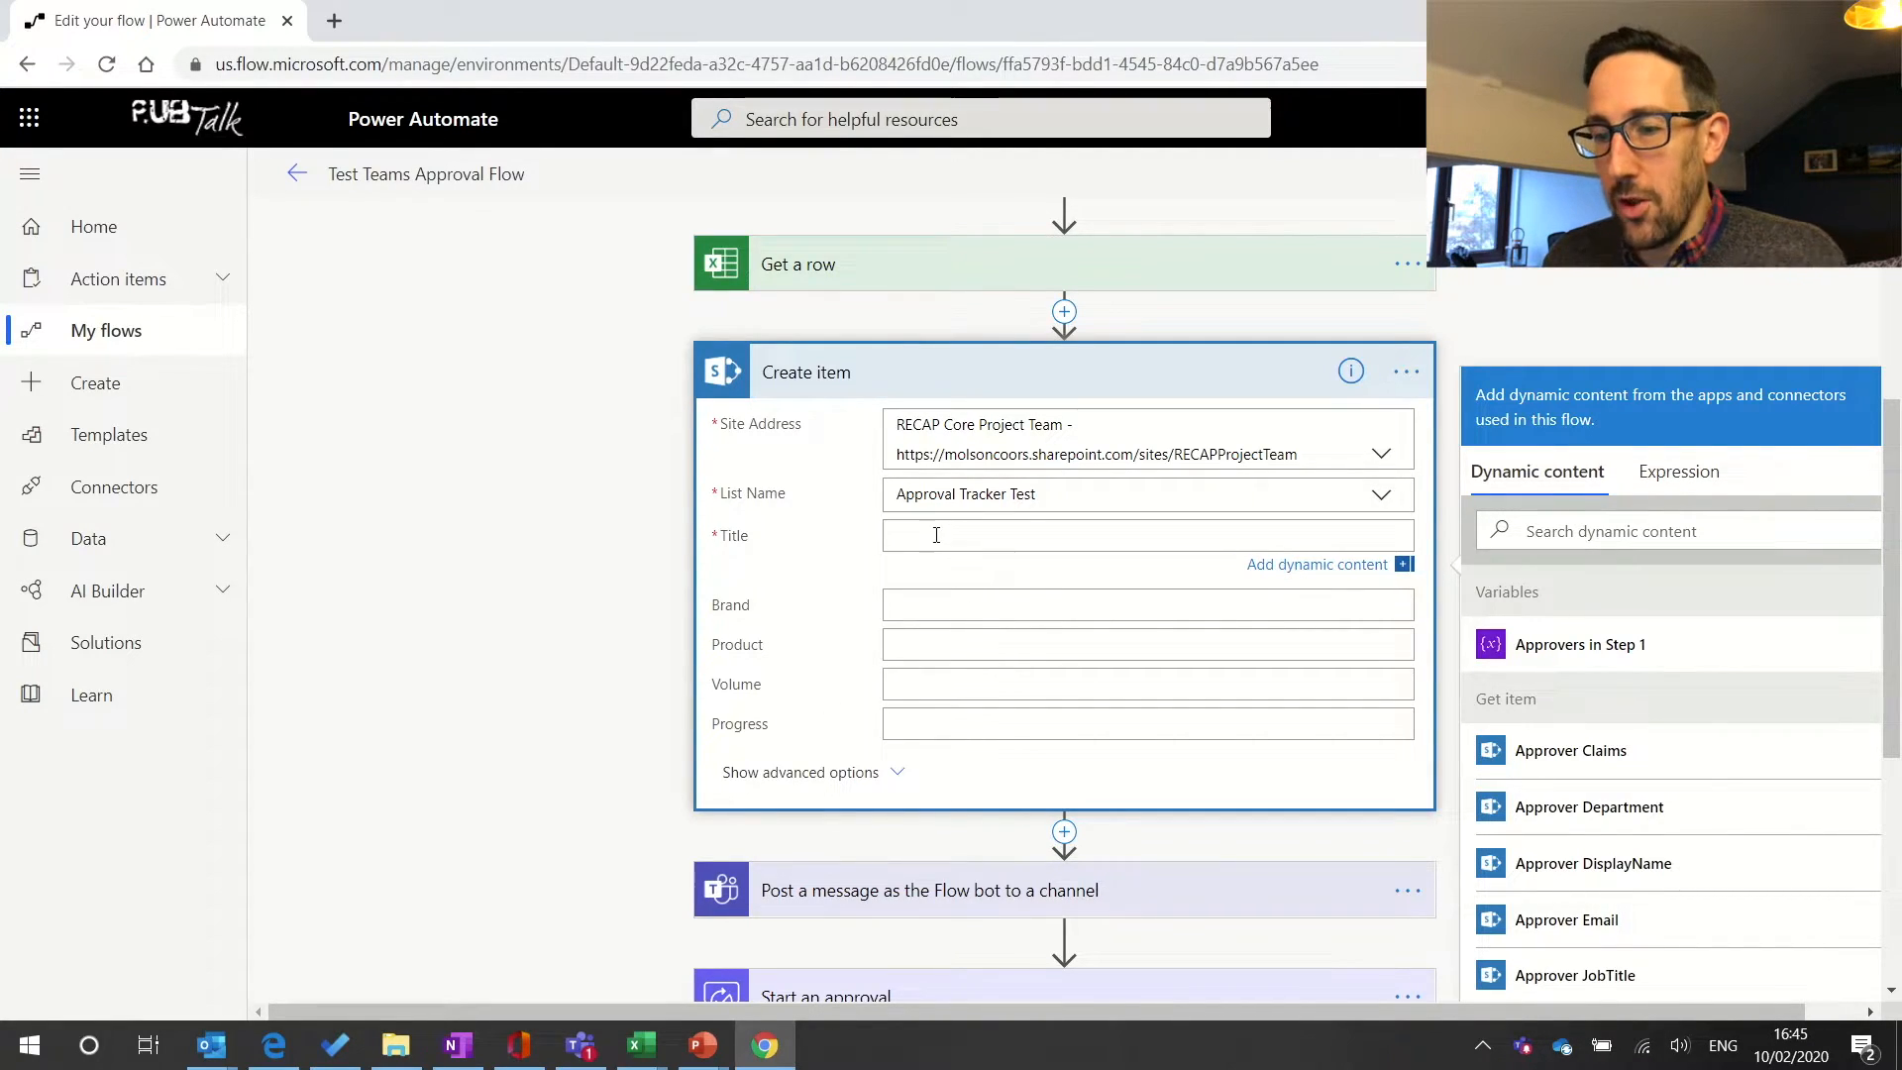
scroll(1413, 666, "up", 4)
scroll(1414, 667, "down", 5)
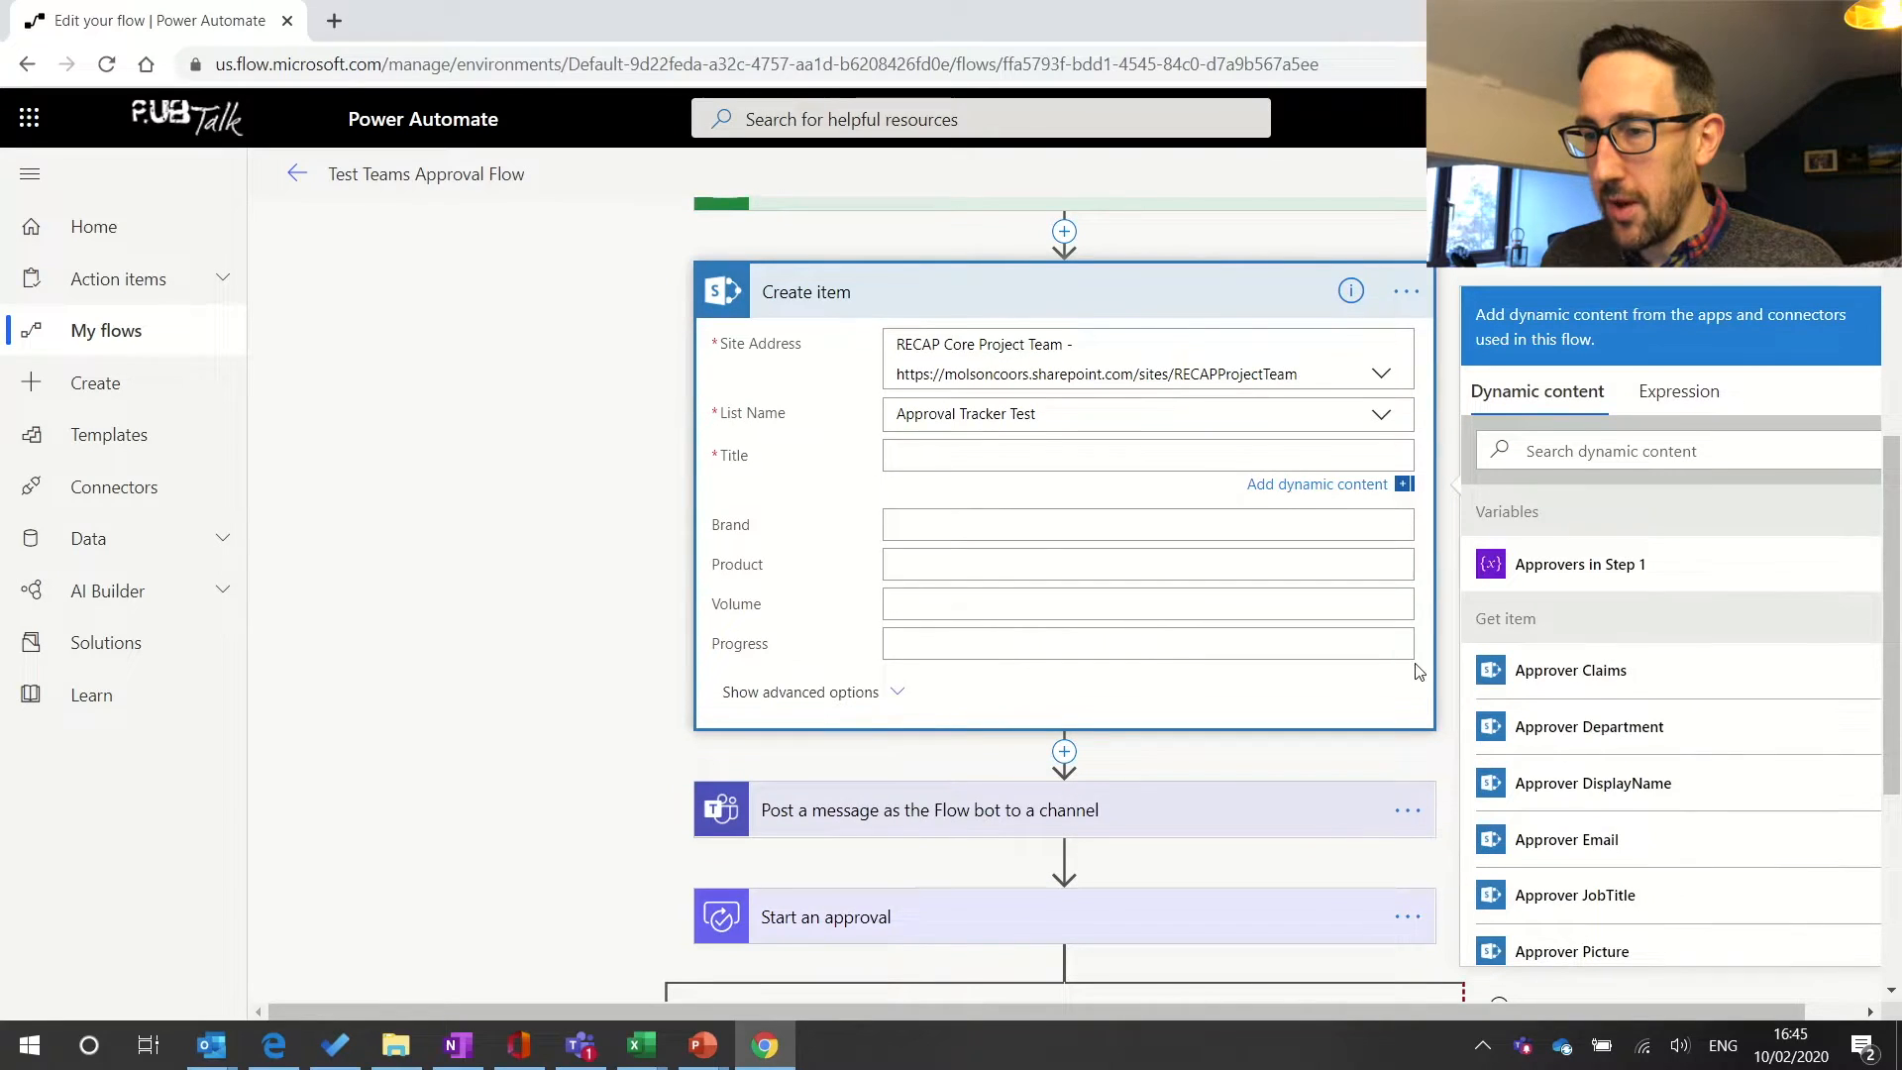
scroll(1585, 767, "down", 3)
scroll(1602, 764, "down", 10)
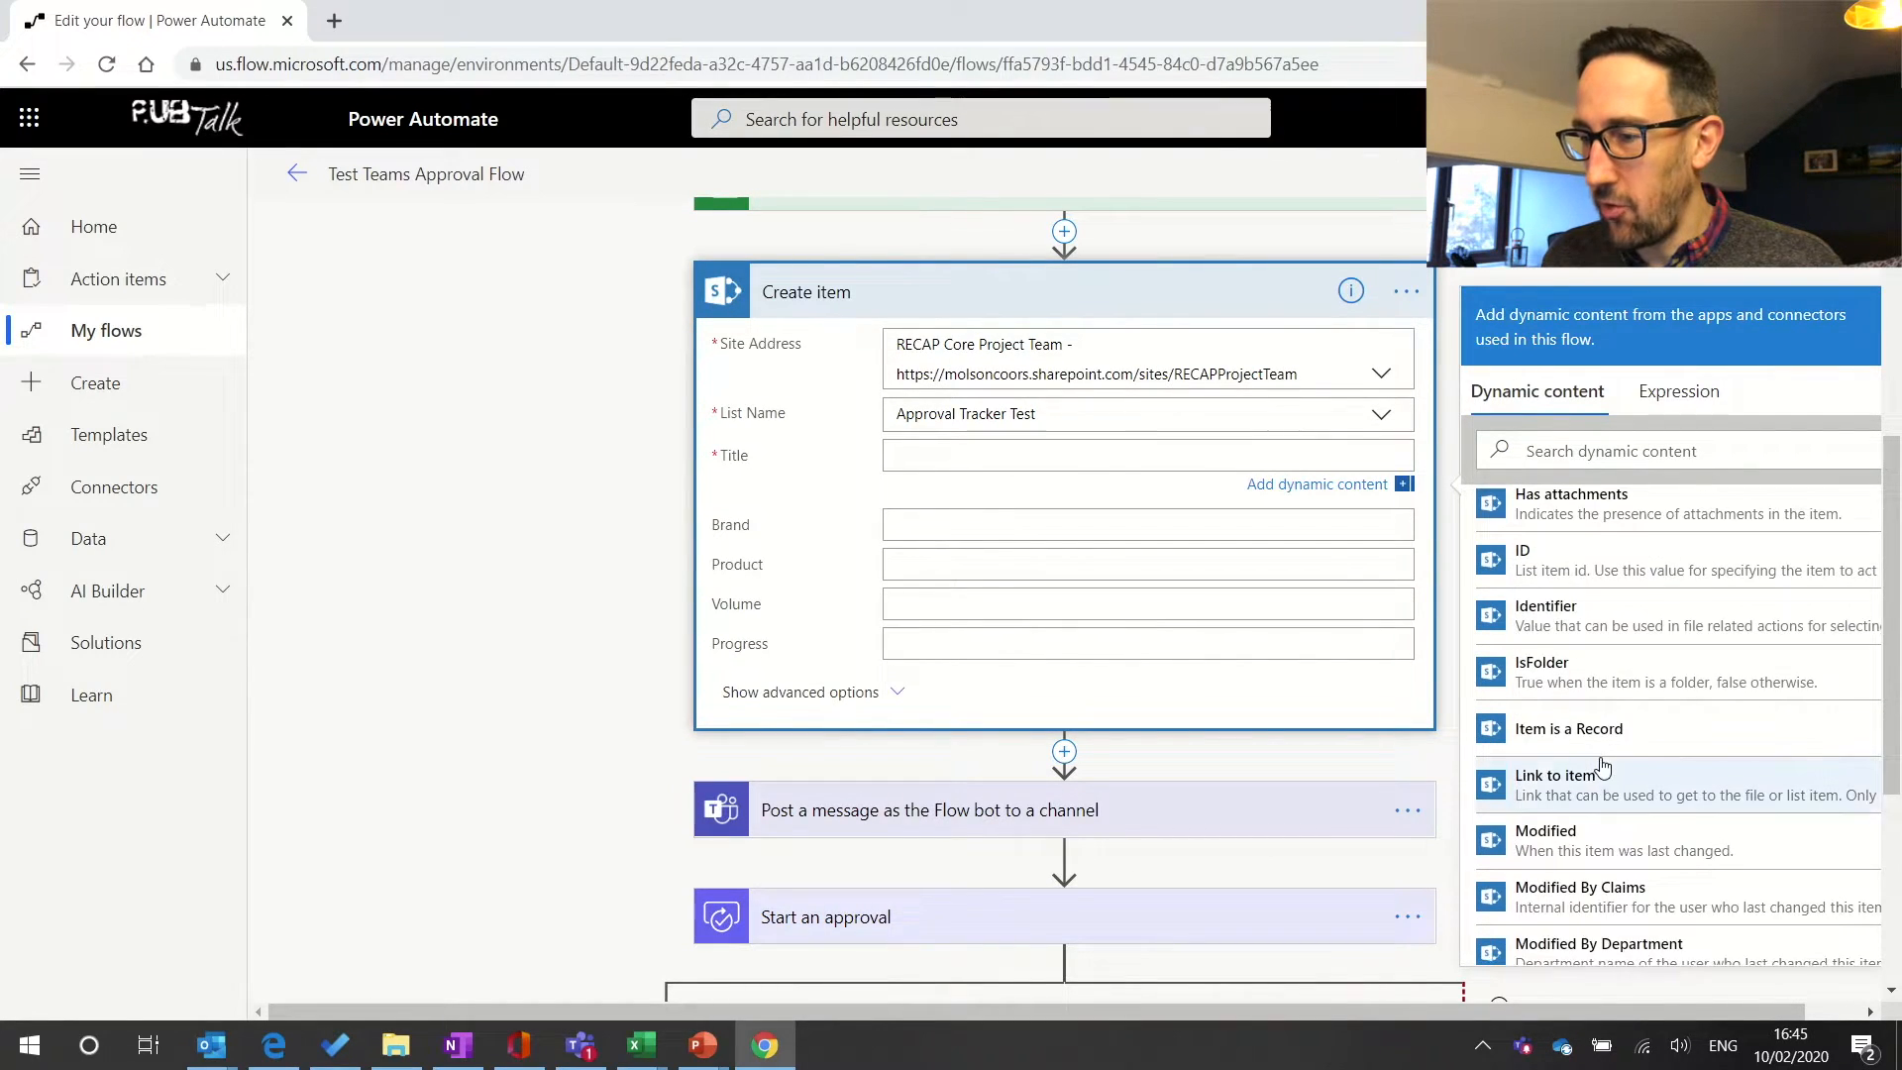
scroll(1603, 764, "down", 3)
scroll(1602, 765, "up", 2)
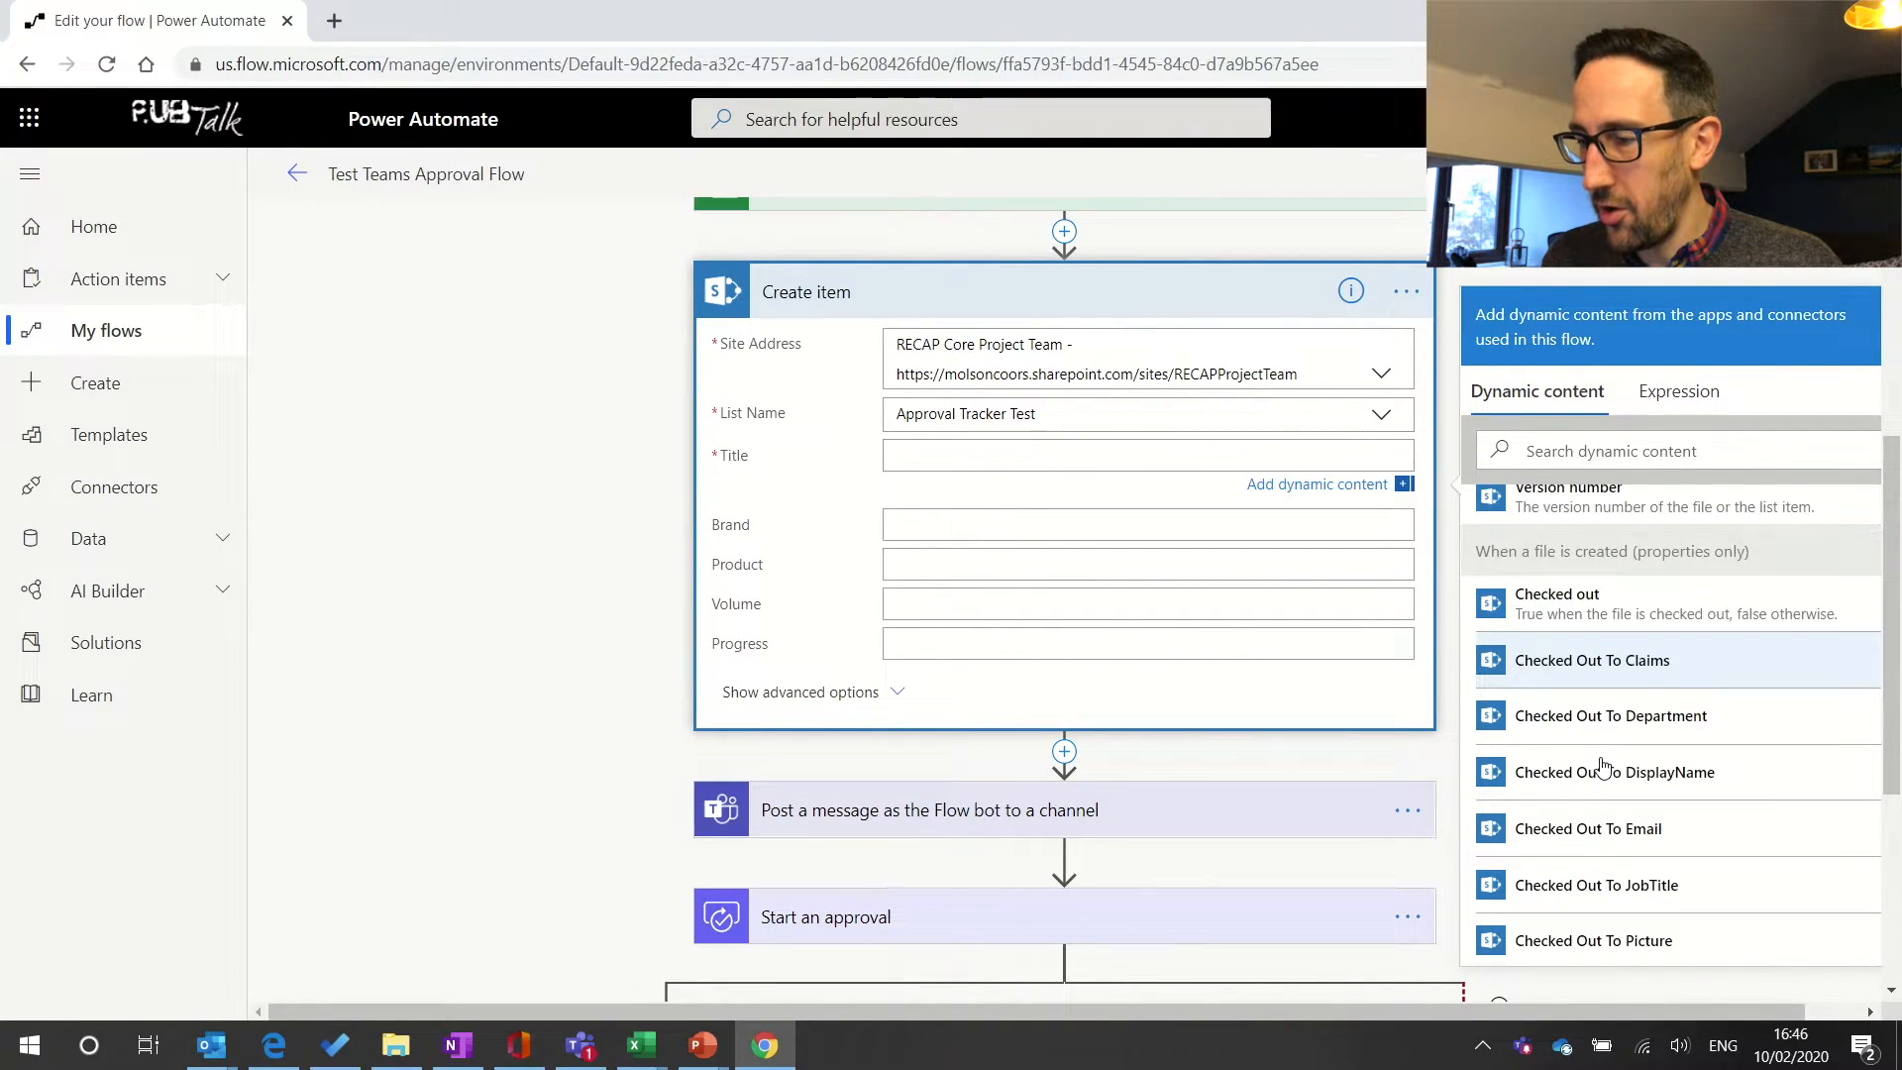
scroll(1602, 765, "down", 2)
scroll(1602, 768, "down", 5)
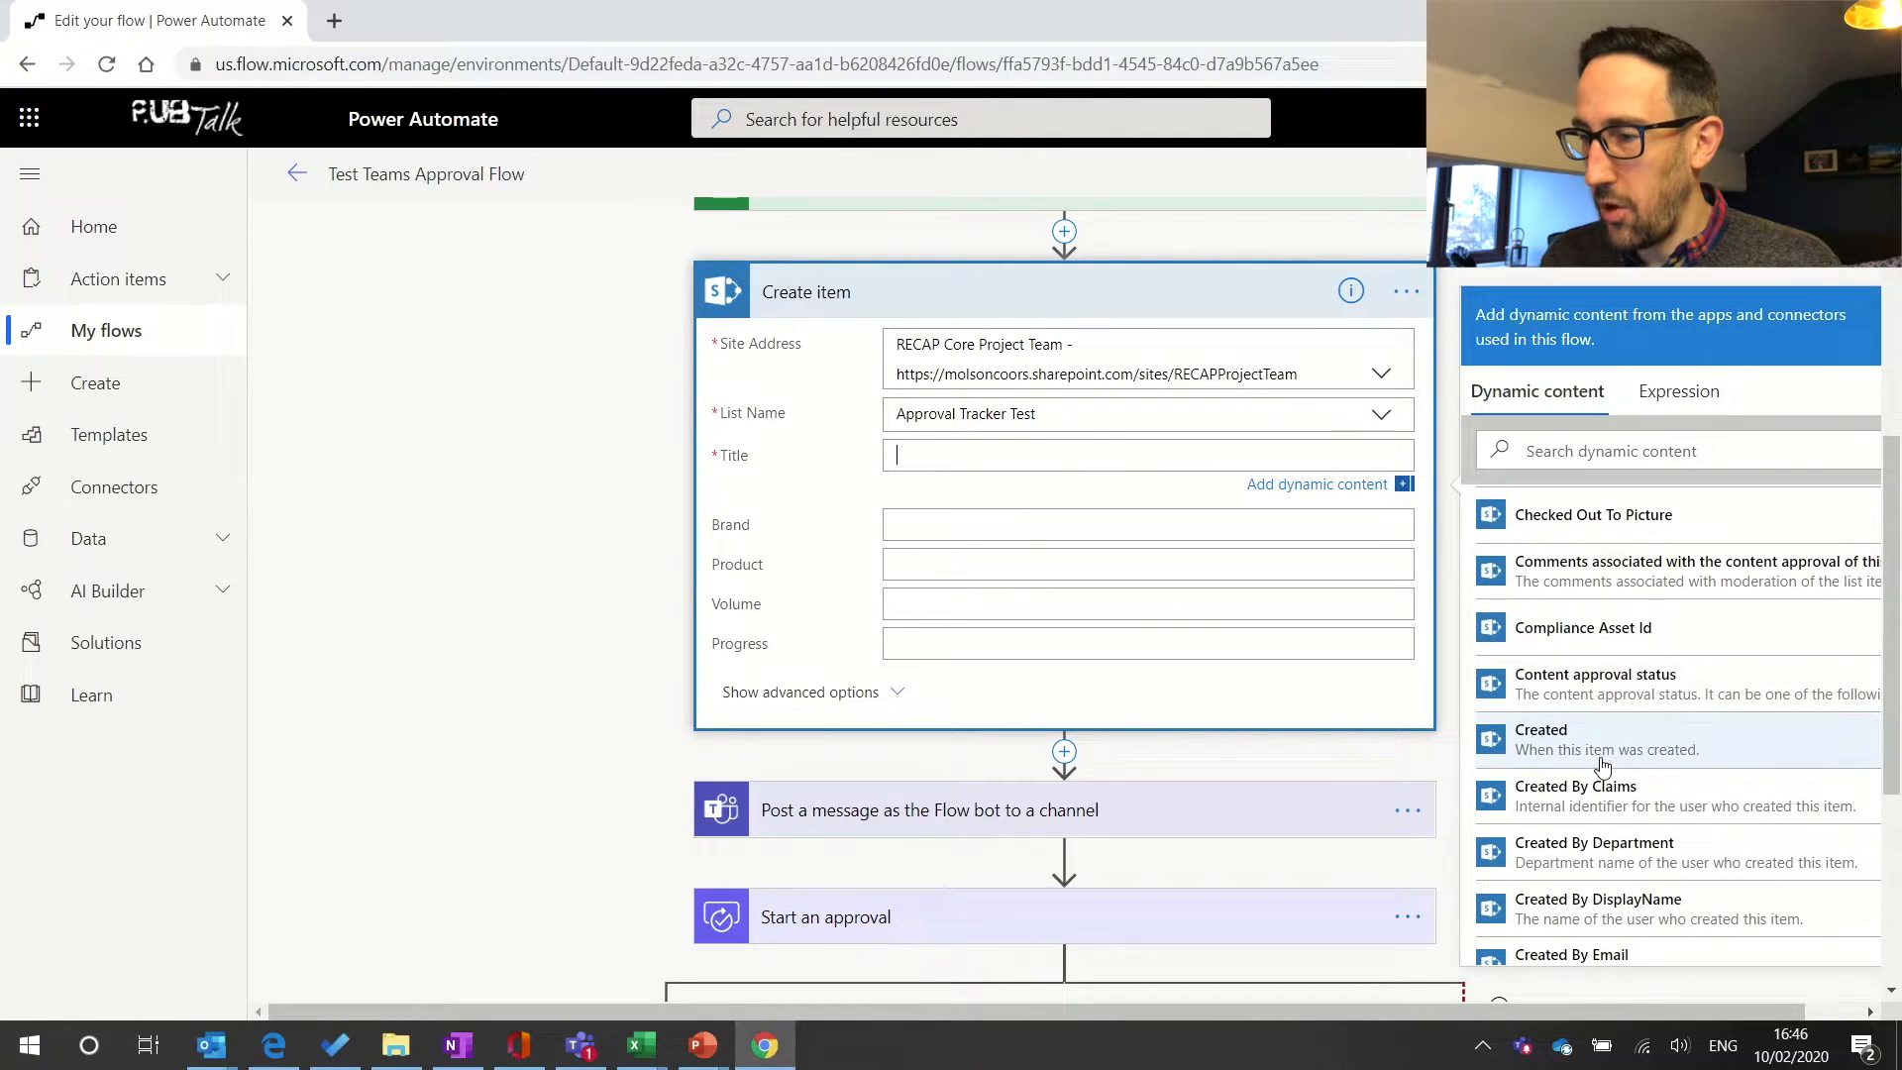
scroll(1602, 765, "down", 5)
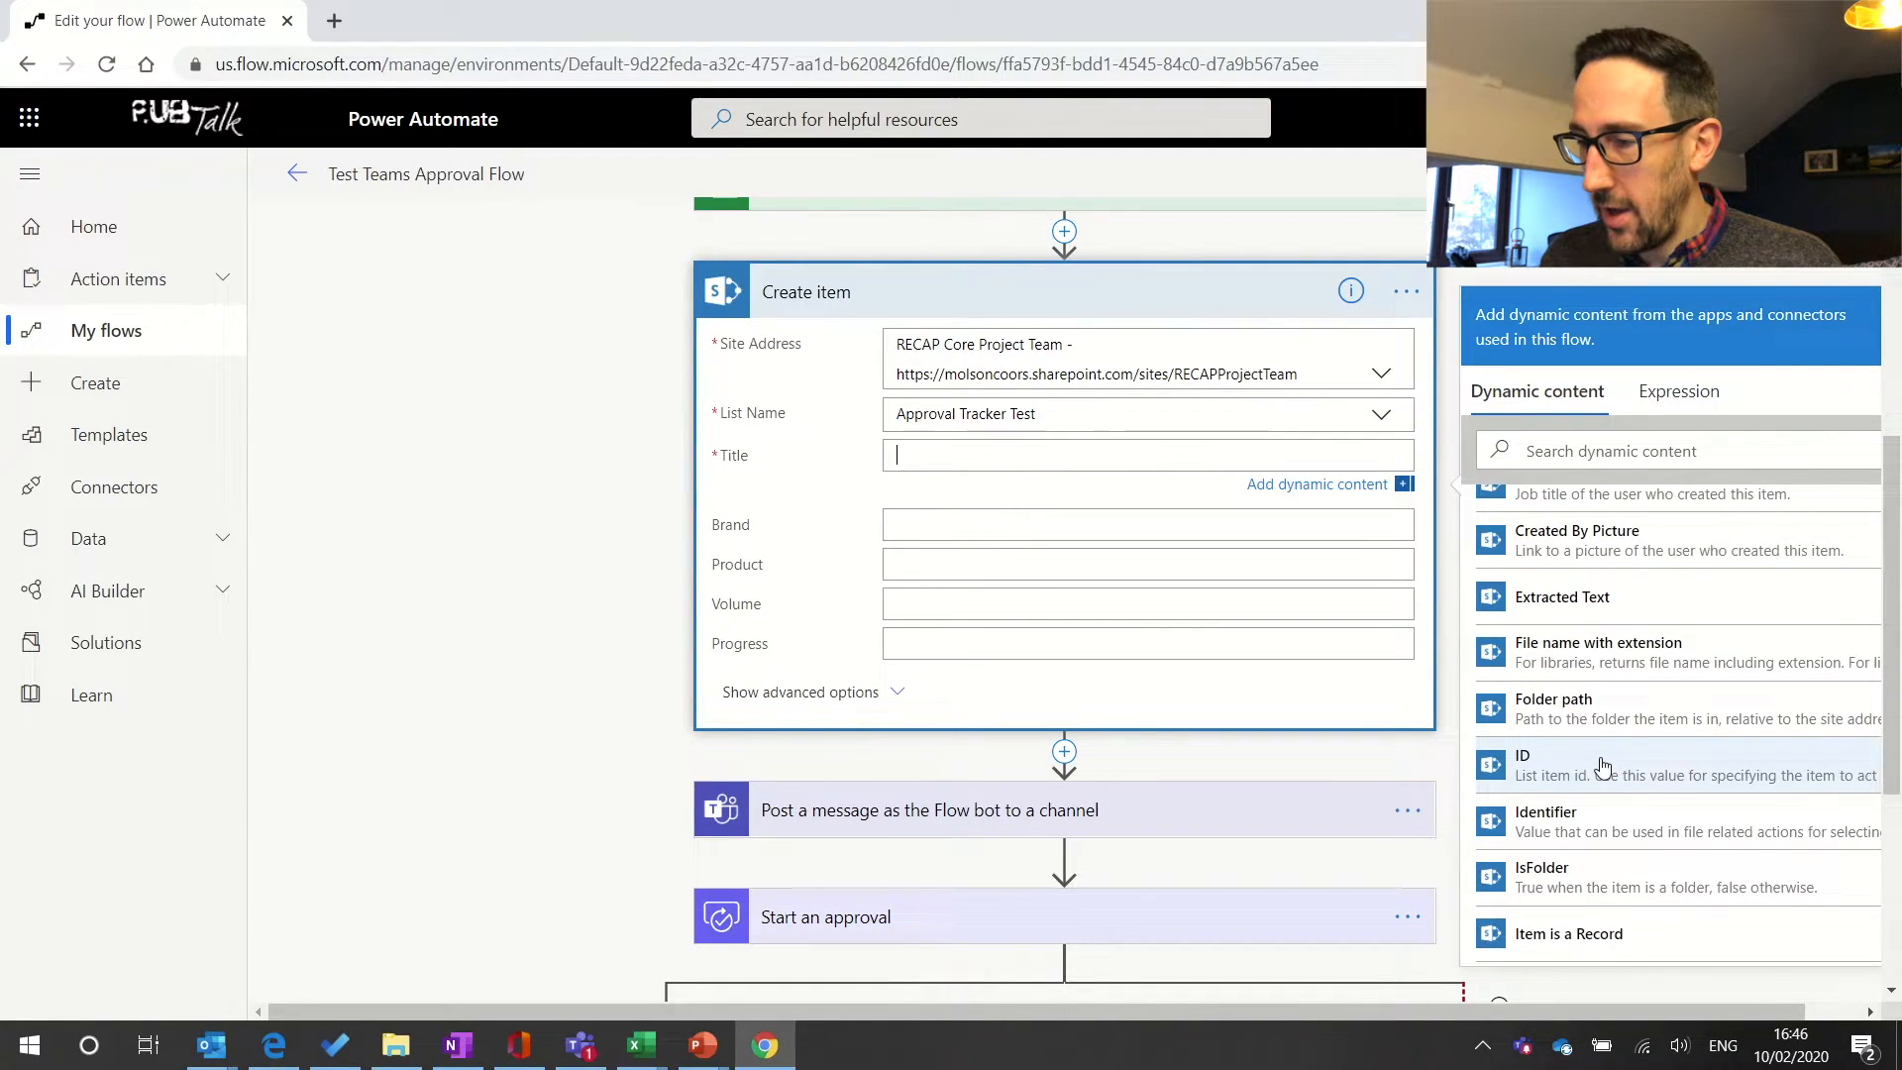
scroll(1602, 767, "down", 5)
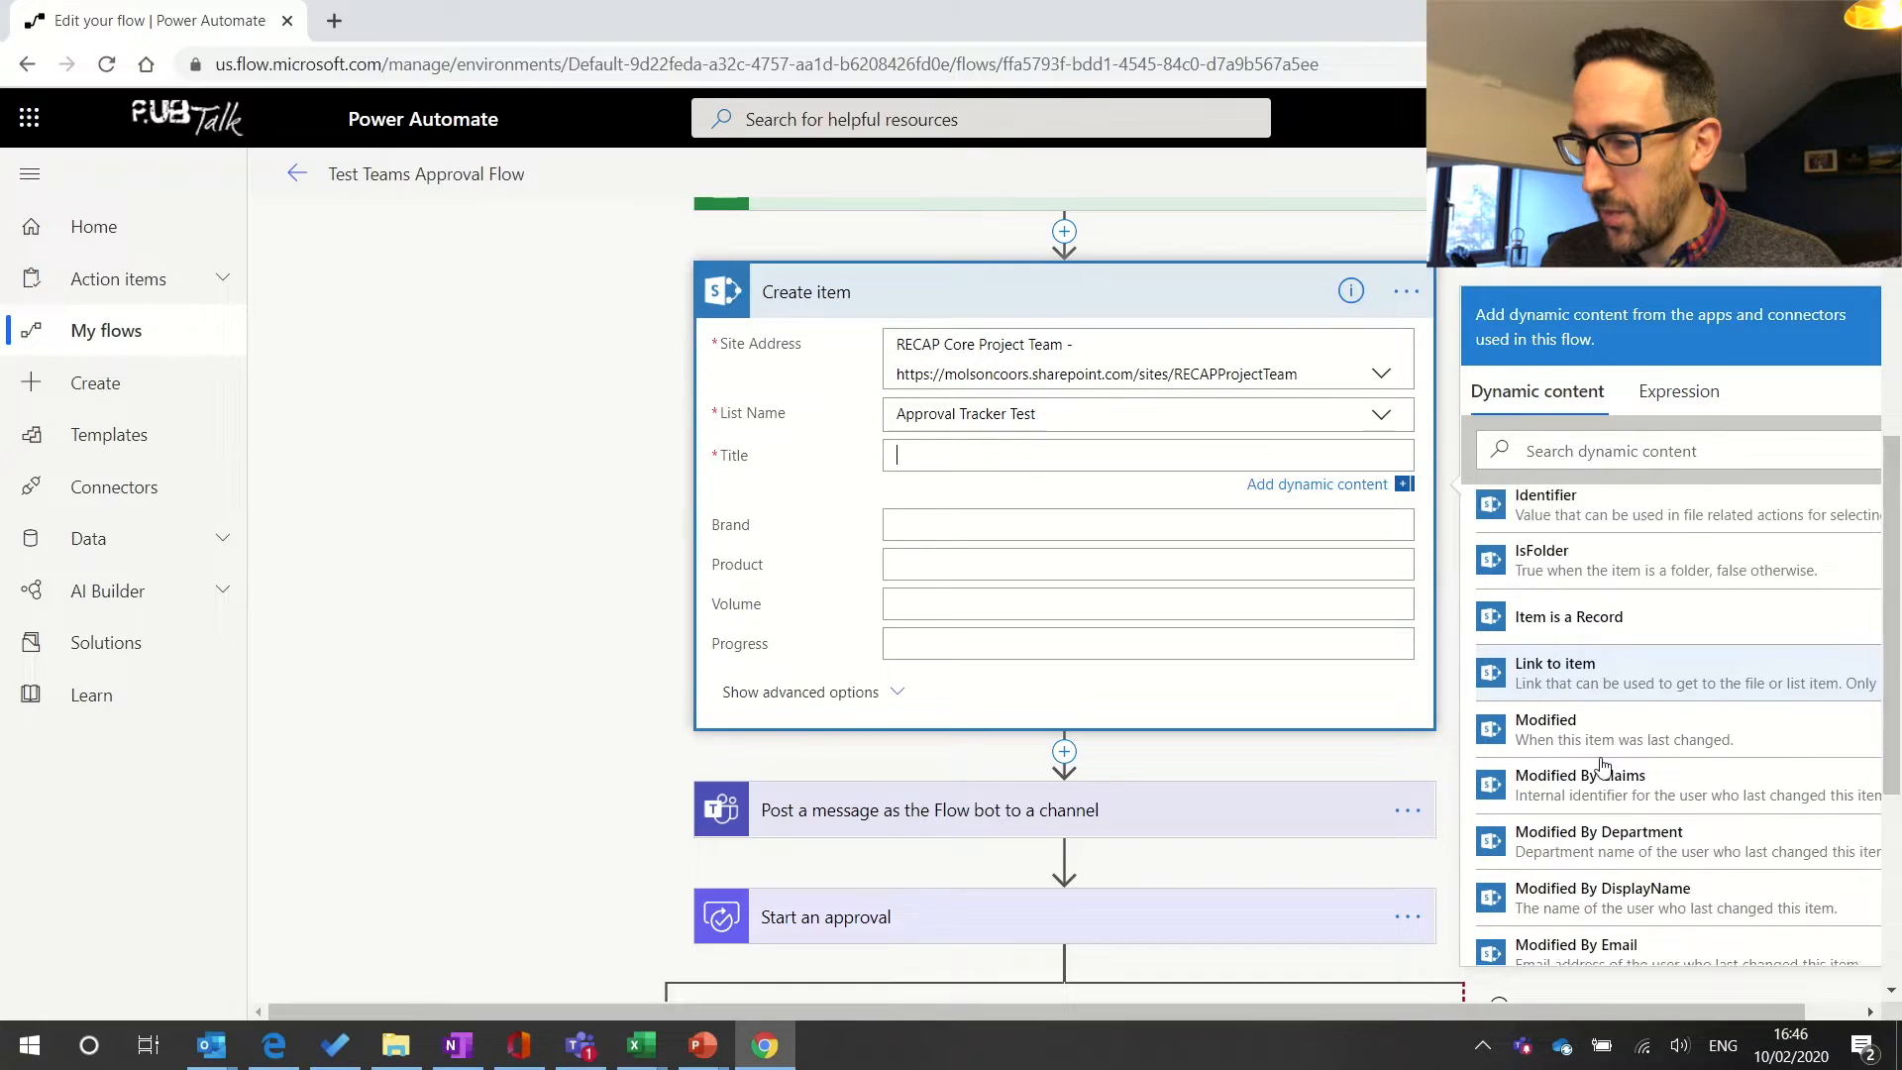
scroll(1602, 765, "down", 1)
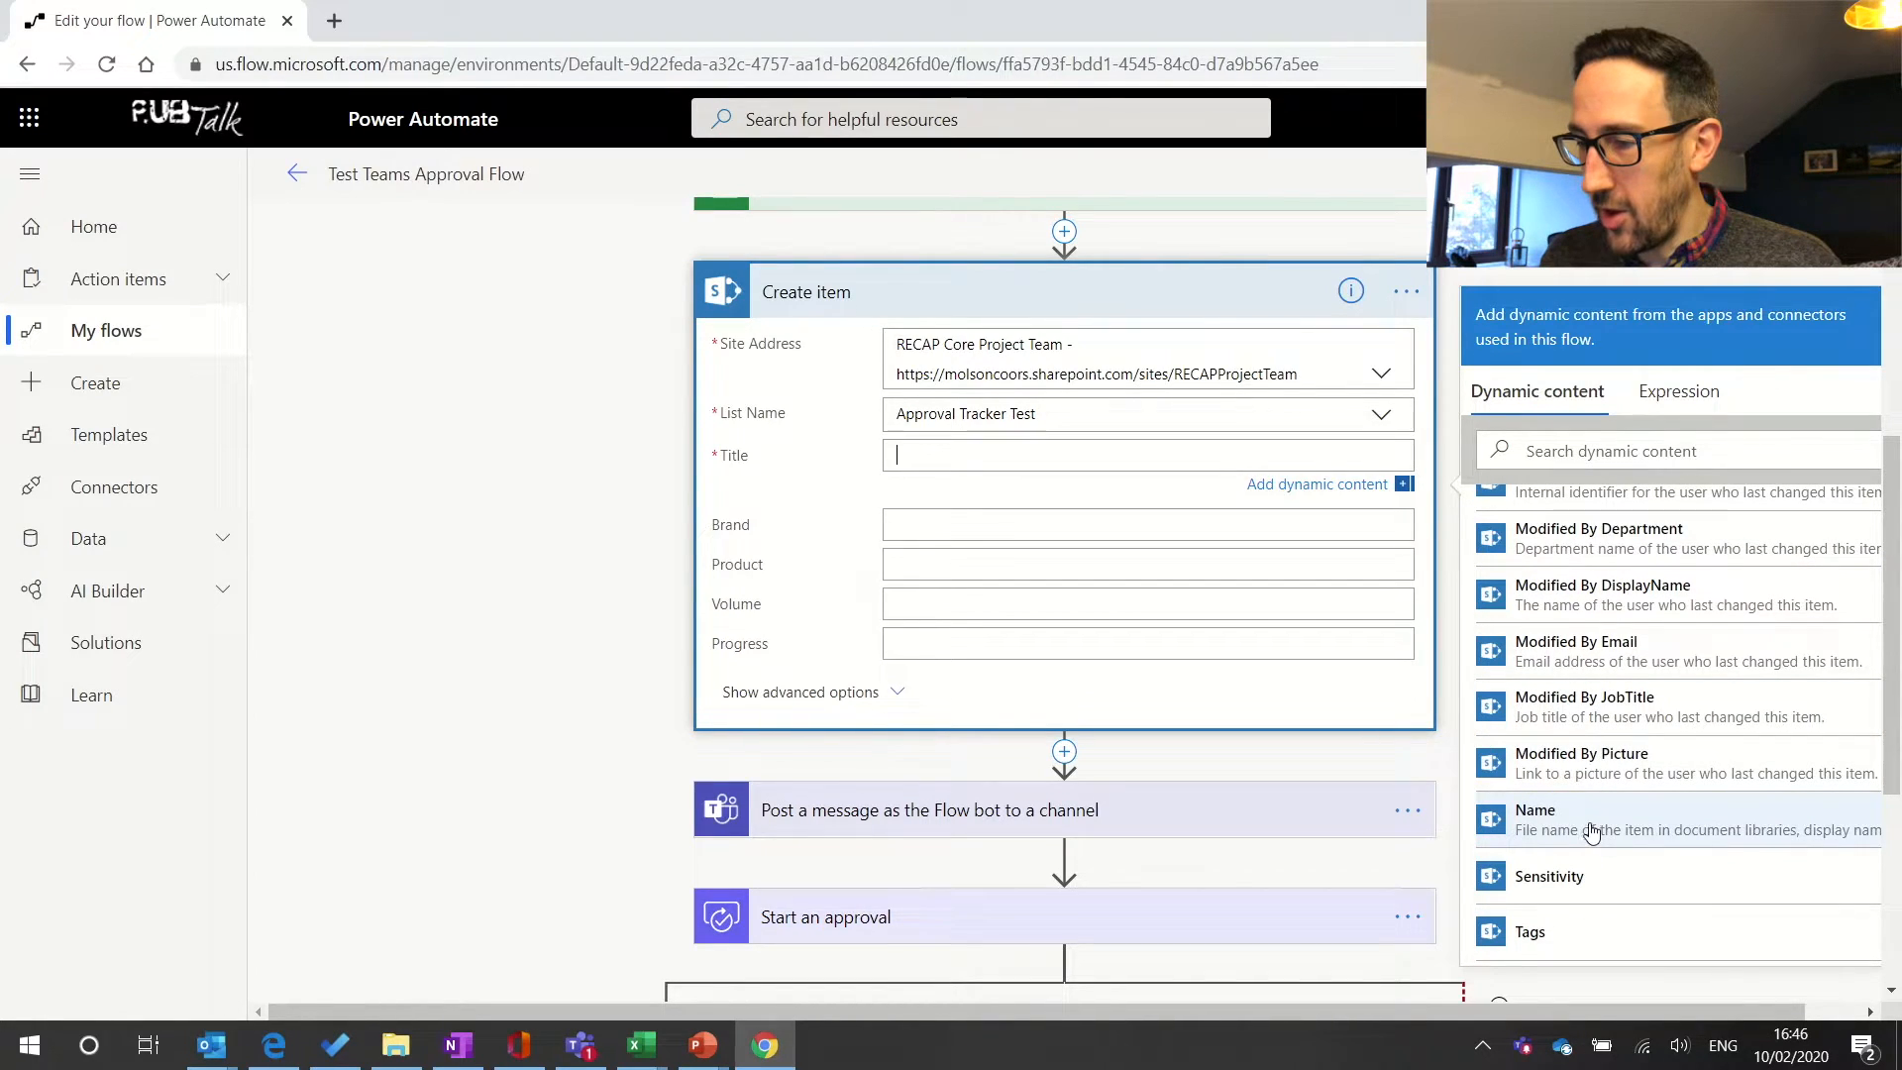
left_click(1593, 832)
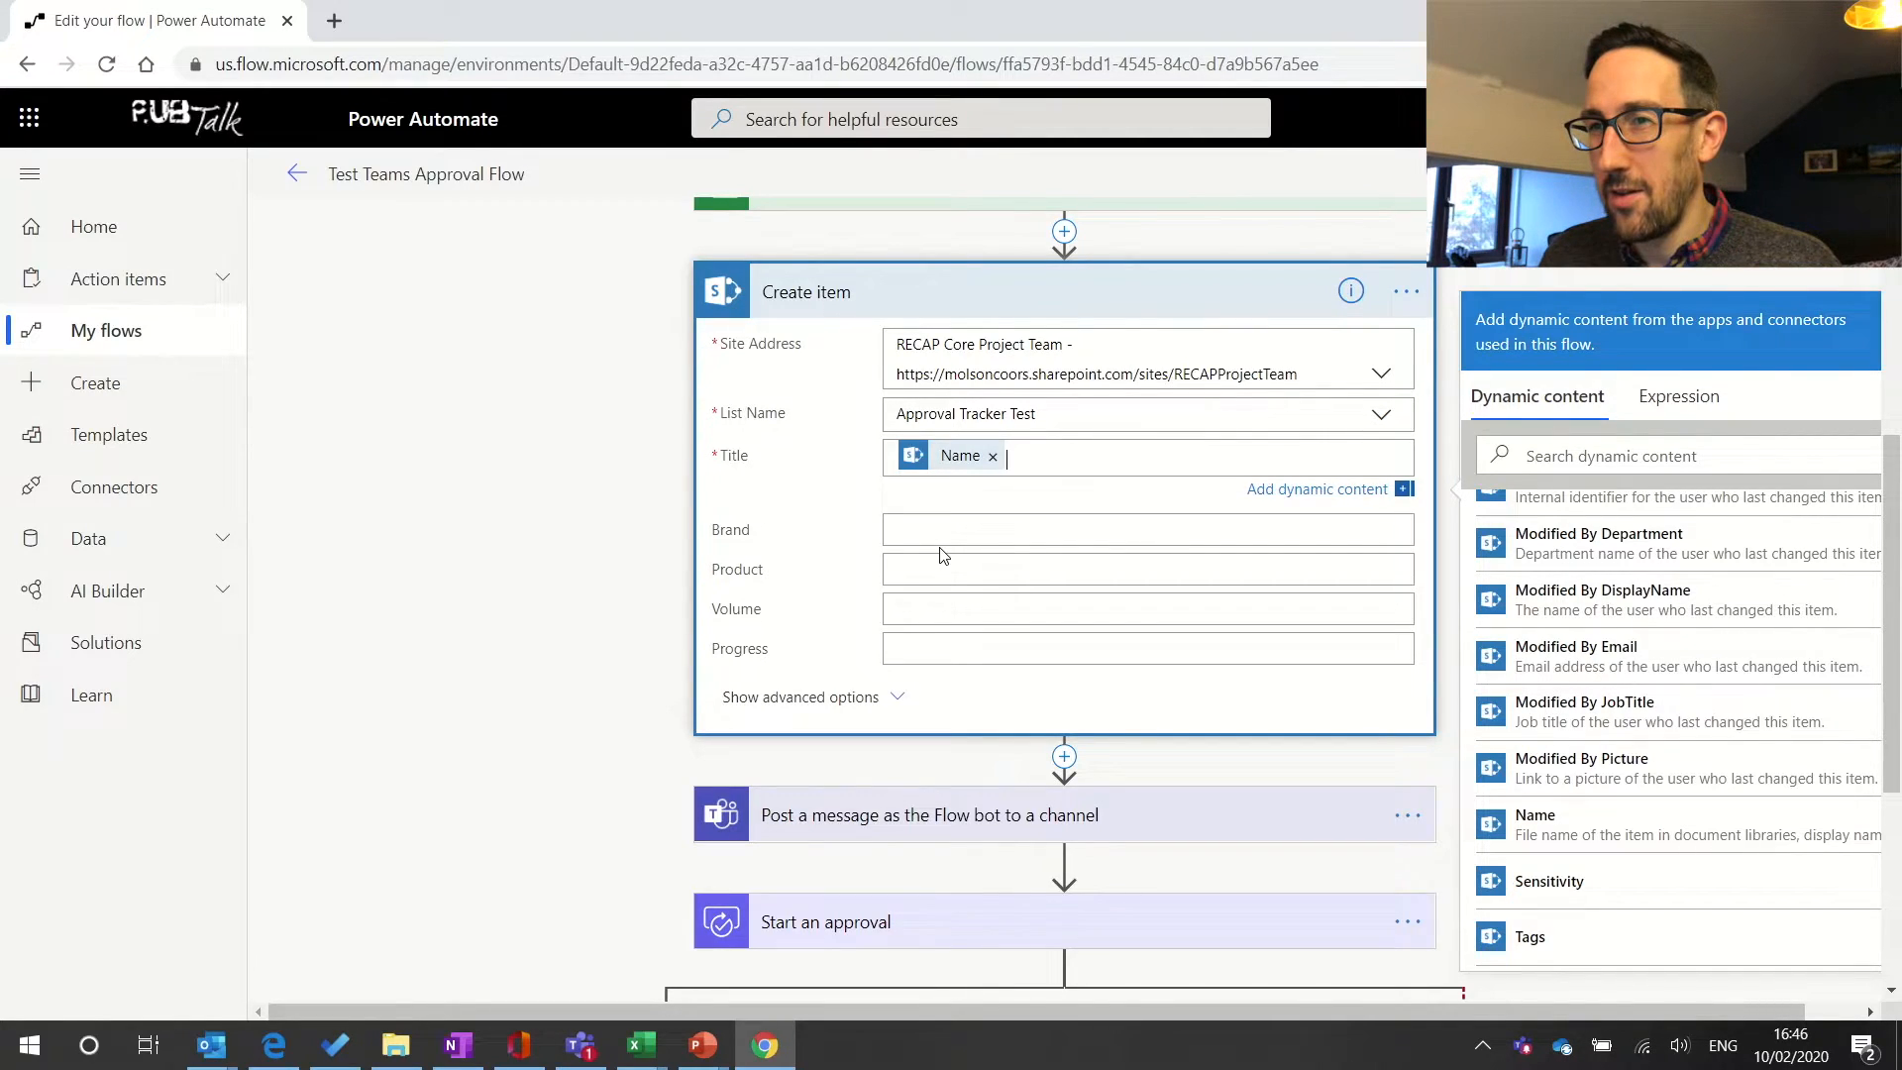
- Expand the Get a row action and look through the available dynamic content for a value for Create item's Brand field
scroll(764, 520, "up", 2)
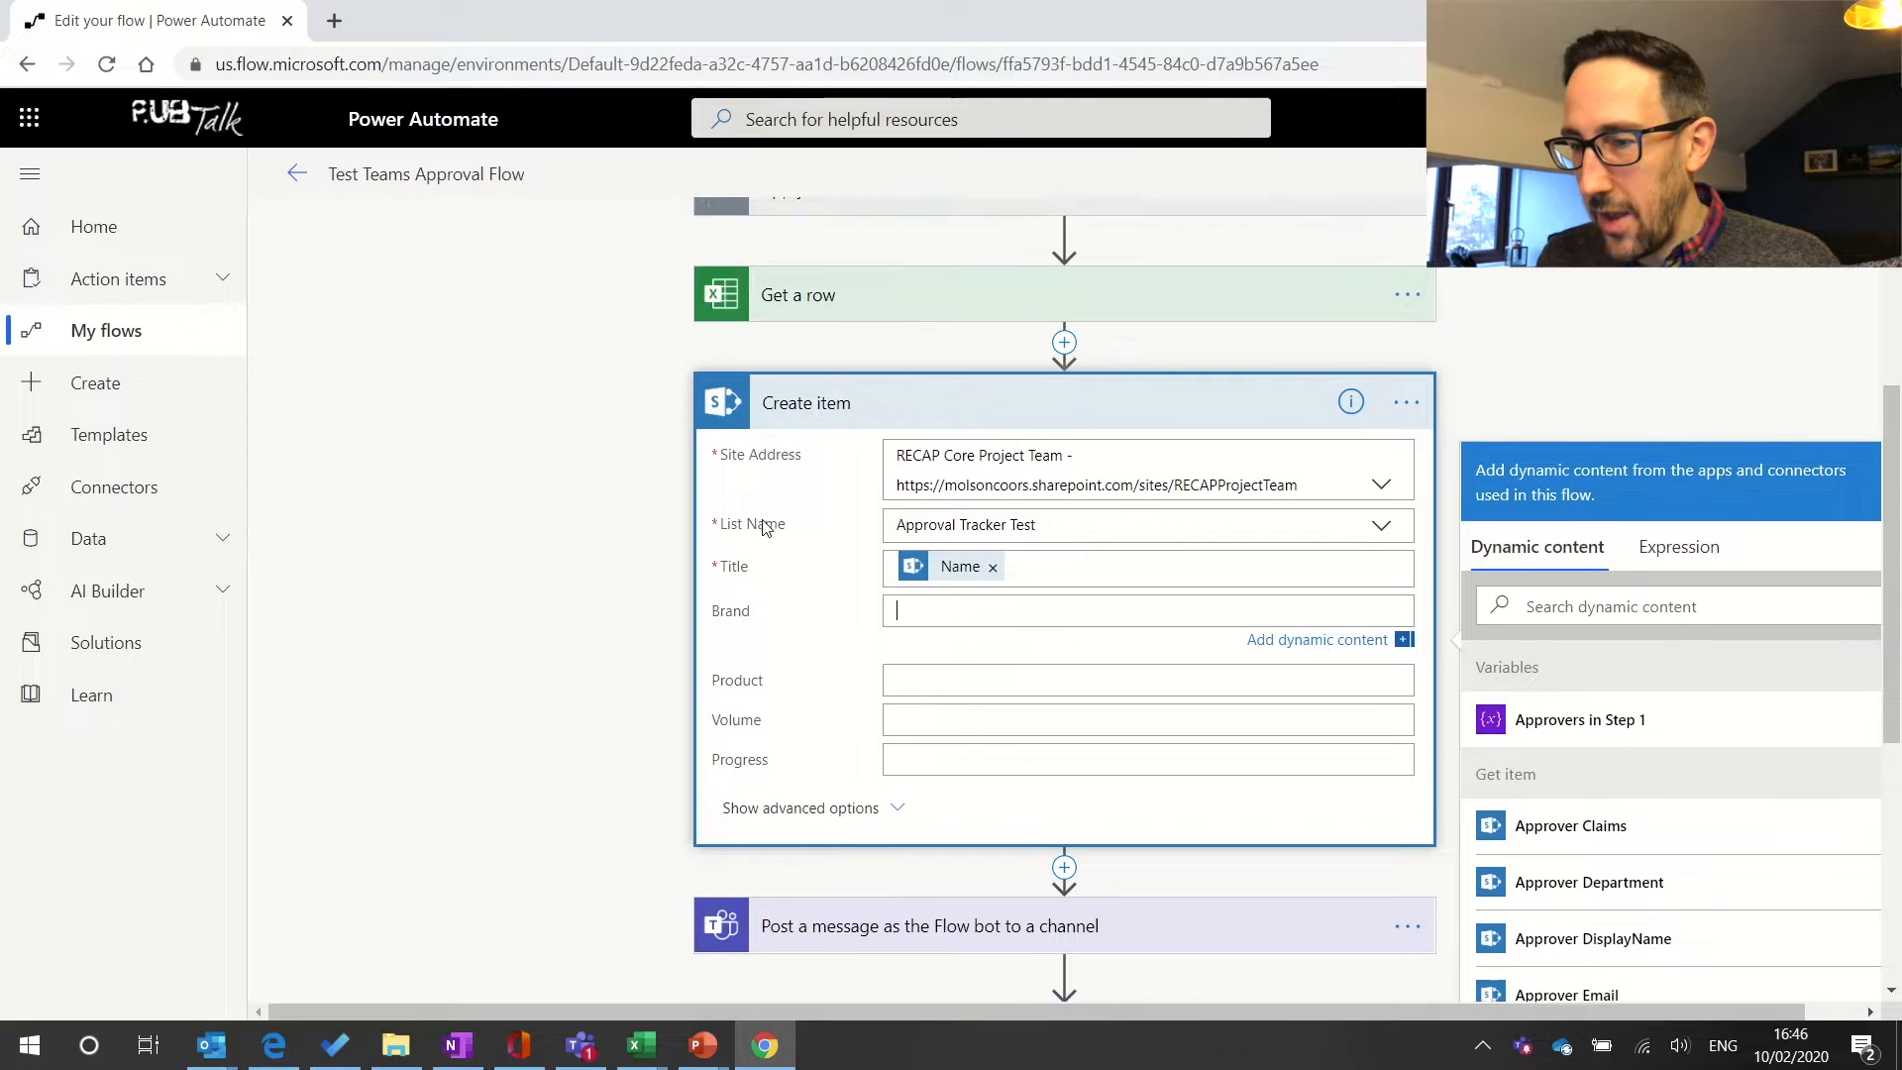
left_click(867, 323)
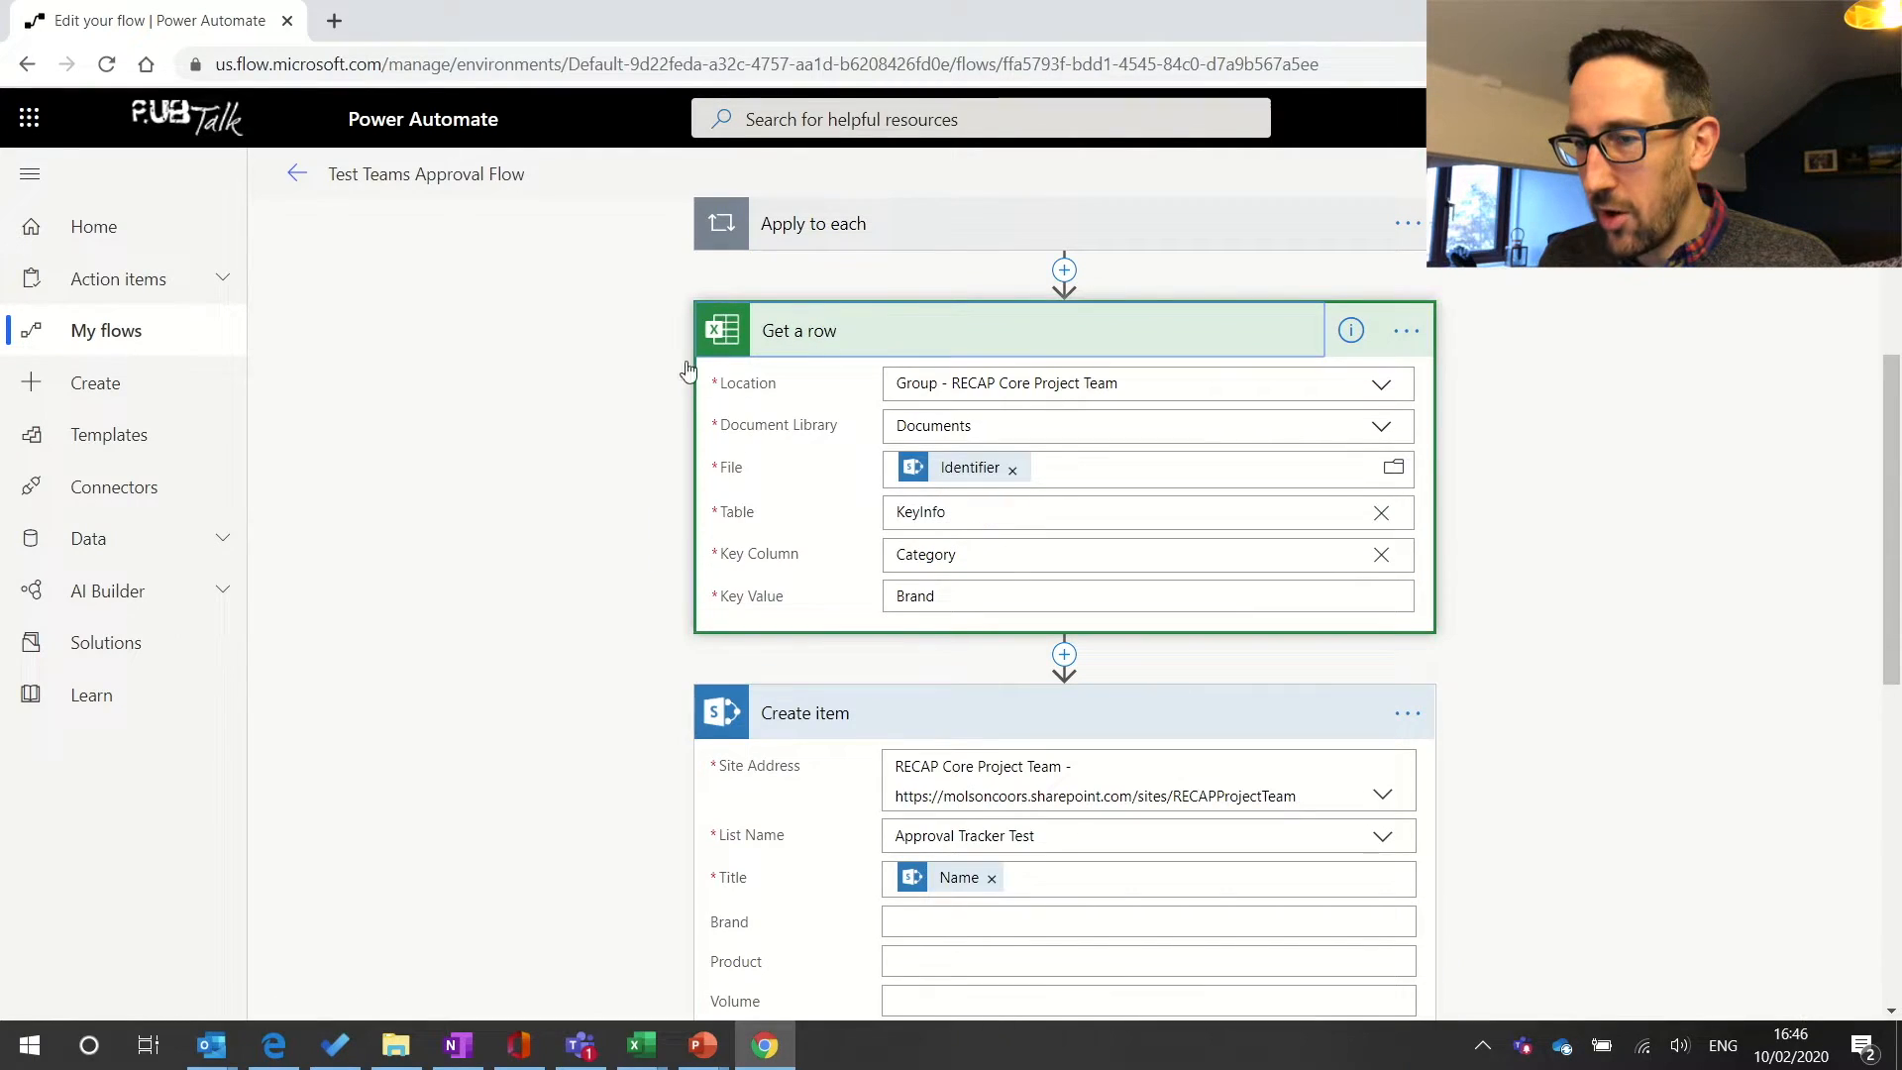
scroll(871, 633, "down", 2)
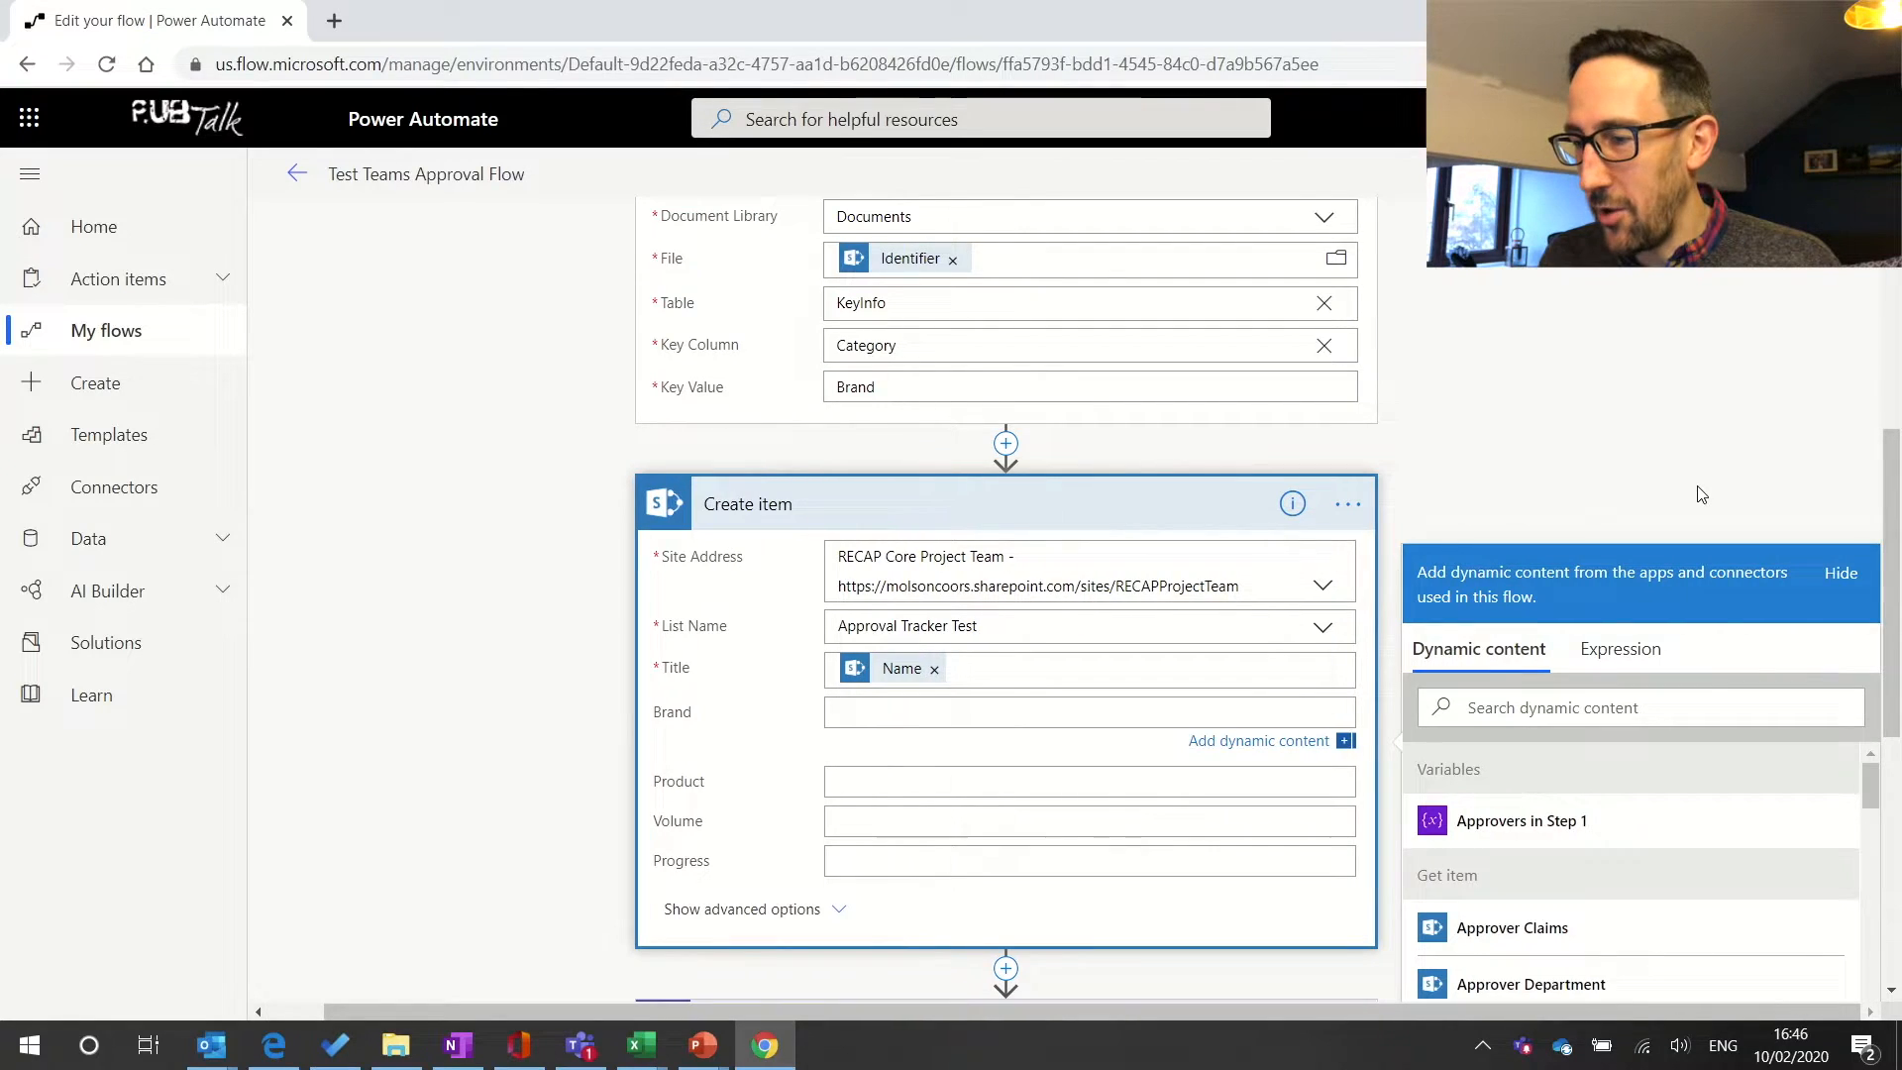
scroll(1696, 485, "up", 1)
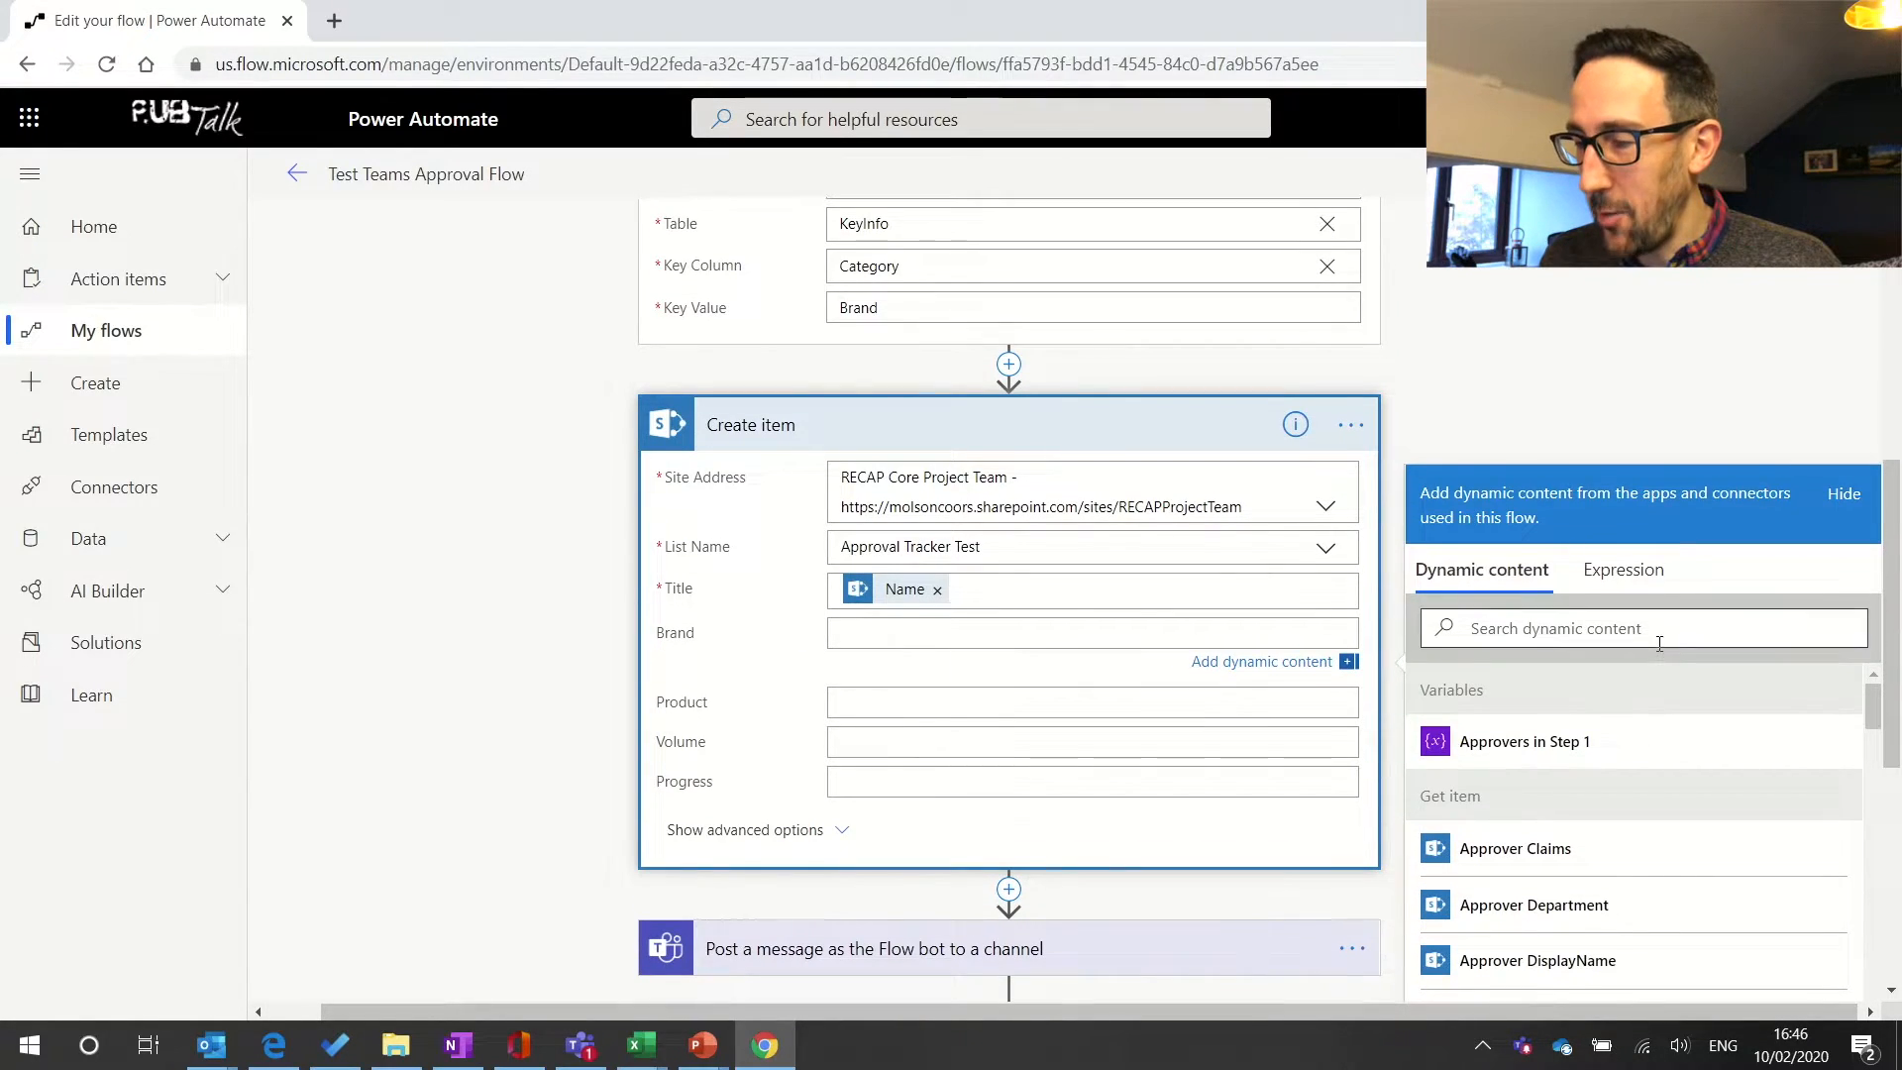
scroll(1570, 837, "down", 12)
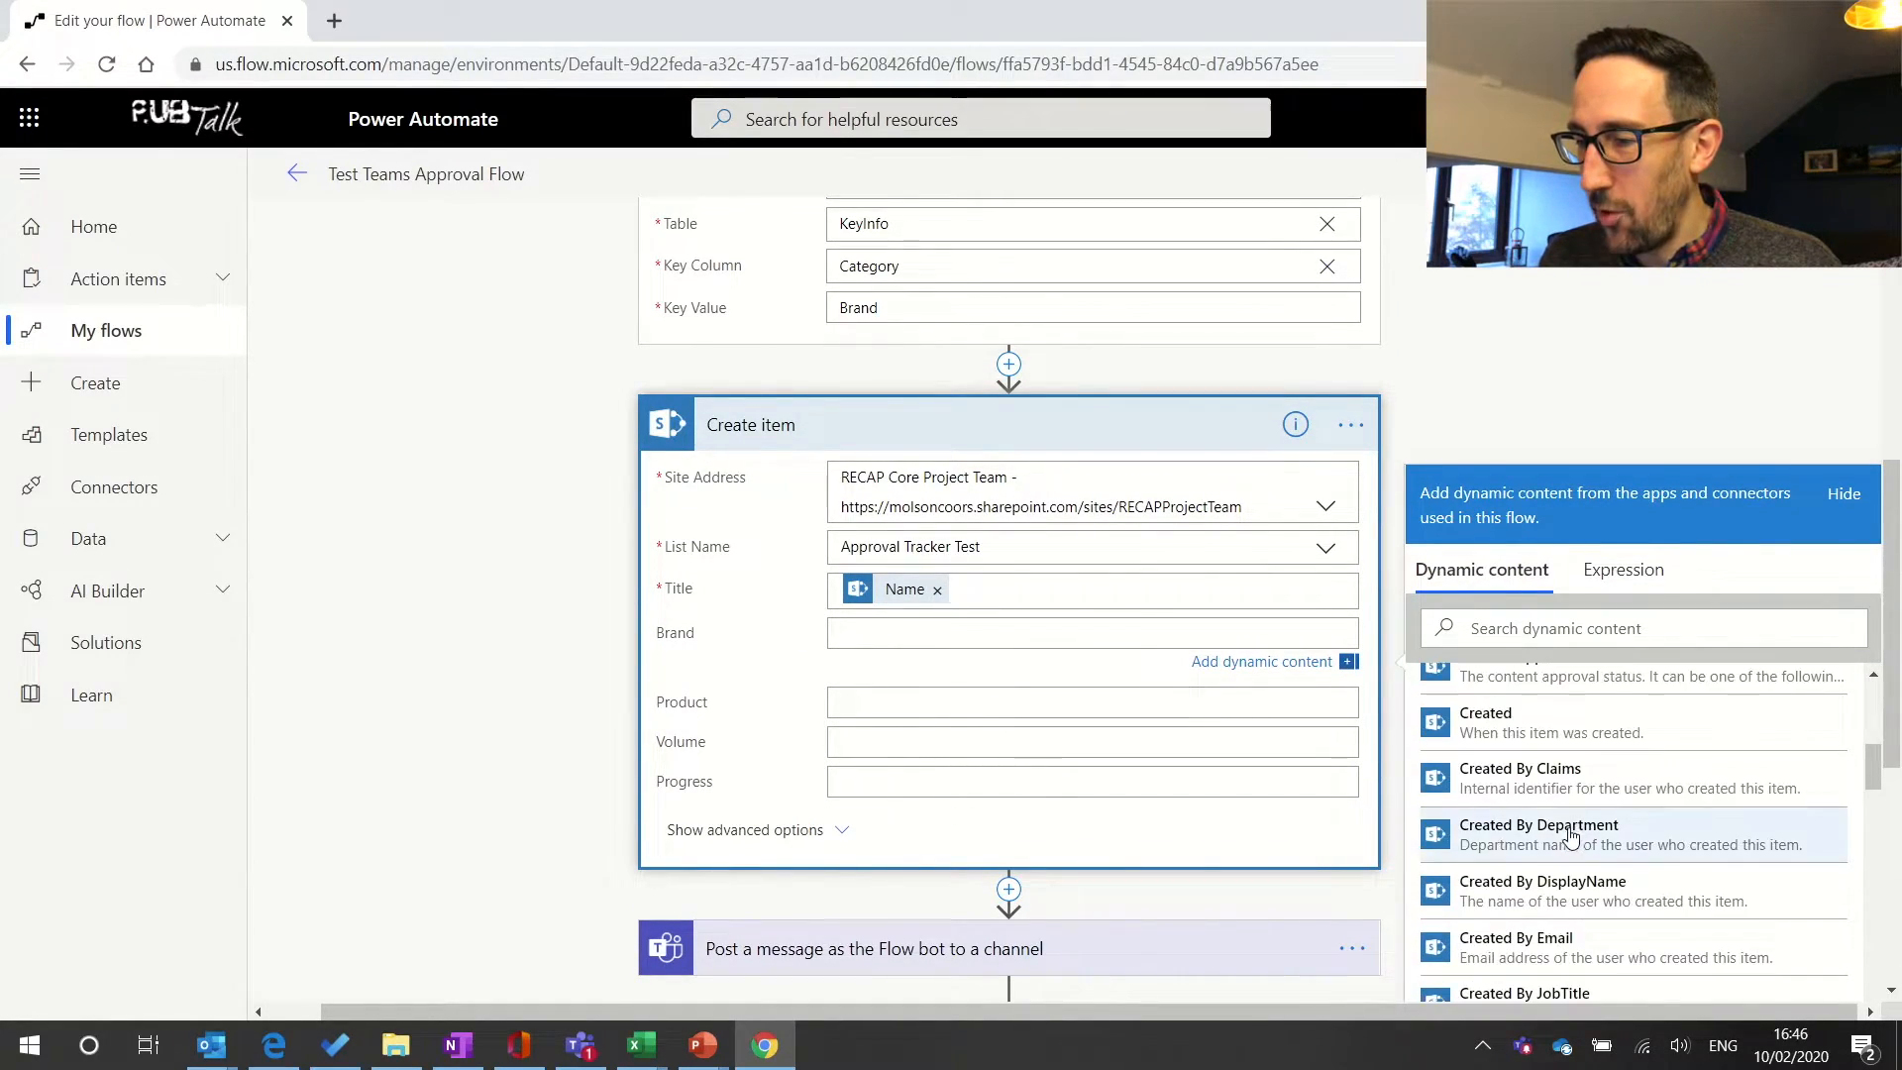
scroll(1570, 837, "down", 10)
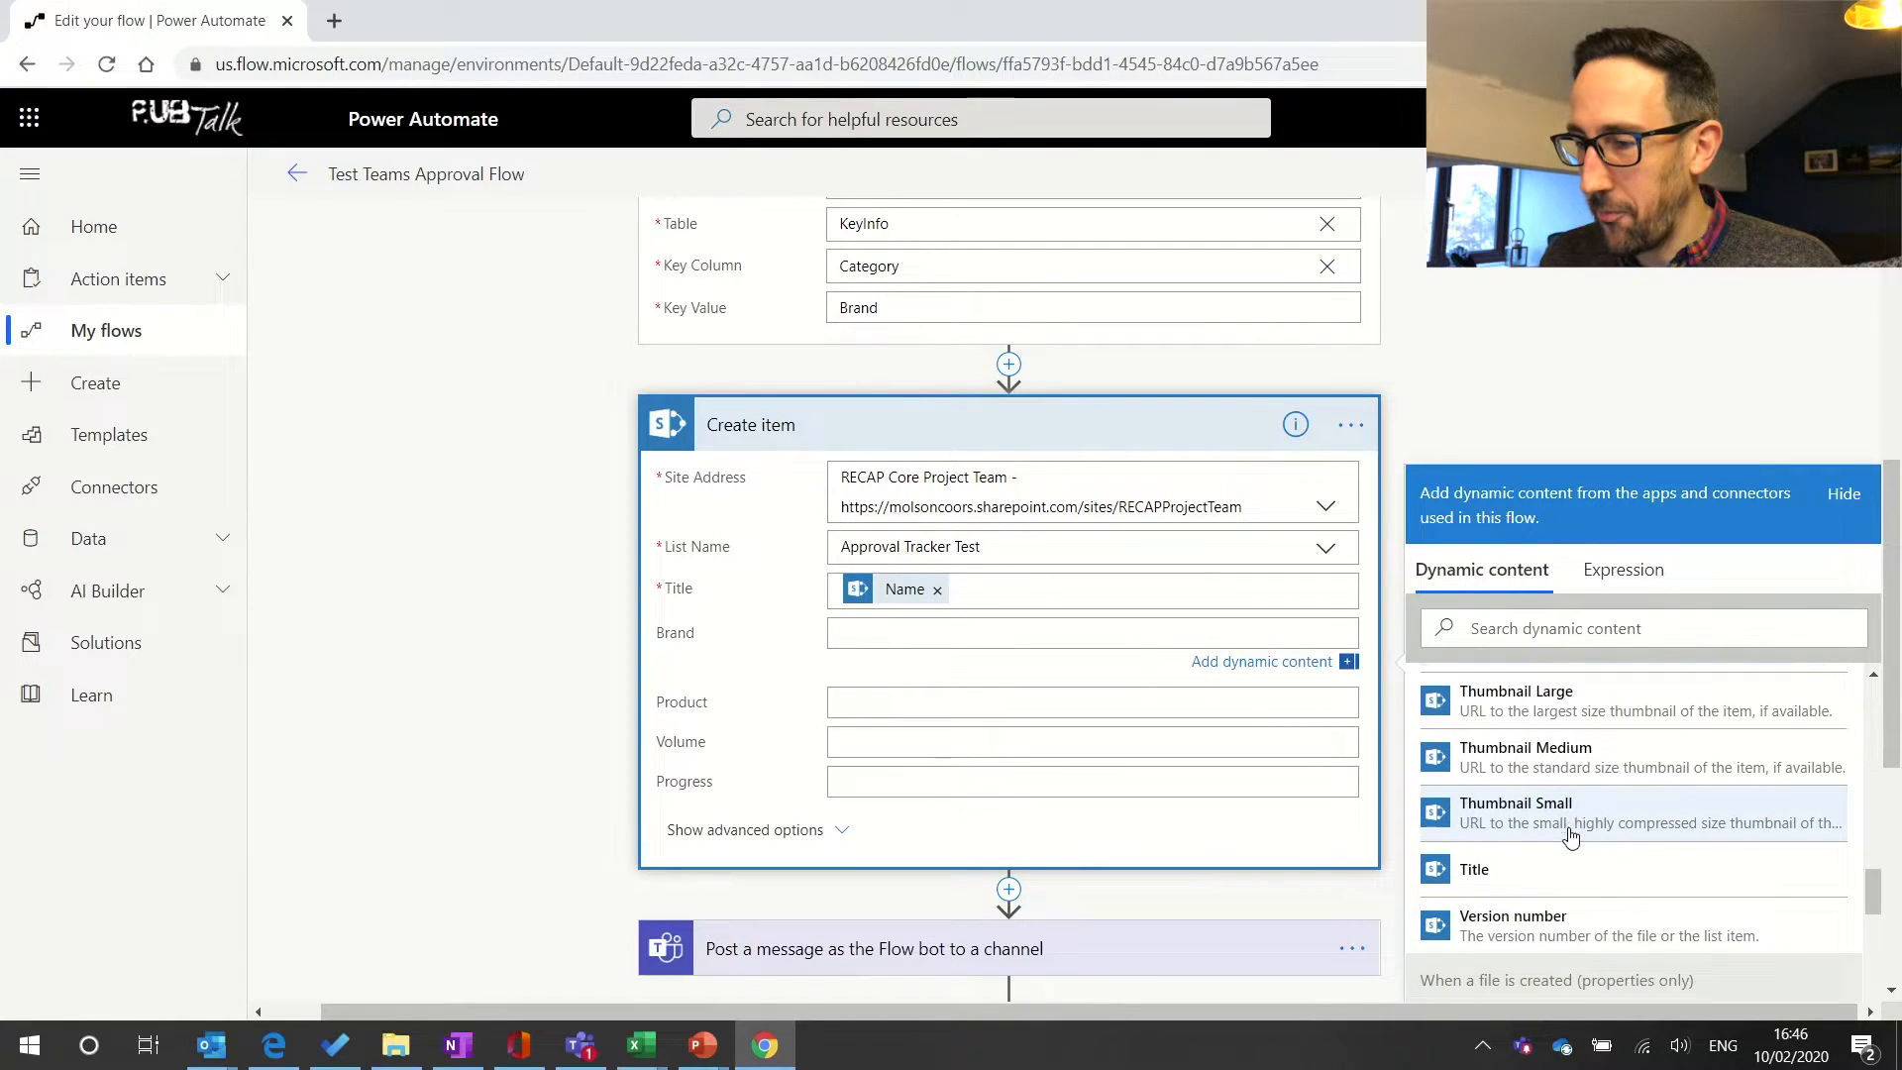
scroll(1570, 836, "down", 12)
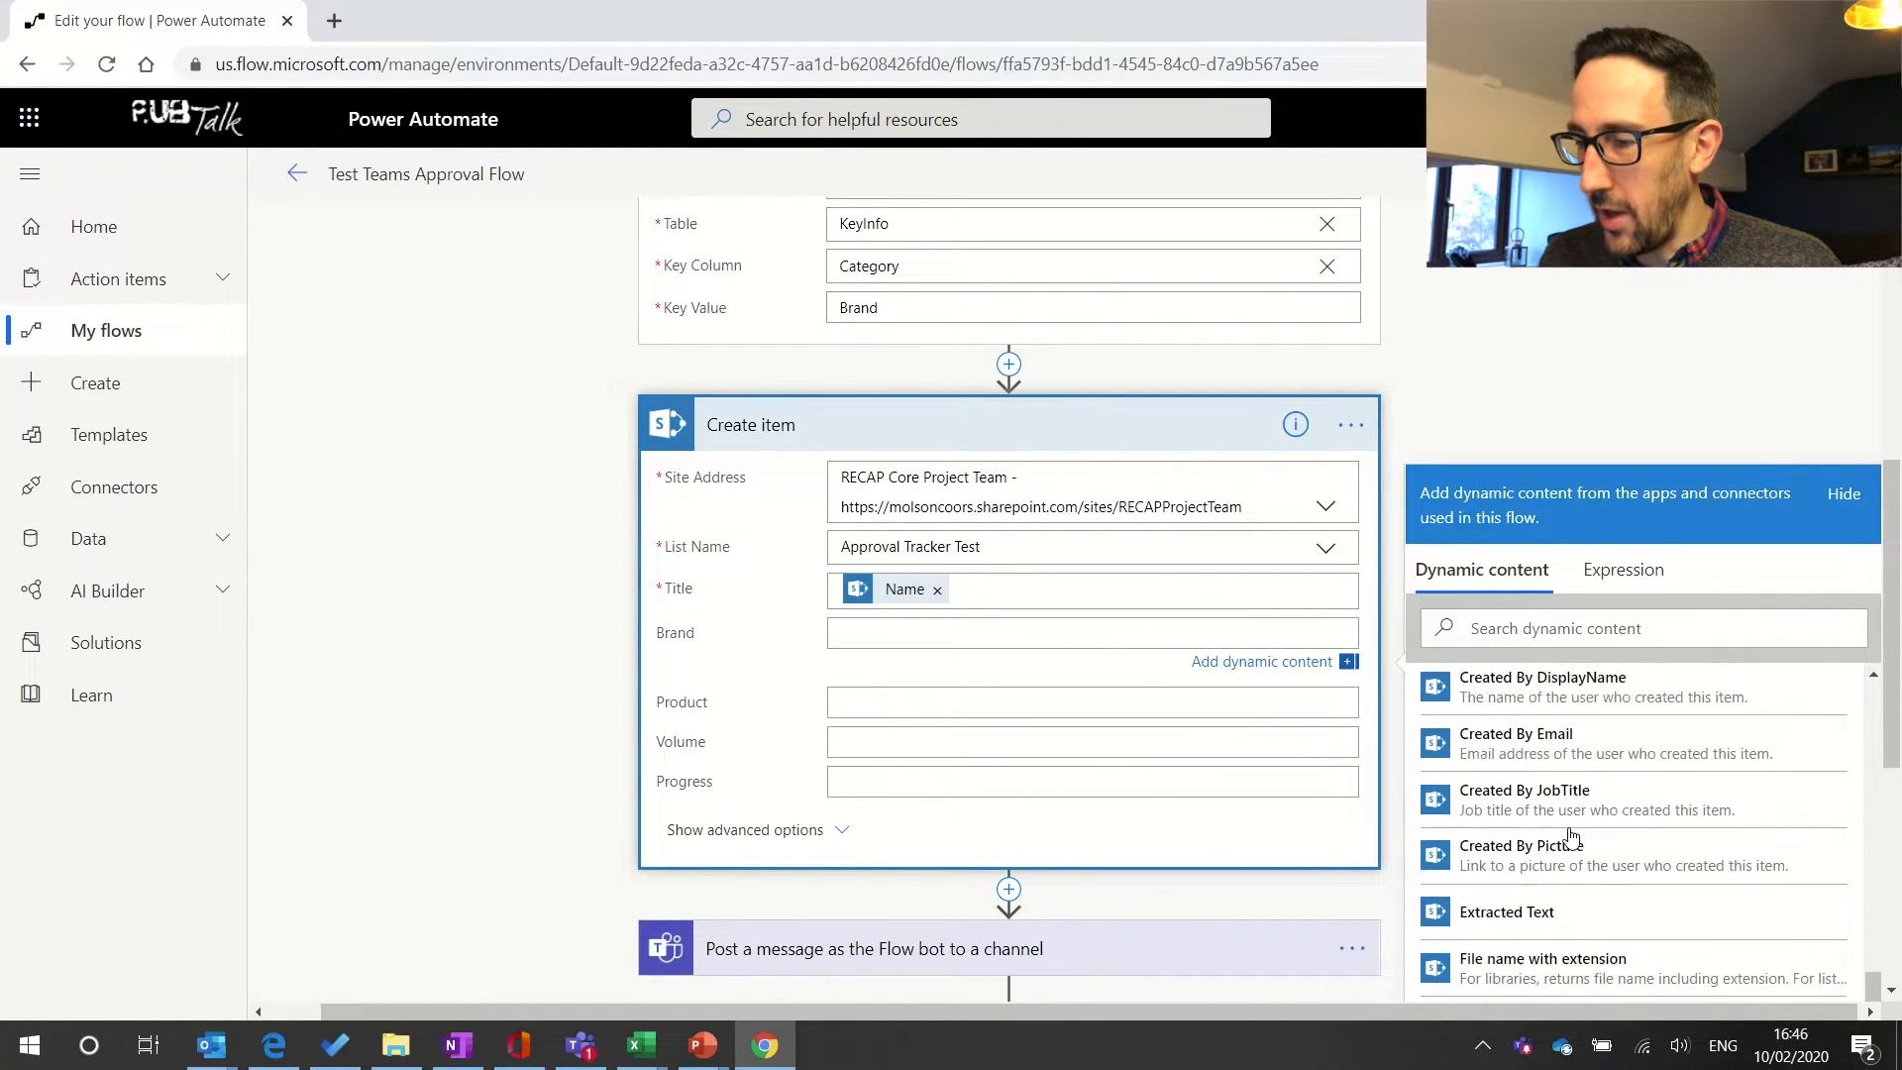
scroll(1570, 837, "down", 15)
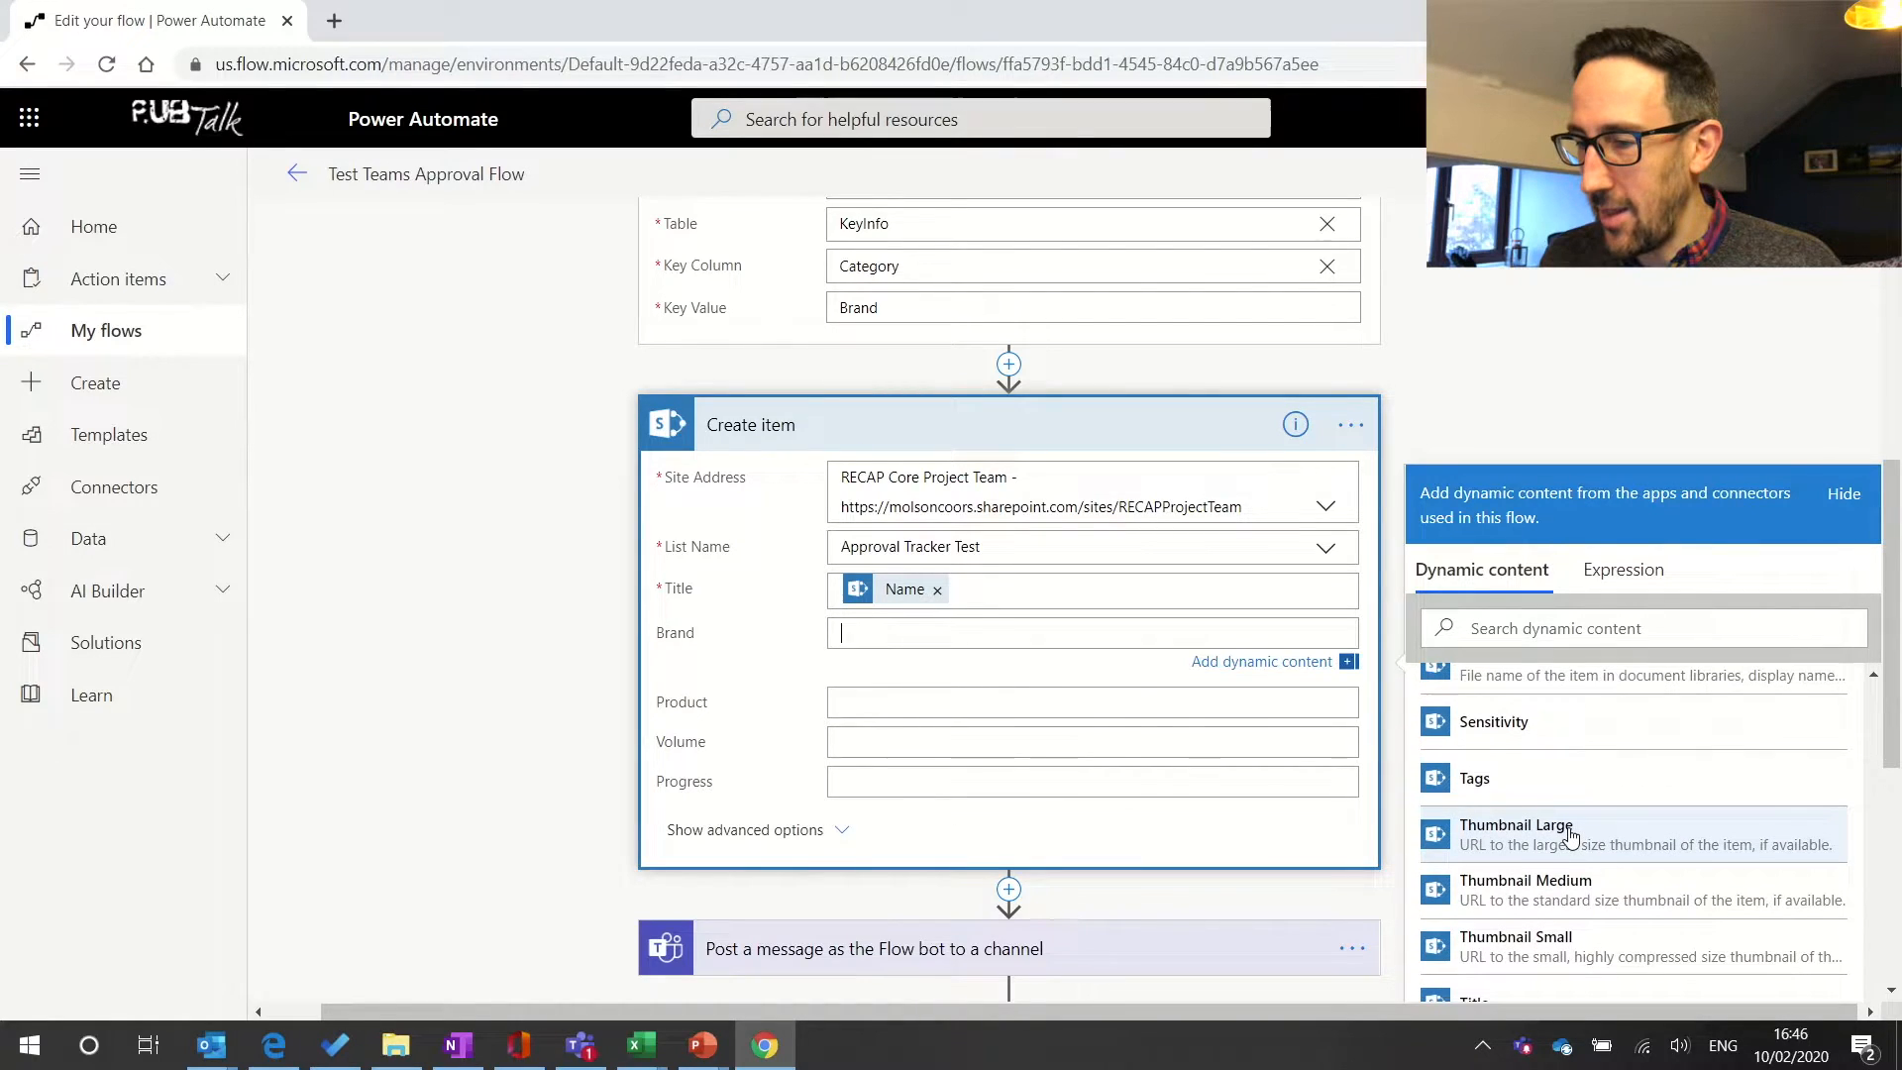
- In the Get a row action, replace the dynamic Identifier in File with /Testing/Escalations Folder/Test Approval Template.xlsx
scroll(1139, 525, "up", 5)
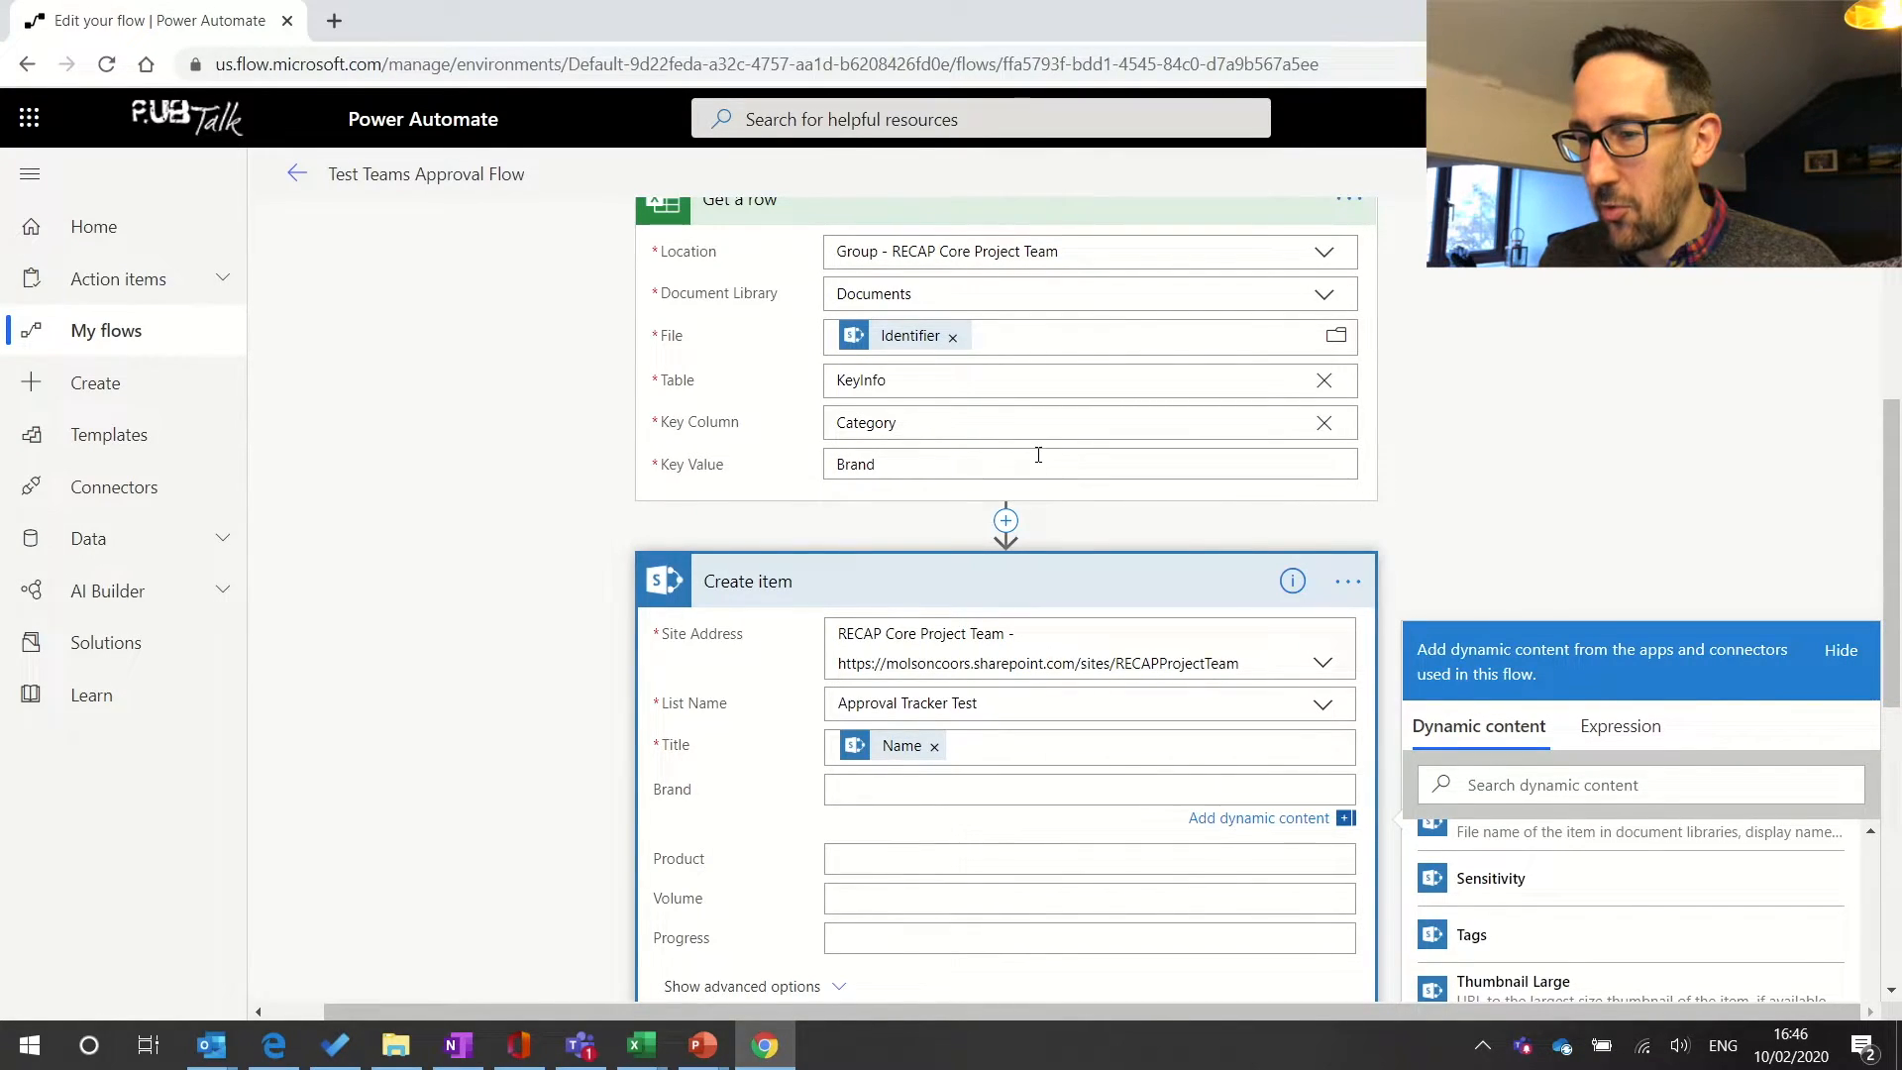
scroll(1038, 456, "up", 5)
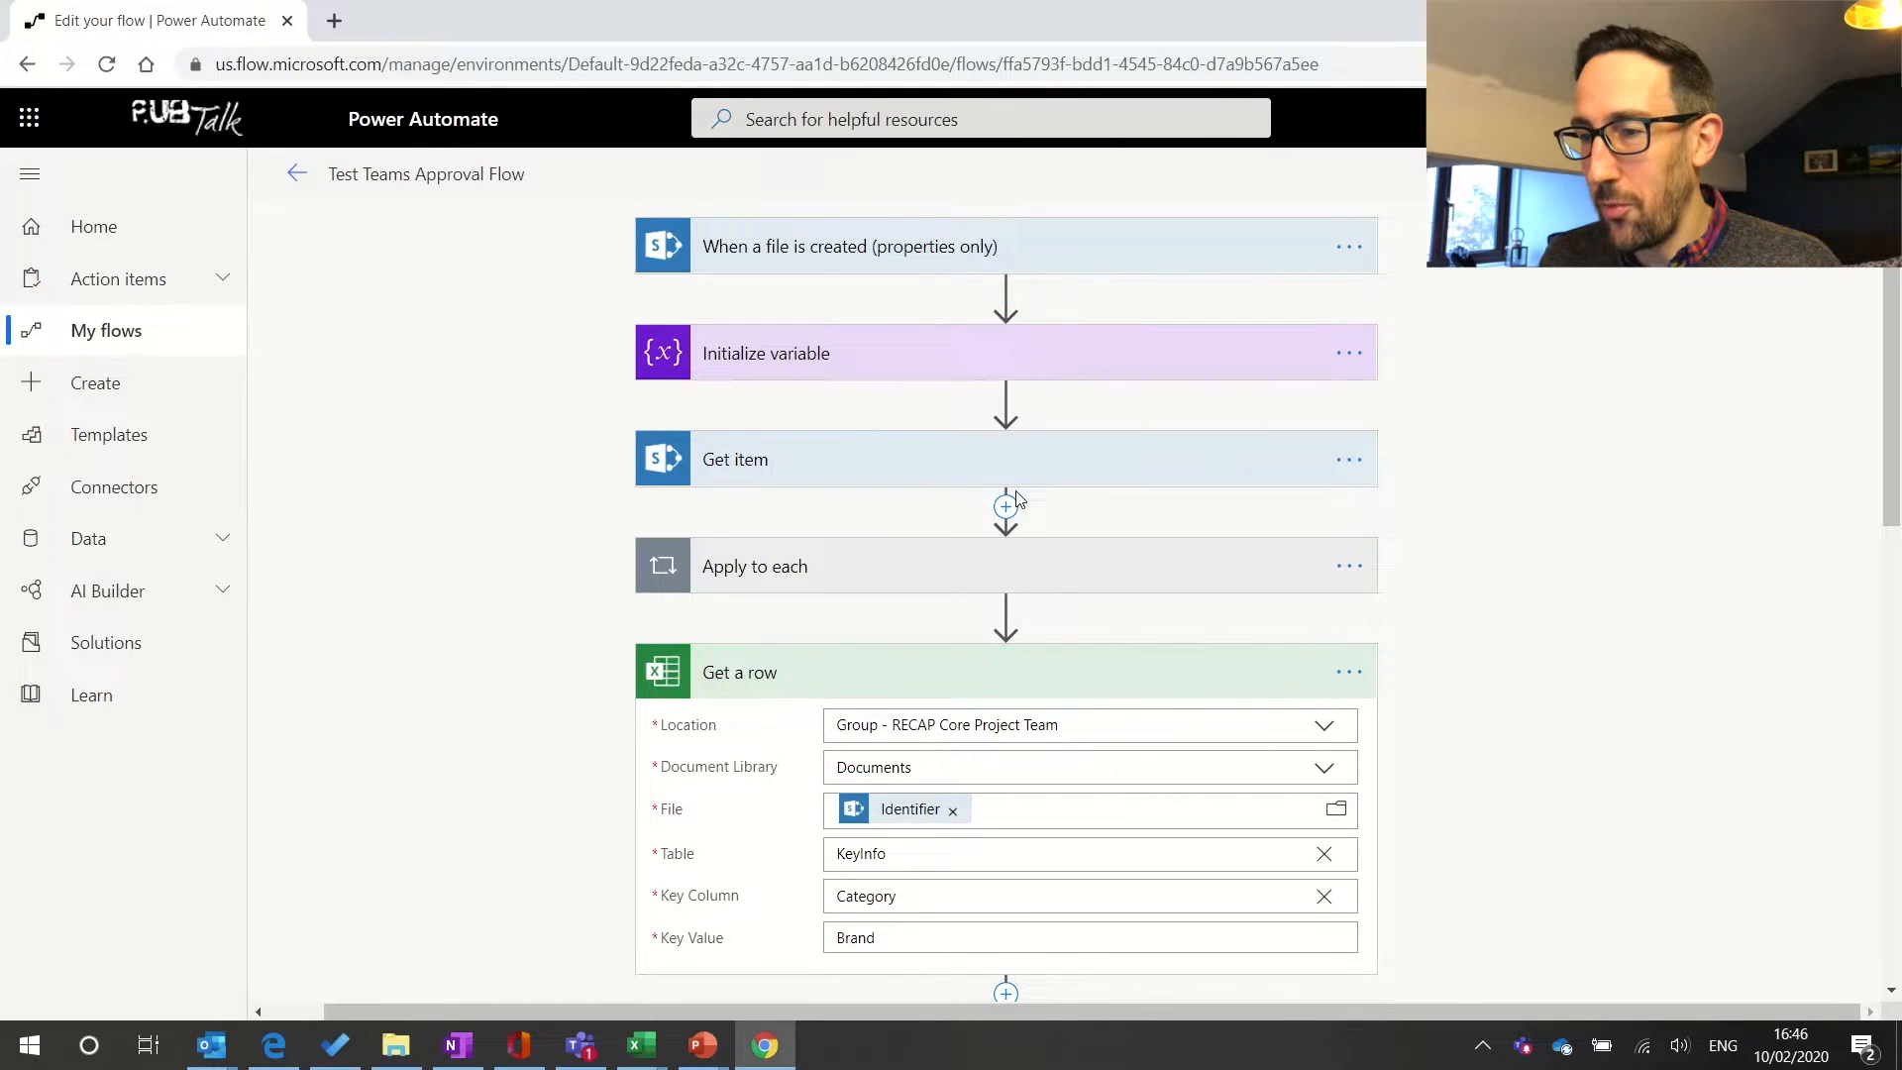
scroll(1010, 501, "down", 3)
scroll(1011, 500, "up", 3)
scroll(1019, 498, "down", 2)
scroll(1019, 499, "down", 1)
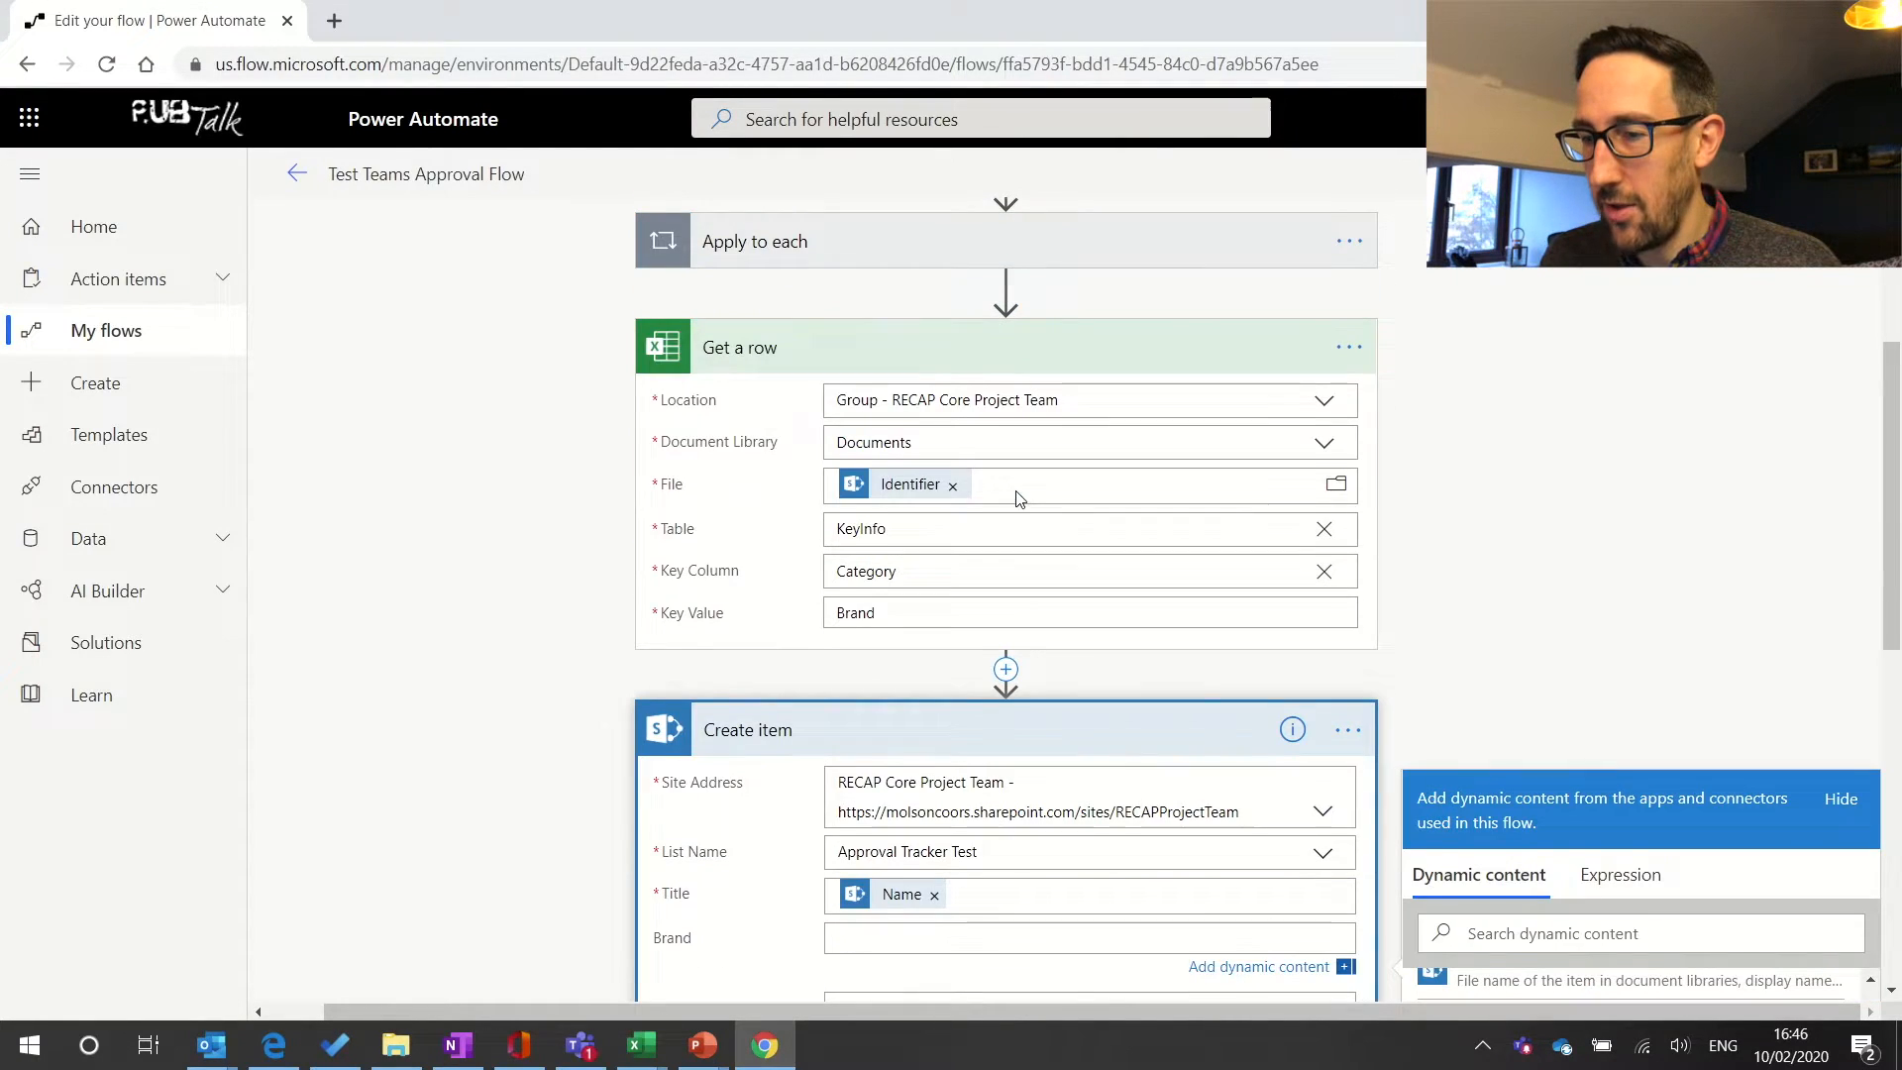
left_click(953, 486)
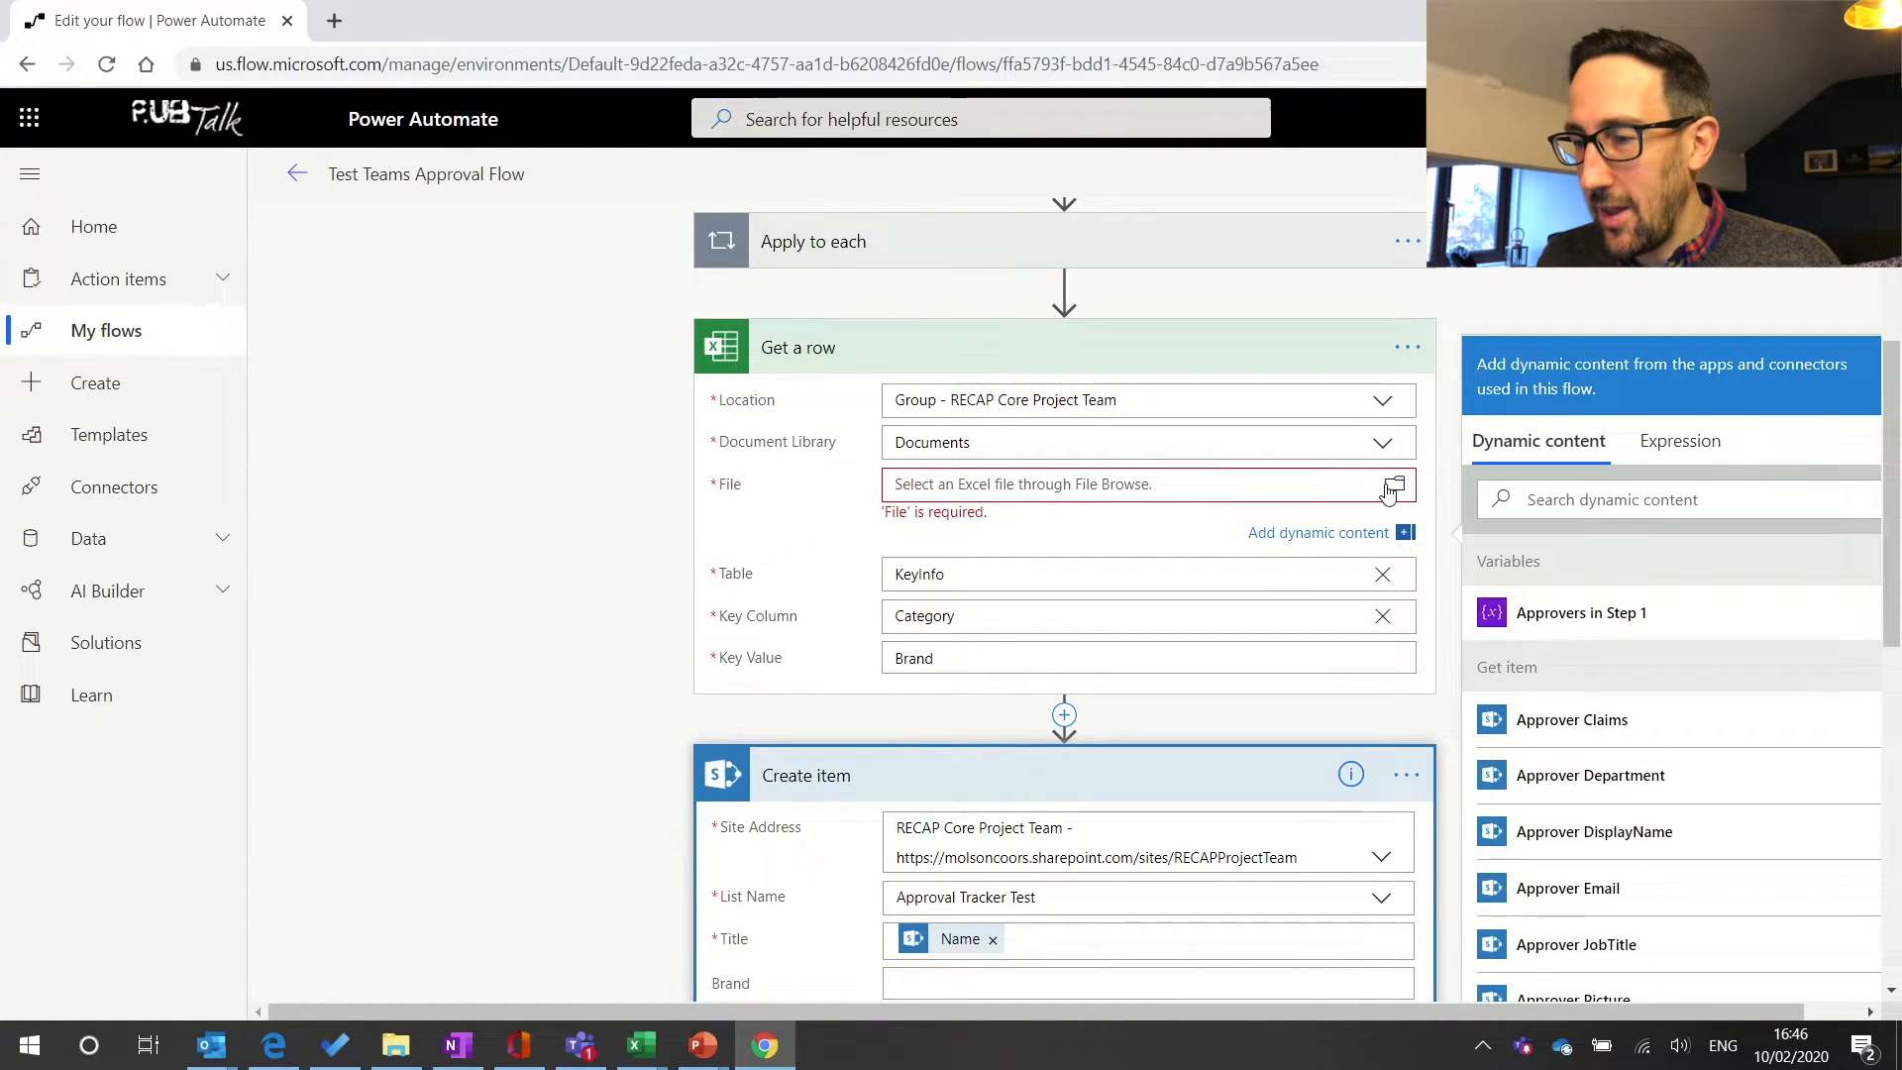
left_click(1387, 491)
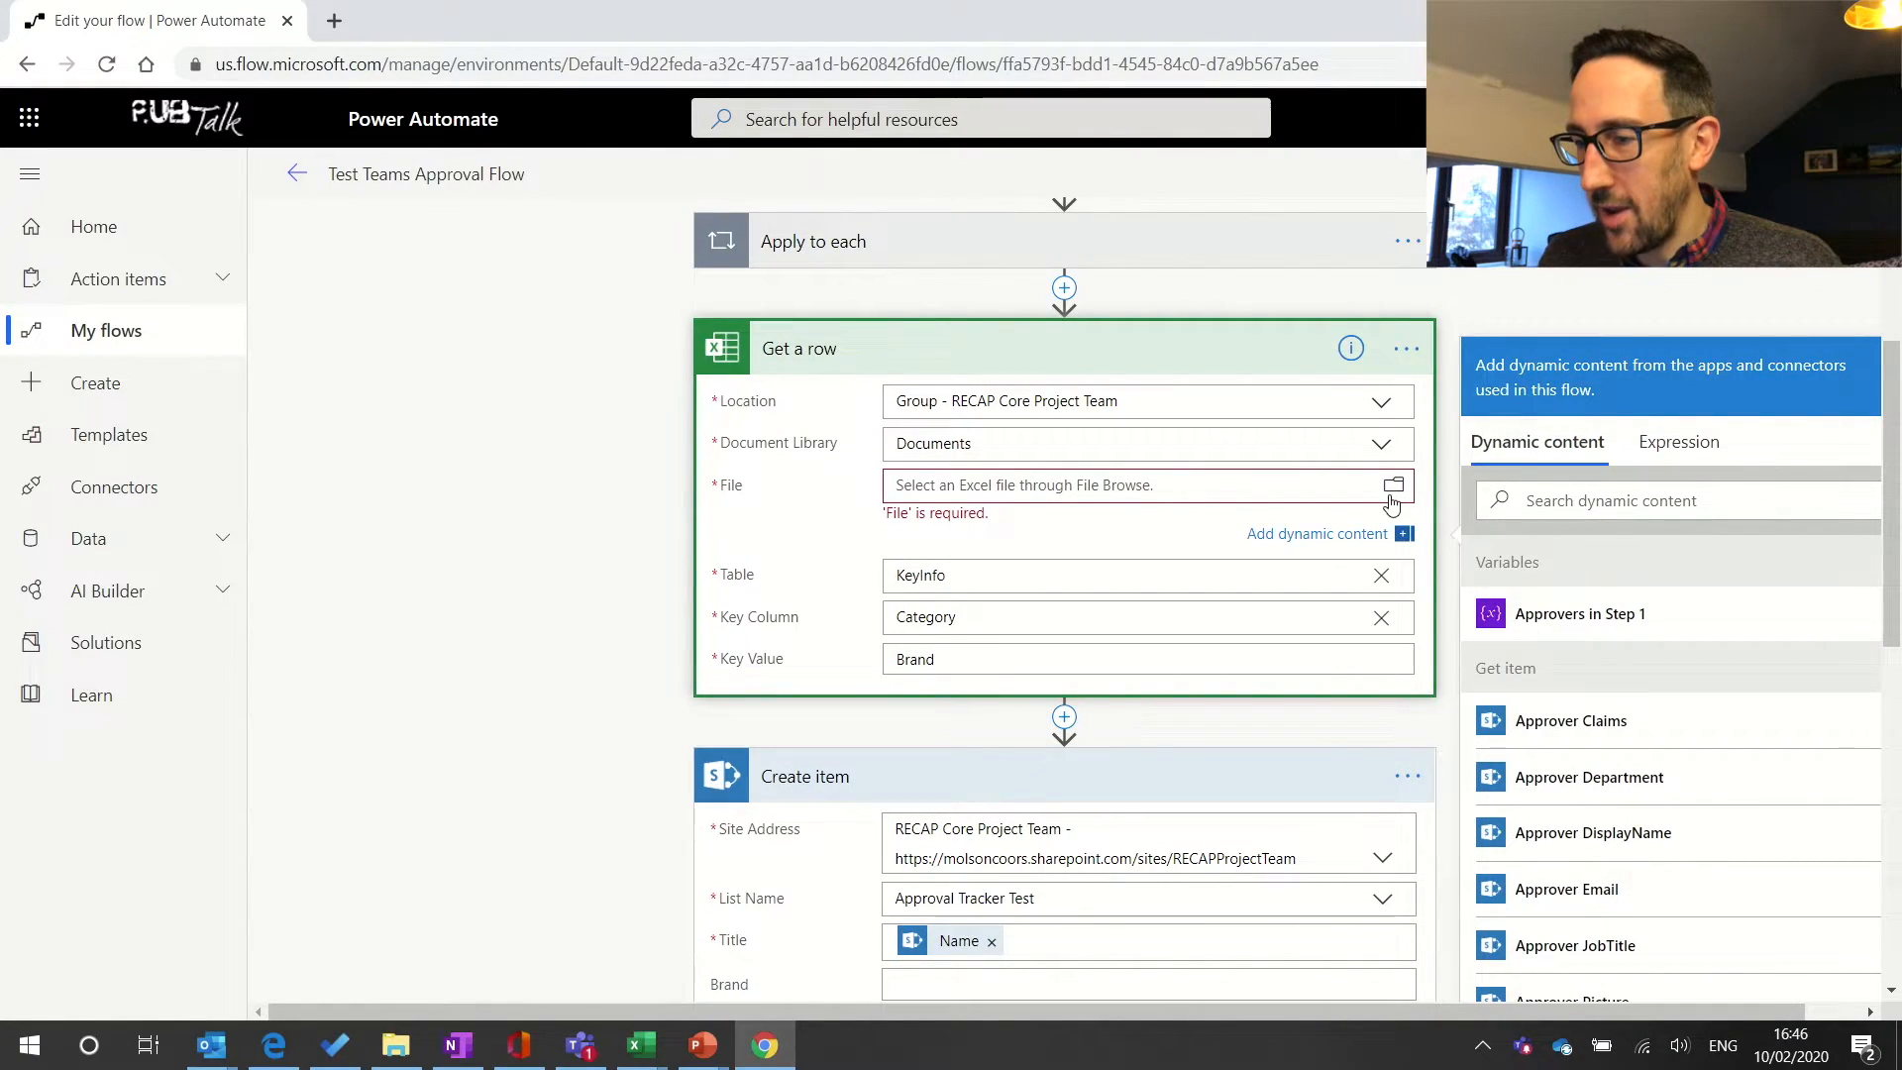
left_click(1391, 489)
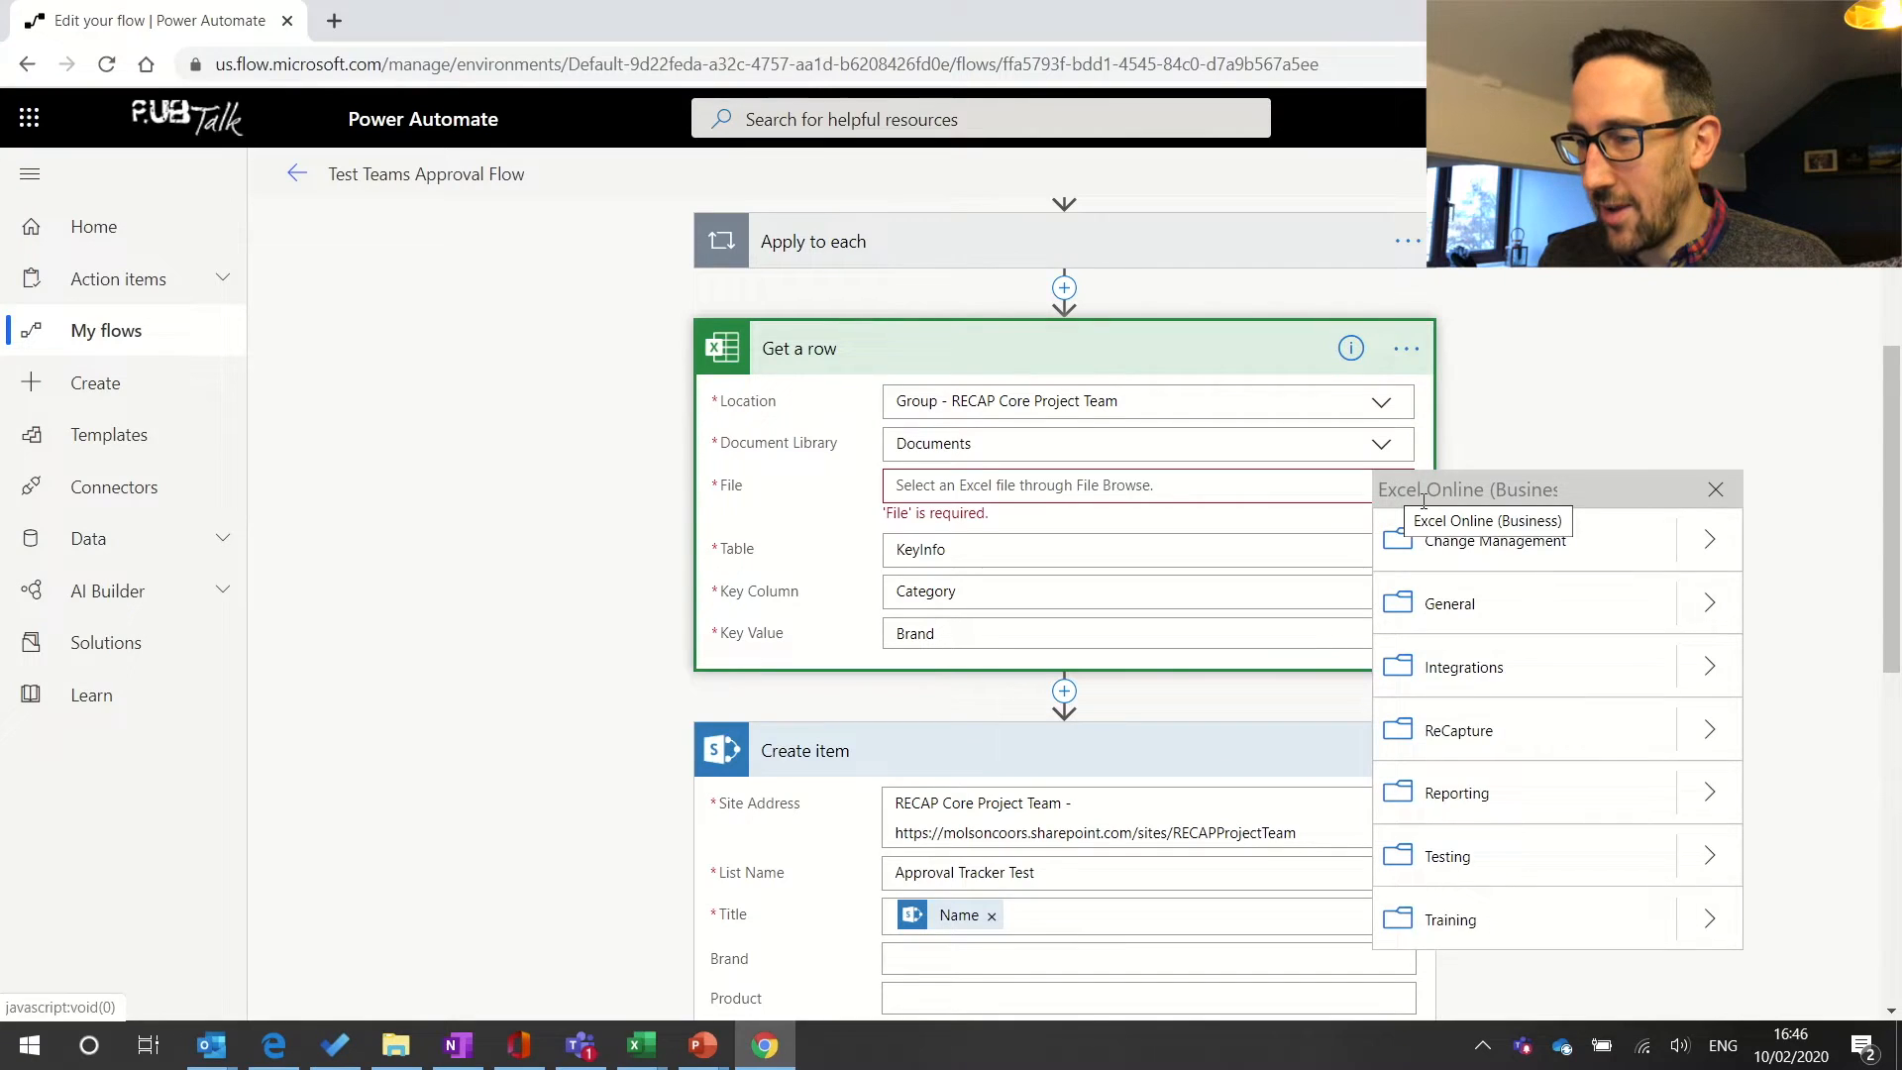
scroll(1578, 773, "down", 1)
scroll(1577, 774, "down", 1)
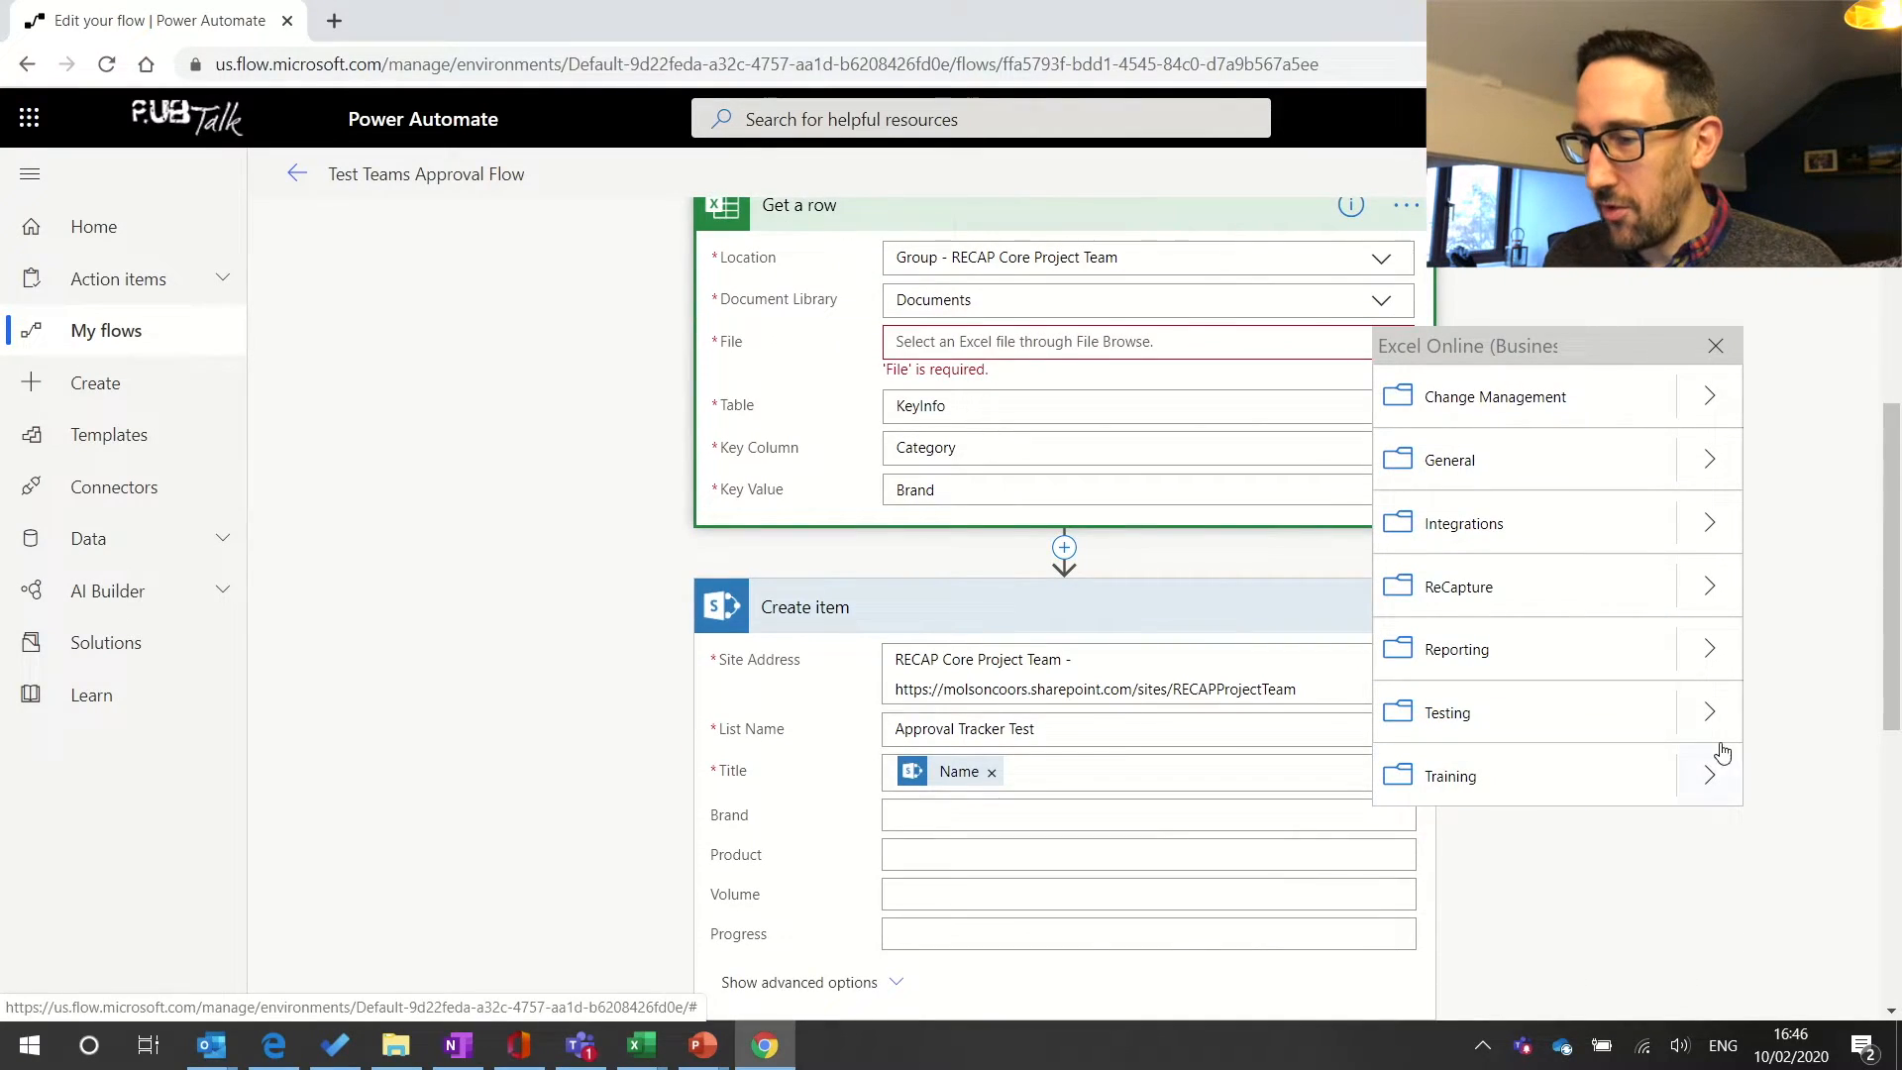
left_click(1723, 713)
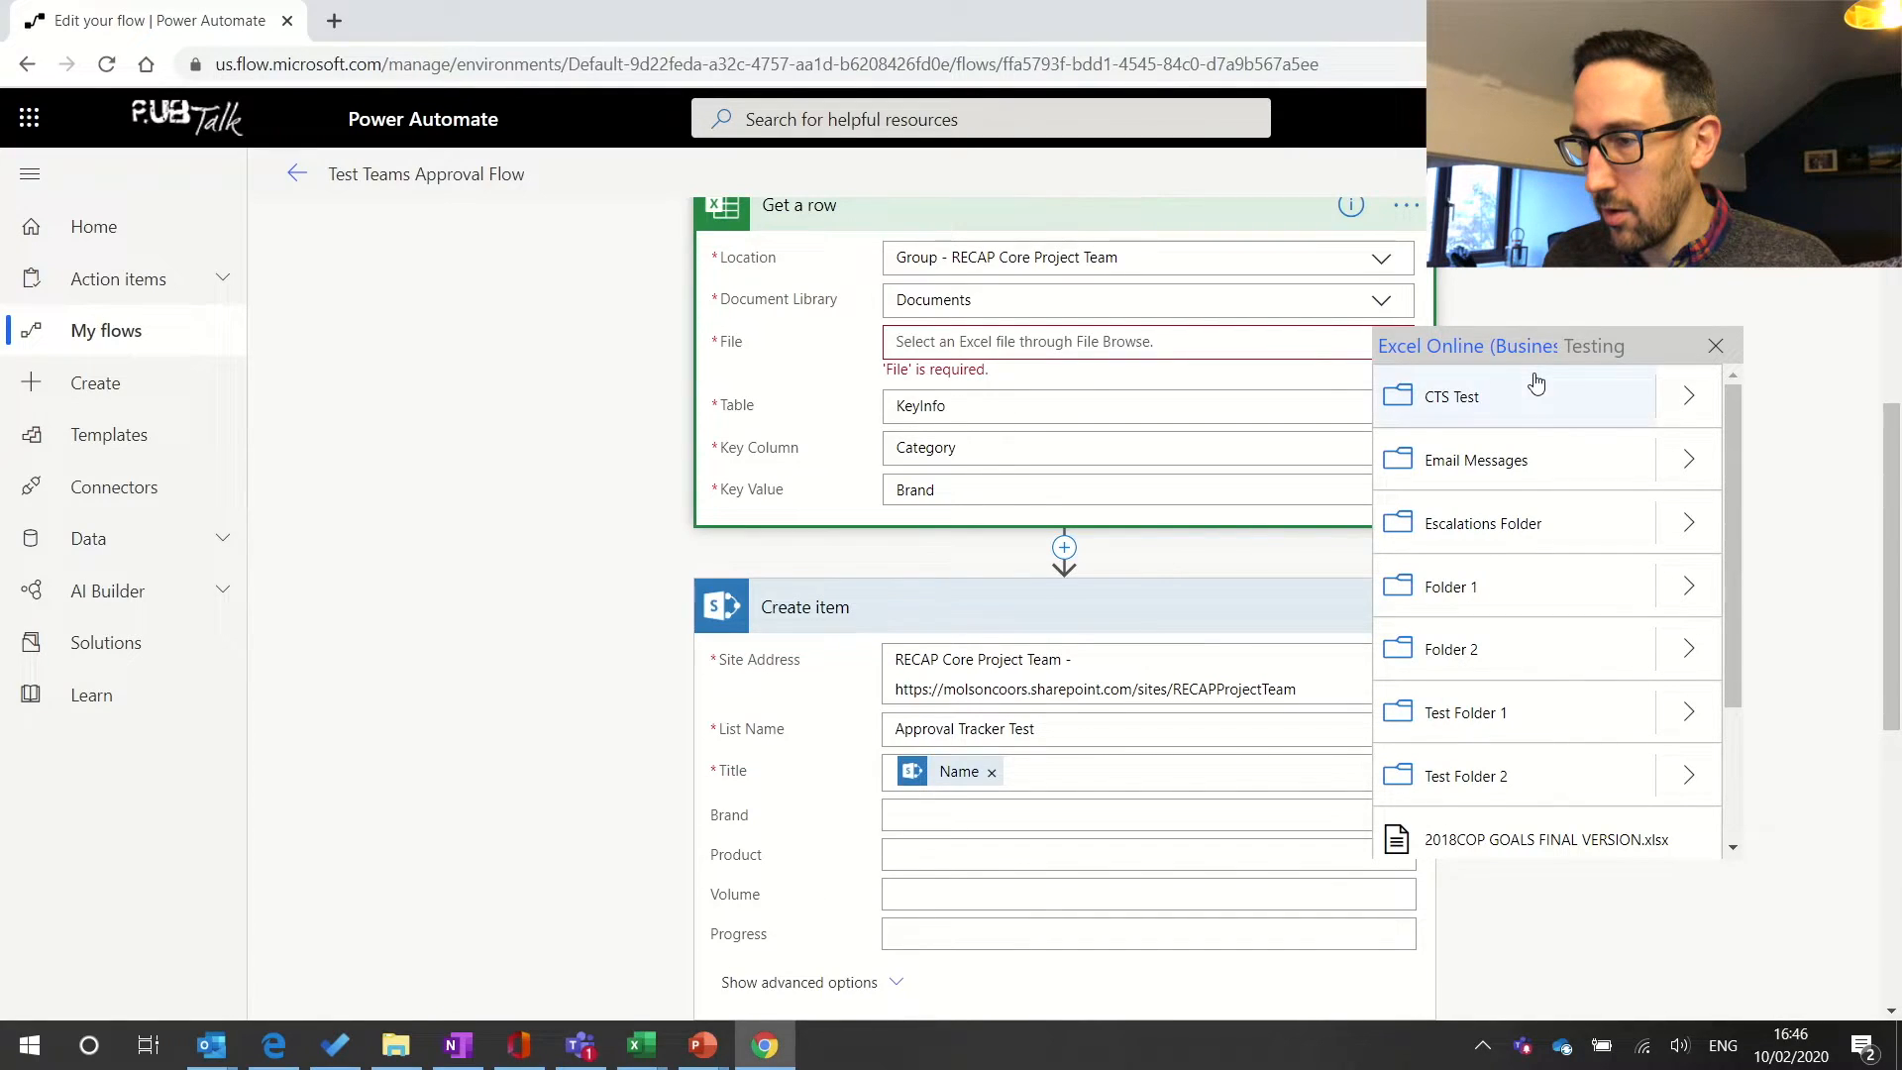
left_click(1691, 523)
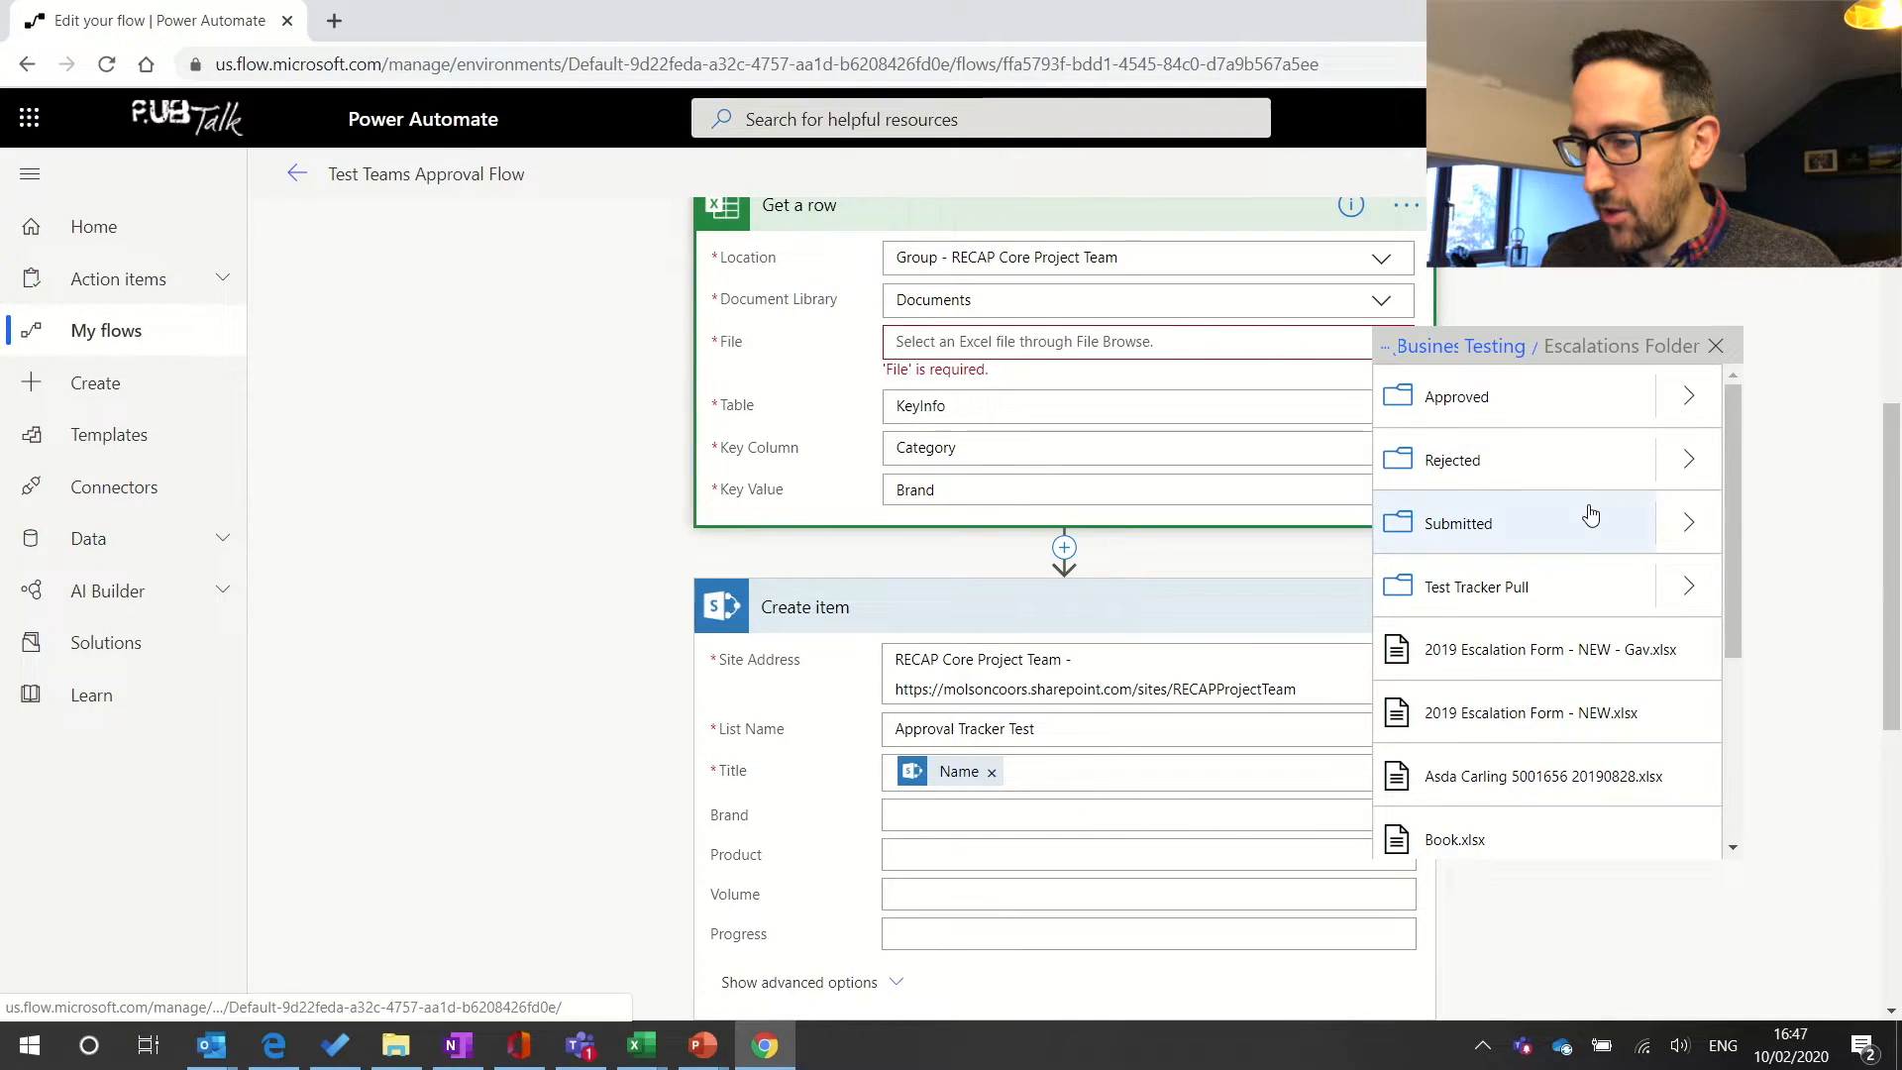
scroll(1541, 756, "down", 3)
left_click(1493, 828)
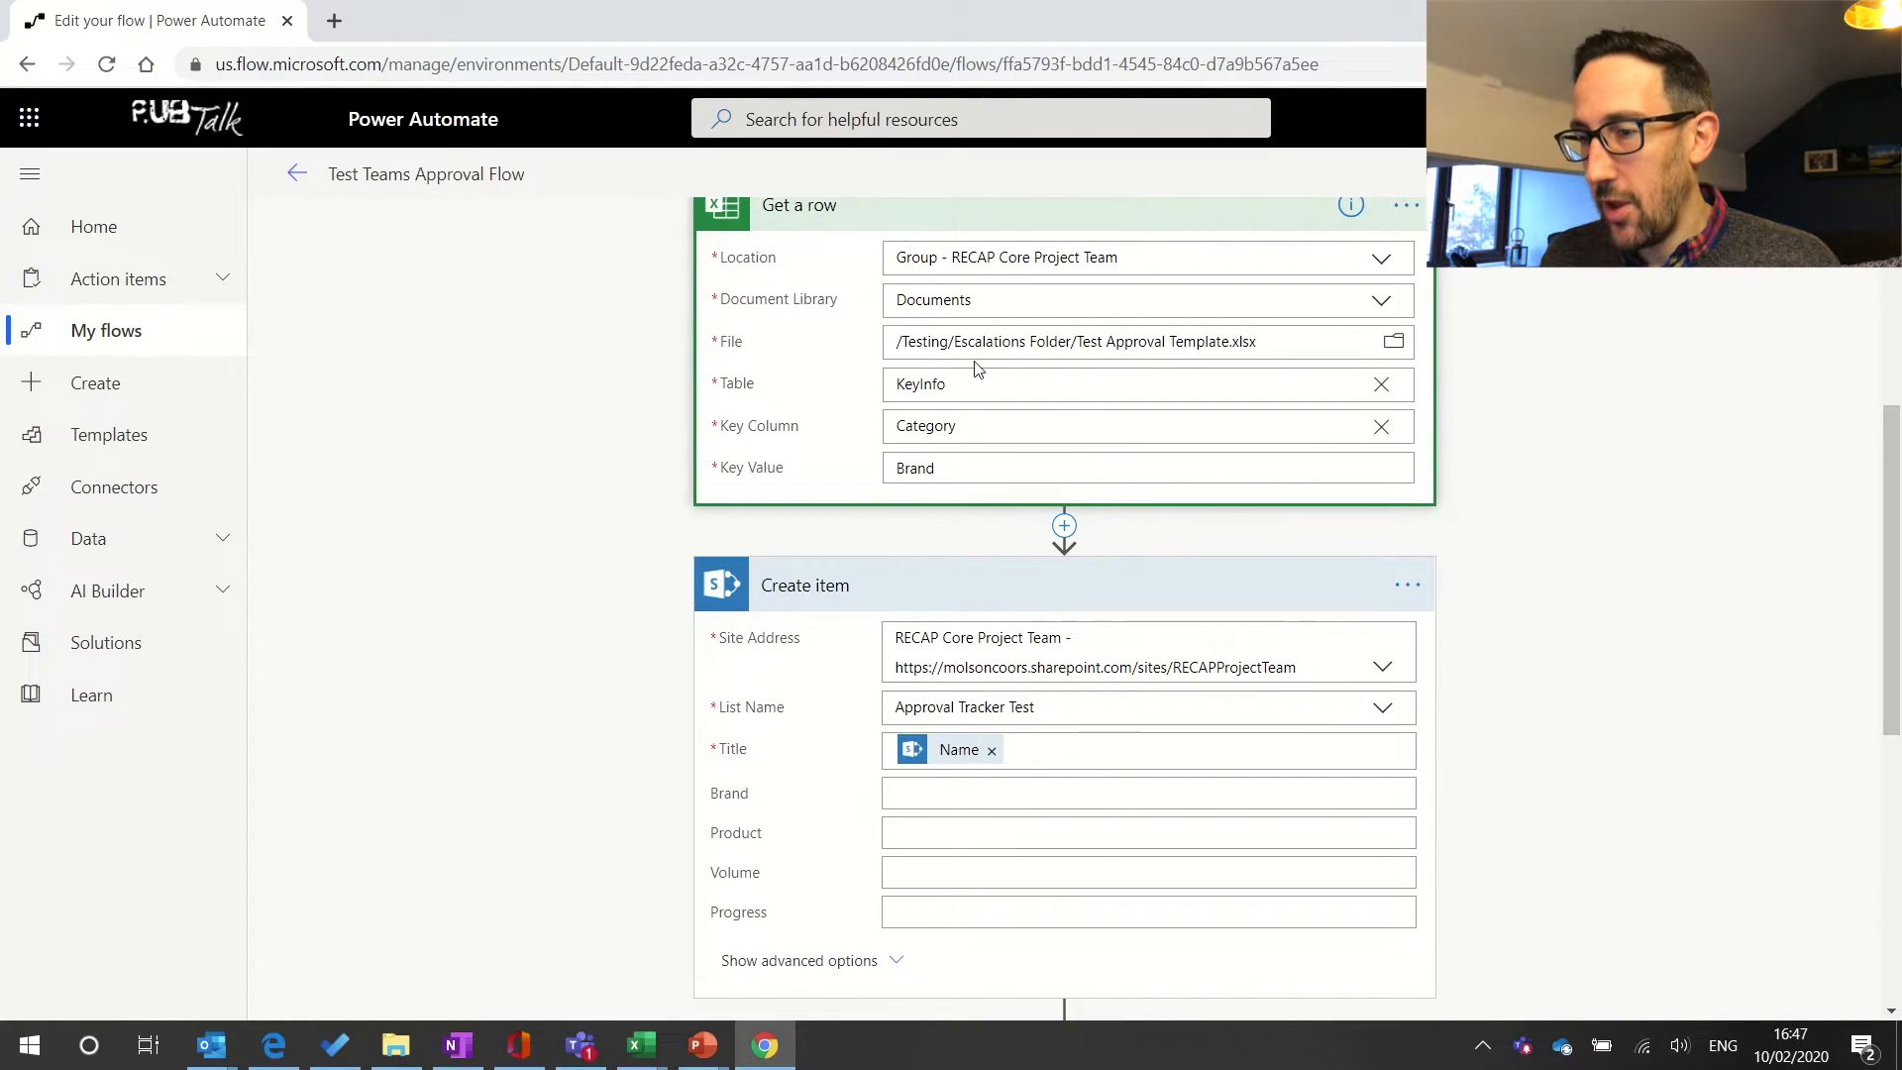
- Set the Brand field of the Create item action to the Measure value from Get a row
left_click(919, 789)
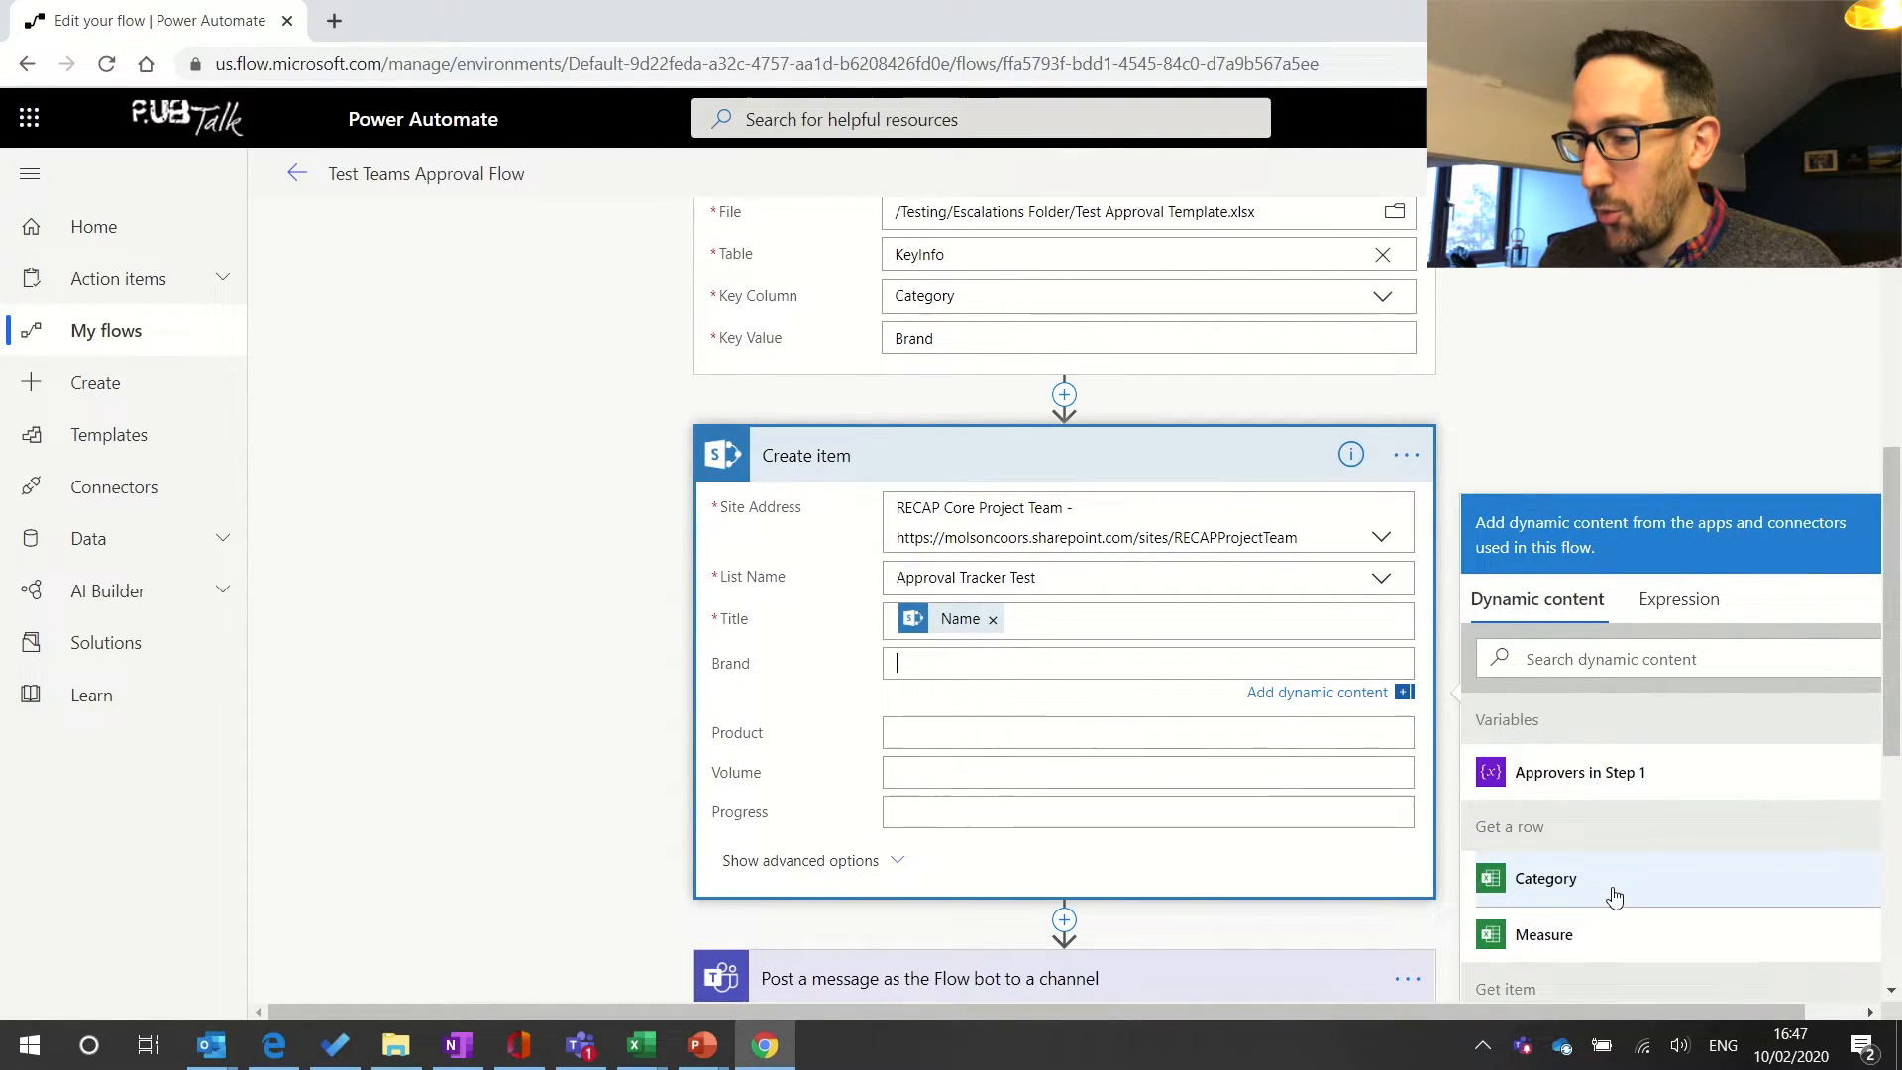
scroll(1613, 895, "down", 1)
scroll(1056, 375, "up", 2)
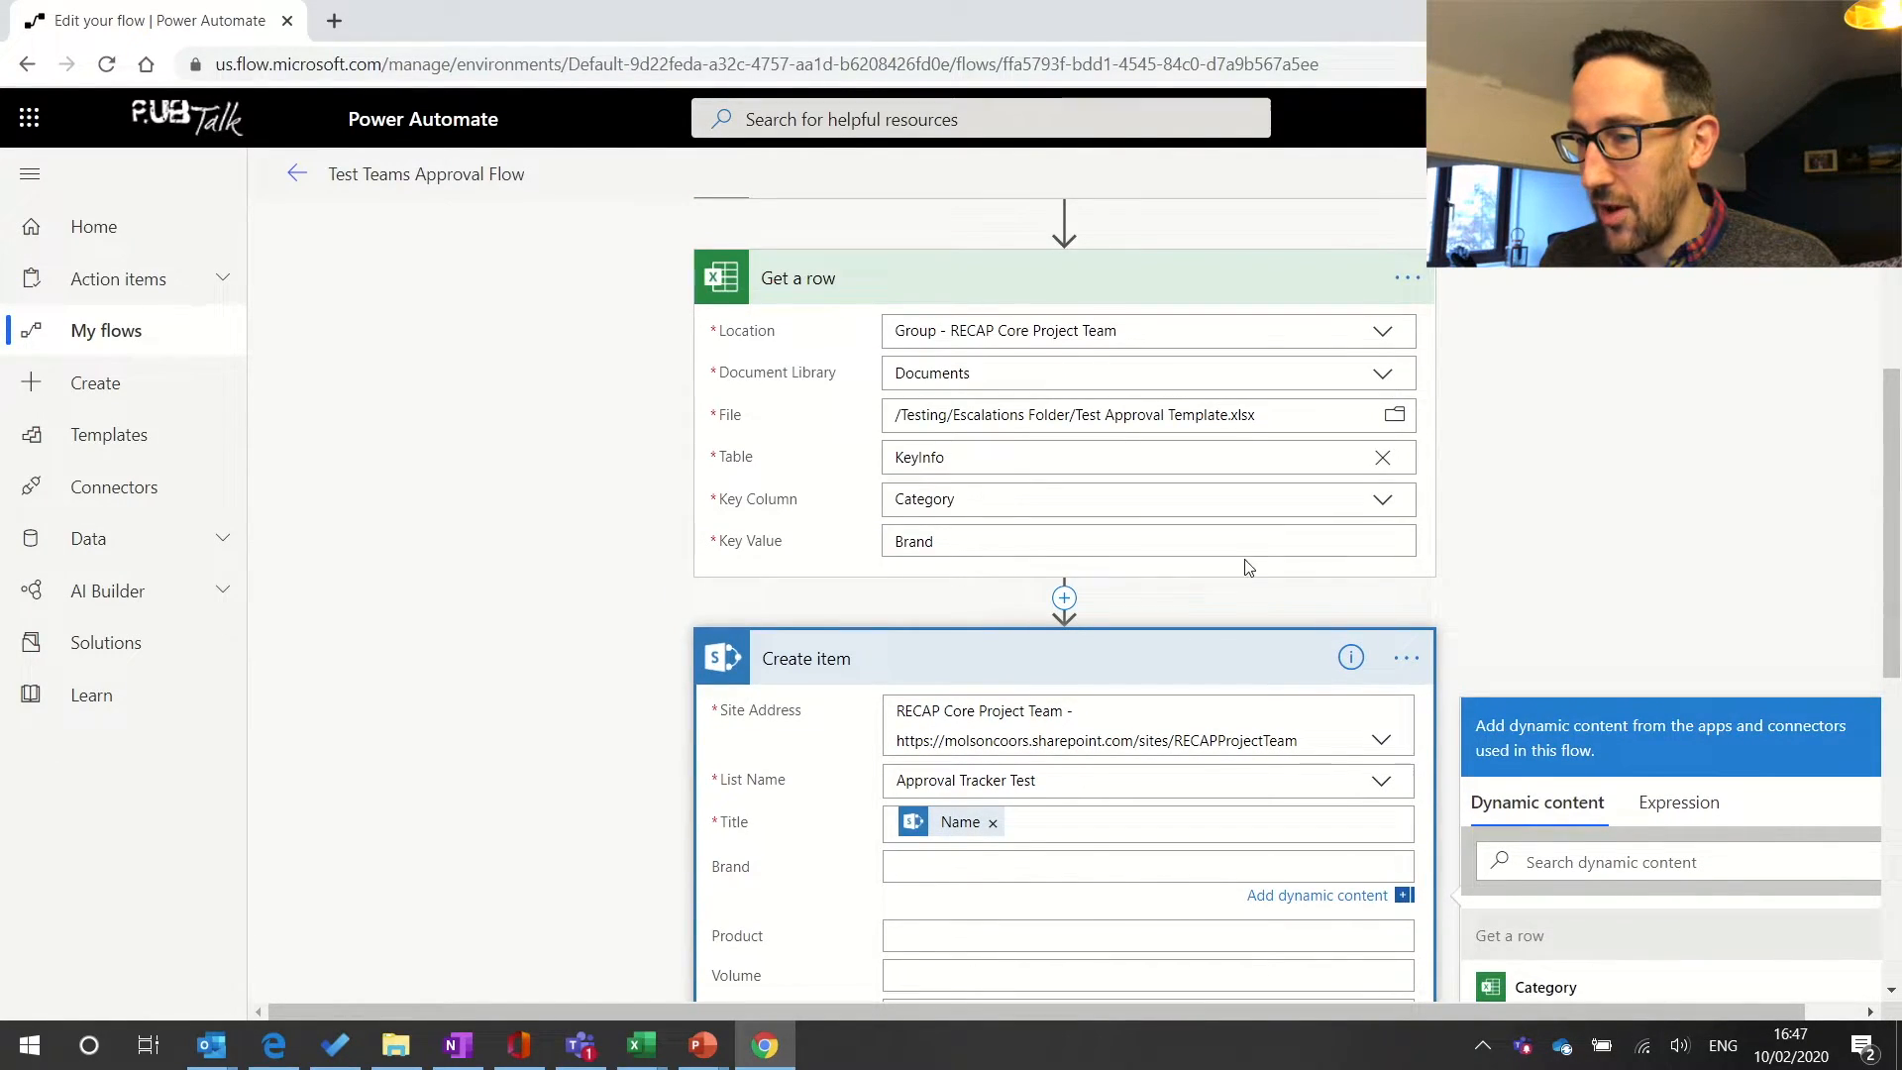
scroll(1244, 565, "down", 2)
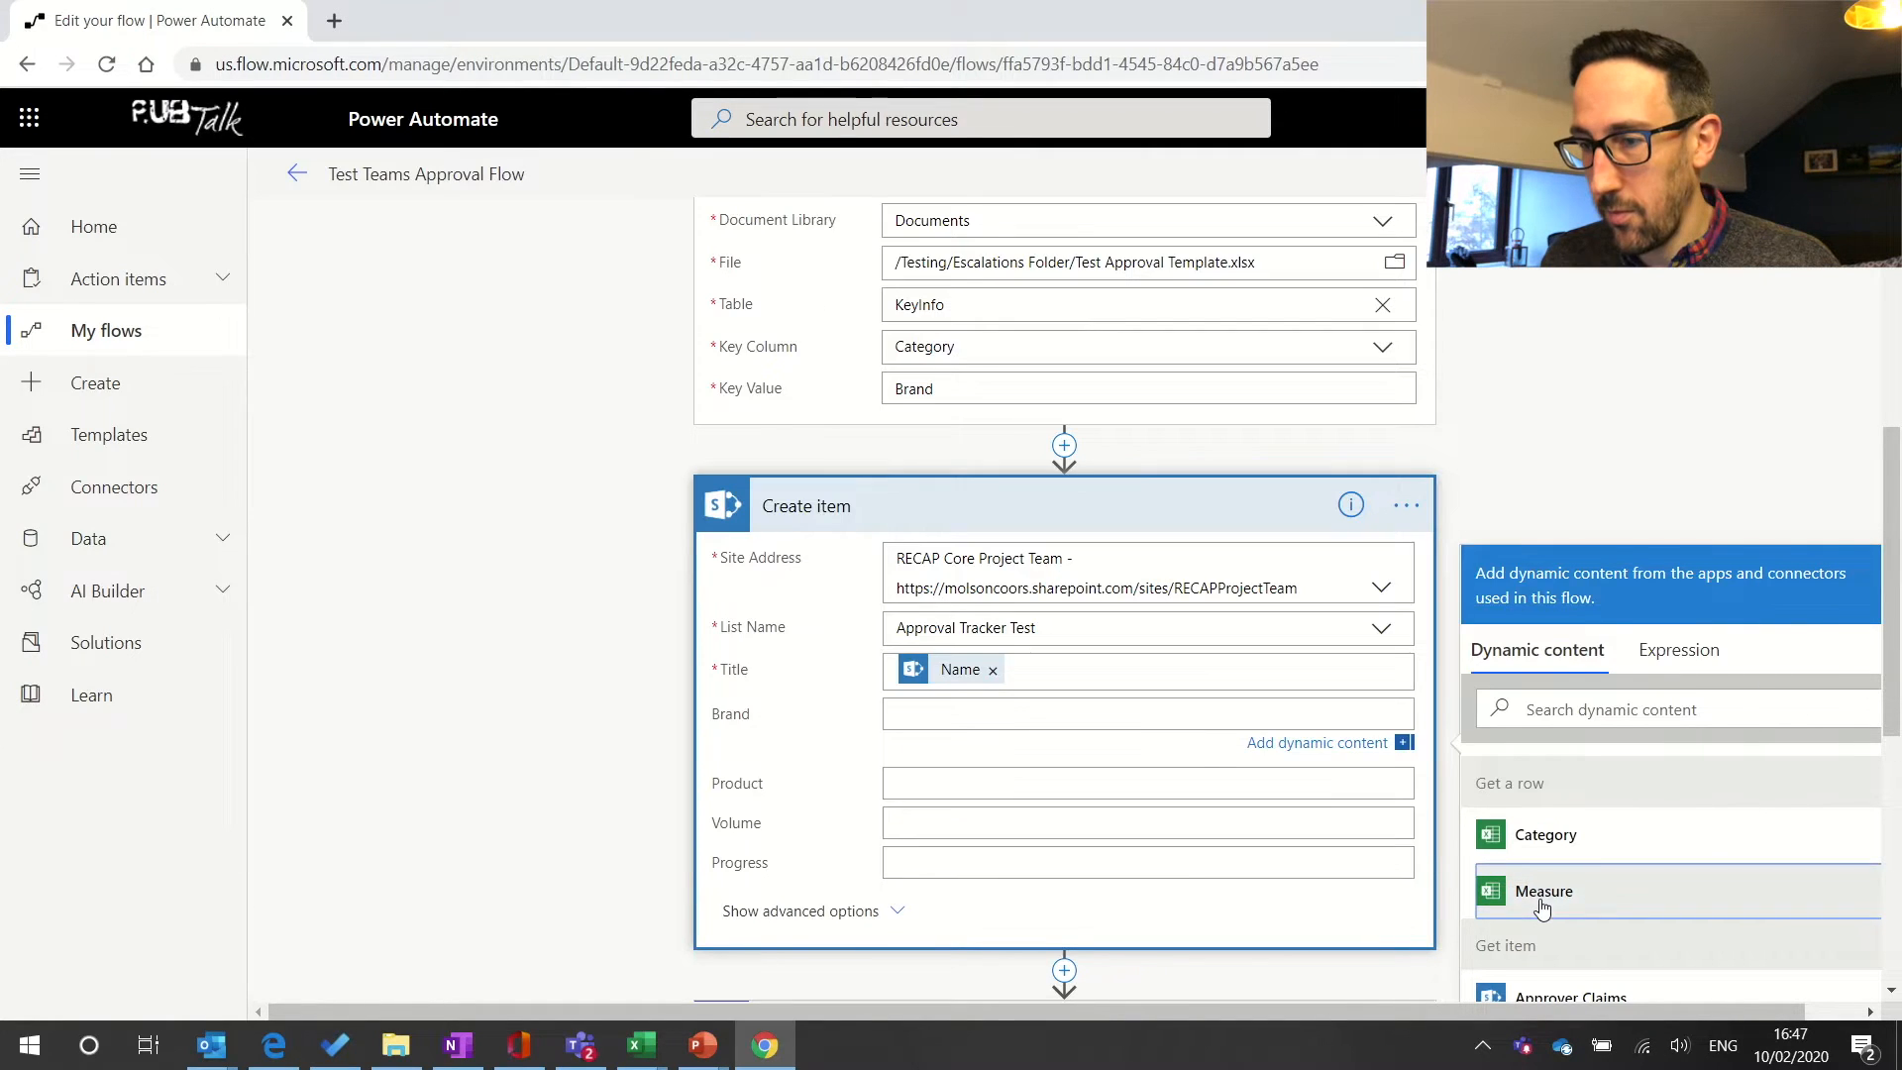
left_click(1590, 903)
- Set the Progress field of the Create item action to .5, leaving Product and Volume empty
scroll(850, 735, "down", 1)
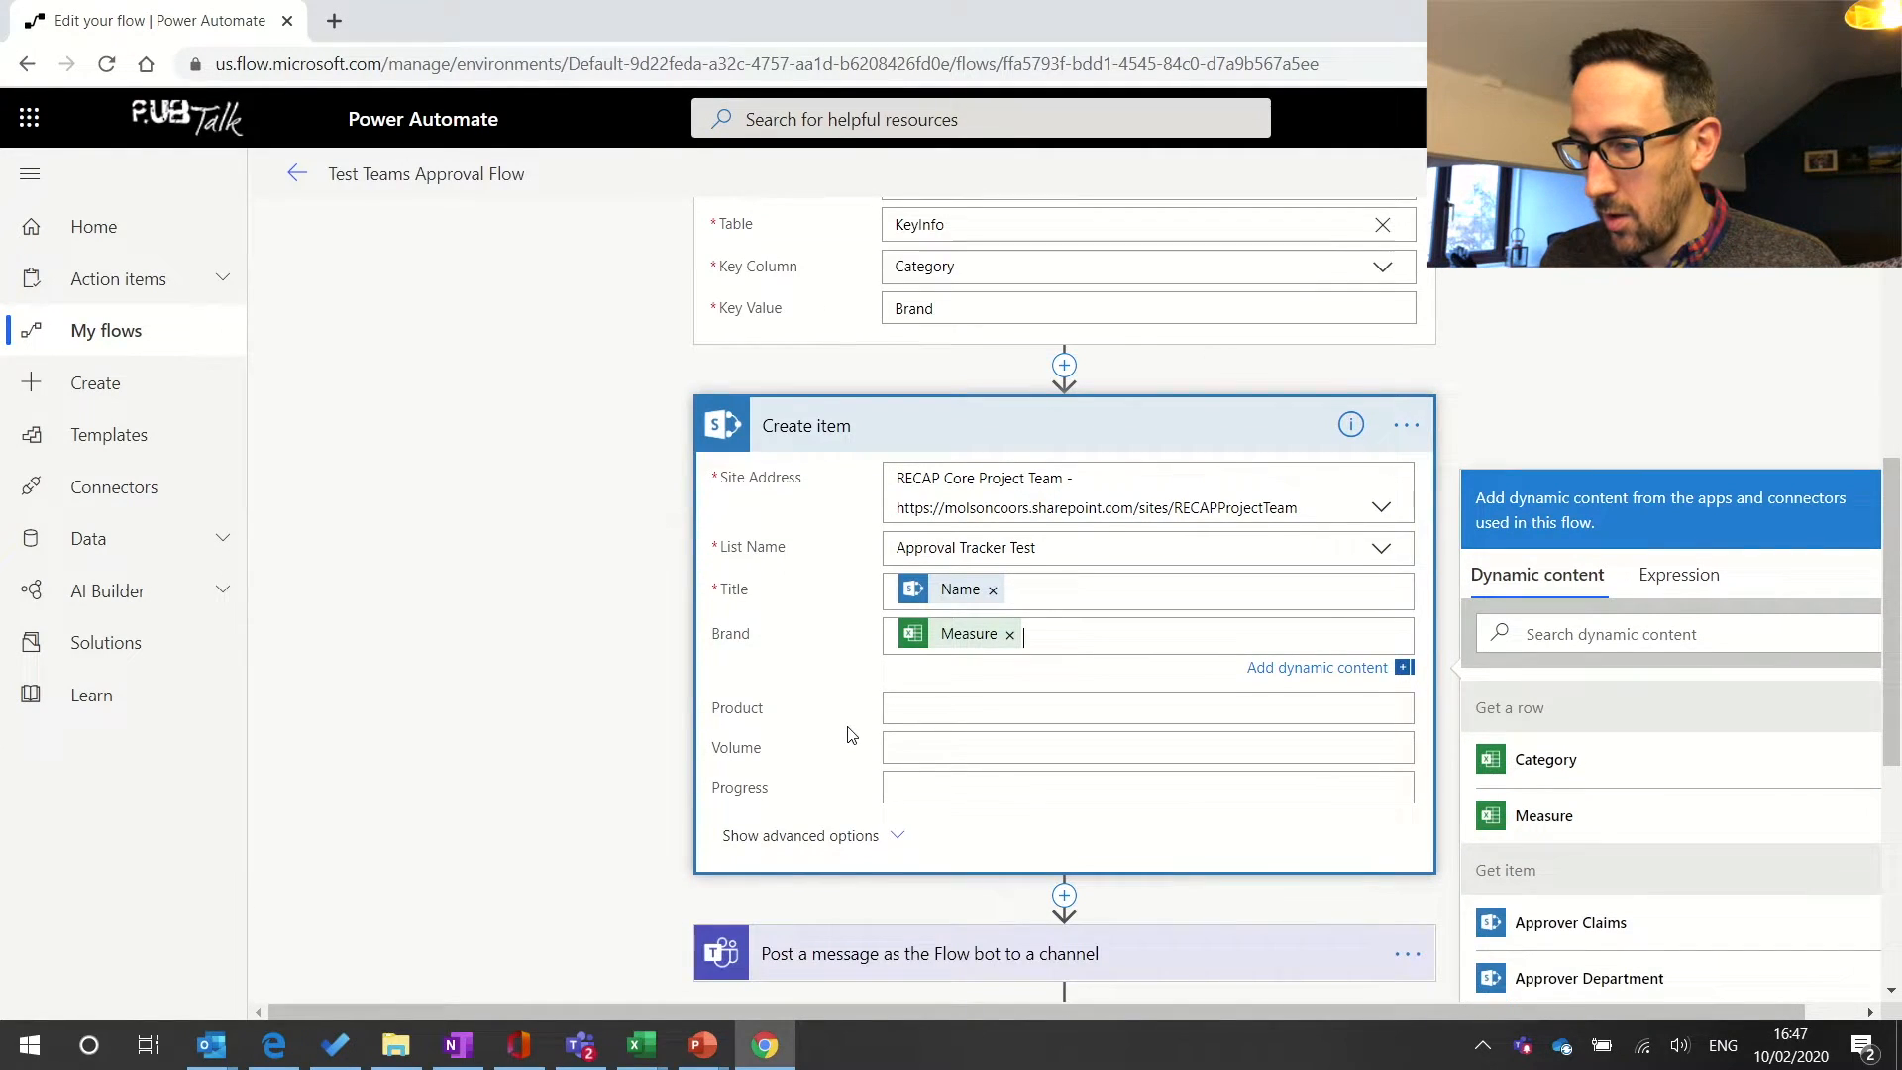
left_click(943, 707)
scroll(828, 616, "down", 1)
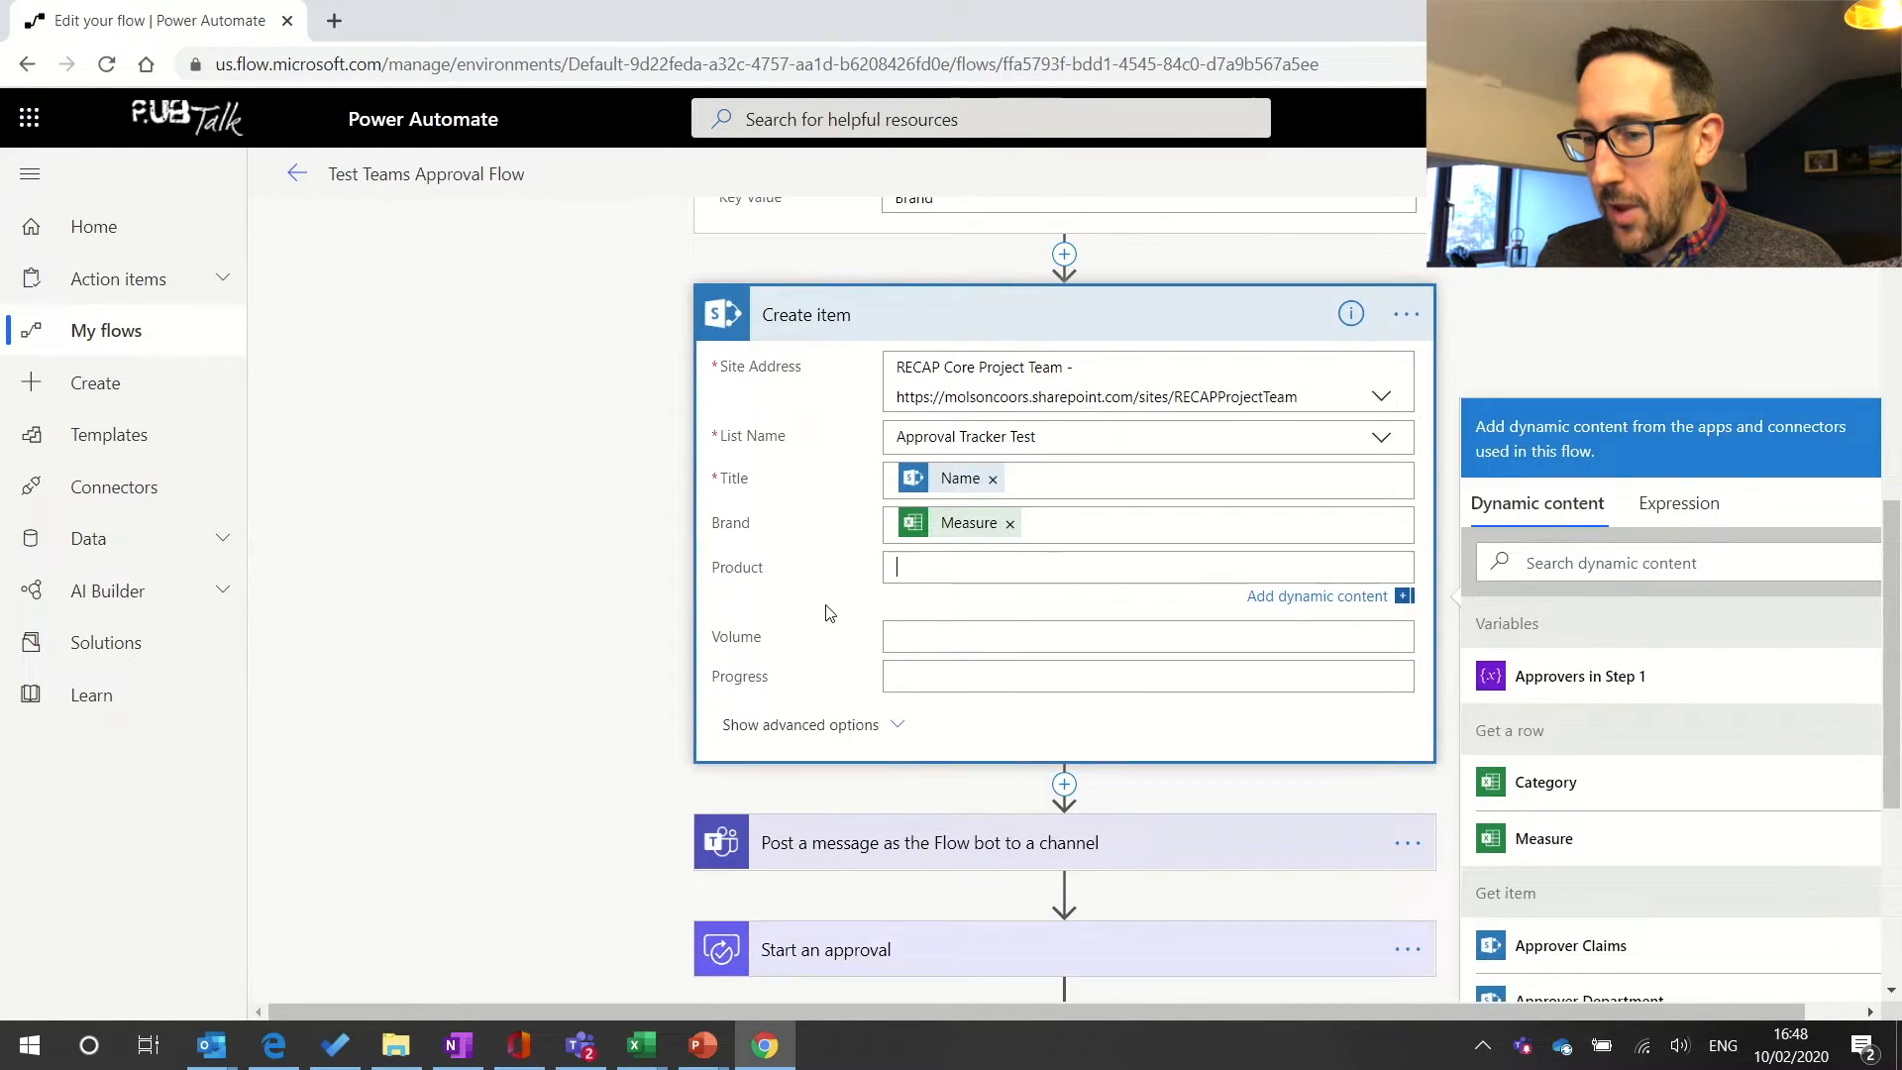
scroll(828, 615, "up", 4)
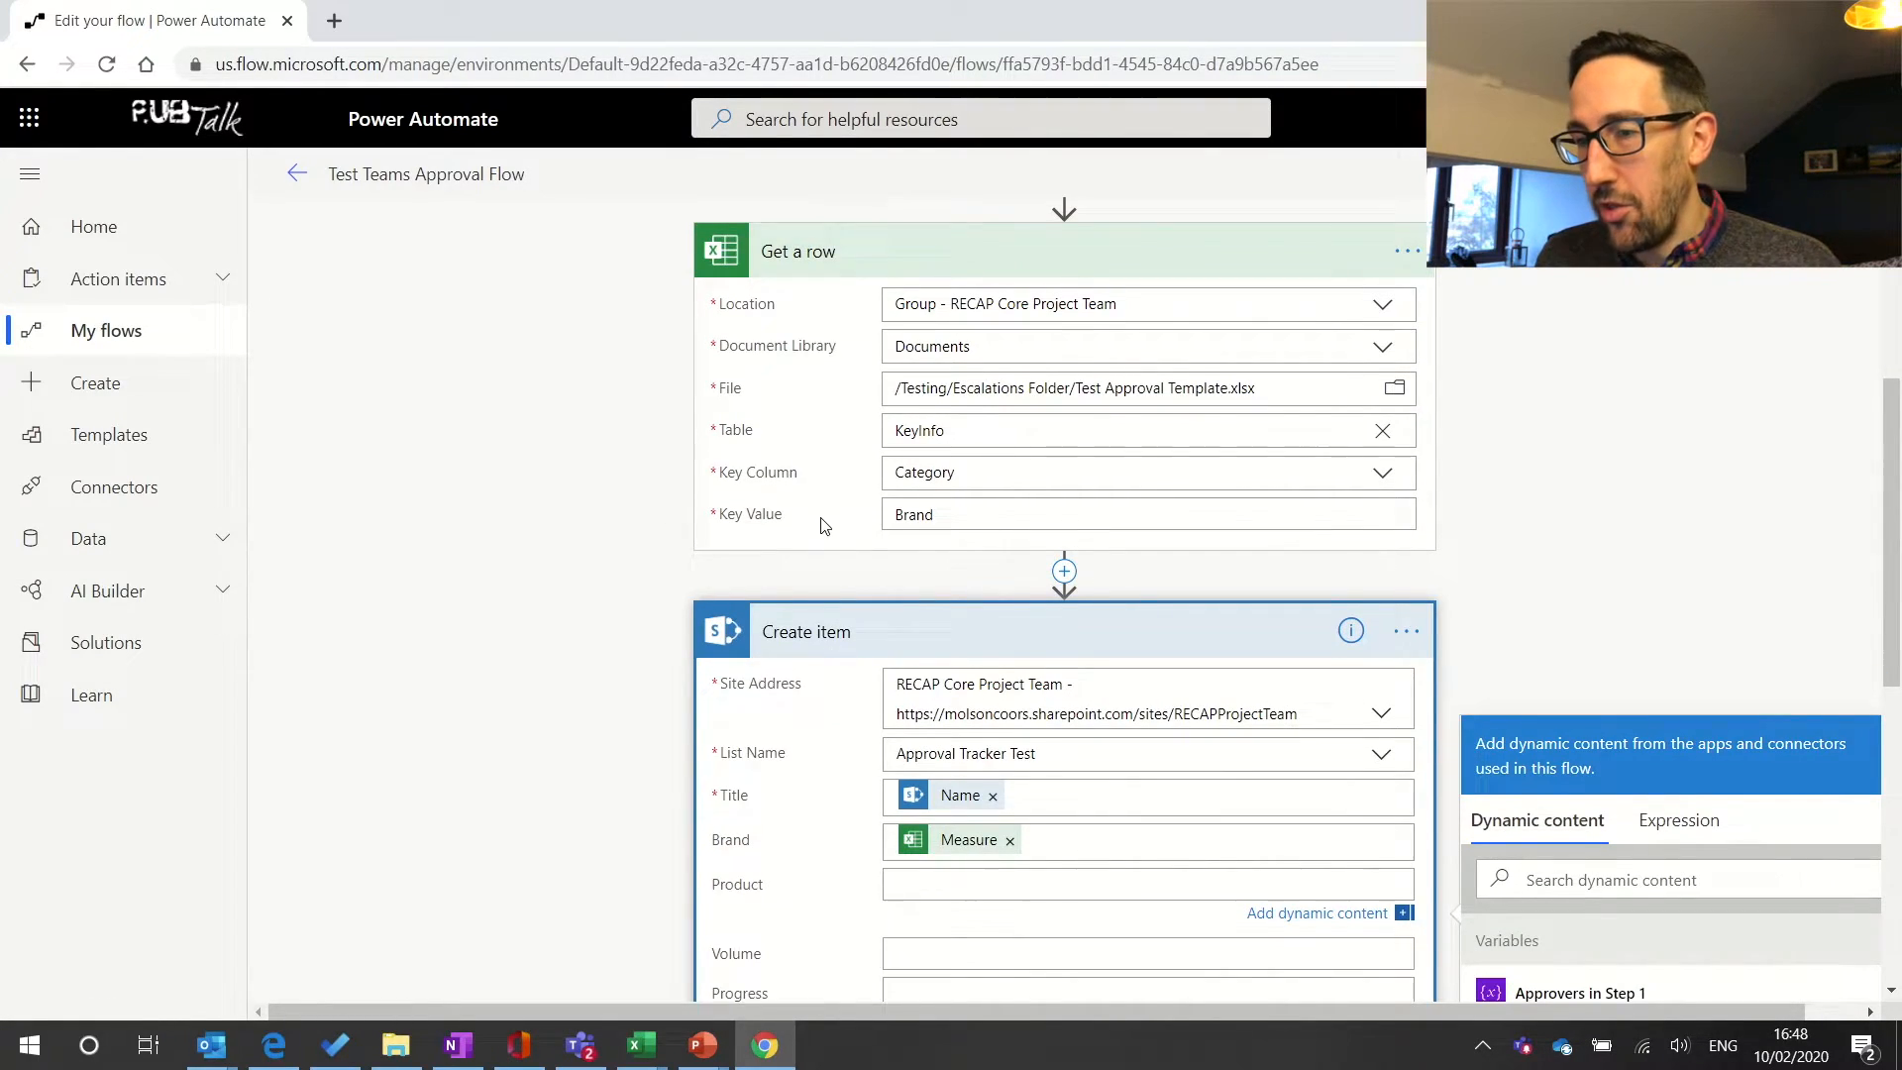
scroll(820, 525, "down", 1)
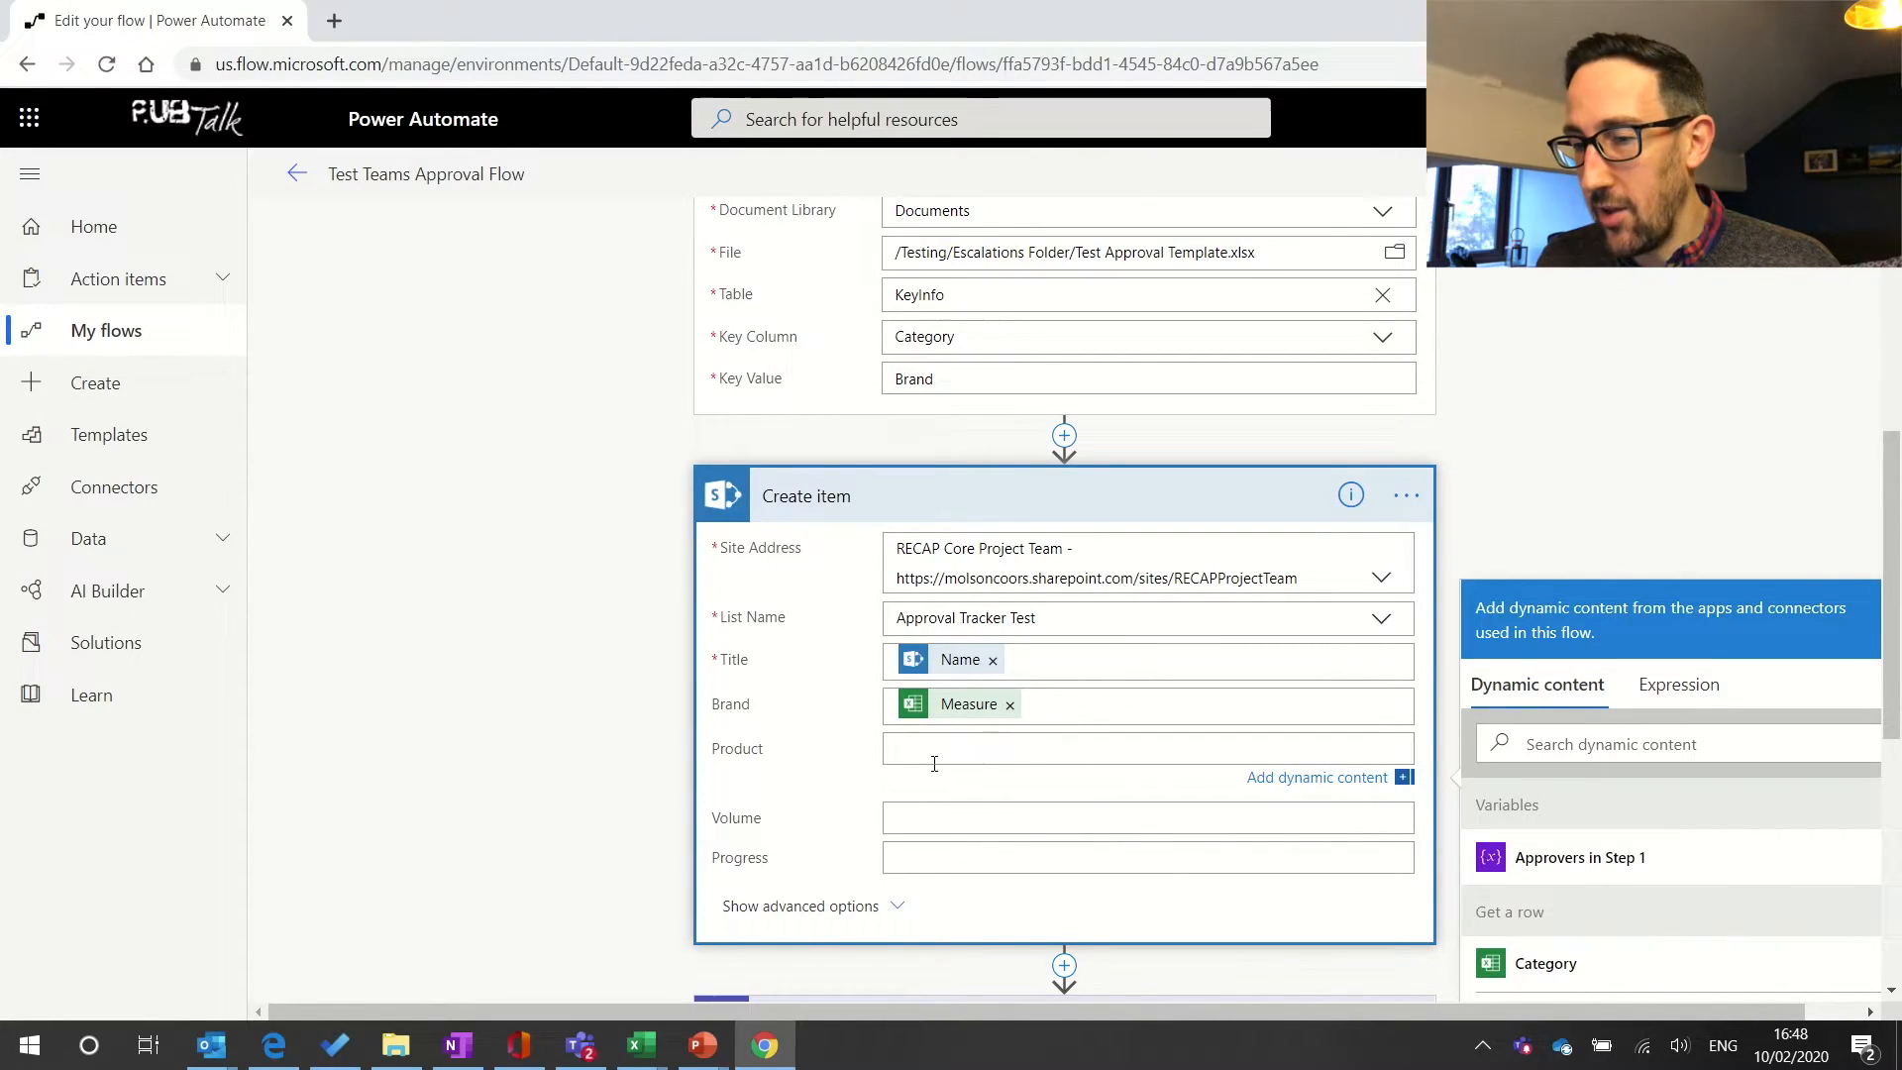
left_click(924, 858)
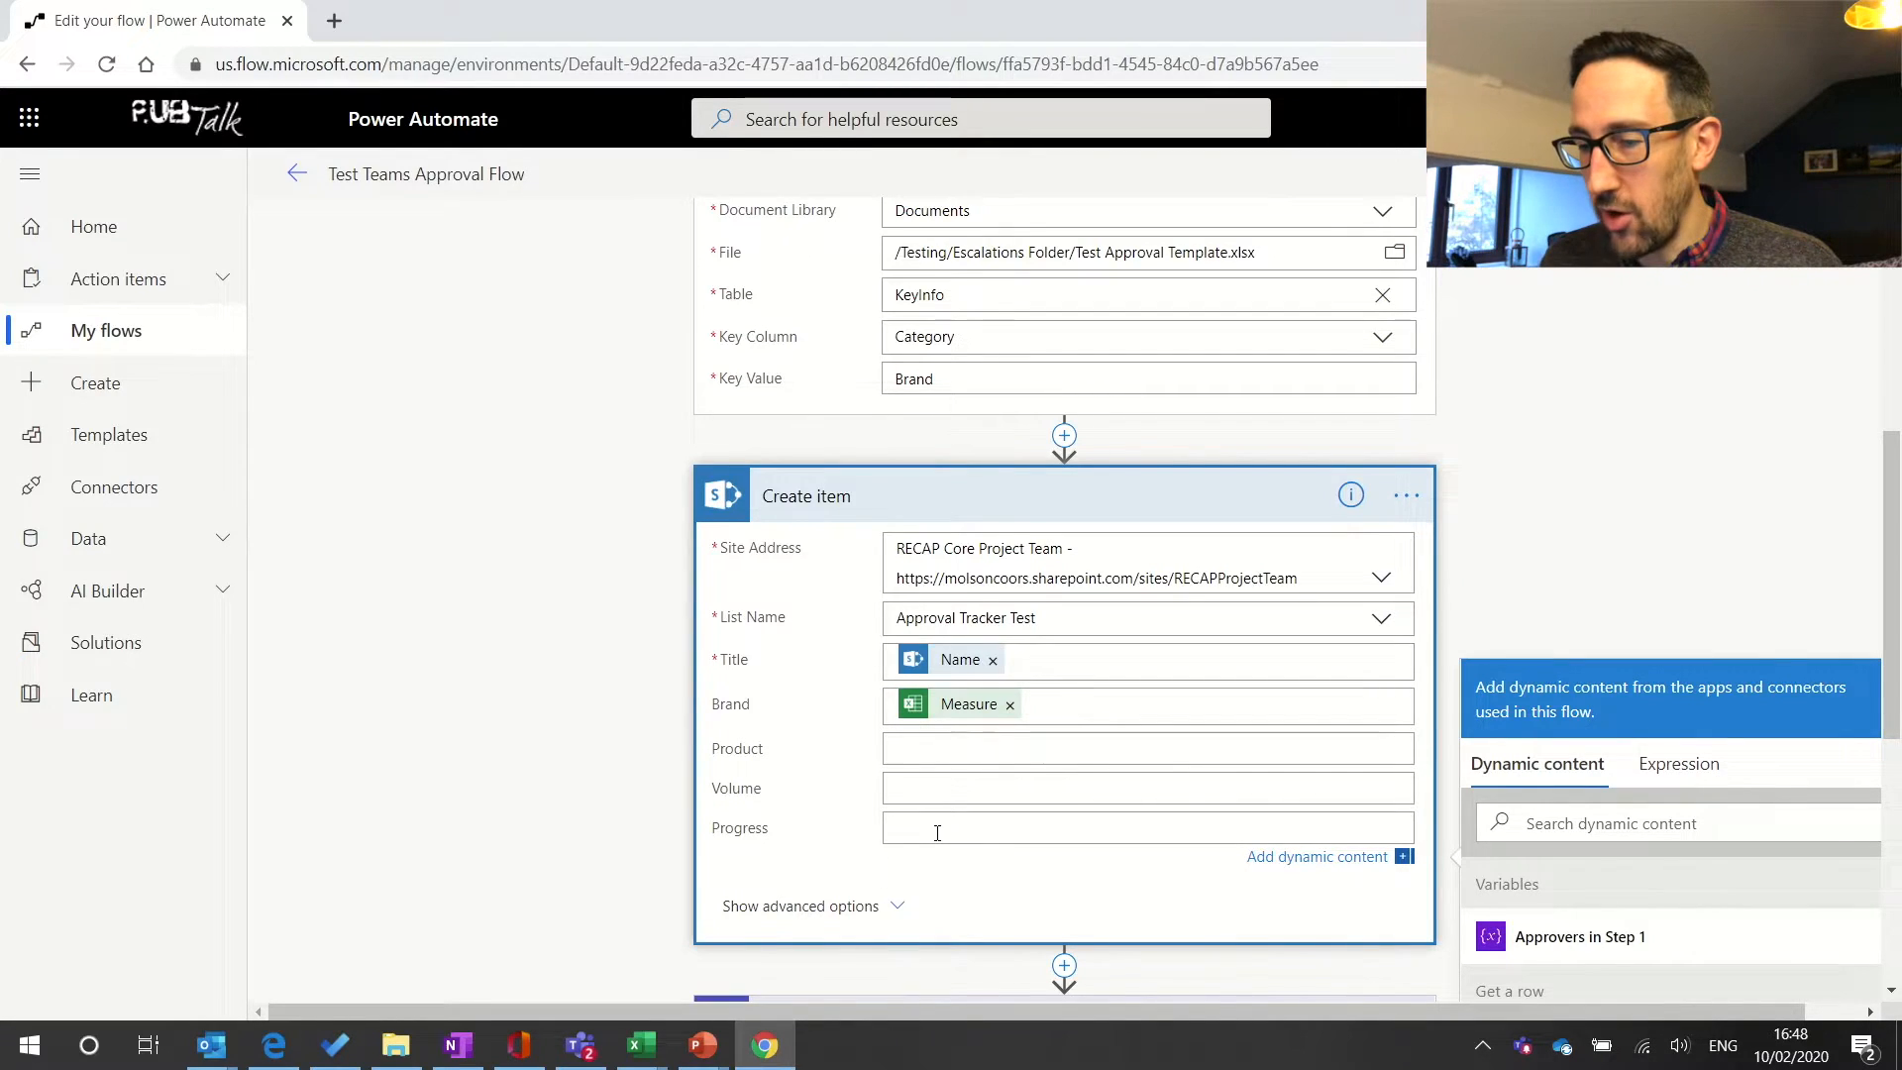
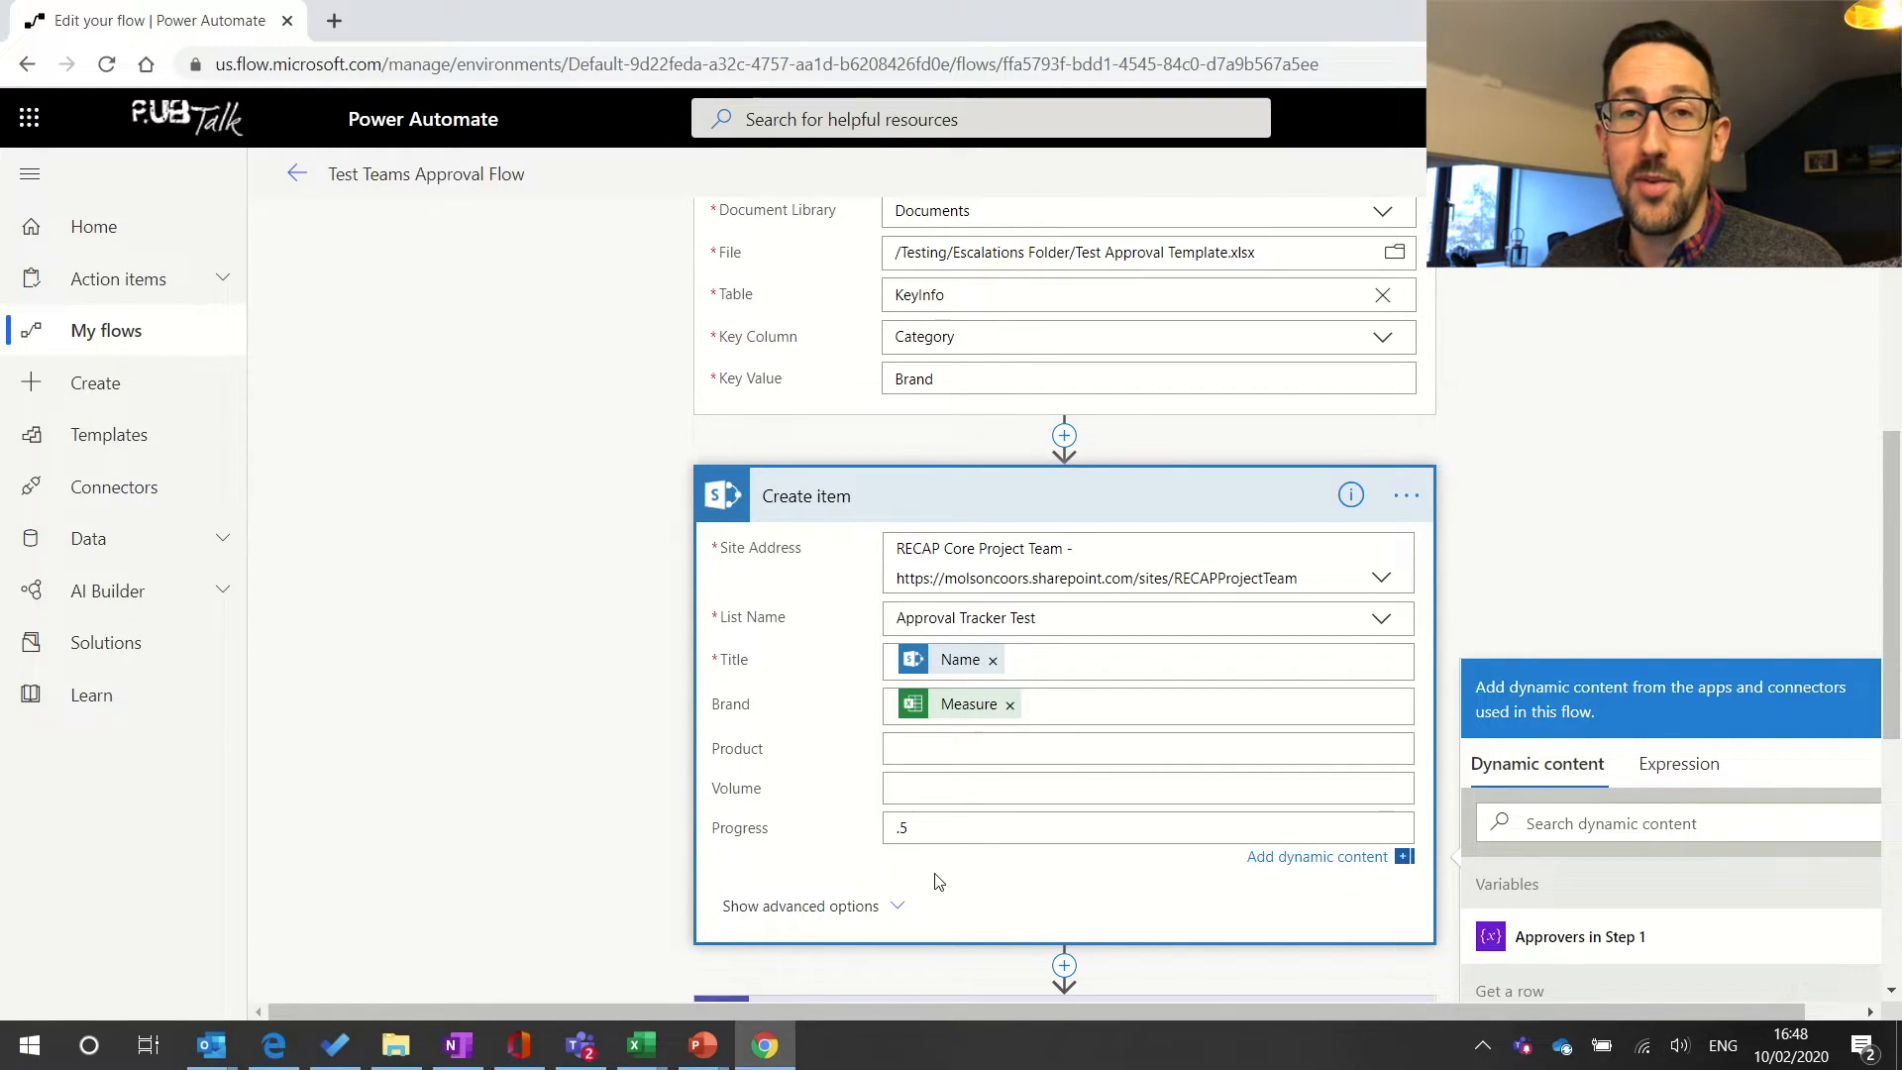
left_click(553, 595)
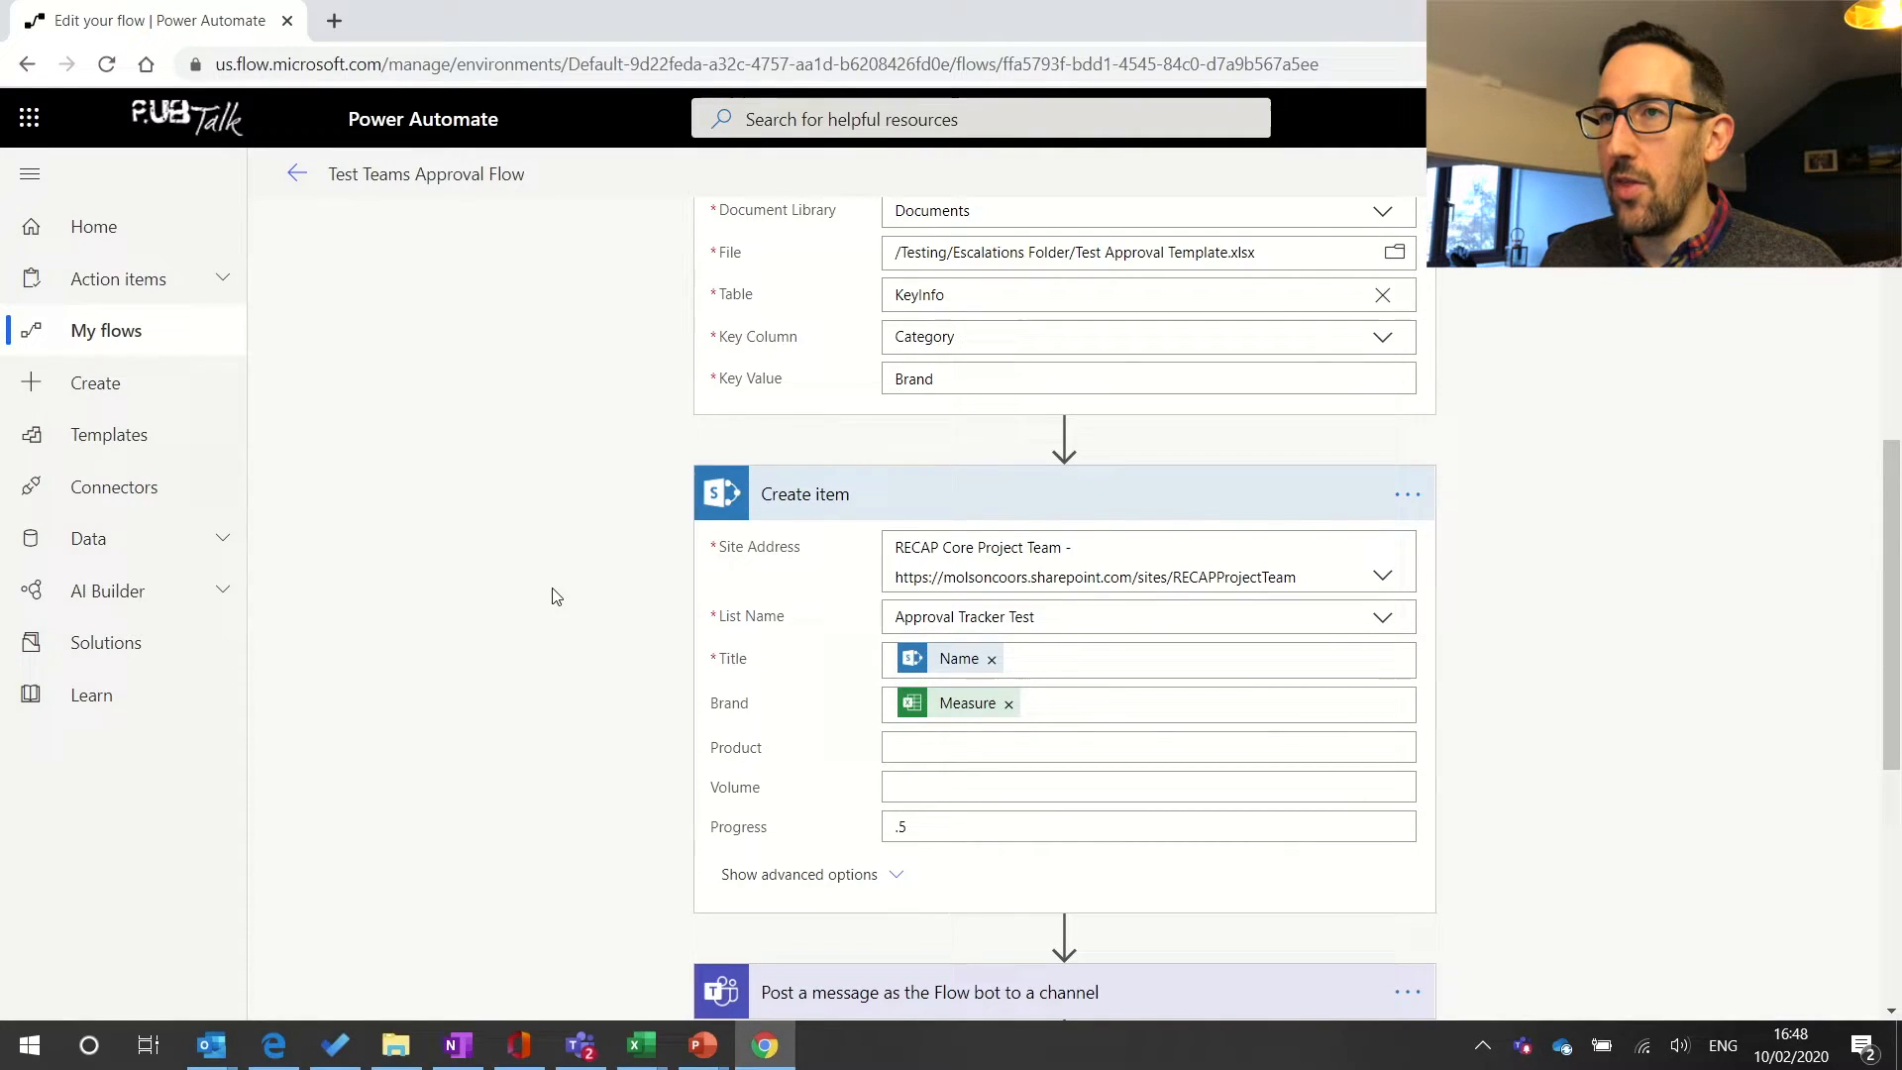
- Expand the Condition and insert a new action between Post approval message and Add to time in the If yes branch
scroll(552, 595, "down", 4)
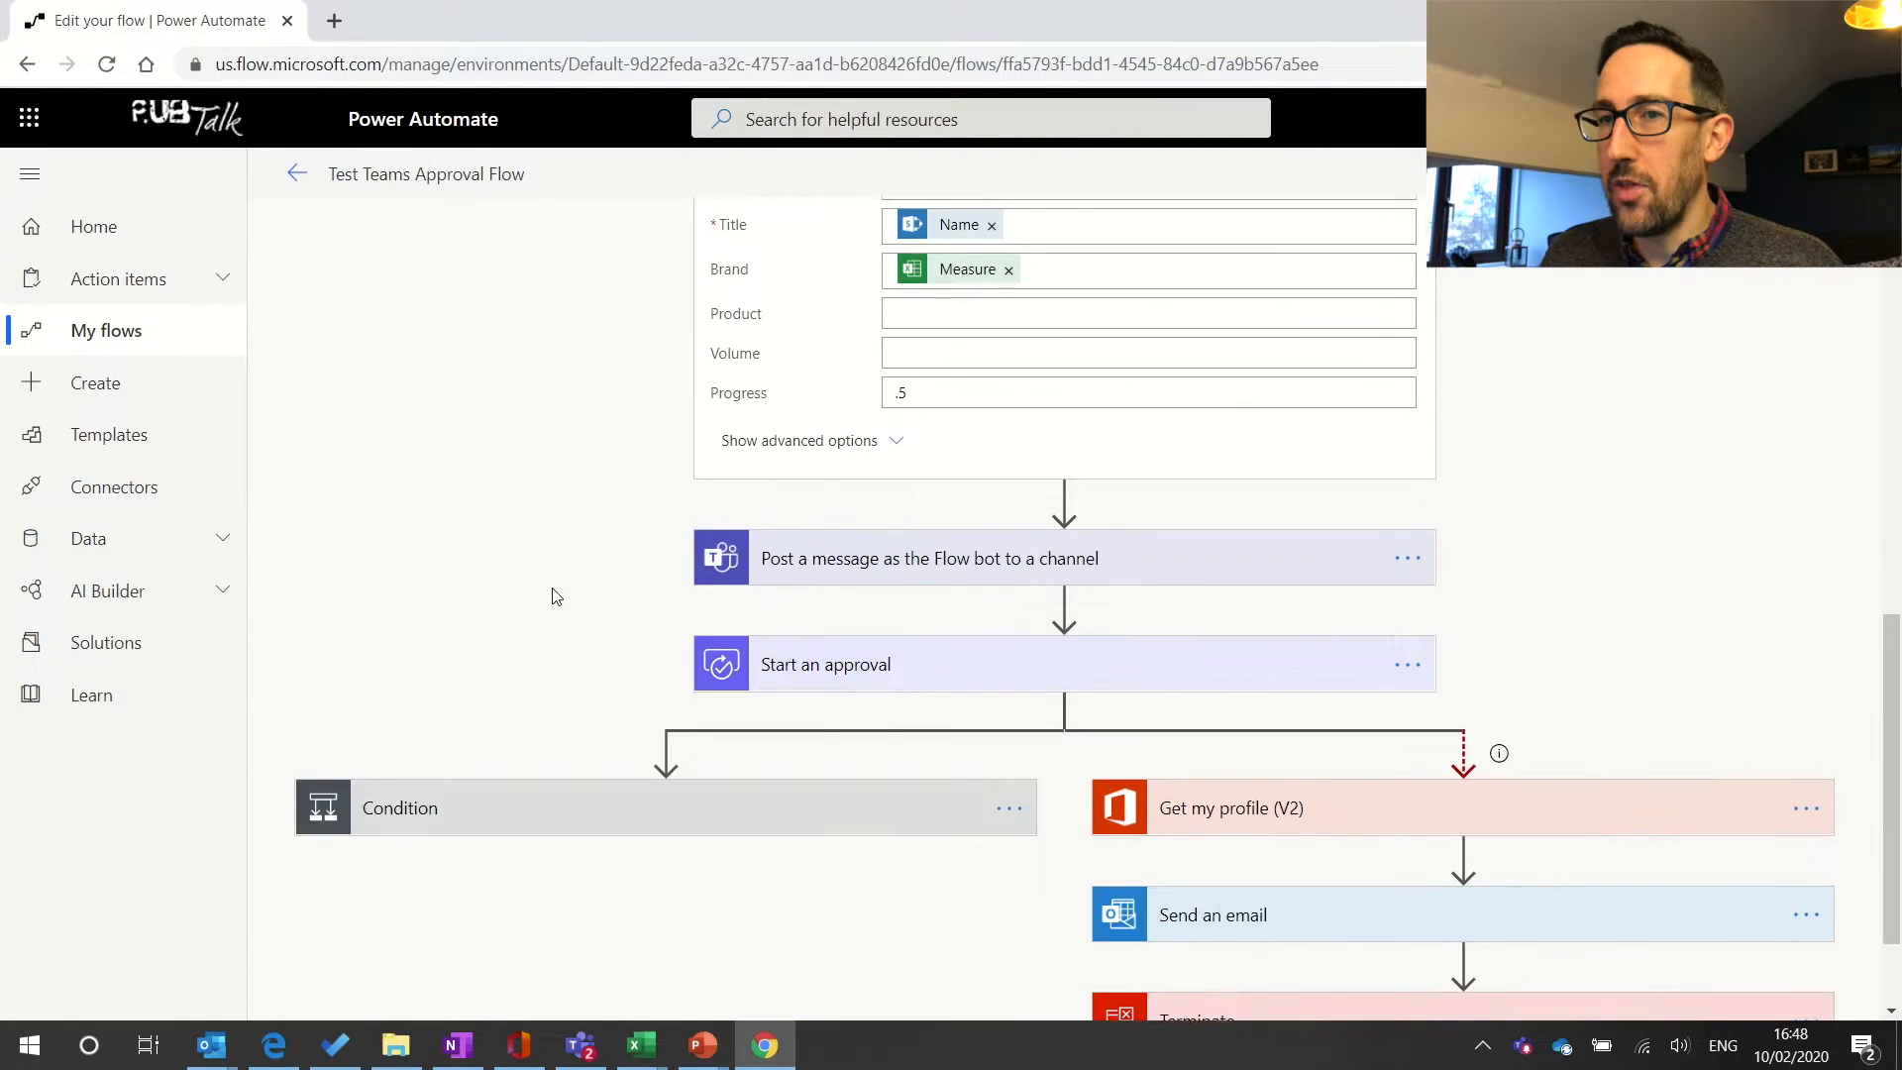
left_click(663, 817)
scroll(1040, 685, "down", 5)
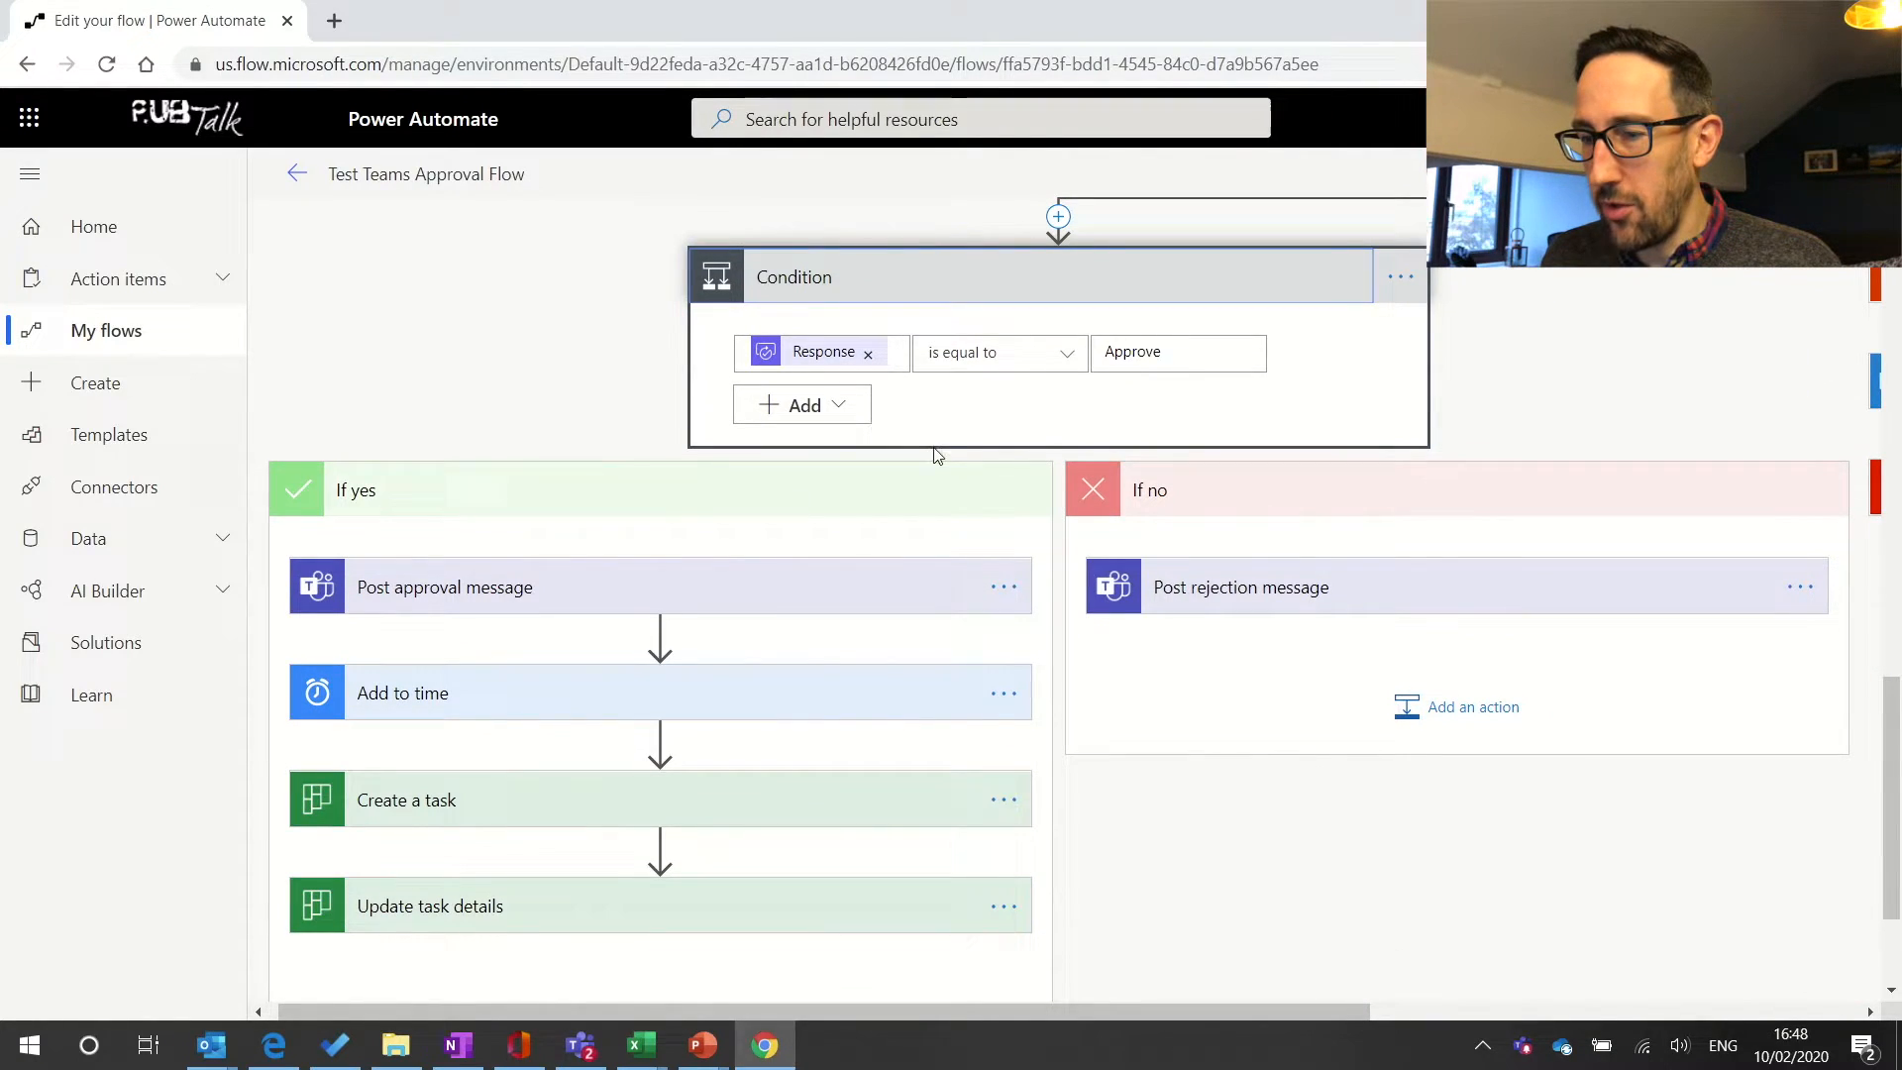
scroll(609, 614, "down", 1)
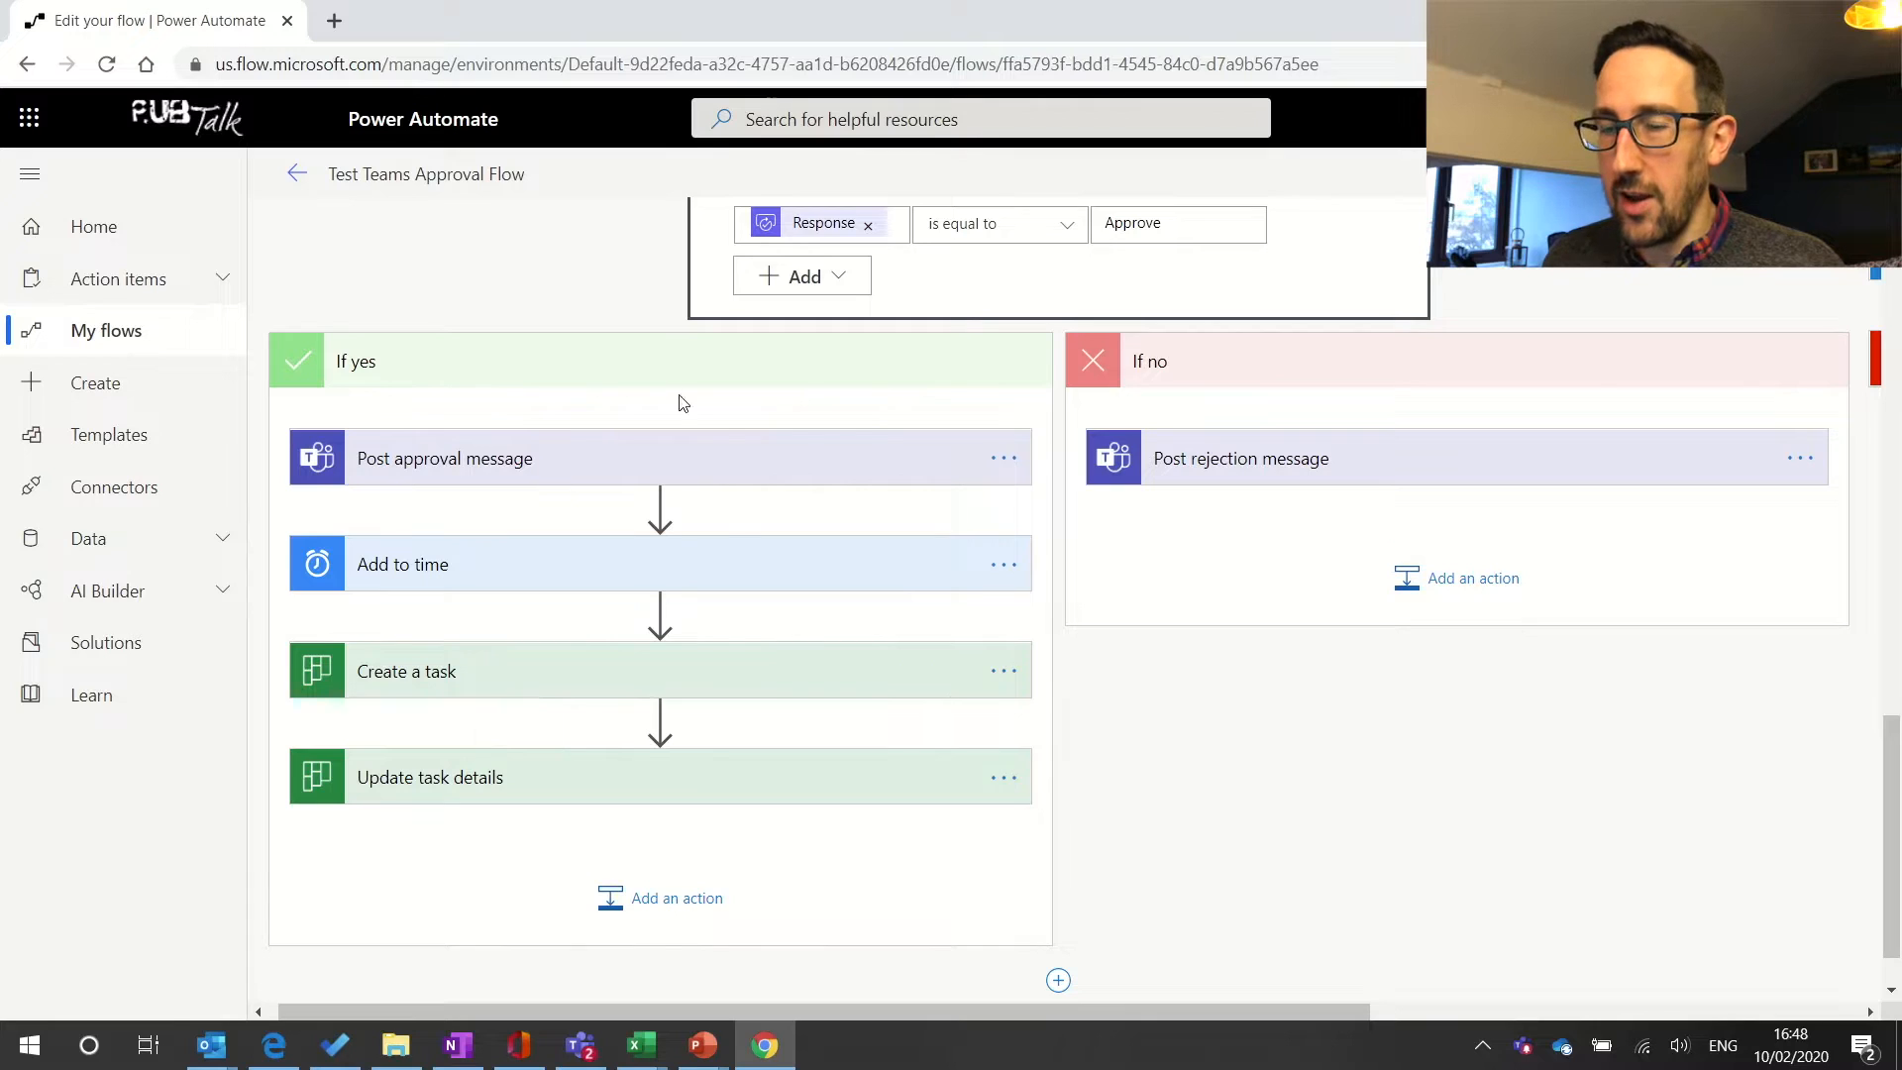
scroll(642, 420, "up", 1)
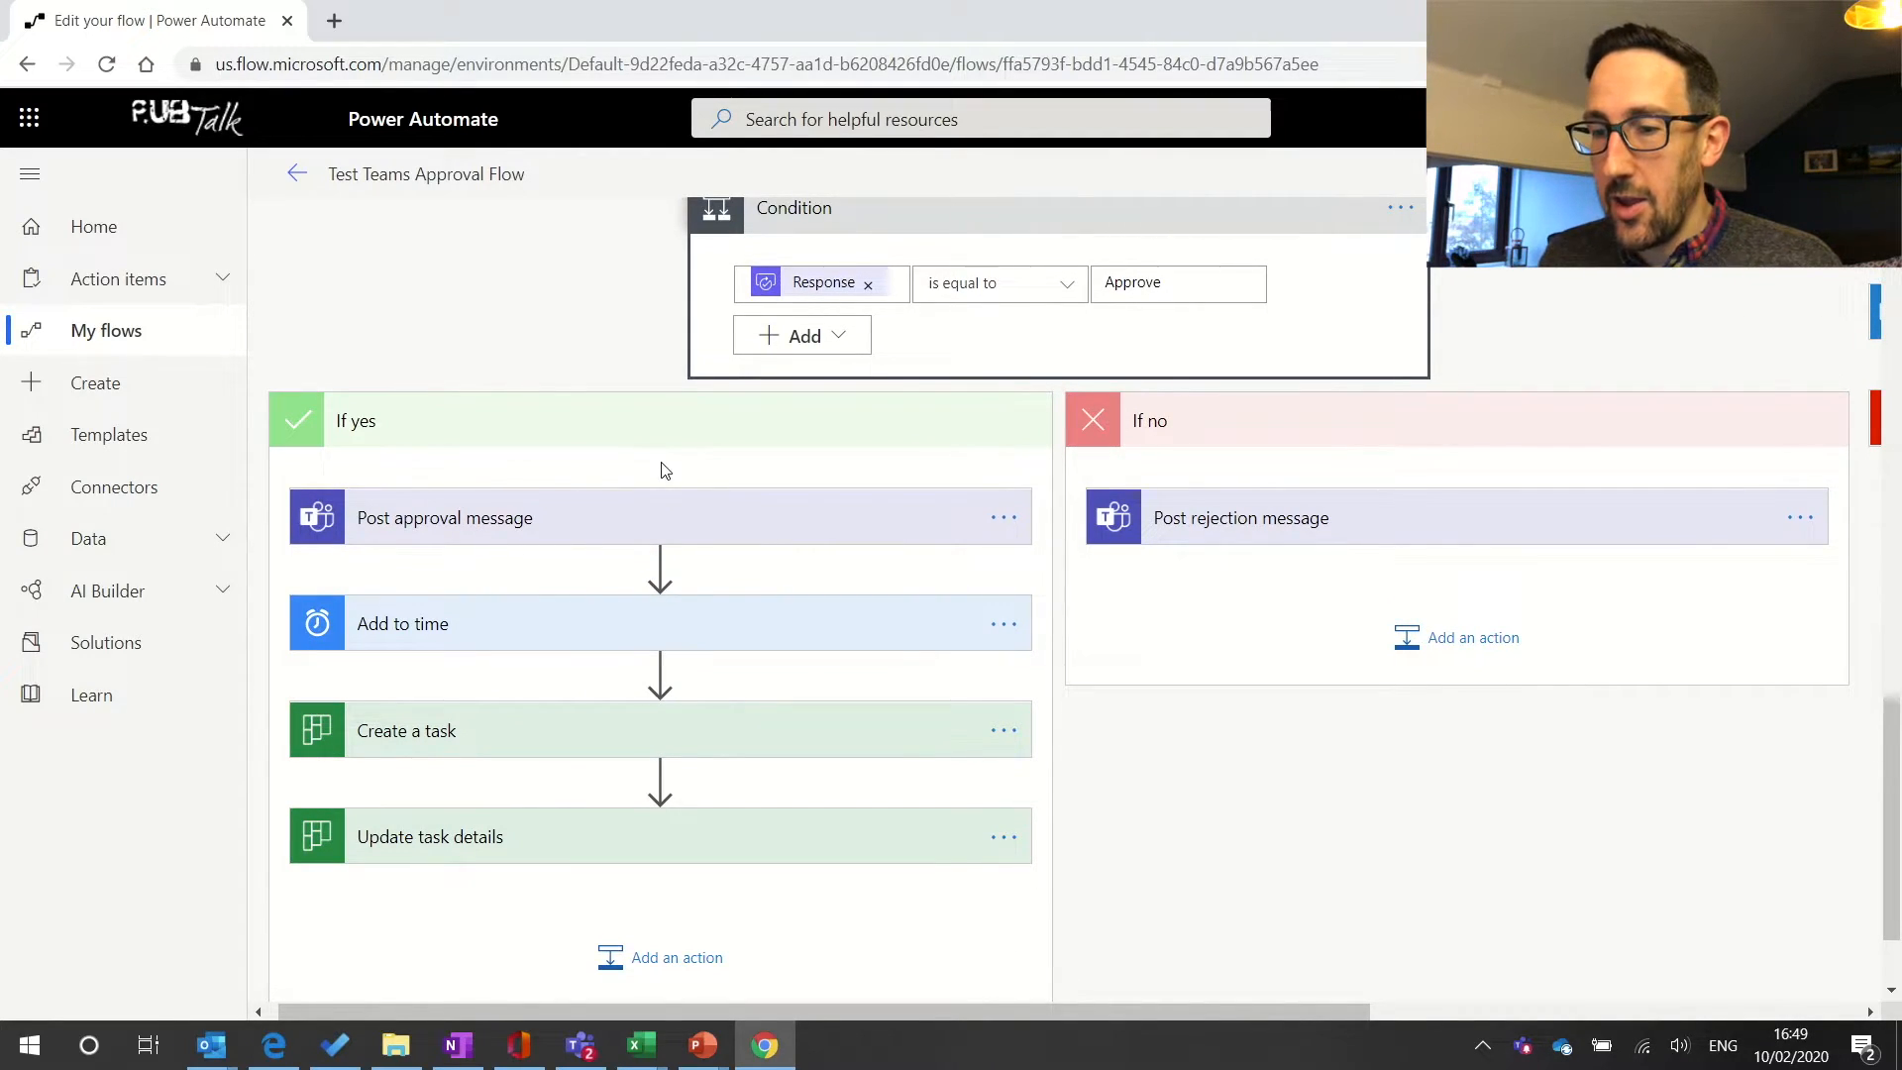
scroll(728, 505, "up", 1)
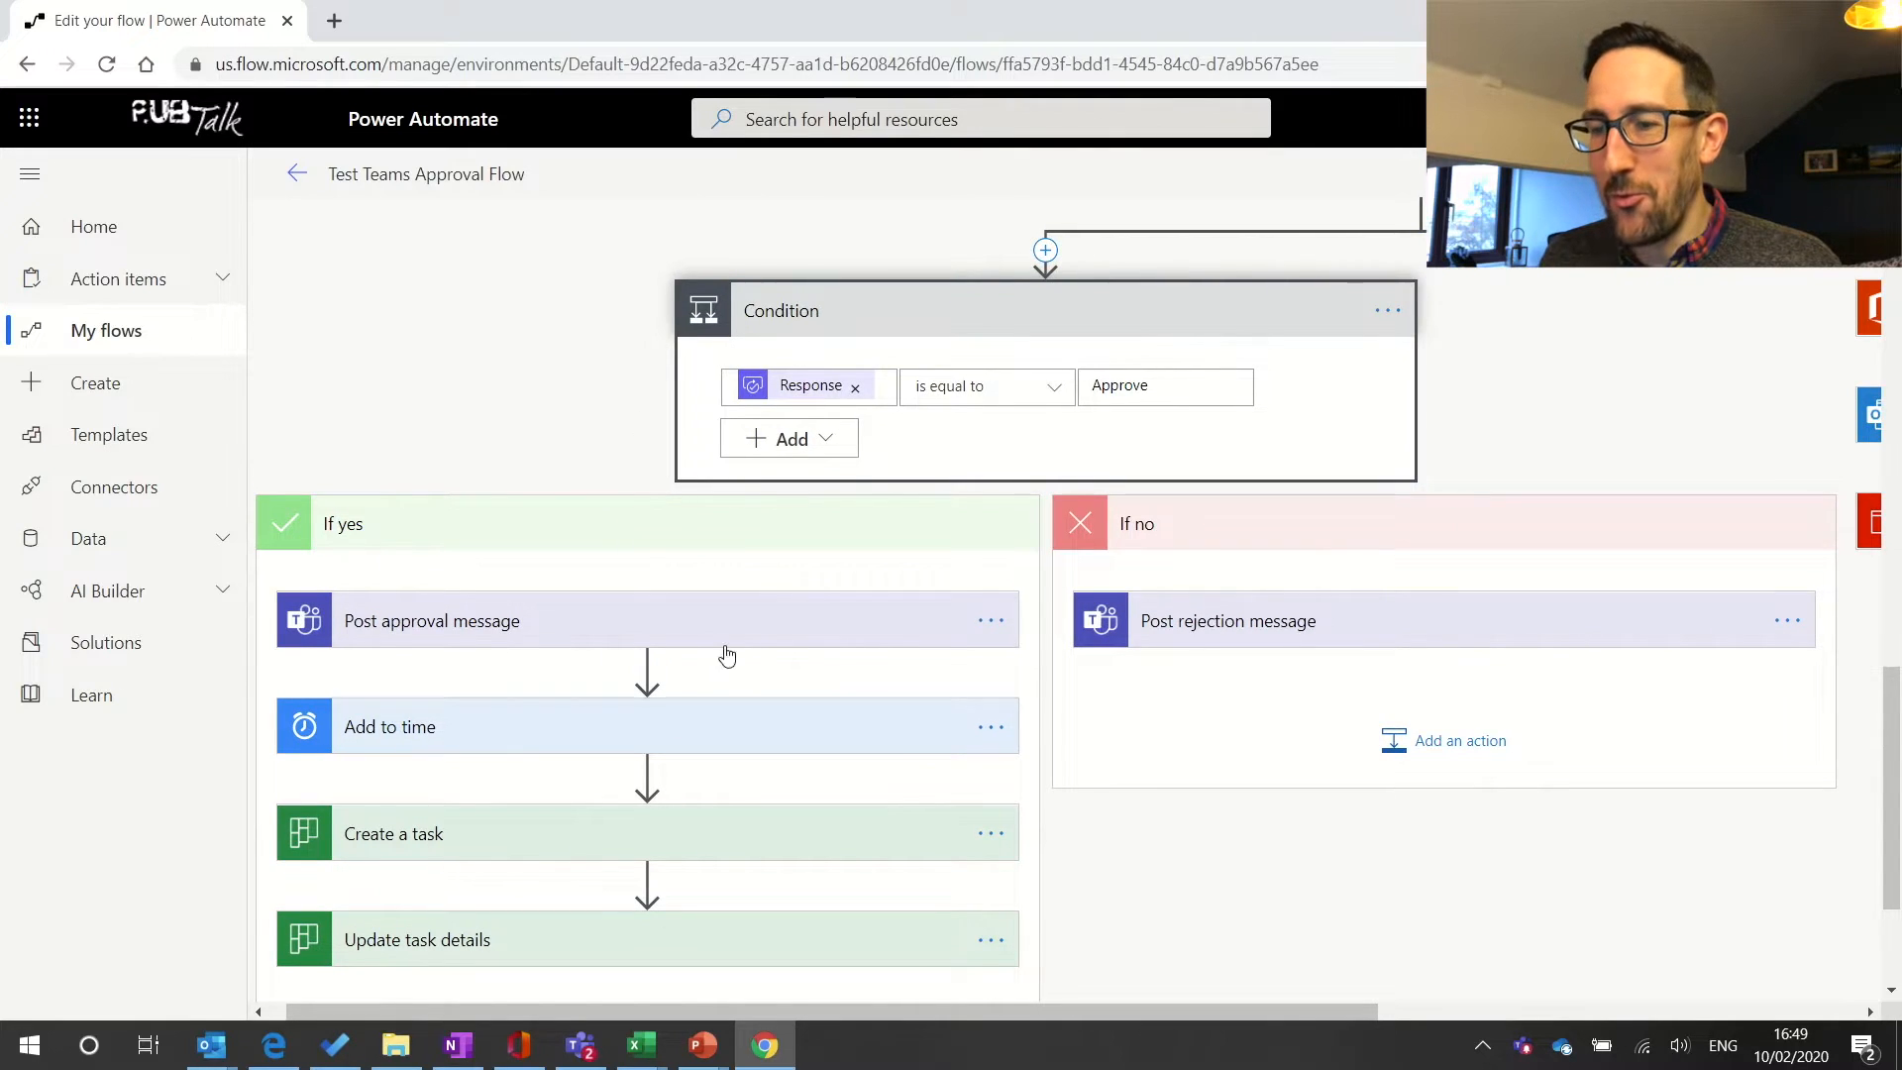
scroll(723, 659, "down", 2)
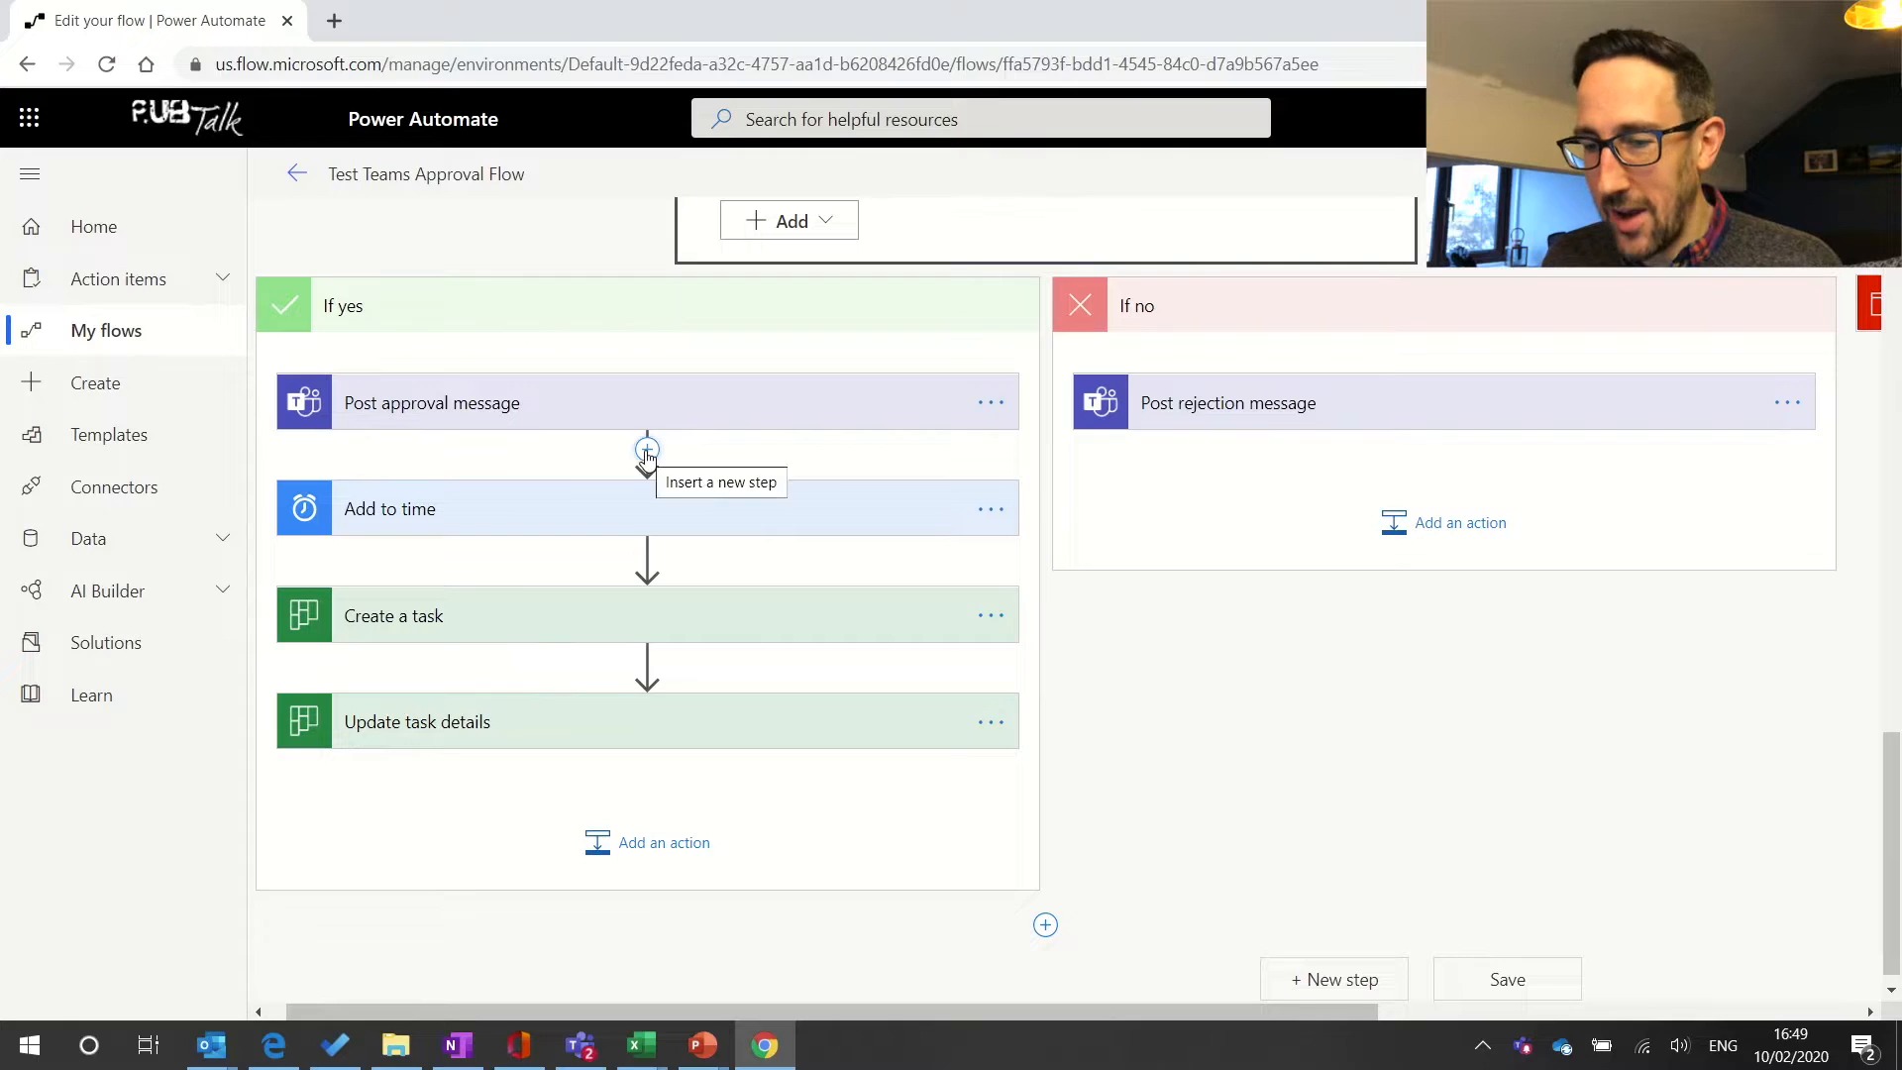
left_click(645, 451)
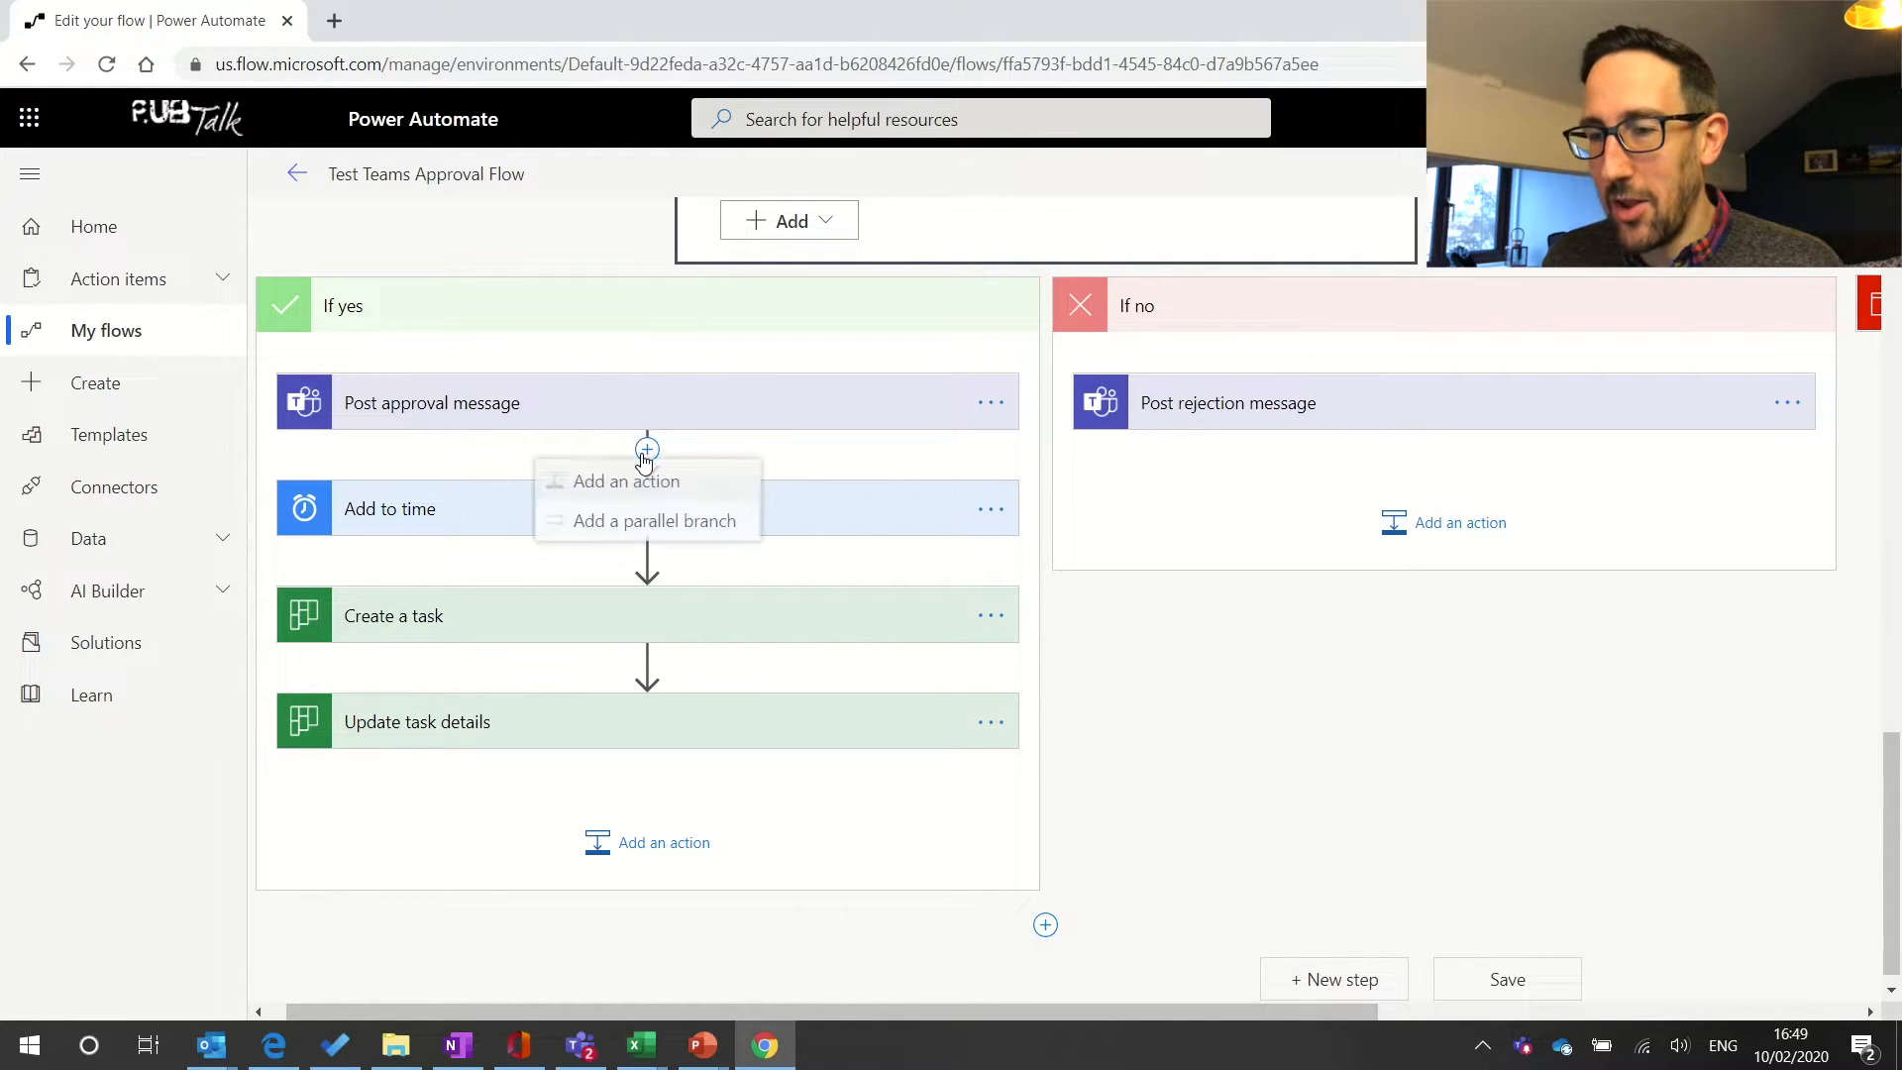
left_click(634, 481)
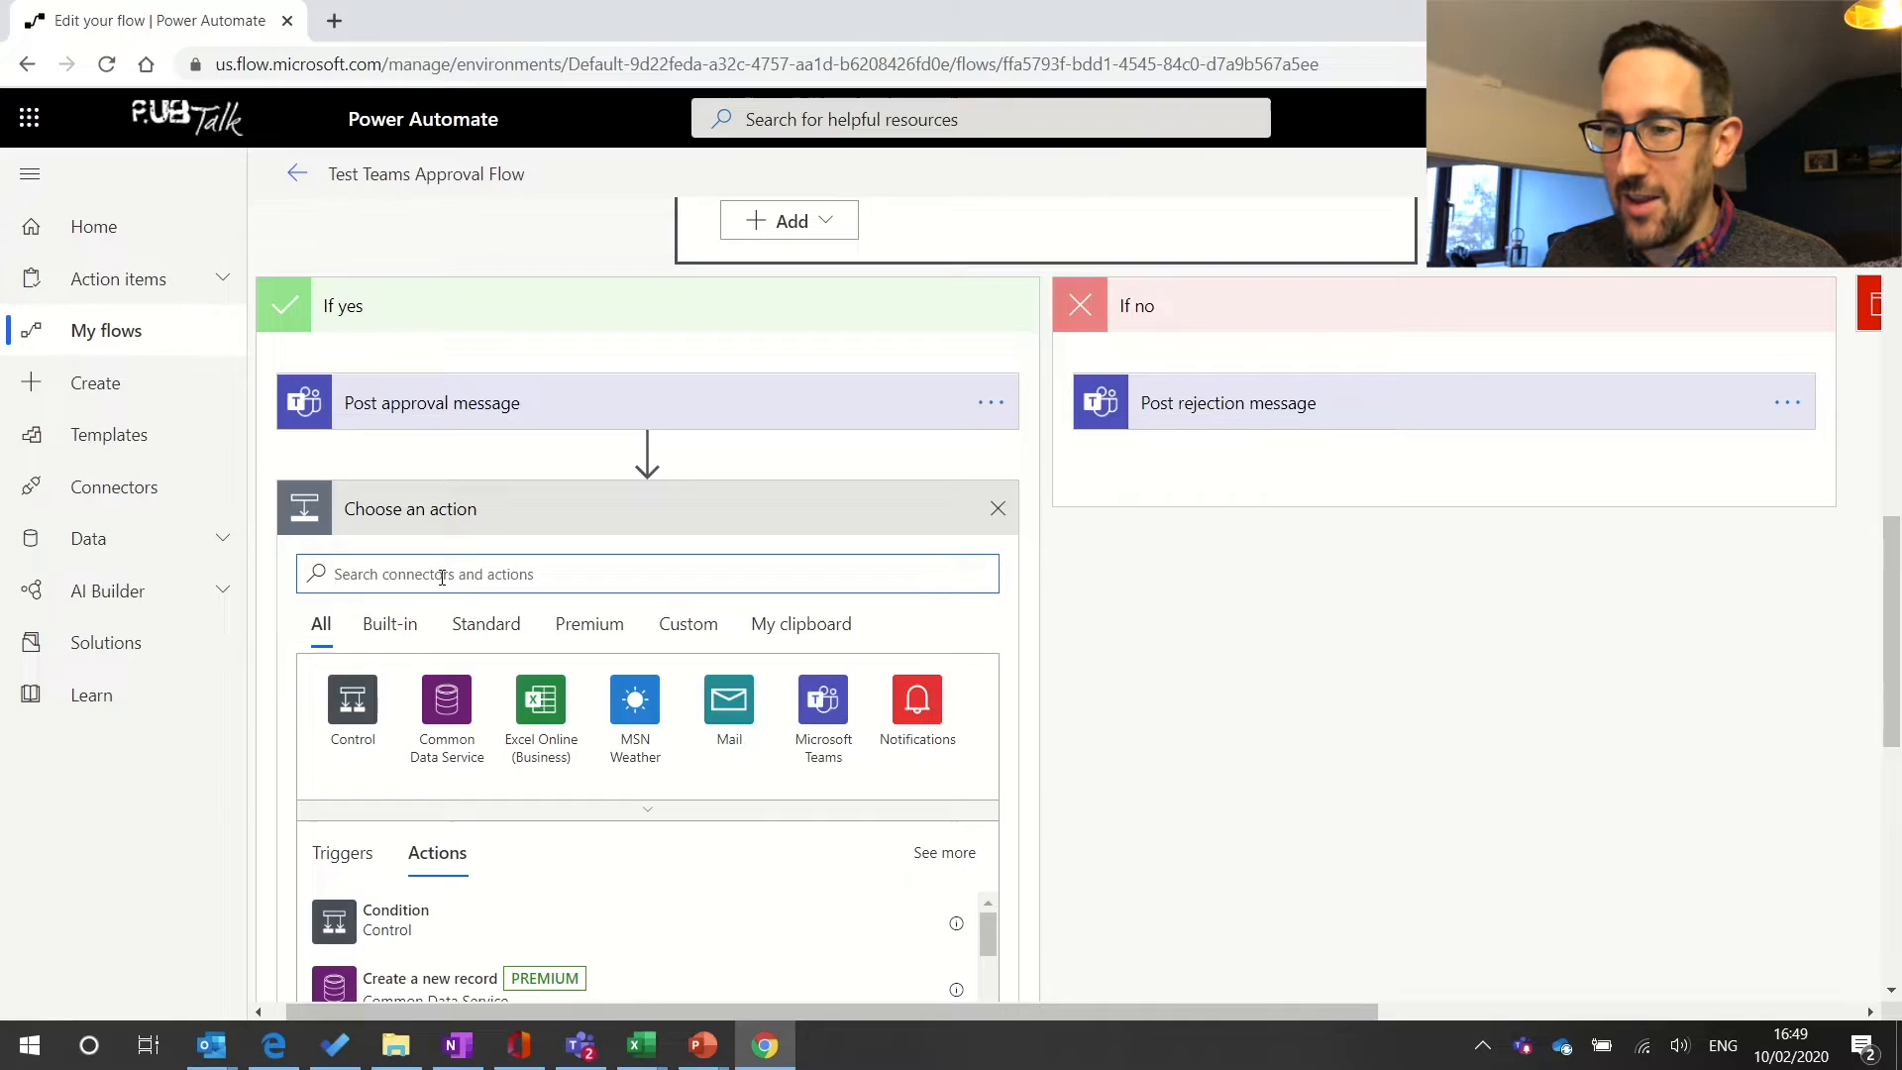
- Choose SharePoint's Update item as the new action and move it above Post approval message
type("get")
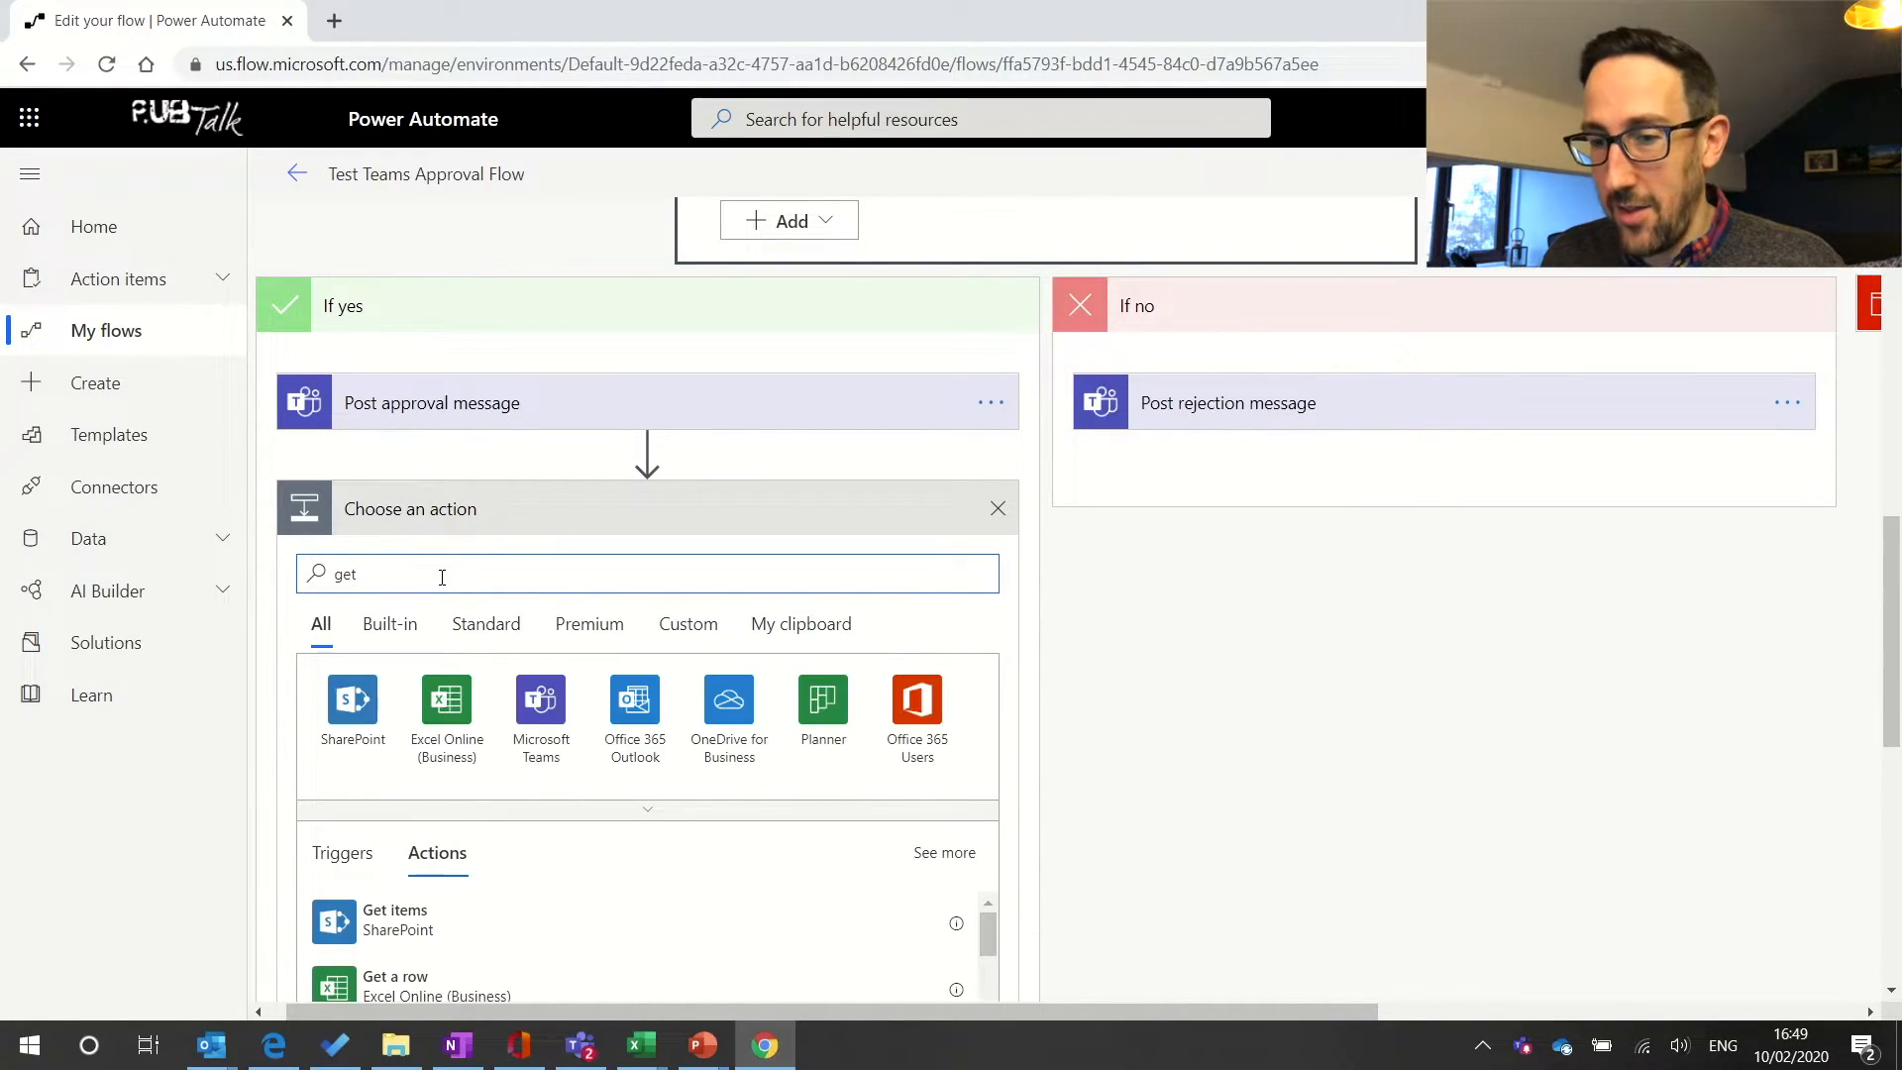
type("update")
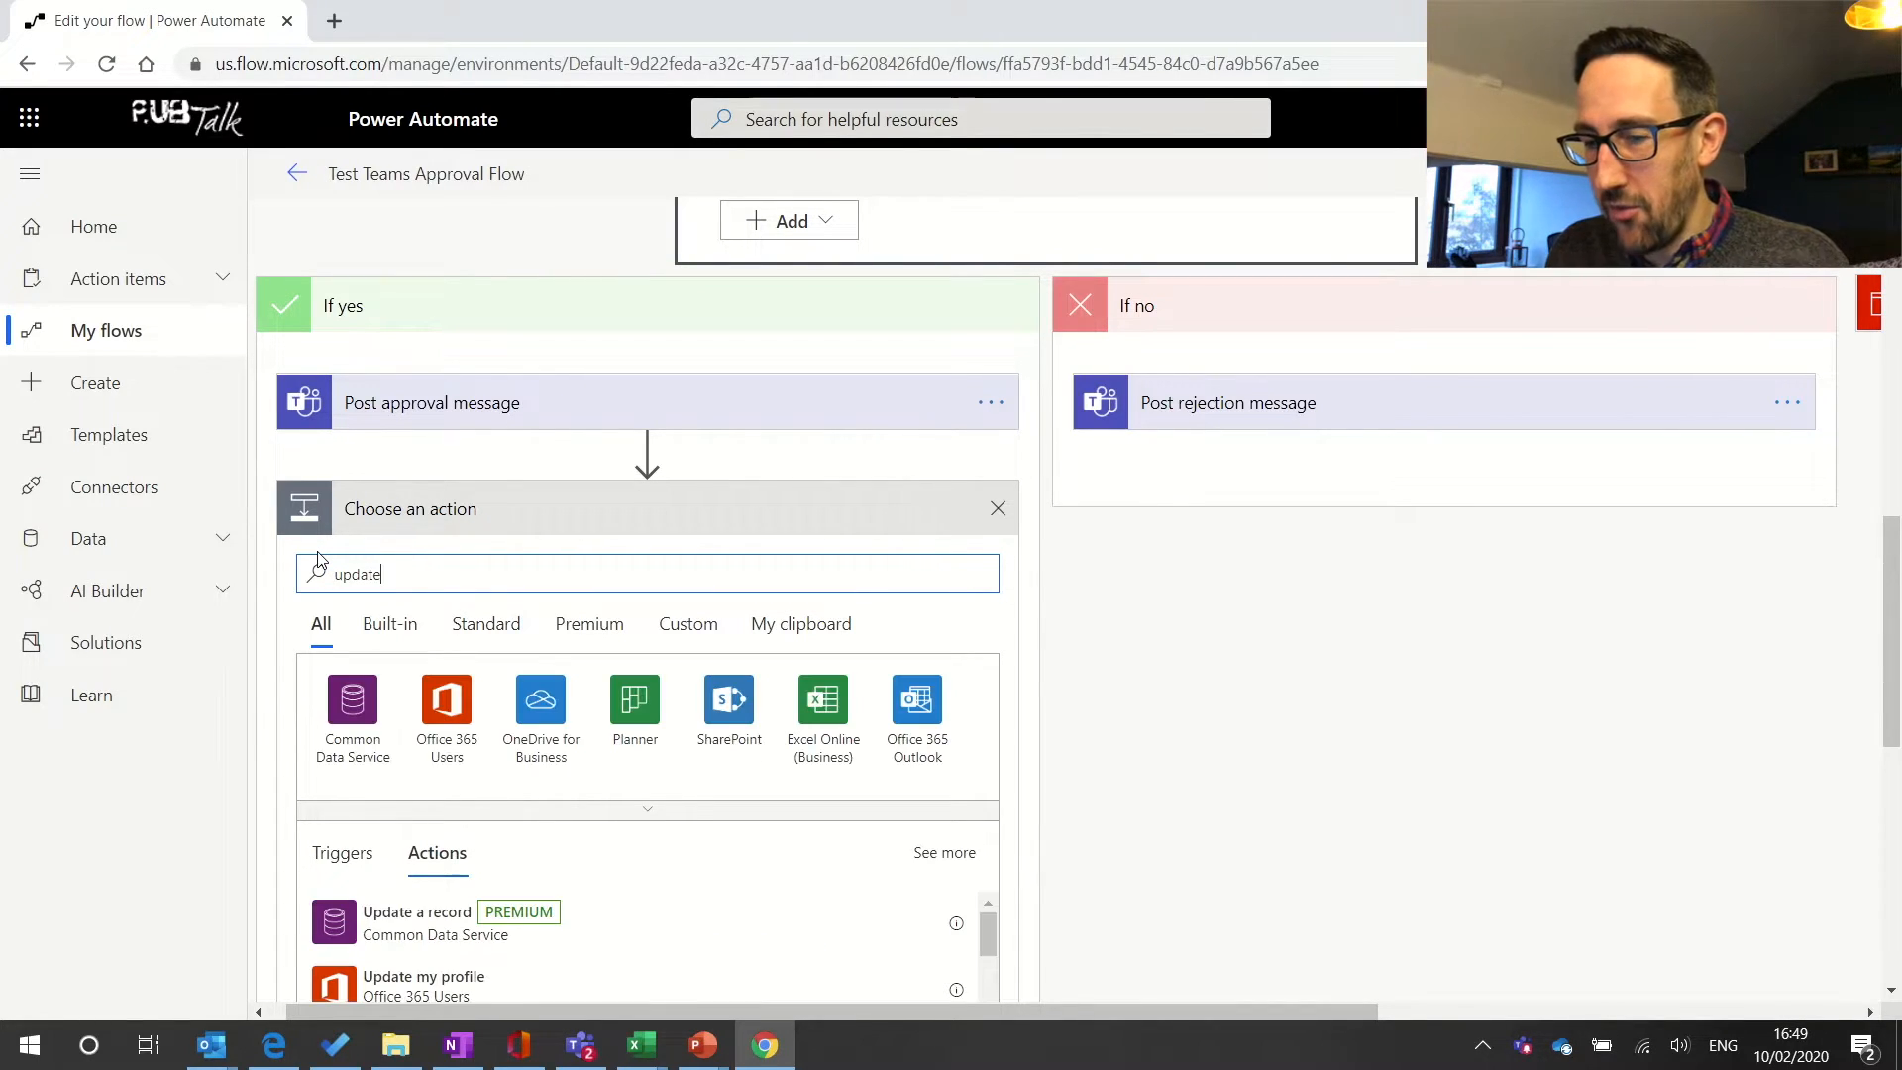
left_click_drag(390, 576, 313, 576)
type("sha")
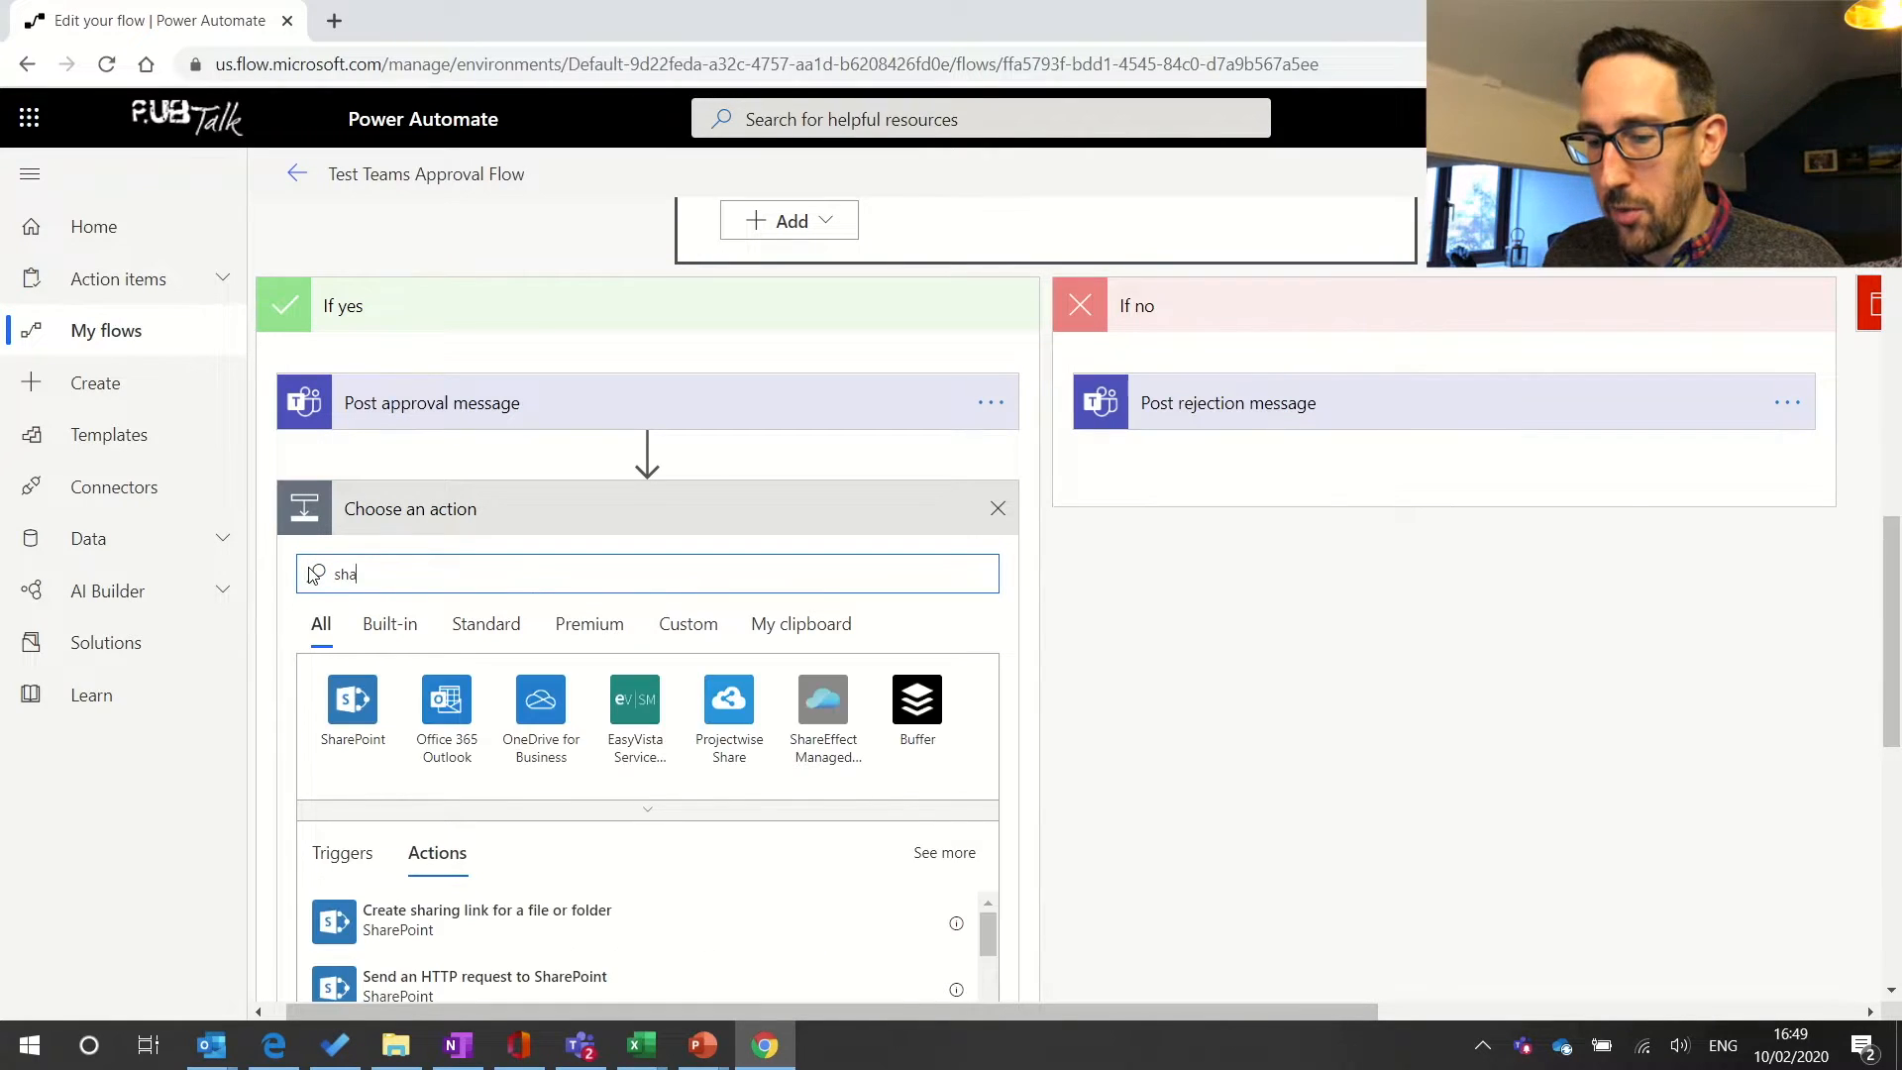
type("repoint")
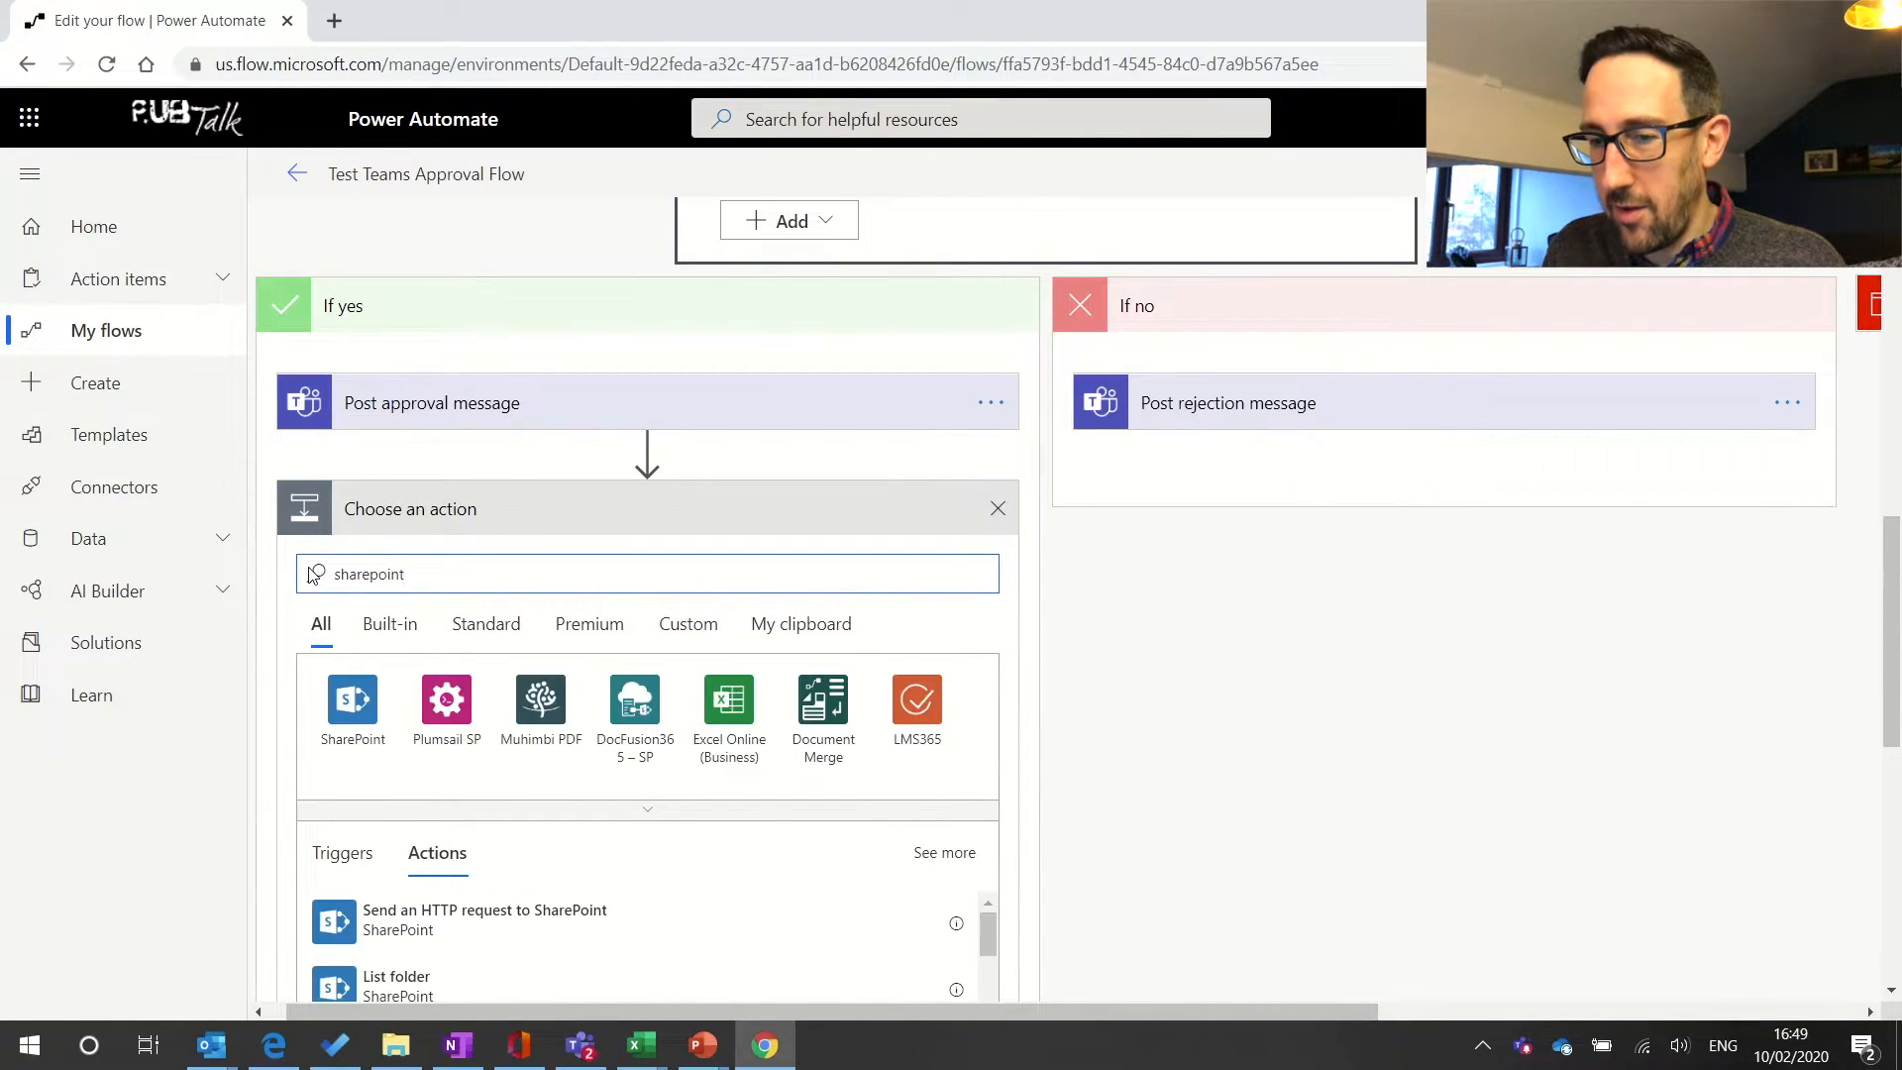
left_click(369, 700)
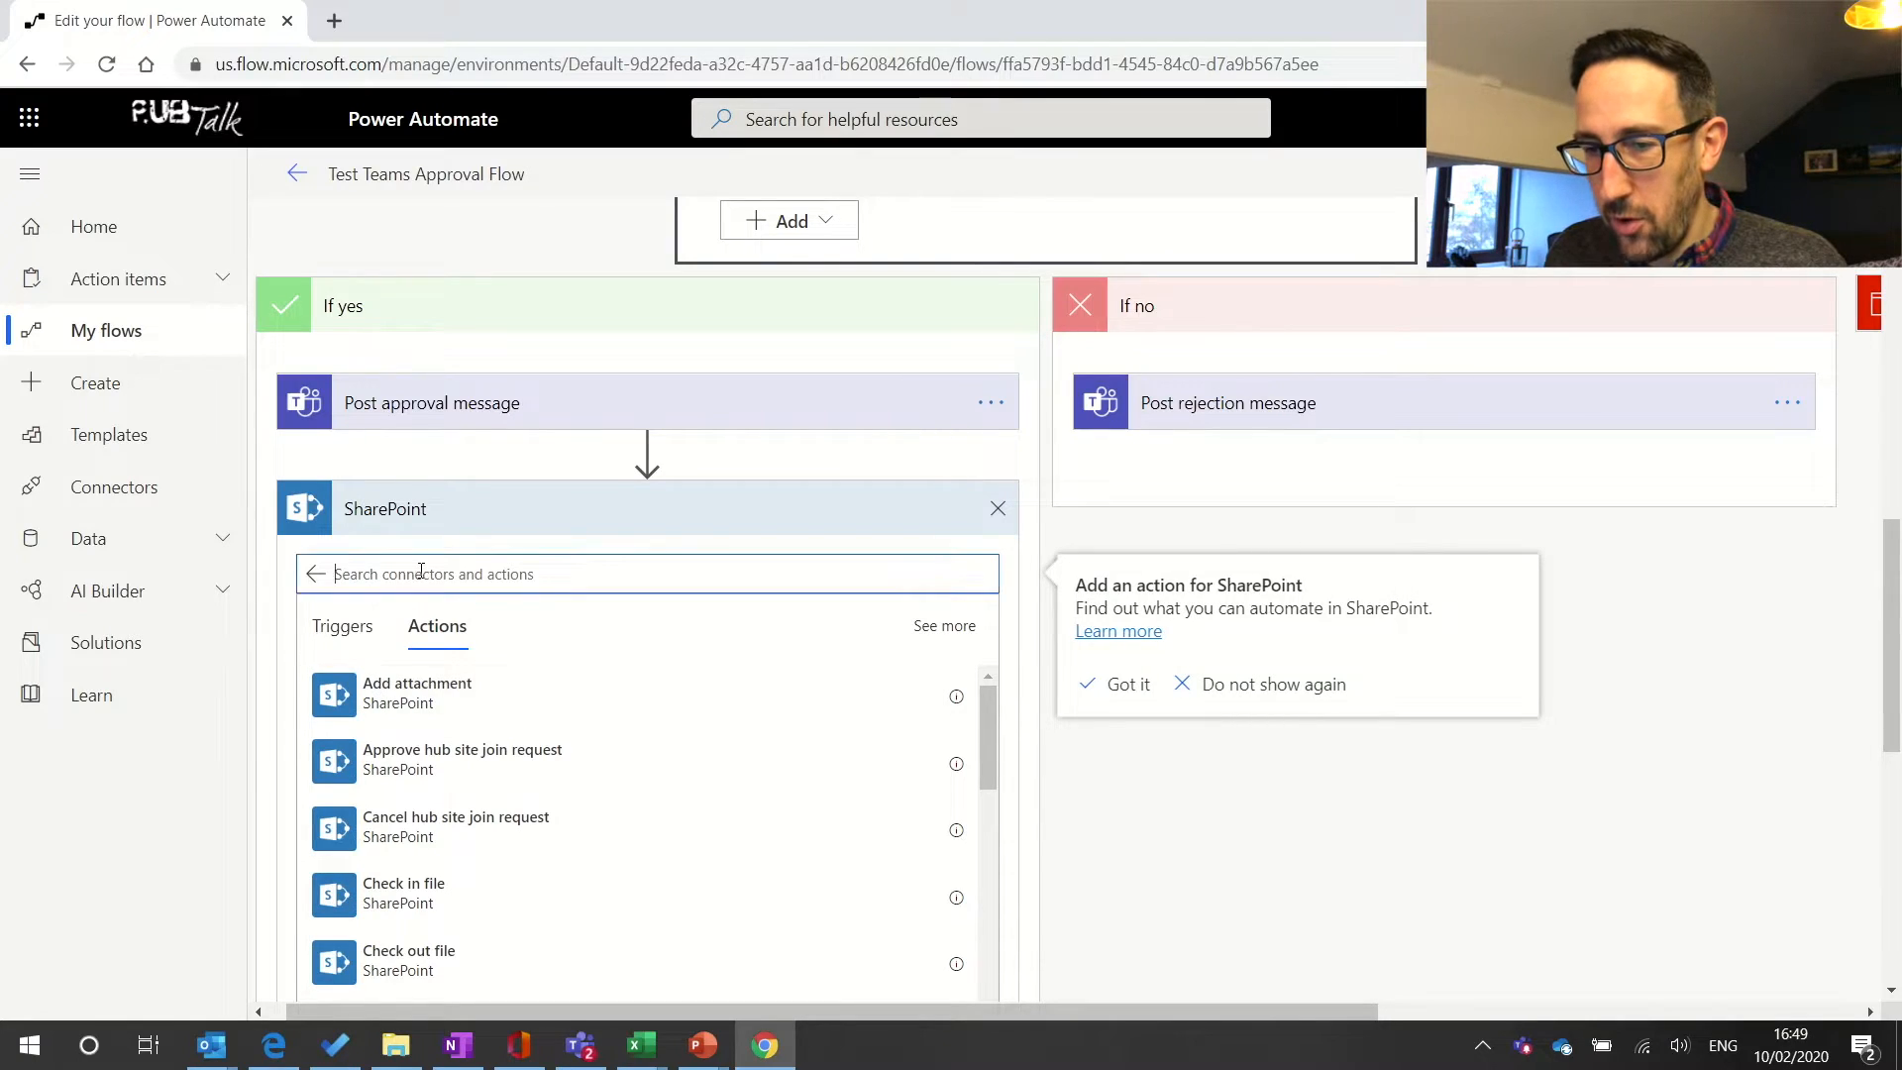
type("update")
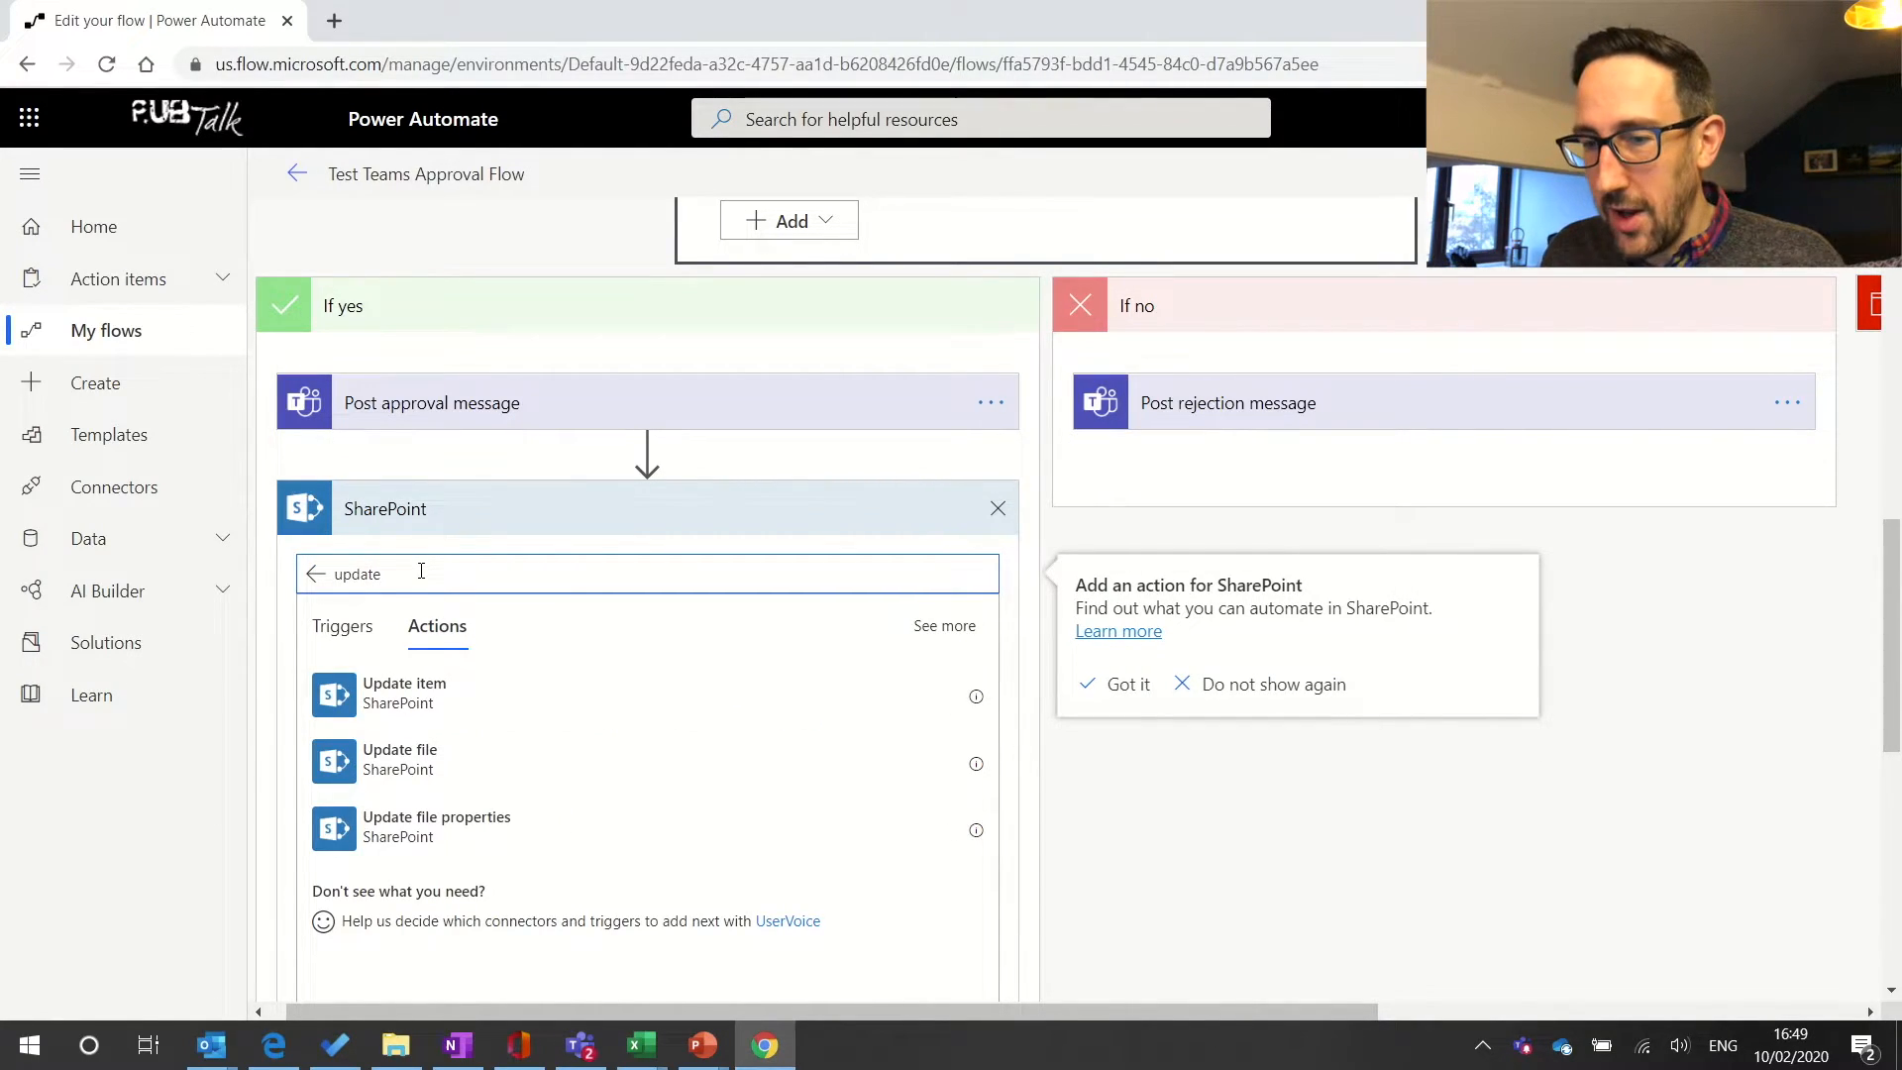
left_click(408, 701)
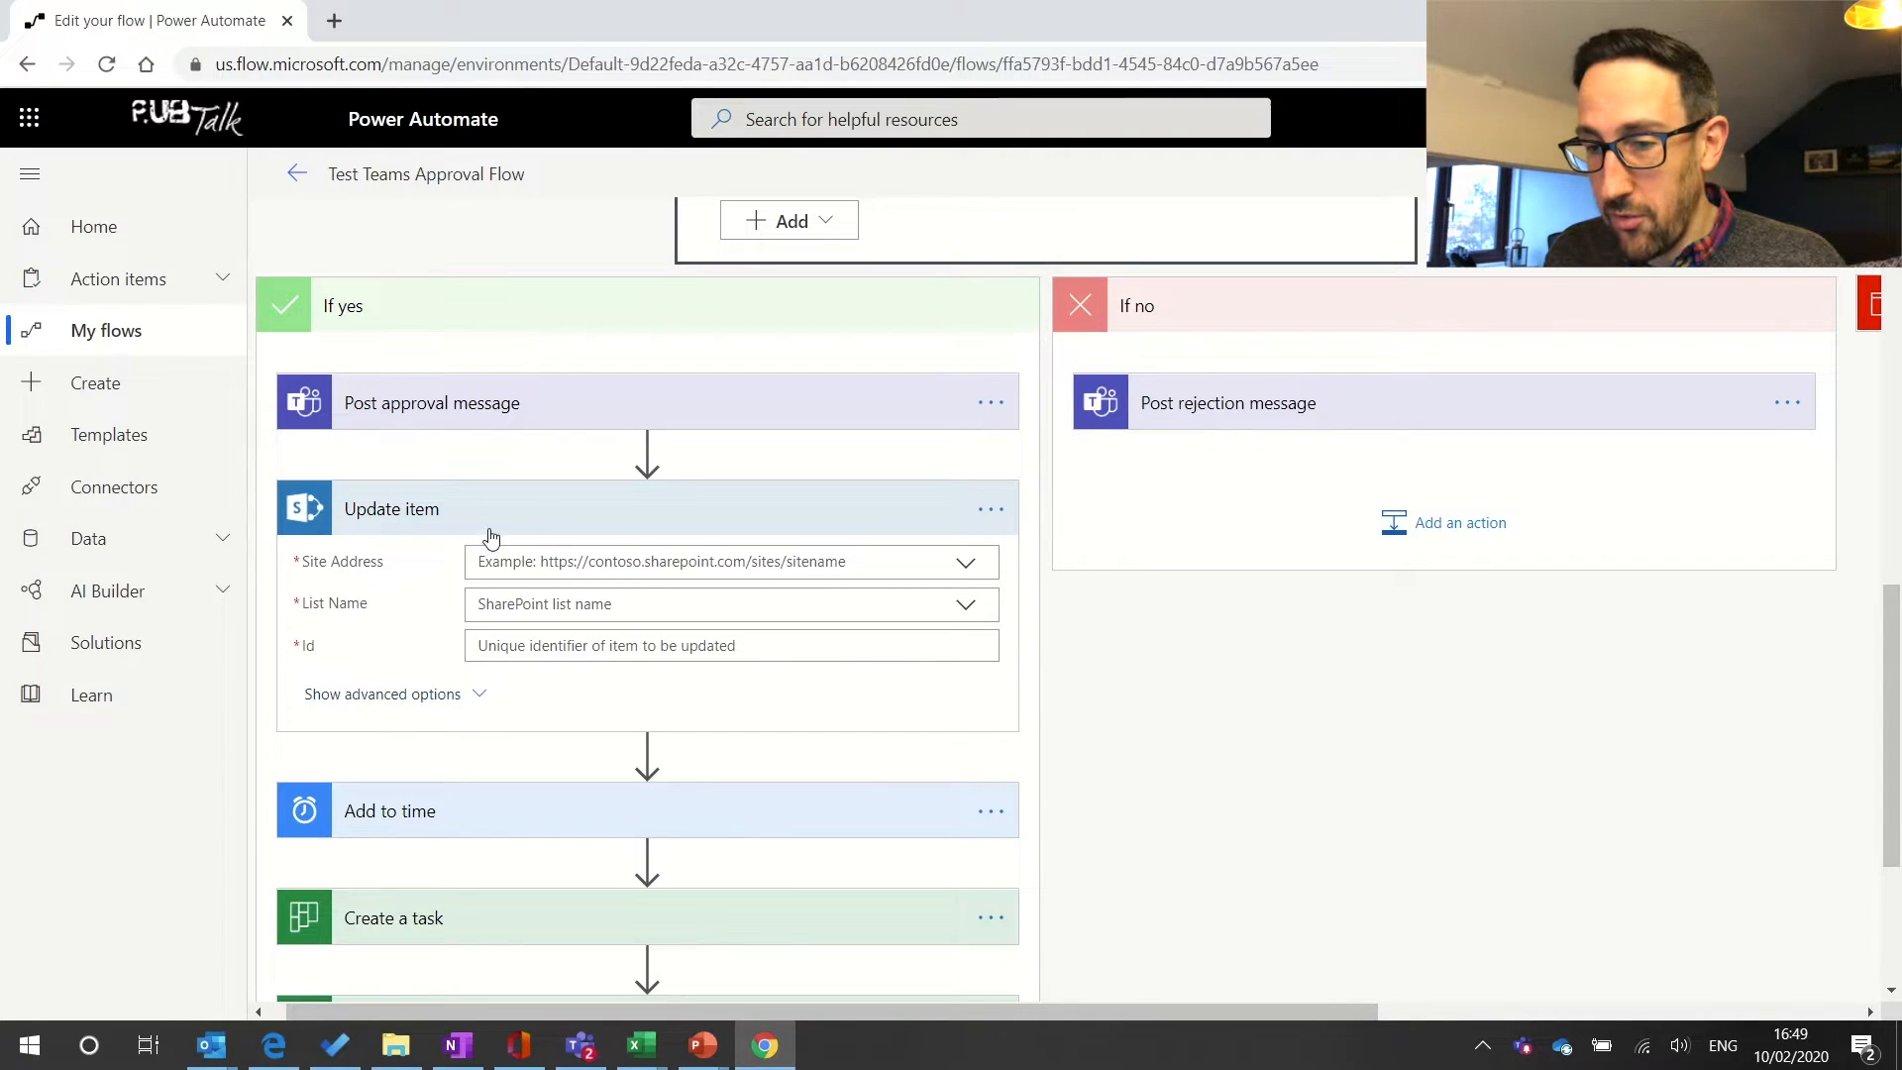
left_click(565, 404)
left_click_drag(565, 404, 544, 756)
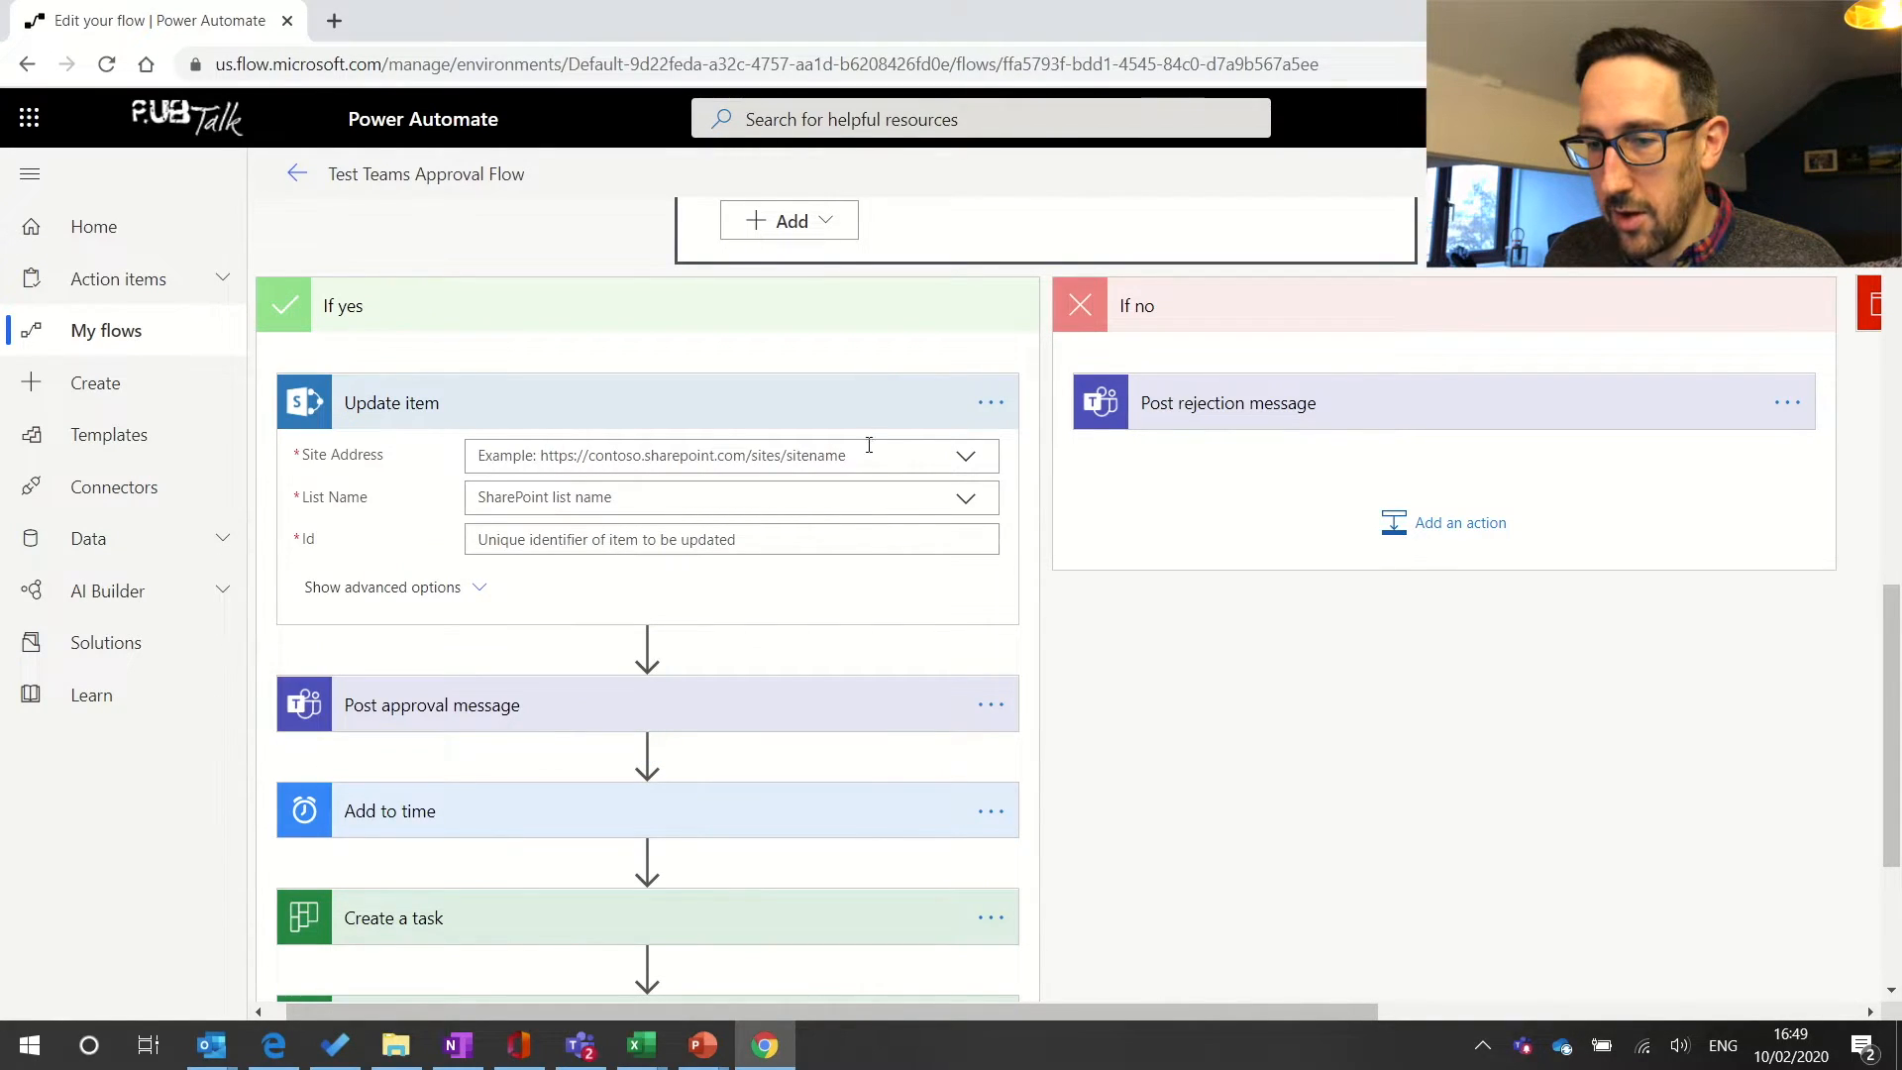
- Set Update item's Site Address to RECAP Core Project Team and its List Name to Approval Tracker Test
left_click(962, 470)
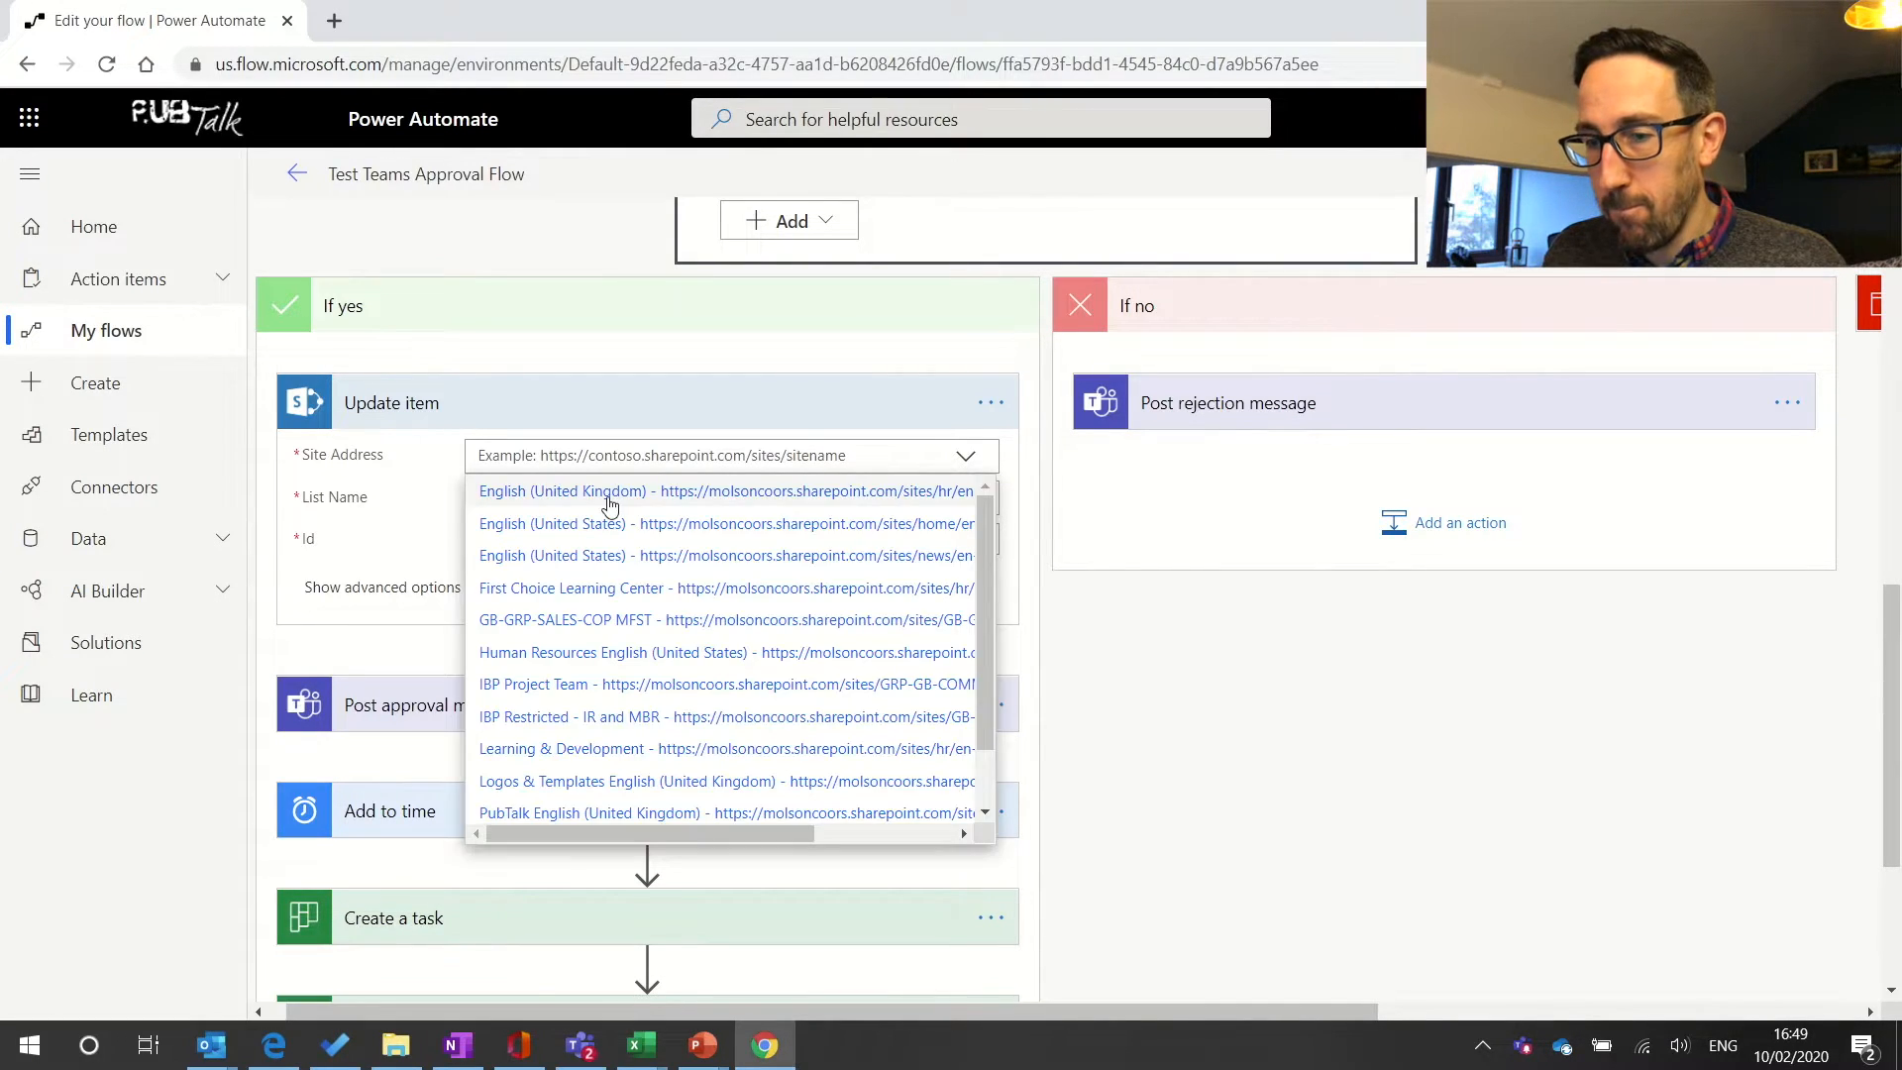
left_click_drag(985, 561, 982, 640)
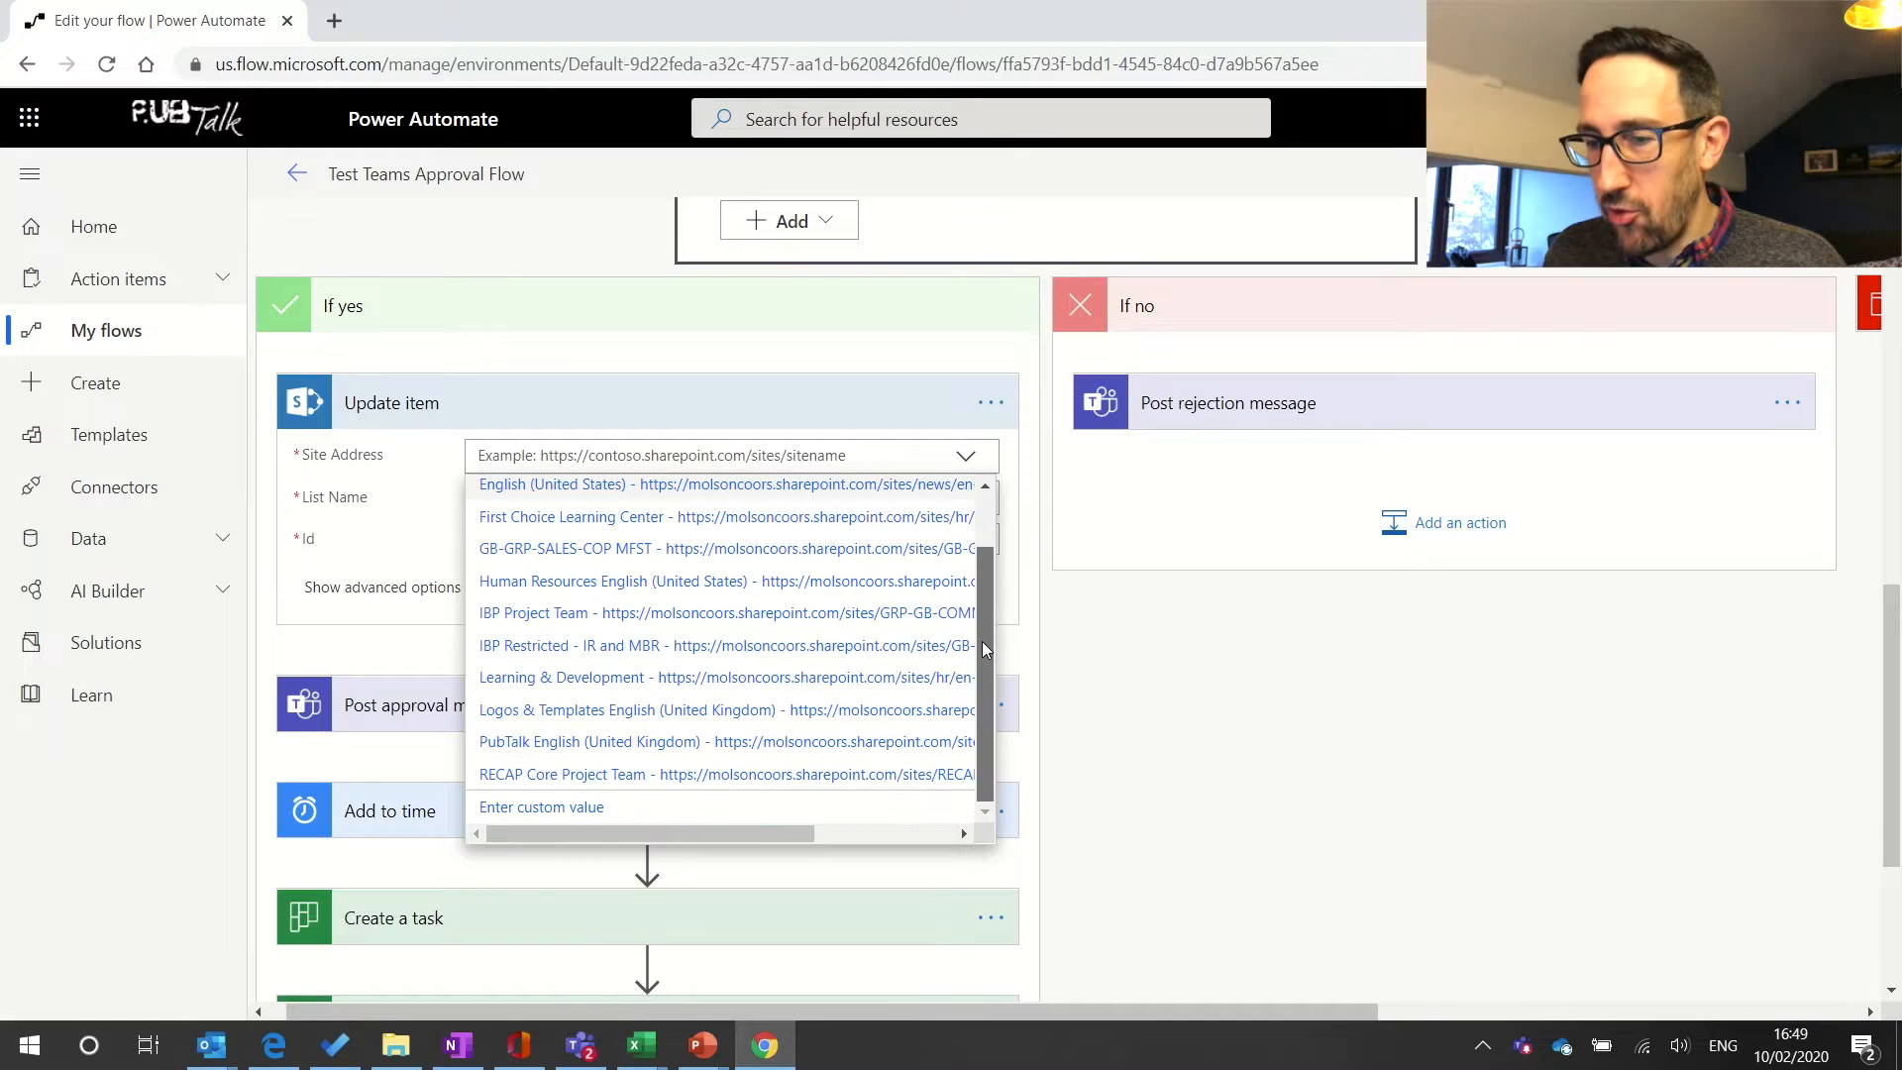
left_click(703, 789)
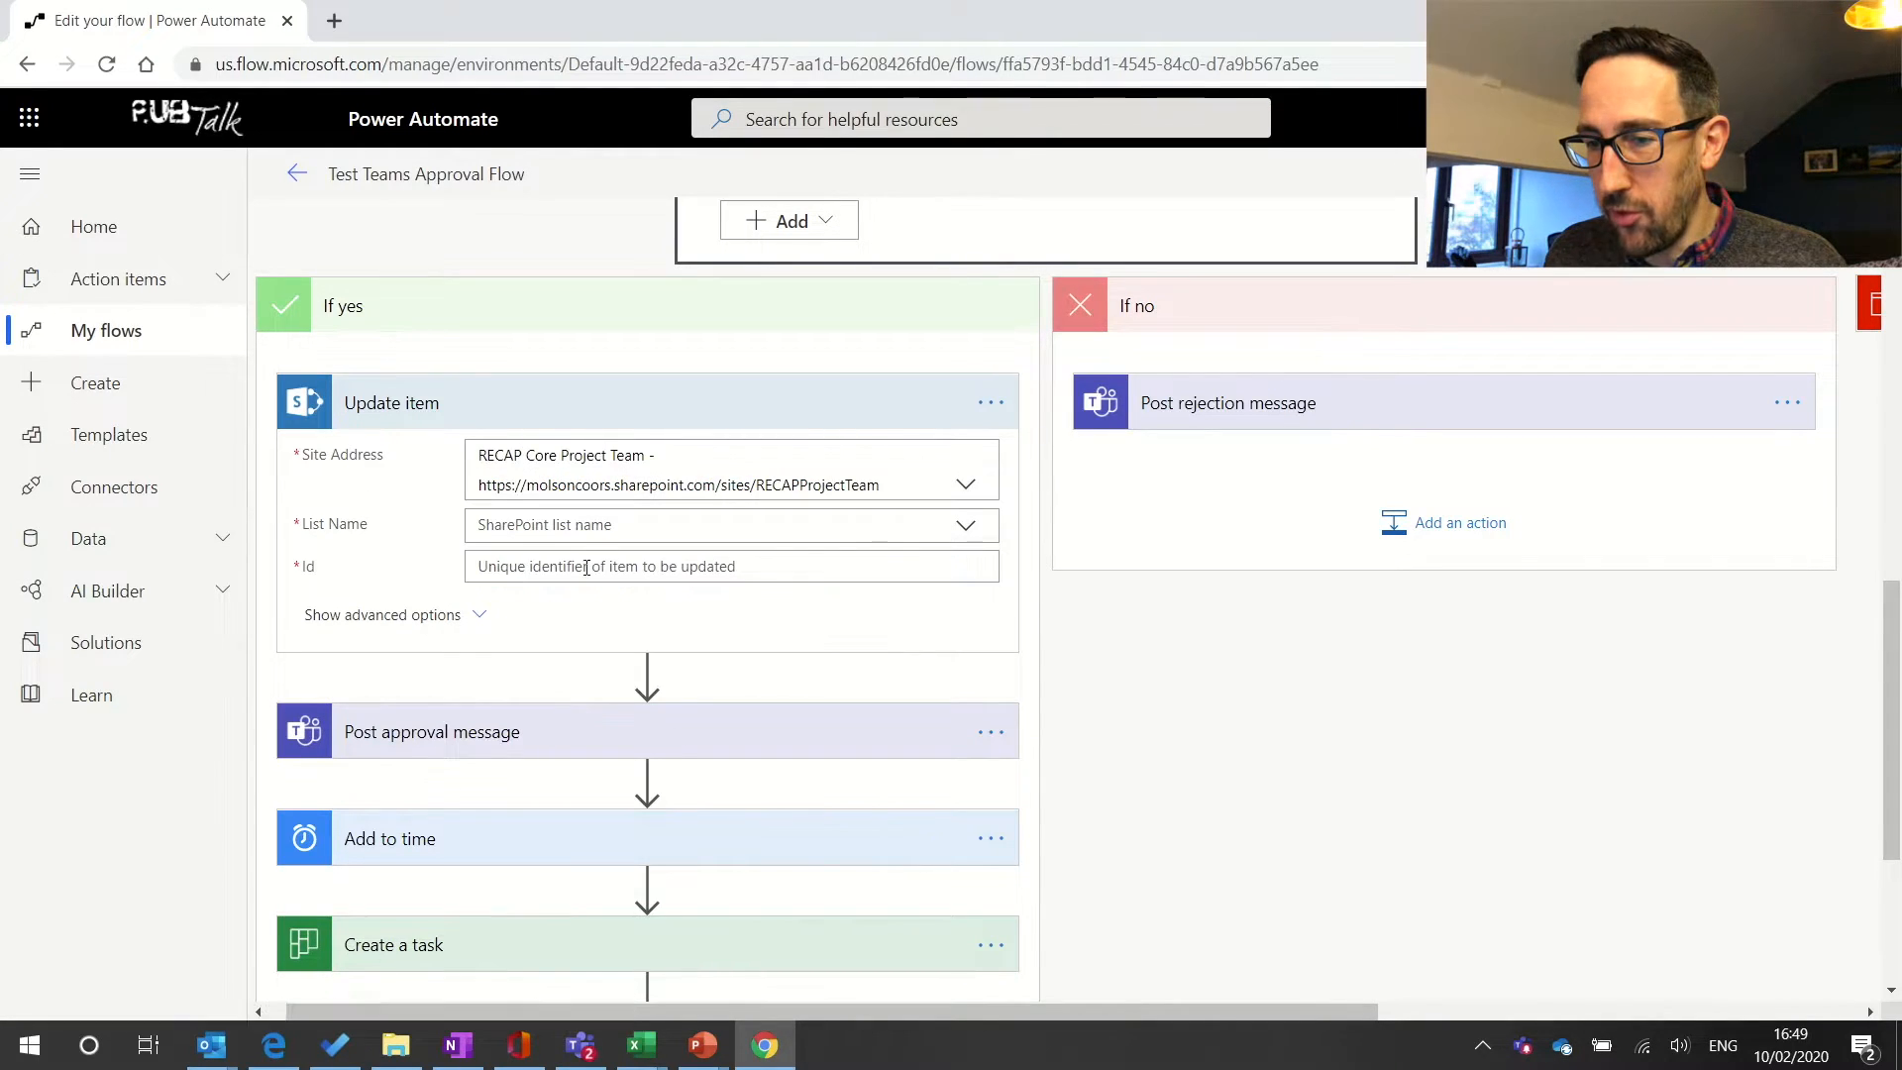
left_click(569, 526)
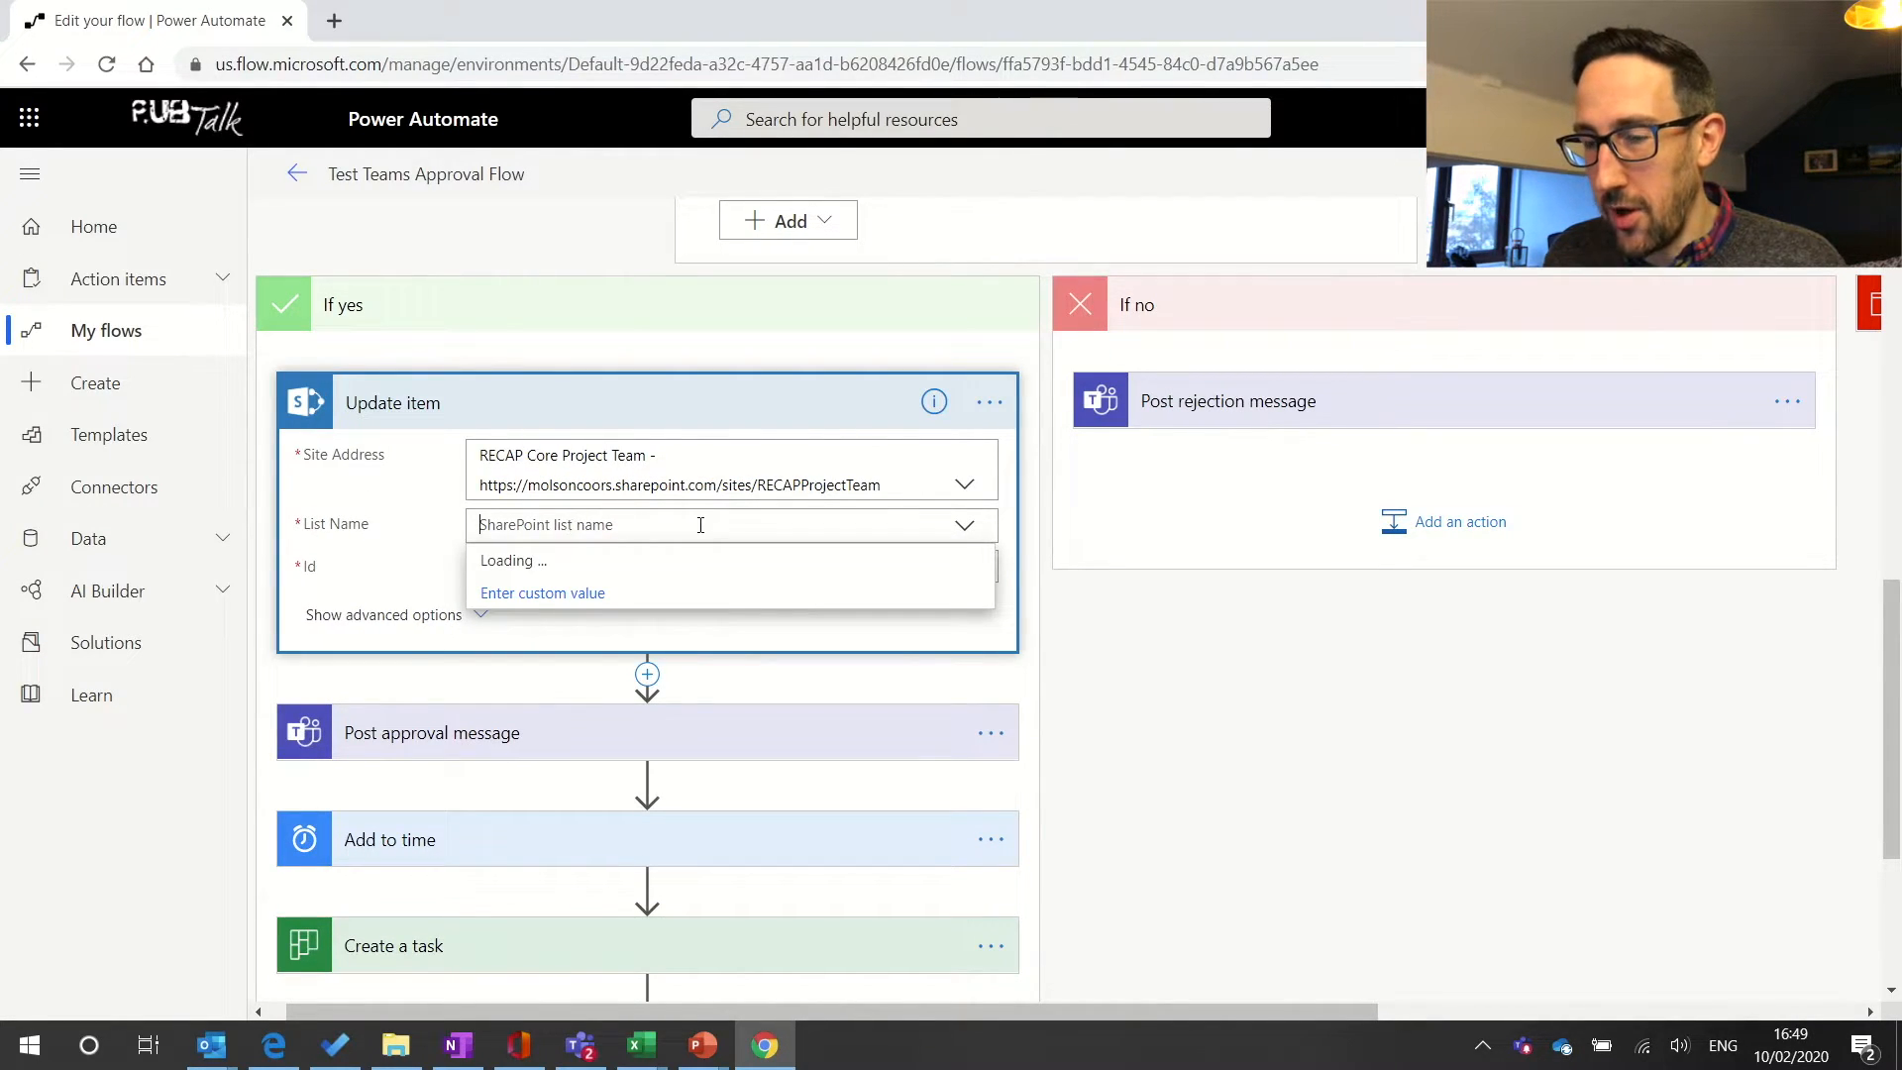
scroll(700, 525, "up", 2)
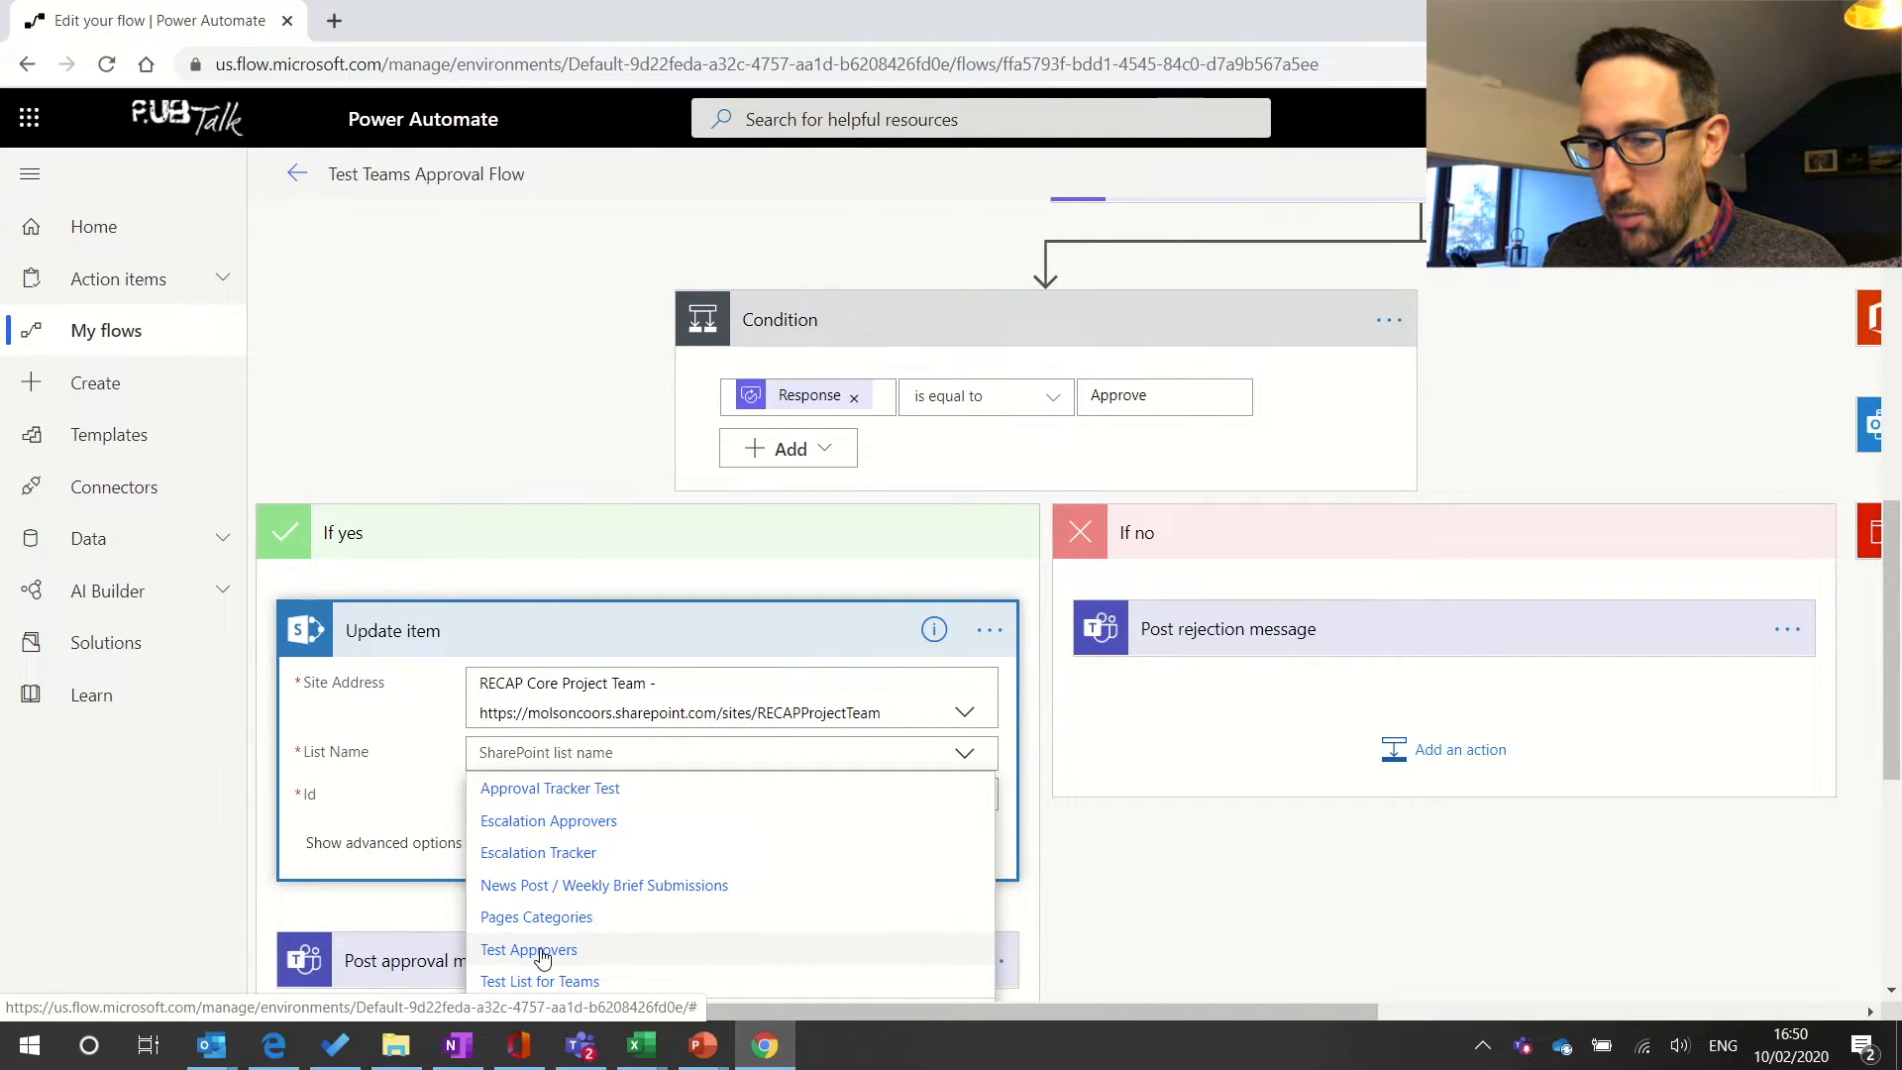
left_click(552, 789)
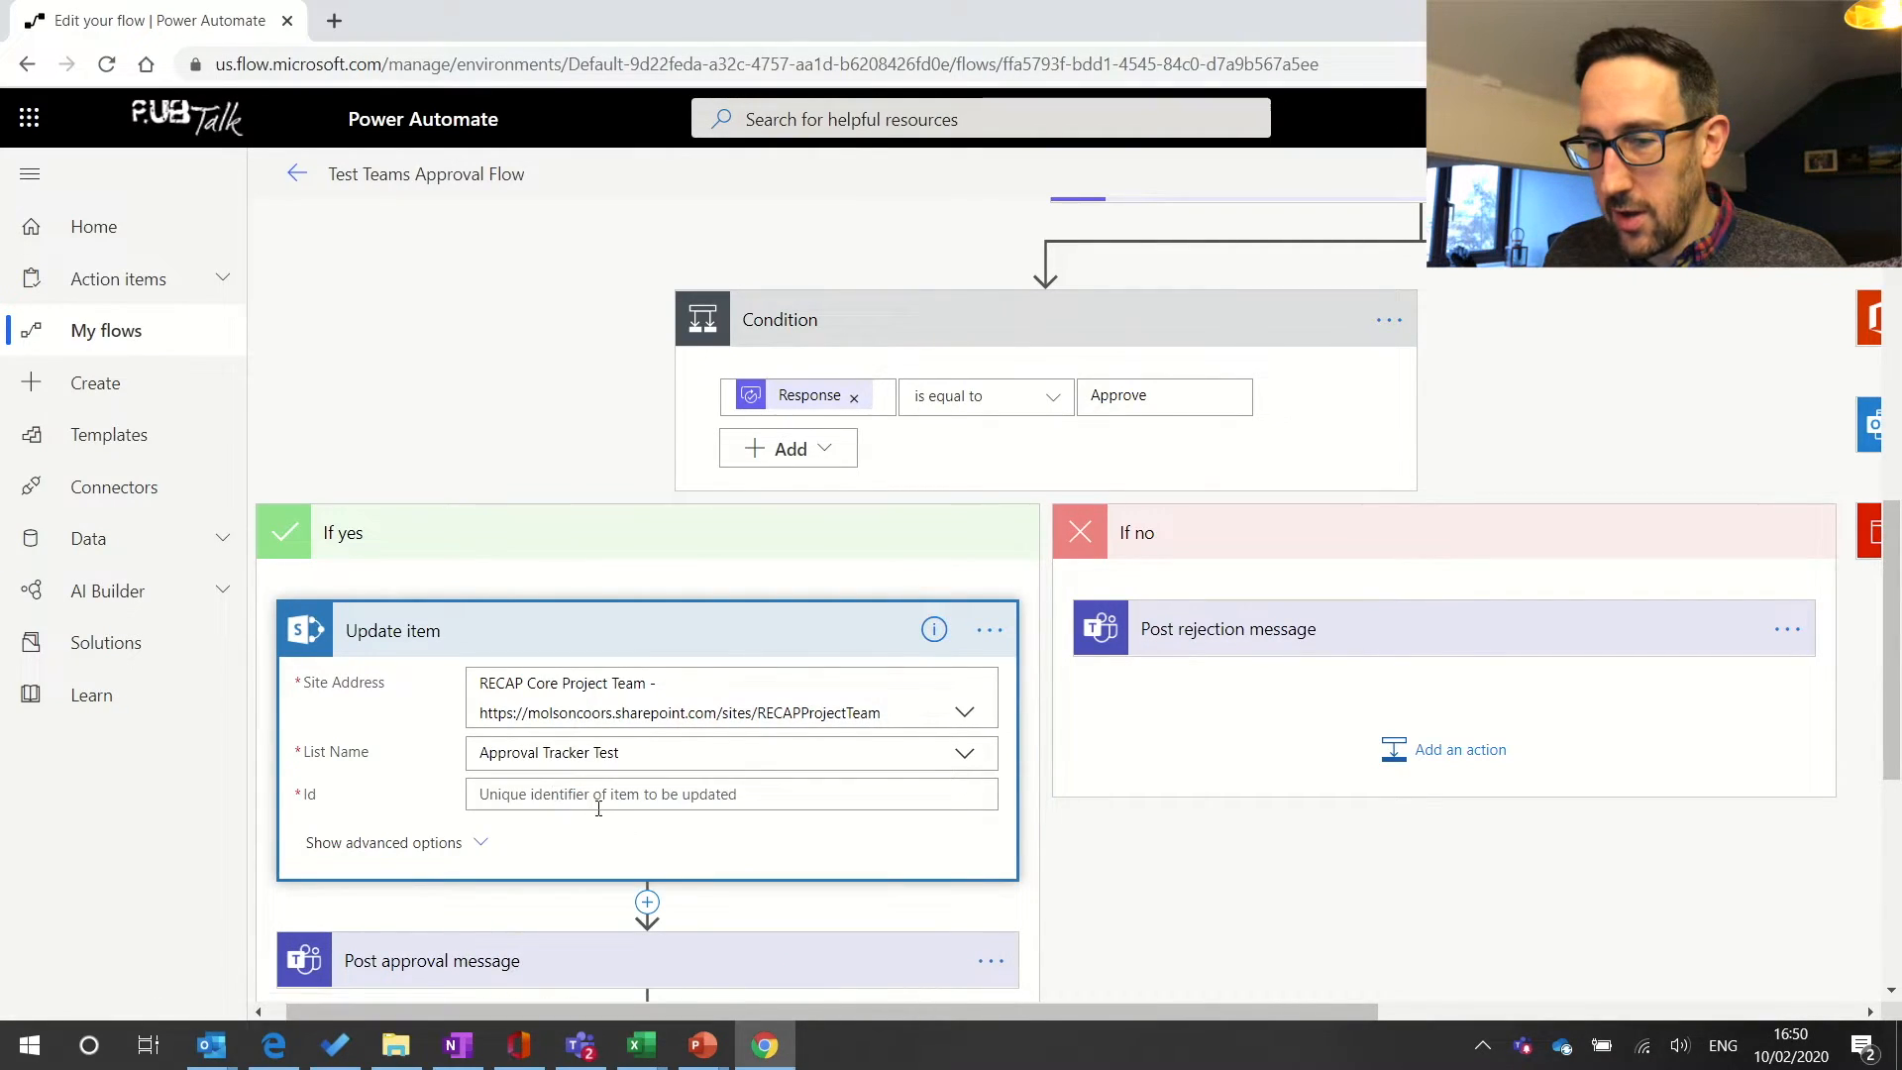
- Set Update item's Id to the dynamic ID from Create item
scroll(814, 829, "down", 1)
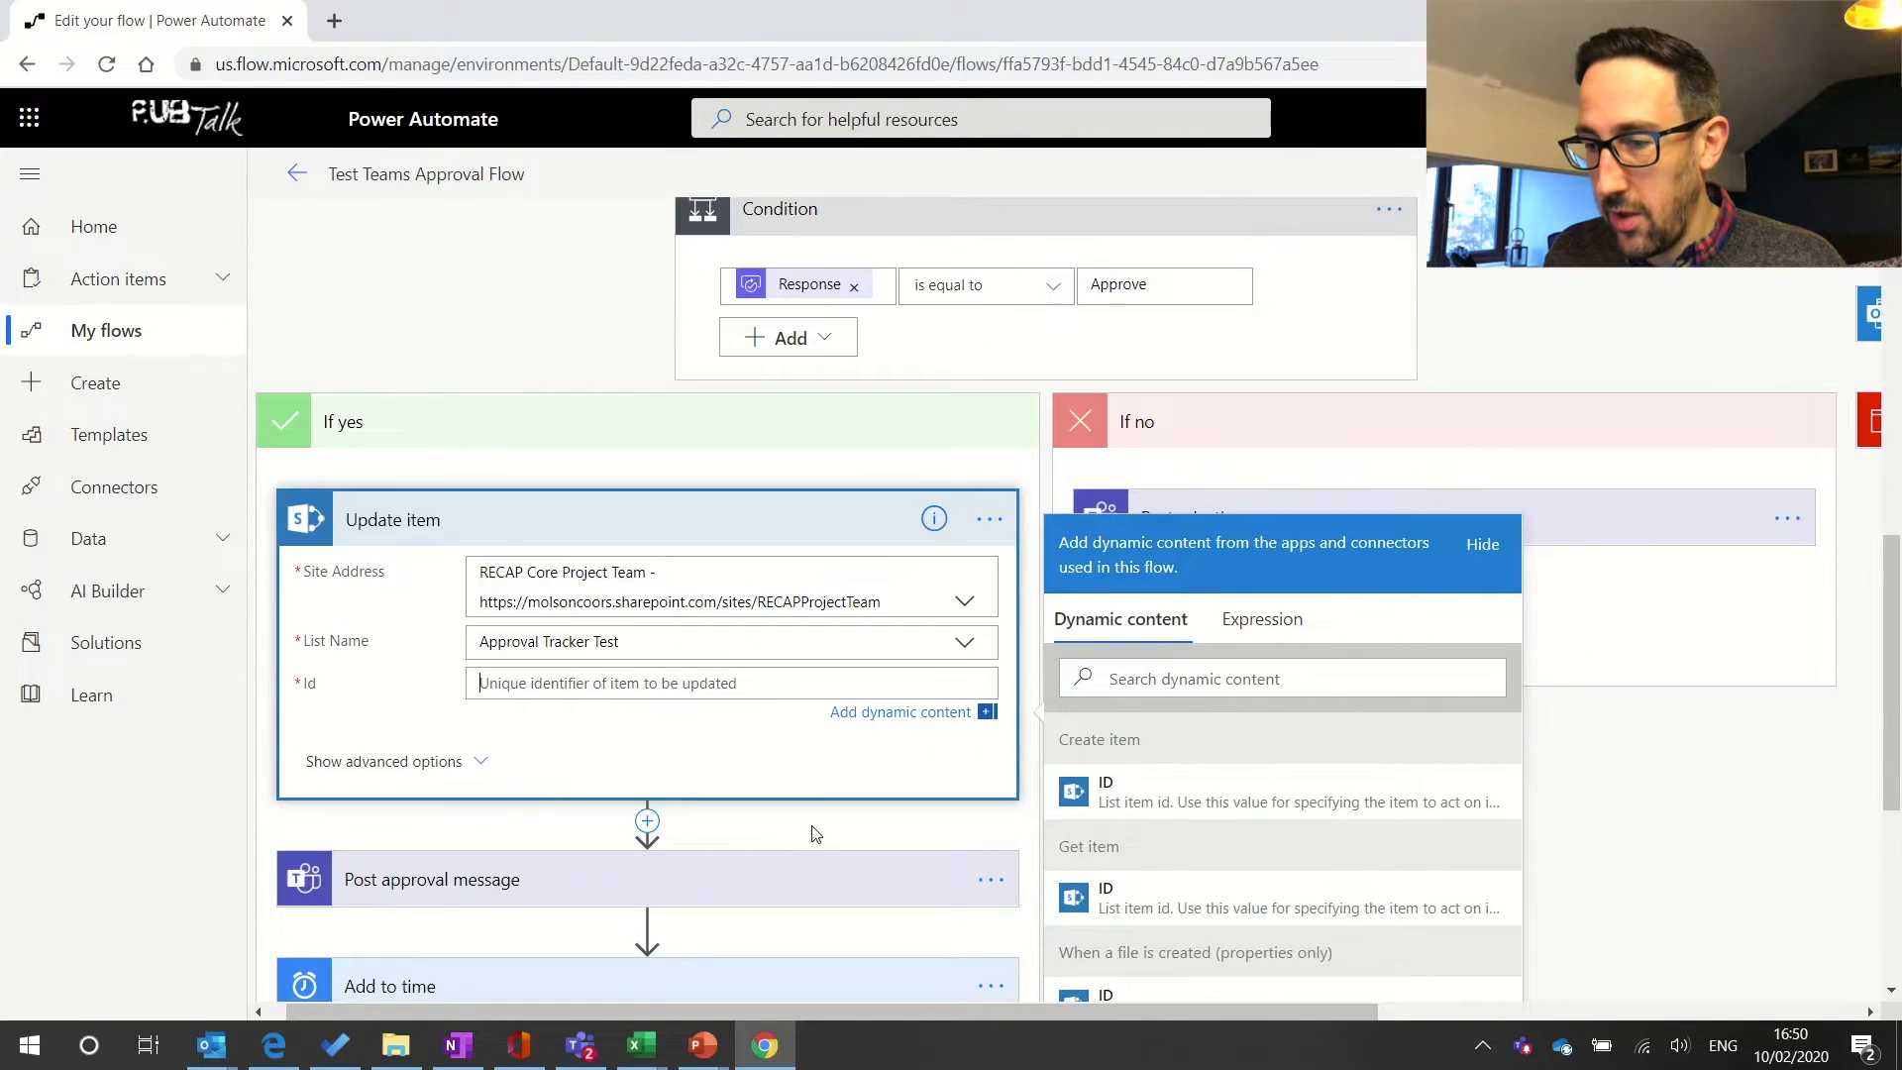
scroll(941, 649, "up", 5)
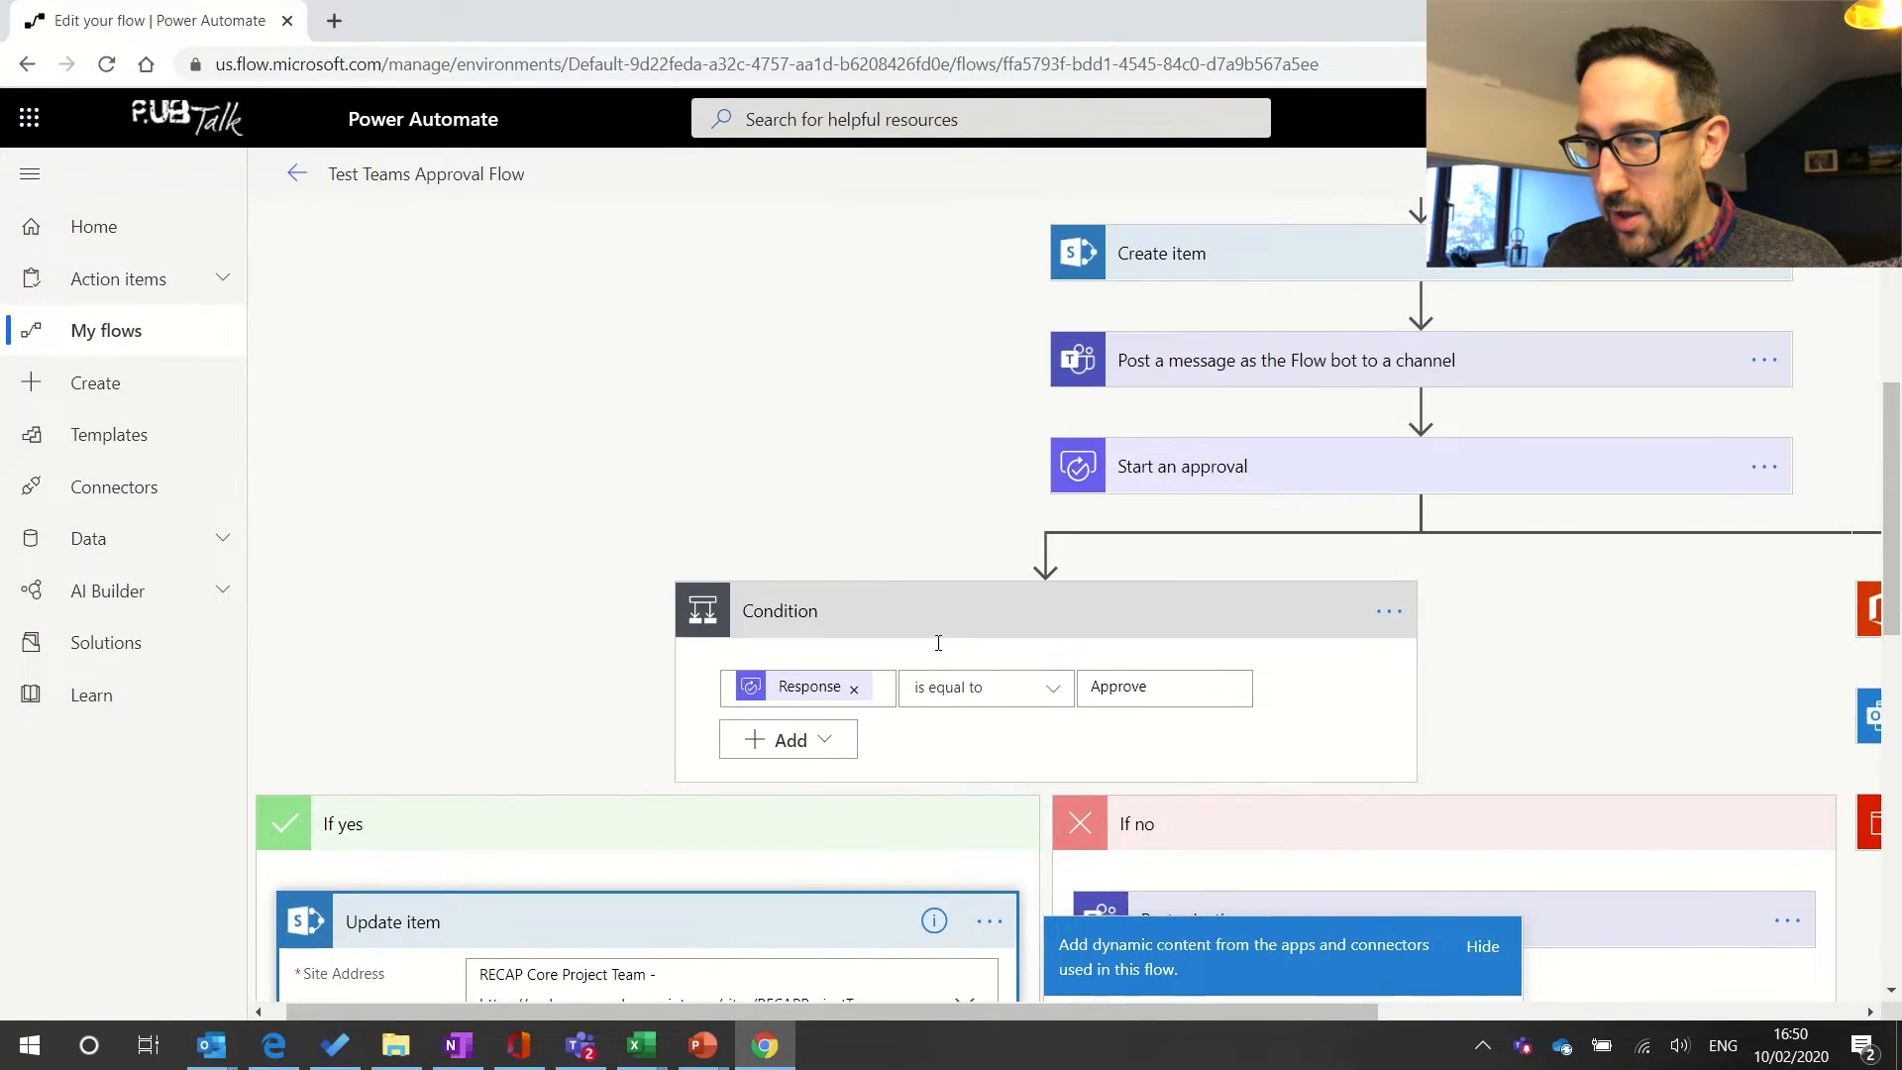
scroll(941, 651, "up", 4)
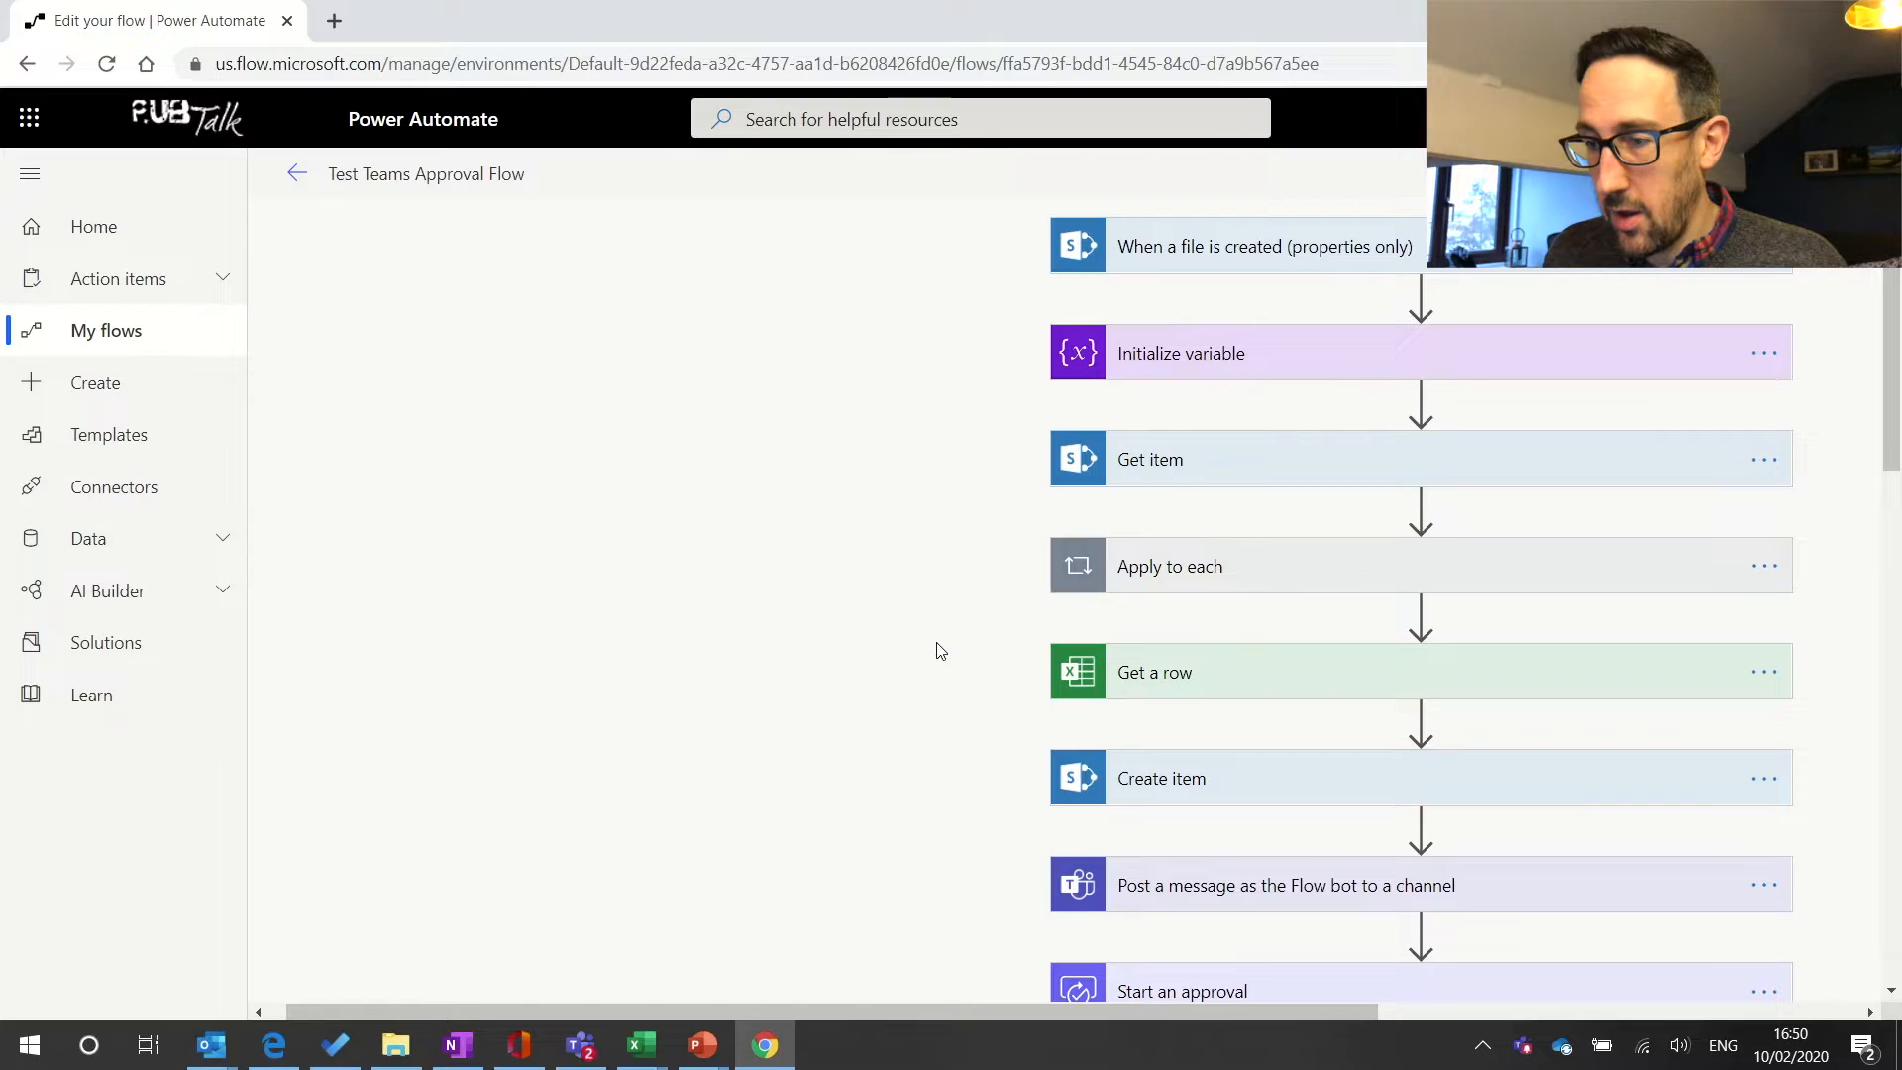
scroll(941, 650, "down", 5)
scroll(941, 651, "down", 6)
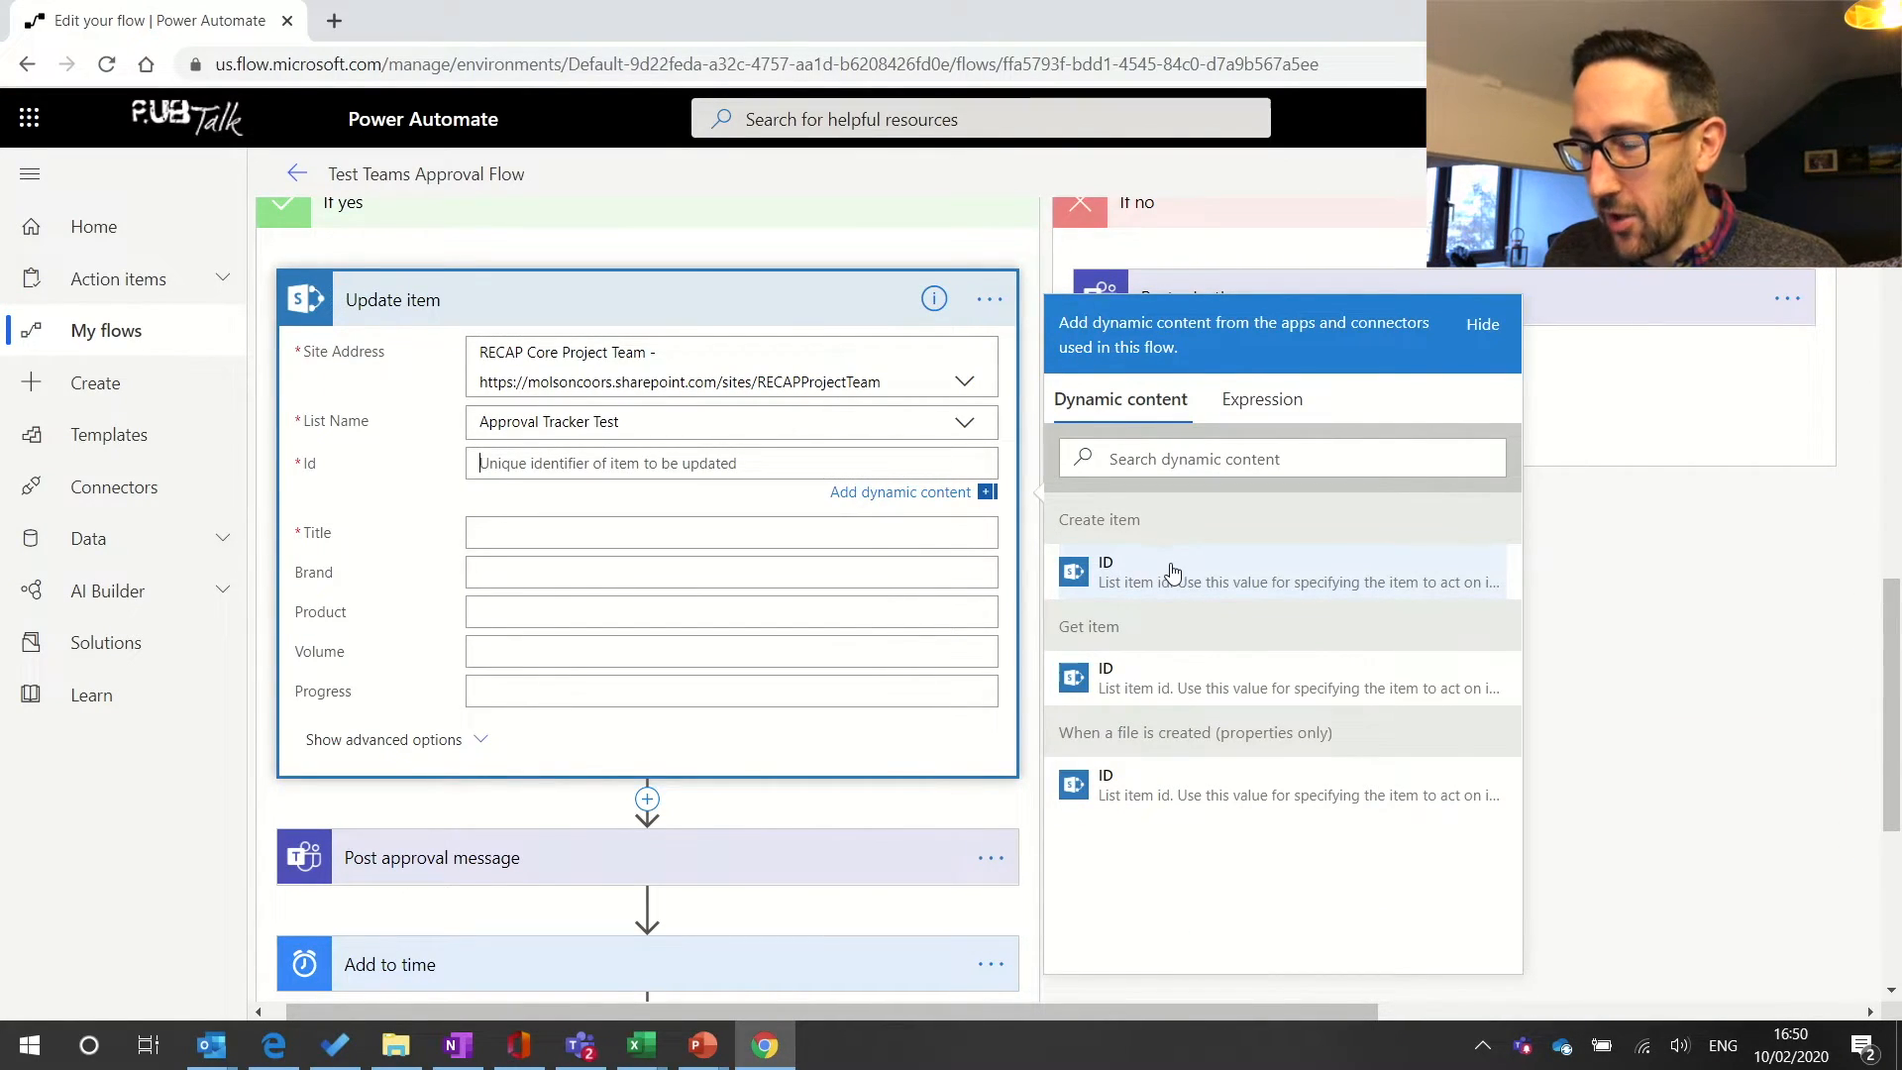
scroll(1089, 792, "up", 1)
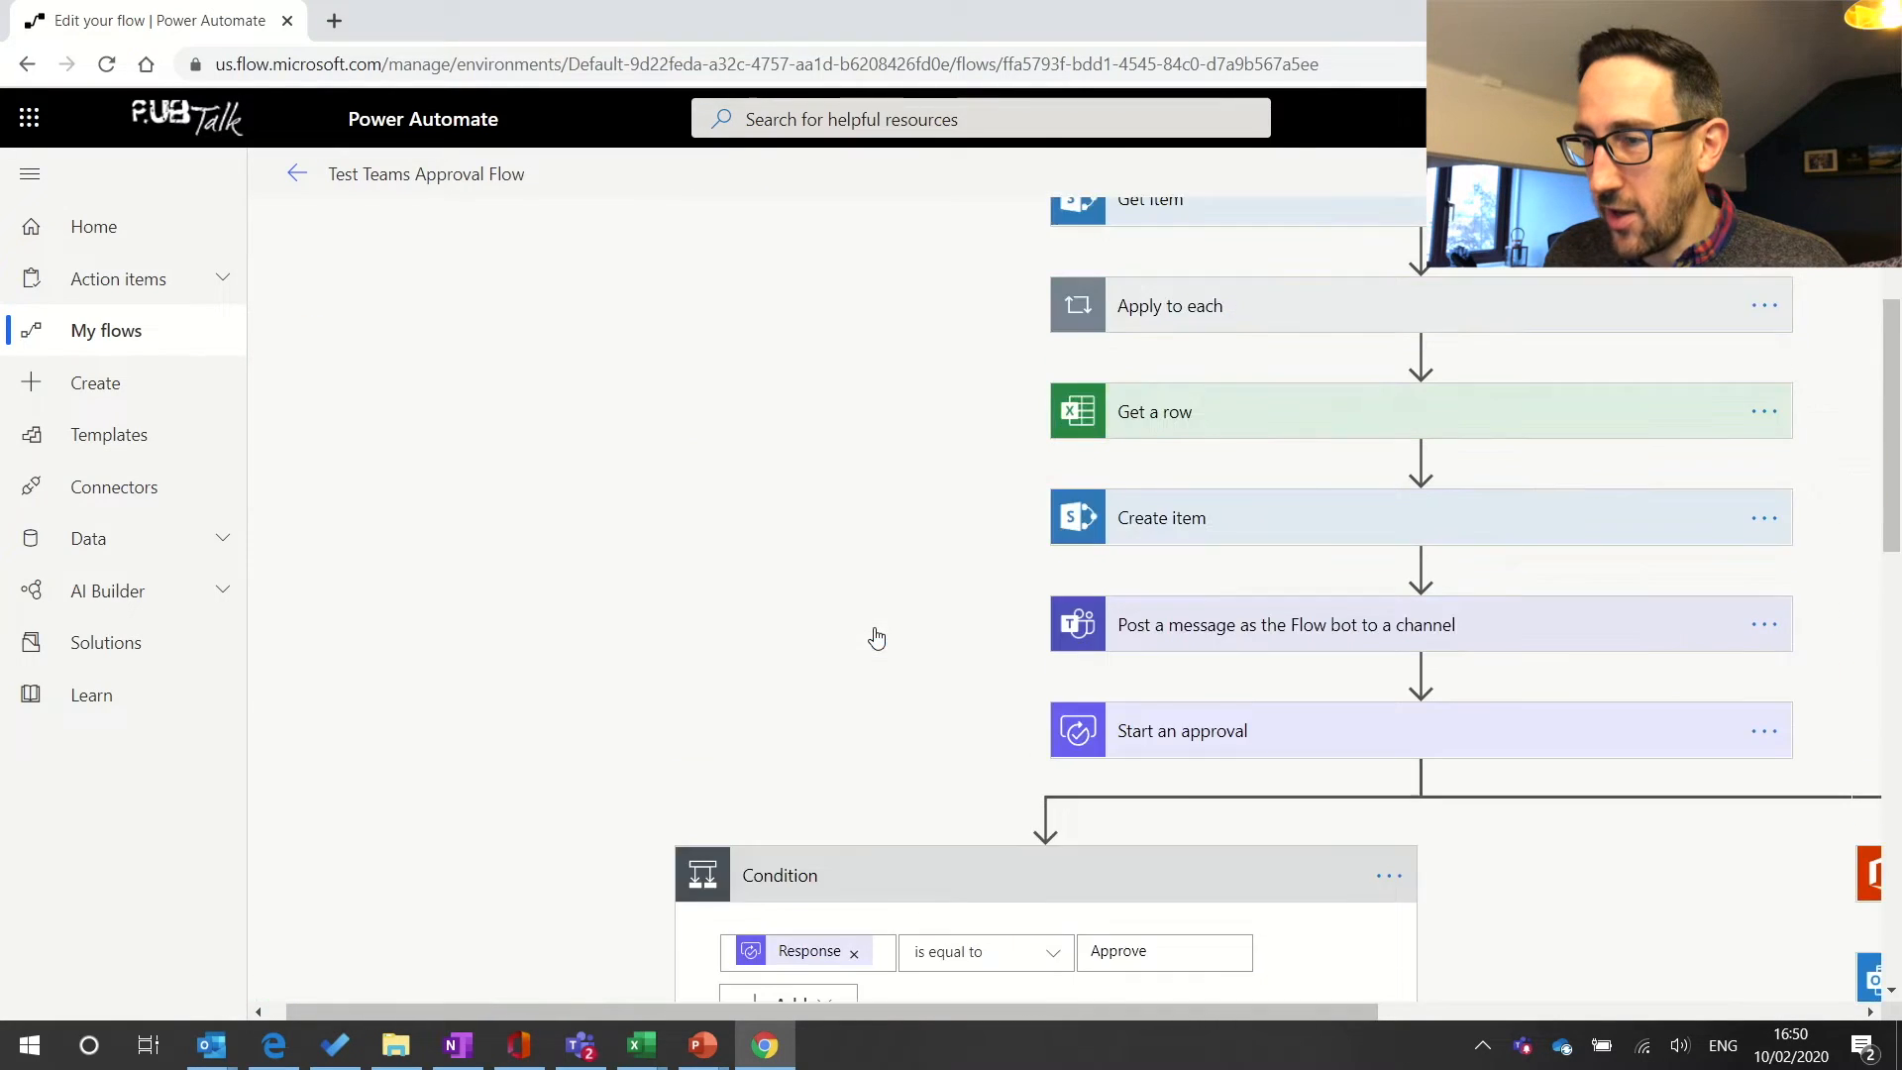
scroll(869, 644, "up", 3)
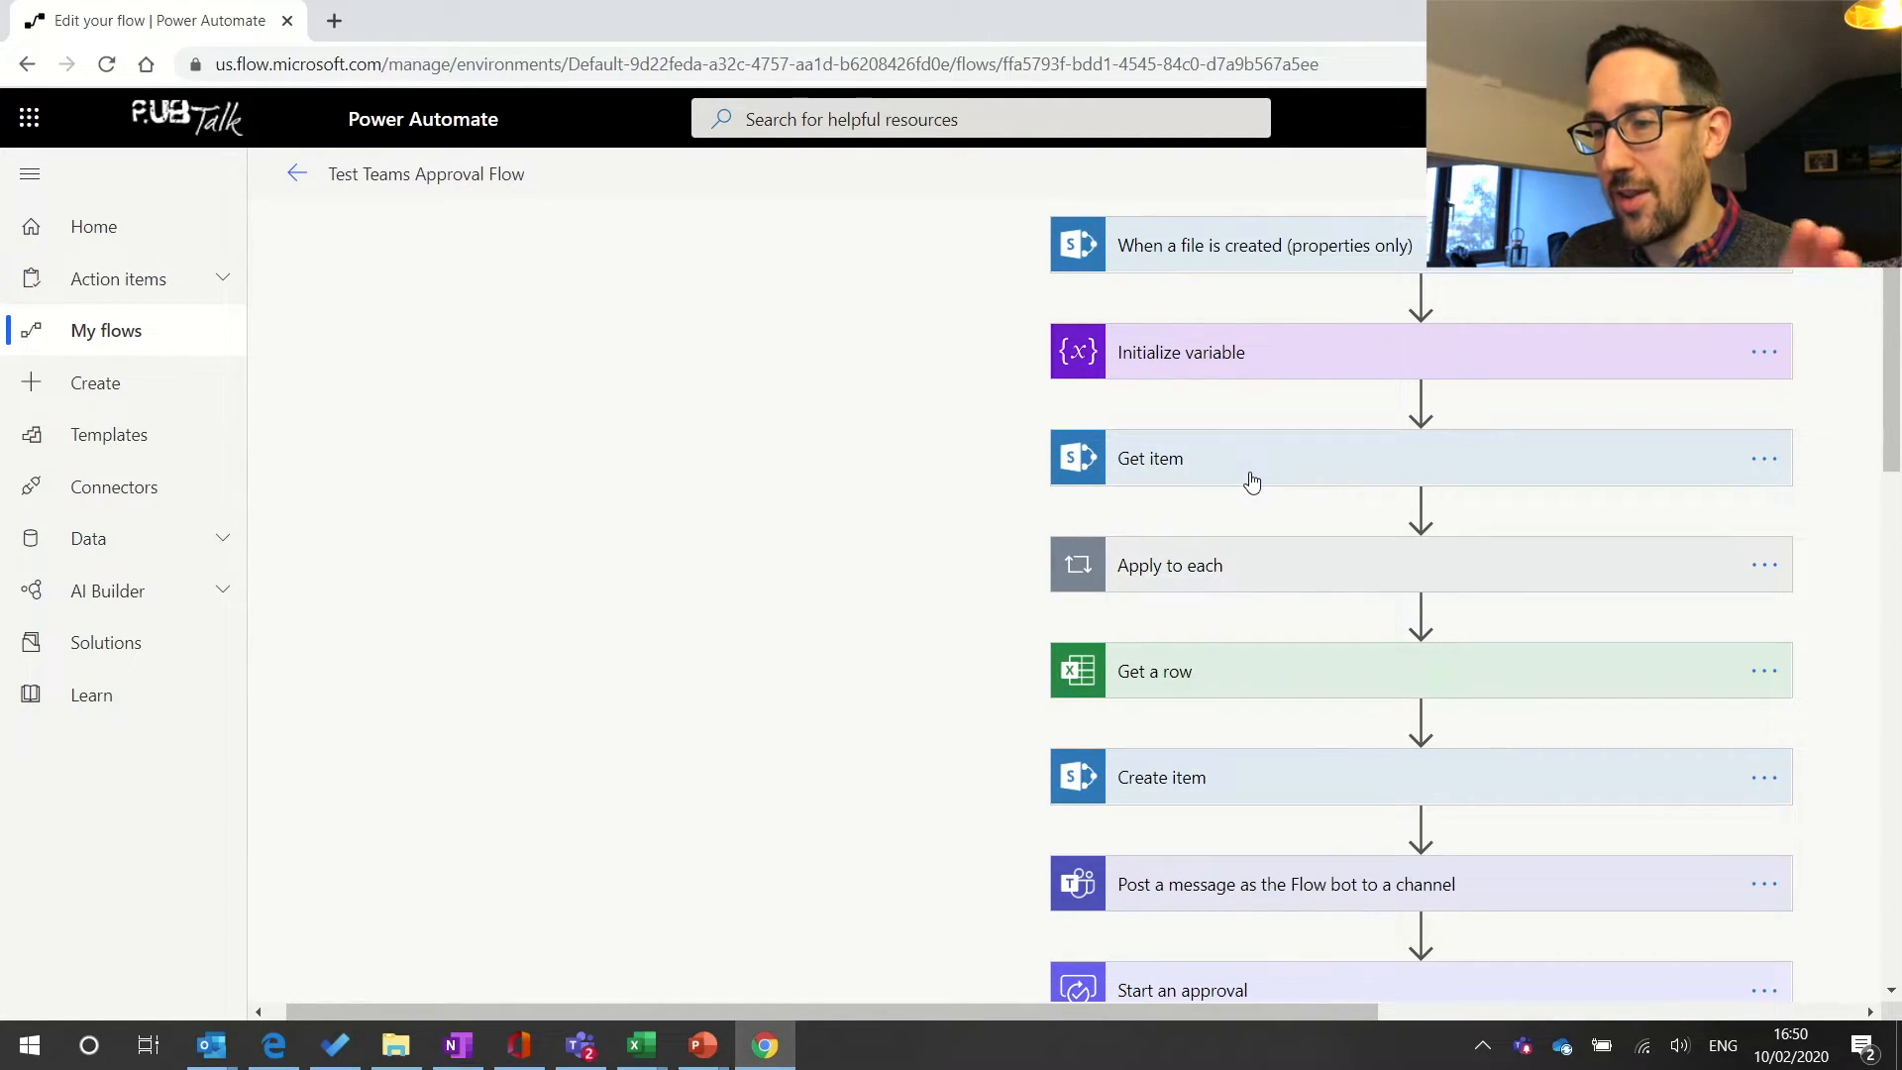
scroll(1250, 479, "down", 2)
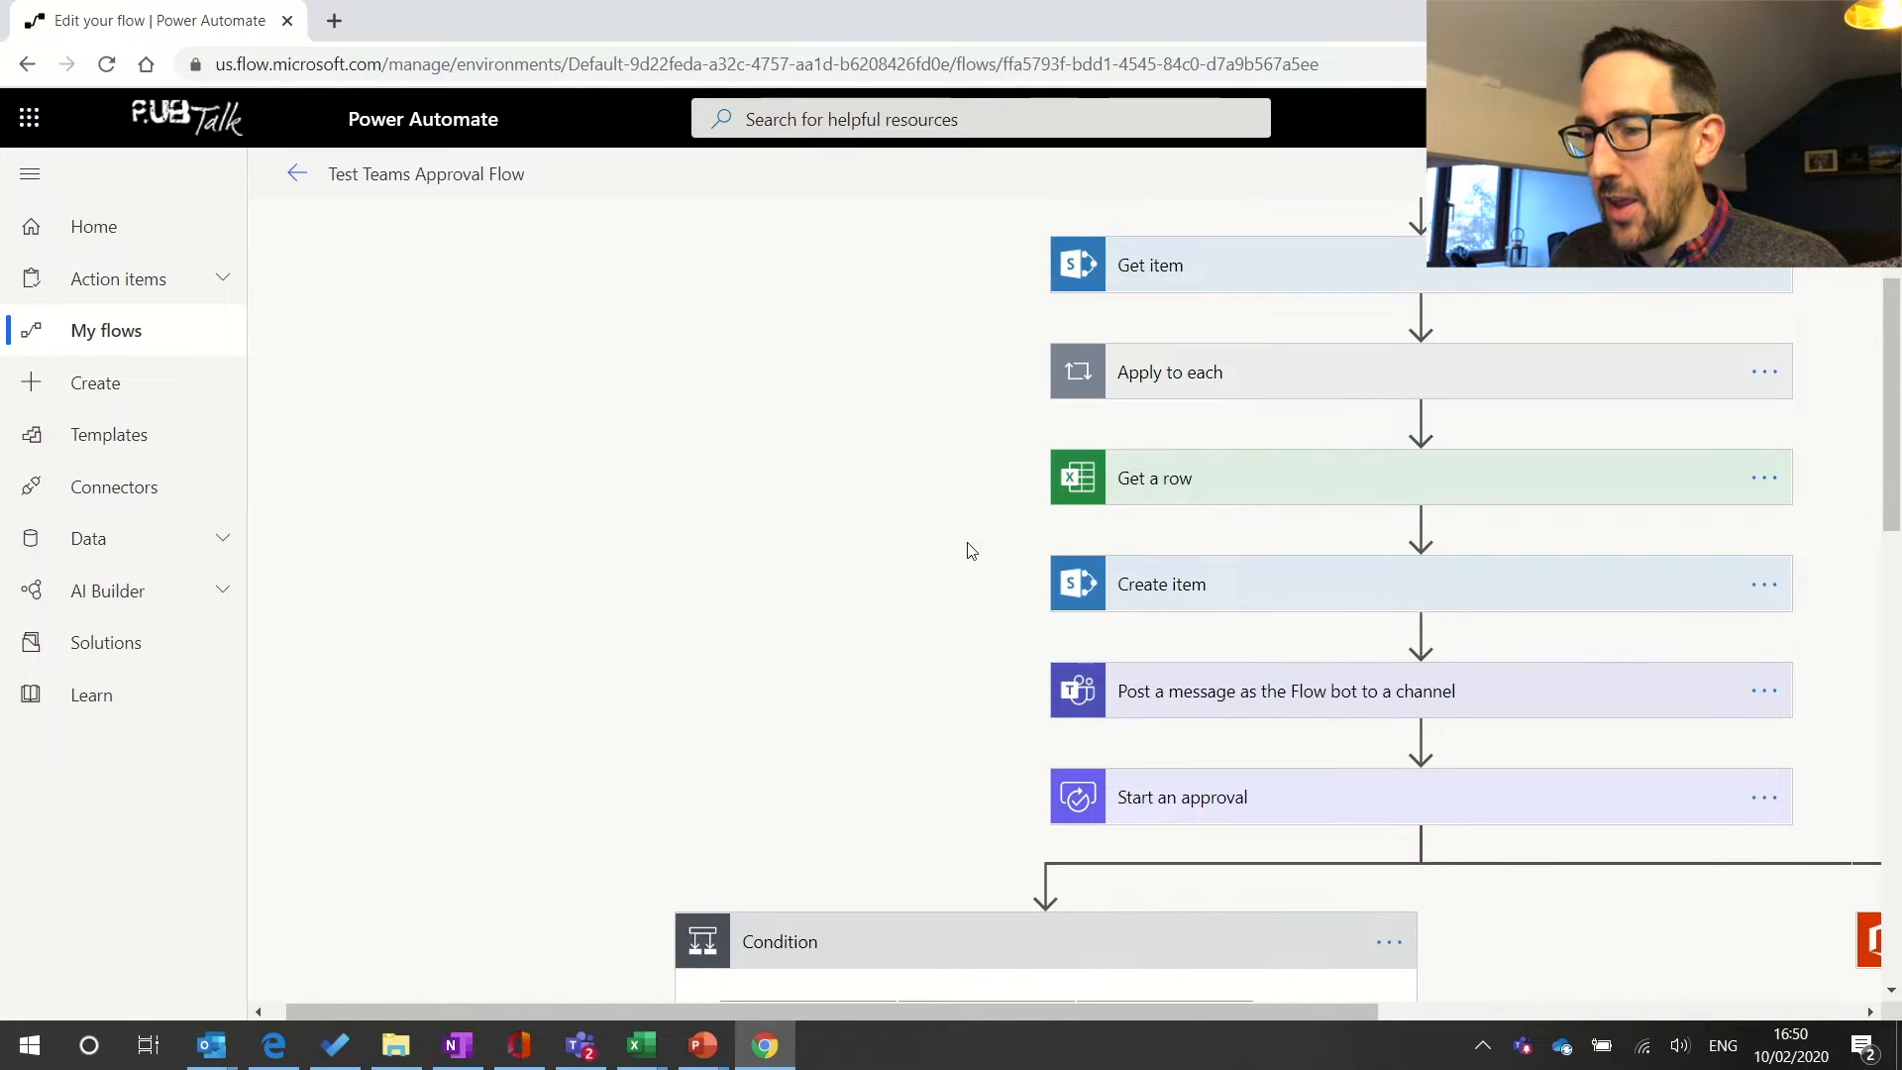
scroll(1095, 577, "down", 1)
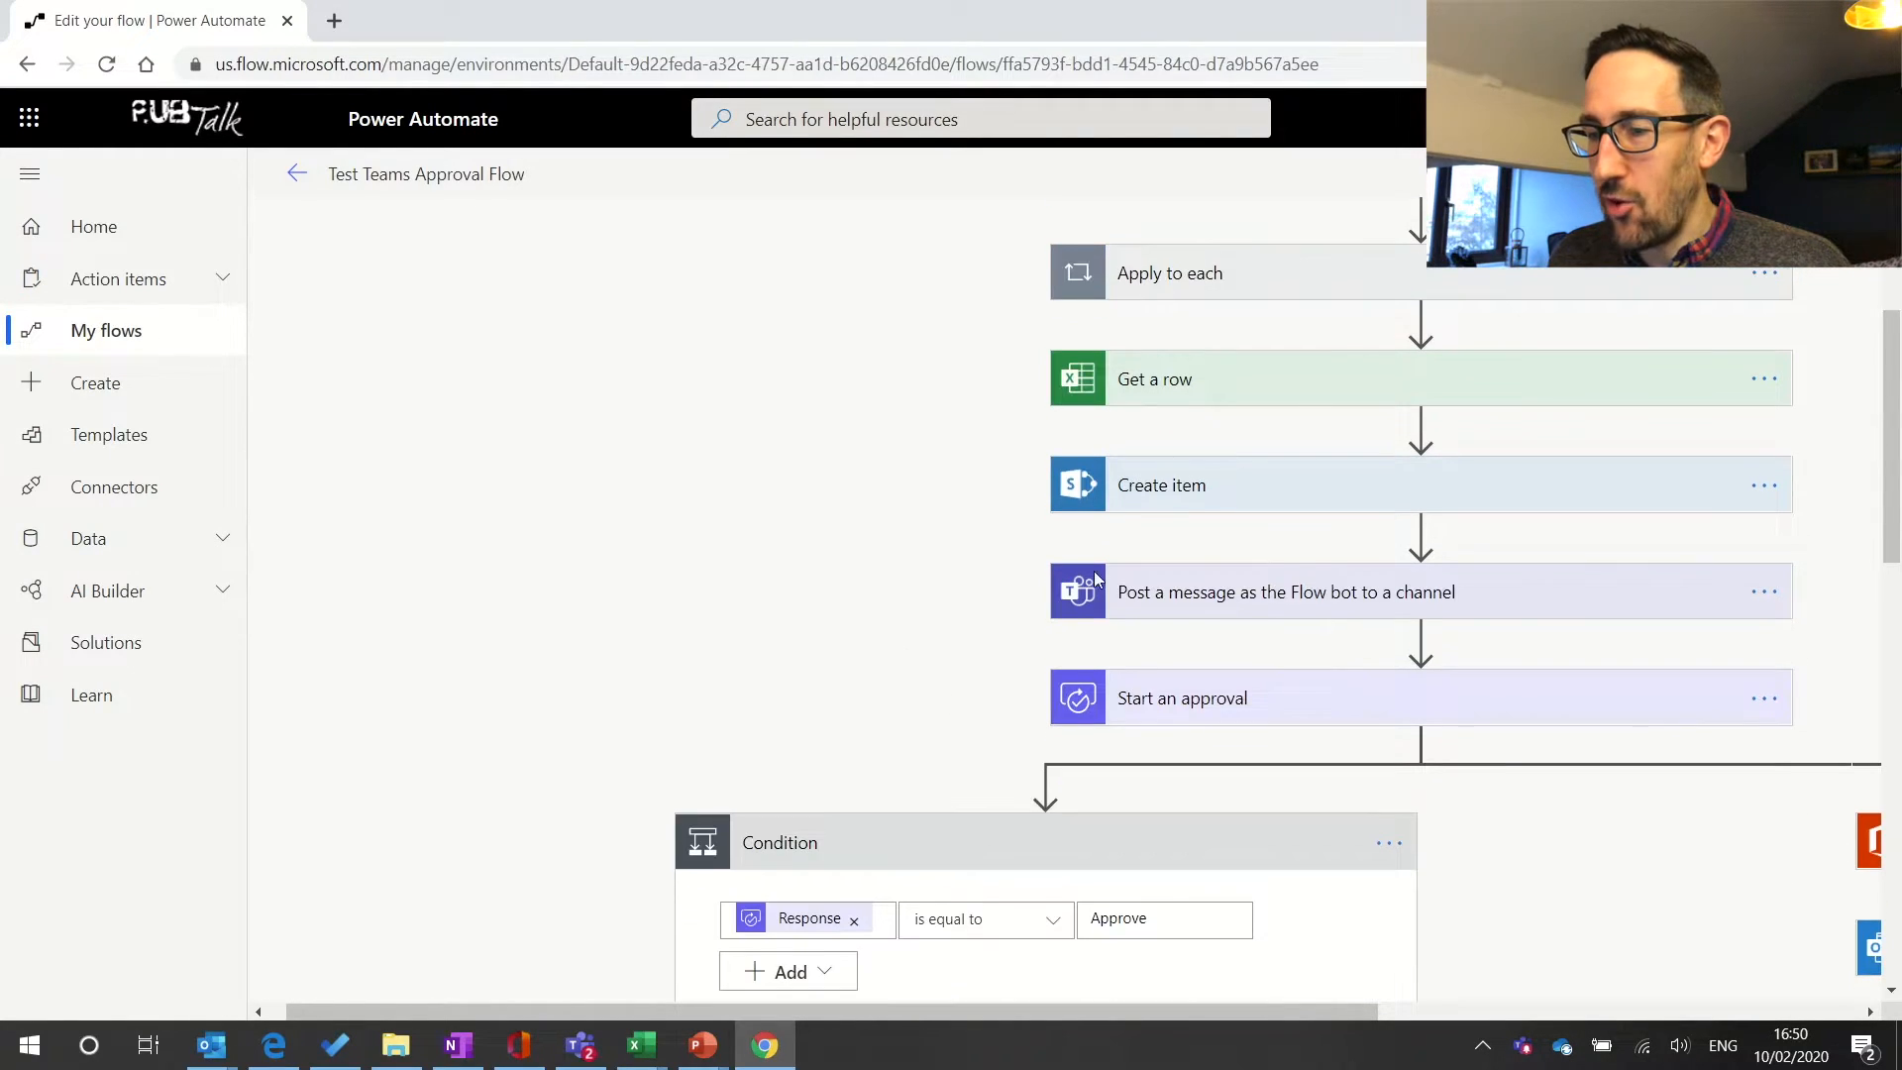
scroll(790, 675, "down", 6)
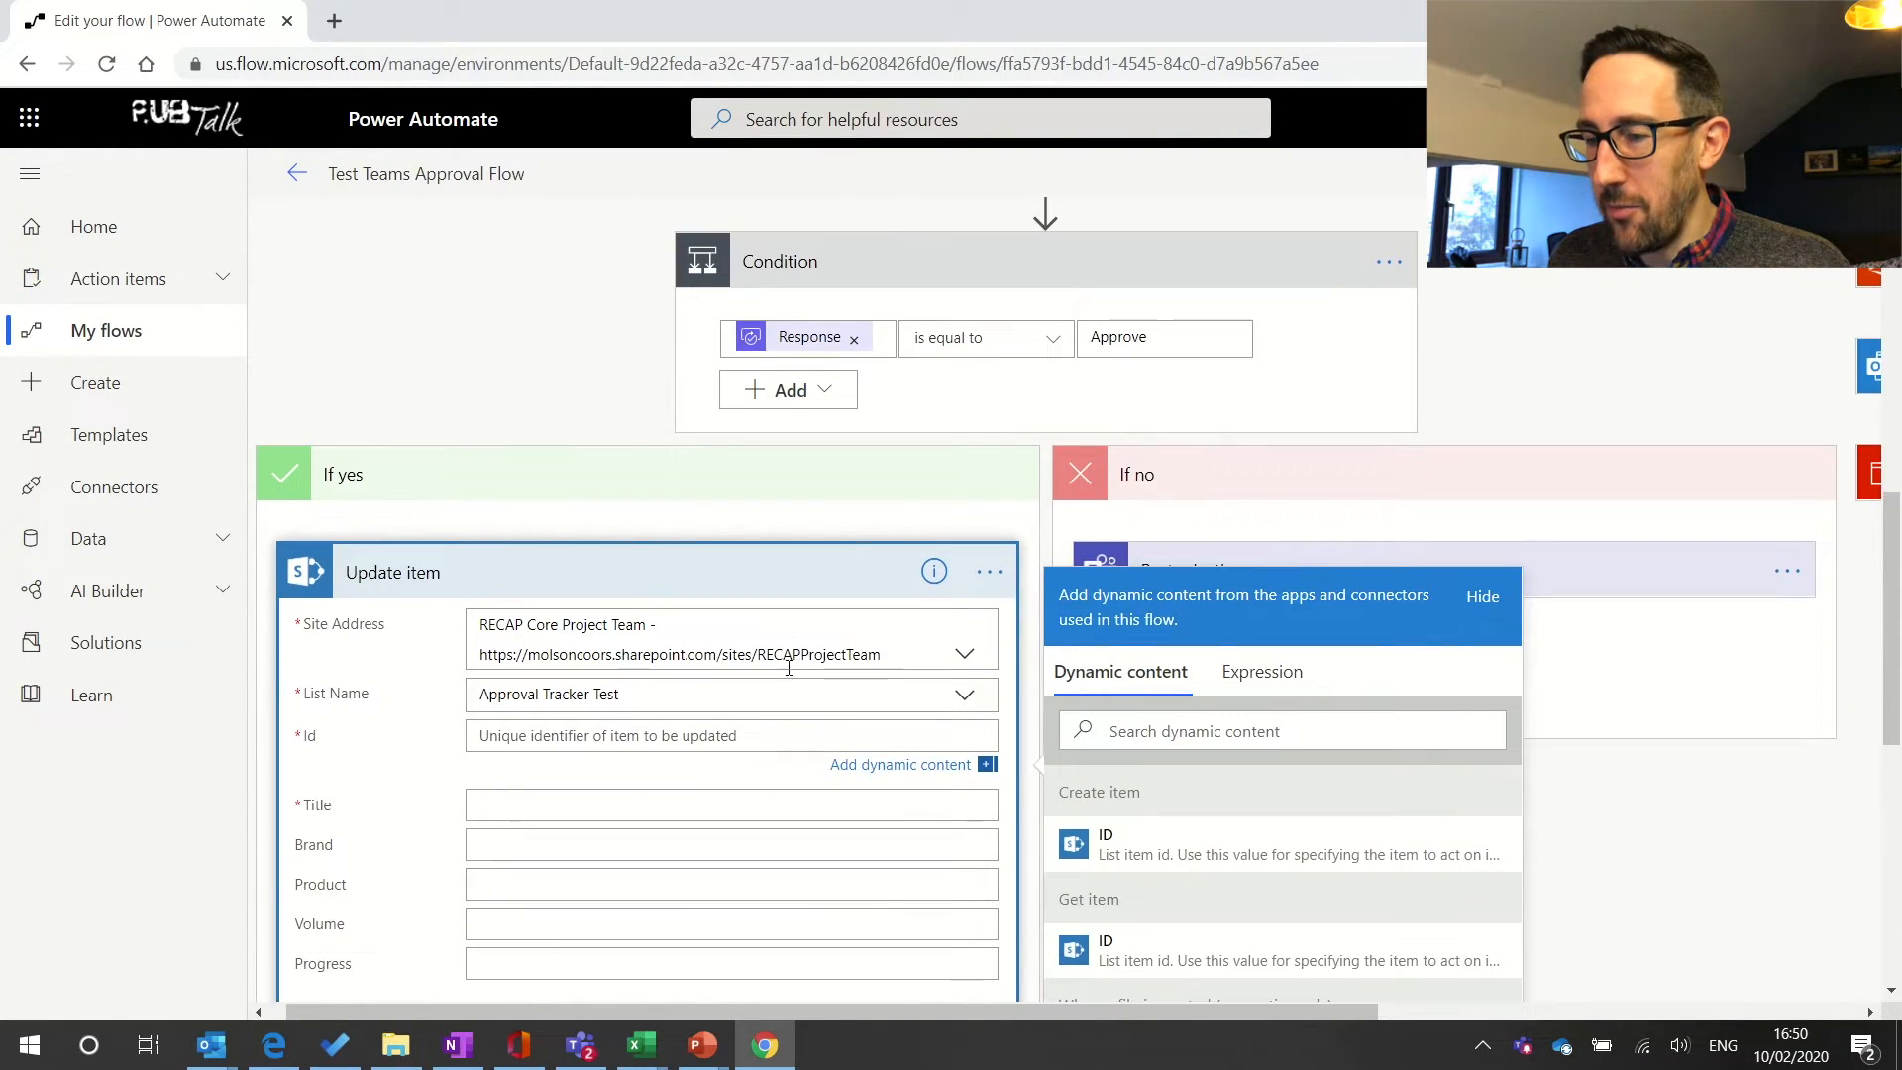
left_click(1164, 848)
- Review the sequence of actions from Create item through the approval Condition to Update item and its remaining empty fields
scroll(624, 614, "up", 5)
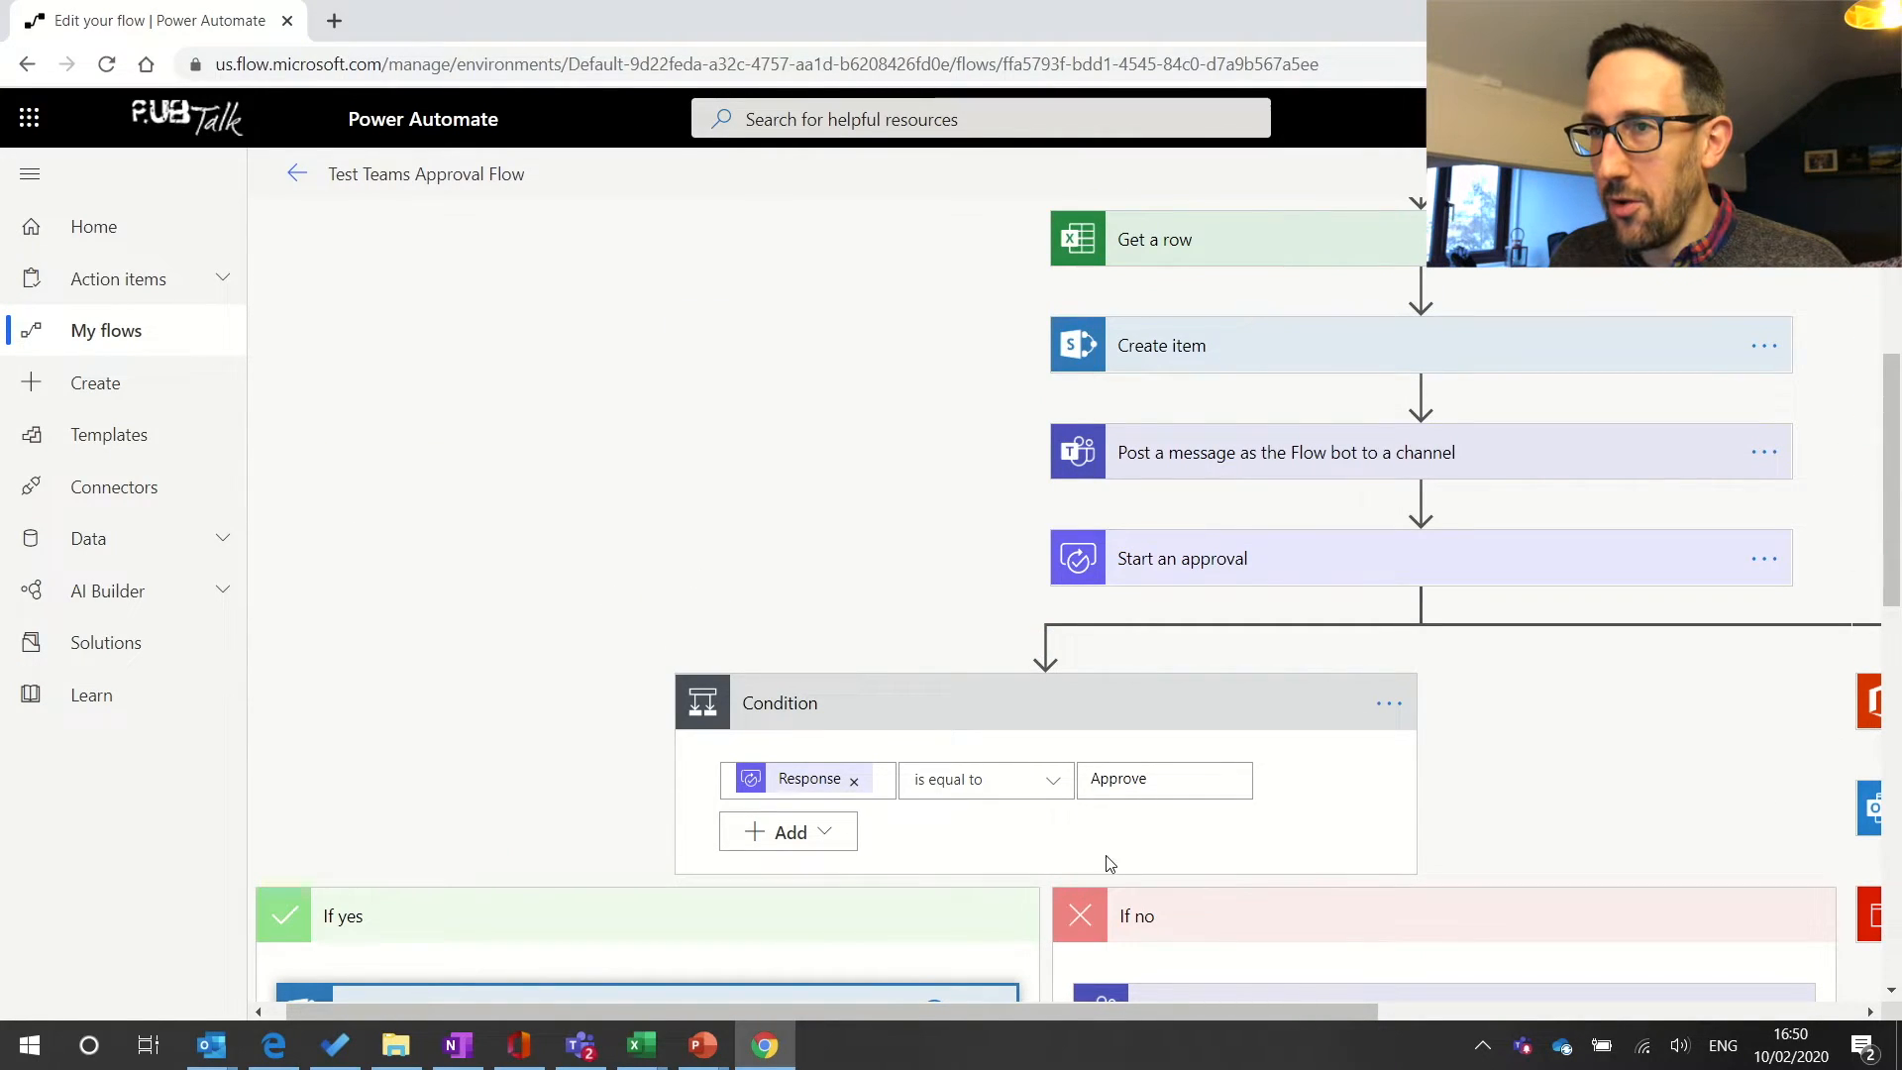
scroll(941, 904, "down", 6)
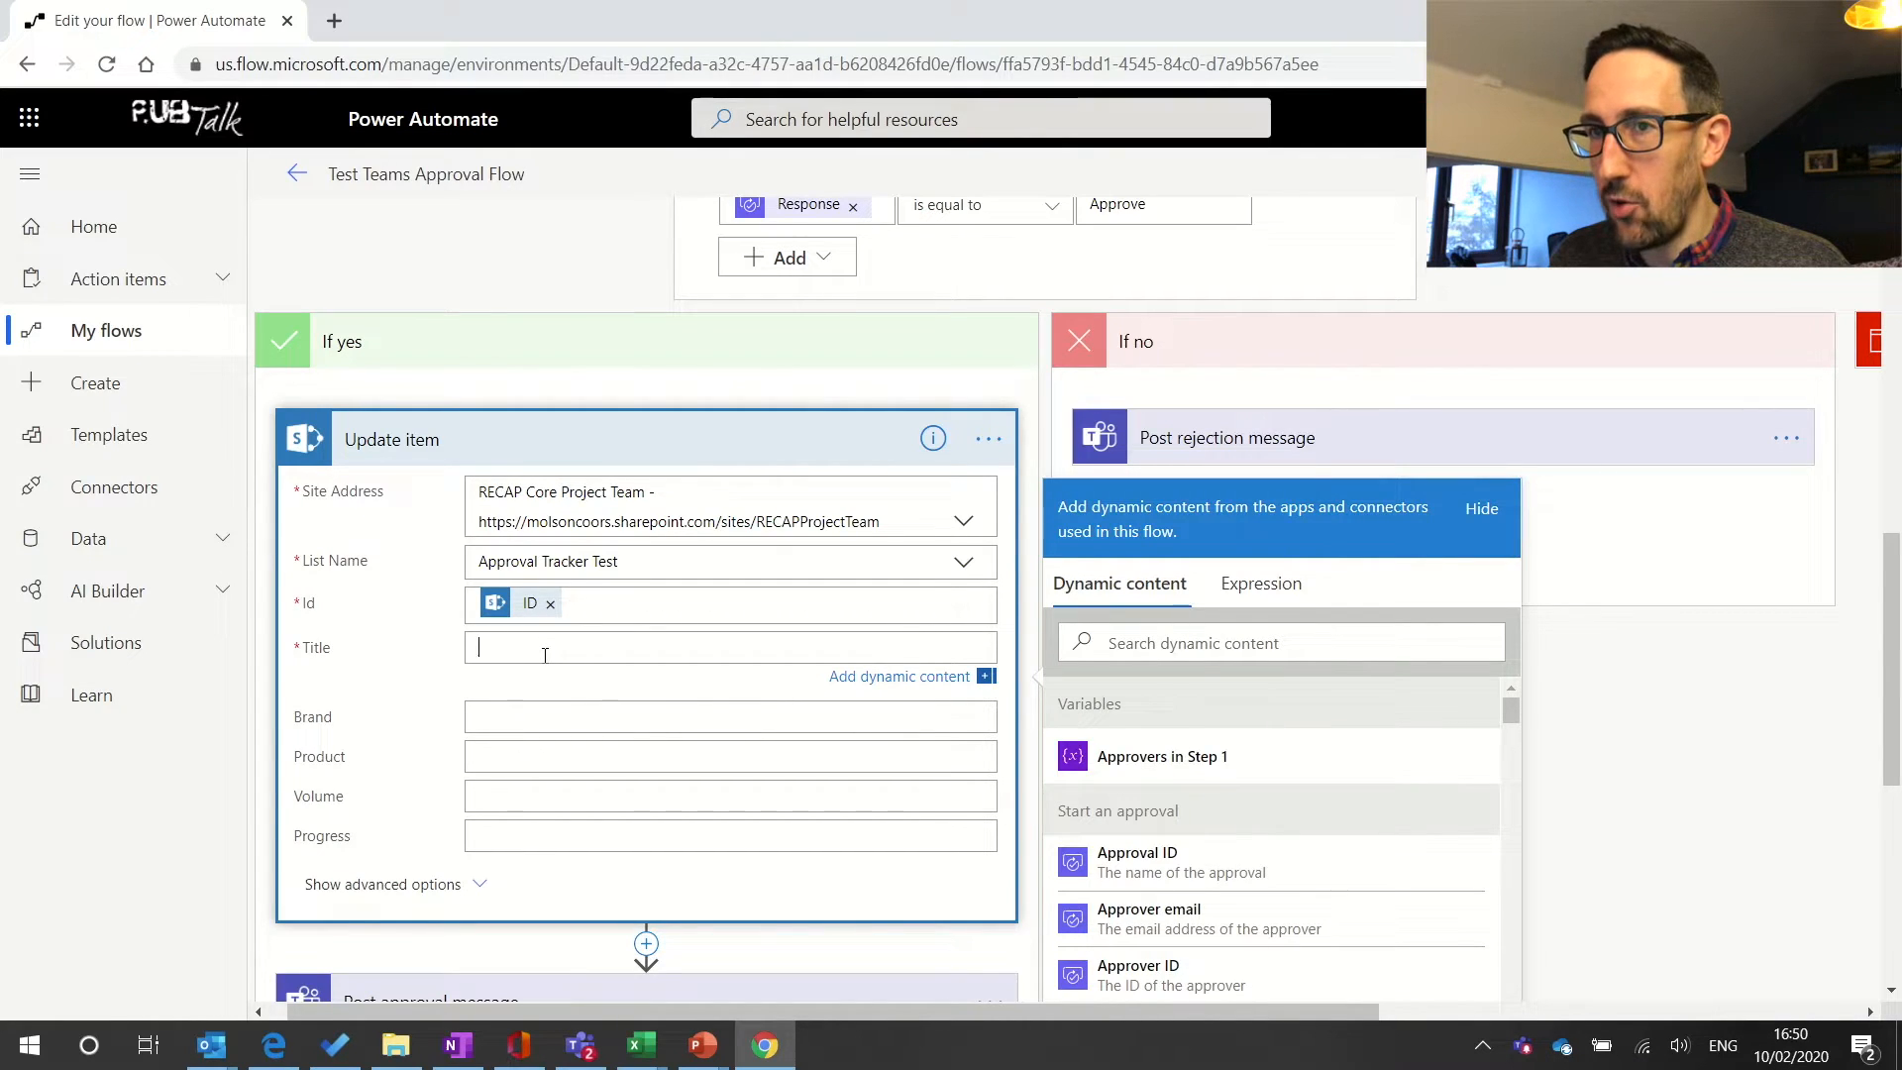
scroll(544, 655, "down", 3)
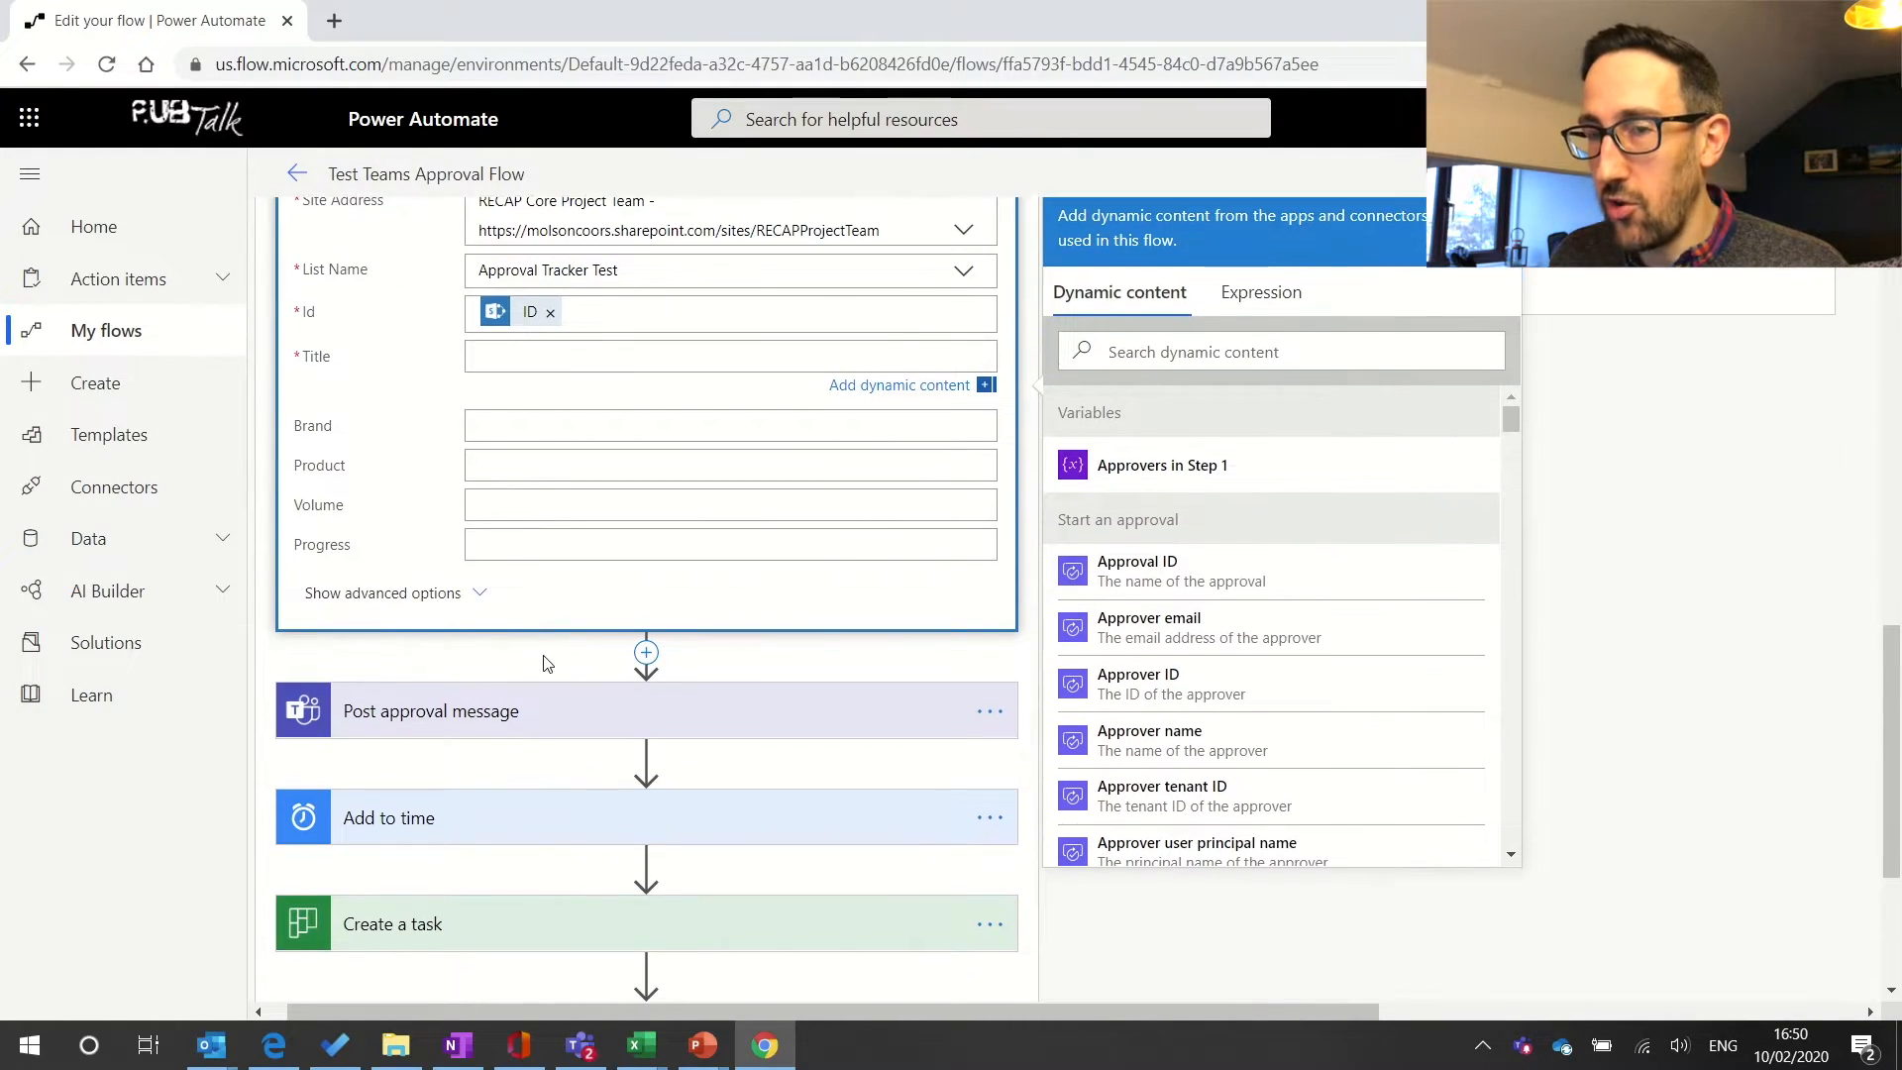
scroll(544, 662, "up", 3)
scroll(544, 655, "down", 2)
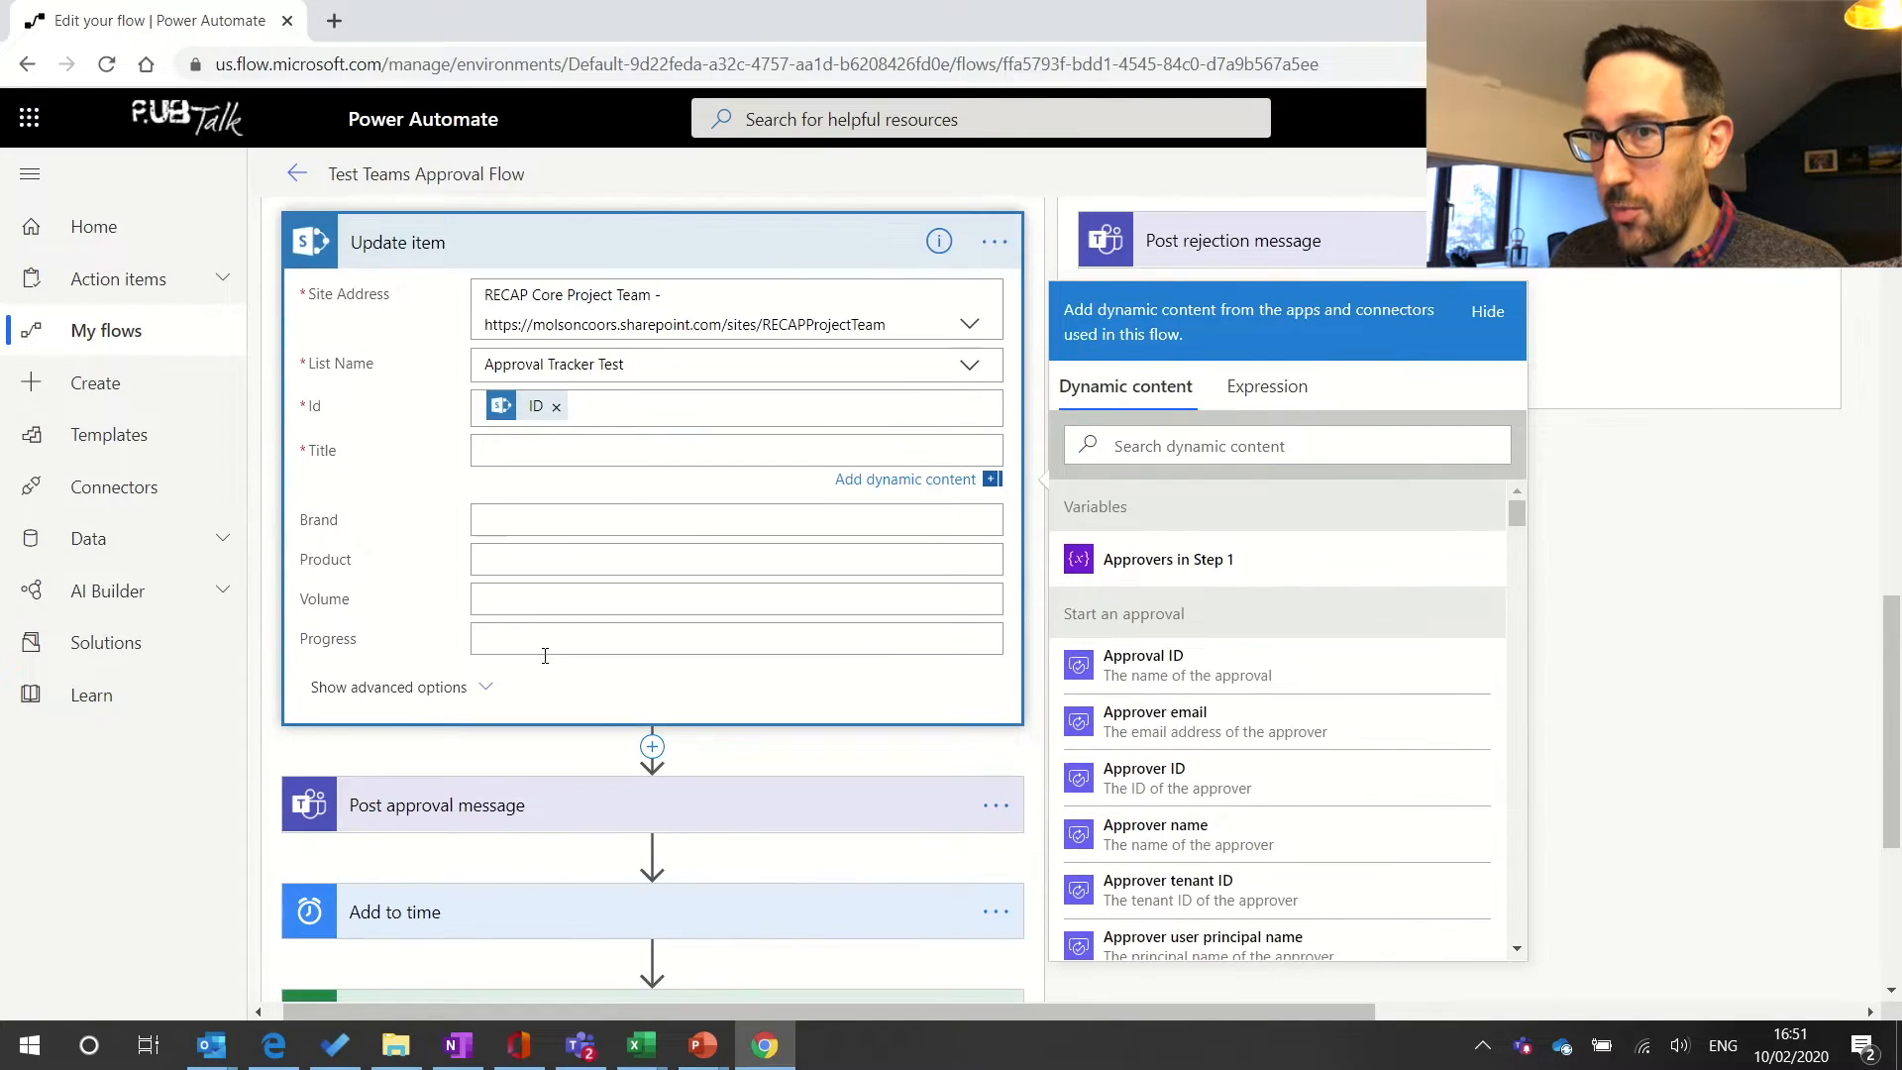
scroll(544, 655, "down", 5)
scroll(544, 657, "up", 7)
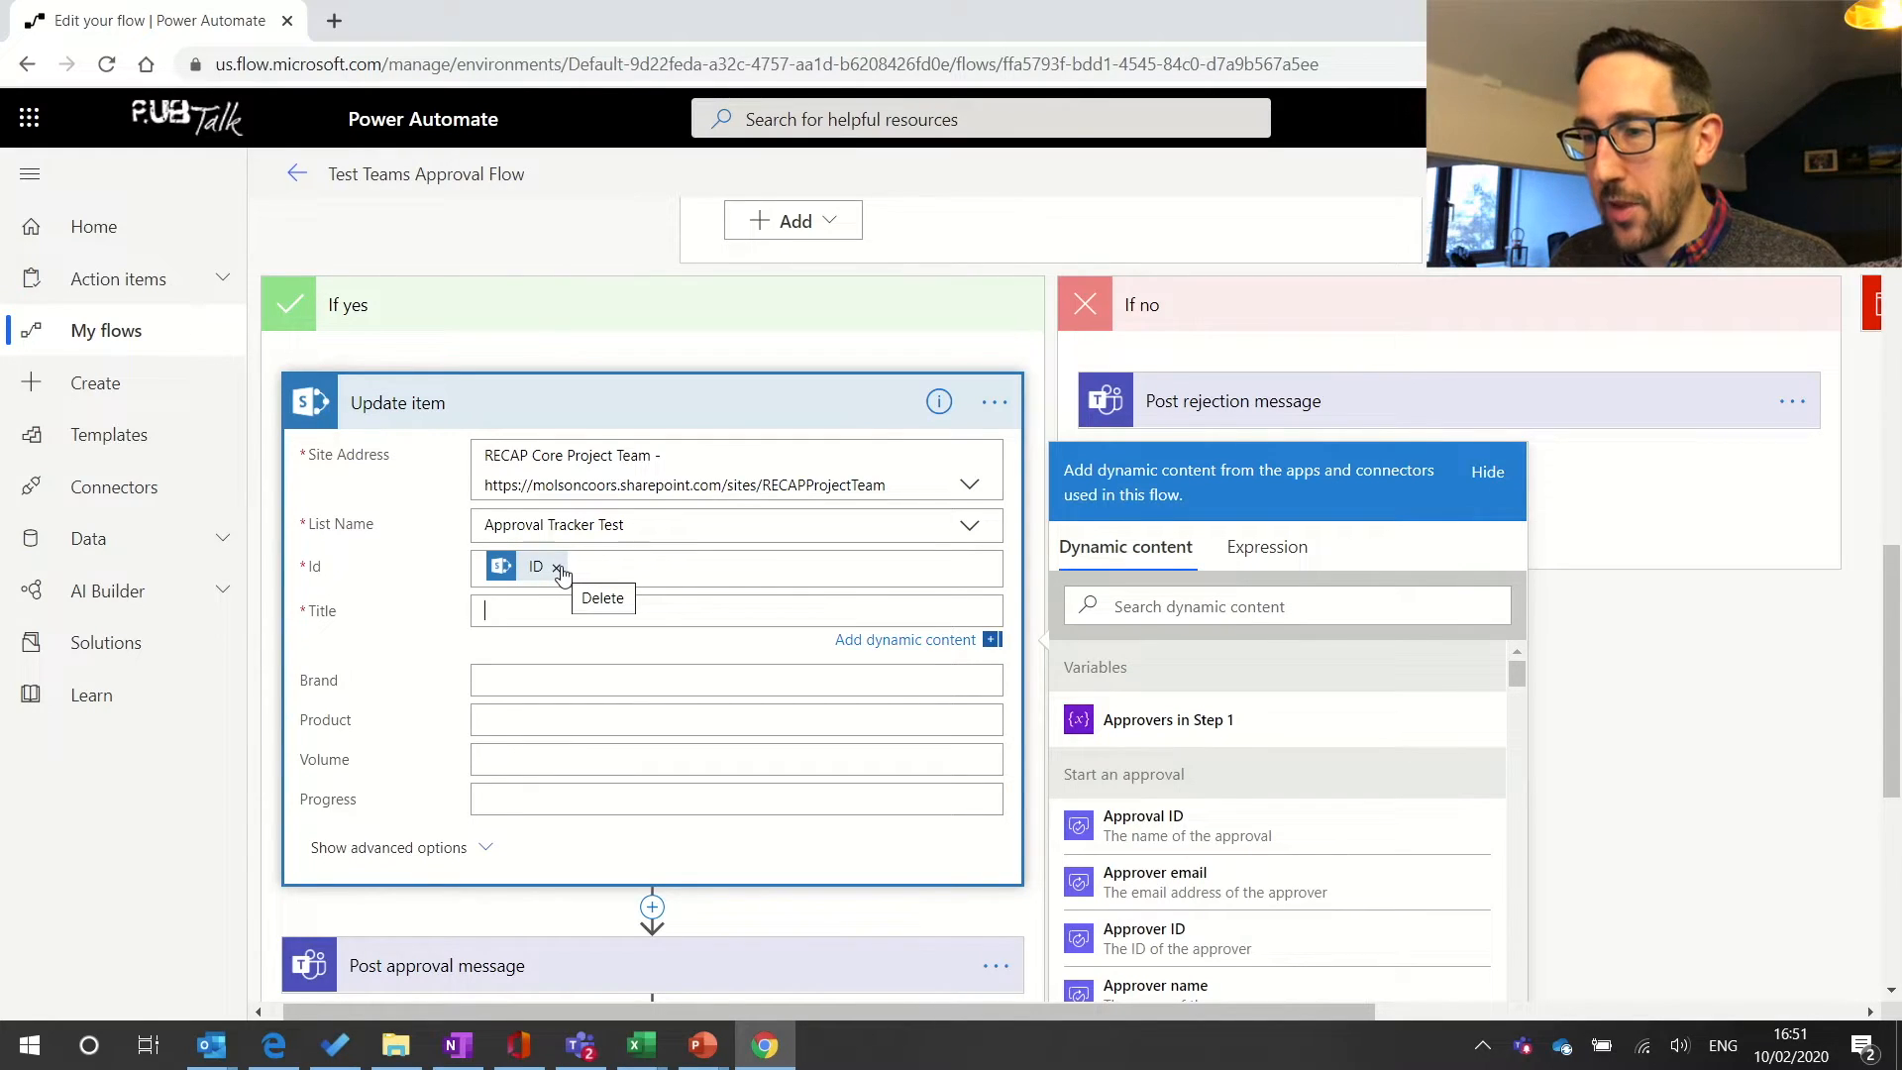
scroll(838, 560, "up", 2)
scroll(1418, 401, "up", 7)
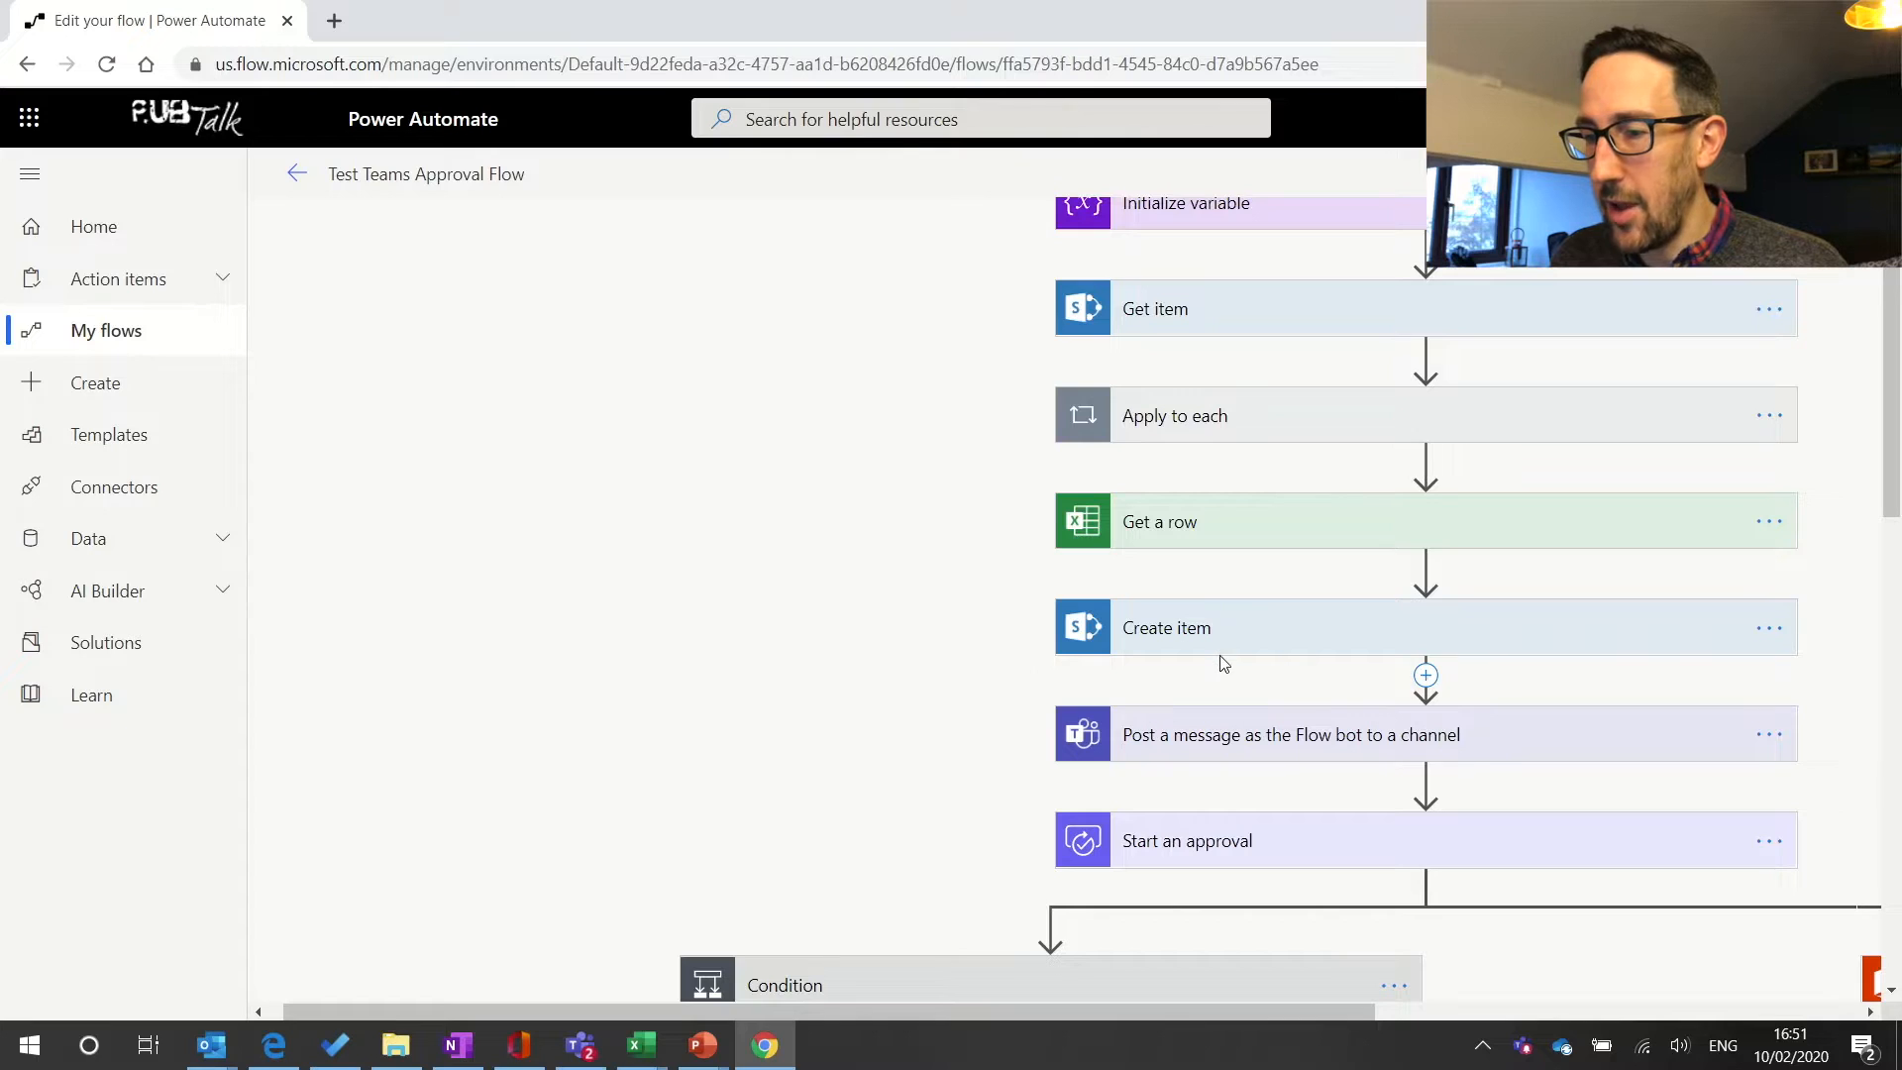
scroll(1224, 661, "down", 5)
scroll(1224, 662, "right", 2)
scroll(1225, 661, "left", 2)
scroll(1224, 661, "down", 3)
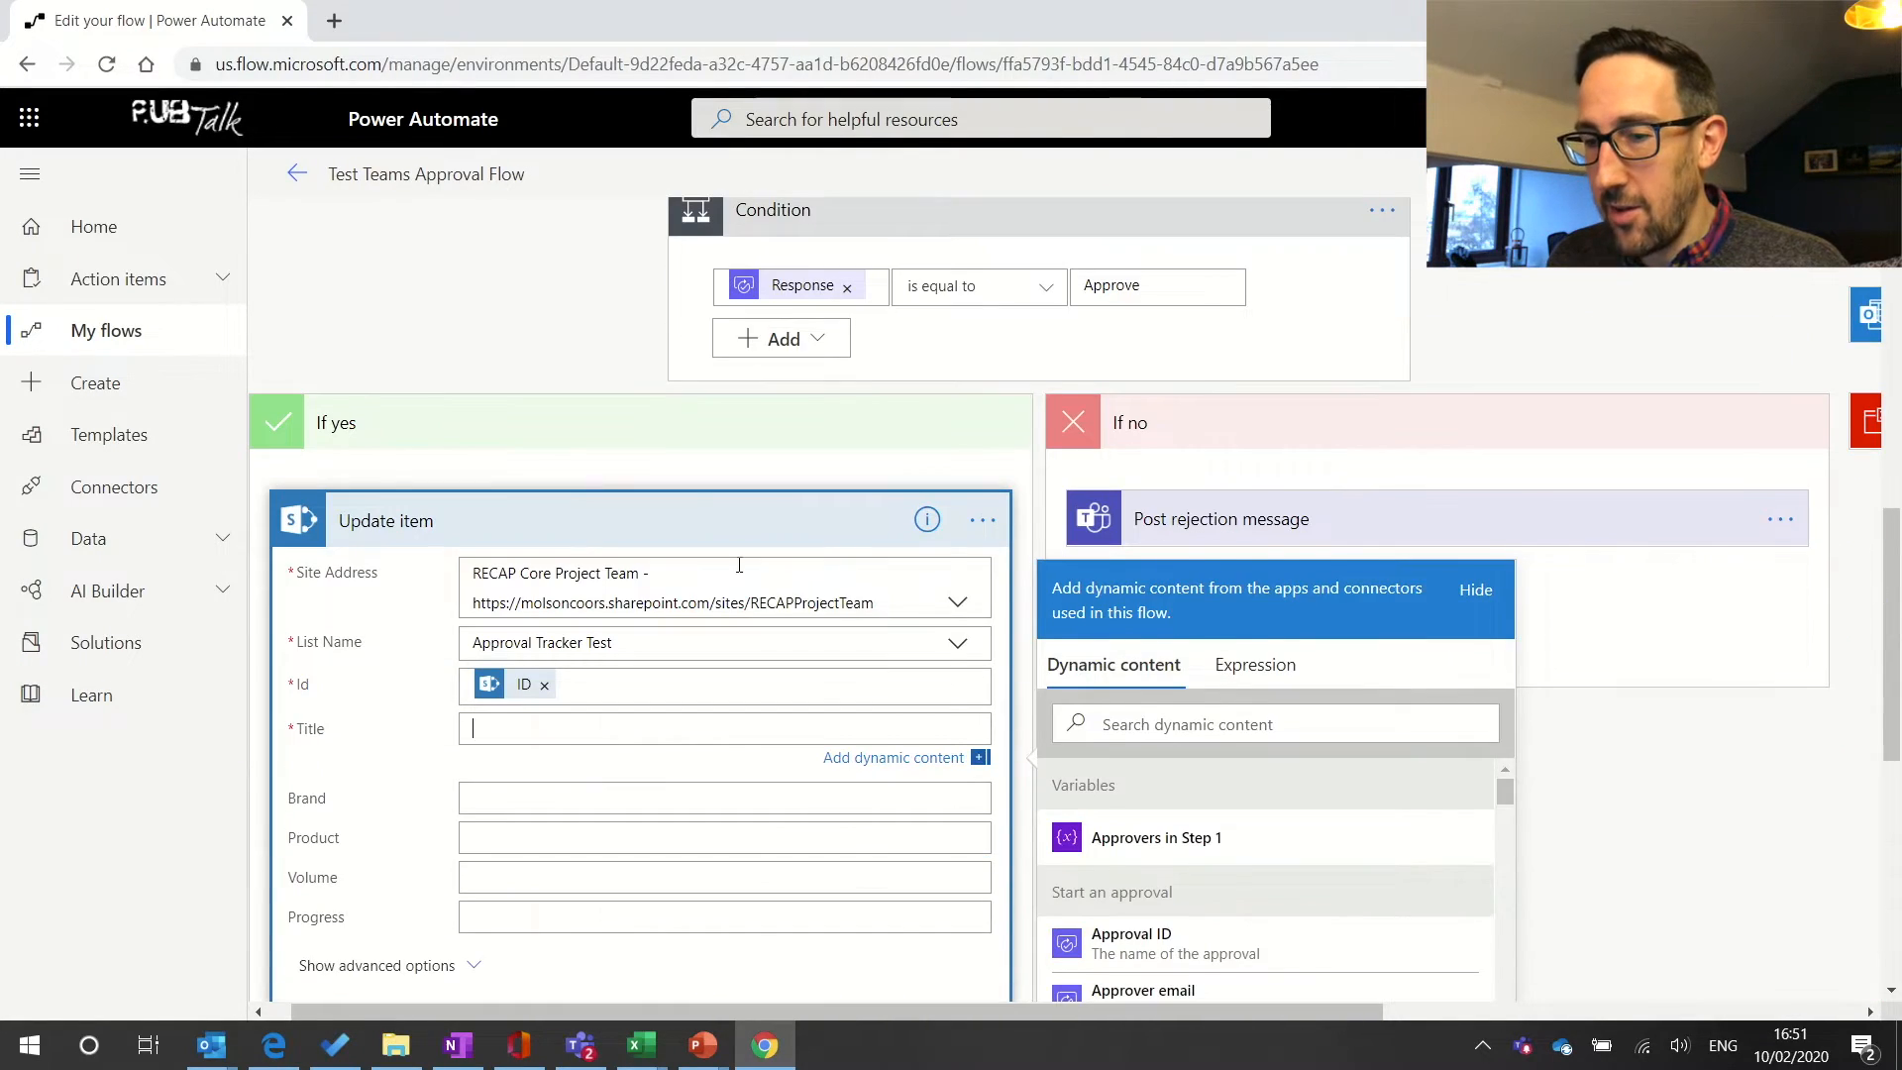
scroll(656, 688, "down", 3)
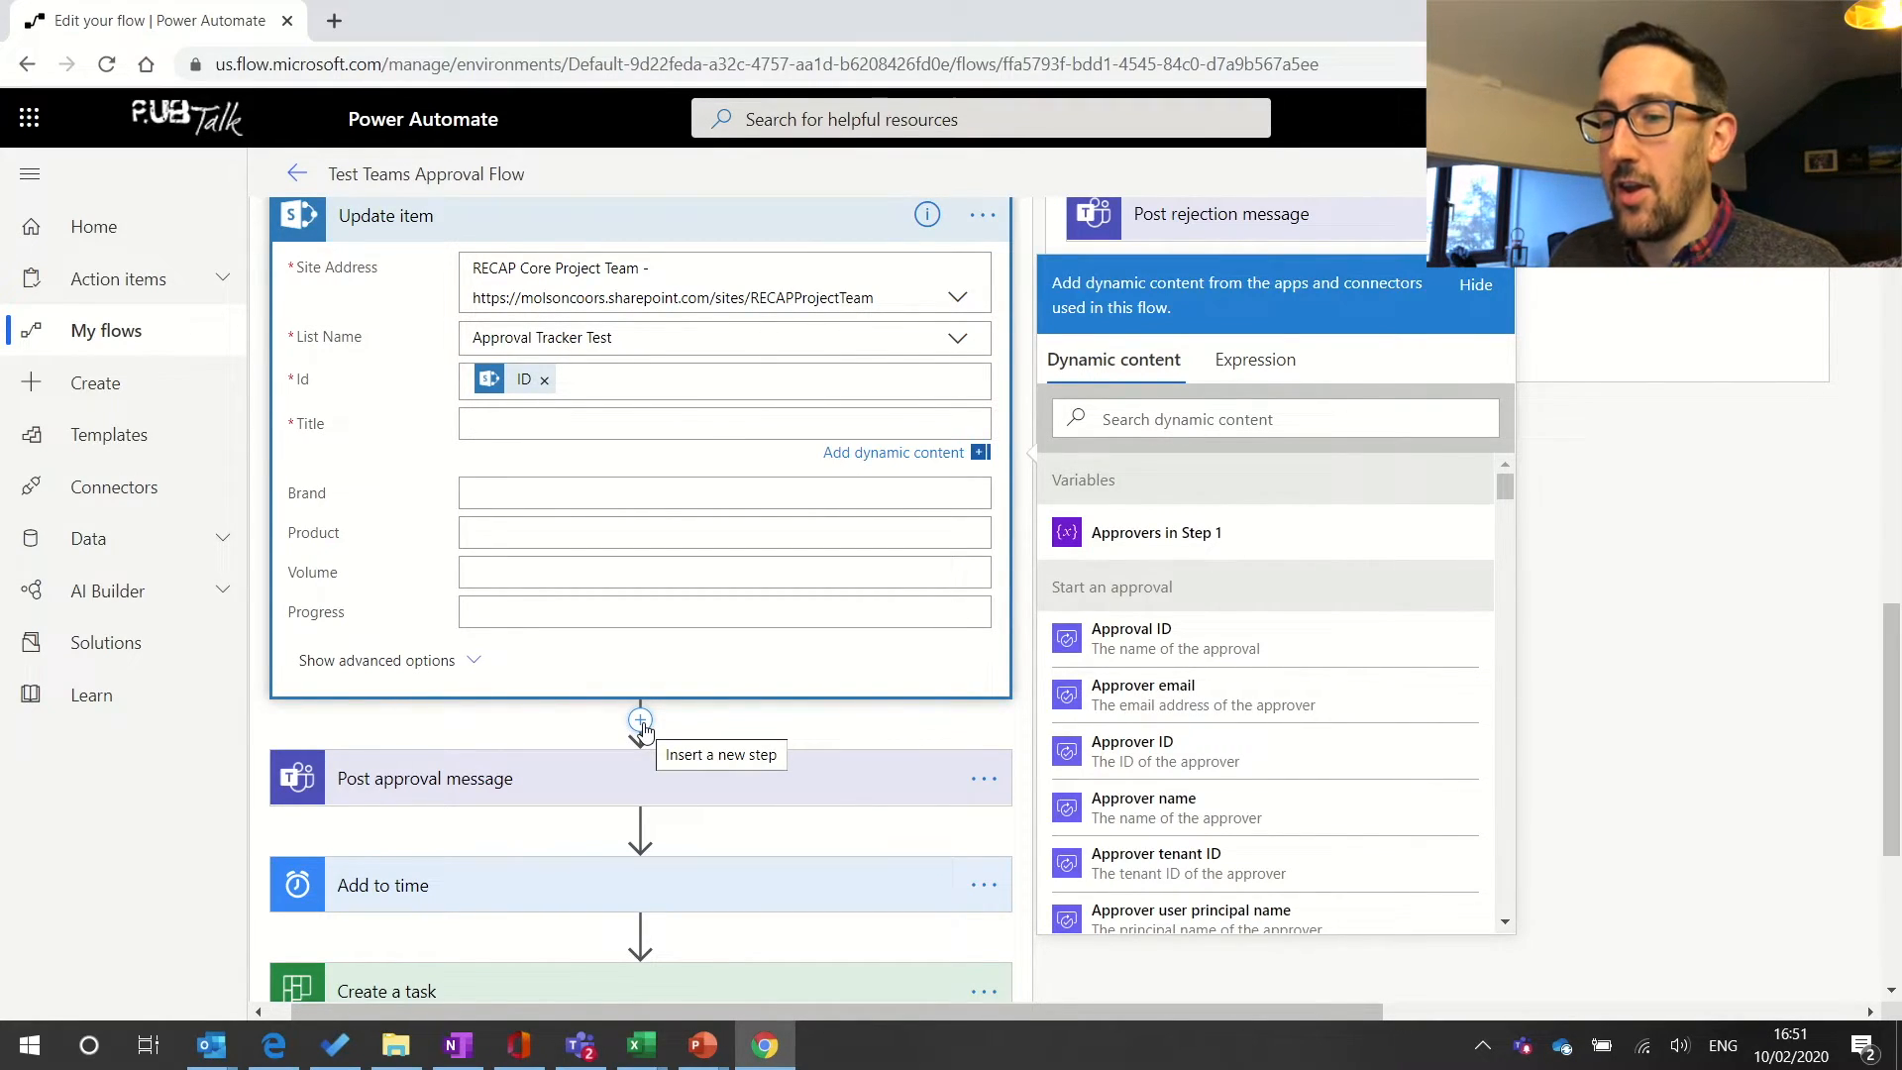
scroll(622, 487, "up", 3)
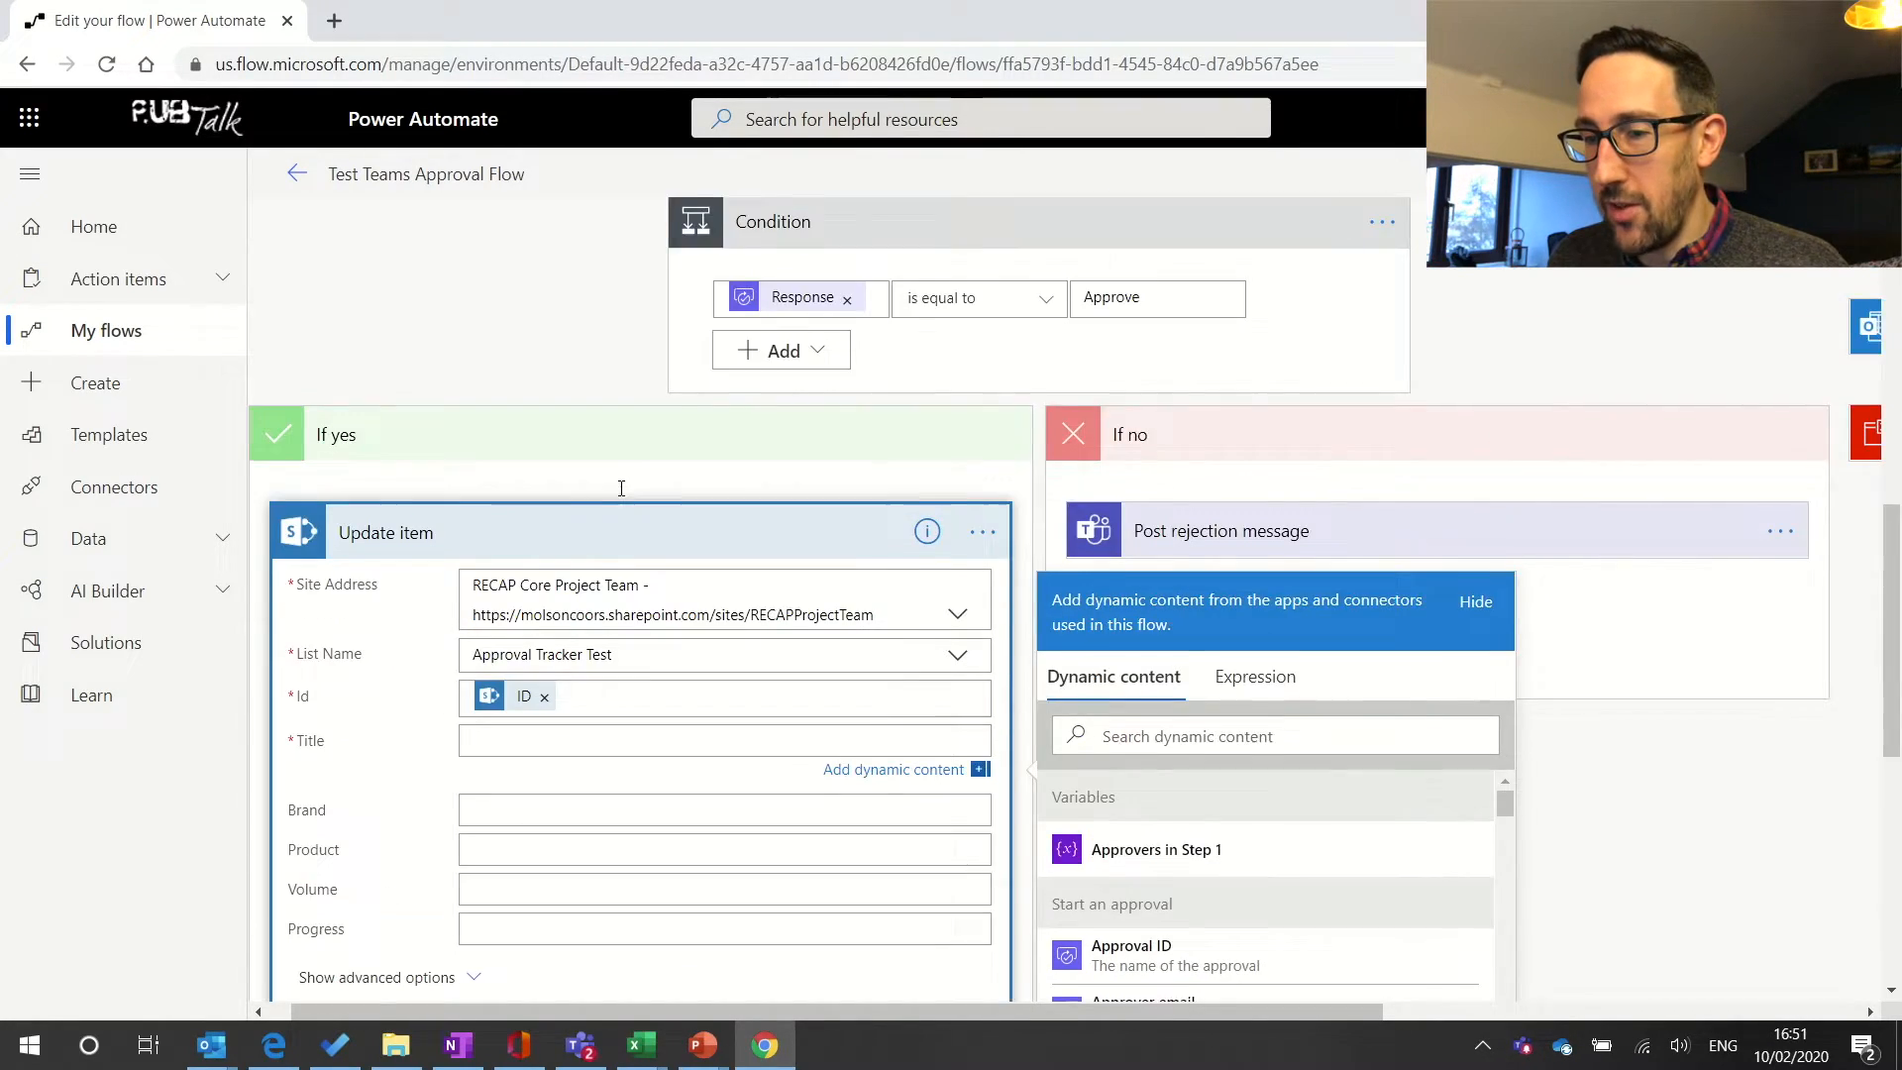
- Clear Update item's Id and insert SharePoint's Get item action between Update item and Post approval message
left_click(544, 699)
scroll(642, 764, "down", 3)
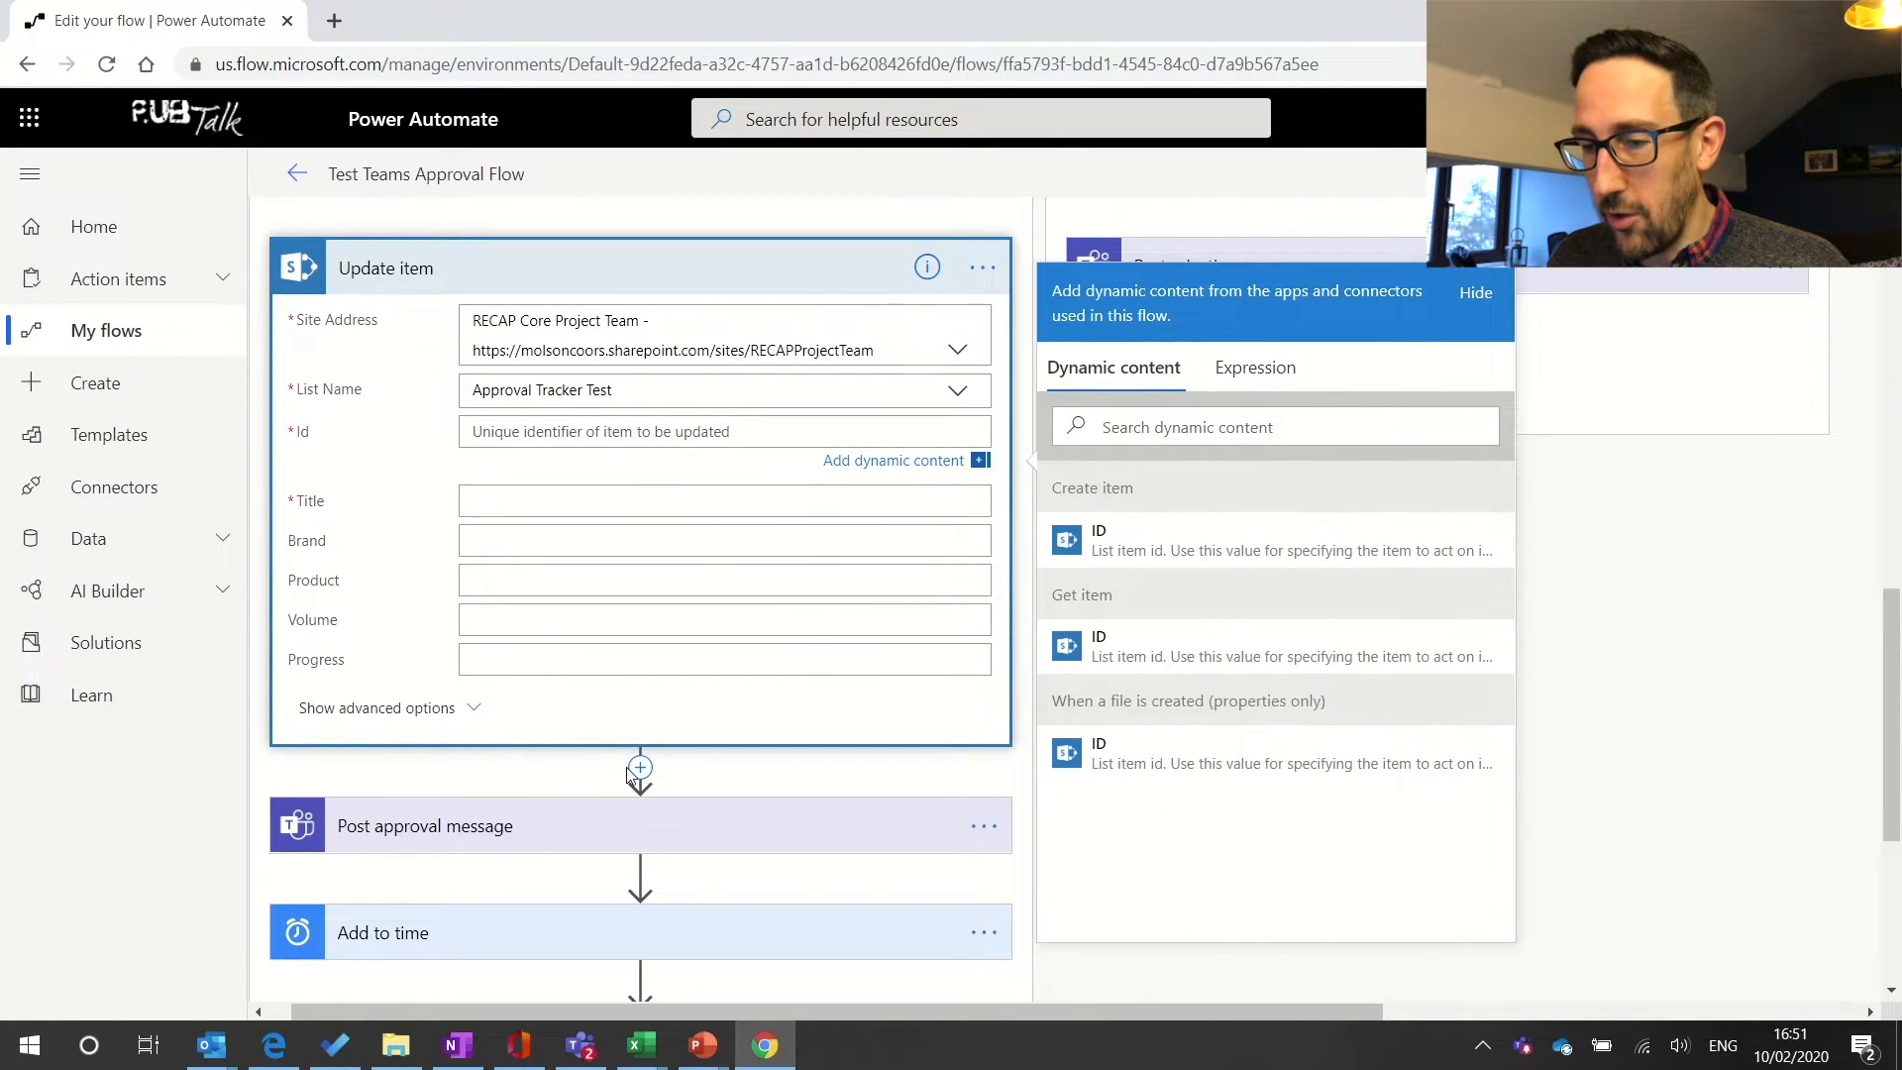
left_click(642, 770)
left_click(638, 799)
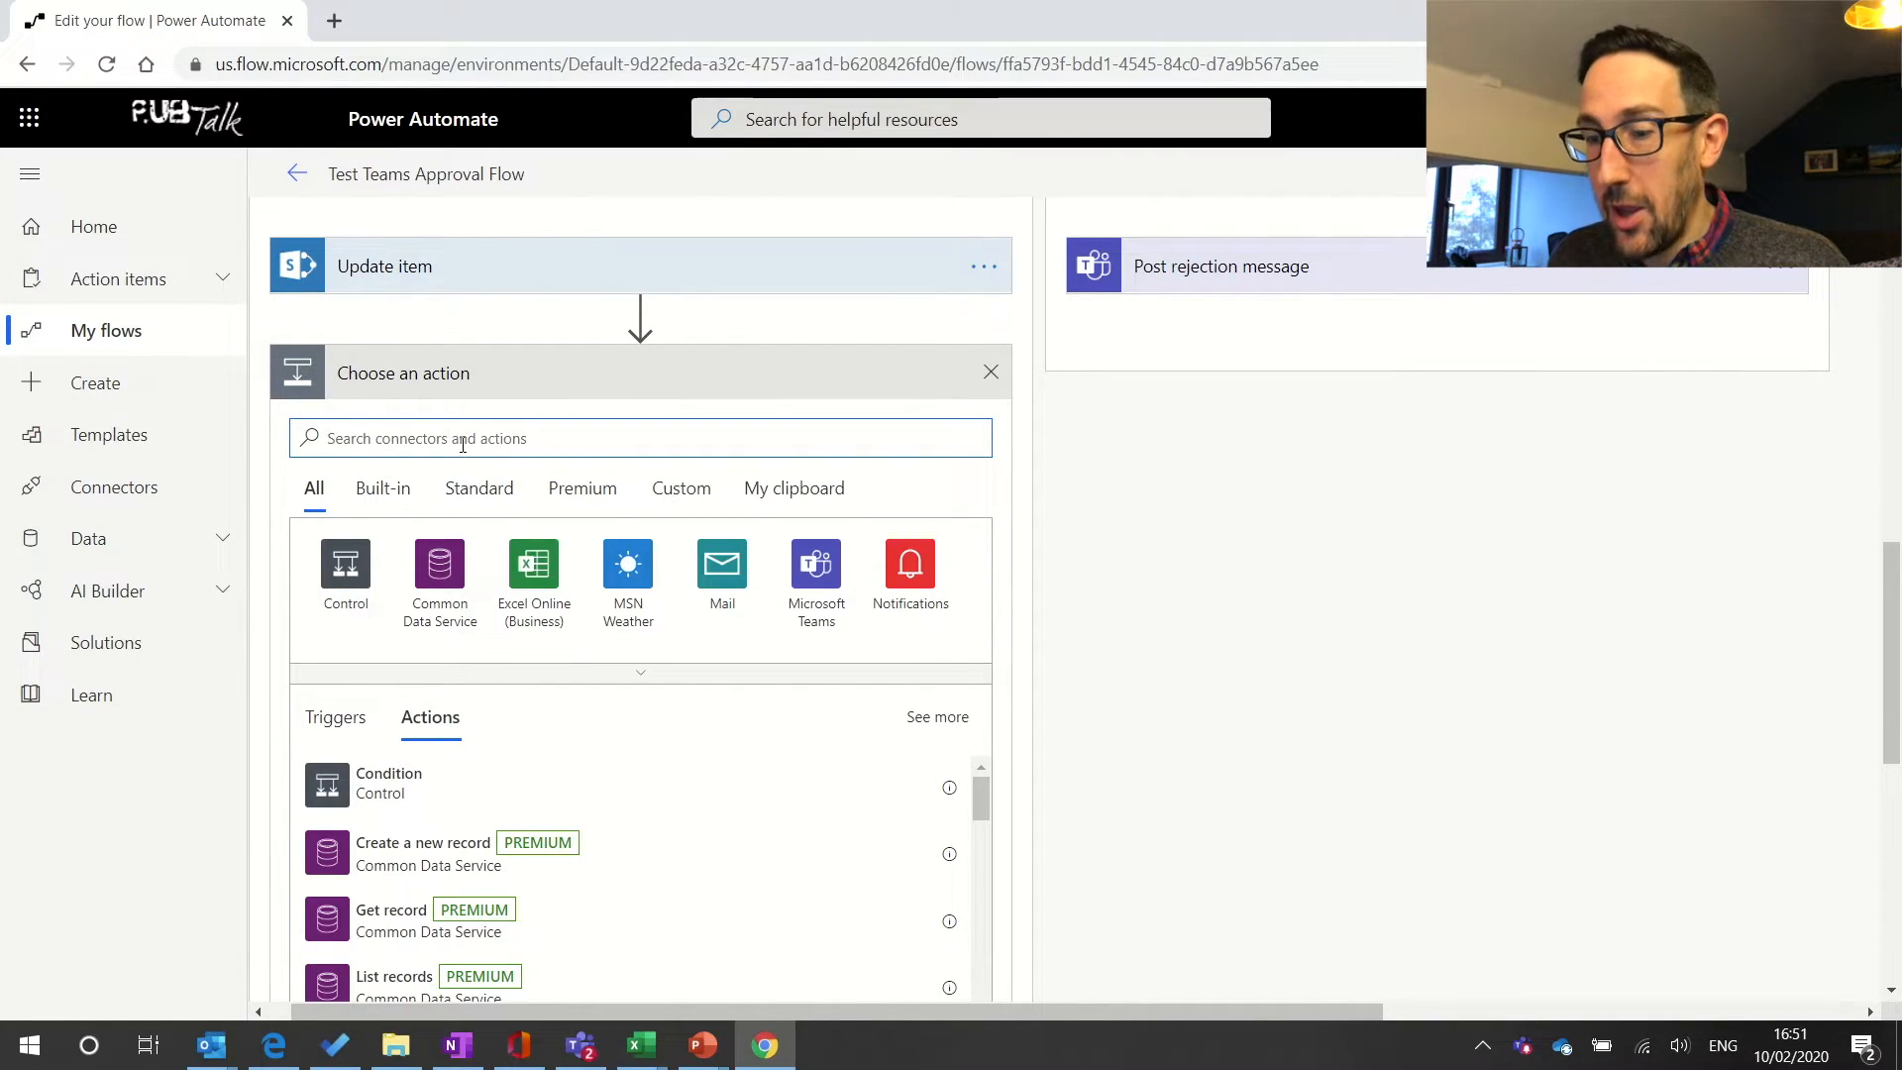
type("sharepoint")
left_click(346, 565)
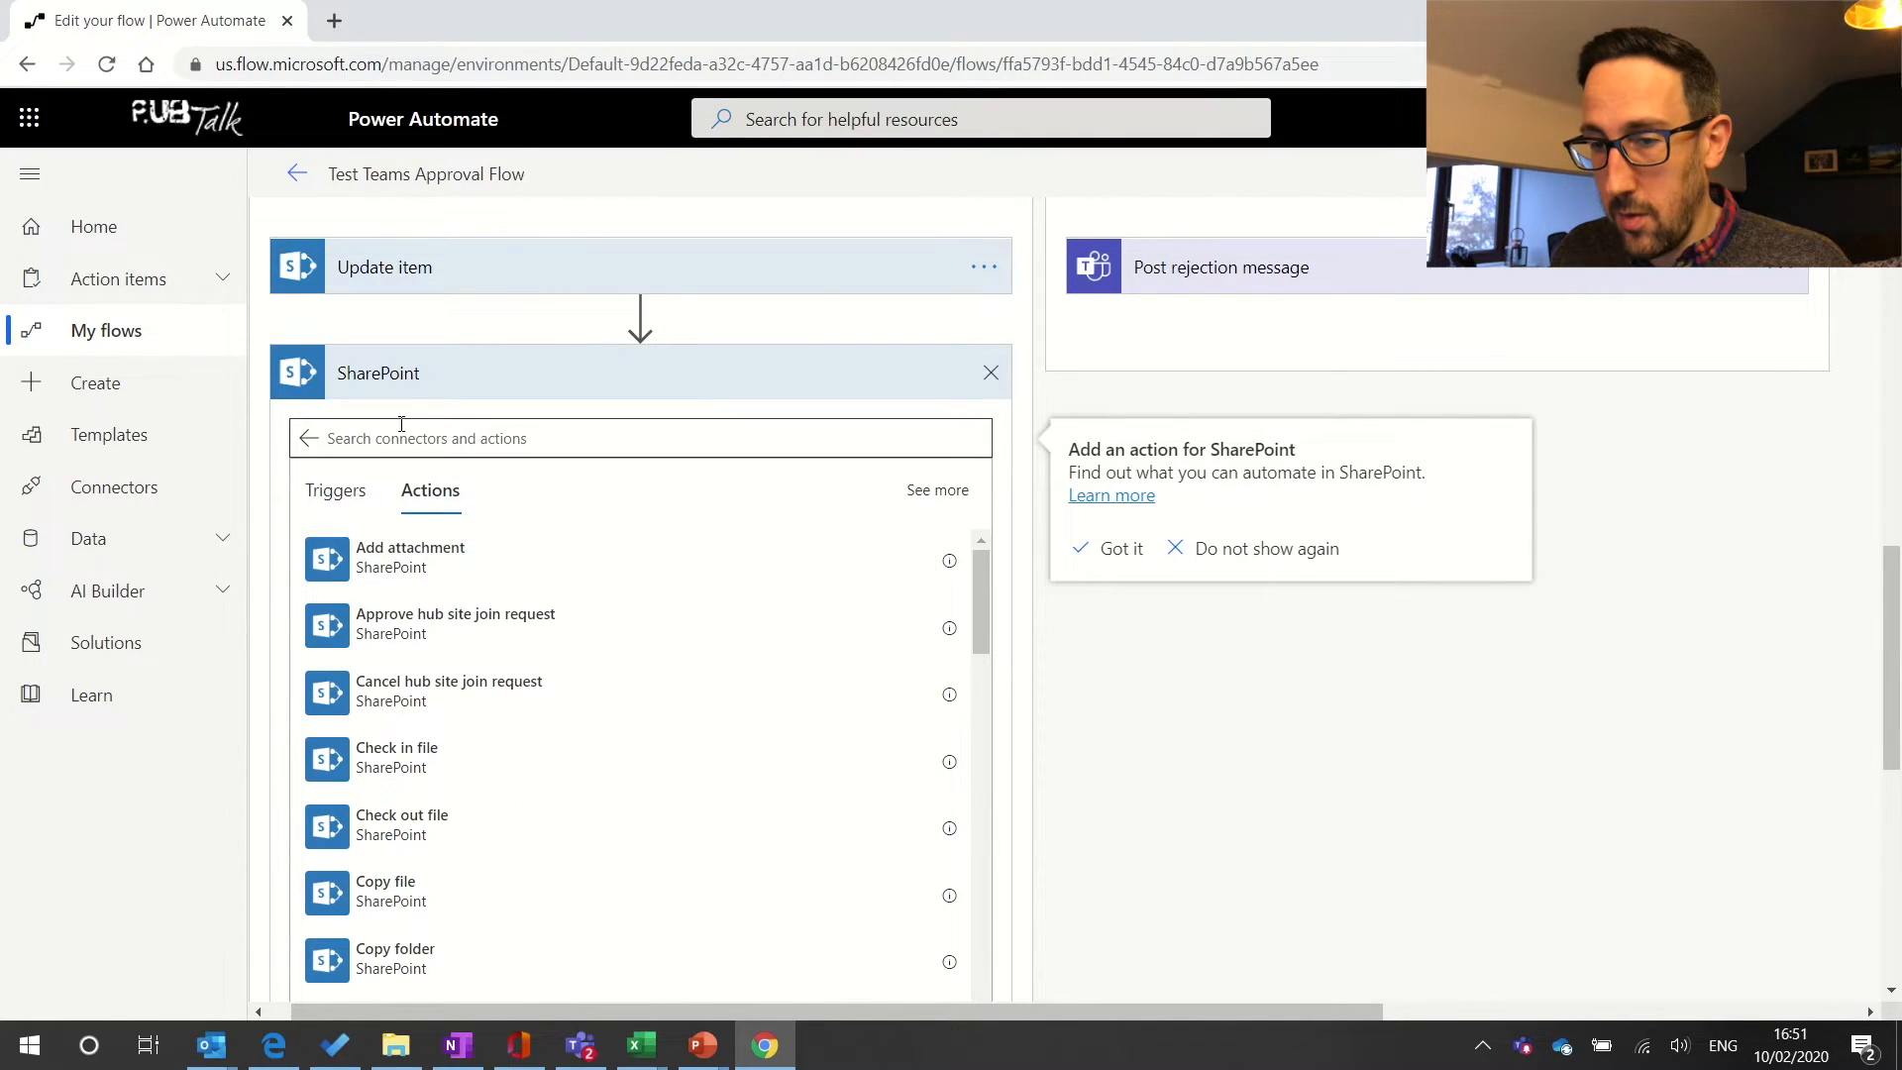
type("get")
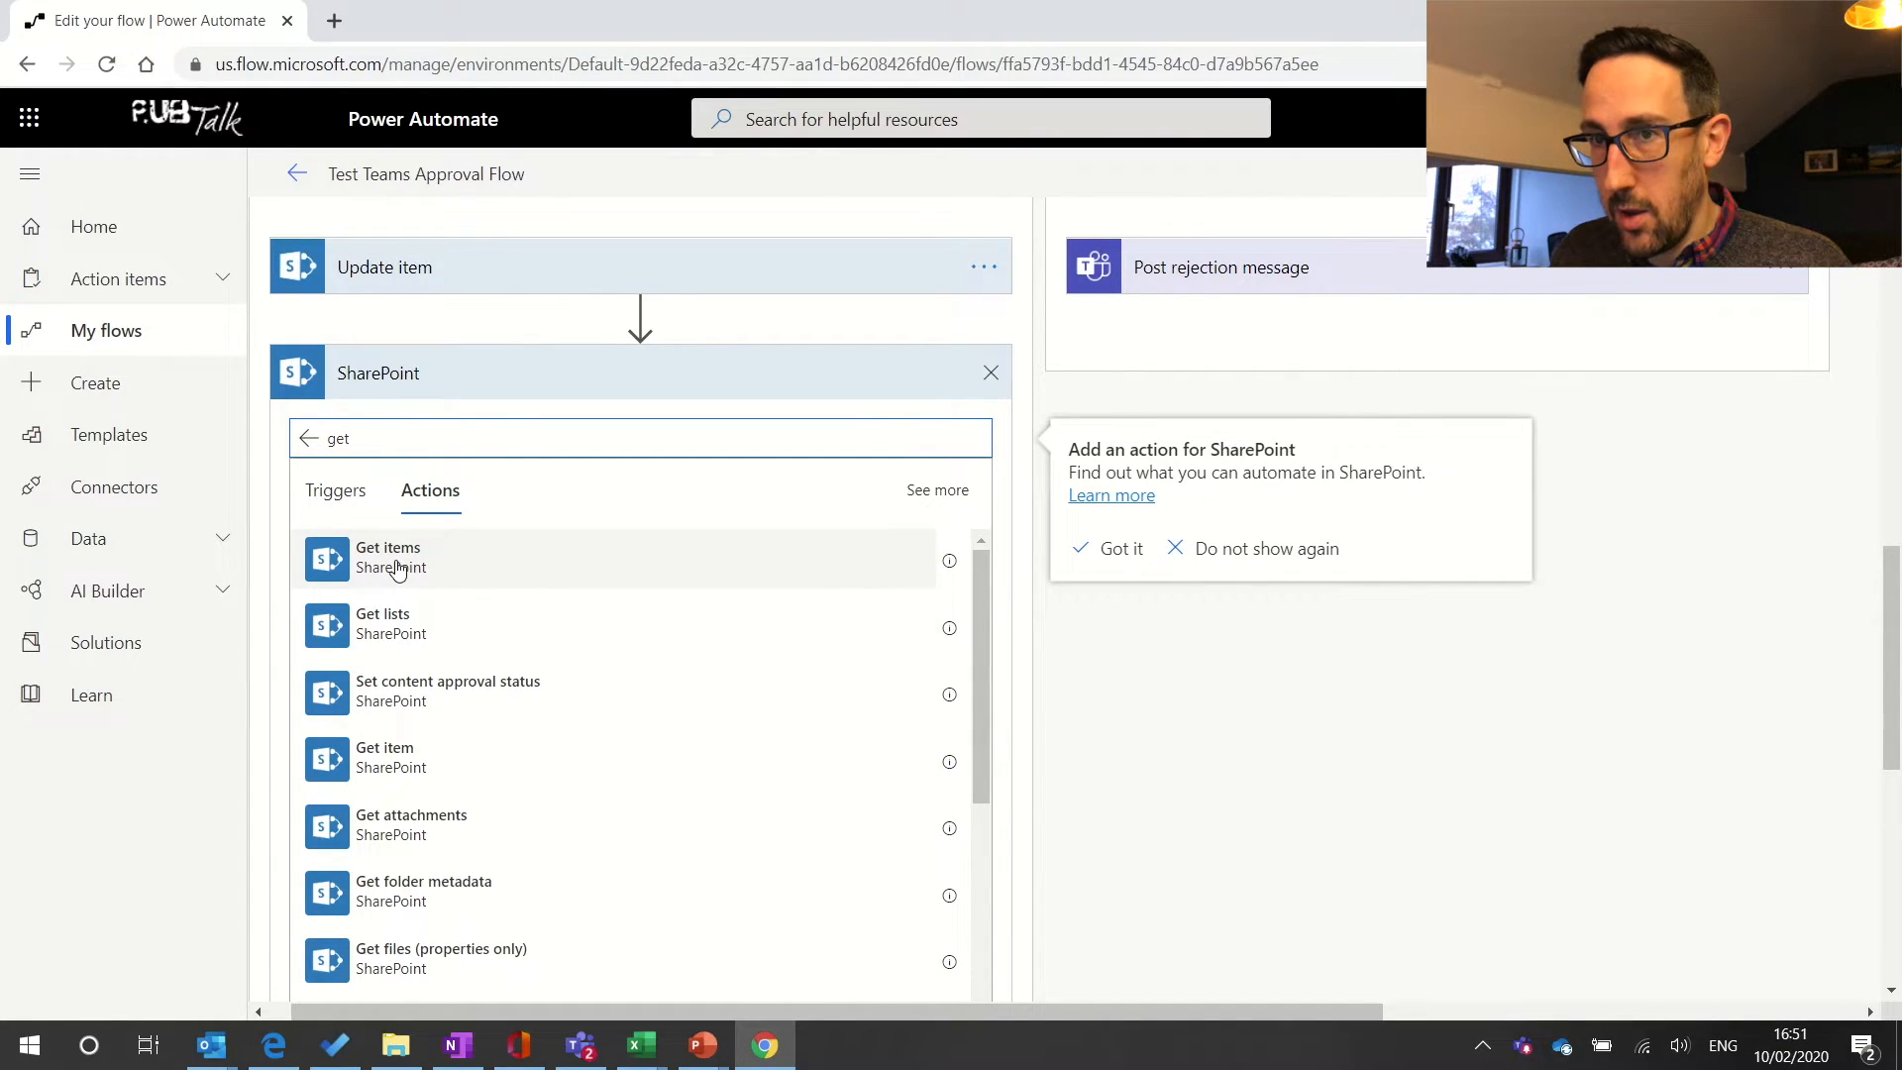
left_click(414, 764)
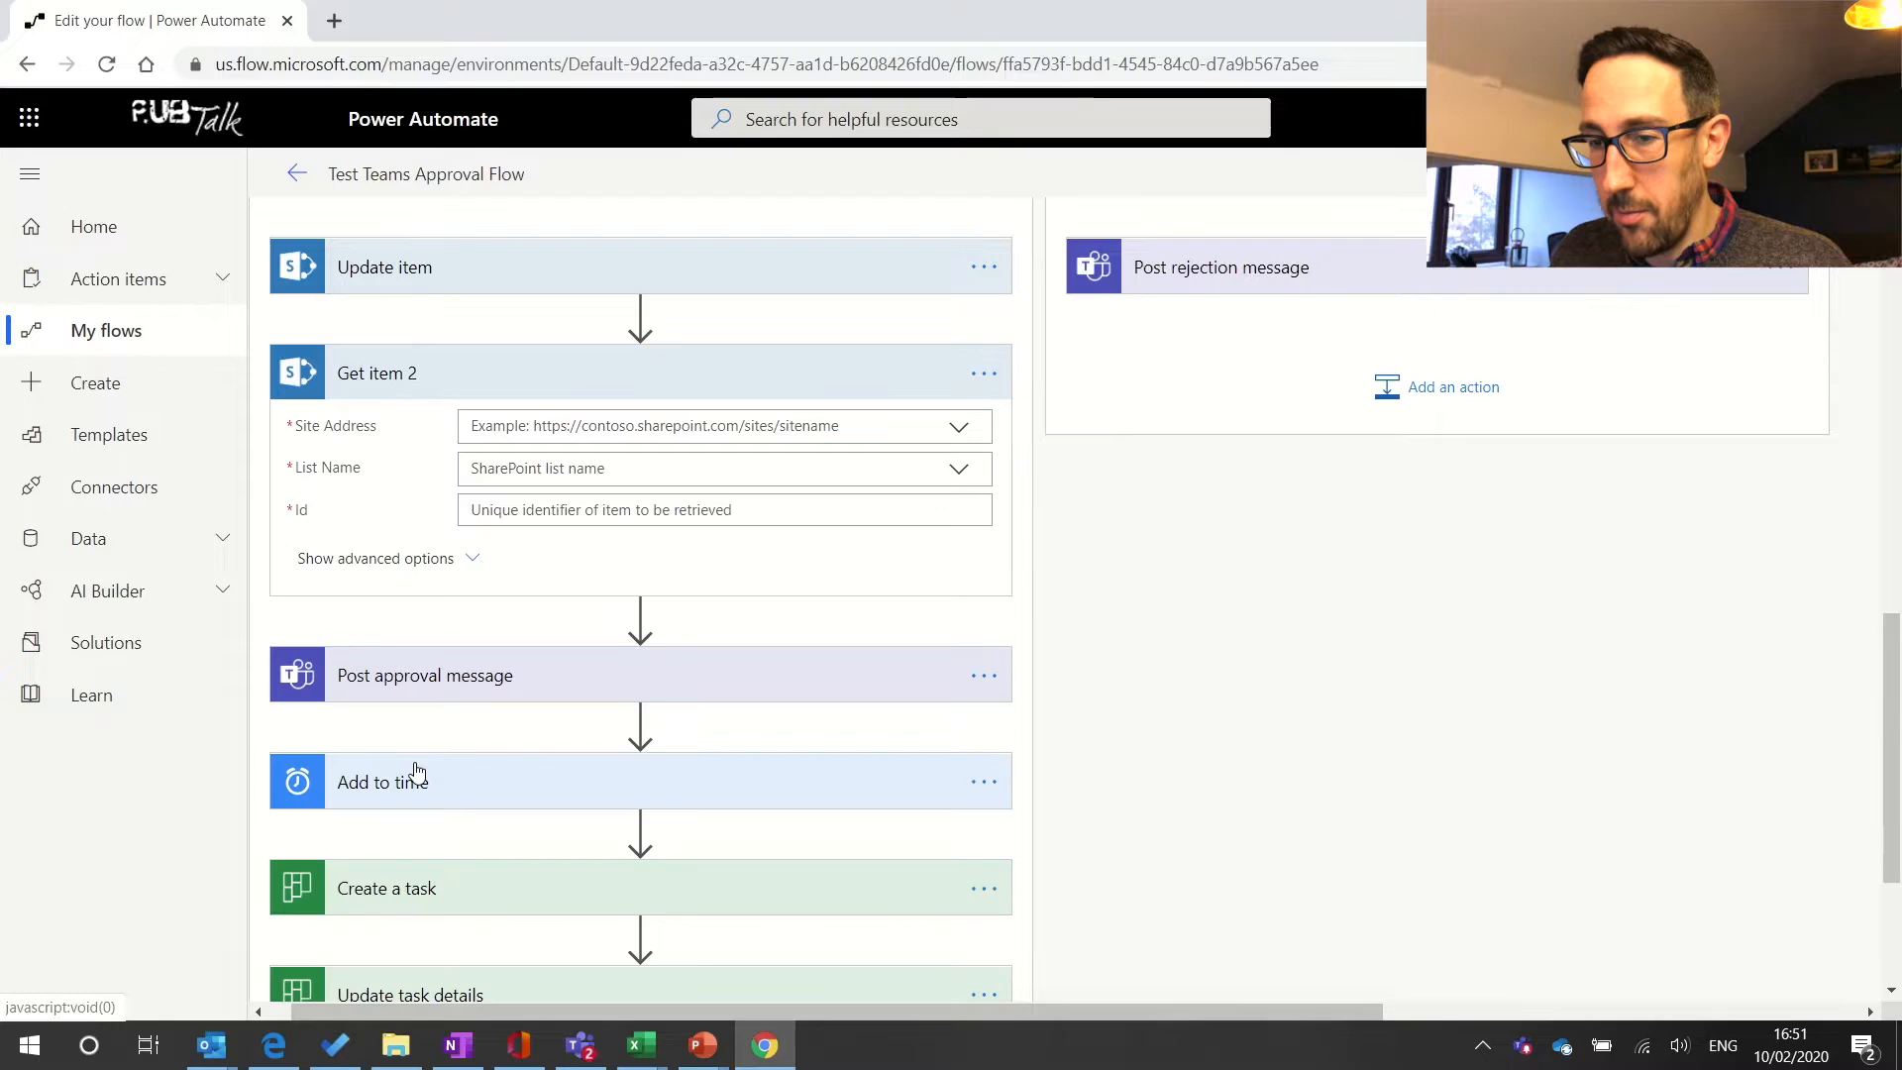
- Move Update item below the new Get item action, ahead of Post approval message
left_click(961, 427)
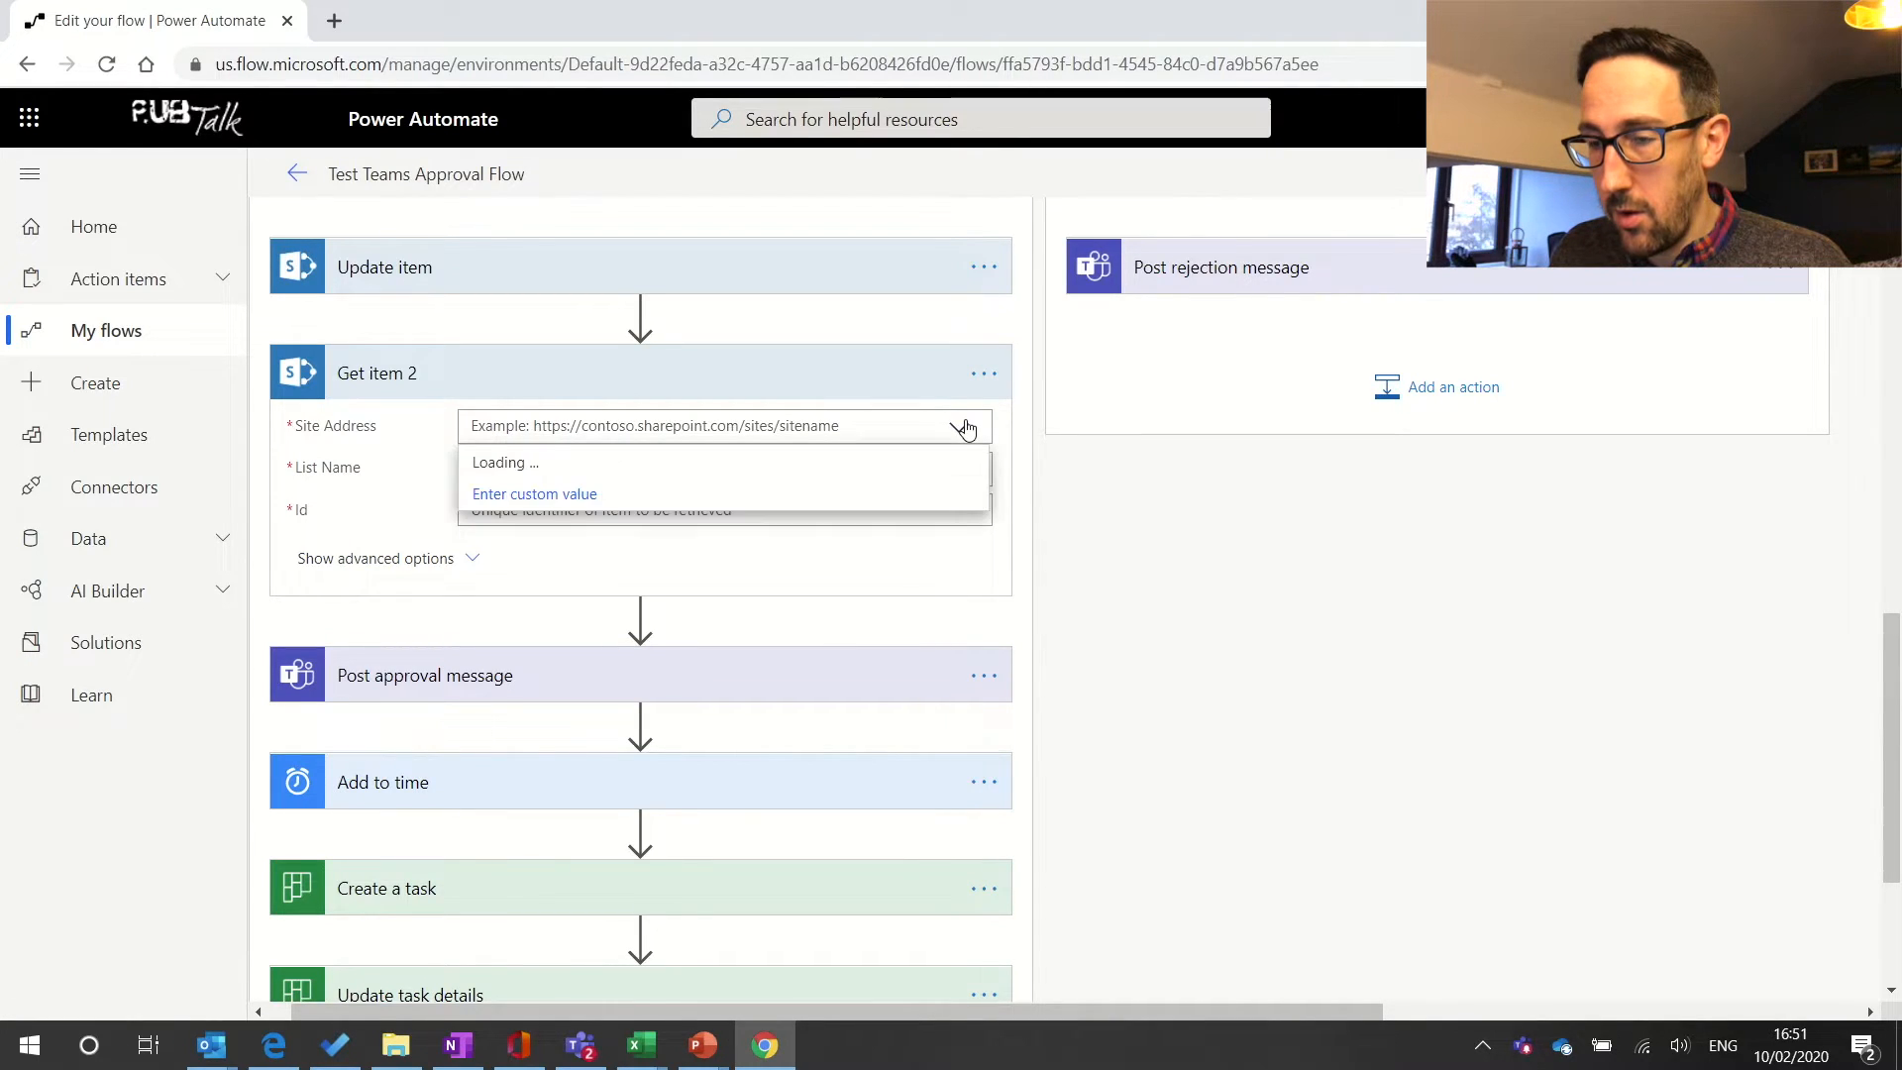
left_click(539, 263)
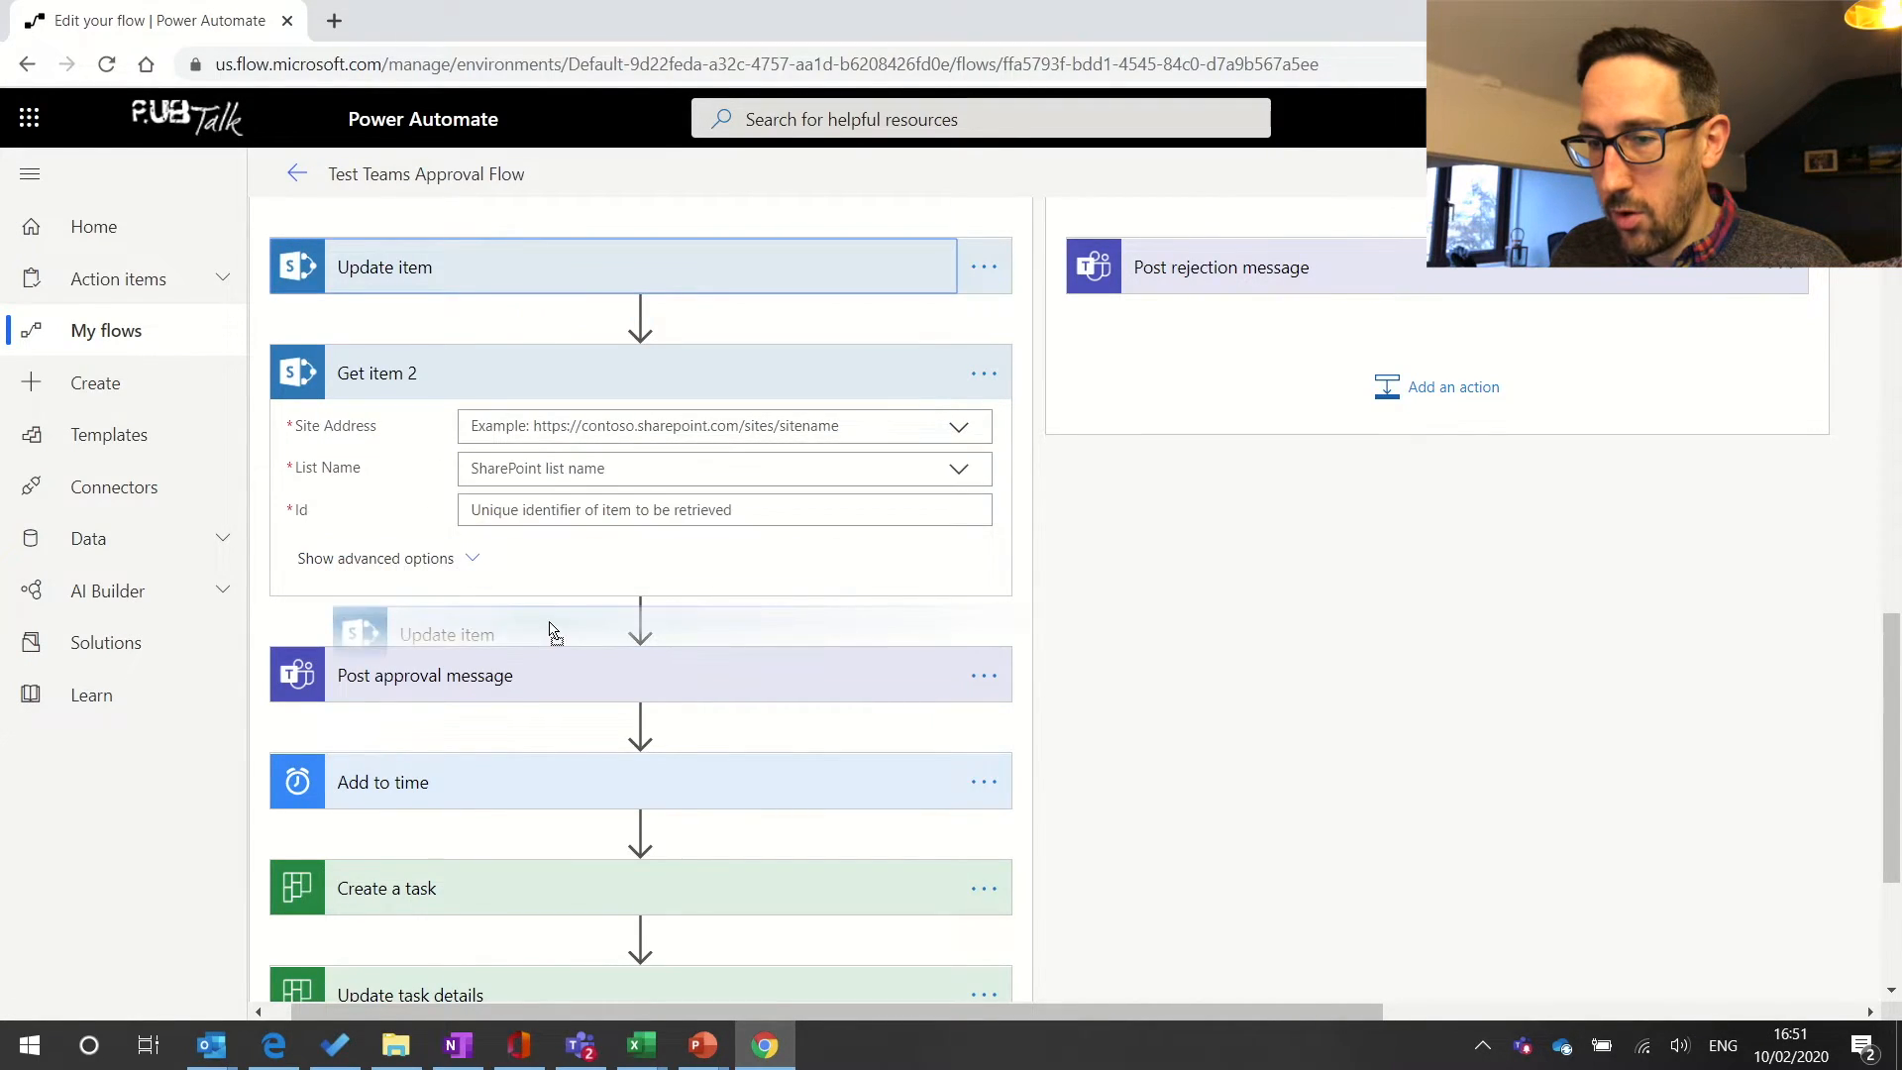
left_click_drag(551, 629, 552, 629)
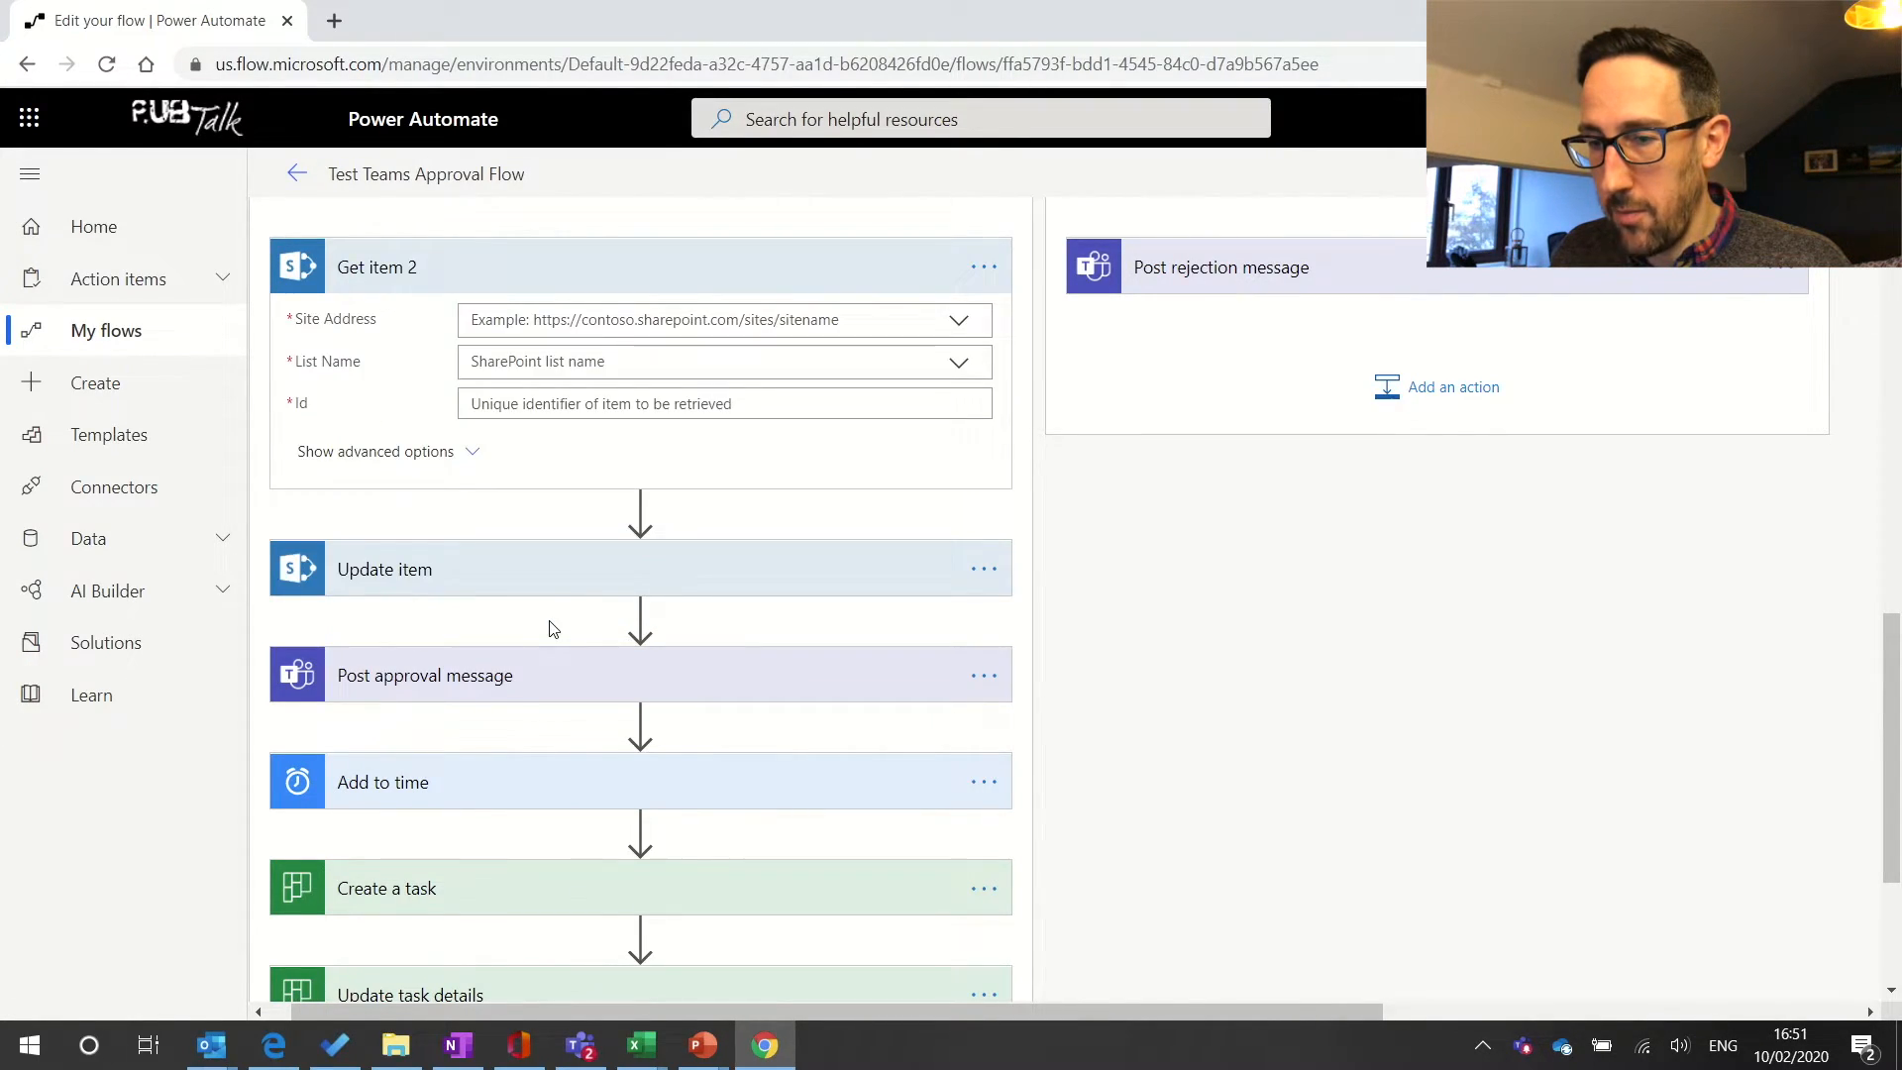
- Set the new Get item action's Site Address to RECAP Core Project Team and its List Name to Approval Tracker Test
left_click(959, 321)
scroll(986, 594, "down", 2)
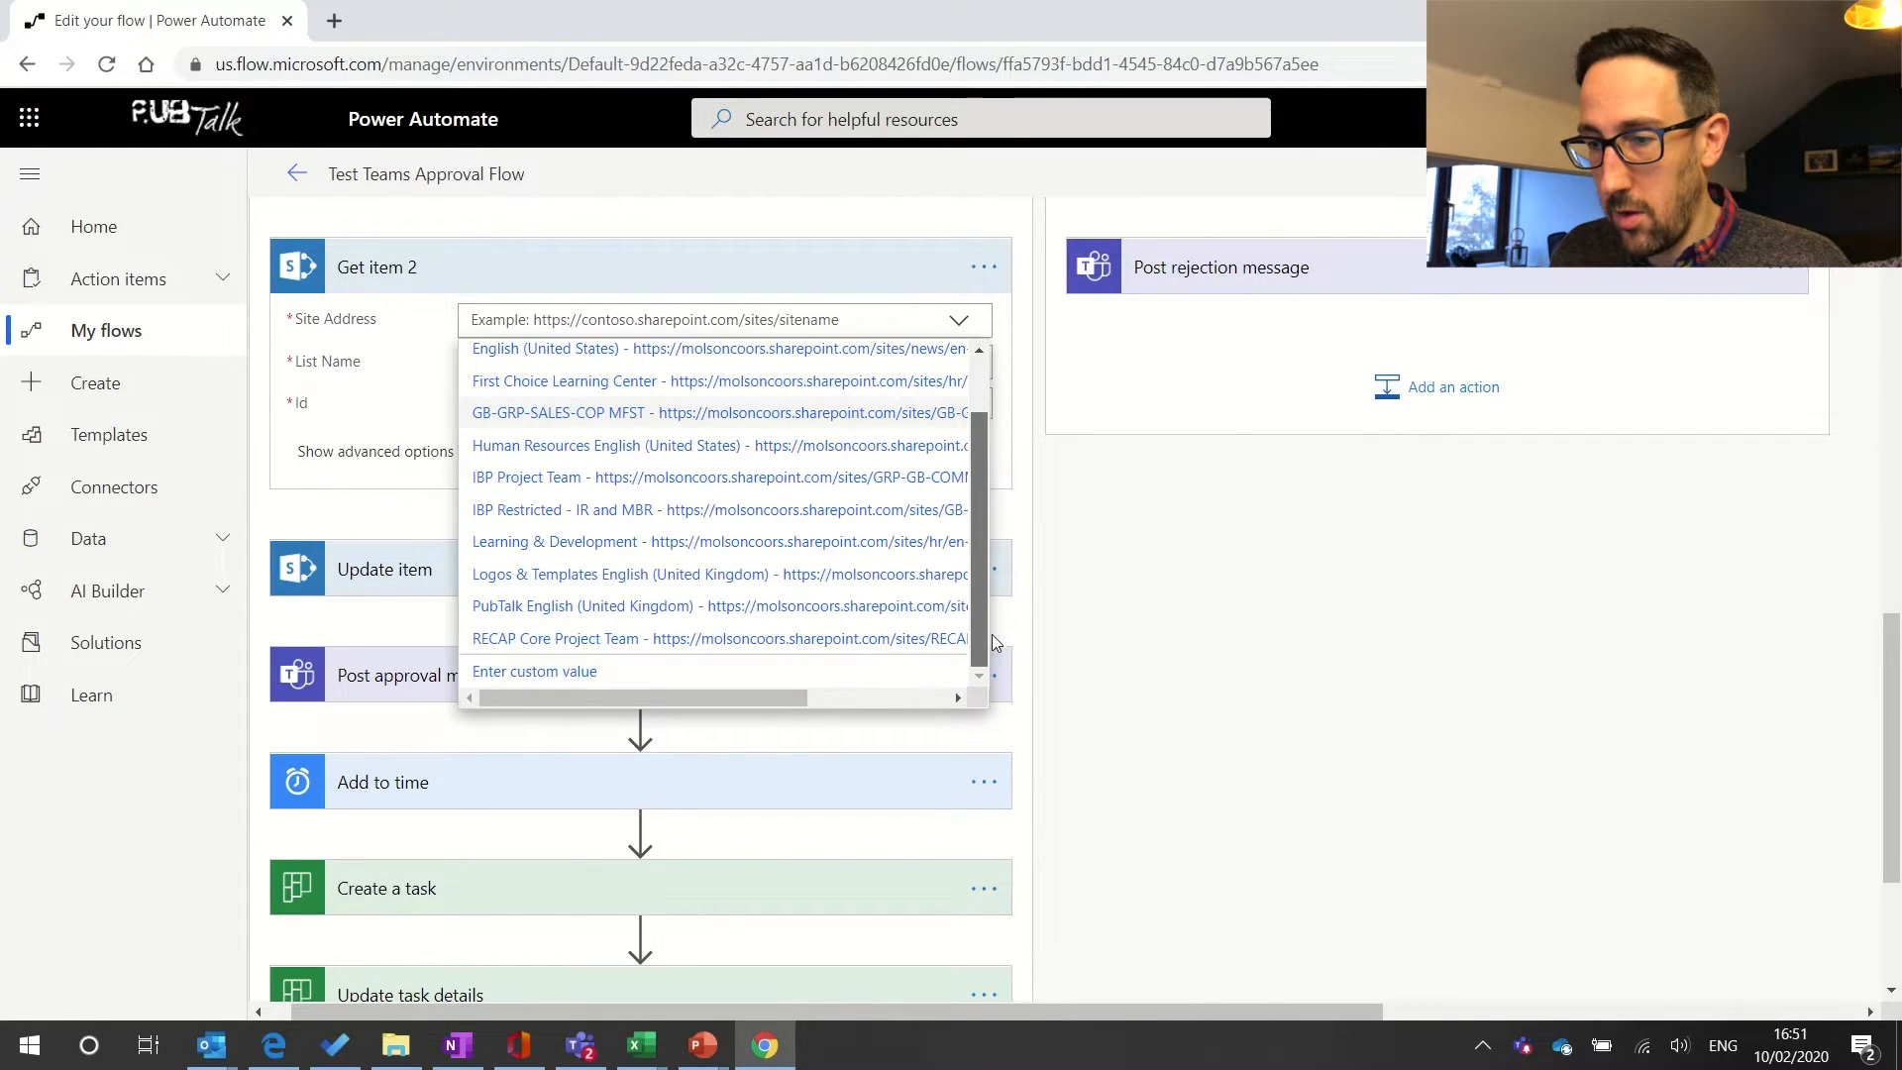
left_click(639, 639)
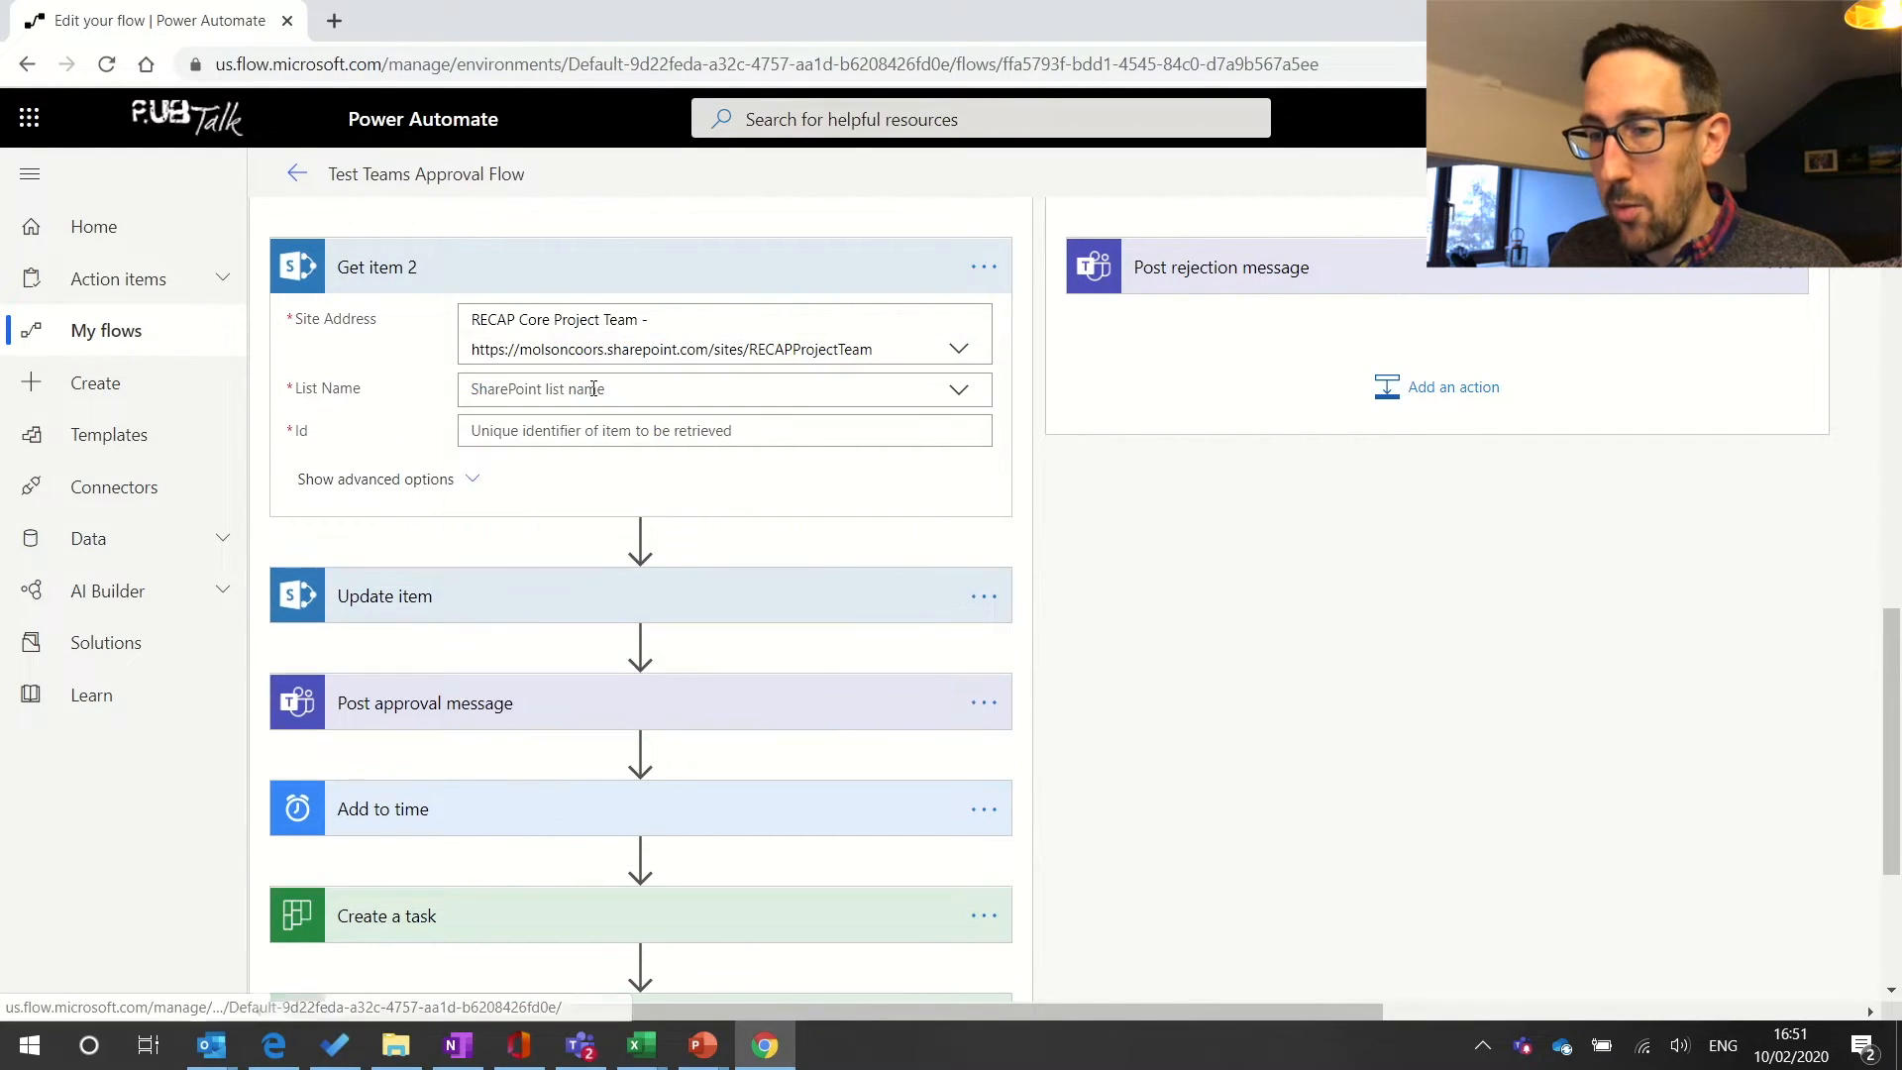
left_click(639, 391)
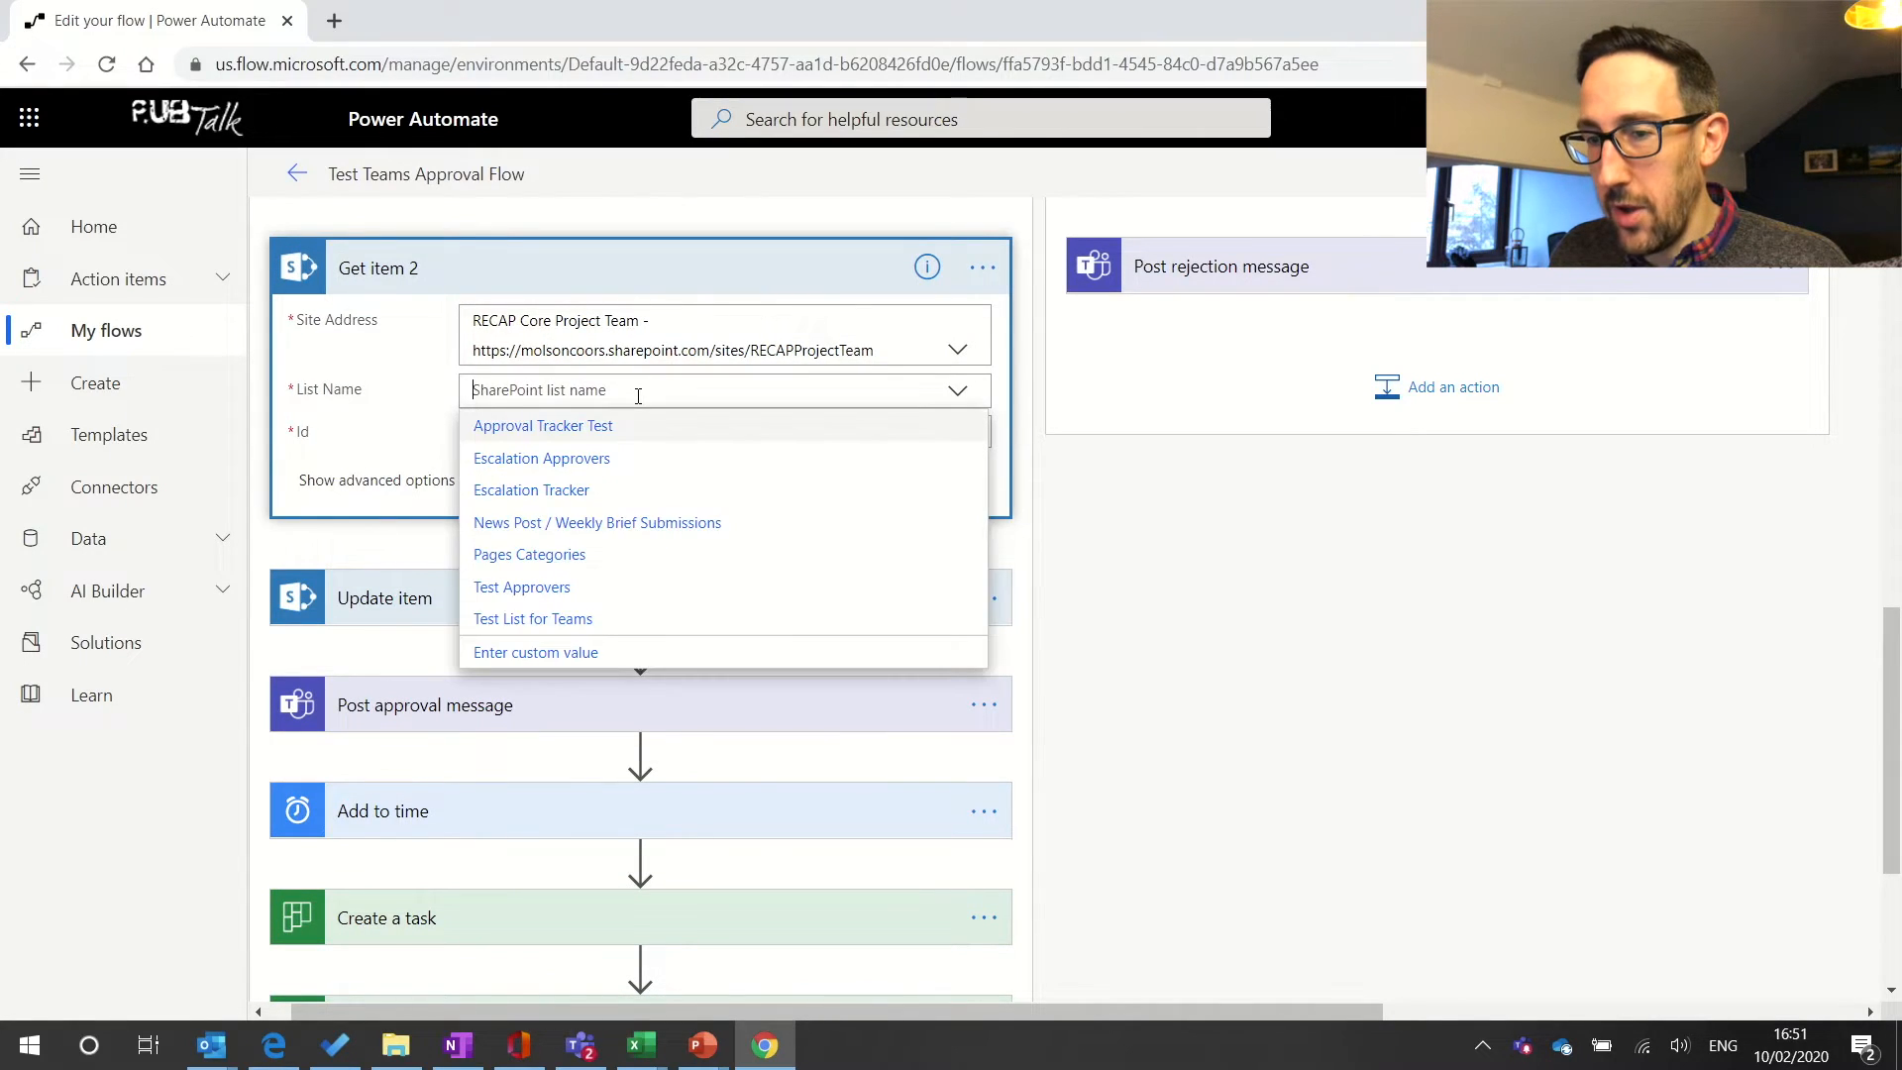
left_click(554, 436)
left_click(567, 433)
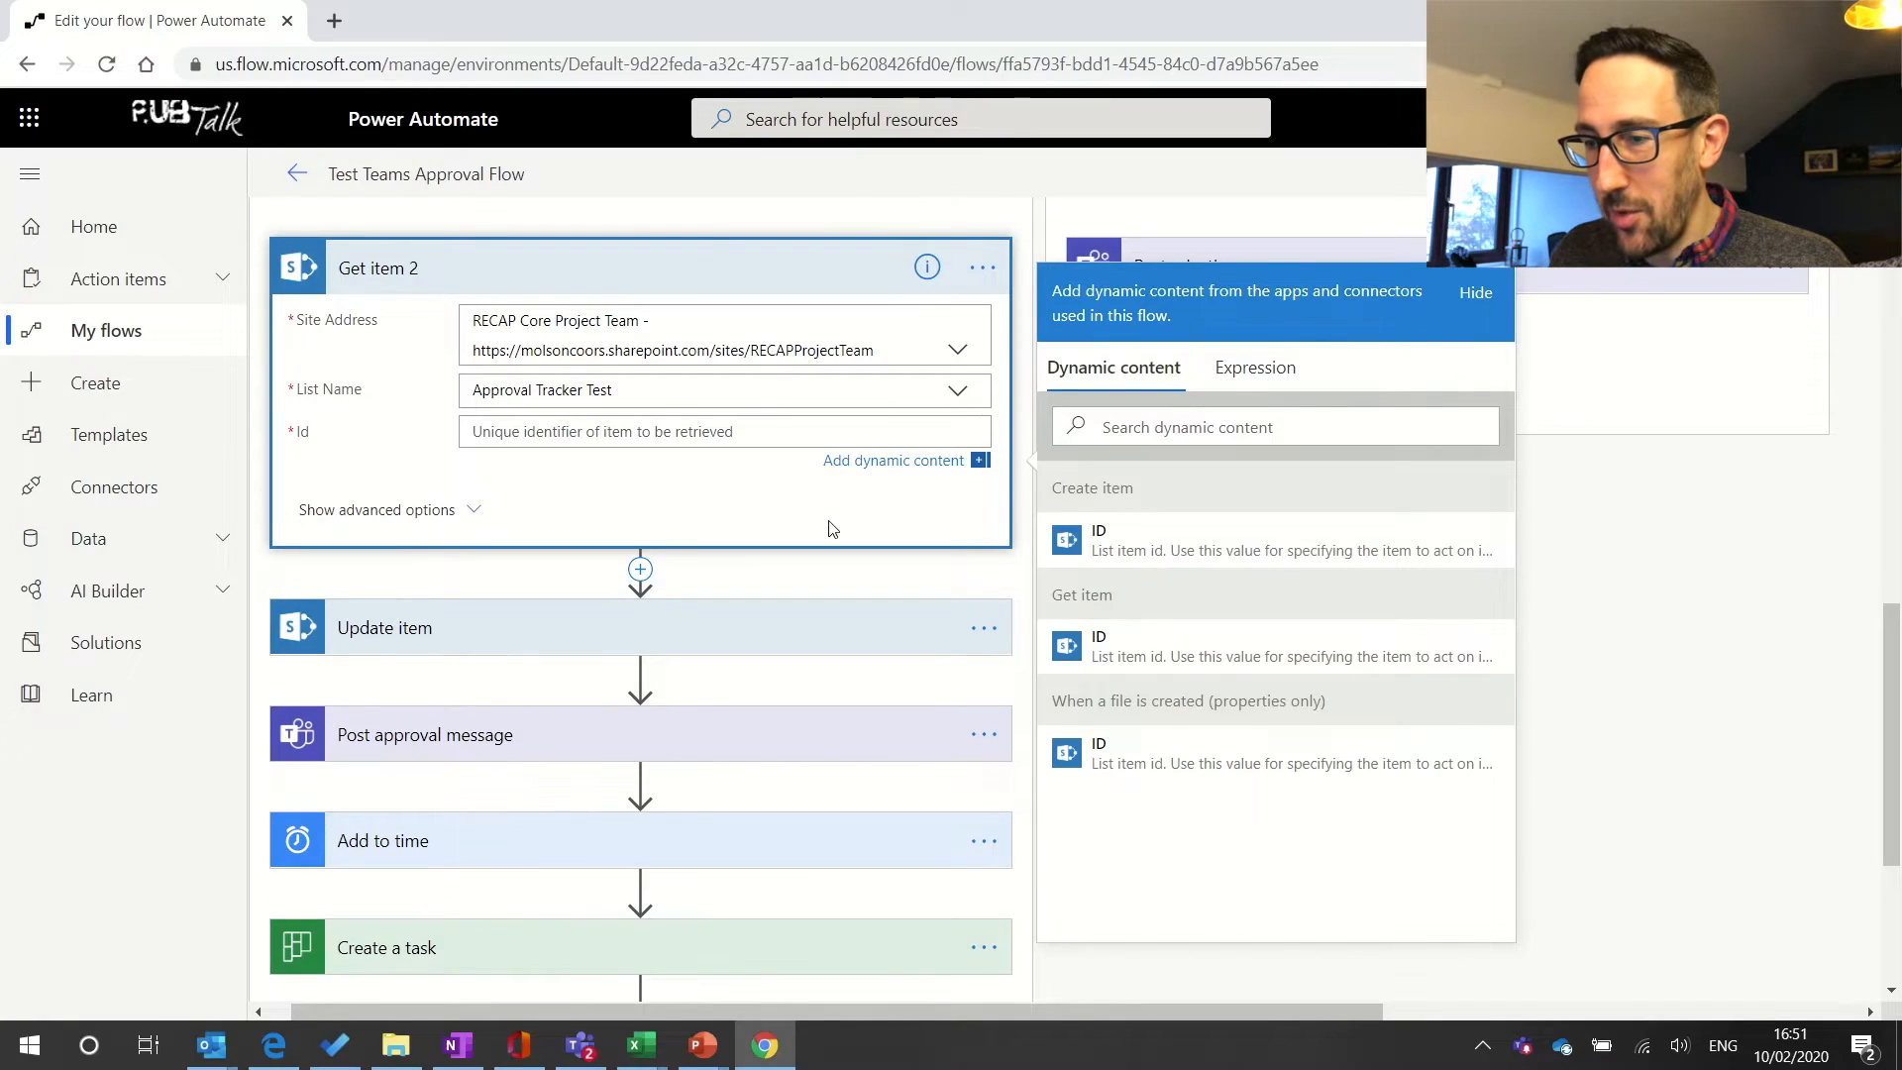
- Expand Update item and examine its fields alongside those of the Get item action in the If yes branch
scroll(830, 526, "up", 1)
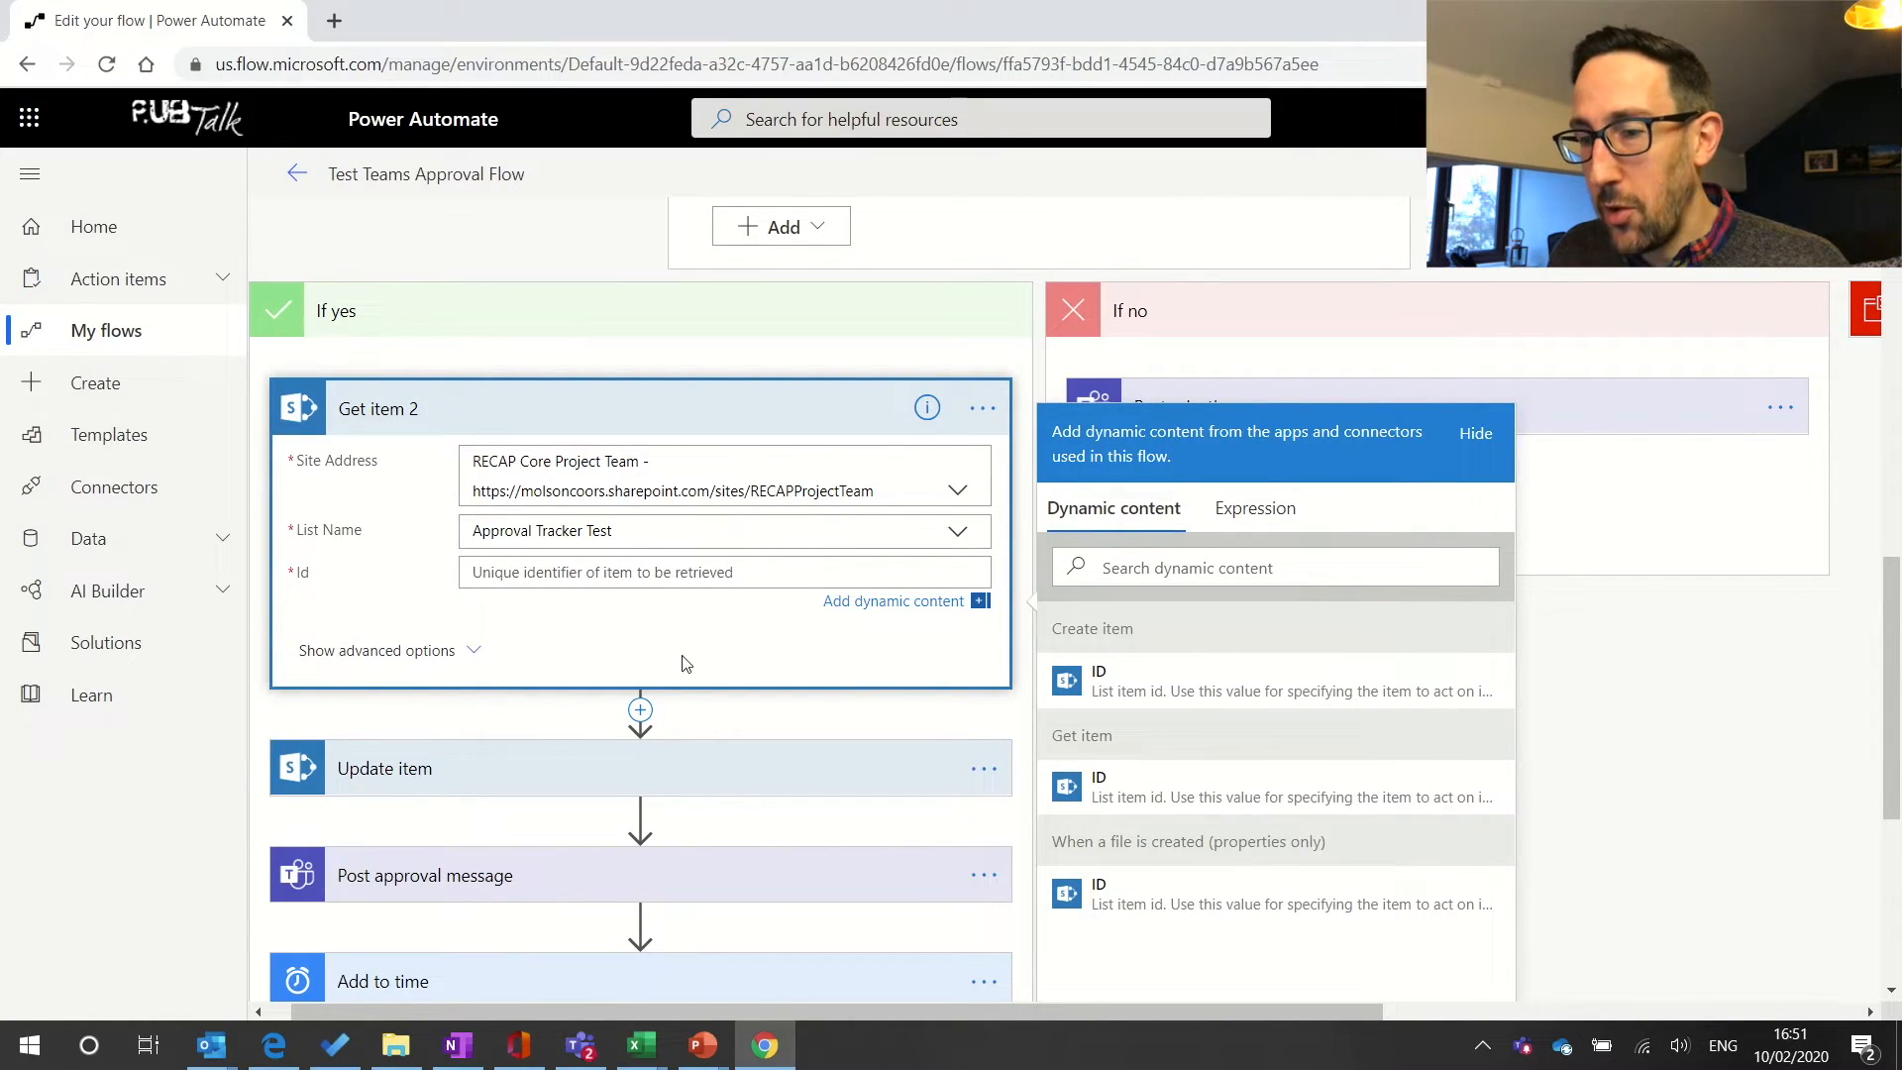
left_click(579, 769)
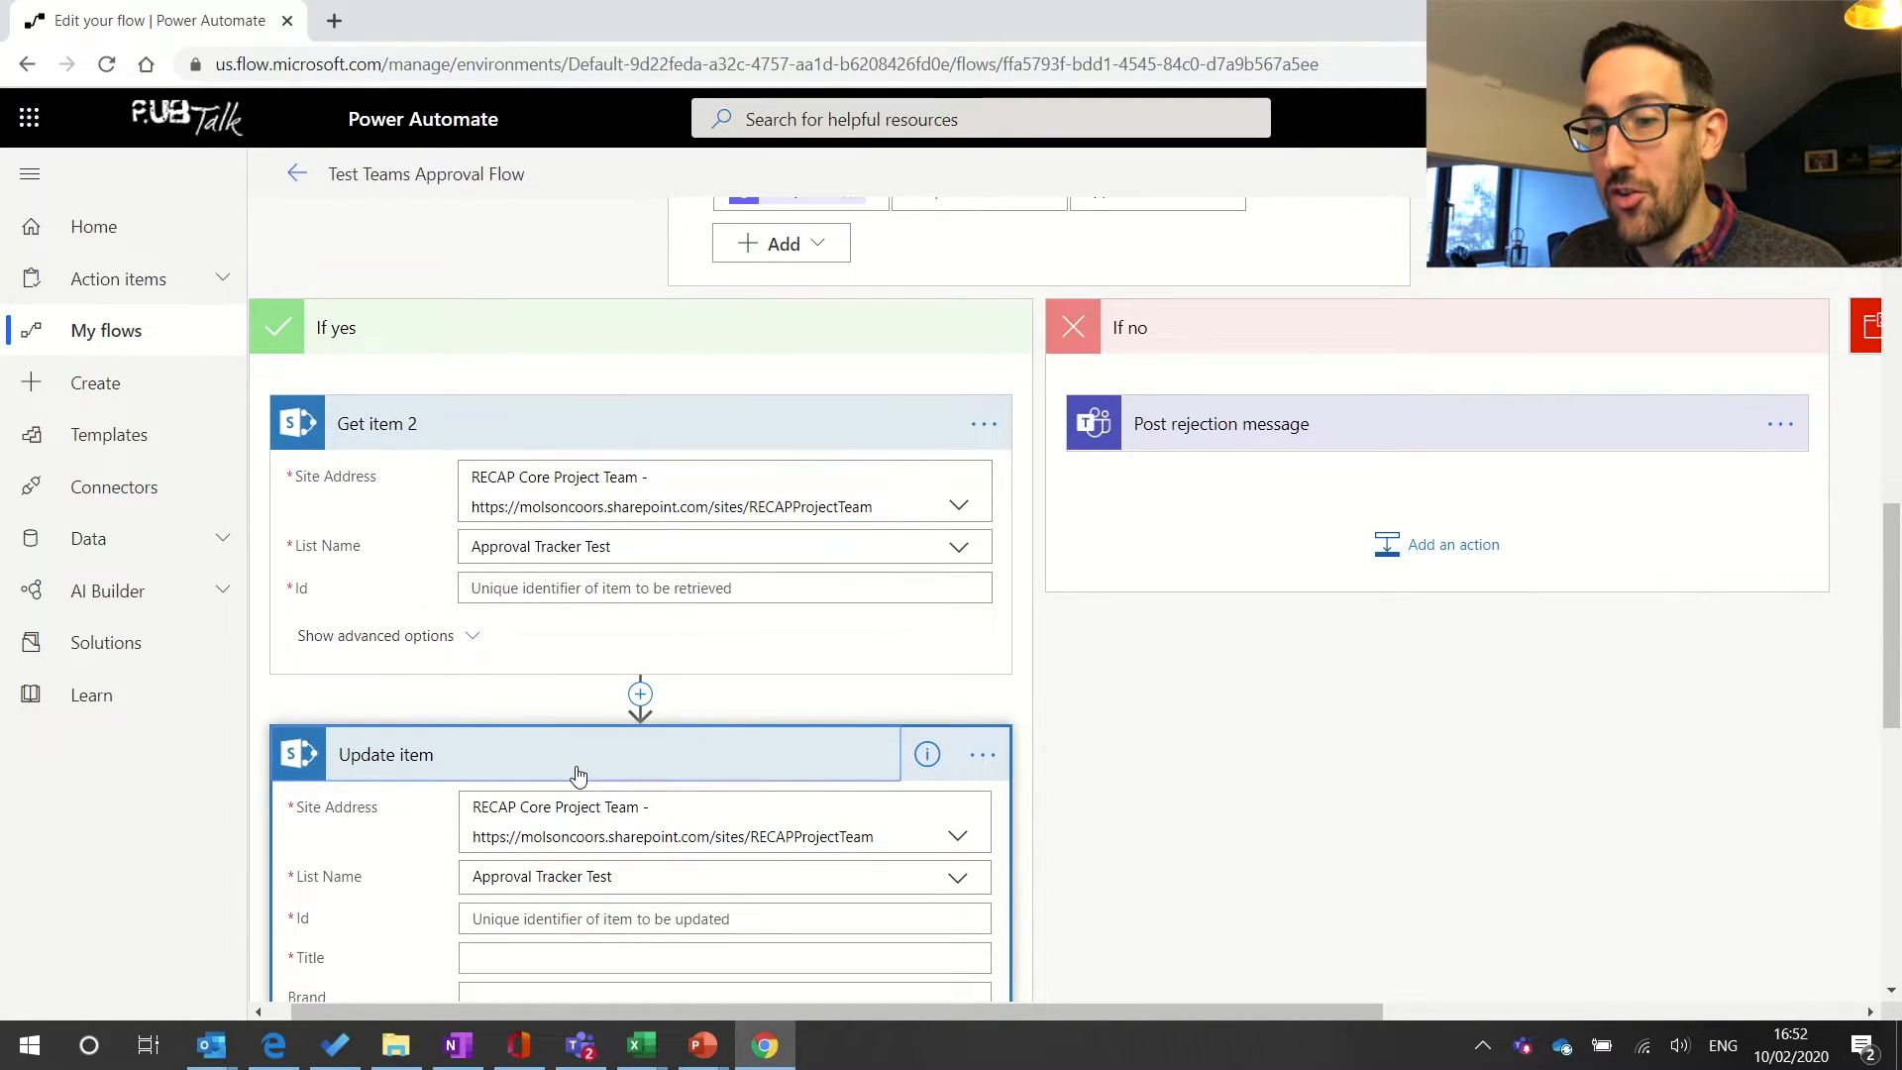
scroll(552, 588, "down", 2)
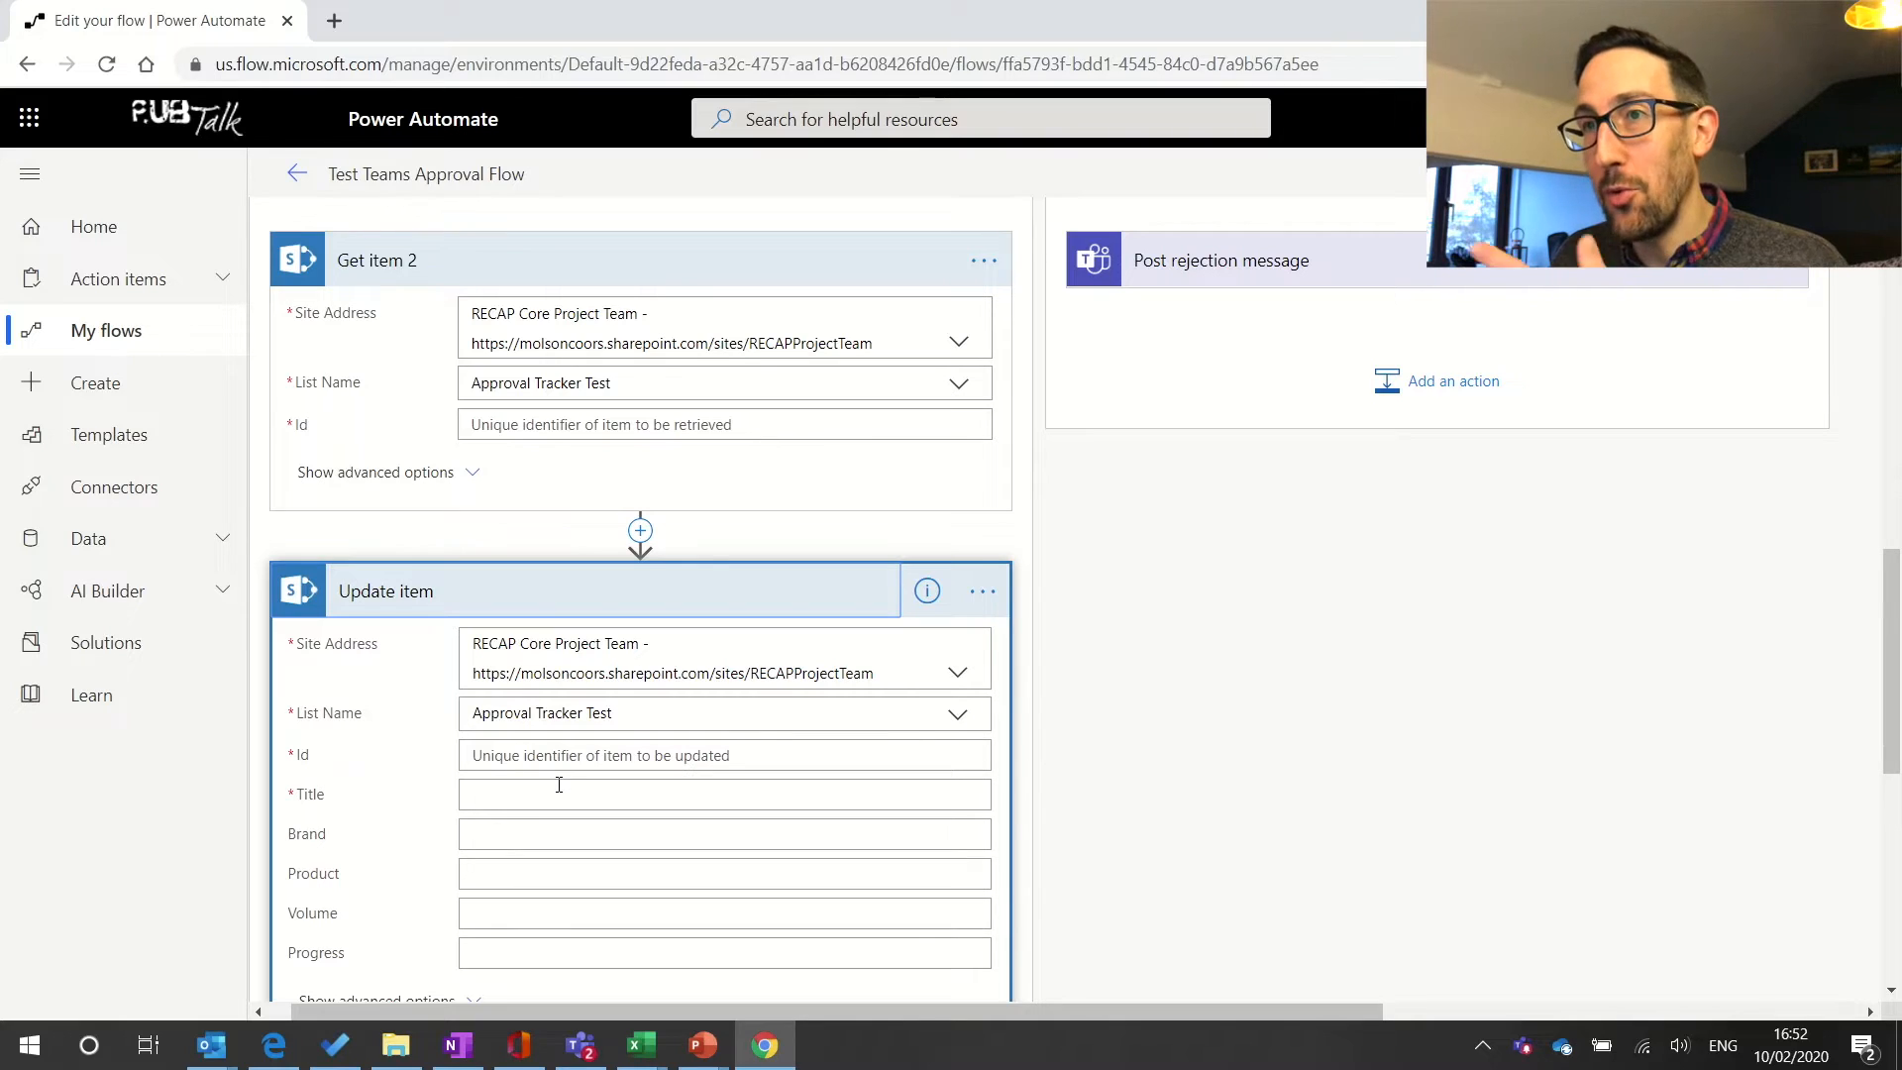
scroll(559, 788, "down", 2)
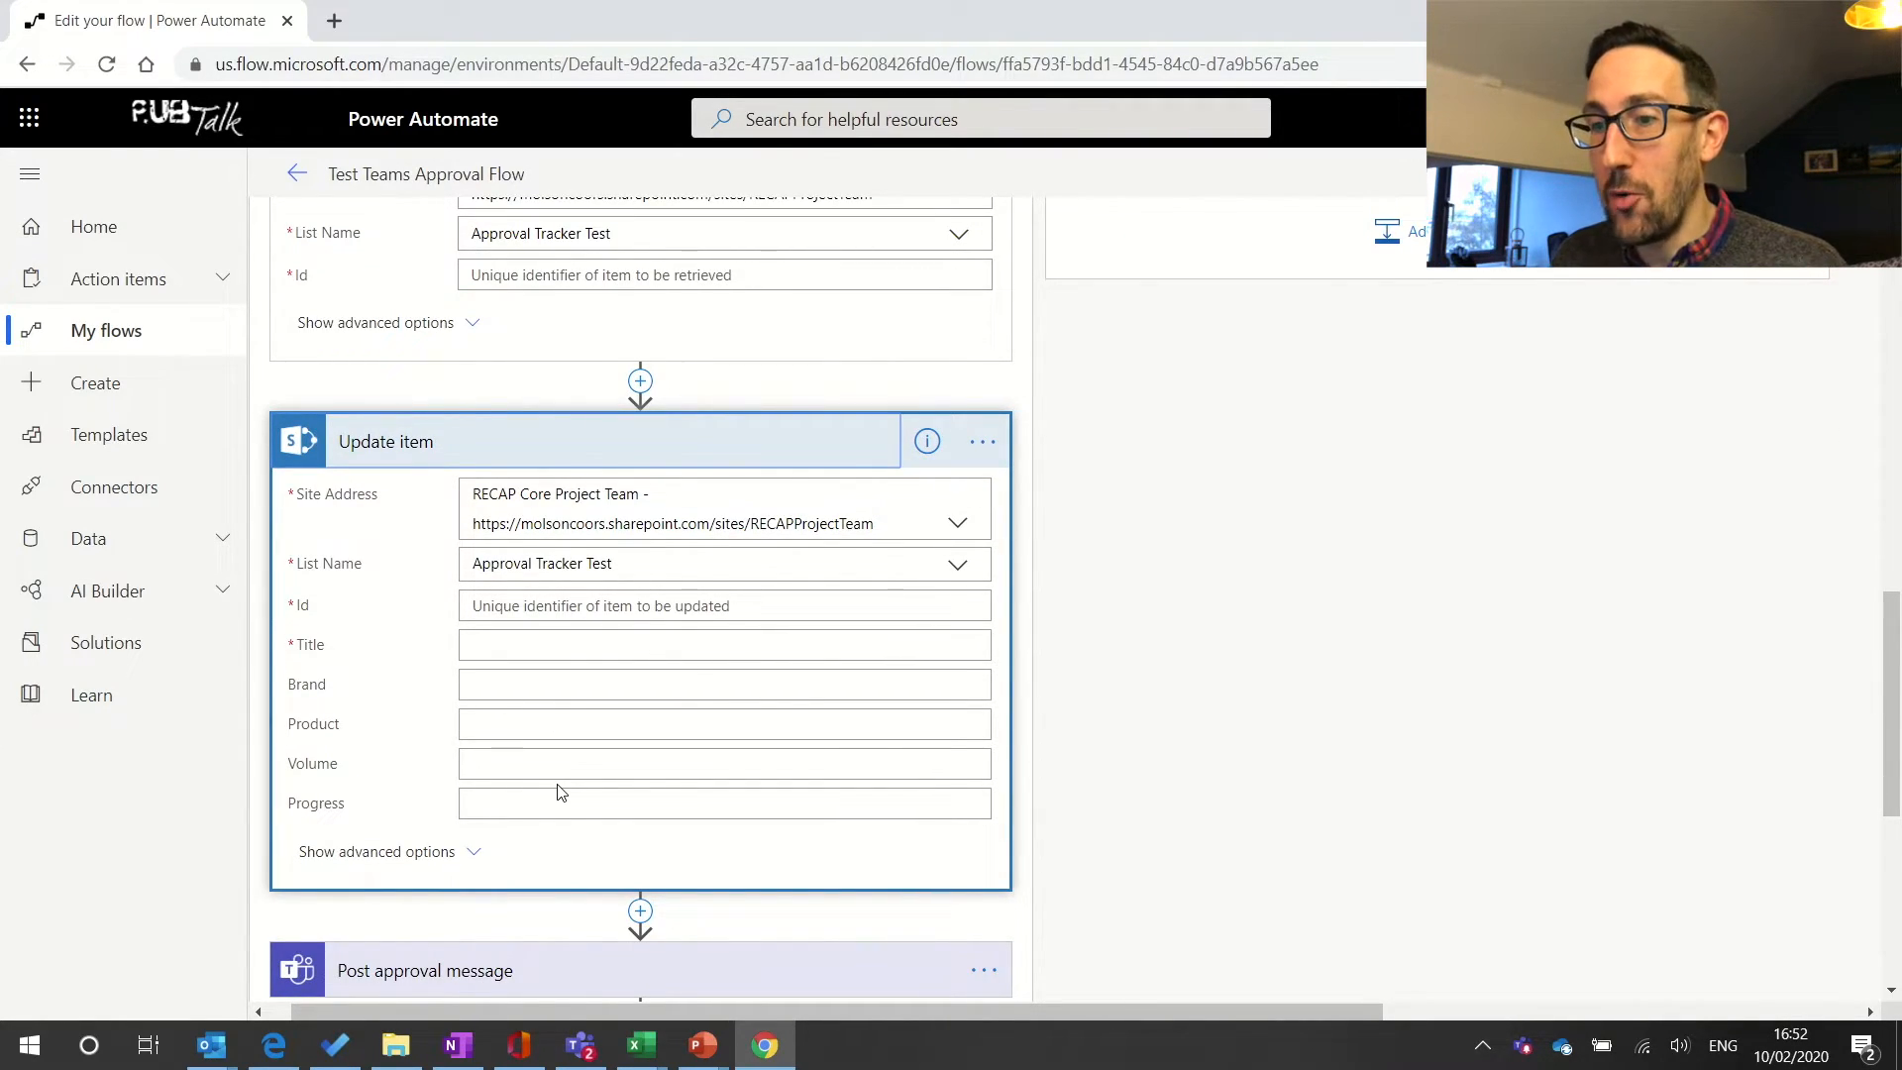
scroll(562, 792, "up", 2)
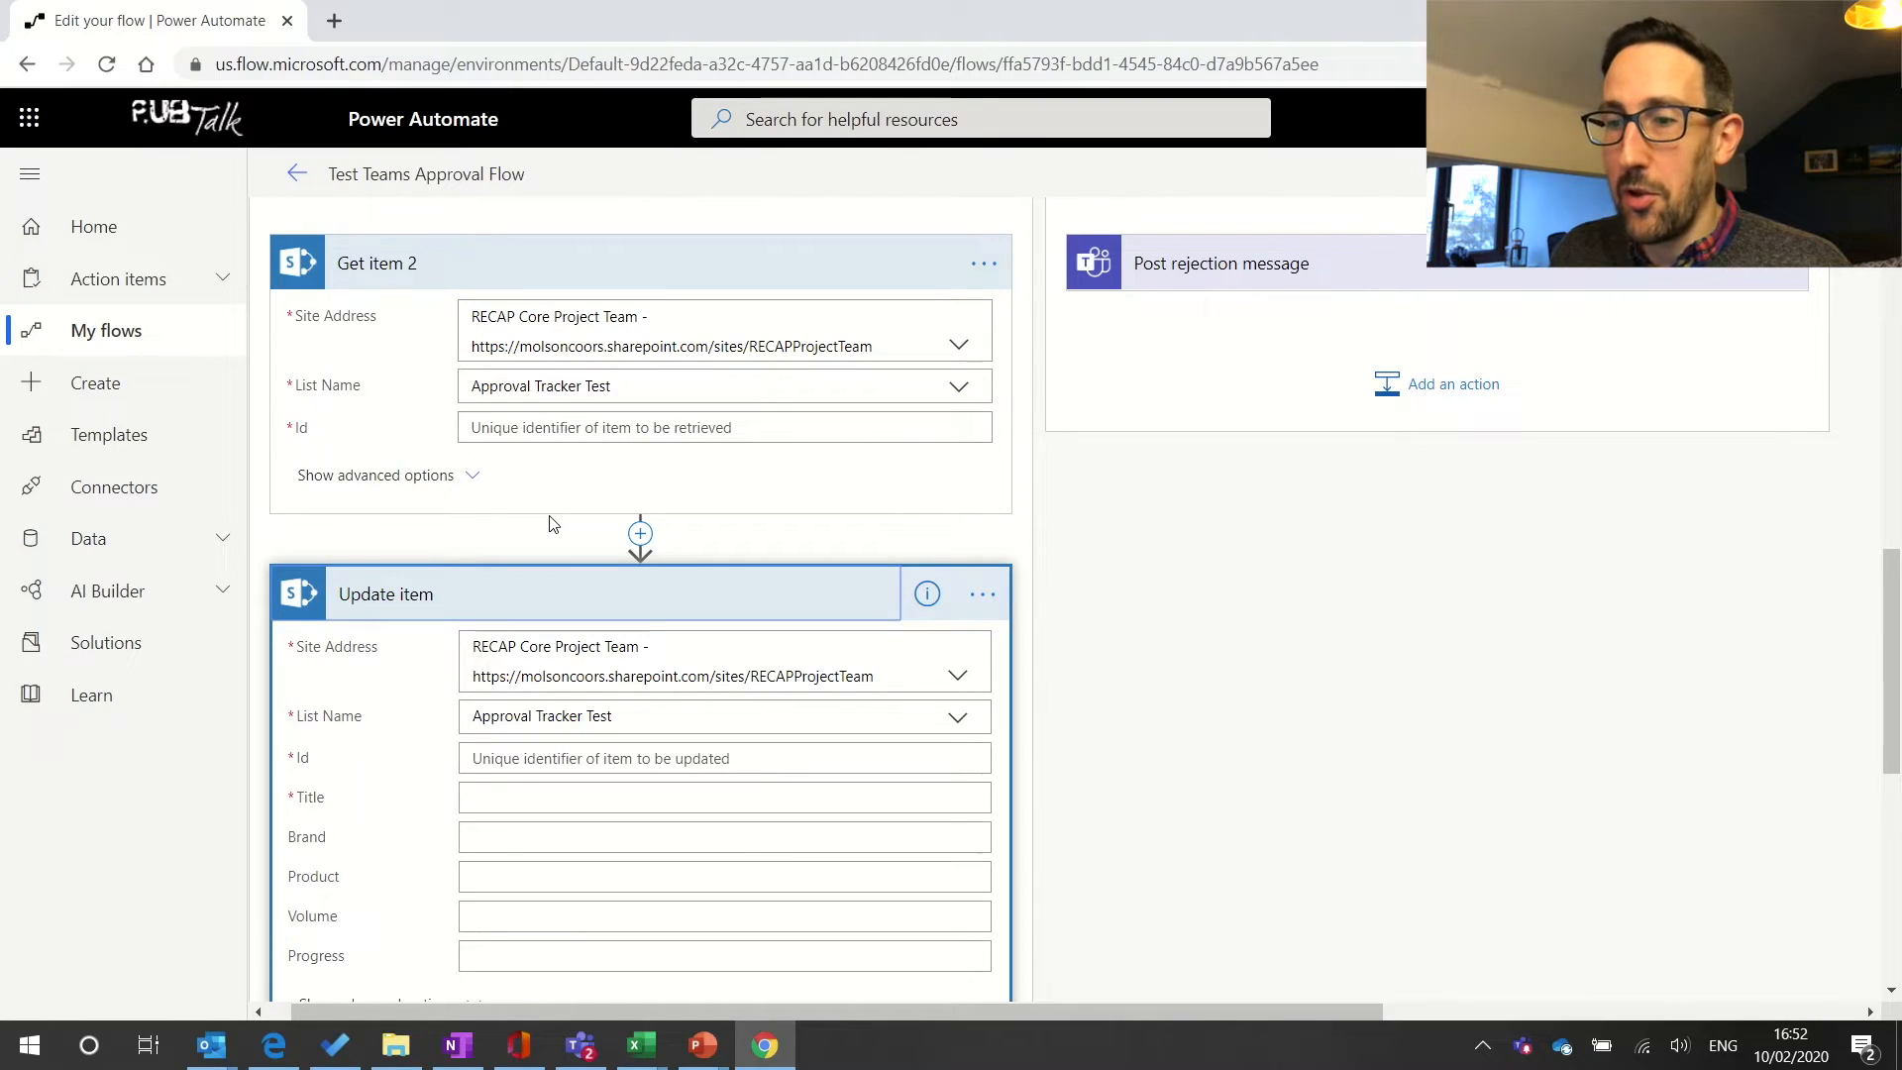
- Set the Id of Get item 2 in the If yes branch to the ID from Create item
scroll(553, 524, "up", 1)
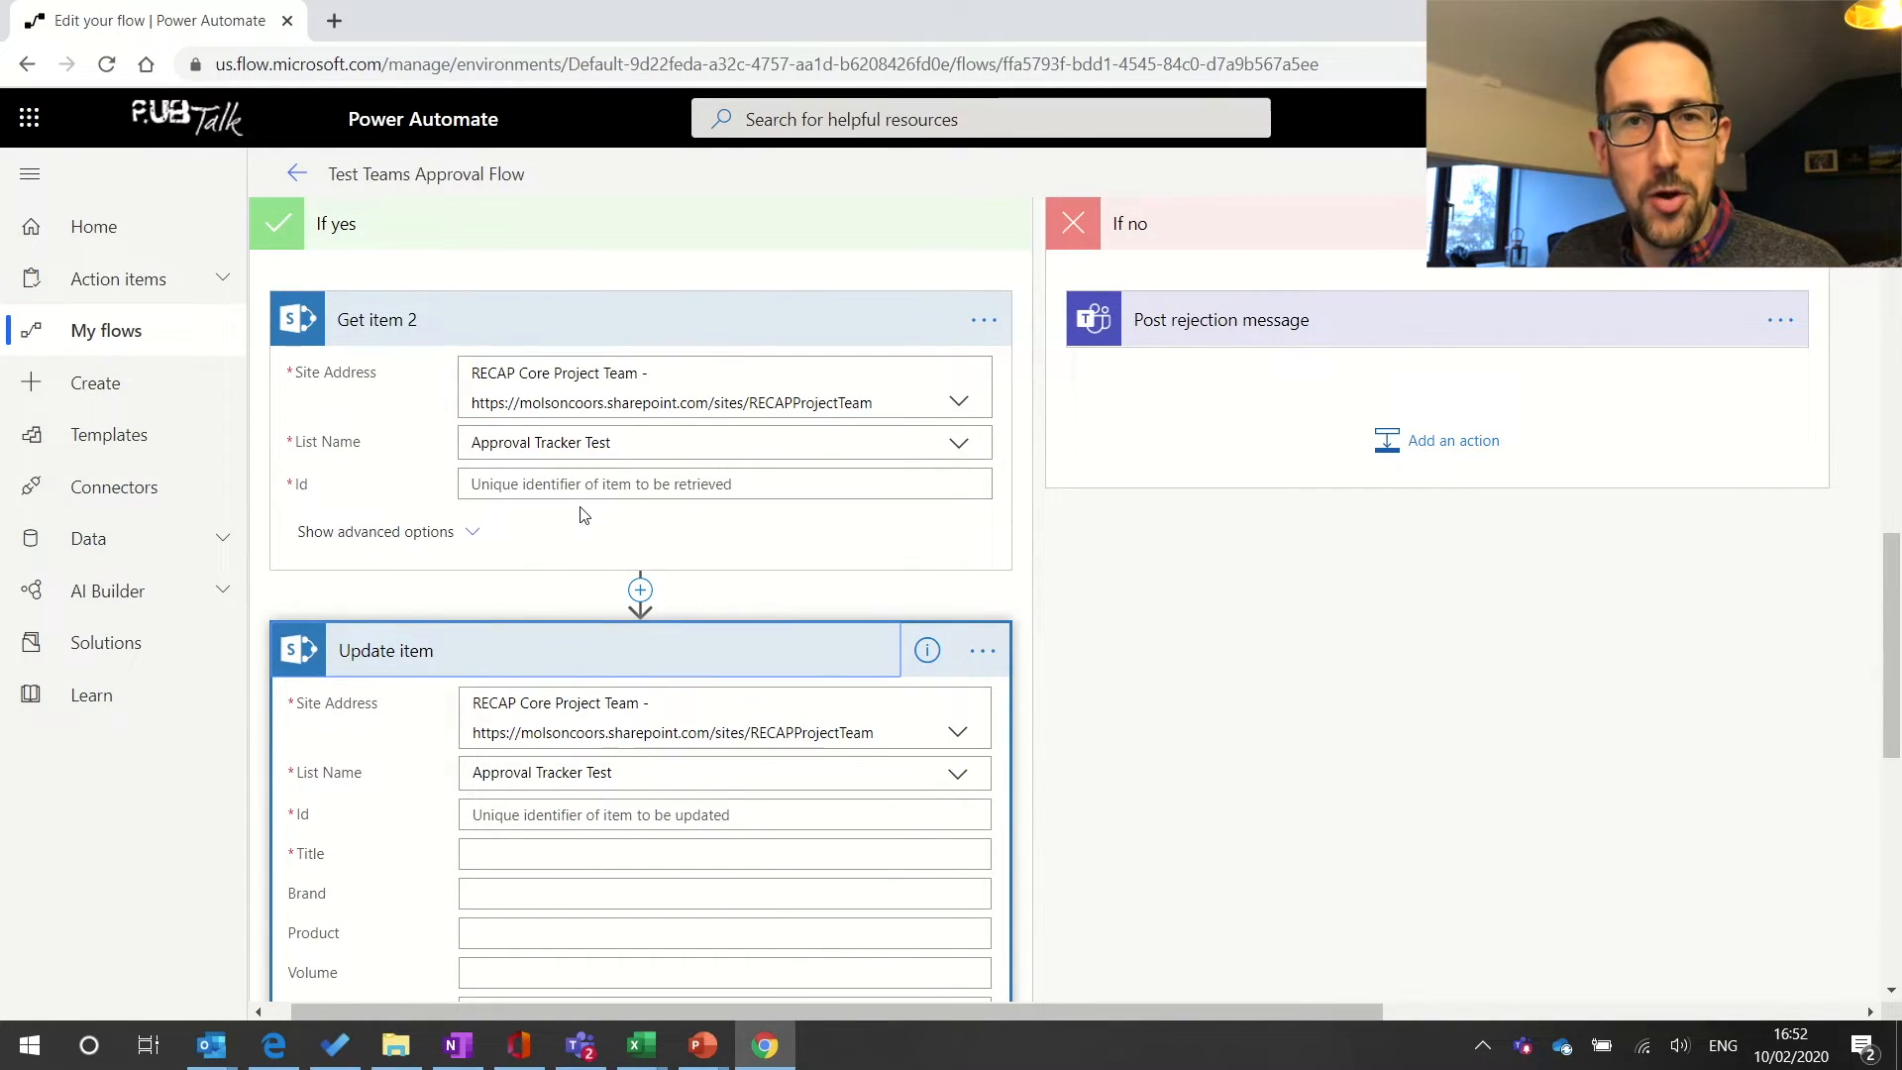
left_click(594, 486)
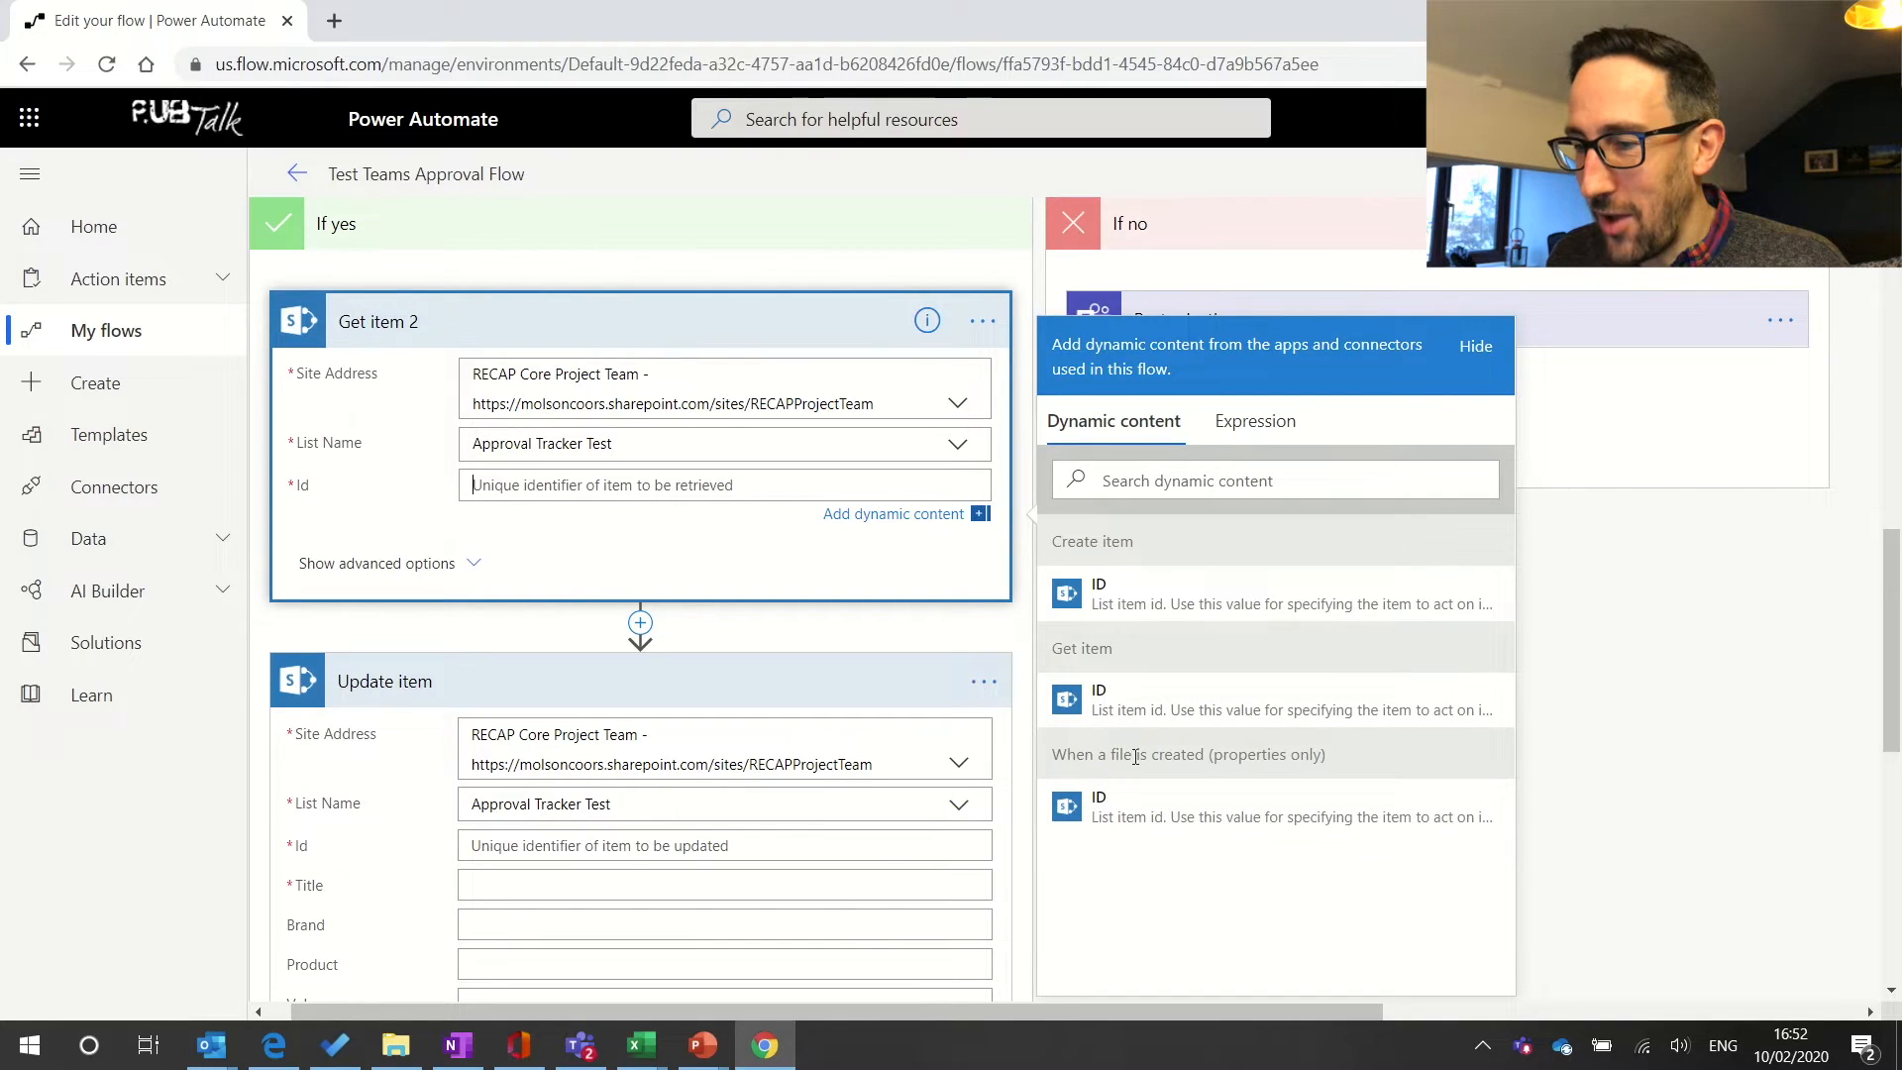
left_click(1146, 598)
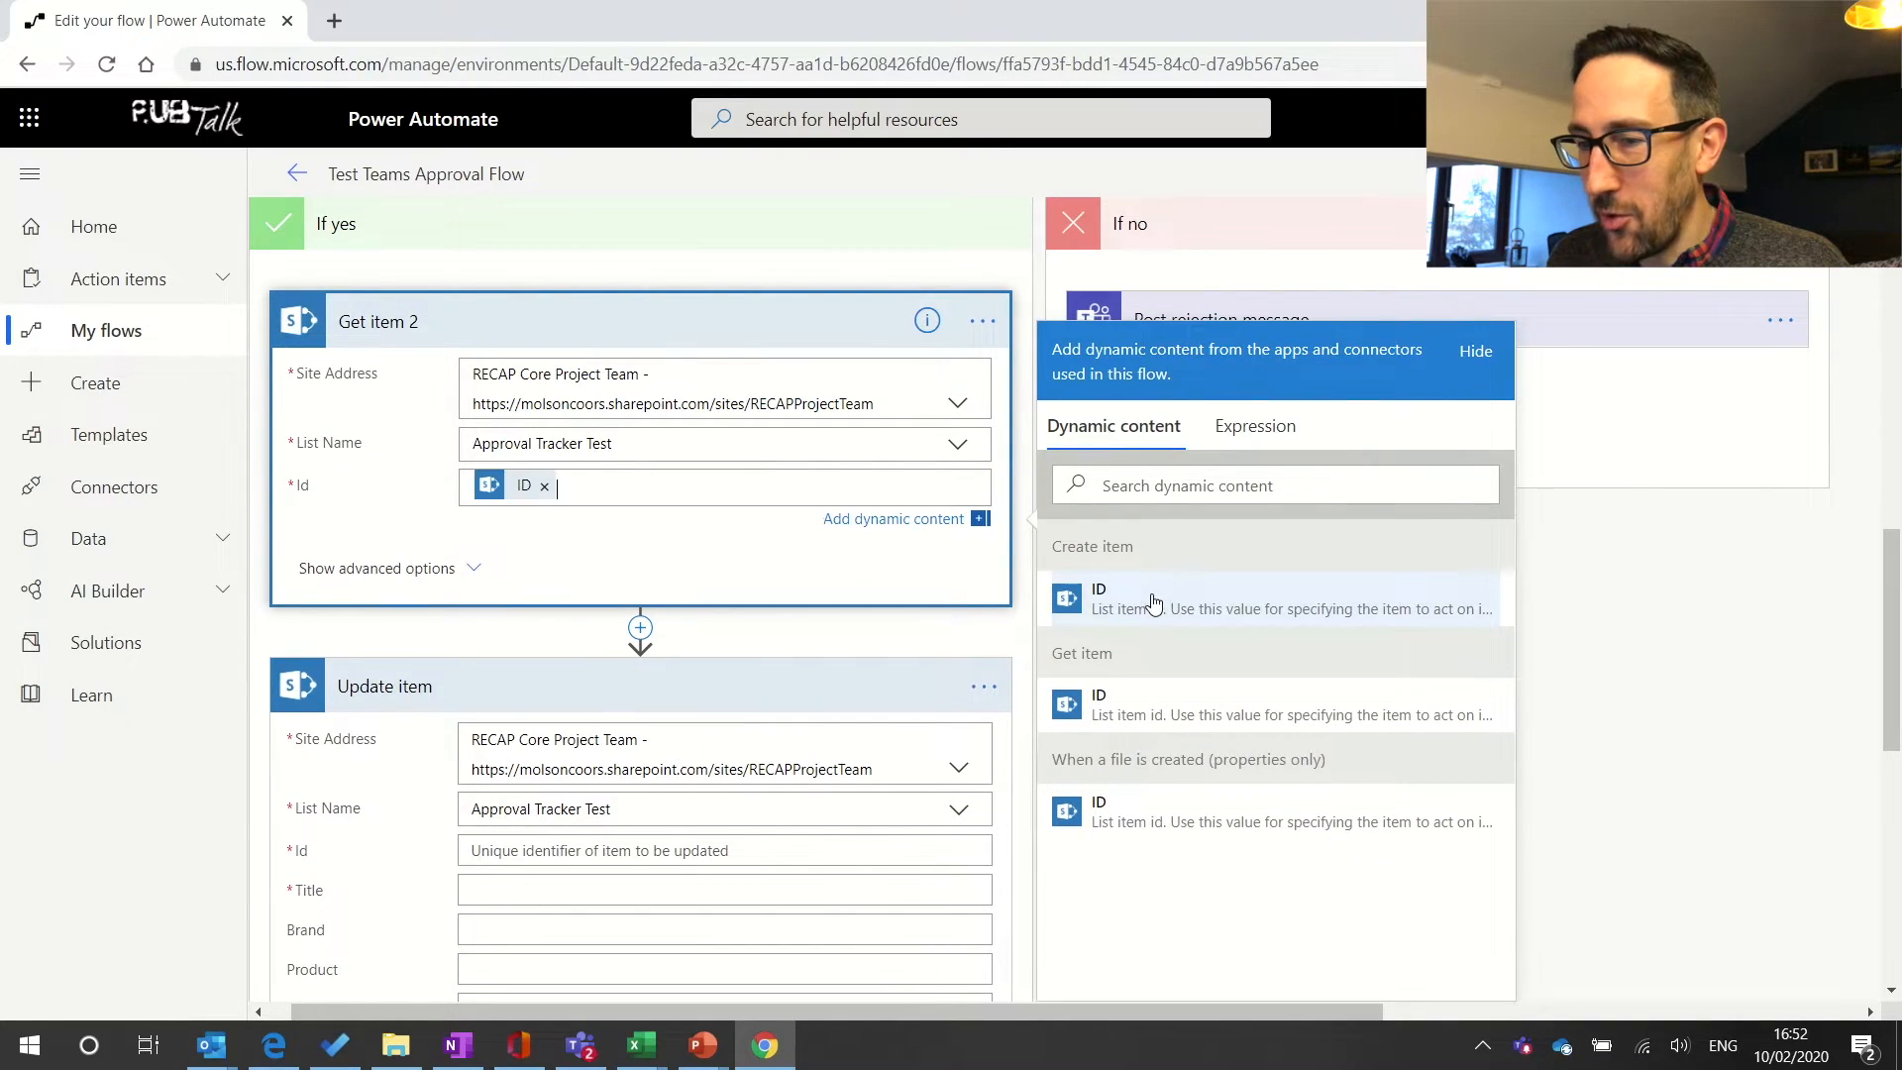
- Set Update item's Id to the ID from Get item 2
scroll(616, 728, "down", 2)
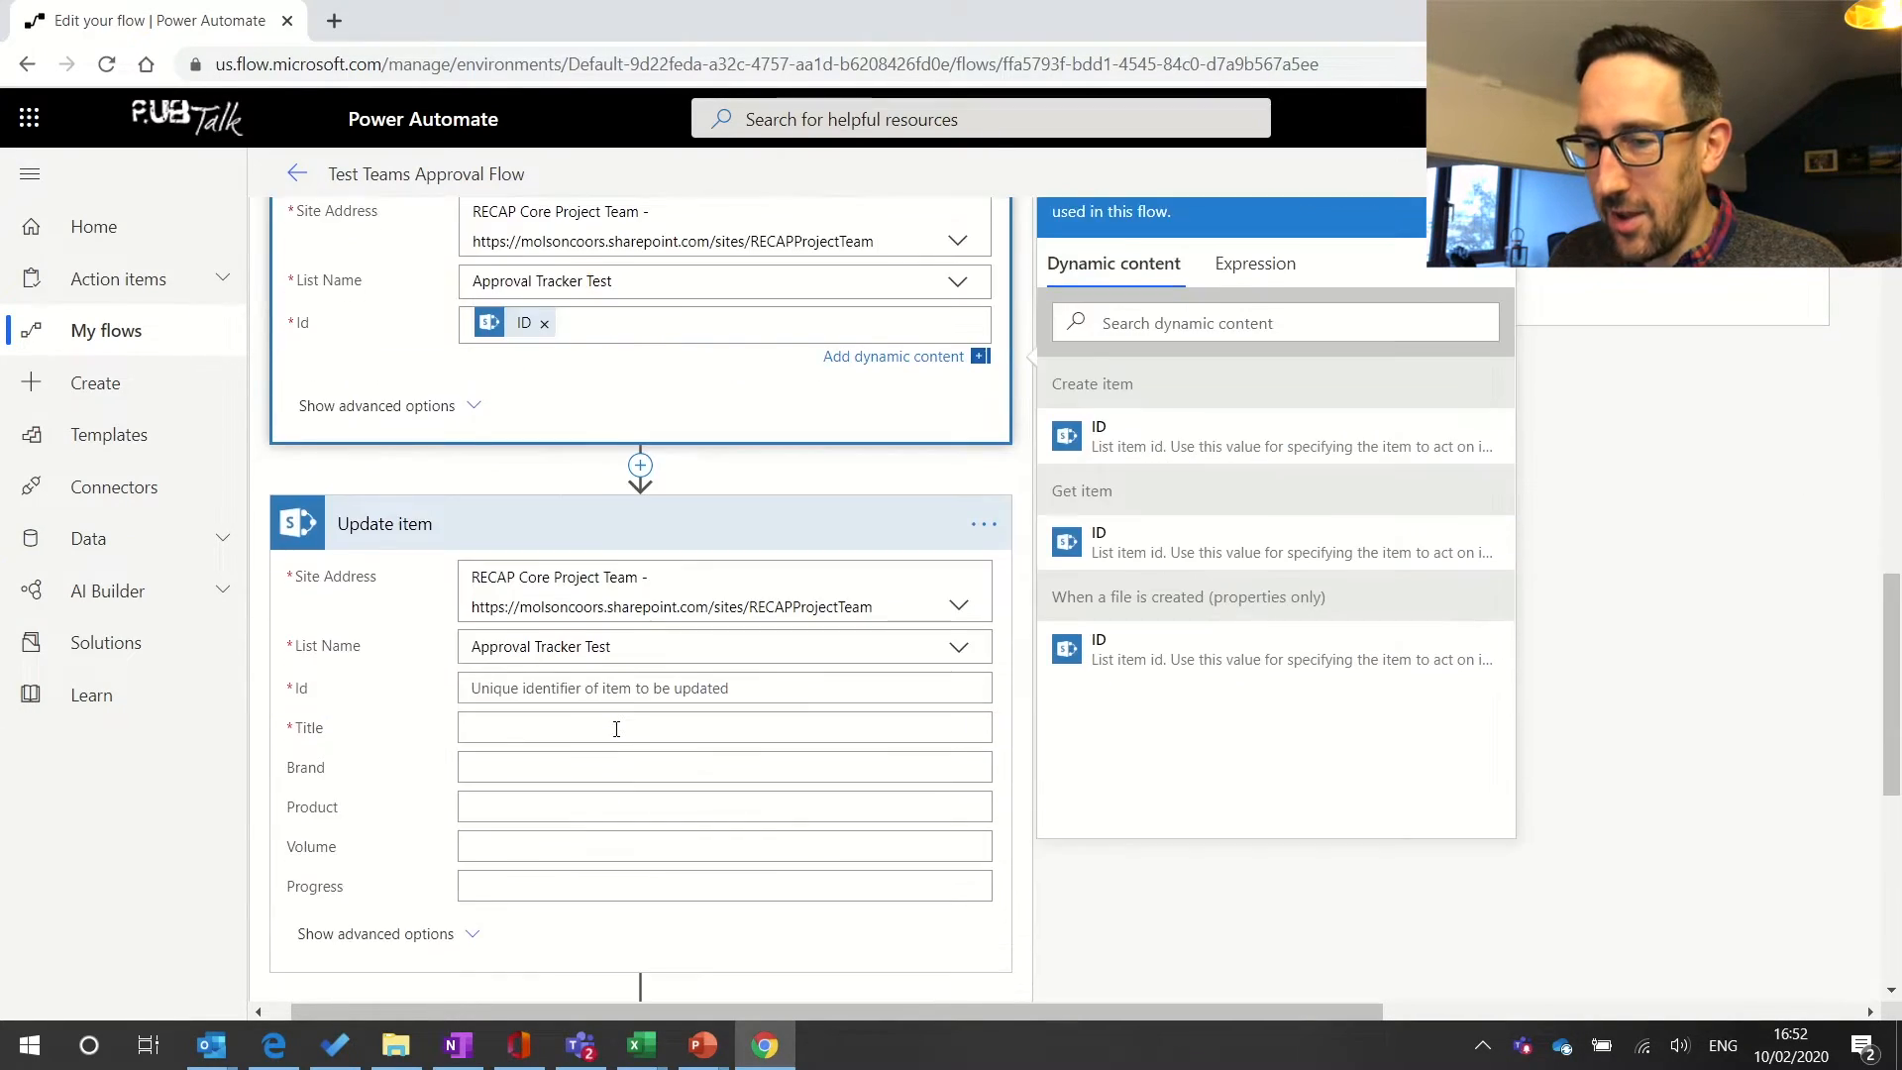
left_click(546, 696)
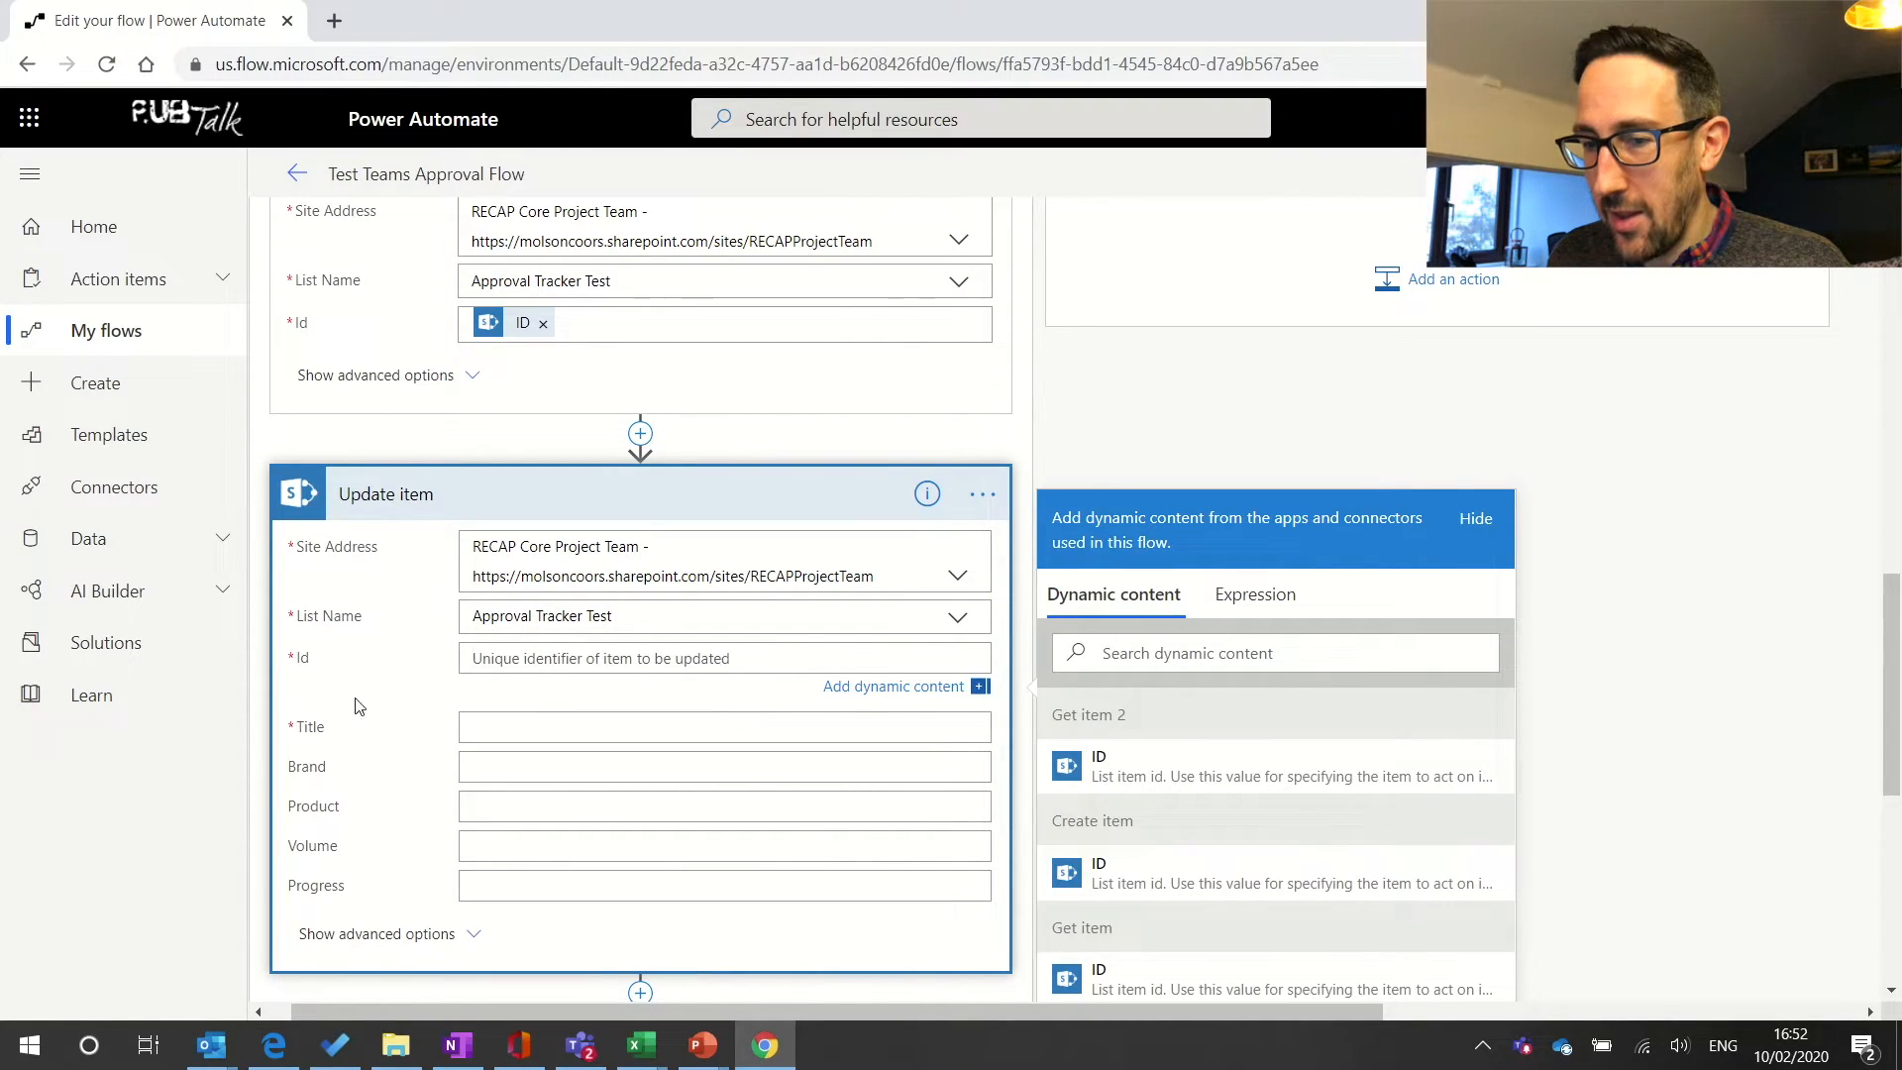
scroll(693, 531, "up", 2)
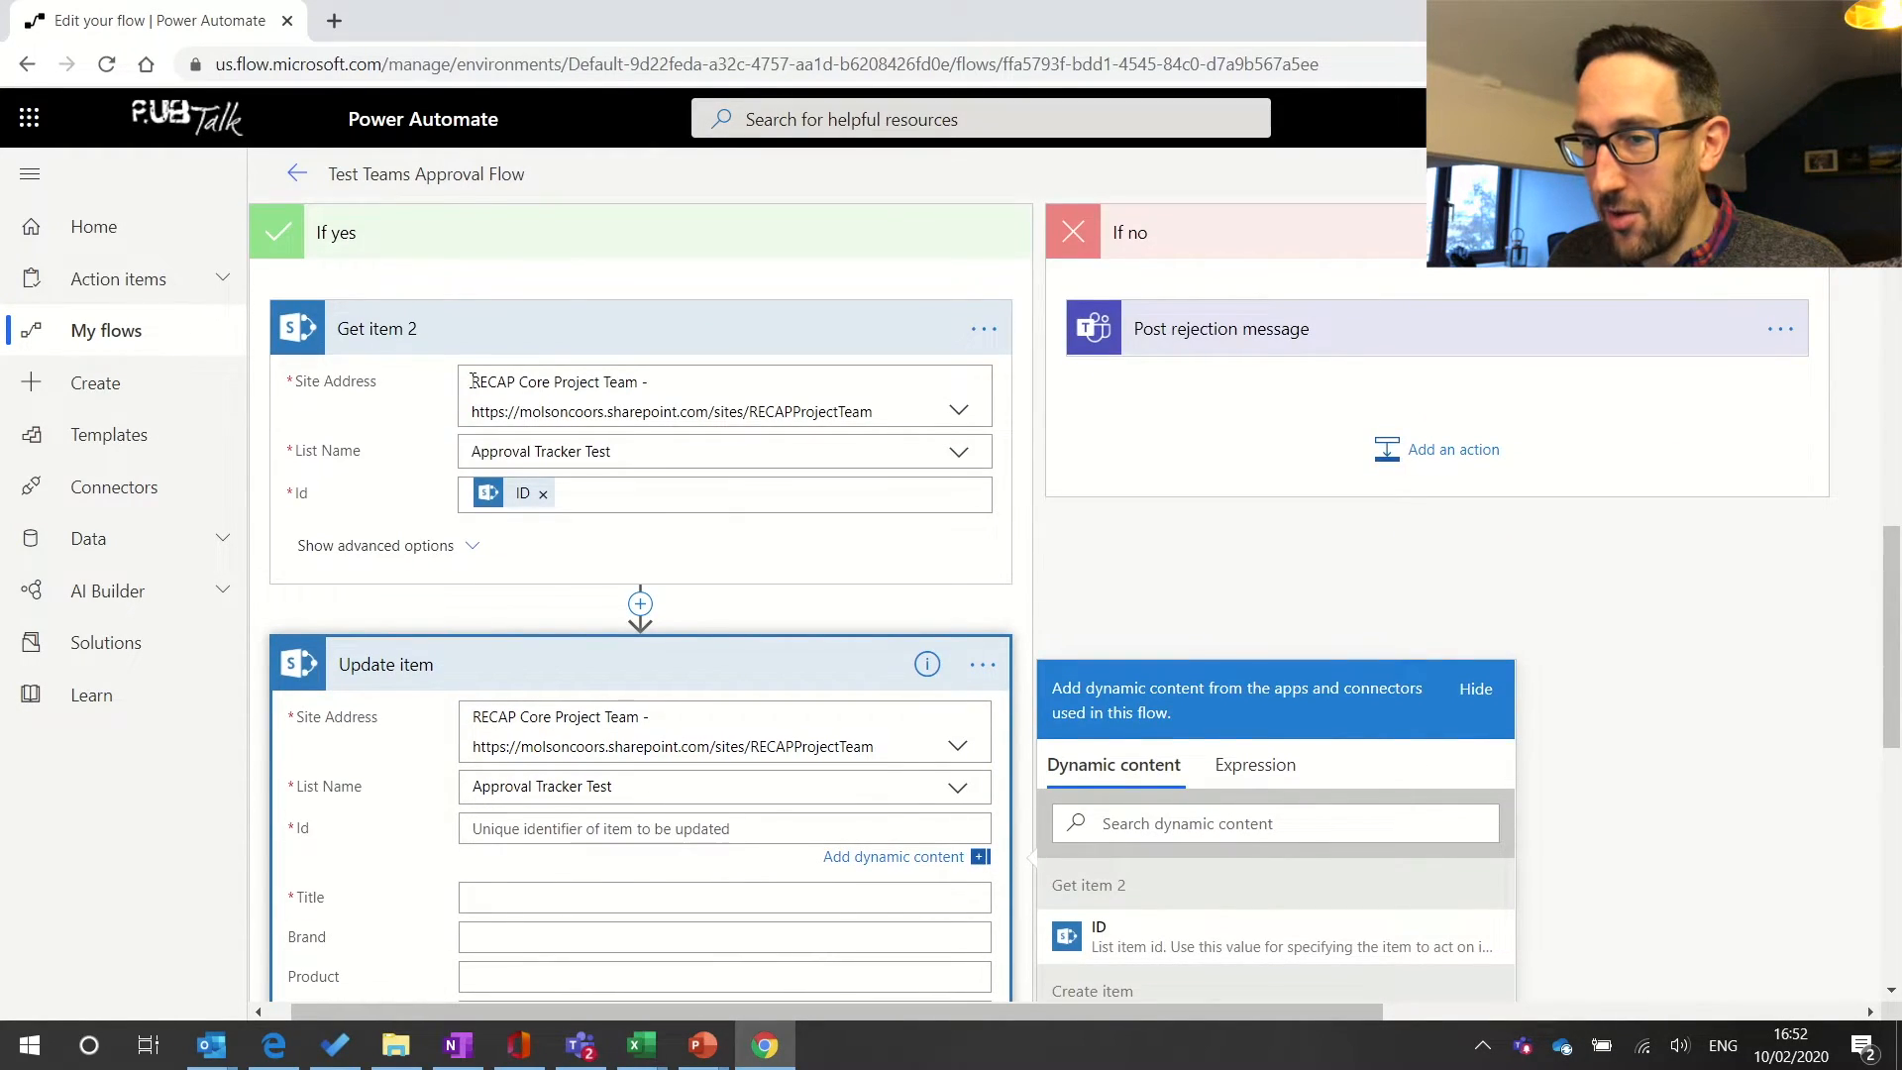
left_click(1135, 936)
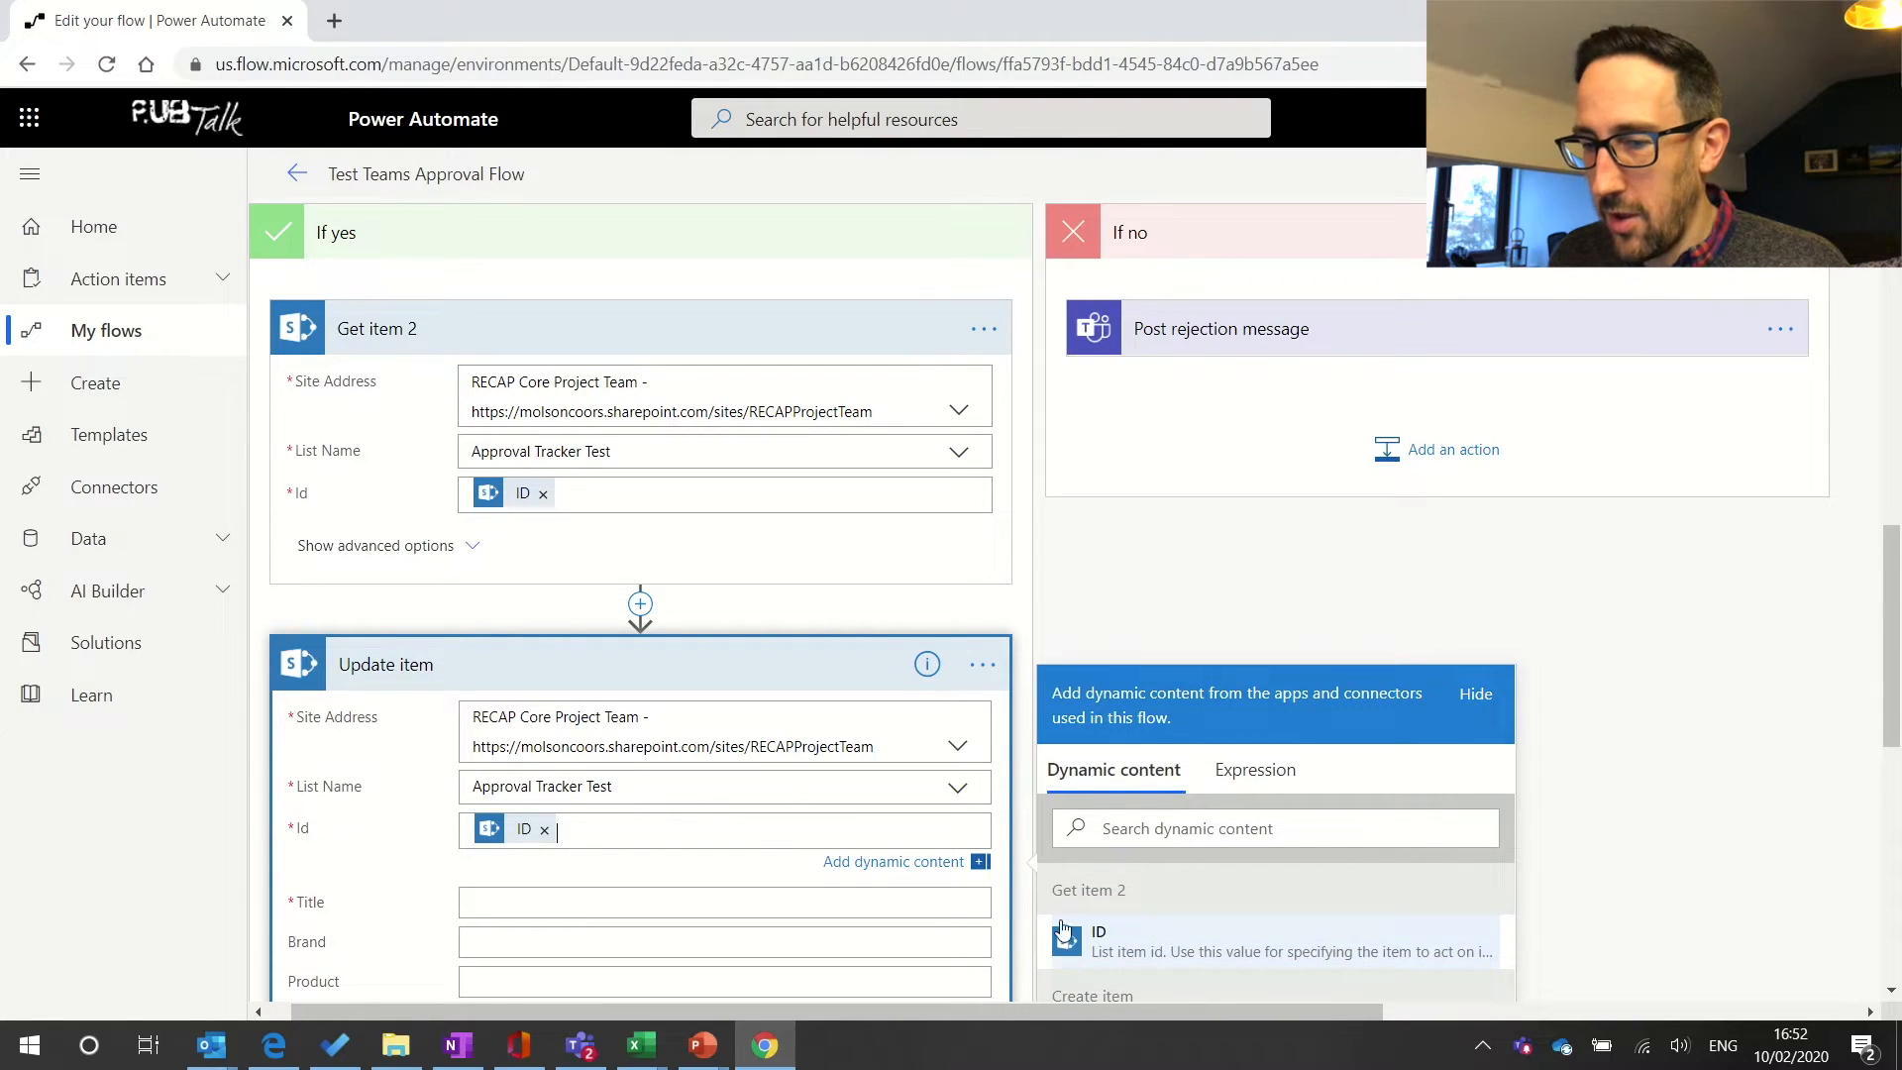
- Review the flow from Create item through the approval Condition to Get item 2 and Update item's empty Title field
scroll(565, 898, "down", 1)
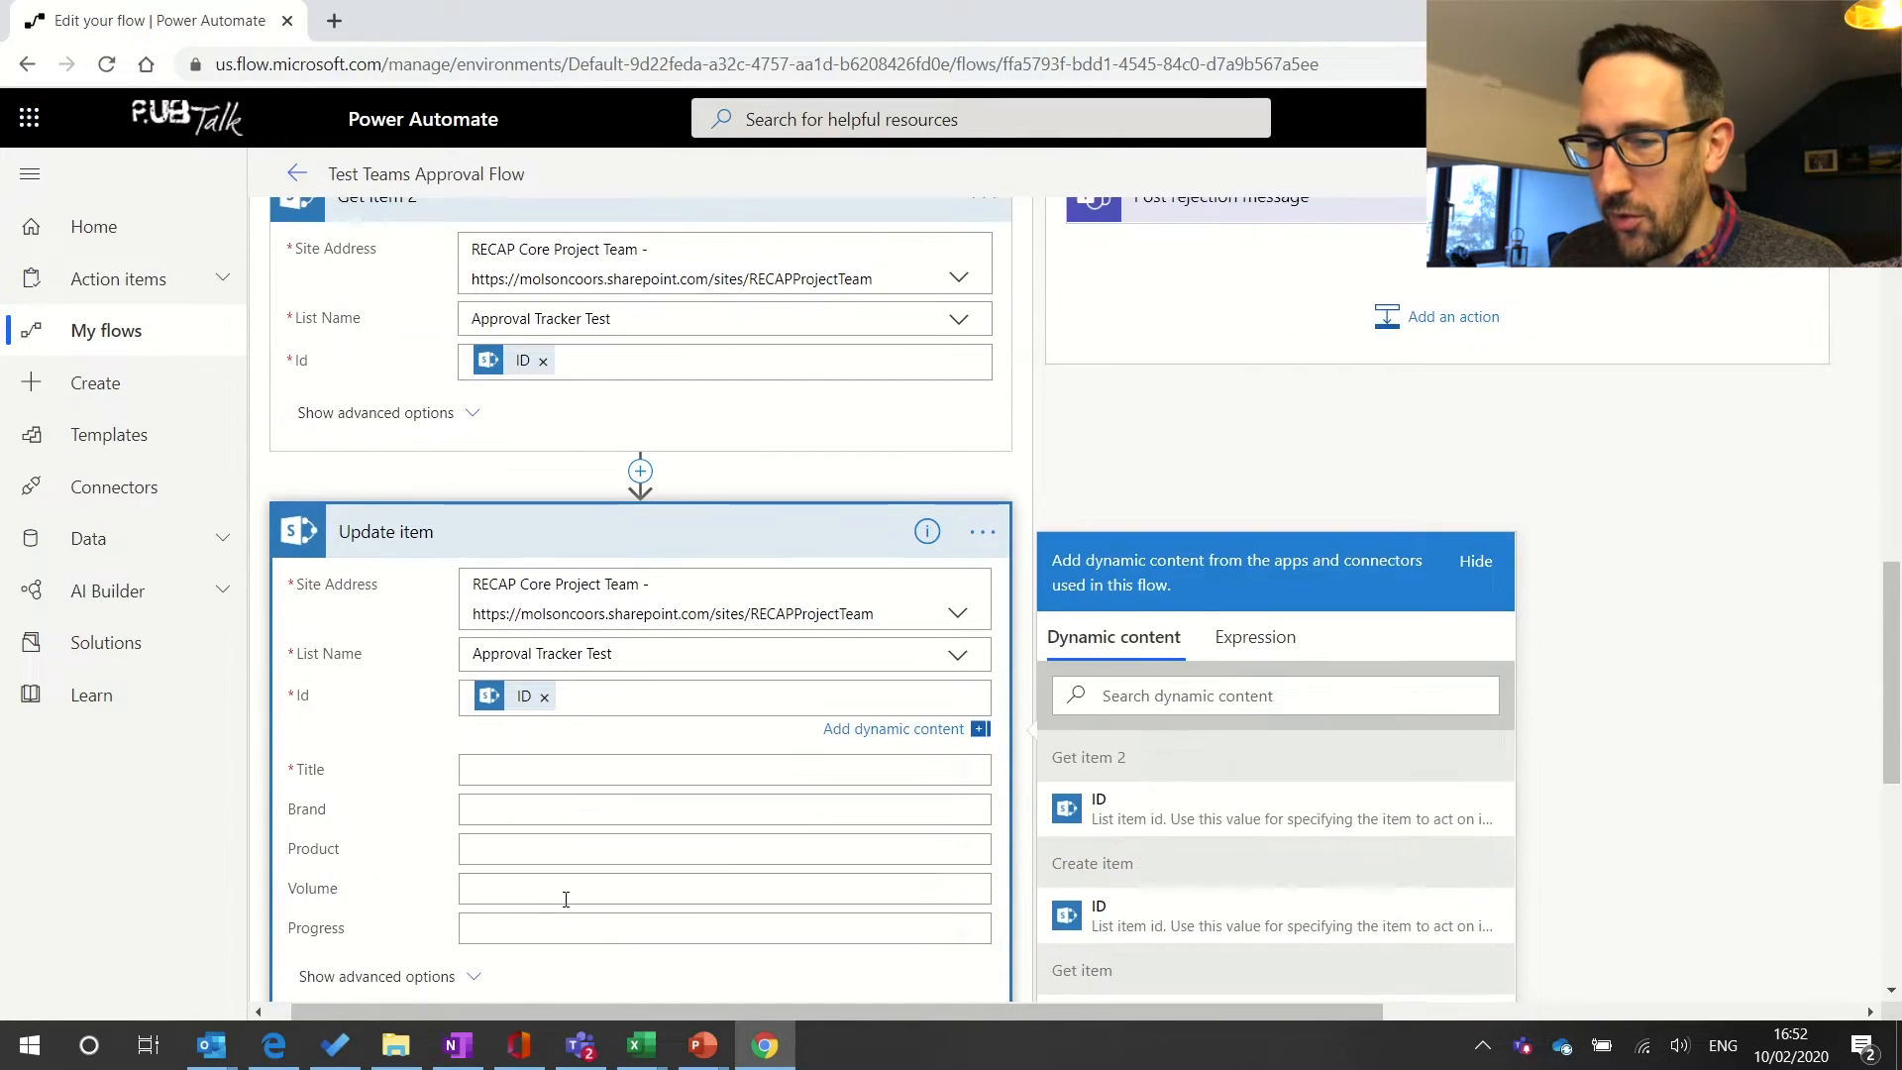
left_click(504, 766)
scroll(621, 784, "down", 1)
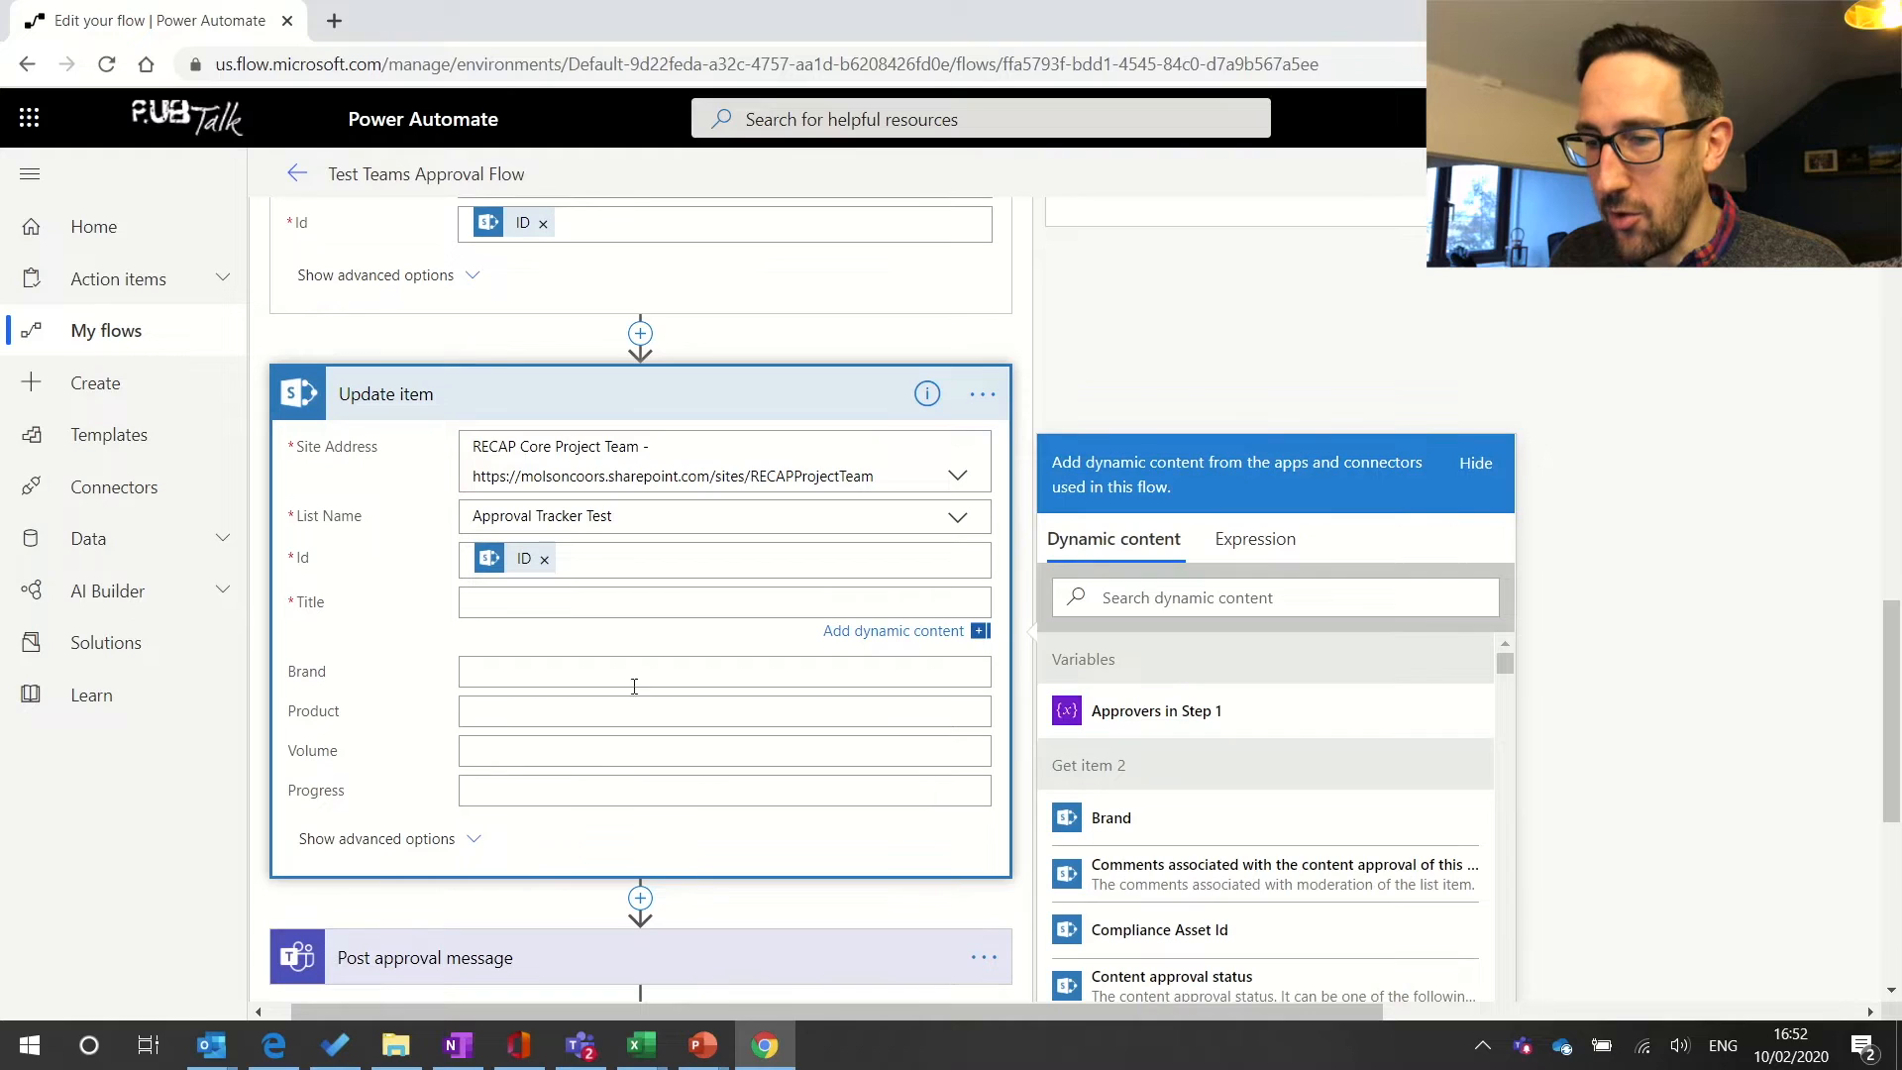
scroll(608, 720, "up", 2)
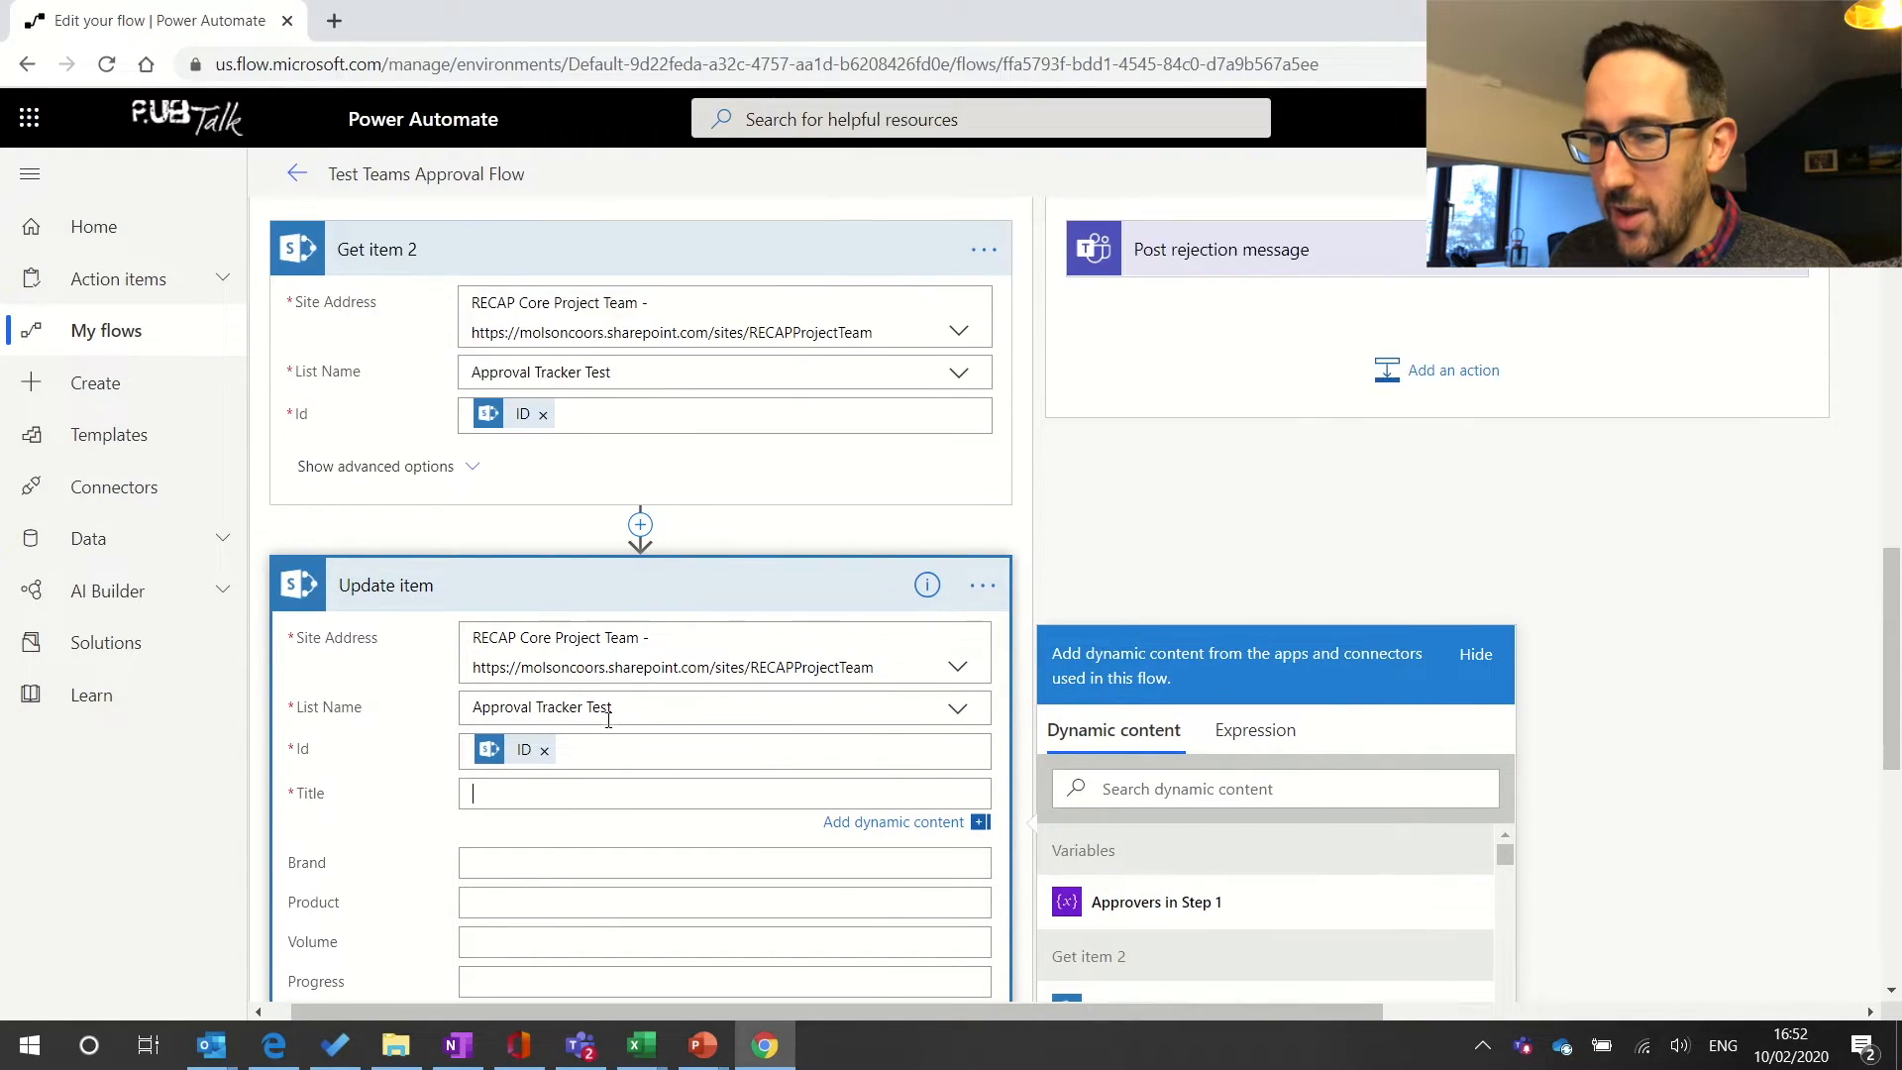
scroll(638, 470, "down", 2)
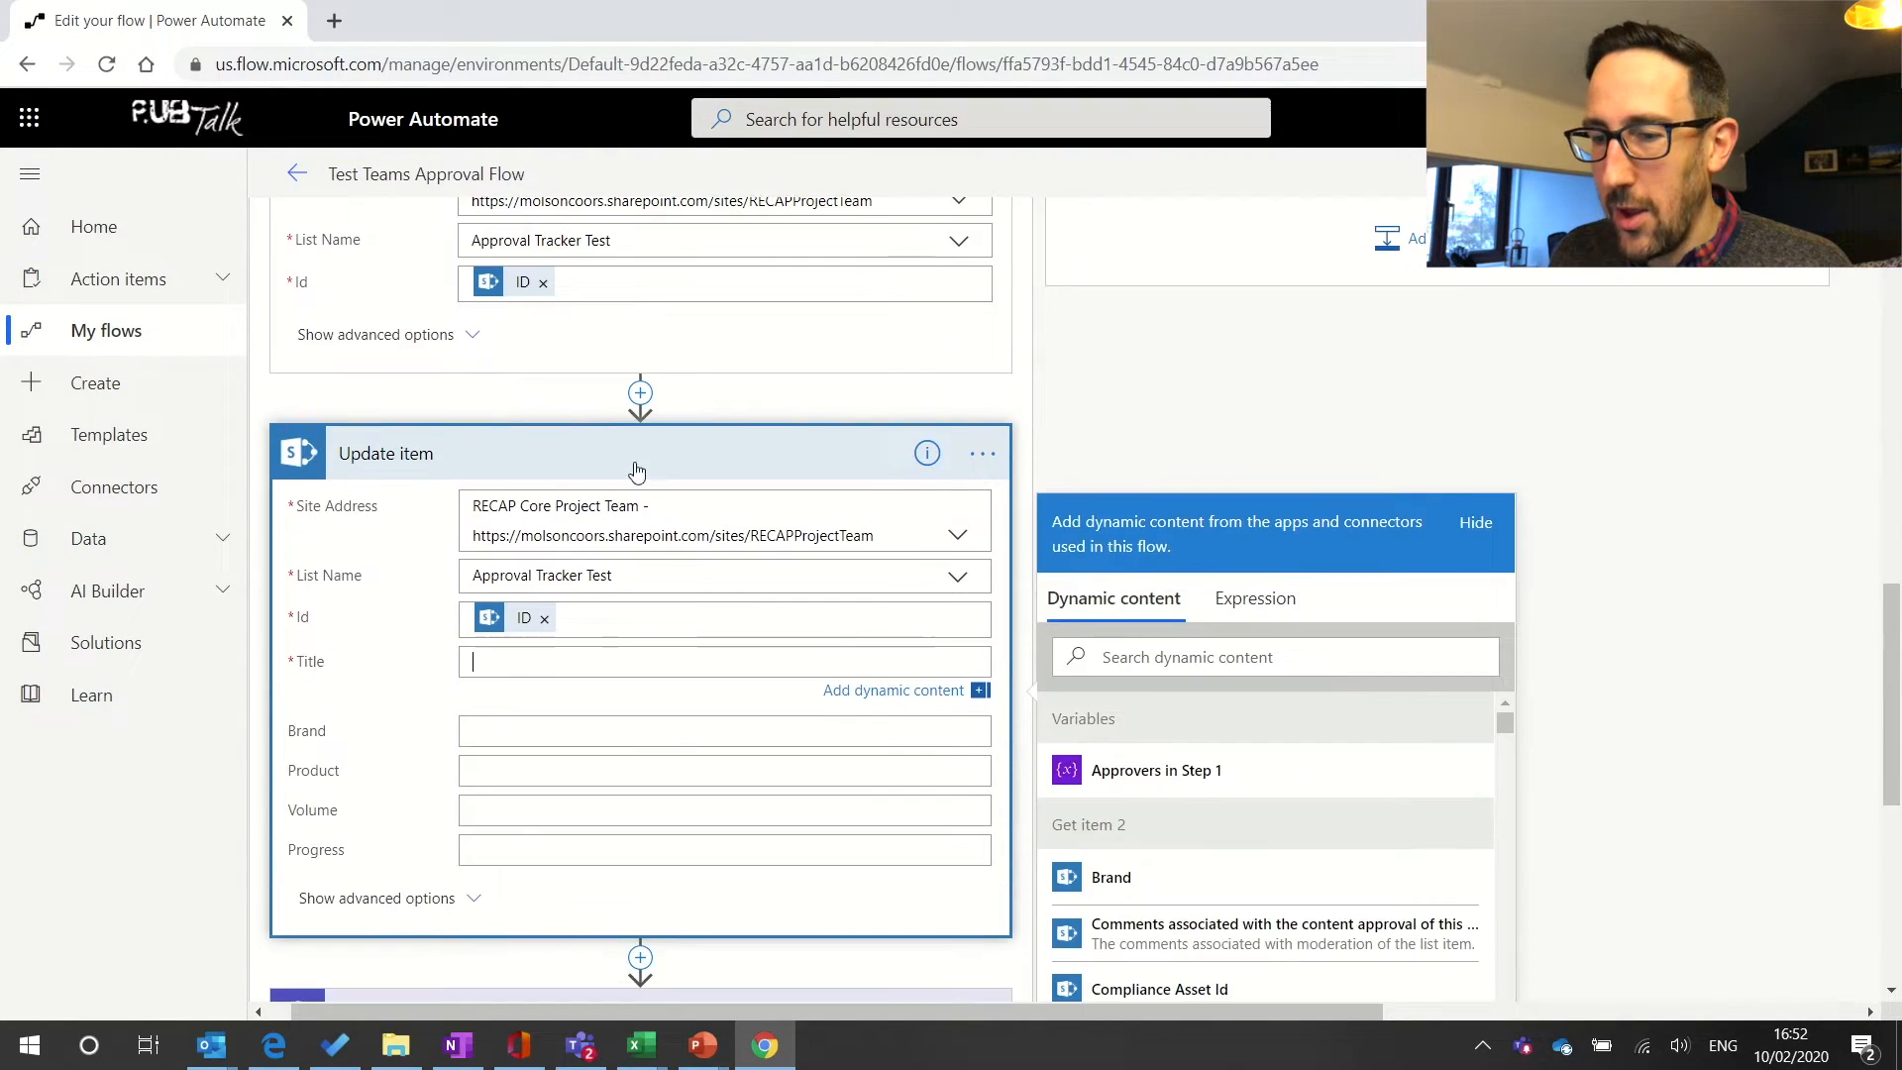
scroll(707, 672, "up", 6)
scroll(707, 675, "up", 1)
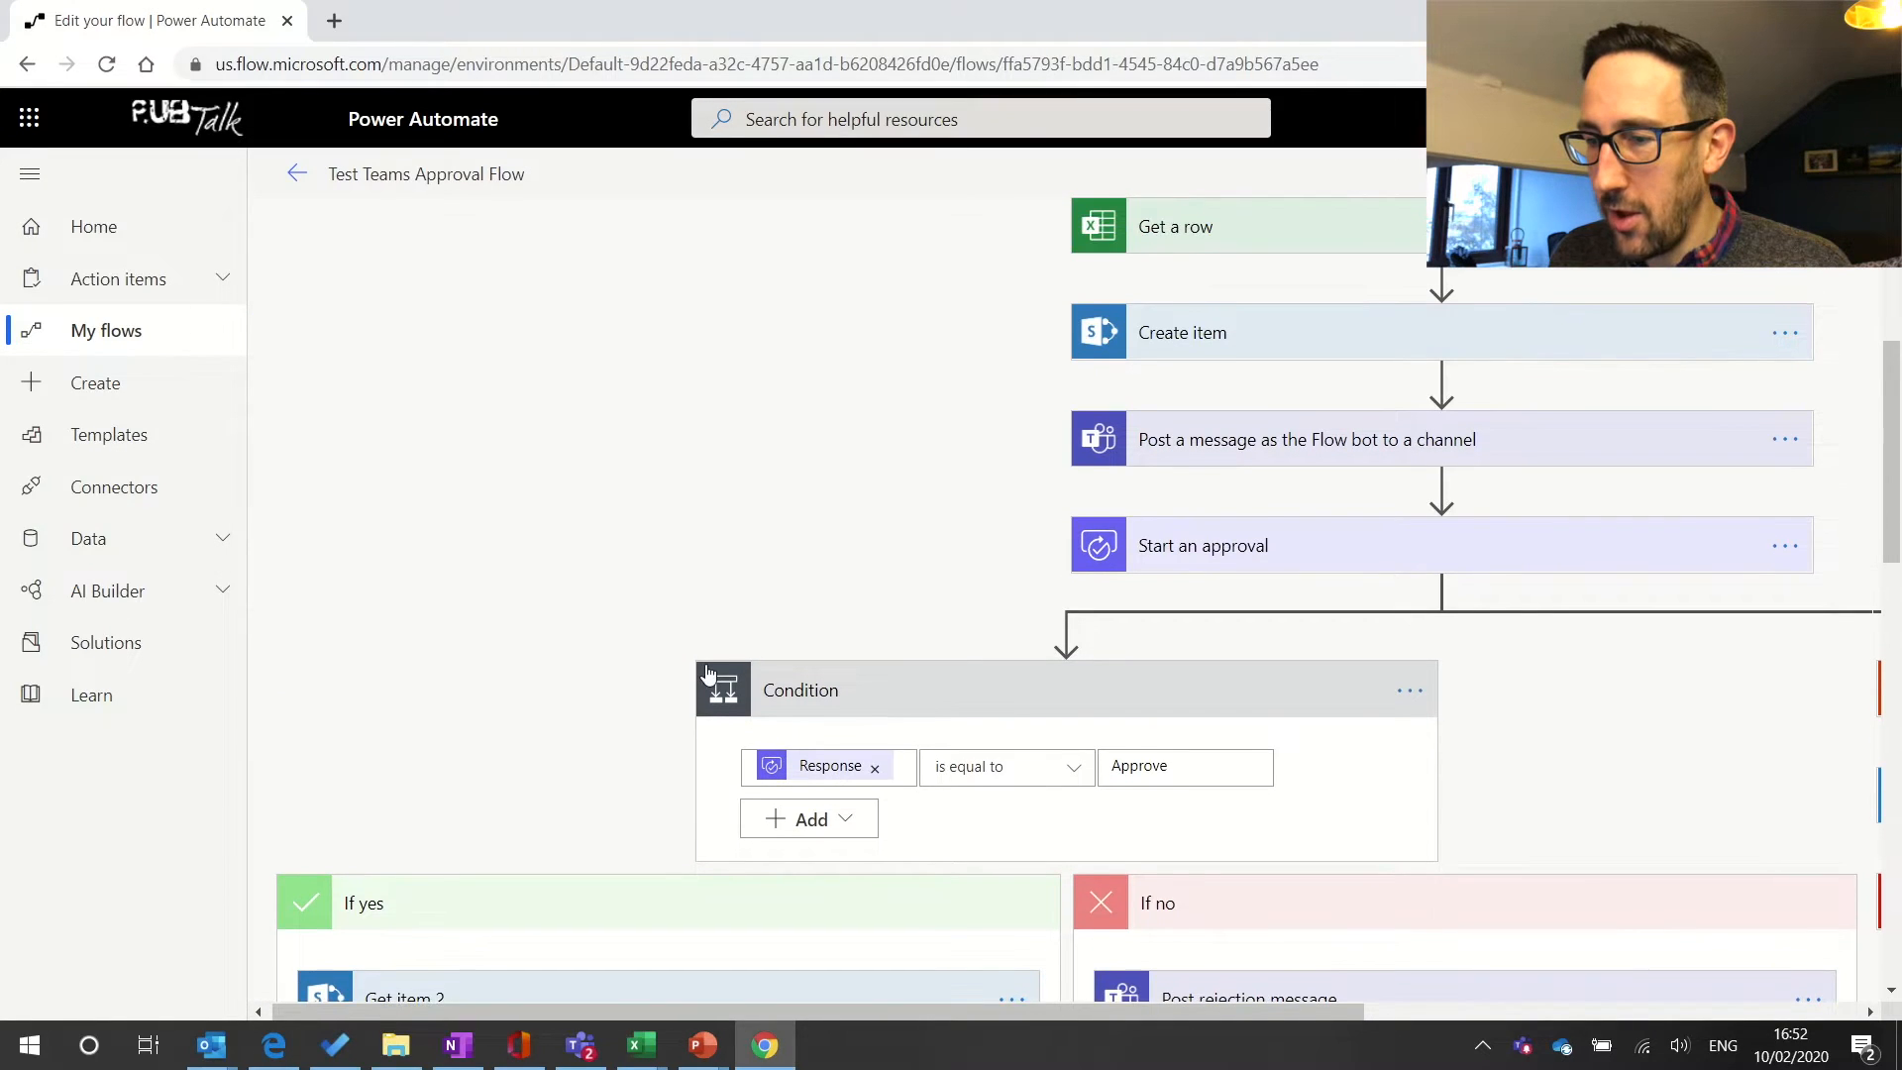
scroll(707, 674, "up", 1)
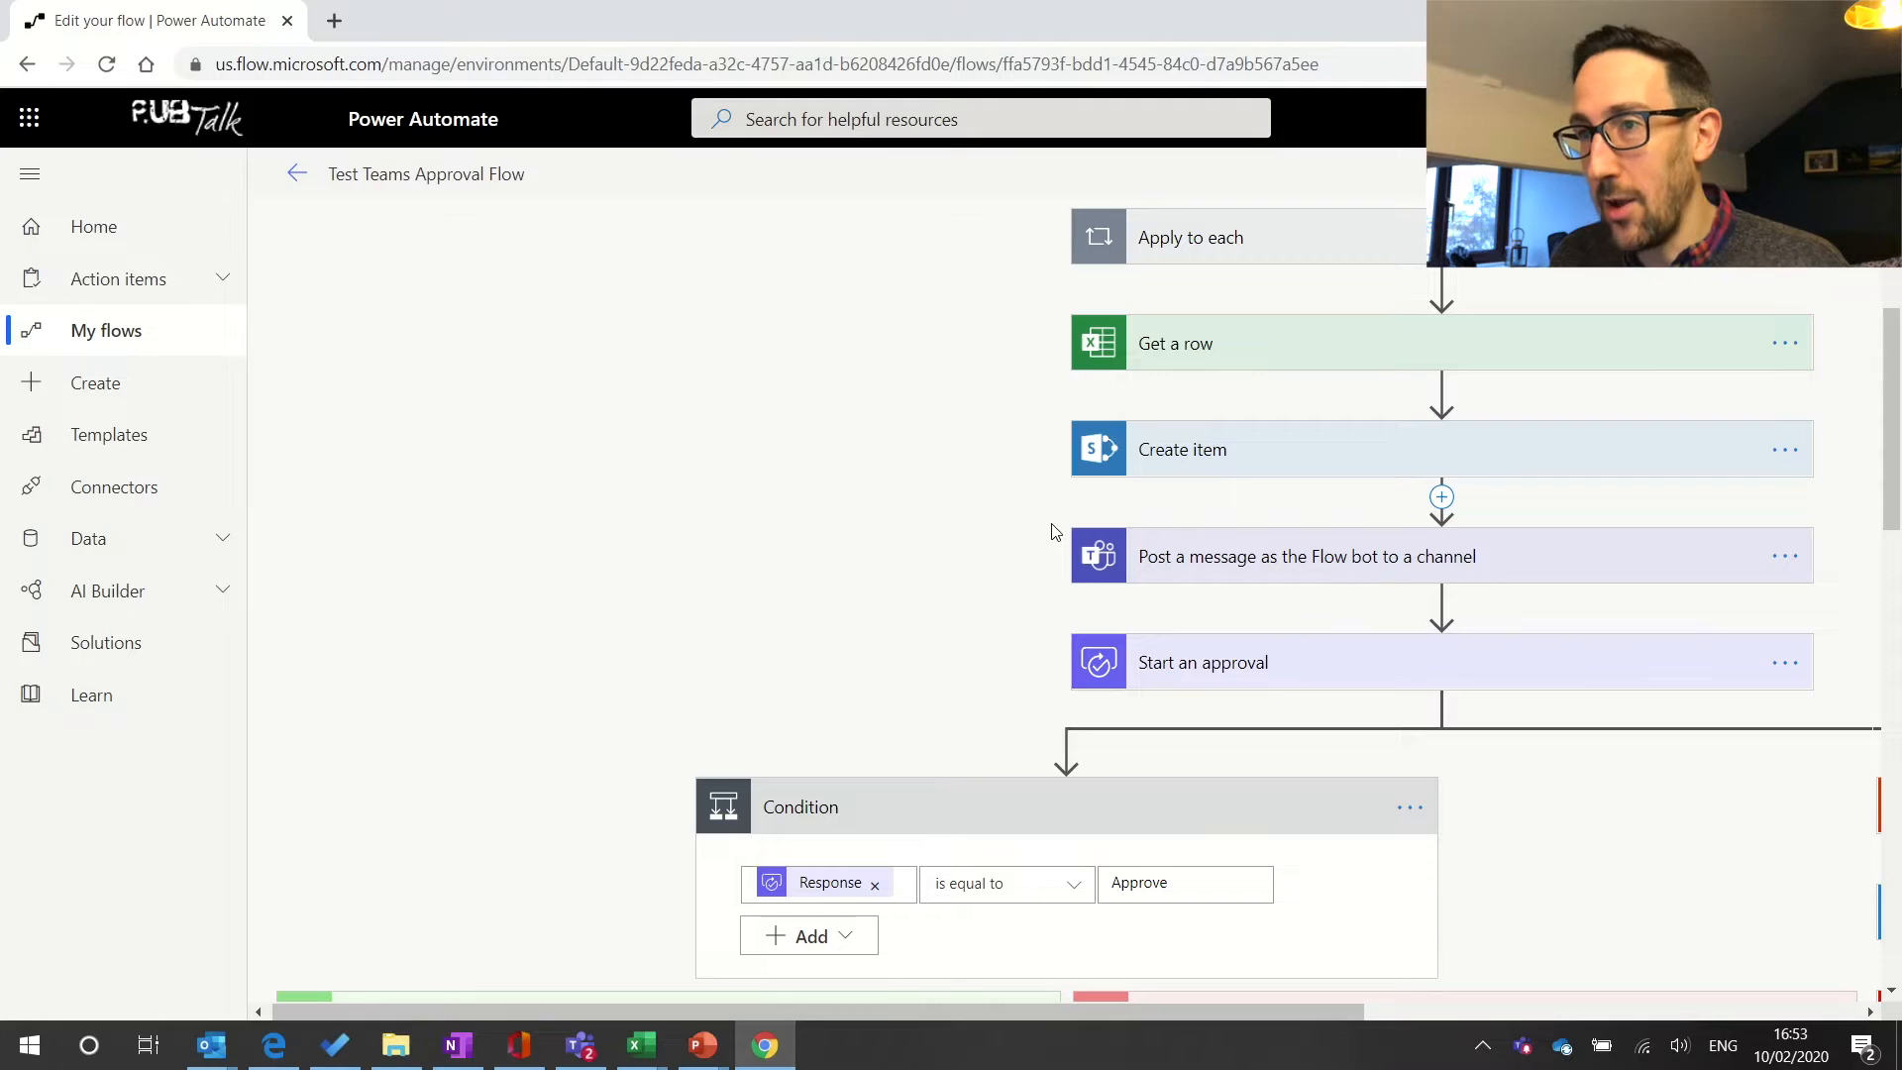
scroll(1053, 532, "down", 8)
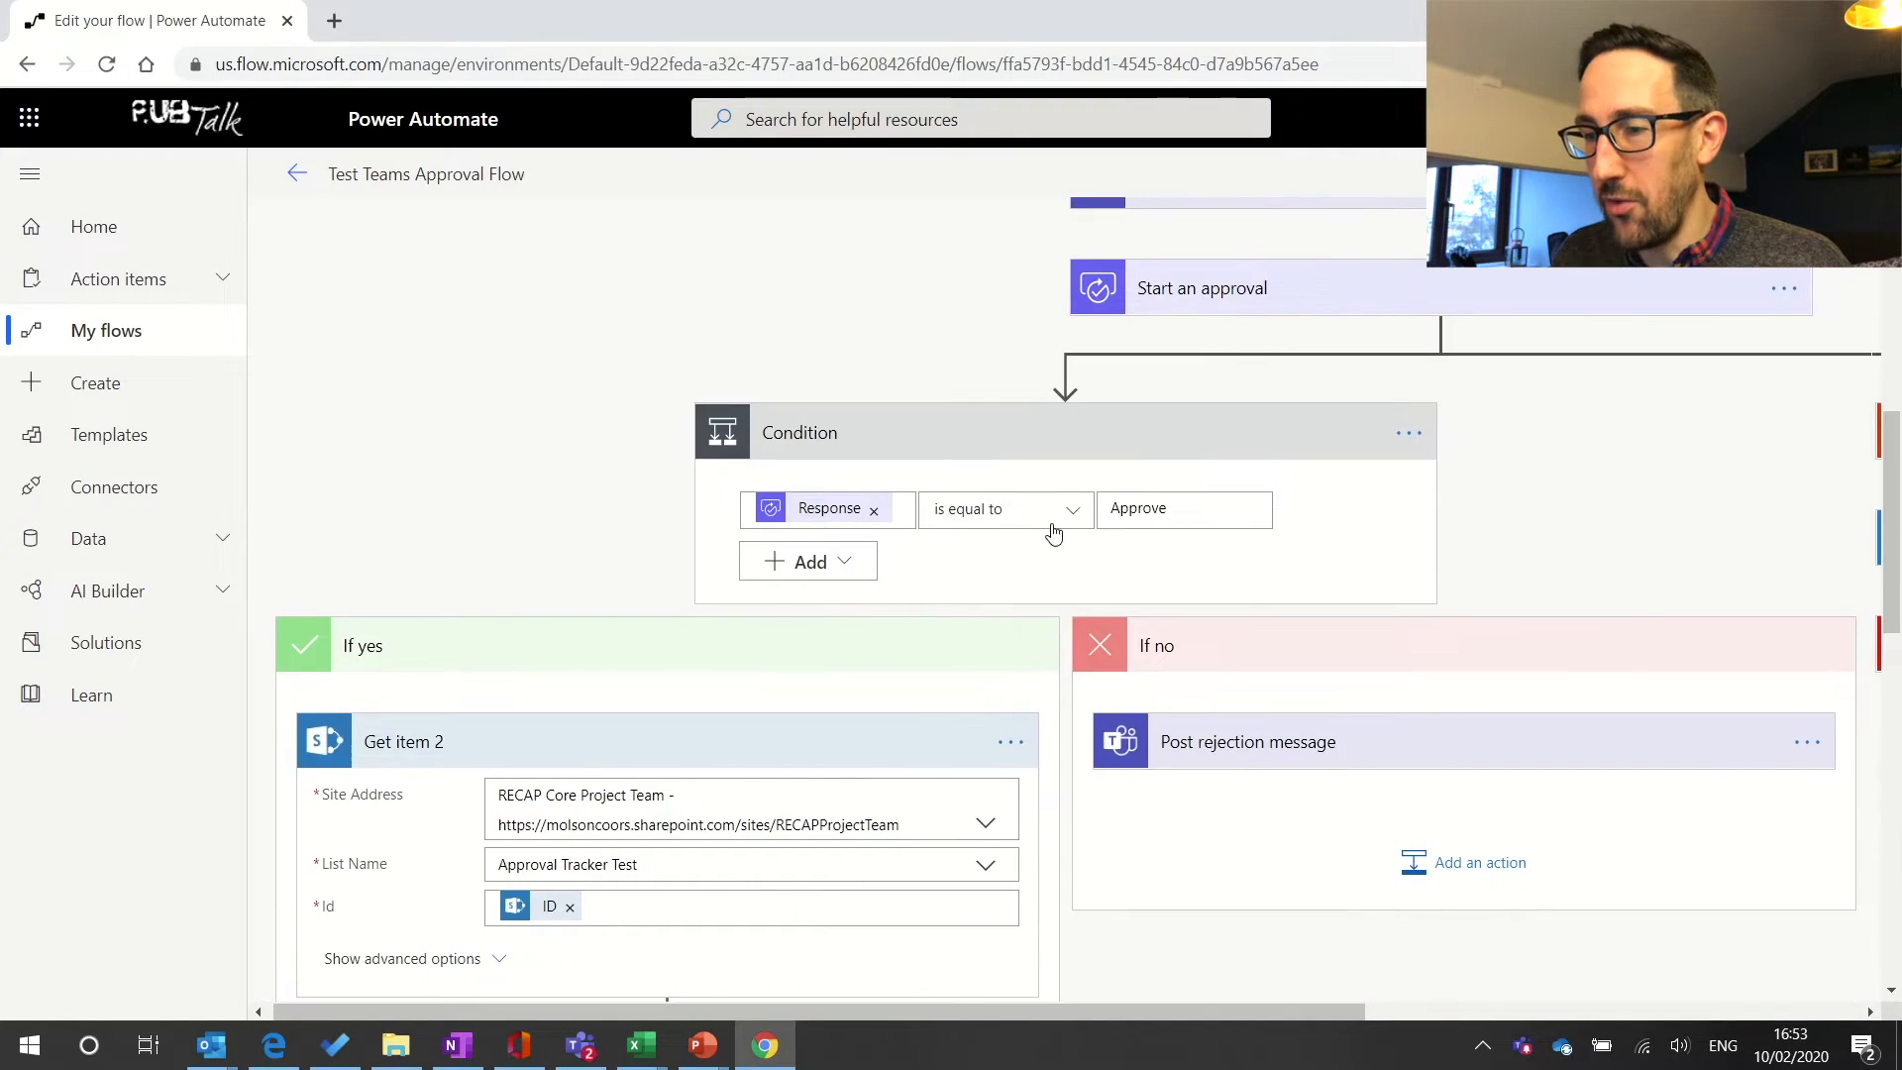
scroll(1052, 532, "down", 3)
scroll(790, 590, "up", 3)
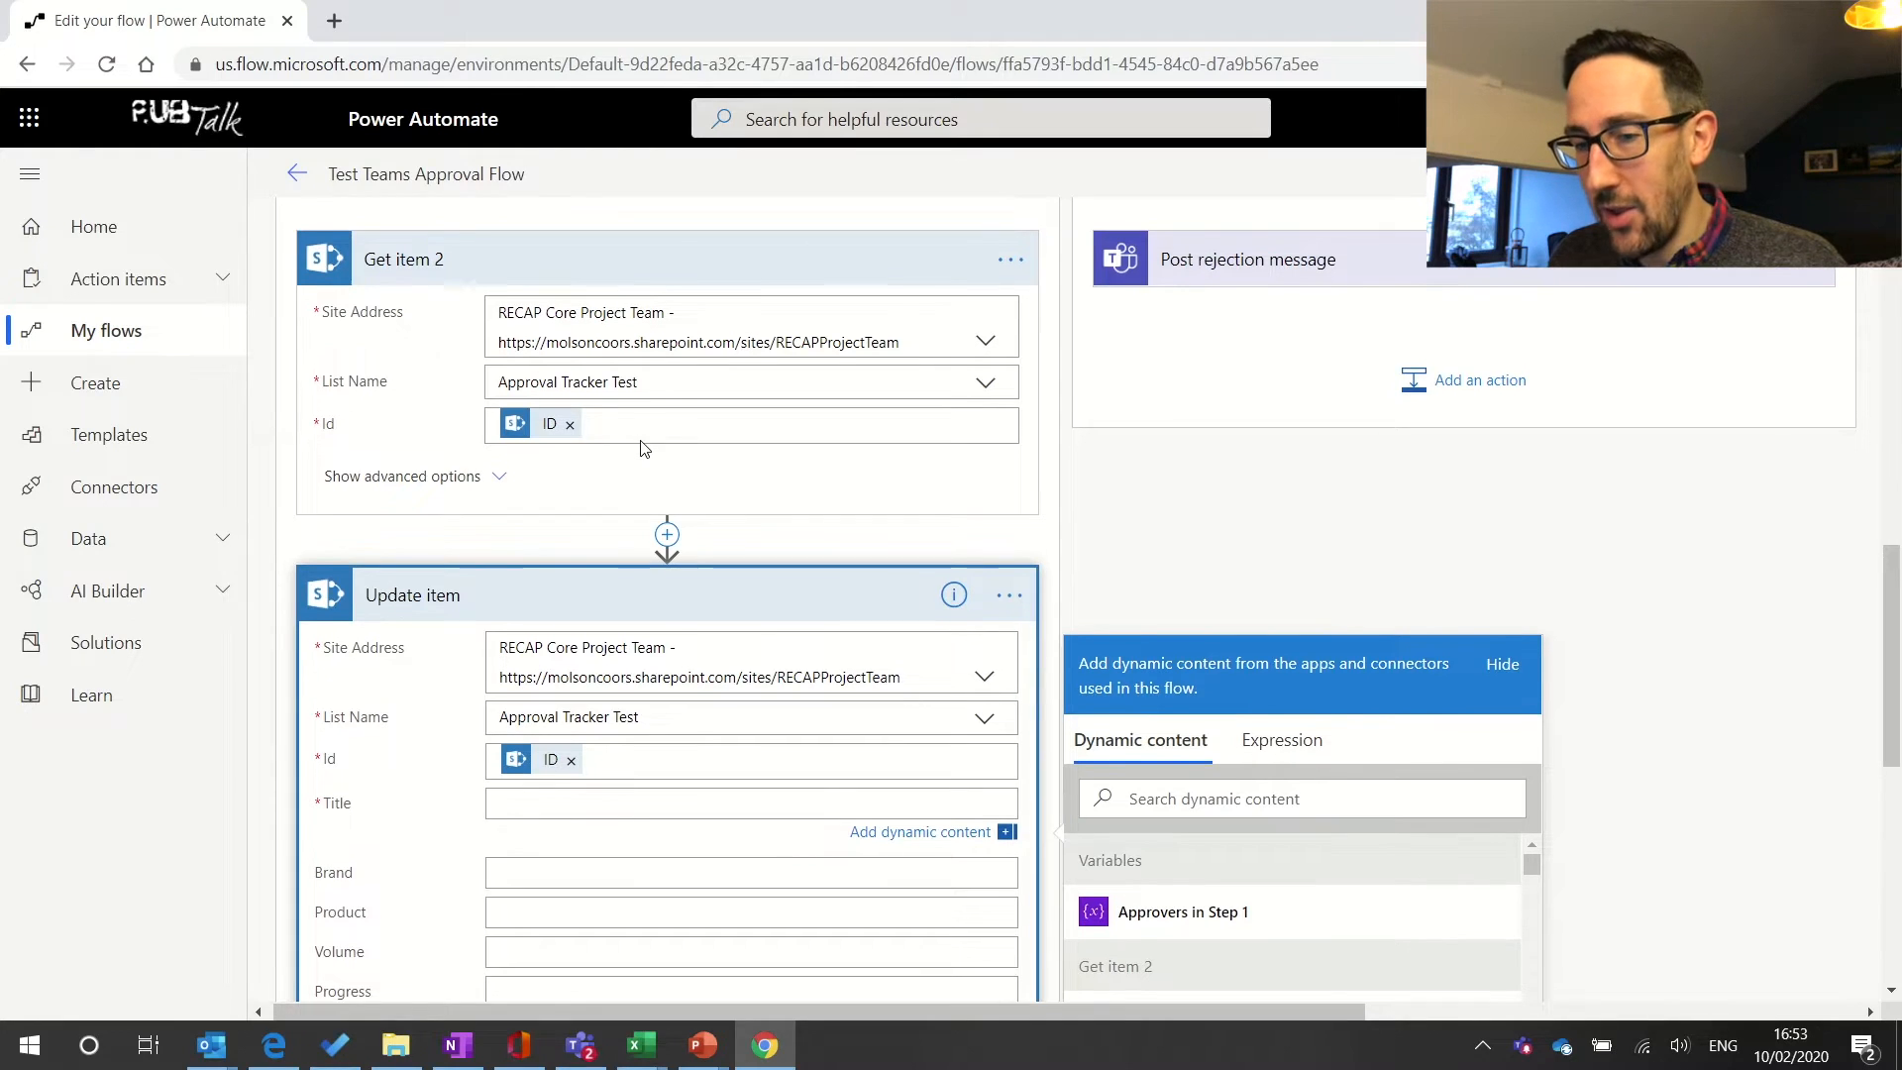
scroll(643, 447, "up", 1)
scroll(642, 444, "down", 4)
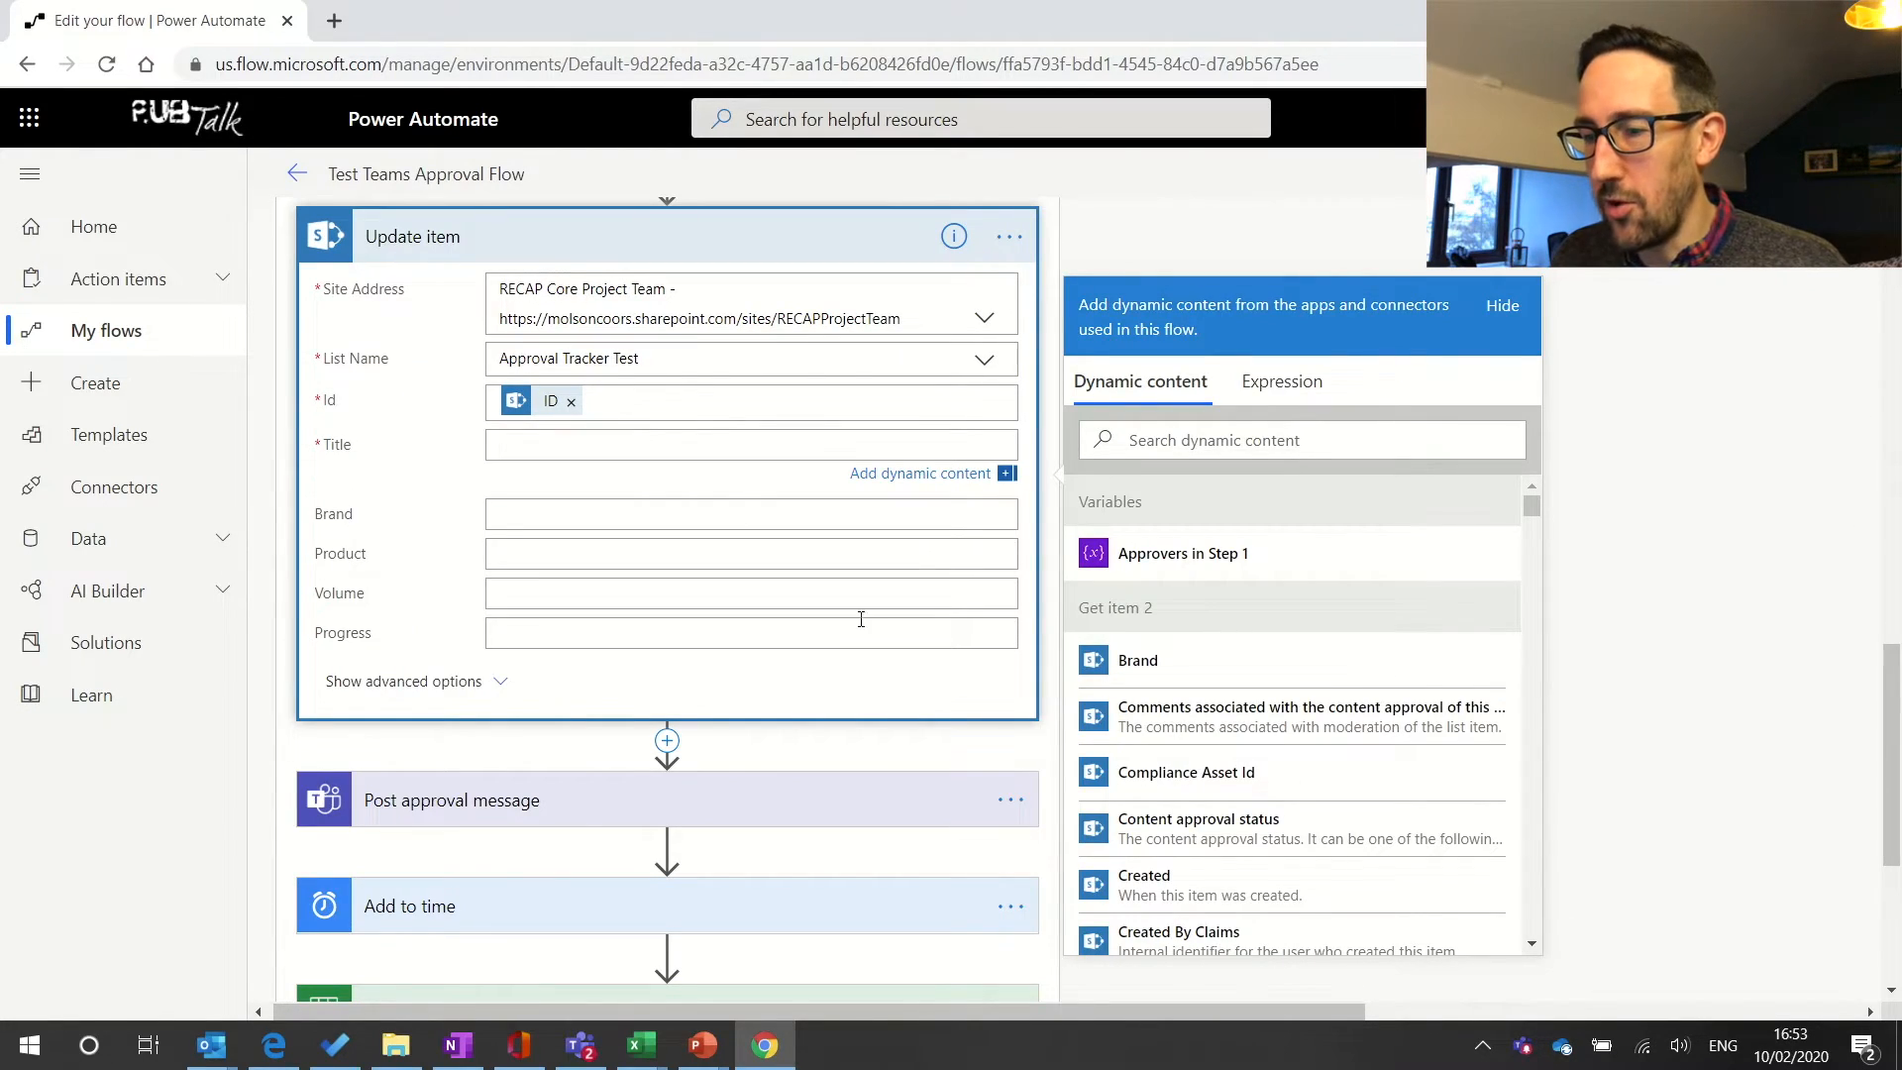
scroll(858, 616, "down", 1)
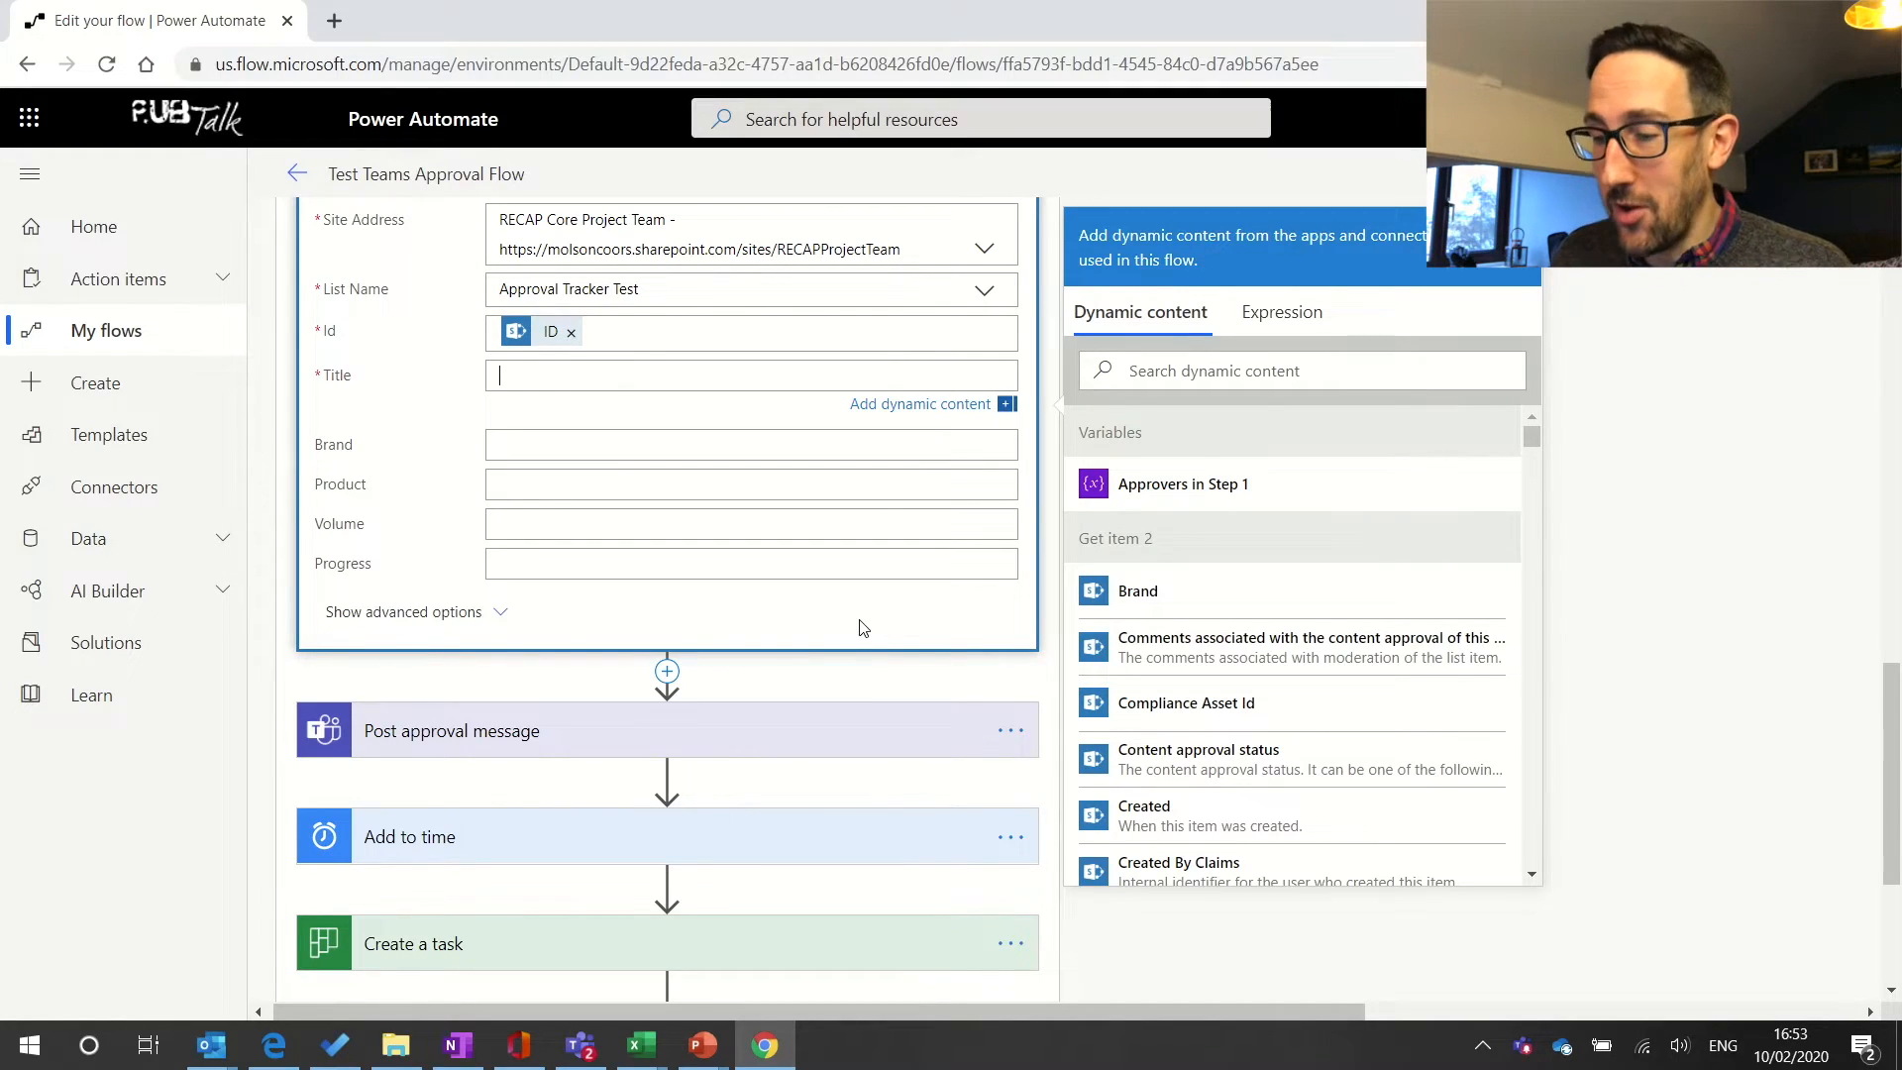
- Fill Update item's Title with Name and its Brand with Brand, using the dynamic values from Get item 2
scroll(1278, 619, "down", 3)
scroll(1281, 615, "down", 5)
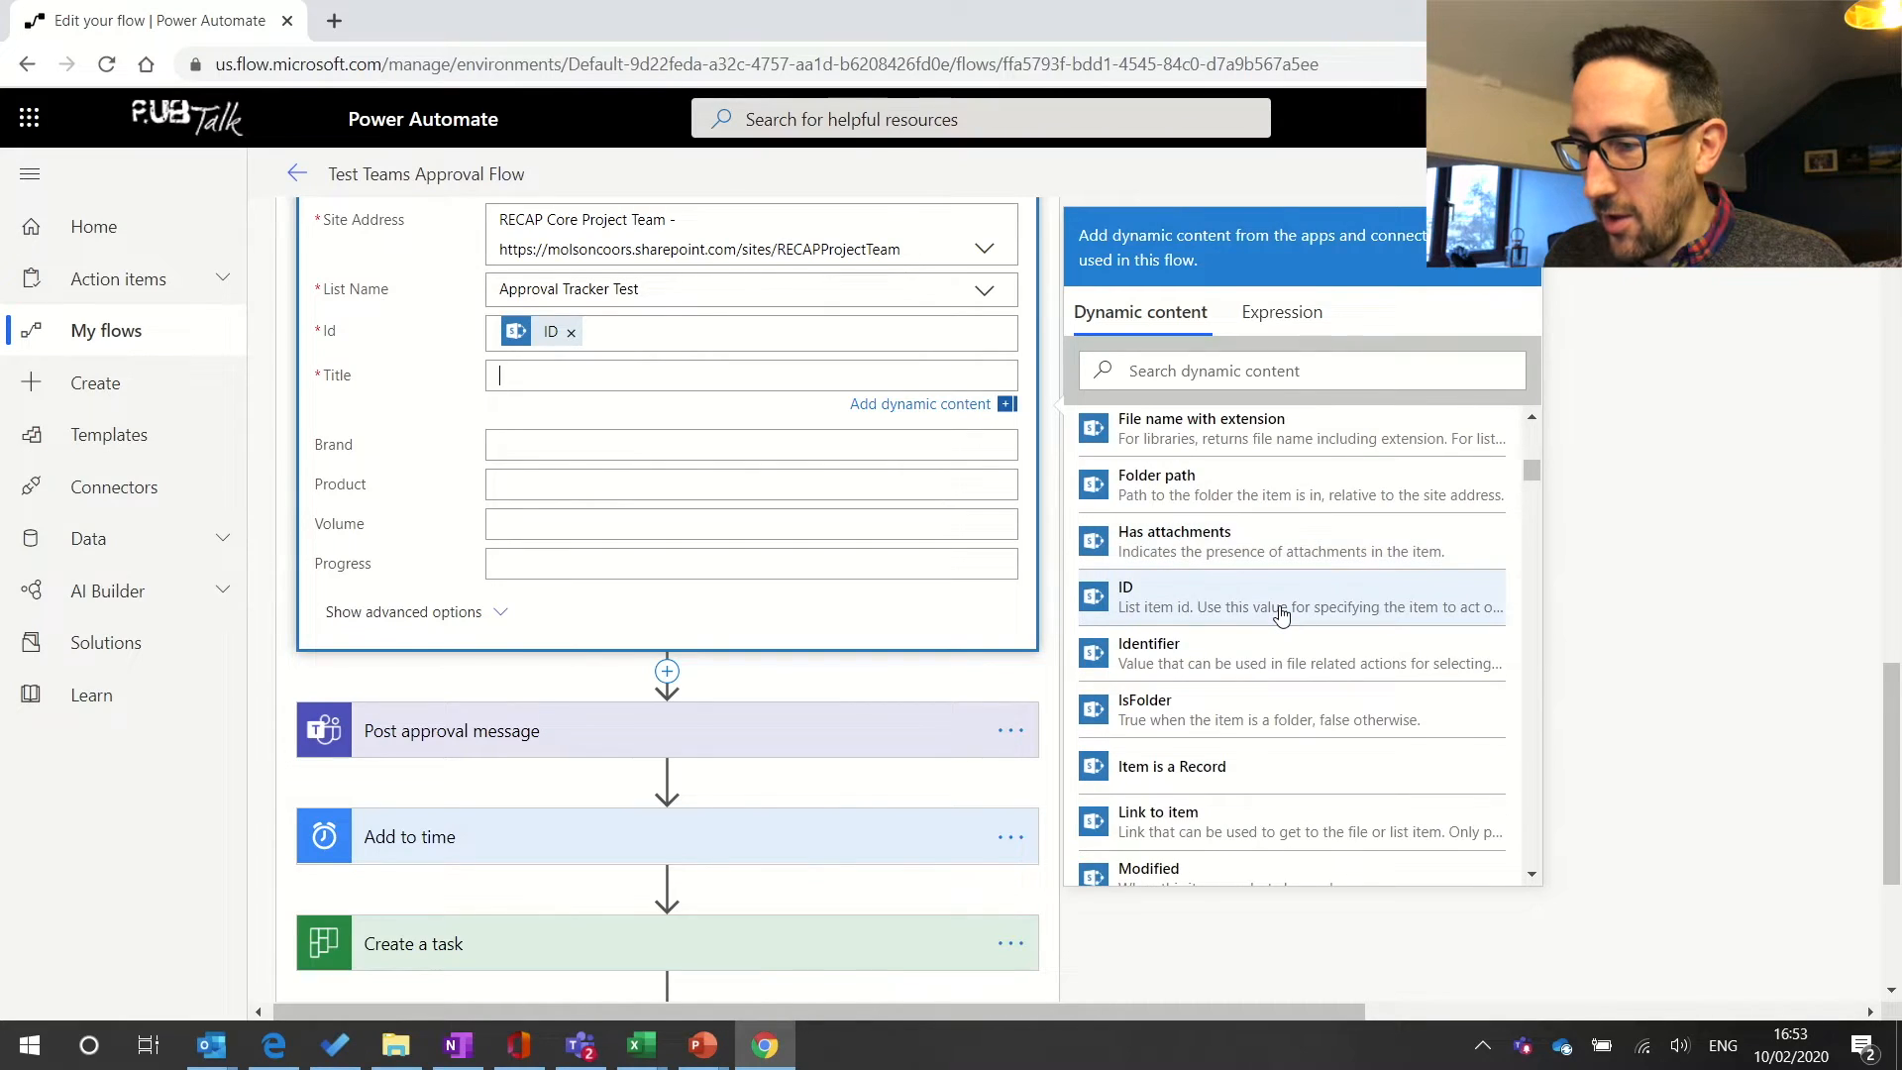
scroll(1281, 615, "down", 8)
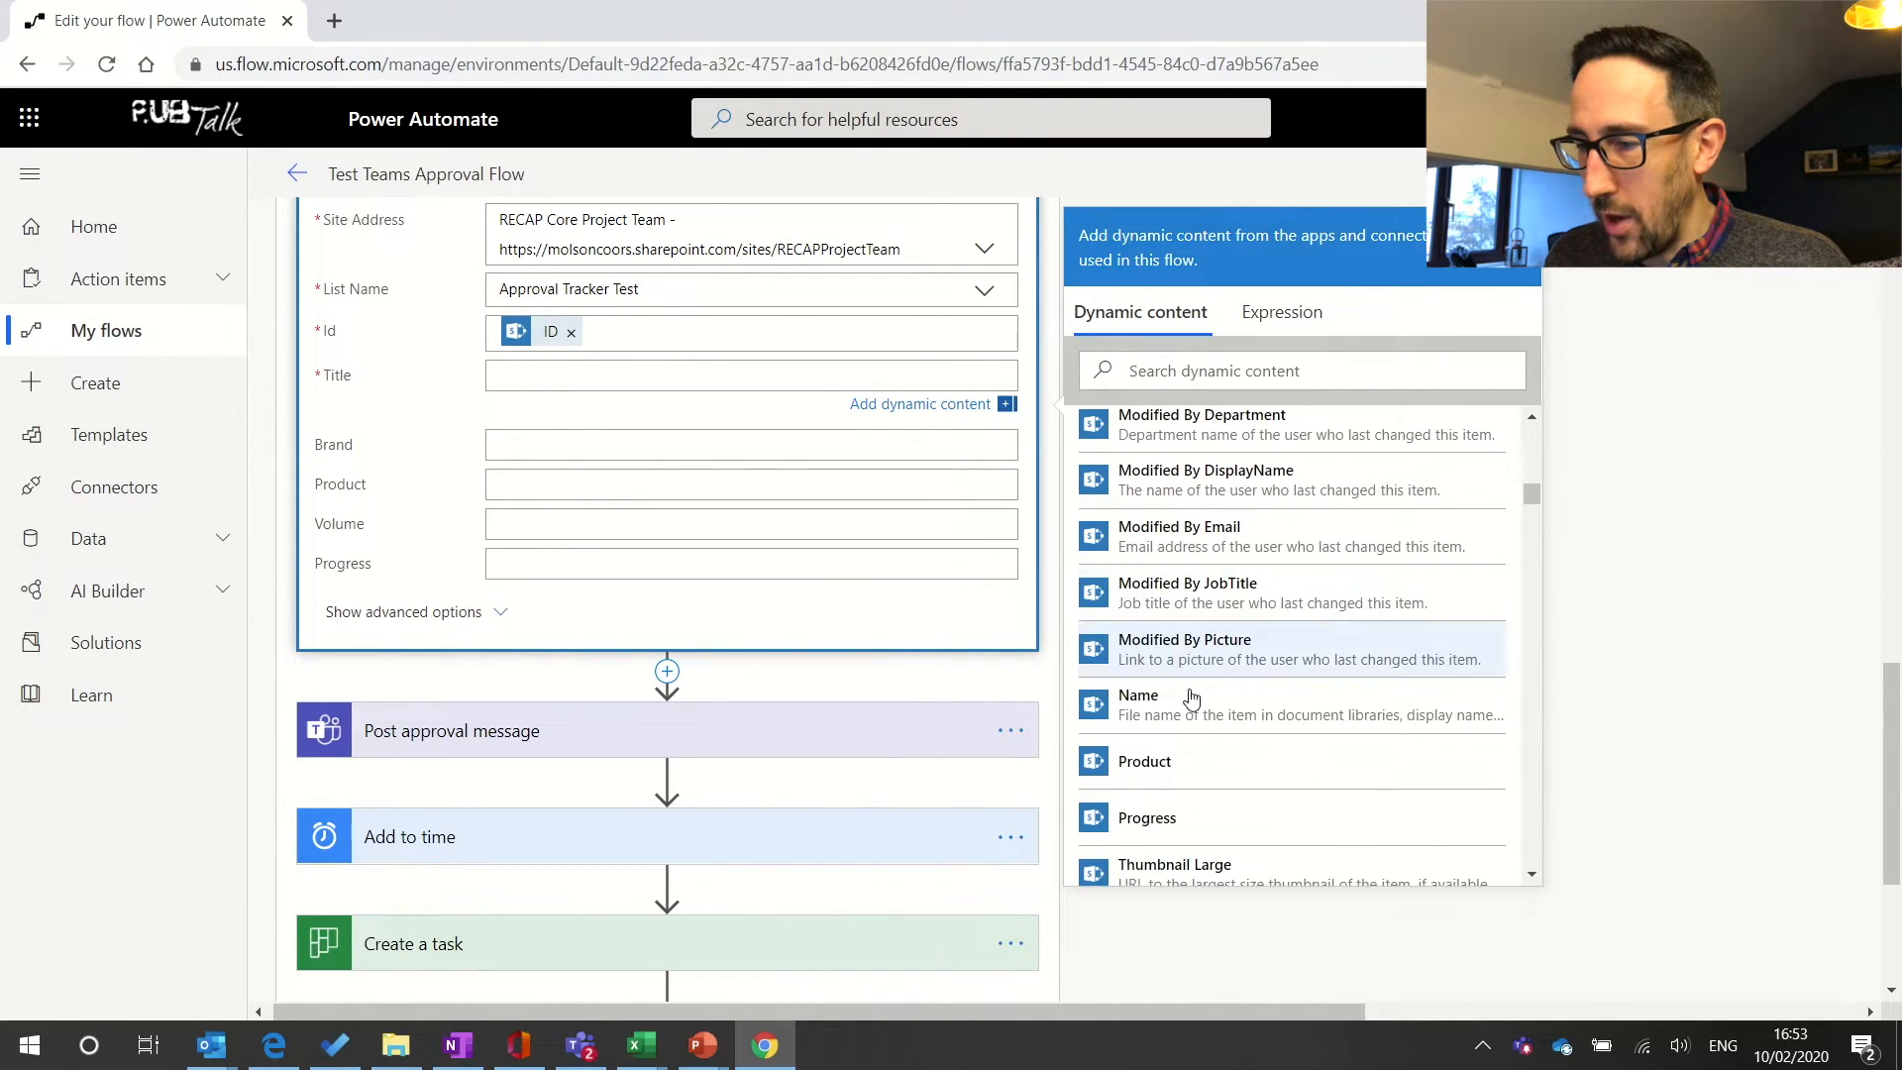
scroll(1295, 594, "up", 15)
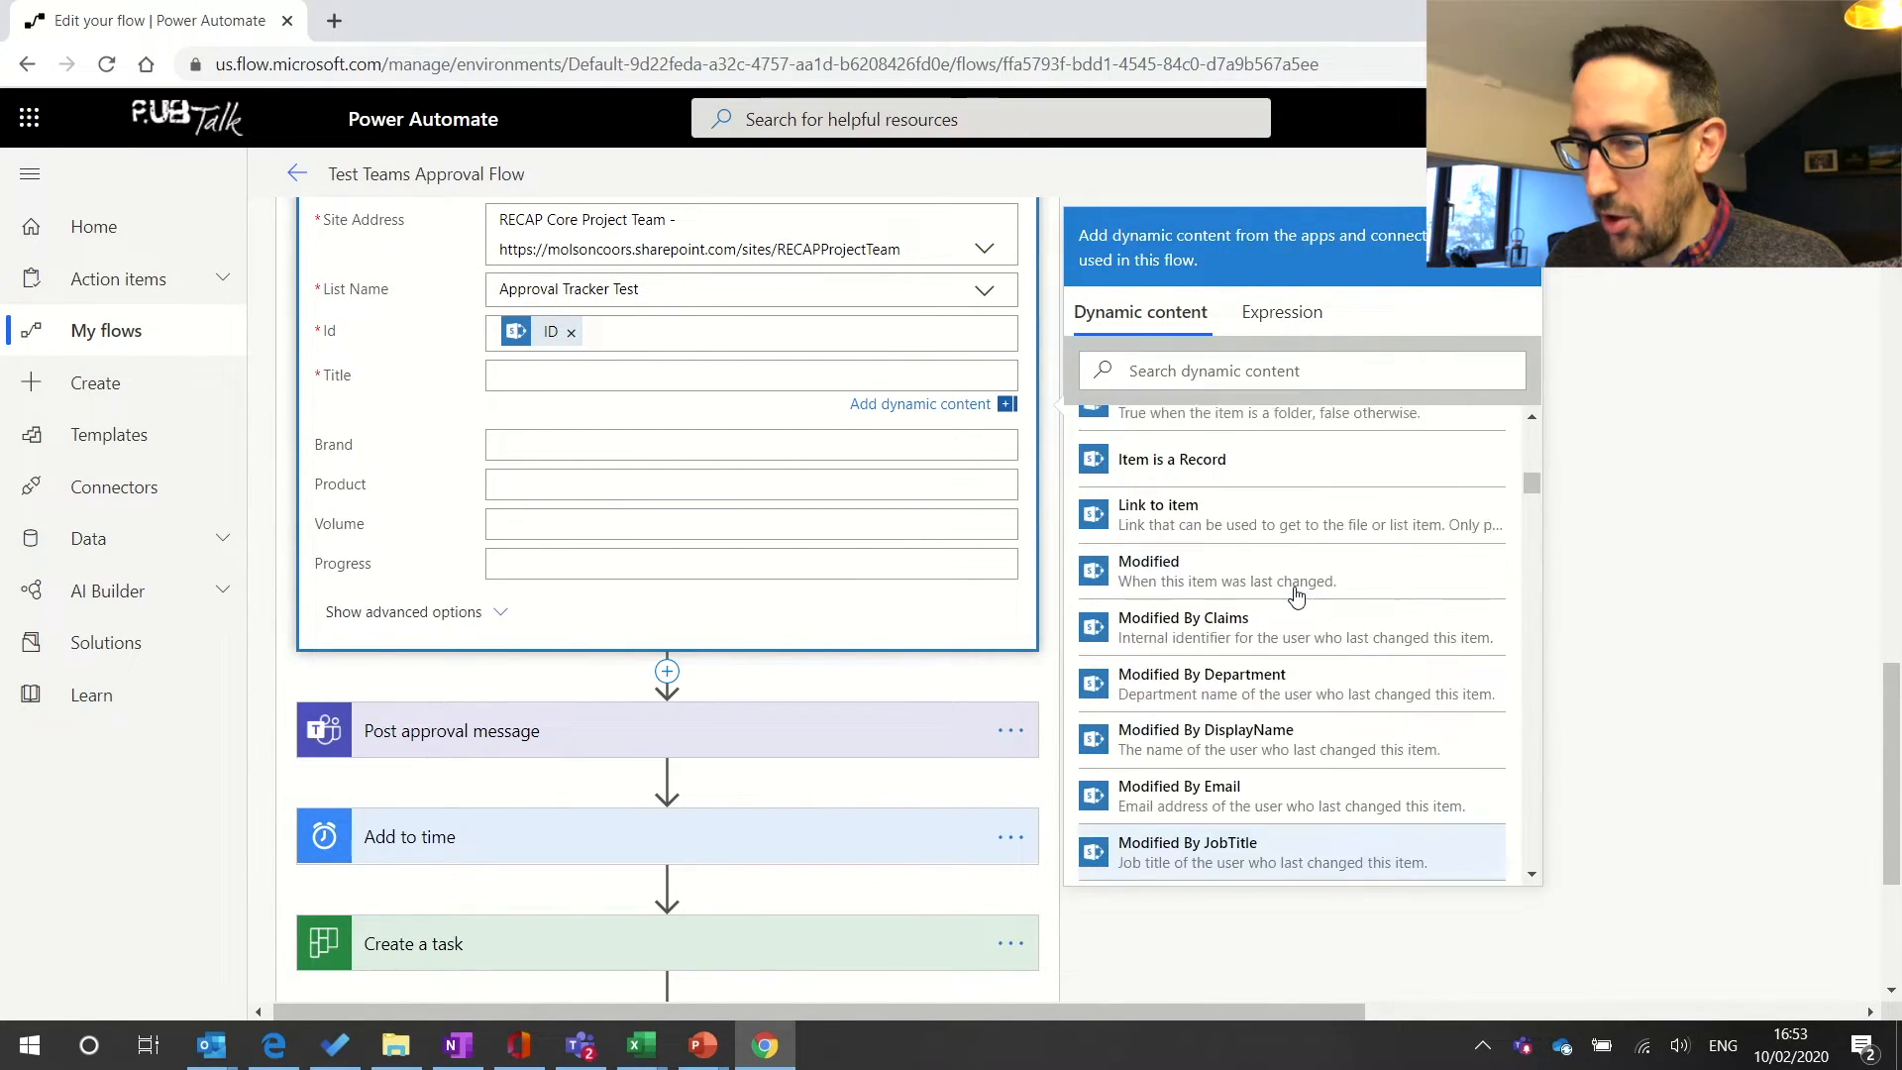
scroll(1295, 595, "down", 12)
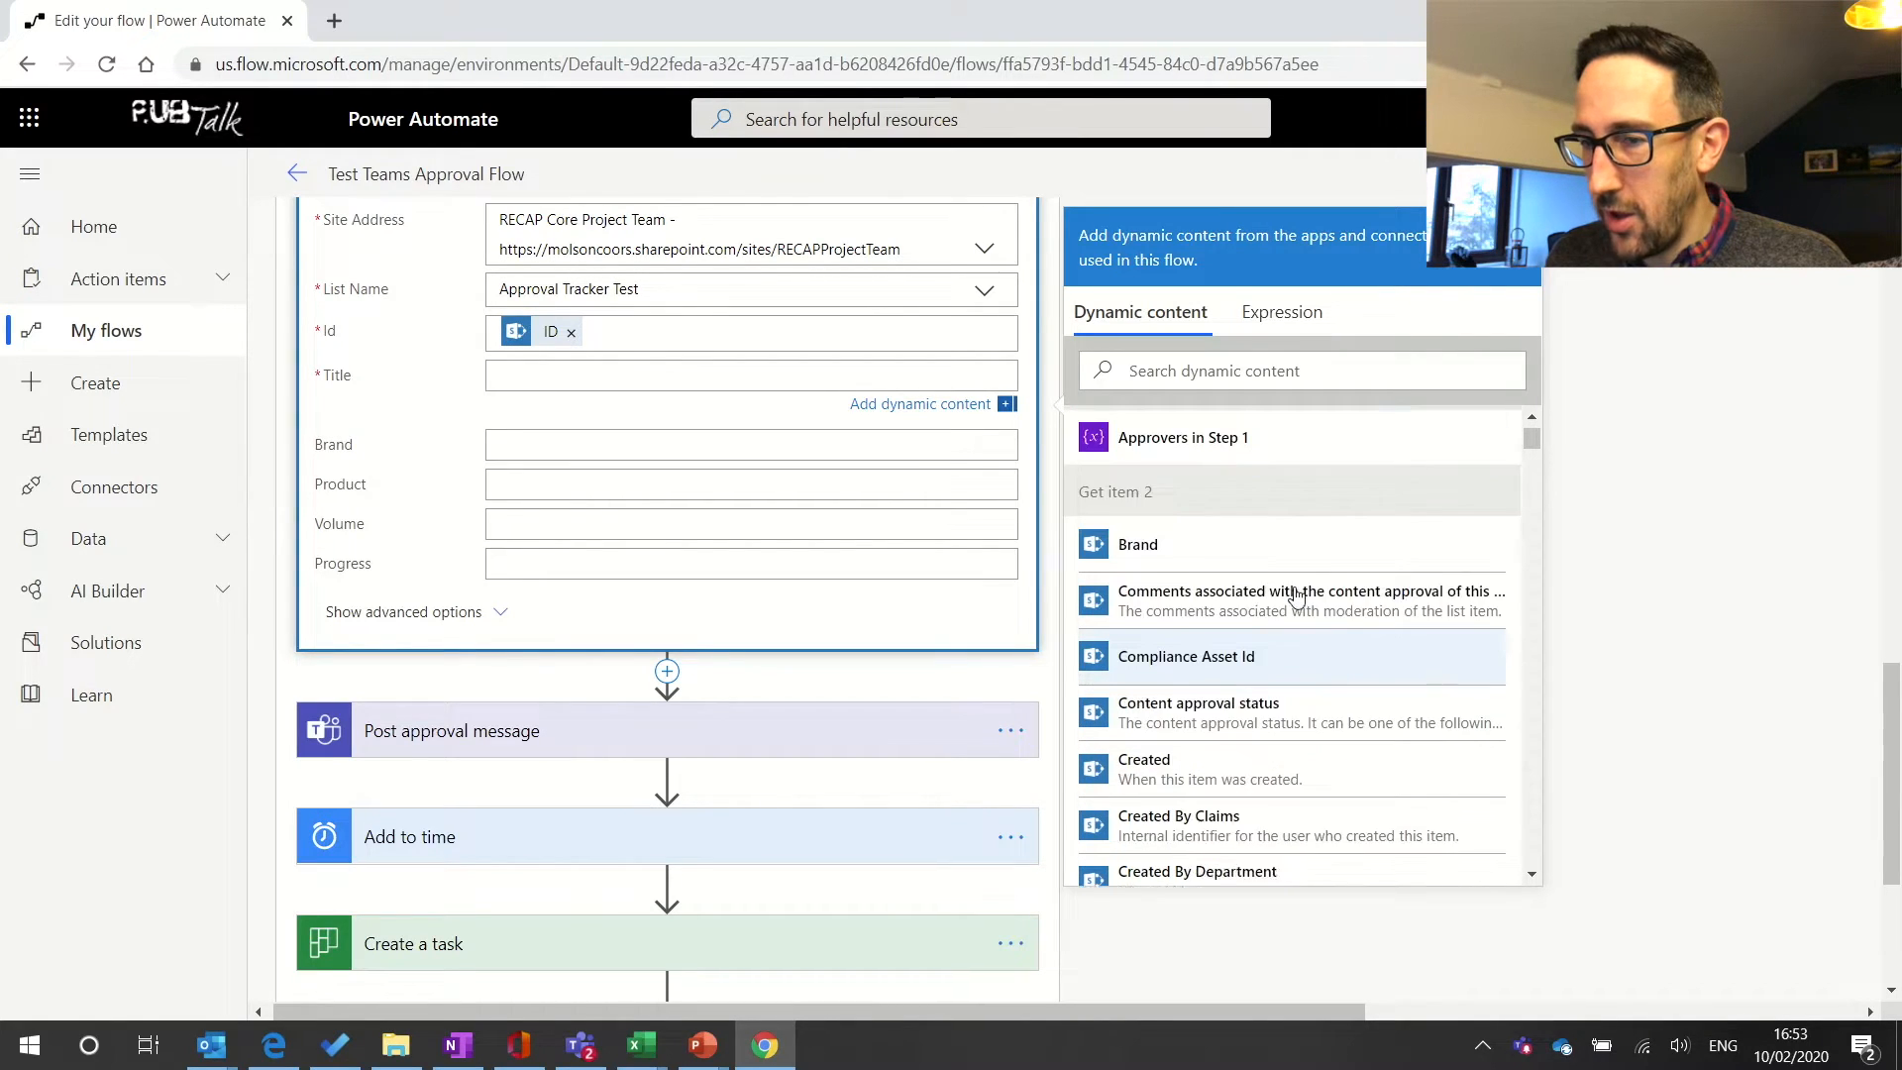
scroll(1295, 594, "down", 3)
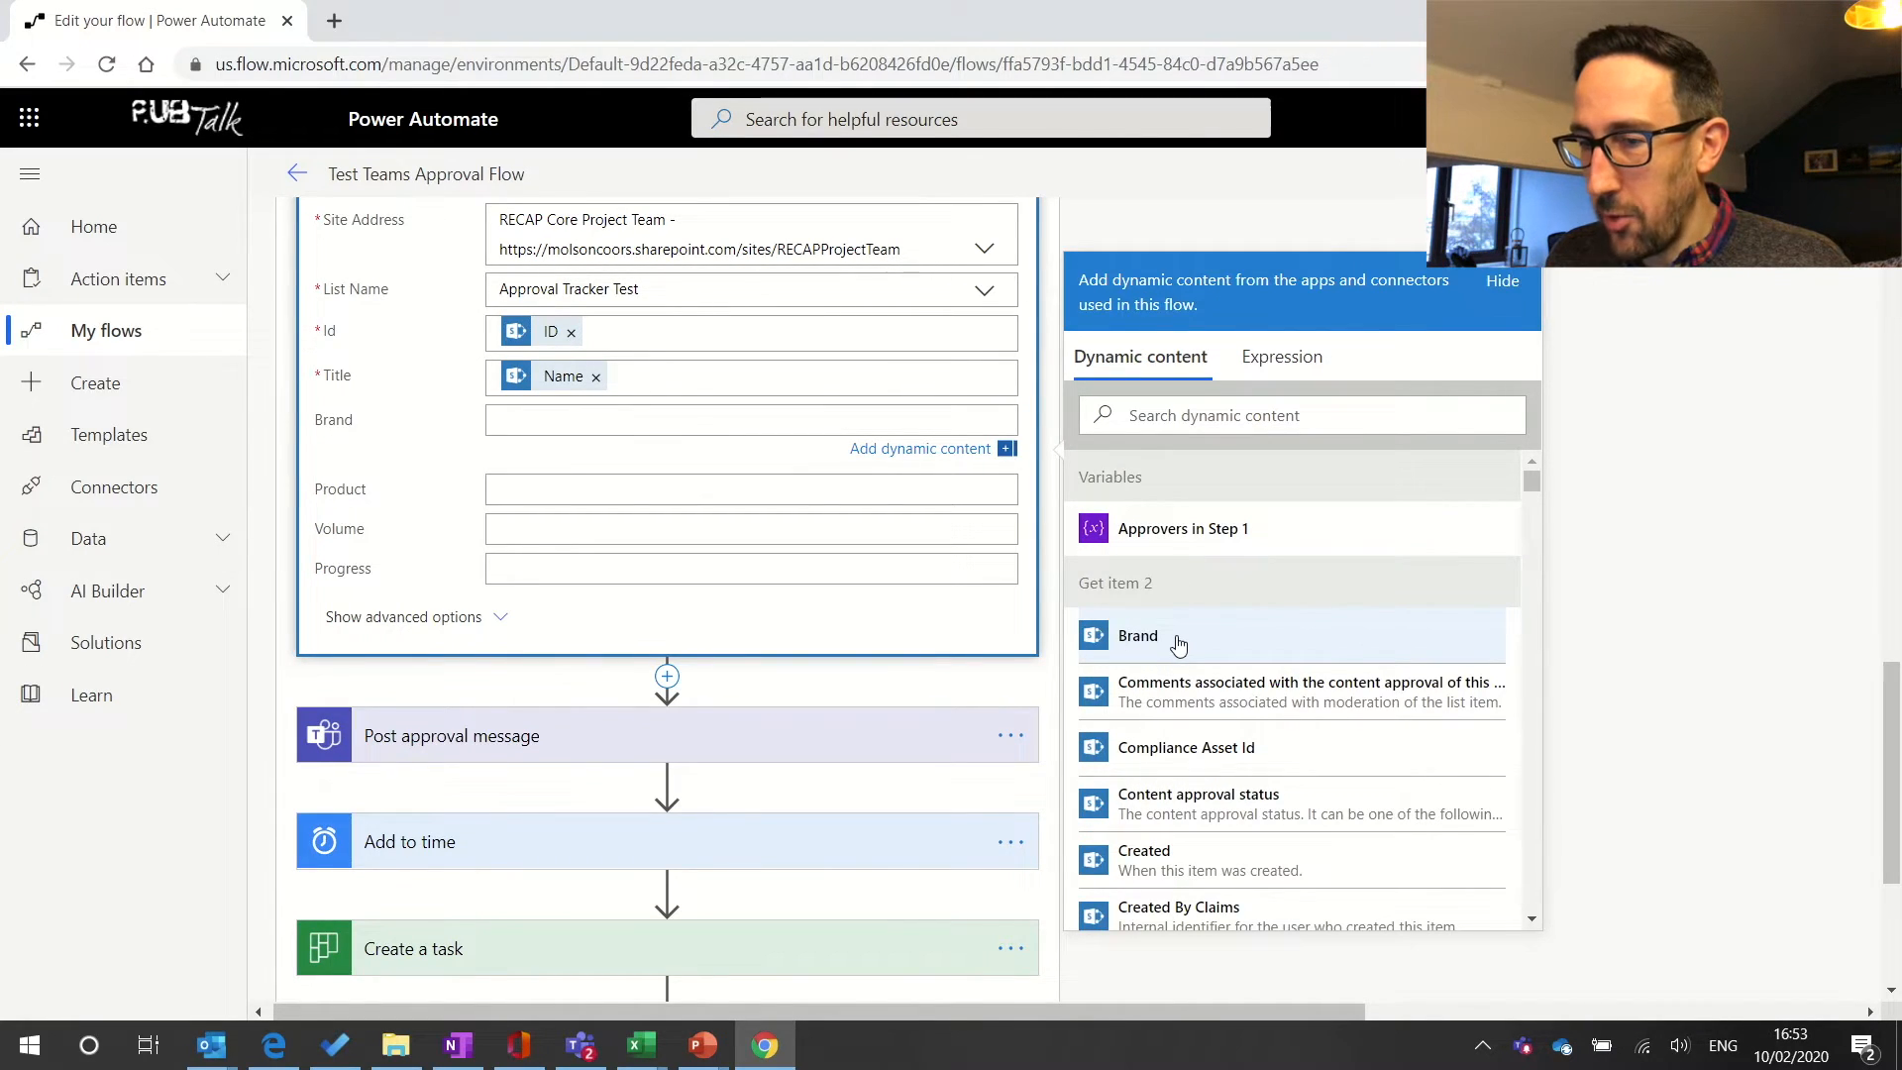
left_click(1177, 641)
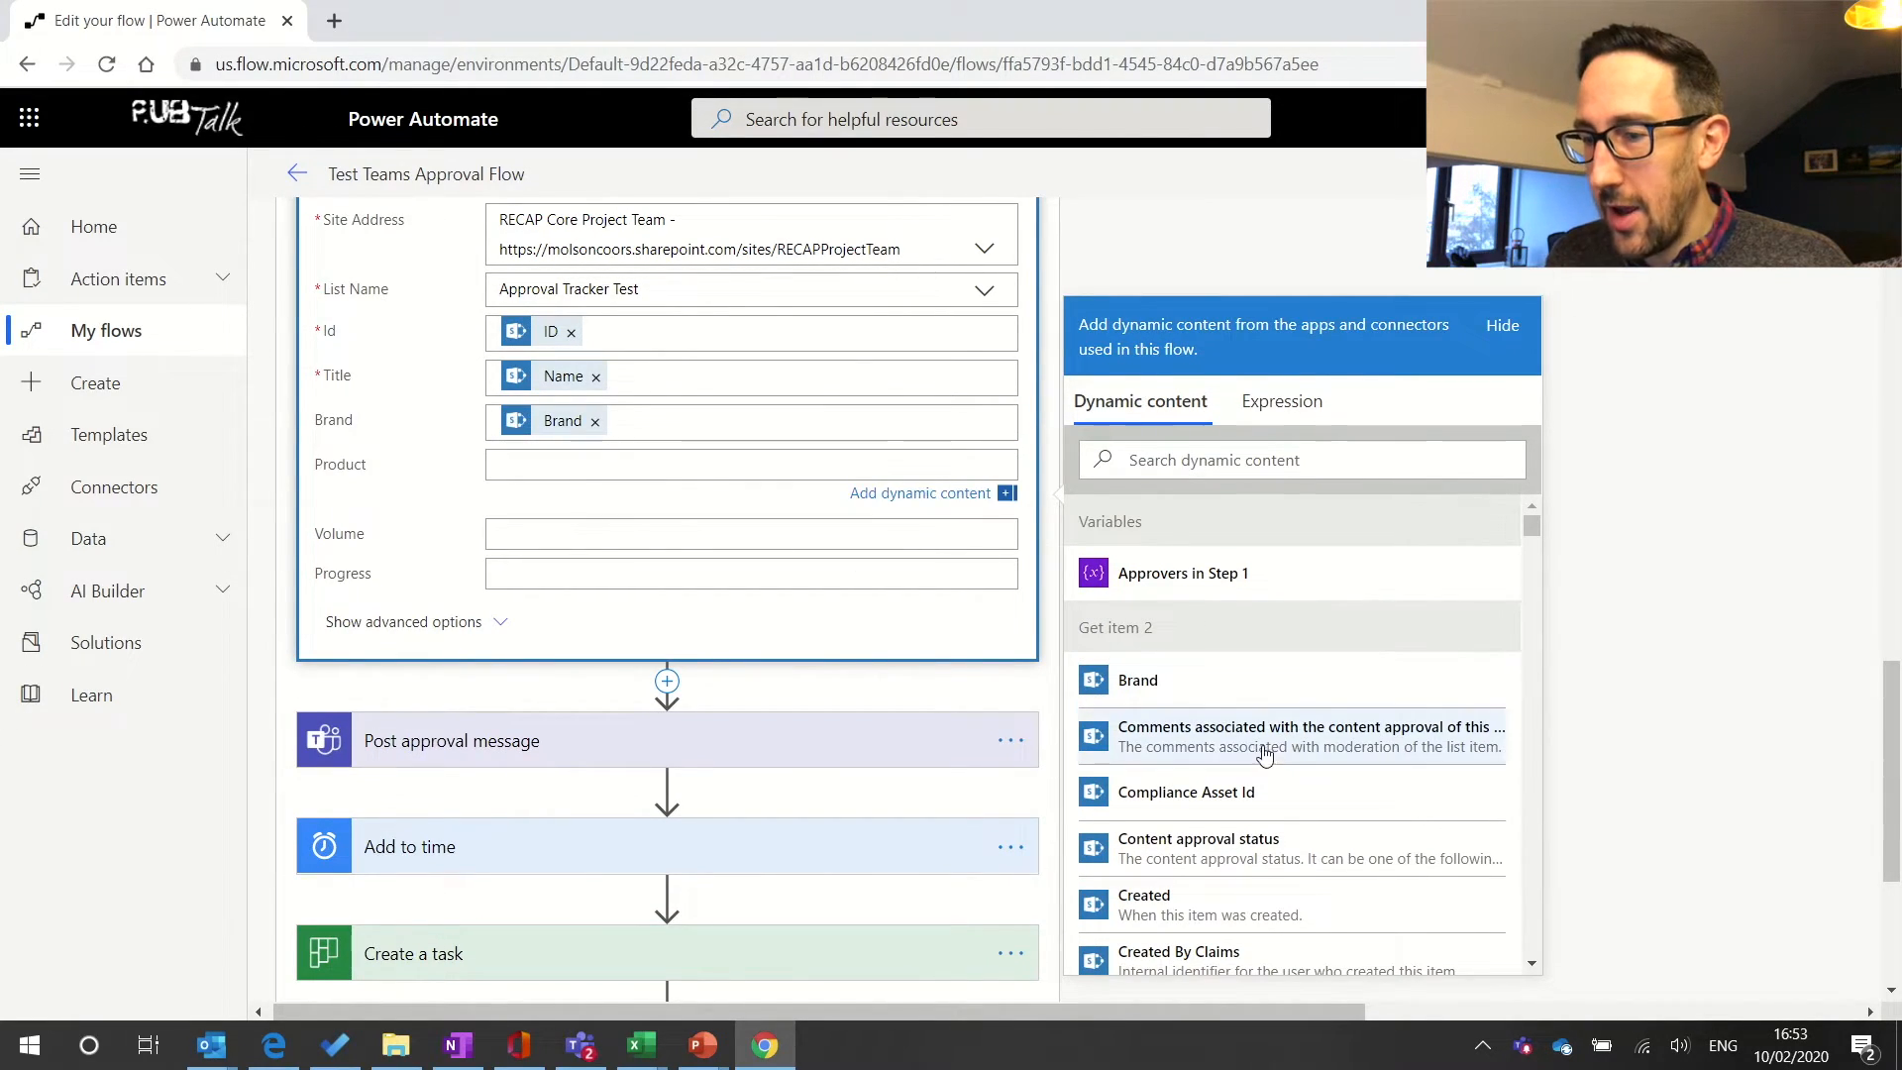
- Fill Update item's Product and Volume fields with the matching Product and Volume values from Get item 2
scroll(1272, 758, "down", 10)
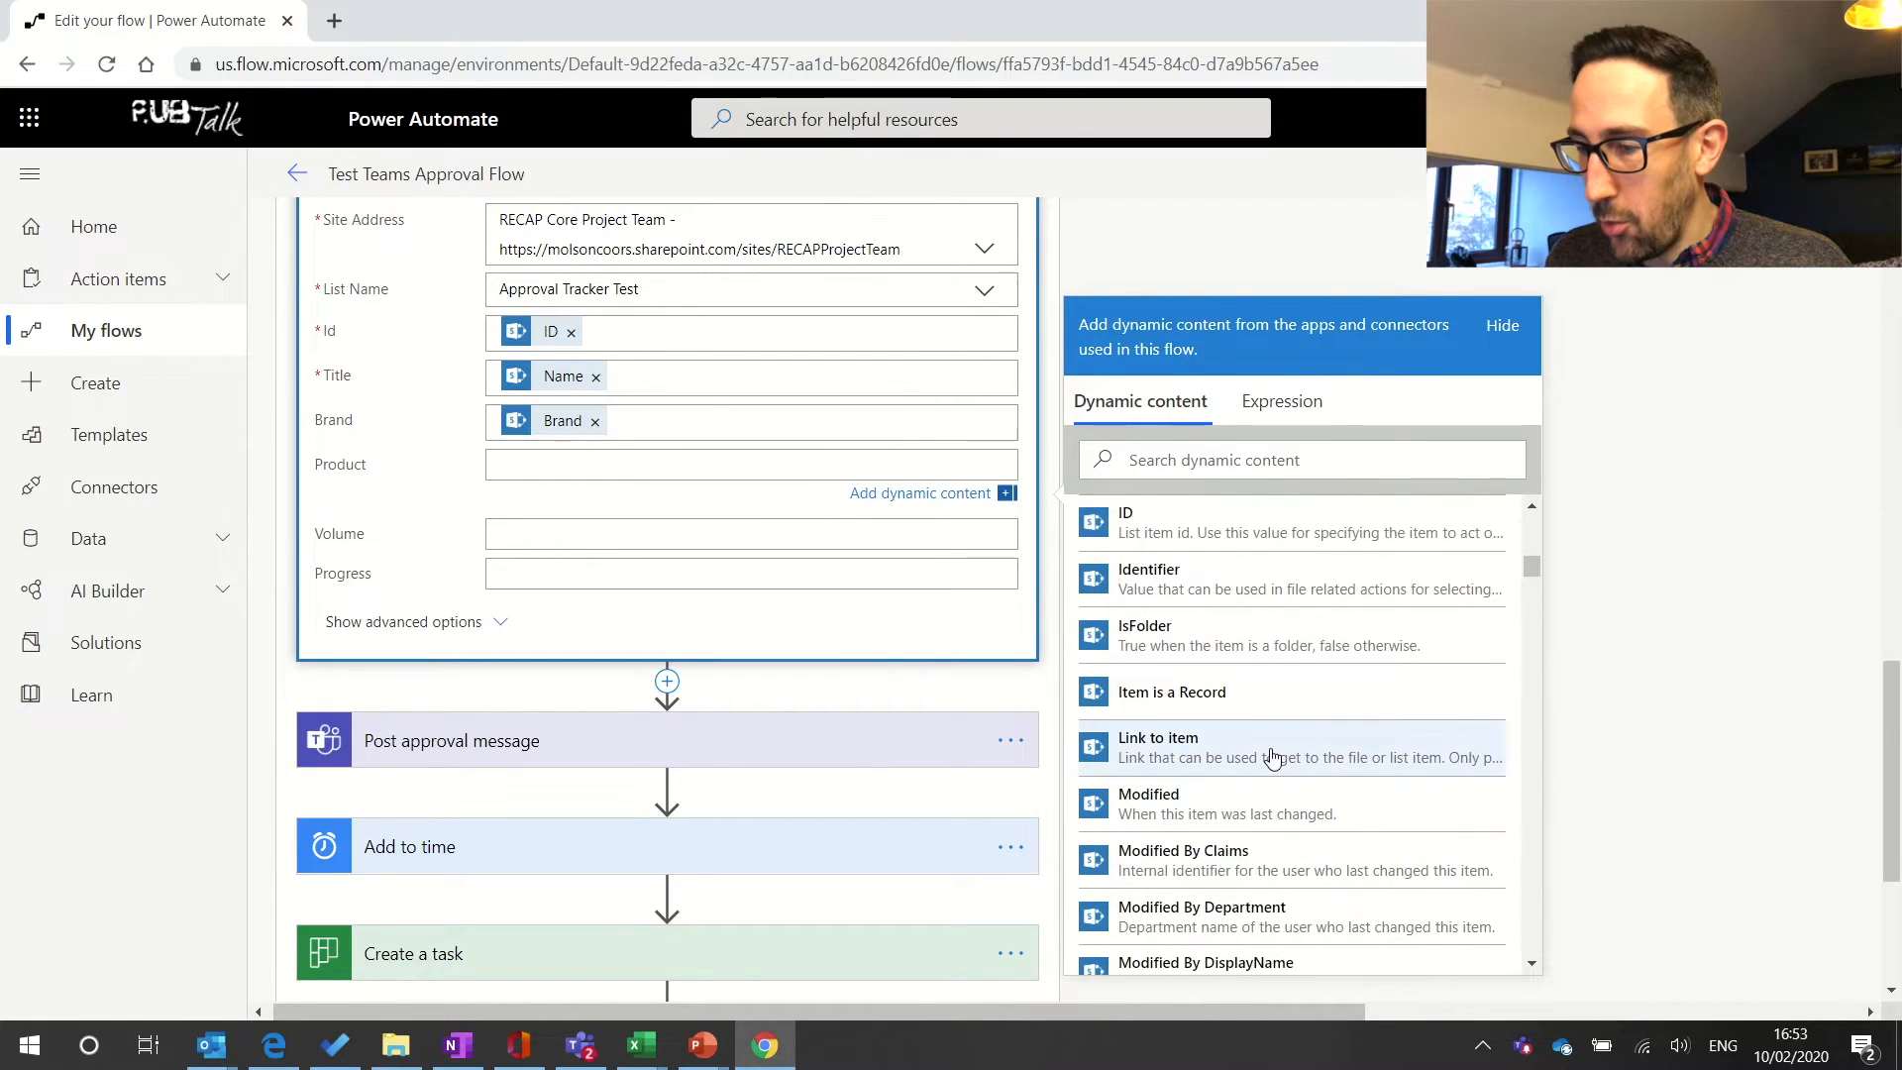
scroll(1273, 758, "down", 4)
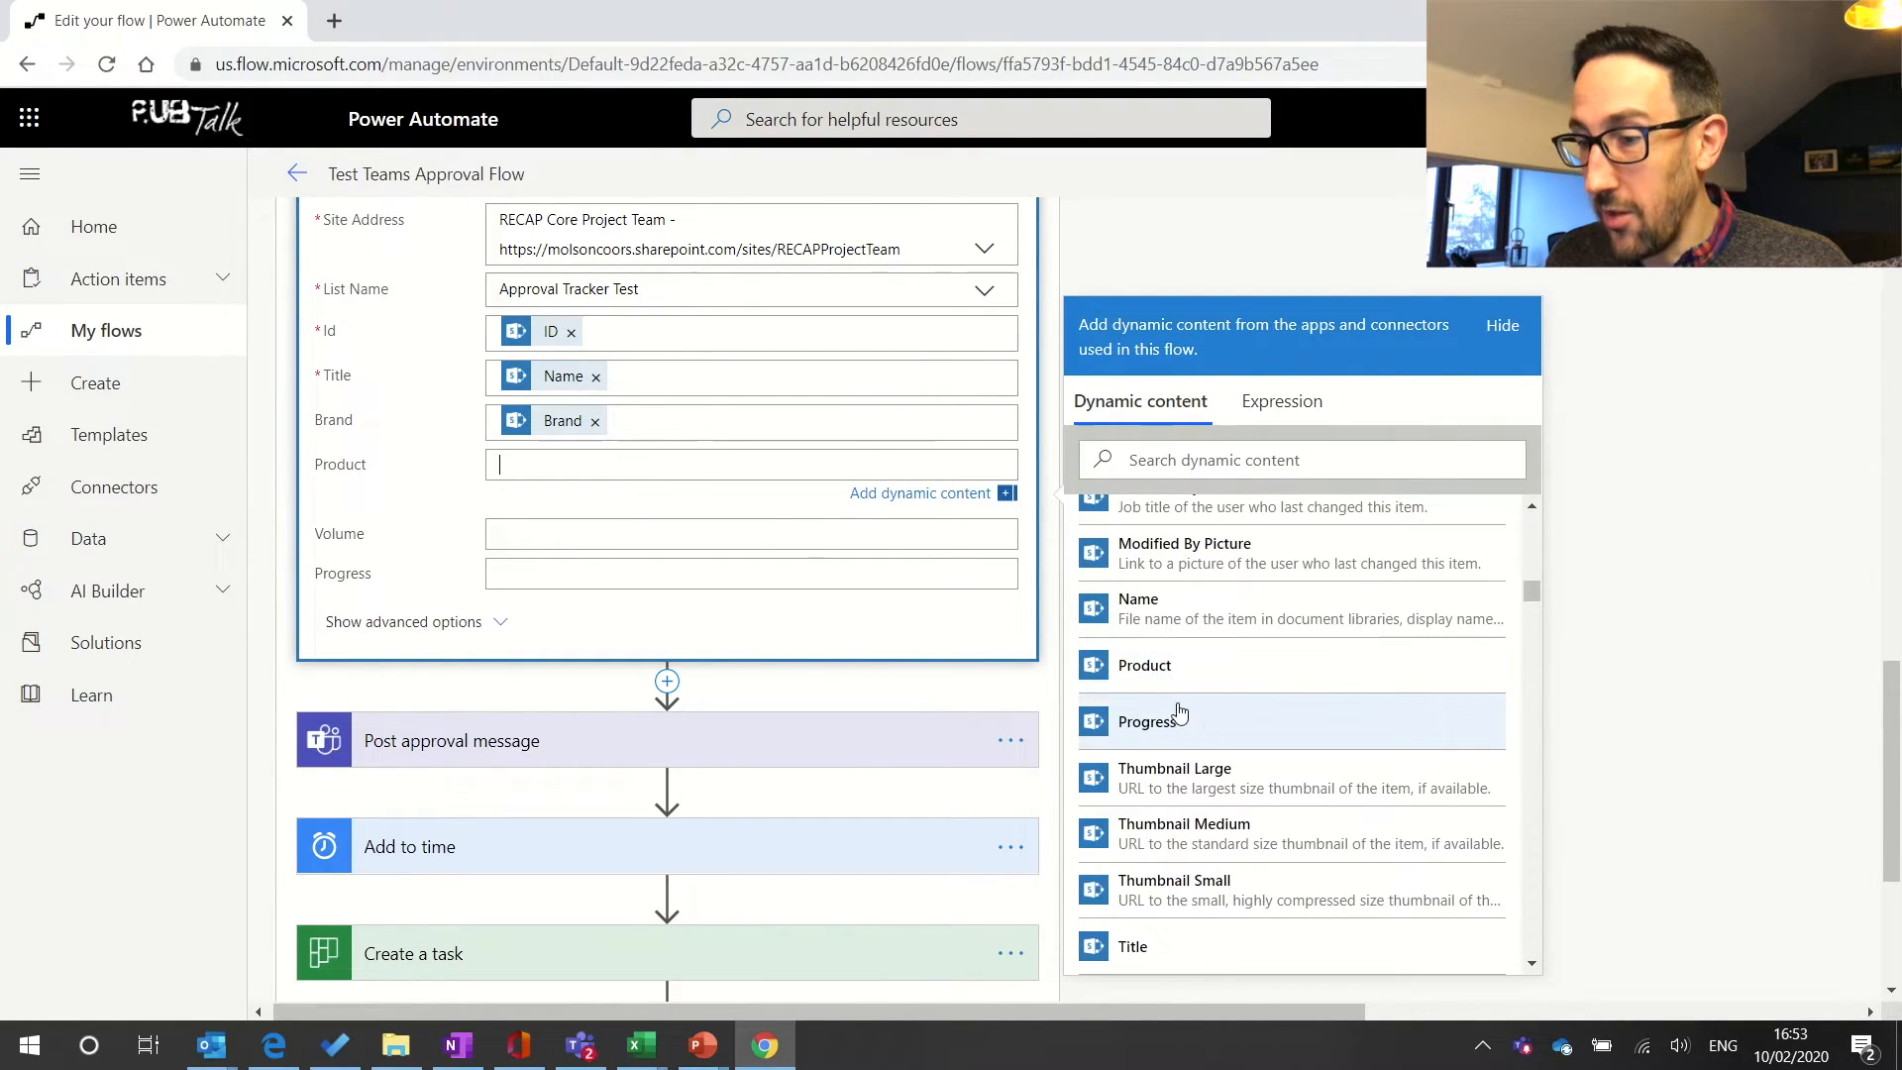
left_click(1177, 690)
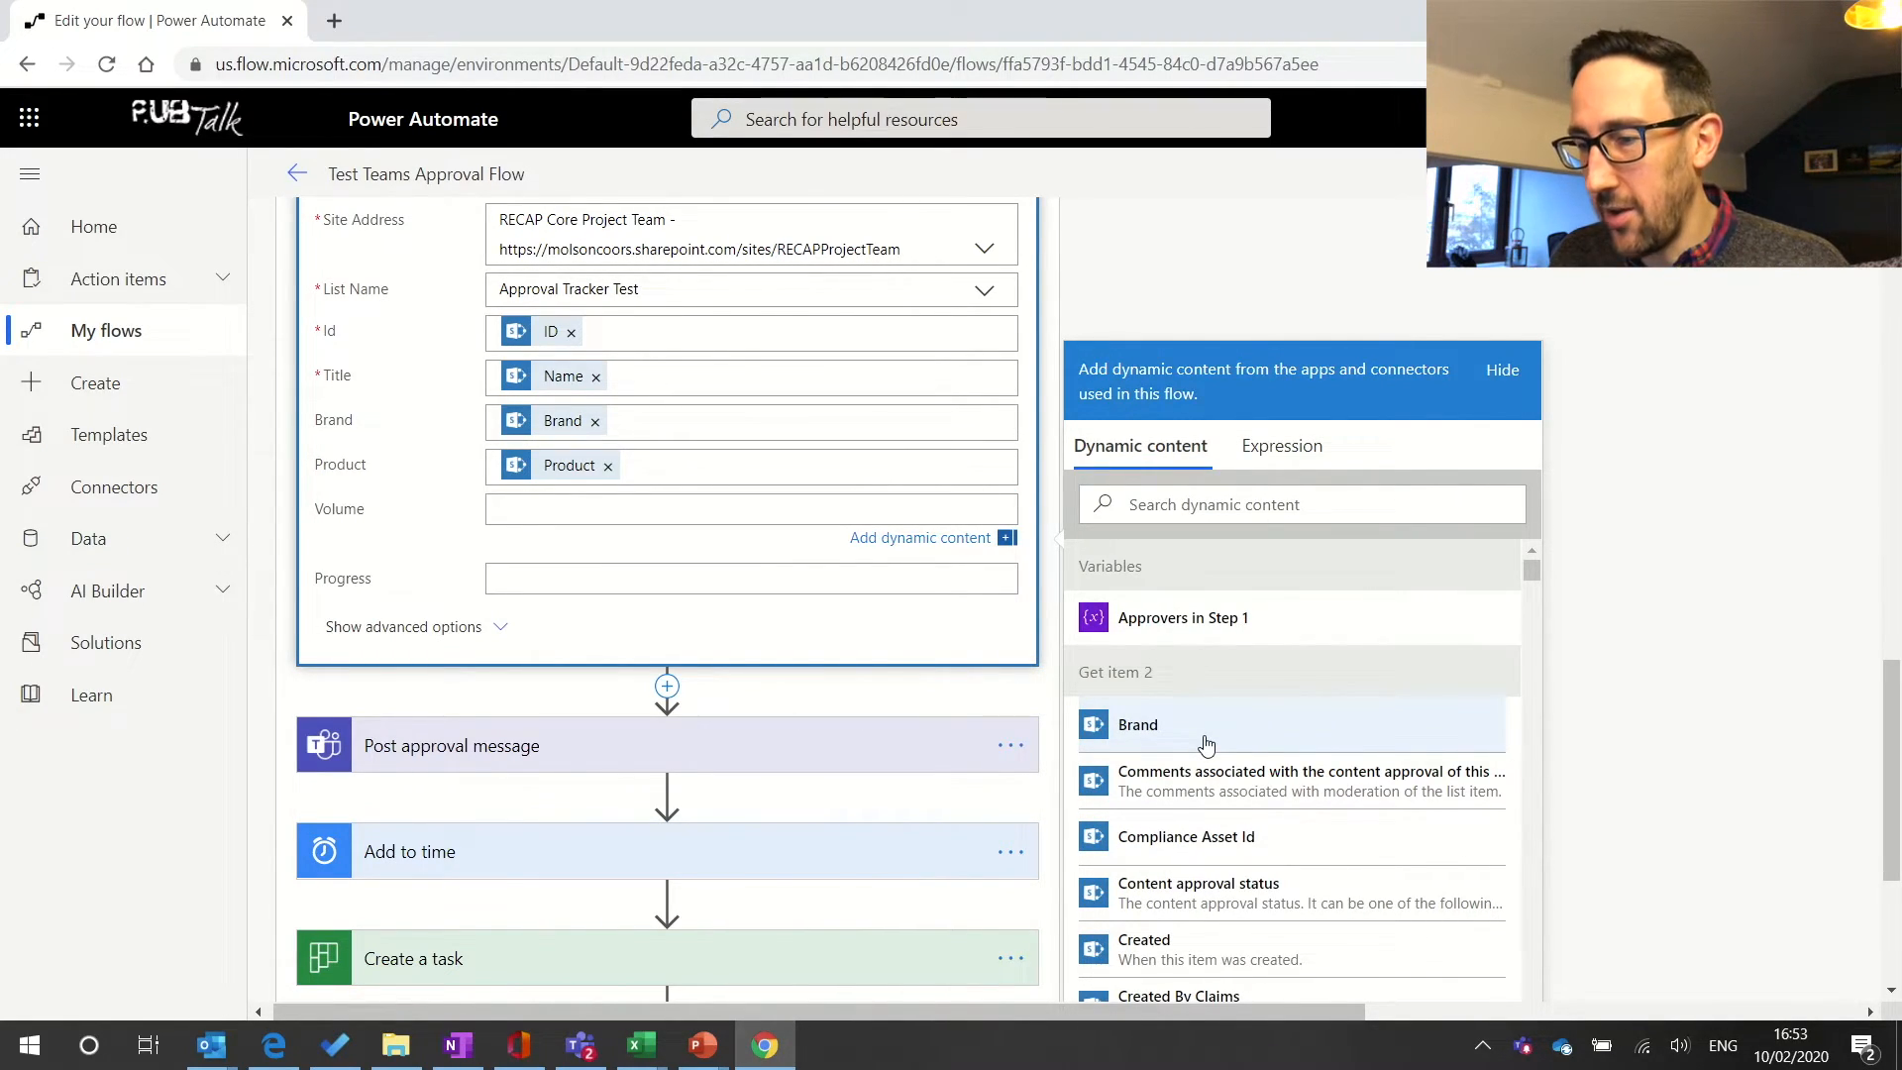
scroll(1205, 744, "down", 15)
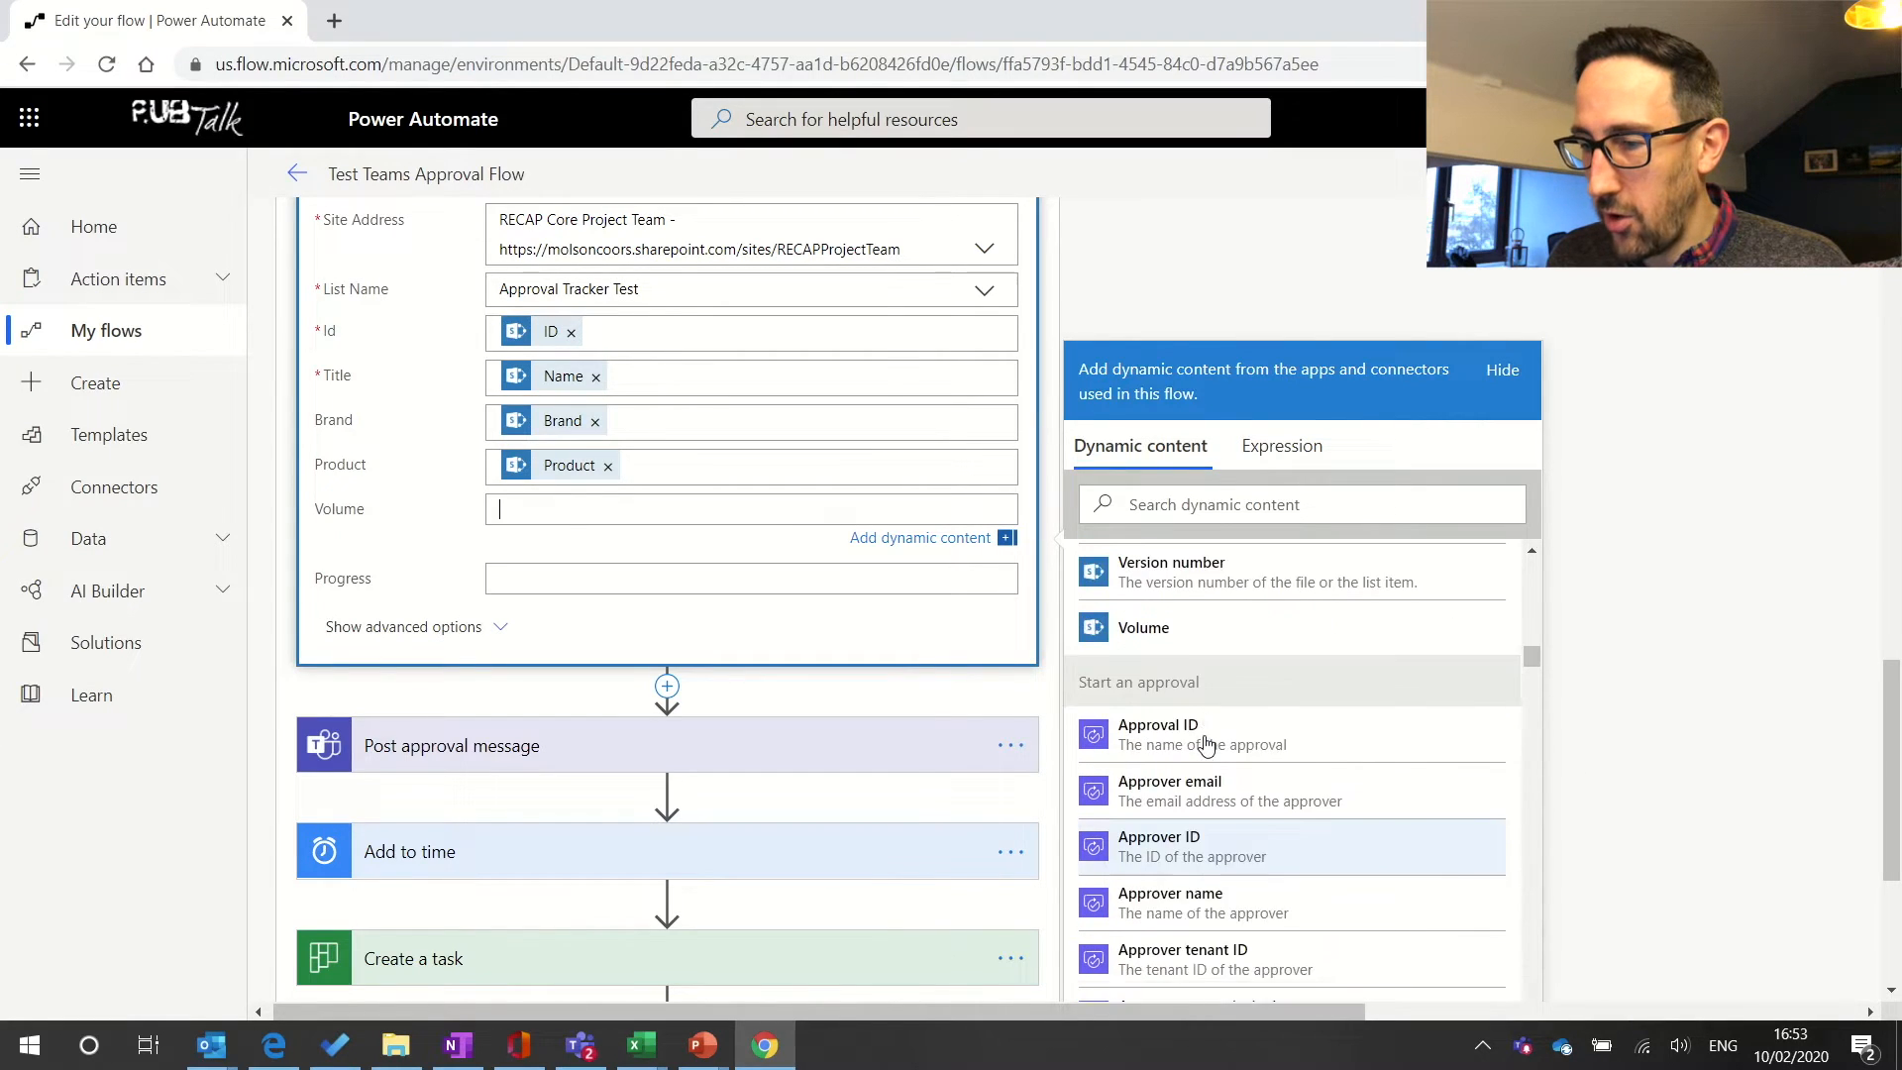
scroll(1205, 744, "up", 3)
left_click(1141, 879)
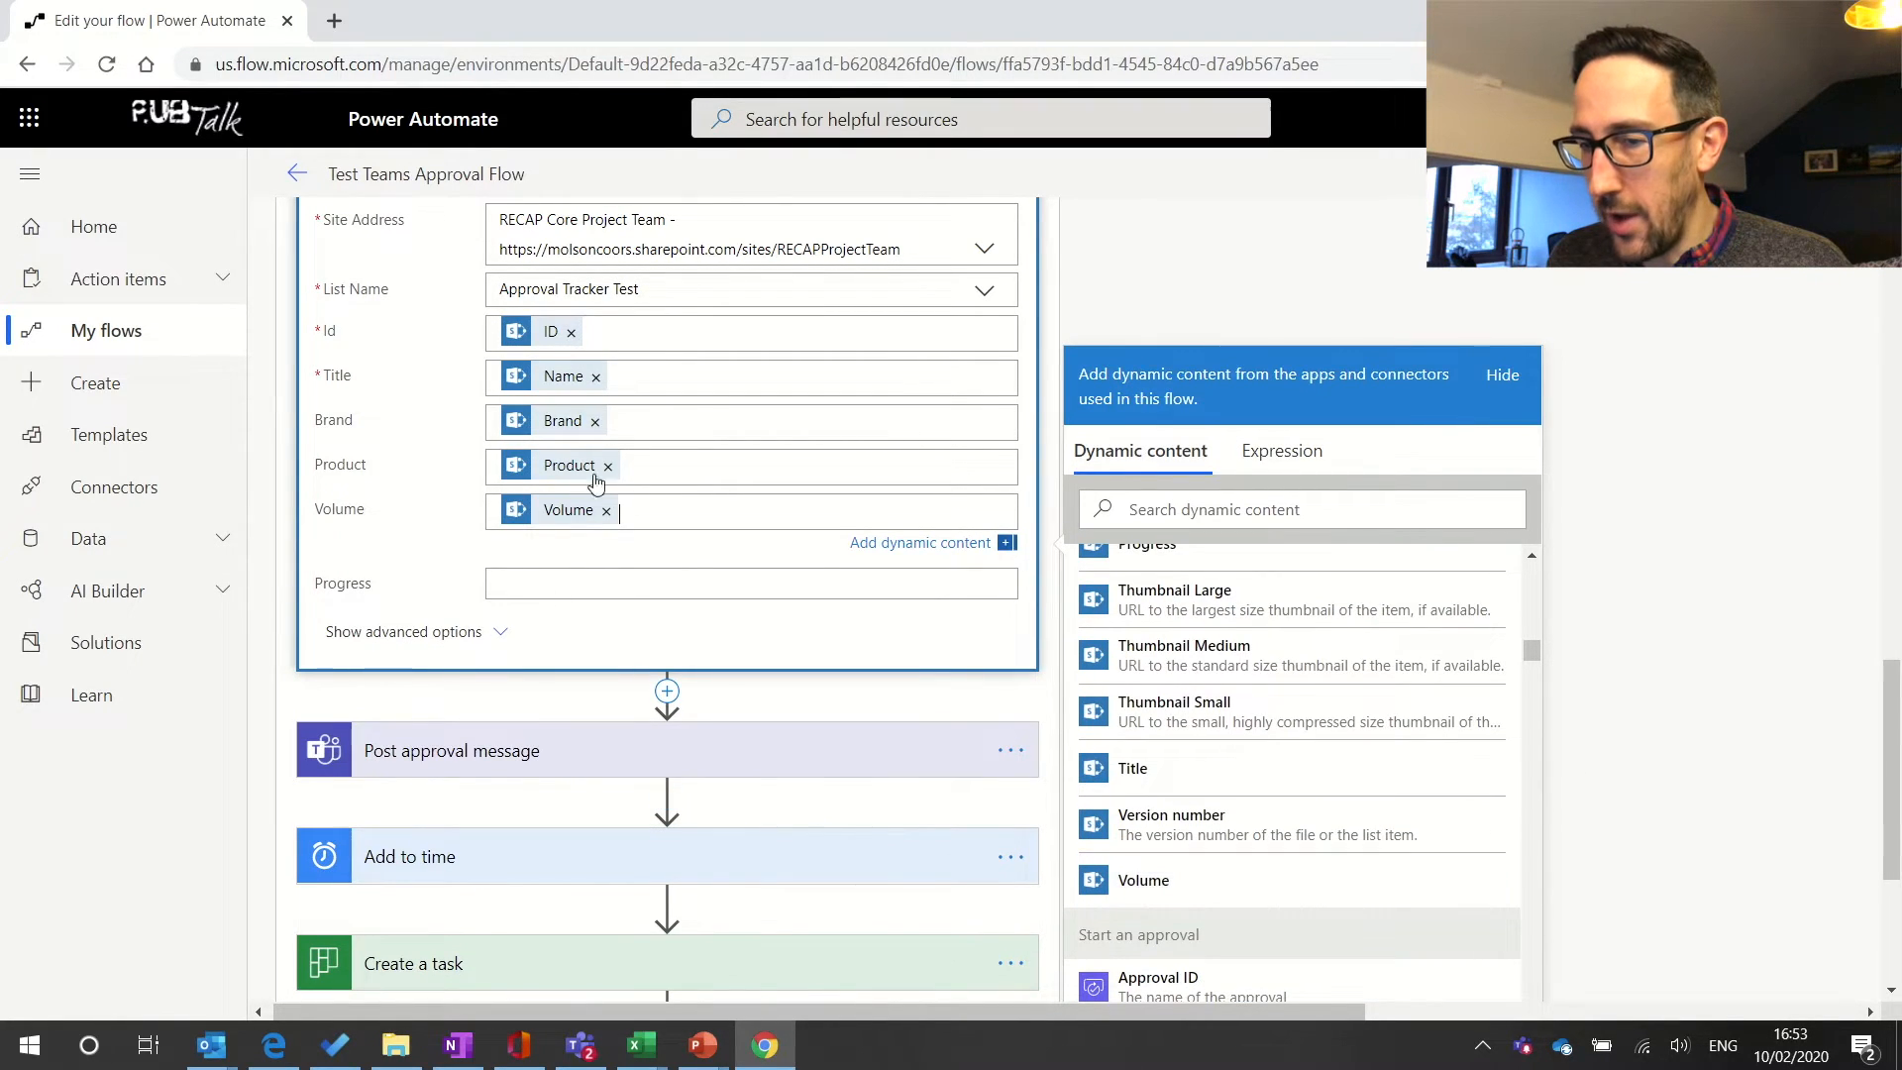
- Set Update item's Progress to 1
left_click(722, 576)
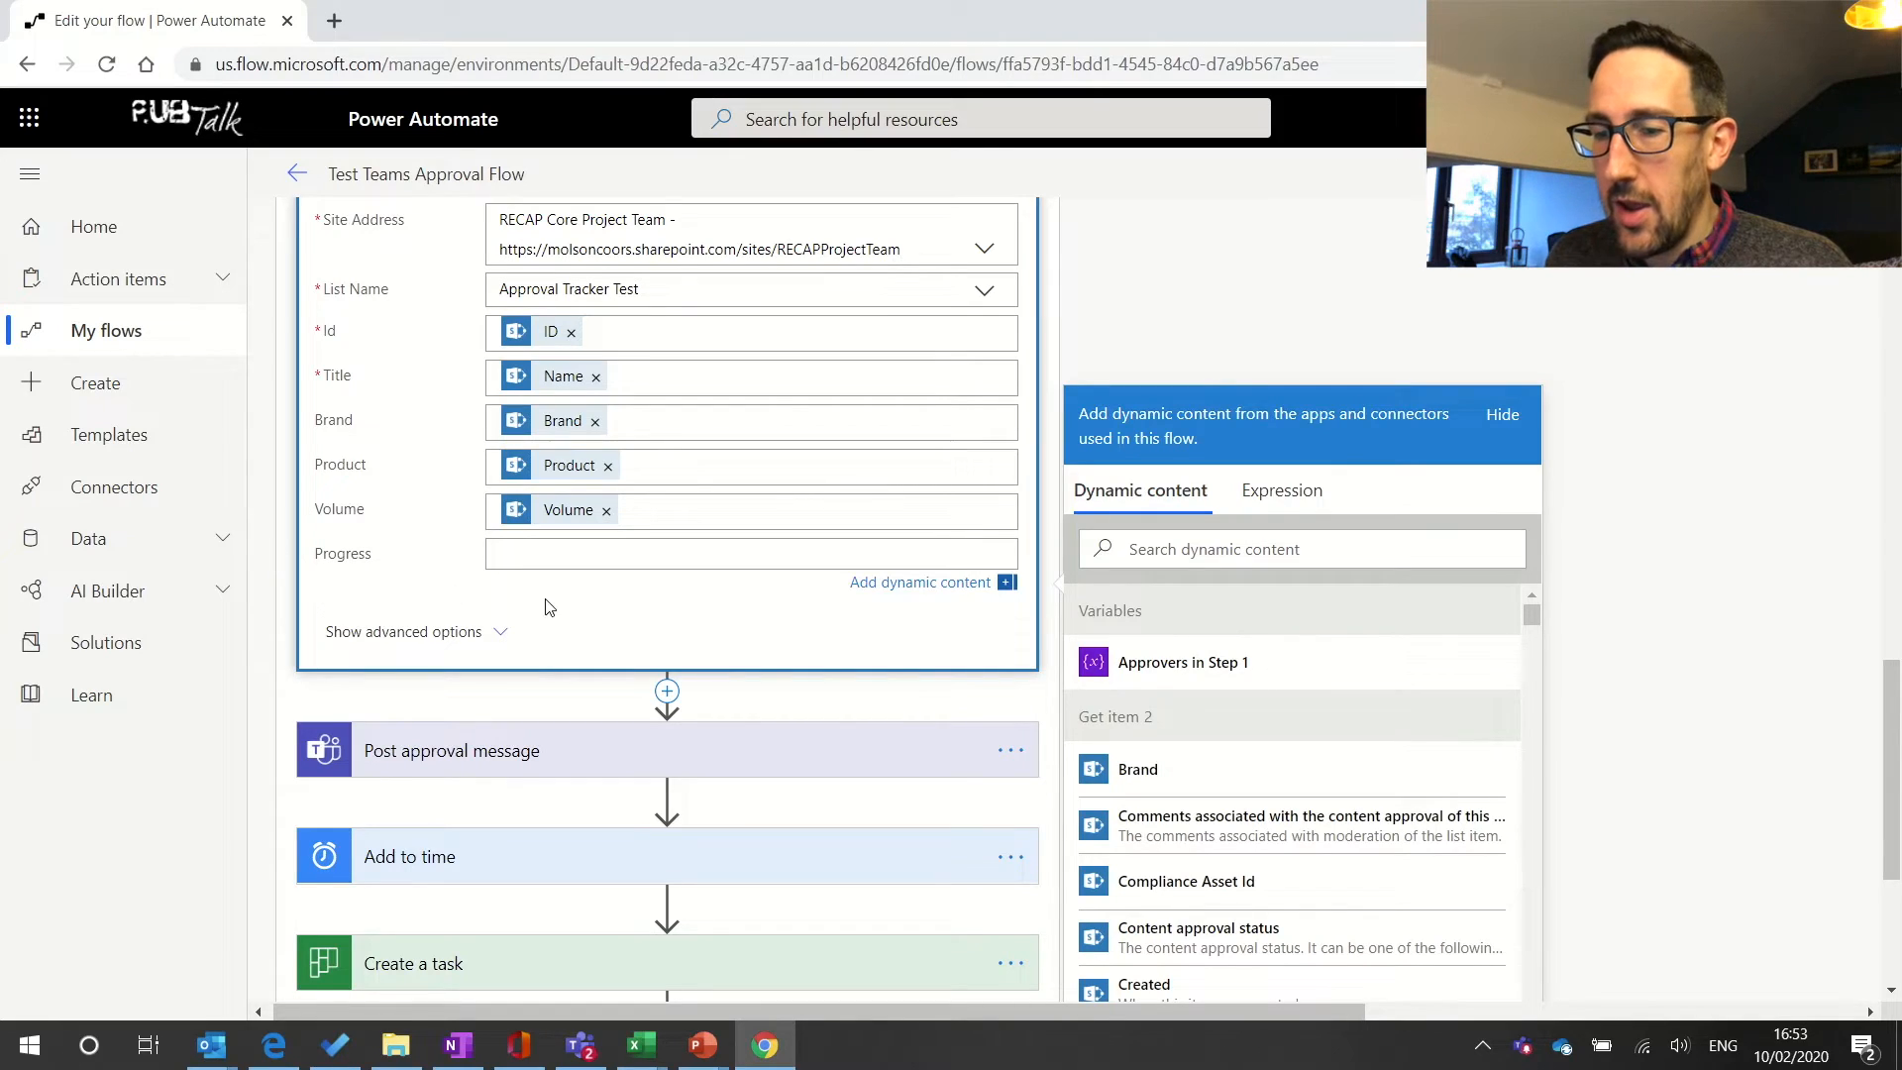
scroll(560, 602, "up", 3)
type("1")
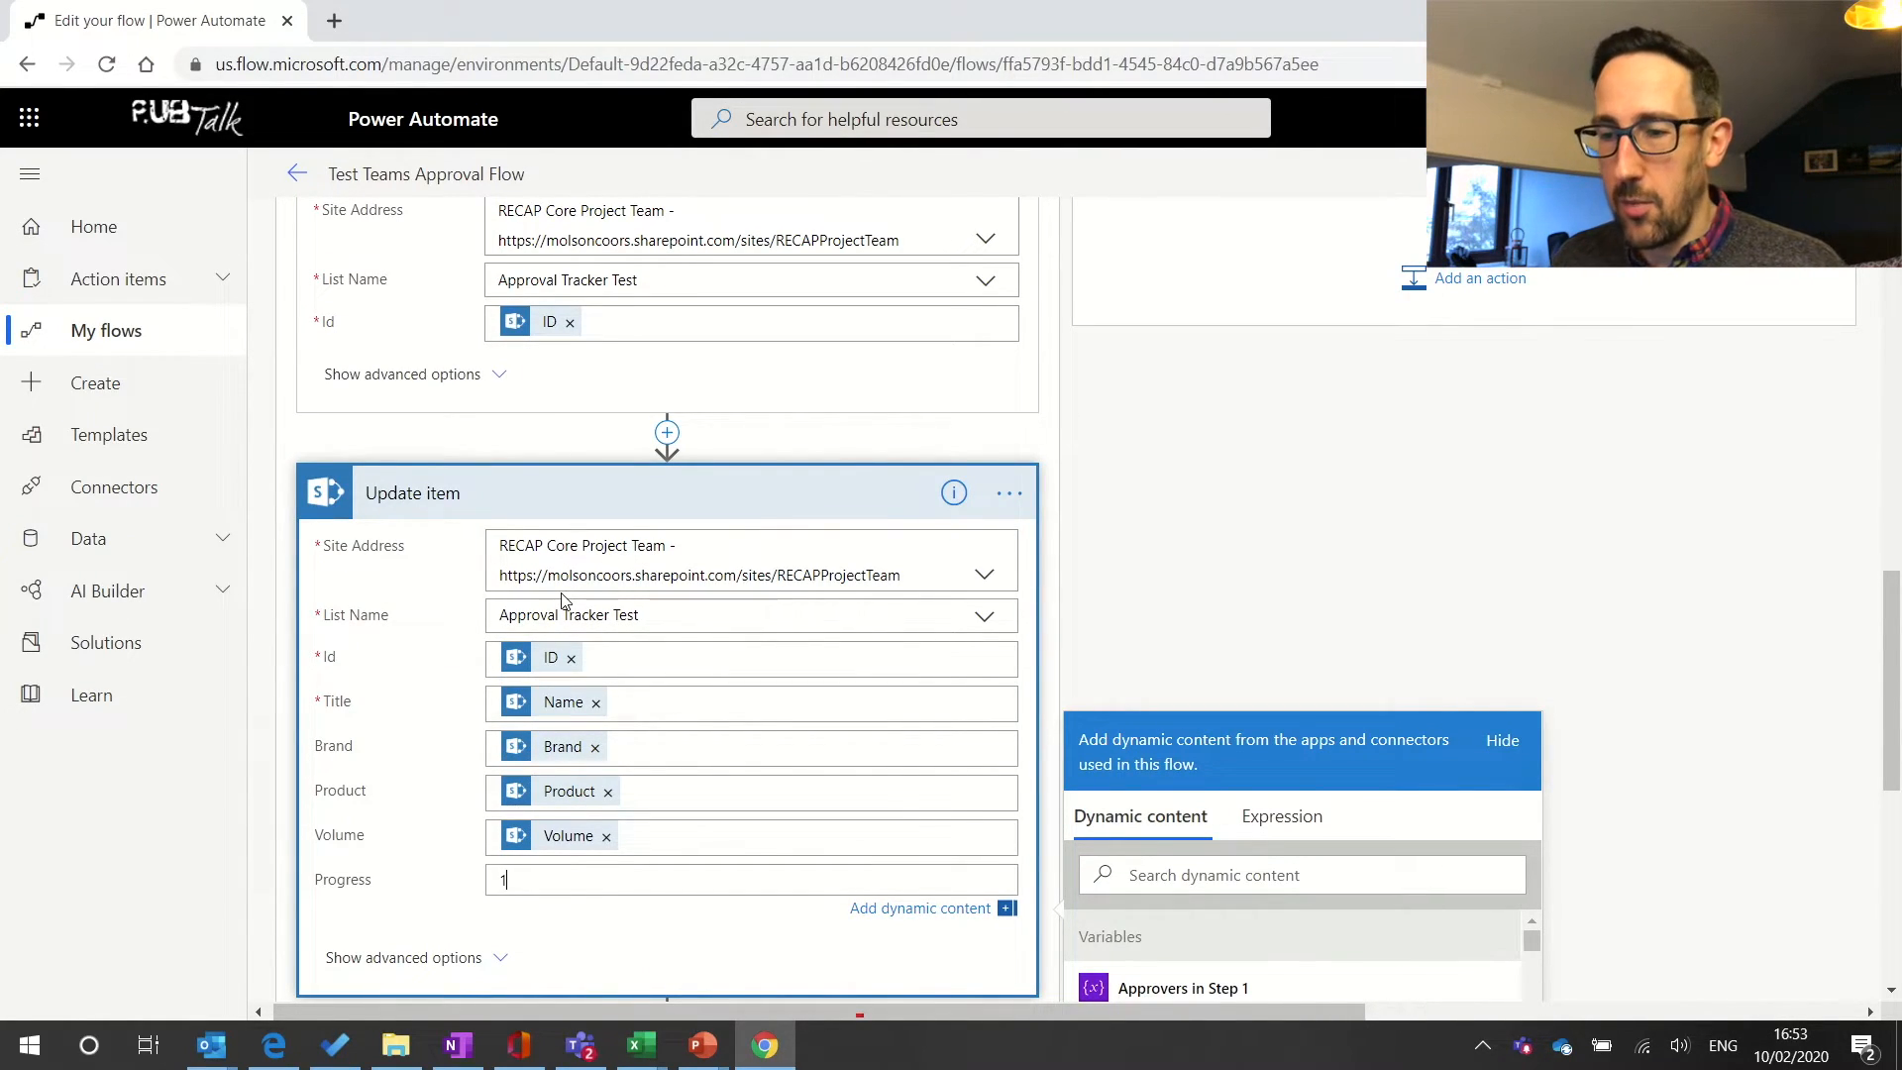
- Check Get item 2, the completed Update item fields and the actions that follow them in the If yes branch
scroll(561, 601, "up", 2)
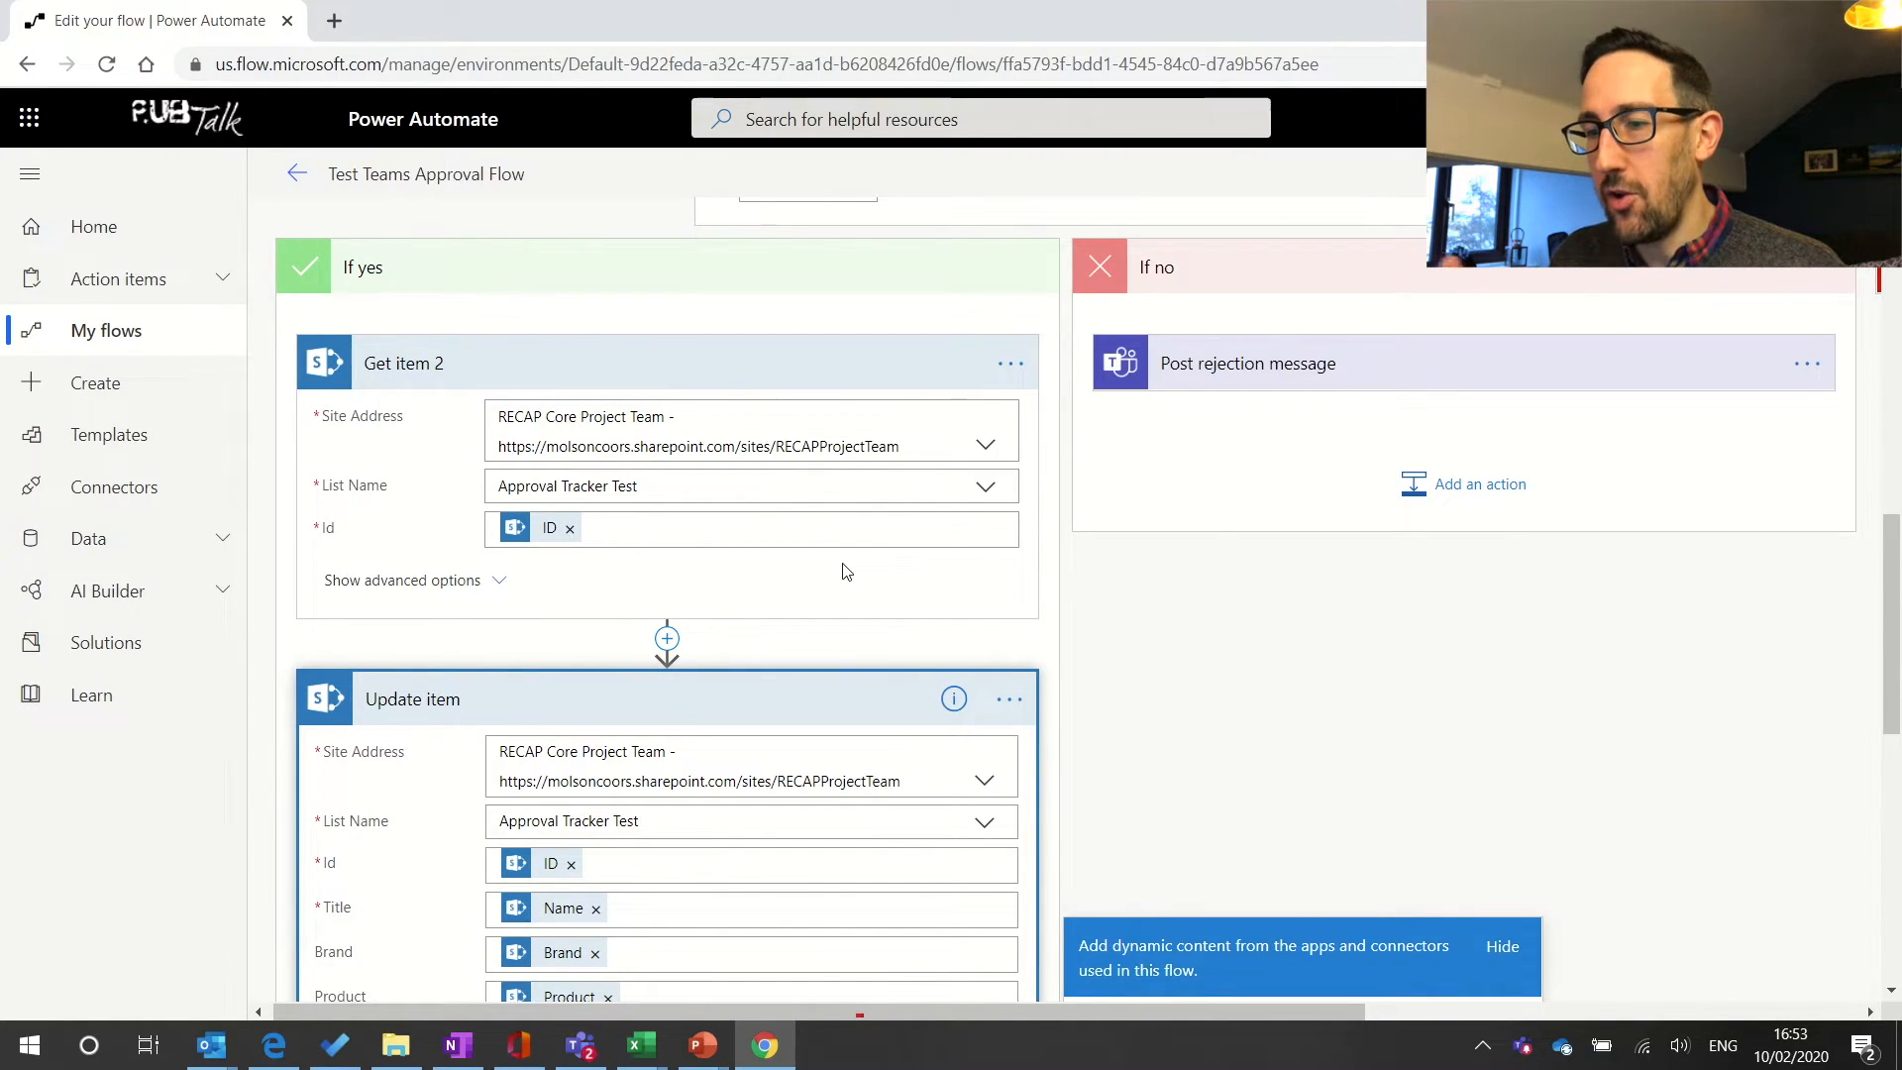
scroll(844, 572, "down", 4)
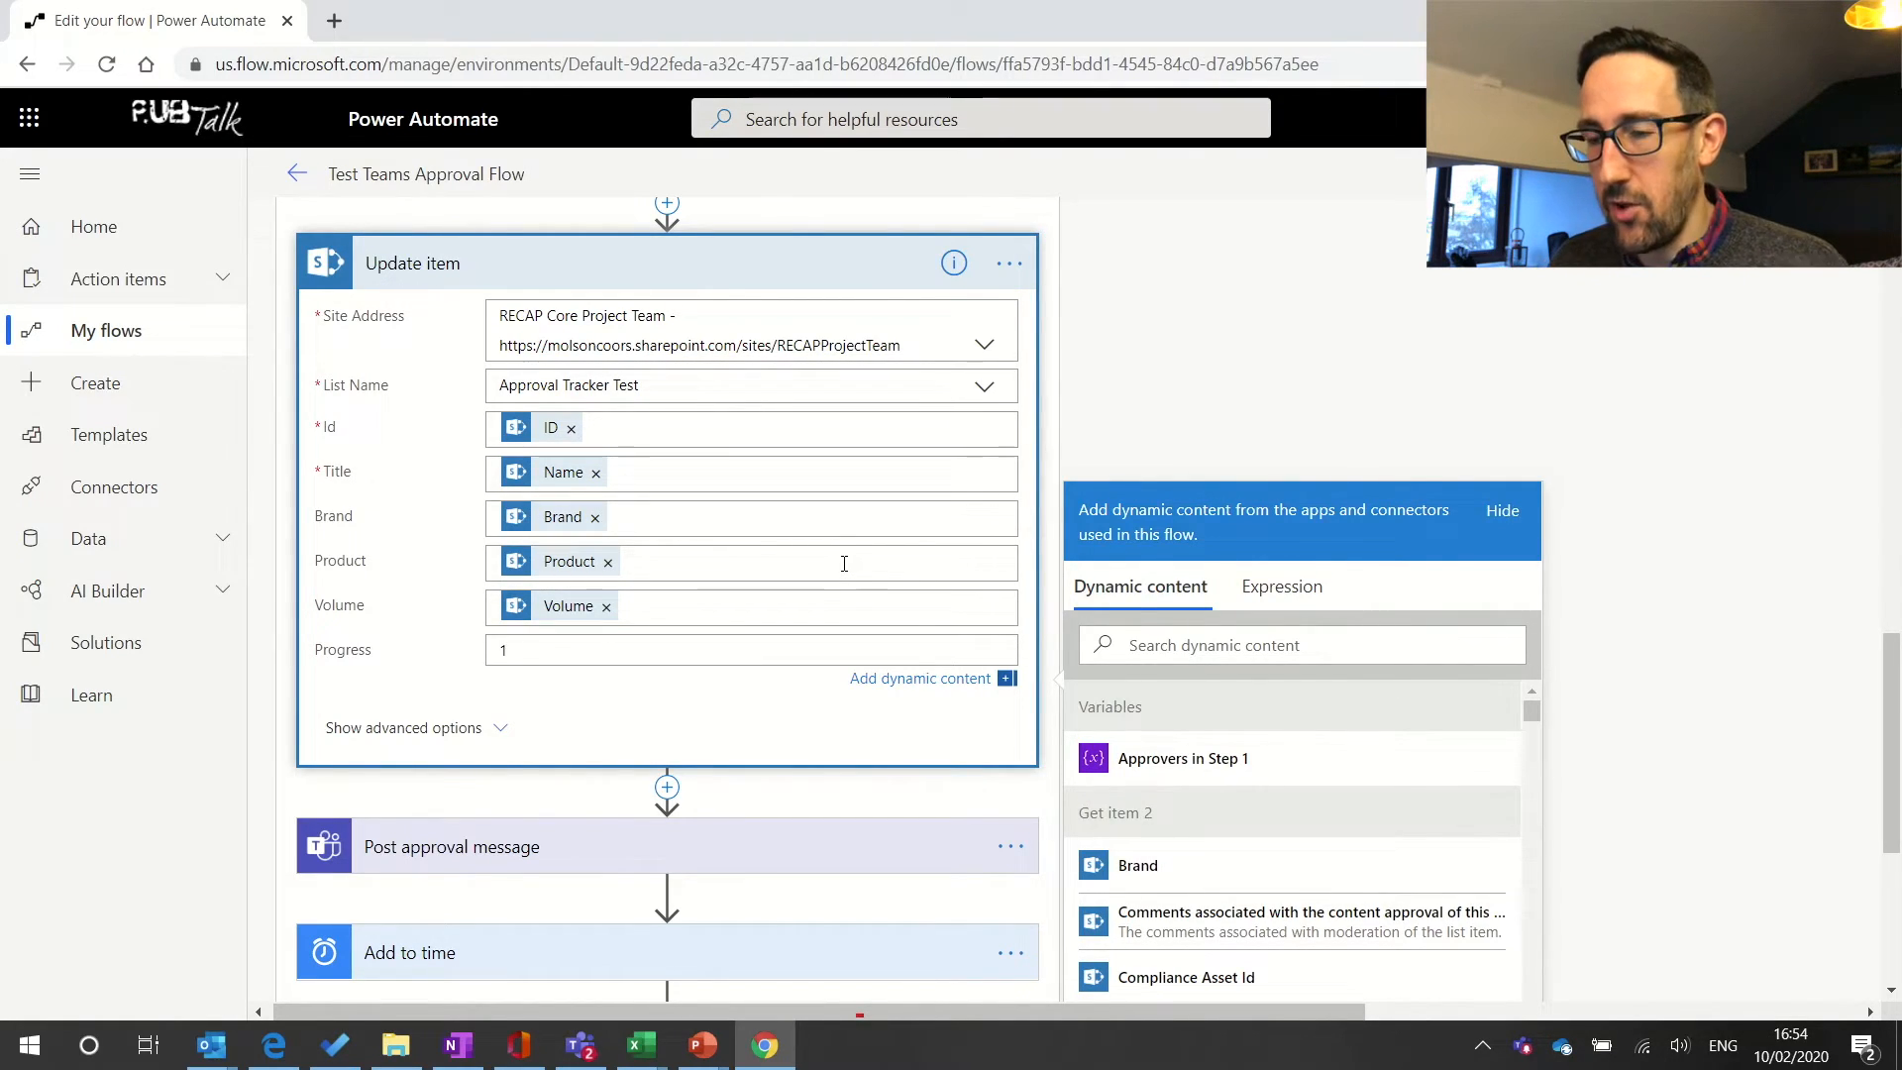
scroll(844, 563, "down", 2)
scroll(844, 564, "up", 2)
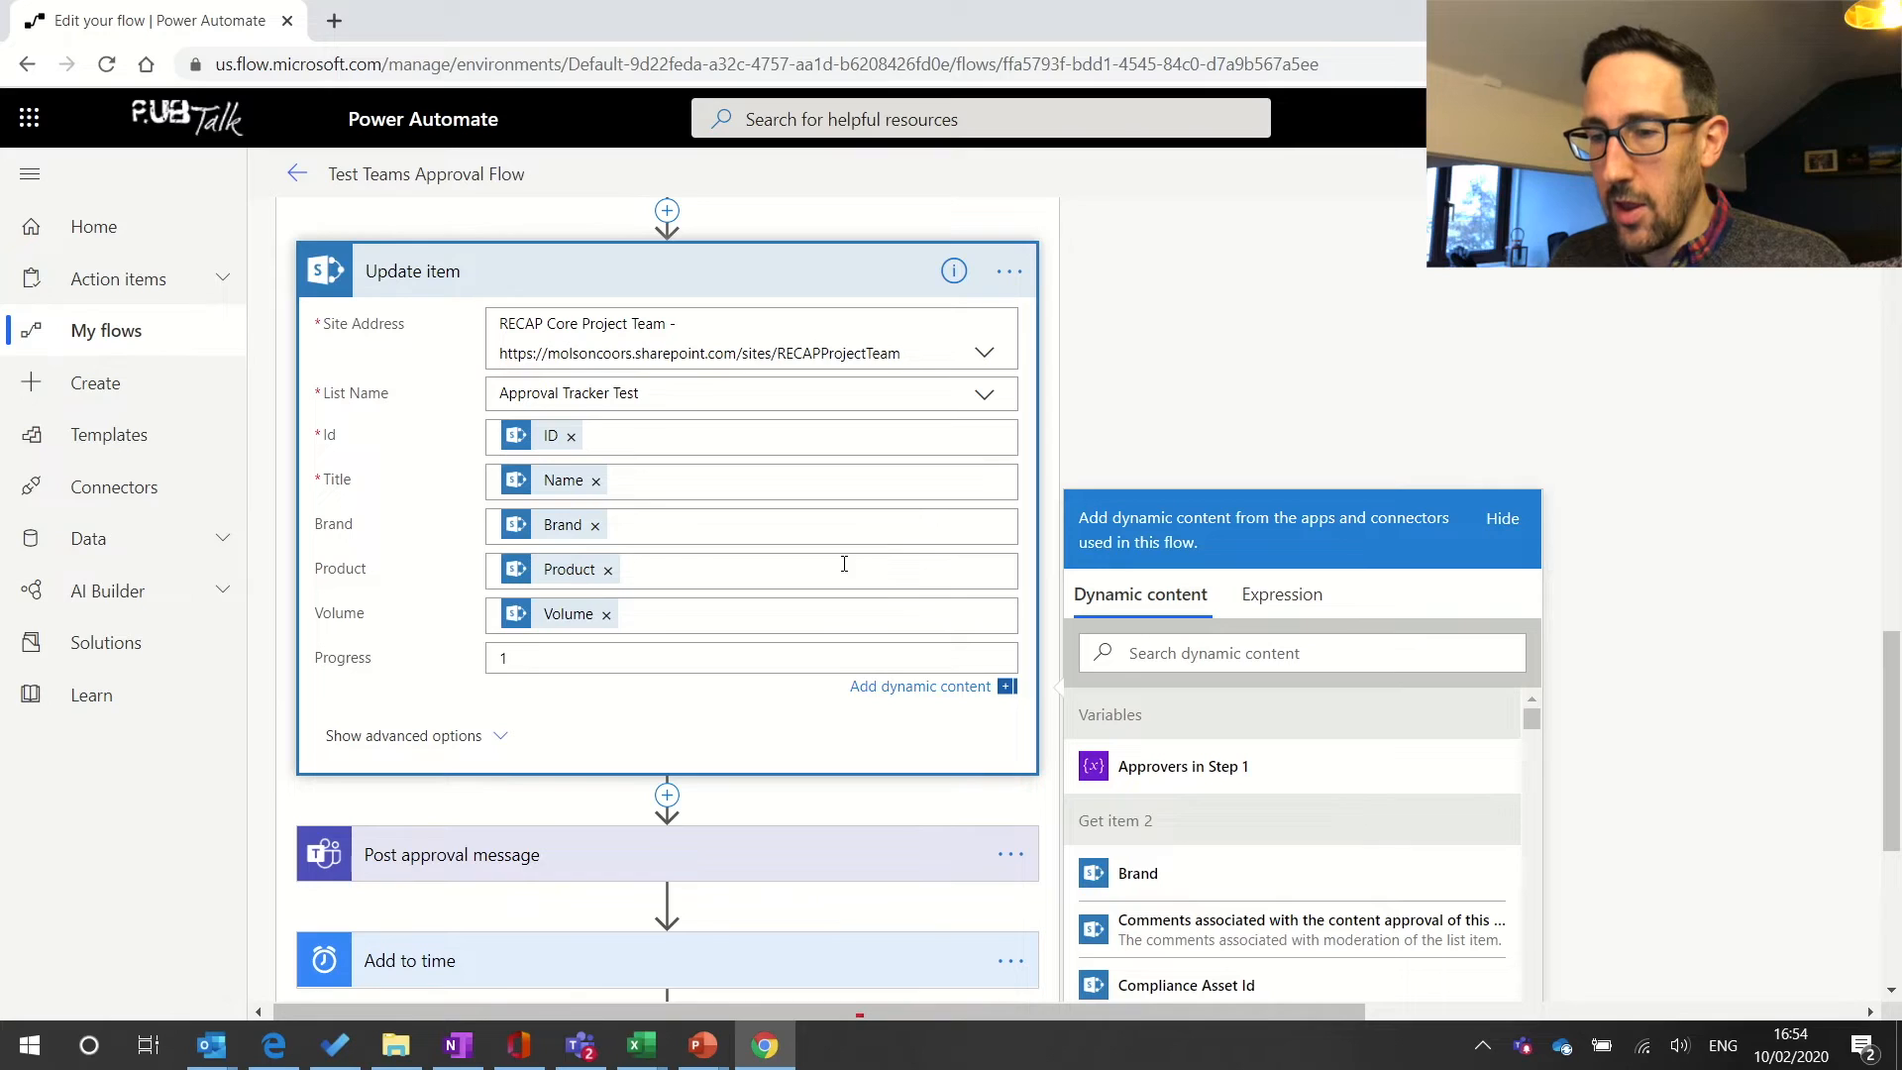
scroll(607, 707, "down", 5)
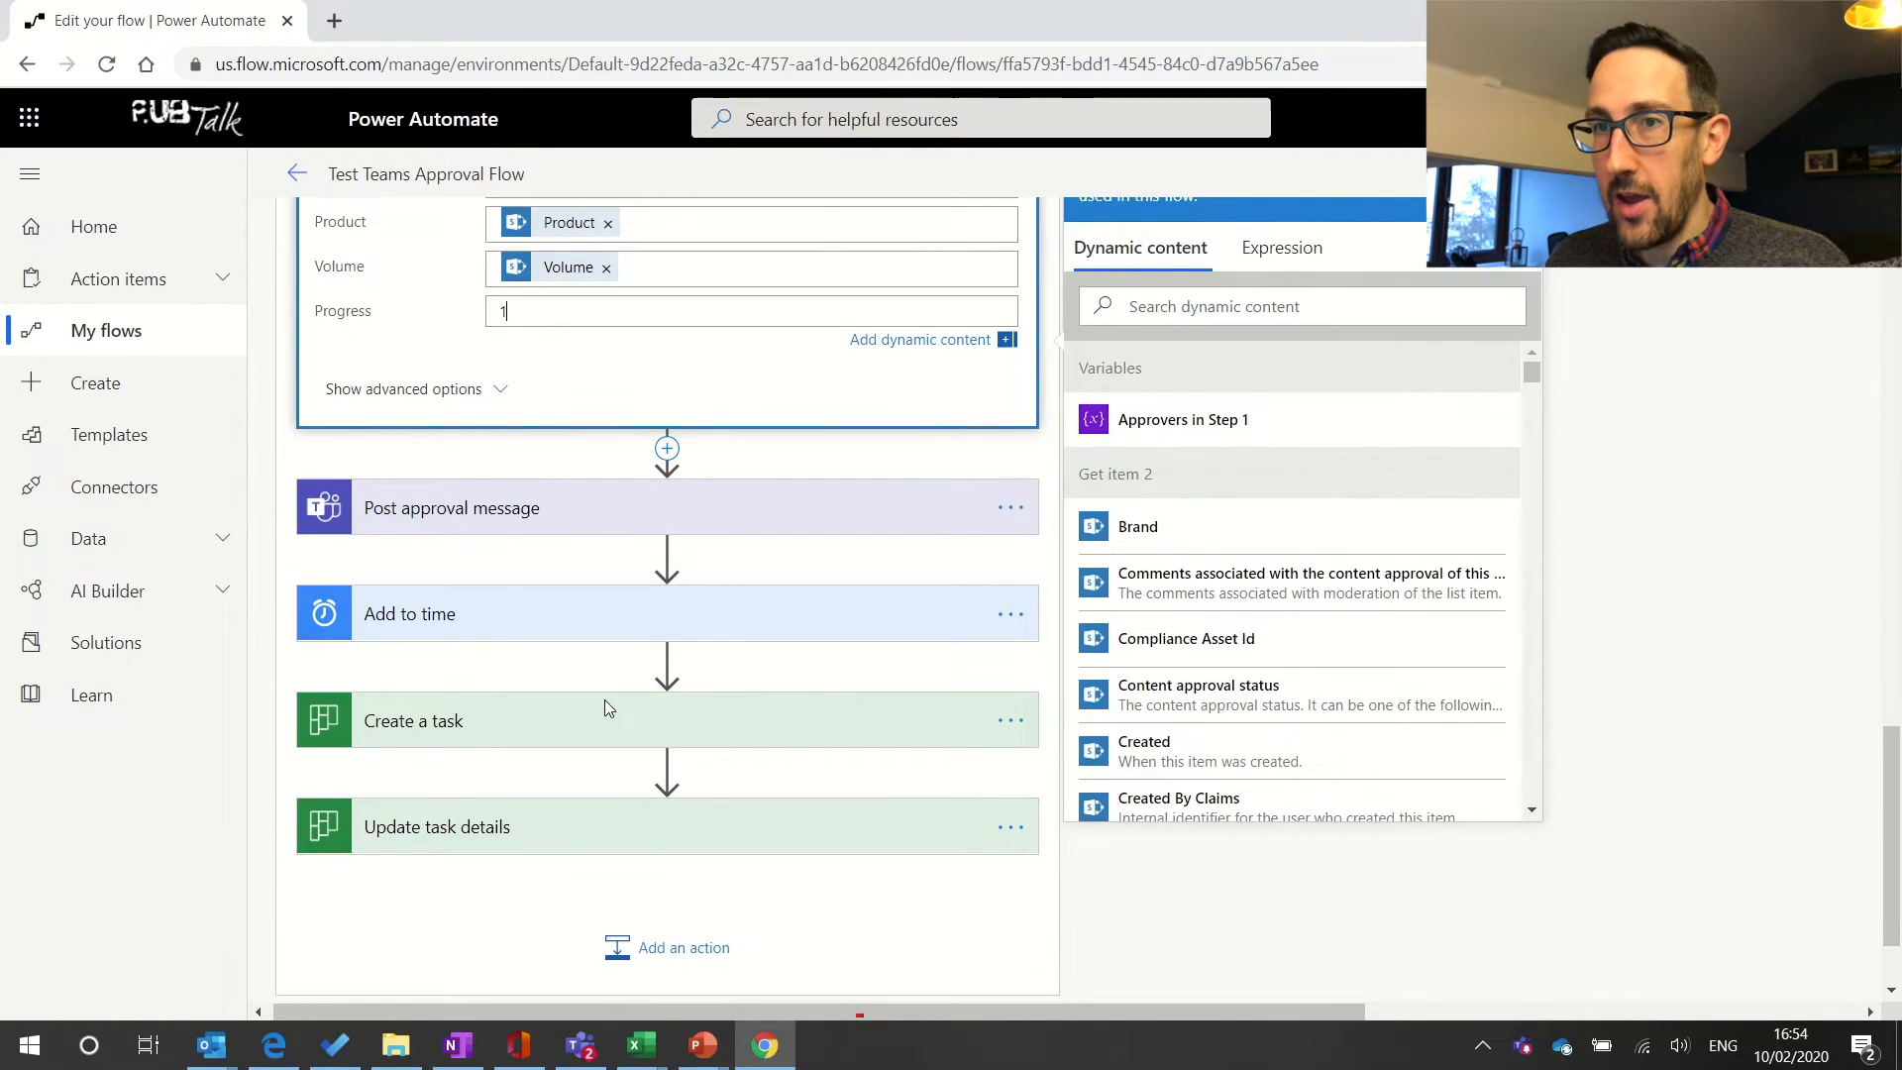
scroll(607, 707, "up", 4)
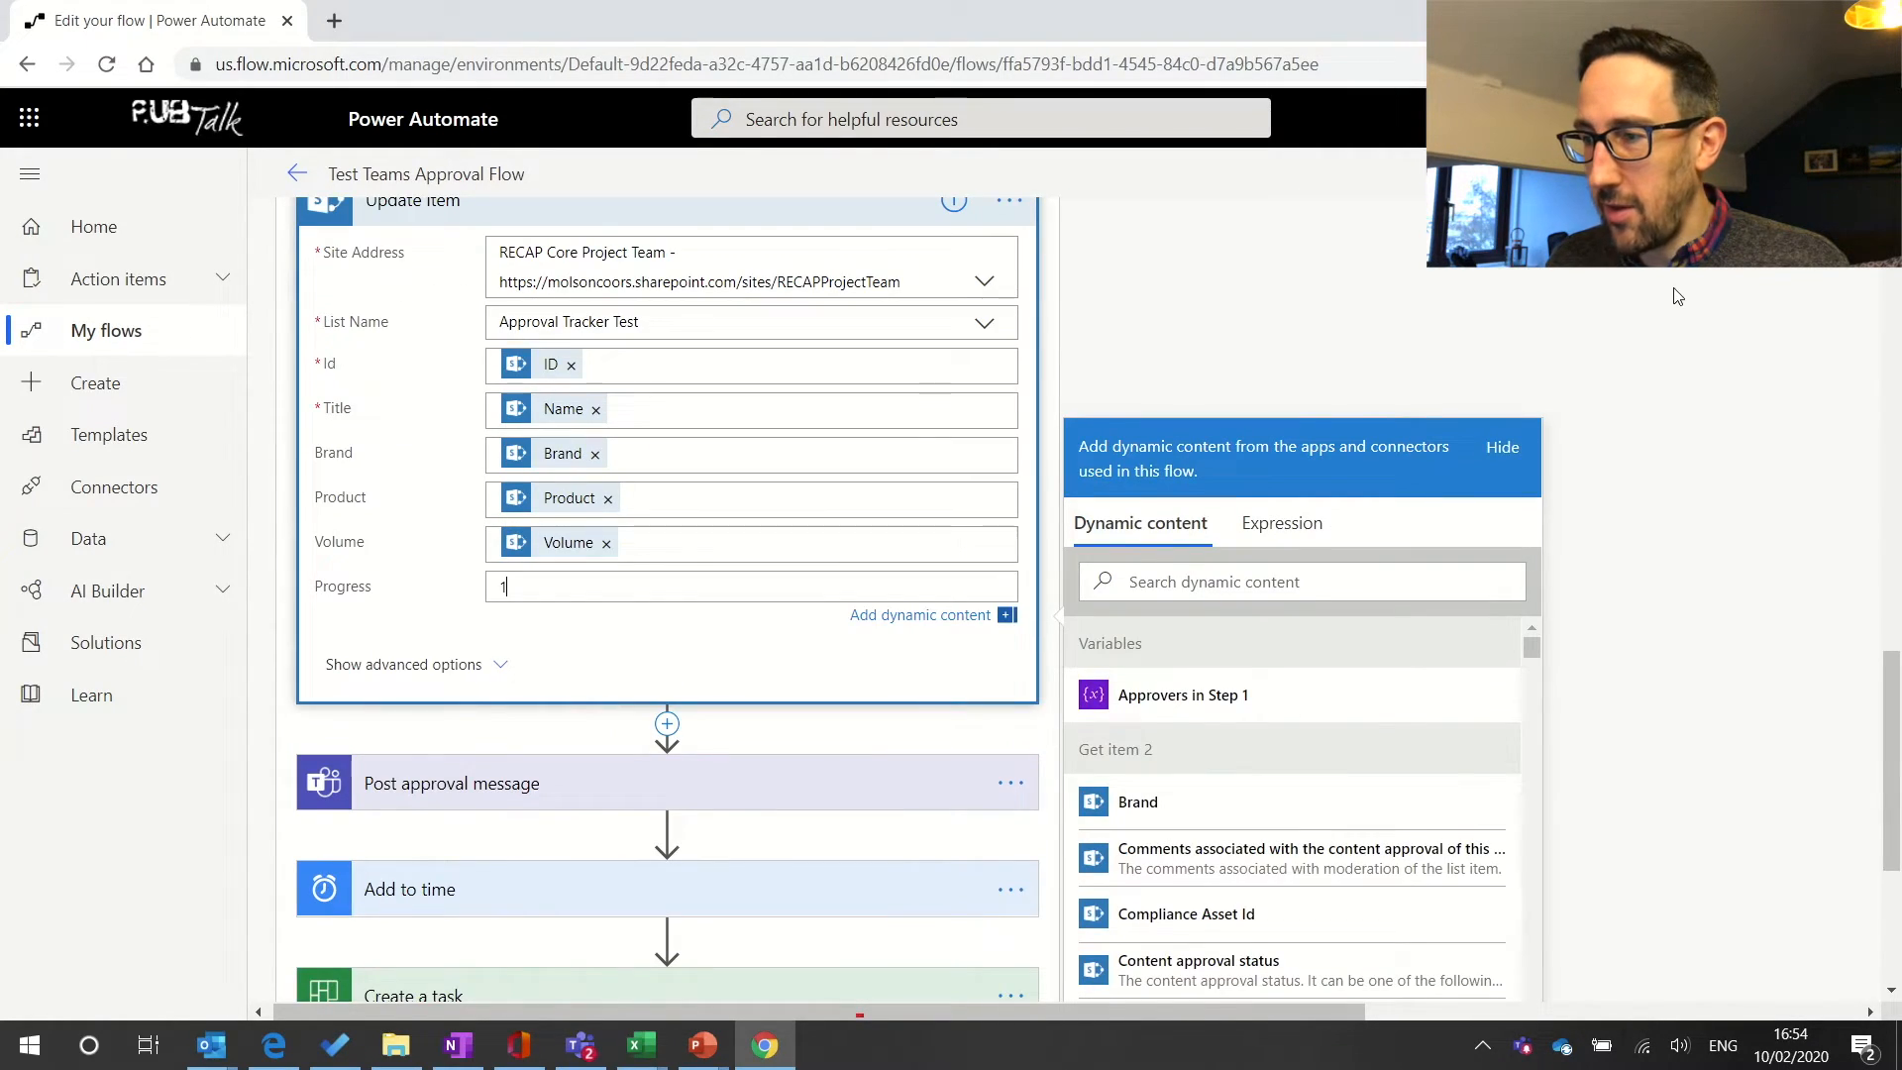
- Check the Condition, its If yes and If no branches, and the fields in Get item 2 and Update item
left_click(1595, 174)
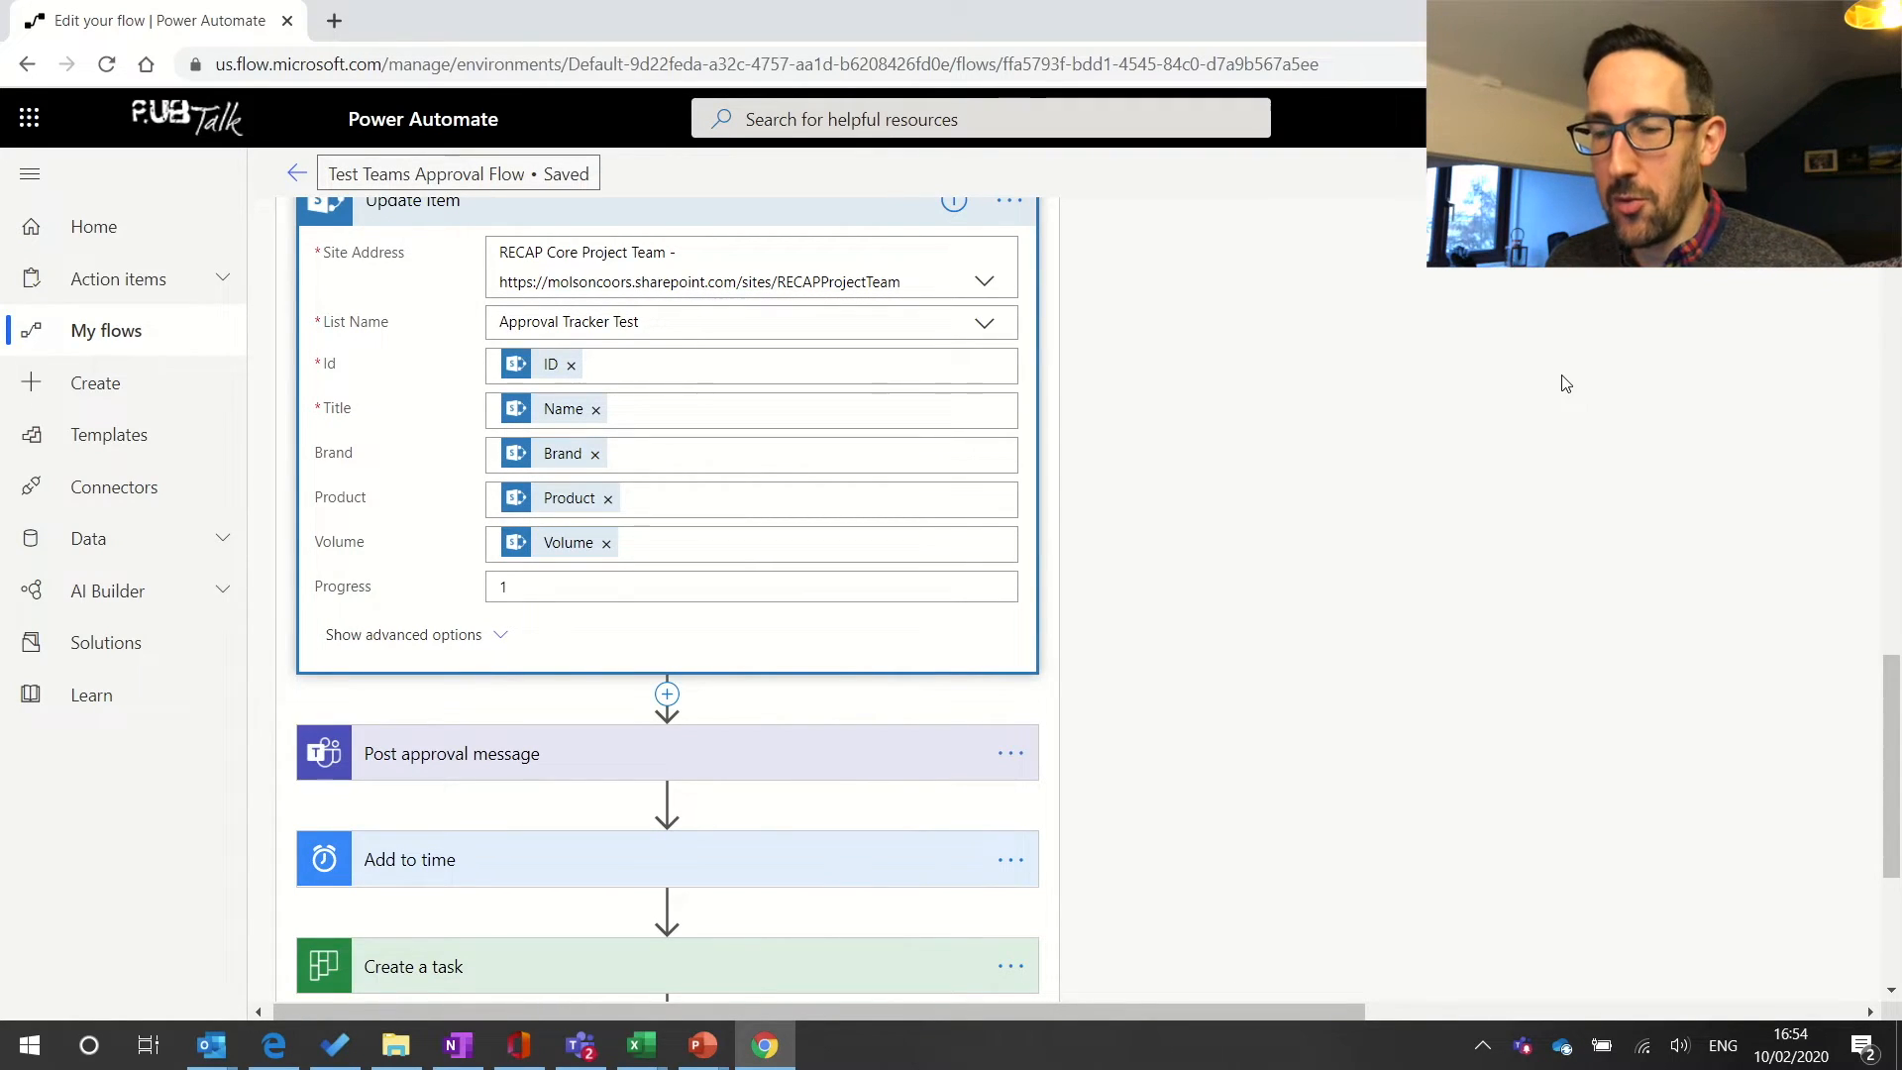
scroll(1564, 383, "up", 2)
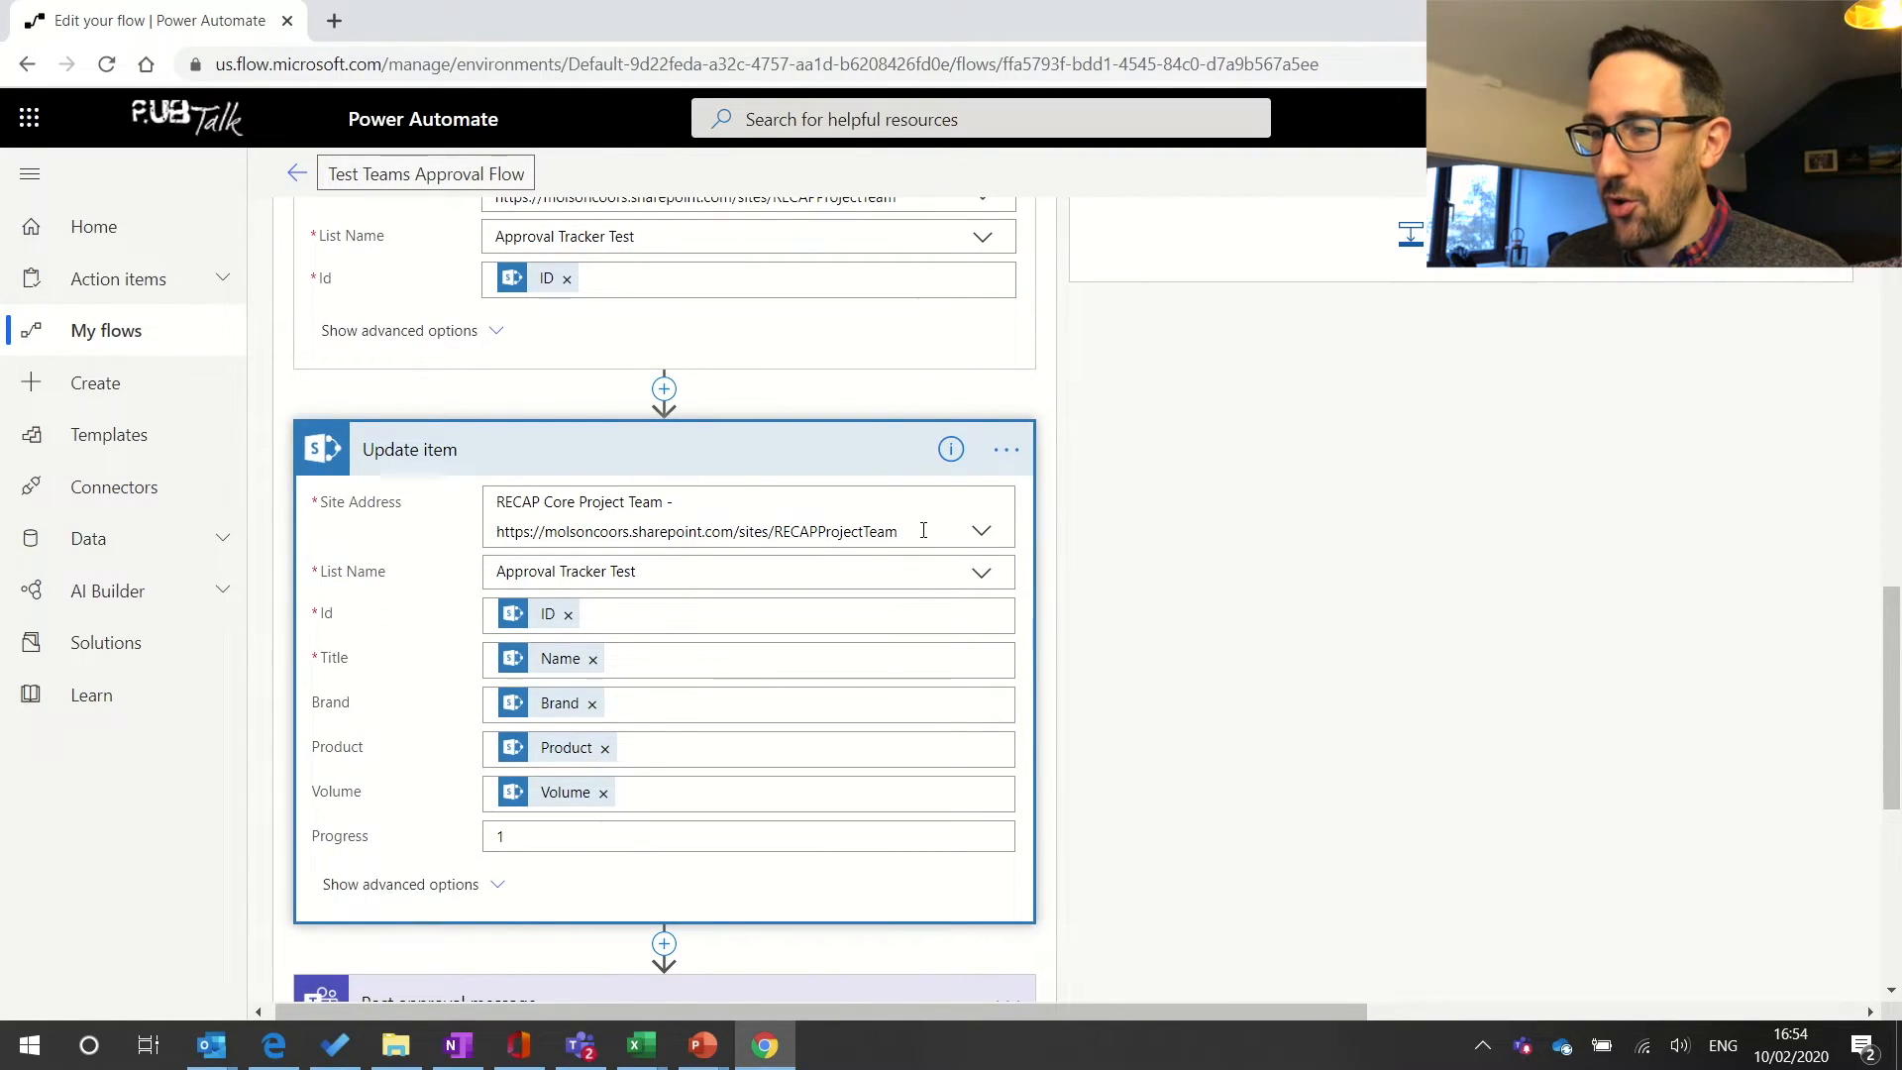
scroll(923, 531, "up", 2)
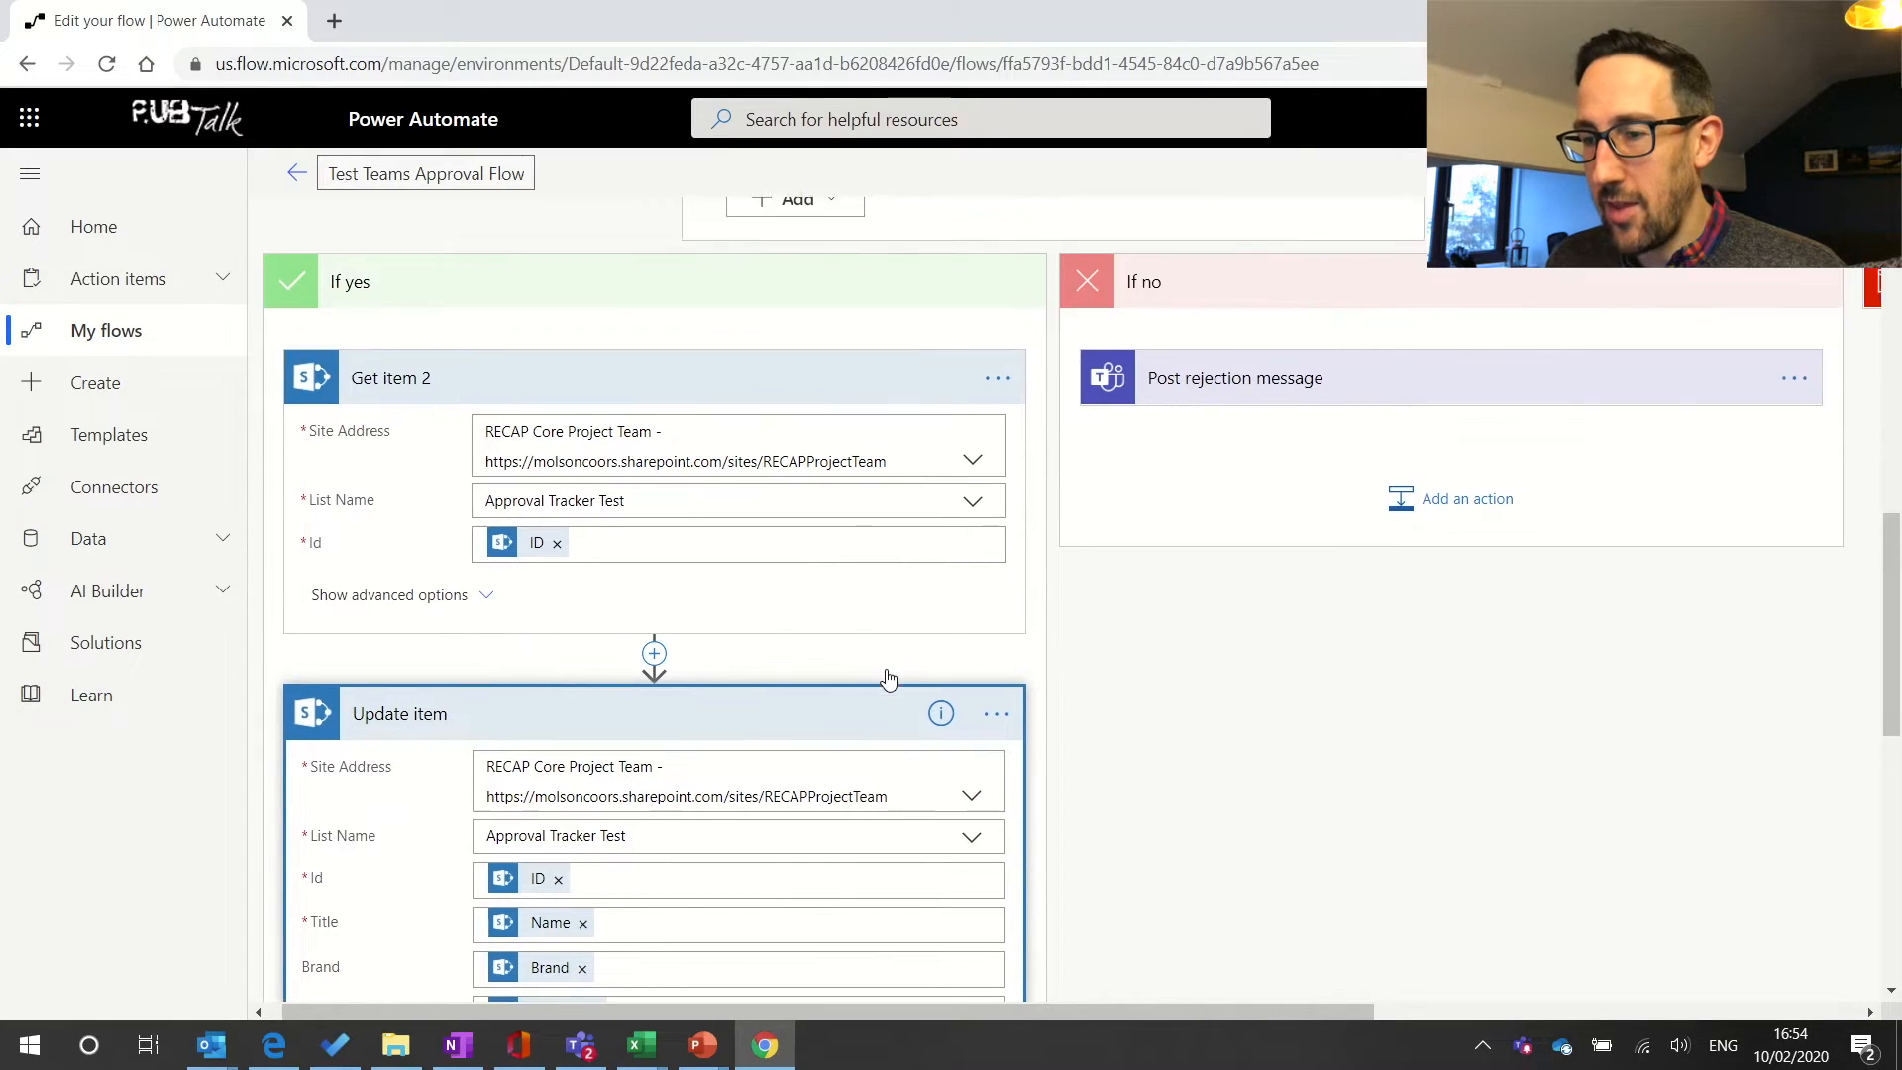
scroll(887, 677, "up", 2)
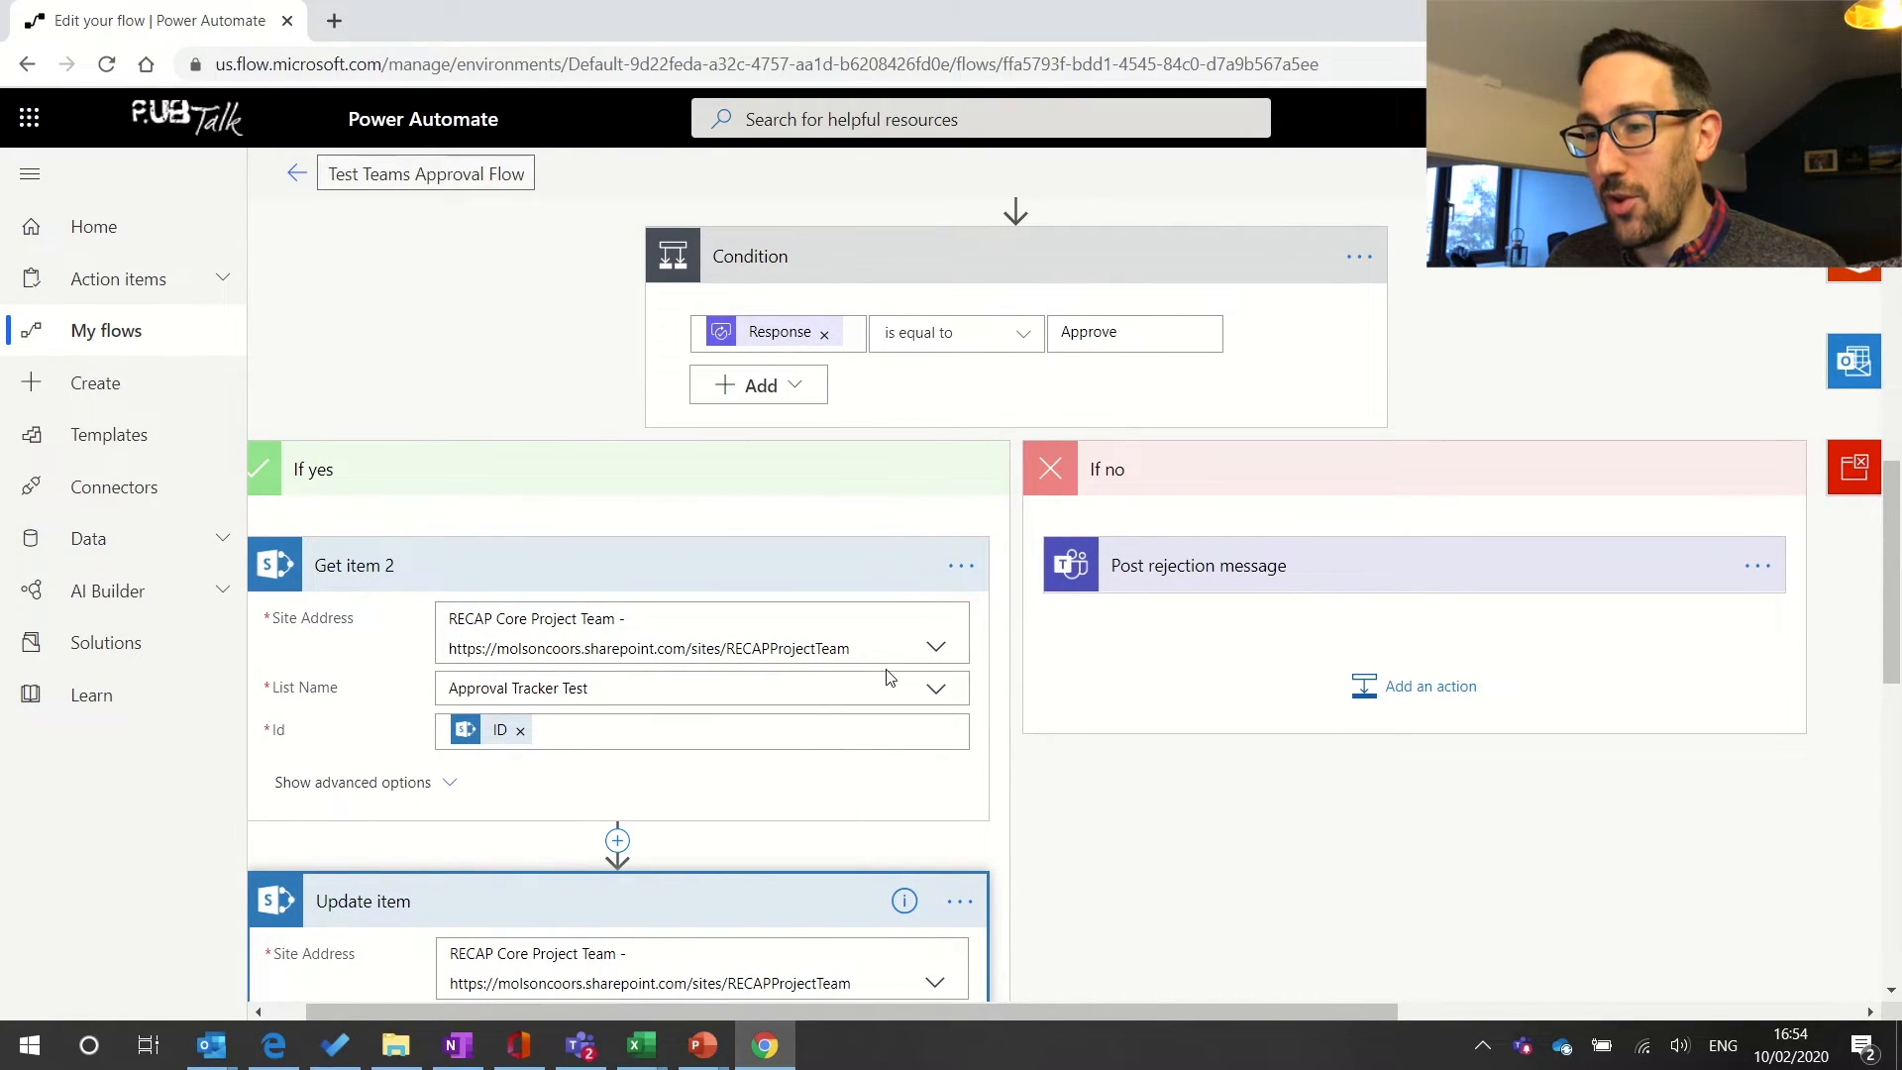
scroll(888, 677, "down", 1)
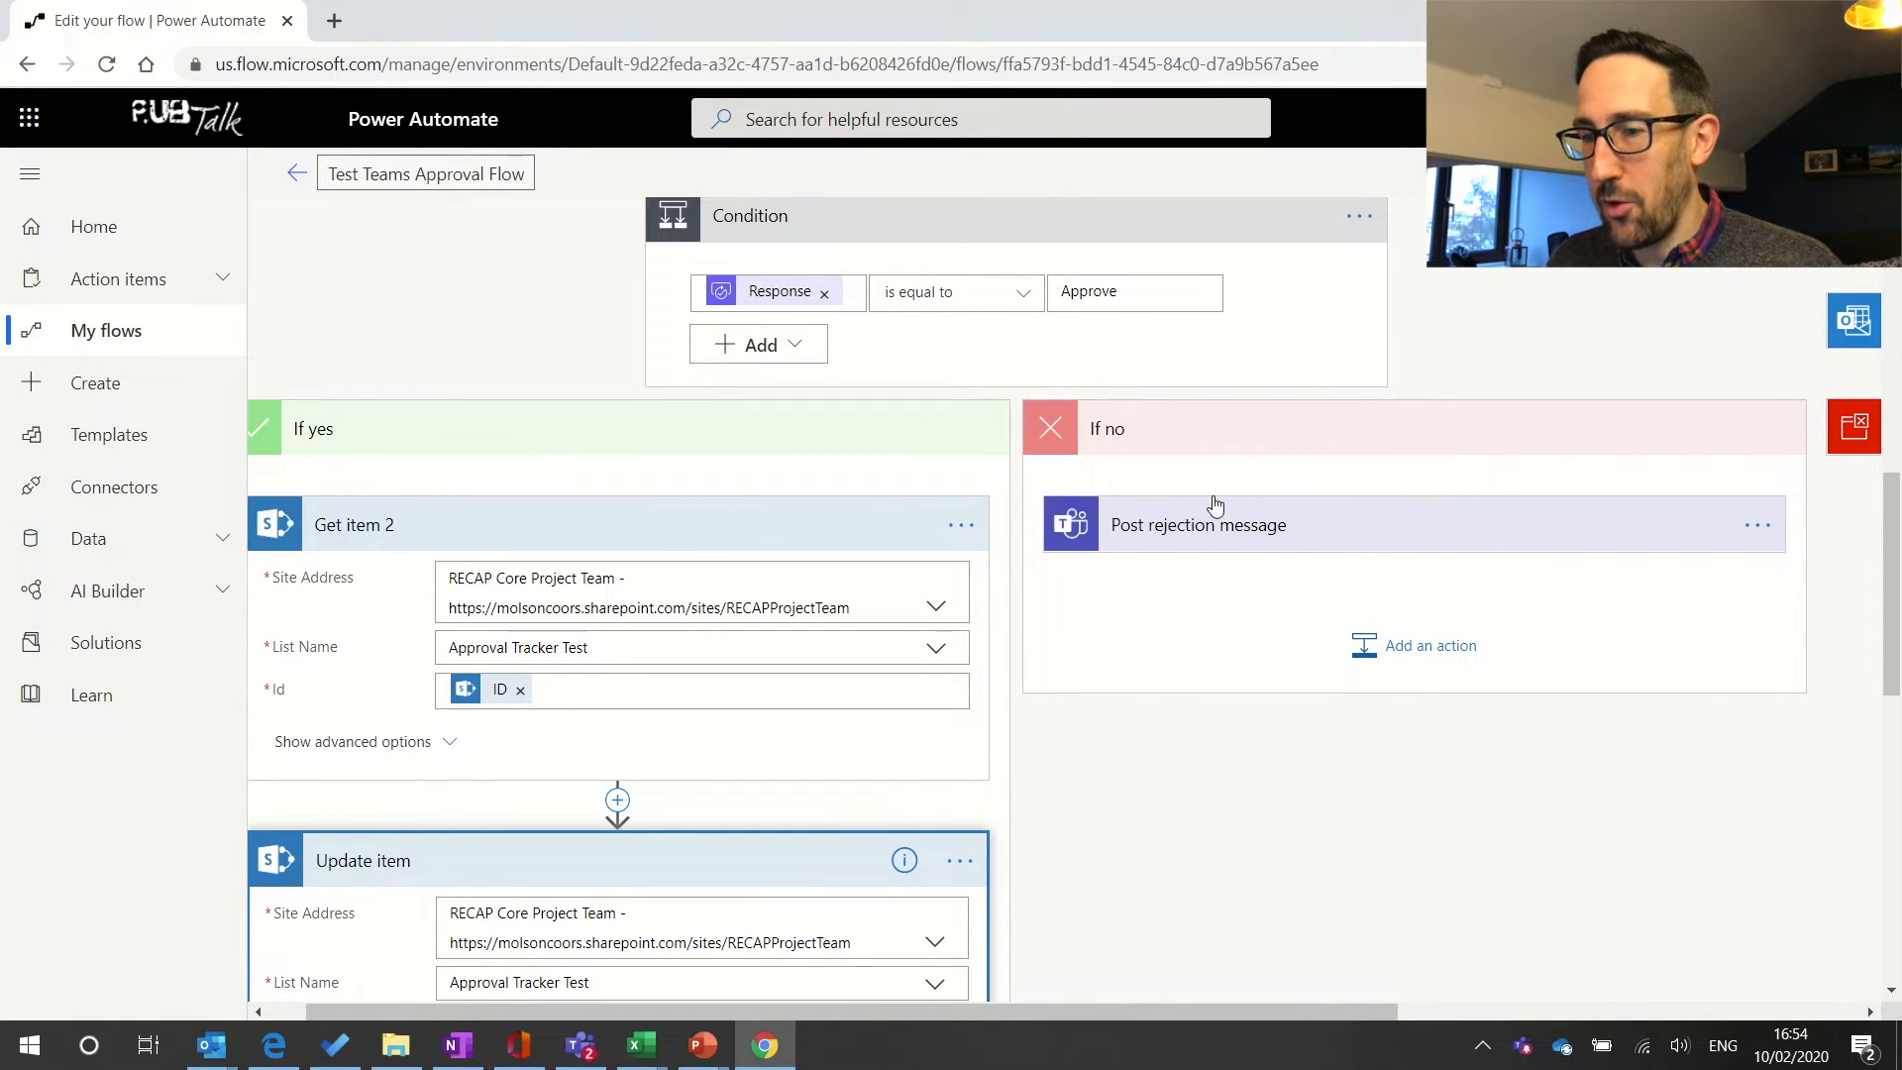
scroll(1217, 506, "down", 4)
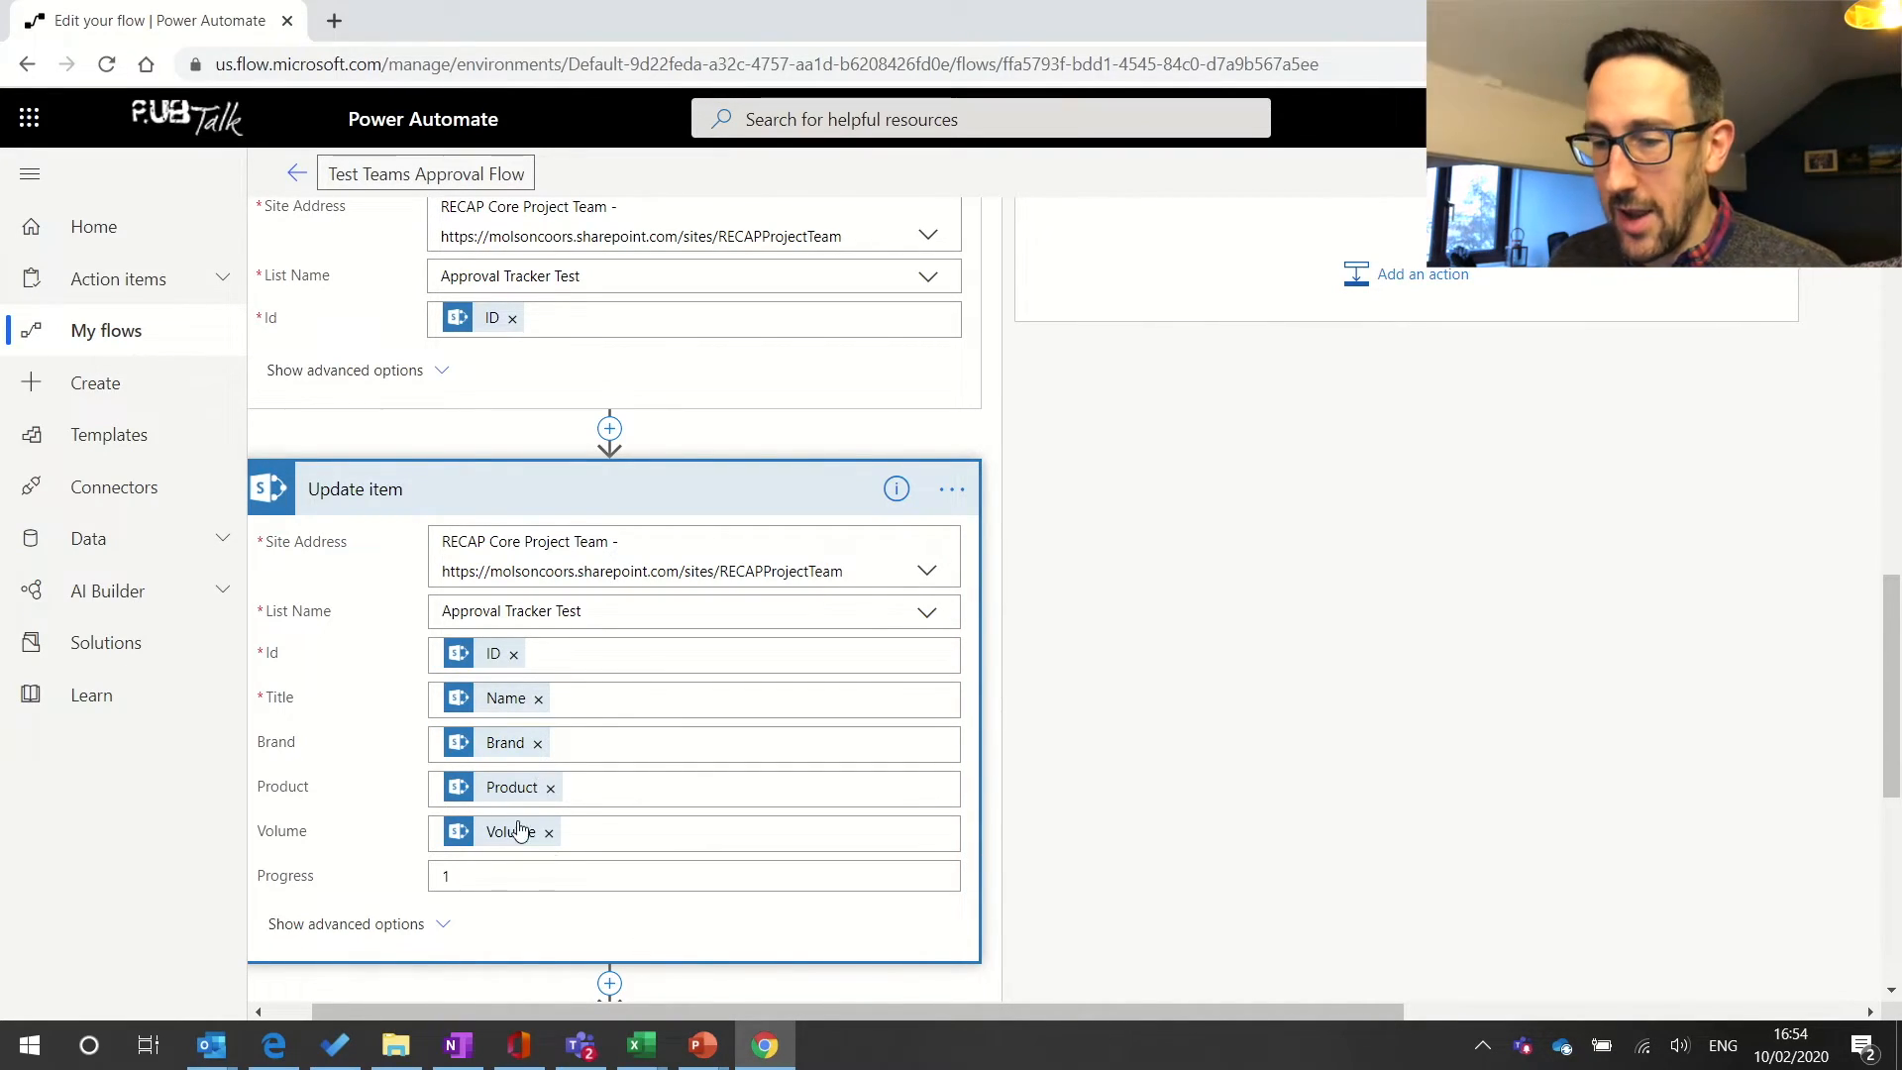
- Replace the Volume value in Update item with the Request date dynamic value from Start an approval
left_click(548, 832)
left_click(476, 832)
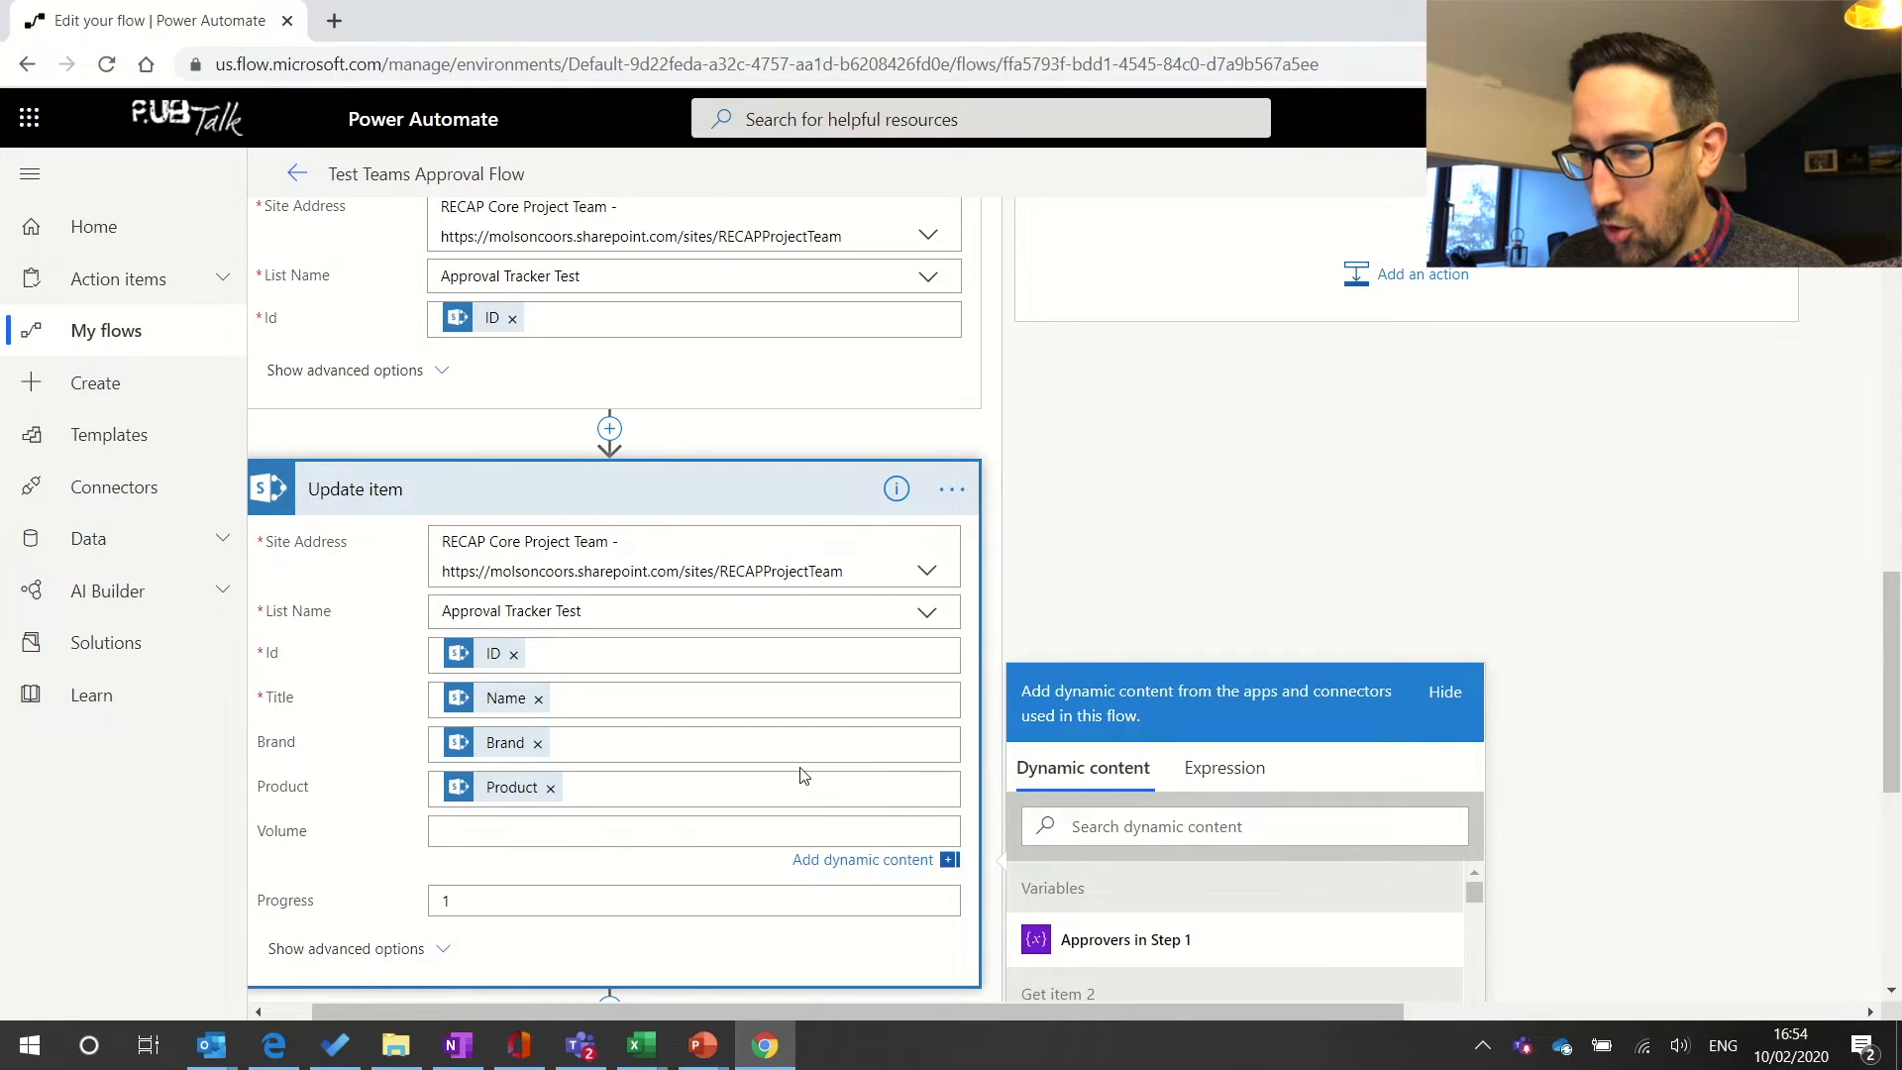
scroll(802, 777, "down", 3)
scroll(1242, 814, "down", 12)
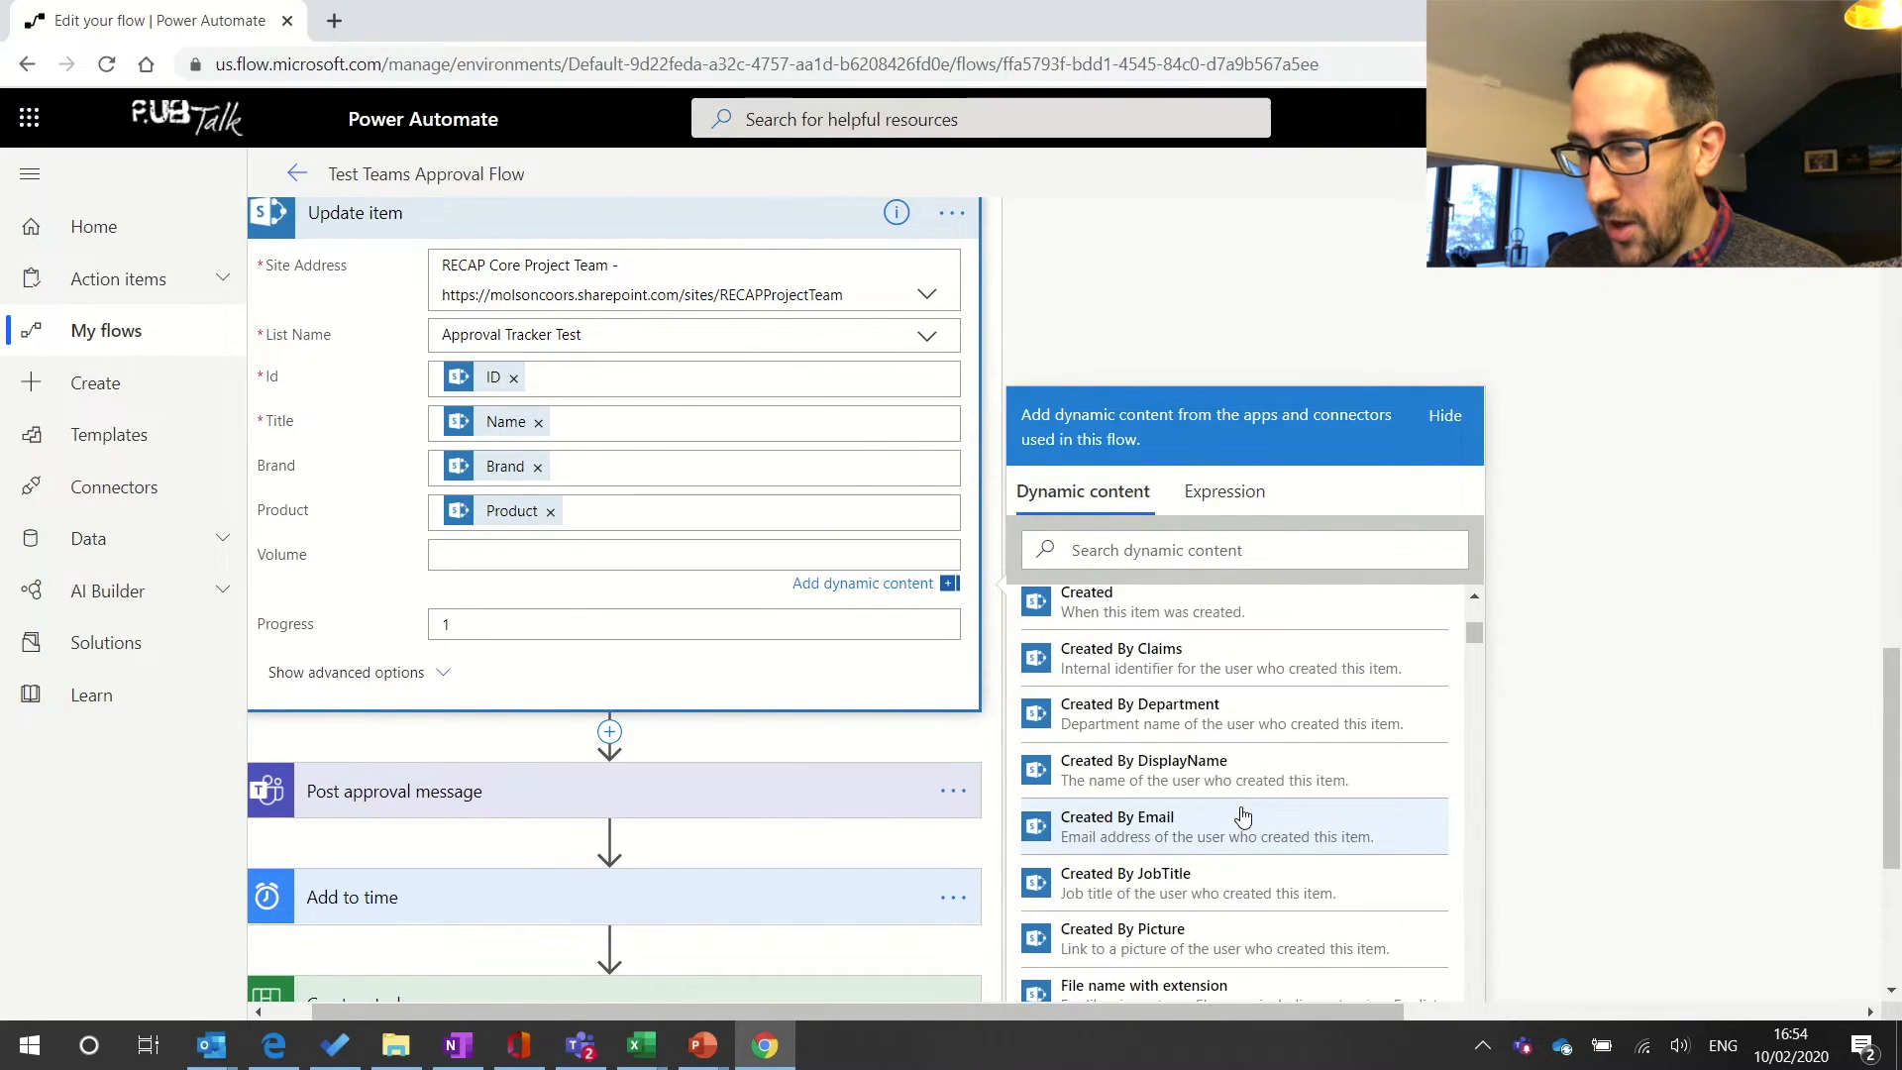
scroll(1242, 815, "down", 6)
scroll(1288, 842, "up", 2)
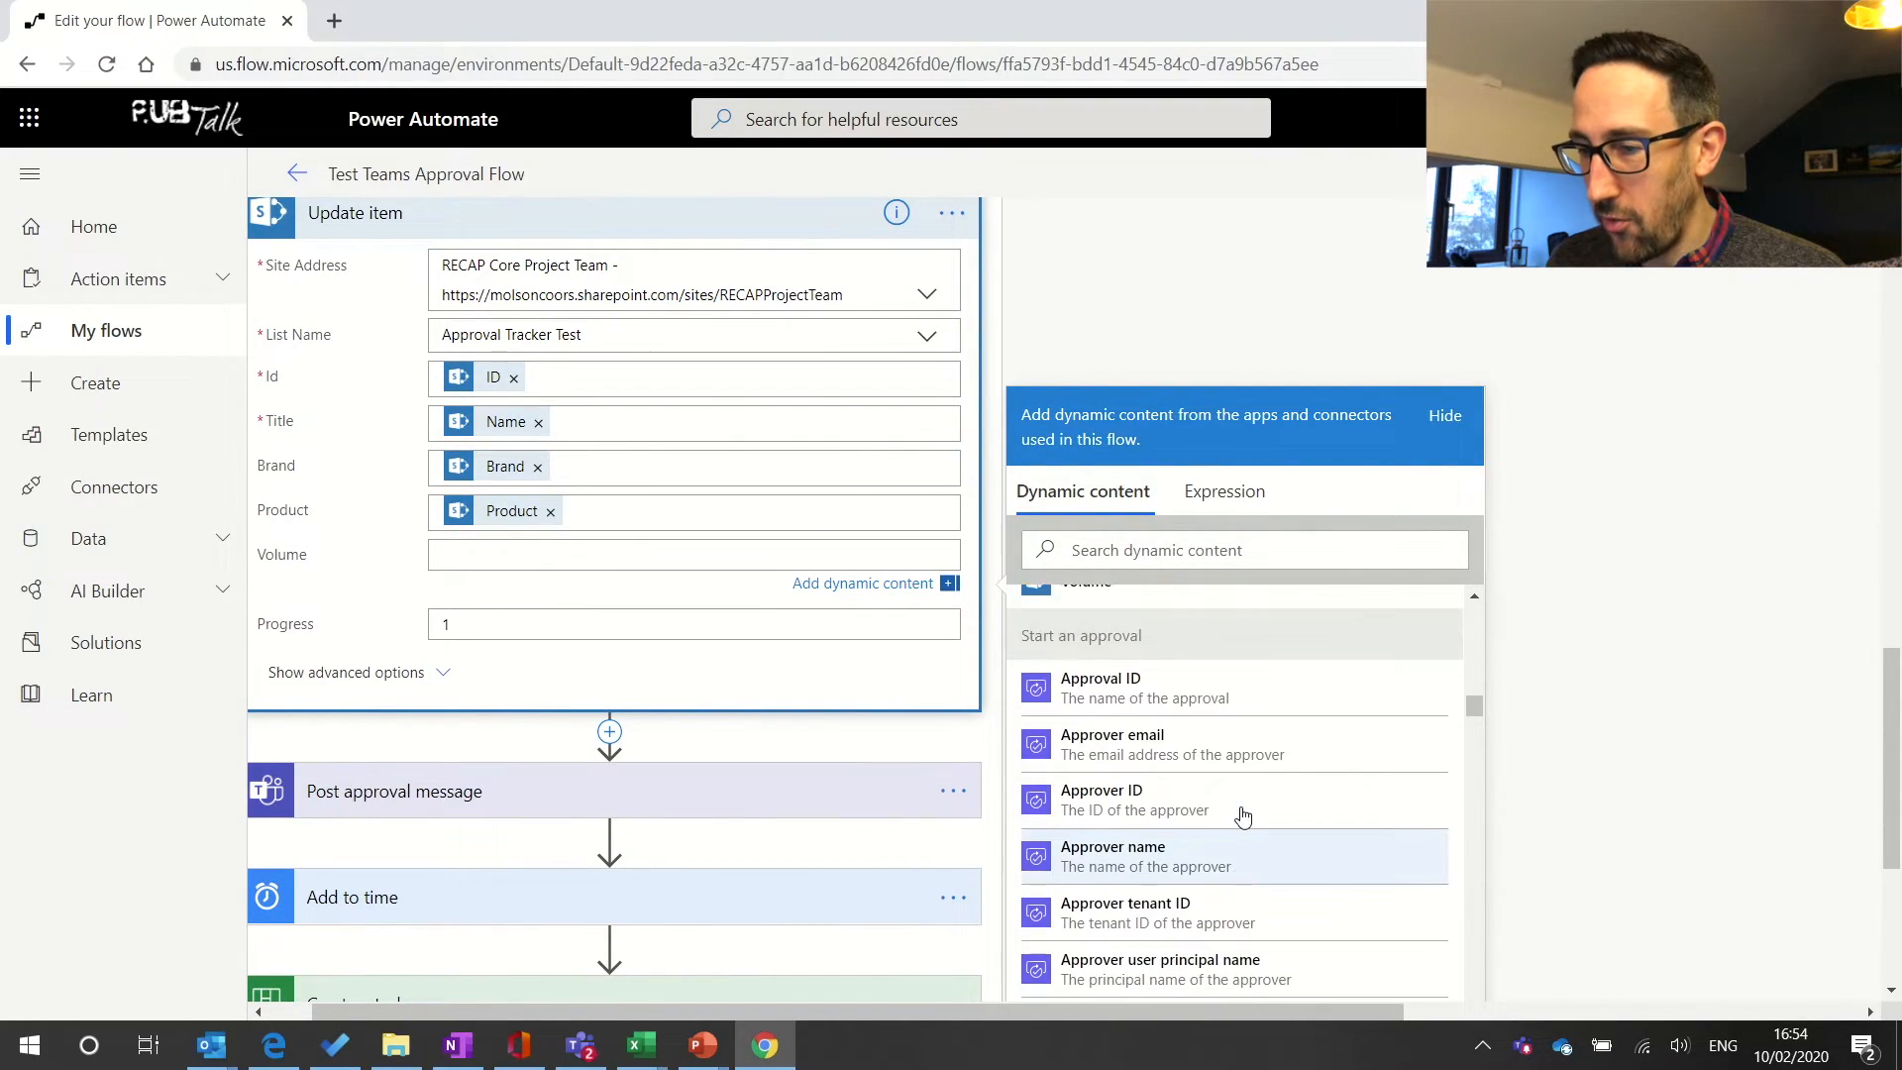
scroll(1336, 886, "down", 4)
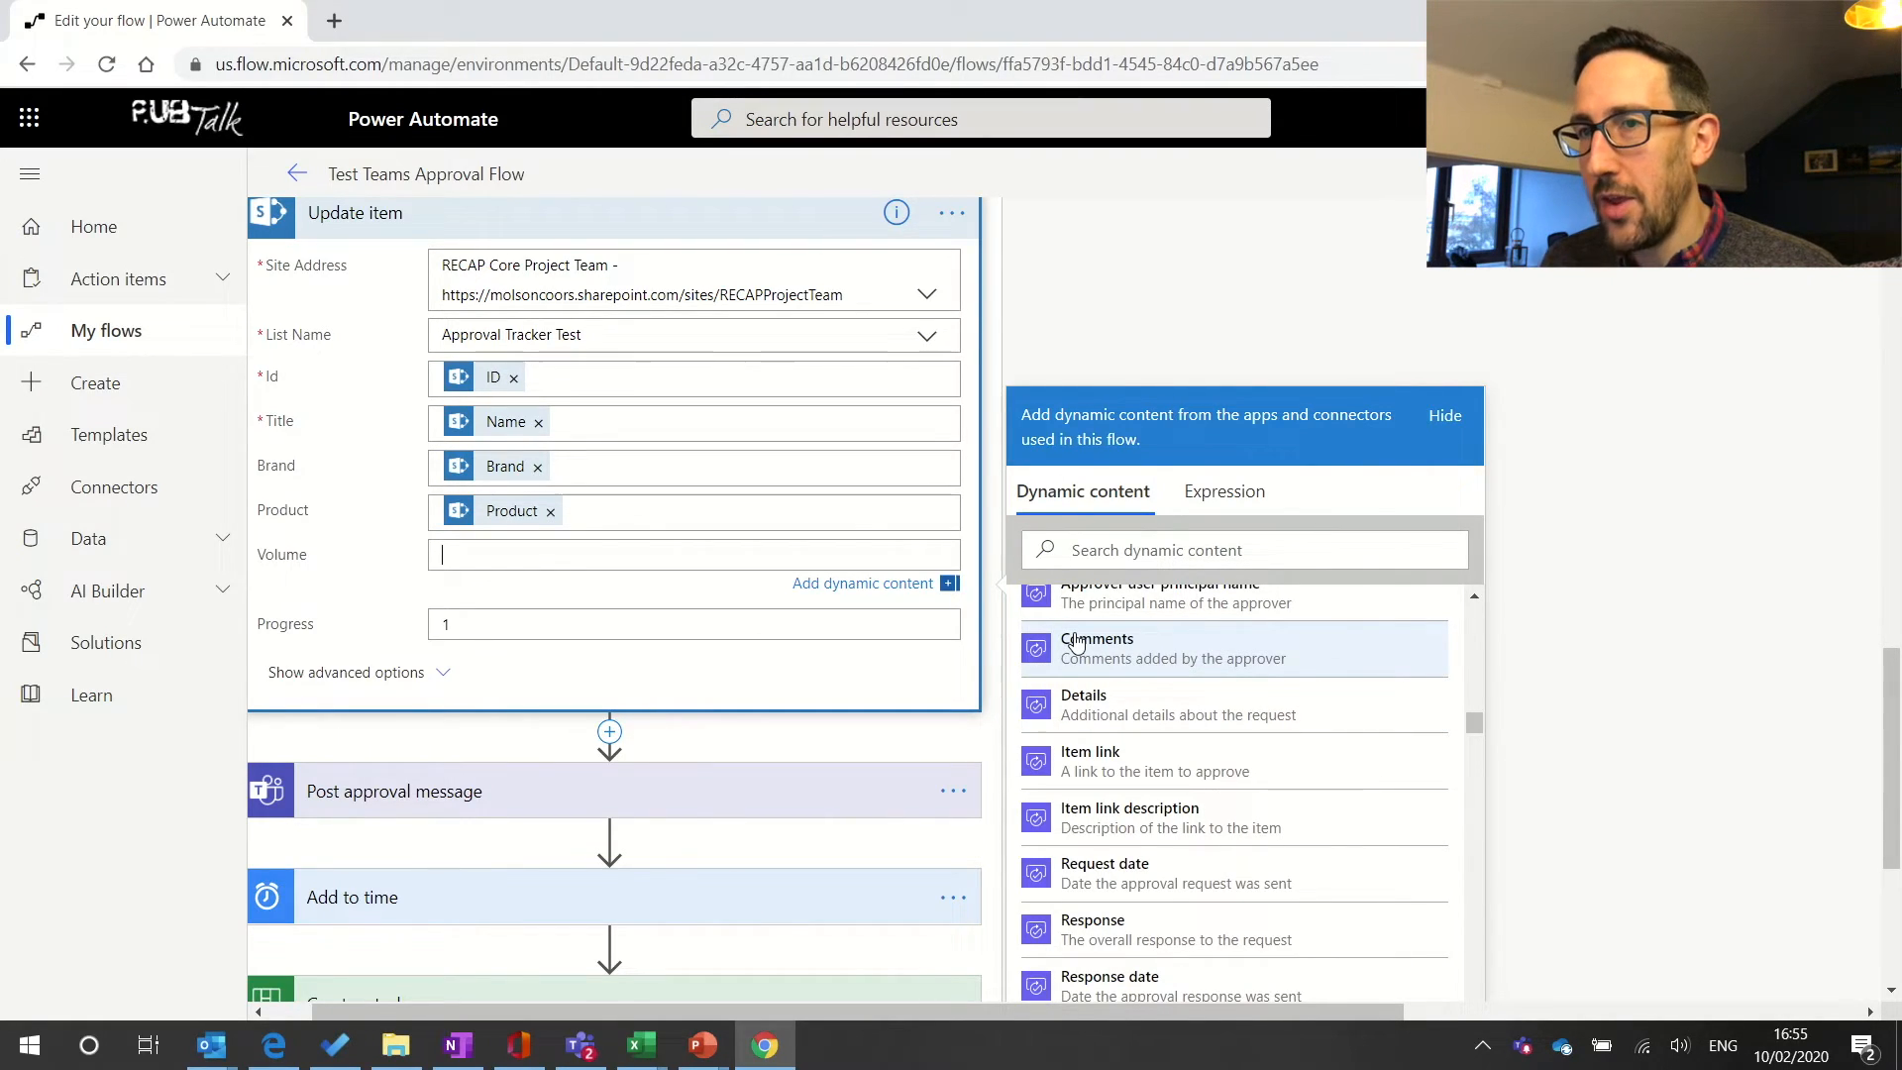
left_click_drag(1476, 723, 1477, 721)
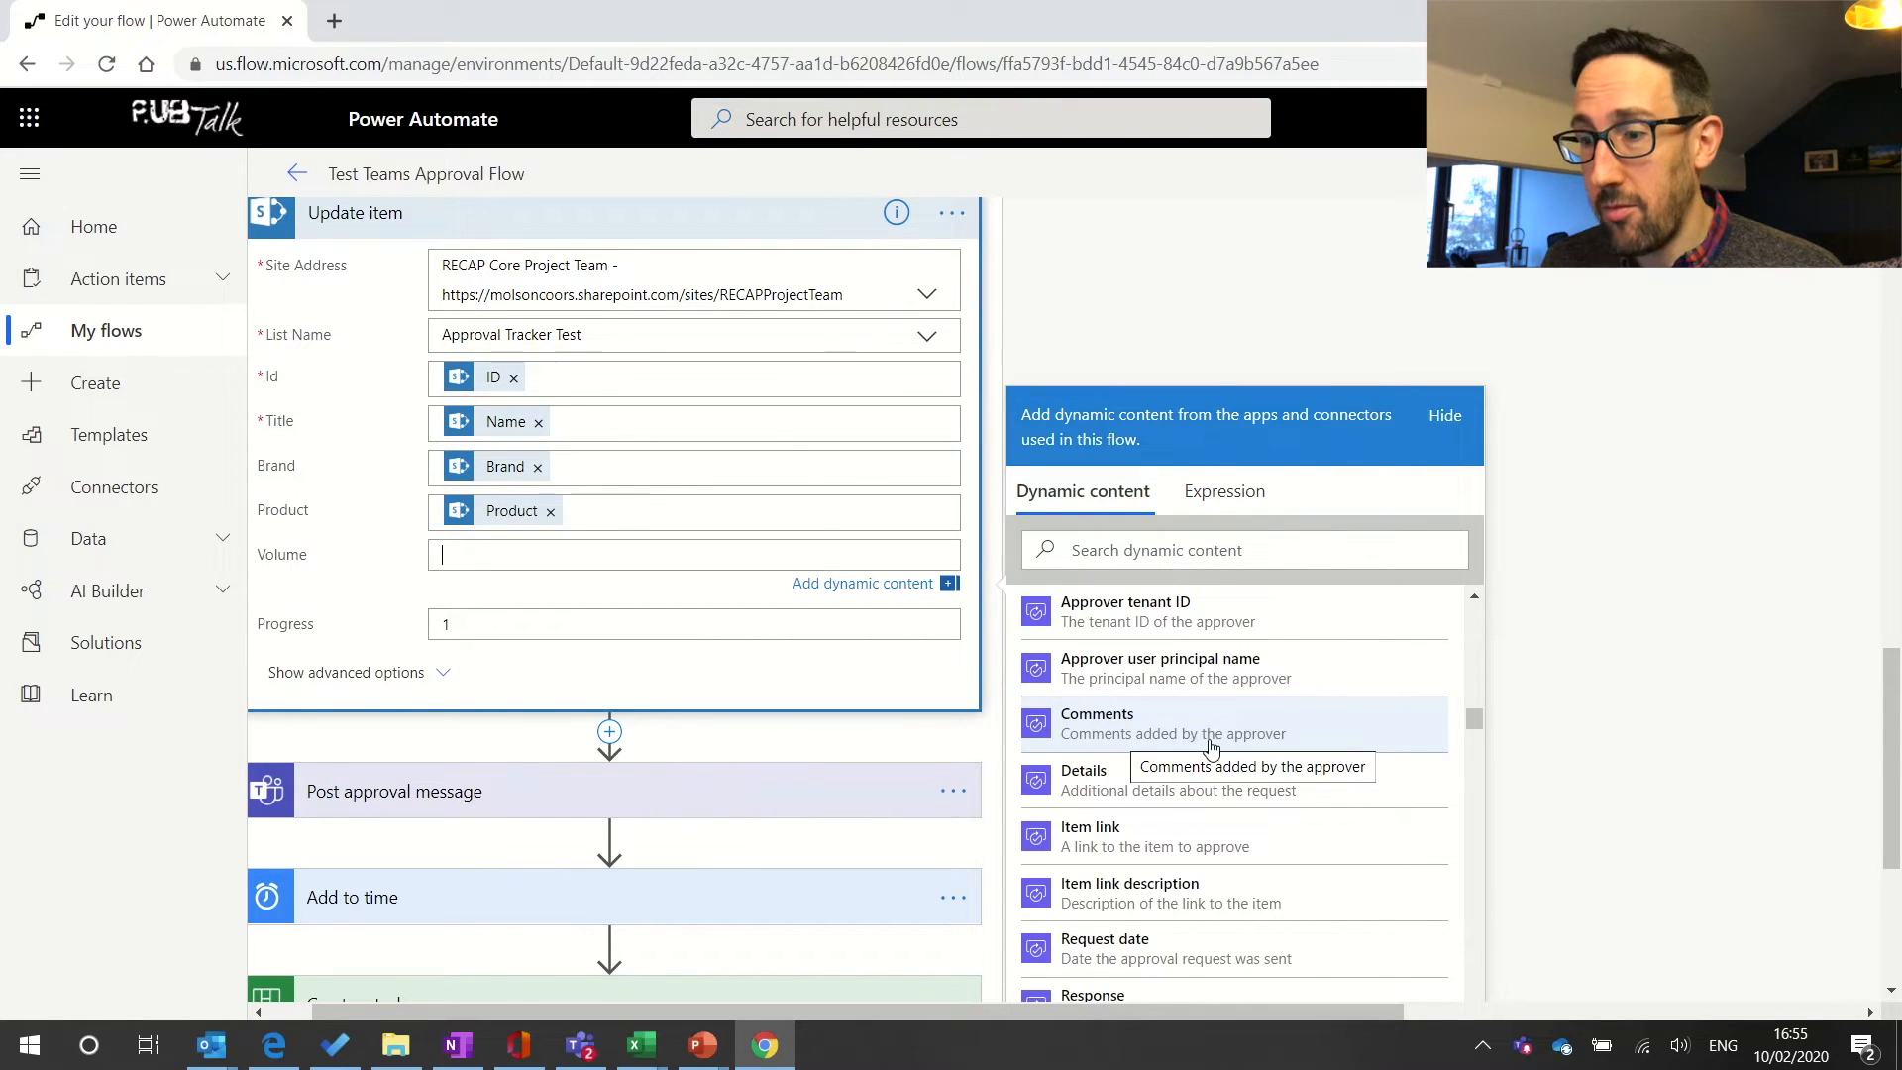
scroll(1210, 748, "down", 1)
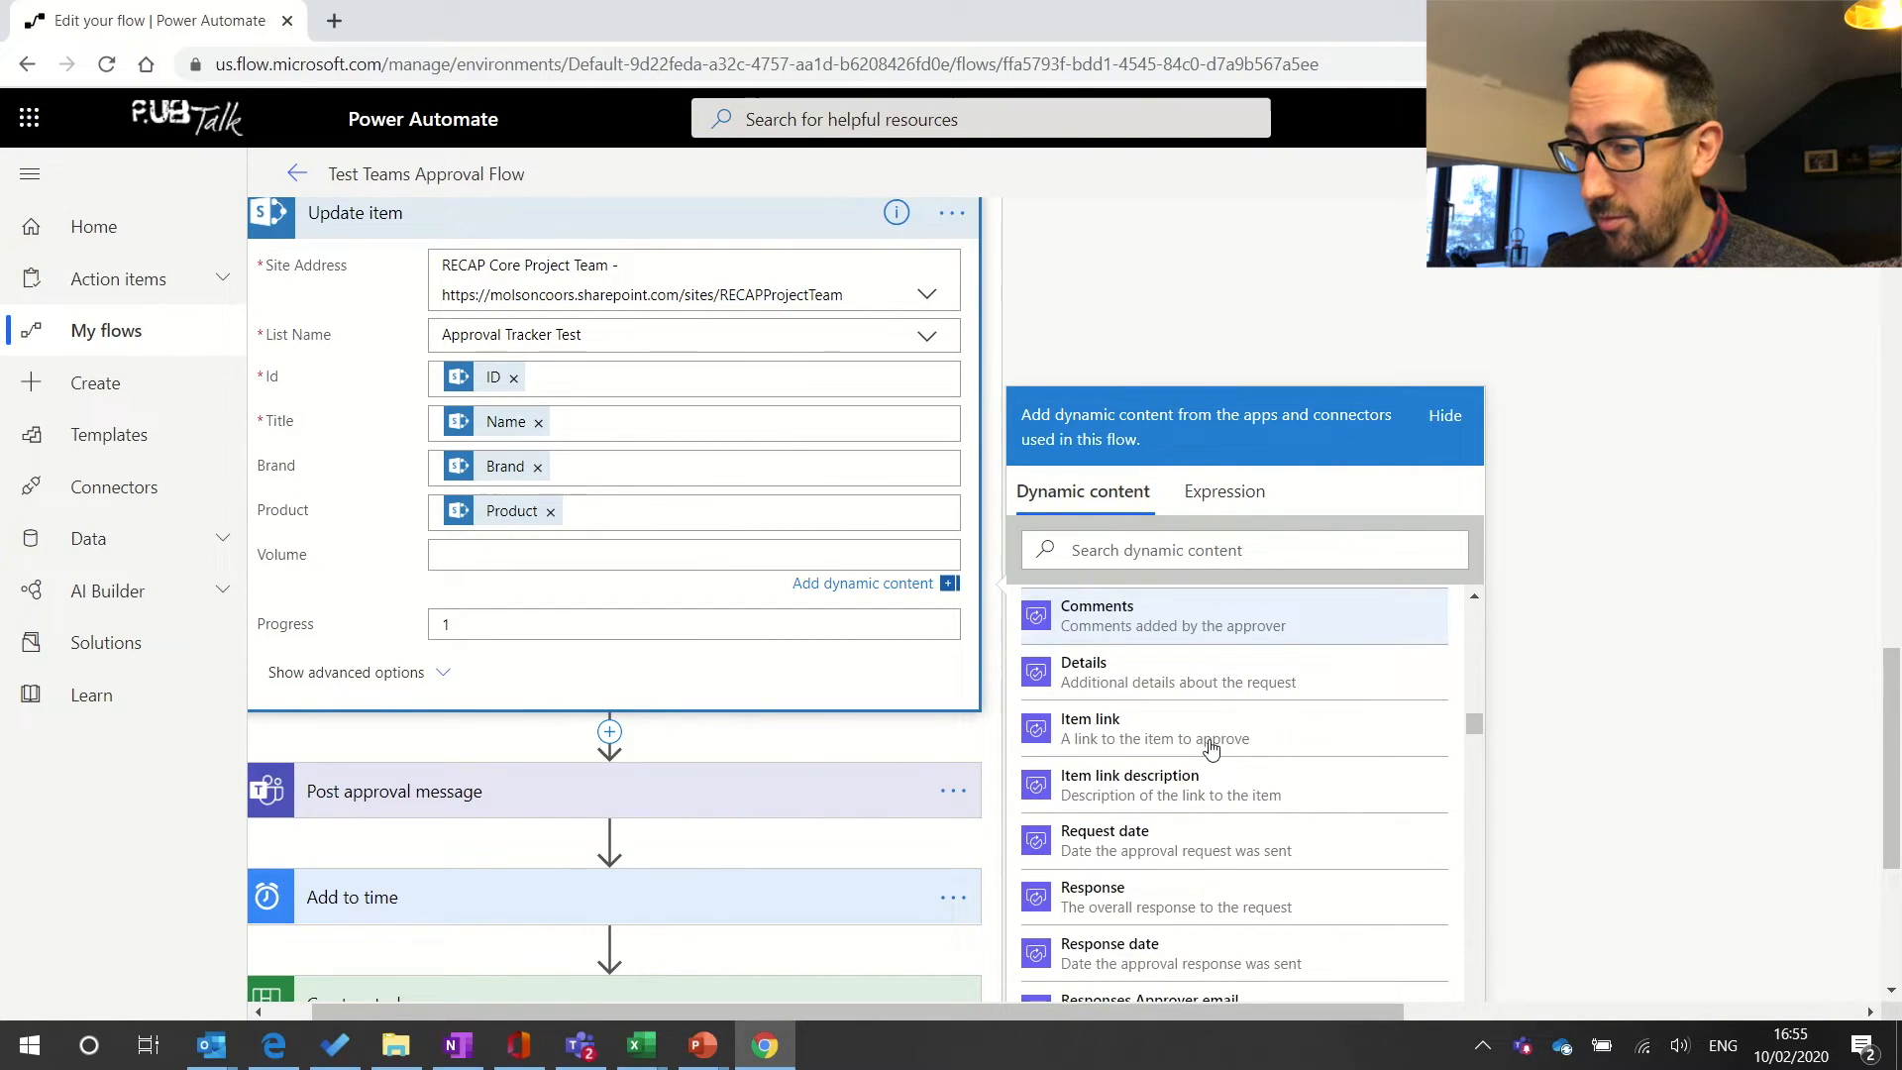
left_click(1114, 821)
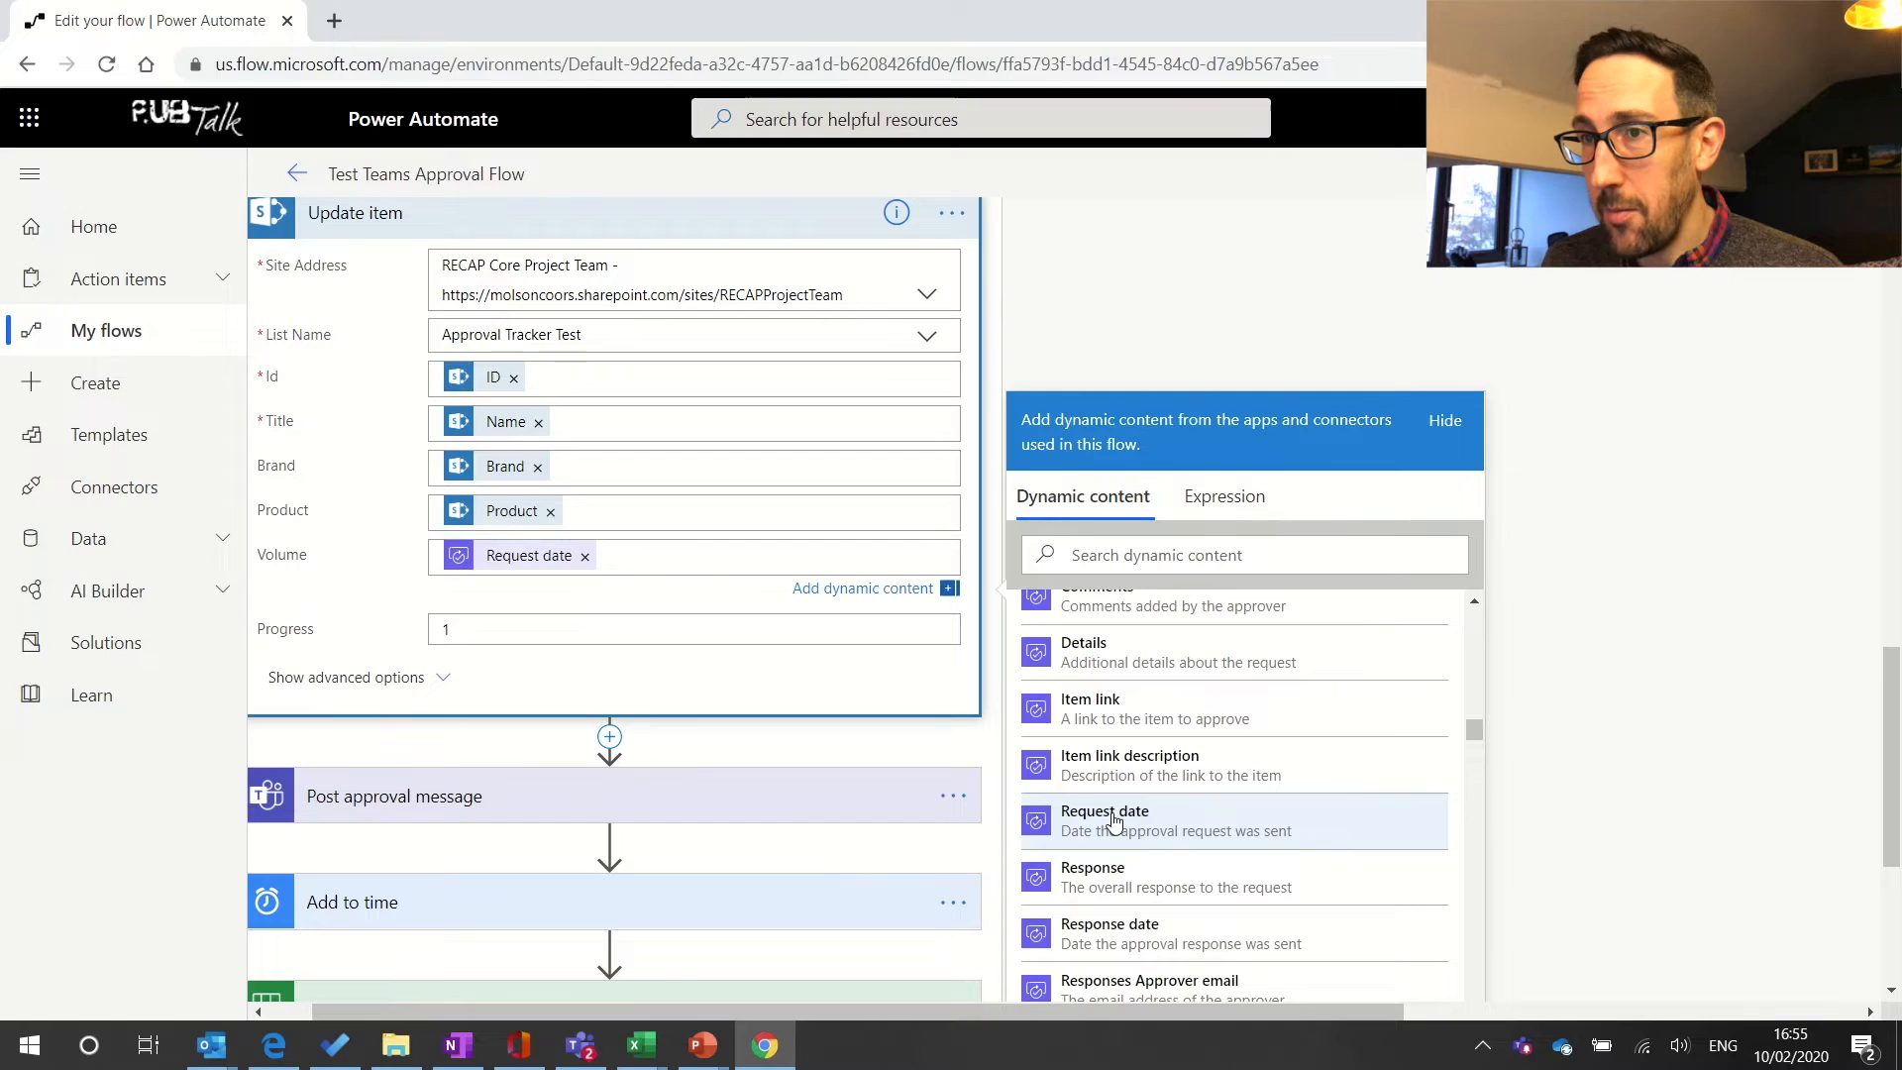
- Append the Responses Approver name value from Start an approval to Update item's Volume field
scroll(1189, 847, "down", 3)
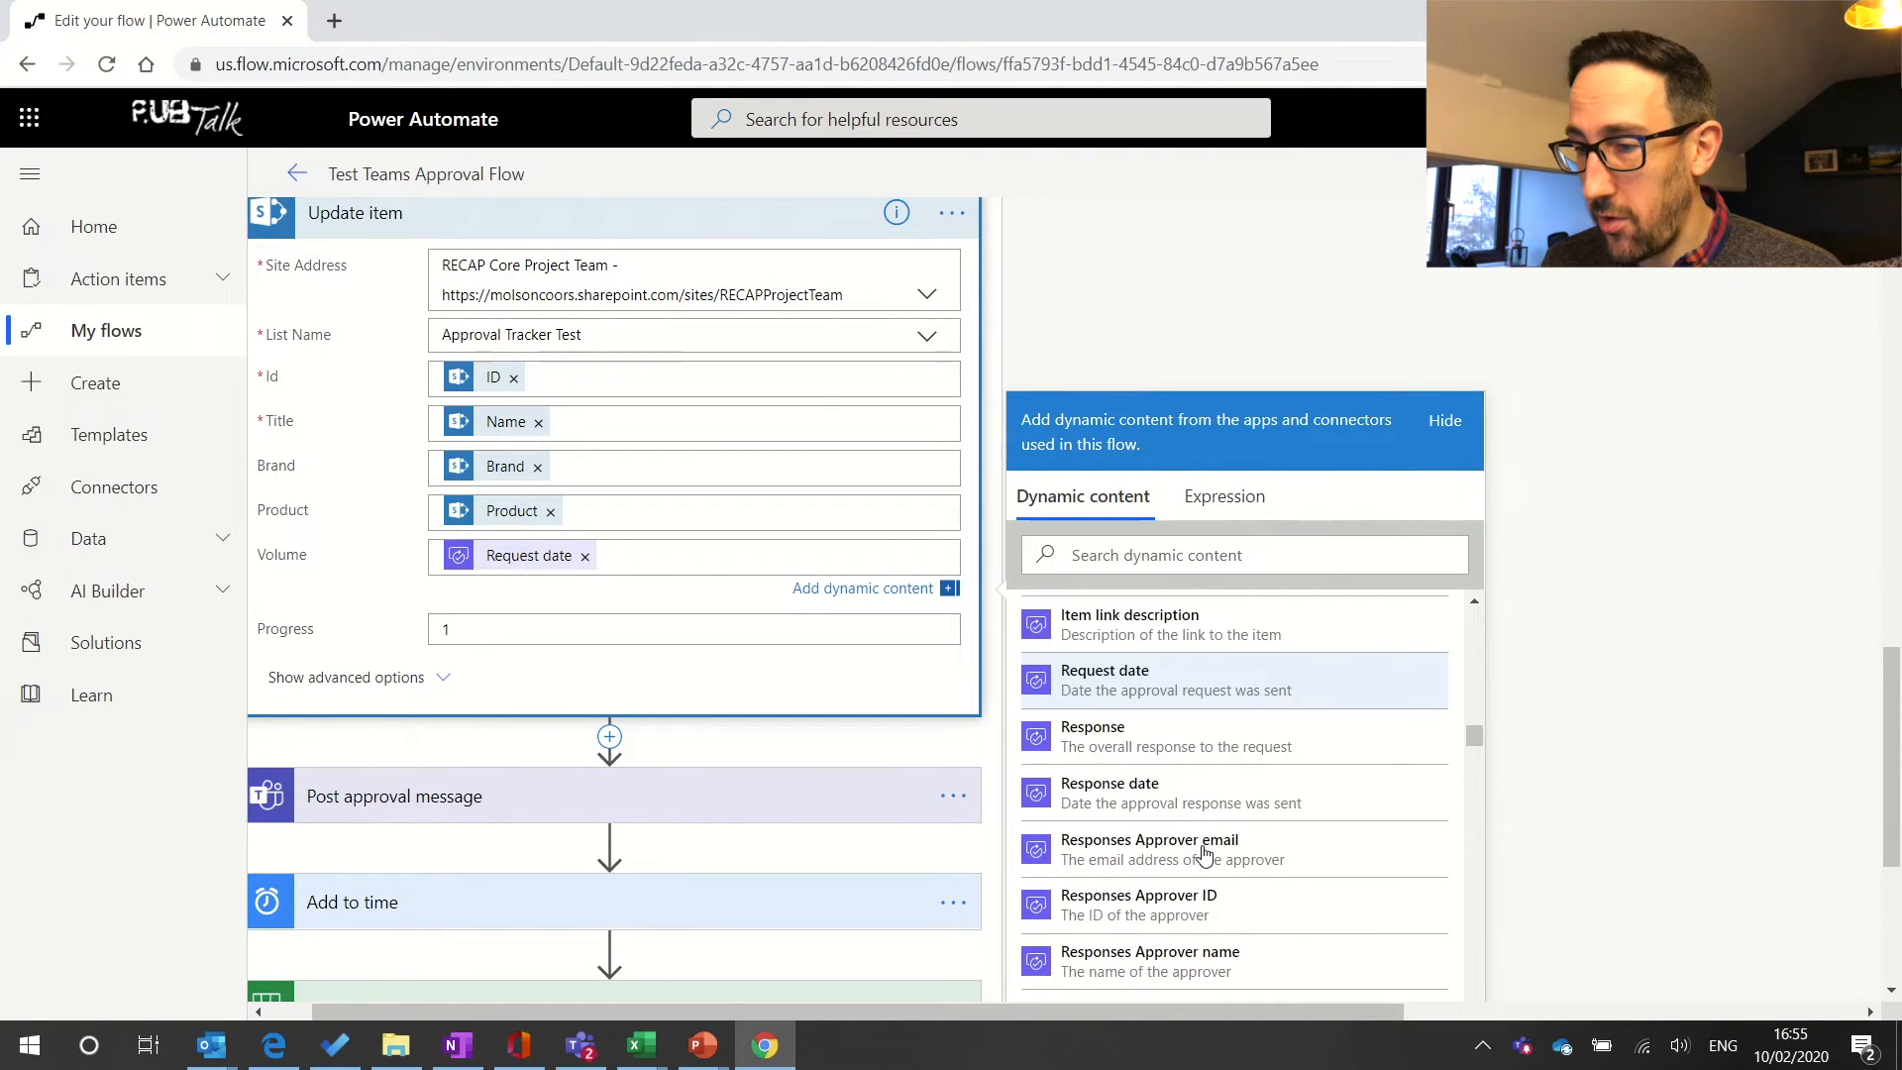
scroll(1159, 882, "down", 1)
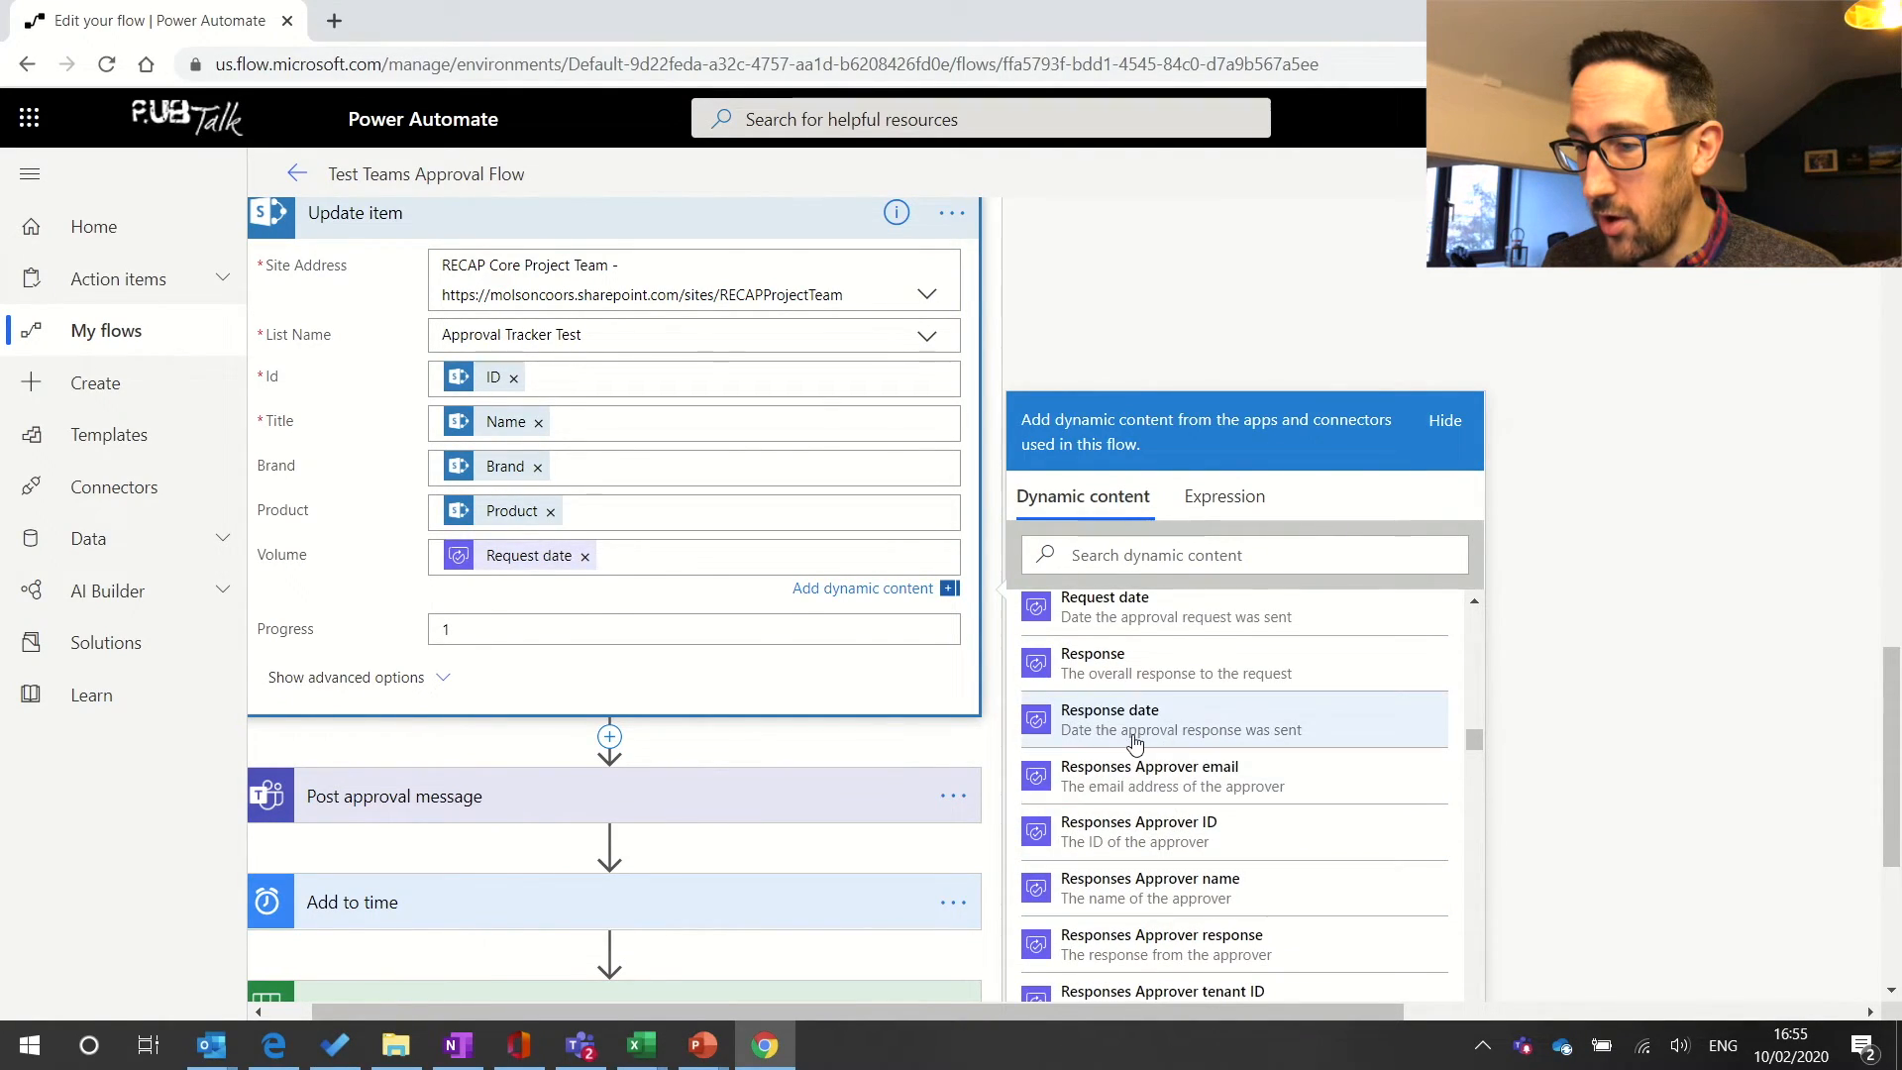
left_click(1146, 892)
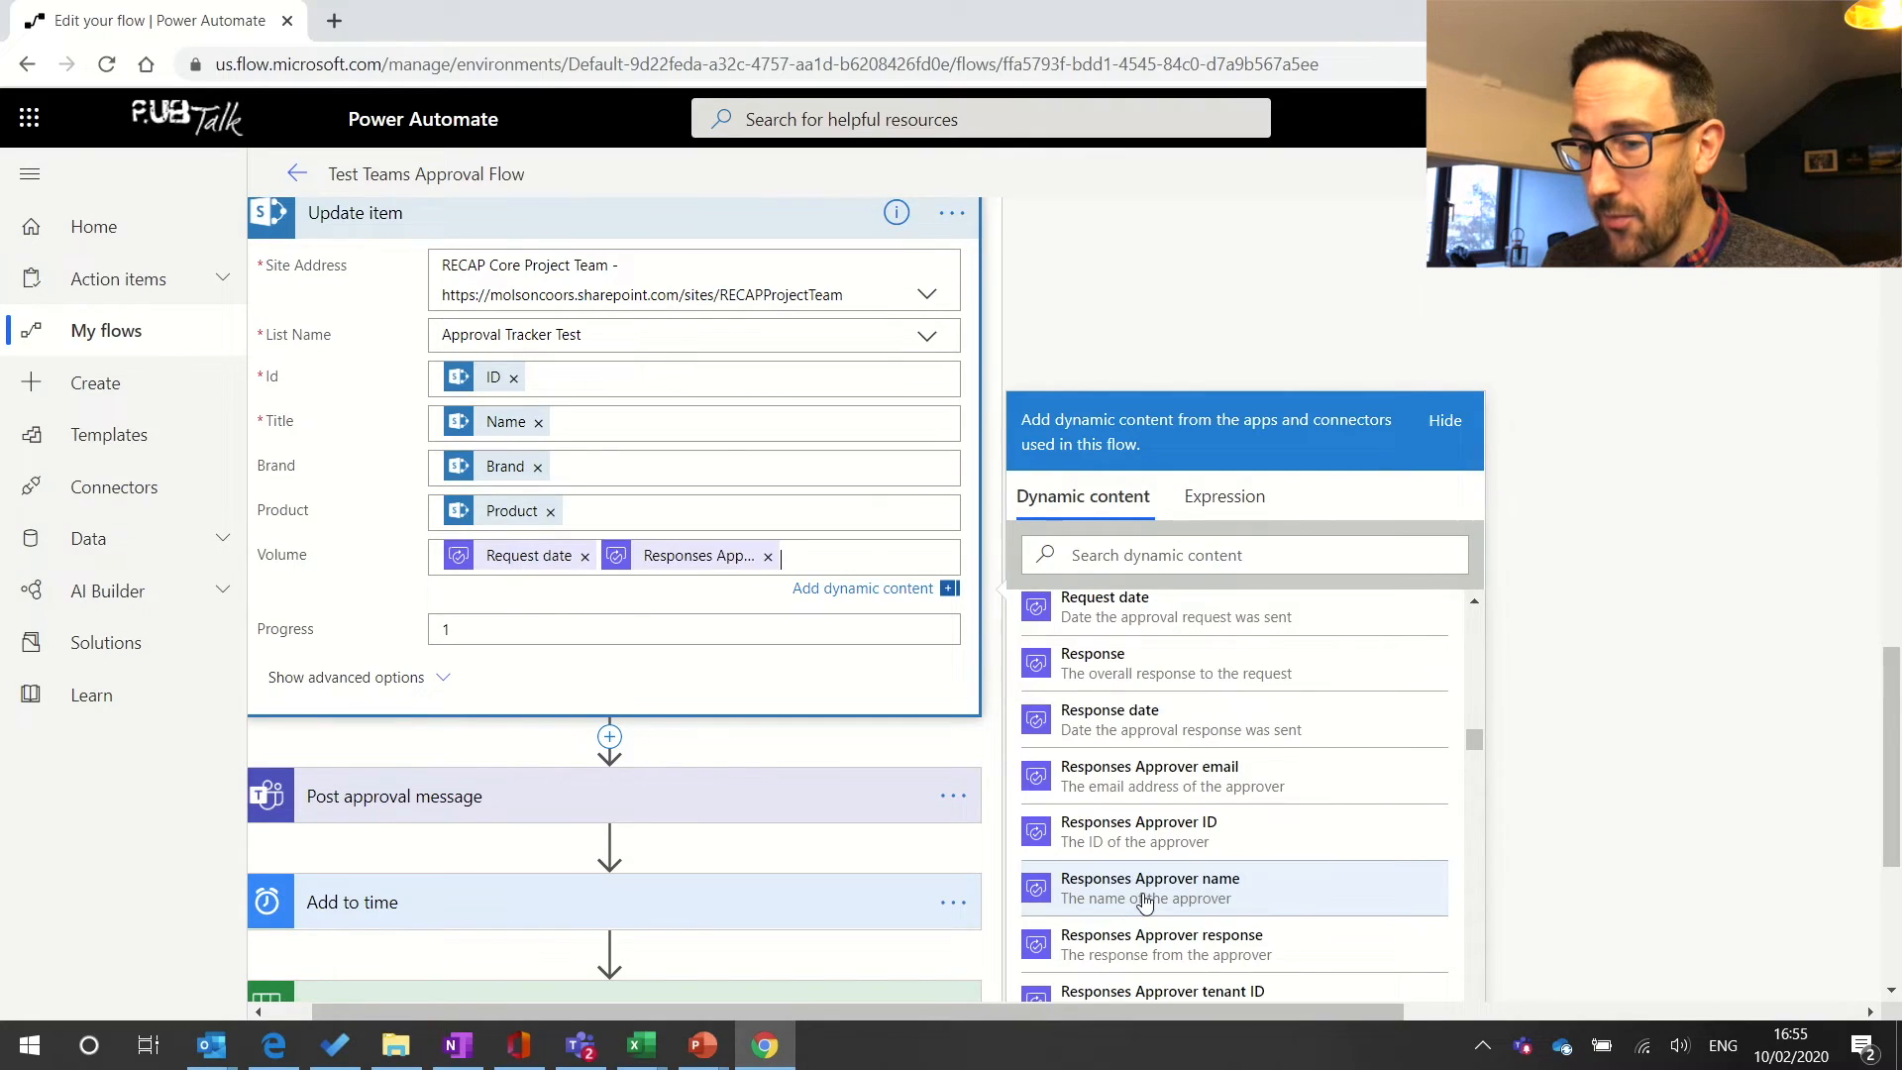
- Expand Update item inside the Apply to each 2 loop and place the cursor at the end of its Volume field
scroll(653, 343, "up", 1)
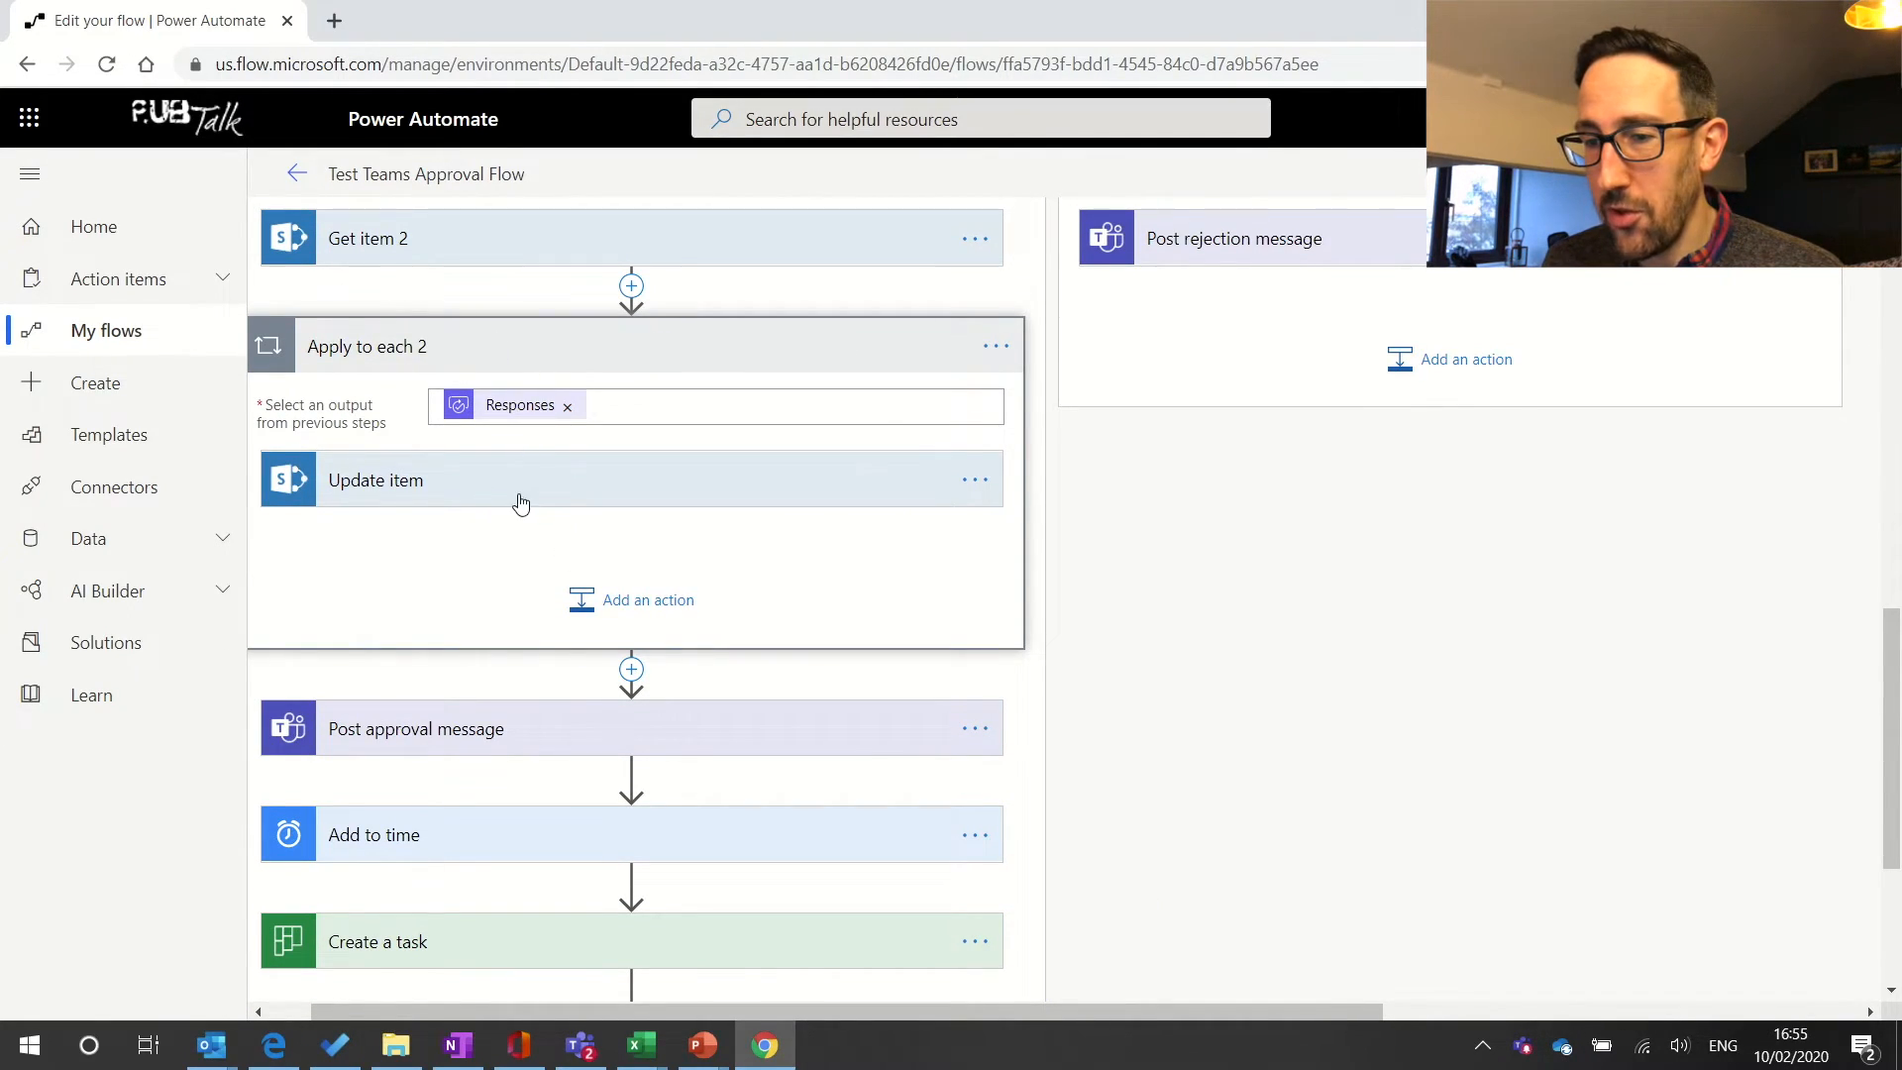
scroll(565, 501, "up", 1)
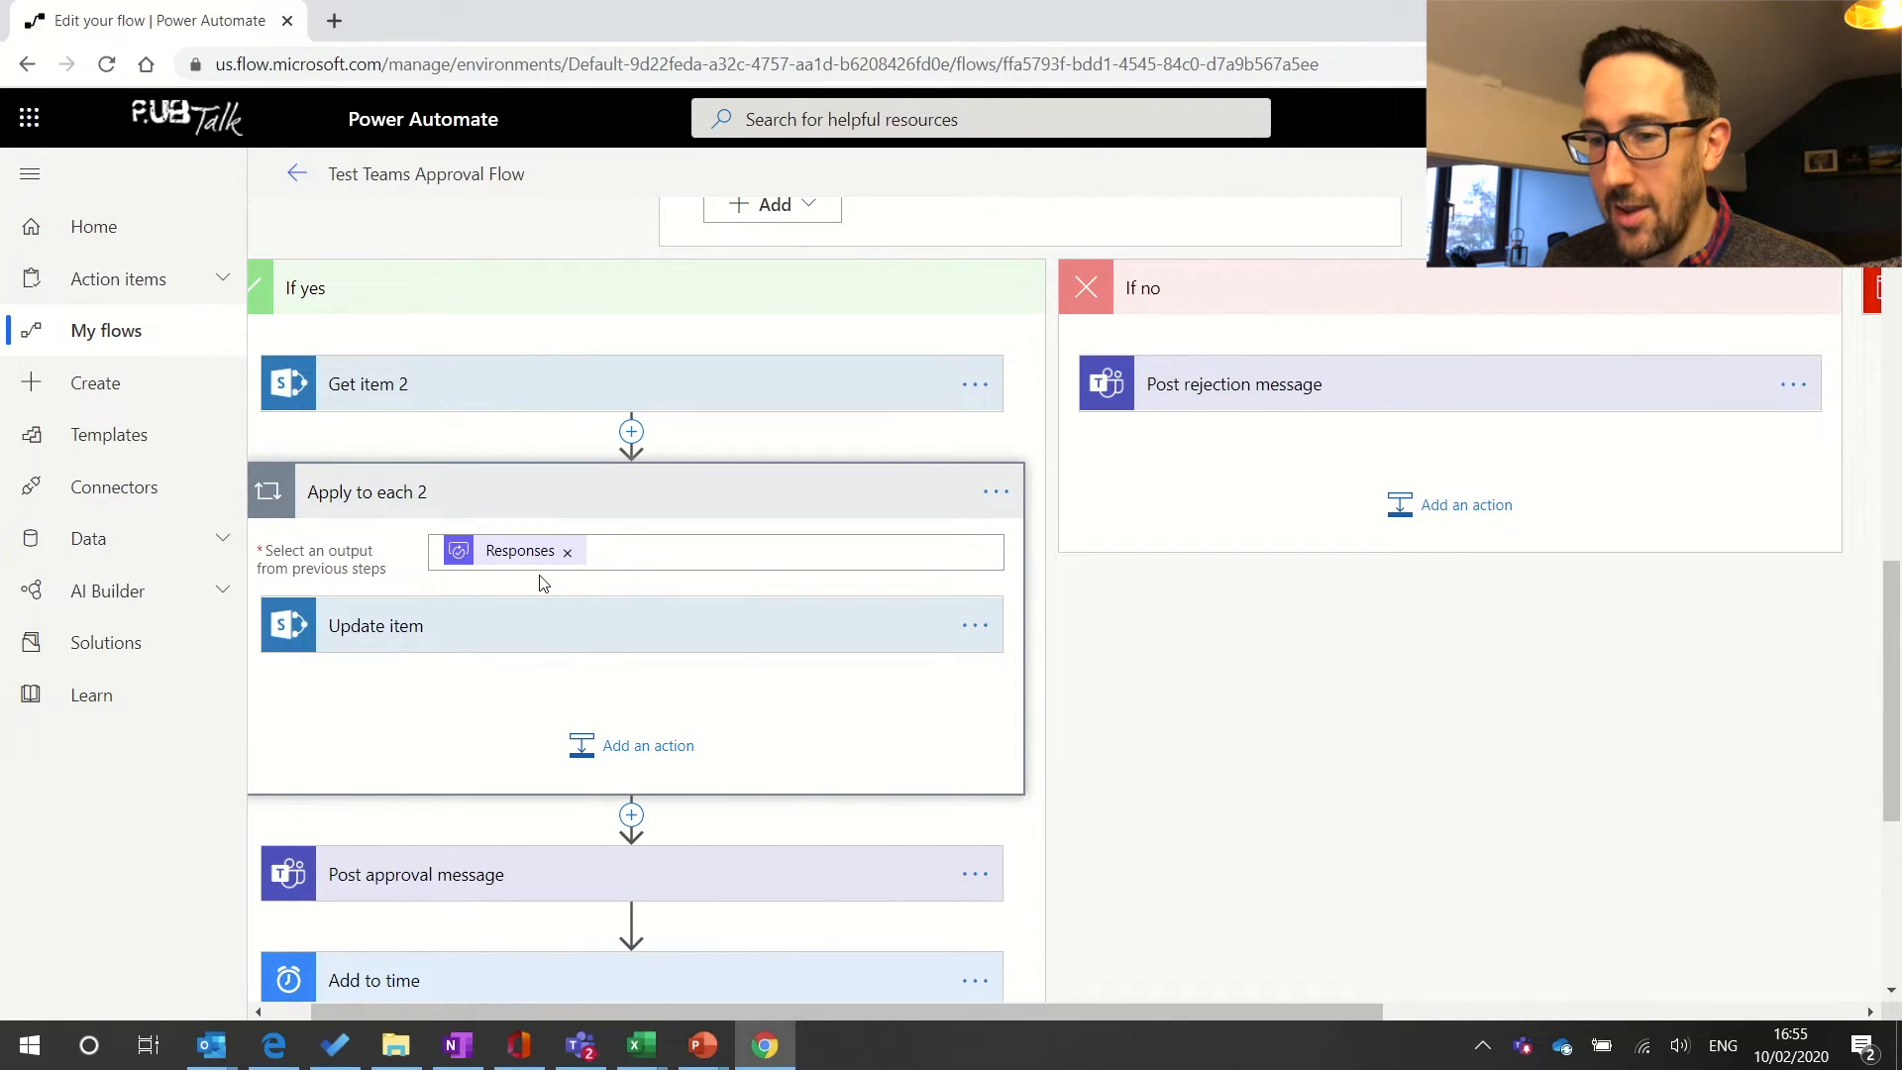
left_click(509, 643)
scroll(511, 645, "down", 2)
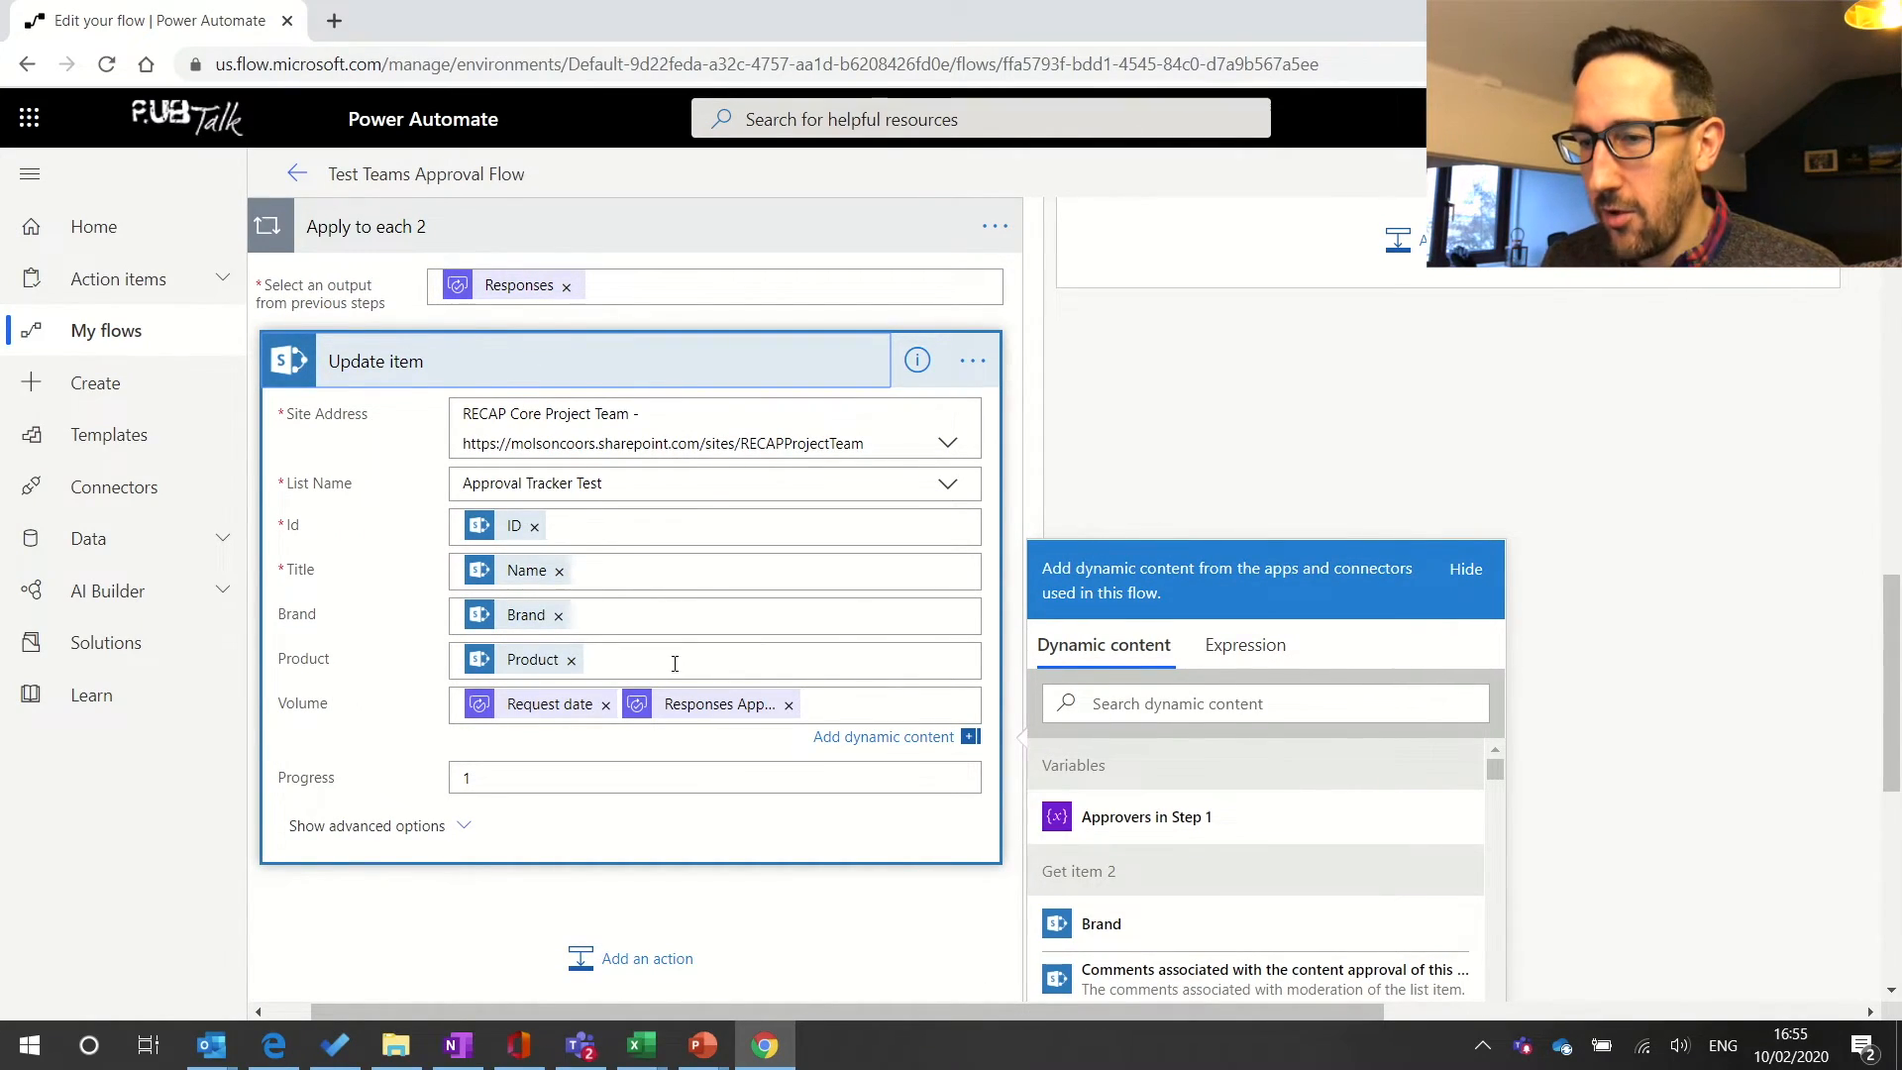
scroll(674, 664, "left", 1)
left_click(936, 715)
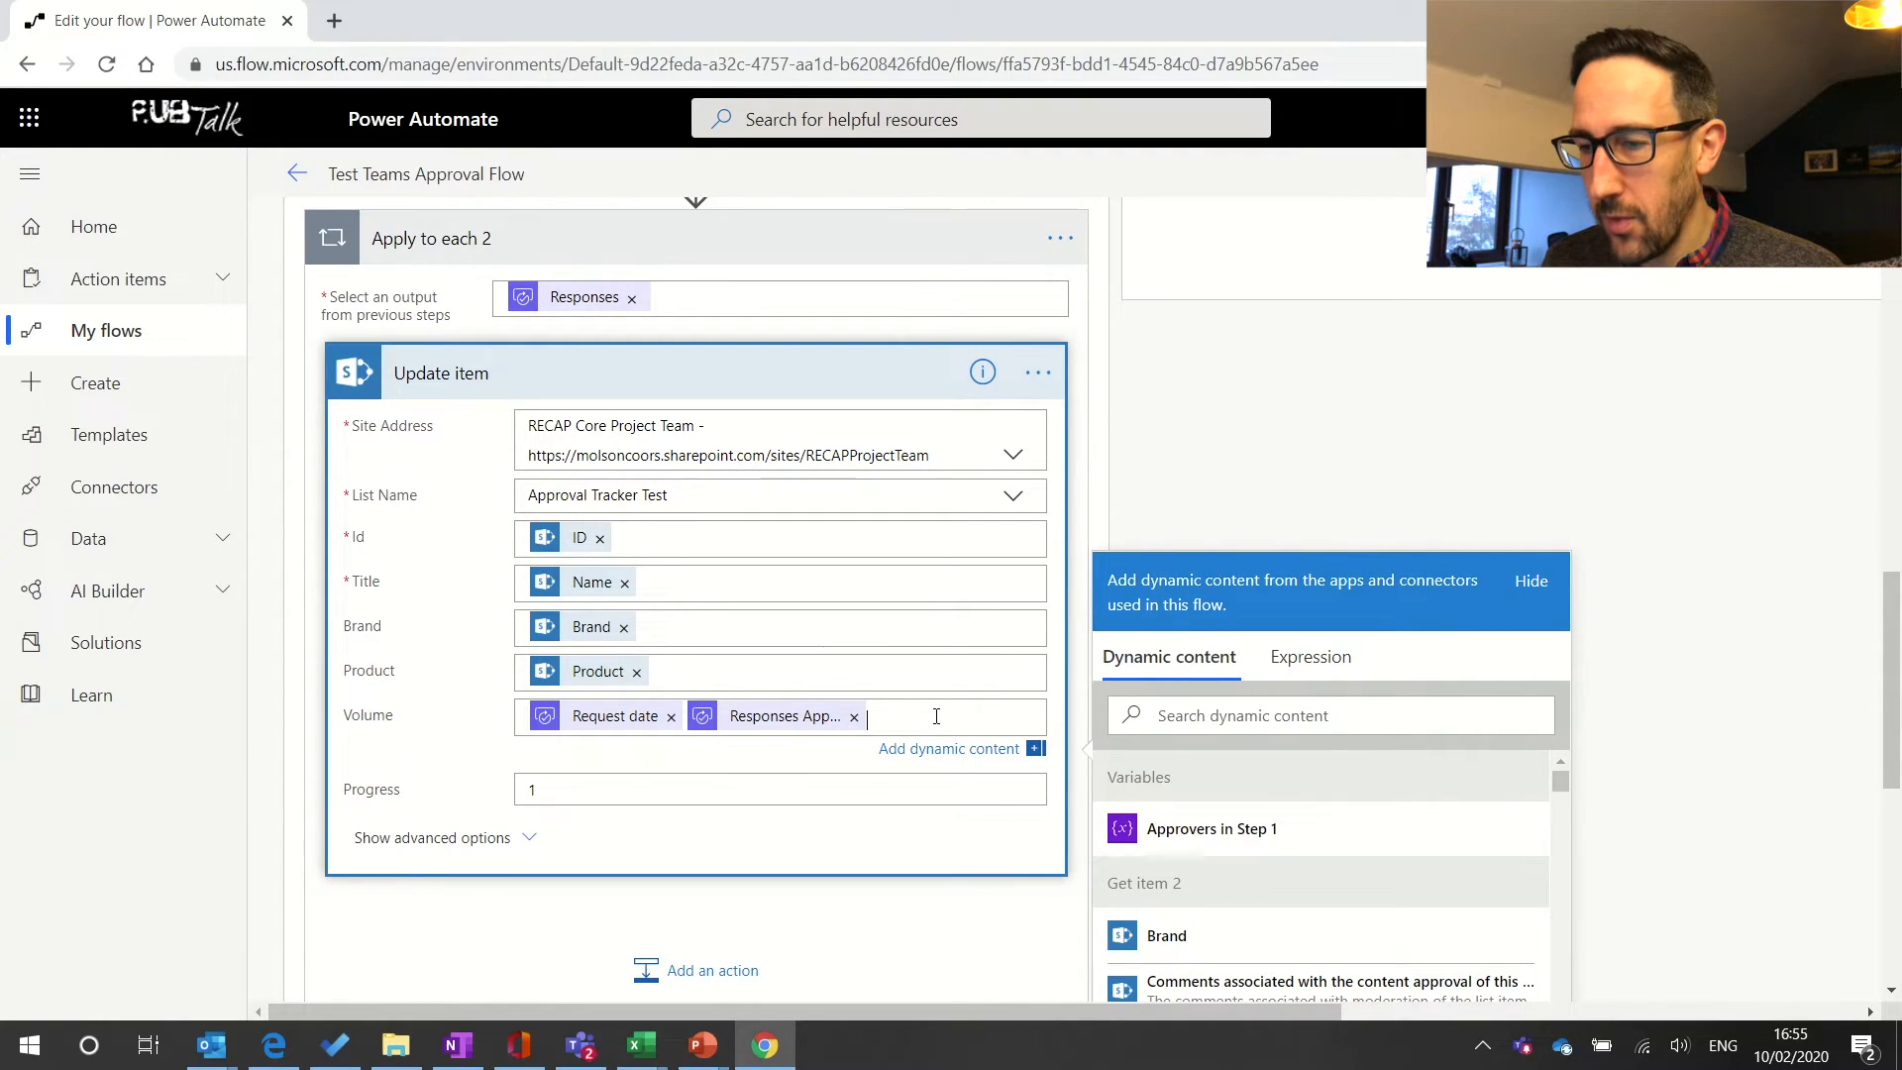
- Insert two line breaks after the approval values in Update item's Volume field and add Volume from Get item 2 below them
scroll(842, 777, "down", 1)
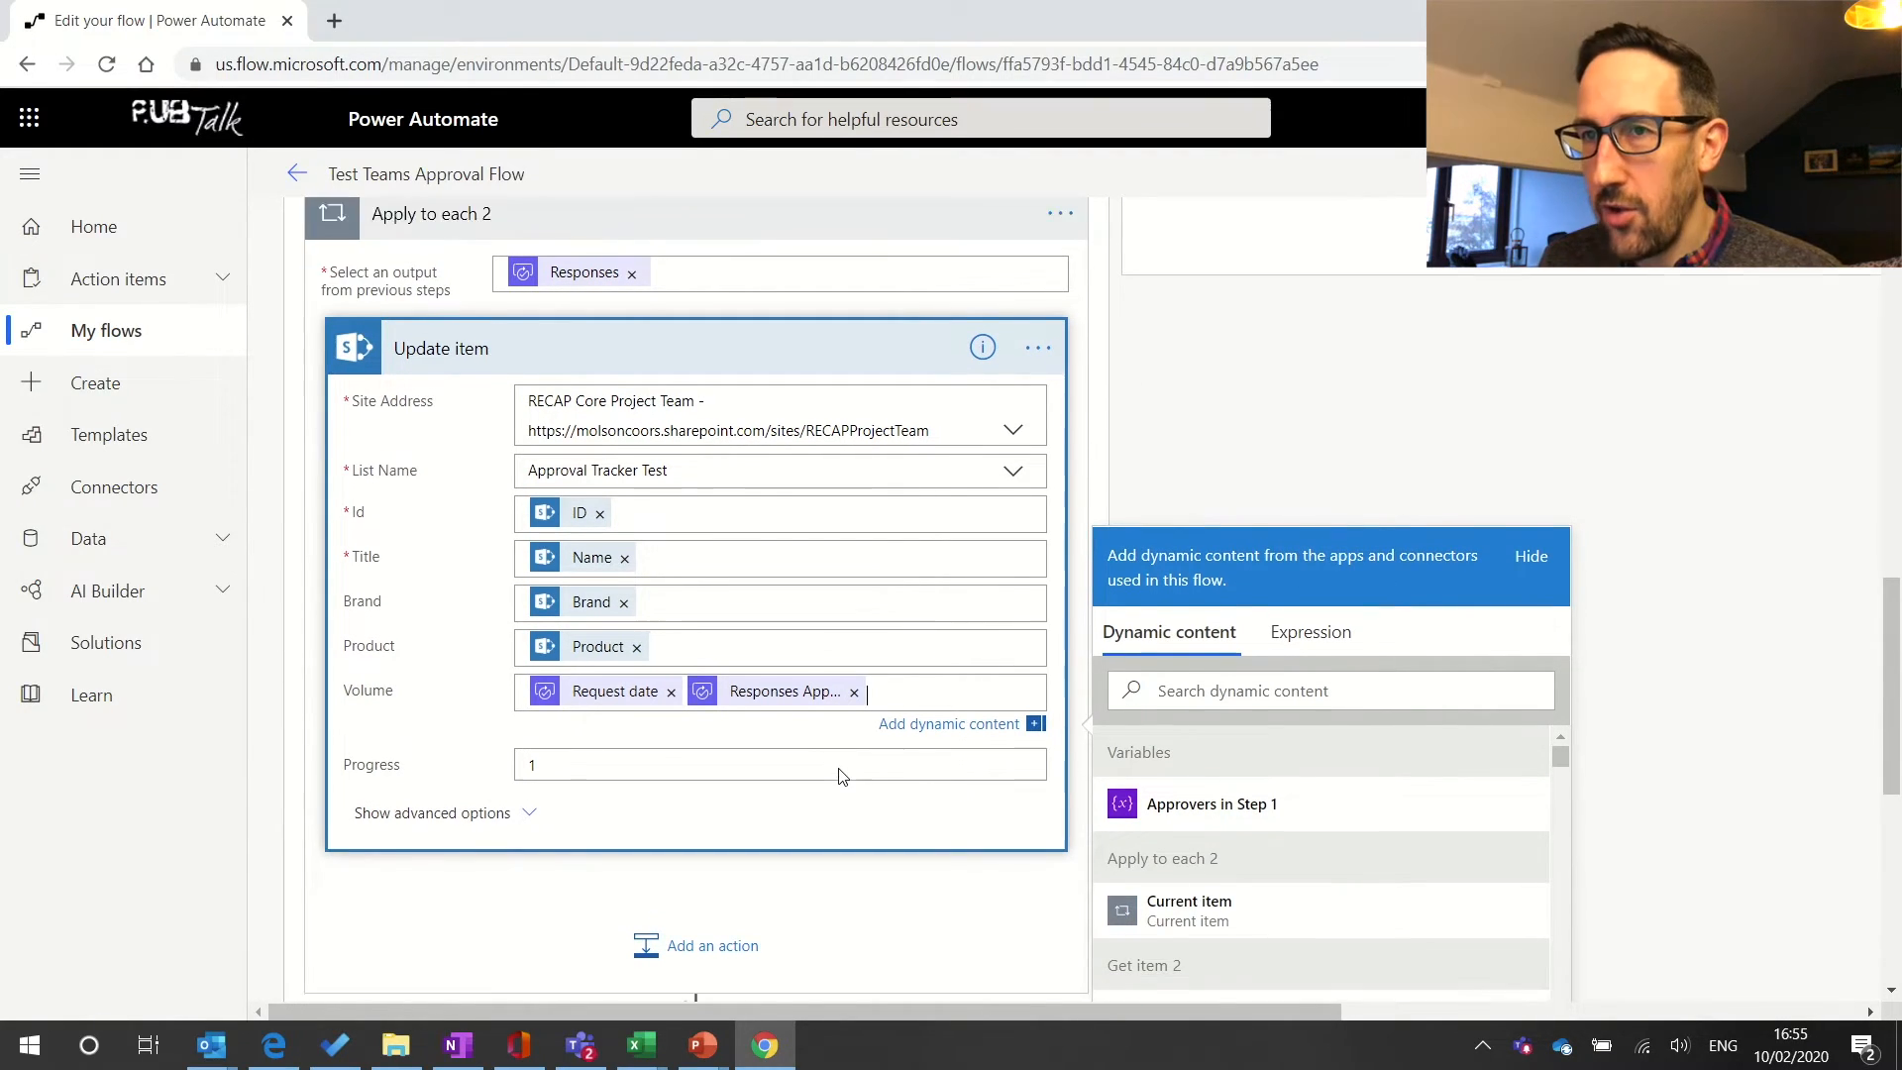
scroll(1188, 894, "down", 3)
scroll(1188, 895, "down", 6)
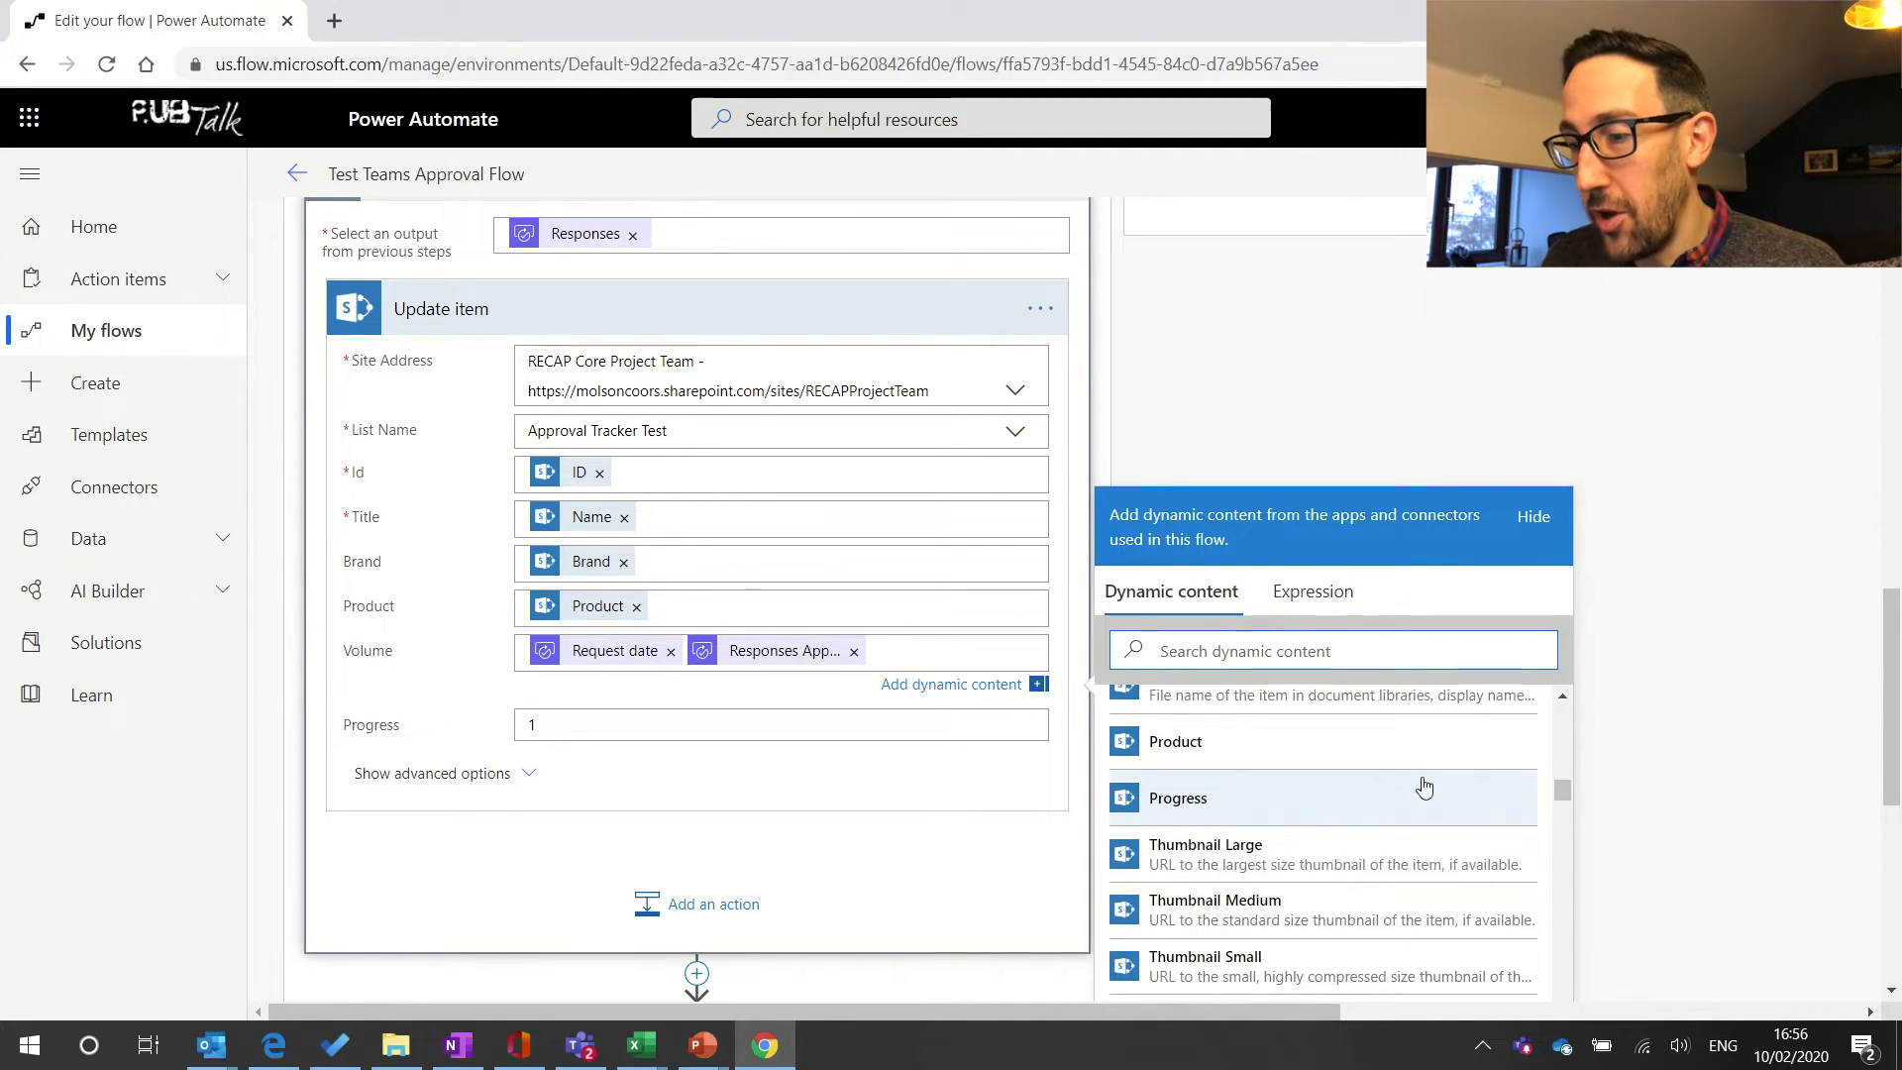
left_click(945, 650)
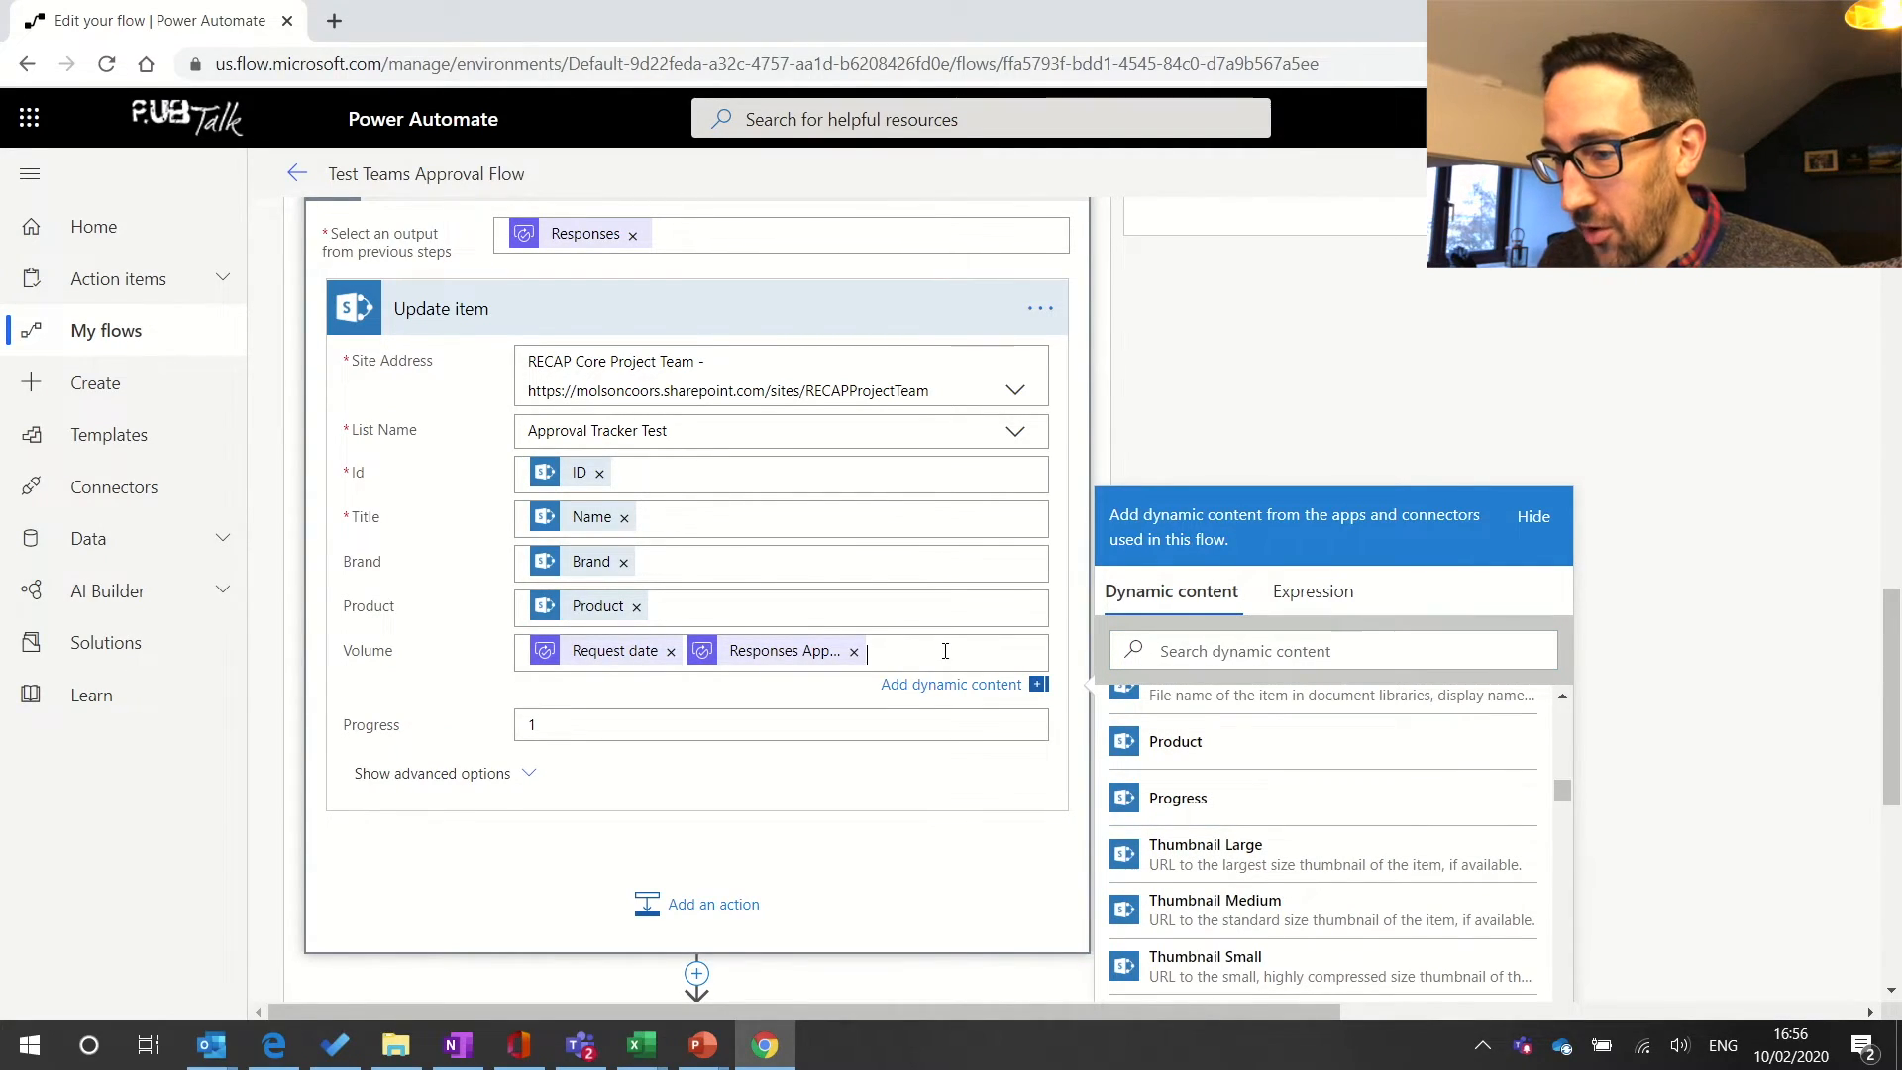
key("Return")
key("Return")
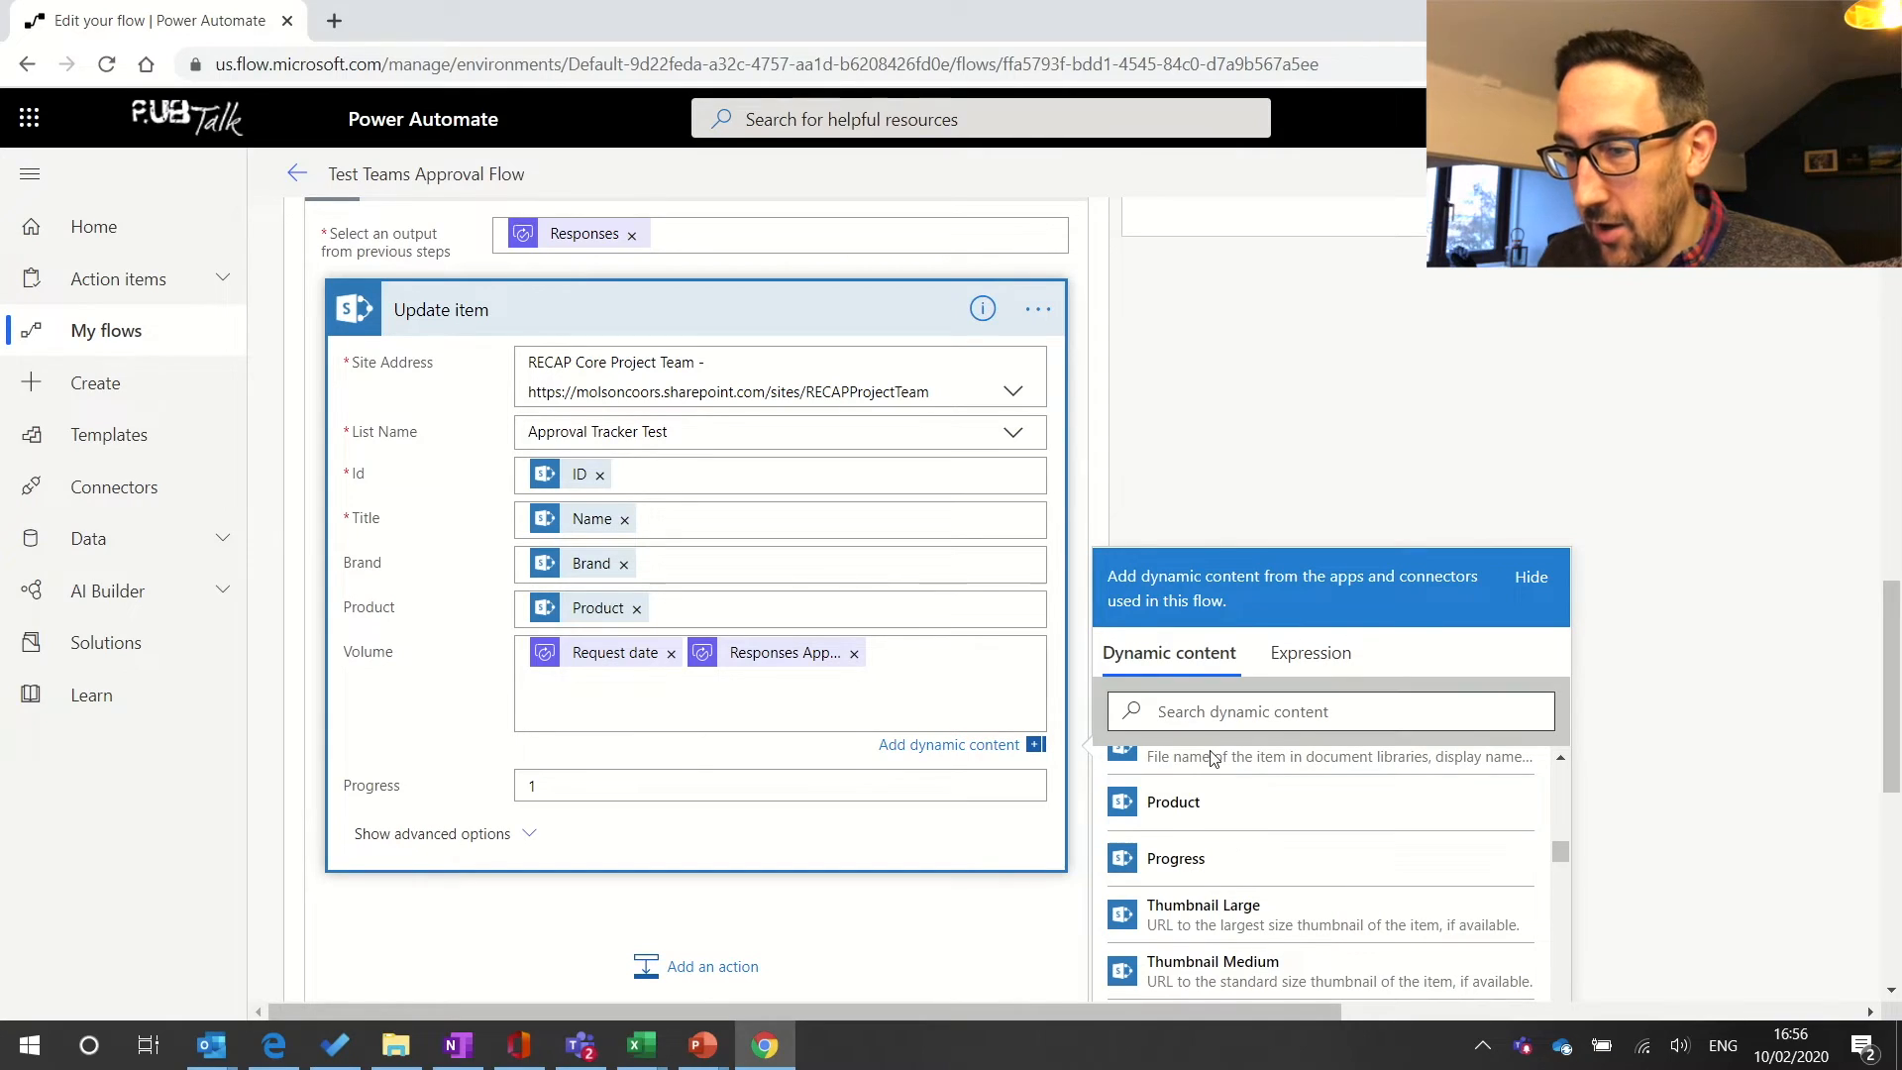
scroll(1386, 877, "up", 5)
scroll(1388, 878, "up", 2)
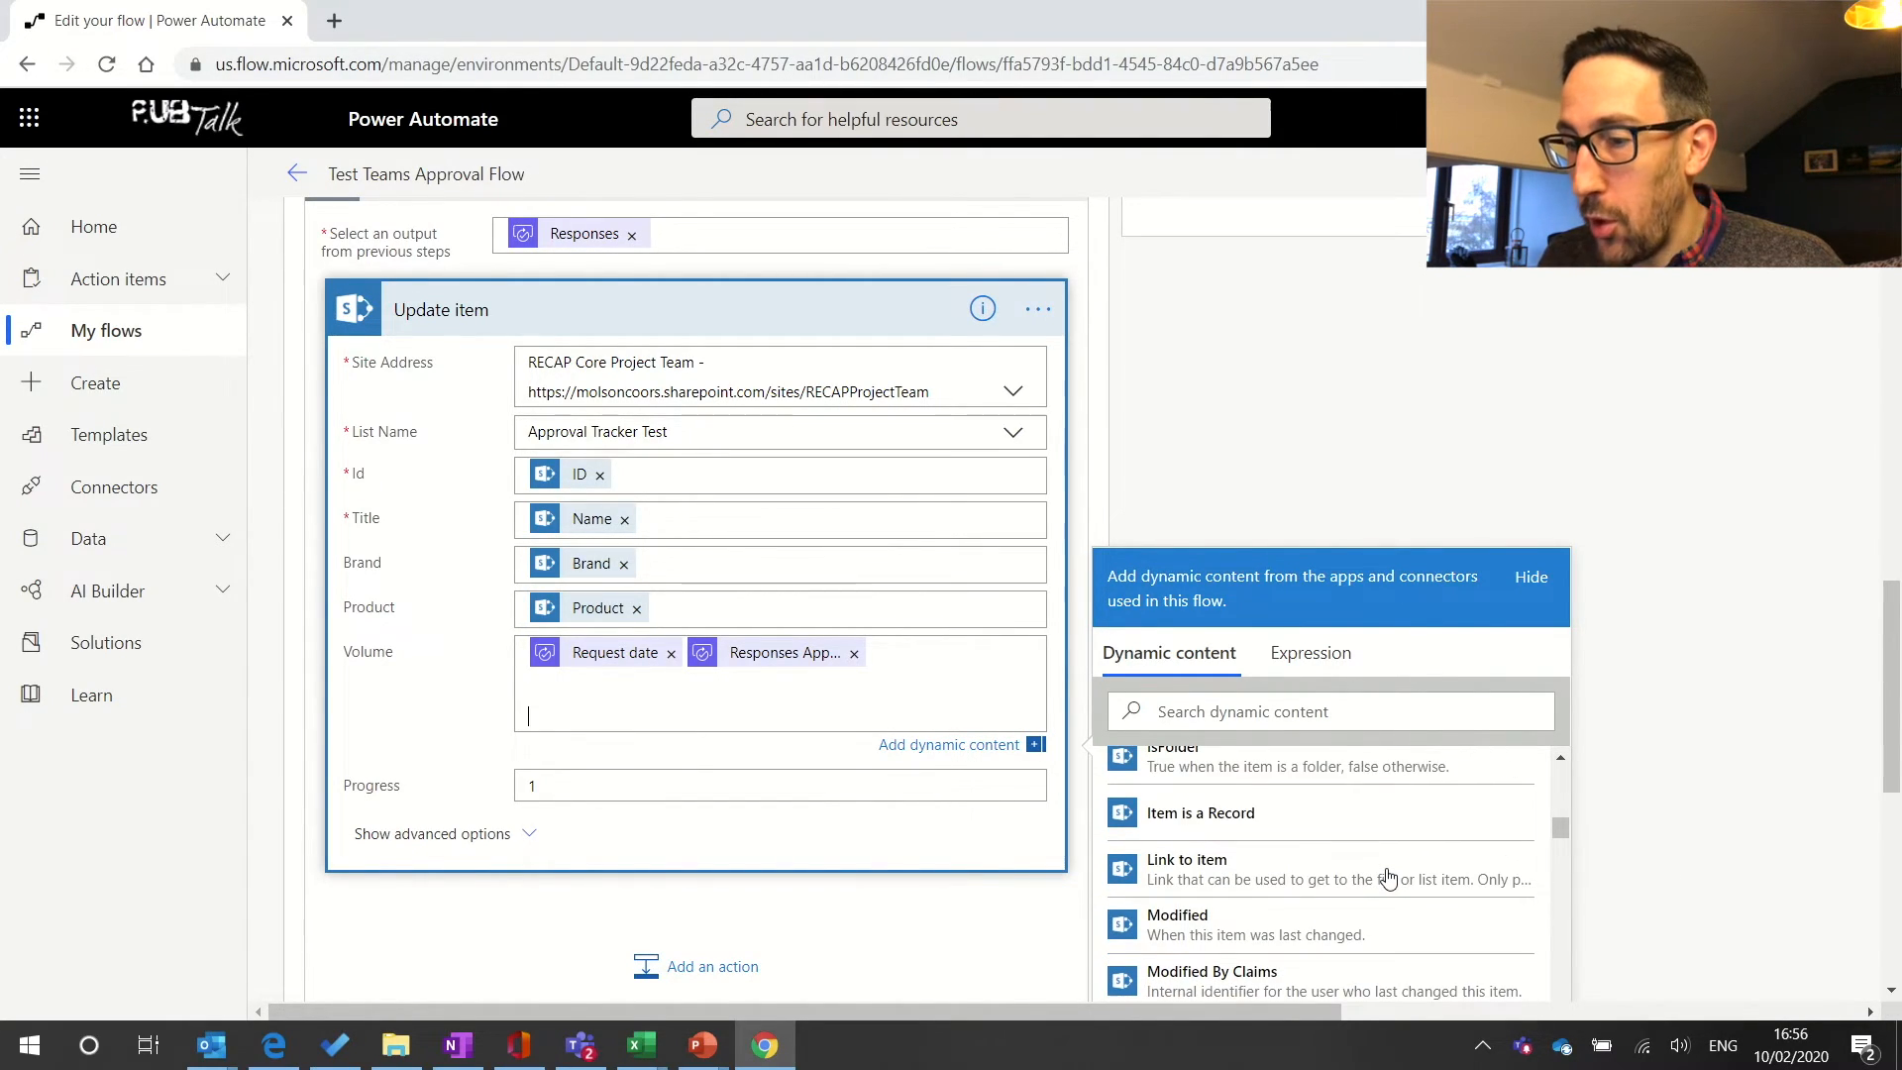
scroll(1389, 878, "up", 2)
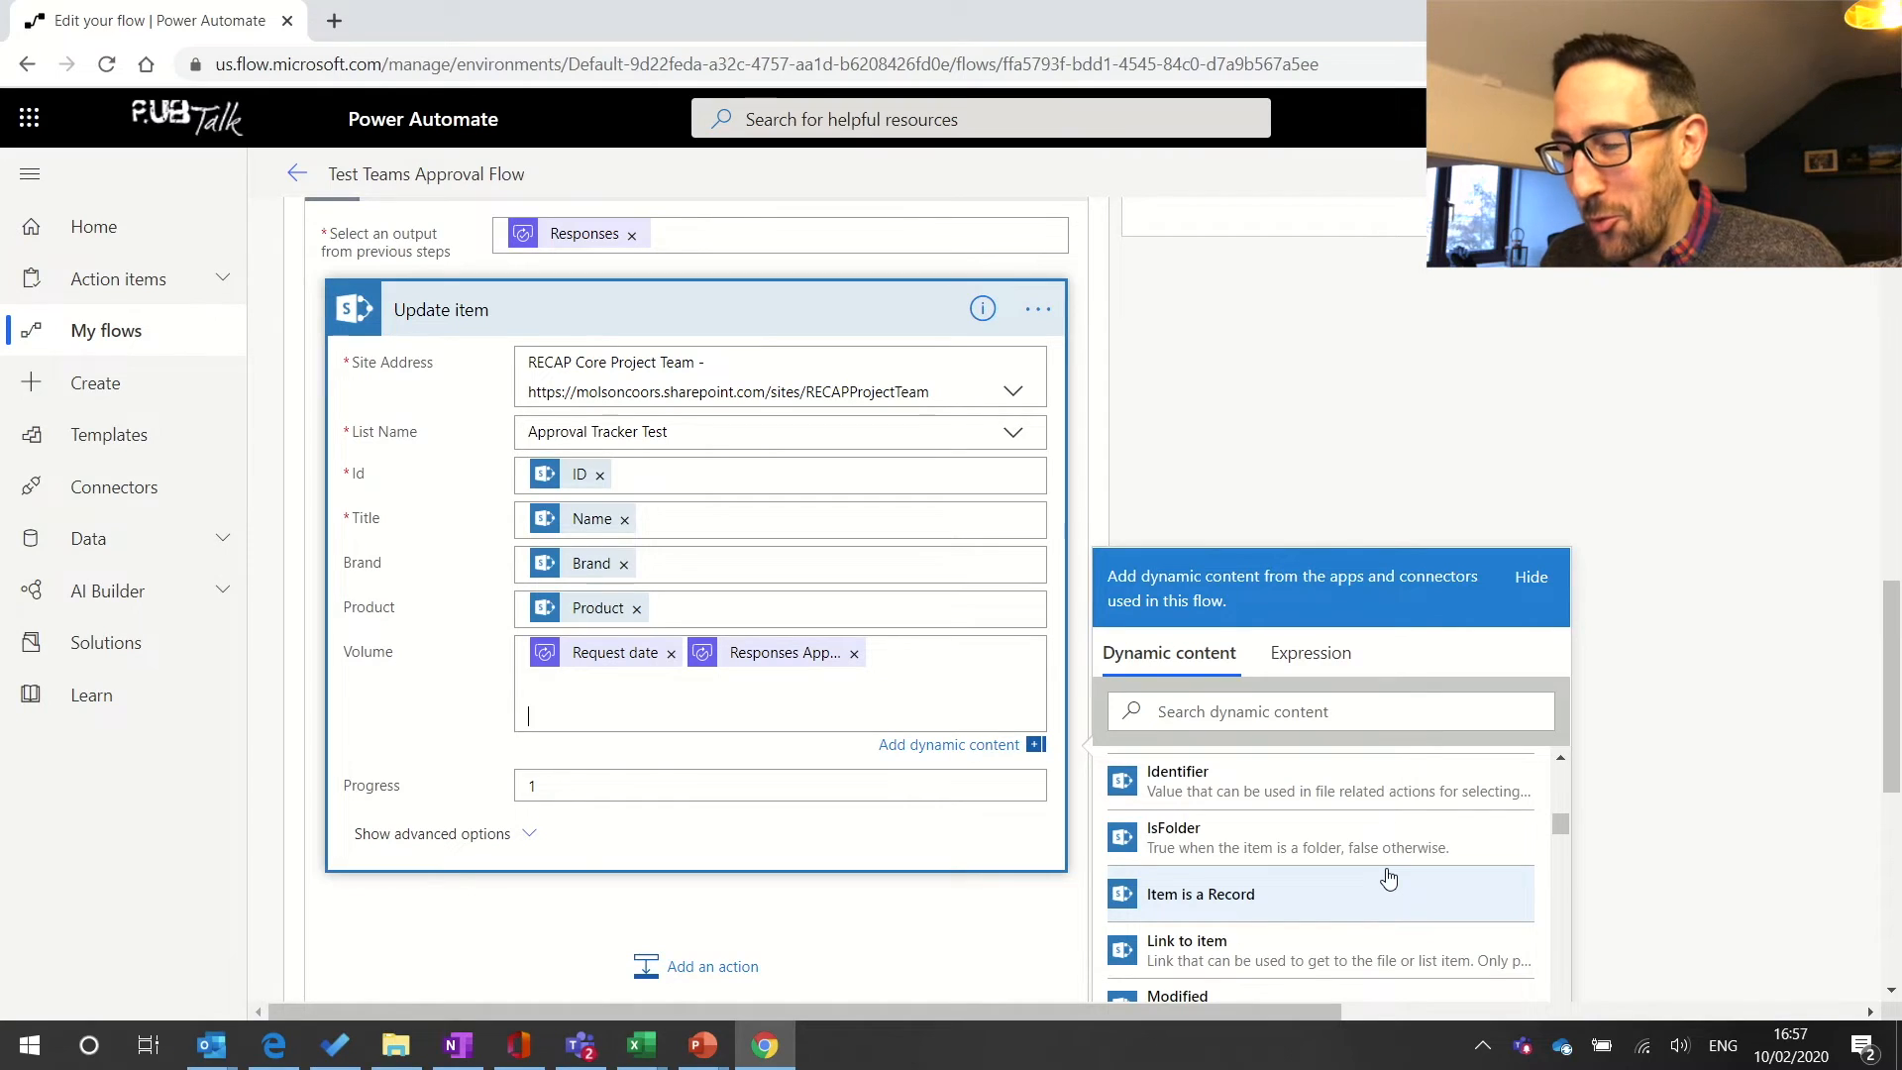
scroll(1388, 877, "down", 2)
scroll(1389, 877, "up", 2)
scroll(1389, 878, "up", 5)
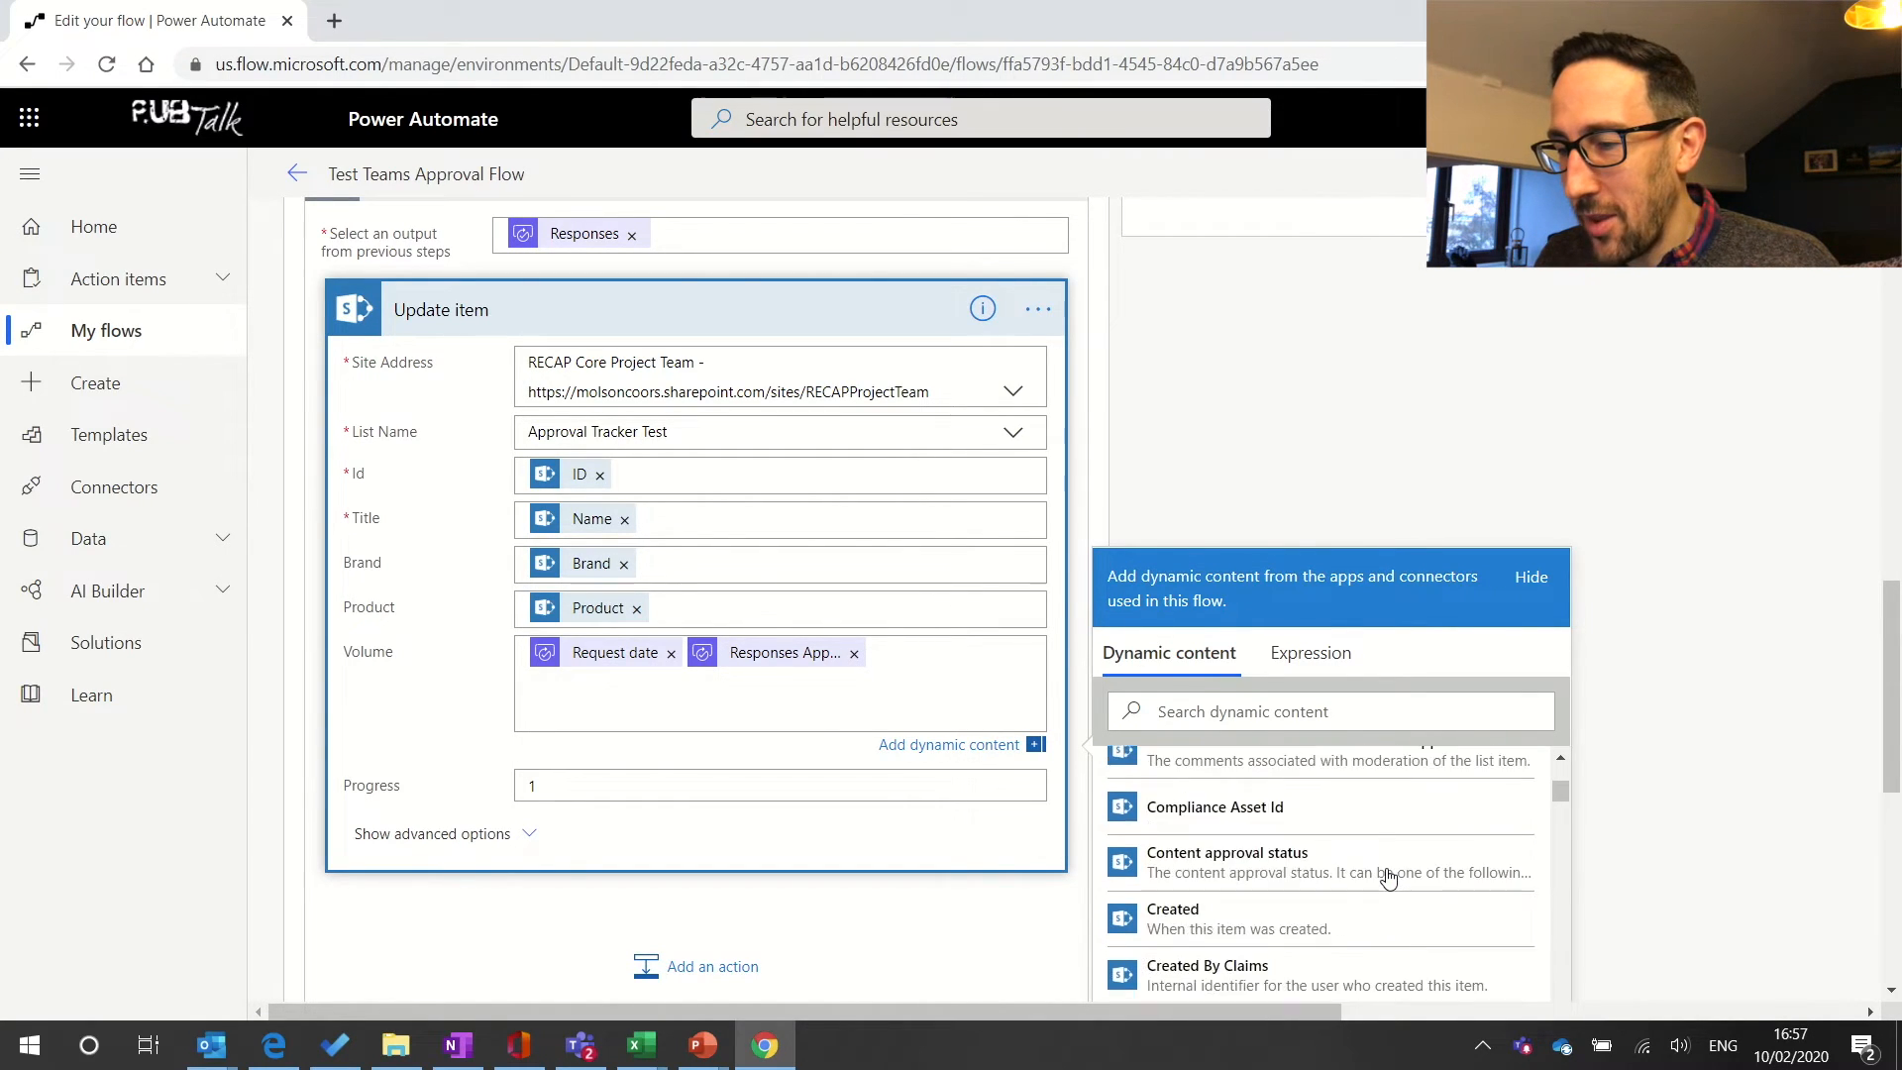
scroll(1389, 876, "down", 2)
scroll(1390, 876, "up", 1)
scroll(1390, 876, "down", 5)
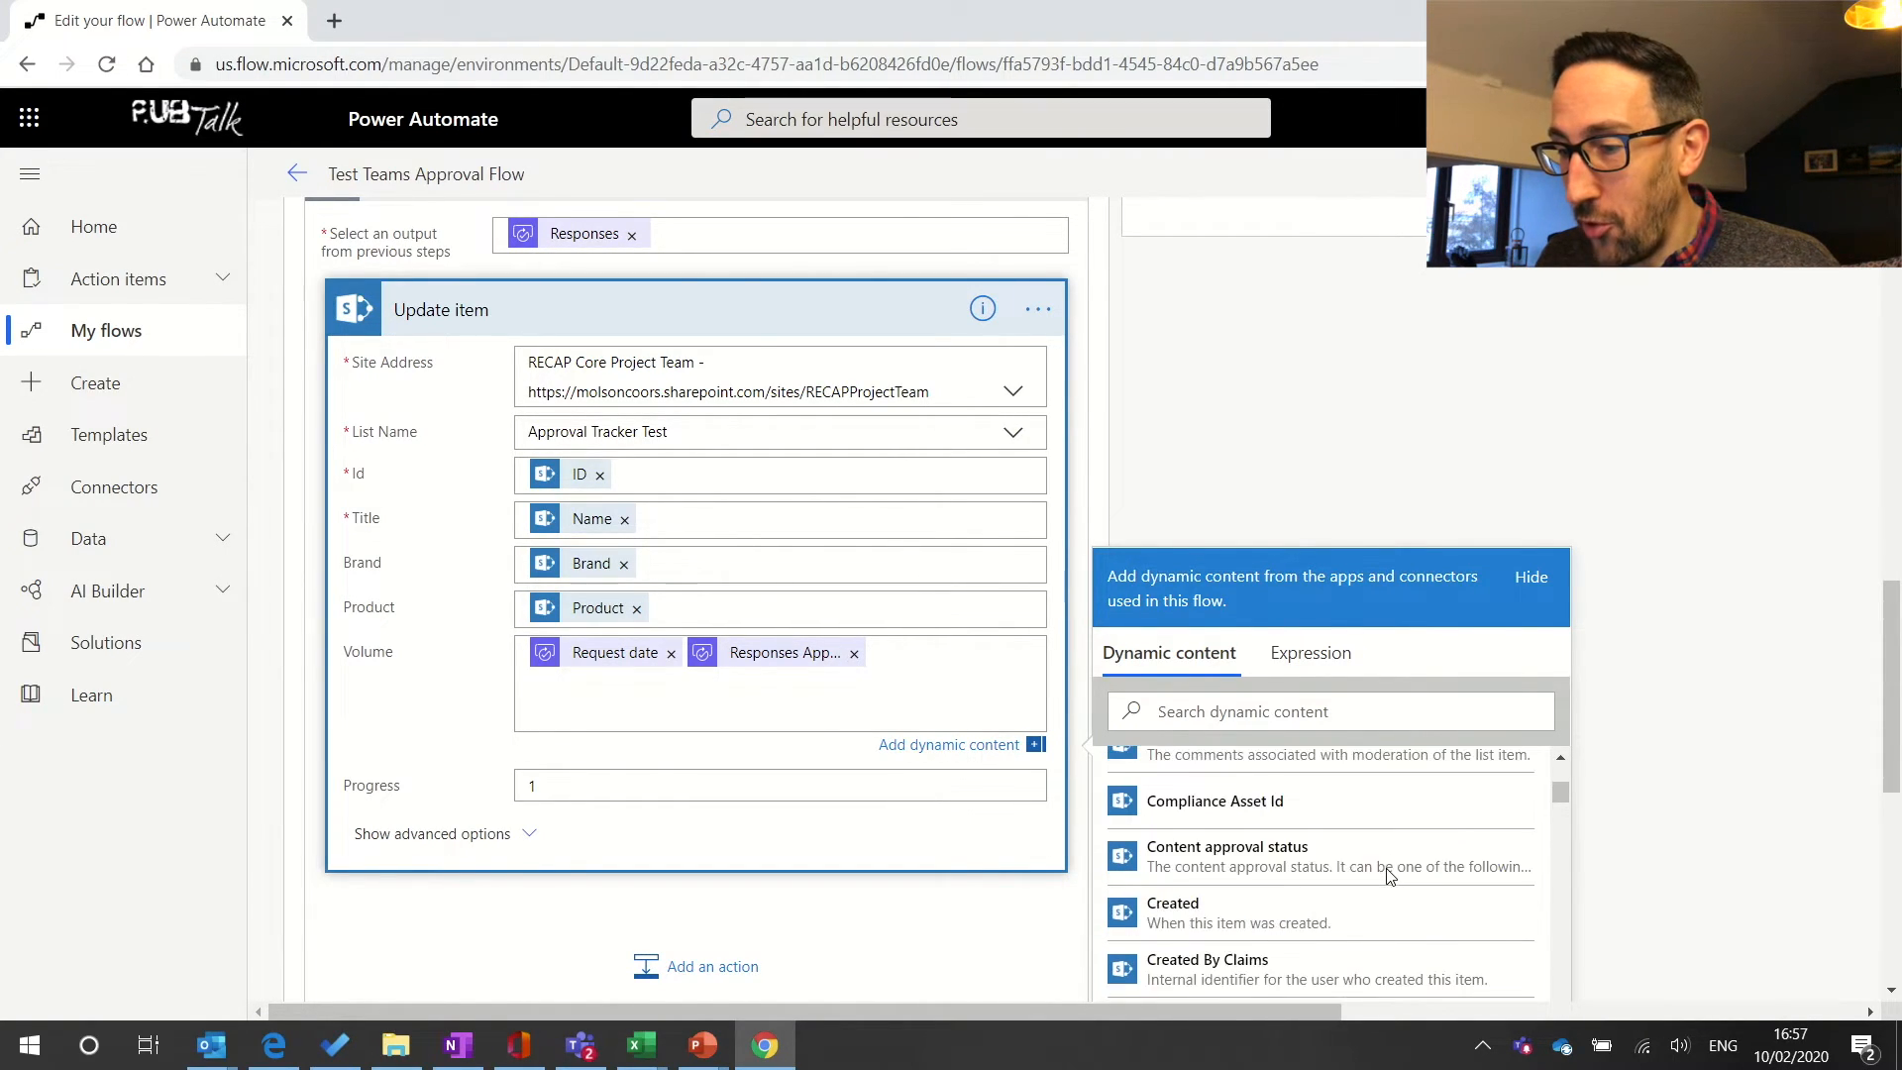
scroll(1388, 878, "down", 5)
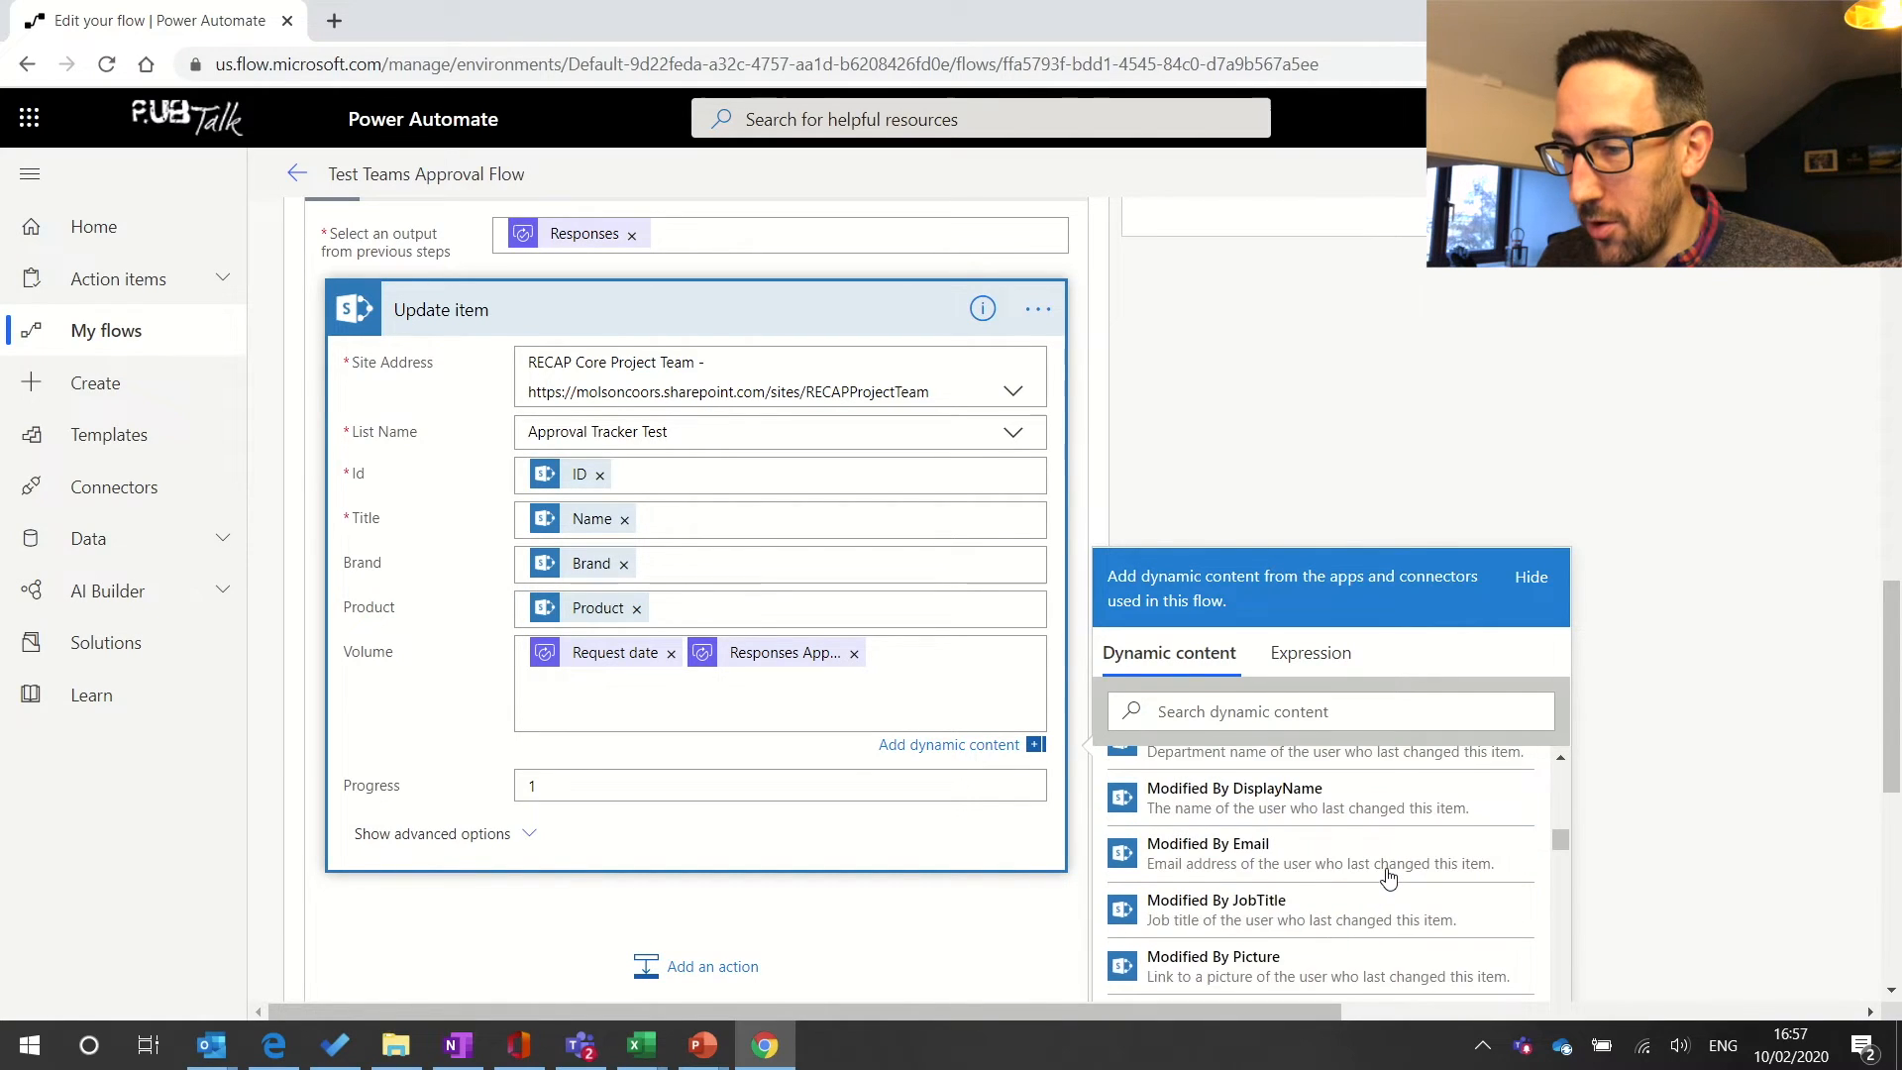
scroll(1387, 878, "down", 2)
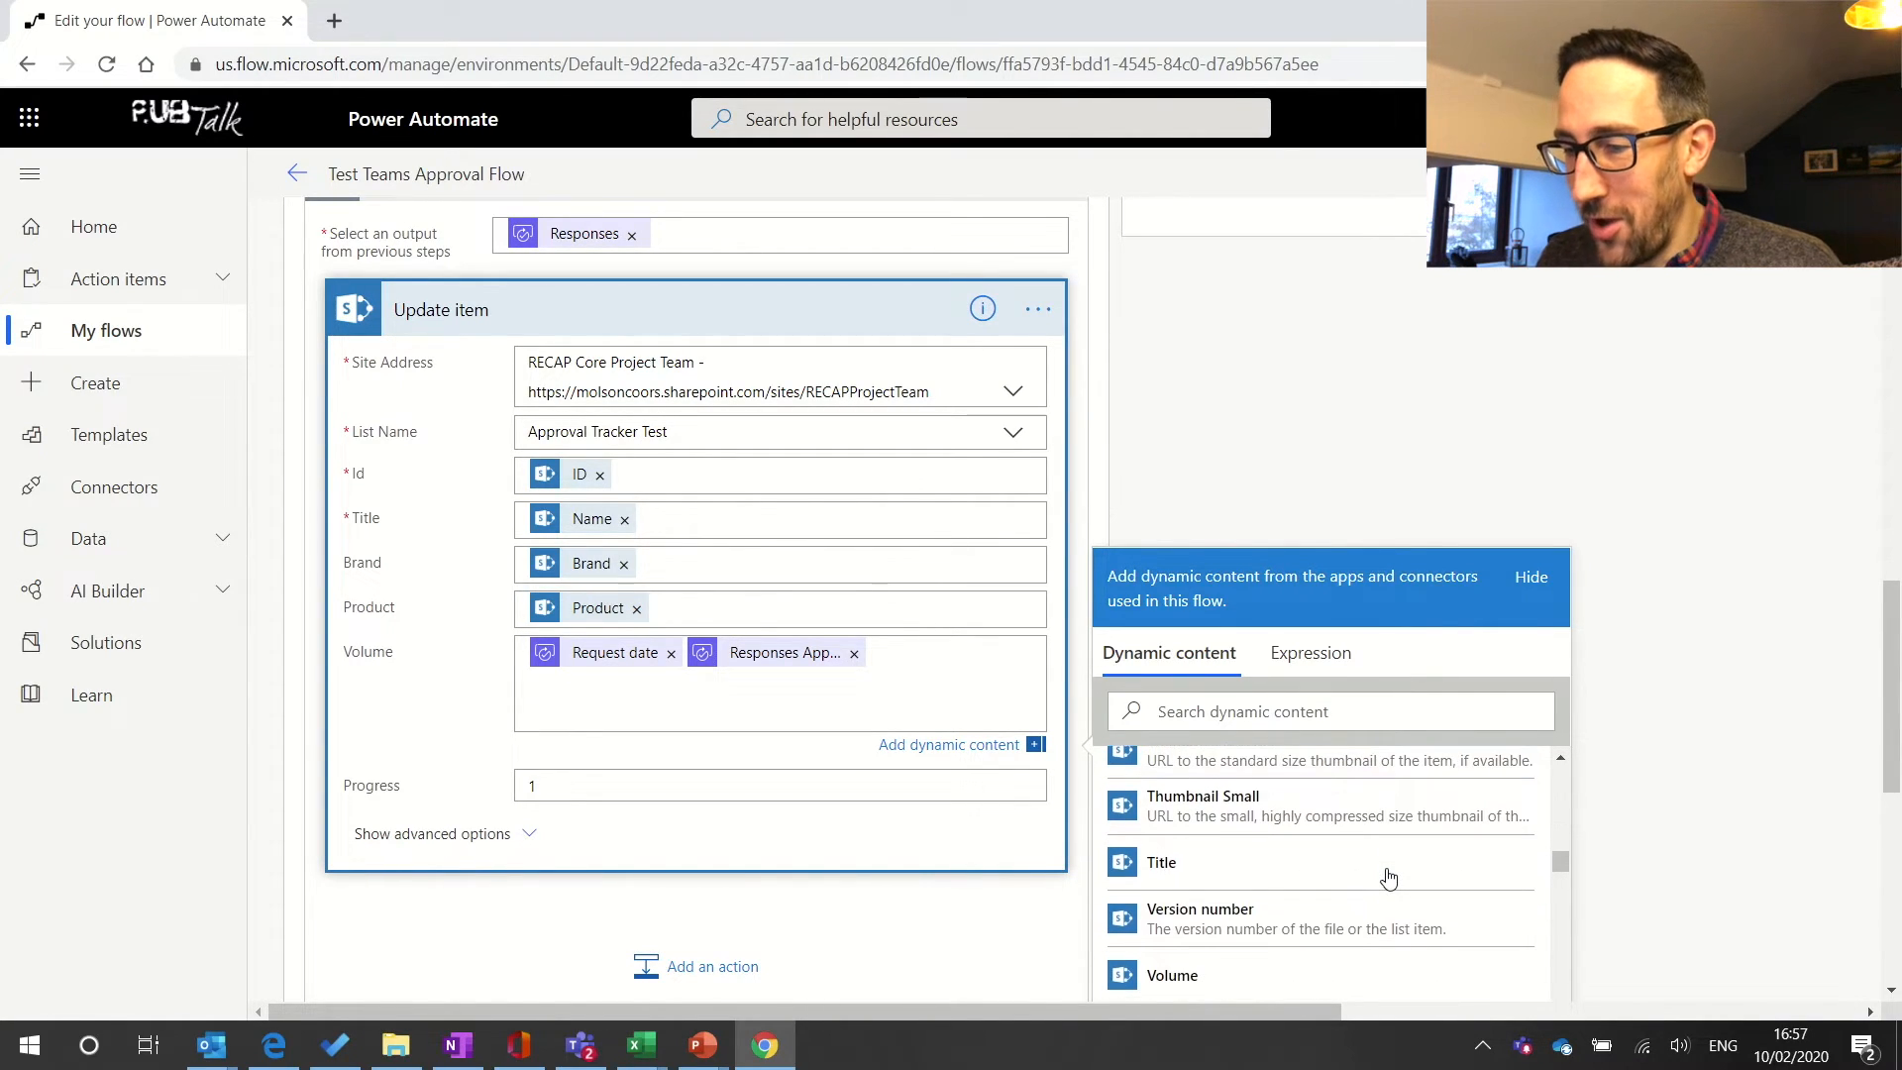
left_click(1188, 936)
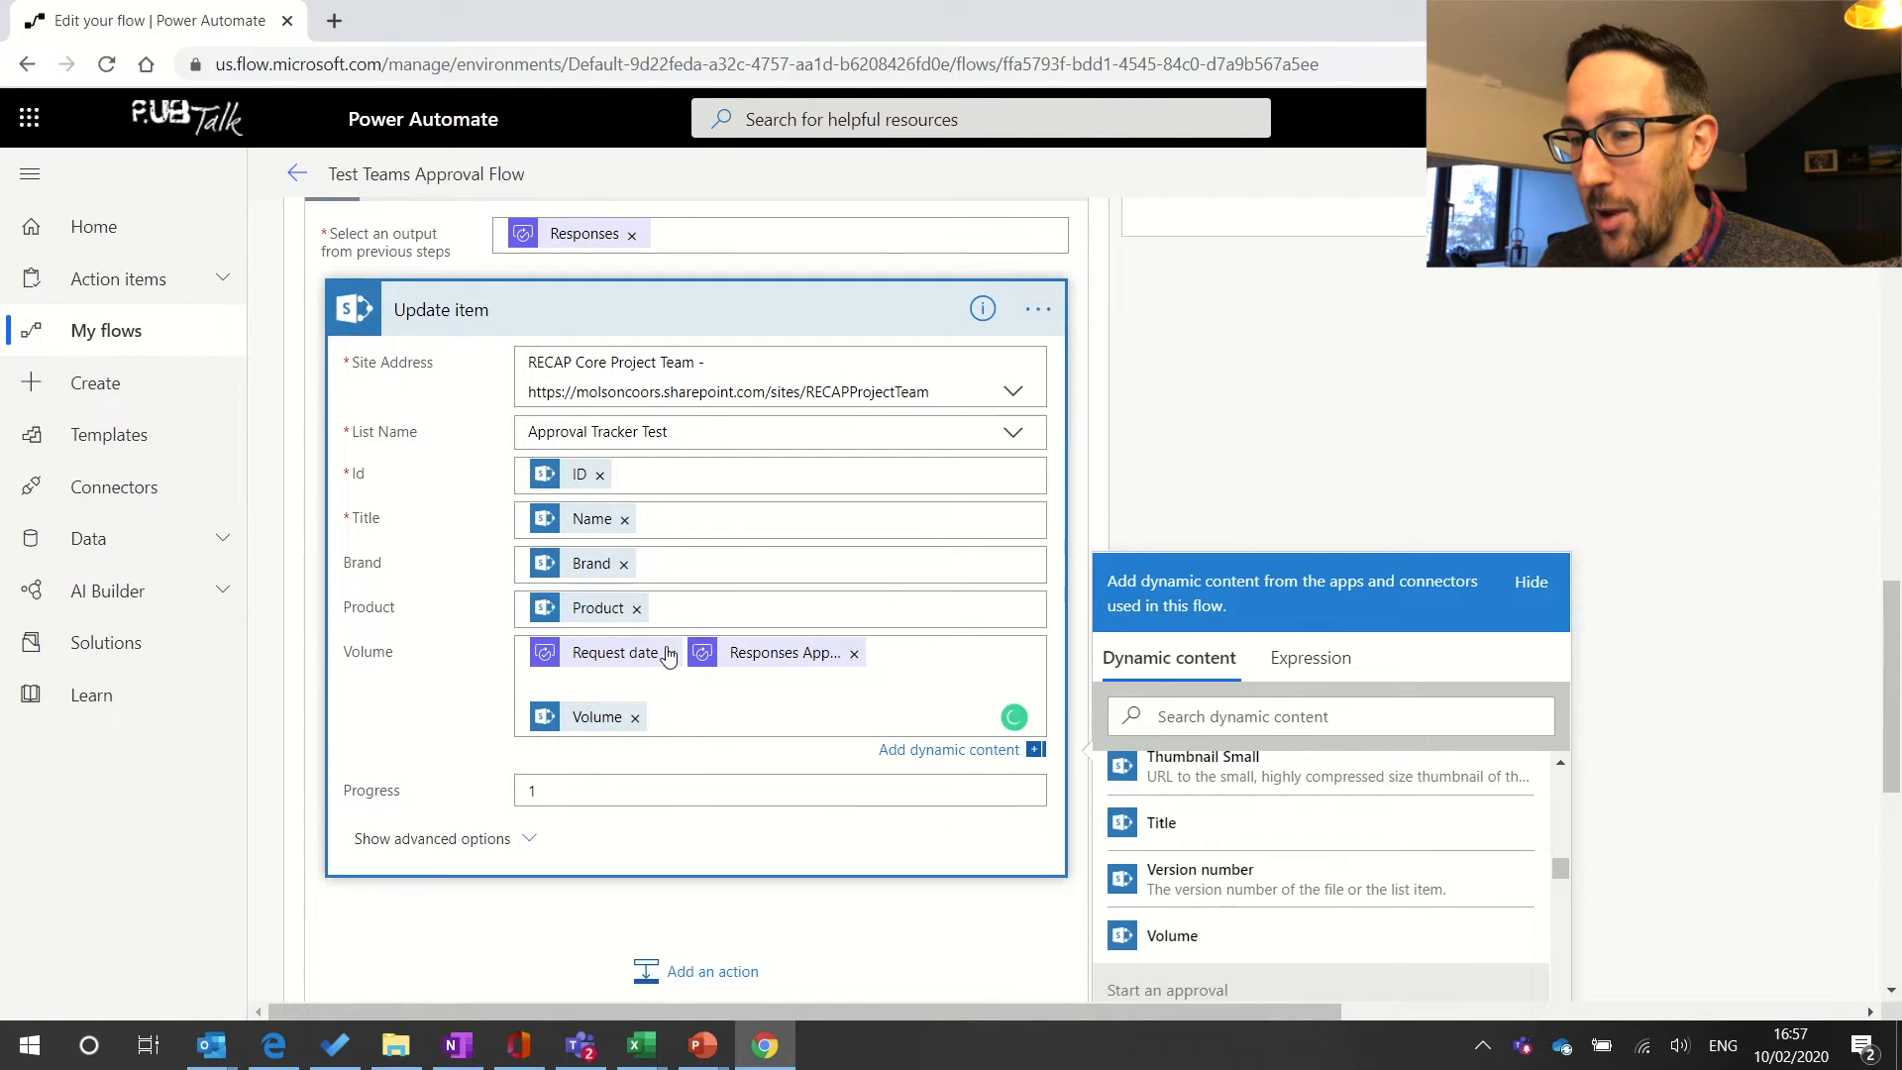
- Remove the Responses Approver name and Request date values from Update item's Volume field
mouse_move(943, 59)
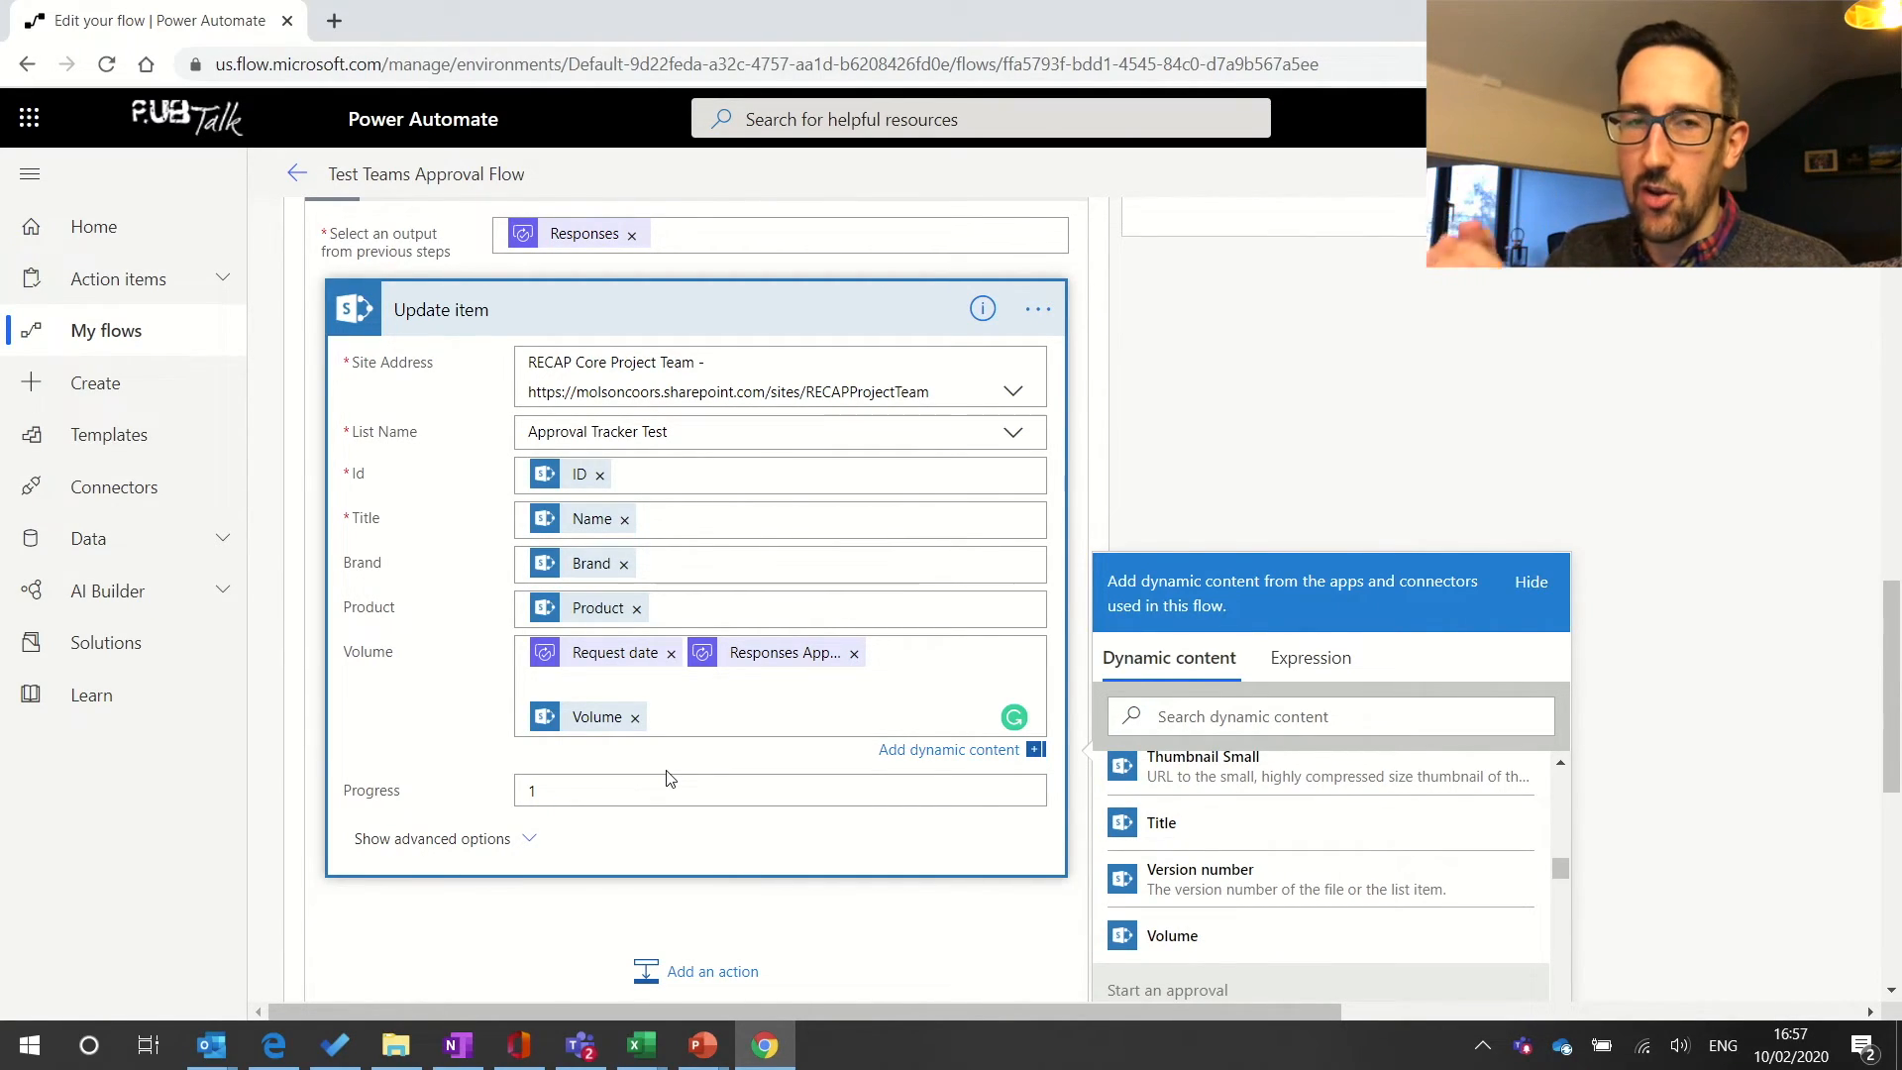
scroll(666, 777, "down", 2)
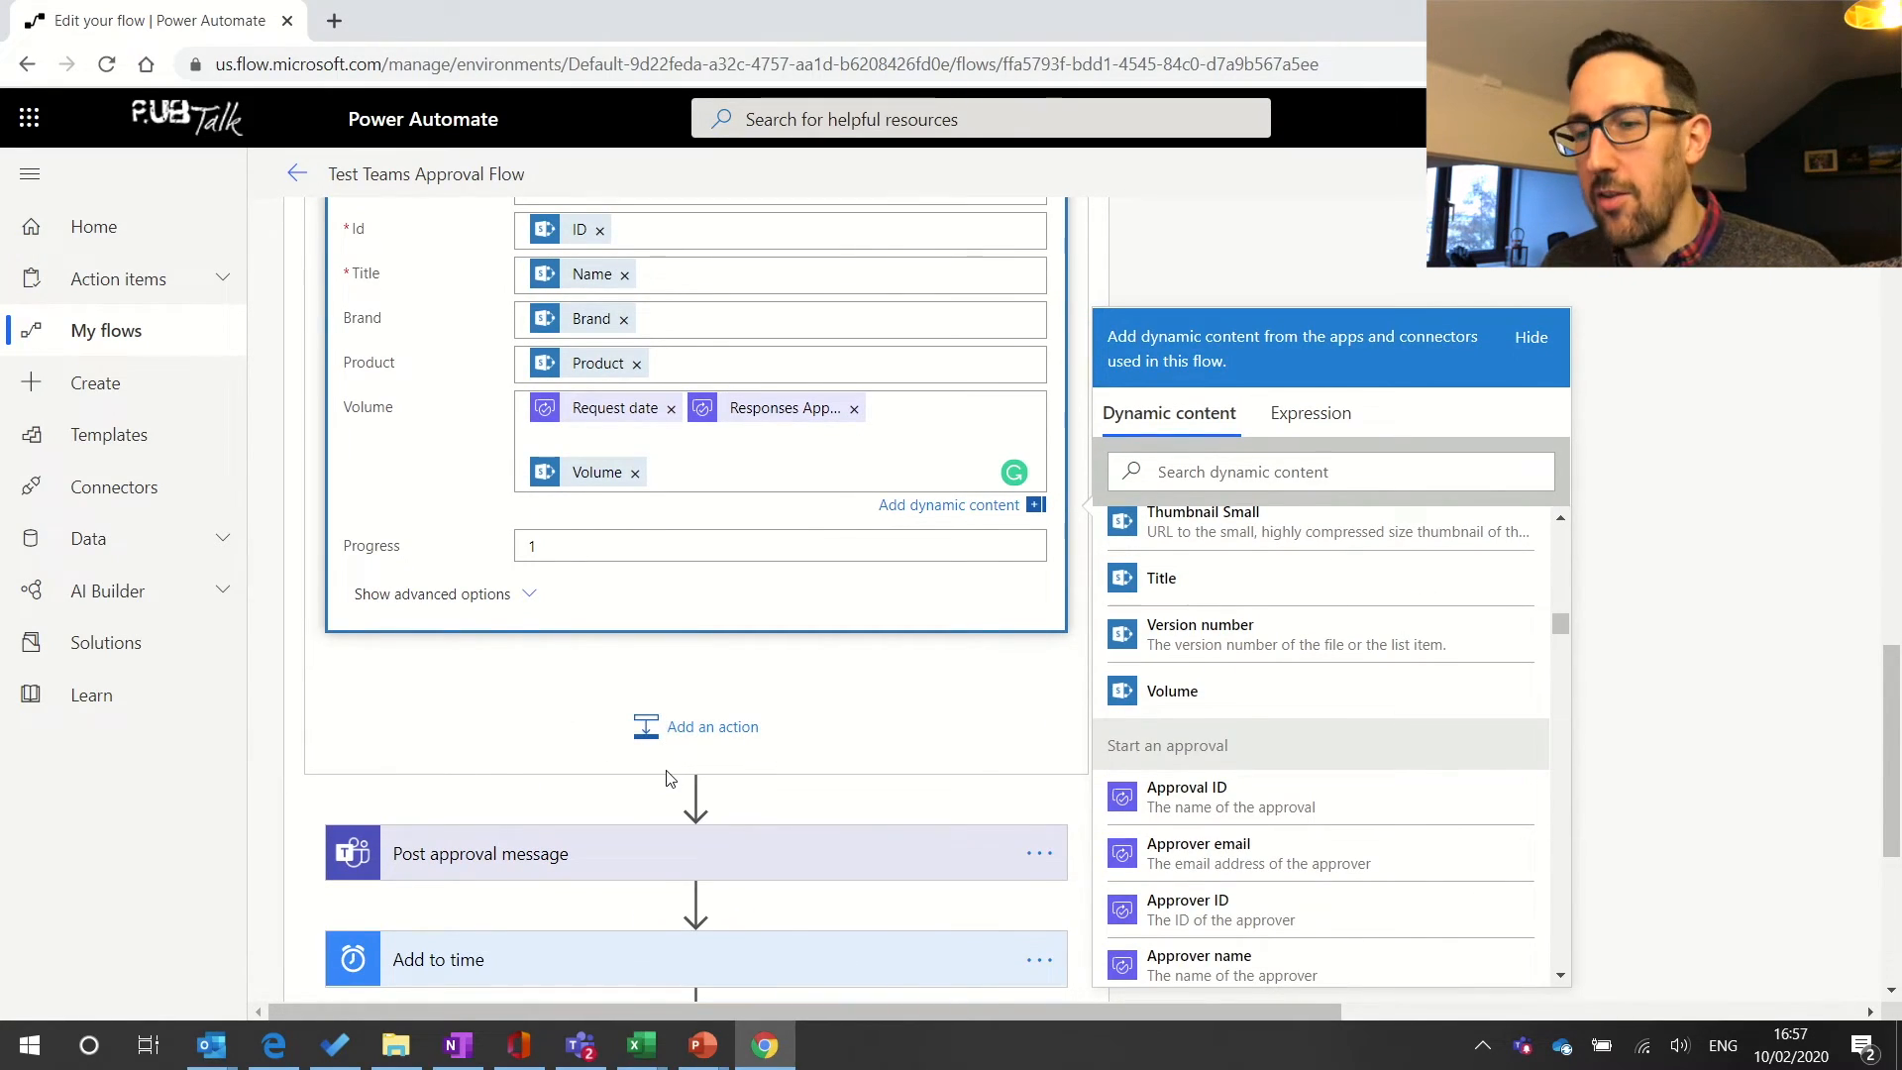
scroll(667, 753, "up", 2)
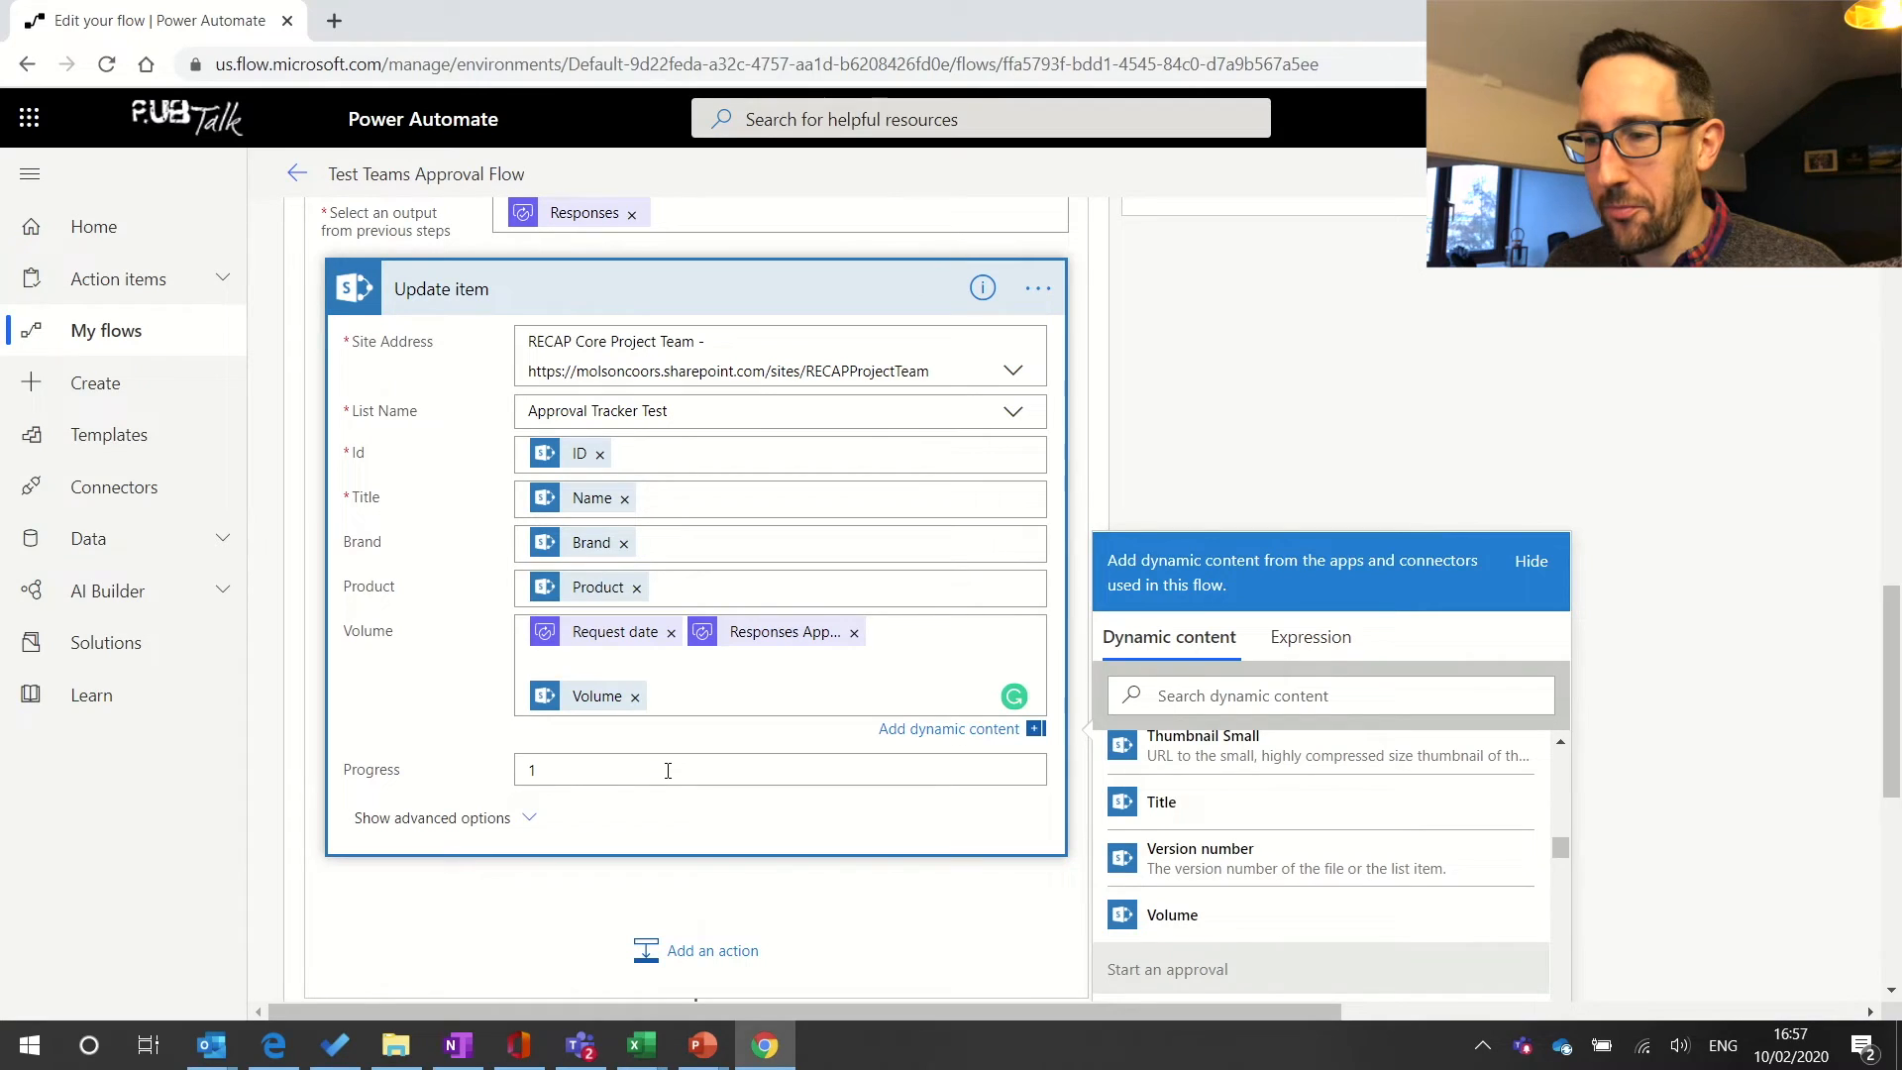
left_click(853, 632)
left_click(670, 632)
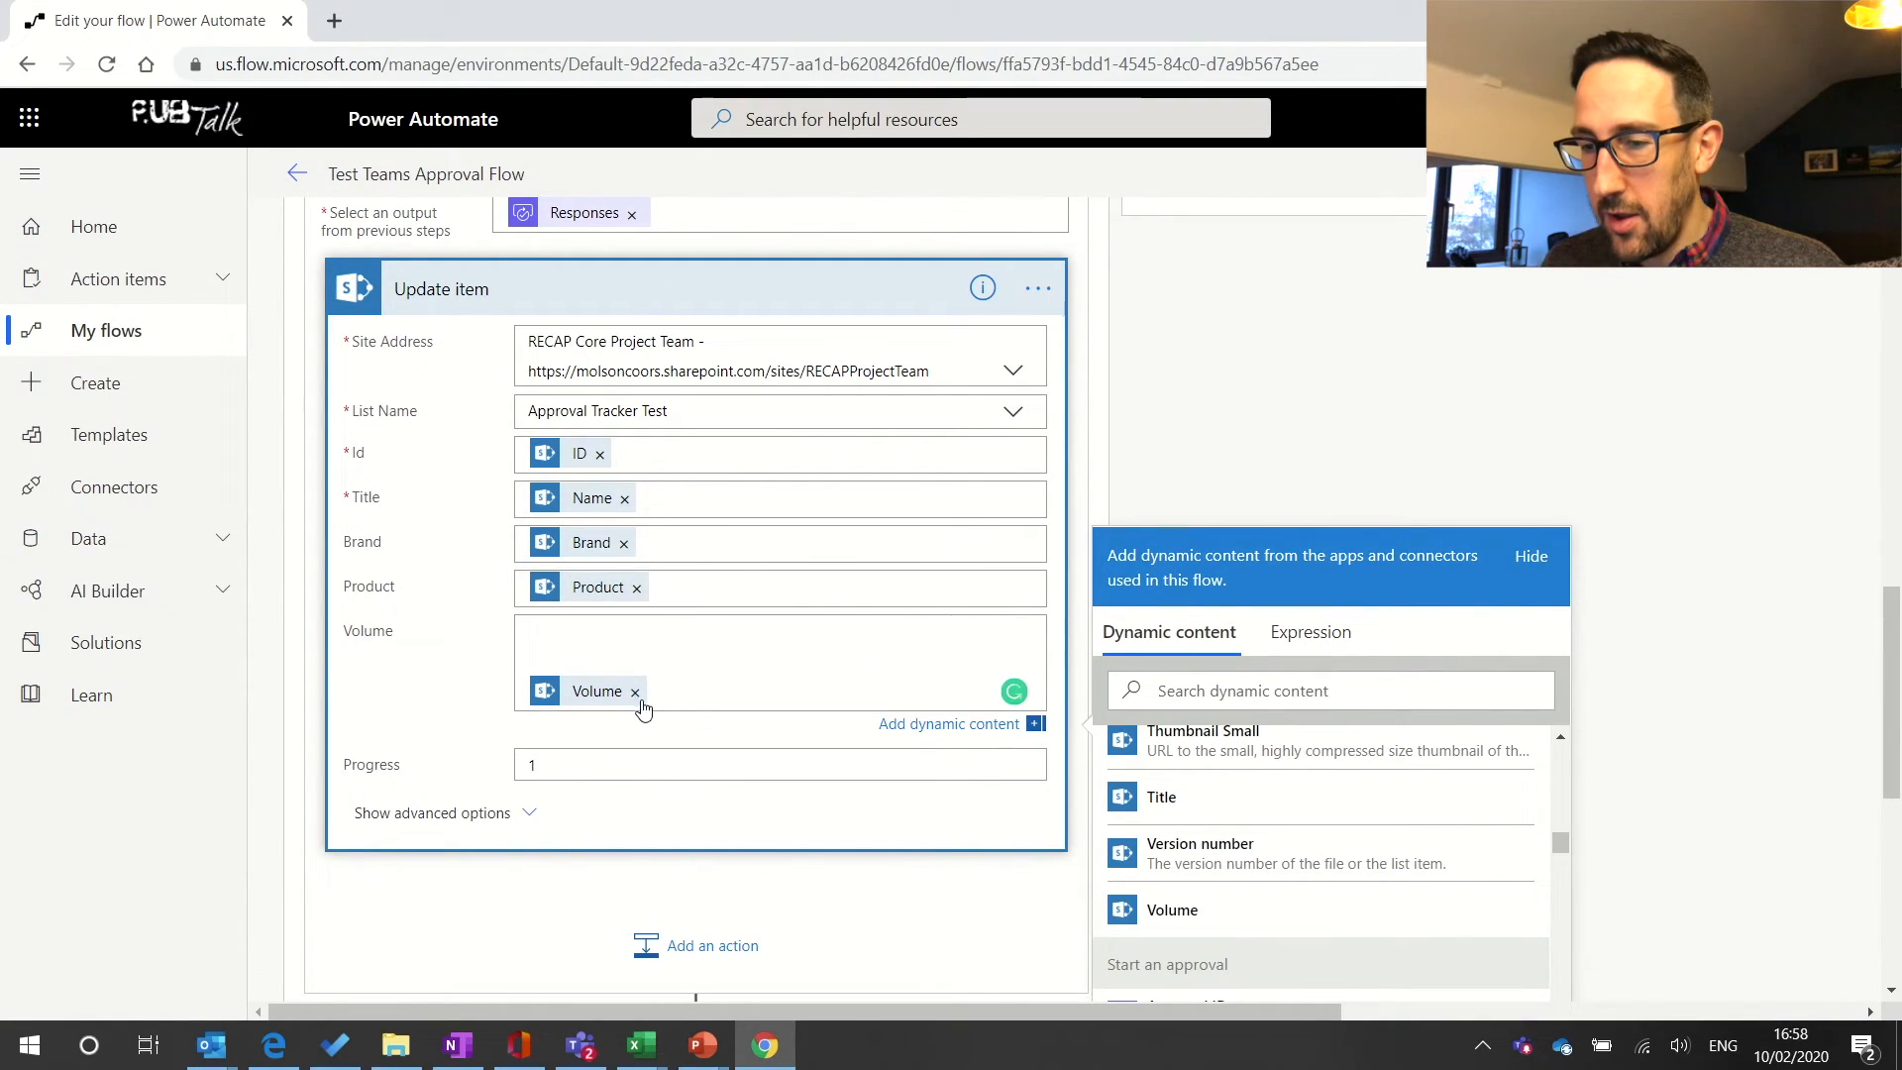
- Remove the blank lines above the Volume value in Update item's Volume field and save the flow
left_click(615, 661)
key("BackSpace")
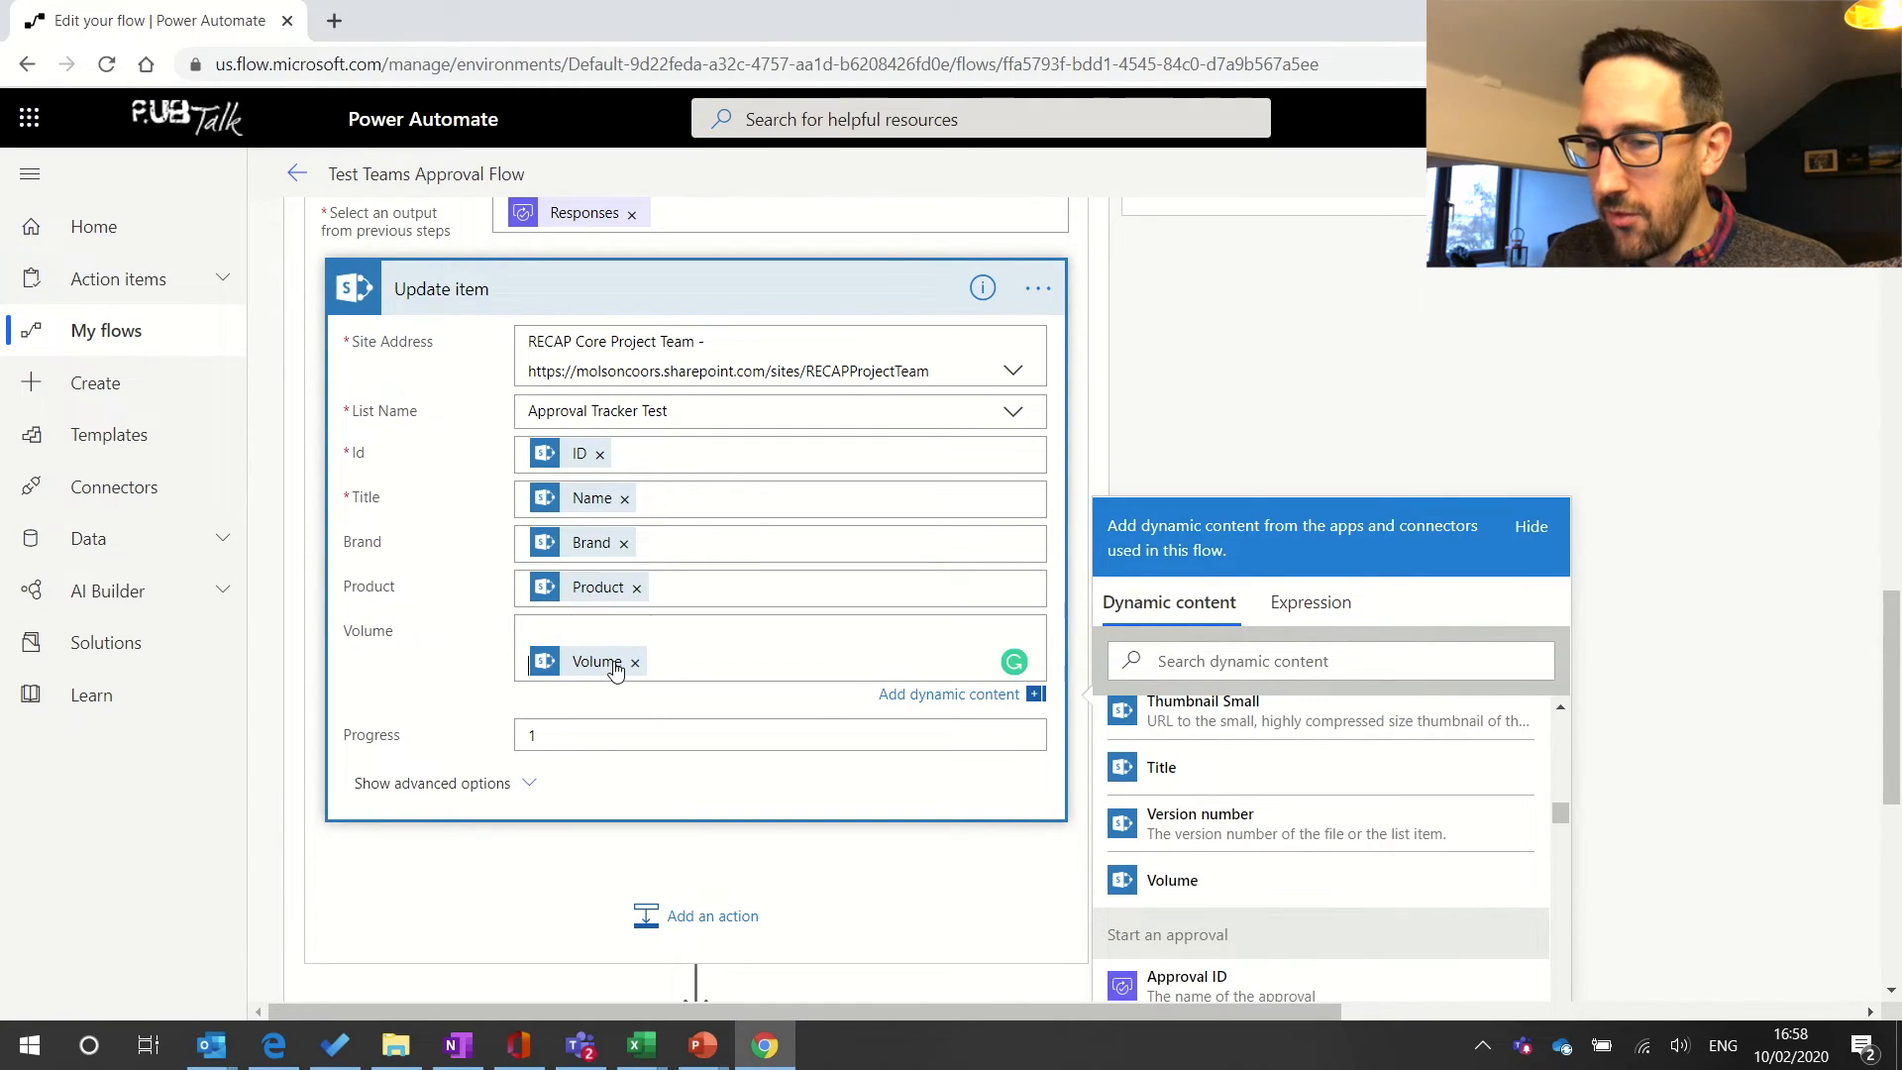
left_click(631, 626)
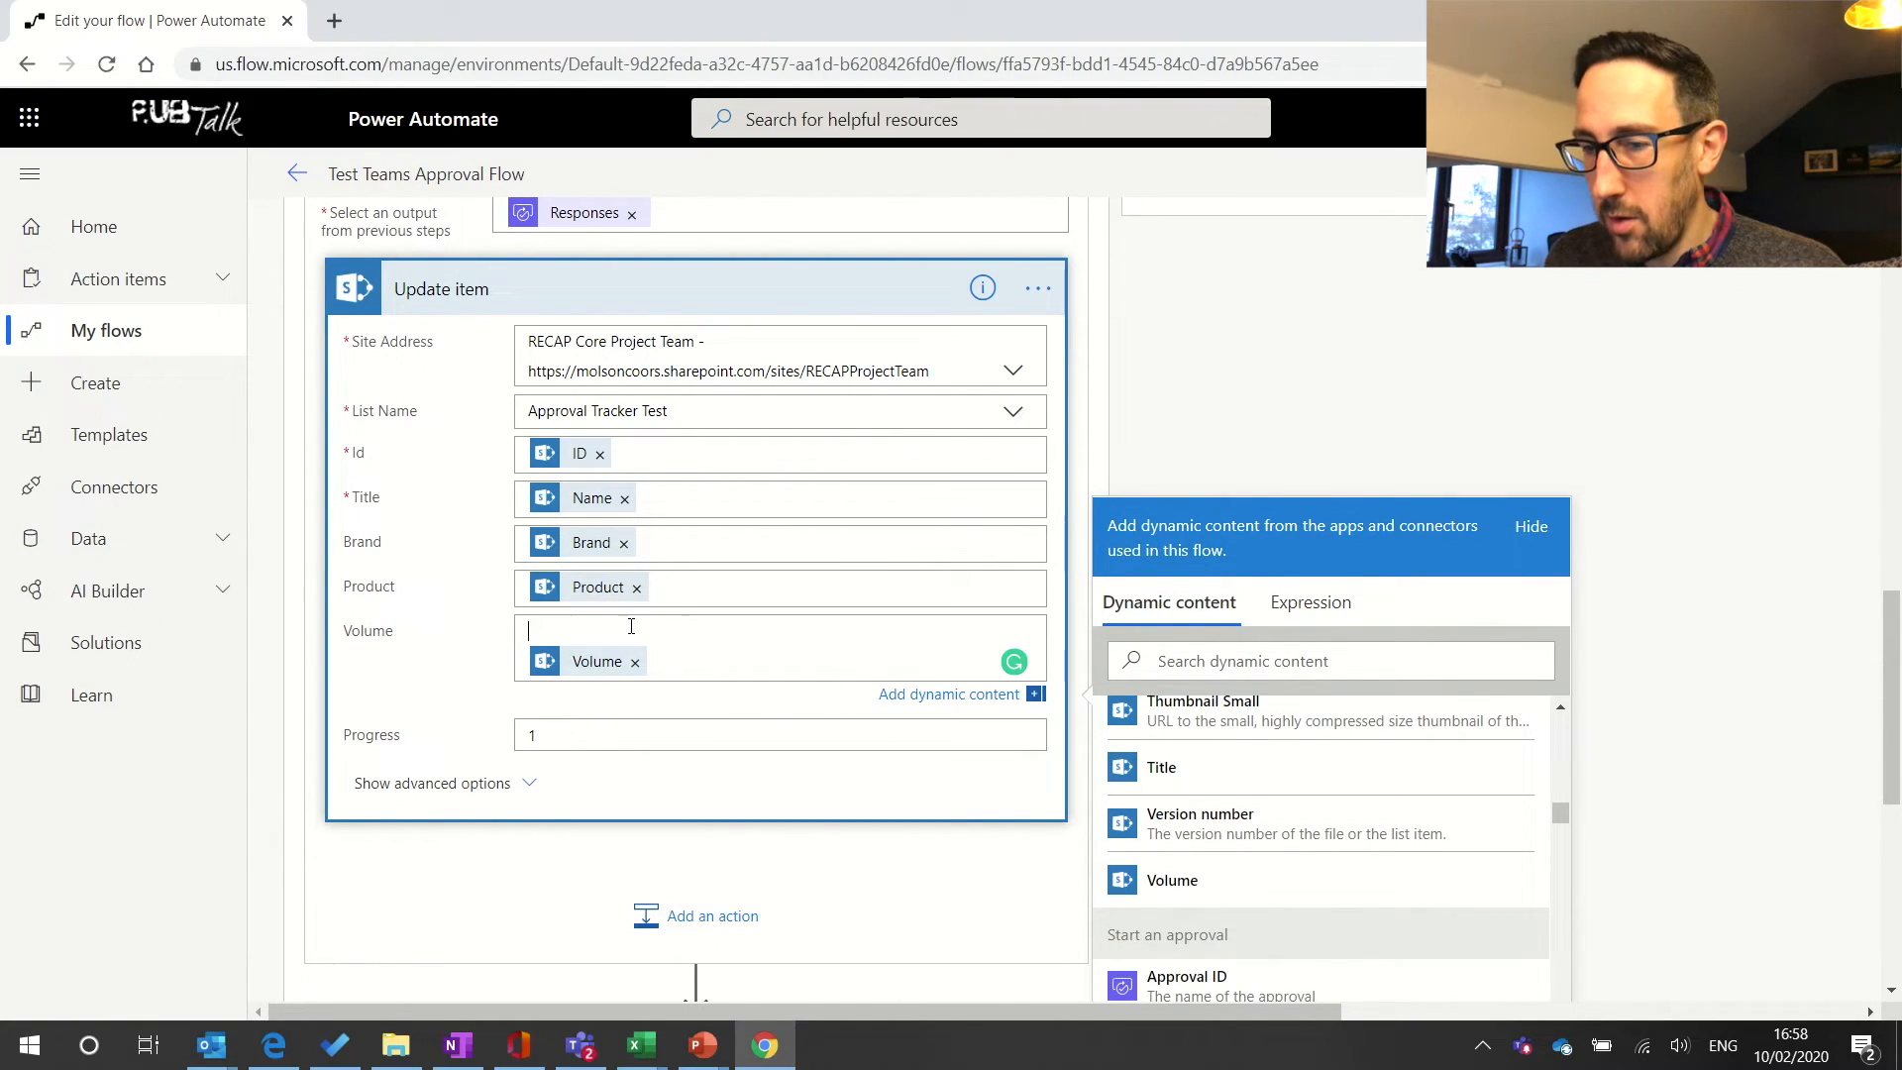
key("Delete")
key("ctrl+s")
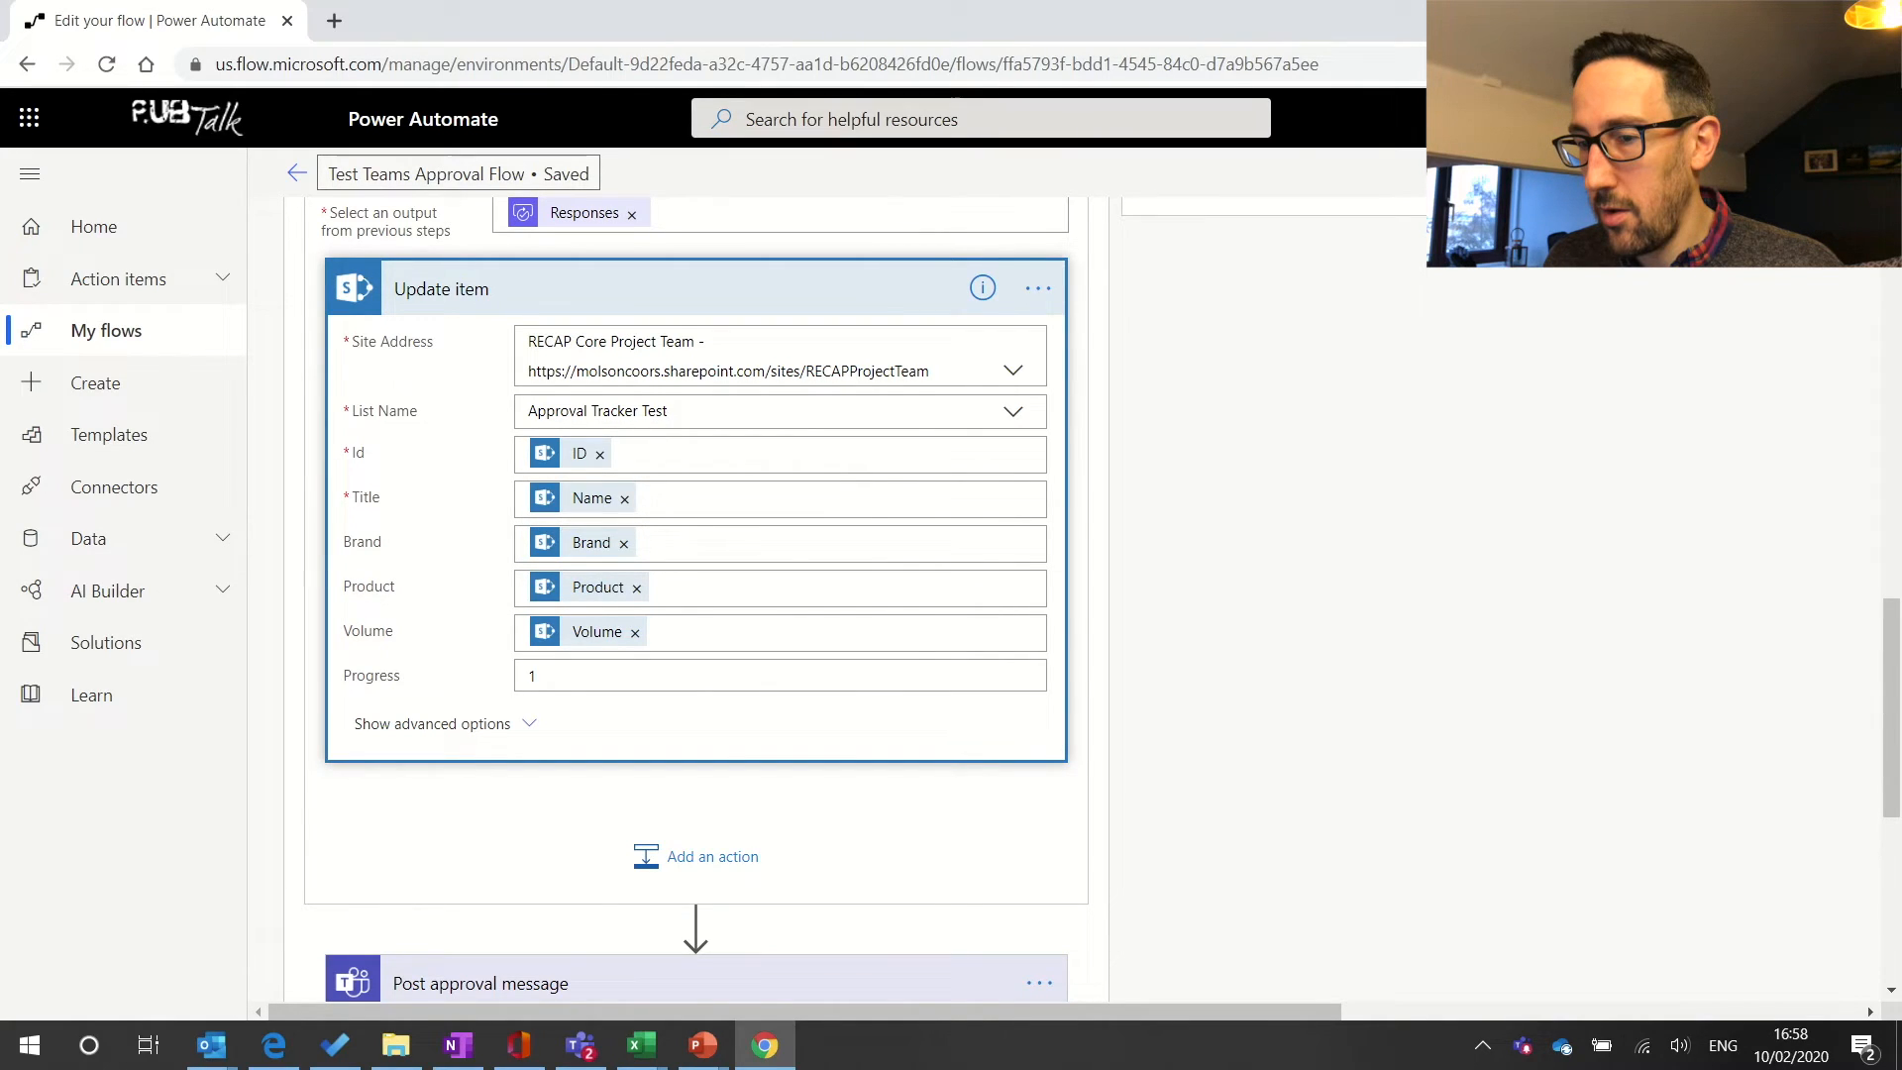
- Test the flow using data from the most recent succeeded run
left_click(1844, 173)
left_click(1523, 340)
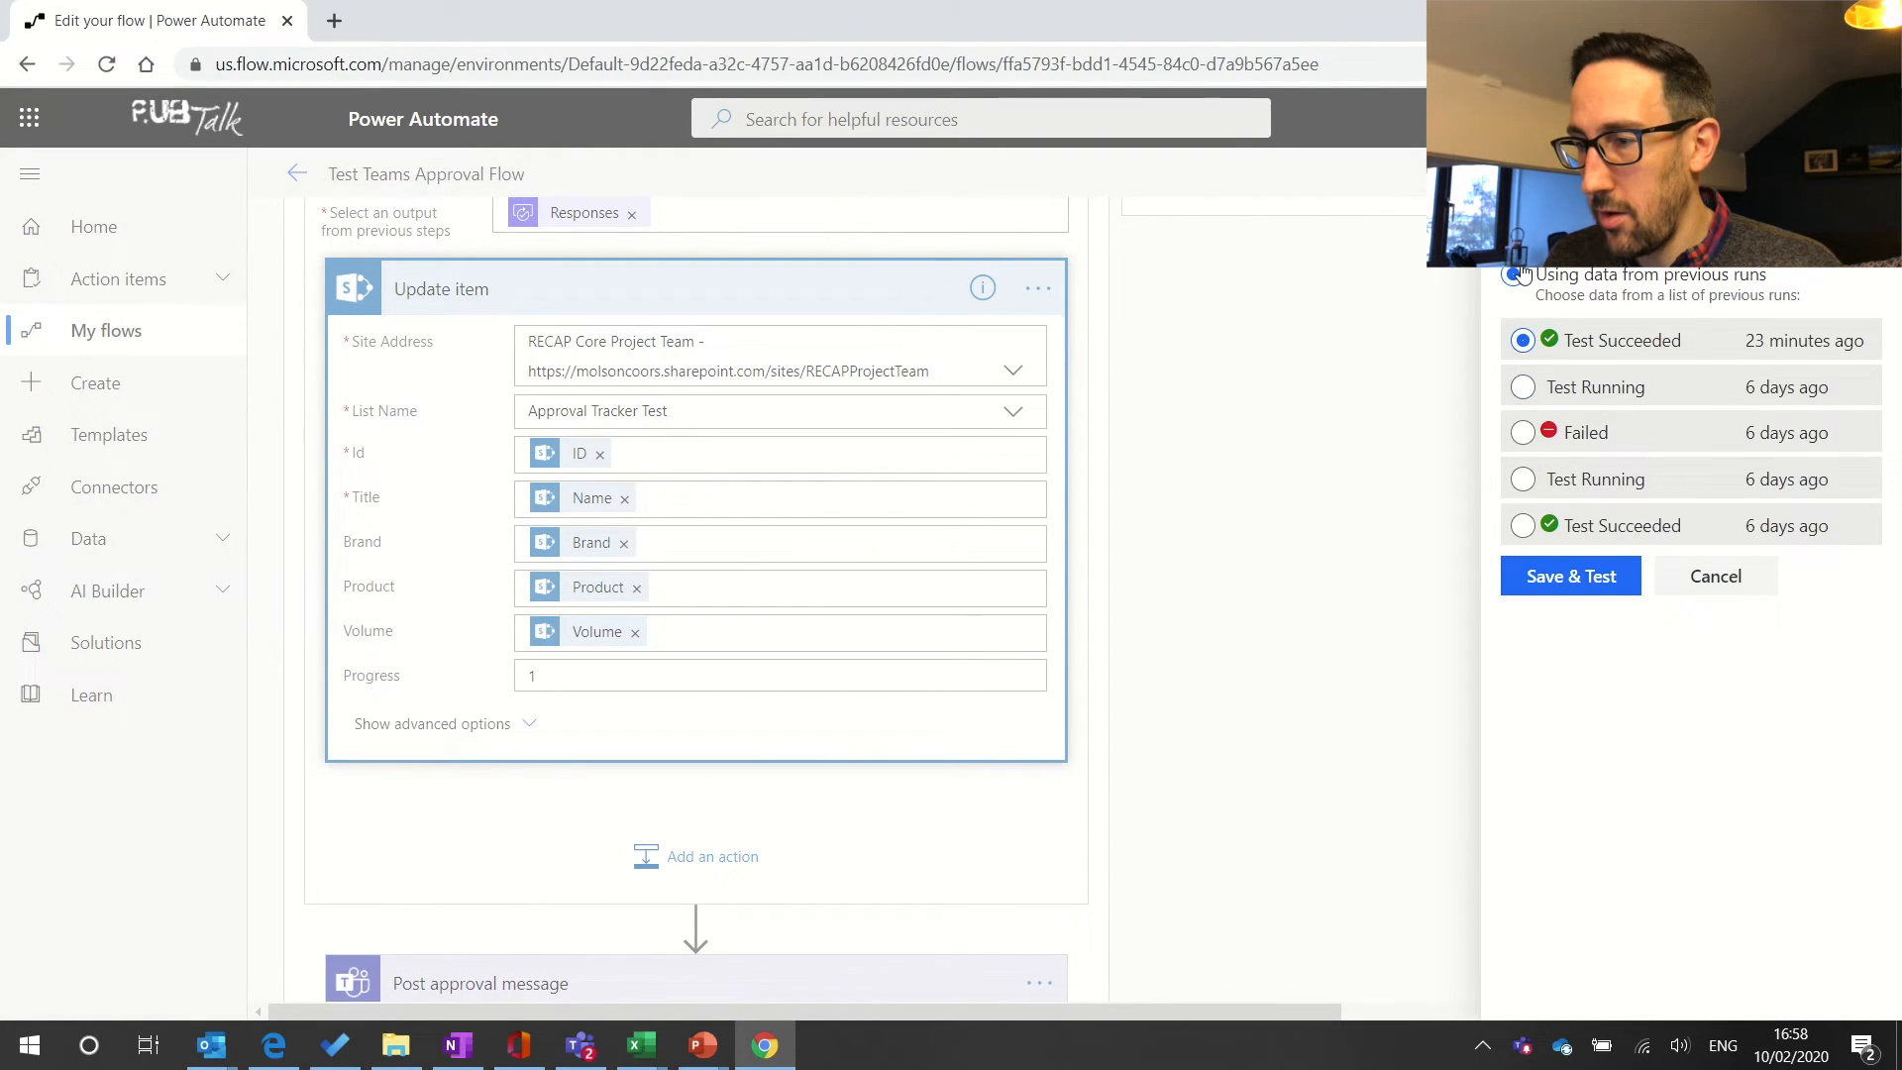
left_click(1563, 575)
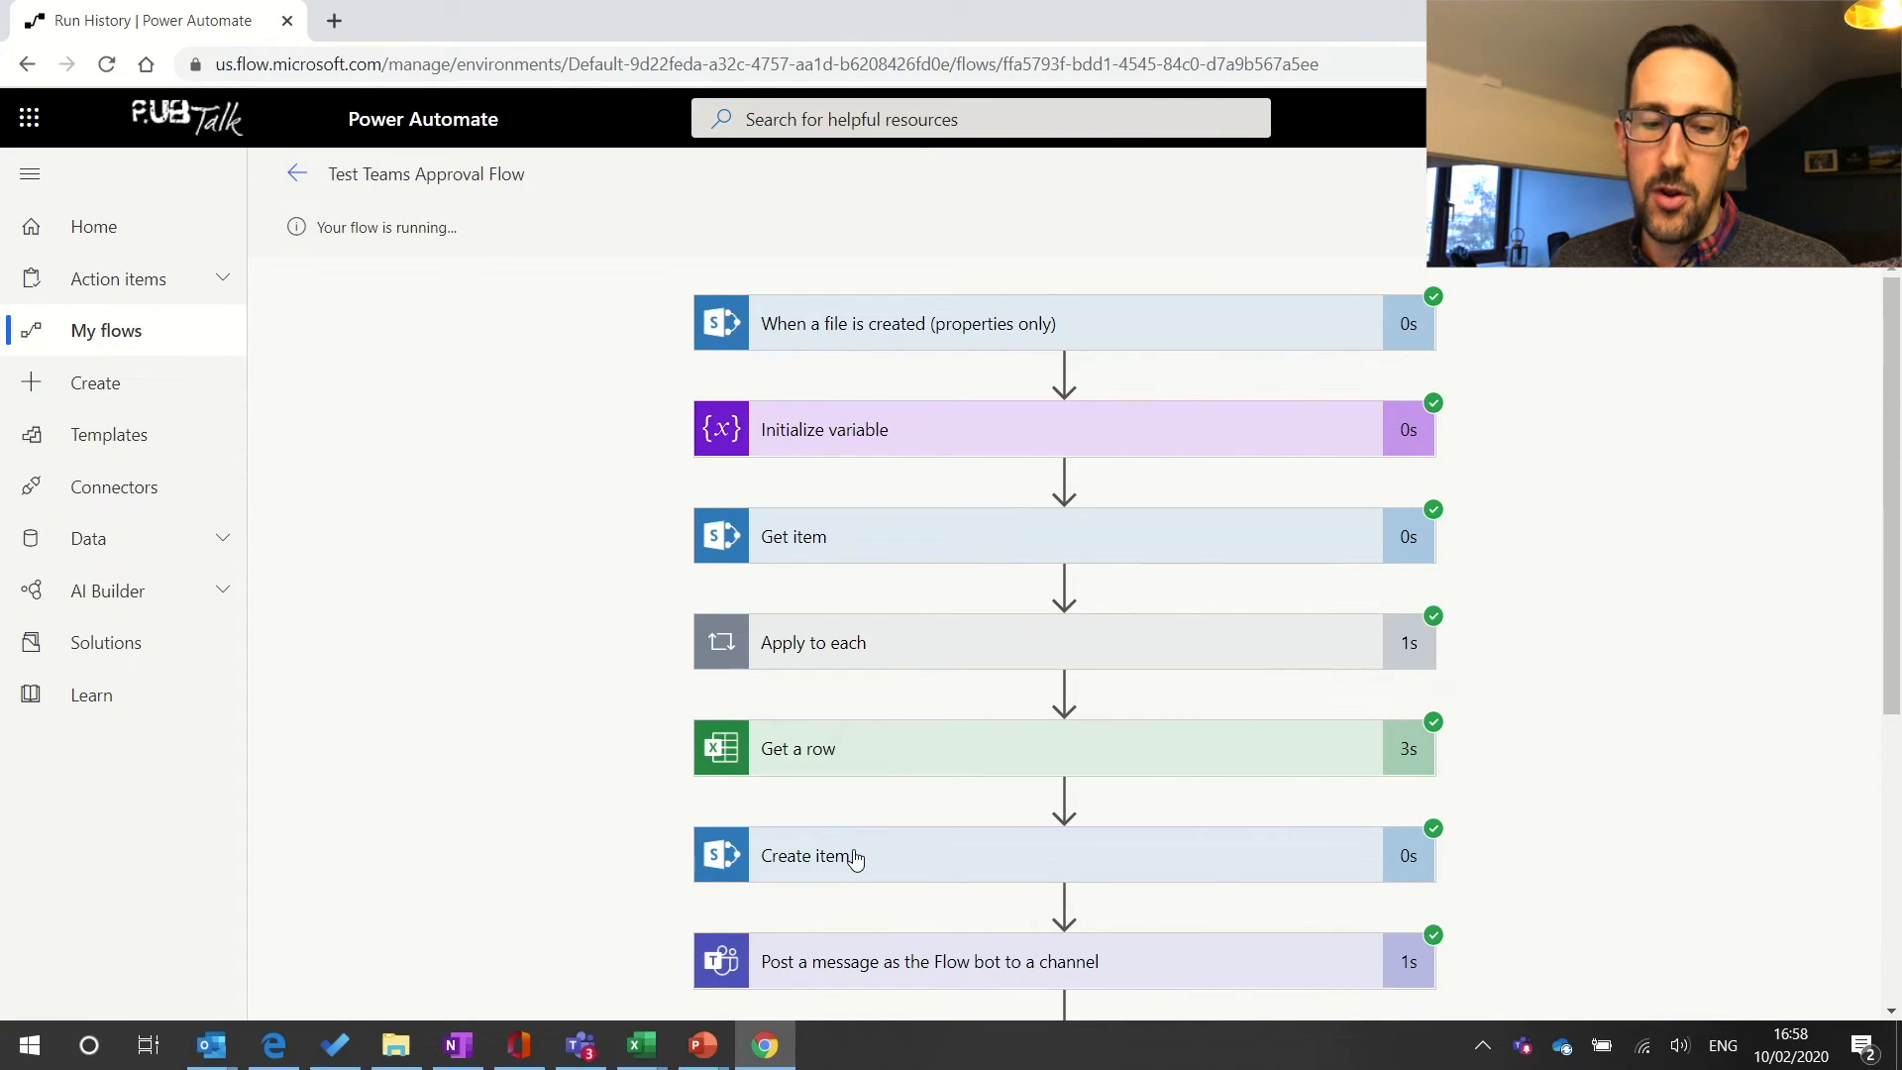
- Switch to Teams, close the Test Approval Template workbook, and view the Testing channel's posts
key("alt+Tab")
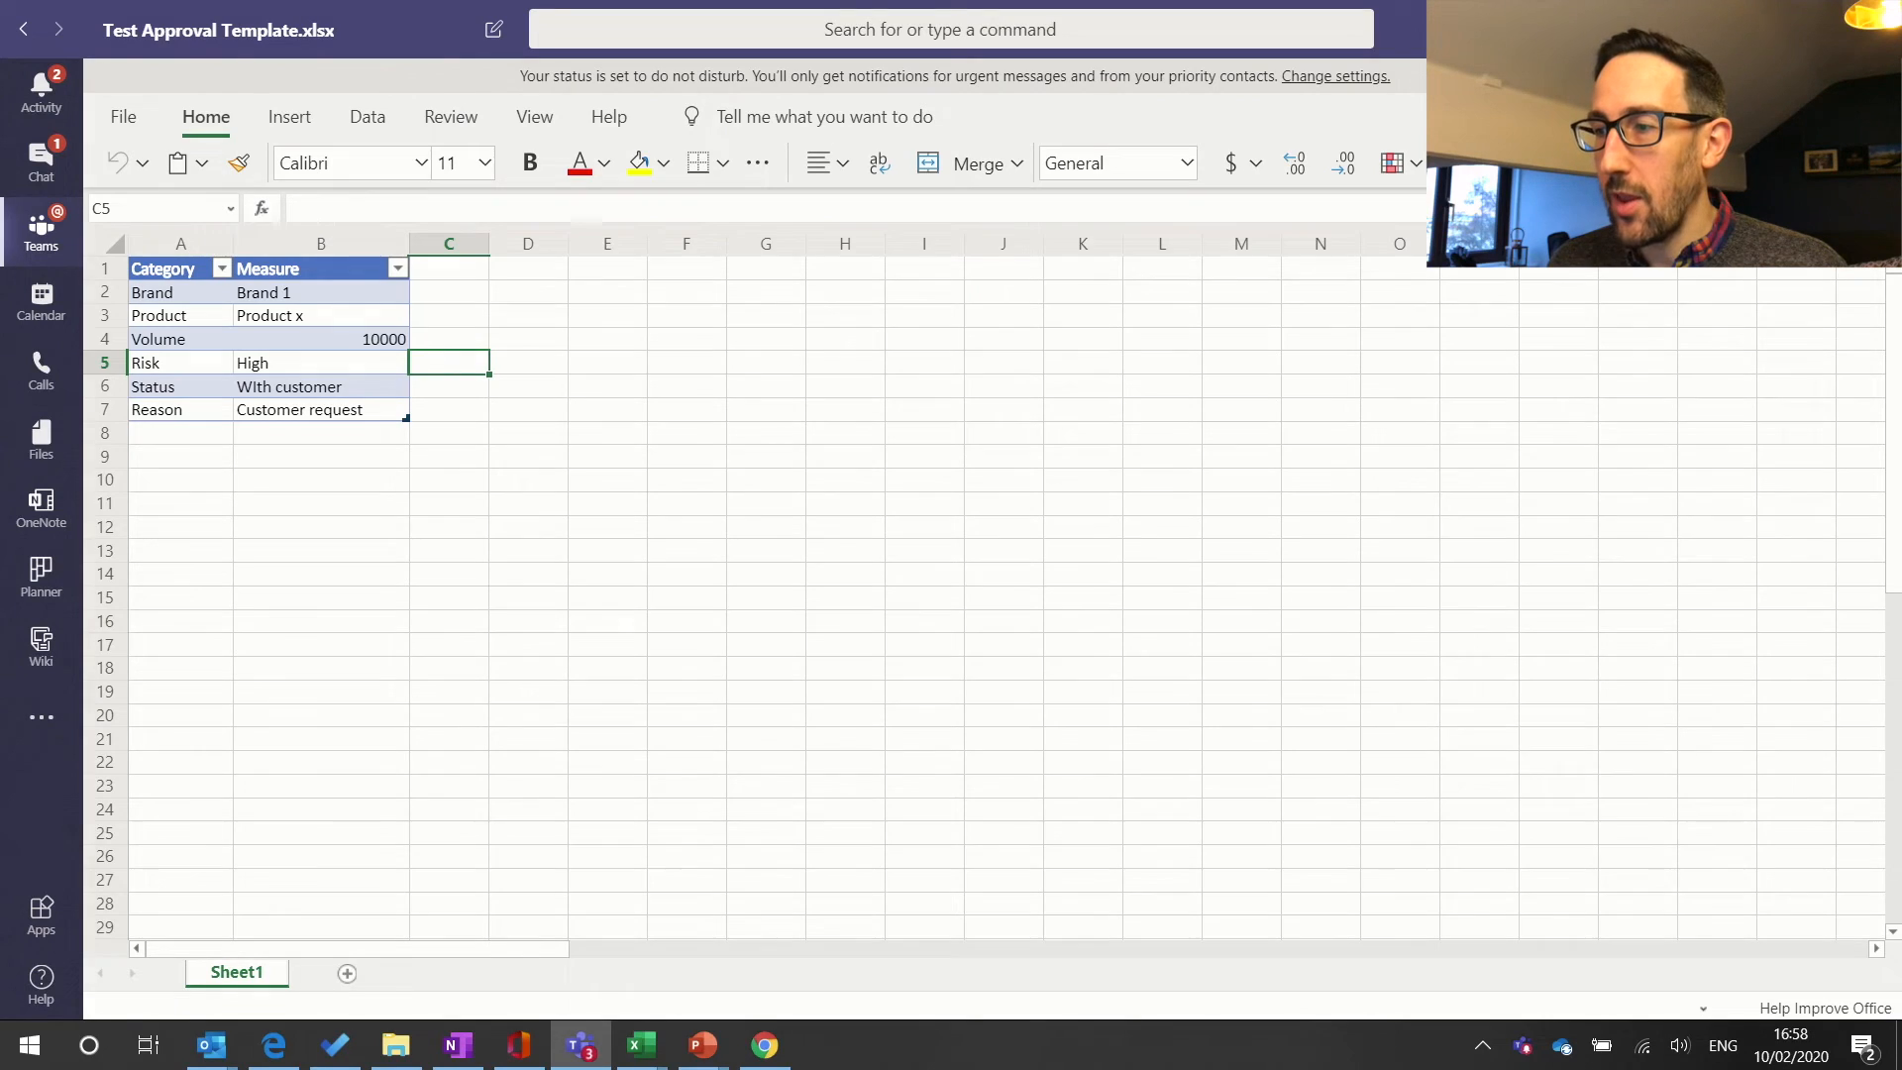
left_click(1852, 117)
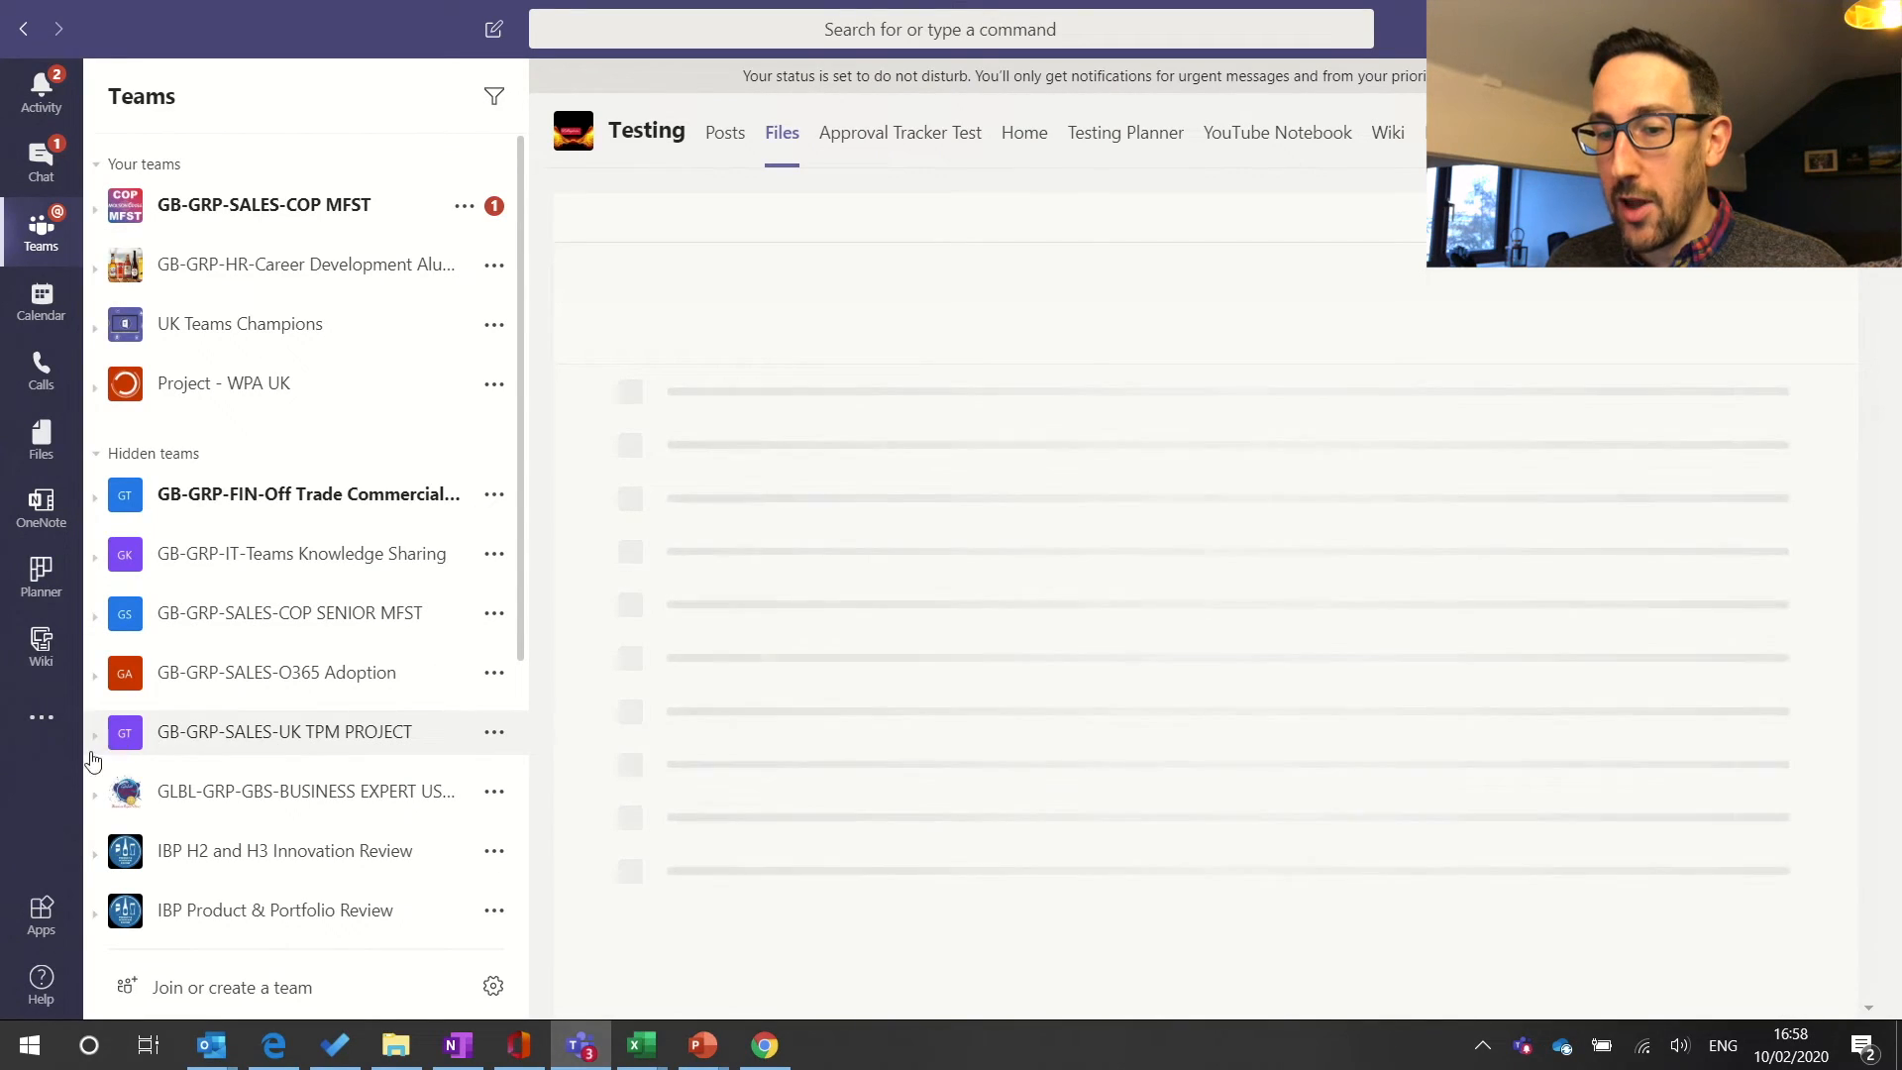
left_click(41, 716)
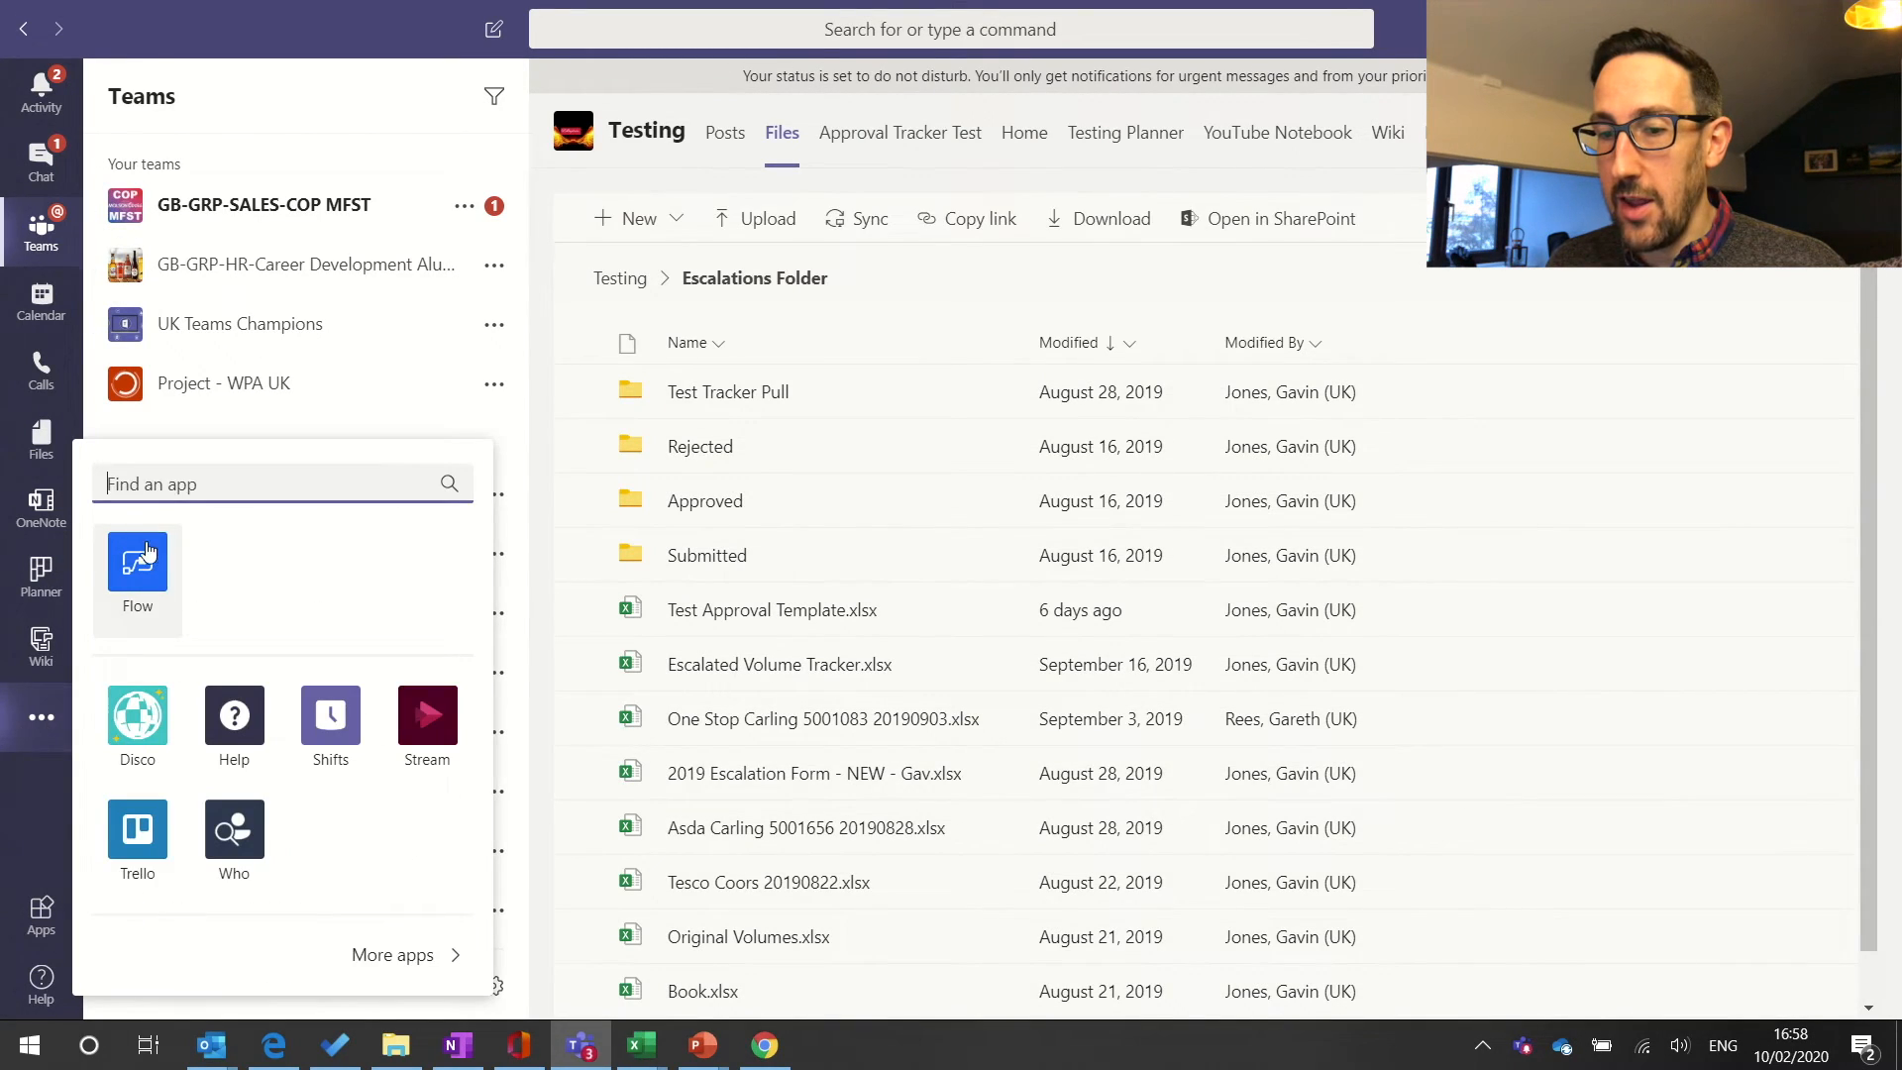
left_click(41, 716)
left_click(725, 135)
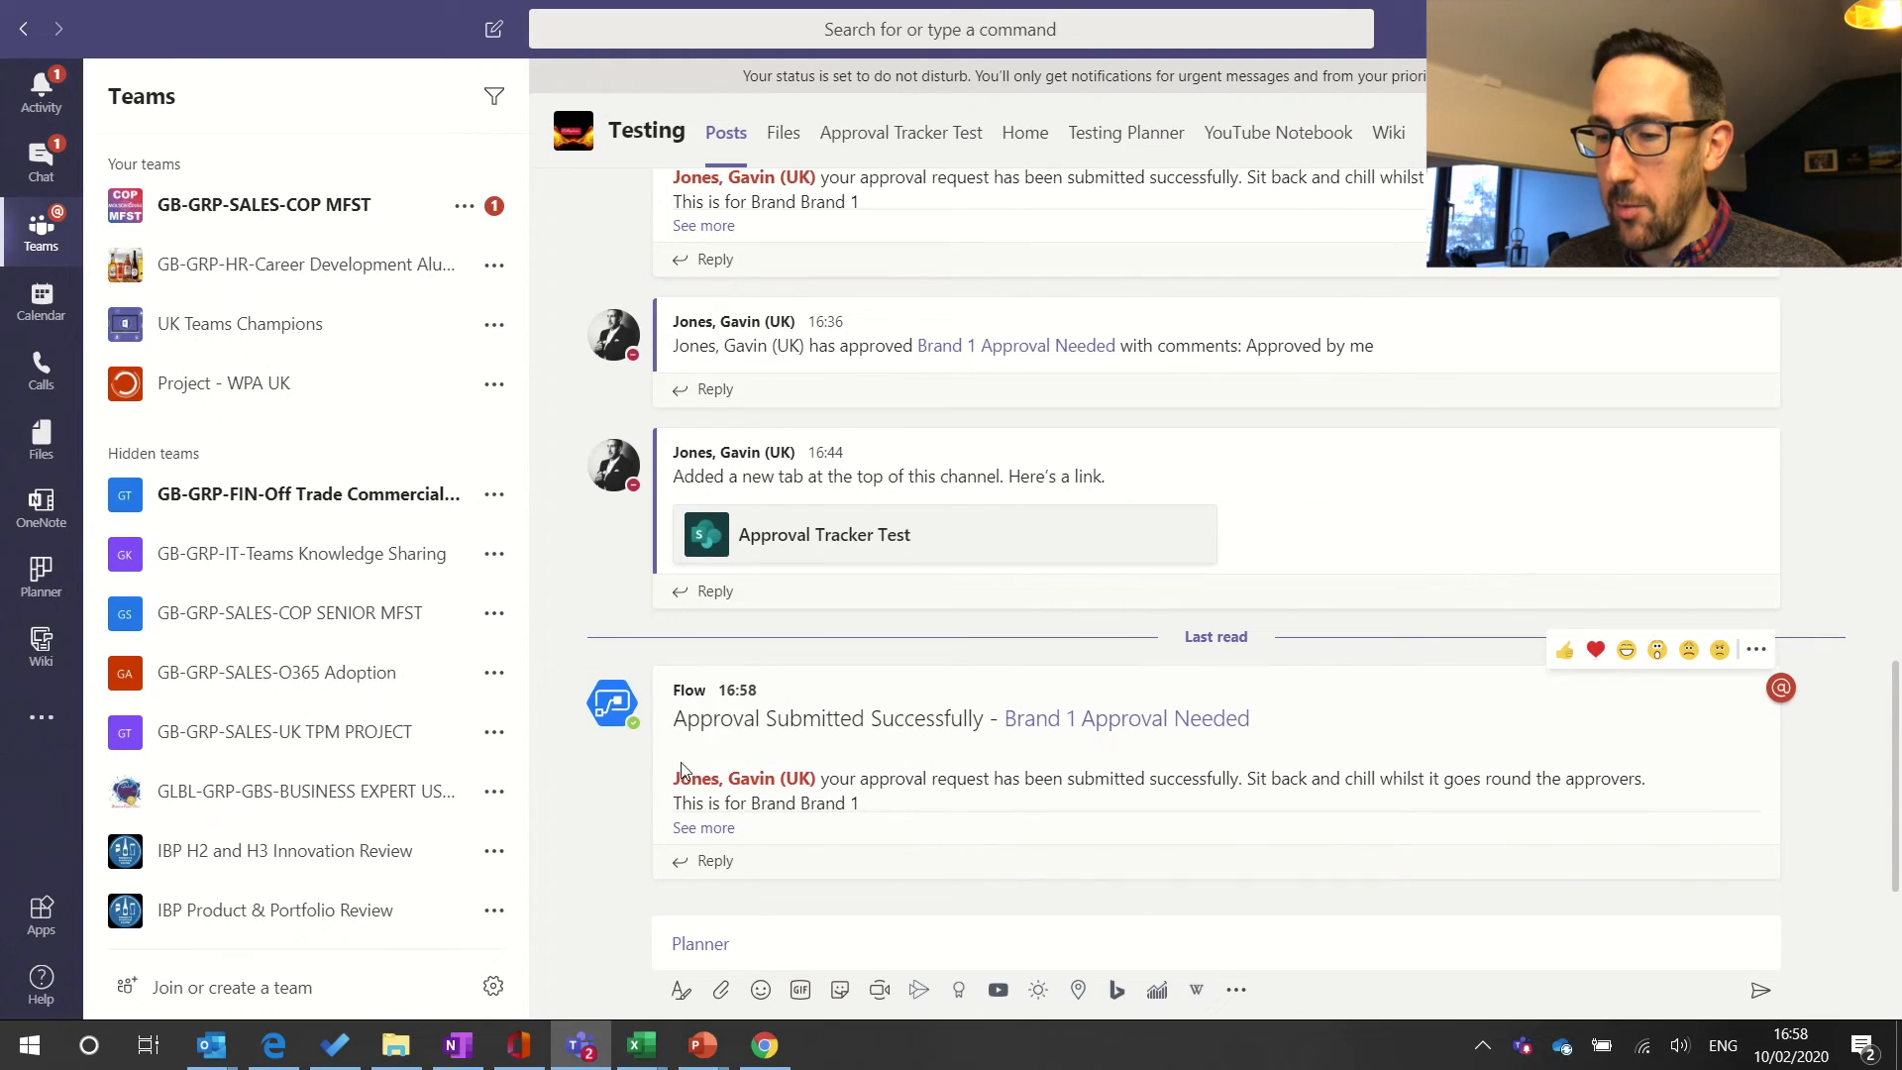
- Examine the new item's column values in the channel's Approval Tracker Test list
left_click(876, 159)
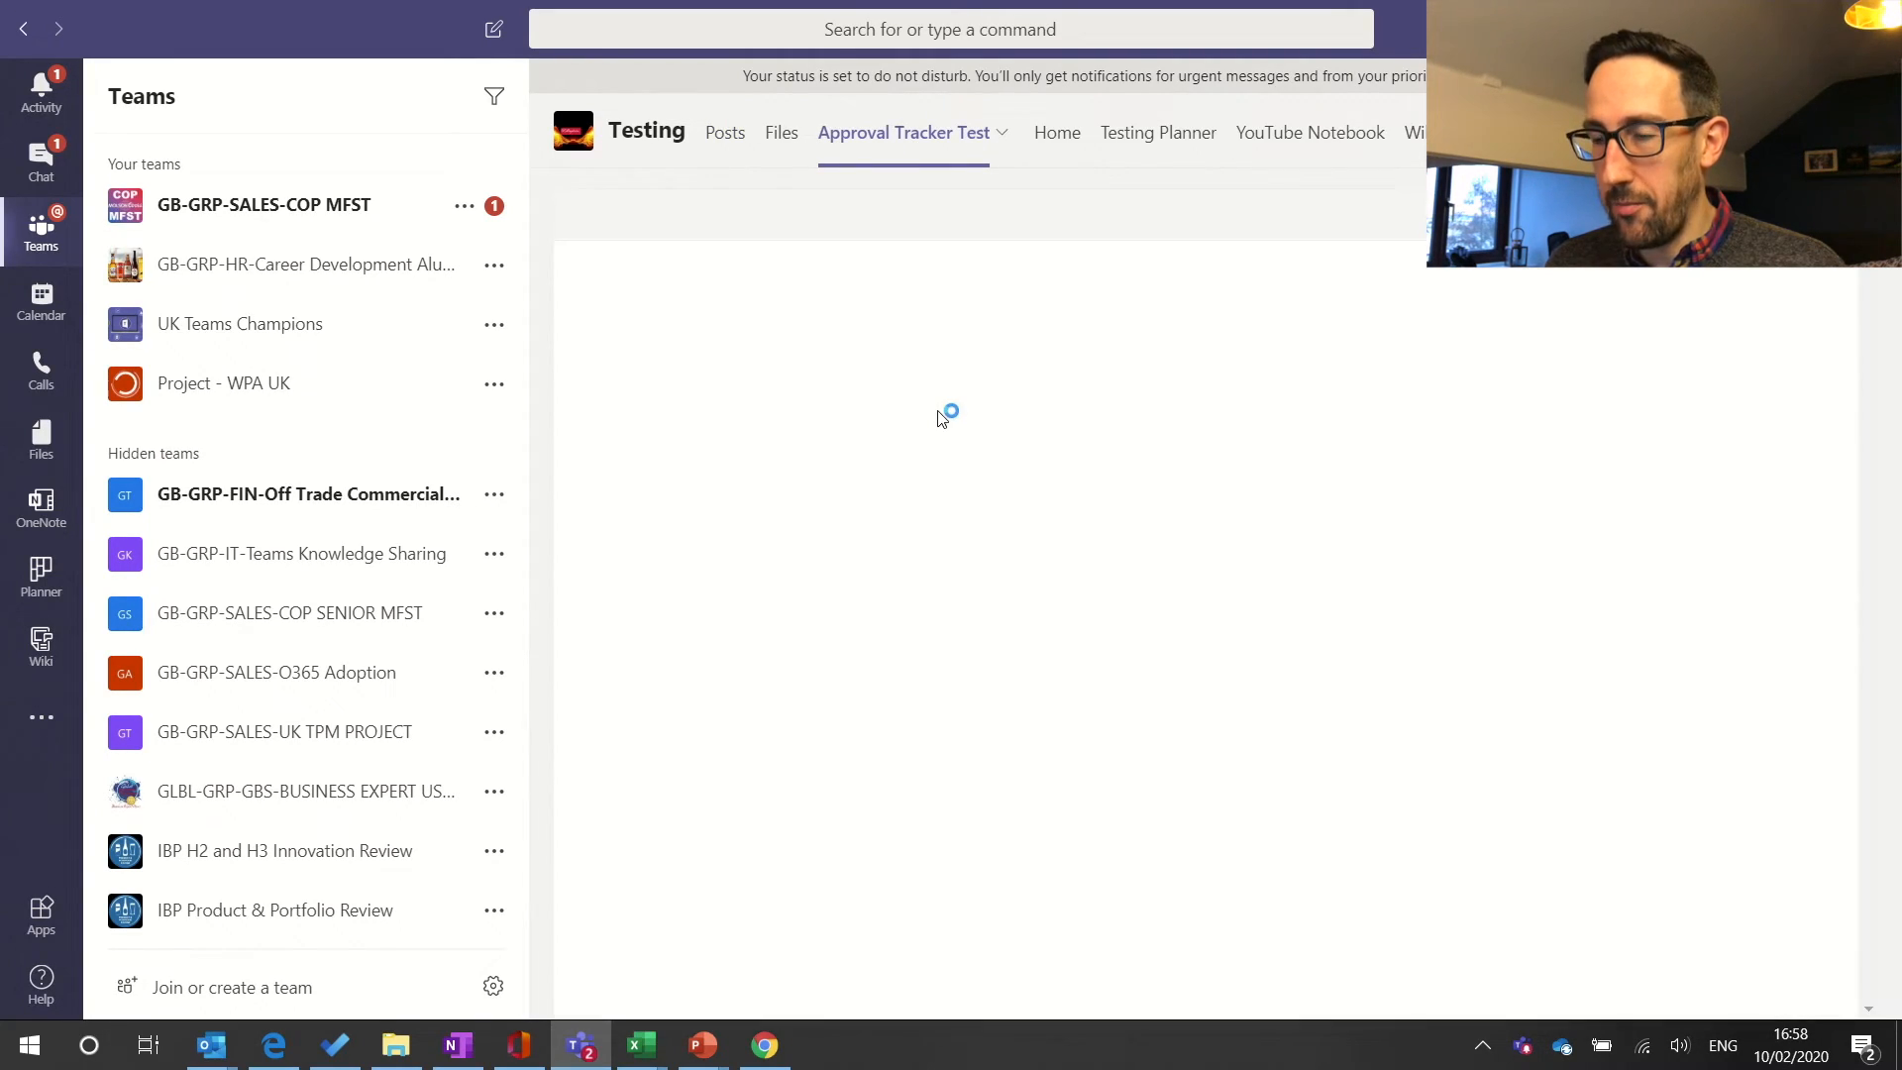
scroll(1050, 462, "right", 5)
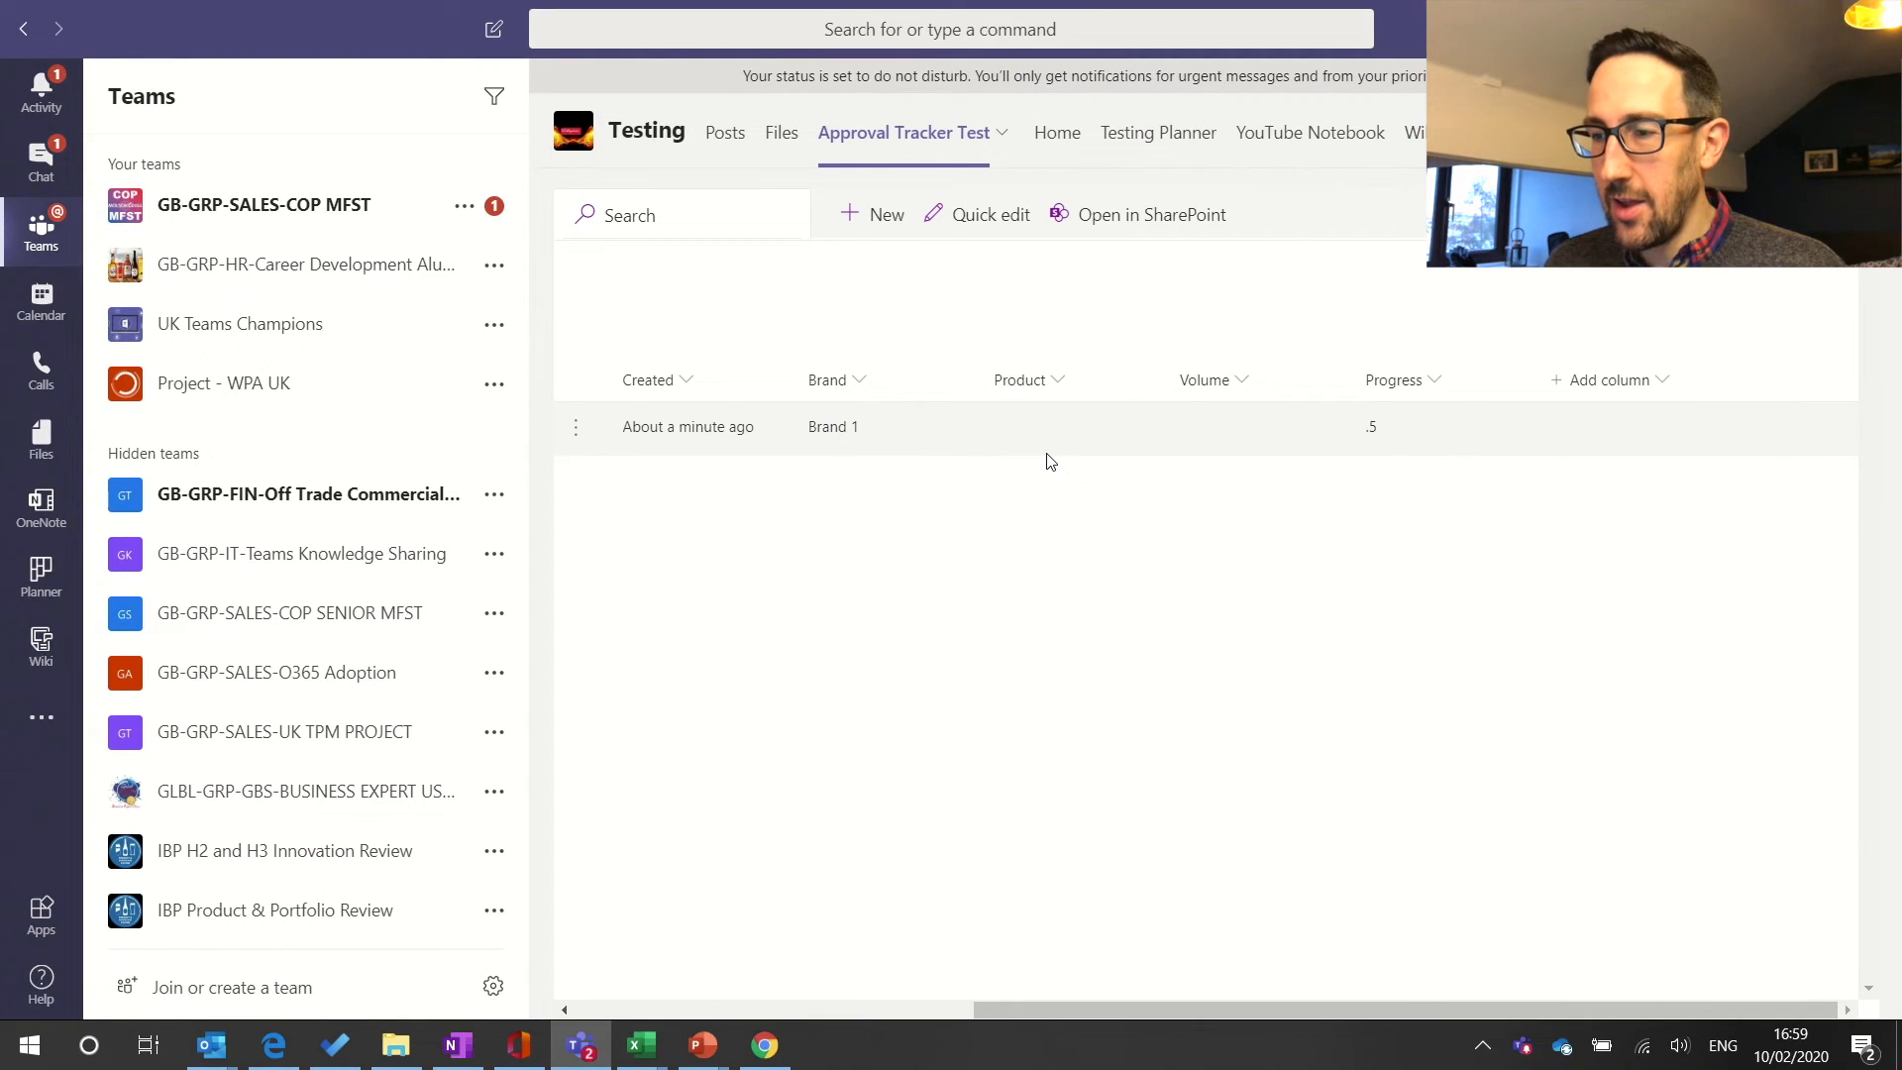
scroll(1050, 461, "left", 5)
scroll(1049, 461, "right", 5)
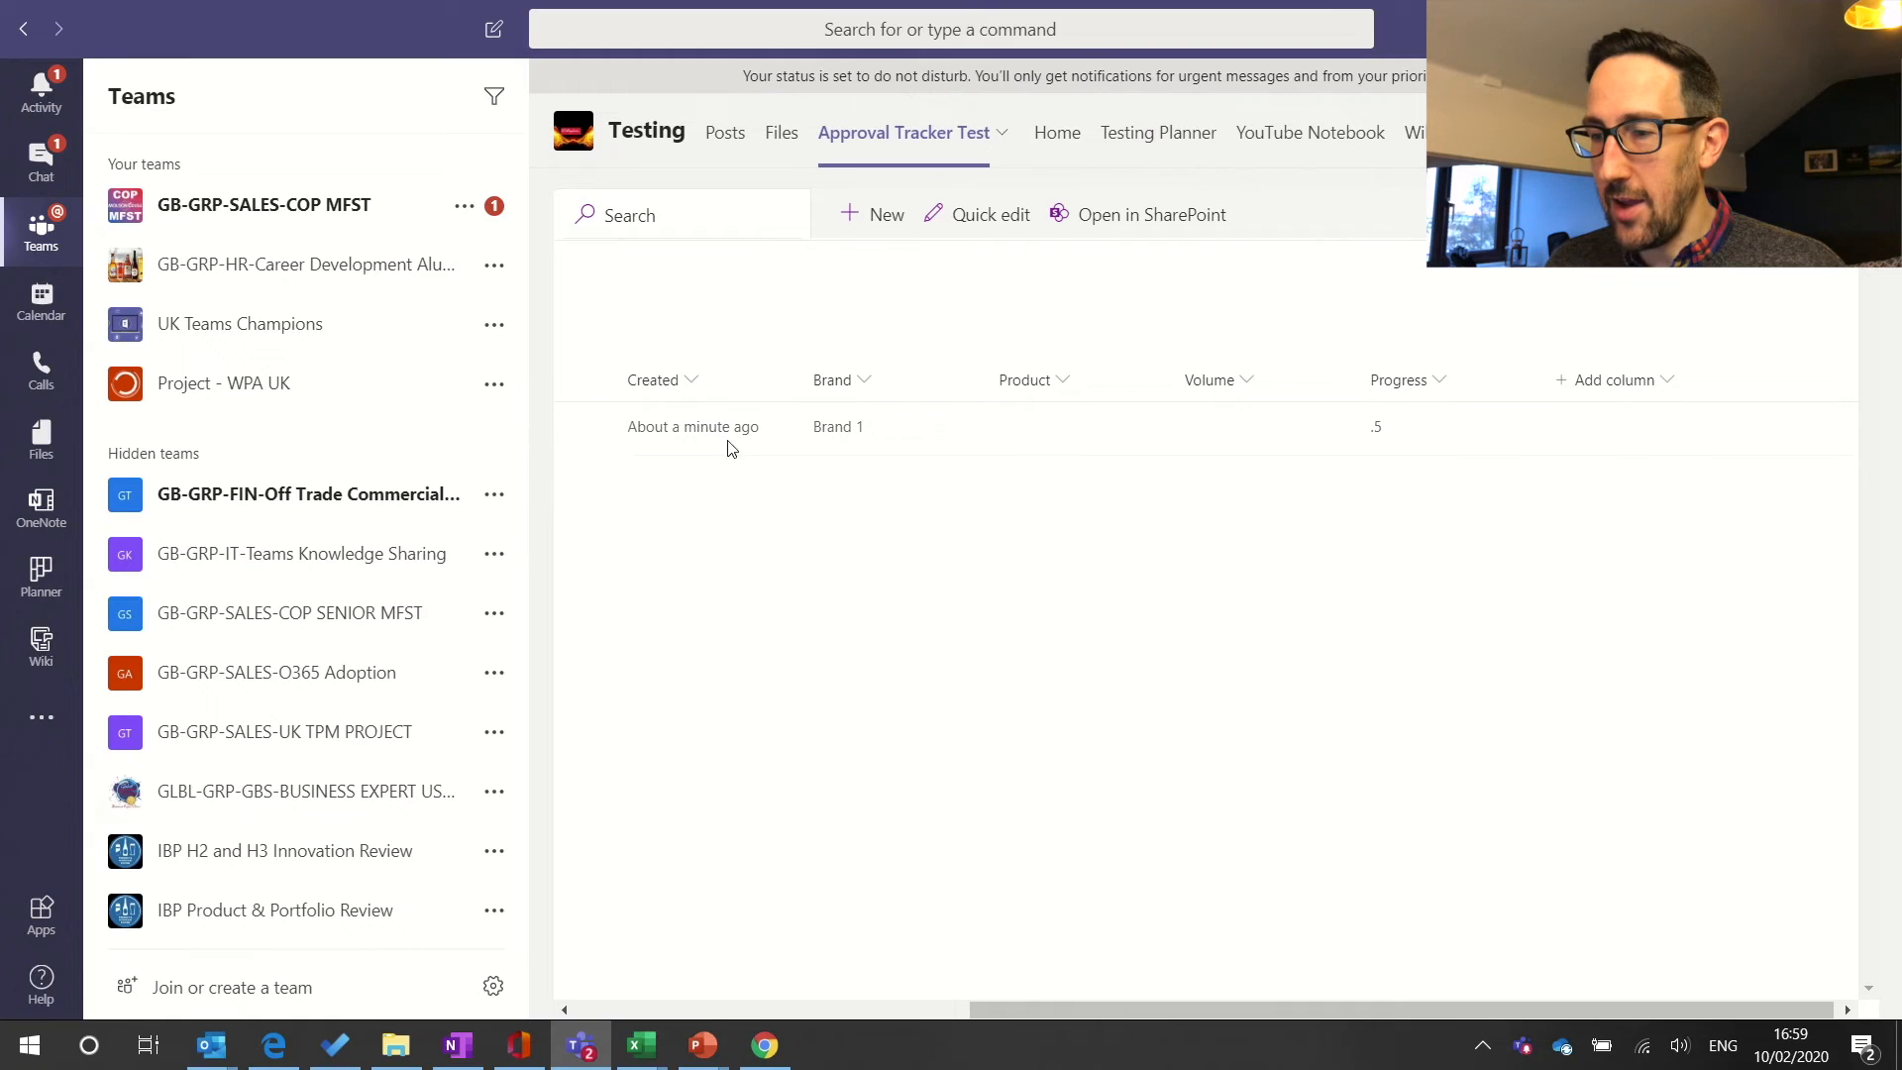
scroll(942, 432, "left", 5)
scroll(1238, 436, "right", 5)
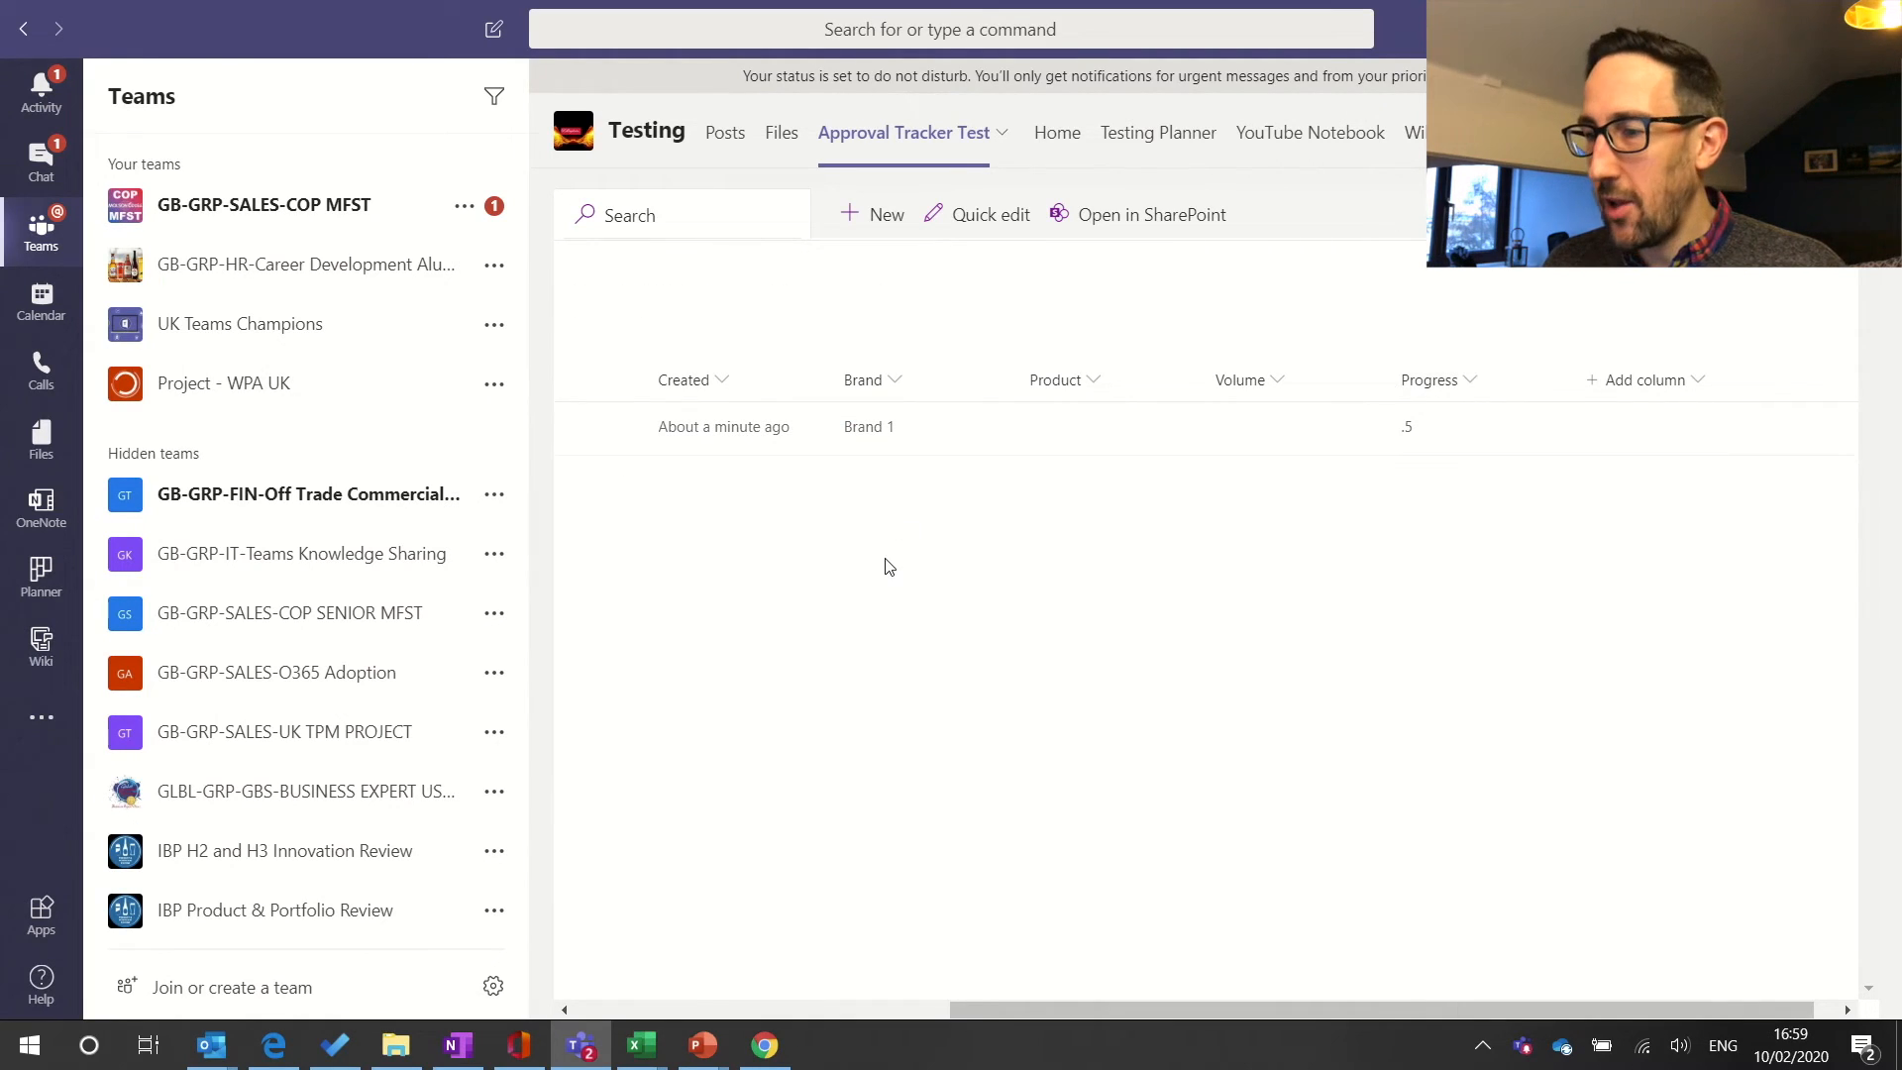
- Switch to the Approval Tracker Test list in SharePoint and set the Progress column's type to Number
mouse_move(297, 1052)
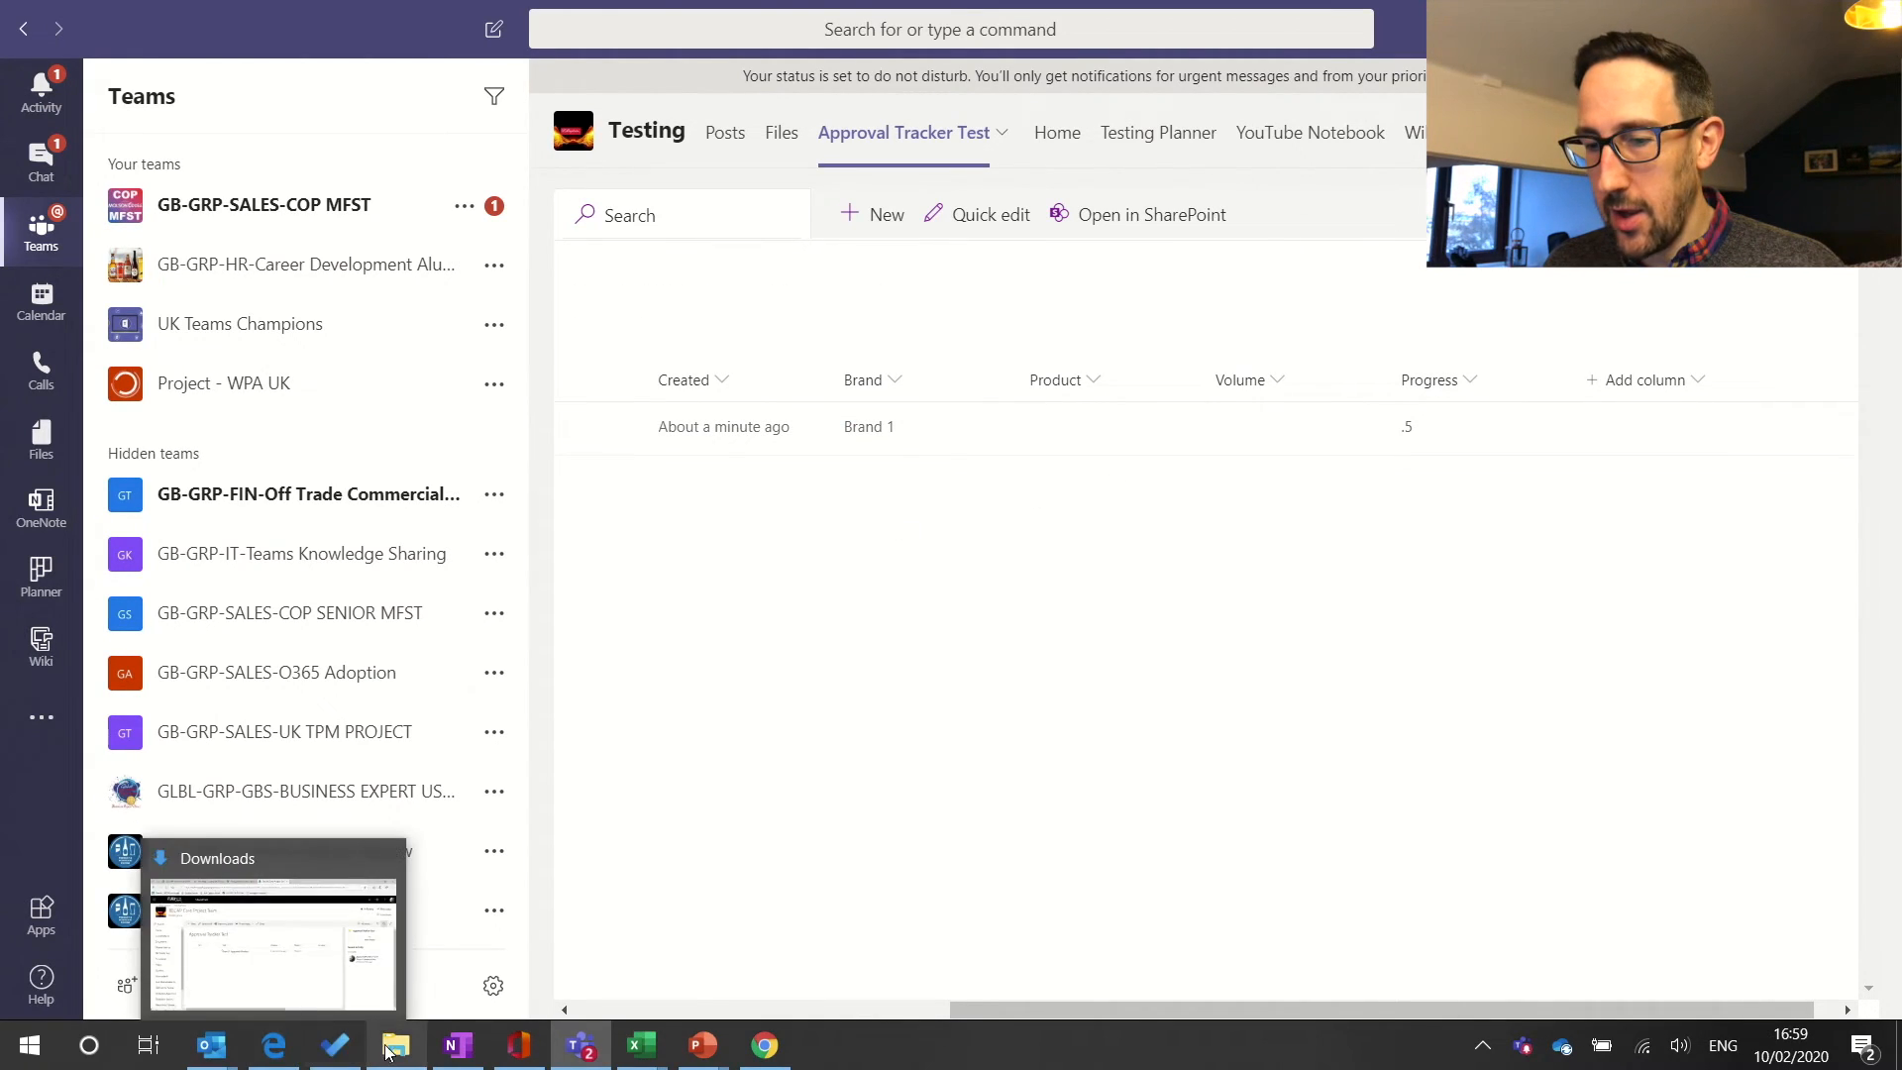
left_click(335, 997)
scroll(1189, 591, "right", 3)
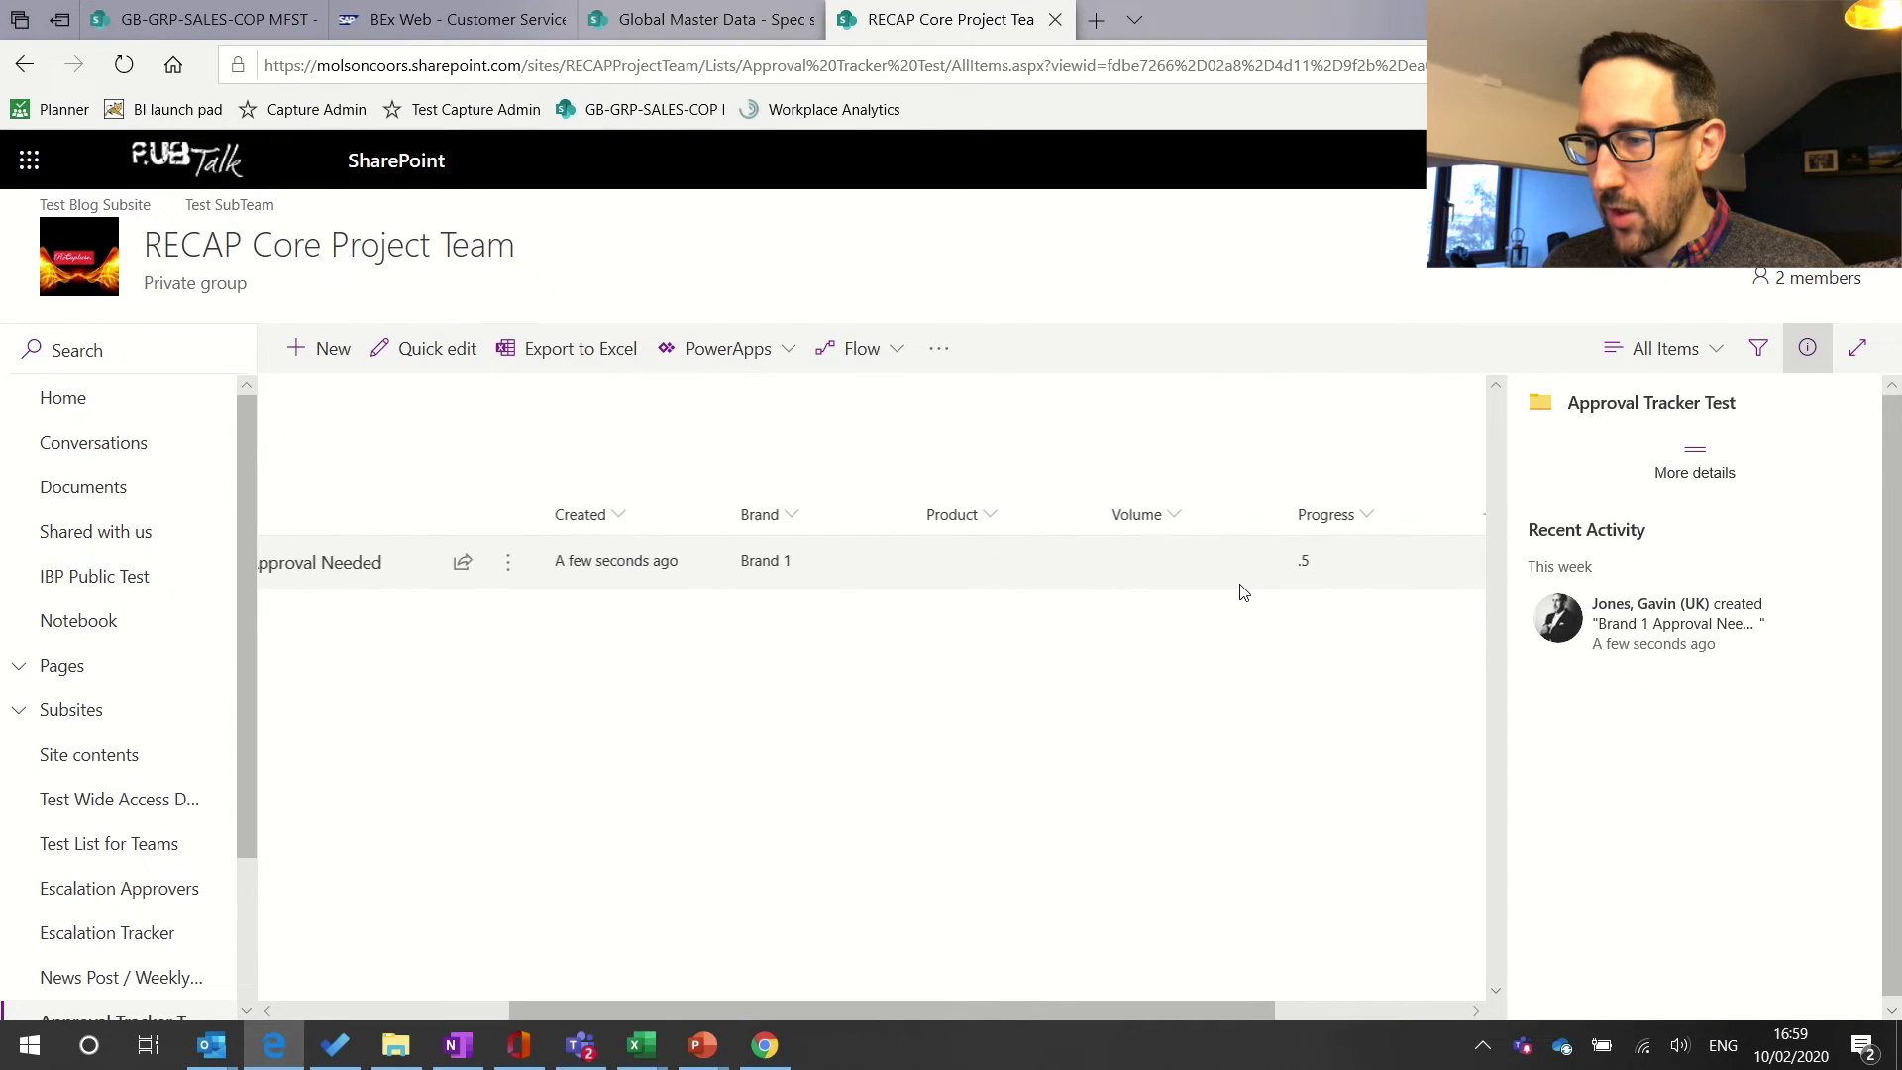
left_click(1367, 516)
mouse_move(1443, 723)
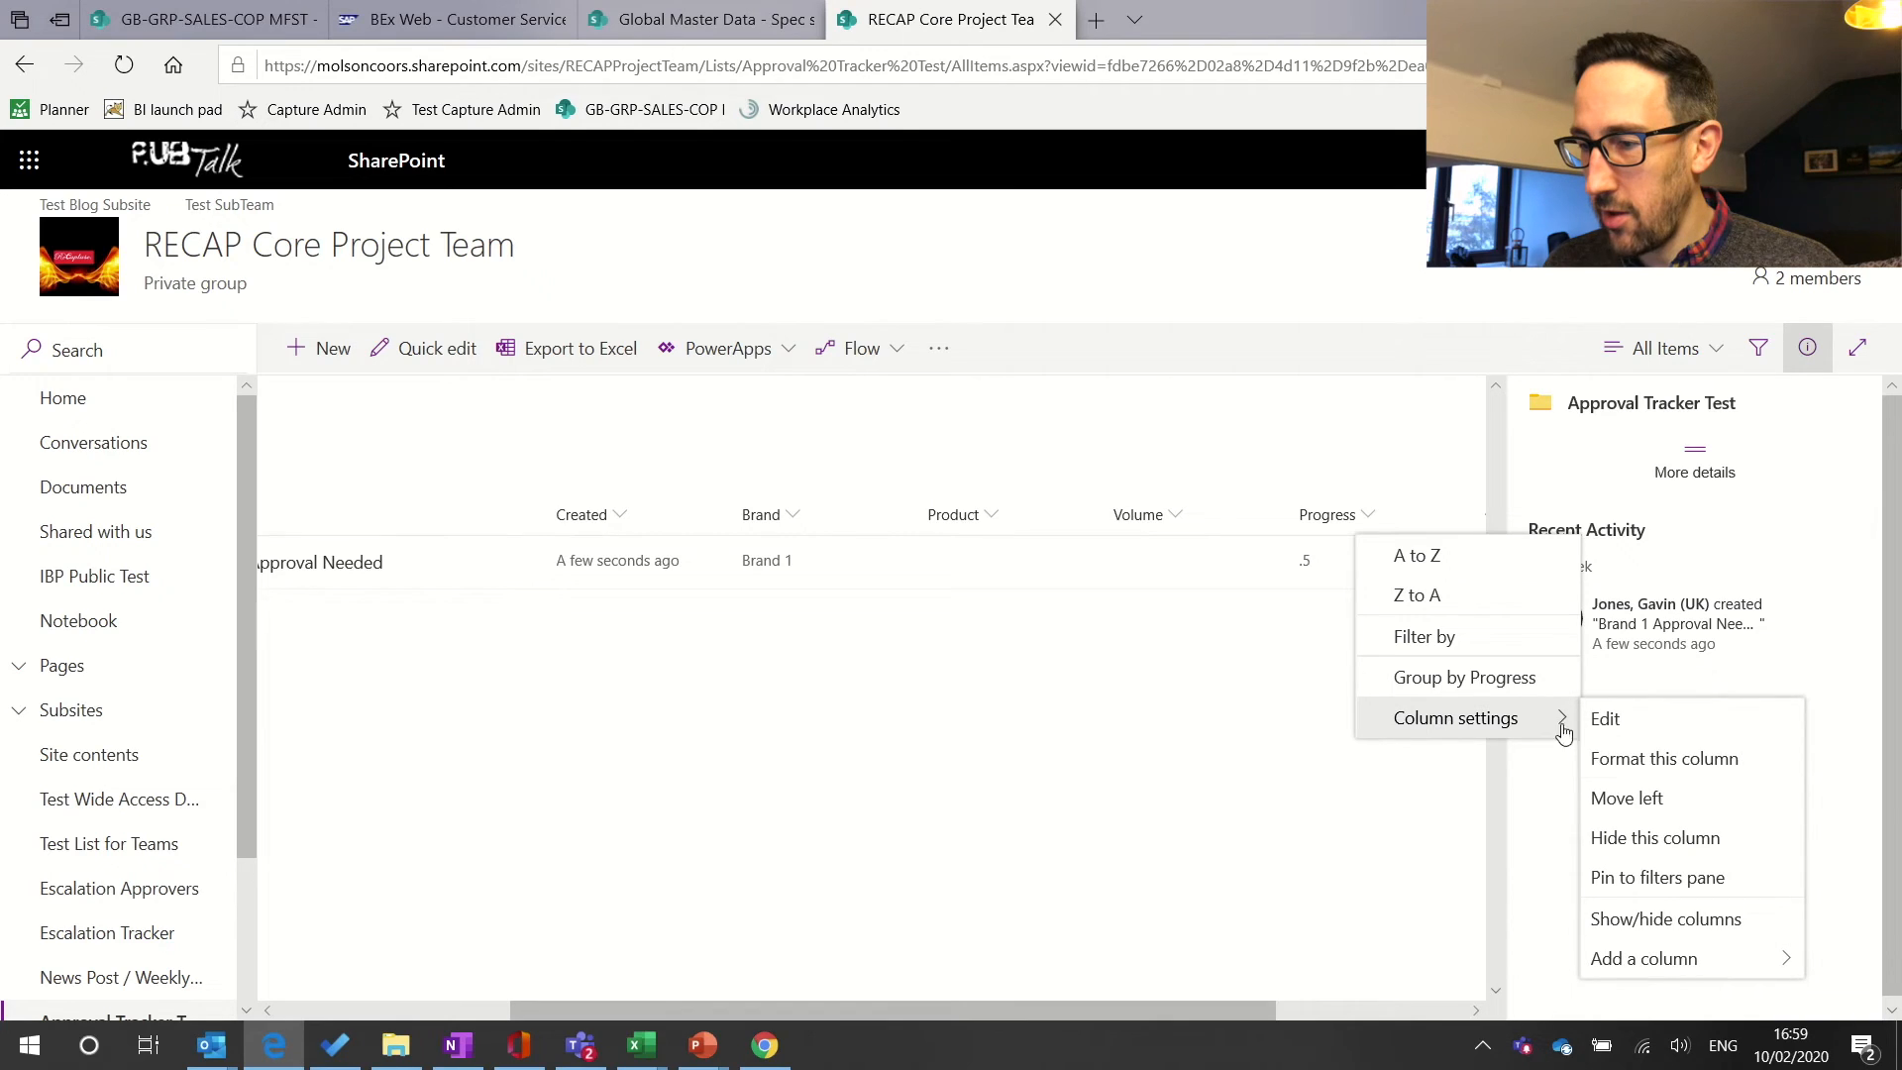
left_click(1605, 719)
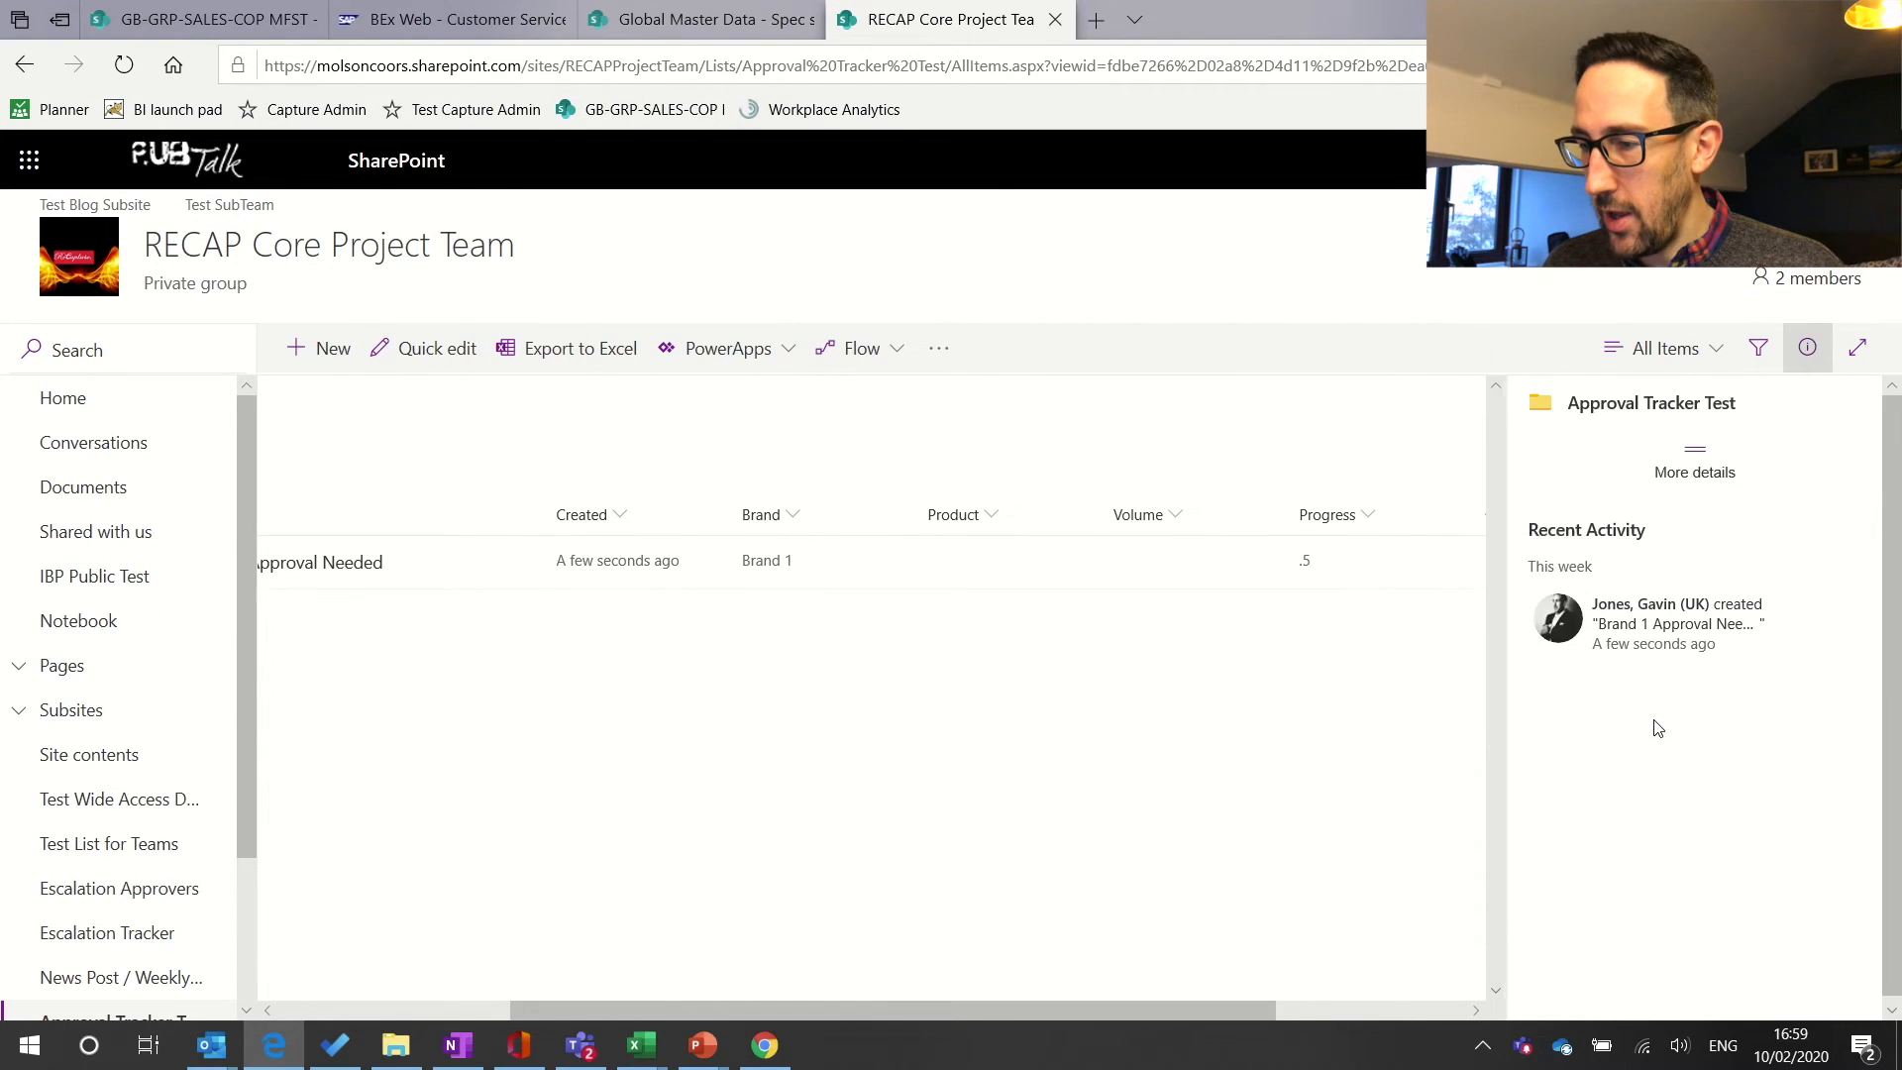
left_click(1734, 499)
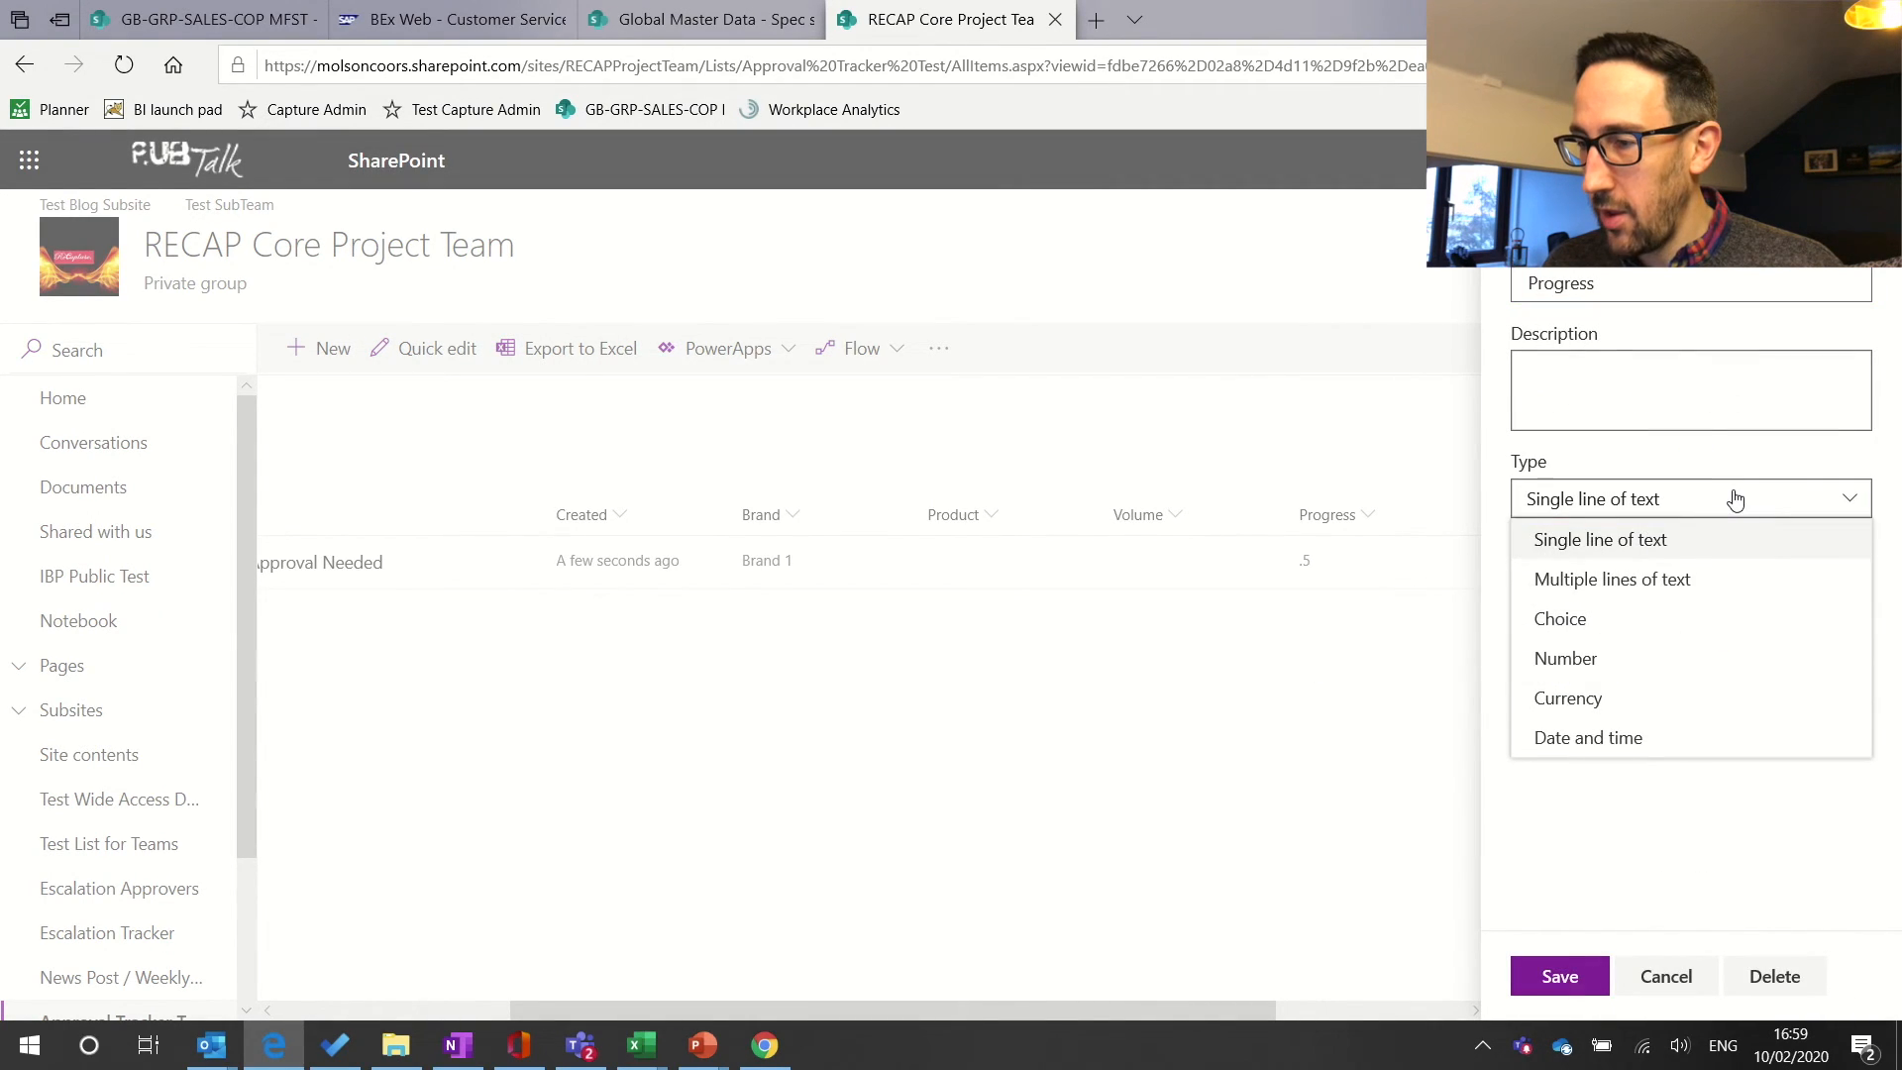
left_click(1575, 659)
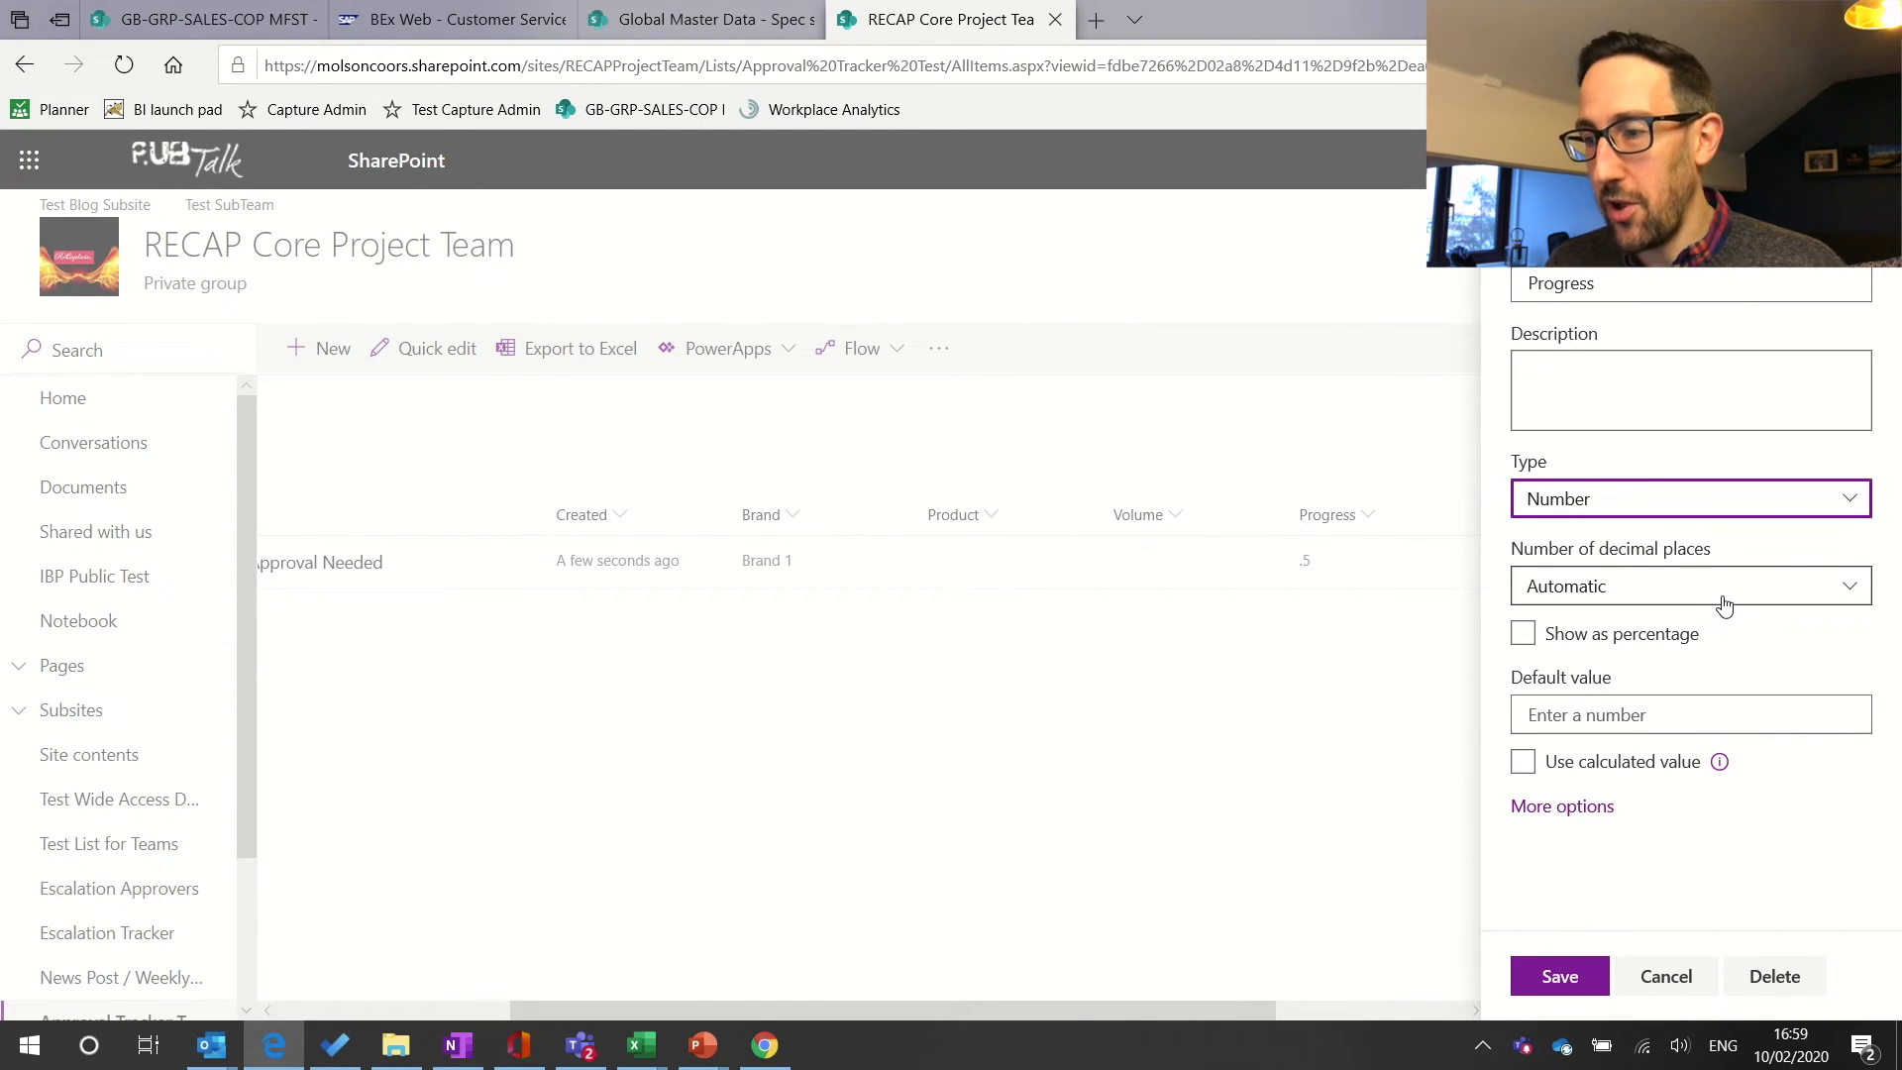
- Show the Progress column as a percentage with 0 decimal places and save the column type change
left_click(1573, 639)
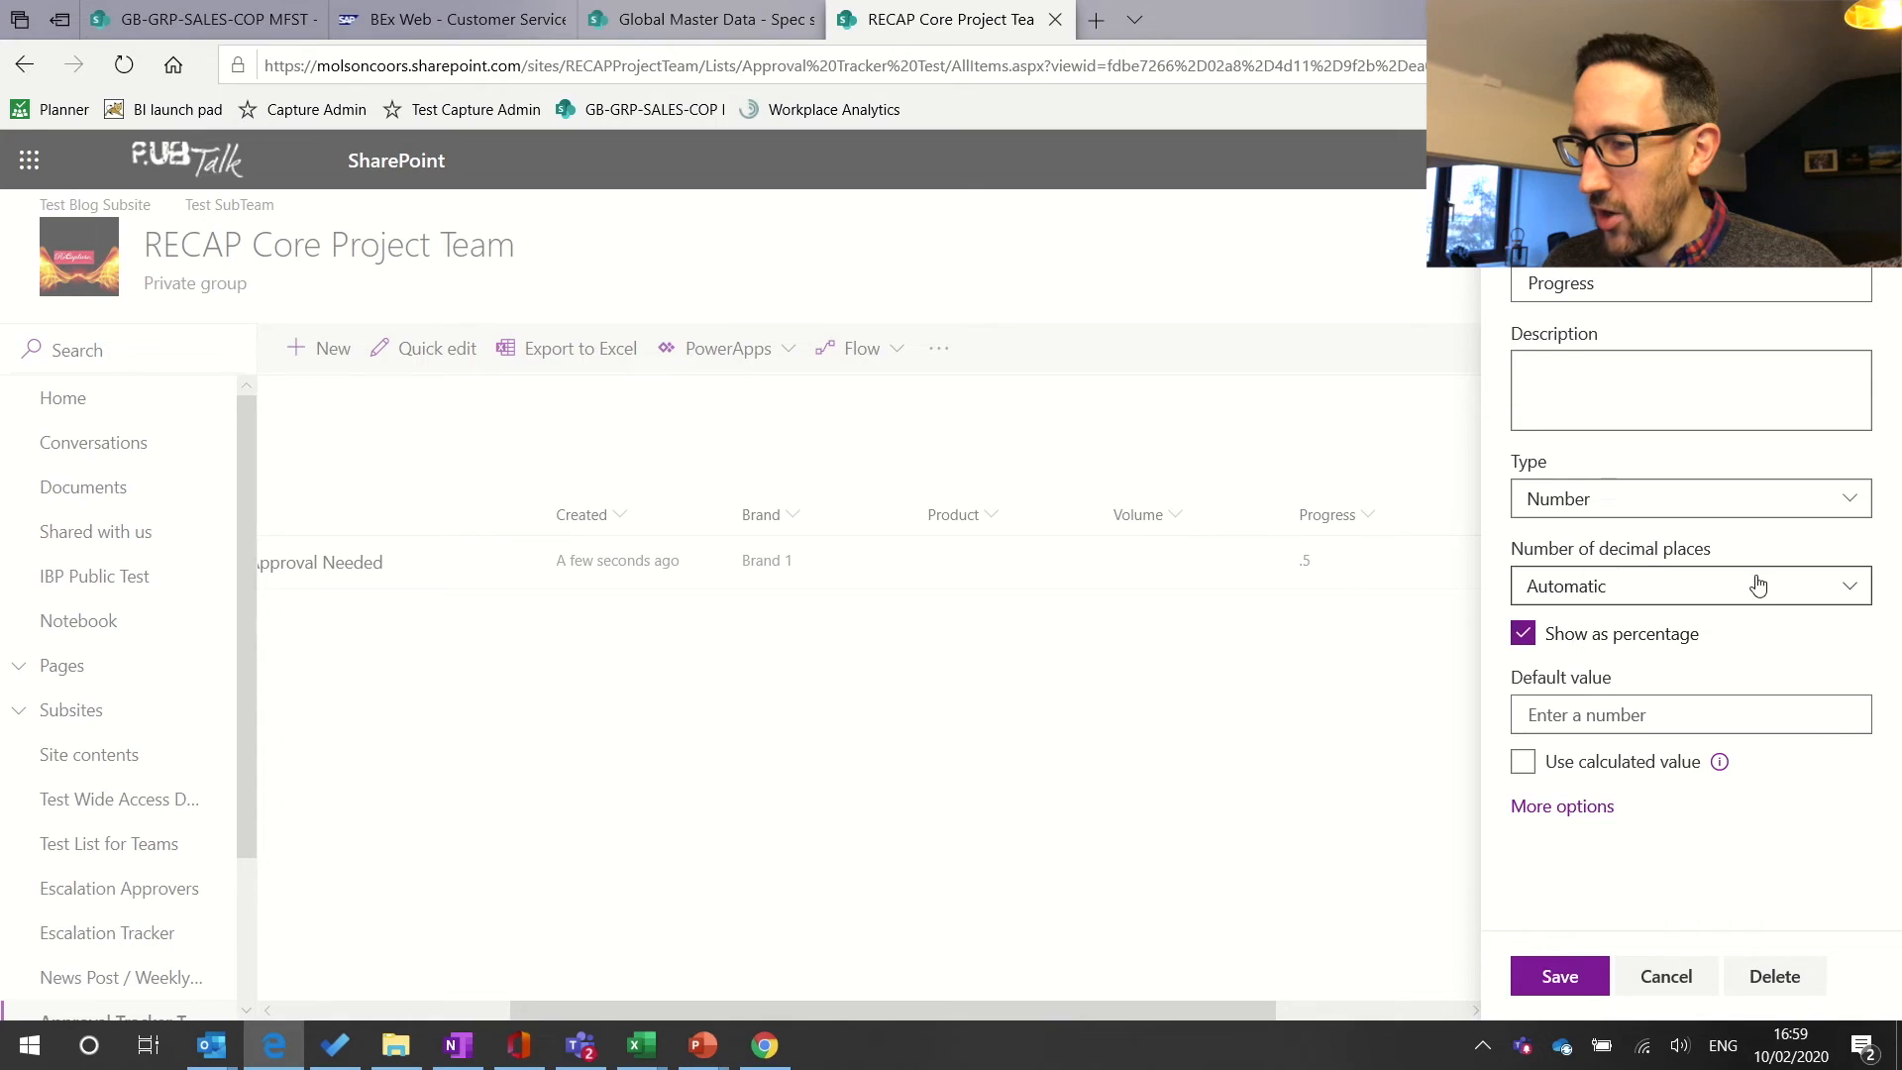
left_click(1784, 594)
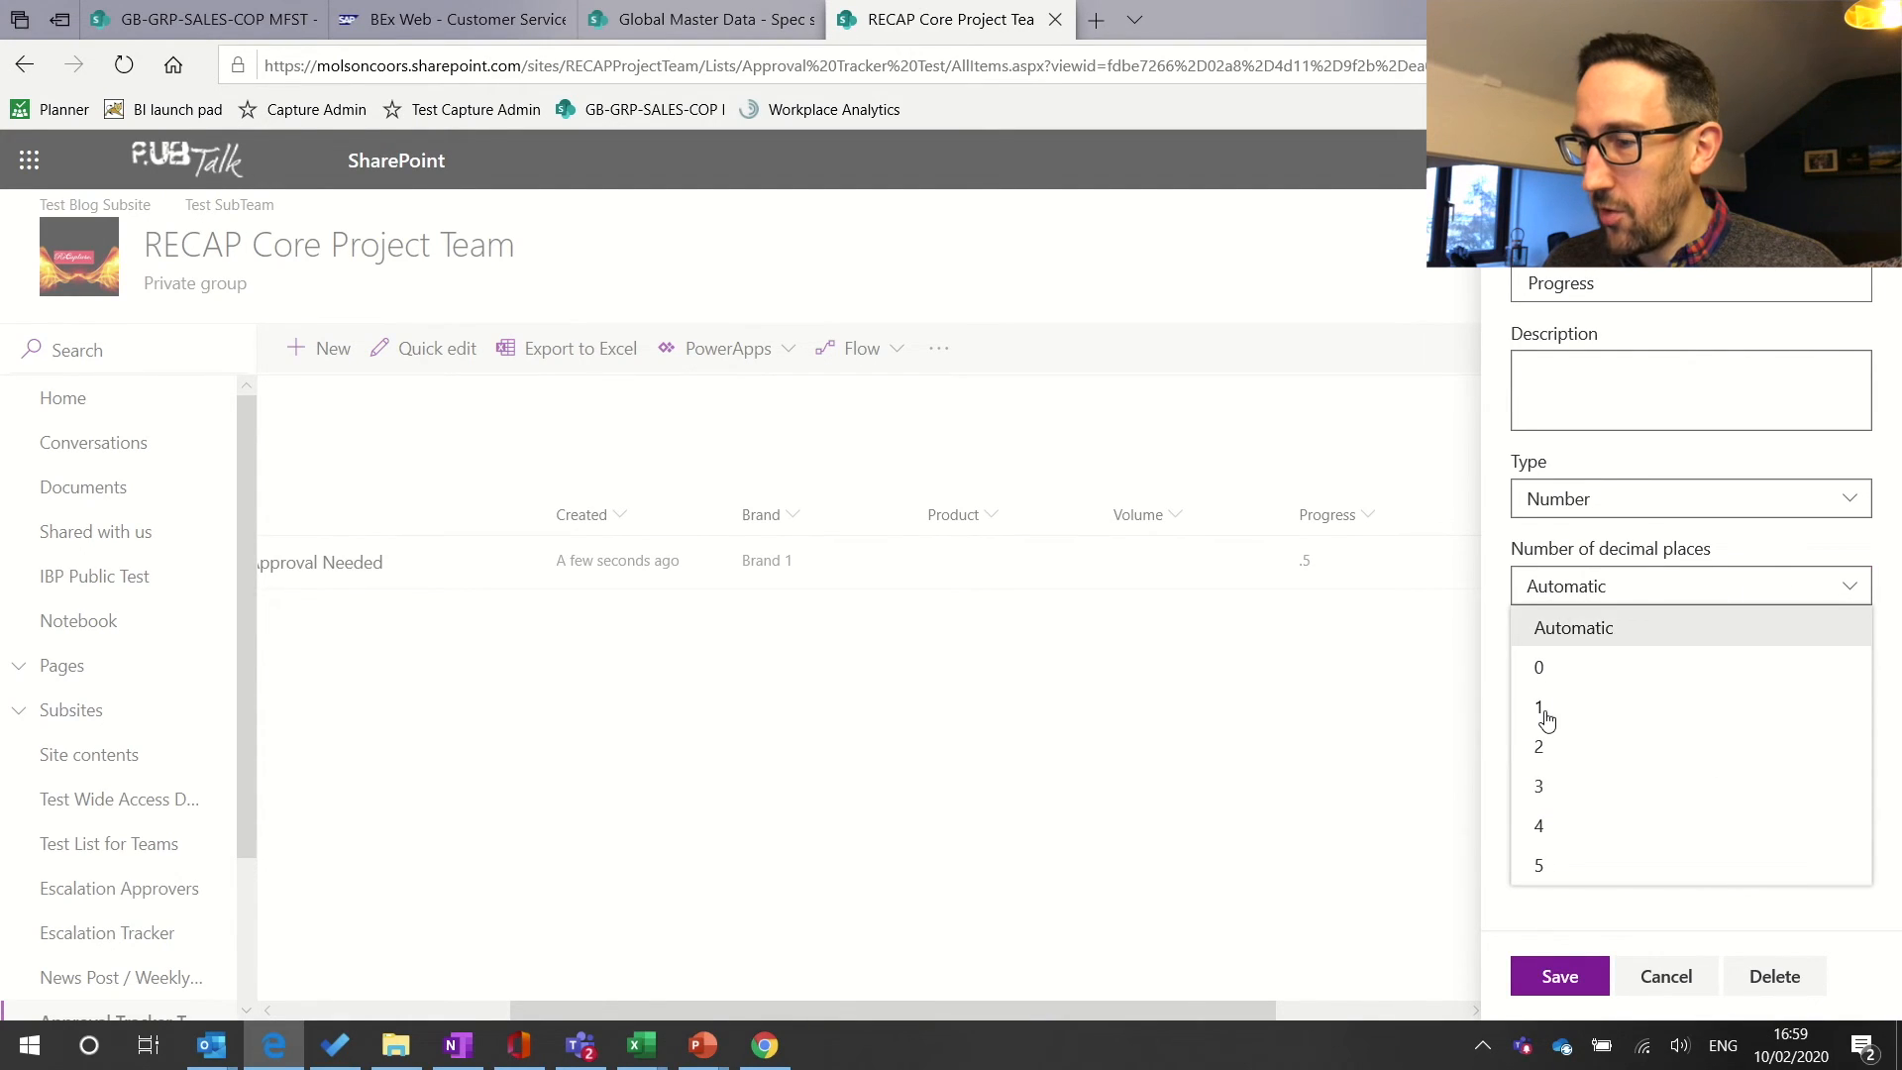
left_click(1540, 667)
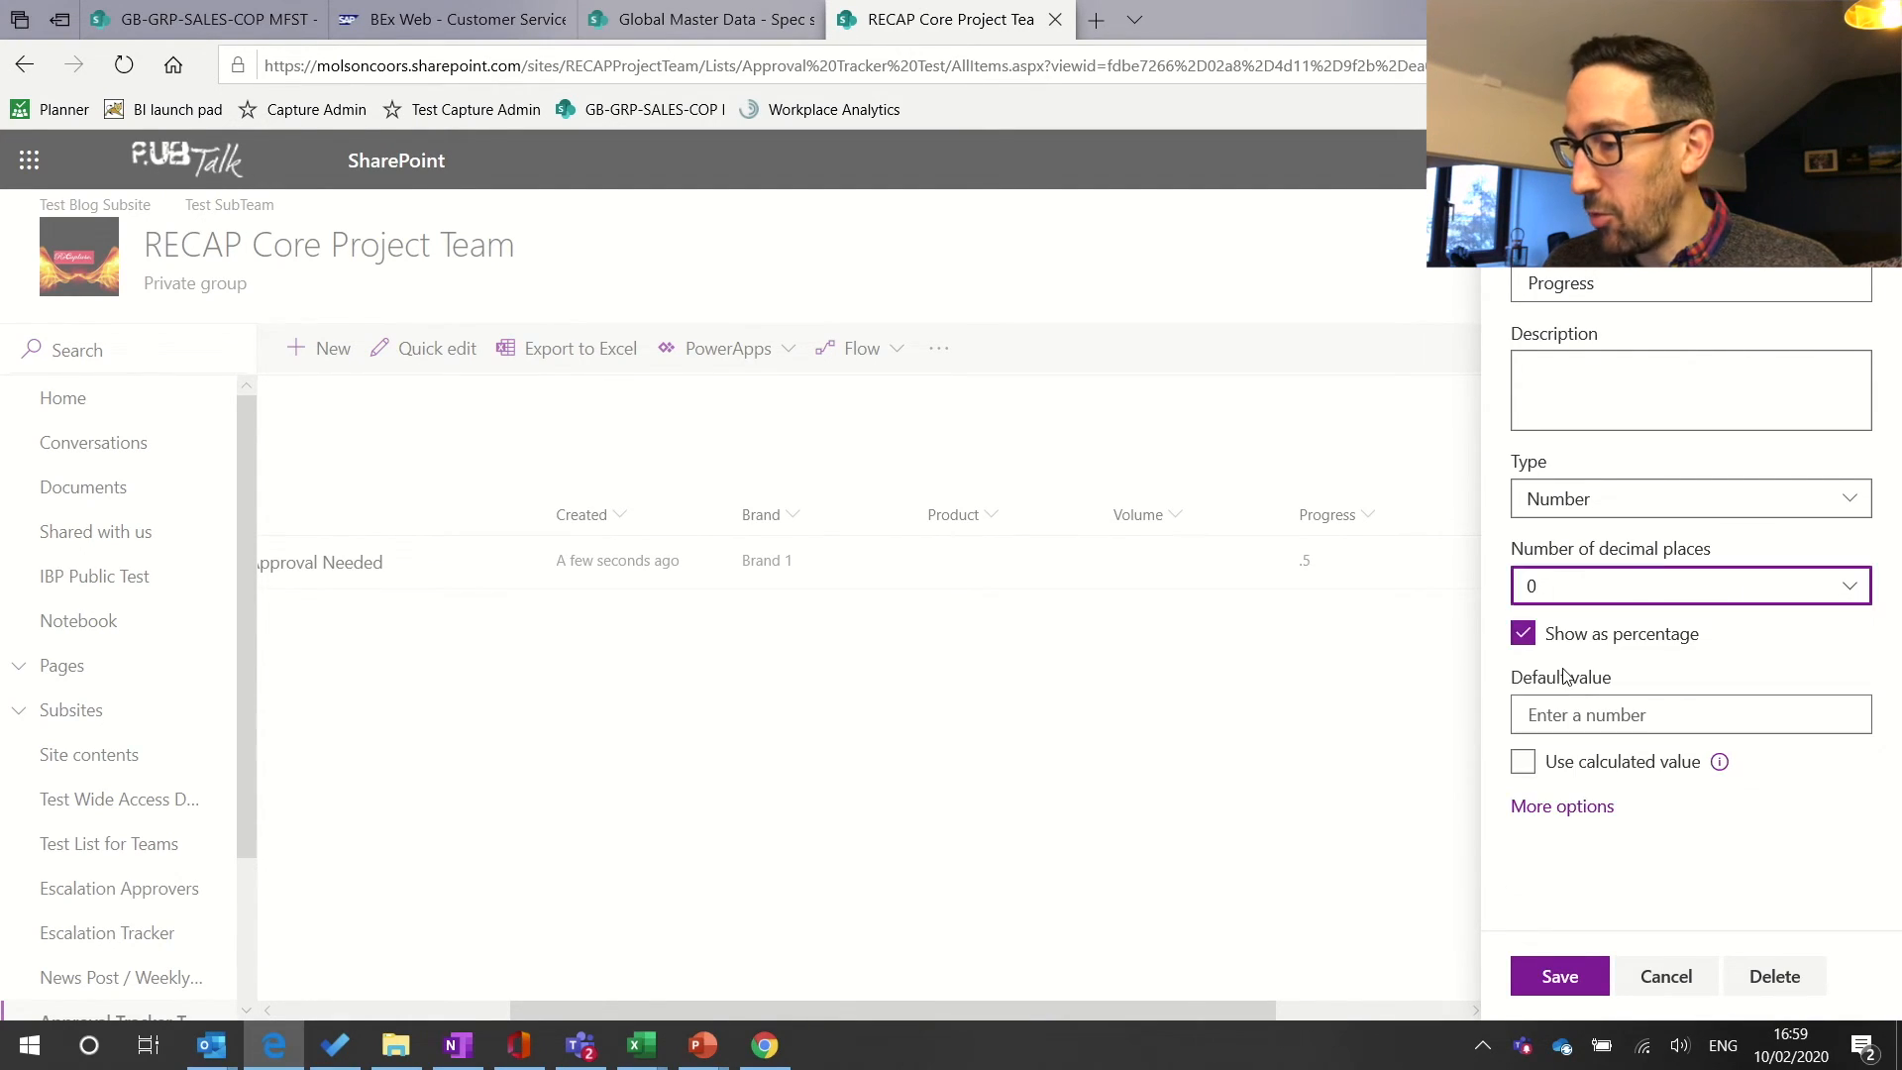
left_click(1560, 977)
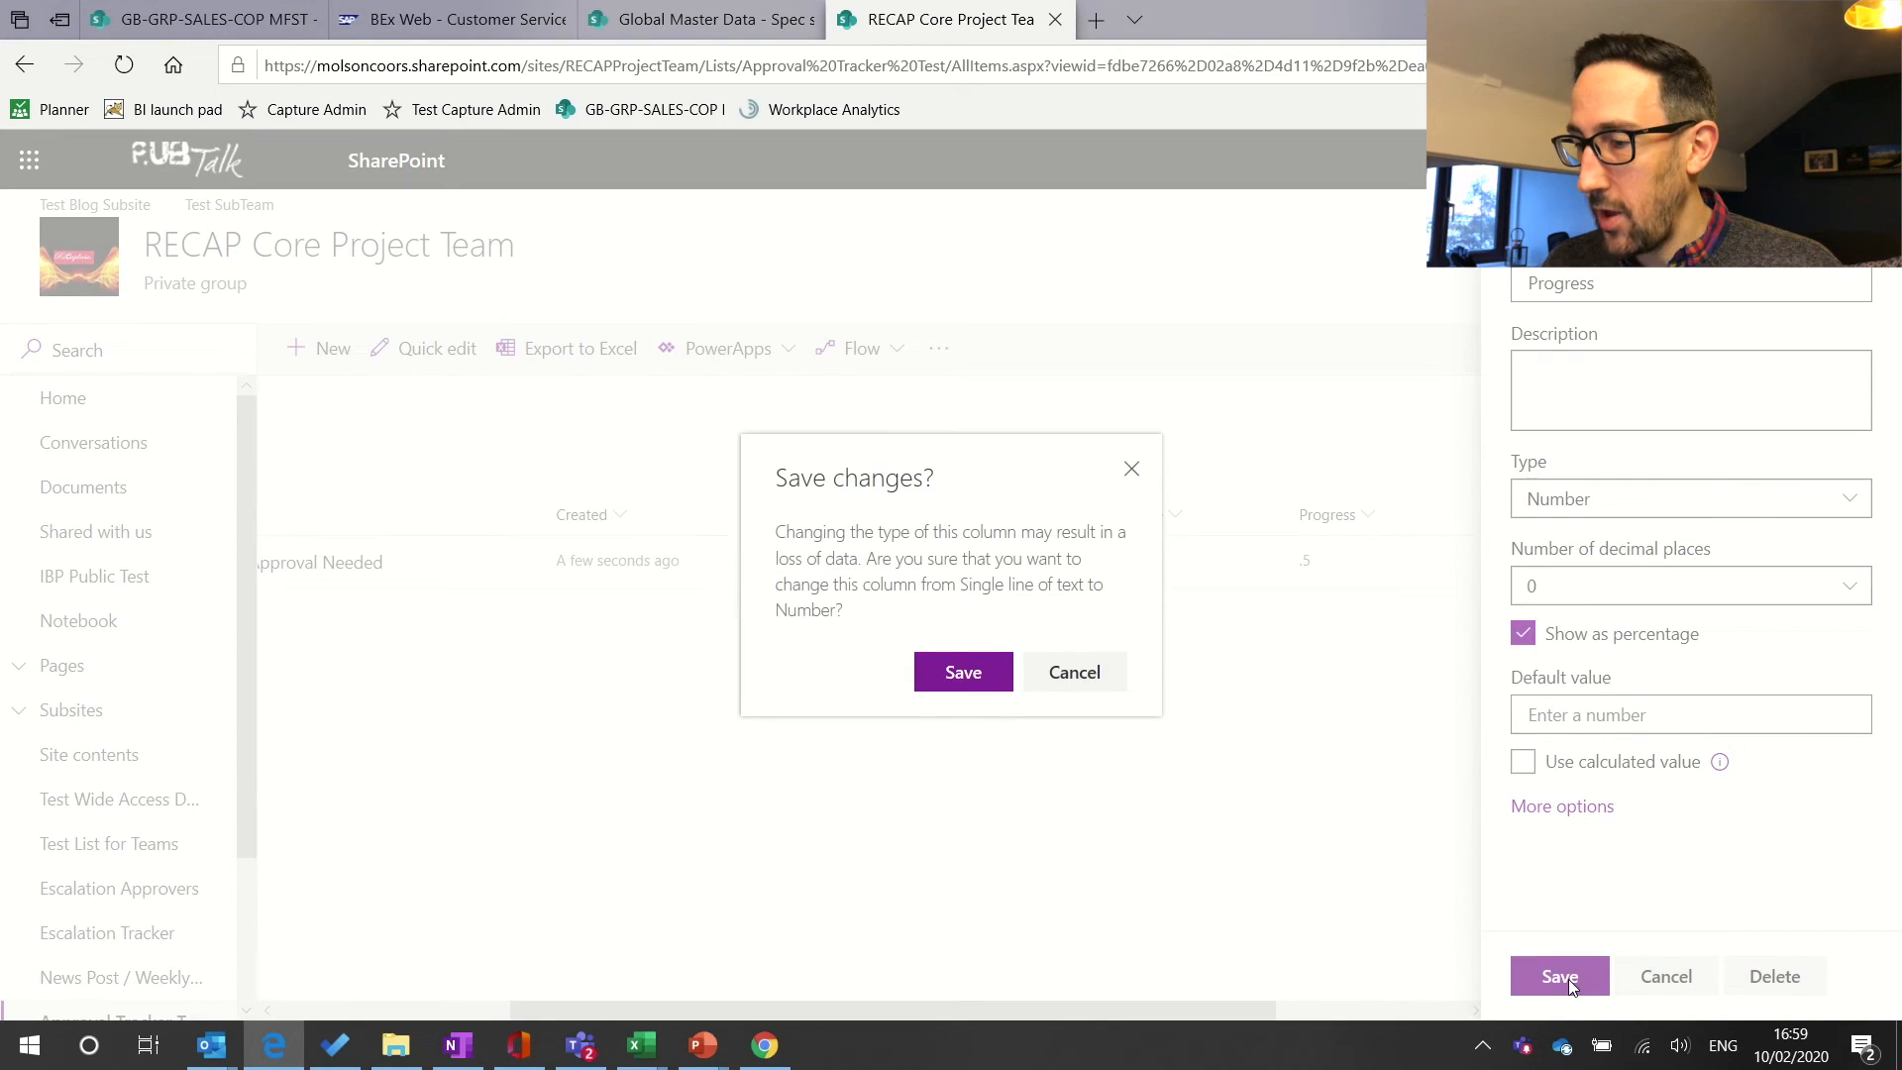
left_click(957, 677)
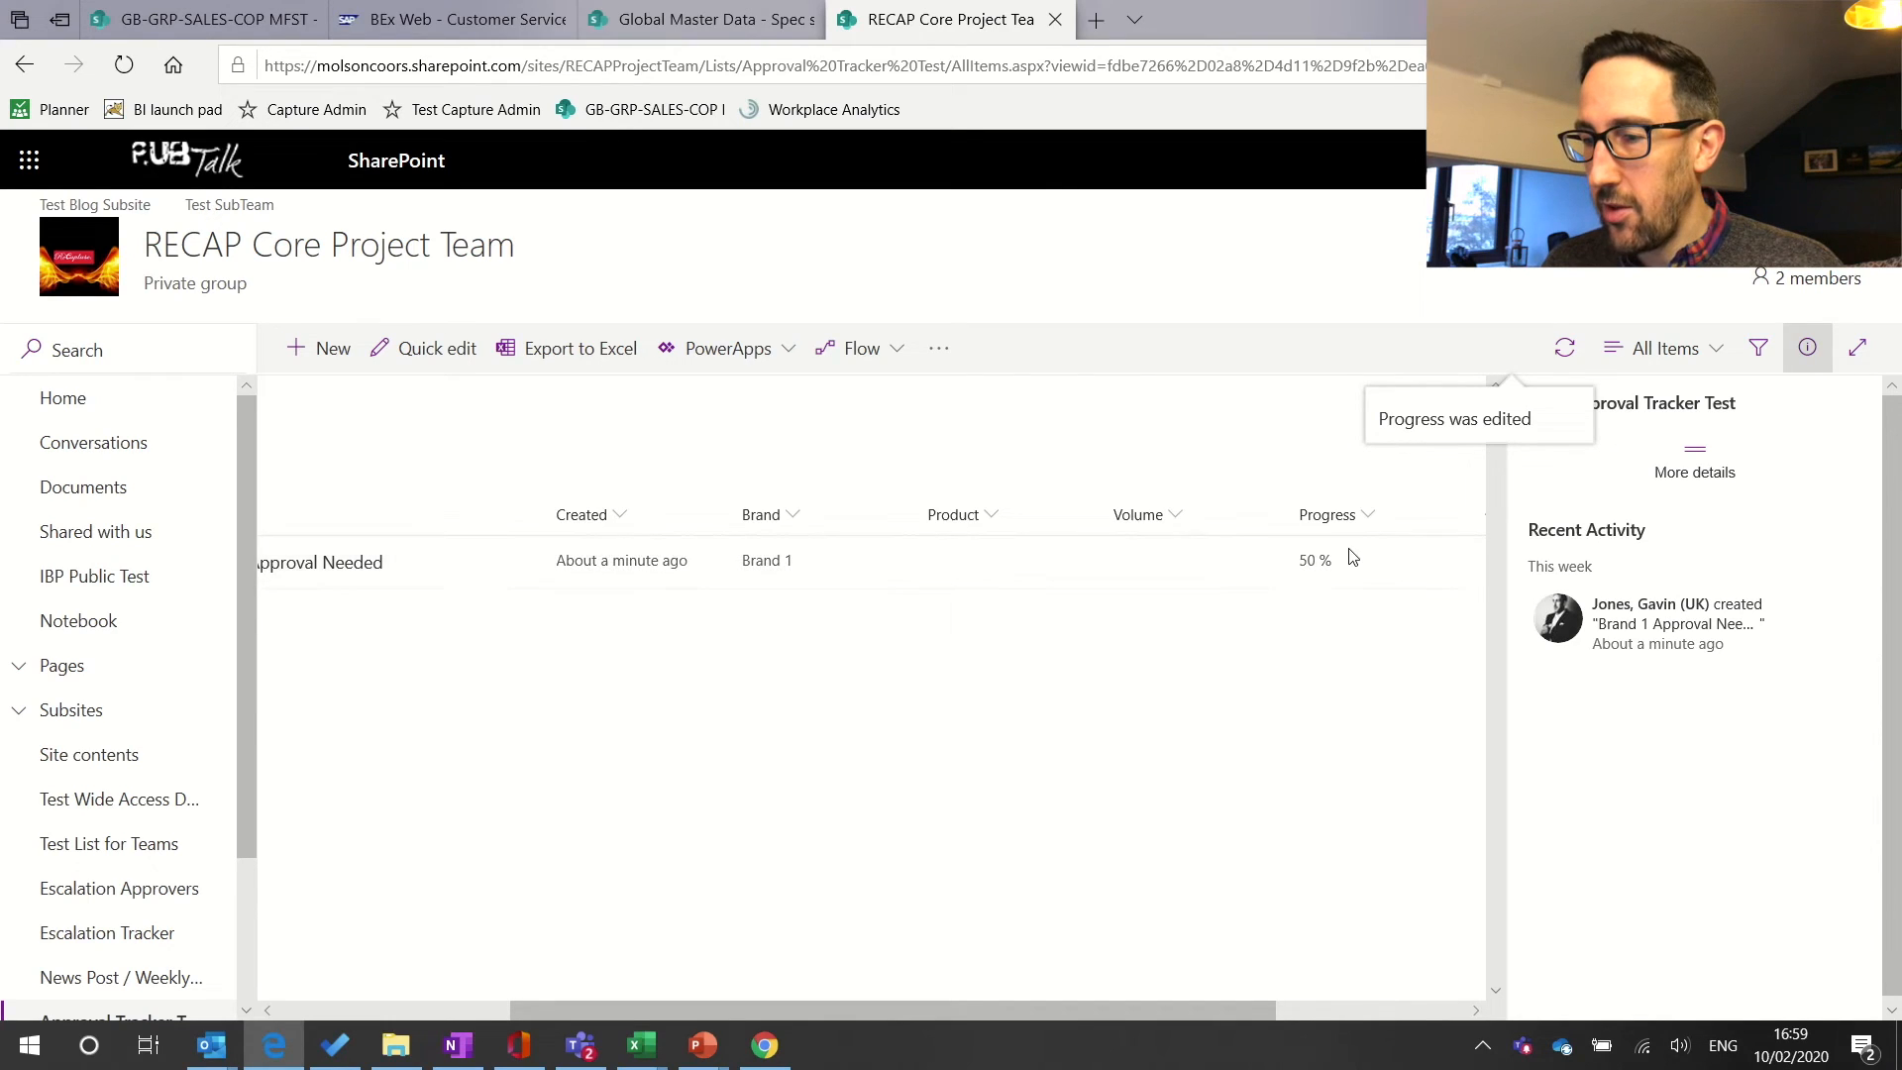
- Apply the data bars format to the Progress column and look over its formatting JSON
left_click(1368, 516)
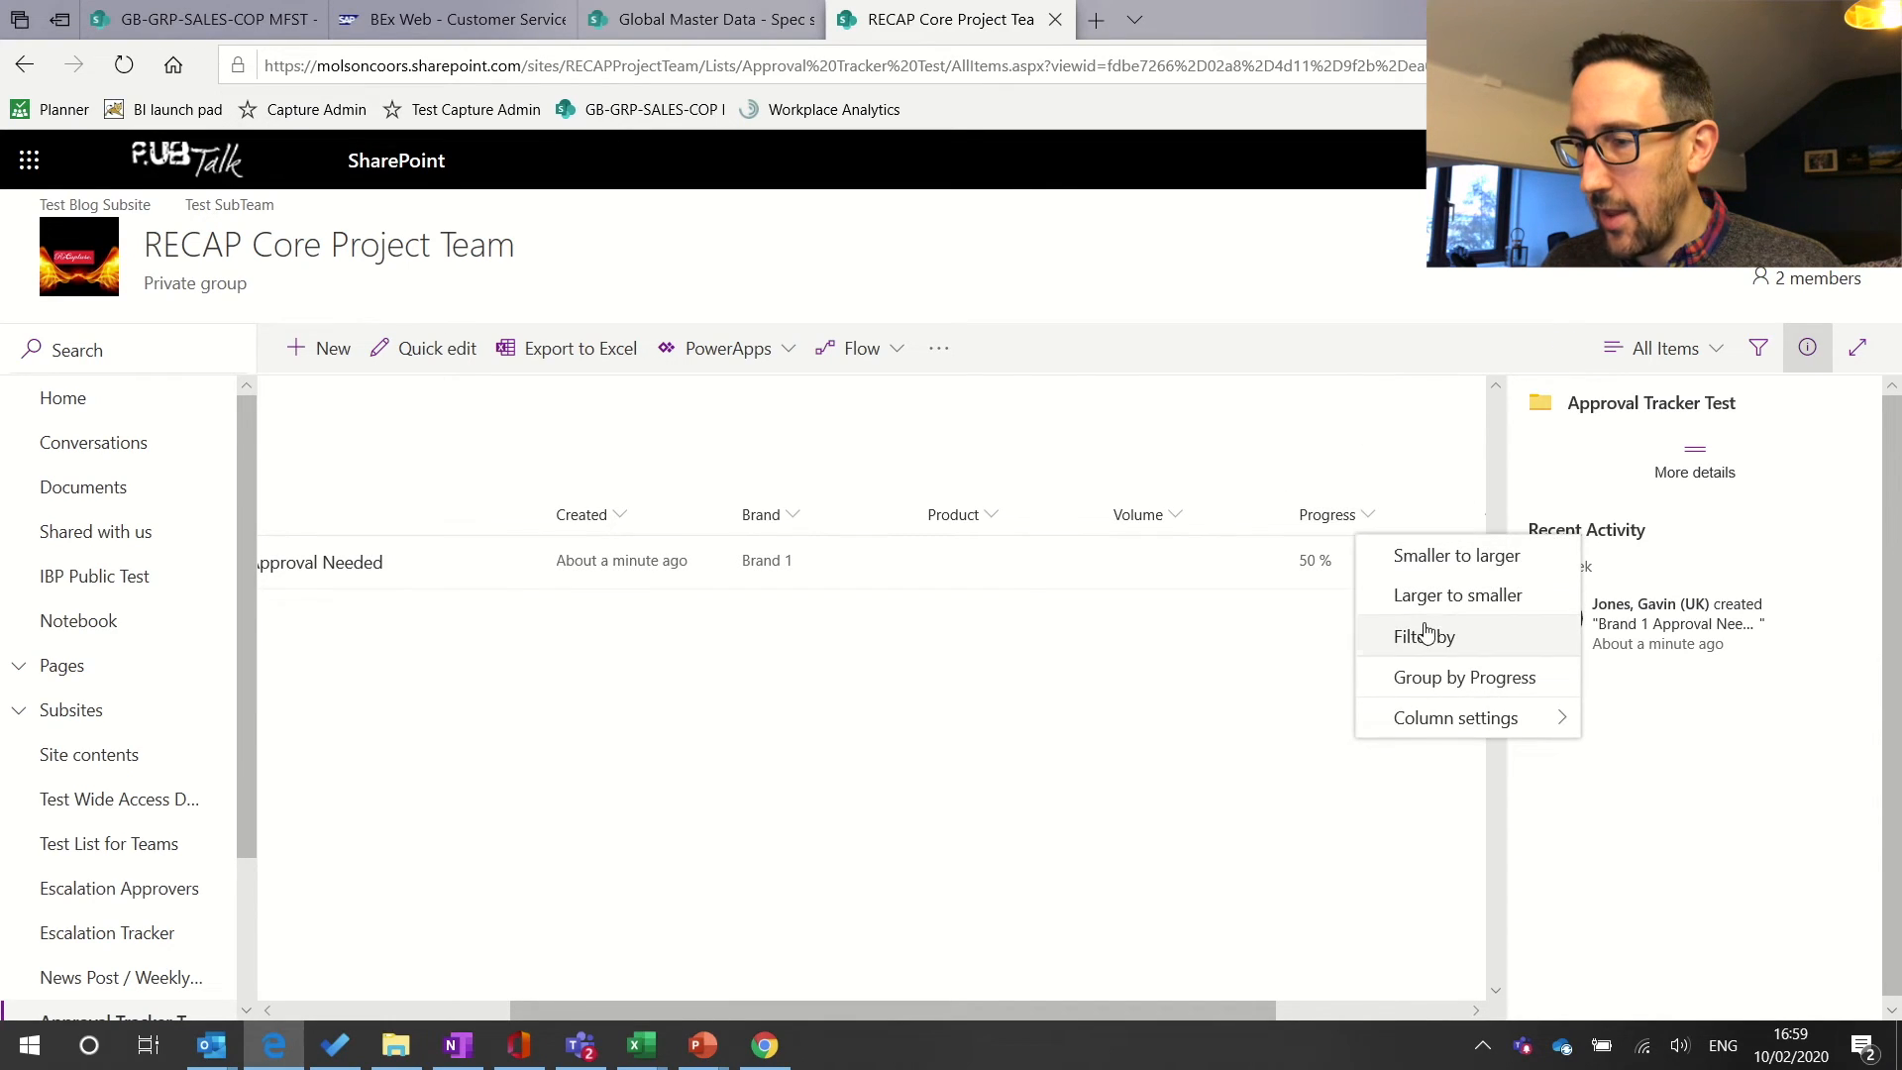
mouse_move(1426, 719)
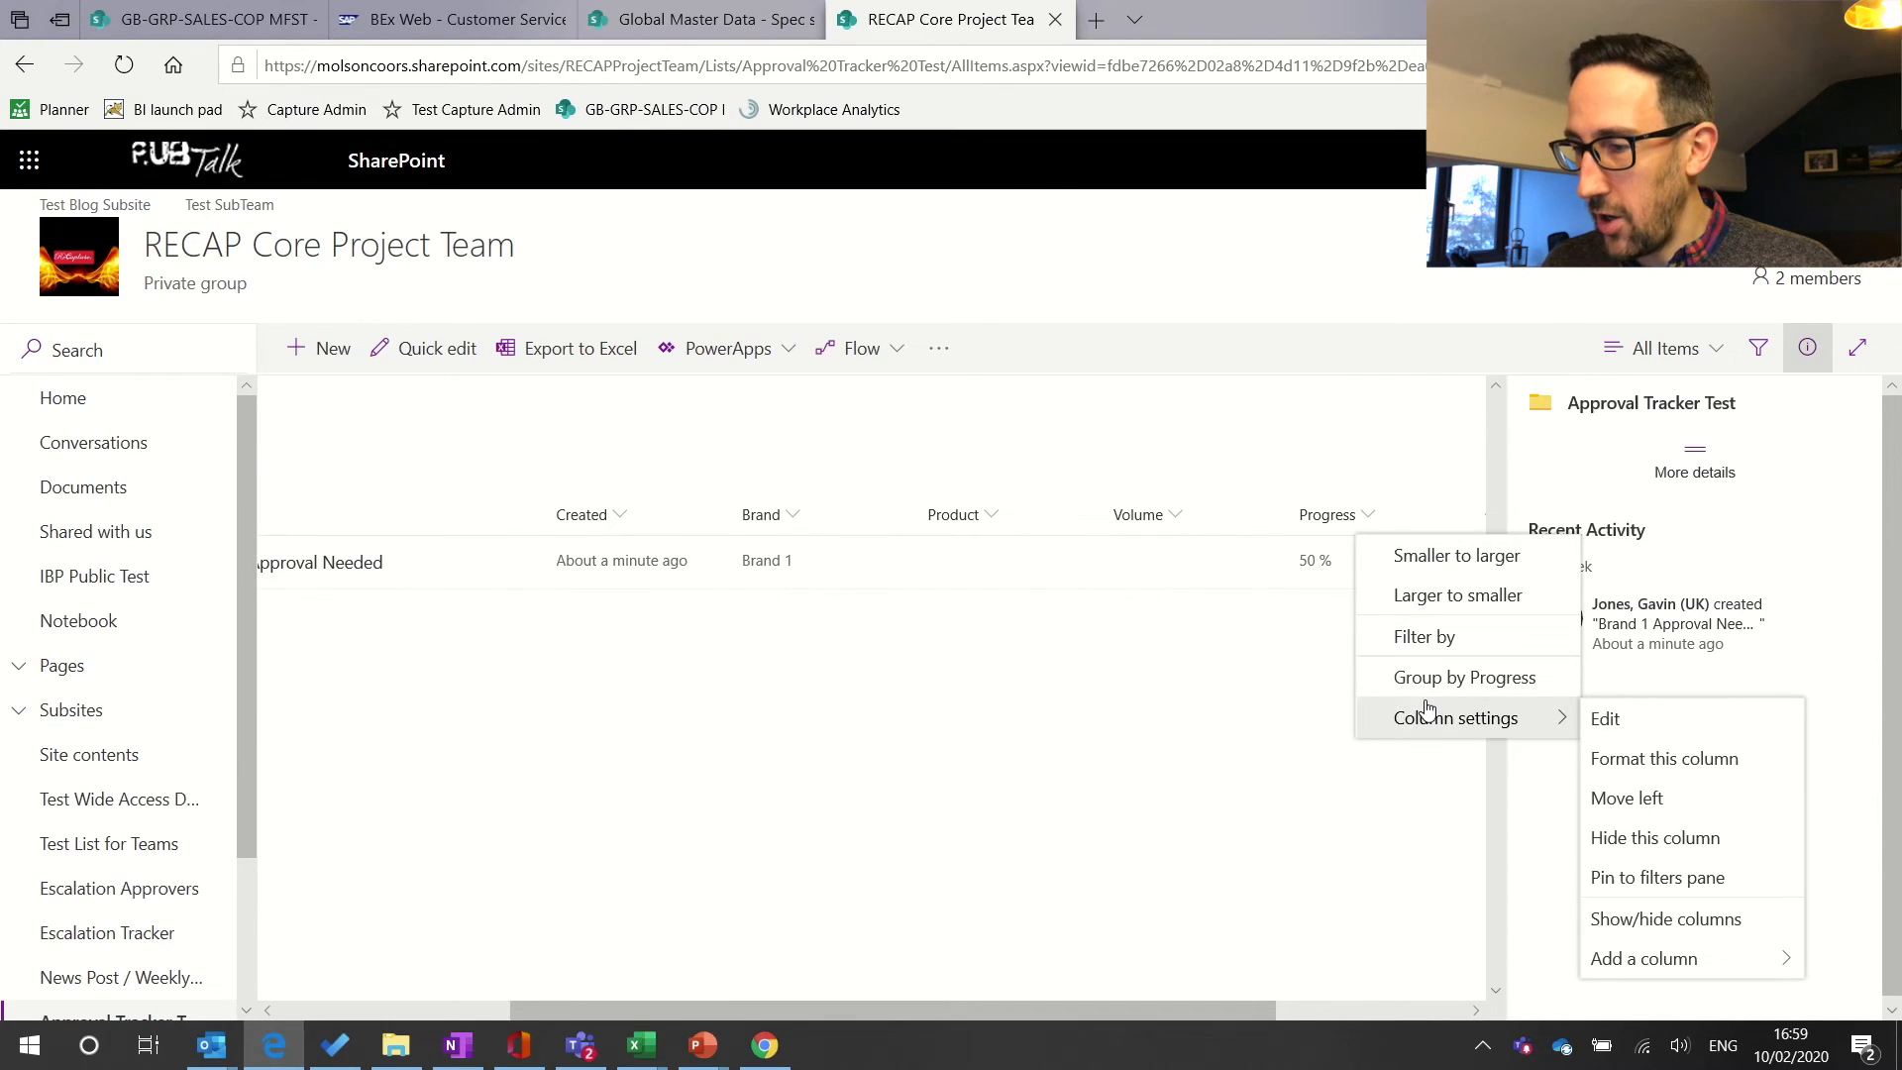
left_click(1638, 759)
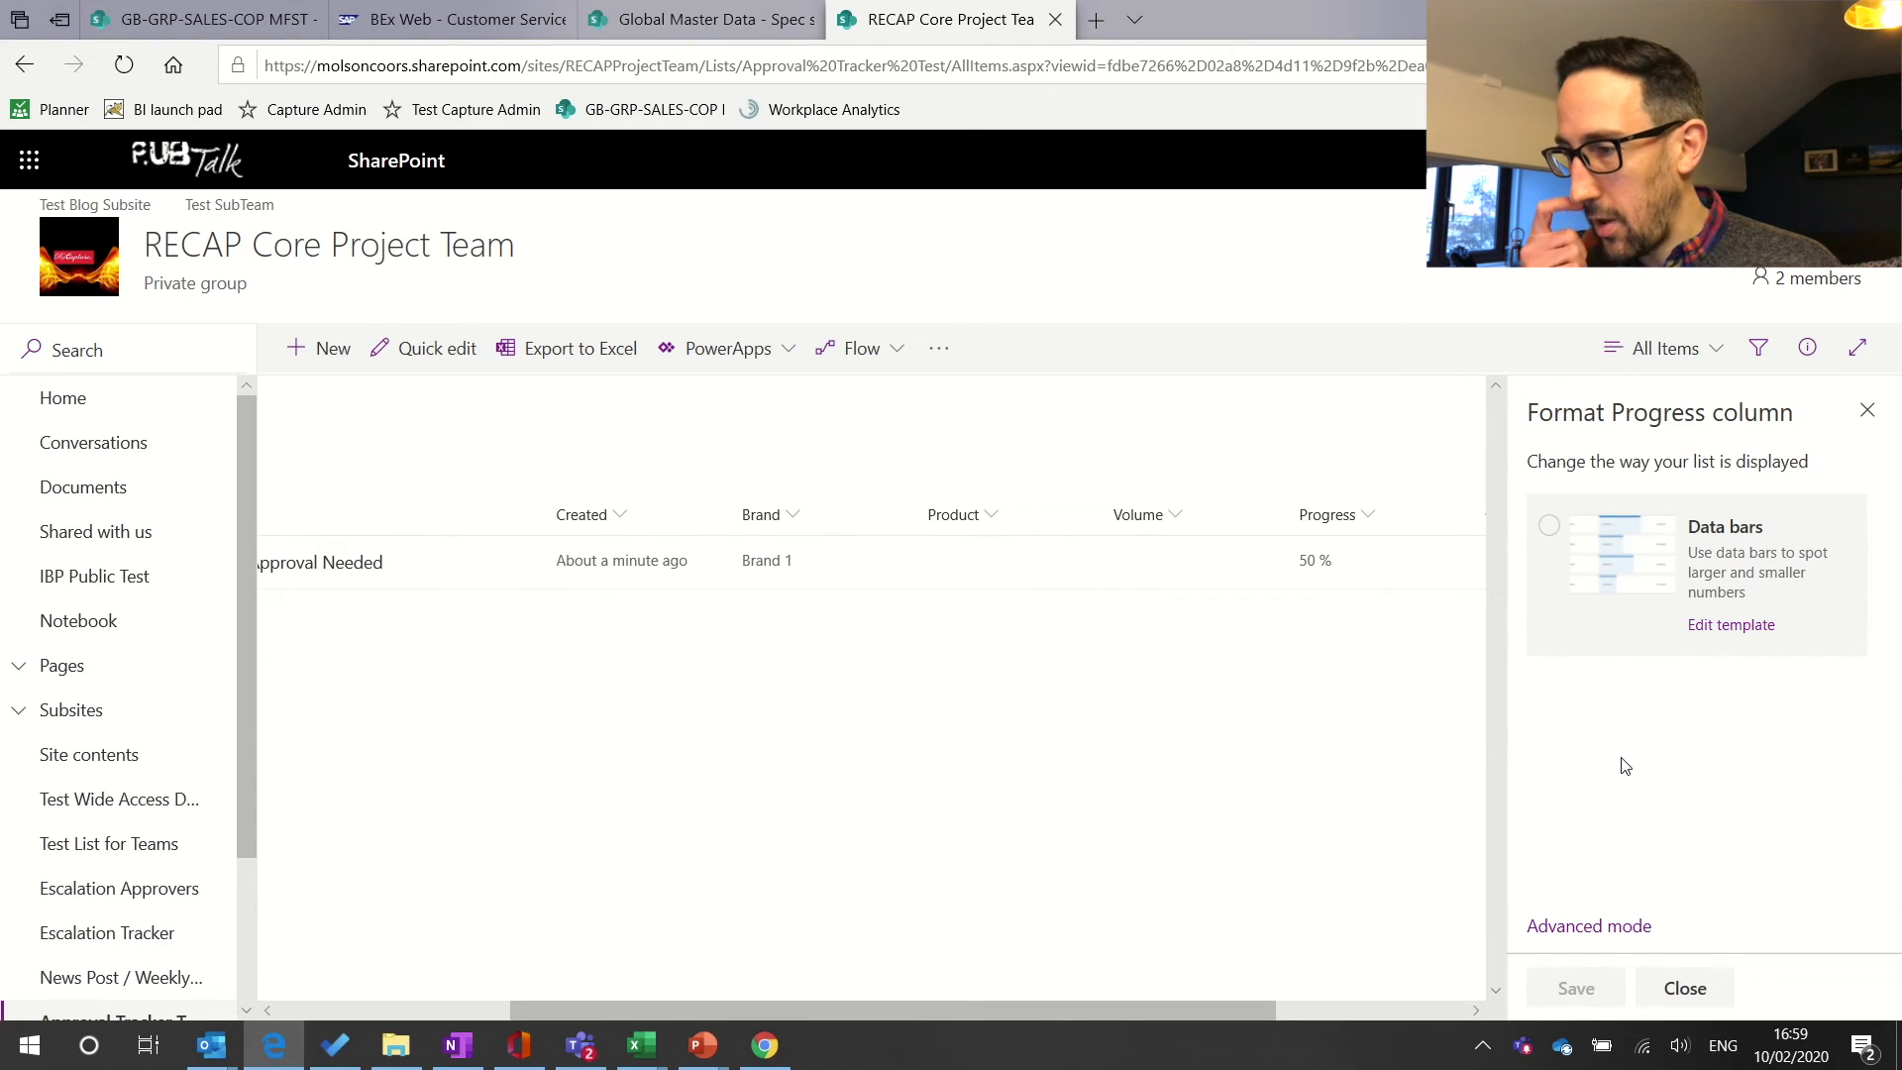
left_click(1549, 526)
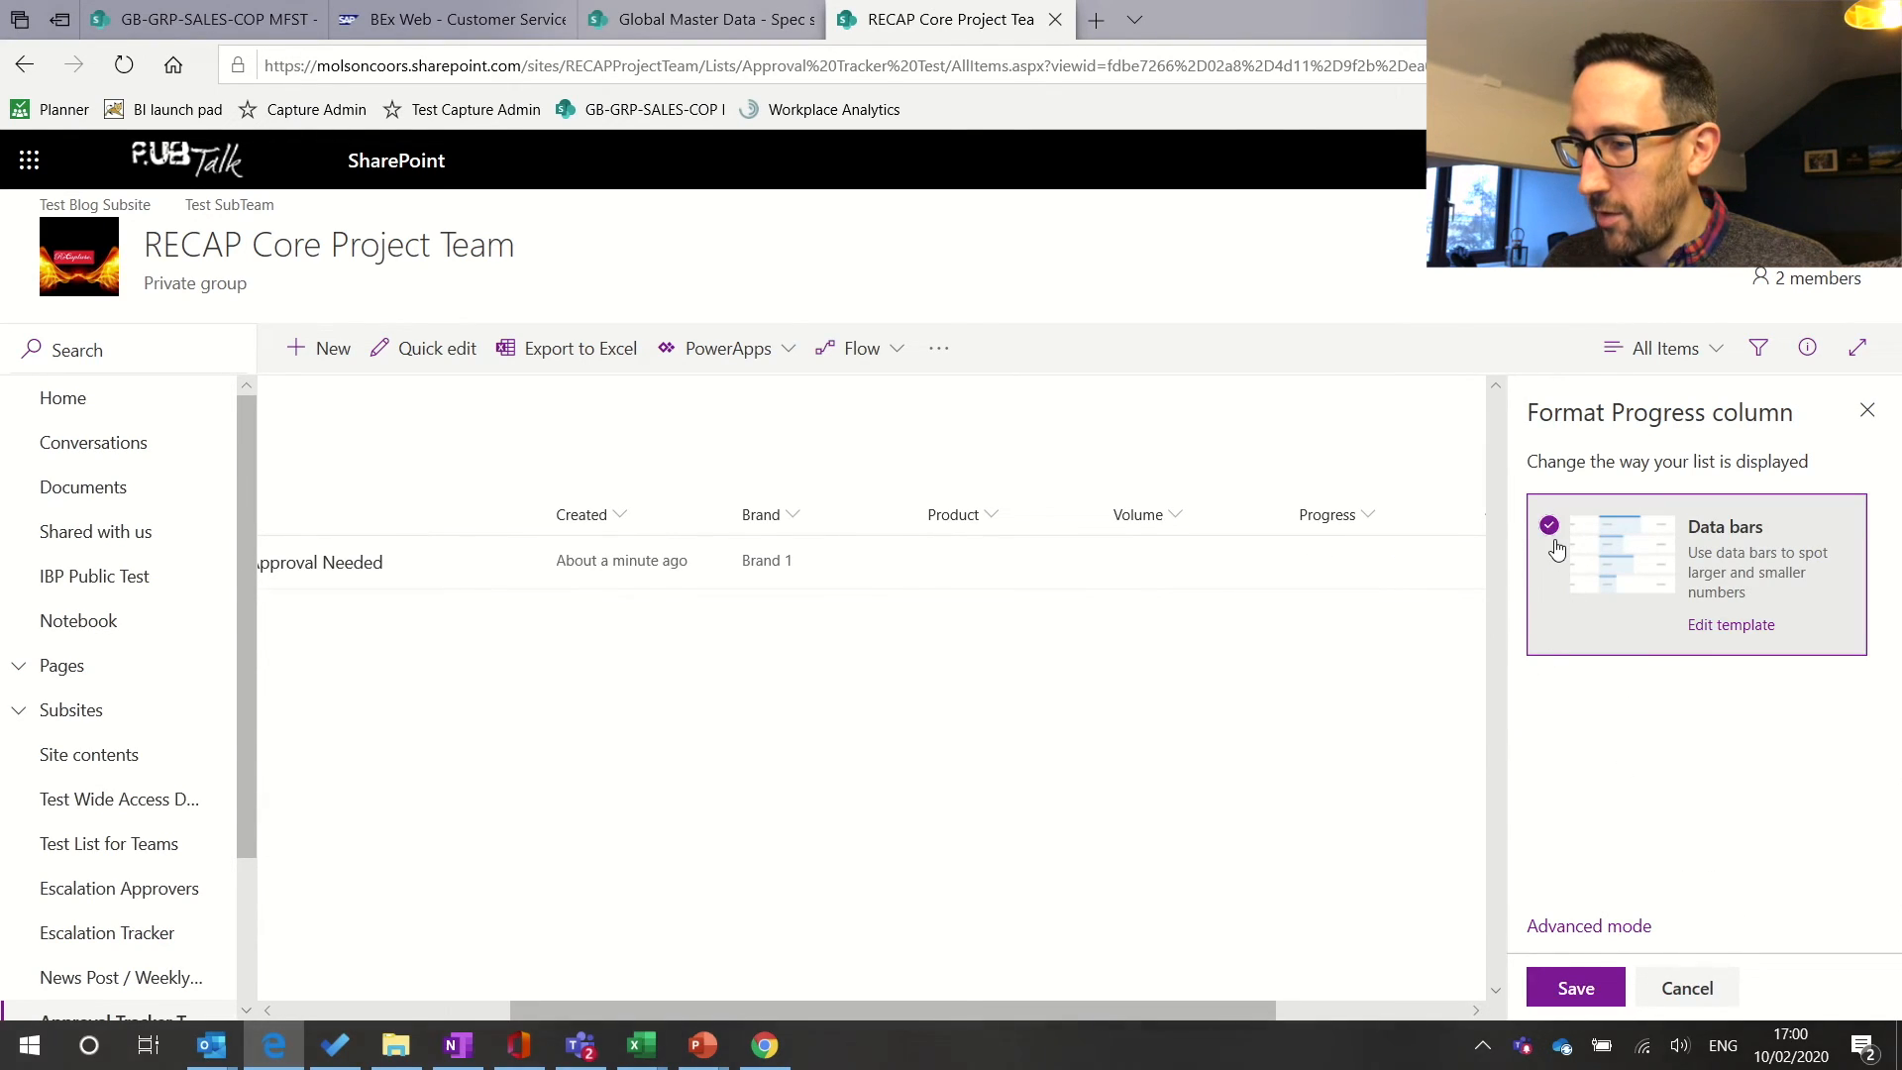
left_click(1585, 927)
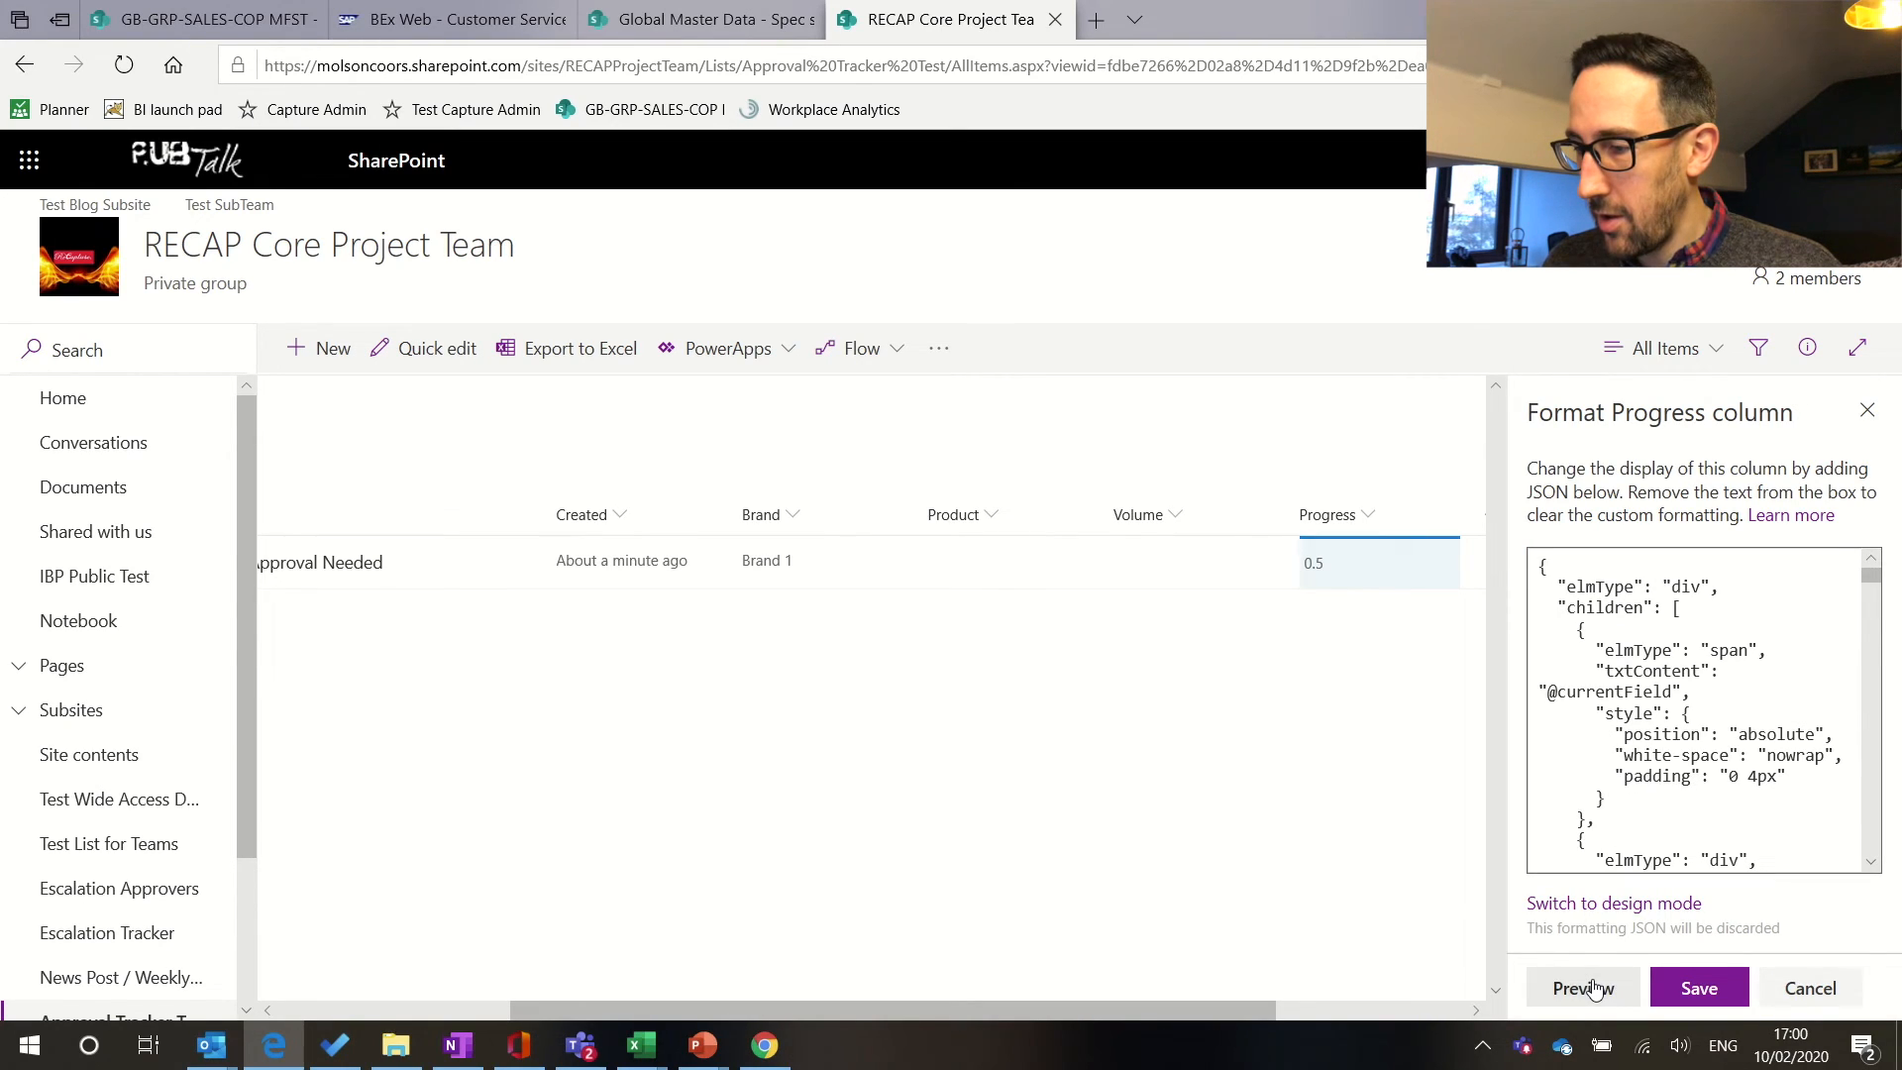
left_click(1634, 903)
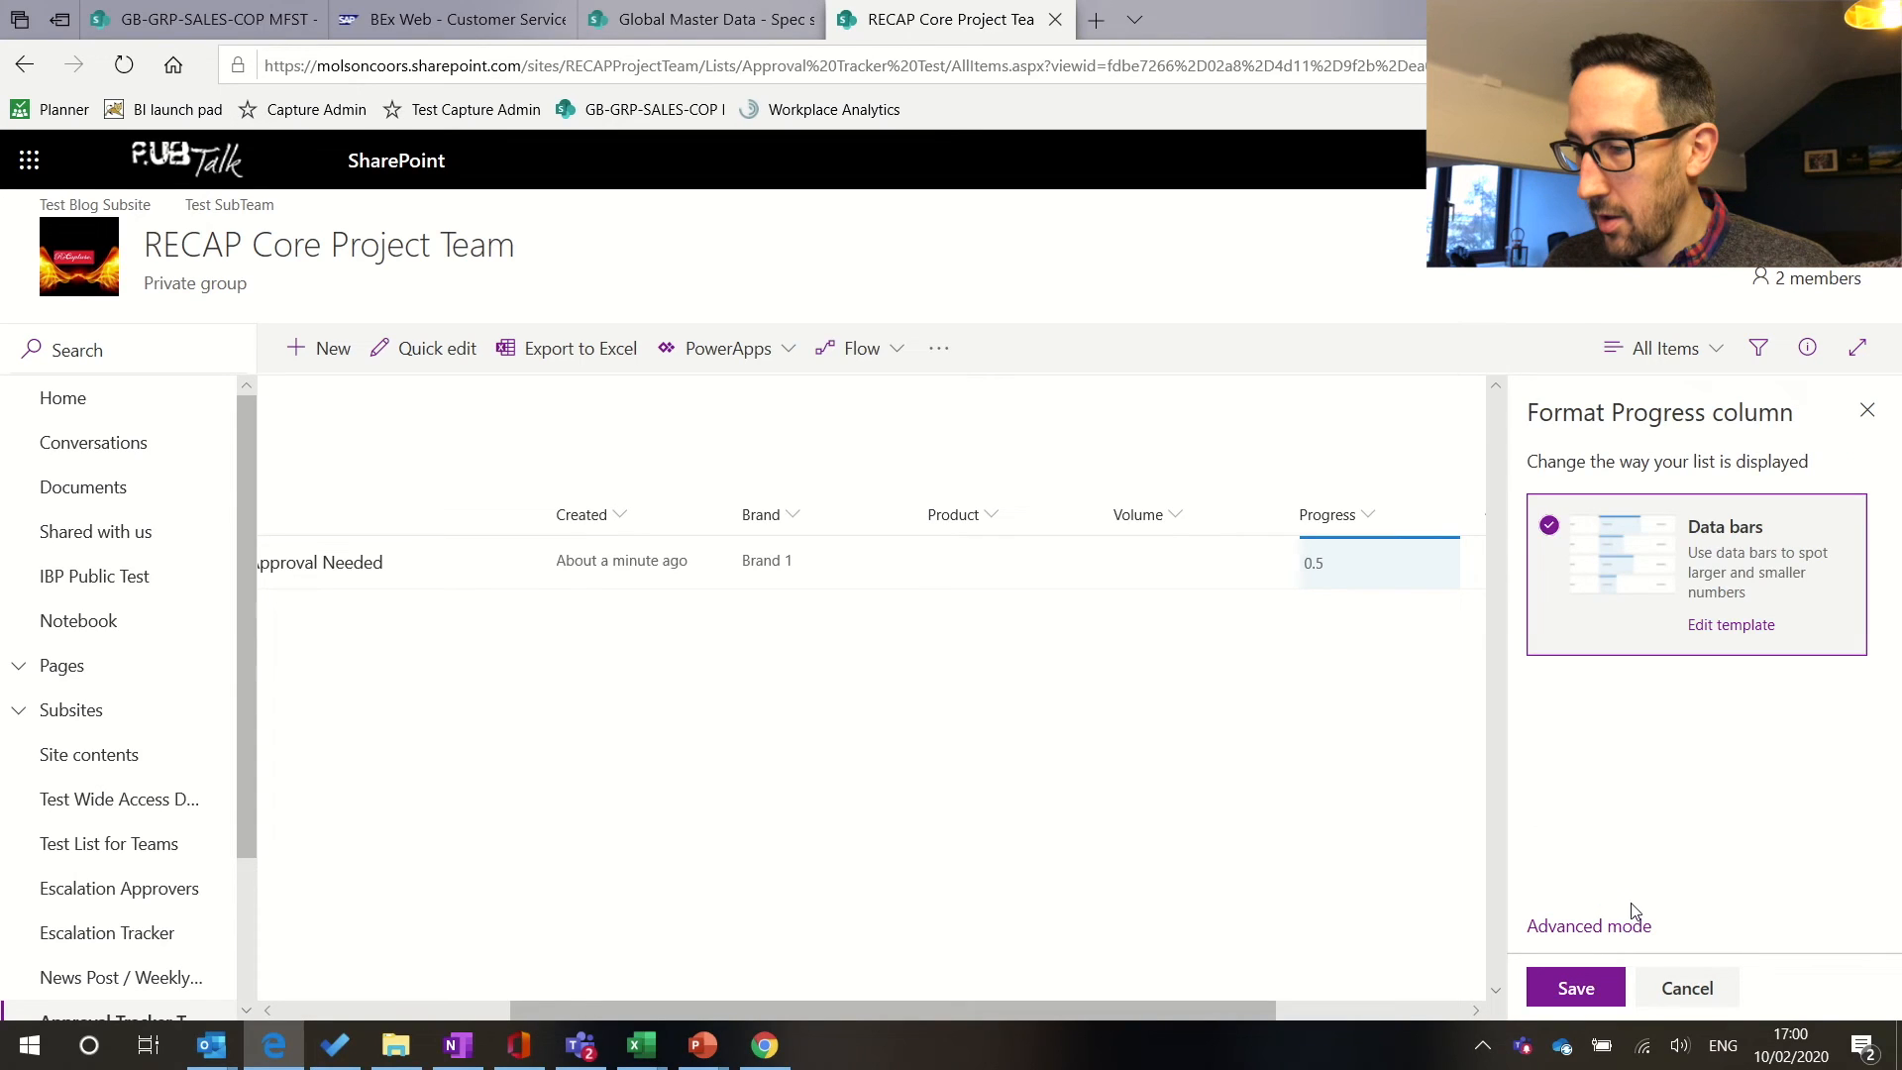
- Set the maximum value of the Progress data bars to 1 and save the column format
left_click(1749, 626)
left_click(1600, 680)
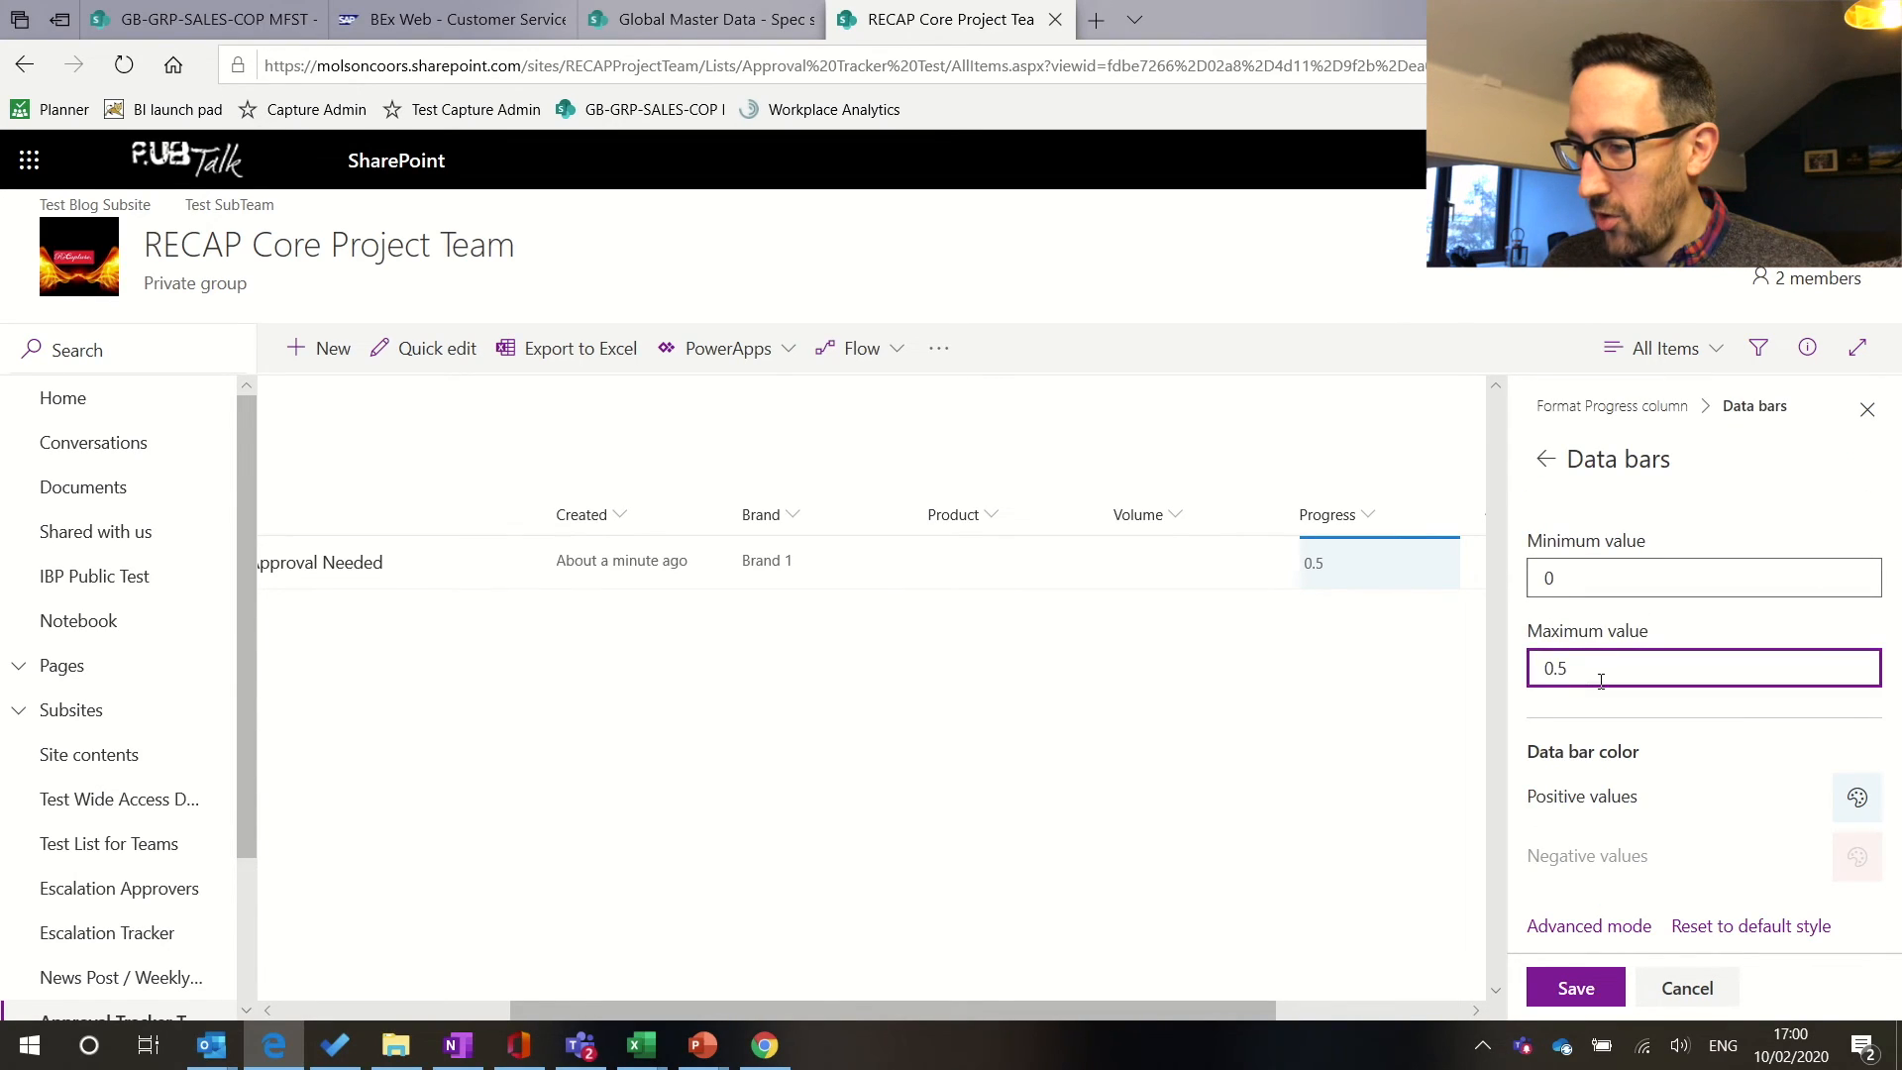
double_click(1601, 680)
type("1")
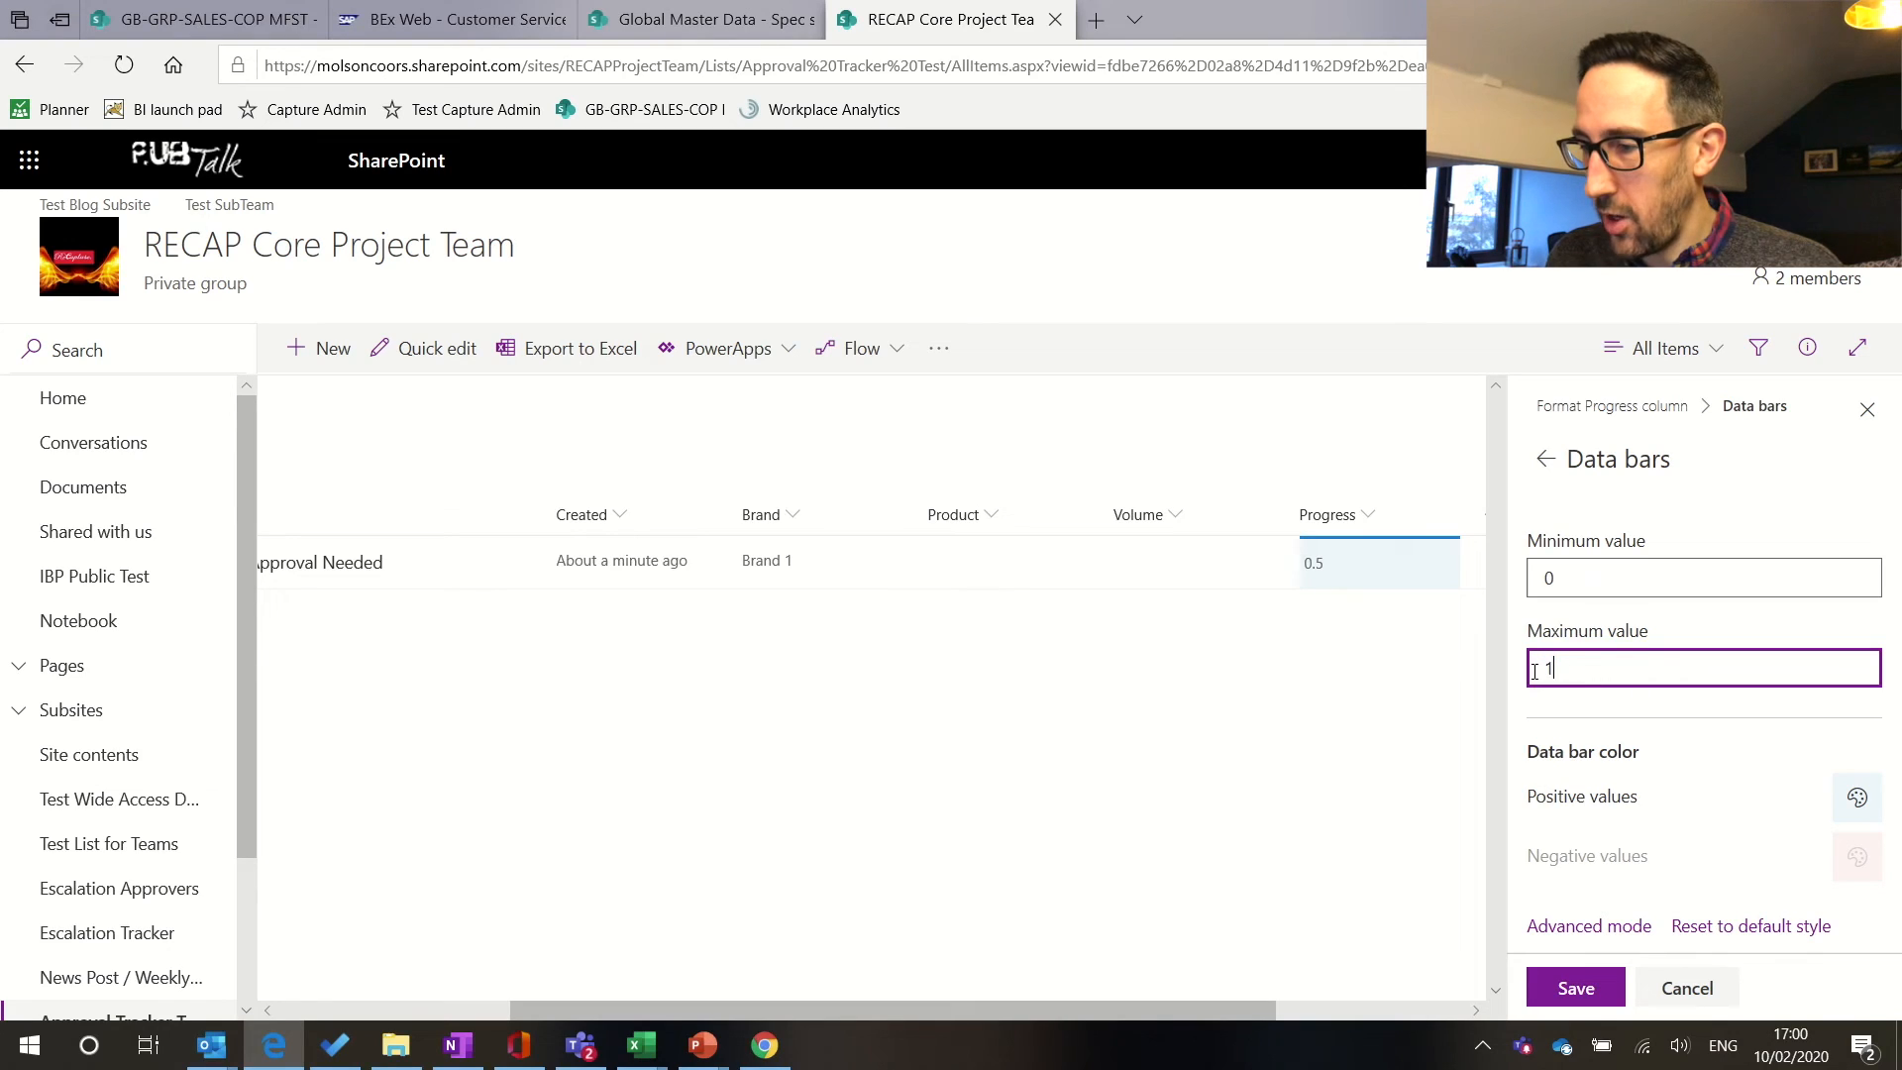
left_click(1573, 998)
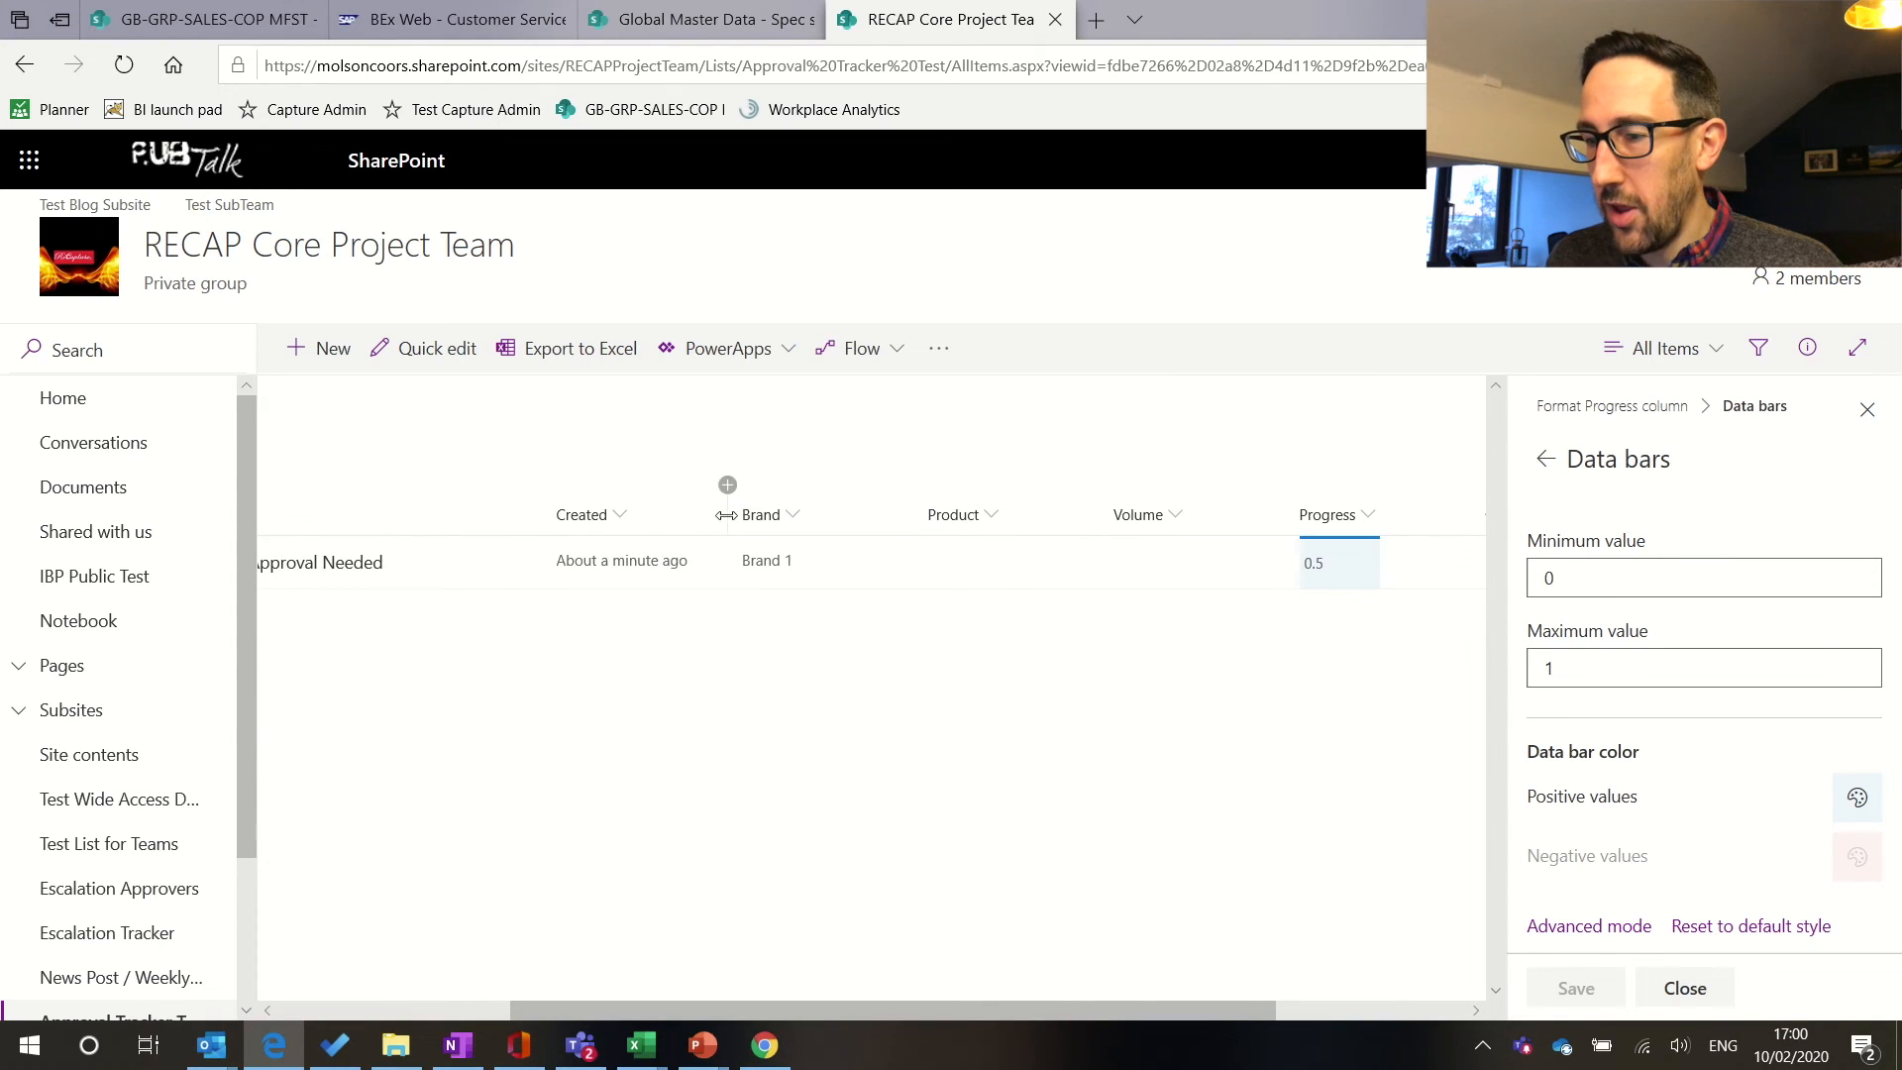
- Save the current list view as All Items, and switch to Teams to check the Progress column in Approval Tracker Test
left_click(1641, 367)
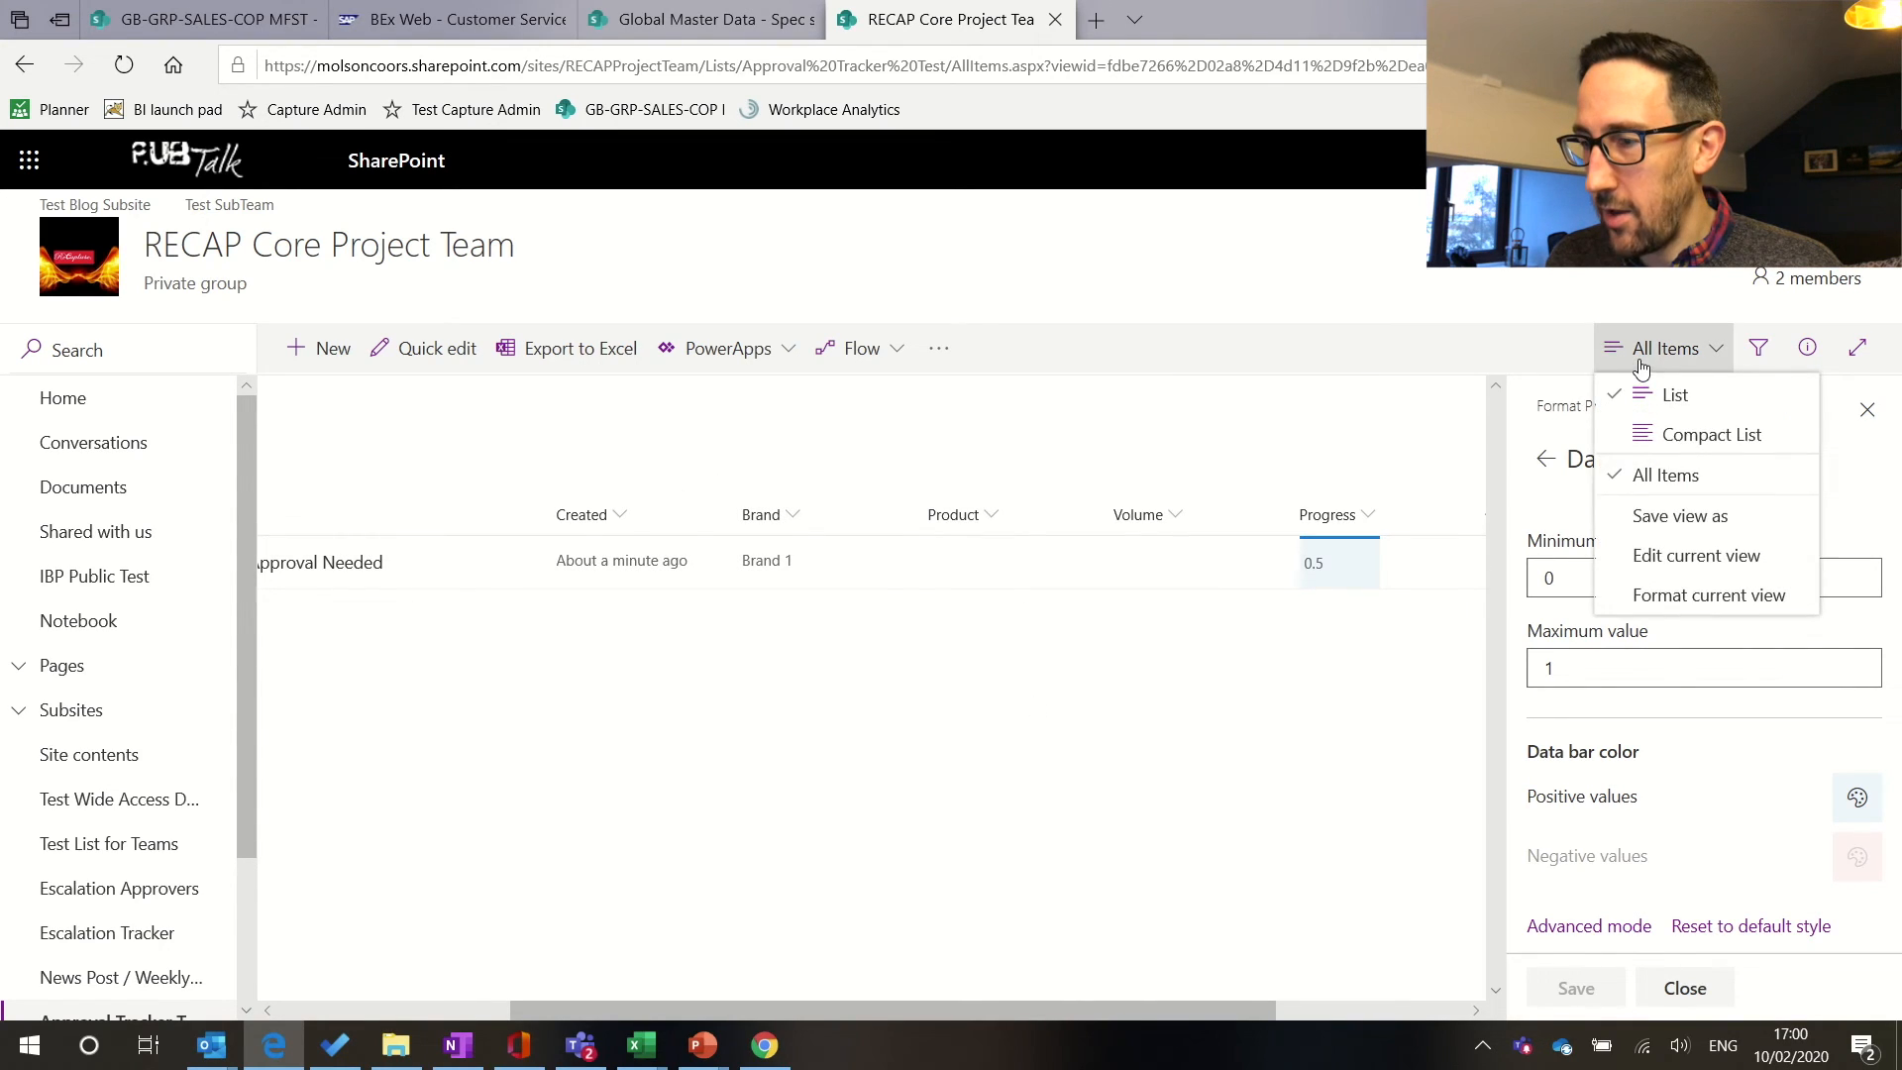
left_click(1684, 517)
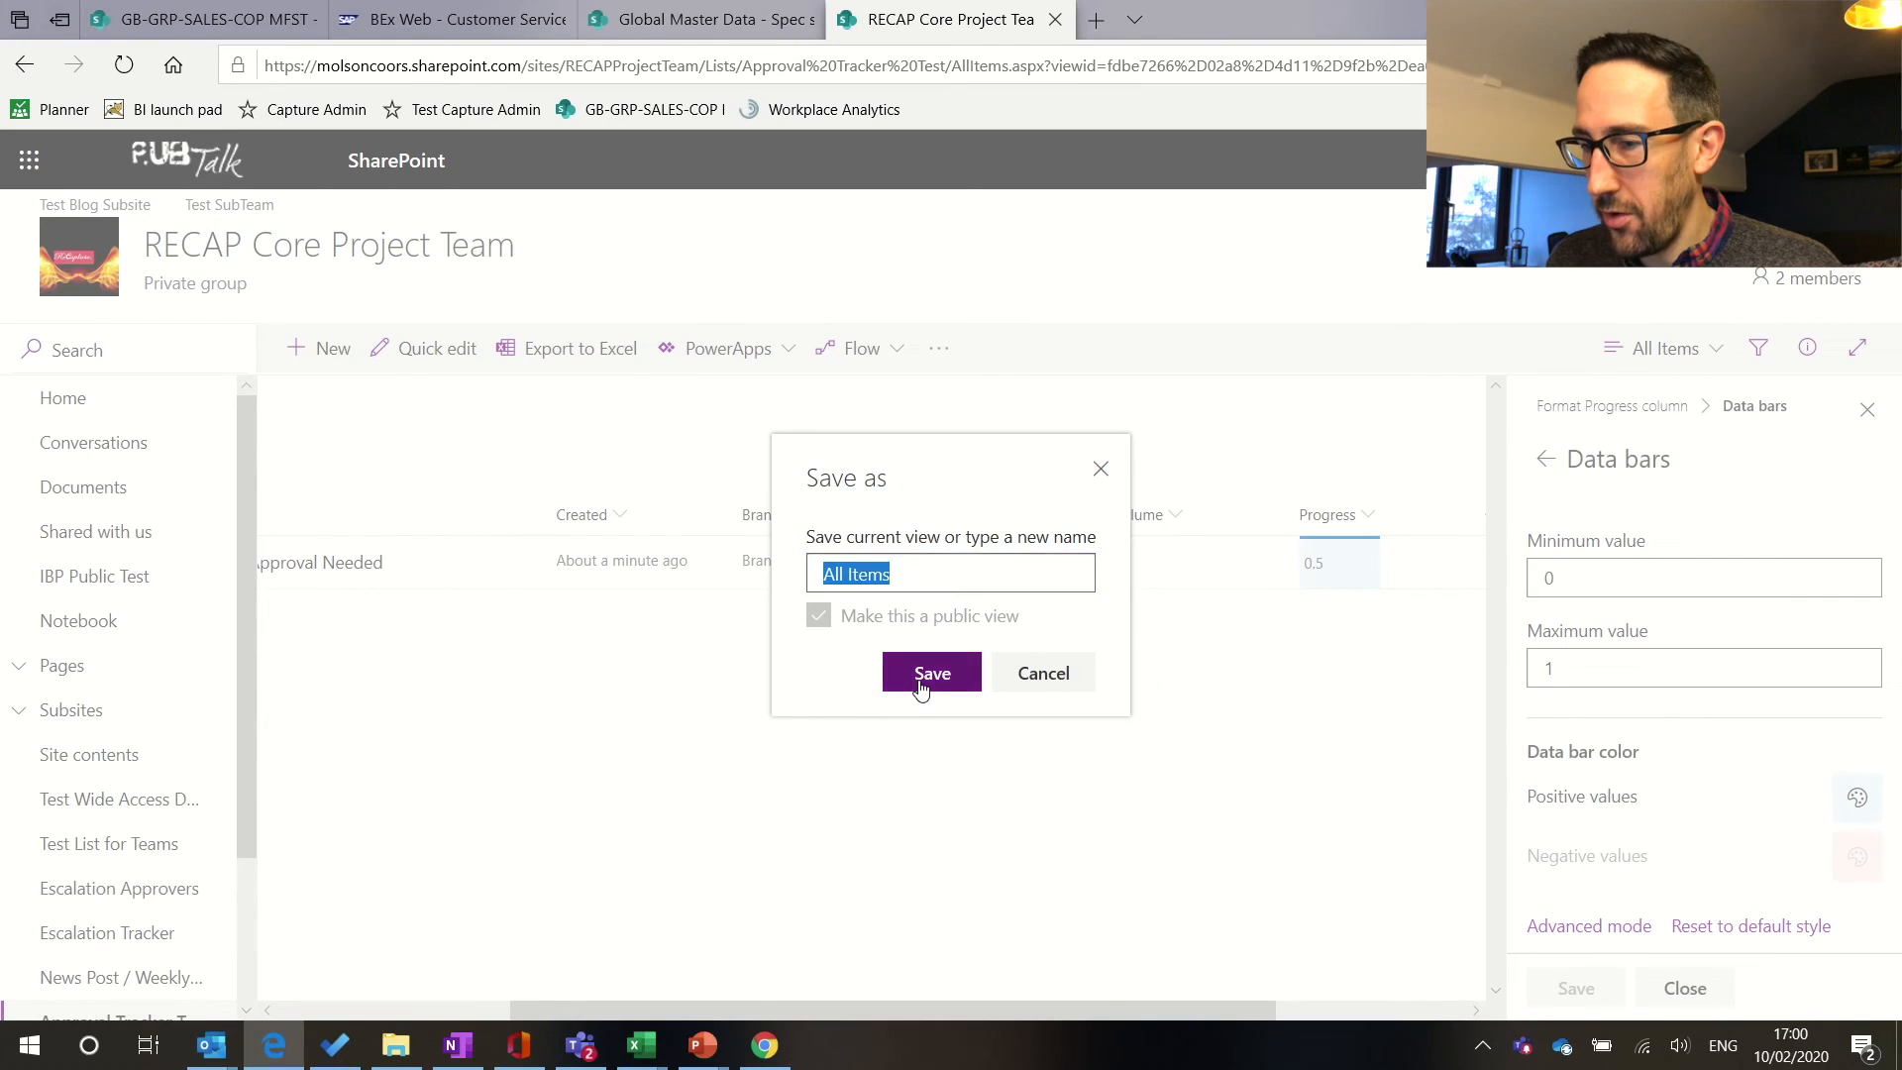
left_click(924, 673)
left_click(582, 1045)
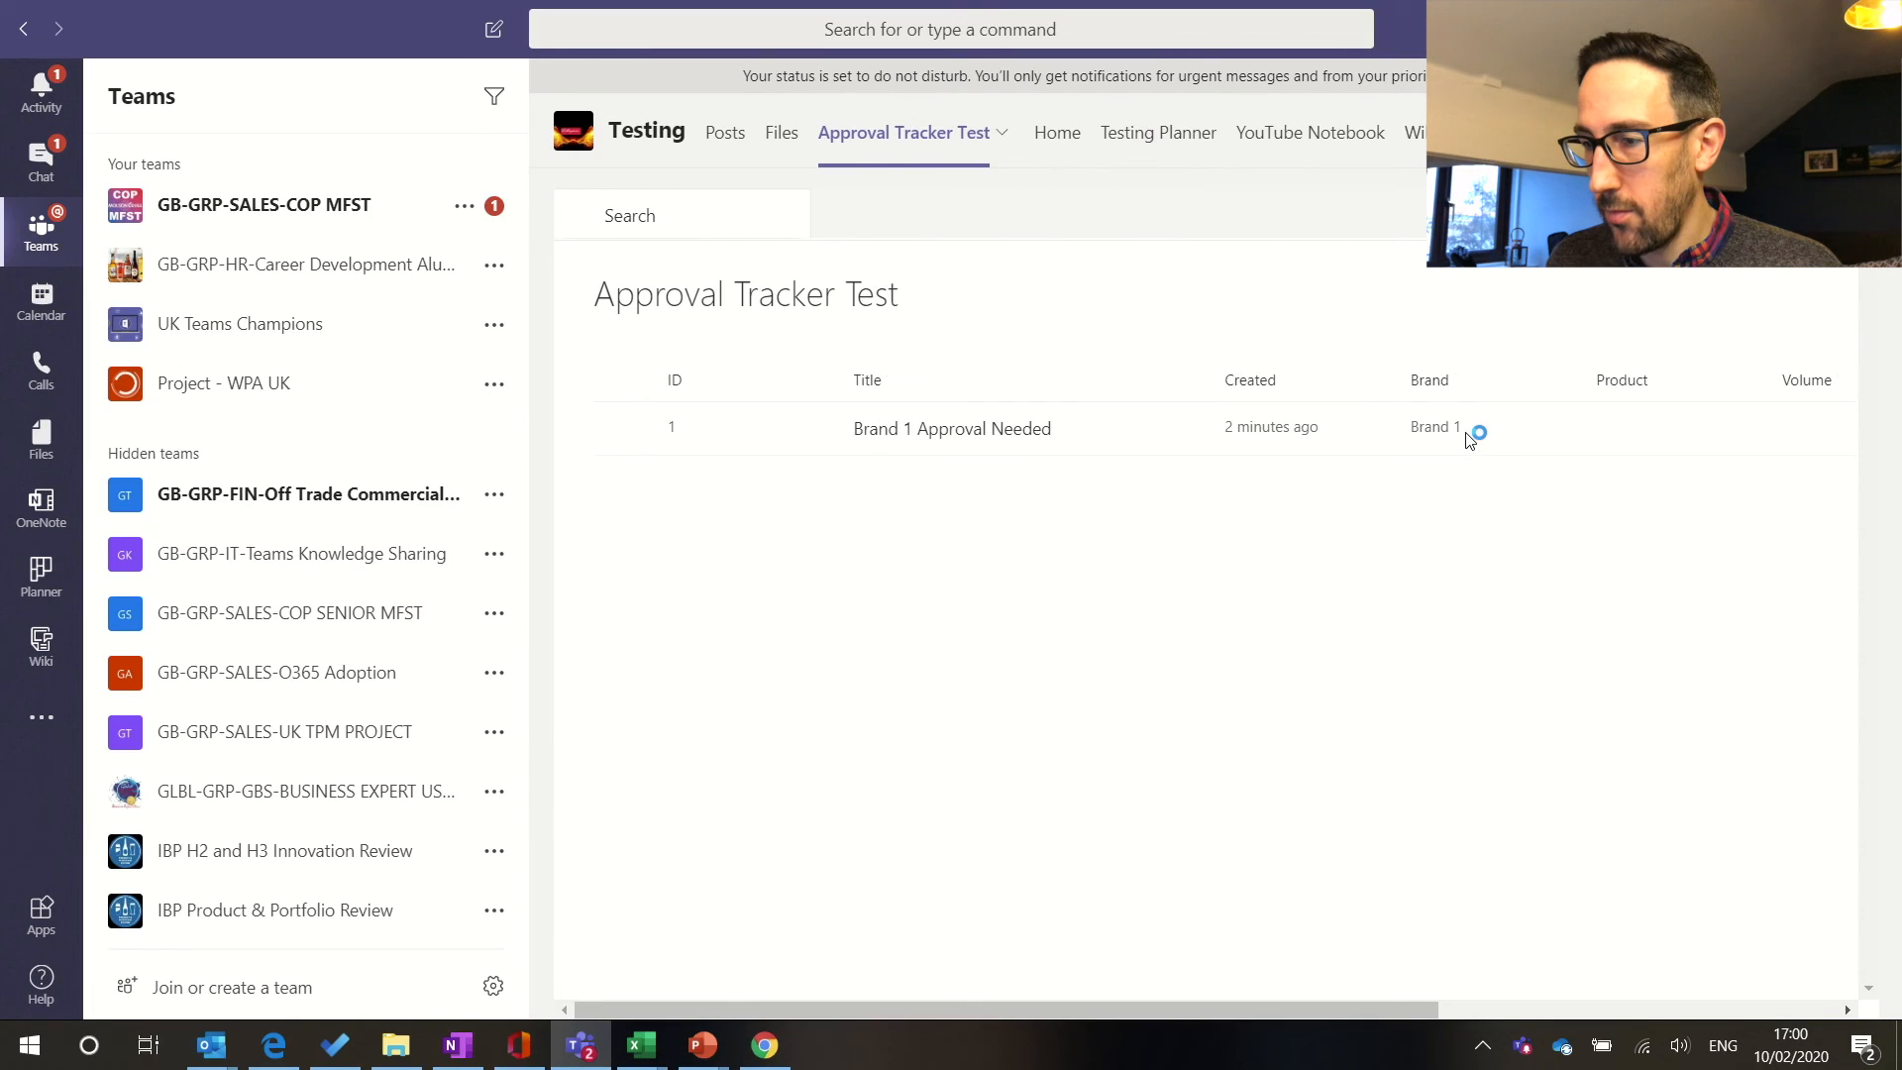
scroll(1272, 560, "right", 5)
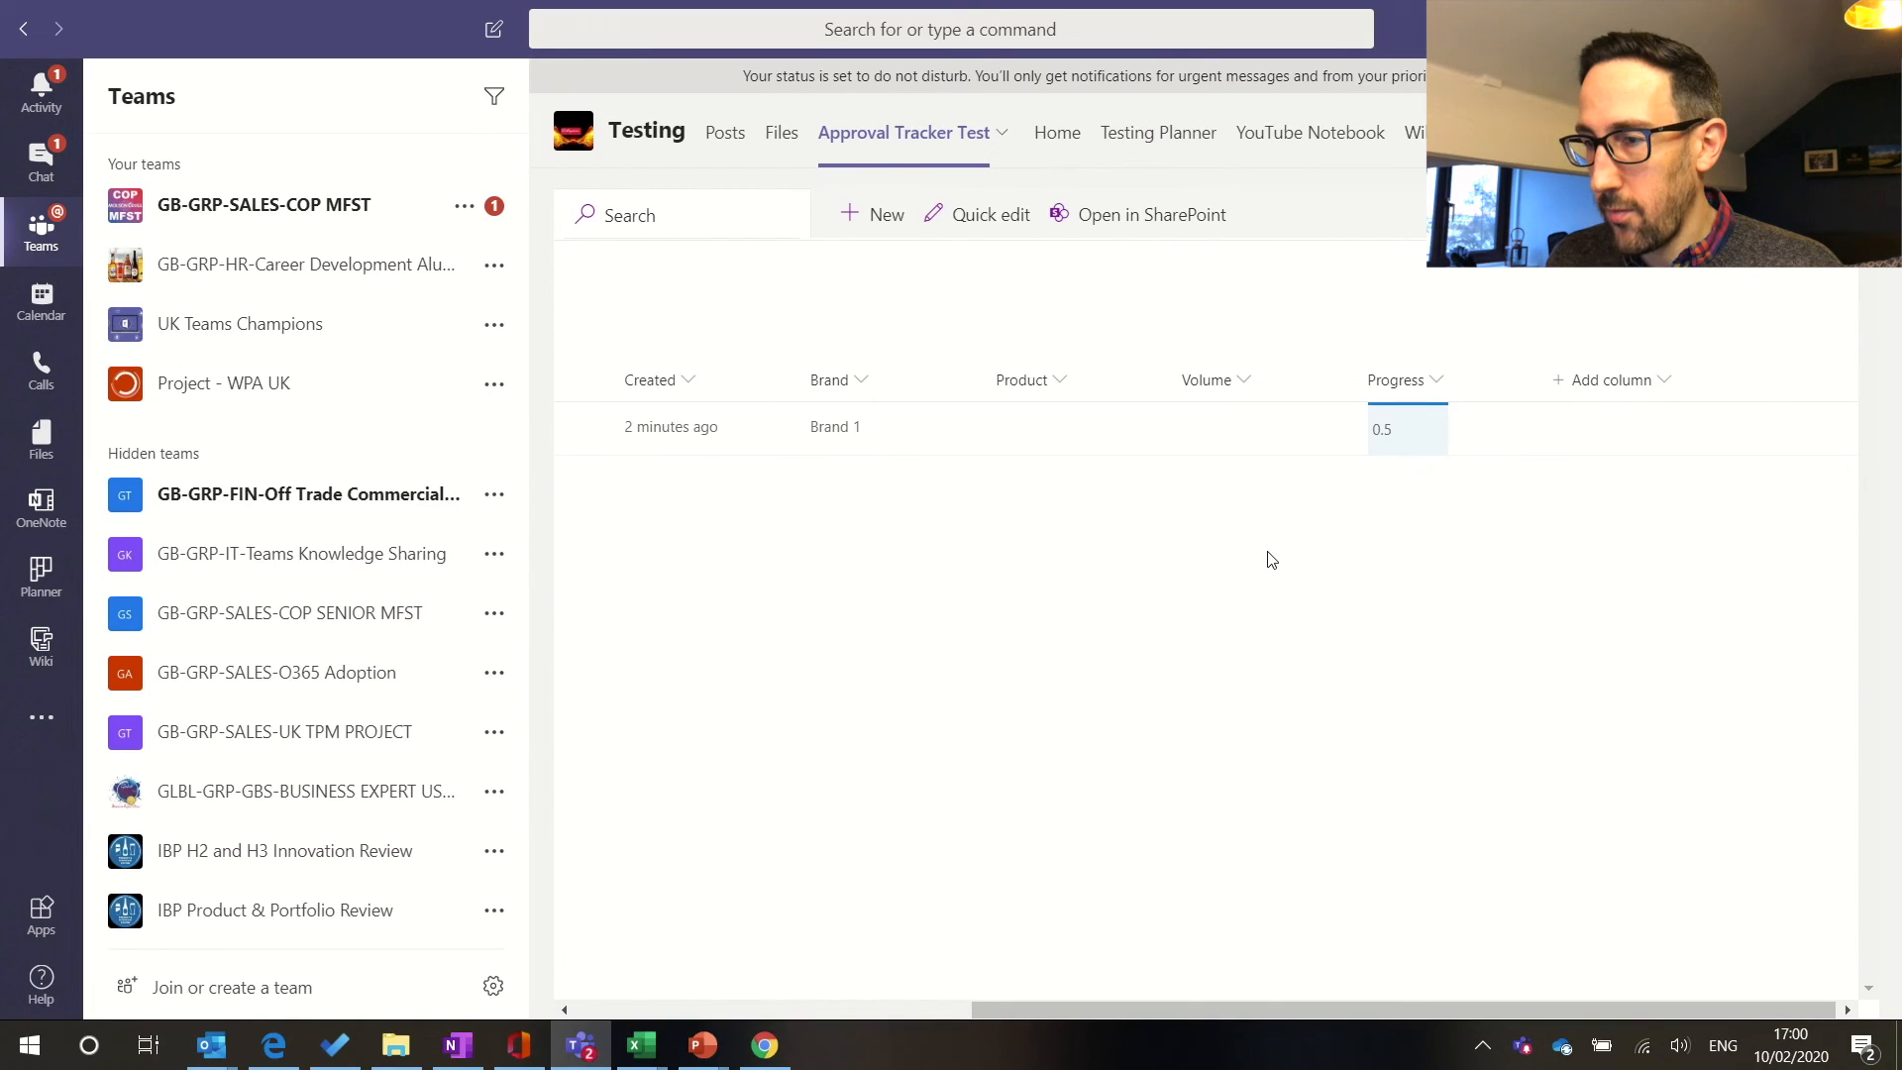